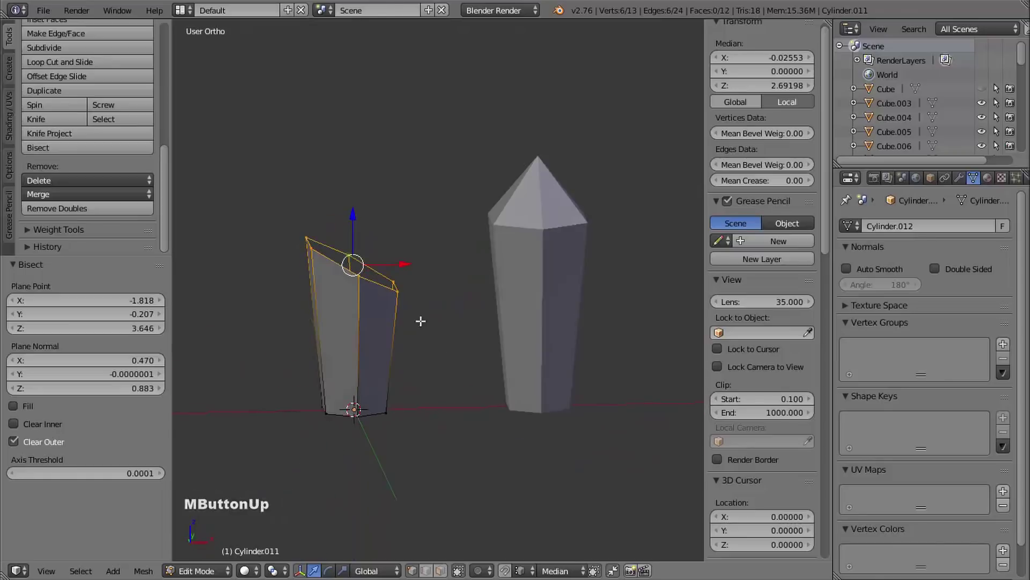
- Rotate the small crystal freely to tilt it against the rock
{"action": "left_click", "coordinate": [420, 320]}
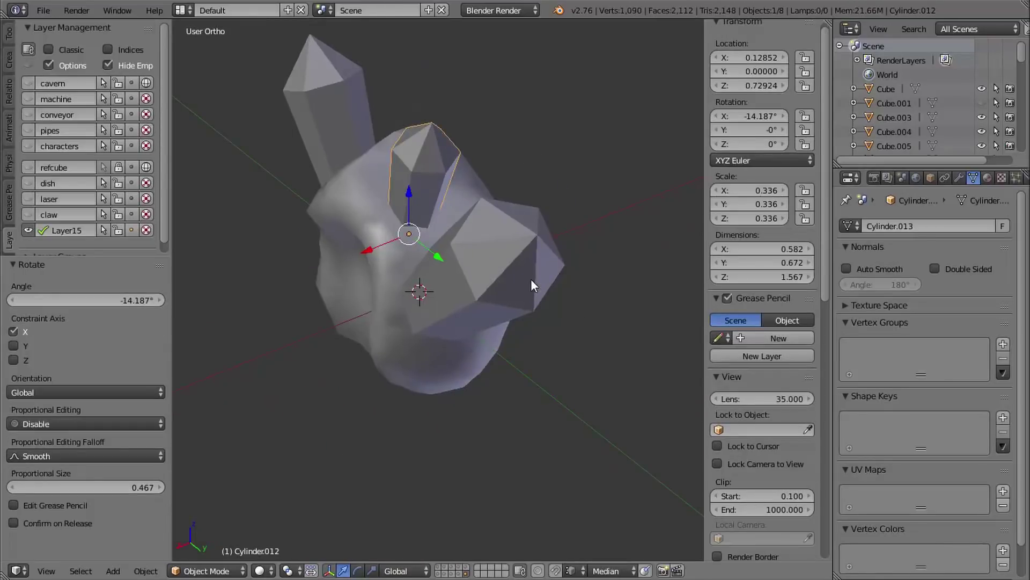
{"action": "key", "text": "r"}
{"action": "key", "text": "r"}
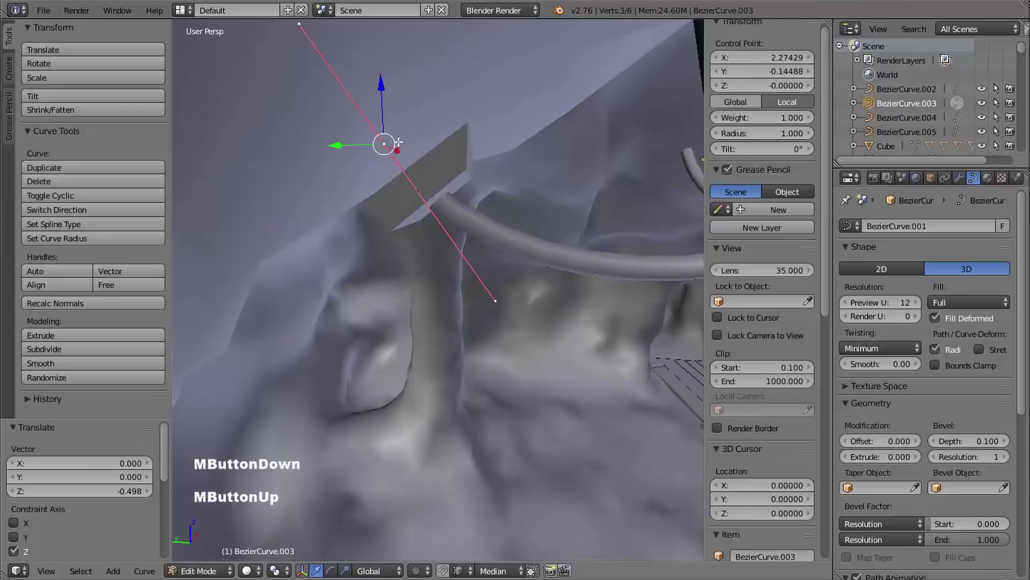
- Reposition the selected control point of the pipe curve near the flat bracket
{"action": "left_click_drag", "start_coordinate": [419, 129], "coordinate": [337, 157]}
{"action": "middle_click_drag", "start_coordinate": [337, 157], "coordinate": [354, 161]}
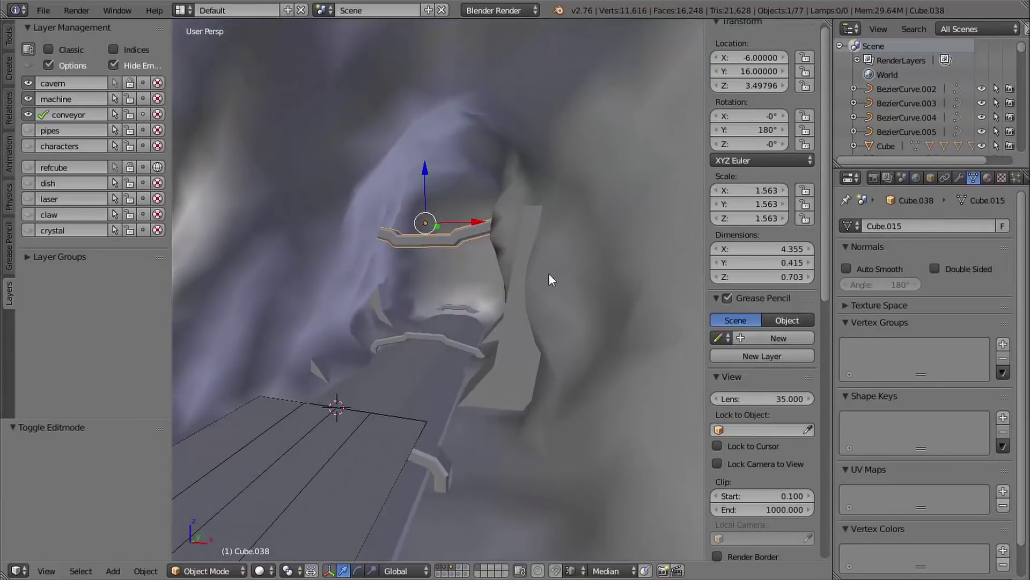
- Toggle the lock of the cavern layer and pick the cavern wall beside the conveyor tunnel
{"action": "middle_click_drag", "start_coordinate": [429, 333], "coordinate": [432, 351]}
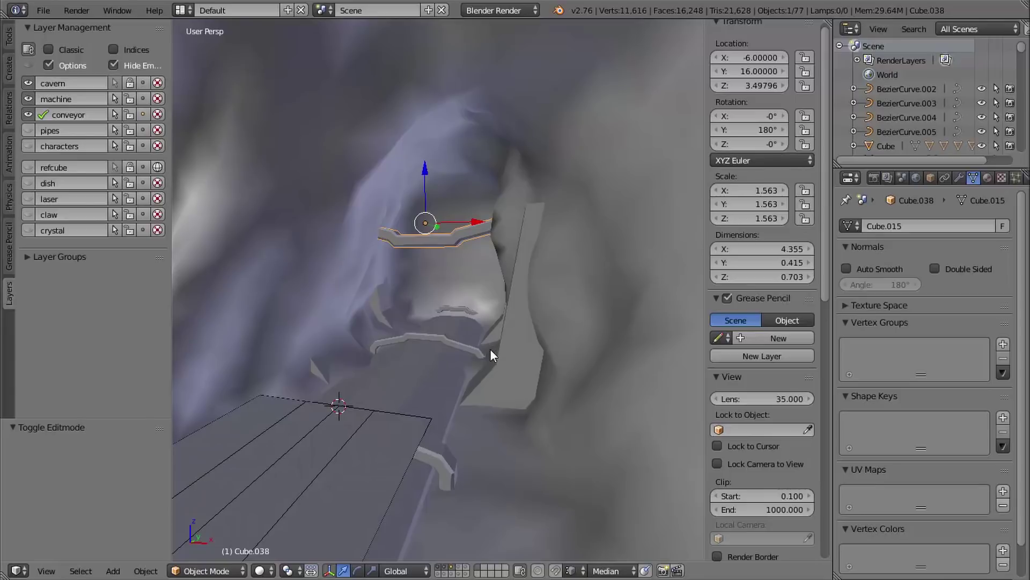
{"action": "left_click", "coordinate": [129, 82]}
{"action": "right_click", "coordinate": [343, 243]}
{"action": "middle_click_drag", "start_coordinate": [343, 243], "coordinate": [361, 258]}
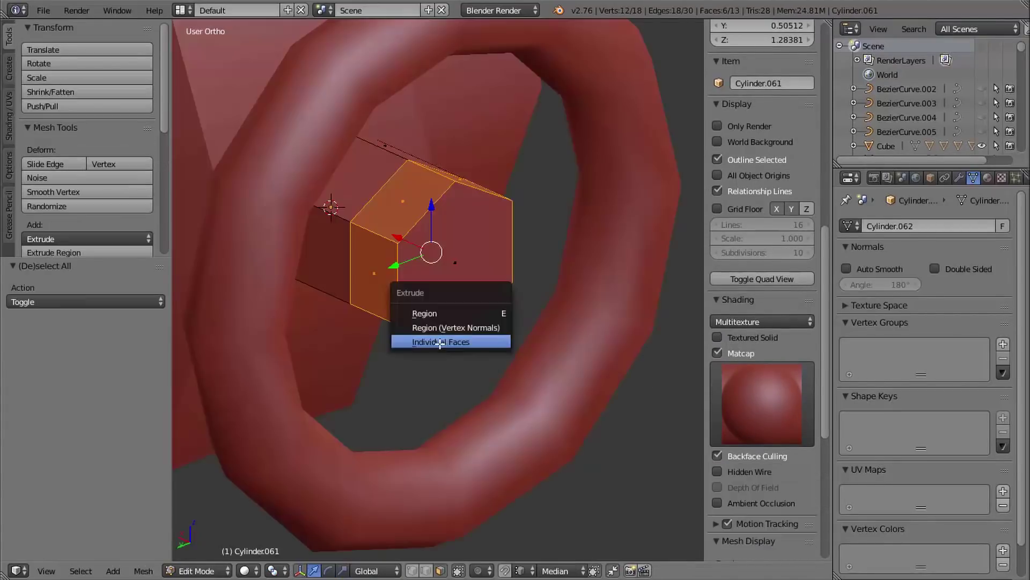
- Extrude the hub's six side faces individually outward by about 0.18 to form the wheel's spokes
{"action": "left_click", "coordinate": [448, 466]}
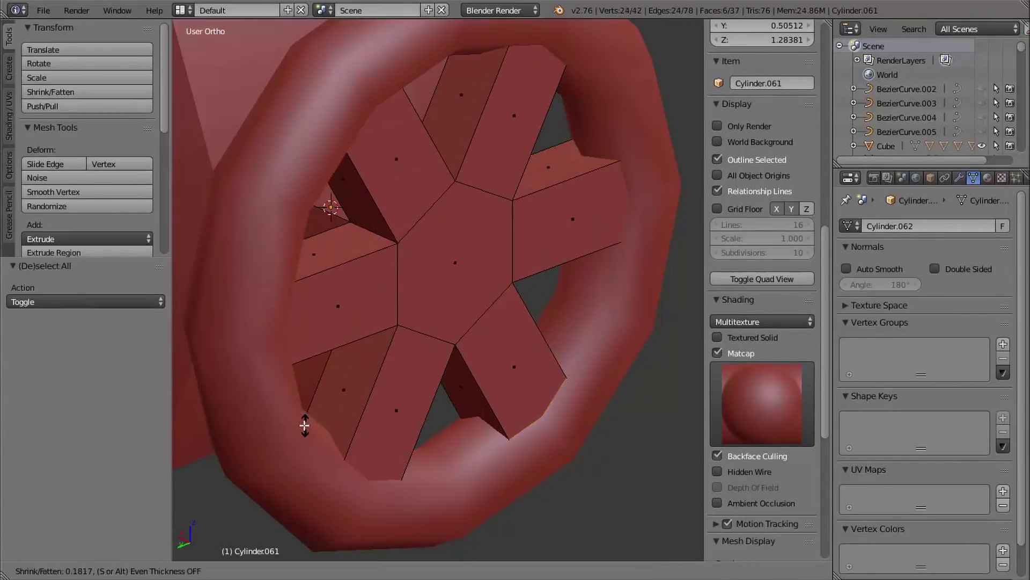
{"action": "left_click", "coordinate": [304, 425]}
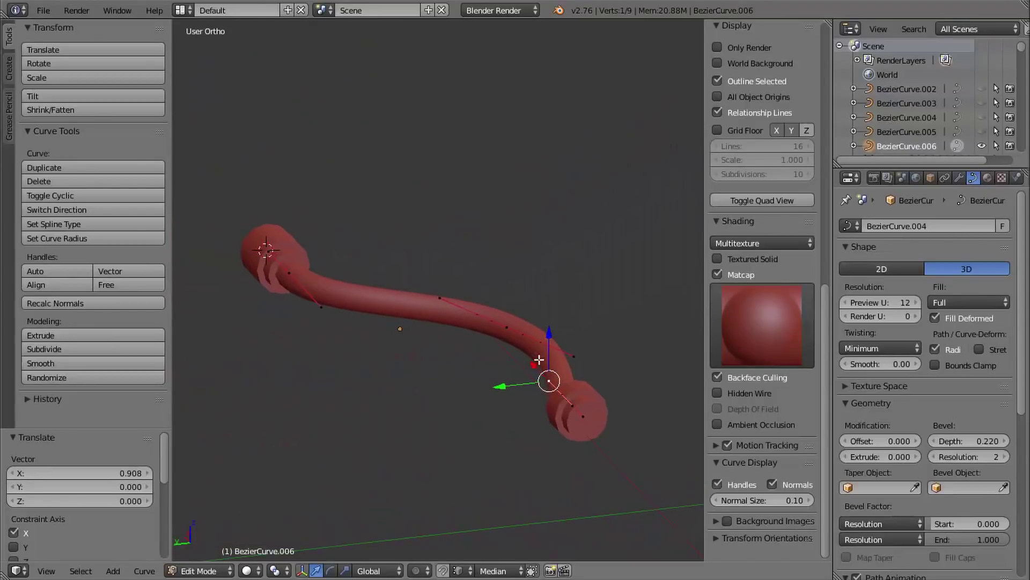
- Dissolve the selected ring of vertices on the end cap of the bevelled cylinder
{"action": "scroll", "coordinate": [429, 333], "scroll_direction": "up", "scroll_amount": 2}
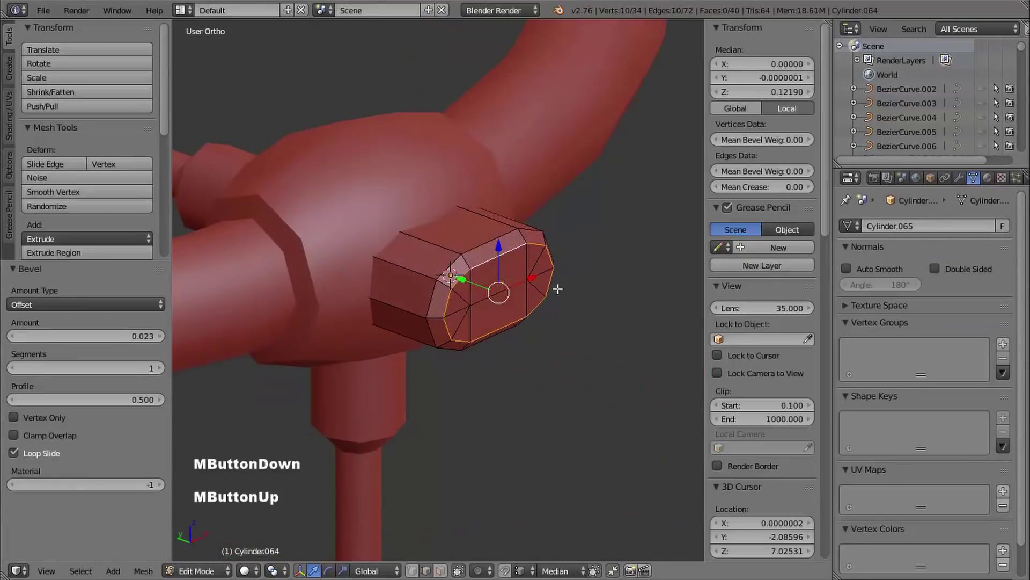
{"action": "key", "text": "x"}
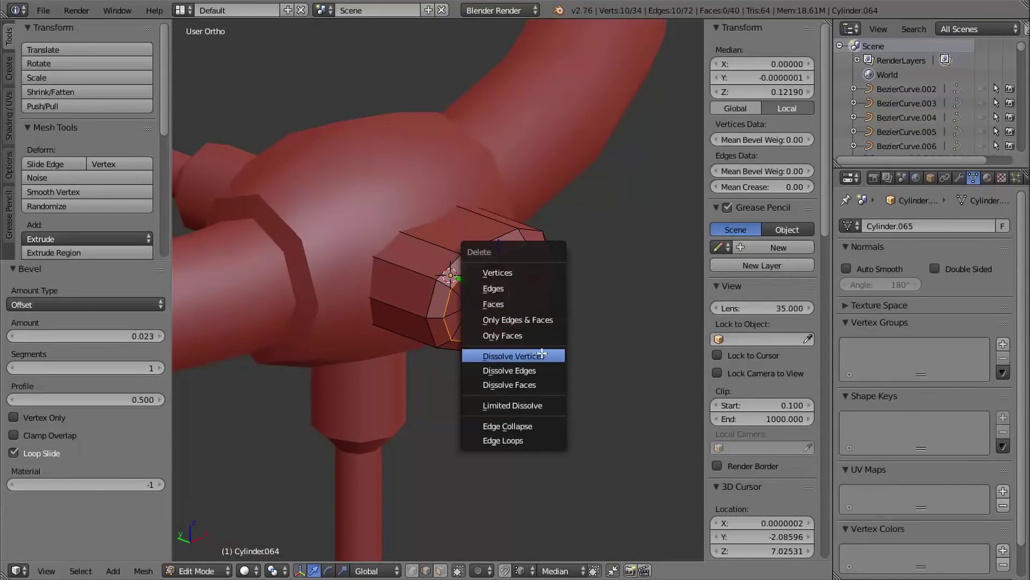
{"action": "left_click", "coordinate": [514, 354]}
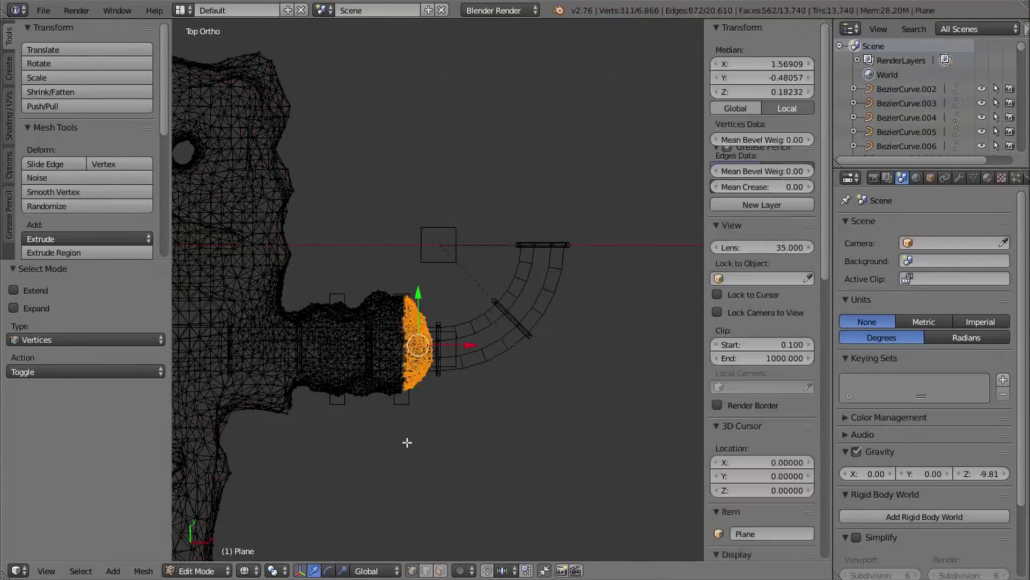
- Extrude the end of the cavern tunnel outward and extend its upper side towards the curved pipe
{"action": "key", "text": "e"}
{"action": "left_click_drag", "start_coordinate": [621, 172], "coordinate": [373, 356]}
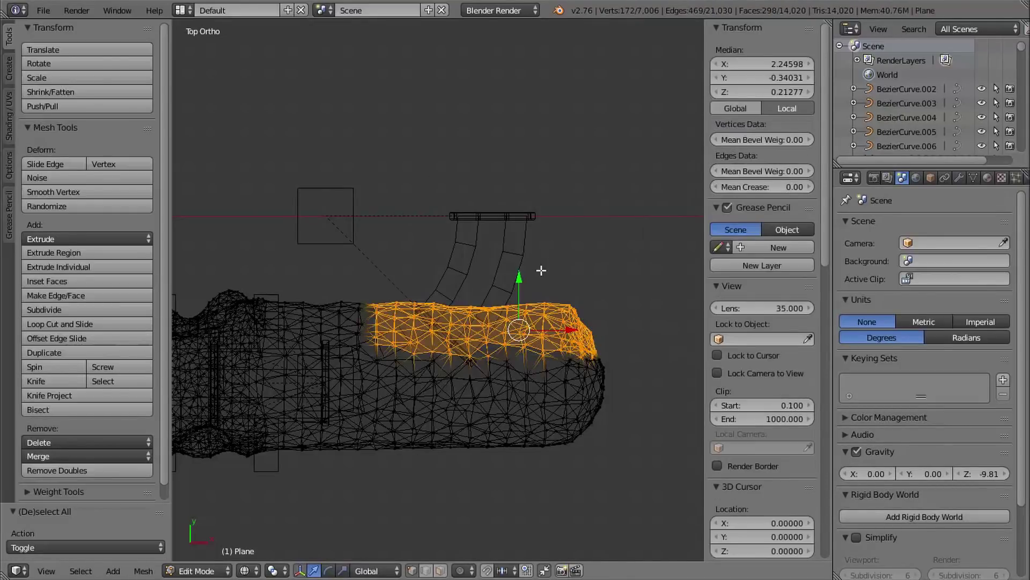
{"action": "key", "text": "e"}
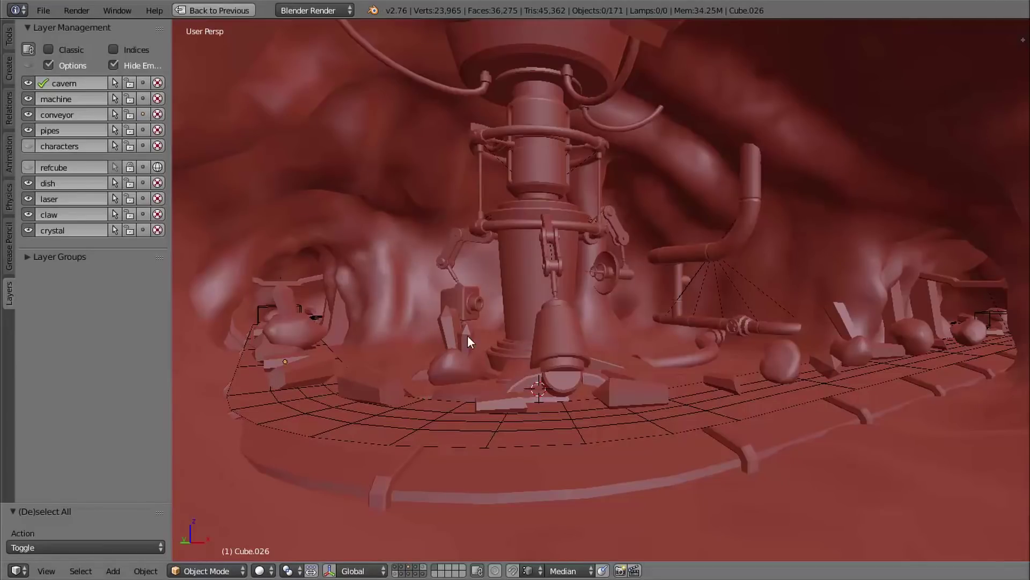
- Walk through the cavern with gravity on to examine the conveyor, the pipes and the central machine
{"action": "key", "text": "shift+f"}
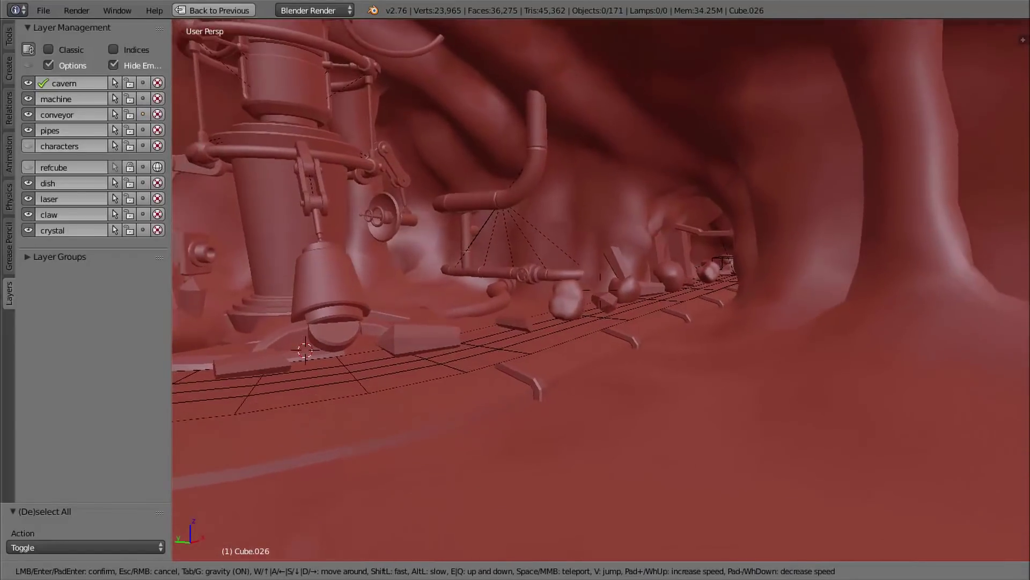
{"action": "key", "text": "Tab"}
{"action": "key", "text": "w"}
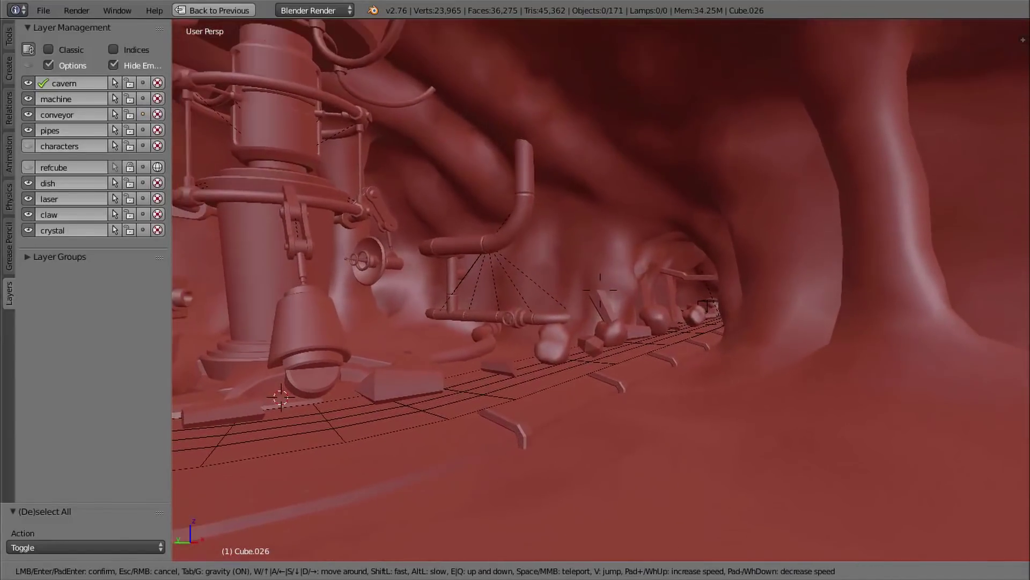
{"action": "key", "text": "w"}
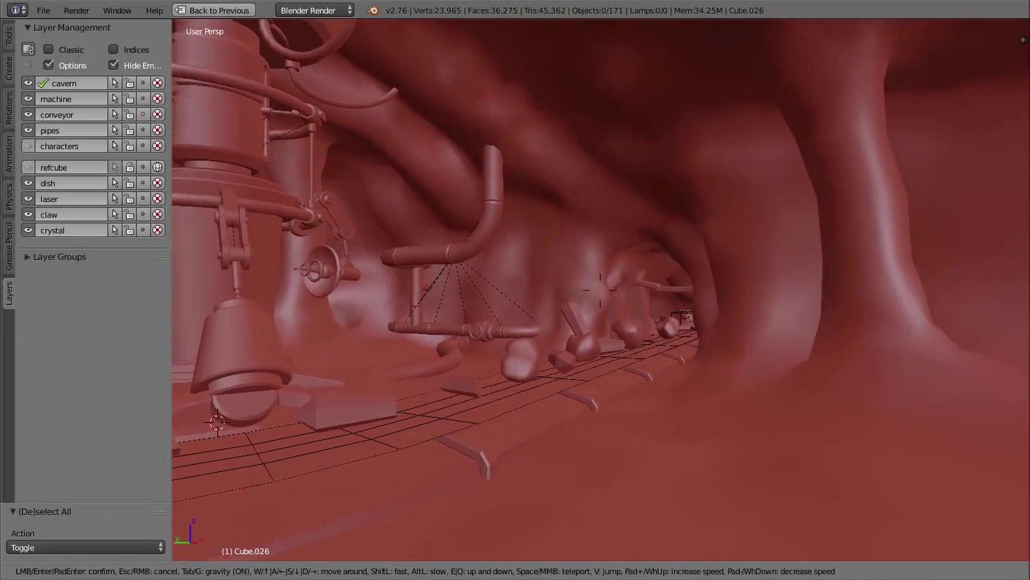
{"action": "key", "text": "w"}
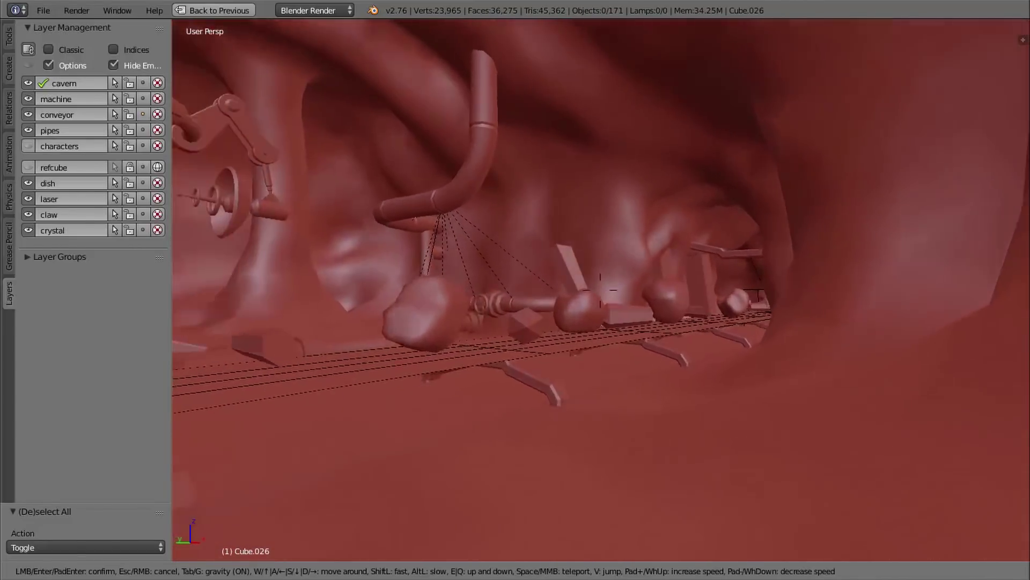
{"action": "key", "text": "w"}
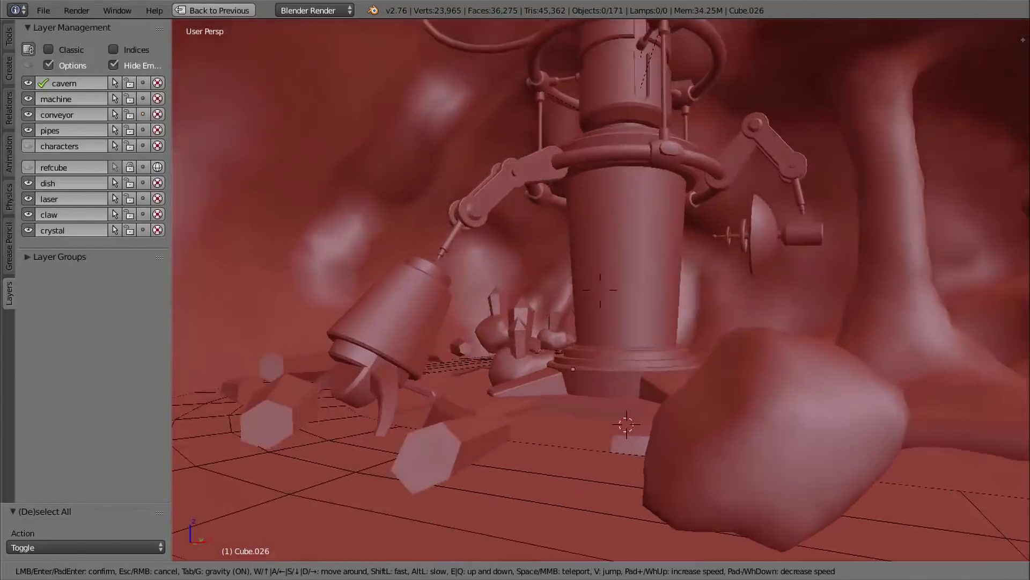
{"action": "key", "text": "w"}
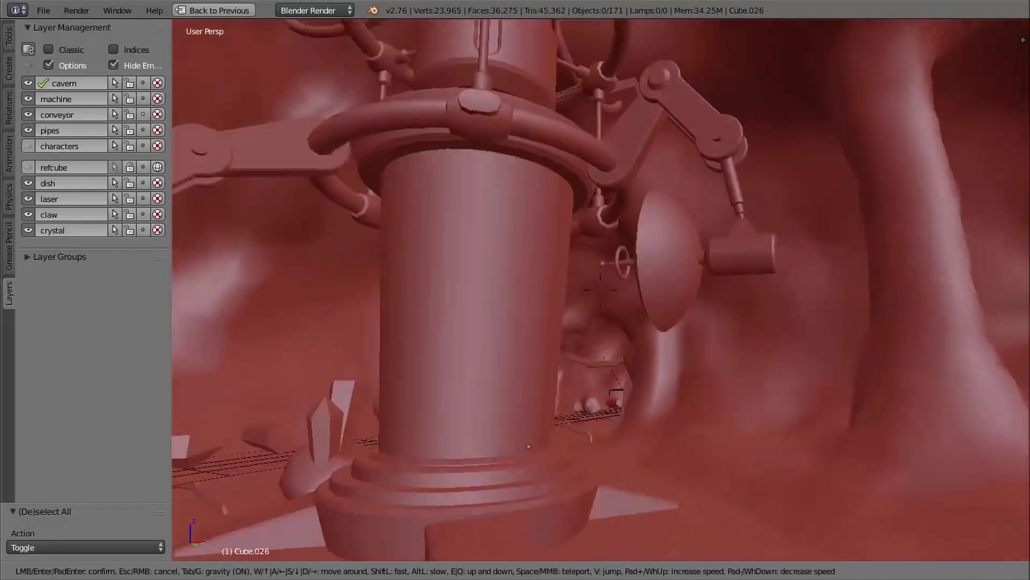
{"action": "key", "text": "w"}
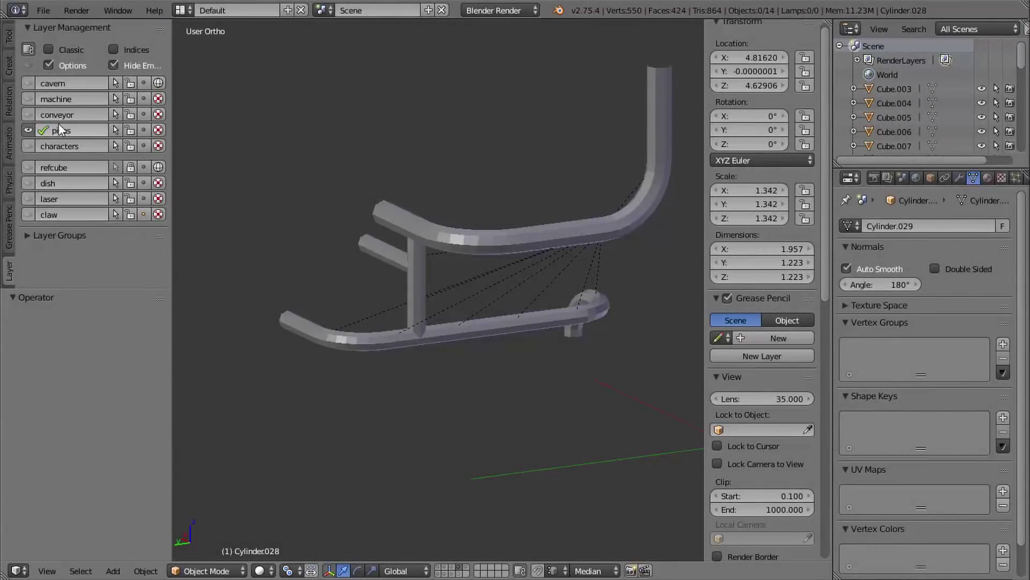
- Show the characters layer and assign the stray T-shaped pipe to the pipes layer
{"action": "mouse_move", "coordinate": [461, 254]}
{"action": "middle_mouse_down", "text": "shift"}
{"action": "mouse_move", "coordinate": [400, 259]}
{"action": "mouse_move", "coordinate": [444, 256]}
{"action": "middle_mouse_up", "text": "shift"}
{"action": "left_click", "coordinate": [466, 568]}
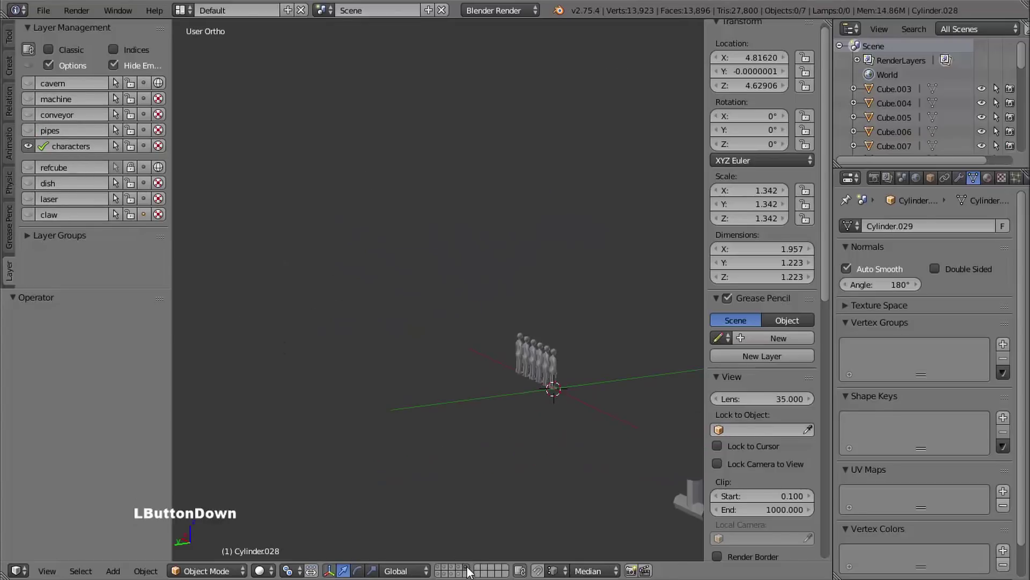
{"action": "middle_click_drag", "start_coordinate": [483, 384], "coordinate": [311, 333], "text": "shift"}
{"action": "right_click", "coordinate": [515, 430]}
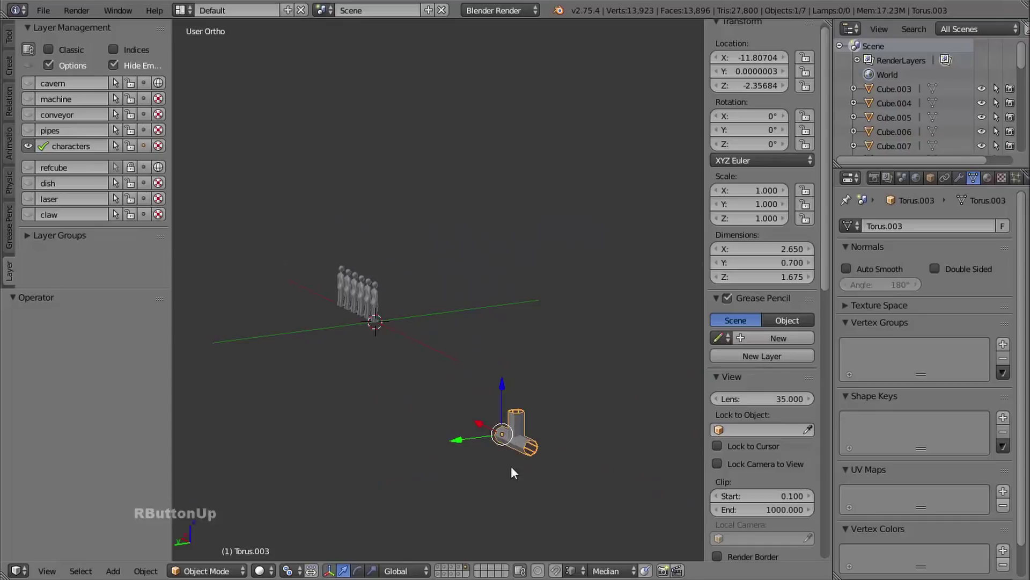
{"action": "left_click", "coordinate": [143, 130]}
{"action": "middle_click_drag", "start_coordinate": [423, 221], "coordinate": [433, 243], "text": "shift"}
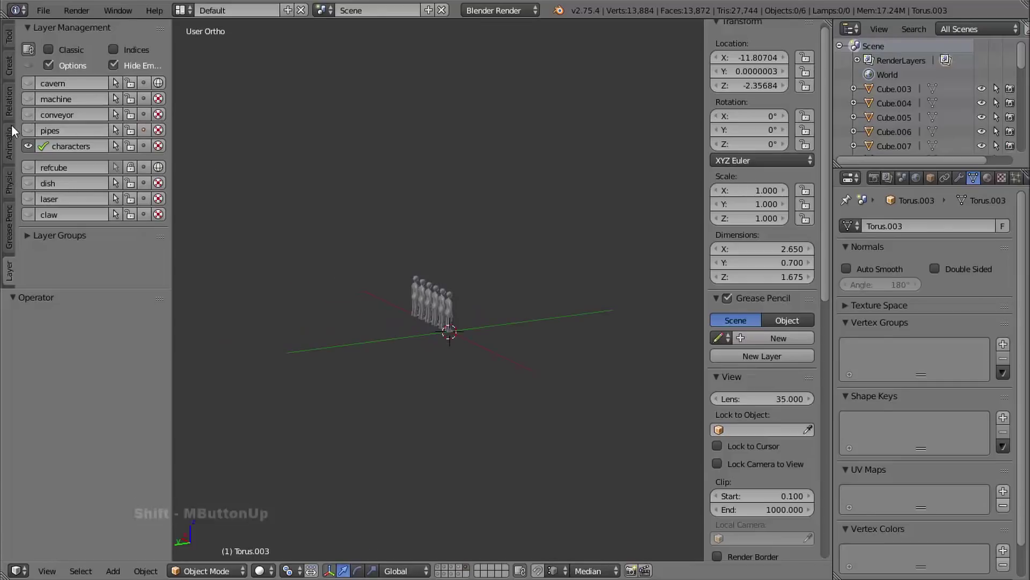
- Show the pipes layer instead of characters and move the T-shaped pipe along X to about 6.94, below the pipe assembly
{"action": "left_click", "coordinate": [28, 130]}
{"action": "left_click", "coordinate": [27, 145]}
{"action": "middle_click_drag", "start_coordinate": [505, 336], "coordinate": [492, 319], "text": "shift"}
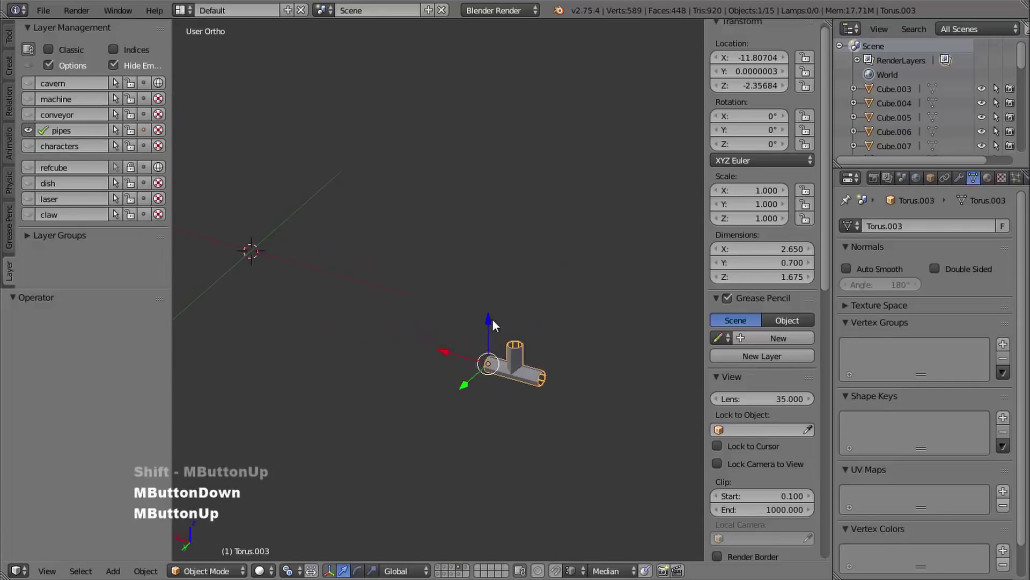
{"action": "left_click_drag", "start_coordinate": [449, 352], "coordinate": [215, 200]}
{"action": "middle_click_drag", "start_coordinate": [215, 199], "coordinate": [455, 367], "text": "shift"}
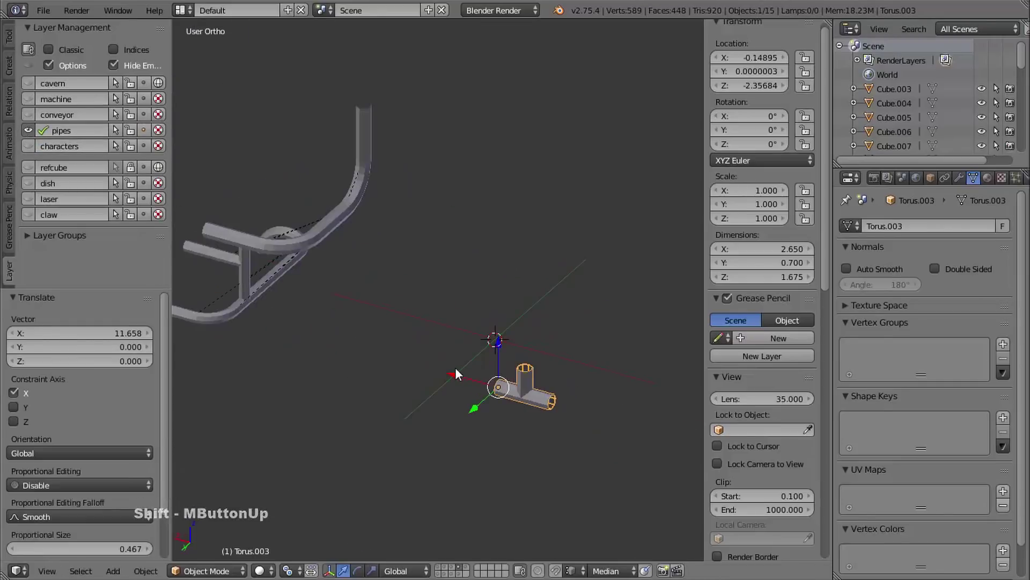
{"action": "left_click_drag", "start_coordinate": [456, 368], "coordinate": [354, 308]}
{"action": "middle_click_drag", "start_coordinate": [354, 308], "coordinate": [409, 241], "text": "shift"}
{"action": "middle_click_drag", "start_coordinate": [373, 186], "coordinate": [449, 188], "text": "shift"}
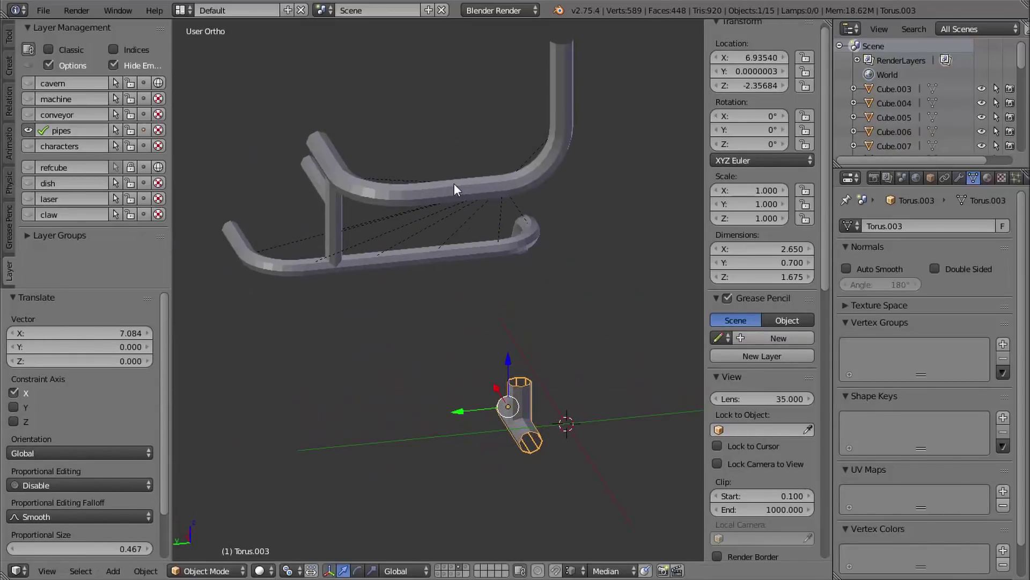
- Duplicate the straight pipe segment and its adjoining elbow and offset the copies about -3.75 along X
{"action": "right_click", "coordinate": [451, 188]}
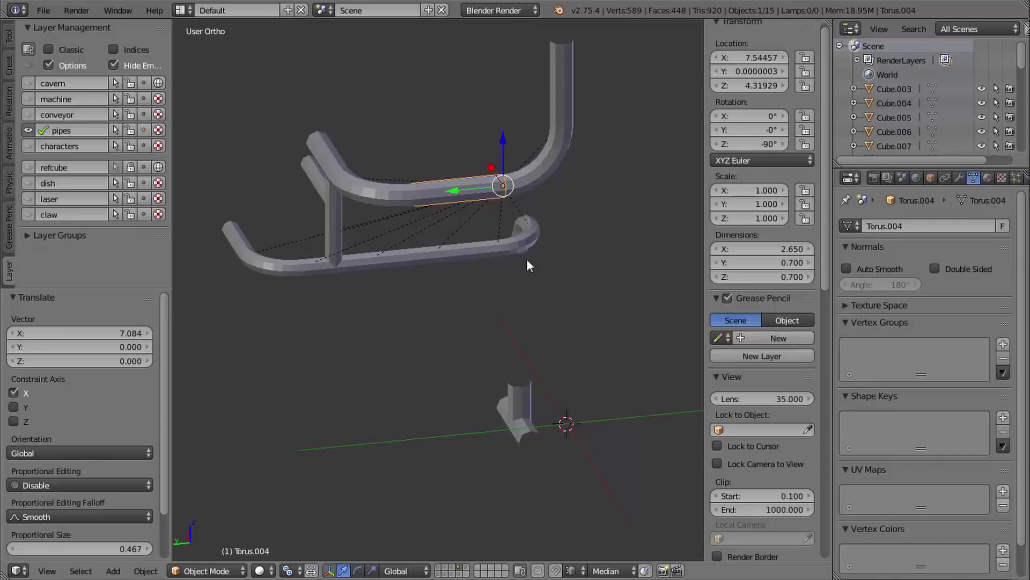
{"action": "middle_click_drag", "start_coordinate": [527, 264], "coordinate": [515, 237]}
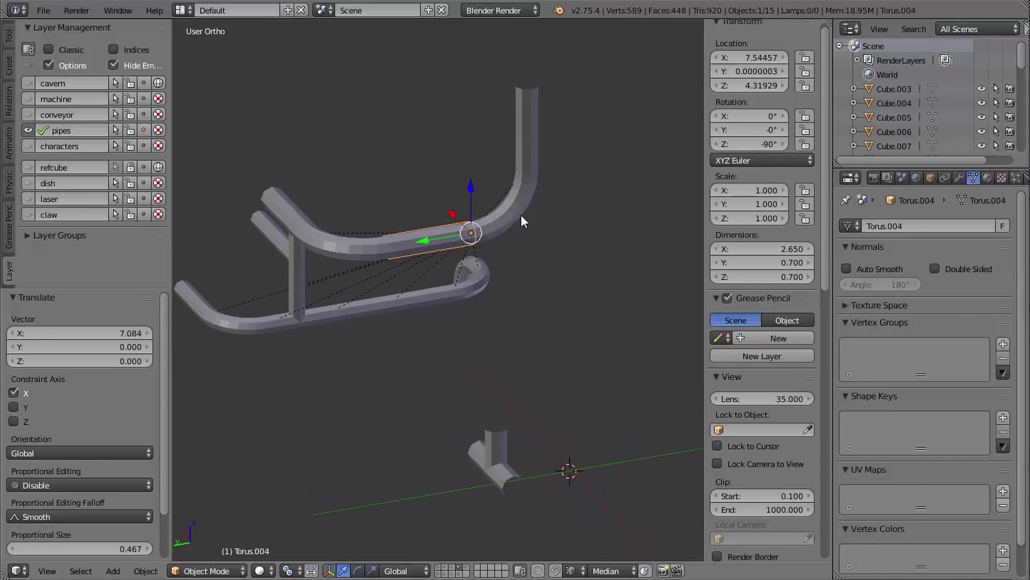
{"action": "right_click", "coordinate": [513, 207]}
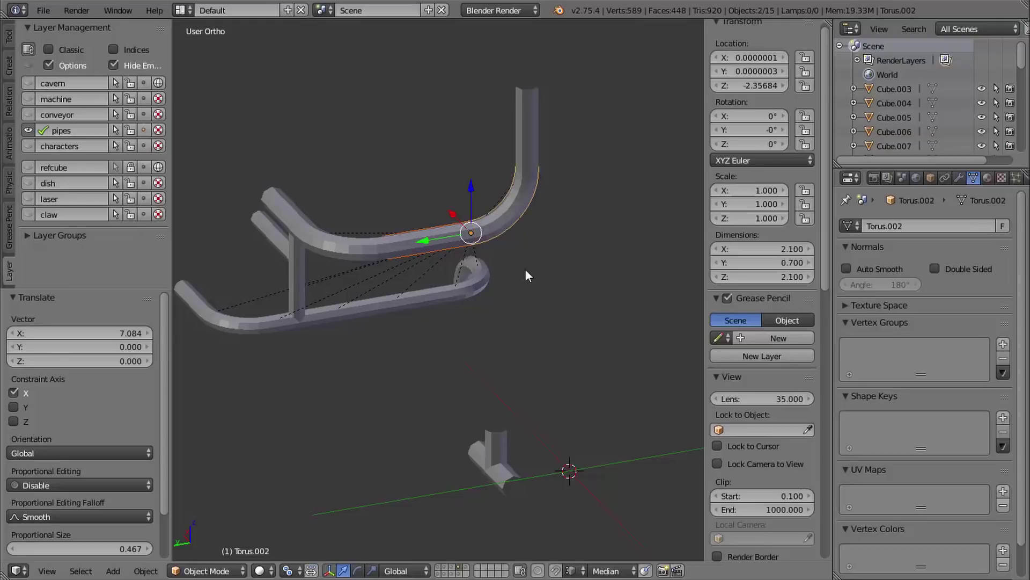
{"action": "middle_click_drag", "start_coordinate": [527, 276], "coordinate": [541, 281]}
{"action": "key", "text": "shift+d"}
{"action": "key", "text": "x"}
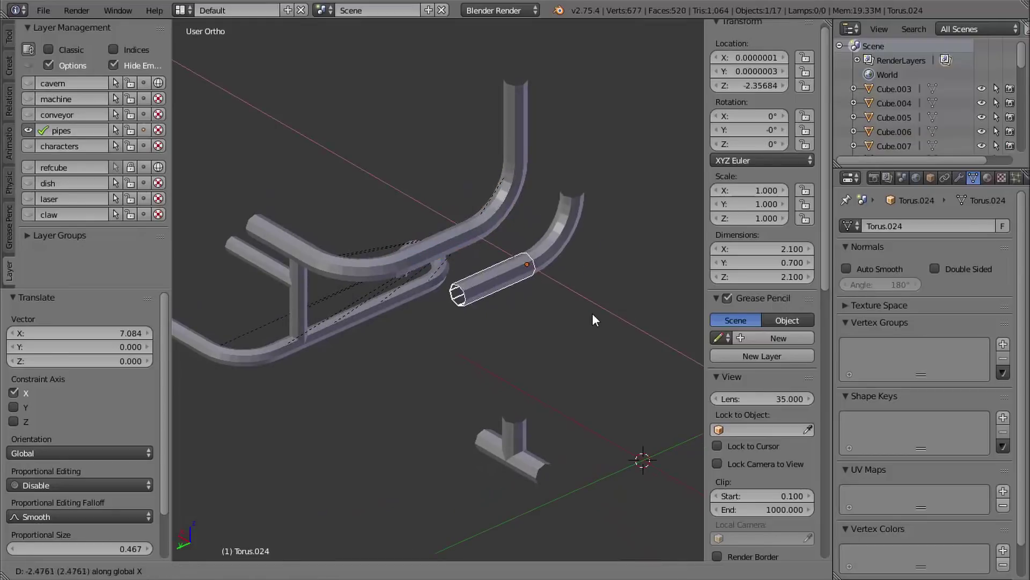
{"action": "left_click", "coordinate": [597, 321]}
{"action": "middle_click_drag", "start_coordinate": [546, 341], "coordinate": [461, 292], "text": "shift"}
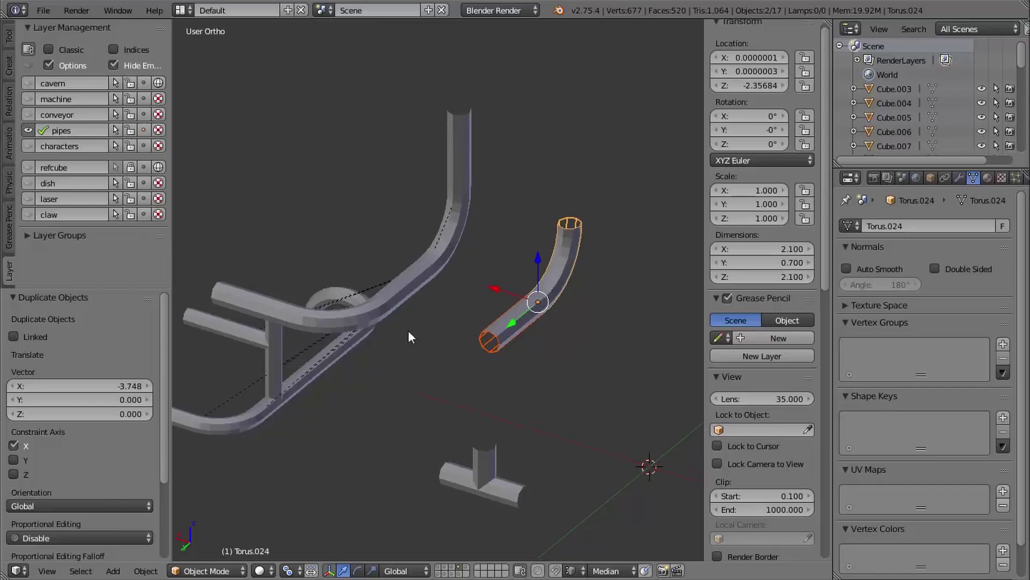
- Select the duplicated straight segment and one of the assembly's end pipes to examine the separate pieces
{"action": "right_click", "coordinate": [510, 333]}
{"action": "middle_click_drag", "start_coordinate": [502, 340], "coordinate": [526, 263], "text": "shift"}
{"action": "middle_click_drag", "start_coordinate": [487, 165], "coordinate": [497, 210], "text": "shift"}
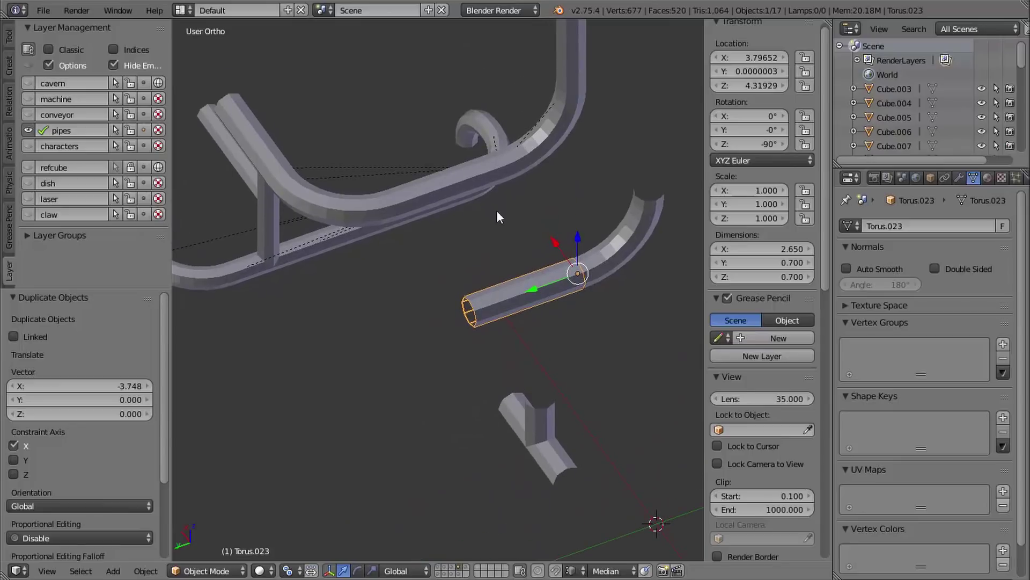
{"action": "right_click", "coordinate": [249, 127]}
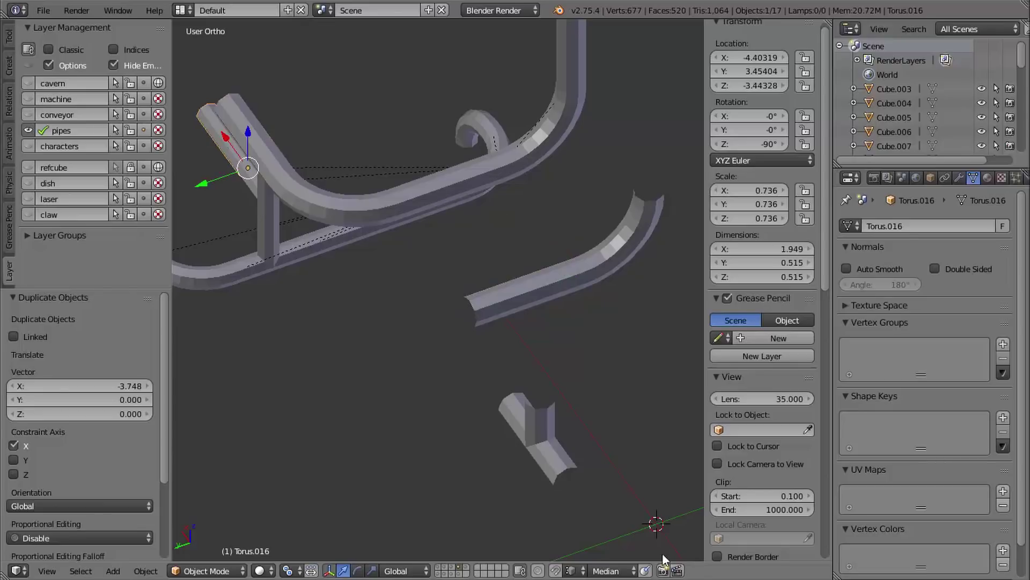
- Try to move the duplicated elbow about -2.15 along X, away from the straight segment
{"action": "middle_click_drag", "start_coordinate": [621, 278], "coordinate": [530, 336], "text": "shift"}
{"action": "middle_click_drag", "start_coordinate": [530, 339], "coordinate": [563, 279], "text": "ctrl"}
{"action": "right_click", "coordinate": [561, 283]}
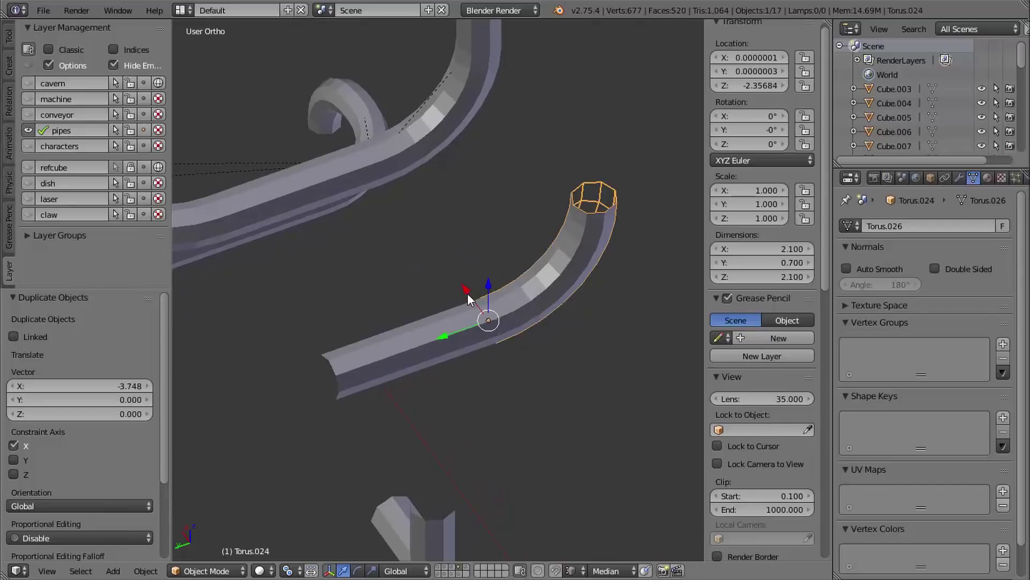
{"action": "left_click_drag", "start_coordinate": [468, 293], "coordinate": [544, 438]}
{"action": "middle_click_drag", "start_coordinate": [545, 437], "coordinate": [530, 326], "text": "shift"}
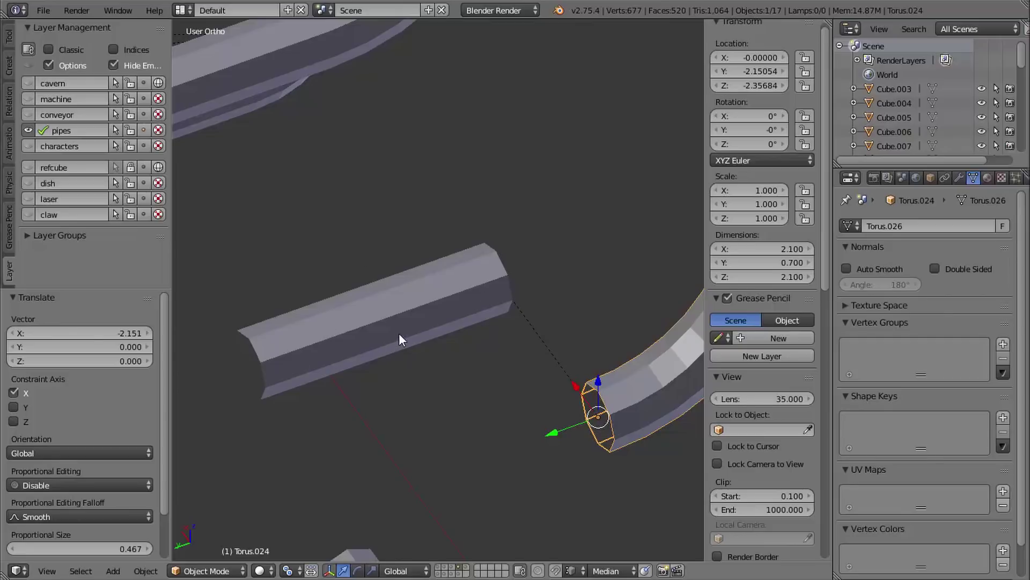
{"action": "key", "text": "ctrl+z"}
{"action": "mouse_move", "coordinate": [476, 338]}
{"action": "middle_mouse_down", "text": "shift"}
{"action": "mouse_move", "coordinate": [467, 370]}
{"action": "mouse_move", "coordinate": [467, 347]}
{"action": "middle_mouse_up", "text": "shift"}
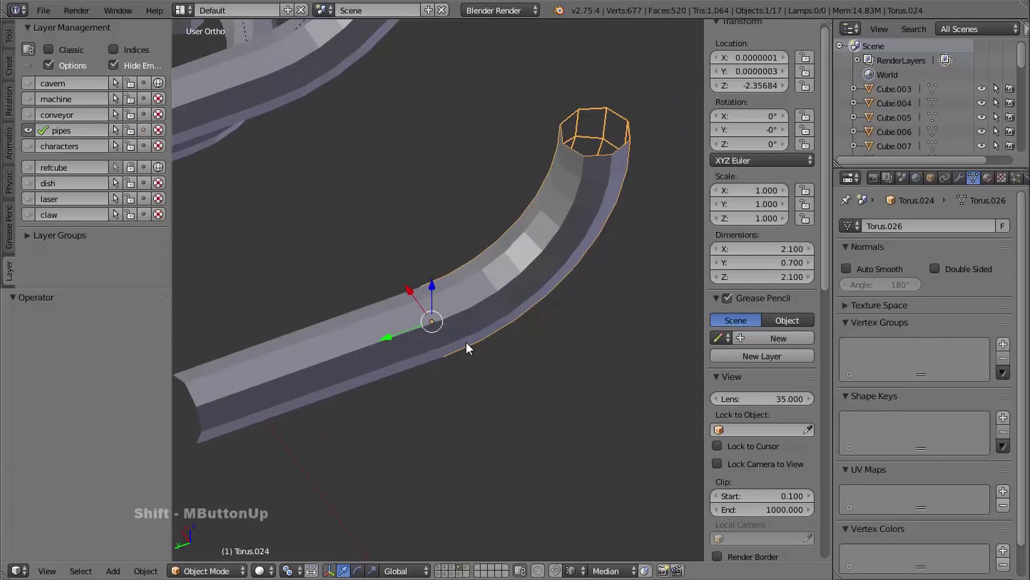
- Clear the duplicated elbow's parent while keeping its transformation, and join it with the adjoining straight segment into one object
{"action": "key", "text": "alt+p"}
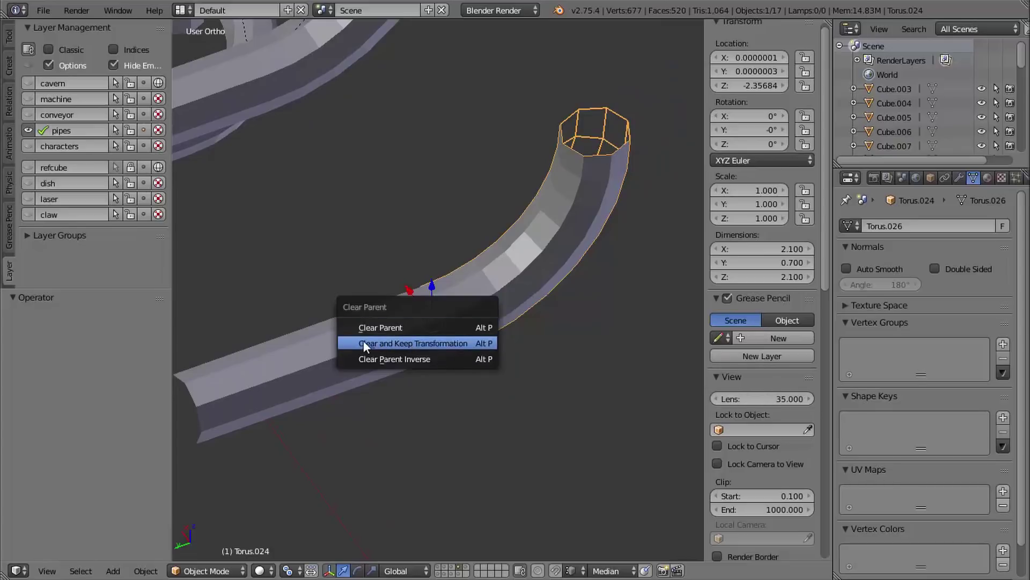
{"action": "left_click", "coordinate": [430, 343]}
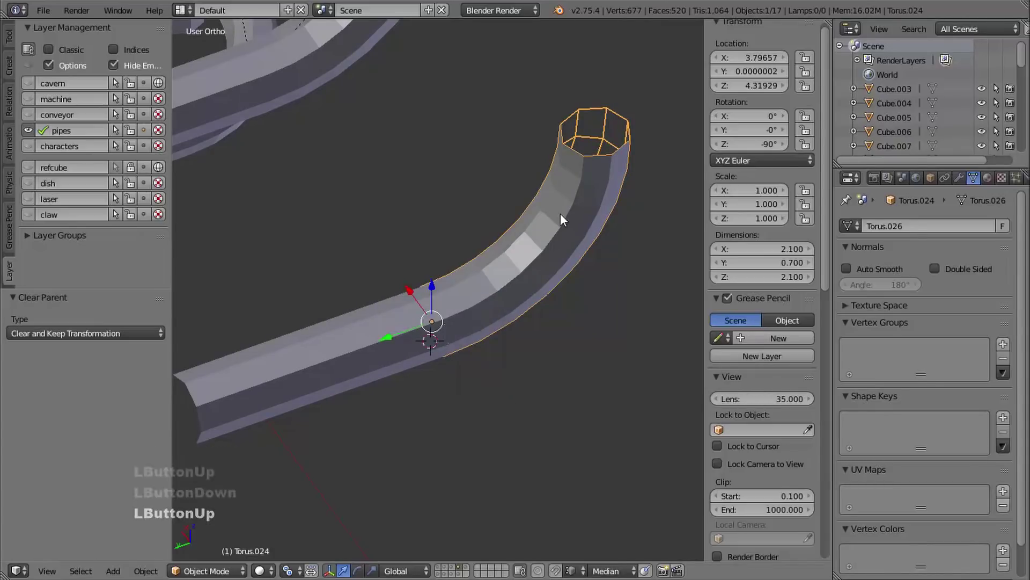
{"action": "right_click", "coordinate": [331, 330], "text": "shift"}
{"action": "left_click", "coordinate": [9, 36]}
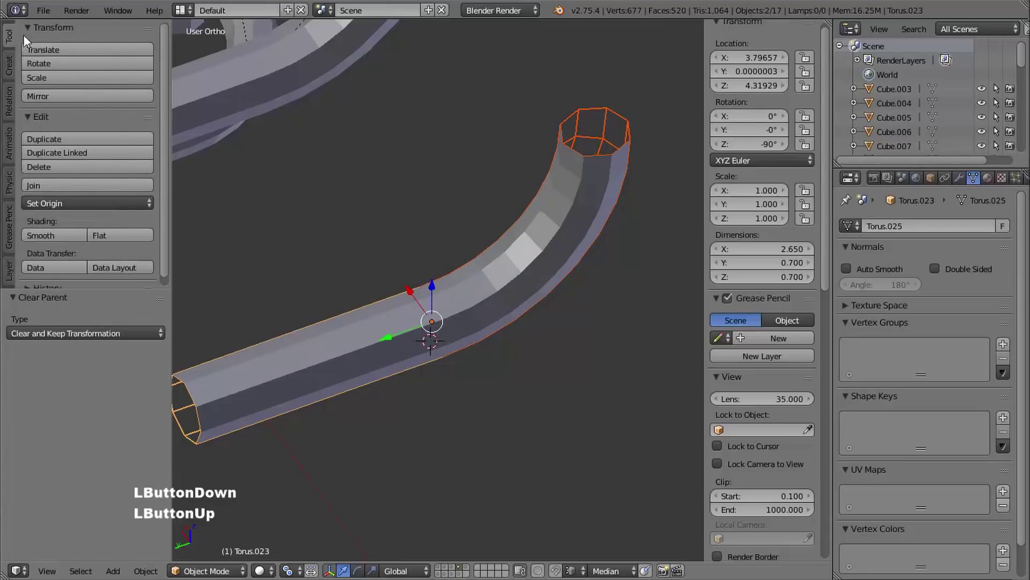
{"action": "left_click", "coordinate": [81, 184]}
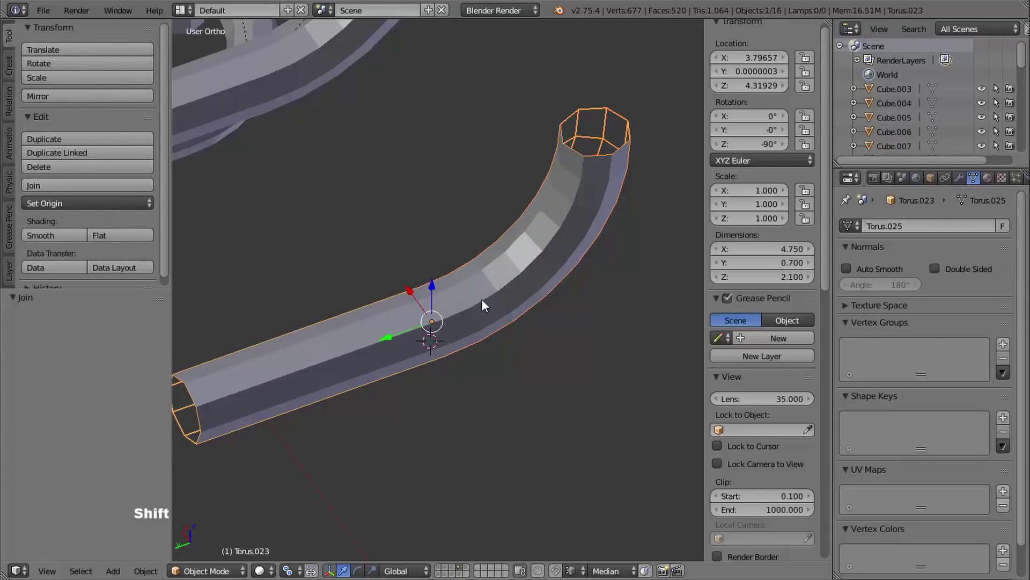
- Add a centred loop cut around the straight segment and bevel it by about 1.266, placing edge loops close to both ends
{"action": "middle_click_drag", "start_coordinate": [422, 348], "coordinate": [481, 268], "text": "shift"}
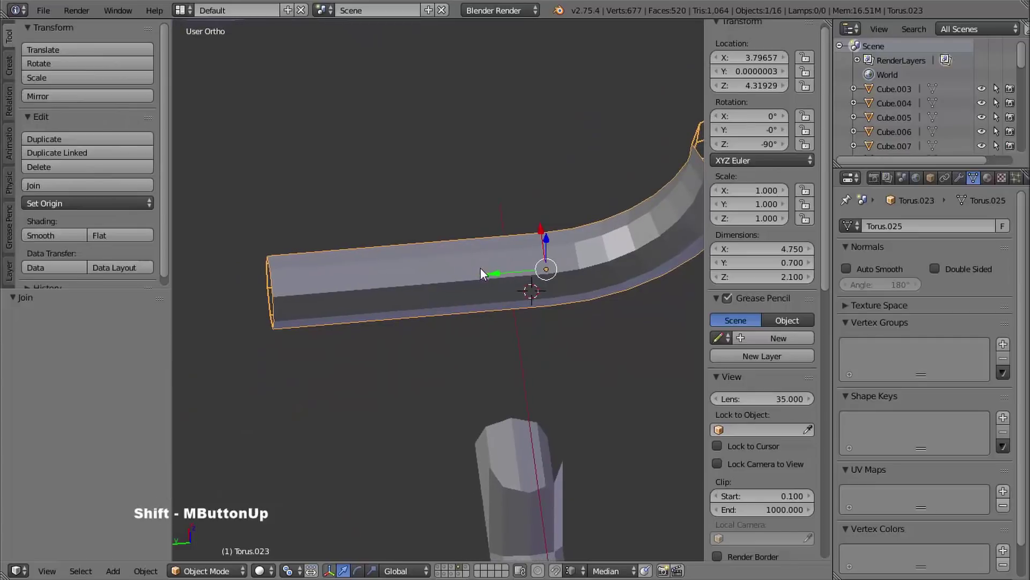
{"action": "key", "text": "Tab"}
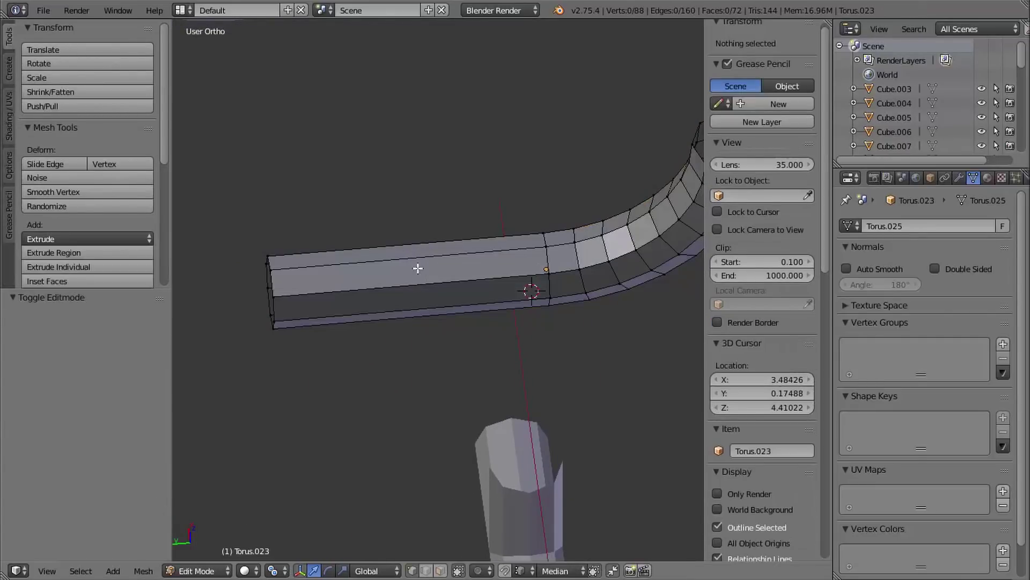
{"action": "key", "text": "ctrl+r"}
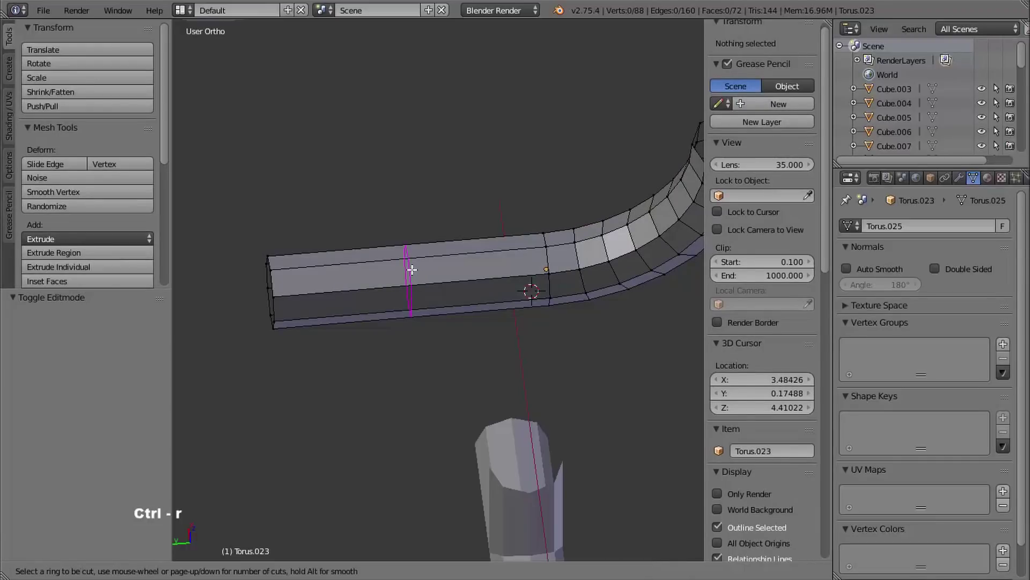
{"action": "left_click", "coordinate": [410, 268]}
{"action": "right_click", "coordinate": [414, 270]}
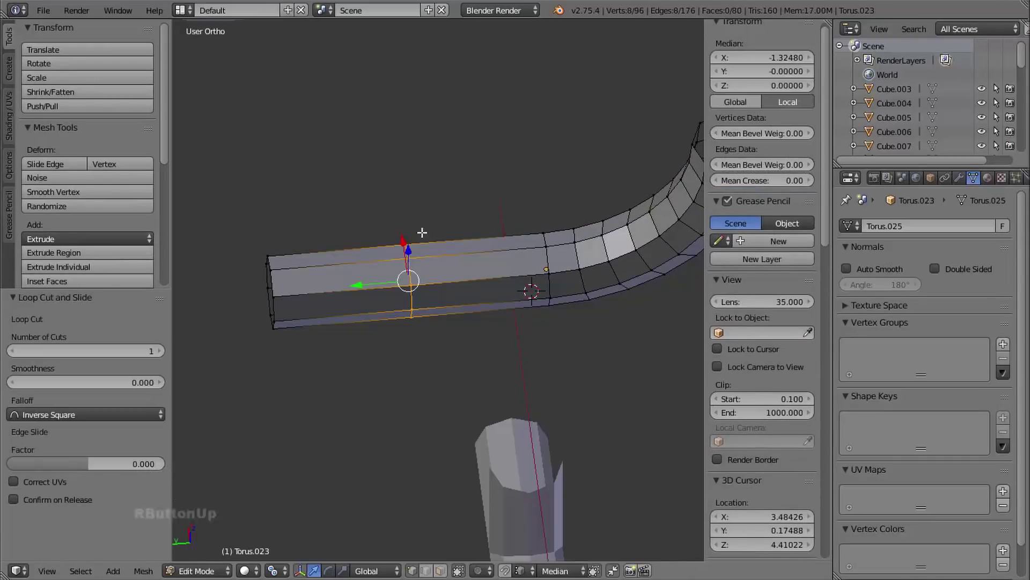
{"action": "middle_click_drag", "start_coordinate": [432, 290], "coordinate": [417, 288], "text": "shift"}
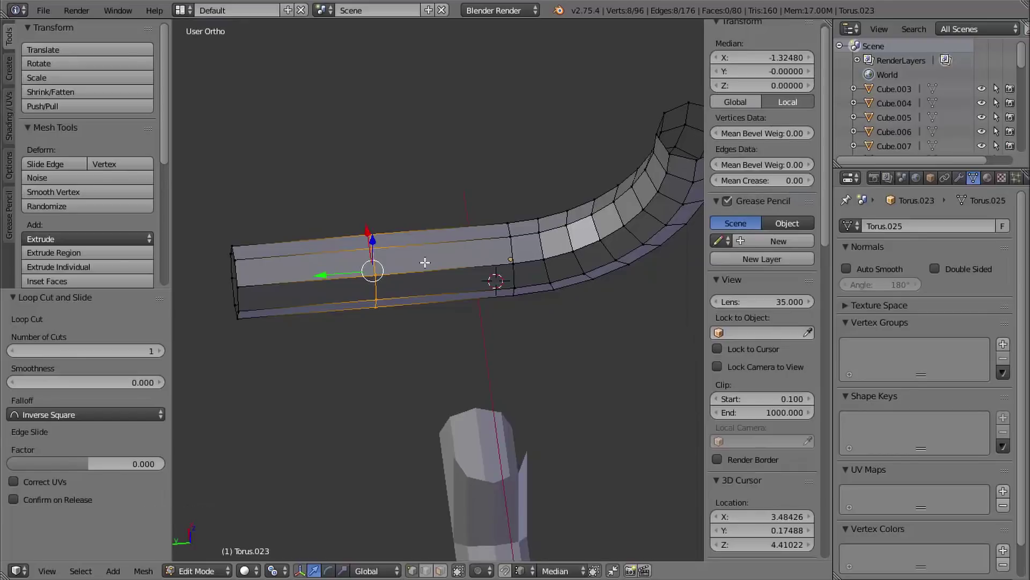
{"action": "key", "text": "ctrl+b"}
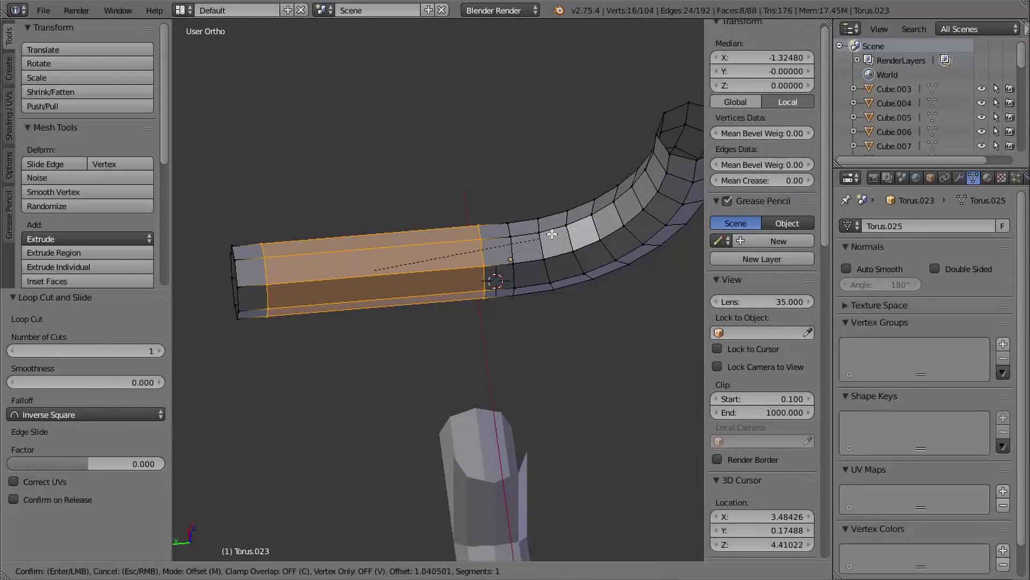
{"action": "key", "text": "shift"}
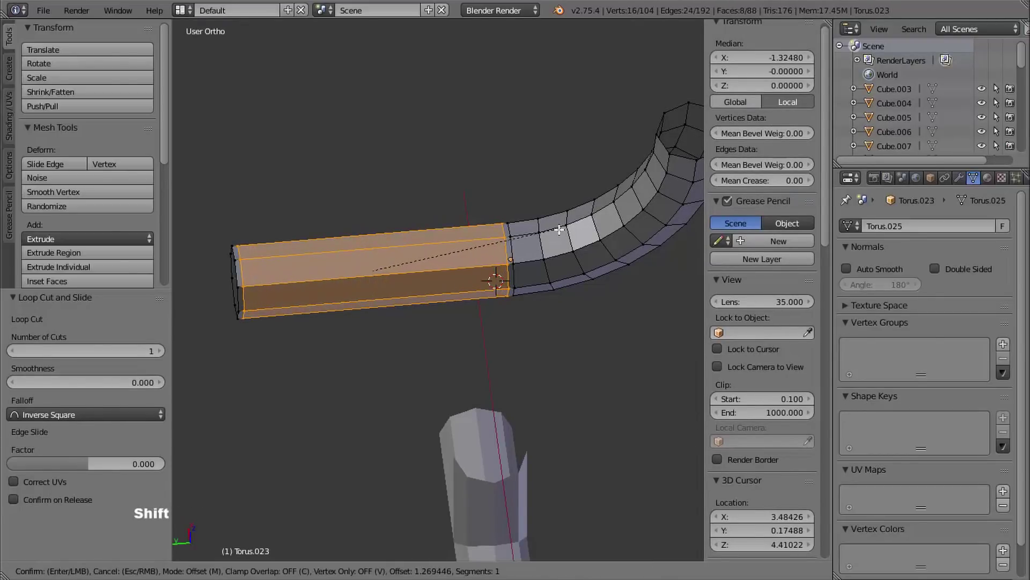
{"action": "left_click", "coordinate": [558, 231], "text": "shift"}
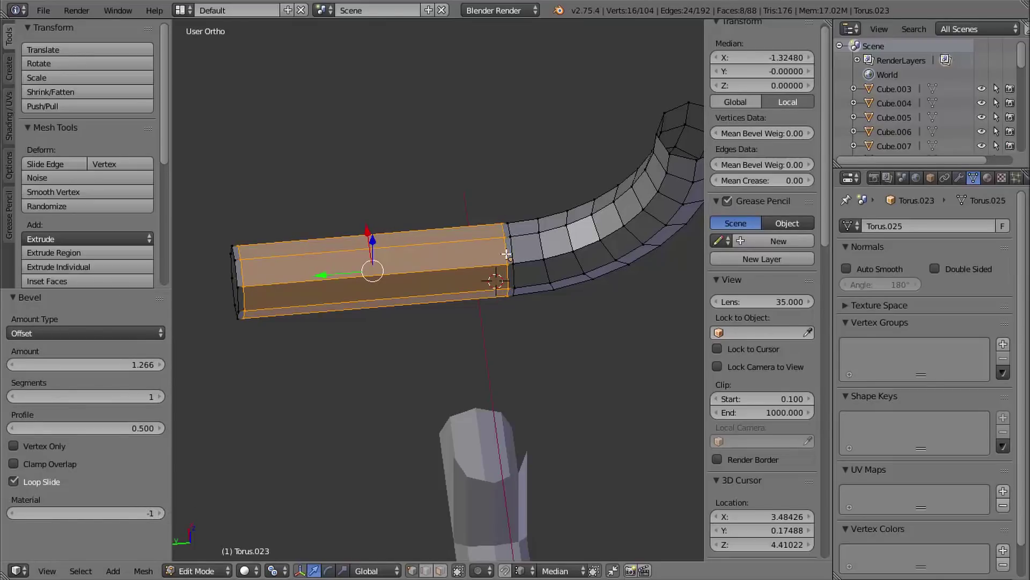
- Add a centred loop cut between the two bevelled loops of the straight segment
{"action": "key", "text": "ctrl+r"}
{"action": "left_click", "coordinate": [375, 266]}
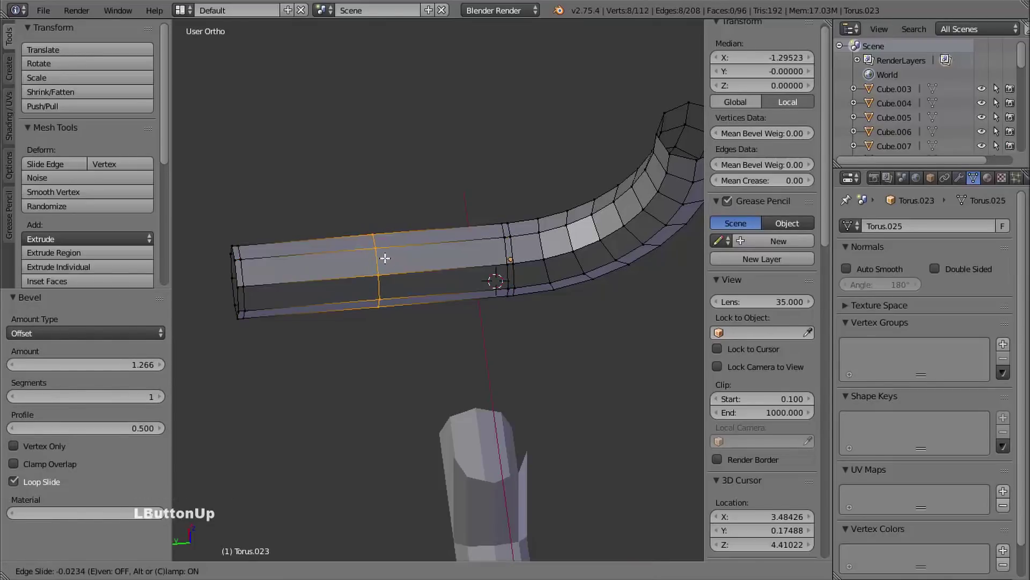
{"action": "right_click", "coordinate": [378, 270]}
- Add a loop cut in the elbow's first section, slid toward the straight segment with a factor of about 0.575
{"action": "middle_click_drag", "start_coordinate": [383, 275], "coordinate": [391, 294], "text": "shift"}
{"action": "middle_click_drag", "start_coordinate": [392, 294], "coordinate": [448, 233], "text": "ctrl"}
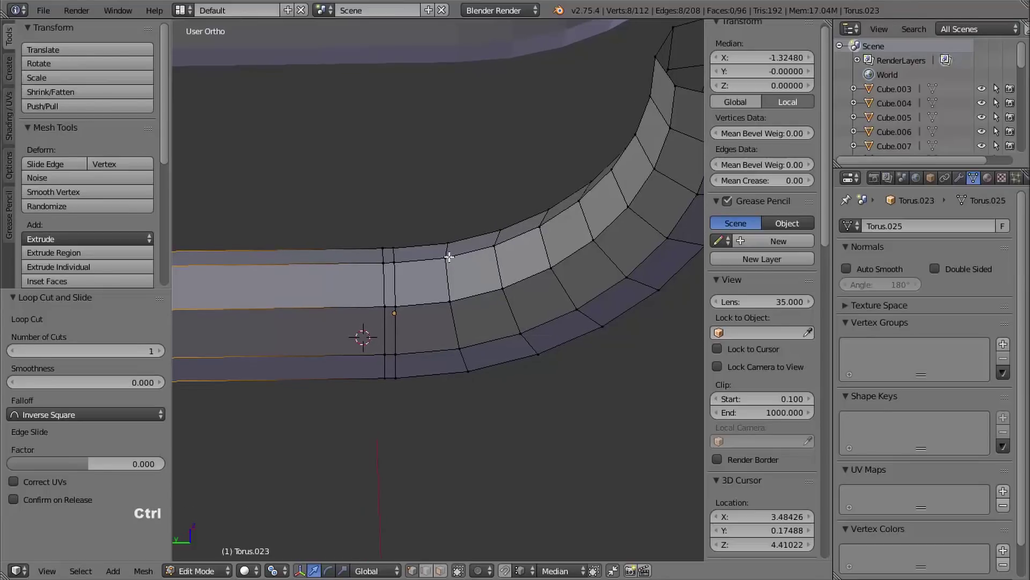
{"action": "key", "text": "ctrl+r"}
{"action": "left_click", "coordinate": [425, 263]}
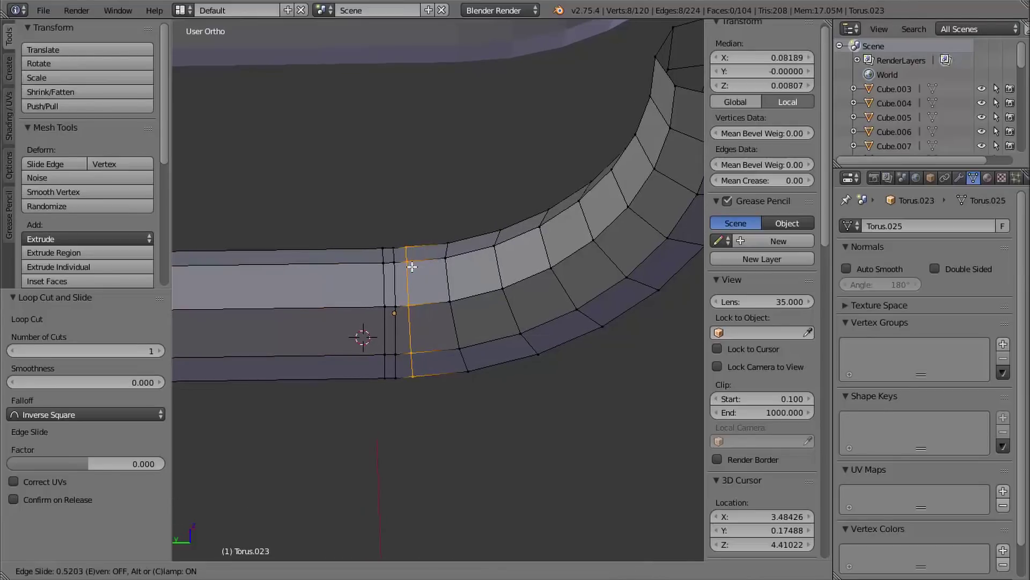
{"action": "key", "text": "shift"}
{"action": "left_click", "coordinate": [411, 266], "text": "shift"}
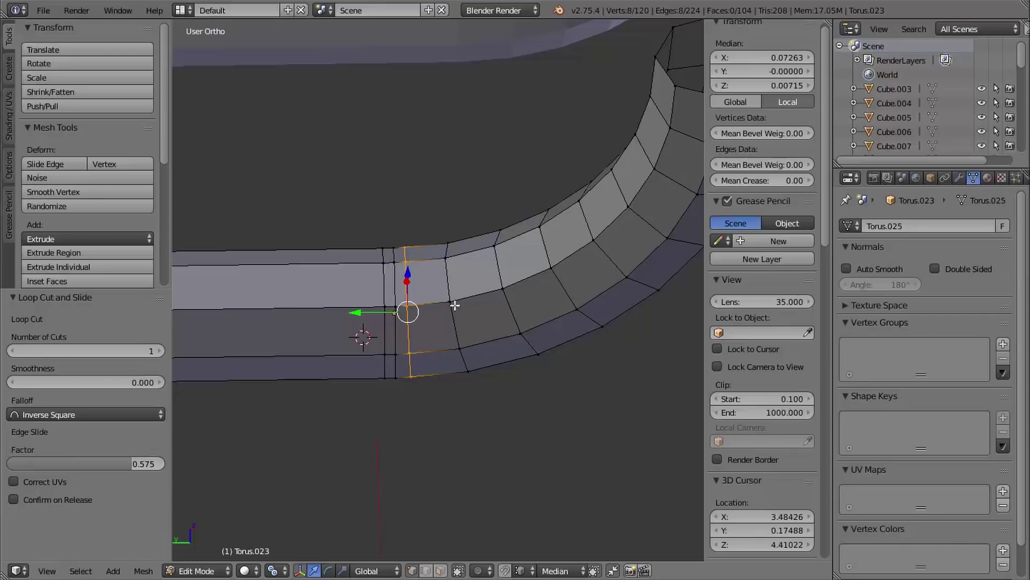
- Add a loop cut in the section at the elbow's open end with an edge slide factor of -0.575
{"action": "middle_click_drag", "start_coordinate": [571, 216], "coordinate": [450, 326], "text": "shift"}
{"action": "middle_click_drag", "start_coordinate": [510, 300], "coordinate": [568, 263]}
{"action": "middle_click_drag", "start_coordinate": [588, 129], "coordinate": [573, 193], "text": "shift"}
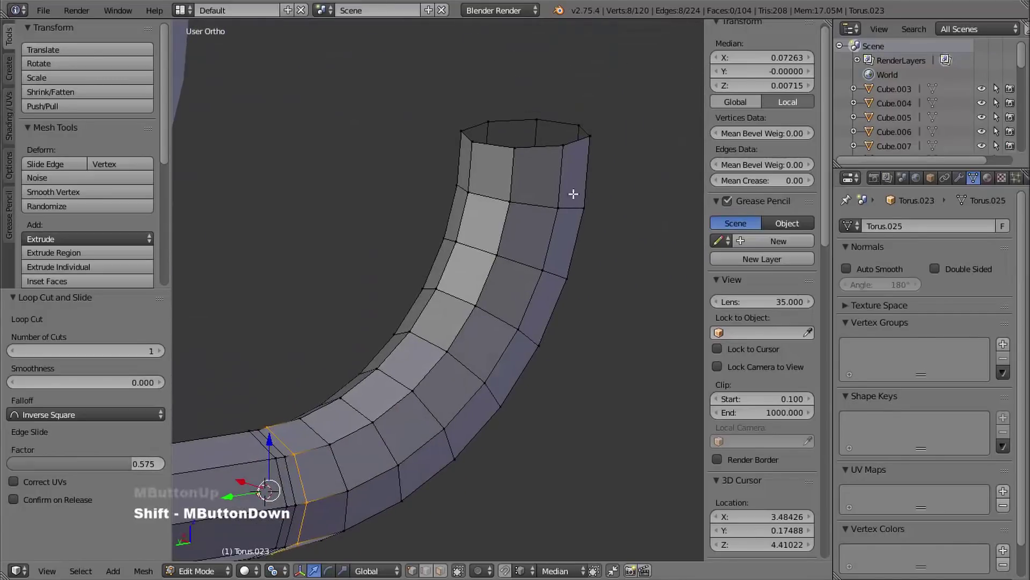
{"action": "left_click", "coordinate": [562, 157]}
{"action": "right_click", "coordinate": [459, 173]}
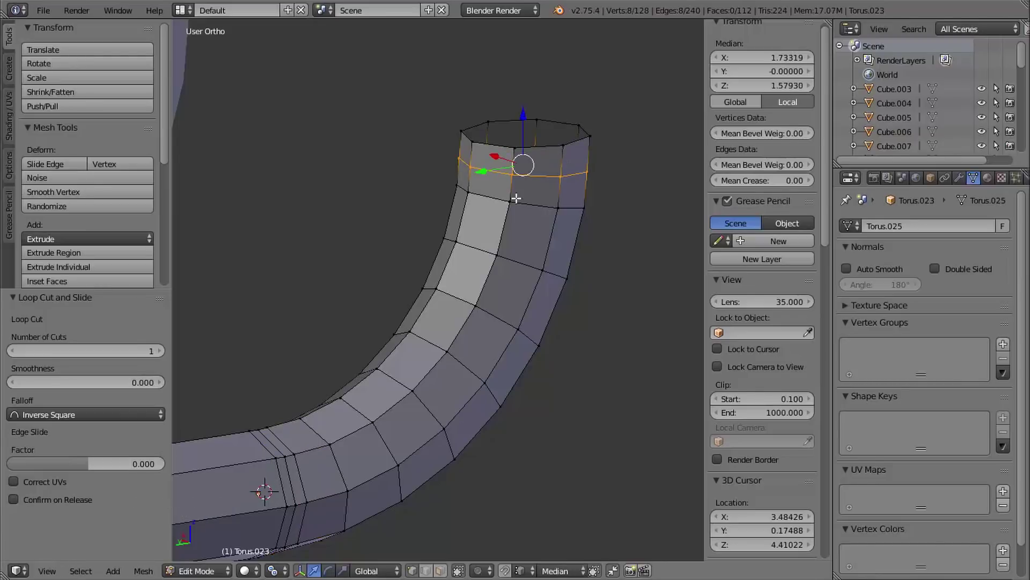
{"action": "left_click", "coordinate": [99, 464]}
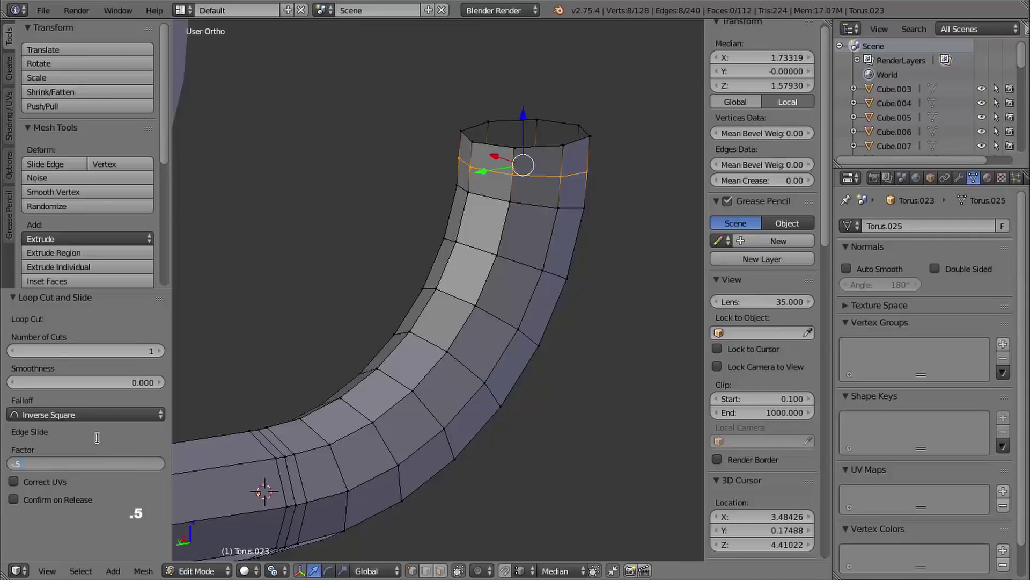
{"action": "key", "text": "Return"}
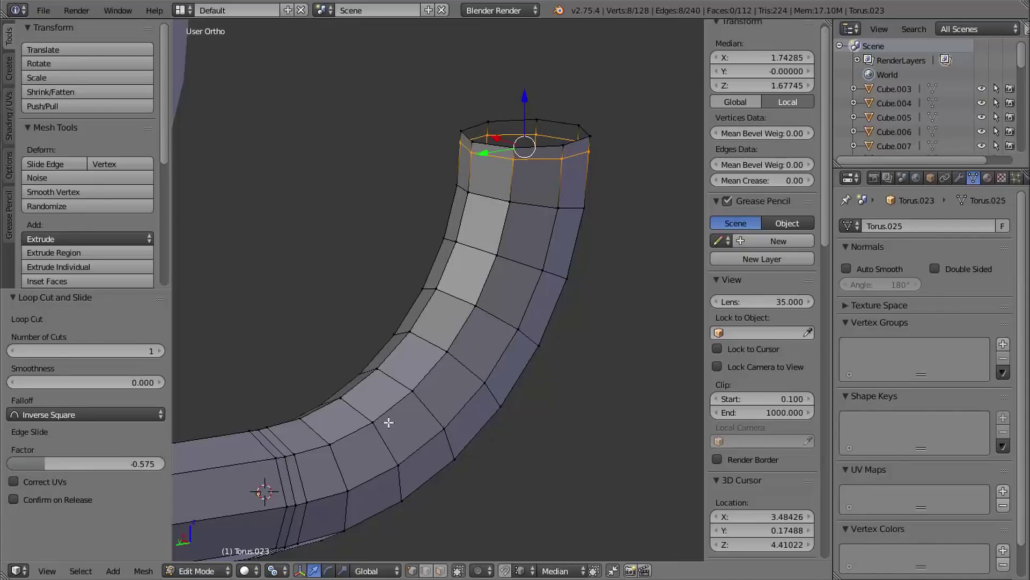
- Select the edge loops on both sides of the pipe joint and near both open ends together
{"action": "middle_click_drag", "start_coordinate": [331, 388], "coordinate": [411, 341], "text": "shift"}
{"action": "middle_click_drag", "start_coordinate": [410, 340], "coordinate": [414, 320], "text": "ctrl"}
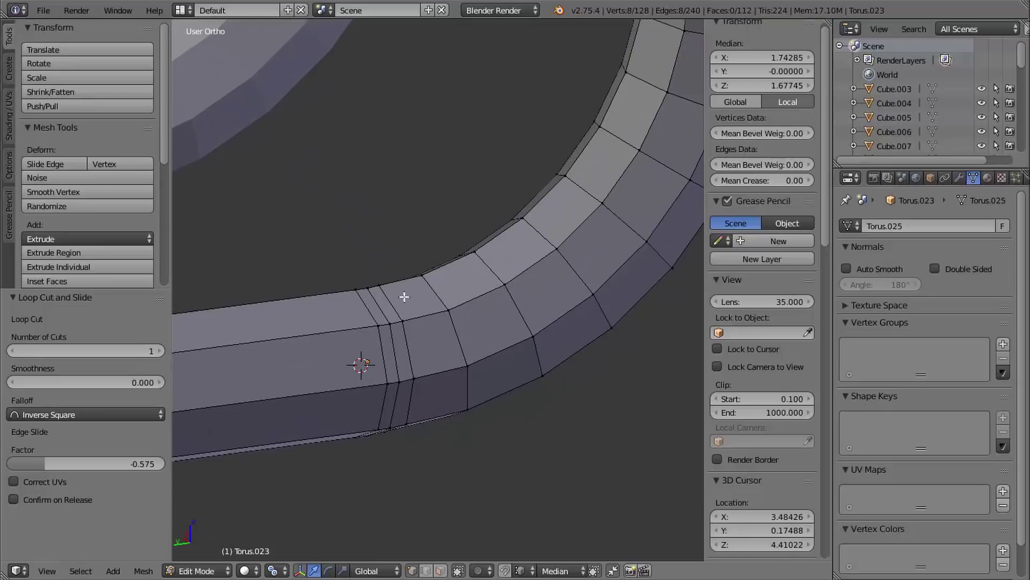
{"action": "right_click", "coordinate": [407, 341], "text": "alt+shift"}
{"action": "right_click", "coordinate": [398, 328], "text": "alt+shift"}
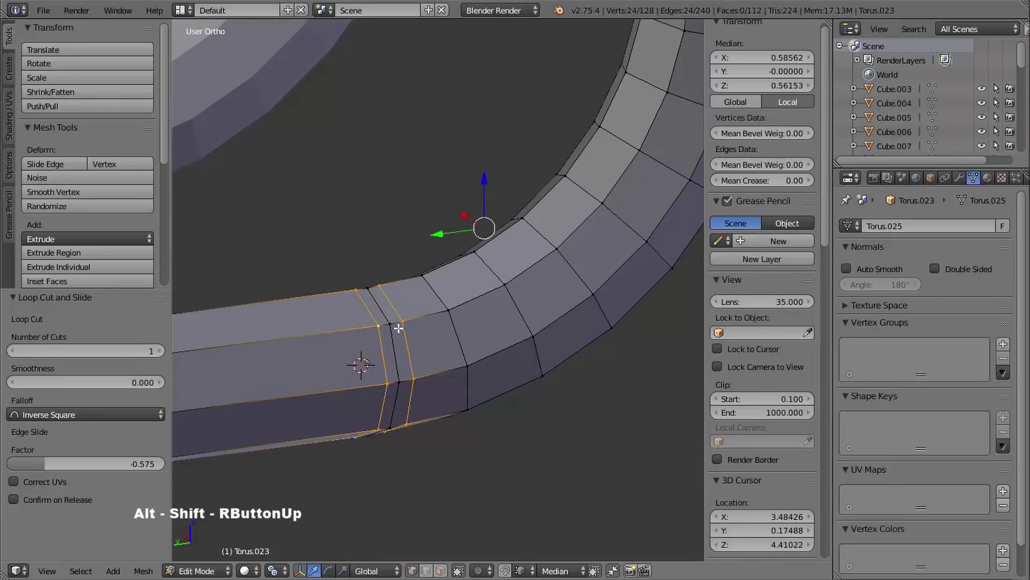
{"action": "middle_click_drag", "start_coordinate": [287, 364], "coordinate": [314, 368], "text": "shift"}
{"action": "middle_click_drag", "start_coordinate": [220, 384], "coordinate": [492, 323], "text": "shift"}
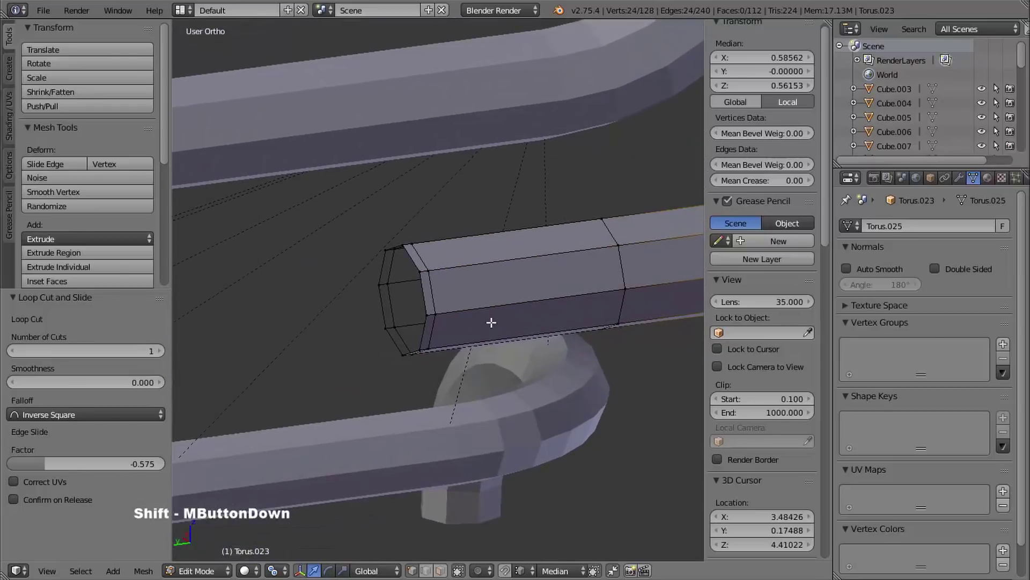
{"action": "right_click", "coordinate": [424, 300], "text": "alt+shift"}
{"action": "middle_click_drag", "start_coordinate": [557, 257], "coordinate": [372, 302], "text": "shift"}
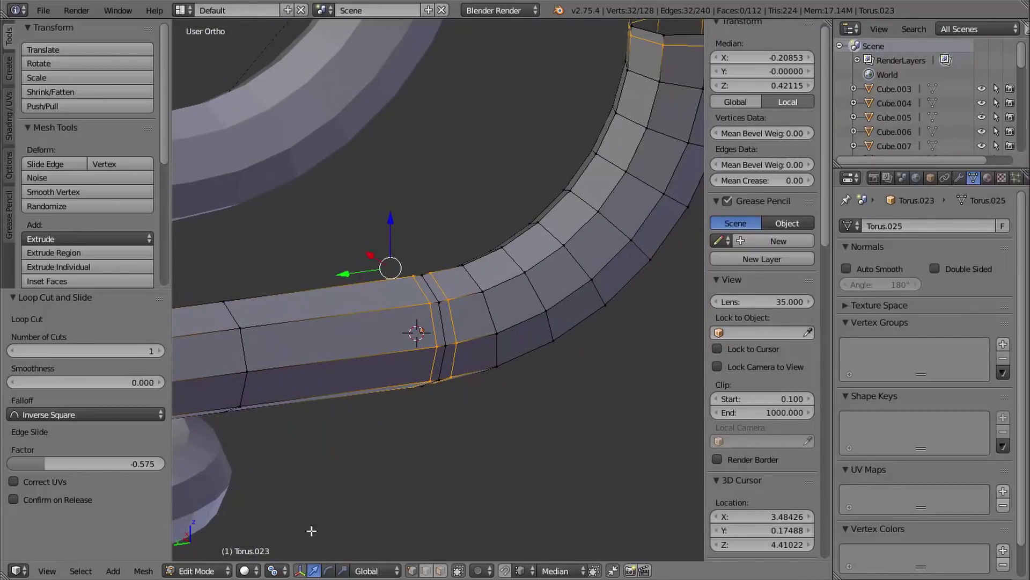
- Set the pivot point to Median Point and expand the selected edge loops outward with Shrink/Fatten by about 0.029
{"action": "left_click", "coordinate": [276, 572]}
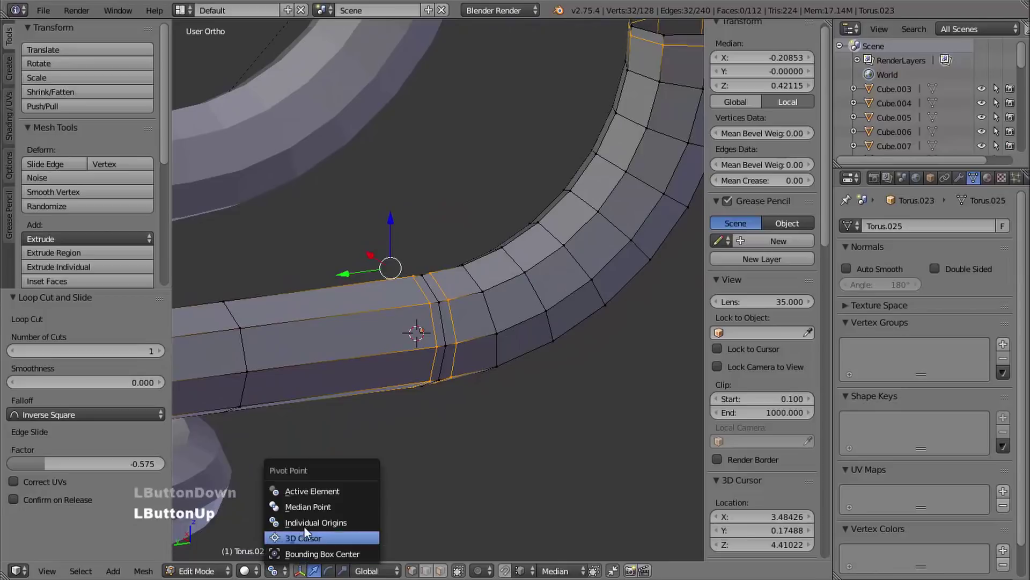
{"action": "left_click", "coordinate": [307, 506]}
{"action": "middle_click_drag", "start_coordinate": [476, 390], "coordinate": [440, 370], "text": "shift"}
{"action": "key", "text": "alt+s"}
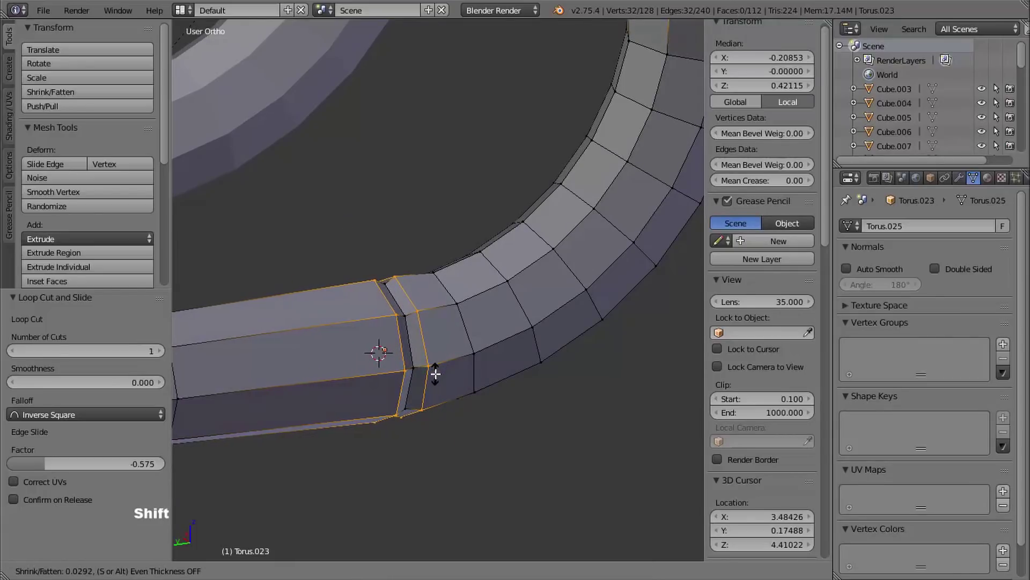
{"action": "left_click", "coordinate": [434, 374], "text": "shift"}
- Mark the four expanded edge loops as sharp
{"action": "middle_click_drag", "start_coordinate": [428, 379], "coordinate": [386, 284]}
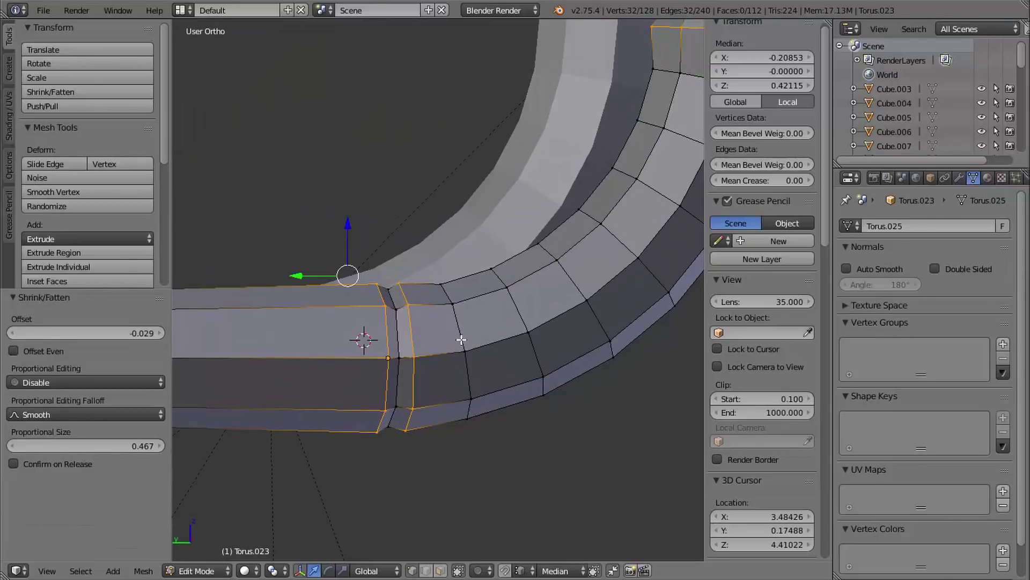
{"action": "middle_click_drag", "start_coordinate": [469, 343], "coordinate": [480, 250]}
{"action": "key", "text": "ctrl+e"}
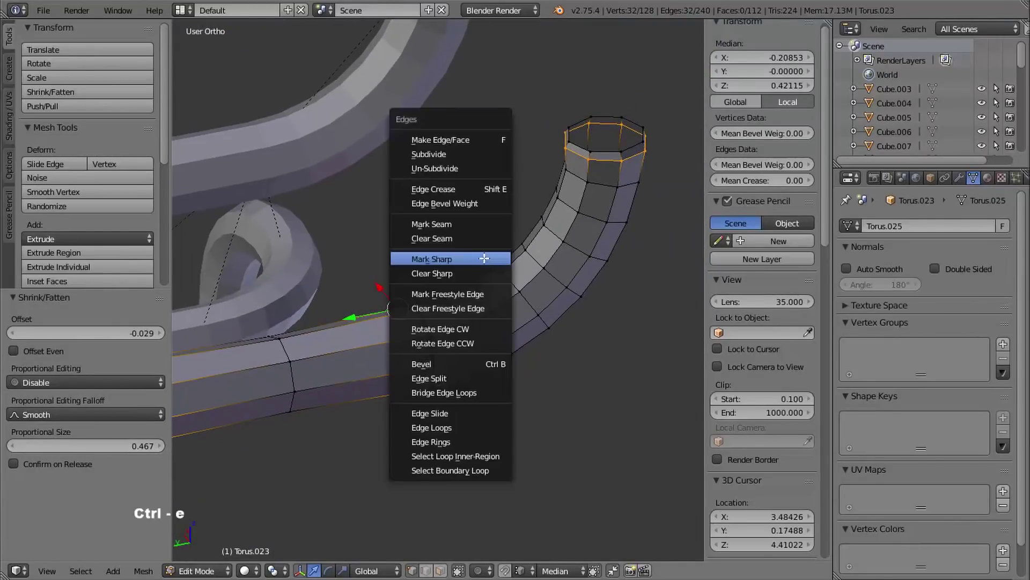
{"action": "left_click", "coordinate": [464, 260]}
- Separate the linked straight segment from the elbow into its own object and return to Object Mode
{"action": "middle_click_drag", "start_coordinate": [487, 262], "coordinate": [482, 313], "text": "shift"}
{"action": "key", "text": "a"}
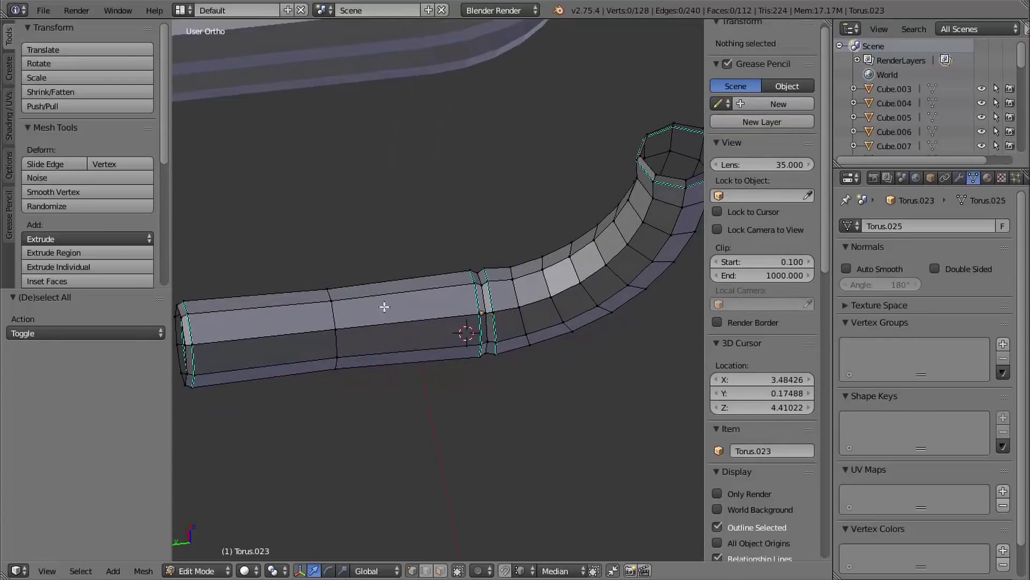
{"action": "key", "text": "l"}
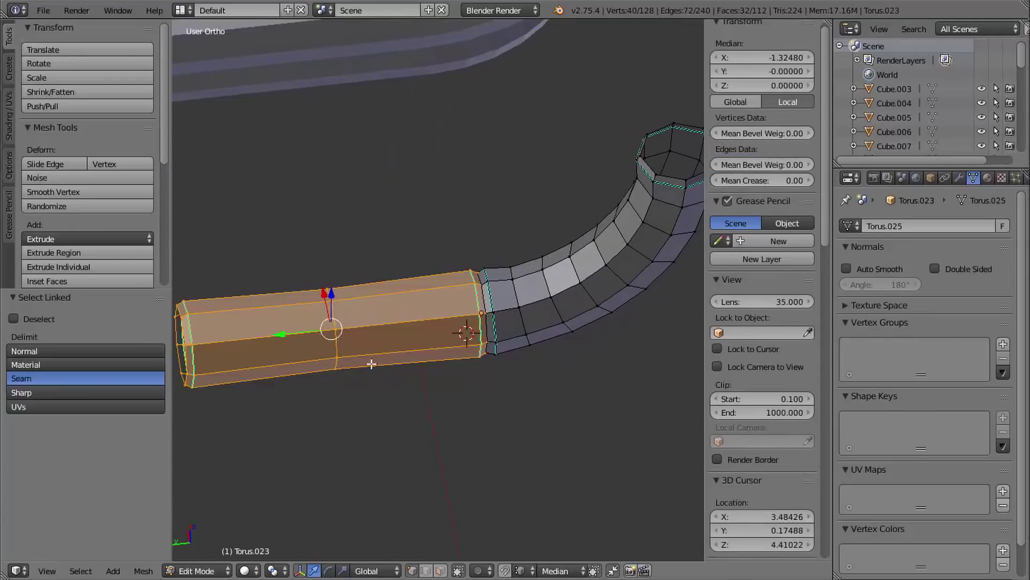
{"action": "key", "text": "p"}
{"action": "left_click", "coordinate": [385, 314]}
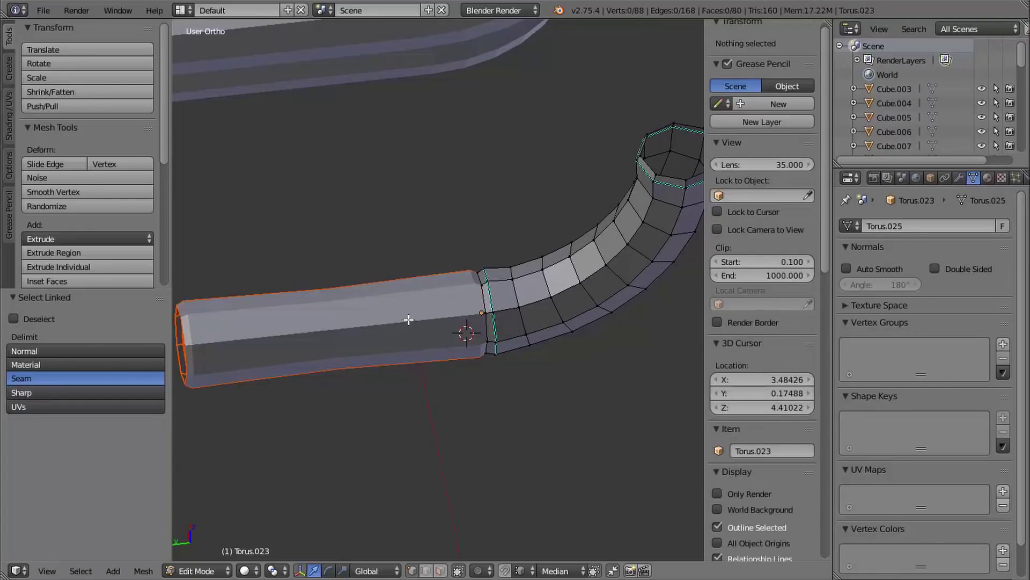
{"action": "mouse_move", "coordinate": [417, 313]}
{"action": "middle_mouse_down", "text": "ctrl"}
{"action": "mouse_move", "coordinate": [429, 295]}
{"action": "mouse_move", "coordinate": [426, 315]}
{"action": "middle_mouse_up", "text": "ctrl"}
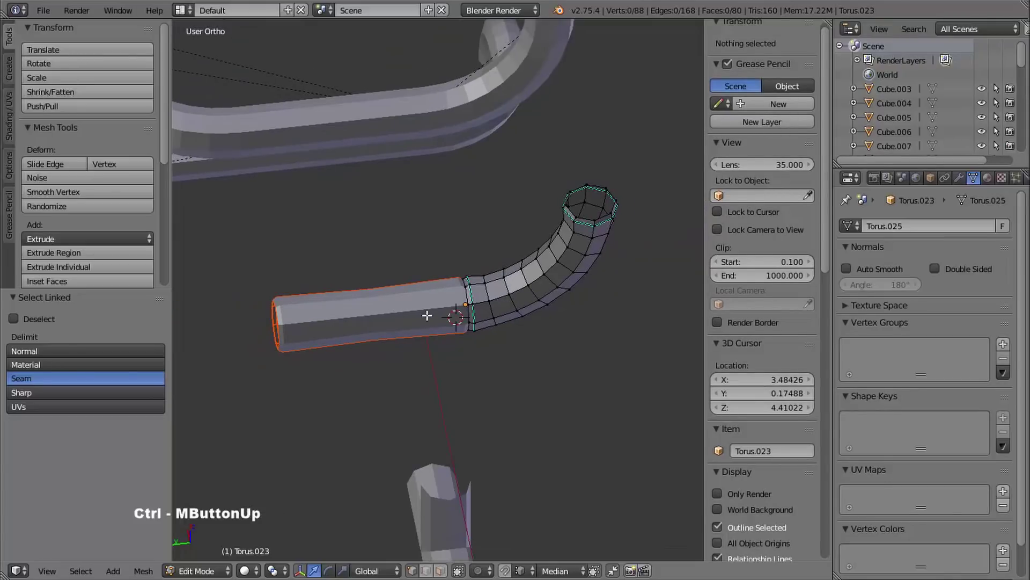
{"action": "key", "text": "Tab"}
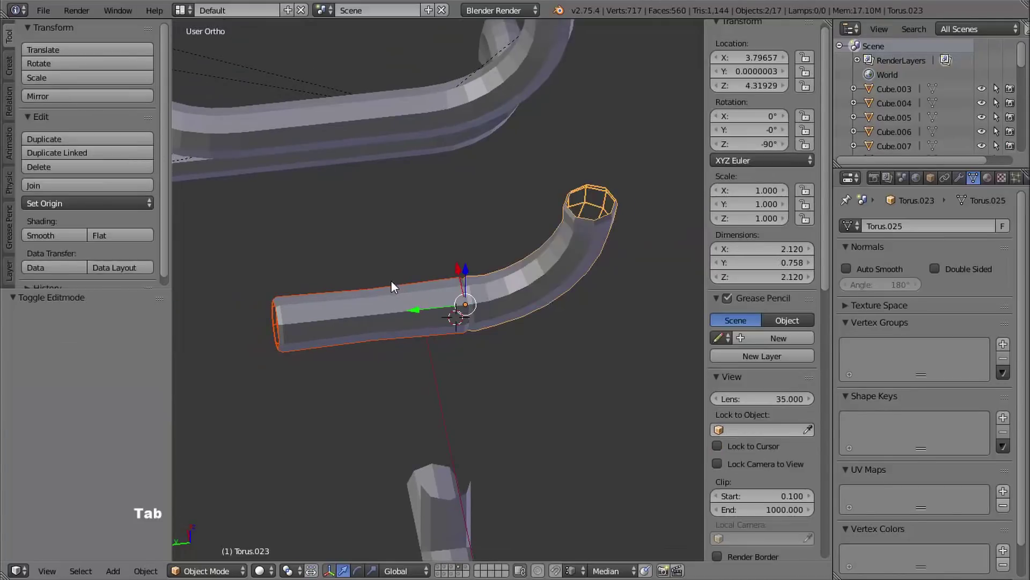
- Shade the separated straight segment smooth and enable Auto Smooth on its normals
{"action": "right_click", "coordinate": [378, 305]}
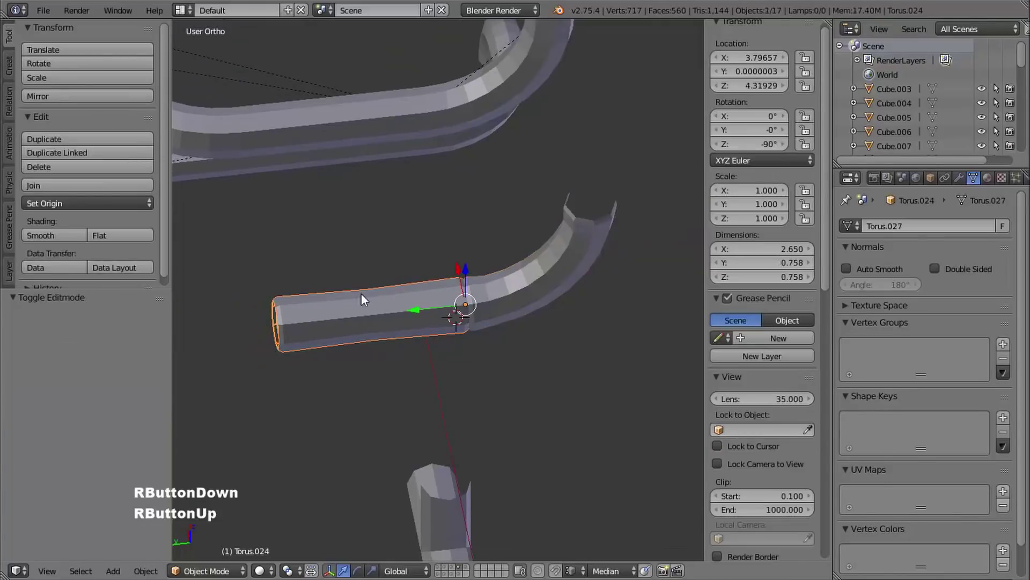
{"action": "left_click", "coordinate": [48, 236]}
{"action": "left_click", "coordinate": [846, 268]}
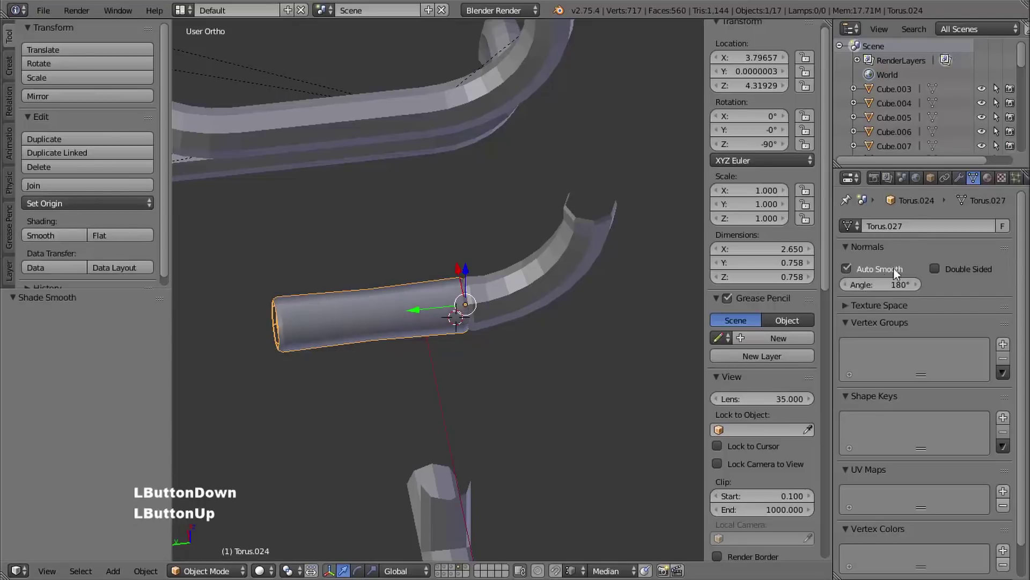
- Shade the standalone flared elbow smooth and enable Auto Smooth on its normals
{"action": "right_click", "coordinate": [509, 270]}
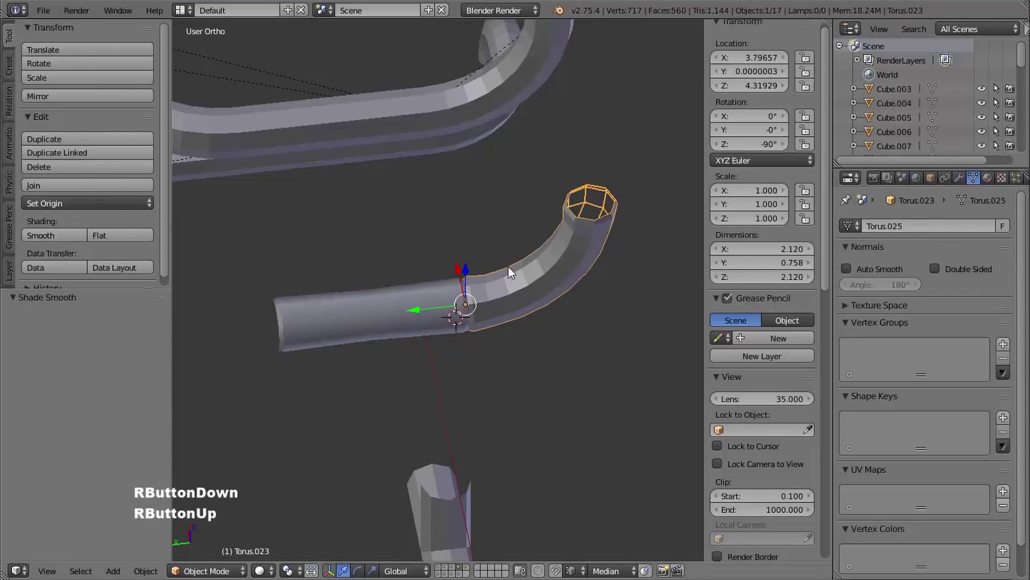
{"action": "left_click", "coordinate": [37, 237]}
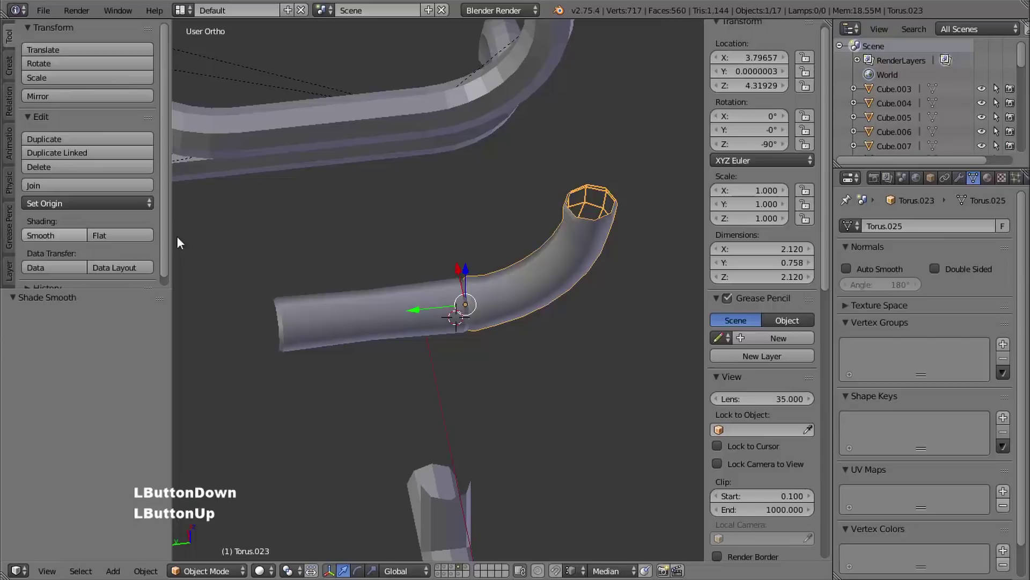
{"action": "left_click", "coordinate": [847, 267]}
- Link the object data of the five old elbows in the pipework to the standalone flared elbow using Make Links
{"action": "middle_click_drag", "start_coordinate": [668, 284], "coordinate": [624, 256], "text": "shift"}
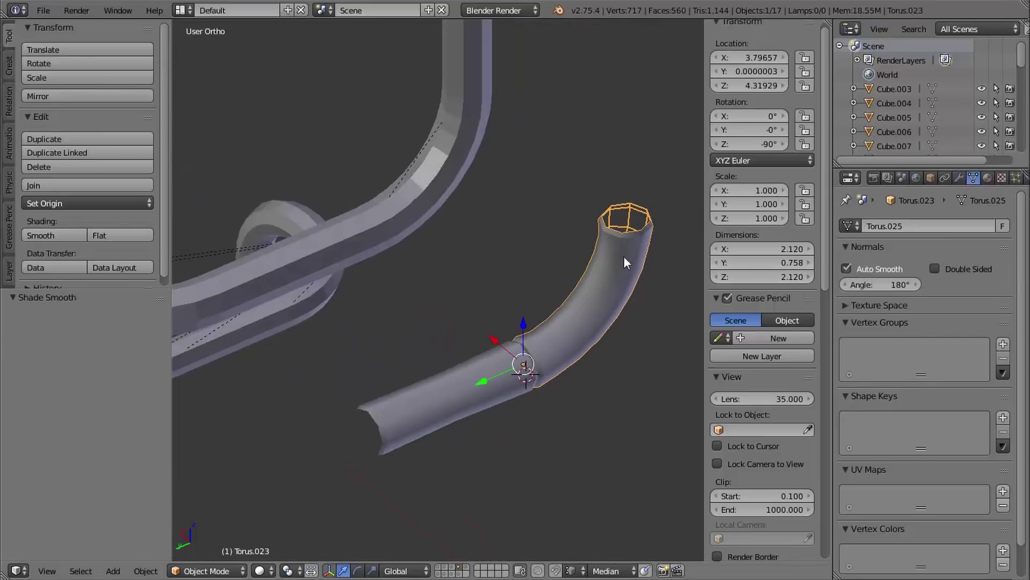
{"action": "middle_click_drag", "start_coordinate": [423, 323], "coordinate": [593, 327], "text": "shift"}
{"action": "middle_click_drag", "start_coordinate": [465, 301], "coordinate": [495, 275], "text": "ctrl"}
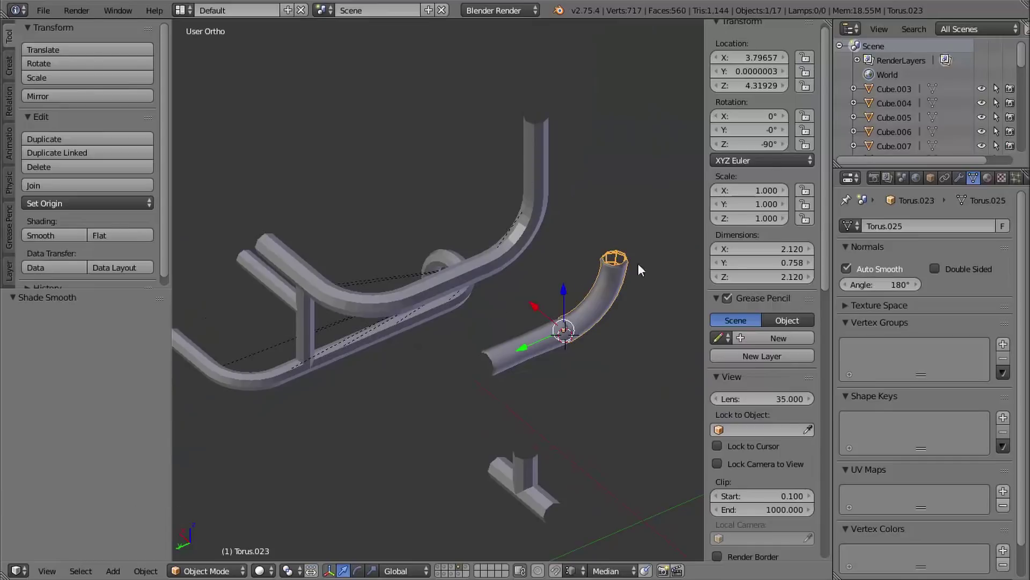
{"action": "middle_click_drag", "start_coordinate": [638, 269], "coordinate": [605, 290], "text": "shift"}
{"action": "middle_click_drag", "start_coordinate": [565, 324], "coordinate": [561, 260], "text": "ctrl"}
{"action": "right_click", "coordinate": [526, 207]}
{"action": "middle_click_drag", "start_coordinate": [561, 260], "coordinate": [549, 279]}
{"action": "right_click", "coordinate": [514, 170], "text": "shift"}
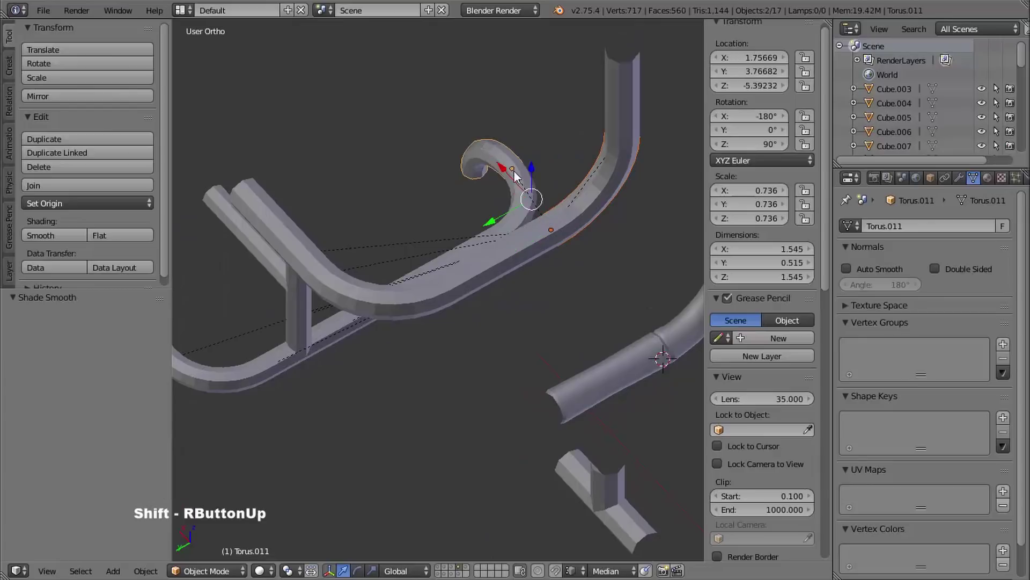
{"action": "right_click", "coordinate": [519, 213], "text": "shift"}
{"action": "middle_click_drag", "start_coordinate": [520, 214], "coordinate": [488, 241]}
{"action": "middle_click_drag", "start_coordinate": [488, 242], "coordinate": [462, 220], "text": "shift"}
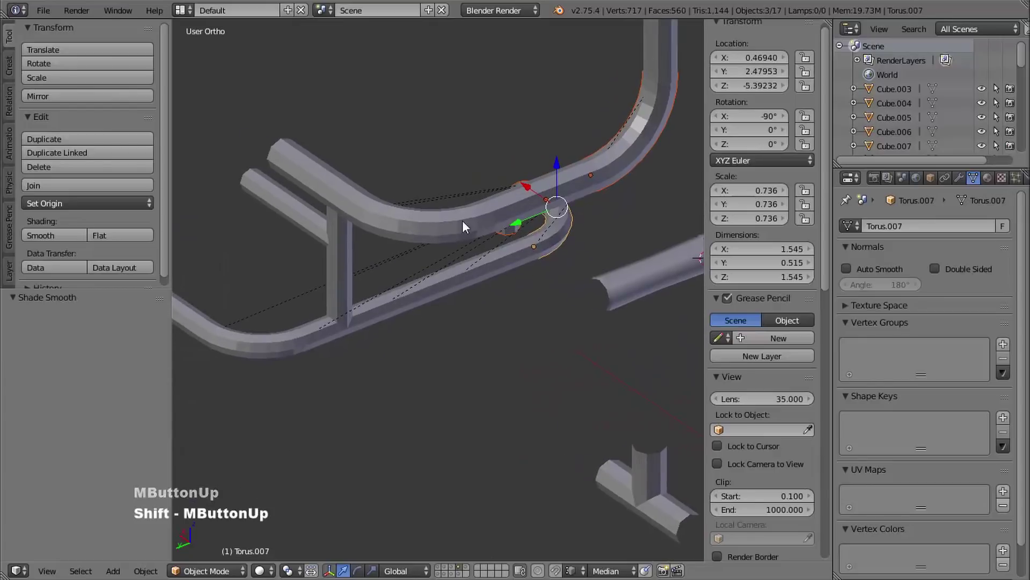
{"action": "right_click", "coordinate": [442, 223], "text": "shift"}
{"action": "right_click", "coordinate": [290, 348], "text": "shift"}
{"action": "middle_click_drag", "start_coordinate": [582, 317], "coordinate": [362, 349], "text": "shift"}
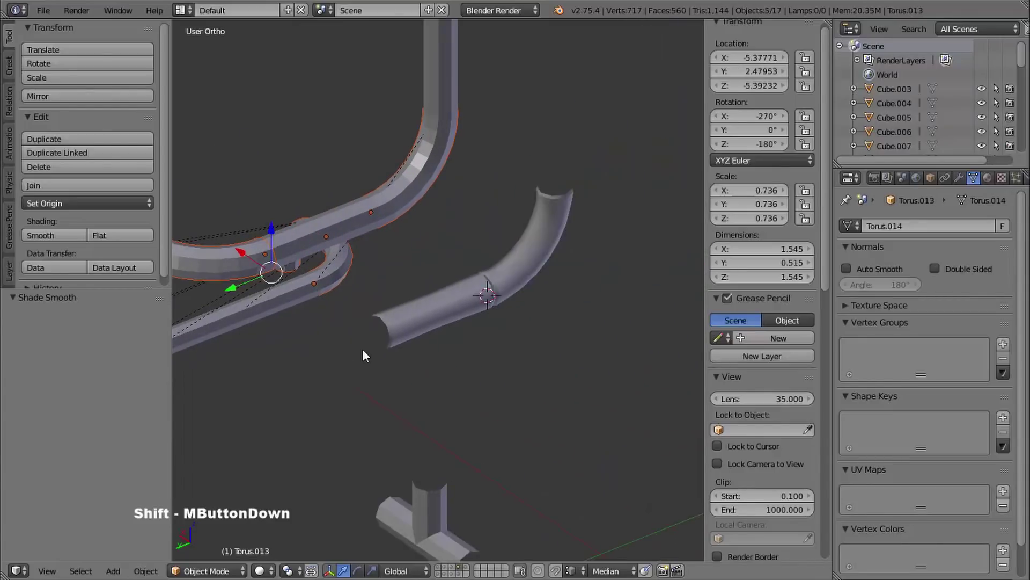
{"action": "right_click", "coordinate": [536, 243], "text": "shift"}
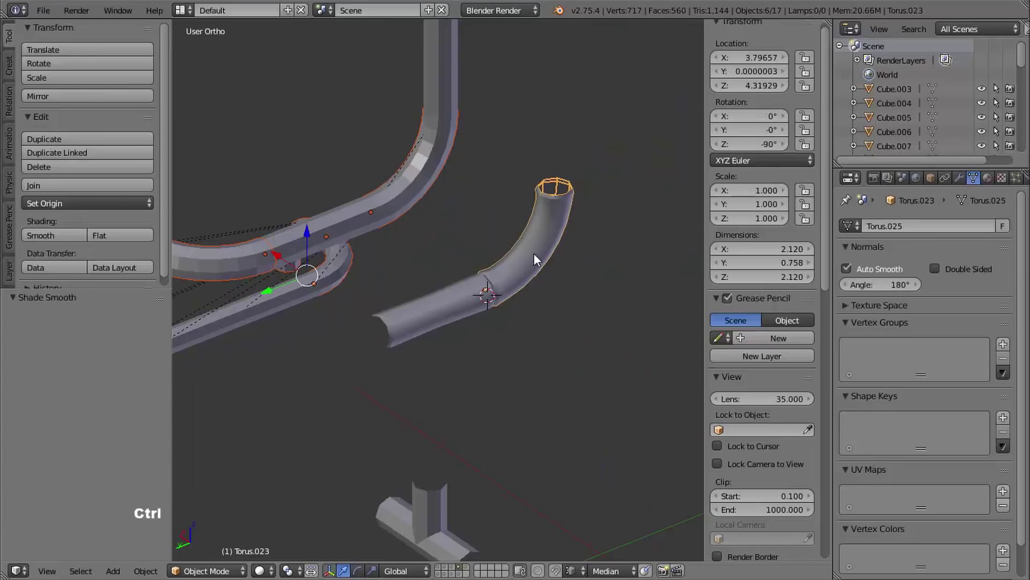
{"action": "key", "text": "ctrl+l"}
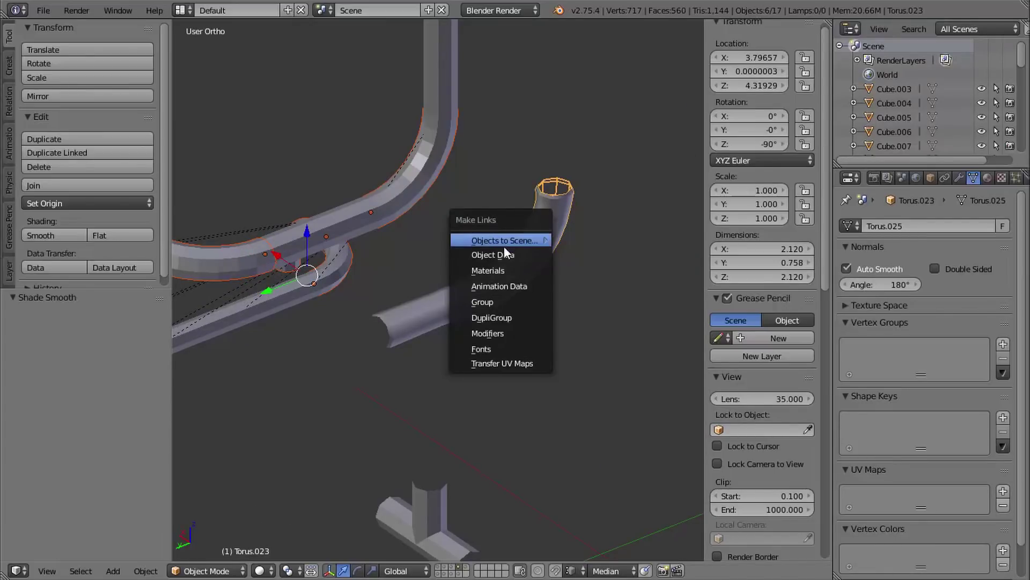
{"action": "left_click", "coordinate": [504, 254]}
- Try moving a vertex of the flared elbow's mesh to test the linked copies, undo it, and return to Object Mode
{"action": "middle_click_drag", "start_coordinate": [507, 251], "coordinate": [496, 276], "text": "shift"}
{"action": "middle_click_drag", "start_coordinate": [496, 277], "coordinate": [534, 156]}
{"action": "middle_click_drag", "start_coordinate": [365, 272], "coordinate": [437, 279], "text": "shift"}
{"action": "middle_click_drag", "start_coordinate": [437, 279], "coordinate": [527, 303], "text": "shift"}
{"action": "right_click", "coordinate": [526, 303]}
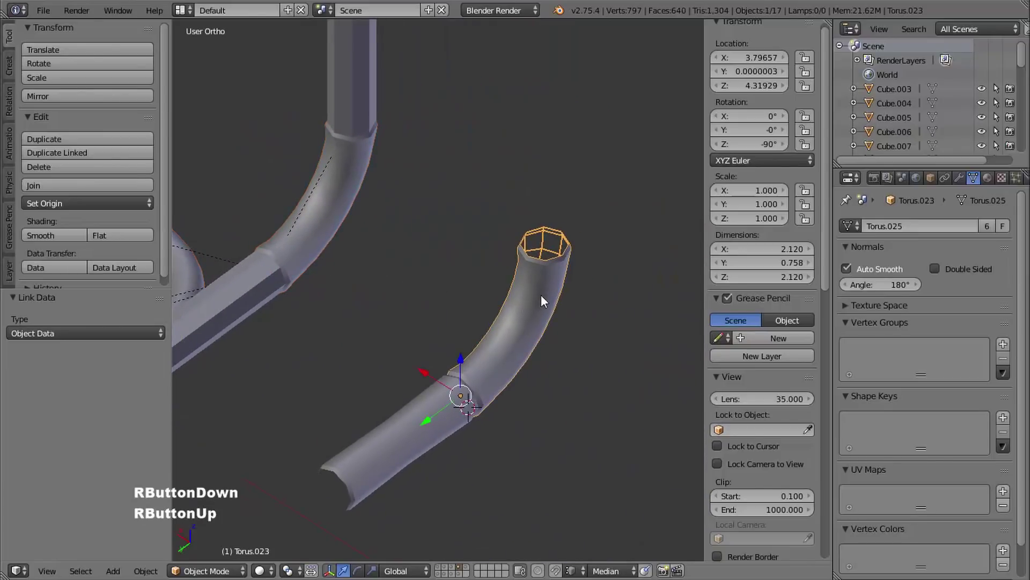
{"action": "key", "text": "Tab"}
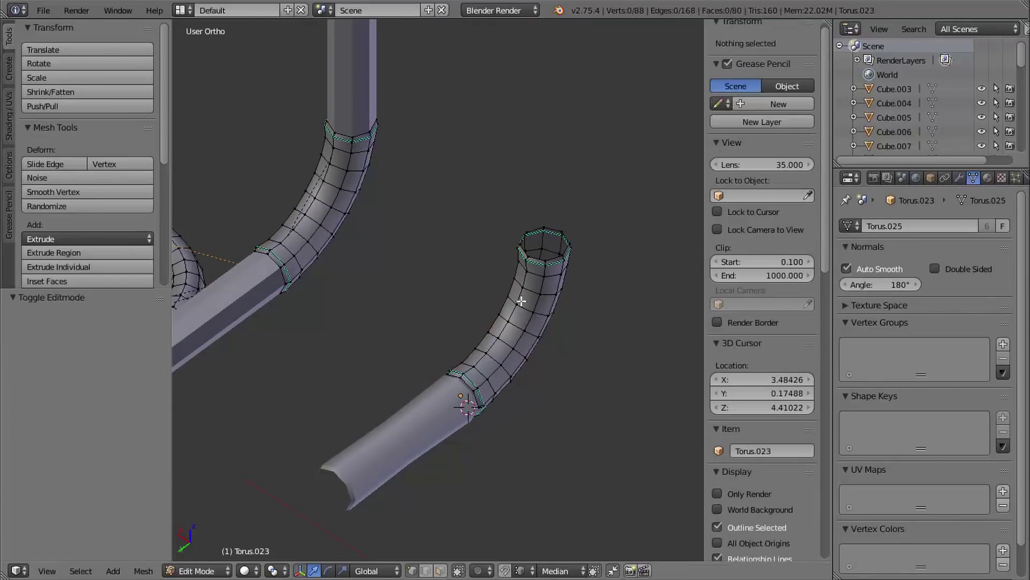
{"action": "right_click", "coordinate": [521, 301]}
{"action": "mouse_move", "coordinate": [481, 280]}
{"action": "left_mouse_down"}
{"action": "mouse_move", "coordinate": [435, 259]}
{"action": "mouse_move", "coordinate": [499, 271]}
{"action": "left_mouse_up"}
{"action": "middle_click_drag", "start_coordinate": [499, 273], "coordinate": [542, 242], "text": "shift"}
{"action": "middle_click_drag", "start_coordinate": [542, 242], "coordinate": [363, 338]}
{"action": "key", "text": "ctrl+z"}
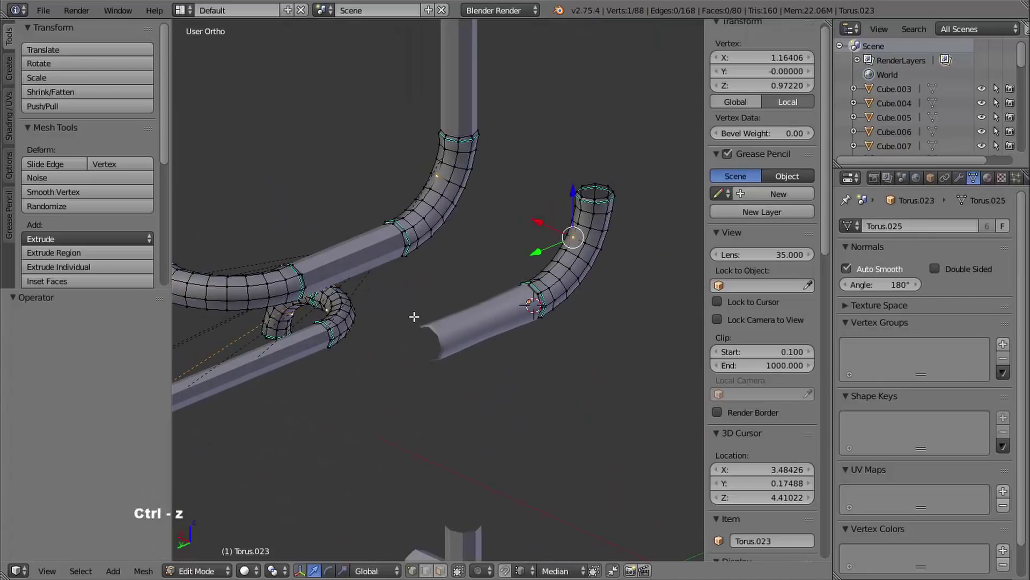
{"action": "middle_click_drag", "start_coordinate": [414, 317], "coordinate": [555, 310], "text": "shift"}
{"action": "key", "text": "Tab"}
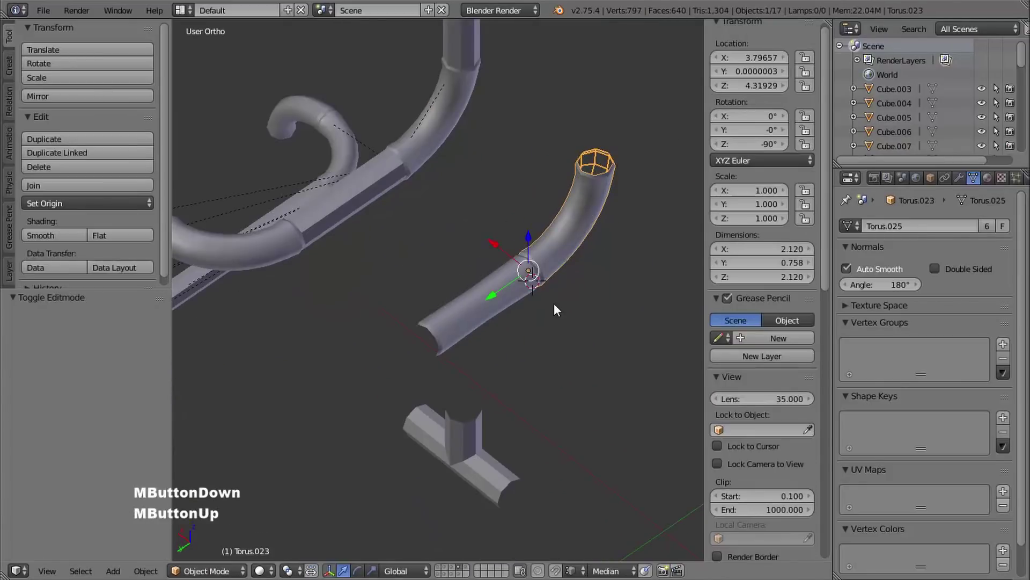
- Link the object data of the seven old straight segments in the pipework to the standalone flared straight segment
{"action": "middle_click_drag", "start_coordinate": [458, 304], "coordinate": [494, 241], "text": "shift"}
{"action": "right_click", "coordinate": [494, 241]}
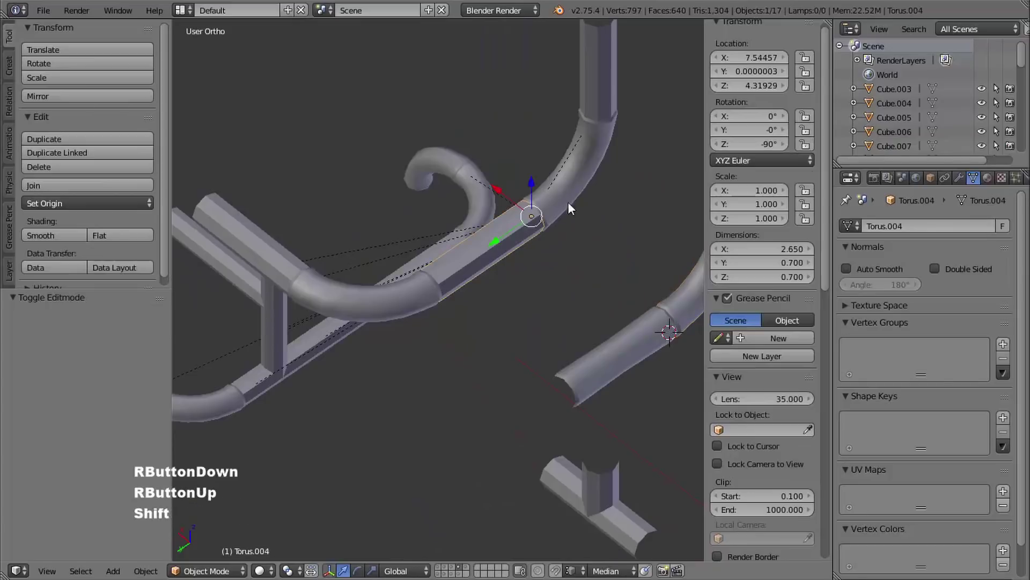
{"action": "middle_click_drag", "start_coordinate": [568, 207], "coordinate": [538, 194], "text": "shift"}
{"action": "right_click", "coordinate": [532, 256], "text": "shift"}
{"action": "middle_click_drag", "start_coordinate": [533, 256], "coordinate": [561, 277], "text": "shift"}
{"action": "middle_click_drag", "start_coordinate": [561, 276], "coordinate": [546, 272]}
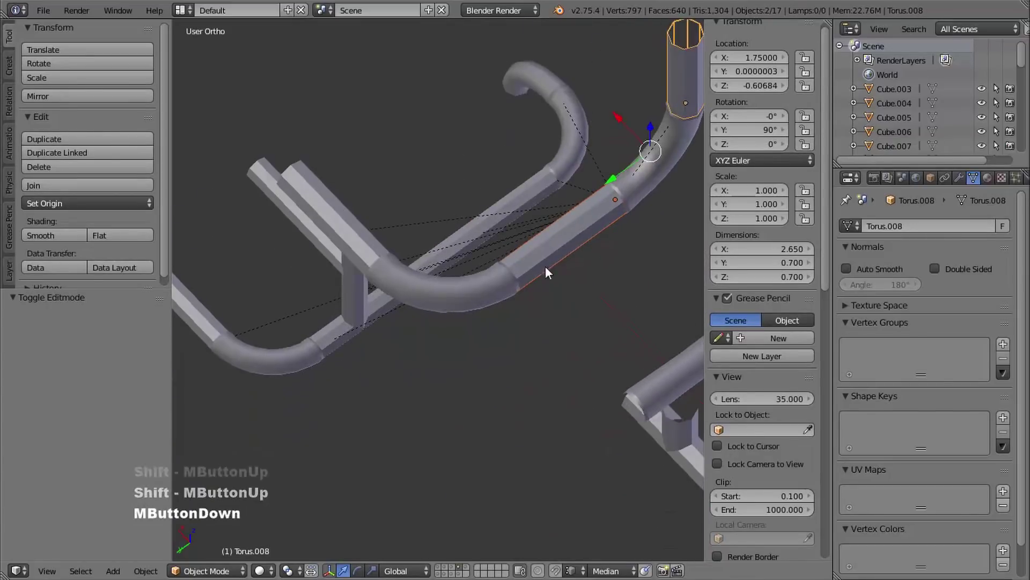
{"action": "right_click", "coordinate": [472, 244], "text": "shift"}
{"action": "right_click", "coordinate": [452, 250], "text": "shift"}
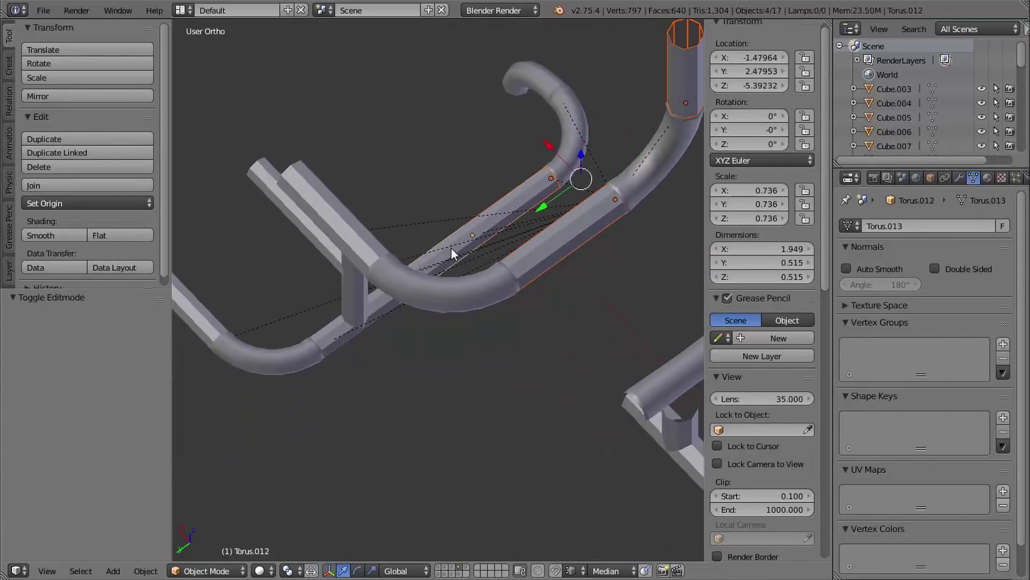
{"action": "middle_click_drag", "start_coordinate": [452, 250], "coordinate": [605, 265]}
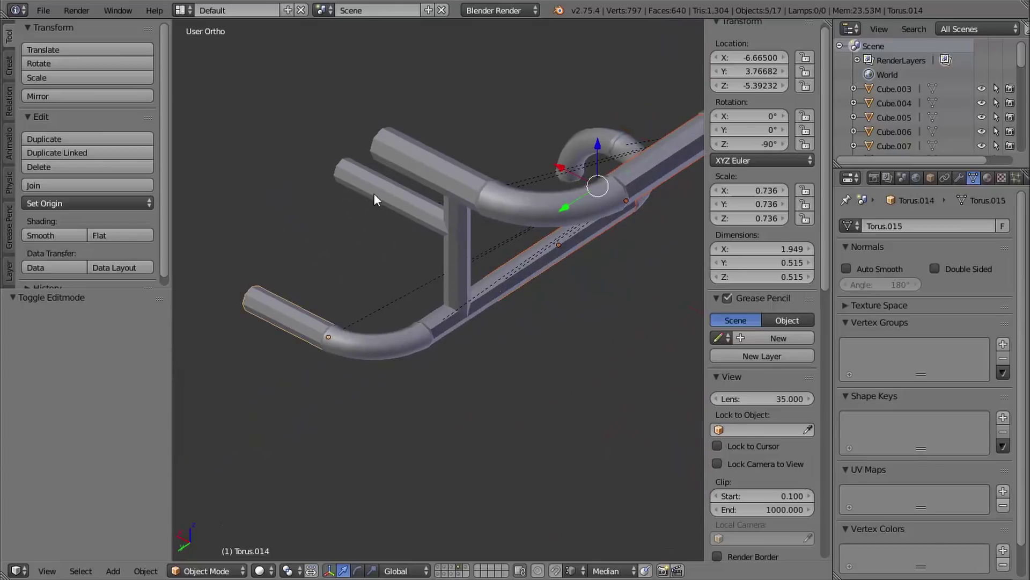
{"action": "right_click", "coordinate": [425, 164], "text": "shift"}
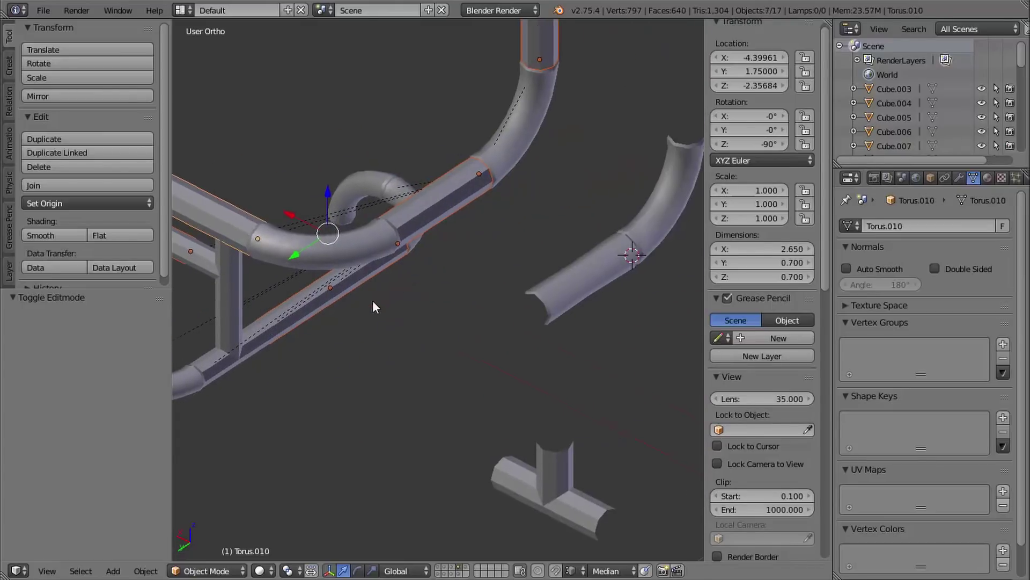
{"action": "middle_click_drag", "start_coordinate": [373, 300], "coordinate": [516, 295]}
{"action": "right_click", "coordinate": [555, 300], "text": "shift"}
{"action": "key", "text": "ctrl+l"}
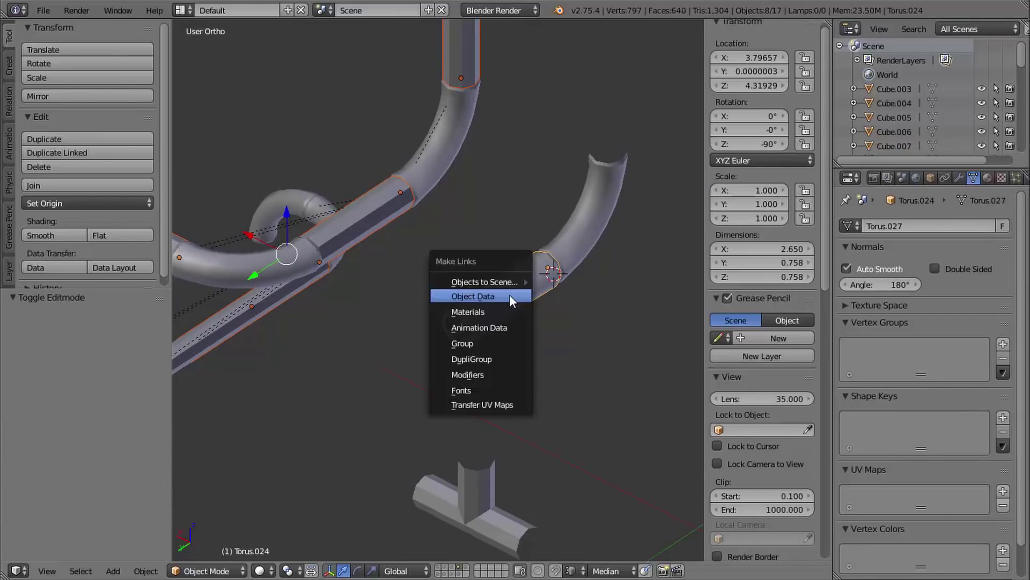
{"action": "left_click", "coordinate": [500, 297]}
- Duplicate the standalone flared straight segment and move the copy about -3.834 along the X axis
{"action": "middle_click_drag", "start_coordinate": [504, 293], "coordinate": [465, 286]}
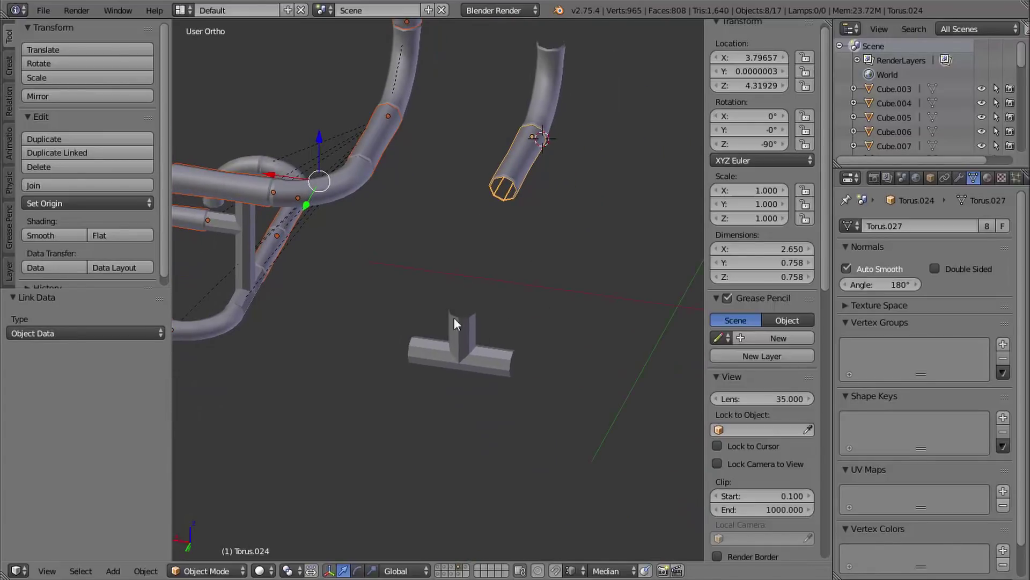
{"action": "middle_click_drag", "start_coordinate": [513, 334], "coordinate": [508, 303], "text": "shift"}
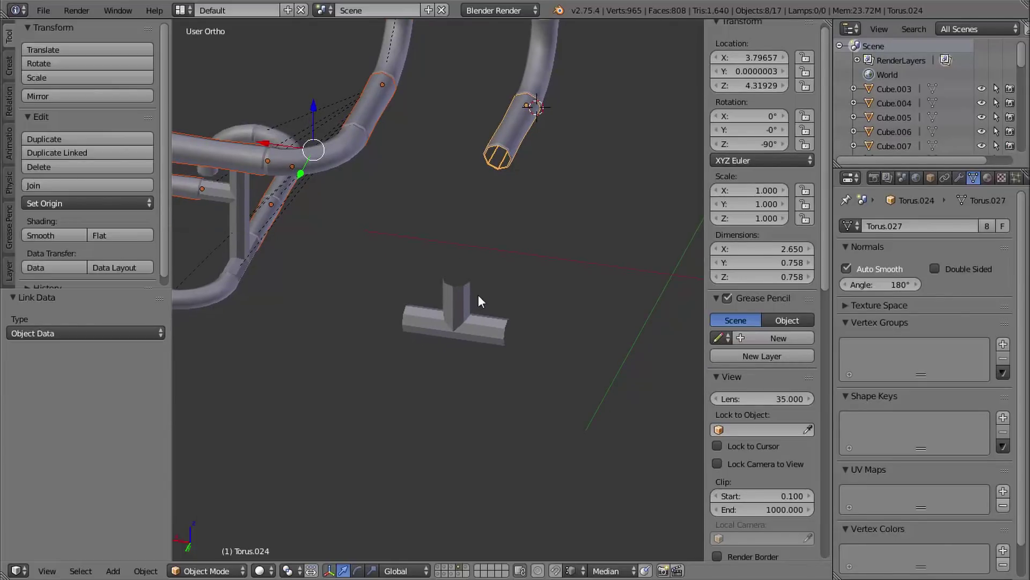
{"action": "middle_click_drag", "start_coordinate": [543, 183], "coordinate": [511, 242], "text": "shift"}
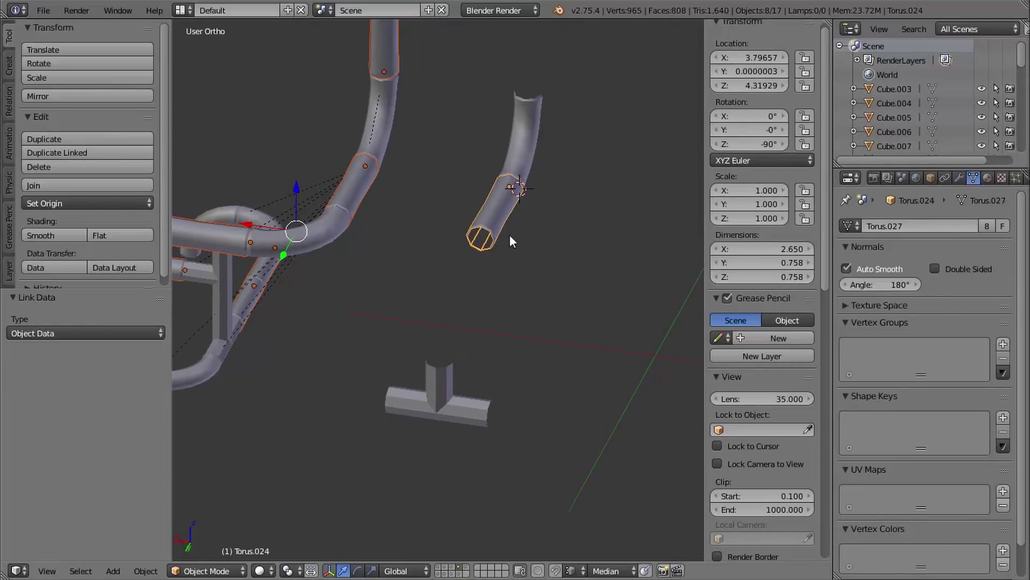
{"action": "right_click", "coordinate": [499, 225]}
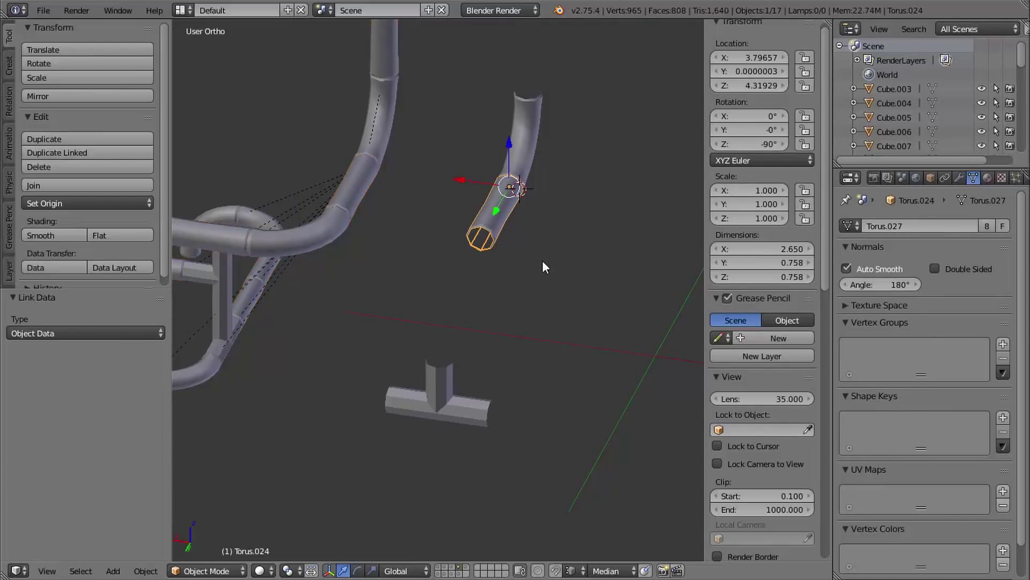
{"action": "middle_click_drag", "start_coordinate": [543, 263], "coordinate": [514, 254]}
{"action": "key", "text": "shift+d"}
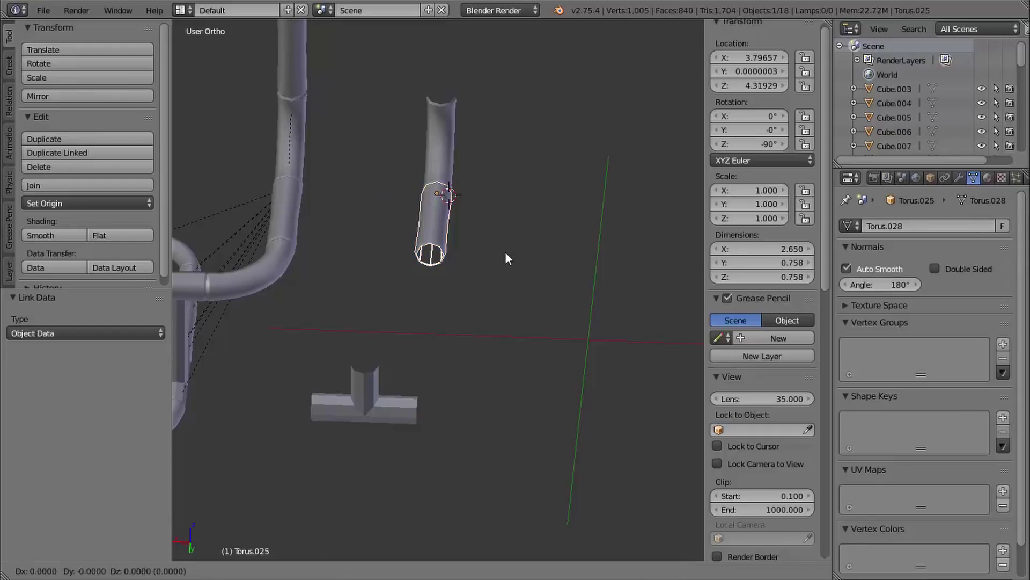
{"action": "key", "text": "x"}
{"action": "left_click", "coordinate": [657, 261]}
{"action": "middle_click_drag", "start_coordinate": [657, 260], "coordinate": [514, 307], "text": "shift"}
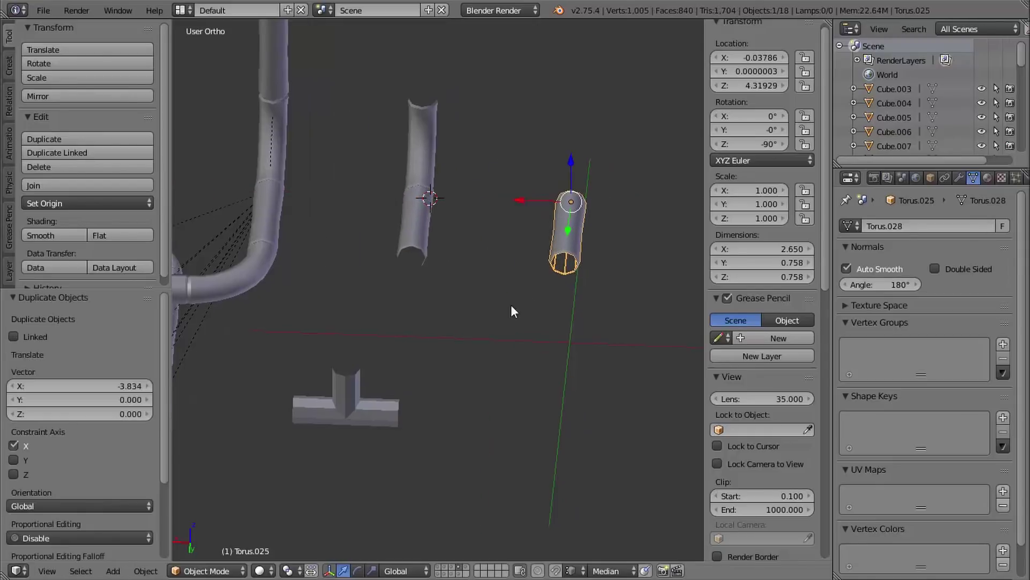
- Set the duplicated straight segment's Z rotation to 0°
{"action": "left_click", "coordinate": [747, 142]}
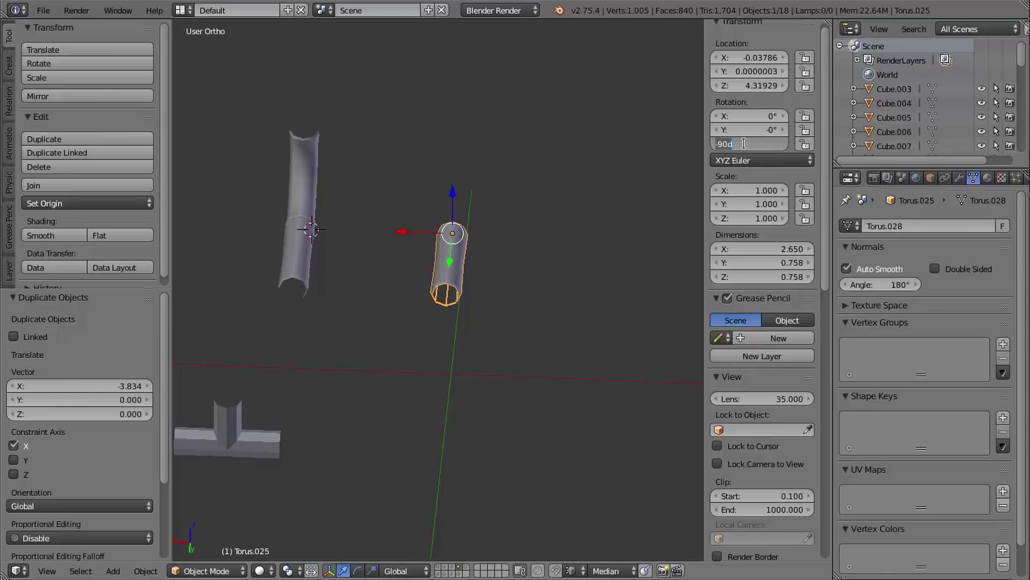
{"action": "type", "text": "0"}
{"action": "key", "text": "Return"}
- In front wireframe view, duplicate the straight segment and move the copy about -1.325 along X to the original's midpoint
{"action": "middle_click_drag", "start_coordinate": [587, 220], "coordinate": [553, 208], "text": "shift"}
{"action": "key", "text": "KP_1"}
{"action": "middle_click_drag", "start_coordinate": [505, 283], "coordinate": [547, 346], "text": "shift"}
{"action": "middle_click_drag", "start_coordinate": [546, 333], "coordinate": [539, 241], "text": "ctrl"}
{"action": "middle_click_drag", "start_coordinate": [497, 366], "coordinate": [472, 434], "text": "shift"}
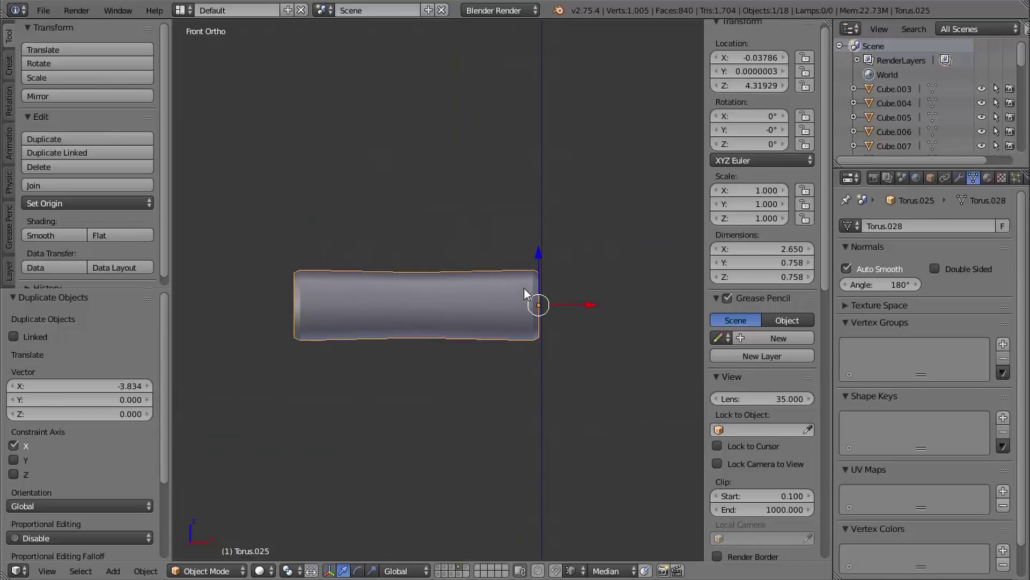
{"action": "key", "text": "z"}
{"action": "middle_click_drag", "start_coordinate": [492, 299], "coordinate": [508, 270], "text": "shift"}
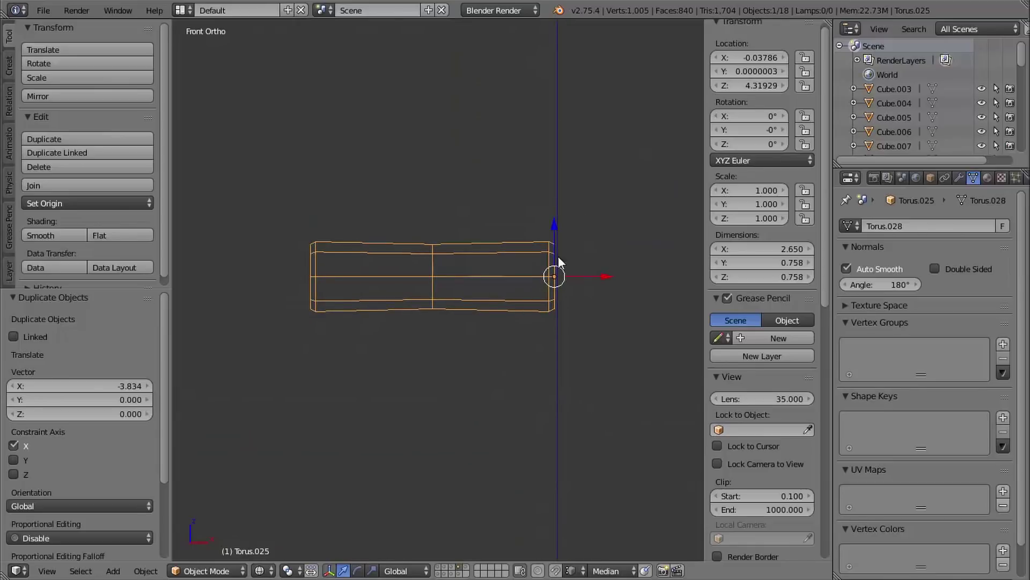
{"action": "key", "text": "shift+d"}
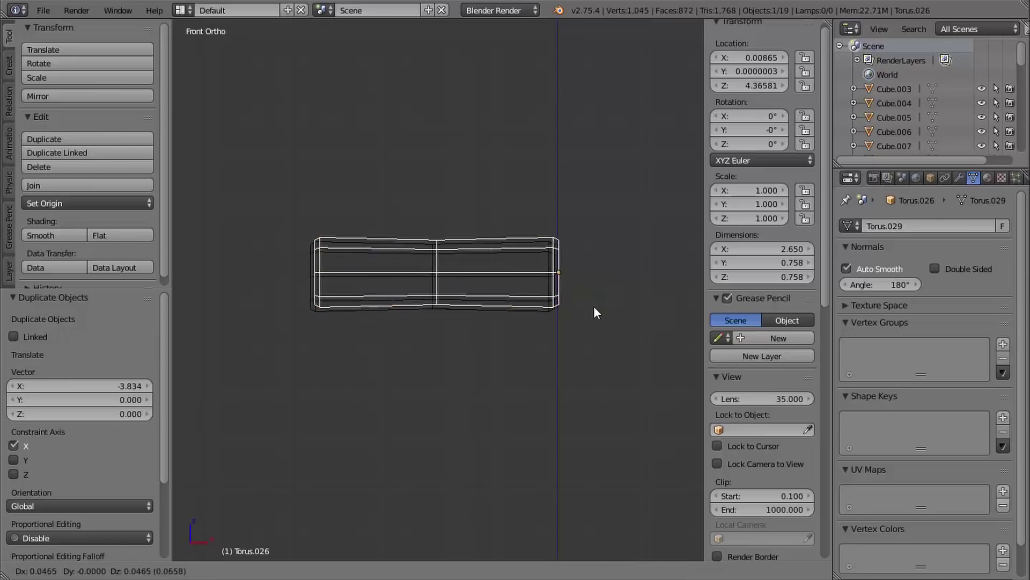
{"action": "key", "text": "x"}
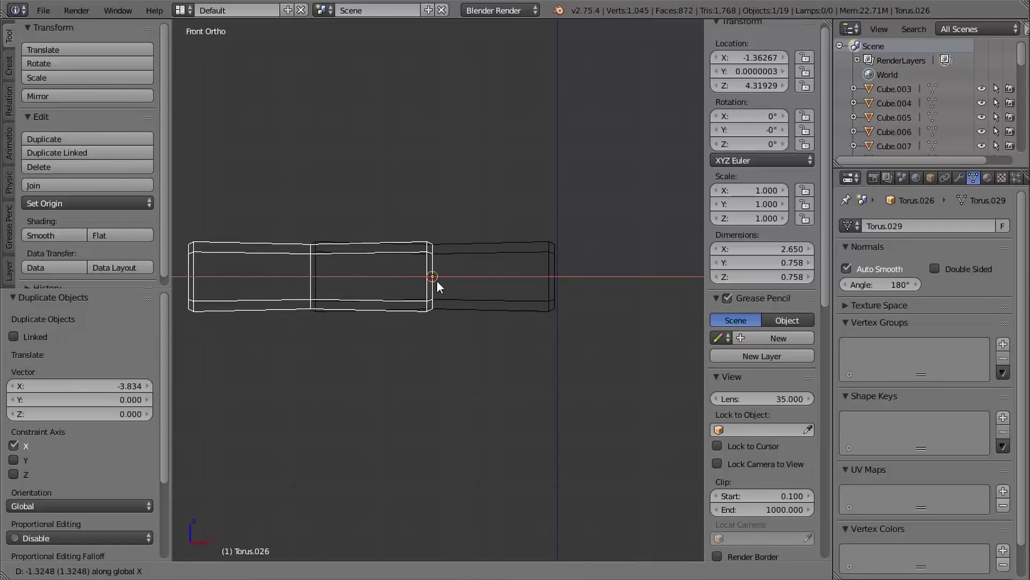
{"action": "left_click", "coordinate": [434, 278]}
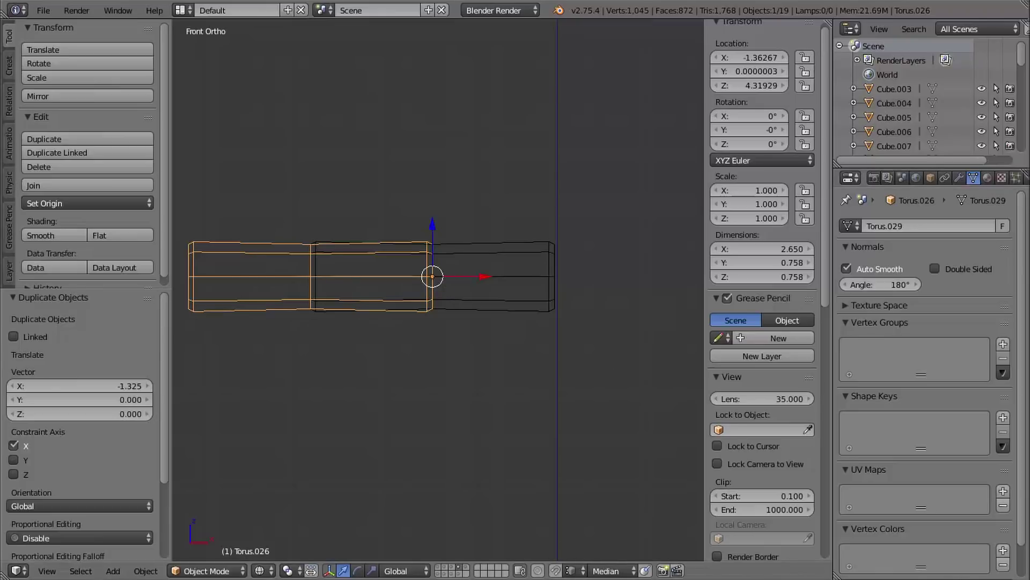
- Rotate the new copy 90° in the front view so it stands upright on the horizontal segment
{"action": "type", "text": "r"}
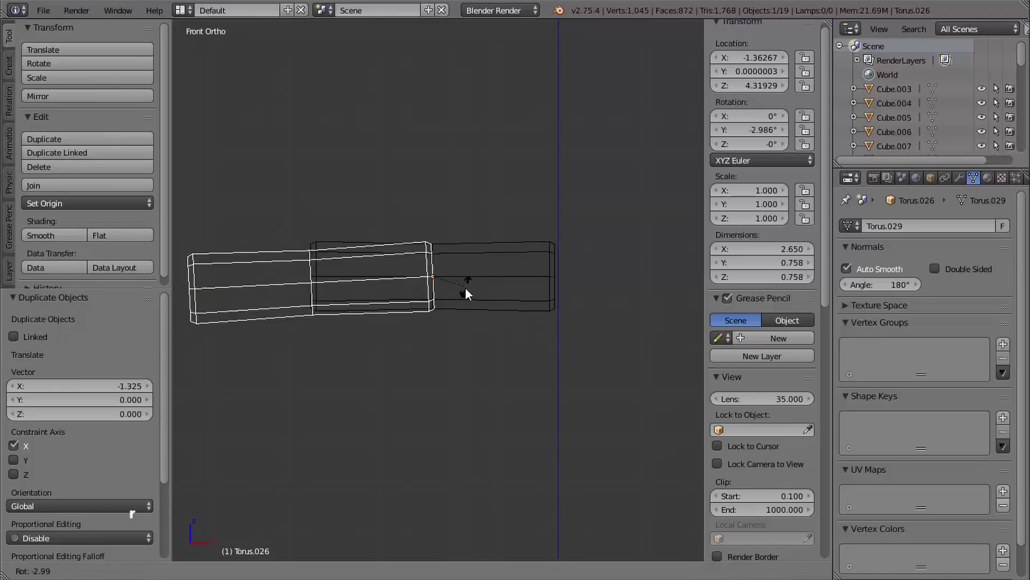
{"action": "type", "text": "90"}
{"action": "key", "text": "Return"}
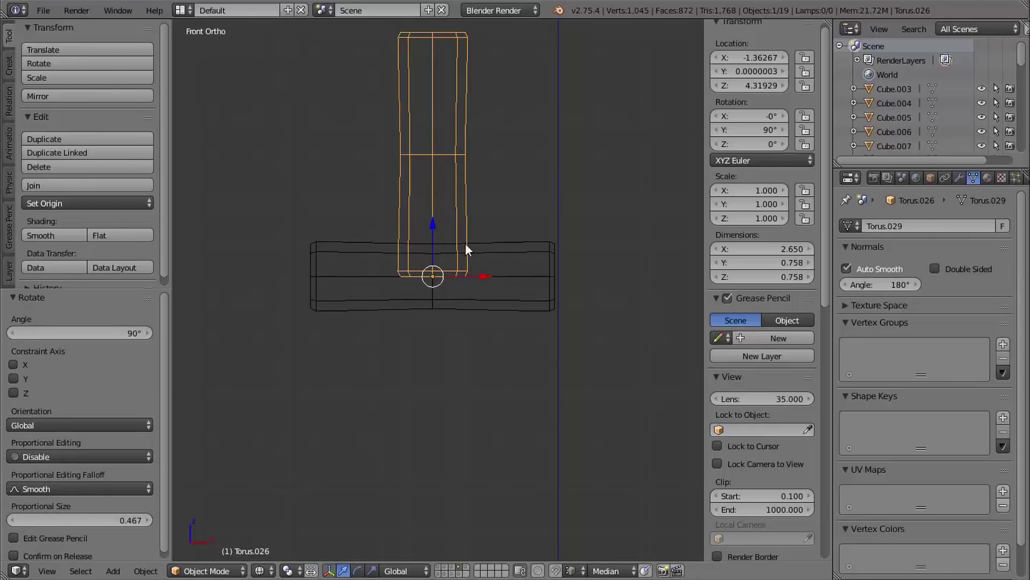
- Shift the upright segment's entire mesh -1.325 along Z so it is centred on the horizontal segment
{"action": "middle_click_drag", "start_coordinate": [541, 203], "coordinate": [543, 239], "text": "shift"}
{"action": "key", "text": "Tab"}
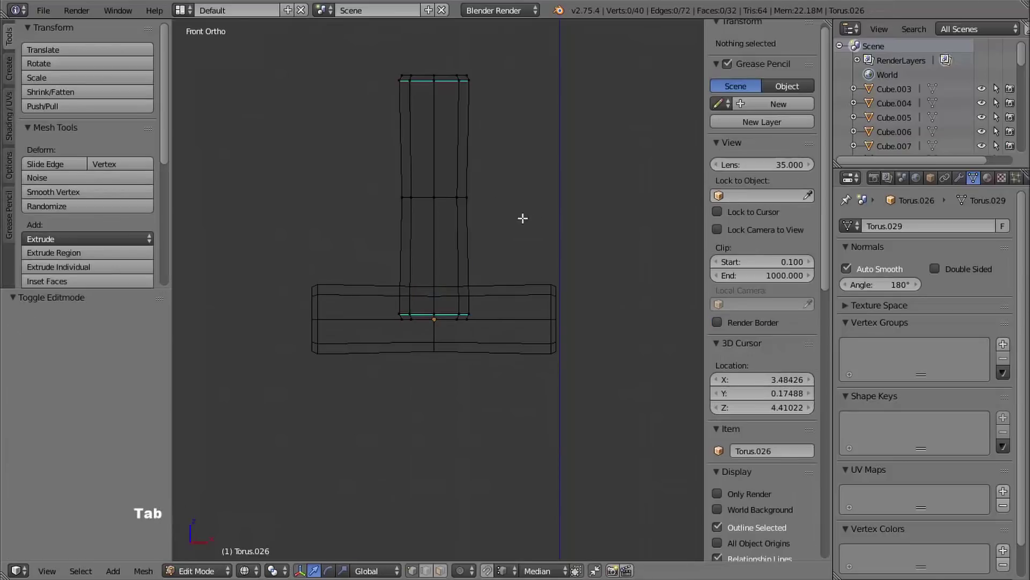
{"action": "key", "text": "a"}
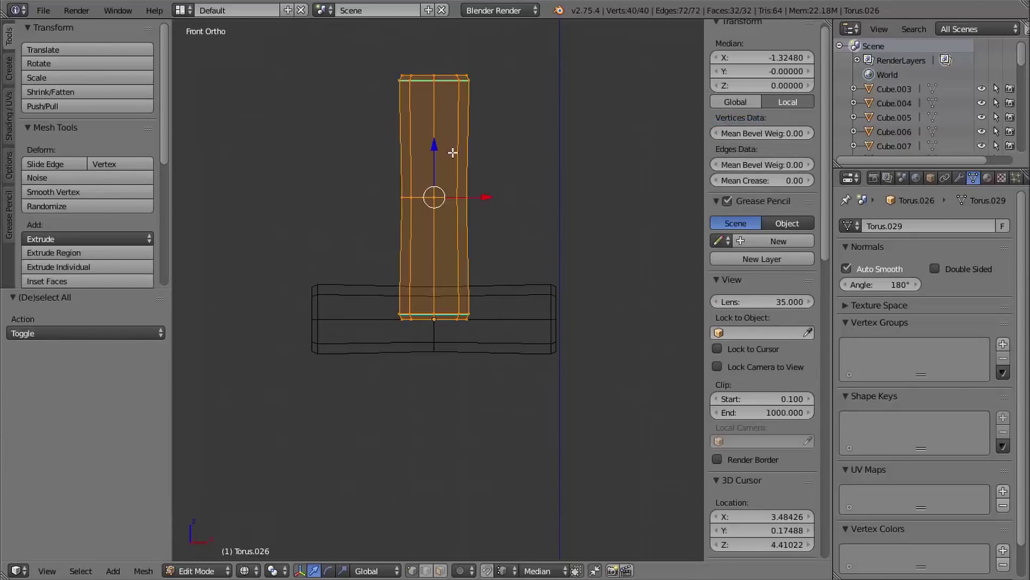
{"action": "left_click_drag", "start_coordinate": [438, 146], "coordinate": [434, 318], "text": "ctrl"}
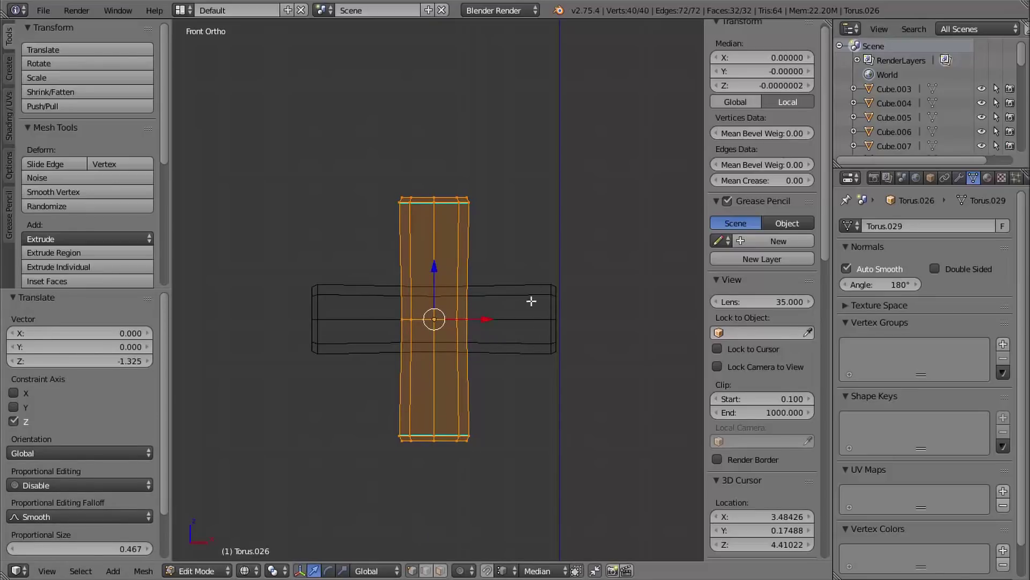
- Delete the faces of the upright segment's lower half, below the horizontal segment's centreline
{"action": "key", "text": "ctrl+Tab"}
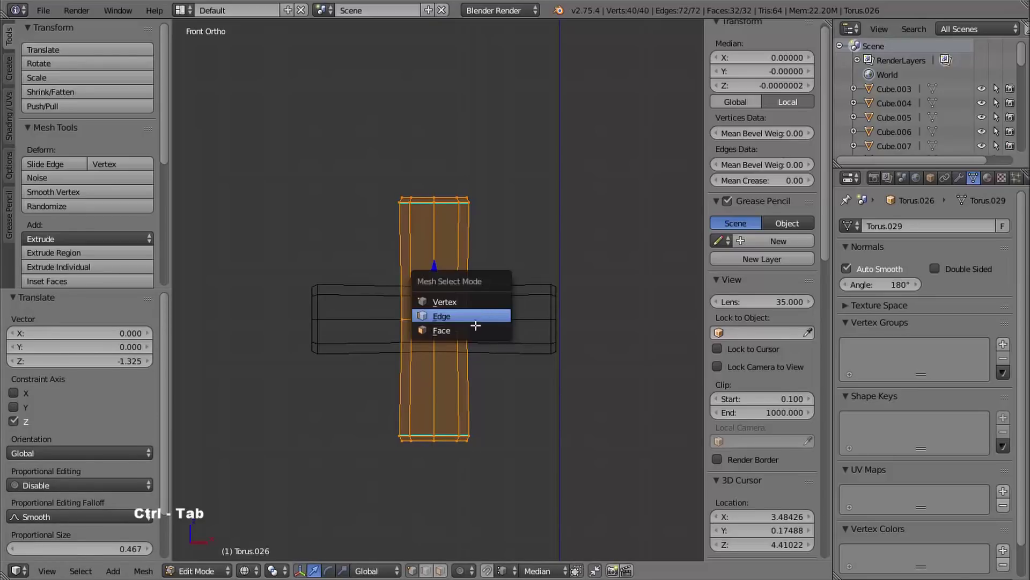
{"action": "left_click", "coordinate": [465, 334]}
{"action": "key", "text": "a"}
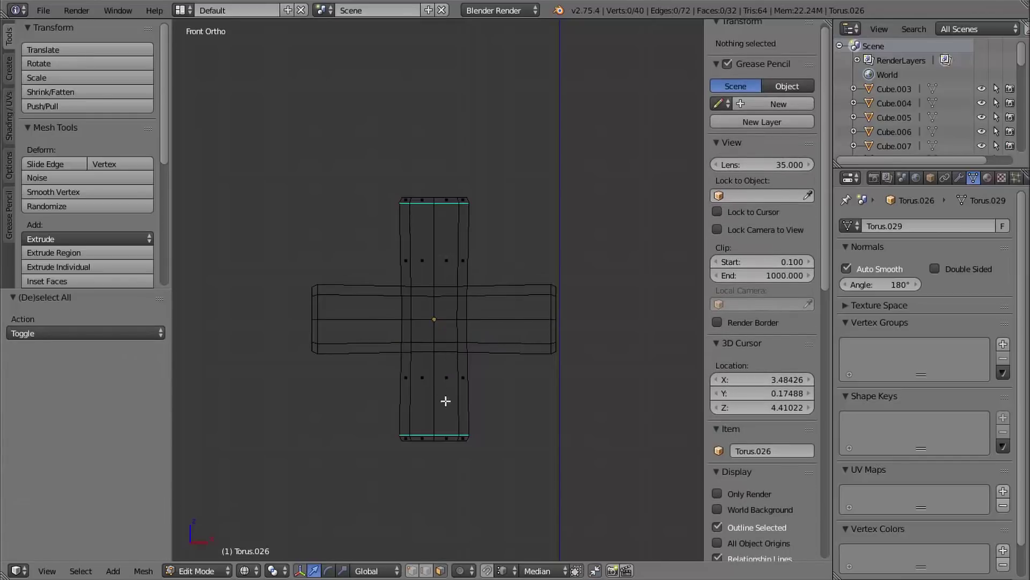
{"action": "left_click_drag", "start_coordinate": [319, 478], "coordinate": [550, 330]}
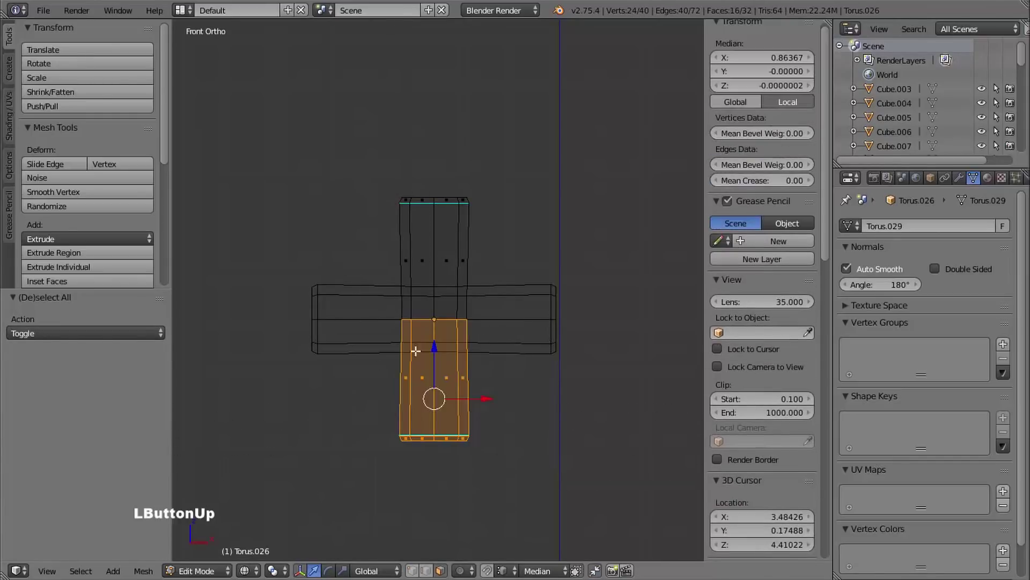
{"action": "key", "text": "x"}
{"action": "left_click", "coordinate": [447, 370]}
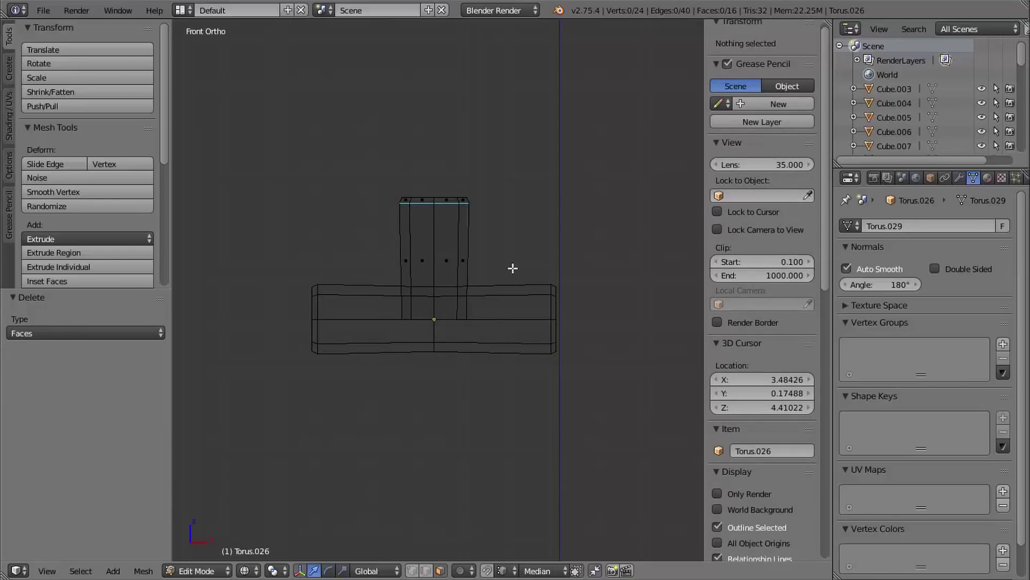
- Add a Boolean modifier to the horizontal segment with the shortened upright segment as its target object
{"action": "key", "text": "Tab"}
{"action": "right_click", "coordinate": [546, 288]}
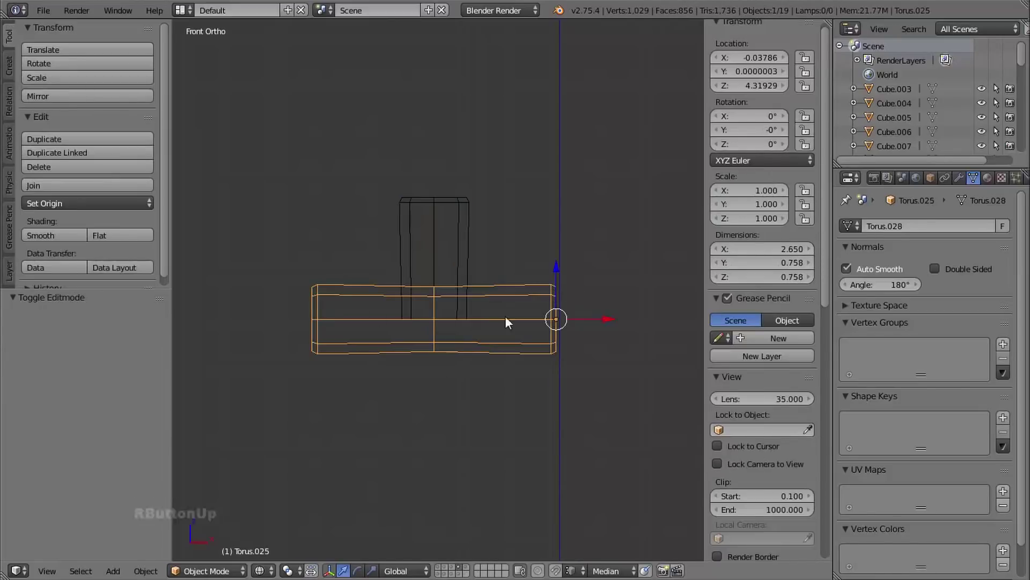
{"action": "left_click", "coordinate": [959, 176]}
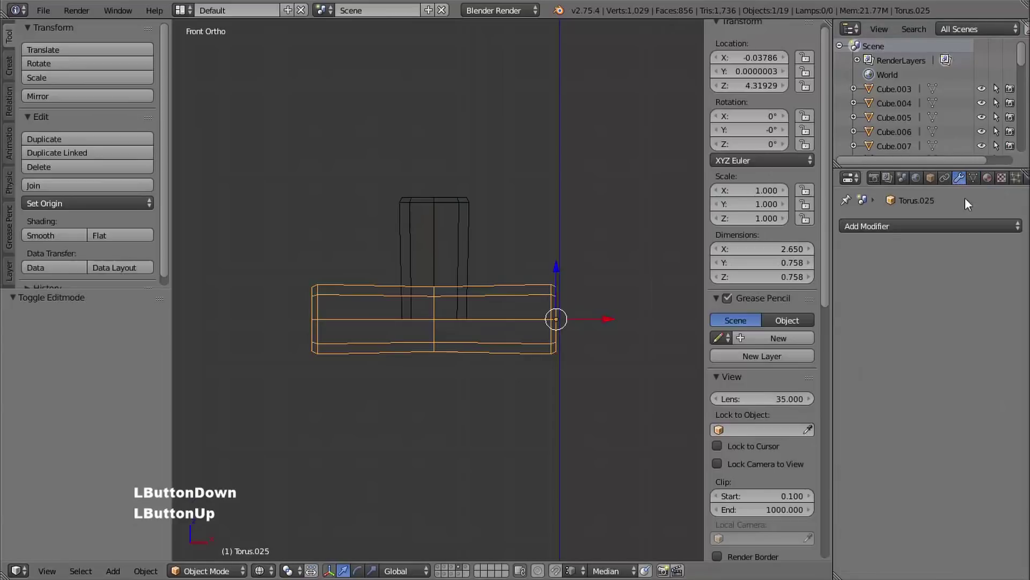
{"action": "left_click", "coordinate": [894, 223]}
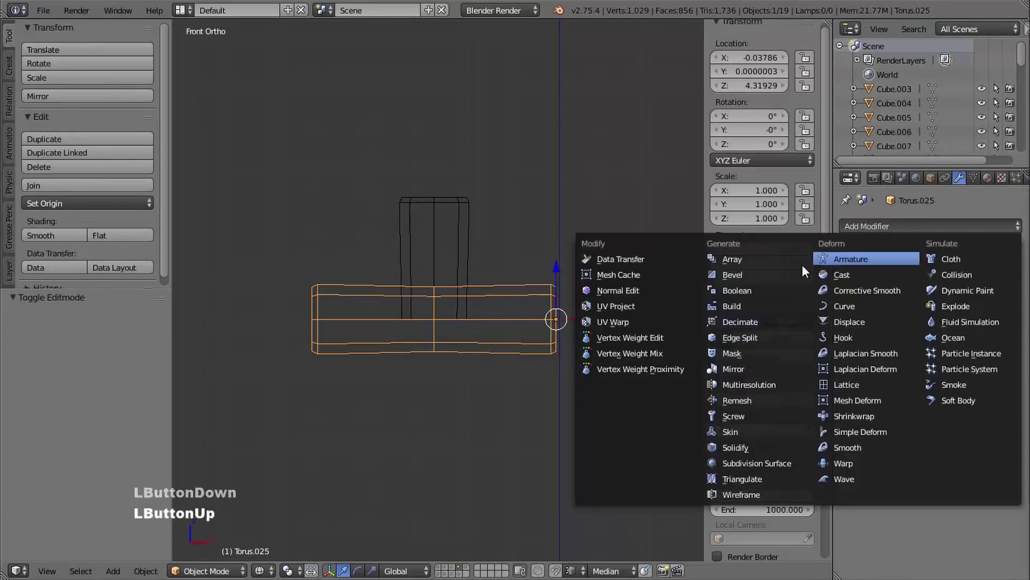
{"action": "left_click", "coordinate": [744, 288]}
{"action": "left_click", "coordinate": [1012, 308]}
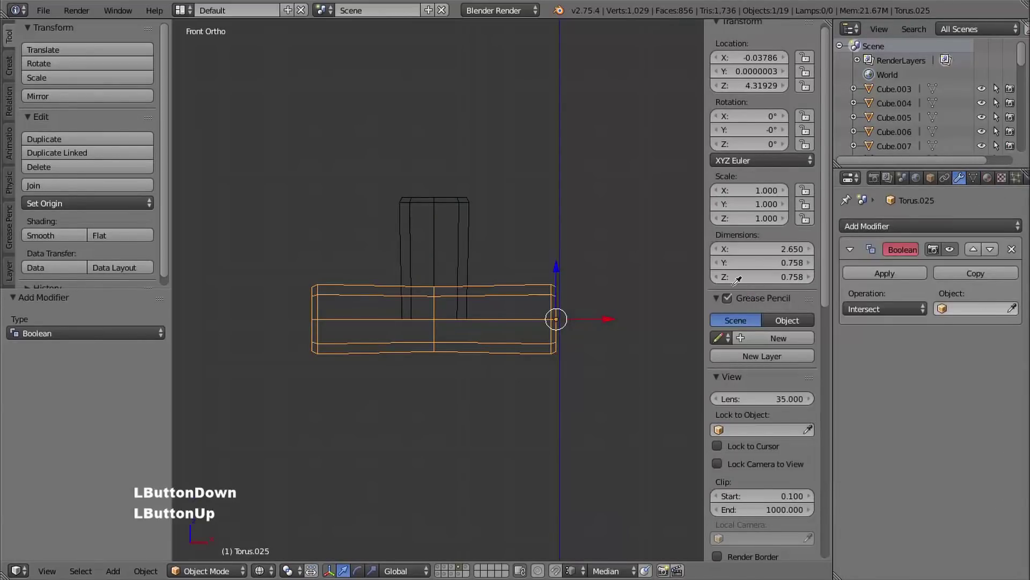
{"action": "left_click", "coordinate": [466, 199]}
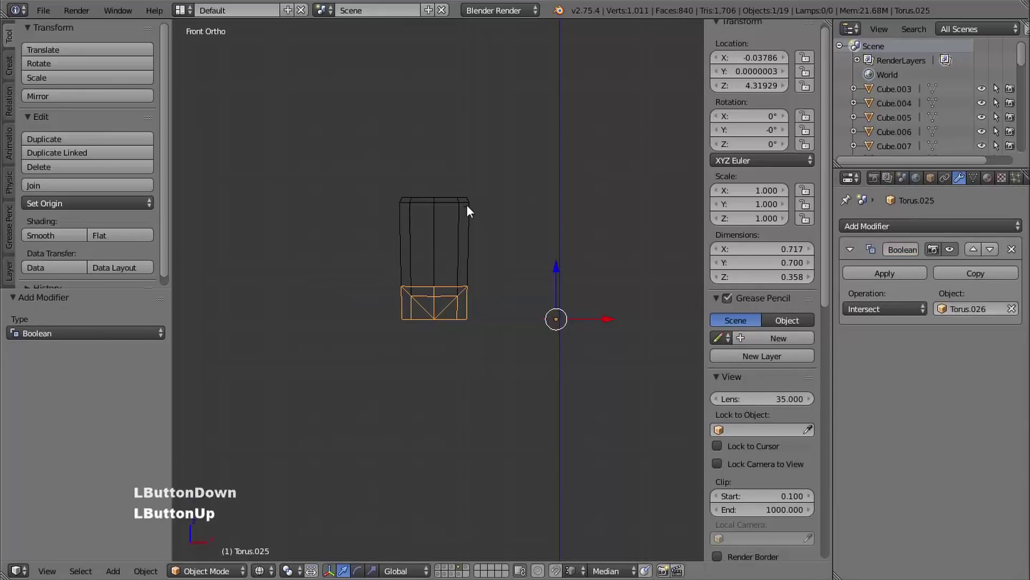
- Set the Boolean operation to Union and apply the modifier
{"action": "left_click", "coordinate": [884, 308]}
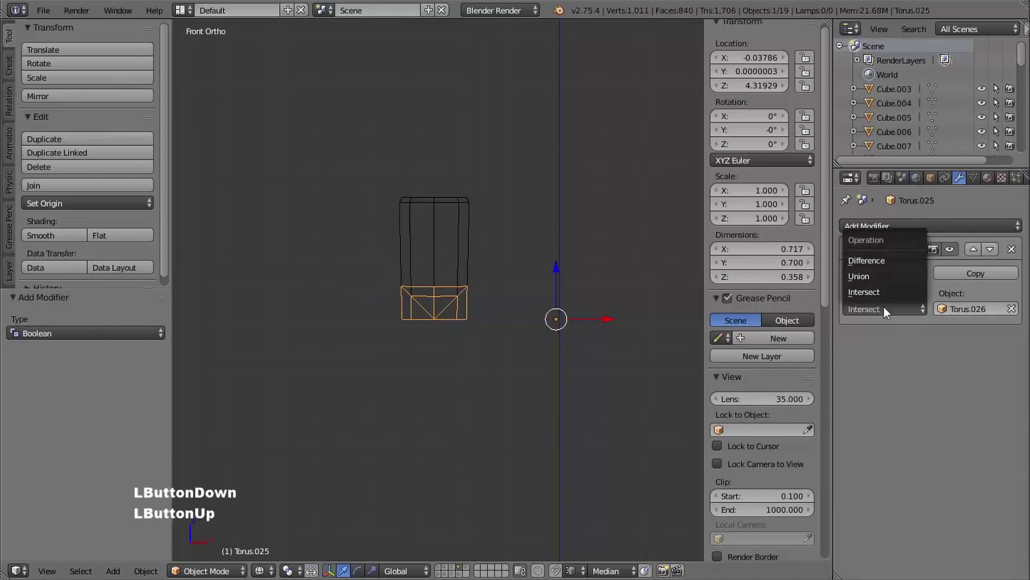
{"action": "left_click", "coordinate": [871, 278]}
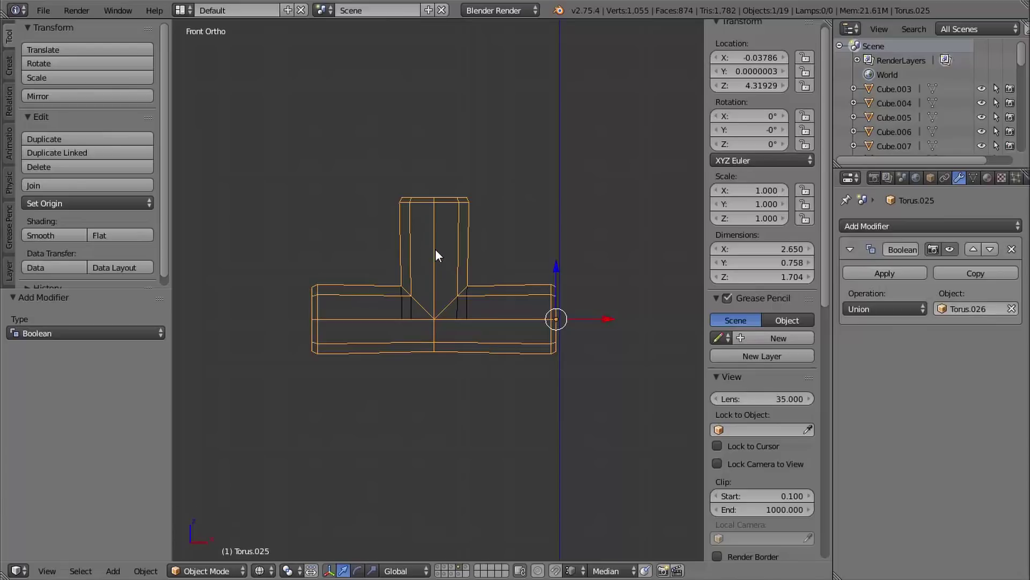
{"action": "left_click", "coordinate": [885, 273]}
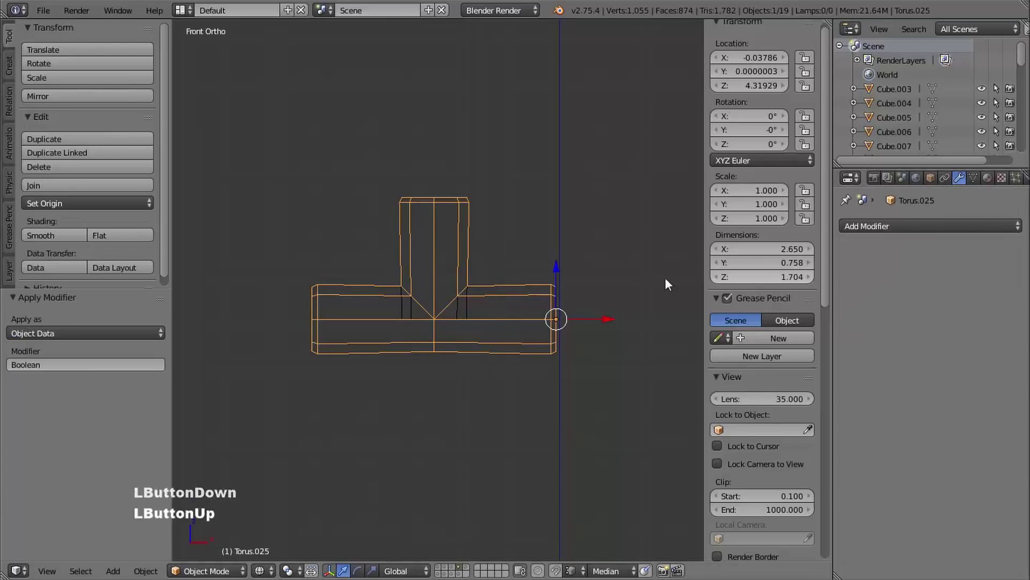
- Delete the leftover separate upright segment from the T-junction
{"action": "middle_click_drag", "start_coordinate": [536, 226], "coordinate": [568, 215], "text": "shift"}
{"action": "right_click", "coordinate": [482, 247]}
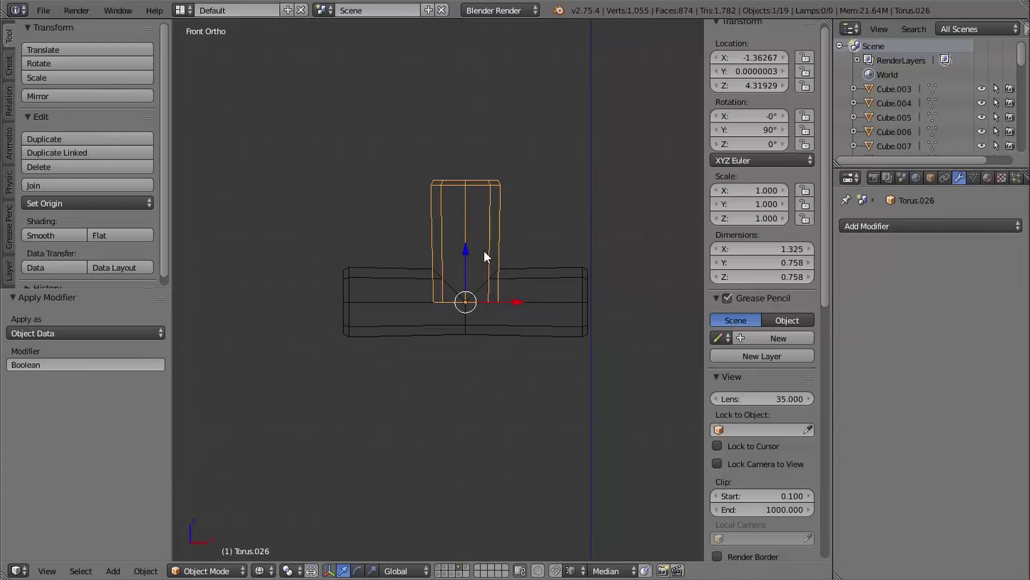
{"action": "key", "text": "x"}
{"action": "left_click", "coordinate": [482, 255]}
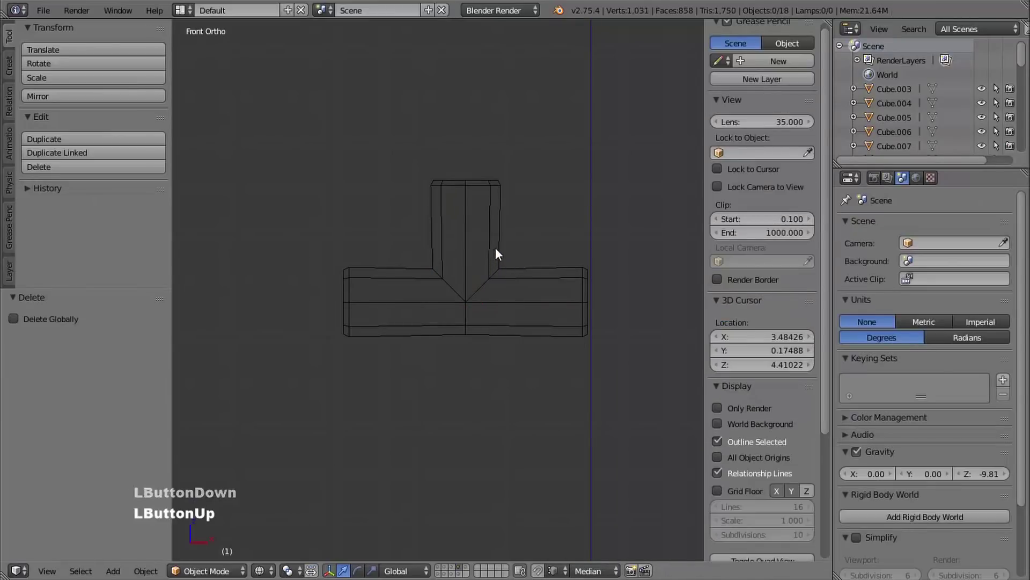
- In solid shading, remove doubles from all vertices of the joined T-junction mesh
{"action": "middle_click_drag", "start_coordinate": [560, 258], "coordinate": [510, 265], "text": "shift"}
{"action": "key", "text": "z"}
{"action": "middle_click_drag", "start_coordinate": [456, 299], "coordinate": [434, 296], "text": "shift"}
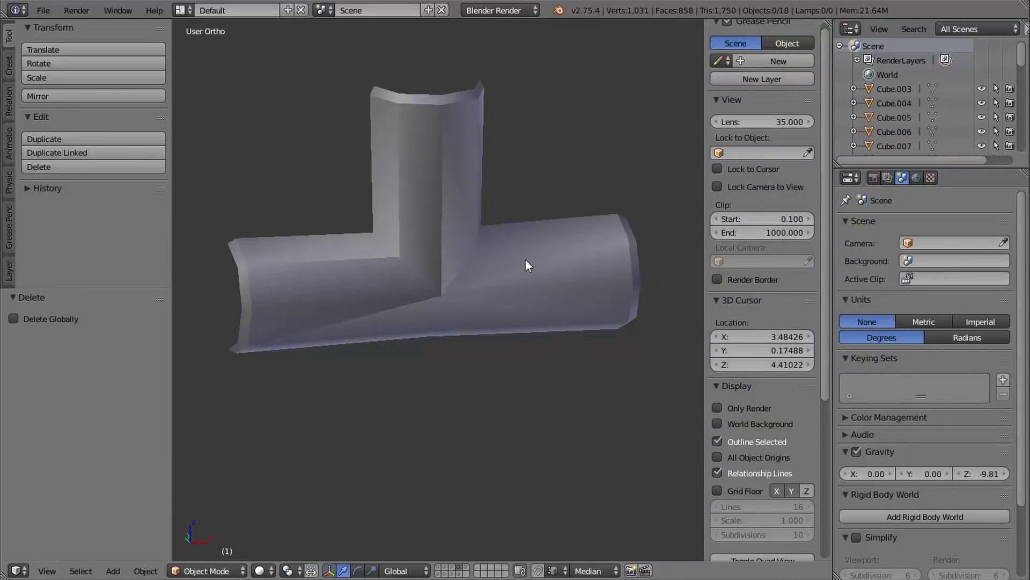
{"action": "right_click", "coordinate": [492, 283]}
{"action": "key", "text": "Tab"}
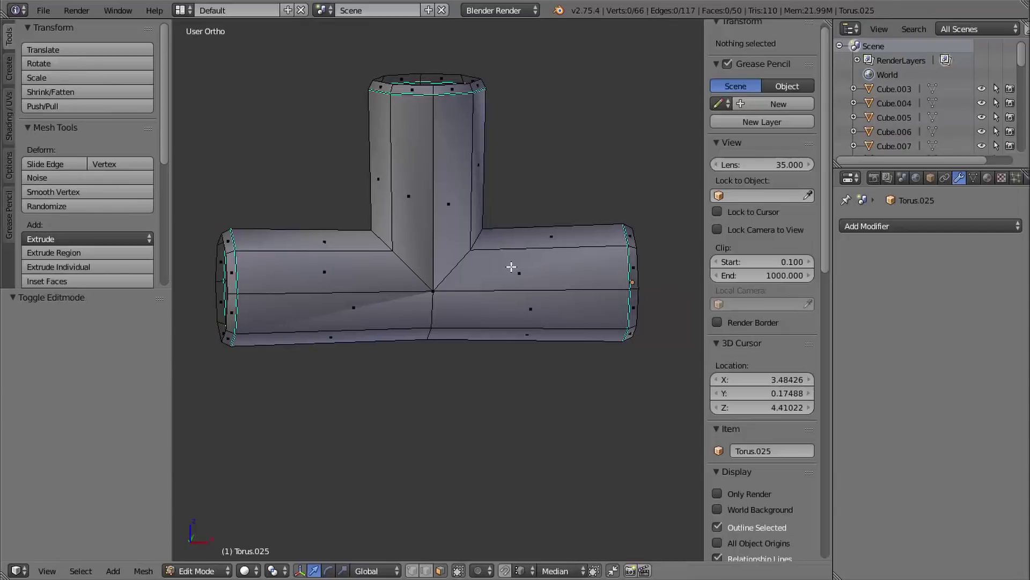
{"action": "key", "text": "ctrl+Tab"}
{"action": "left_click", "coordinate": [489, 258]}
{"action": "key", "text": "a"}
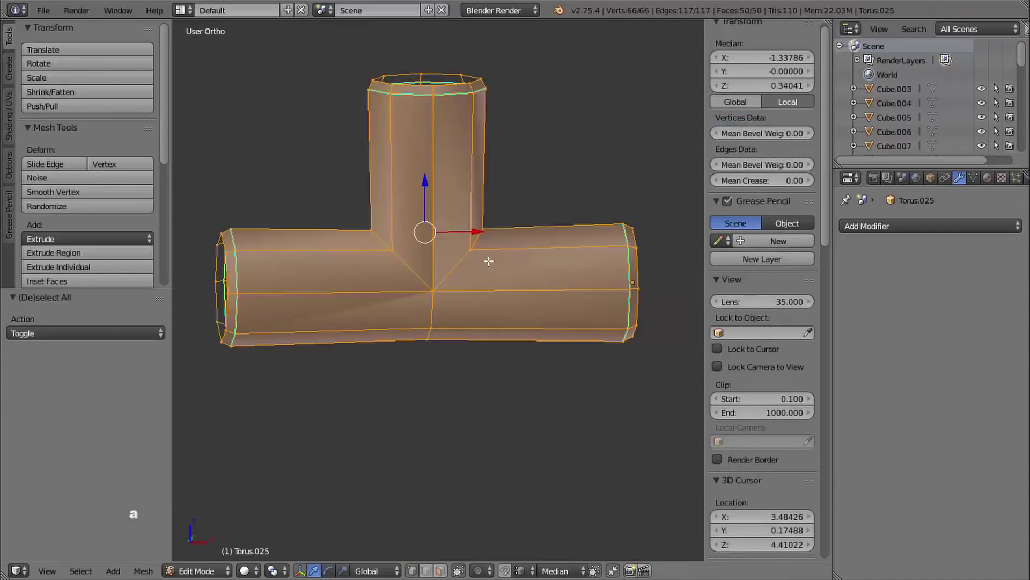
{"action": "key", "text": "ctrl+v"}
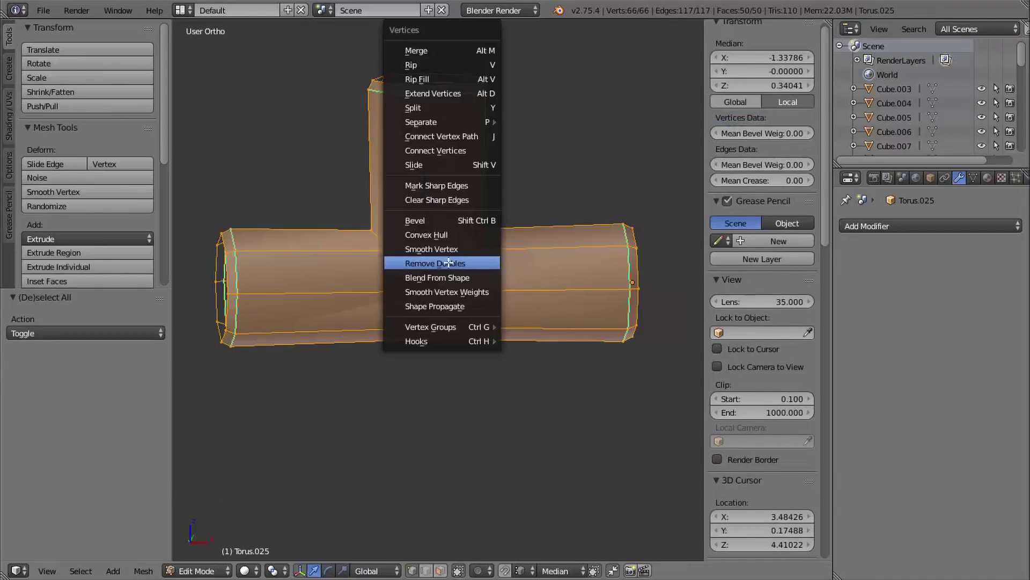
{"action": "left_click", "coordinate": [450, 262]}
- Mark the edge loop around the seam between the T-junction's upright and horizontal tubes as sharp
{"action": "middle_click_drag", "start_coordinate": [504, 272], "coordinate": [520, 301], "text": "shift"}
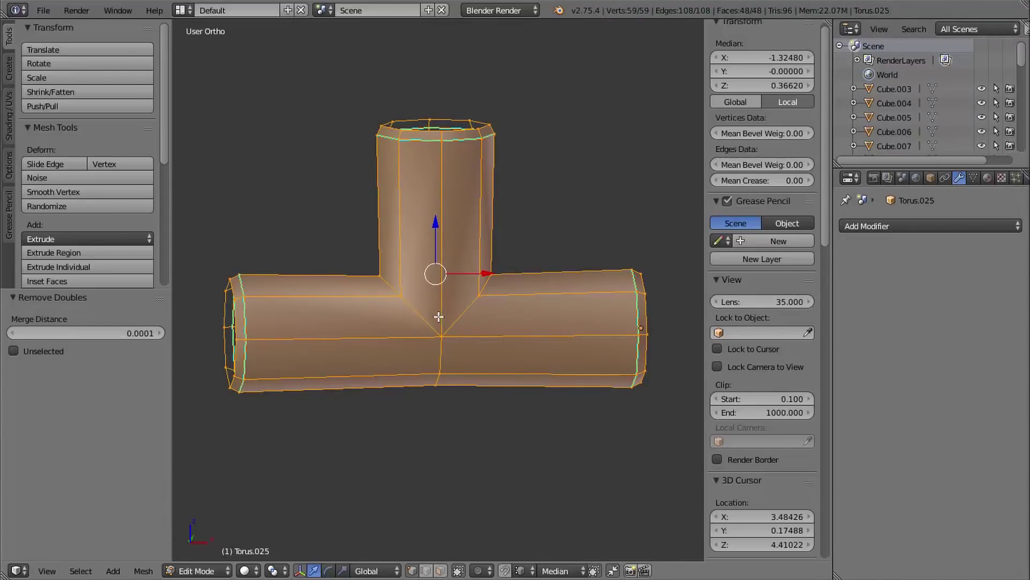
{"action": "right_click", "coordinate": [462, 316], "text": "alt"}
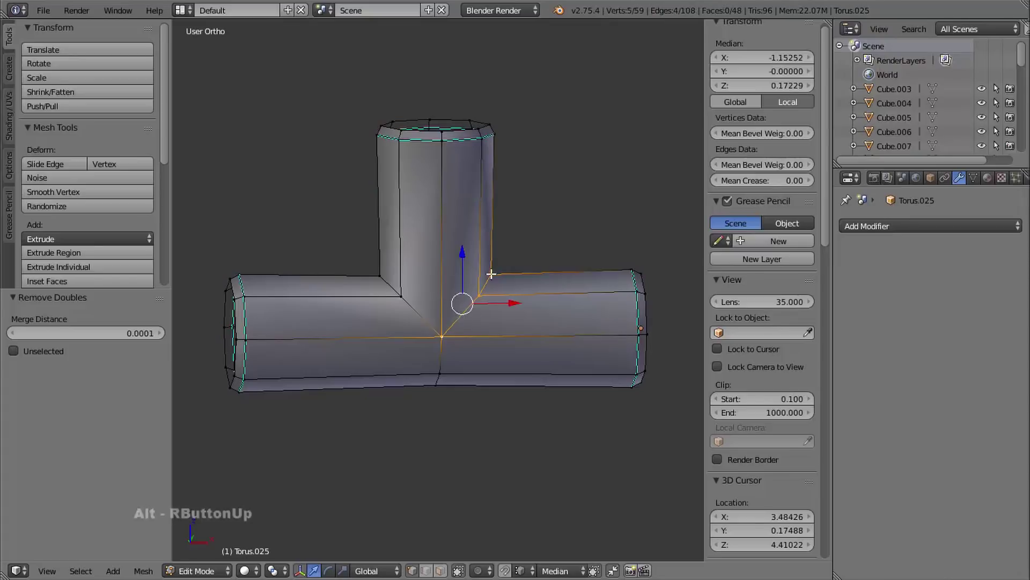
{"action": "right_click", "coordinate": [419, 299], "text": "alt+shift"}
{"action": "middle_click_drag", "start_coordinate": [494, 421], "coordinate": [510, 328]}
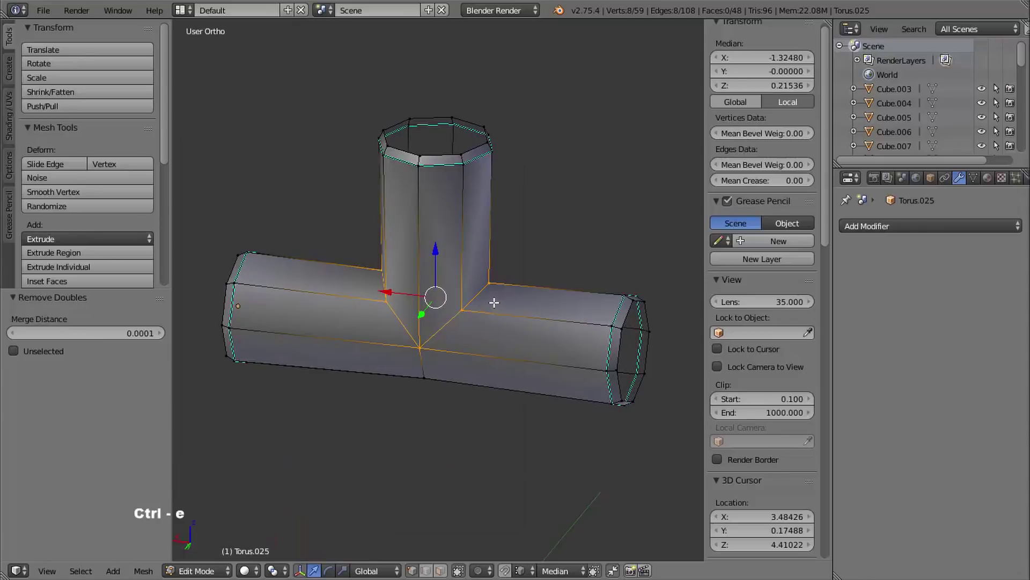
{"action": "key", "text": "ctrl+e"}
{"action": "left_click", "coordinate": [473, 304]}
{"action": "mouse_move", "coordinate": [475, 307]}
{"action": "middle_mouse_down"}
{"action": "mouse_move", "coordinate": [524, 300]}
{"action": "mouse_move", "coordinate": [466, 317]}
{"action": "mouse_move", "coordinate": [520, 308]}
{"action": "mouse_move", "coordinate": [414, 306]}
{"action": "mouse_move", "coordinate": [490, 324]}
{"action": "mouse_move", "coordinate": [539, 236]}
{"action": "mouse_move", "coordinate": [410, 321]}
{"action": "mouse_move", "coordinate": [456, 307]}
{"action": "middle_mouse_up"}
{"action": "key", "text": "Tab"}
- Link the object data of the pipework's two existing T-junctions to the new flared T-junction
{"action": "middle_click_drag", "start_coordinate": [456, 307], "coordinate": [350, 265], "text": "shift"}
{"action": "right_click", "coordinate": [323, 260]}
{"action": "right_click", "coordinate": [452, 324], "text": "shift"}
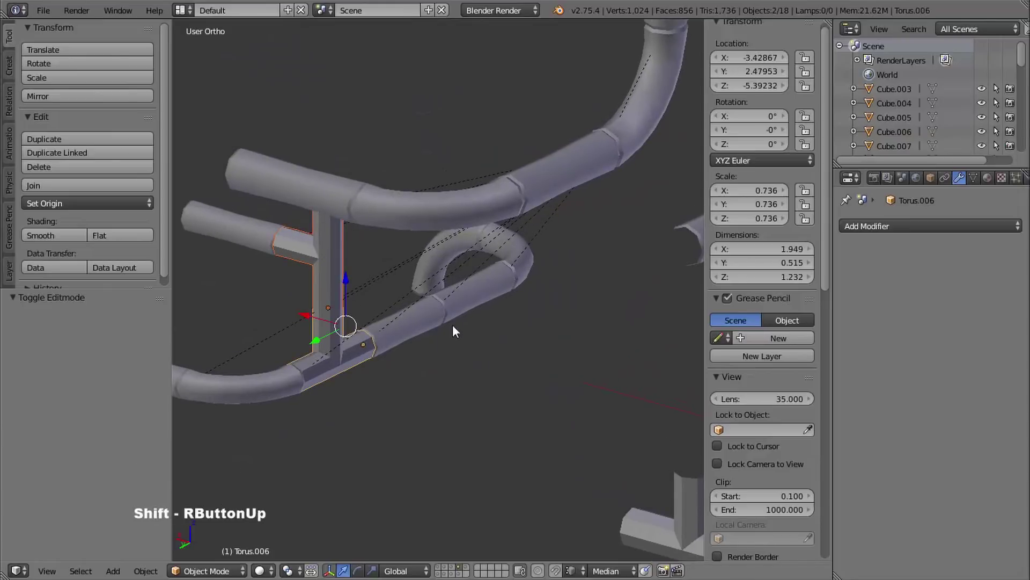
{"action": "middle_click_drag", "start_coordinate": [452, 324], "coordinate": [472, 239], "text": "ctrl"}
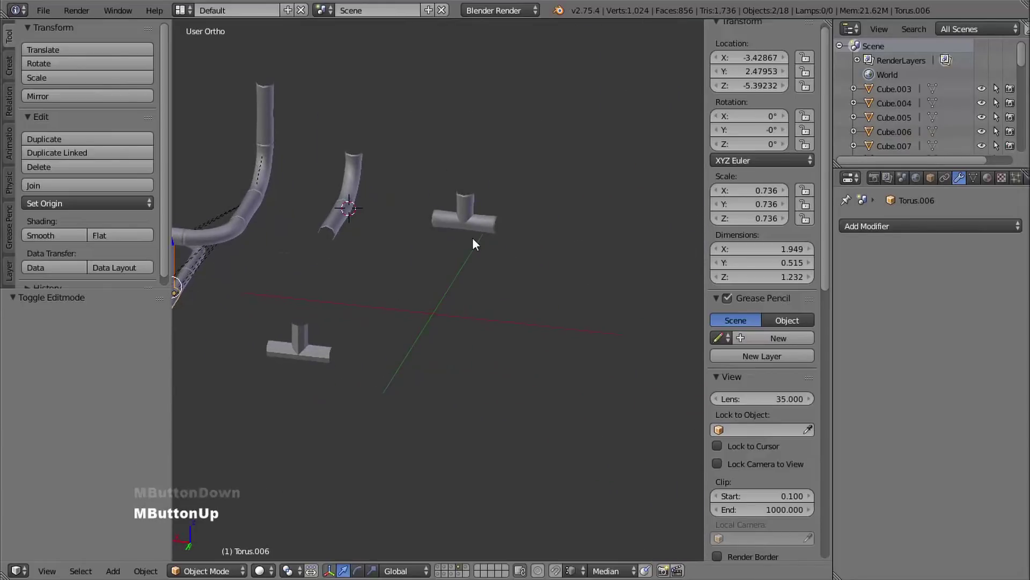
{"action": "right_click", "coordinate": [463, 220], "text": "shift"}
{"action": "middle_click_drag", "start_coordinate": [380, 272], "coordinate": [491, 293], "text": "shift"}
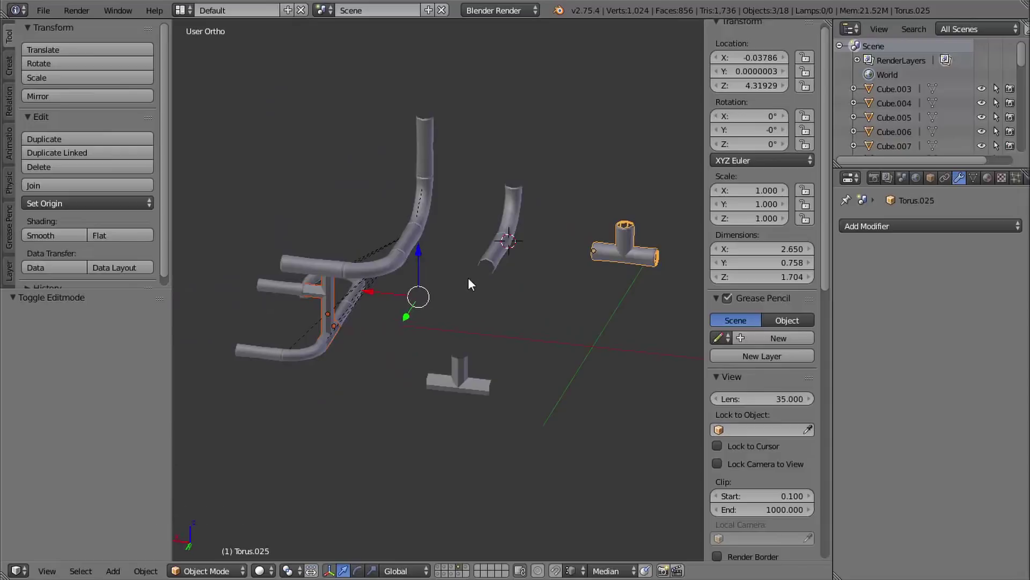
{"action": "key", "text": "ctrl+l"}
{"action": "left_click", "coordinate": [449, 281]}
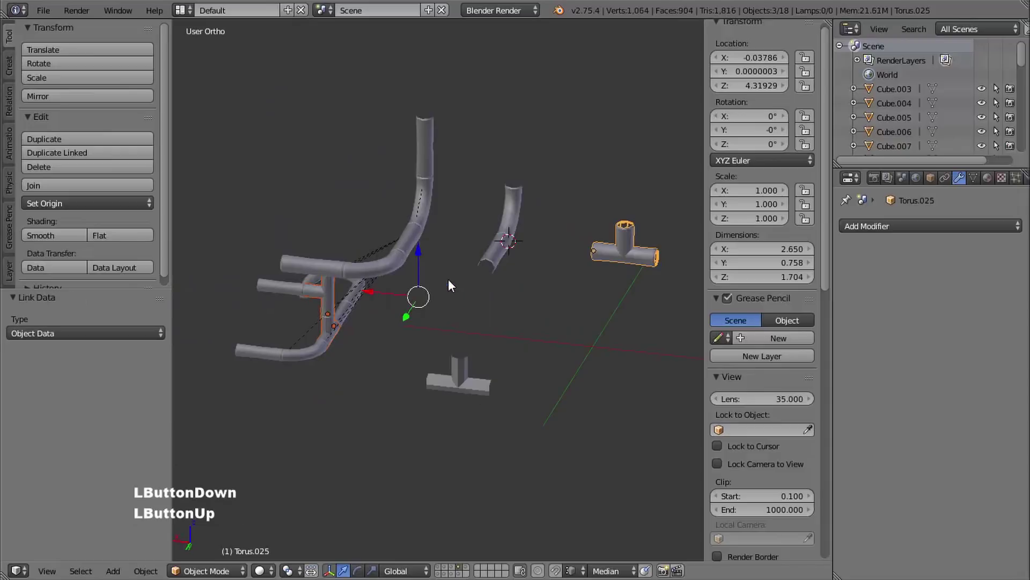
- Move the standalone elbow, straight segment and flared T-junction to the refcube layer
{"action": "middle_click_drag", "start_coordinate": [417, 343], "coordinate": [381, 207], "text": "ctrl"}
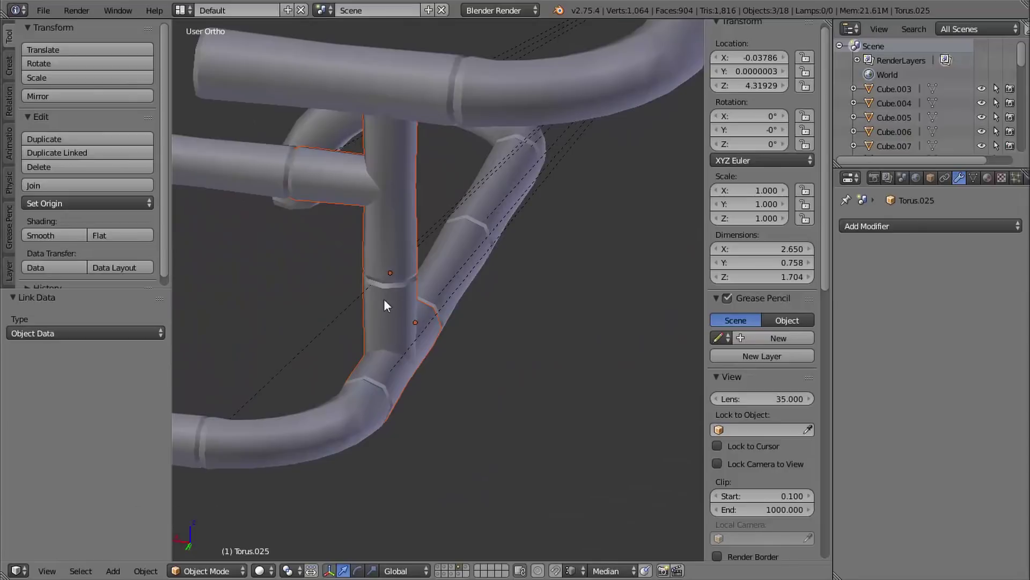
{"action": "middle_click_drag", "start_coordinate": [384, 305], "coordinate": [437, 237]}
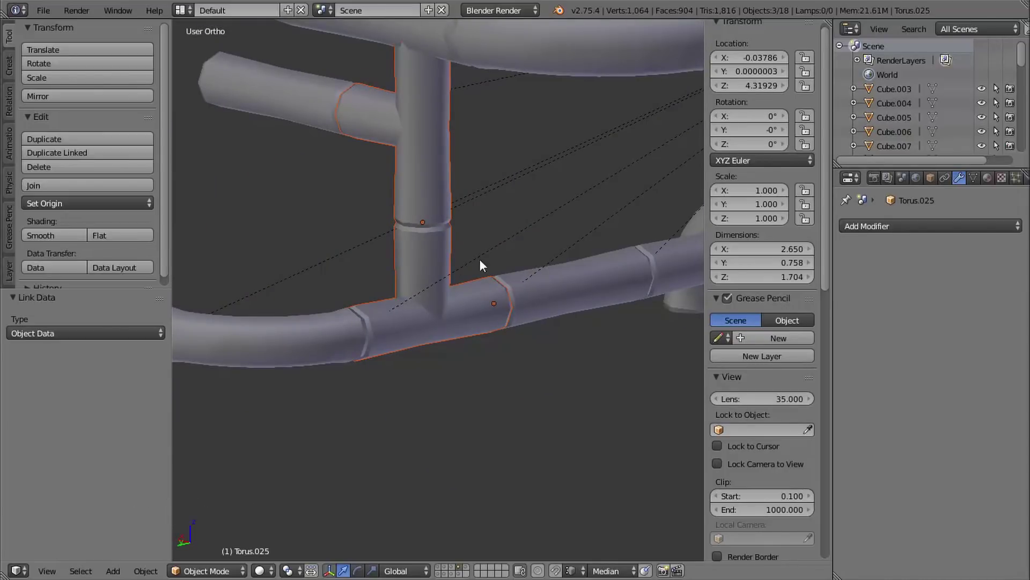
{"action": "middle_click_drag", "start_coordinate": [481, 263], "coordinate": [483, 298], "text": "ctrl"}
{"action": "middle_click_drag", "start_coordinate": [483, 298], "coordinate": [516, 293]}
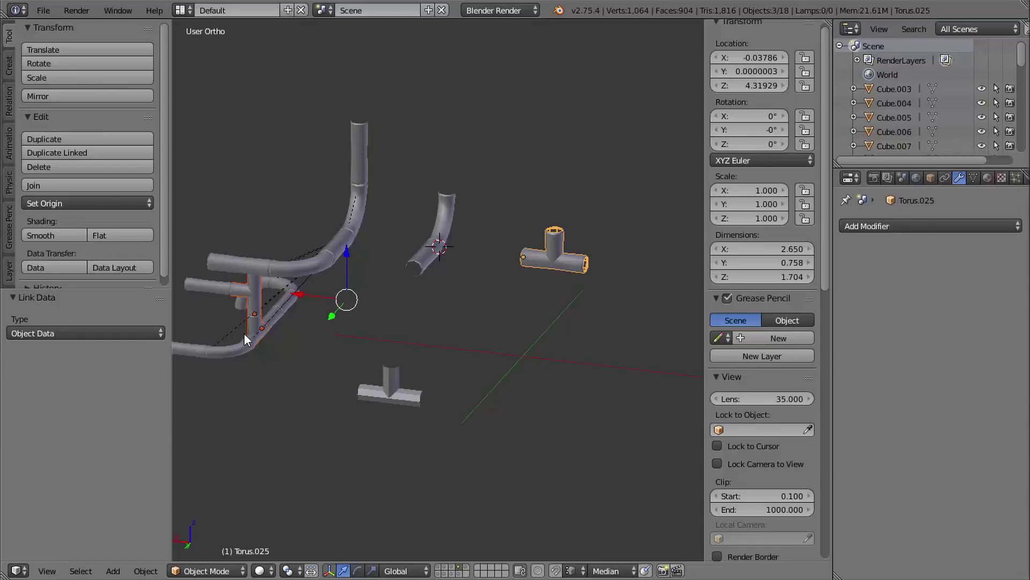
{"action": "middle_click_drag", "start_coordinate": [499, 294], "coordinate": [526, 299], "text": "shift"}
{"action": "right_click", "coordinate": [471, 216]}
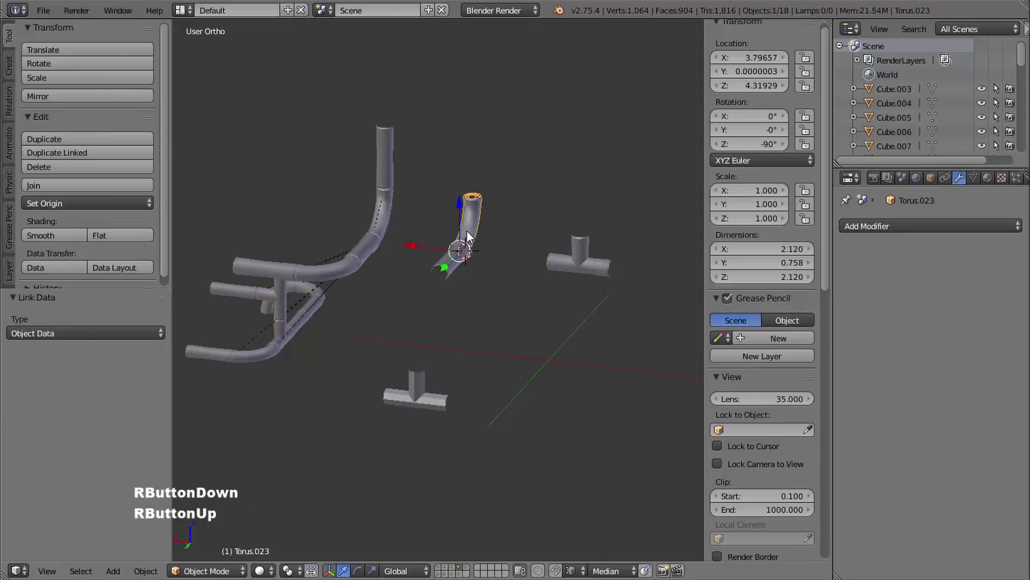
{"action": "right_click", "coordinate": [453, 268], "text": "shift"}
{"action": "right_click", "coordinate": [580, 256], "text": "shift"}
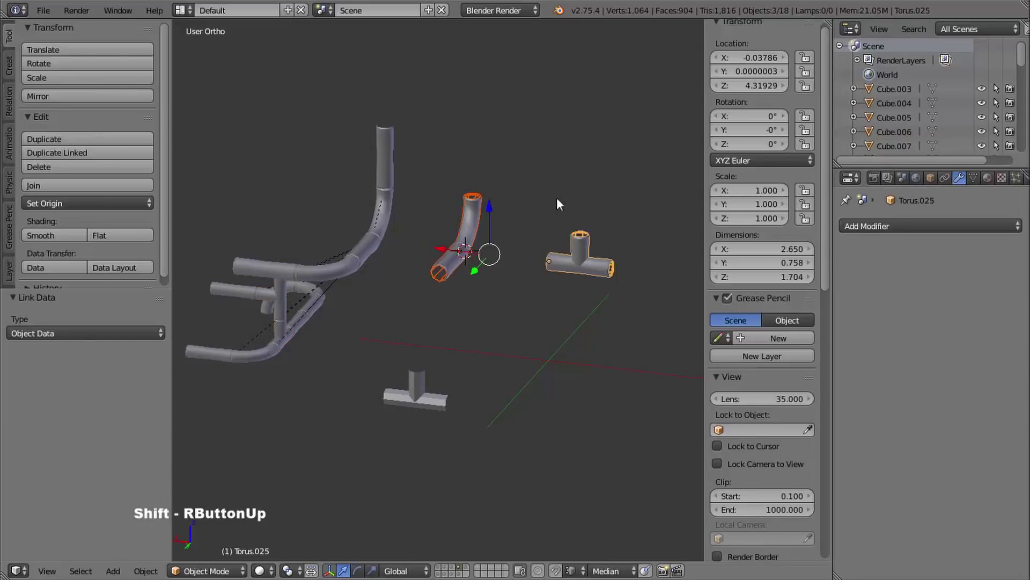
{"action": "left_click", "coordinate": [9, 274]}
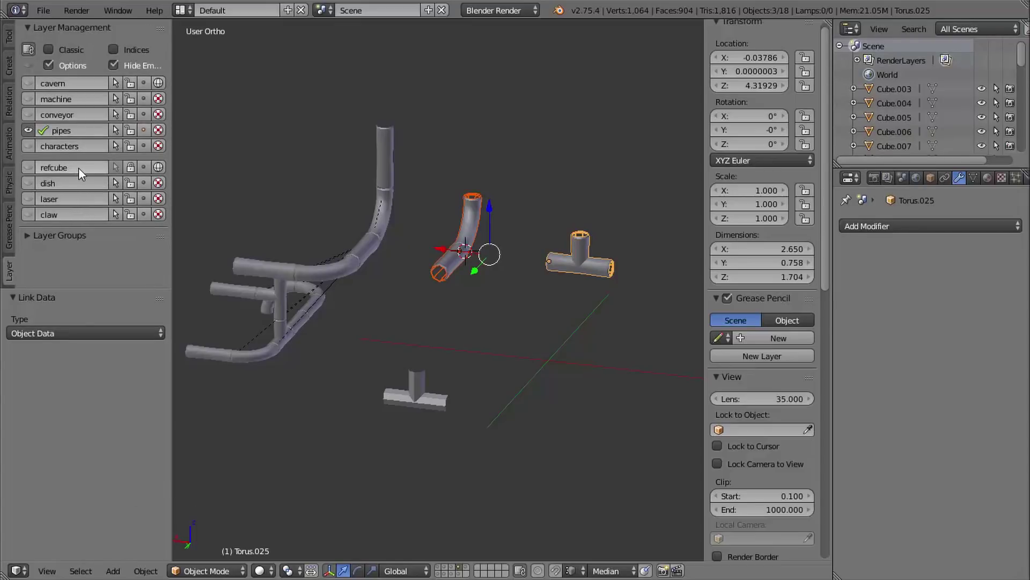
{"action": "left_click", "coordinate": [143, 167]}
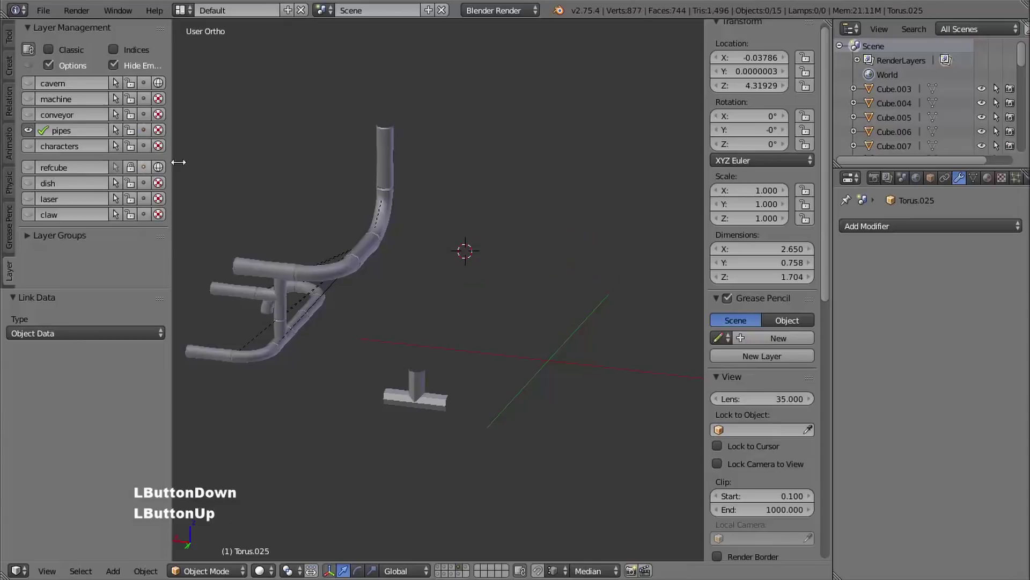
- Delete the standalone T-junction left over on the pipes layer
{"action": "right_click", "coordinate": [420, 388]}
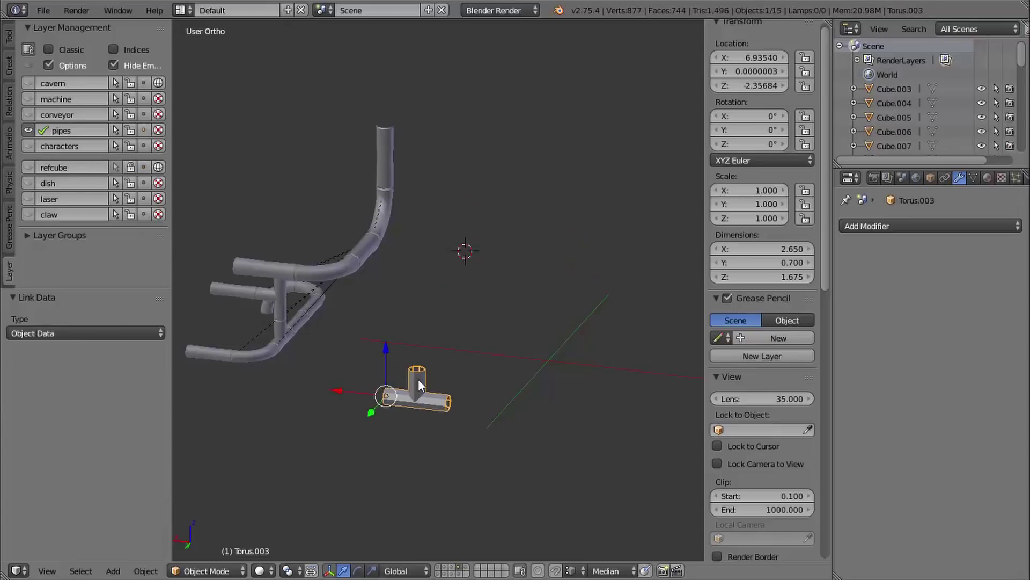
{"action": "key", "text": "x"}
{"action": "left_click", "coordinate": [421, 361]}
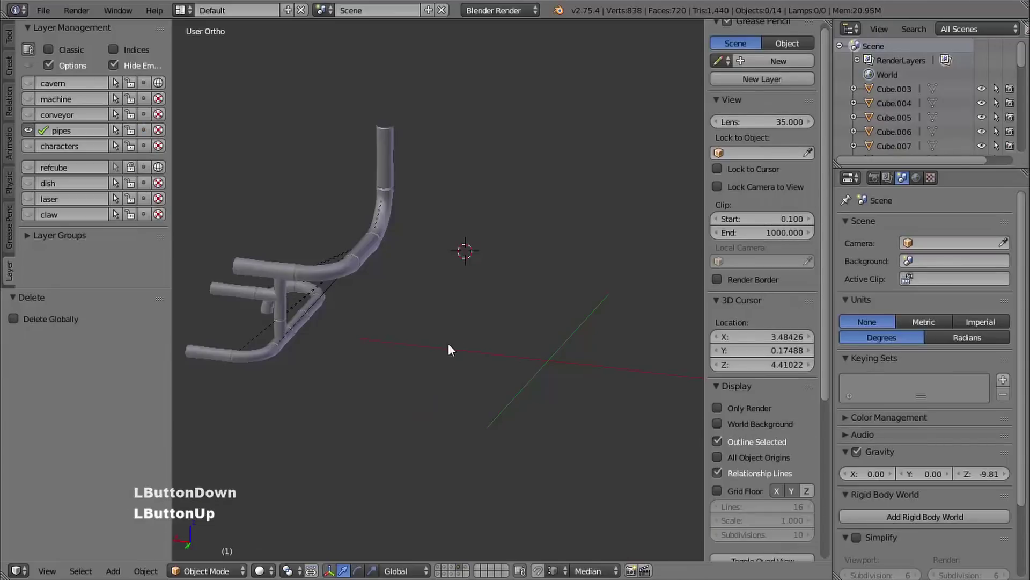
- Show the conveyor layer in place of the pipes layer and isolate the bracket at the conveyor's open end (Y 12)
{"action": "middle_click_drag", "start_coordinate": [449, 349], "coordinate": [577, 297]}
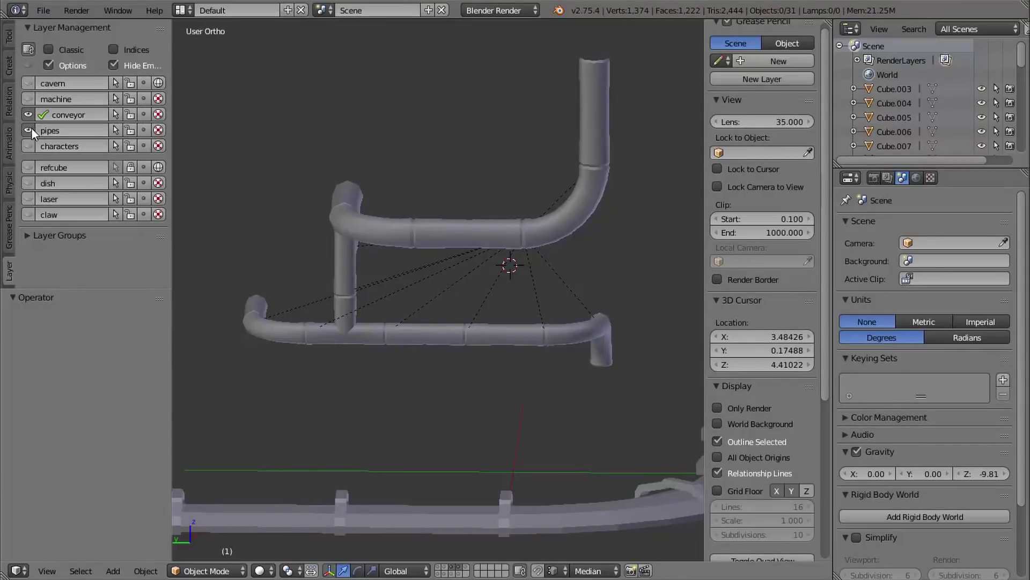
{"action": "left_click", "coordinate": [29, 130]}
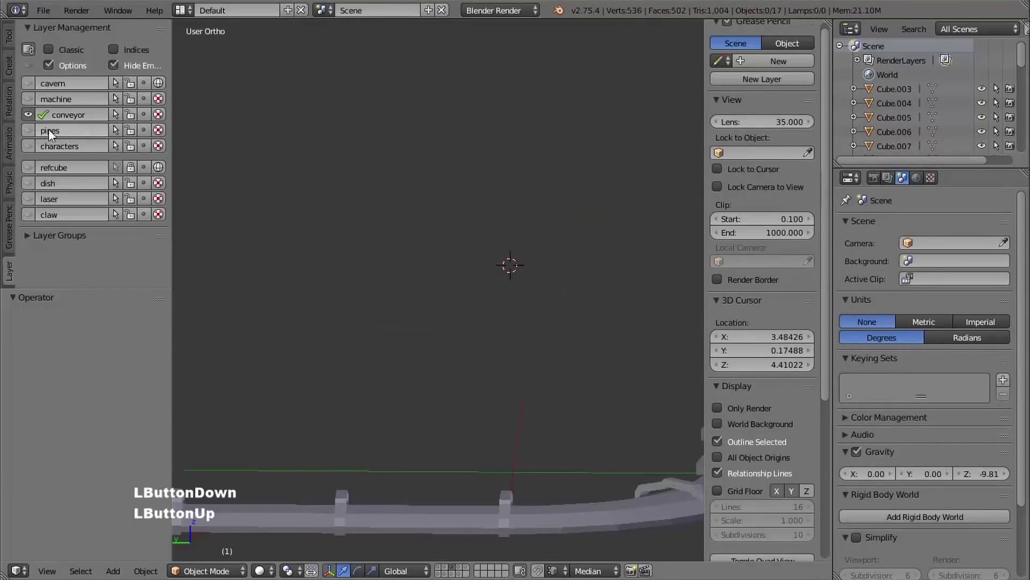
{"action": "mouse_move", "coordinate": [403, 298]}
{"action": "middle_mouse_down", "text": "shift"}
{"action": "mouse_move", "coordinate": [448, 246]}
{"action": "mouse_move", "coordinate": [403, 292]}
{"action": "middle_mouse_up", "text": "shift"}
{"action": "middle_click_drag", "start_coordinate": [402, 291], "coordinate": [430, 281]}
{"action": "middle_click_drag", "start_coordinate": [429, 282], "coordinate": [447, 274], "text": "shift"}
{"action": "middle_click_drag", "start_coordinate": [368, 361], "coordinate": [487, 242], "text": "shift"}
{"action": "middle_click_drag", "start_coordinate": [486, 241], "coordinate": [396, 225], "text": "shift"}
{"action": "right_click", "coordinate": [319, 240]}
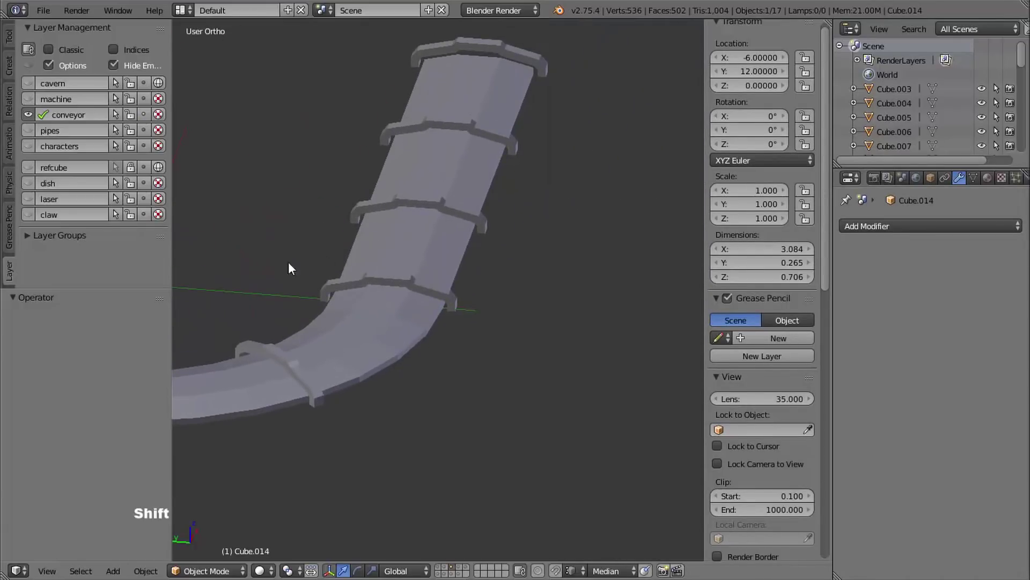
{"action": "middle_click_drag", "start_coordinate": [289, 263], "coordinate": [439, 238], "text": "shift"}
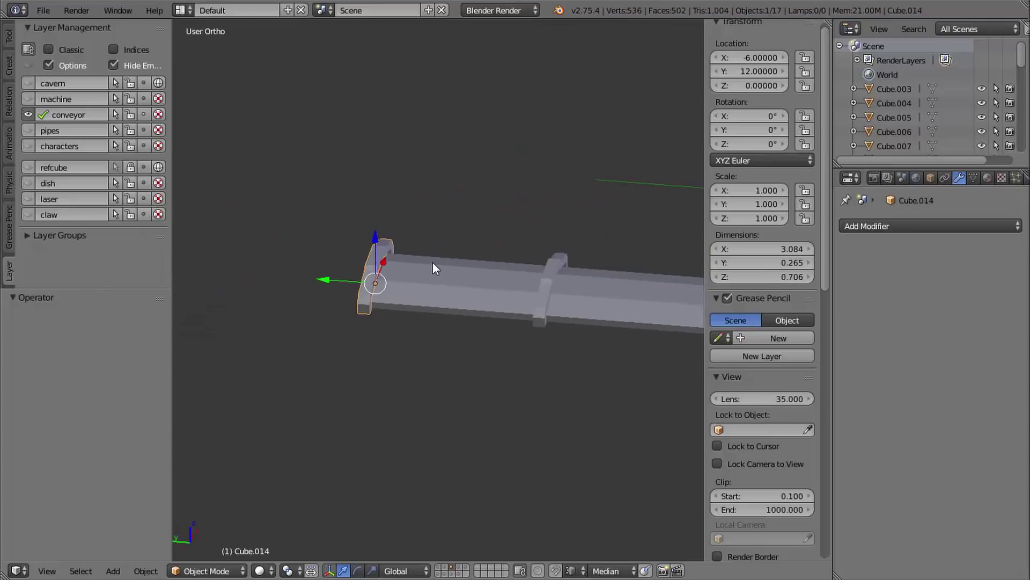
{"action": "key", "text": "shift+h"}
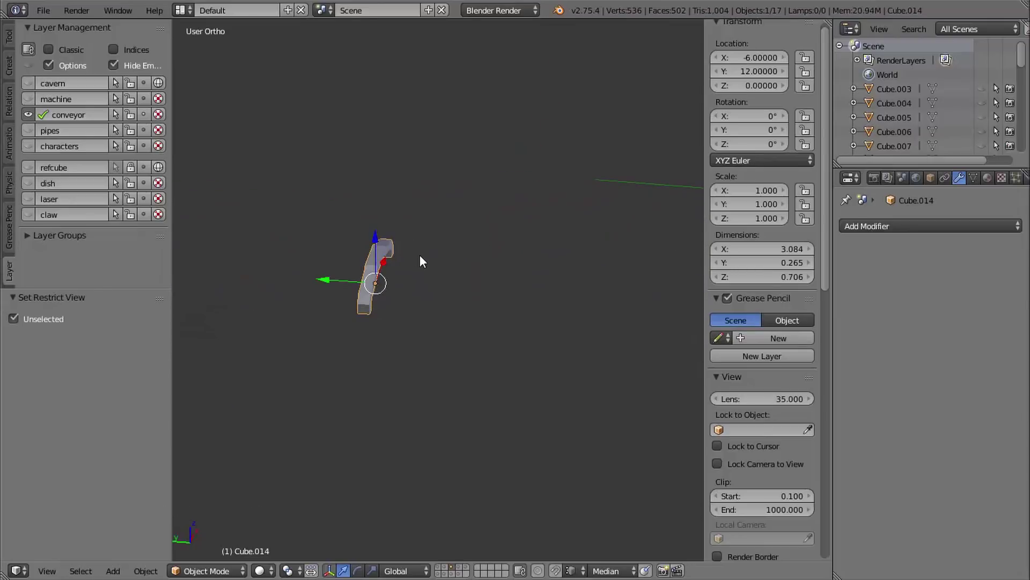
- Bevel the bracket's four lengthwise edge loops with an offset of about 0.032 and 1 segment
{"action": "middle_click_drag", "start_coordinate": [437, 243], "coordinate": [515, 303]}
{"action": "middle_click_drag", "start_coordinate": [516, 303], "coordinate": [493, 278], "text": "ctrl"}
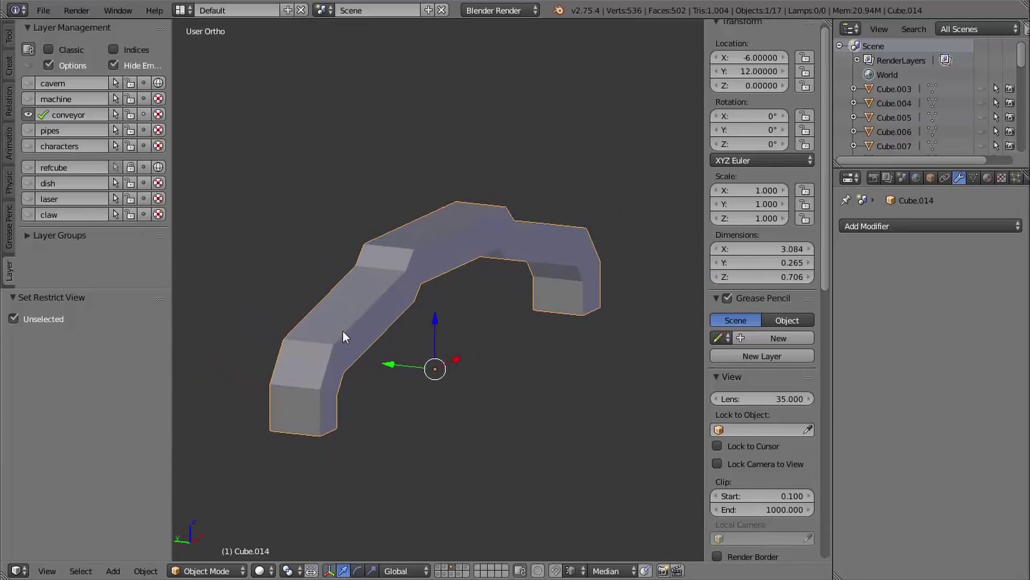
{"action": "middle_click_drag", "start_coordinate": [480, 255], "coordinate": [481, 320], "text": "shift"}
{"action": "key", "text": "Tab"}
{"action": "key", "text": "a"}
{"action": "key", "text": "ctrl+Tab"}
{"action": "left_click", "coordinate": [408, 317]}
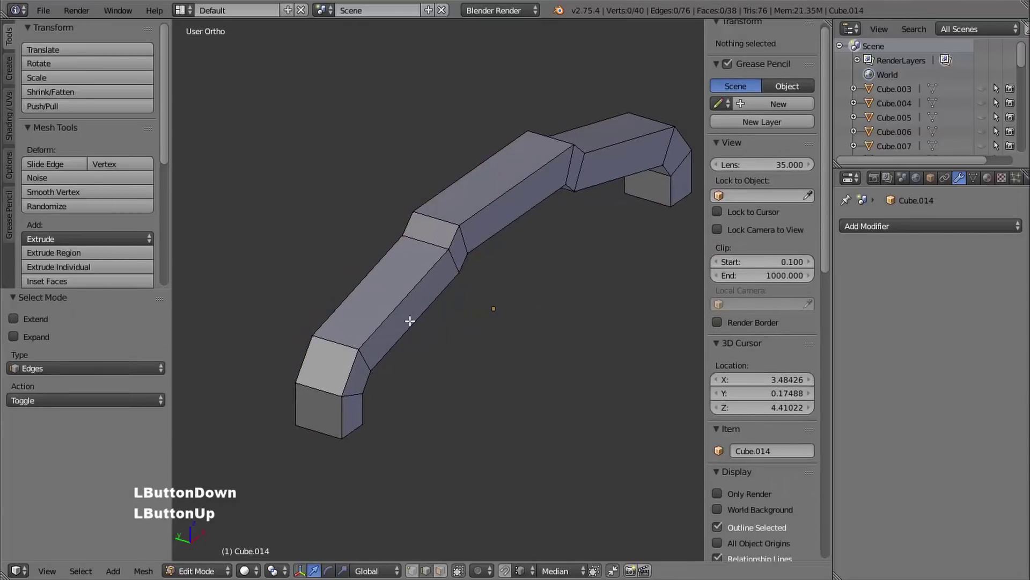
{"action": "middle_click_drag", "start_coordinate": [410, 320], "coordinate": [472, 267], "text": "shift"}
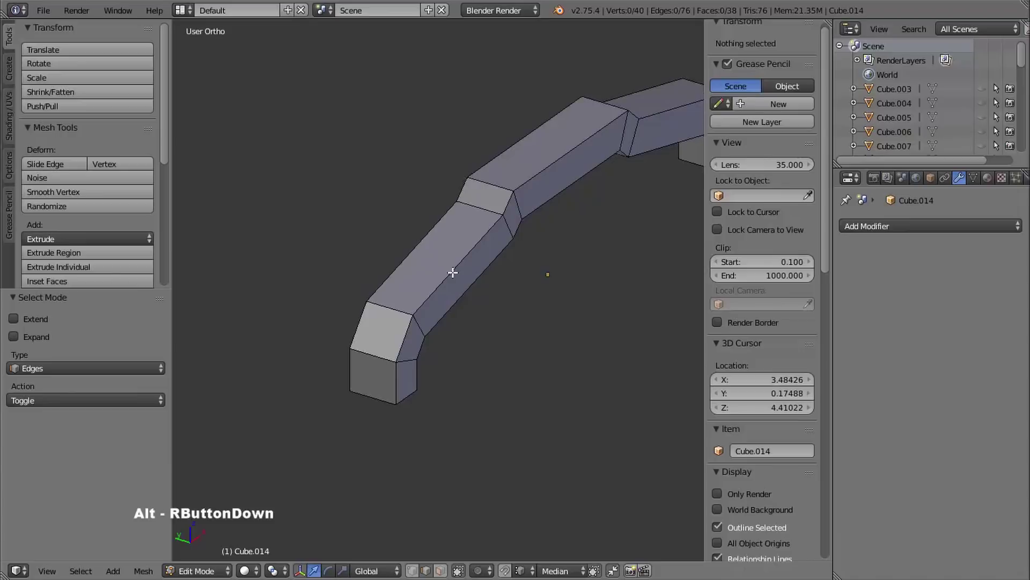
{"action": "right_click", "coordinate": [453, 273], "text": "alt"}
{"action": "right_click", "coordinate": [467, 289], "text": "alt+shift"}
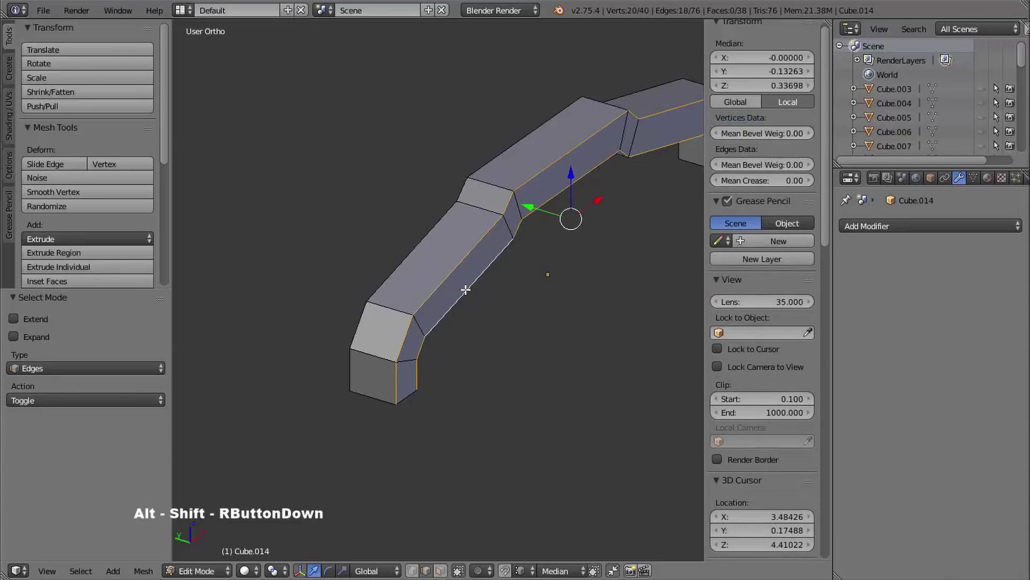
{"action": "middle_click_drag", "start_coordinate": [467, 290], "coordinate": [504, 201]}
{"action": "middle_click_drag", "start_coordinate": [533, 169], "coordinate": [615, 238]}
{"action": "right_click", "coordinate": [593, 265], "text": "alt+shift"}
{"action": "right_click", "coordinate": [582, 279], "text": "alt+shift"}
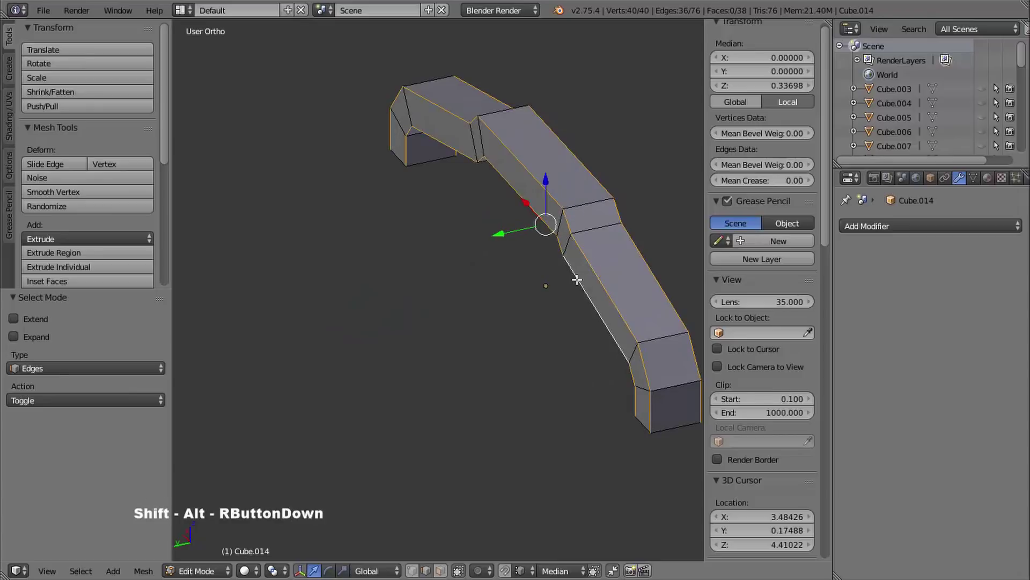
{"action": "middle_click_drag", "start_coordinate": [575, 282], "coordinate": [526, 289], "text": "shift"}
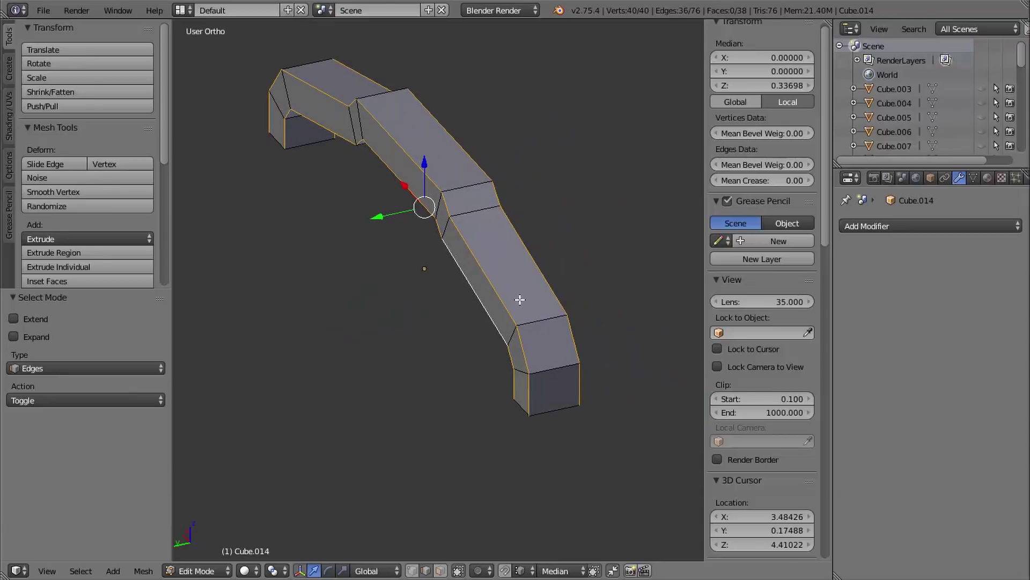
{"action": "key", "text": "ctrl+b"}
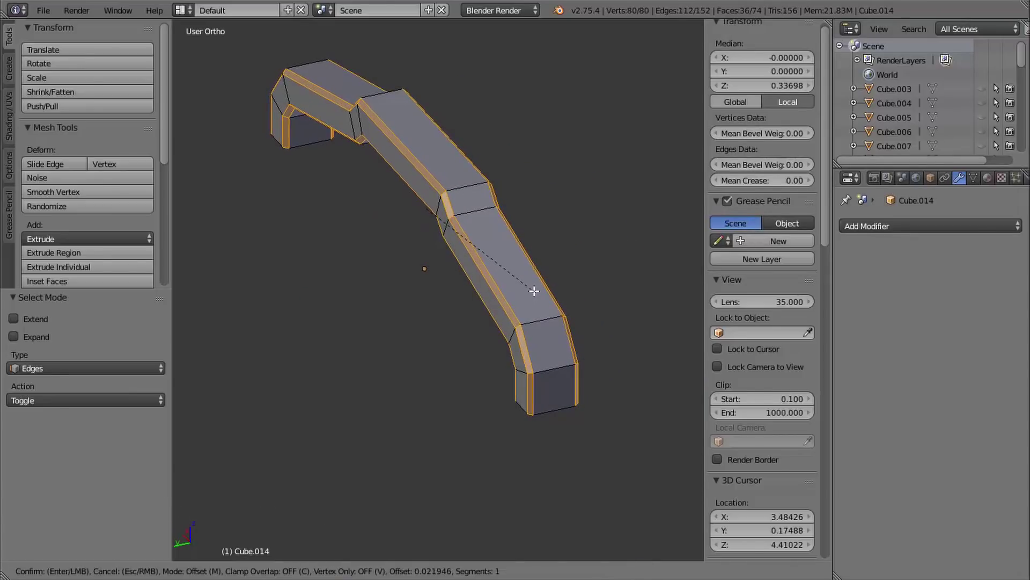
{"action": "key", "text": "shift"}
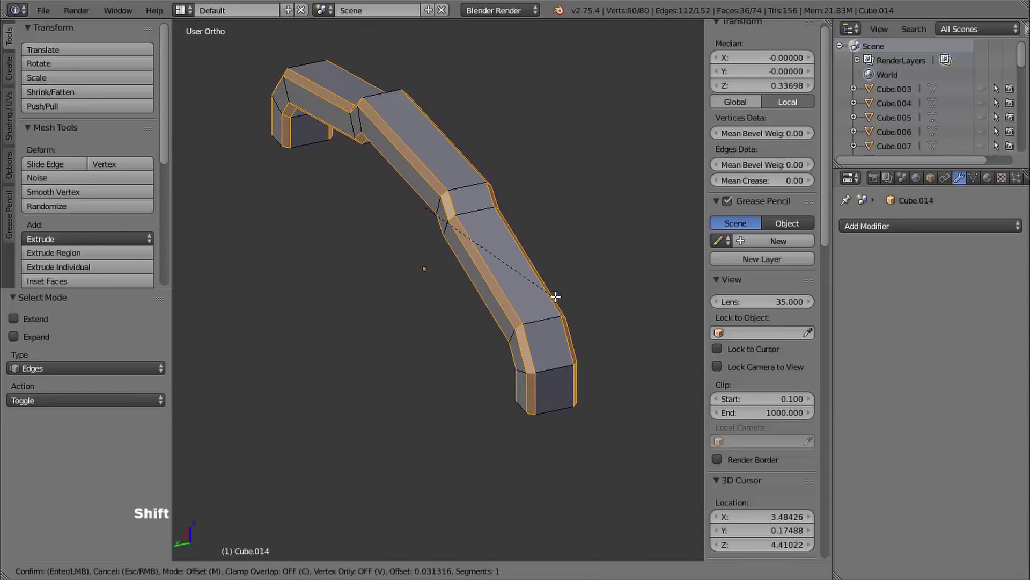
{"action": "left_click", "coordinate": [555, 296], "text": "shift"}
- Delete the two faces on the undersides of the bracket's feet and return to Object Mode
{"action": "middle_click_drag", "start_coordinate": [535, 304], "coordinate": [355, 312]}
{"action": "middle_click_drag", "start_coordinate": [355, 312], "coordinate": [564, 304]}
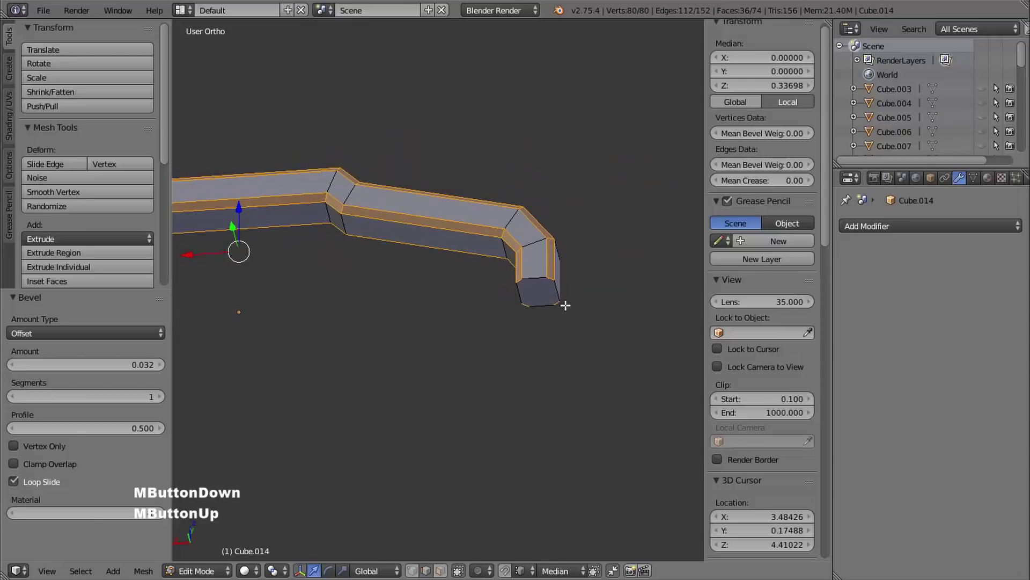
{"action": "key", "text": "ctrl+Tab"}
{"action": "left_click", "coordinate": [532, 304]}
{"action": "middle_click_drag", "start_coordinate": [538, 322], "coordinate": [577, 302], "text": "shift"}
{"action": "right_click", "coordinate": [548, 278]}
{"action": "right_click", "coordinate": [404, 282], "text": "shift"}
{"action": "key", "text": "x"}
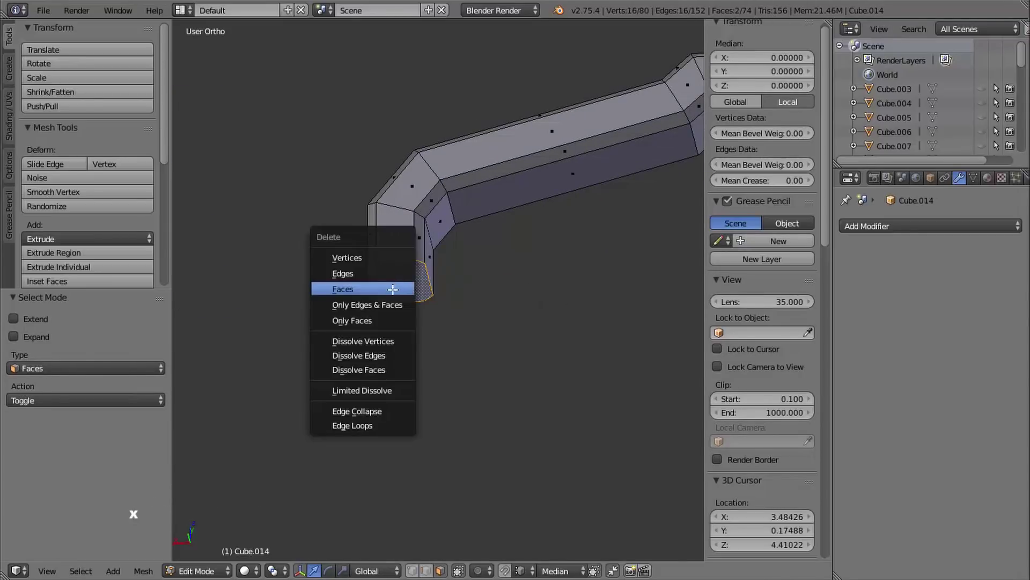
{"action": "left_click", "coordinate": [379, 289]}
{"action": "middle_click_drag", "start_coordinate": [464, 253], "coordinate": [454, 314]}
{"action": "middle_click_drag", "start_coordinate": [453, 314], "coordinate": [429, 290], "text": "ctrl"}
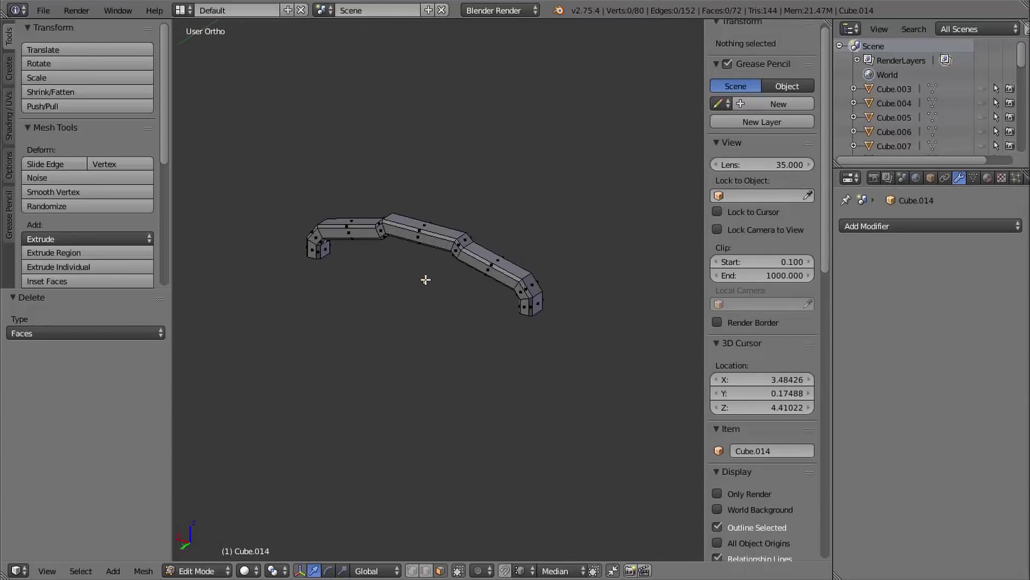
{"action": "key", "text": "Tab"}
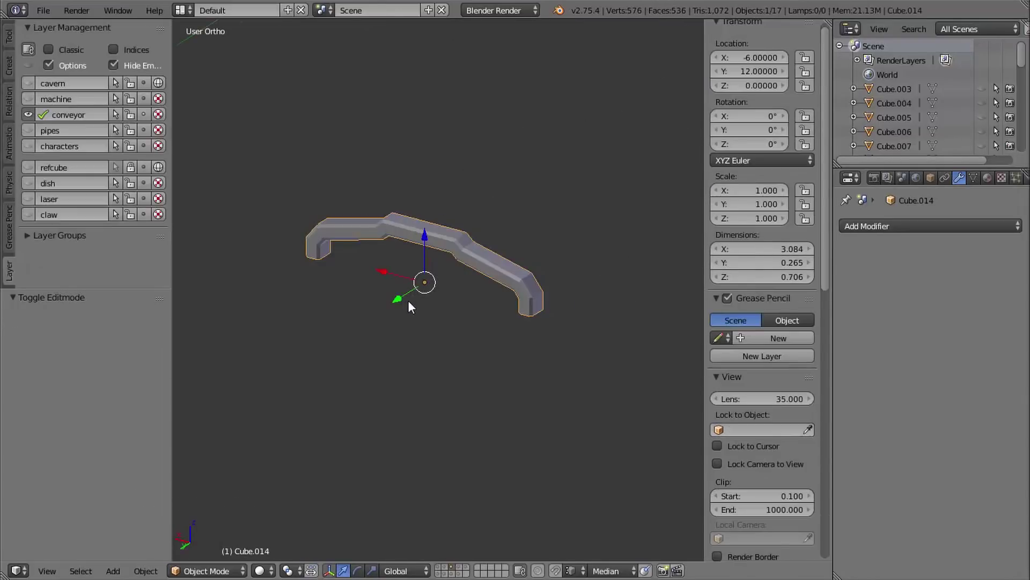
- Unhide the conveyor parts and link the object data of the other eight brackets to the bevelled end bracket
{"action": "key", "text": "alt+h"}
{"action": "middle_click_drag", "start_coordinate": [424, 306], "coordinate": [479, 368], "text": "shift"}
{"action": "right_click", "coordinate": [452, 276]}
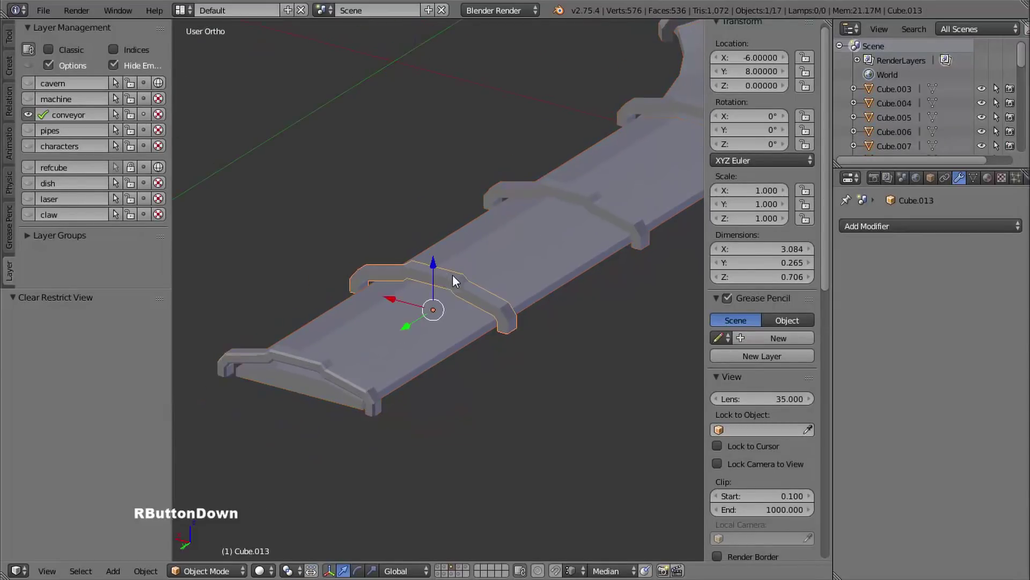
{"action": "right_click", "coordinate": [520, 185], "text": "shift"}
{"action": "right_click", "coordinate": [633, 100], "text": "shift"}
{"action": "middle_click_drag", "start_coordinate": [634, 101], "coordinate": [531, 230], "text": "shift"}
{"action": "right_click", "coordinate": [530, 231], "text": "shift"}
{"action": "right_click", "coordinate": [404, 160], "text": "shift"}
{"action": "middle_click_drag", "start_coordinate": [403, 160], "coordinate": [611, 312], "text": "shift"}
{"action": "right_click", "coordinate": [445, 193], "text": "shift"}
{"action": "right_click", "coordinate": [242, 143], "text": "shift"}
{"action": "middle_click_drag", "start_coordinate": [278, 198], "coordinate": [367, 171], "text": "shift"}
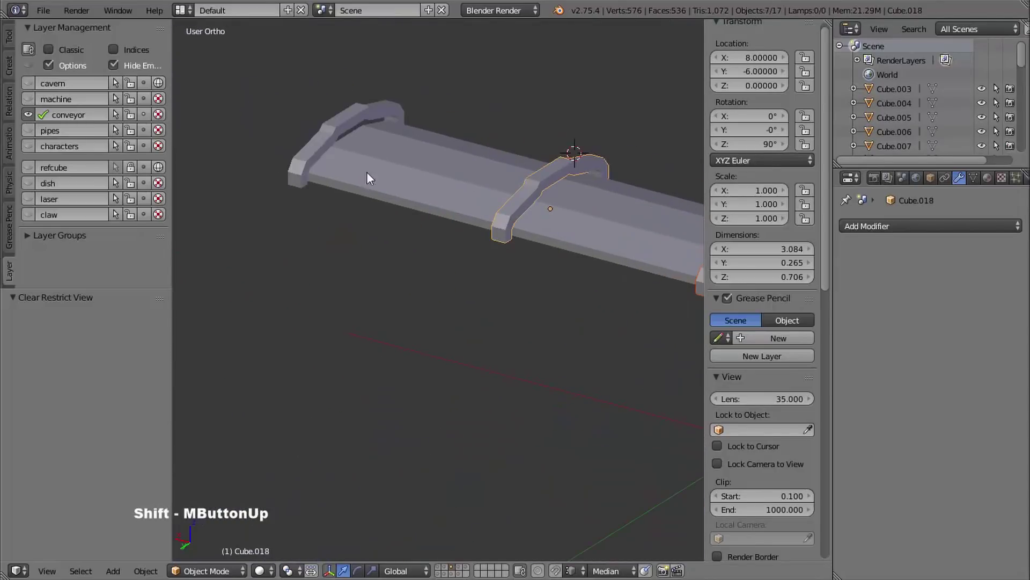
{"action": "right_click", "coordinate": [299, 164], "text": "shift"}
{"action": "middle_click_drag", "start_coordinate": [300, 164], "coordinate": [449, 408], "text": "shift"}
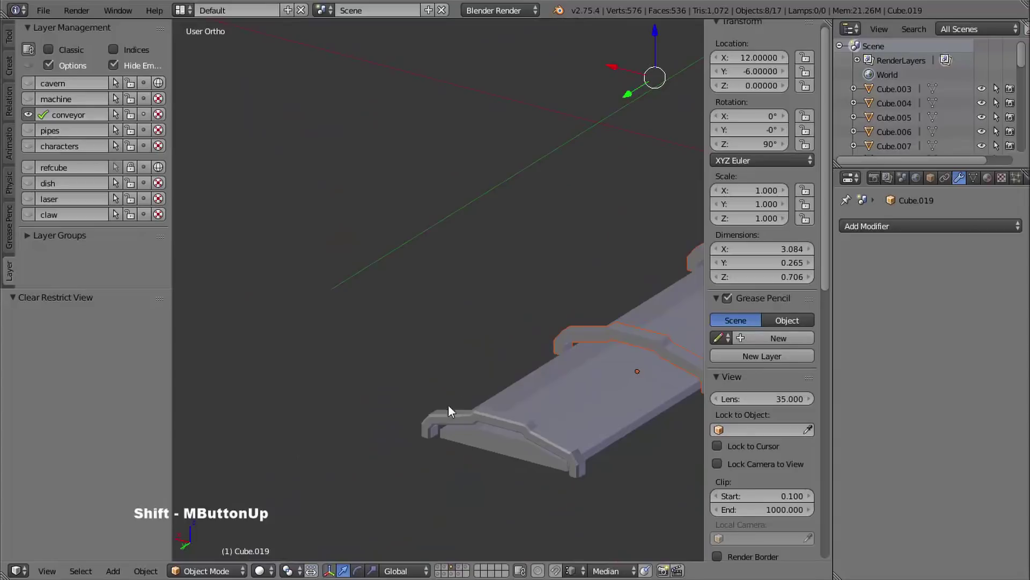
{"action": "right_click", "coordinate": [432, 420], "text": "shift"}
{"action": "middle_click_drag", "start_coordinate": [428, 372], "coordinate": [364, 304], "text": "shift"}
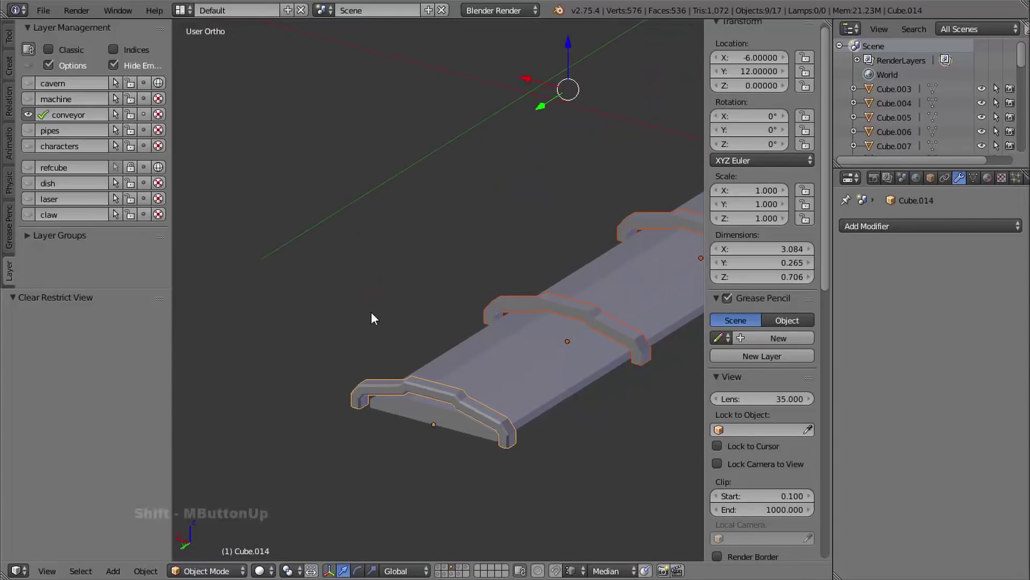
{"action": "key", "text": "ctrl+l"}
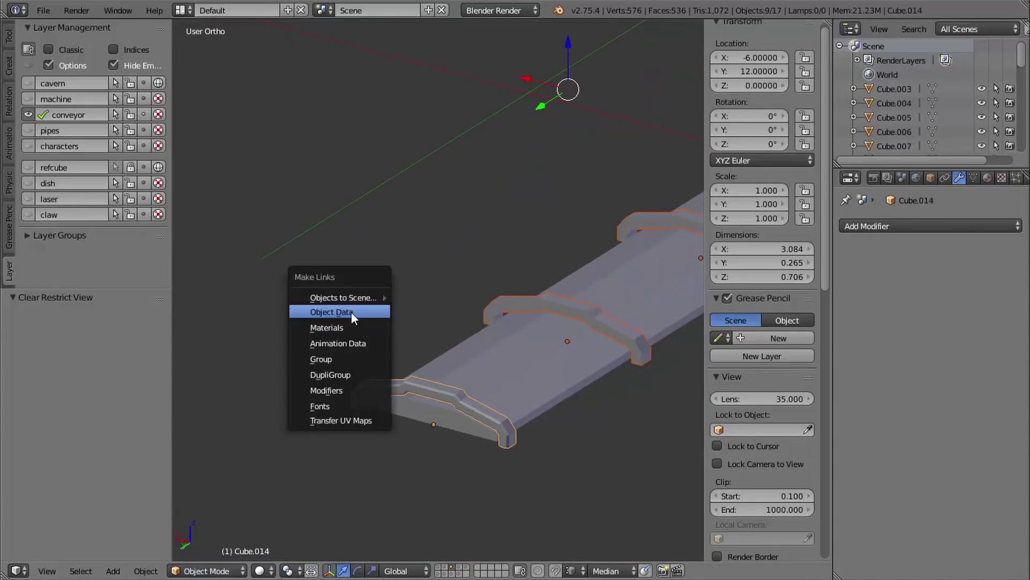
{"action": "left_click", "coordinate": [356, 313]}
- Examine the bevelled brackets along the whole length of the conveyor
{"action": "middle_click_drag", "start_coordinate": [362, 310], "coordinate": [432, 333], "text": "shift"}
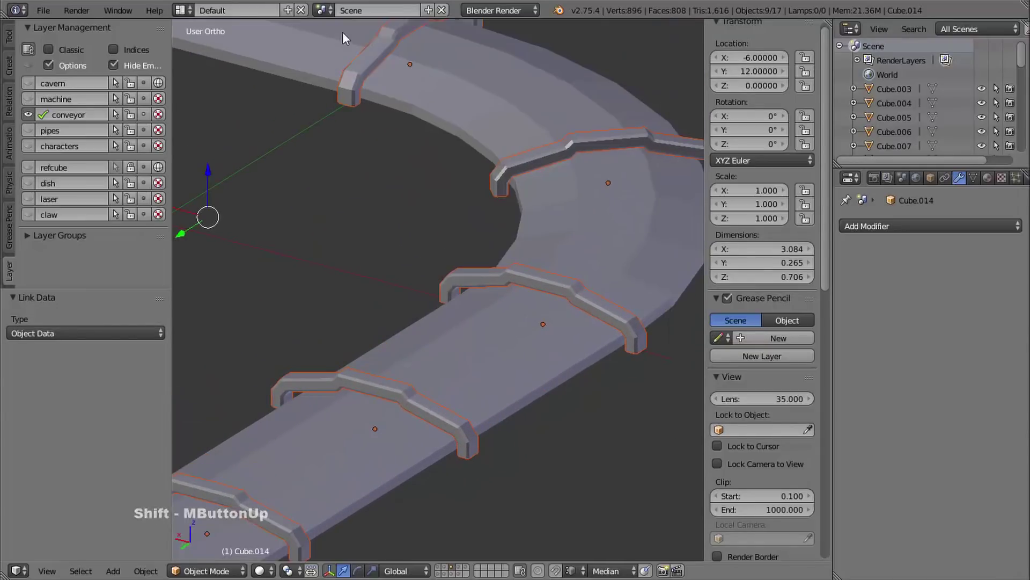
{"action": "middle_click_drag", "start_coordinate": [584, 268], "coordinate": [646, 507], "text": "ctrl"}
{"action": "middle_click_drag", "start_coordinate": [468, 410], "coordinate": [462, 377]}
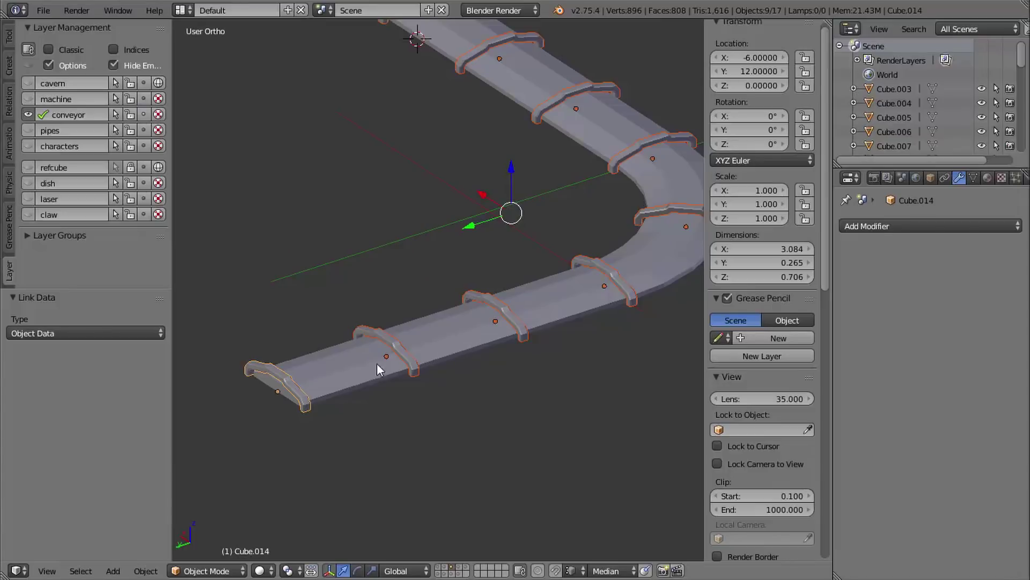
{"action": "middle_click_drag", "start_coordinate": [470, 338], "coordinate": [462, 343], "text": "shift"}
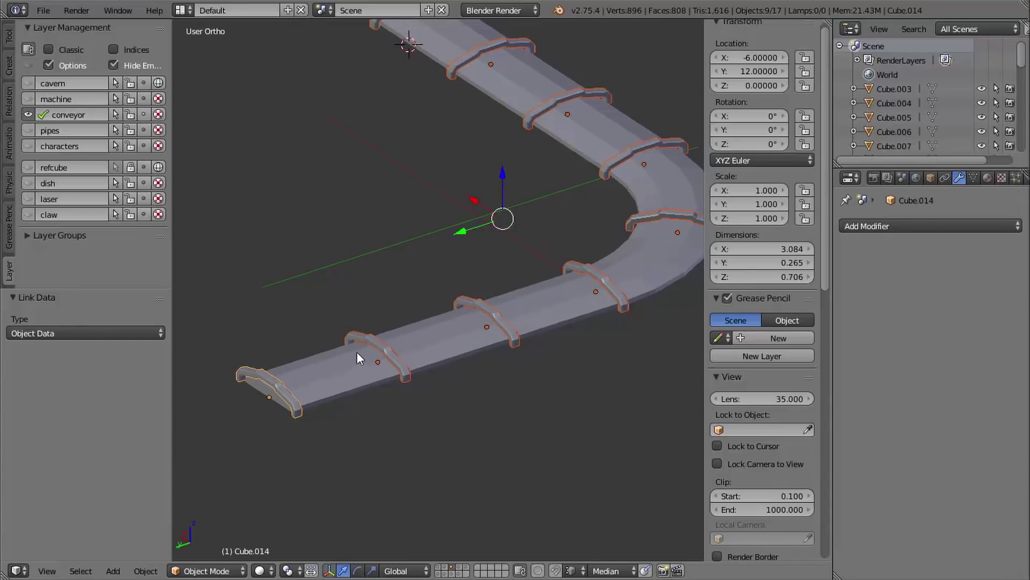
{"action": "middle_click_drag", "start_coordinate": [541, 295], "coordinate": [426, 302], "text": "shift"}
{"action": "middle_click_drag", "start_coordinate": [538, 310], "coordinate": [453, 301]}
{"action": "middle_click_drag", "start_coordinate": [508, 340], "coordinate": [542, 352], "text": "ctrl"}
{"action": "middle_click_drag", "start_coordinate": [526, 260], "coordinate": [498, 380], "text": "ctrl"}
{"action": "middle_click_drag", "start_coordinate": [497, 381], "coordinate": [682, 378], "text": "shift"}
{"action": "middle_click_drag", "start_coordinate": [517, 346], "coordinate": [566, 360], "text": "shift"}
{"action": "middle_click_drag", "start_coordinate": [566, 361], "coordinate": [485, 391]}
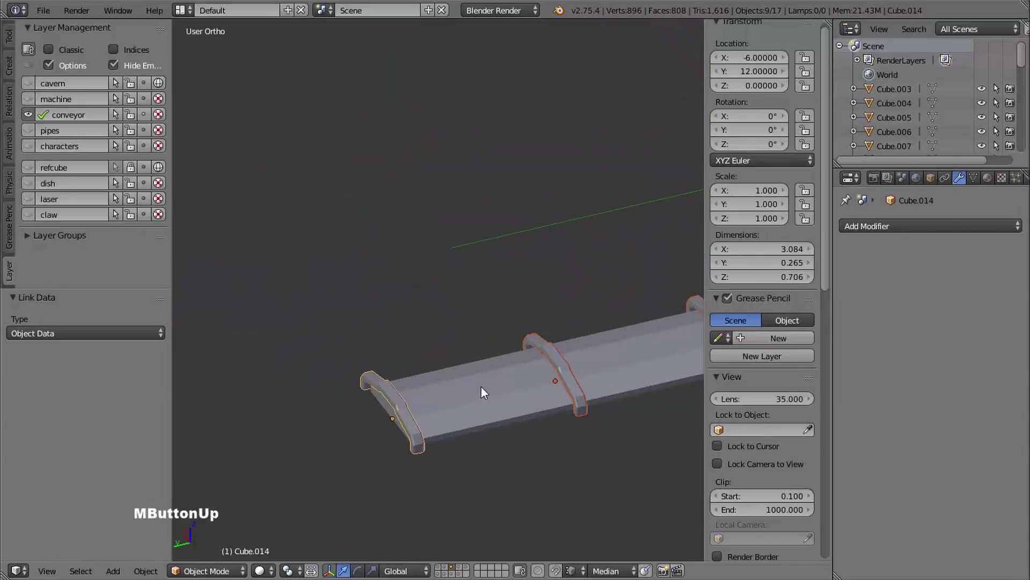
- Isolate the conveyor's straight end segment and frame its underside
{"action": "right_click", "coordinate": [462, 344]}
{"action": "key", "text": "shift+h"}
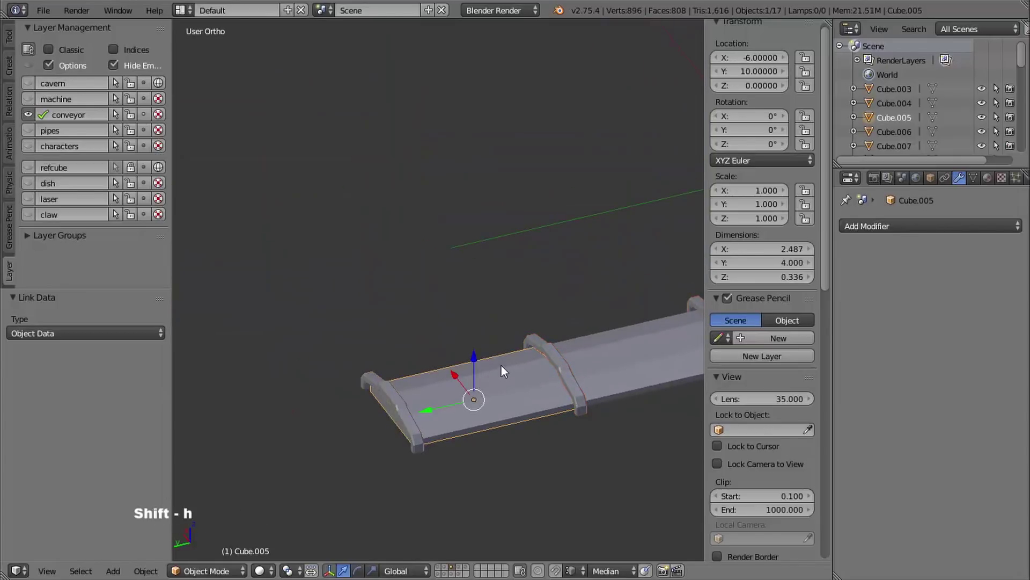
{"action": "key", "text": "KP_Decimal"}
{"action": "middle_click_drag", "start_coordinate": [497, 358], "coordinate": [476, 295]}
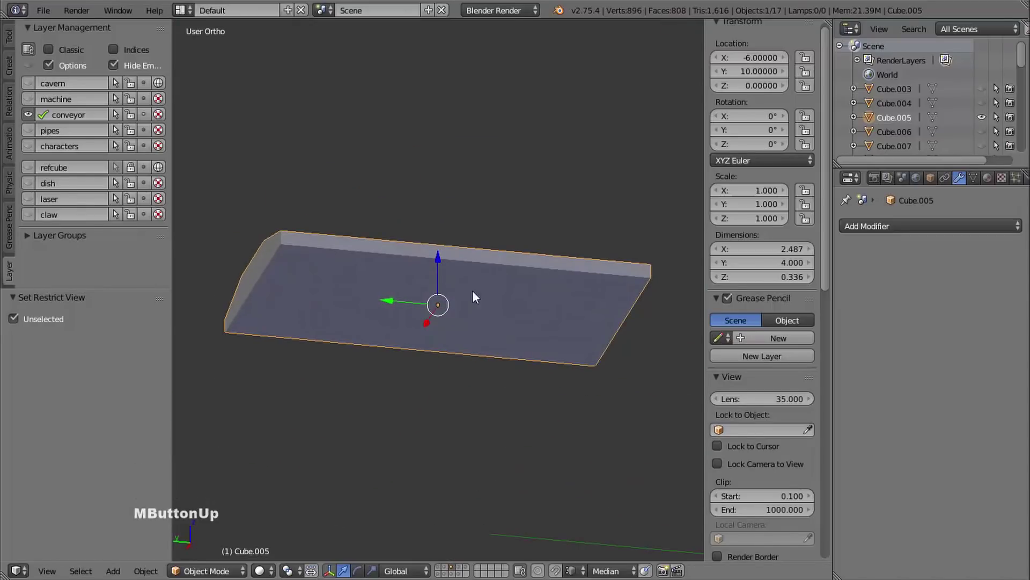
- Delete the three bottom faces of the conveyor's straight end segment
{"action": "key", "text": "Tab"}
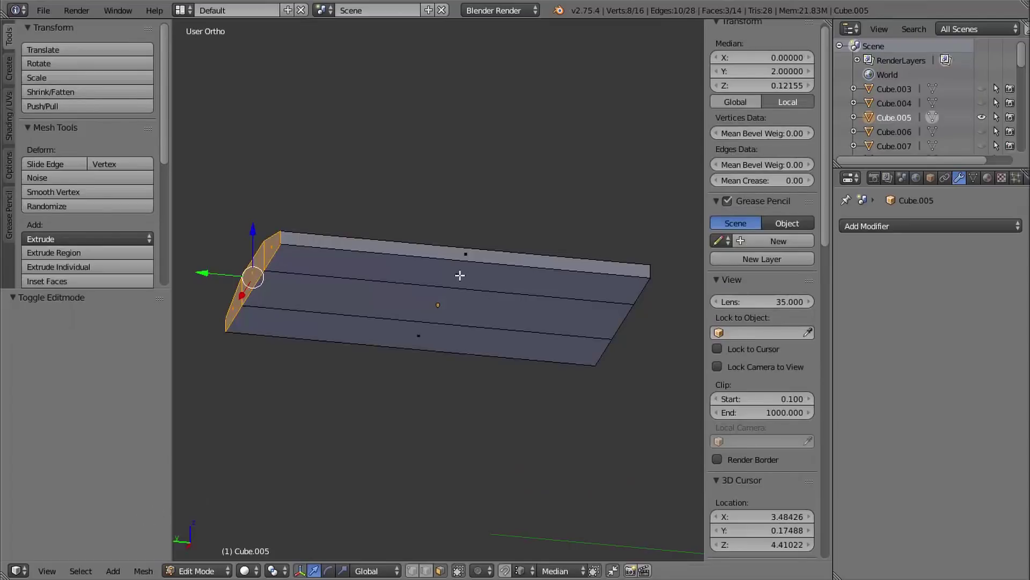
{"action": "right_click", "coordinate": [460, 275]}
{"action": "right_click", "coordinate": [453, 305], "text": "shift"}
{"action": "right_click", "coordinate": [454, 340], "text": "shift"}
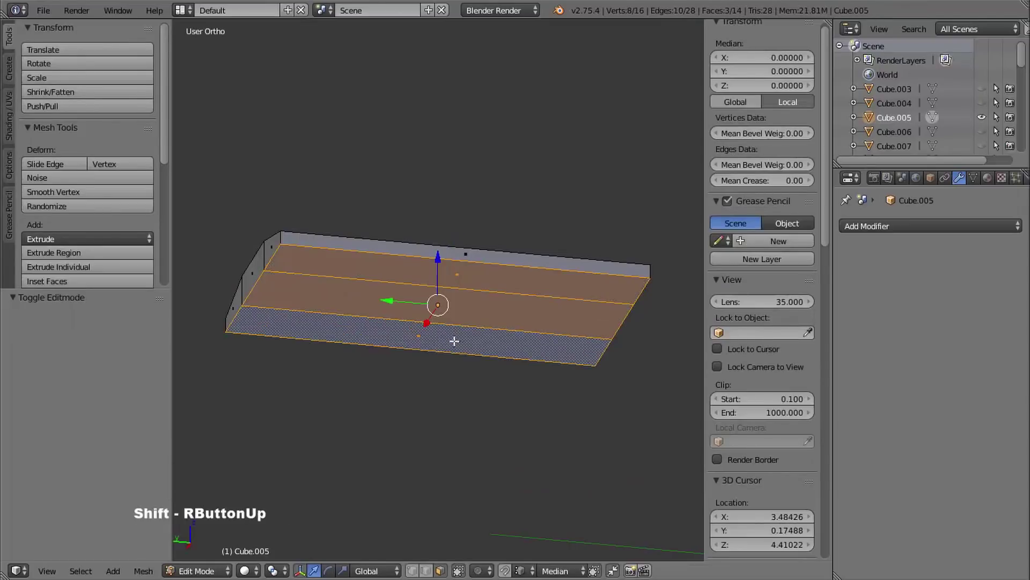
{"action": "middle_click_drag", "start_coordinate": [454, 339], "coordinate": [538, 266]}
{"action": "middle_click_drag", "start_coordinate": [504, 321], "coordinate": [464, 305]}
{"action": "key", "text": "x"}
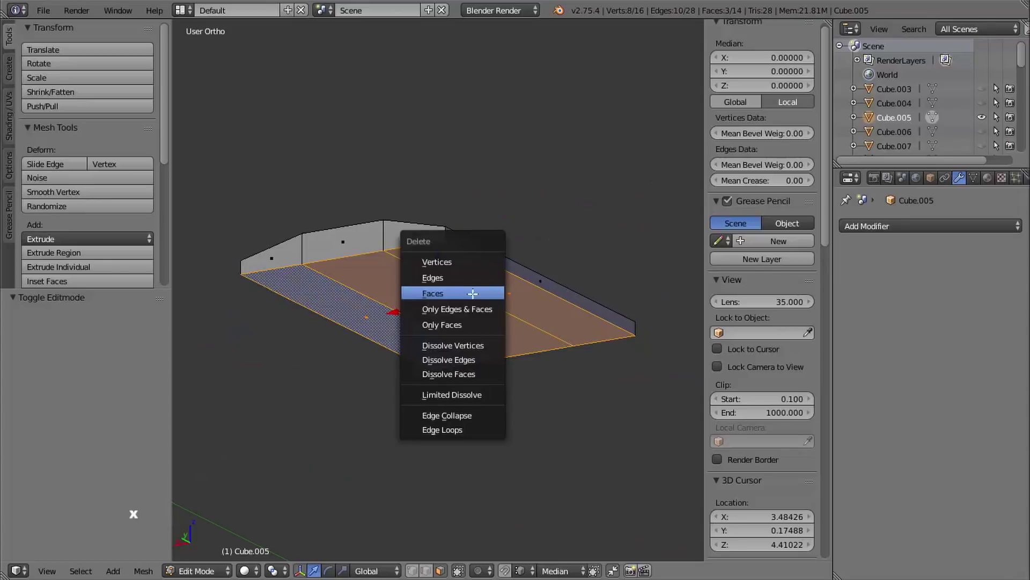
{"action": "left_click", "coordinate": [464, 295]}
{"action": "middle_click_drag", "start_coordinate": [464, 294], "coordinate": [463, 326]}
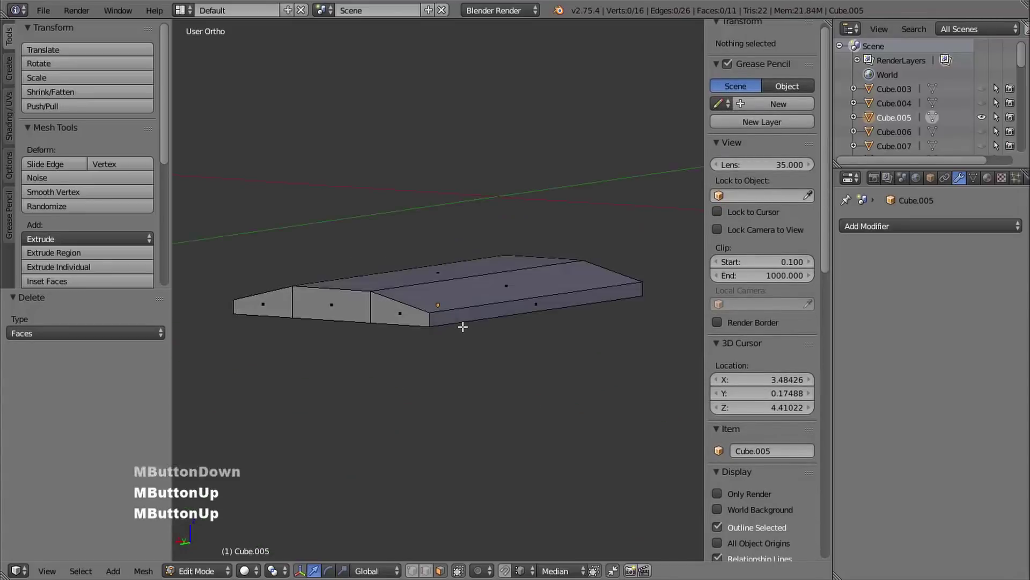
- Delete the six end-cap faces, three at each end of the isolated straight conveyor segment
{"action": "right_click", "coordinate": [334, 302]}
{"action": "right_click", "coordinate": [387, 314], "text": "shift"}
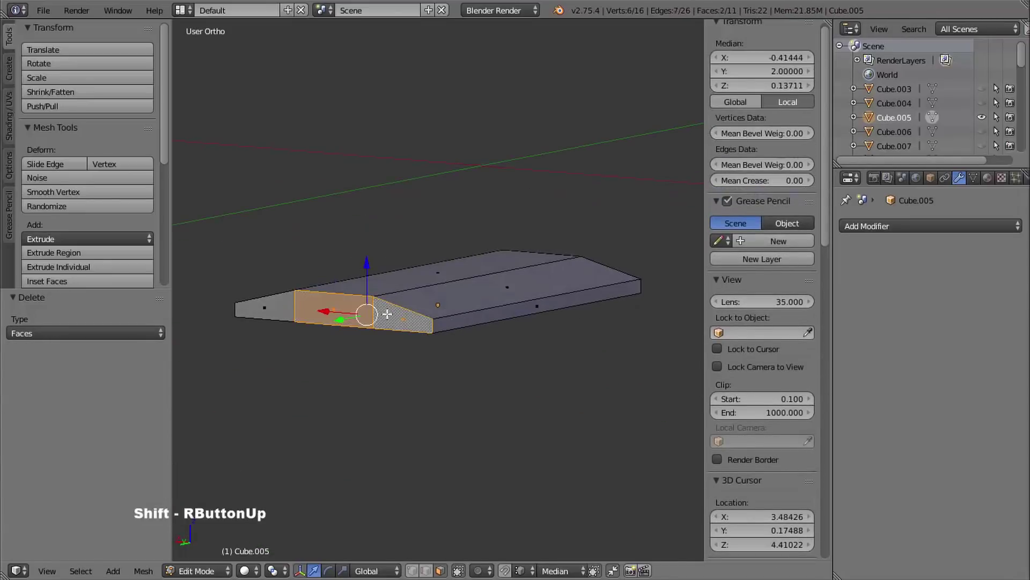
{"action": "right_click", "coordinate": [273, 307], "text": "shift"}
{"action": "middle_click_drag", "start_coordinate": [479, 335], "coordinate": [438, 343]}
{"action": "right_click", "coordinate": [583, 362], "text": "shift"}
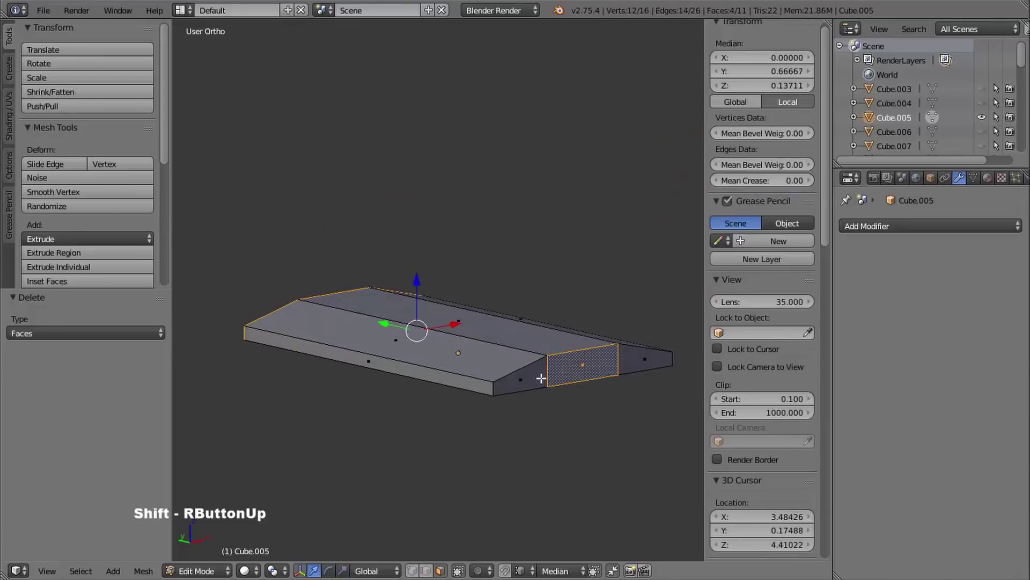
{"action": "right_click", "coordinate": [528, 379], "text": "shift"}
{"action": "right_click", "coordinate": [631, 360], "text": "shift"}
{"action": "key", "text": "x"}
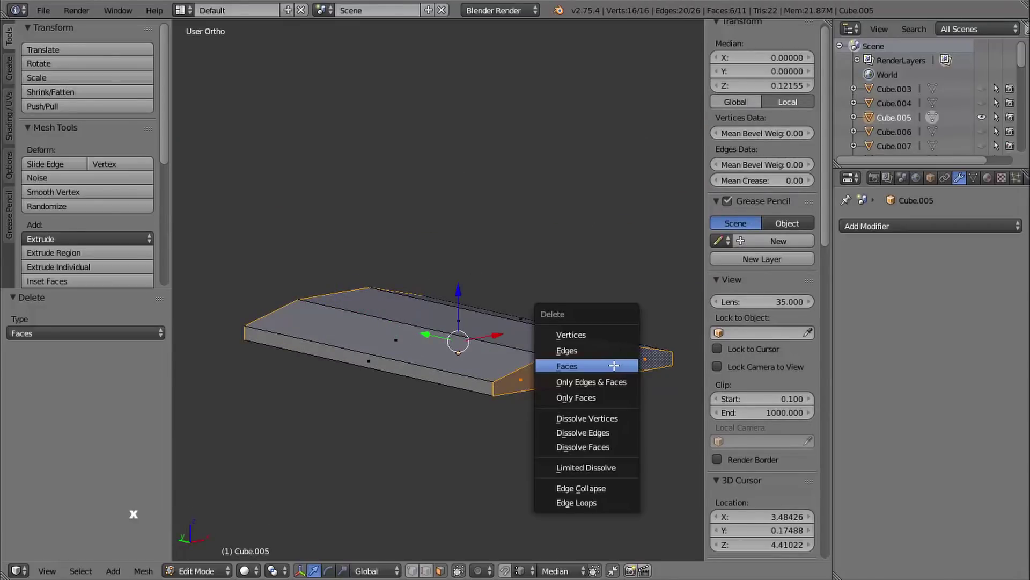
{"action": "left_click", "coordinate": [601, 366]}
{"action": "middle_click_drag", "start_coordinate": [594, 362], "coordinate": [462, 346]}
{"action": "middle_click_drag", "start_coordinate": [462, 347], "coordinate": [500, 340], "text": "shift"}
- Unhide the conveyor parts and link the object data of the other five straight segments to the edited end segment
{"action": "key", "text": "Tab"}
{"action": "key", "text": "alt+h"}
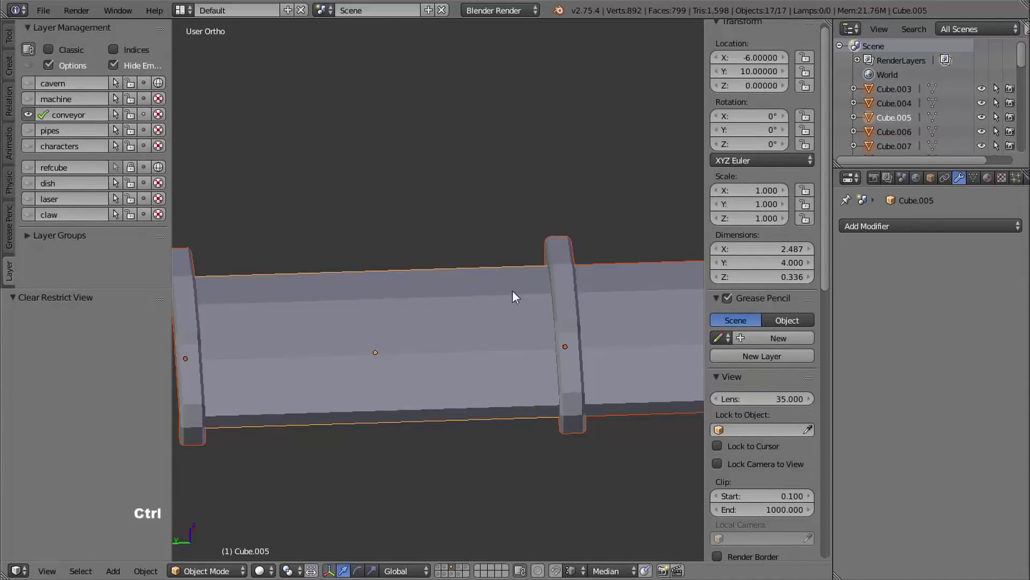
{"action": "middle_click_drag", "start_coordinate": [513, 290], "coordinate": [445, 325], "text": "ctrl"}
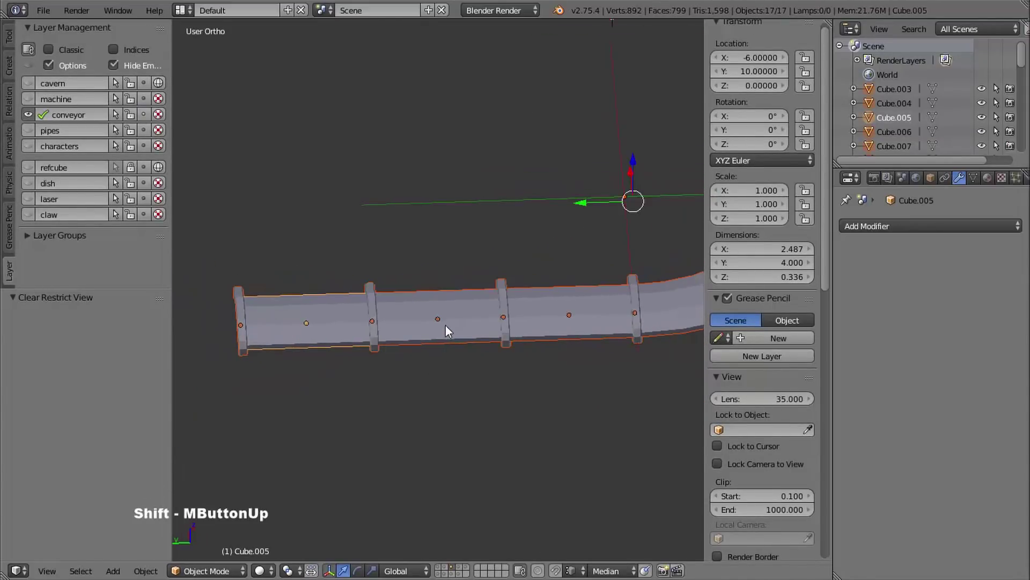
{"action": "right_click", "coordinate": [446, 325]}
{"action": "right_click", "coordinate": [563, 321], "text": "shift"}
{"action": "middle_click_drag", "start_coordinate": [563, 321], "coordinate": [233, 422], "text": "shift"}
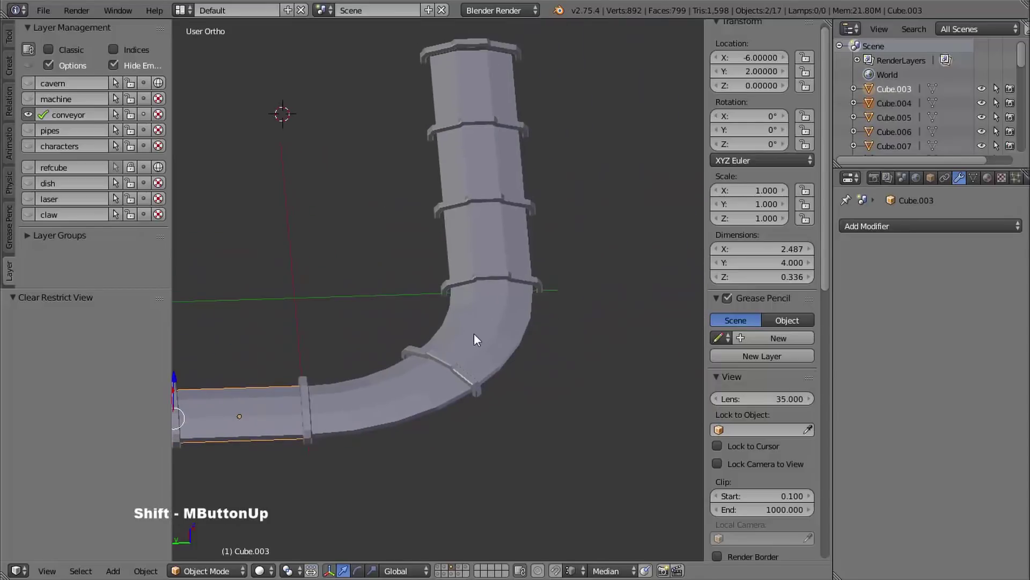
{"action": "middle_click_drag", "start_coordinate": [512, 389], "coordinate": [481, 453], "text": "shift"}
{"action": "right_click", "coordinate": [467, 301], "text": "shift"}
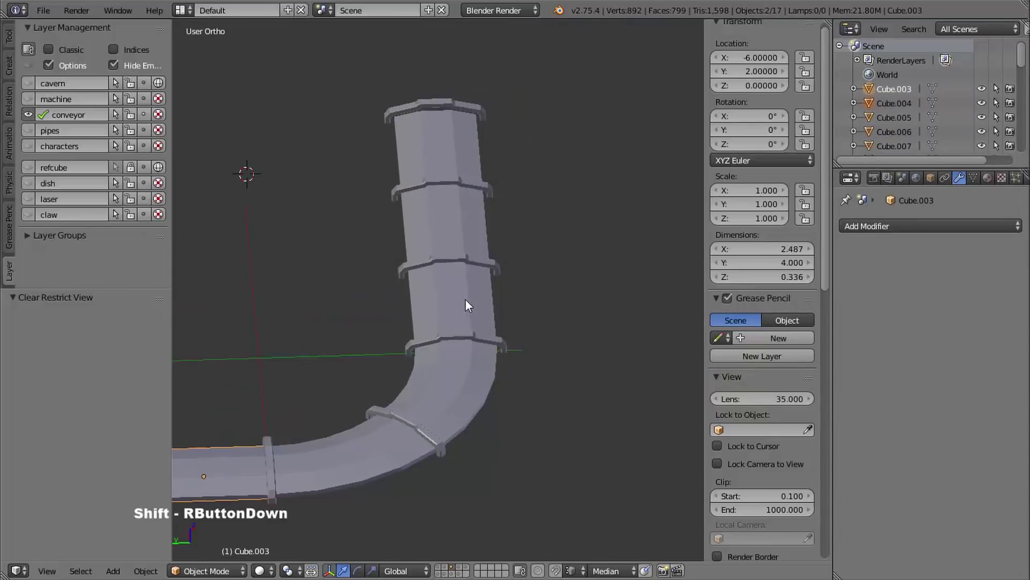
{"action": "right_click", "coordinate": [463, 219], "text": "shift"}
{"action": "right_click", "coordinate": [448, 158], "text": "shift"}
{"action": "middle_click_drag", "start_coordinate": [414, 362], "coordinate": [650, 287], "text": "shift"}
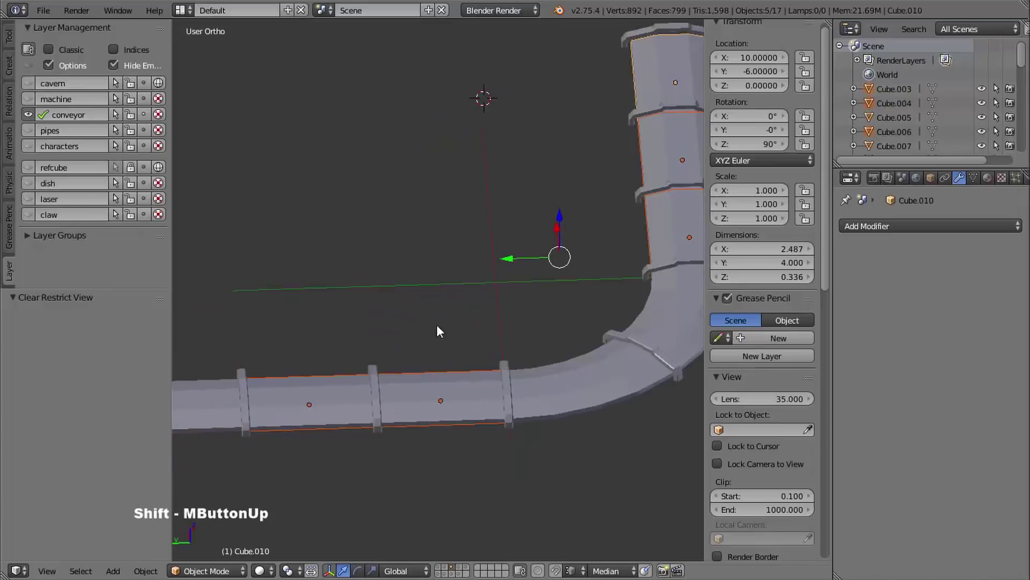
{"action": "middle_click_drag", "start_coordinate": [437, 329], "coordinate": [574, 285], "text": "shift"}
{"action": "right_click", "coordinate": [408, 312], "text": "shift"}
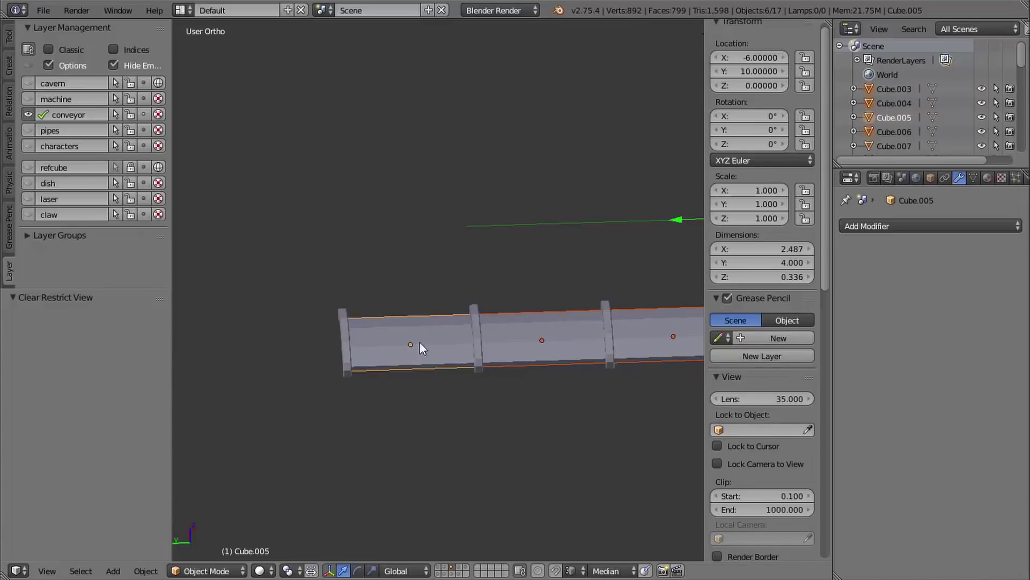
{"action": "mouse_move", "coordinate": [420, 343]}
{"action": "middle_mouse_down", "text": "shift"}
{"action": "mouse_move", "coordinate": [402, 339]}
{"action": "mouse_move", "coordinate": [405, 350]}
{"action": "middle_mouse_up", "text": "shift"}
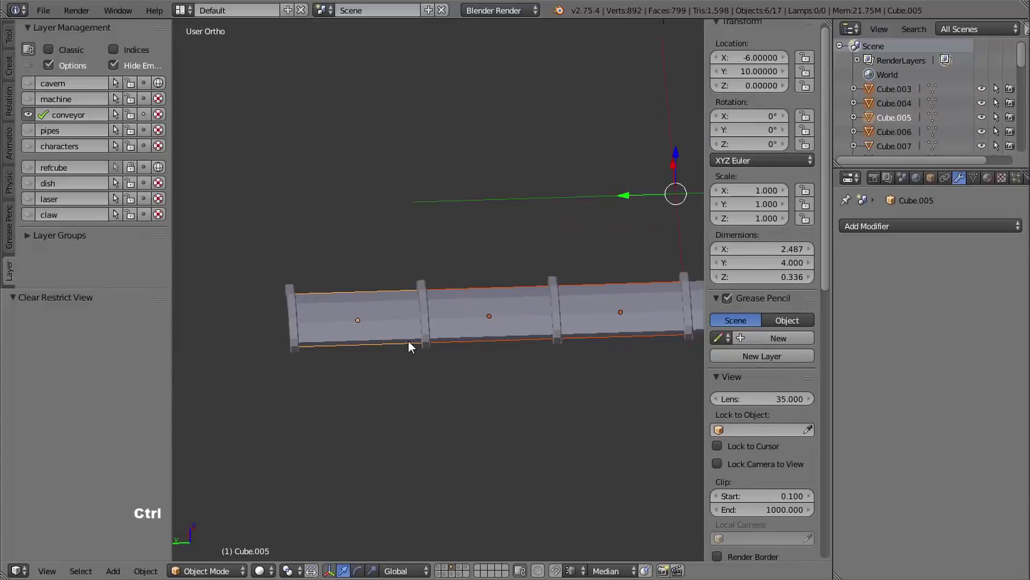
{"action": "key", "text": "ctrl+l"}
{"action": "left_click", "coordinate": [403, 340]}
- Check the linked straight segments from above and below, and isolate the curved segment beside the edited straight run for mesh editing
{"action": "middle_click_drag", "start_coordinate": [384, 375], "coordinate": [467, 327]}
{"action": "mouse_move", "coordinate": [467, 326]}
{"action": "middle_mouse_down", "text": "shift"}
{"action": "mouse_move", "coordinate": [448, 324]}
{"action": "mouse_move", "coordinate": [456, 313]}
{"action": "middle_mouse_up", "text": "shift"}
{"action": "middle_click_drag", "start_coordinate": [455, 314], "coordinate": [425, 131]}
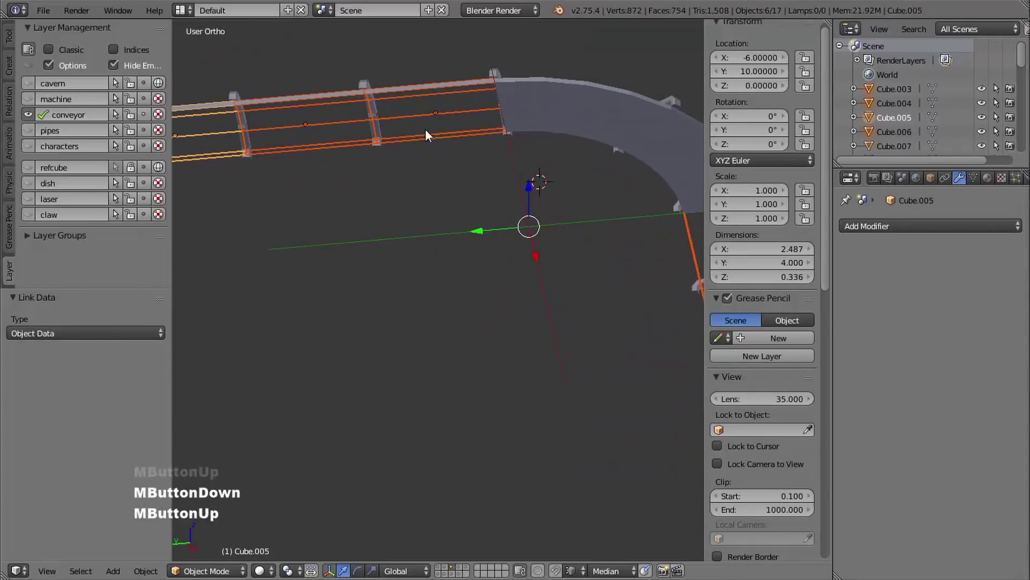
{"action": "middle_click_drag", "start_coordinate": [418, 186], "coordinate": [486, 330]}
{"action": "middle_click_drag", "start_coordinate": [486, 330], "coordinate": [460, 298]}
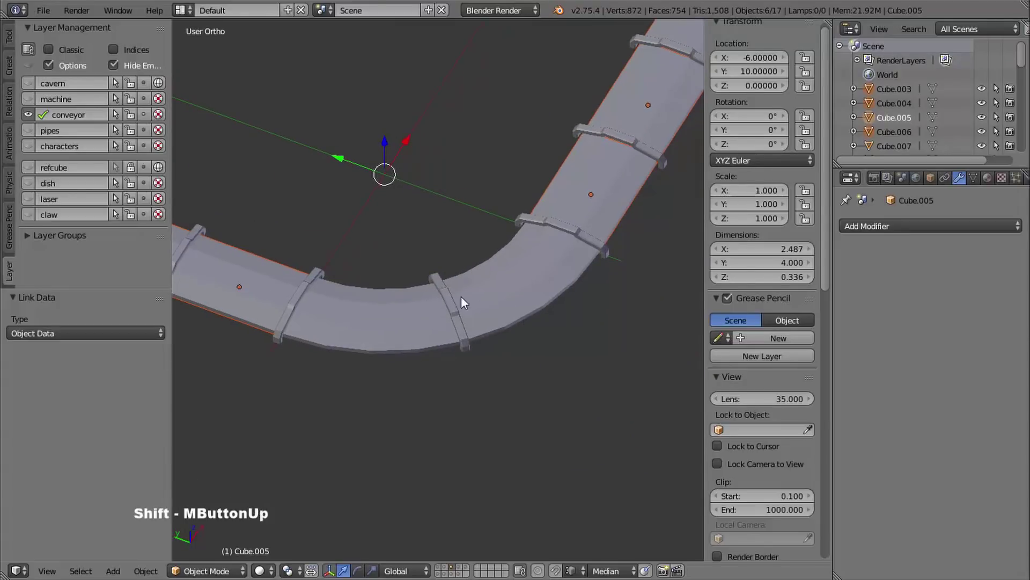
{"action": "right_click", "coordinate": [411, 310]}
{"action": "middle_click_drag", "start_coordinate": [432, 371], "coordinate": [503, 329], "text": "shift"}
{"action": "key", "text": "shift+h"}
{"action": "middle_click_drag", "start_coordinate": [502, 329], "coordinate": [477, 294], "text": "ctrl"}
{"action": "key", "text": "Tab"}
{"action": "middle_click_drag", "start_coordinate": [478, 294], "coordinate": [370, 232]}
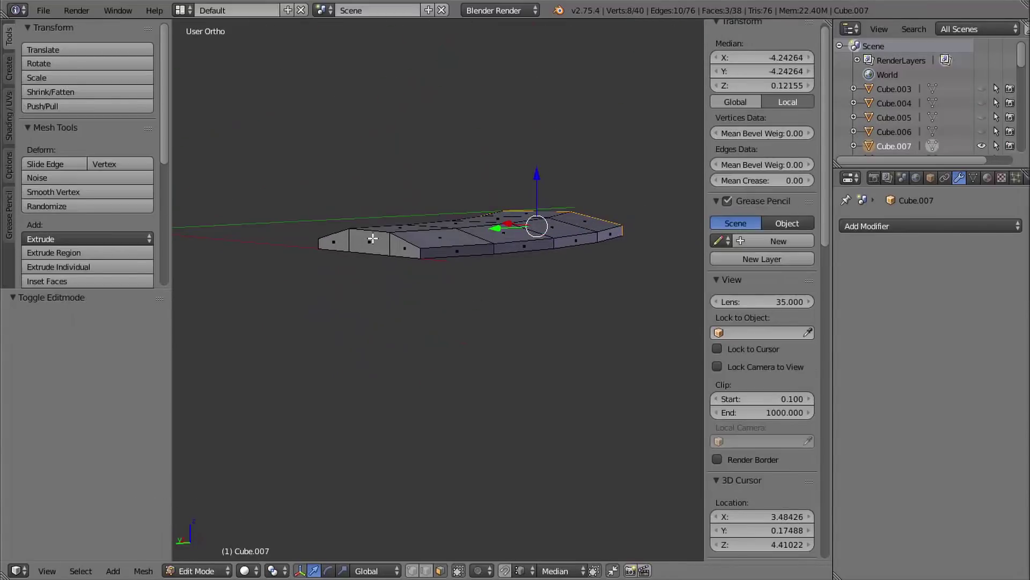
- Delete the three end-cap faces at each end of the curved conveyor segment
{"action": "right_click", "coordinate": [370, 238]}
{"action": "right_click", "coordinate": [343, 231], "text": "shift"}
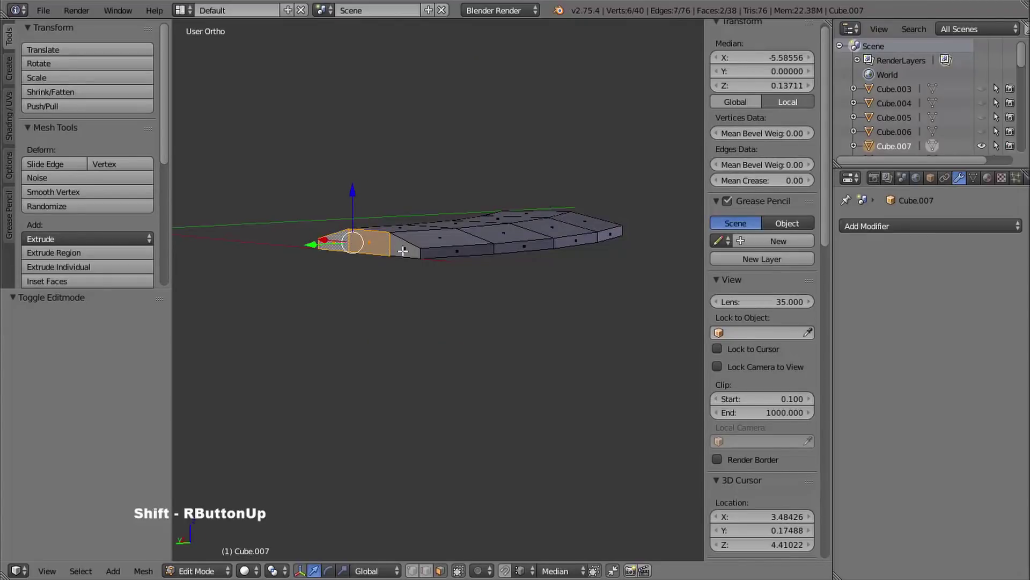
{"action": "right_click", "coordinate": [400, 248], "text": "shift"}
{"action": "middle_click_drag", "start_coordinate": [487, 251], "coordinate": [481, 300]}
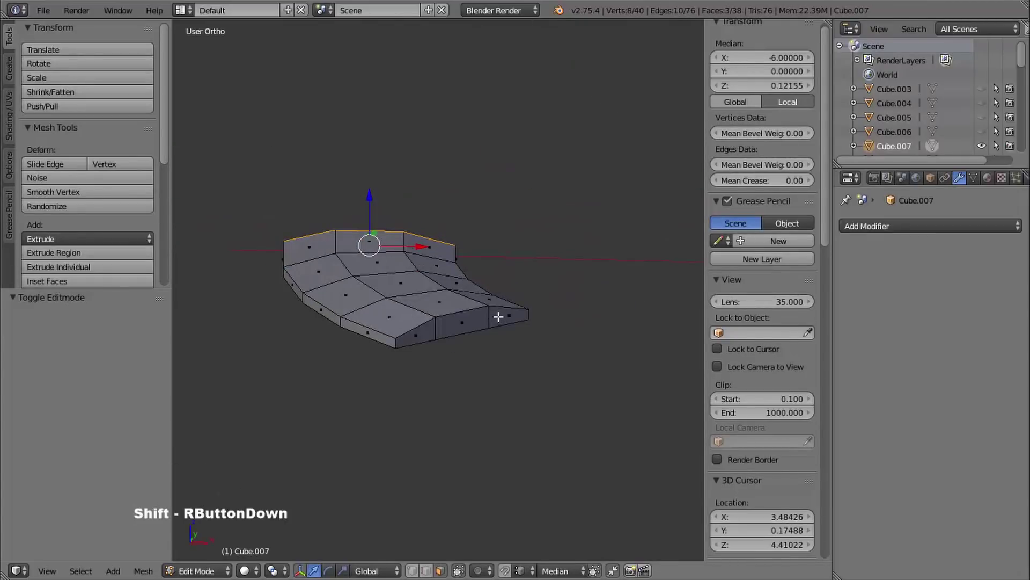
{"action": "right_click", "coordinate": [502, 316], "text": "shift"}
{"action": "right_click", "coordinate": [459, 324], "text": "shift"}
{"action": "right_click", "coordinate": [430, 329], "text": "shift"}
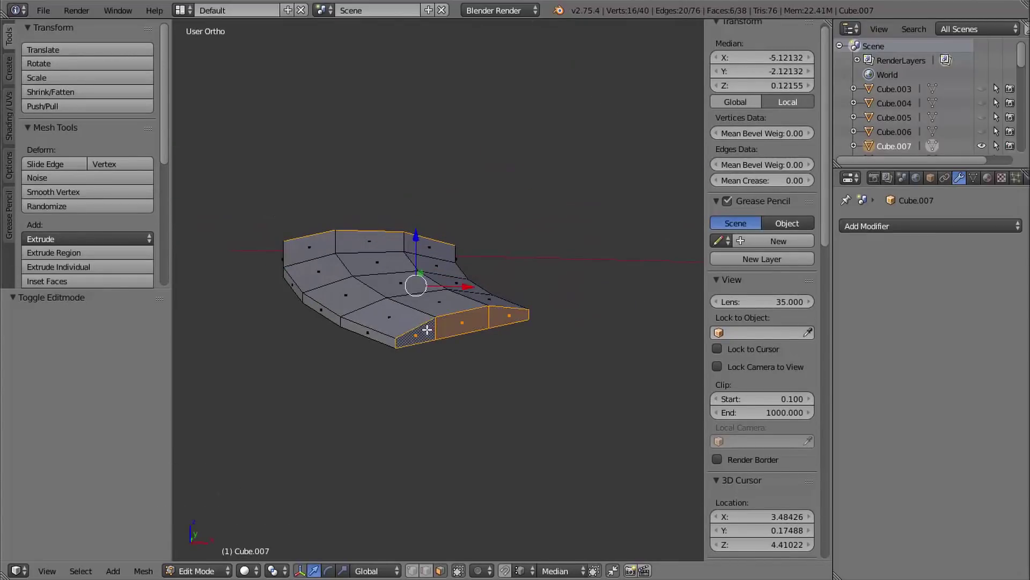
{"action": "key", "text": "x"}
{"action": "left_click", "coordinate": [408, 329]}
- Select all the bottom faces of the curved segment in wireframe front view, delete them, and return to solid shading
{"action": "middle_click_drag", "start_coordinate": [408, 329], "coordinate": [462, 266]}
{"action": "middle_click_drag", "start_coordinate": [462, 266], "coordinate": [385, 270], "text": "shift"}
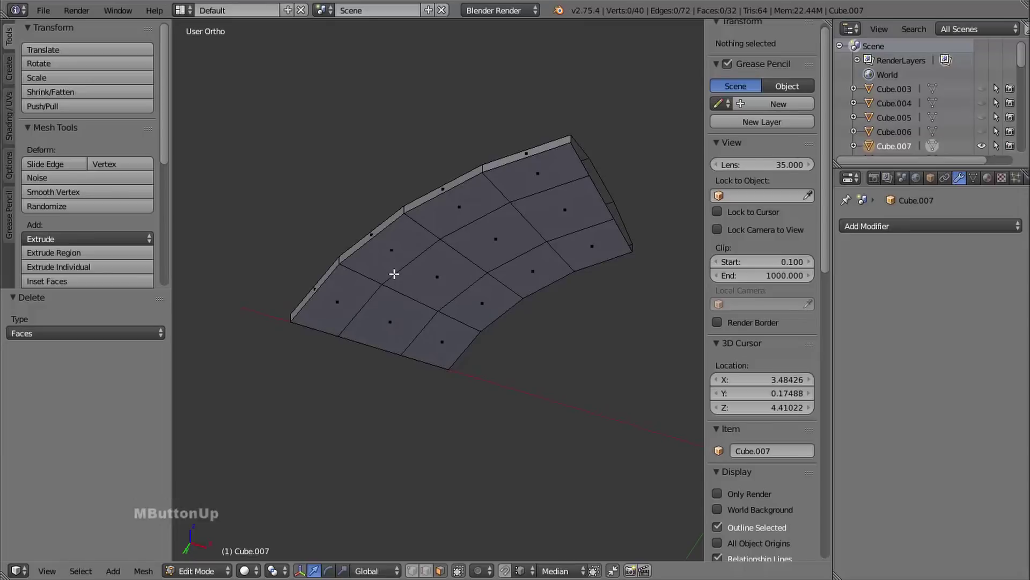
{"action": "key", "text": "1"}
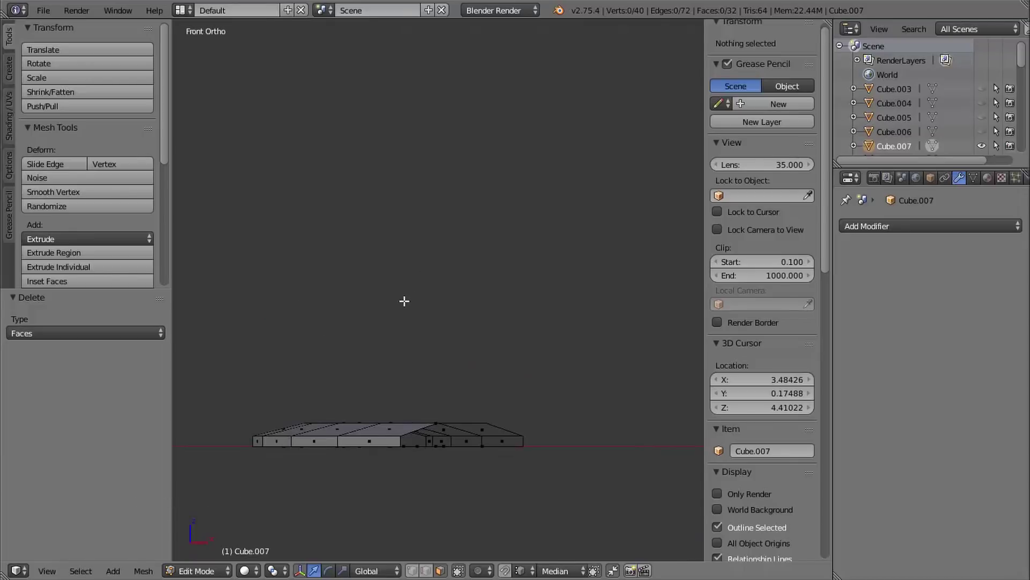
{"action": "middle_click_drag", "start_coordinate": [418, 334], "coordinate": [435, 313], "text": "shift"}
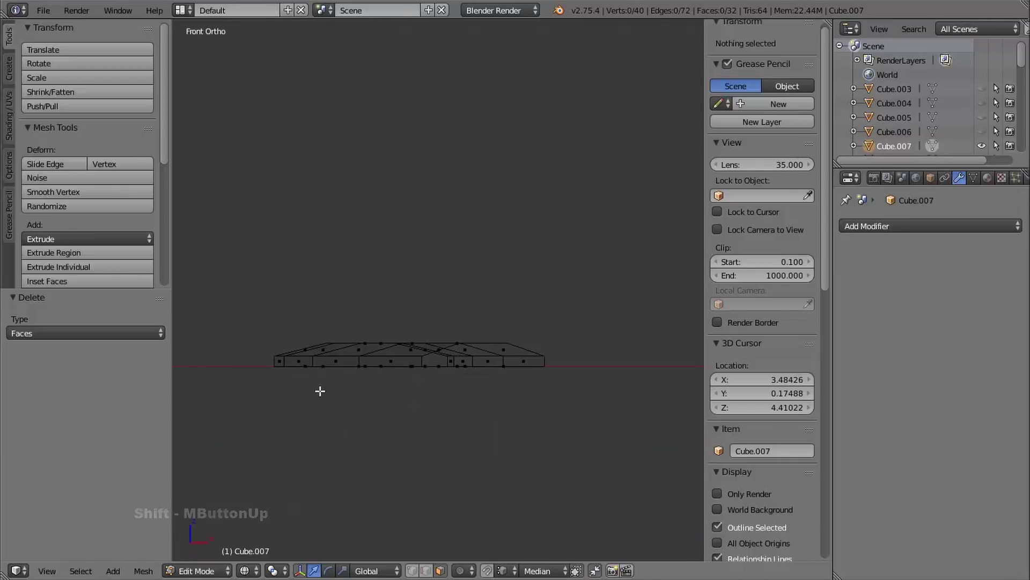
{"action": "key", "text": "b"}
{"action": "left_click_drag", "start_coordinate": [228, 445], "coordinate": [612, 368]}
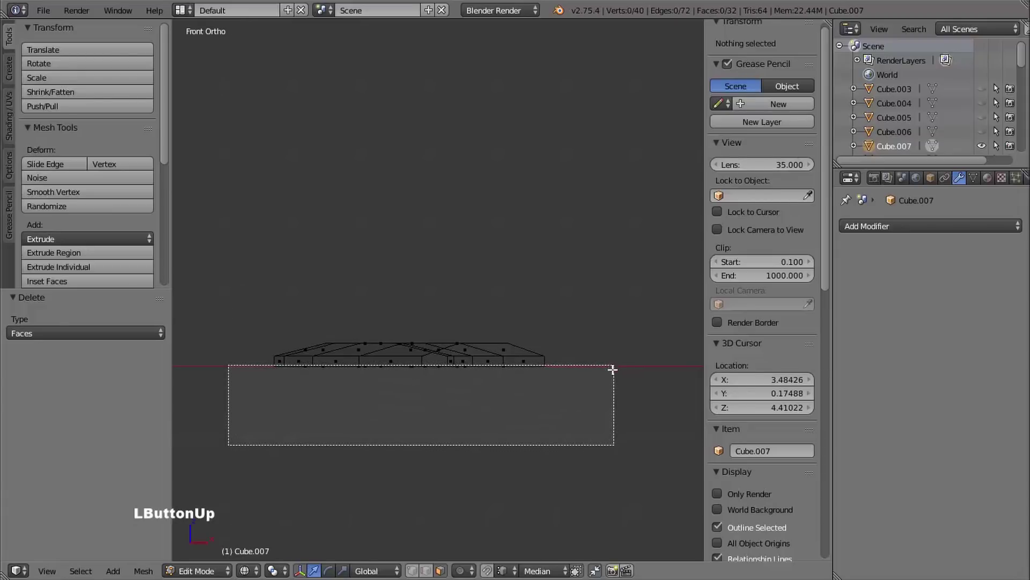
{"action": "key", "text": "x"}
{"action": "left_click", "coordinate": [539, 372]}
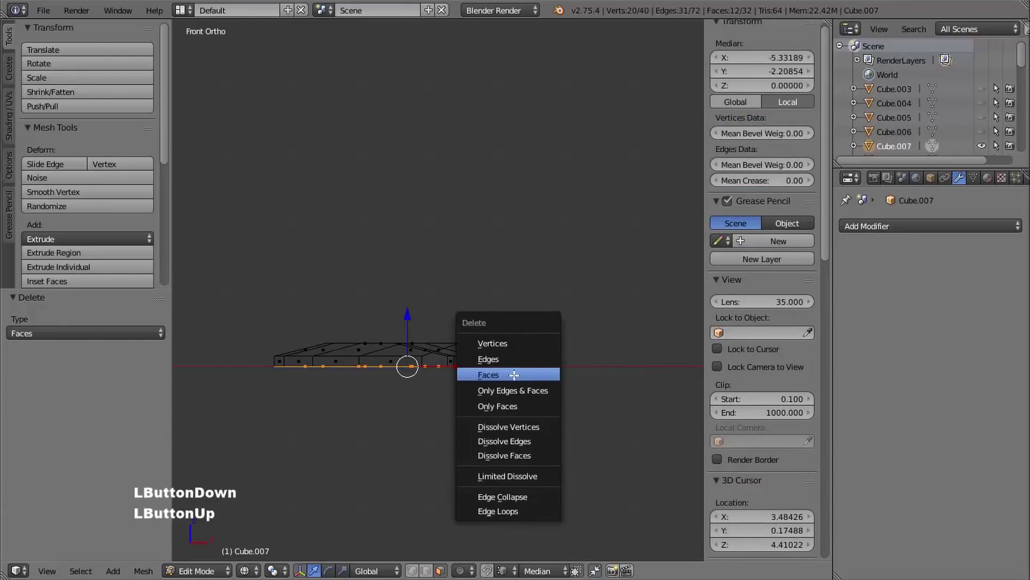
{"action": "mouse_move", "coordinate": [501, 386]}
{"action": "middle_mouse_down"}
{"action": "mouse_move", "coordinate": [520, 372]}
{"action": "mouse_move", "coordinate": [492, 378]}
{"action": "mouse_move", "coordinate": [520, 409]}
{"action": "mouse_move", "coordinate": [555, 415]}
{"action": "mouse_move", "coordinate": [465, 409]}
{"action": "mouse_move", "coordinate": [453, 322]}
{"action": "middle_mouse_up"}
{"action": "key", "text": "z"}
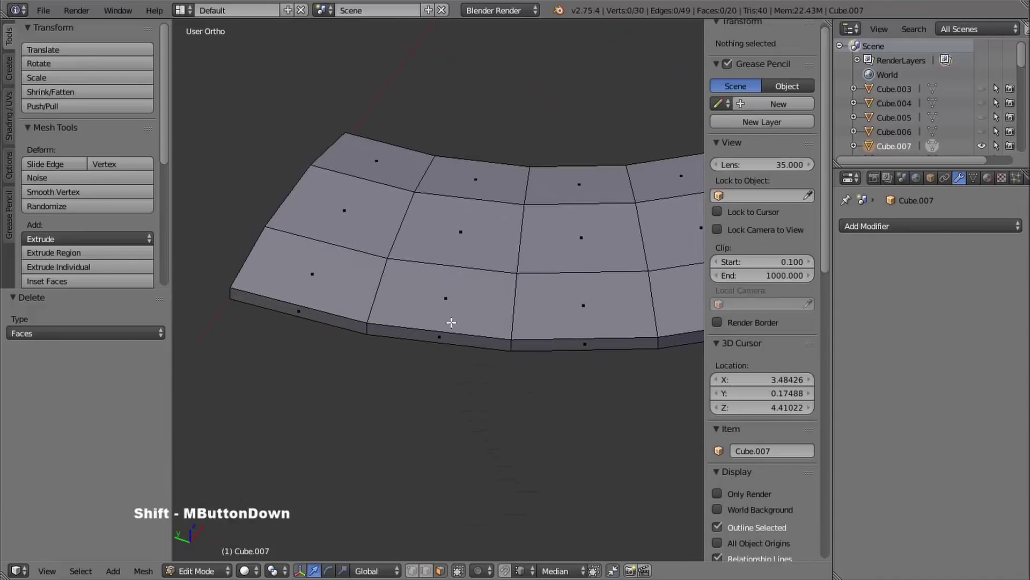
- Mark the curved segment's four lengthwise edge loops as sharp: both upper side rims and the two ridges between them
{"action": "middle_click_drag", "start_coordinate": [362, 318], "coordinate": [347, 371], "text": "shift"}
{"action": "middle_click_drag", "start_coordinate": [448, 350], "coordinate": [383, 425], "text": "shift"}
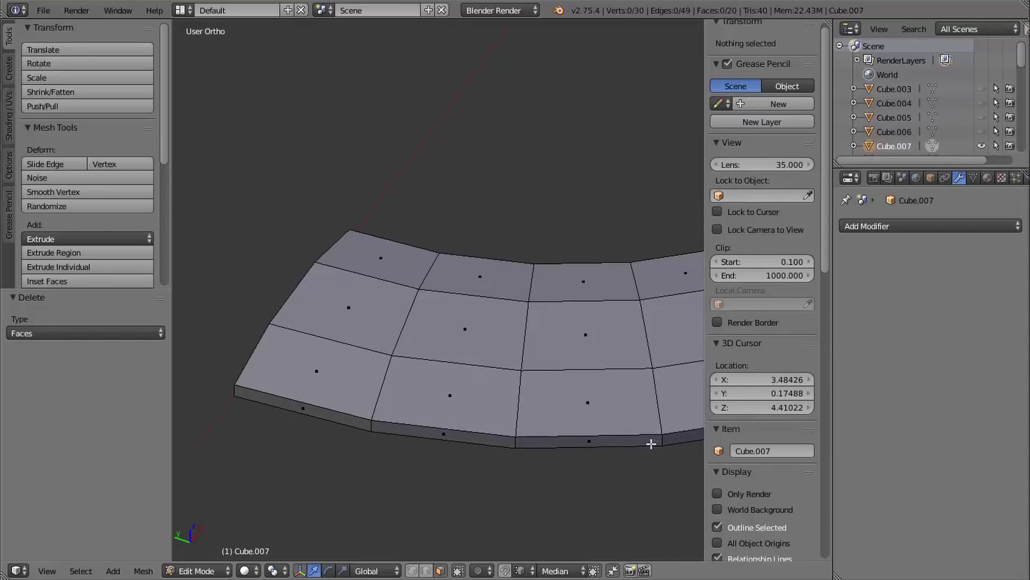
{"action": "middle_click_drag", "start_coordinate": [651, 444], "coordinate": [533, 419], "text": "shift"}
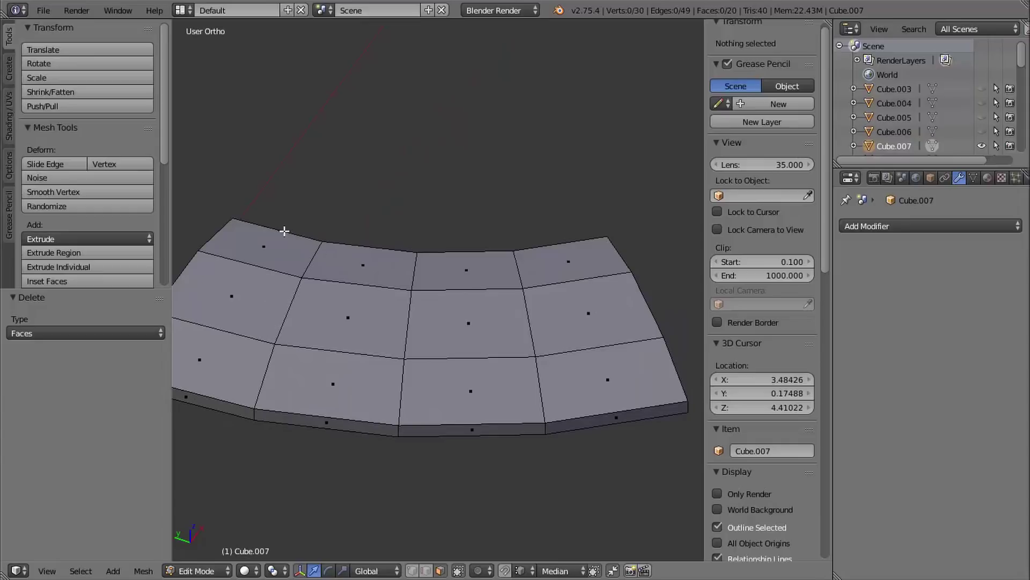
{"action": "key", "text": "ctrl+Tab"}
{"action": "left_click", "coordinate": [290, 262]}
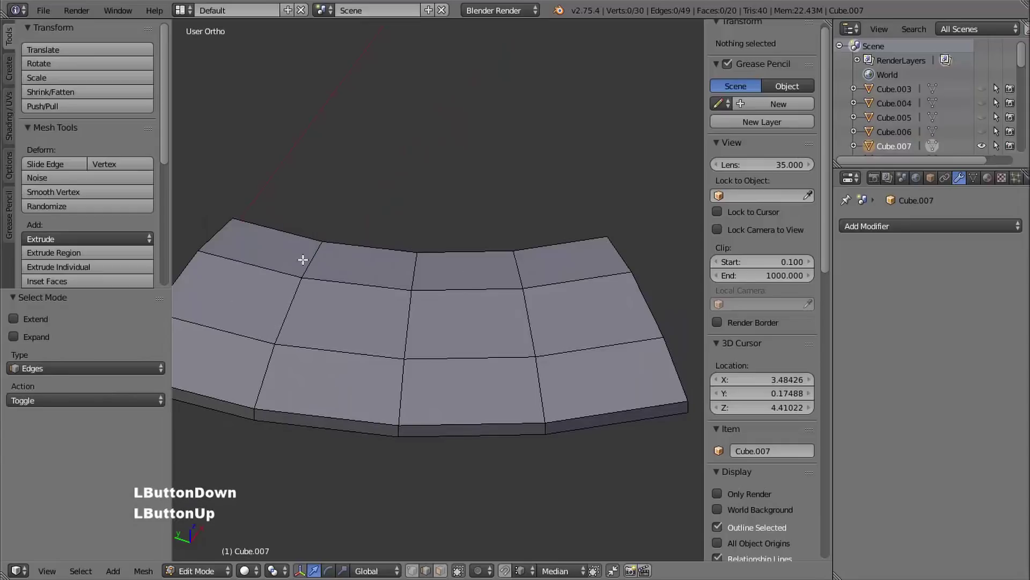
{"action": "middle_click_drag", "start_coordinate": [304, 312], "coordinate": [378, 257], "text": "shift"}
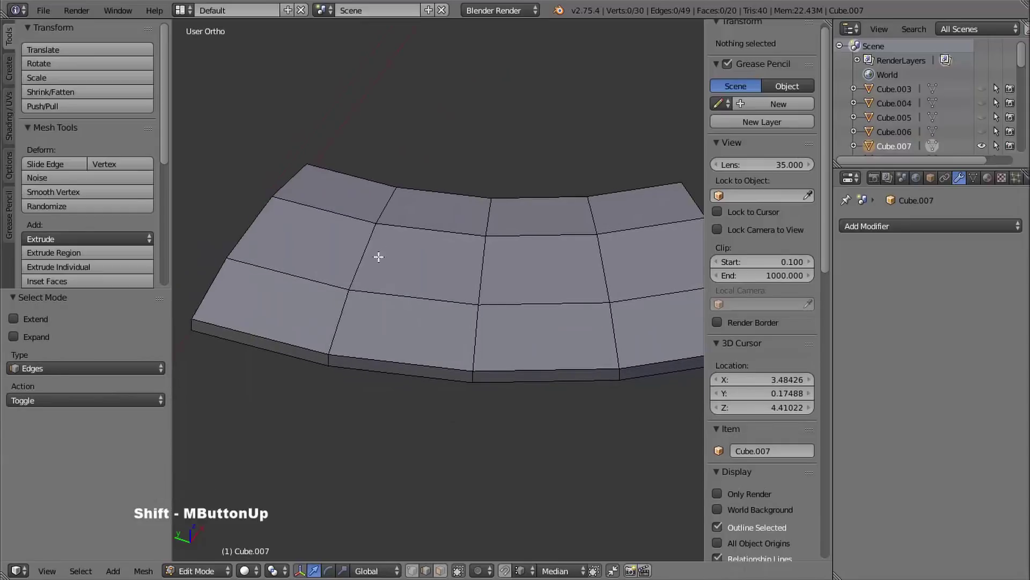
{"action": "right_click", "coordinate": [344, 214], "text": "alt"}
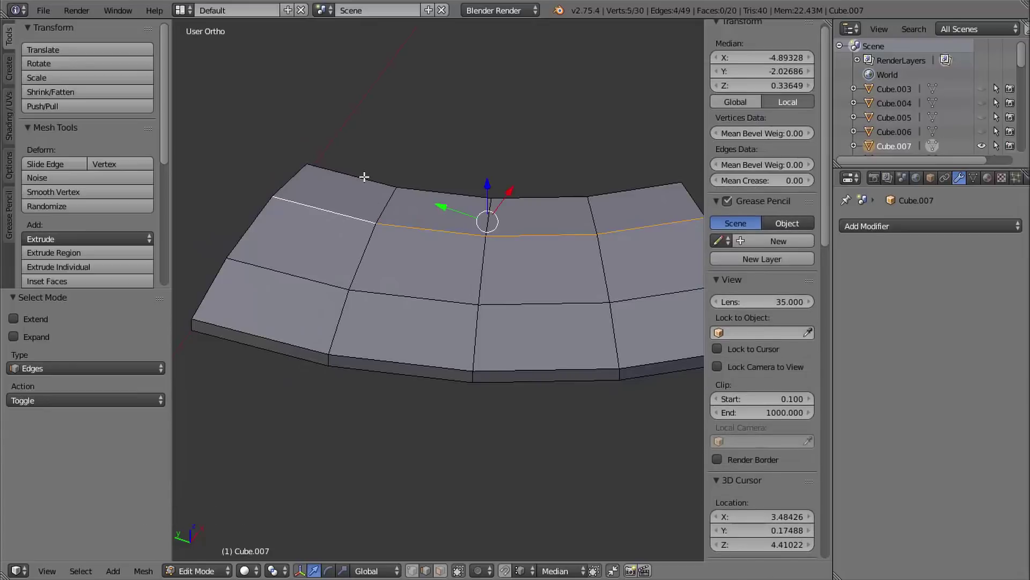
{"action": "right_click", "coordinate": [364, 178], "text": "alt+shift"}
{"action": "right_click", "coordinate": [315, 278], "text": "alt+shift"}
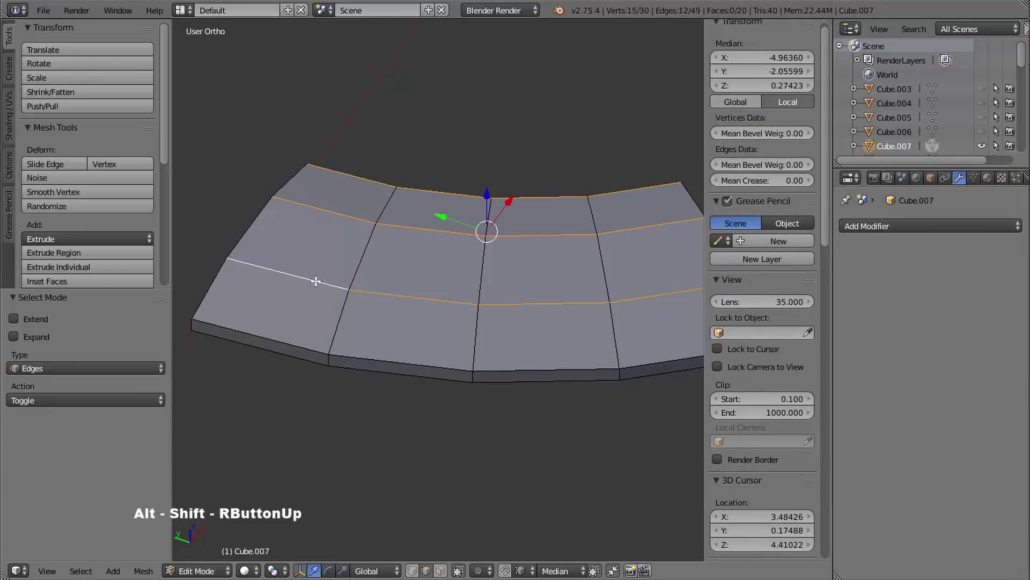
{"action": "right_click", "coordinate": [281, 341], "text": "alt+shift"}
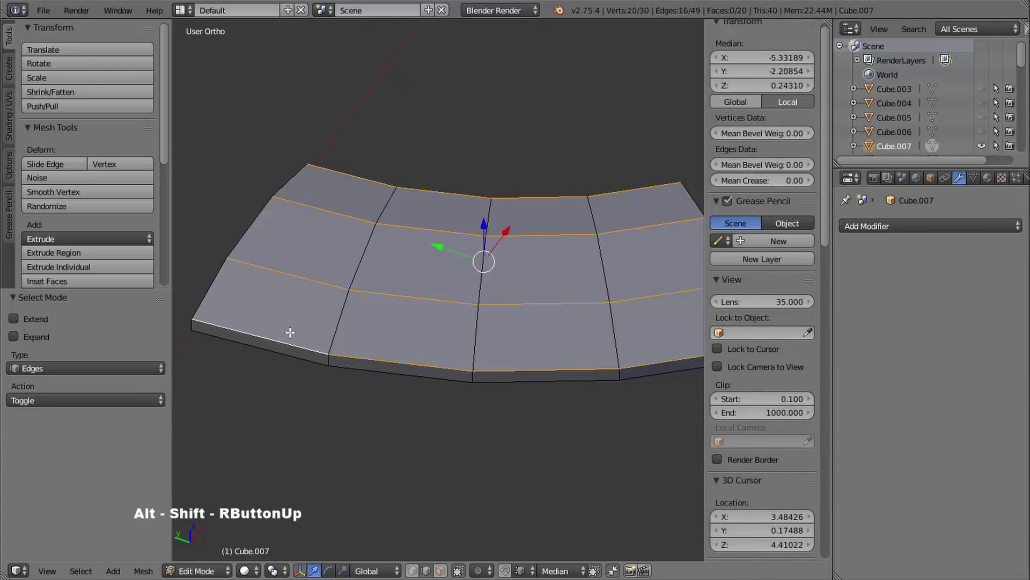
{"action": "key", "text": "ctrl+e"}
{"action": "left_click", "coordinate": [329, 262]}
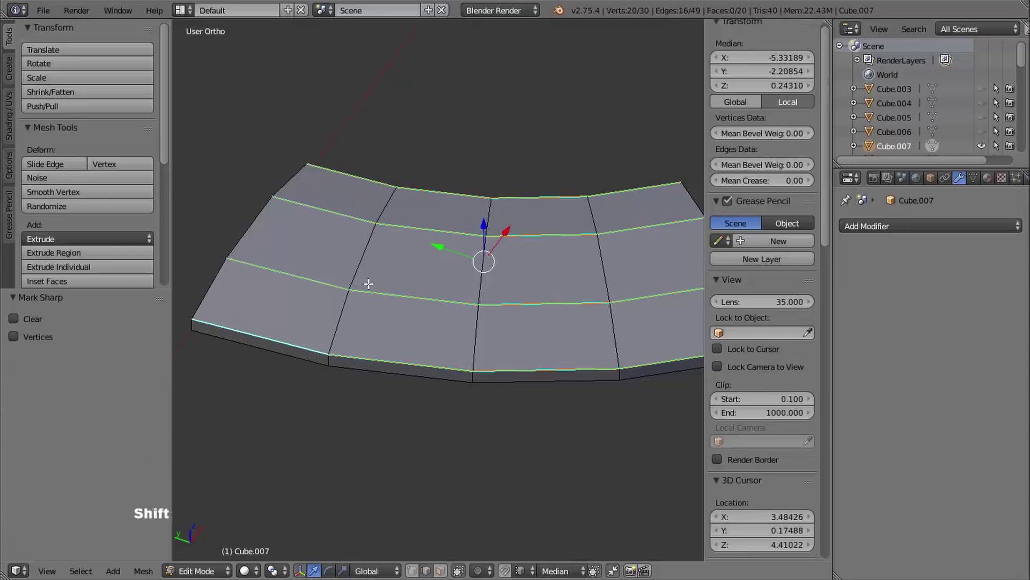
- Apply smooth shading to the curved segment and enable Auto Smooth on its mesh normals
{"action": "middle_click_drag", "start_coordinate": [363, 283], "coordinate": [370, 256], "text": "shift"}
{"action": "key", "text": "Tab"}
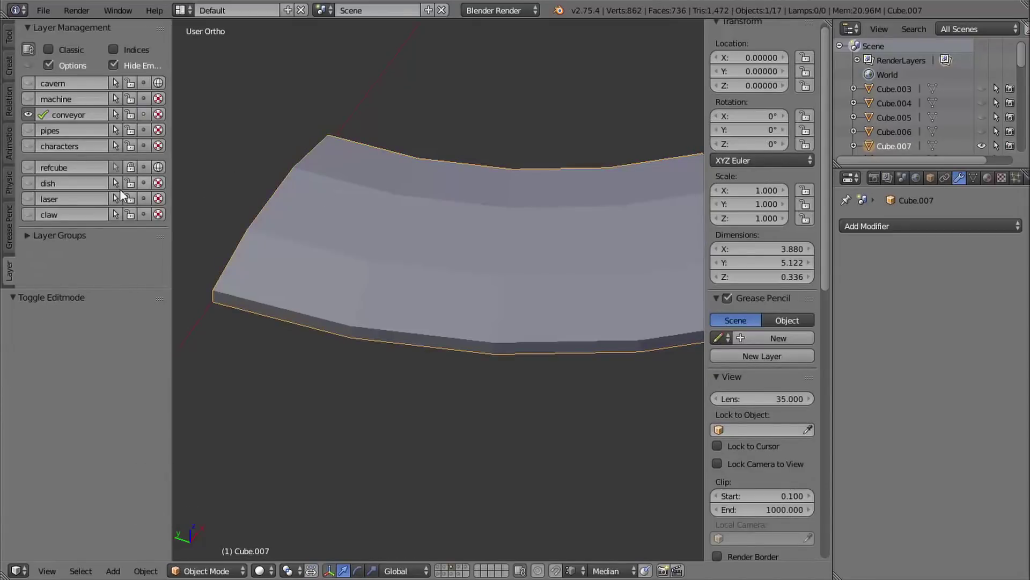
{"action": "left_click", "coordinate": [8, 34]}
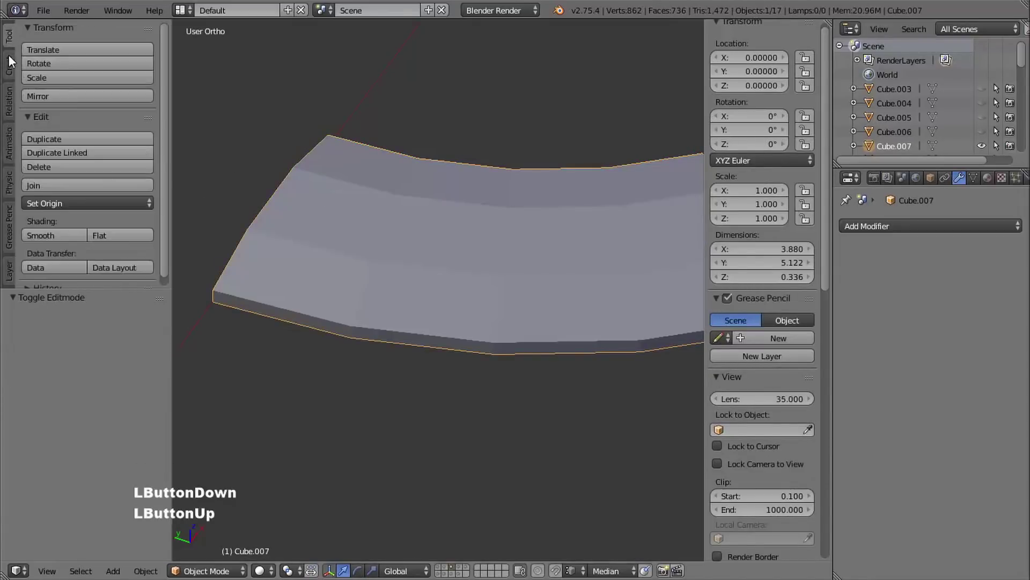
{"action": "left_click", "coordinate": [74, 234]}
{"action": "middle_click_drag", "start_coordinate": [356, 175], "coordinate": [294, 175], "text": "shift"}
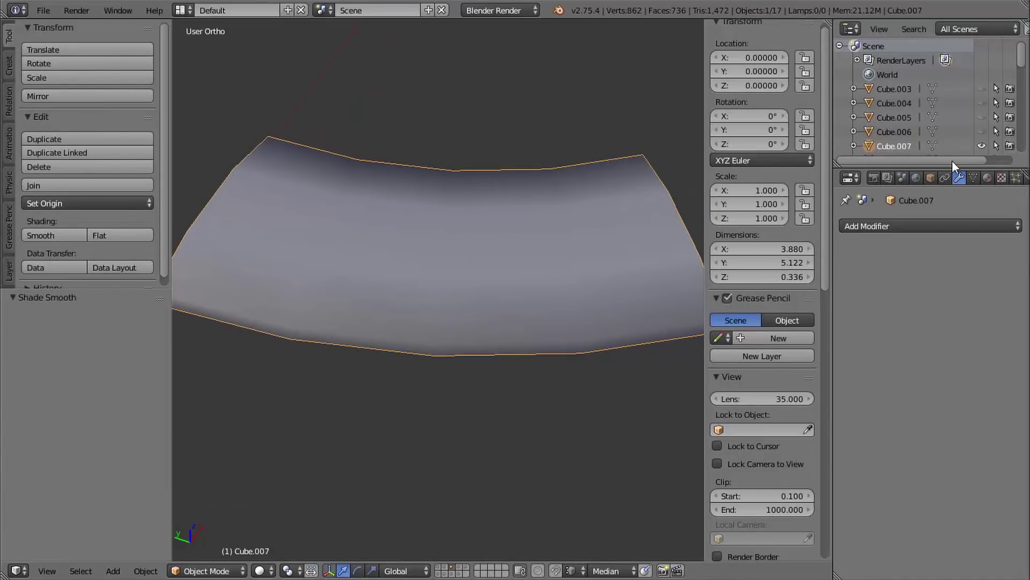
{"action": "left_click", "coordinate": [974, 177]}
{"action": "left_click", "coordinate": [847, 268]}
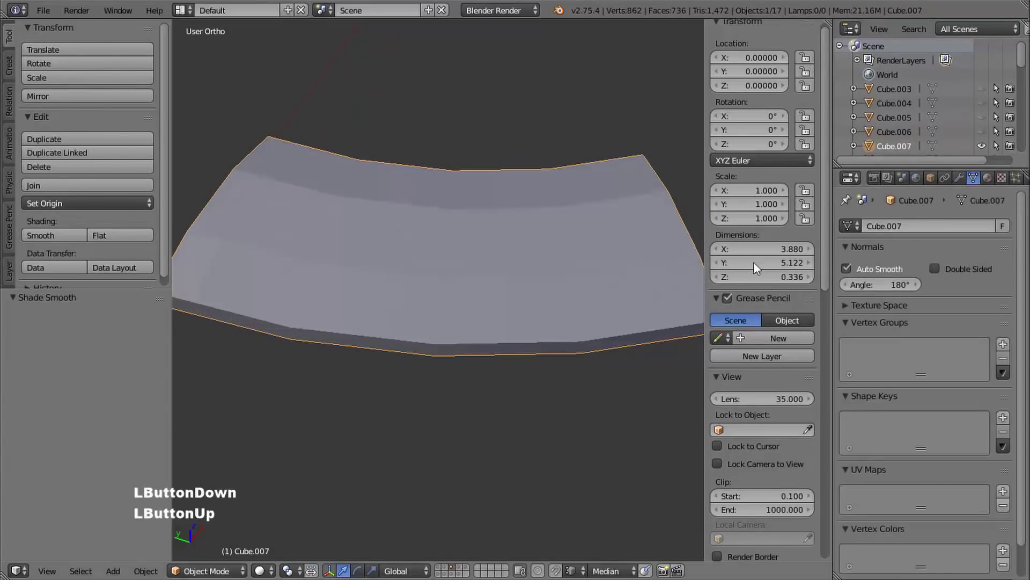
- Unhide the other conveyor parts around the smoothed curved segment
{"action": "middle_click_drag", "start_coordinate": [568, 229], "coordinate": [536, 223], "text": "shift"}
{"action": "mouse_move", "coordinate": [537, 223]}
{"action": "middle_mouse_down"}
{"action": "mouse_move", "coordinate": [507, 217]}
{"action": "mouse_move", "coordinate": [558, 211]}
{"action": "mouse_move", "coordinate": [579, 227]}
{"action": "mouse_move", "coordinate": [439, 205]}
{"action": "mouse_move", "coordinate": [532, 210]}
{"action": "mouse_move", "coordinate": [386, 249]}
{"action": "mouse_move", "coordinate": [424, 263]}
{"action": "middle_mouse_up"}
{"action": "key", "text": "alt+h"}
{"action": "middle_click_drag", "start_coordinate": [424, 263], "coordinate": [672, 256]}
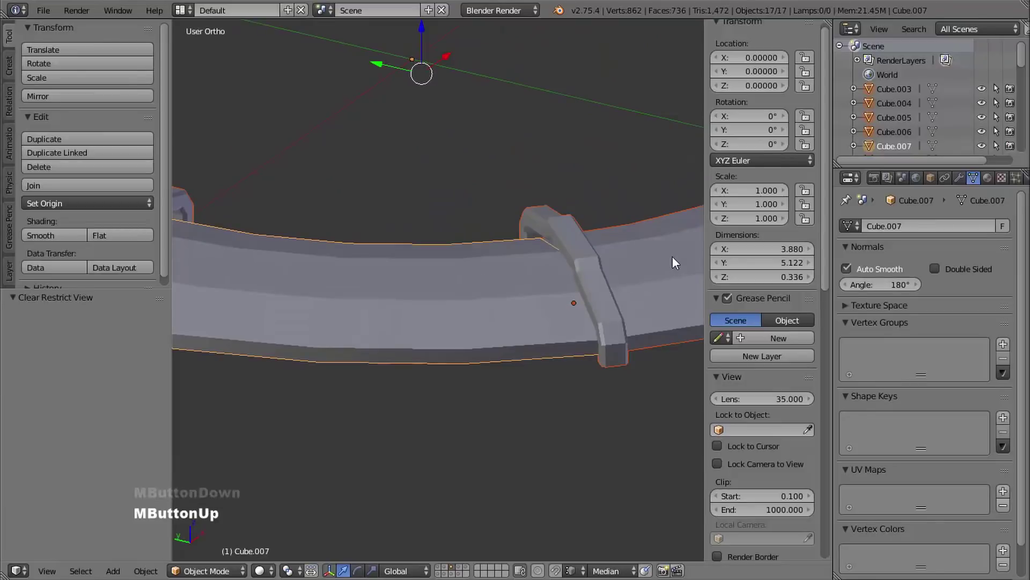
- Link the smoothed curved segment's object data to the neighbouring curved conveyor segment so both share one mesh
{"action": "right_click", "coordinate": [661, 253]}
{"action": "middle_click_drag", "start_coordinate": [552, 263], "coordinate": [545, 266], "text": "ctrl"}
{"action": "middle_click_drag", "start_coordinate": [545, 265], "coordinate": [371, 298], "text": "shift"}
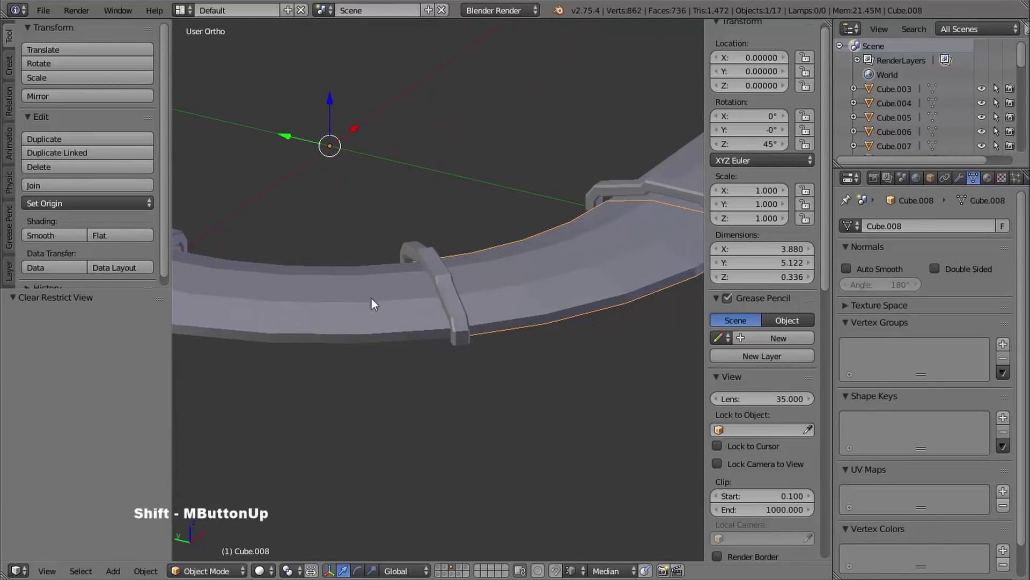
{"action": "right_click", "coordinate": [431, 243], "text": "shift"}
{"action": "middle_click_drag", "start_coordinate": [431, 242], "coordinate": [388, 272], "text": "ctrl"}
{"action": "key", "text": "ctrl+l"}
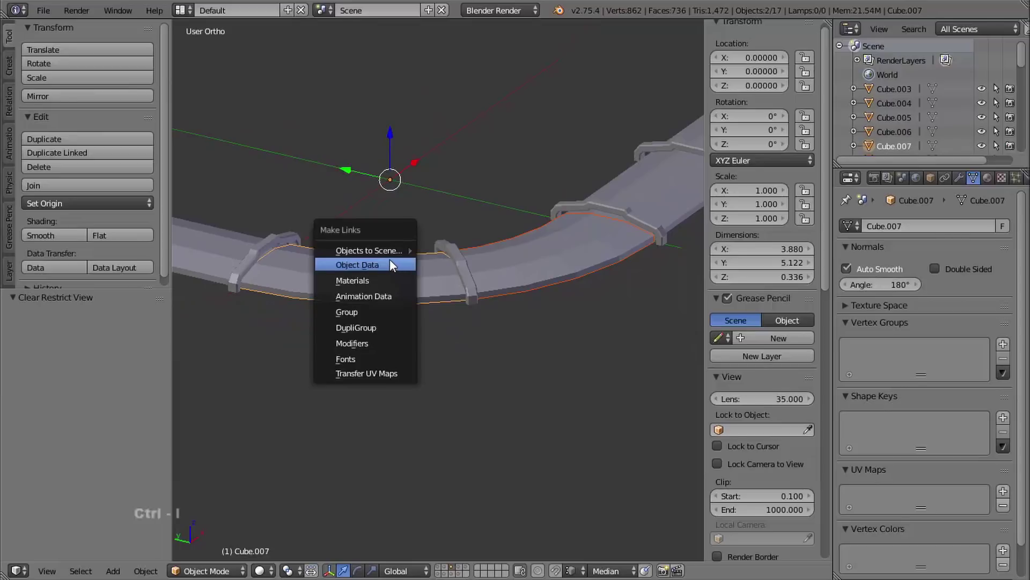
{"action": "left_click", "coordinate": [386, 262]}
{"action": "middle_click_drag", "start_coordinate": [589, 231], "coordinate": [609, 293]}
{"action": "middle_click_drag", "start_coordinate": [596, 210], "coordinate": [685, 226], "text": "ctrl"}
{"action": "middle_click_drag", "start_coordinate": [569, 301], "coordinate": [562, 250]}
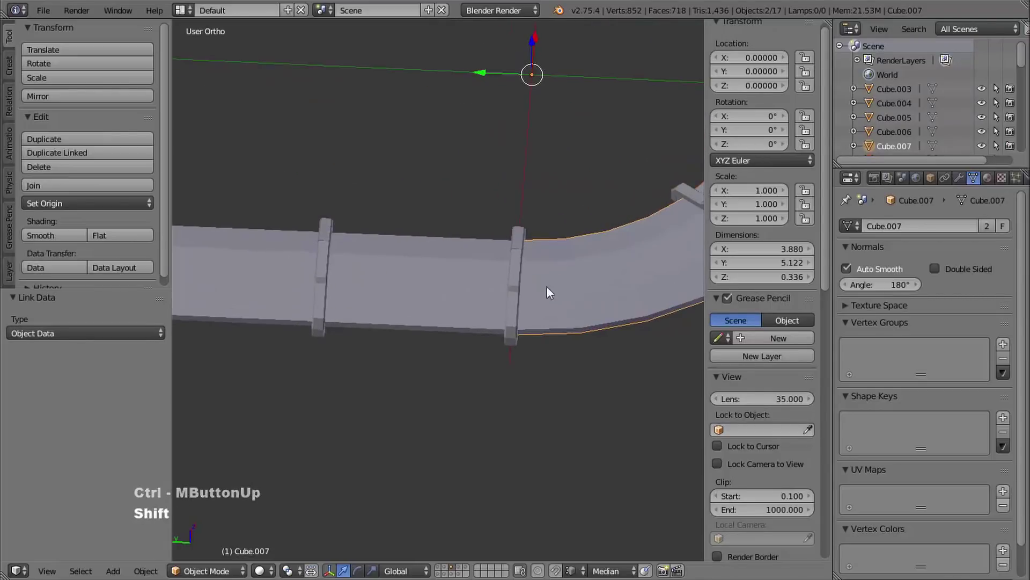
{"action": "middle_click_drag", "start_coordinate": [546, 287], "coordinate": [523, 293], "text": "shift"}
- Switch to Photoshop and examine the rocks, crystals and conveyor in the concept painting beside the asset list
{"action": "left_click", "coordinate": [468, 526]}
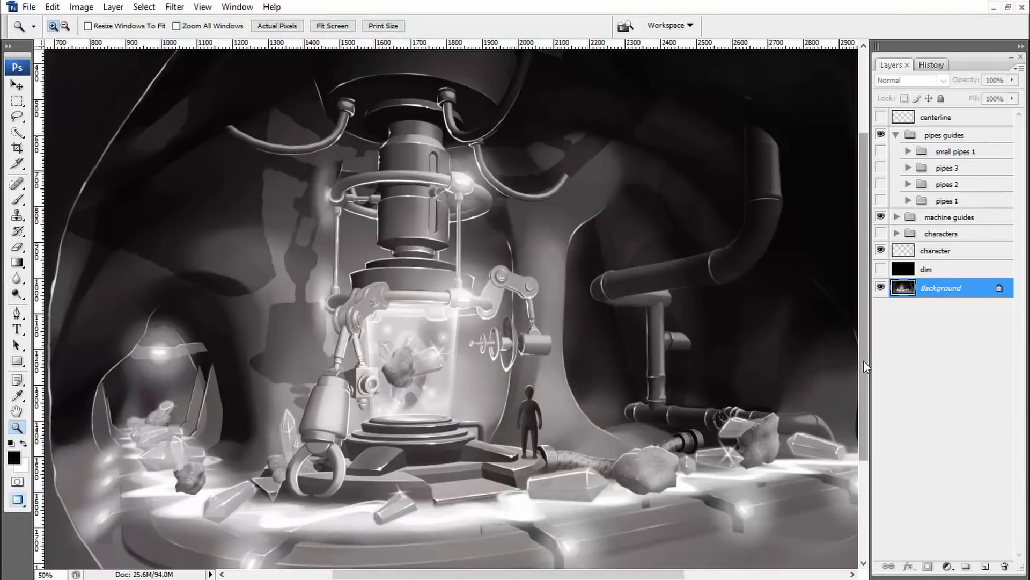
{"action": "left_click_drag", "start_coordinate": [864, 362], "coordinate": [868, 423]}
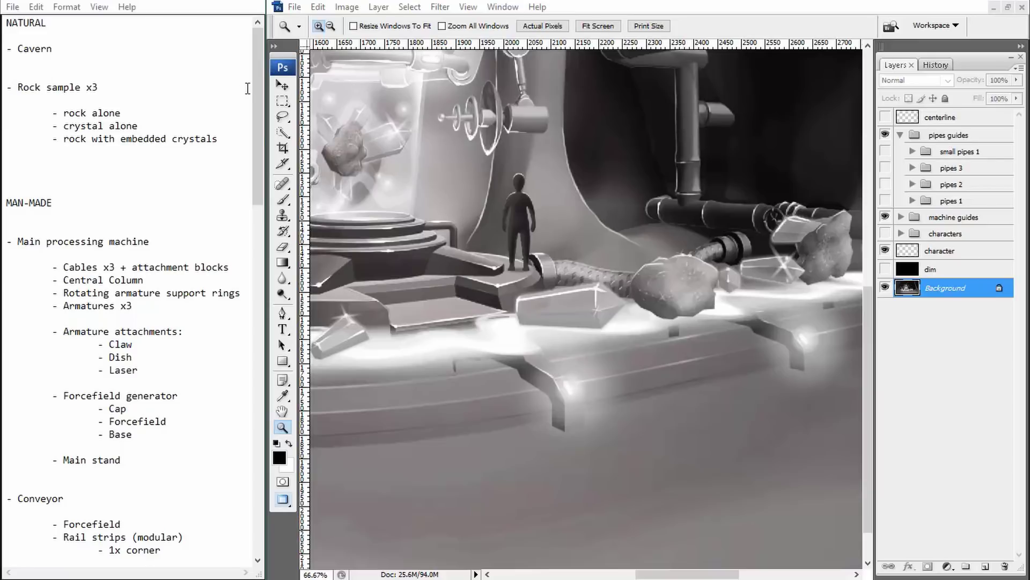
{"action": "left_click", "coordinate": [554, 312]}
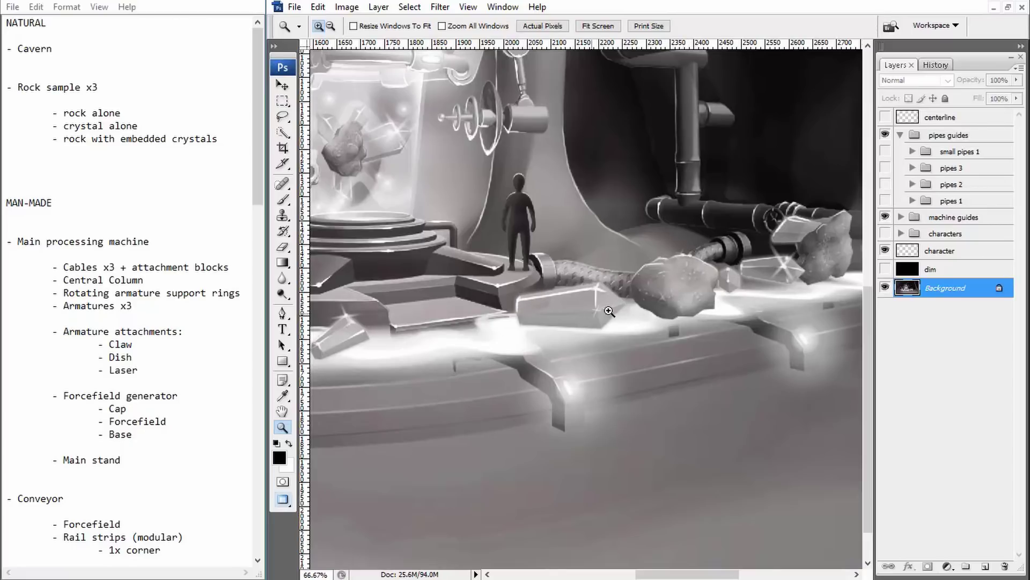
{"action": "left_click_drag", "start_coordinate": [482, 316], "coordinate": [633, 303]}
{"action": "left_click_drag", "start_coordinate": [513, 312], "coordinate": [657, 299]}
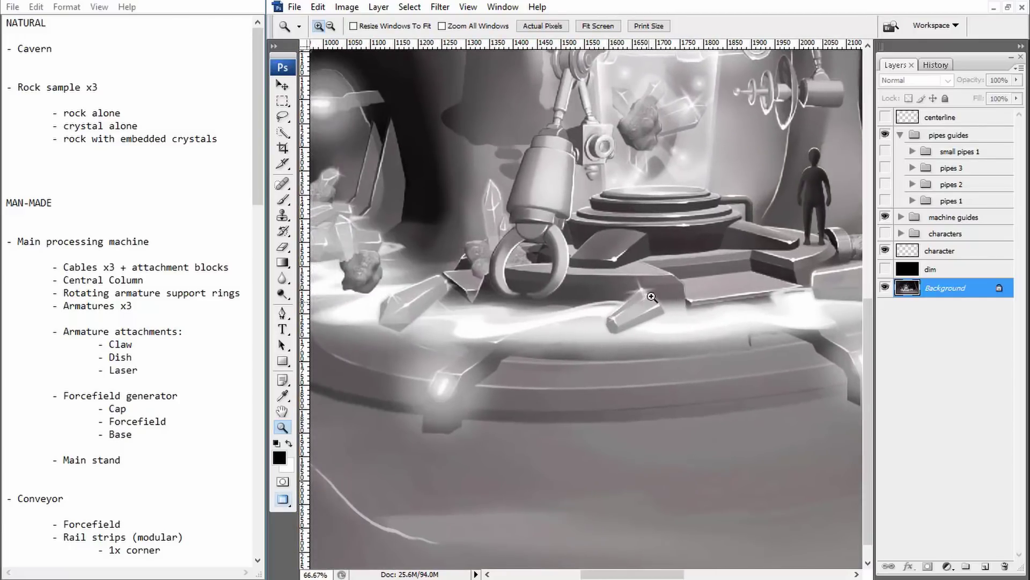
{"action": "left_click_drag", "start_coordinate": [664, 227], "coordinate": [616, 333]}
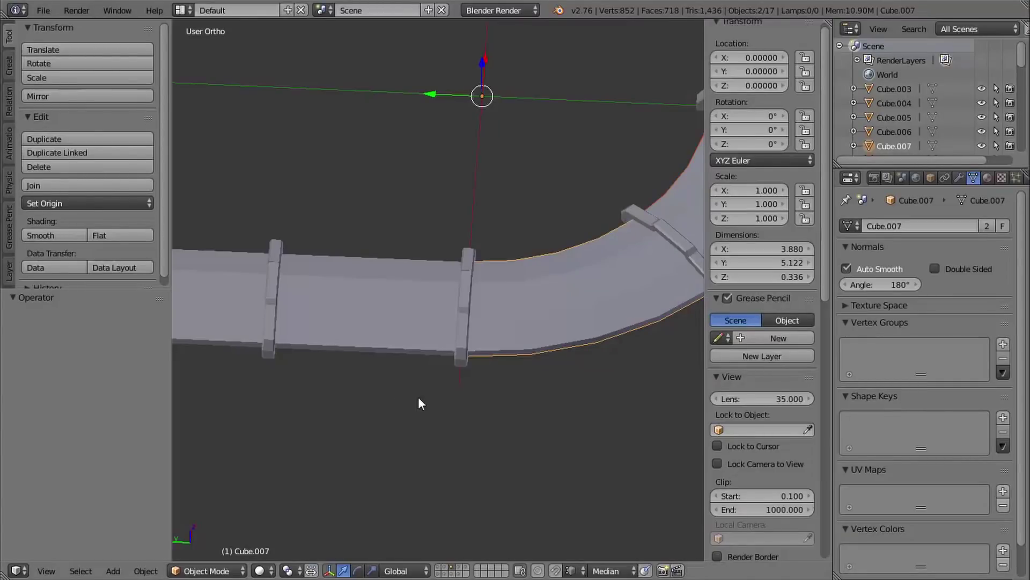
- Back in Blender, switch to an empty layer, centre the 3D cursor on the origin, and add a cube there
{"action": "left_click", "coordinate": [466, 574]}
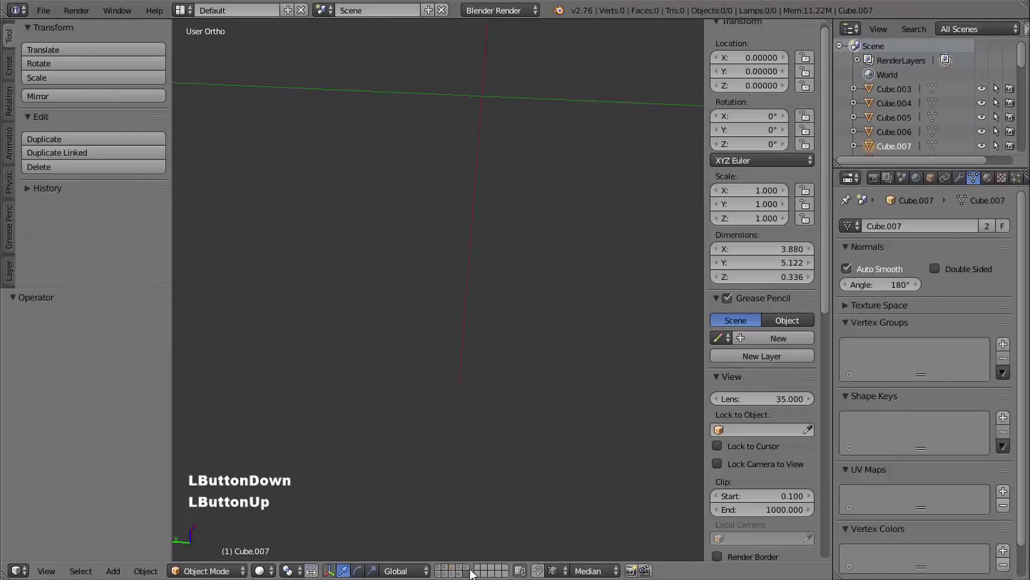
{"action": "middle_click_drag", "start_coordinate": [464, 256], "coordinate": [418, 390], "text": "shift"}
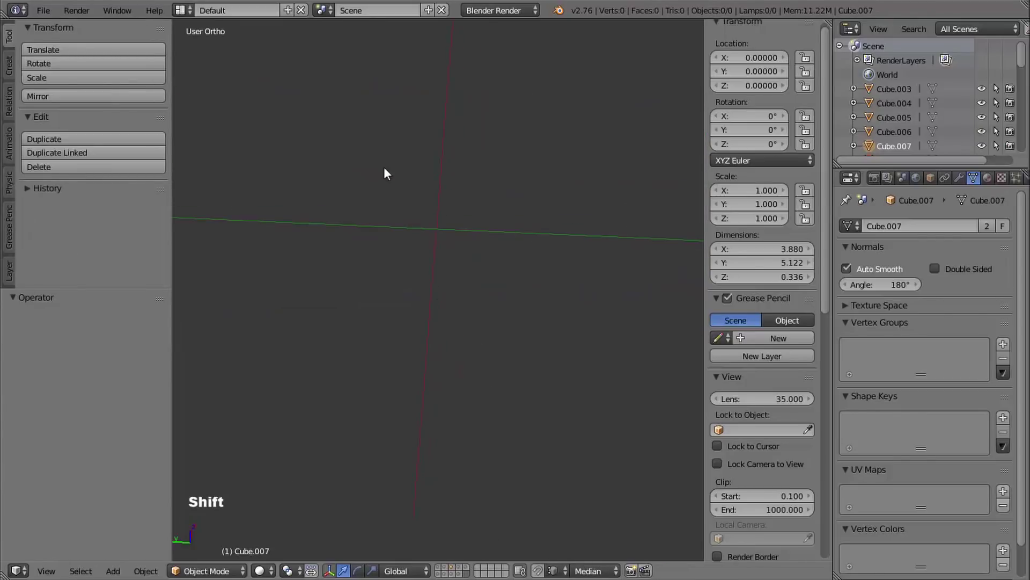
{"action": "key", "text": "shift+c"}
{"action": "middle_click_drag", "start_coordinate": [475, 259], "coordinate": [442, 171]}
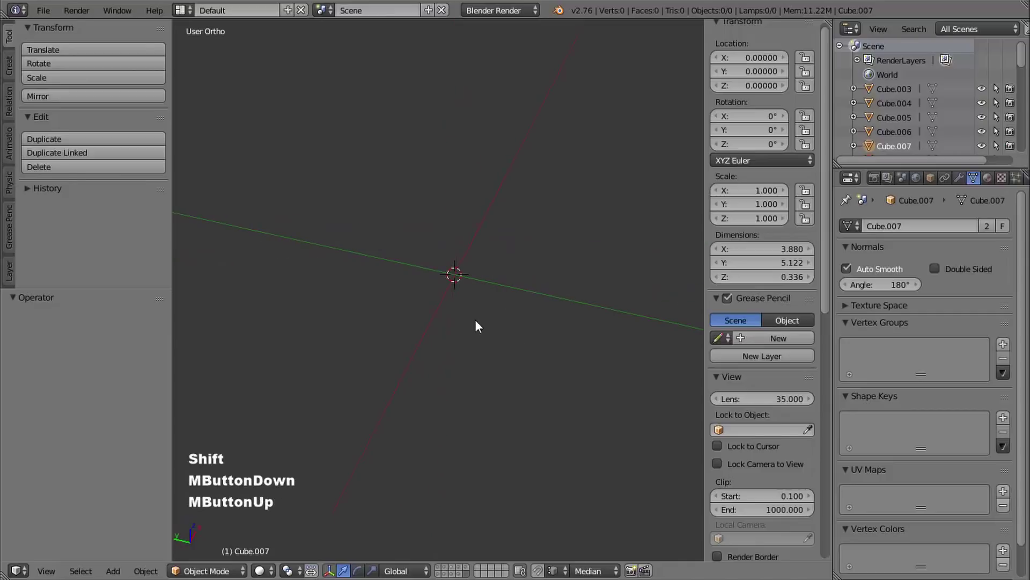
{"action": "key", "text": "shift+a"}
{"action": "left_click", "coordinate": [466, 287]}
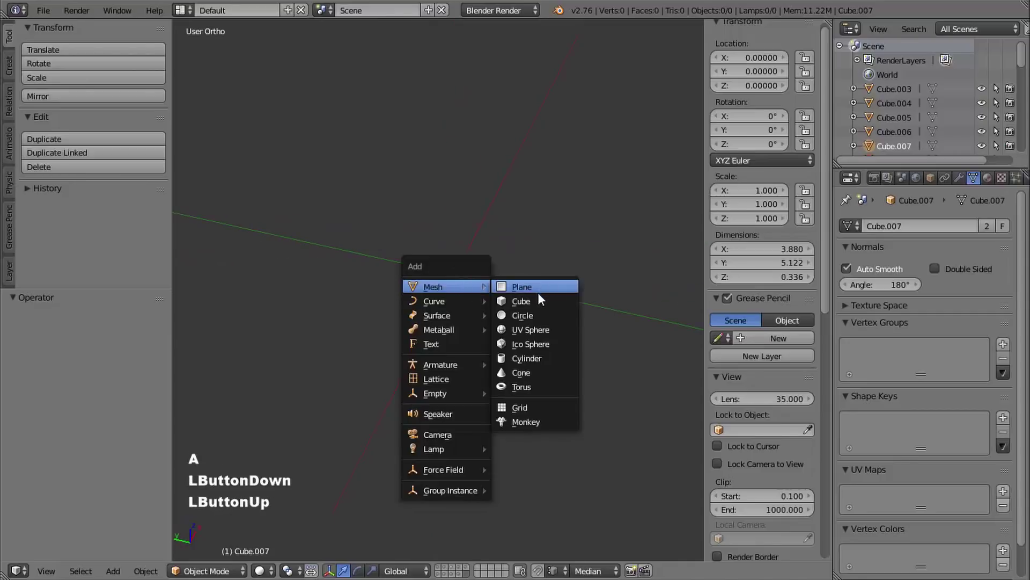
{"action": "left_click", "coordinate": [541, 299]}
{"action": "middle_click_drag", "start_coordinate": [541, 291], "coordinate": [461, 302]}
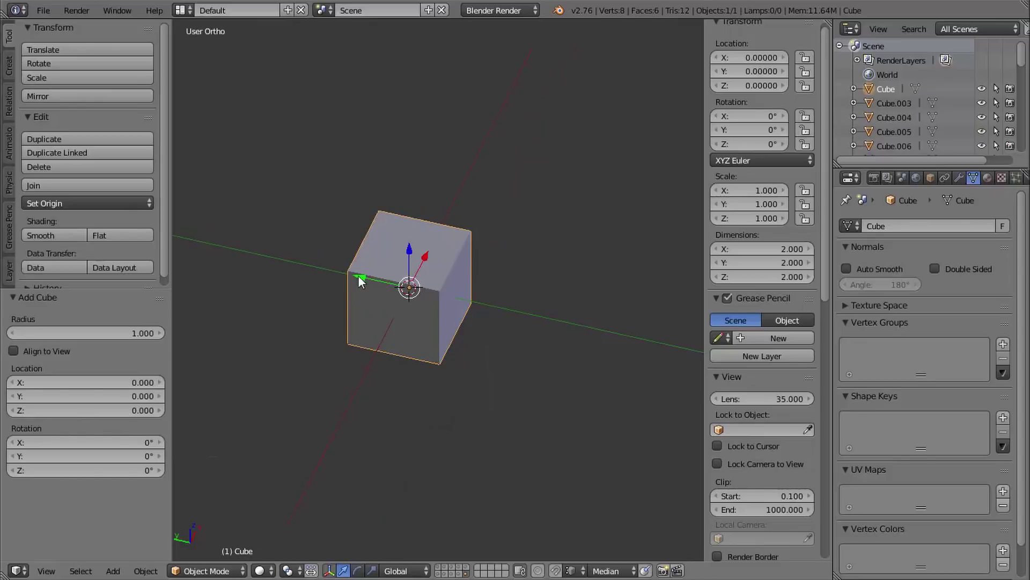
- Put the cube into Sculpt Mode and enable Dyntopo for it
{"action": "left_click", "coordinate": [232, 571]}
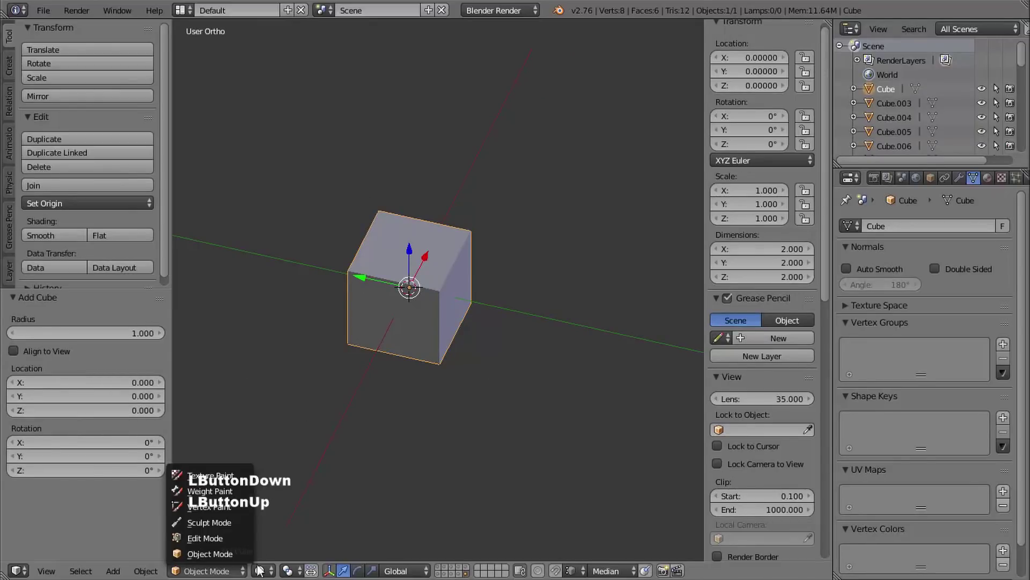
{"action": "left_click", "coordinate": [231, 522]}
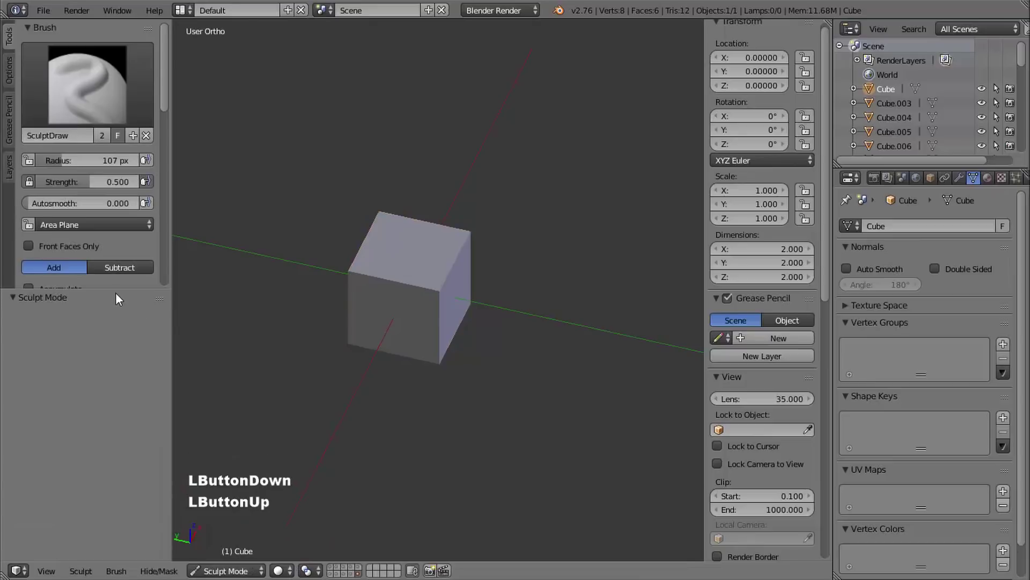
{"action": "left_click_drag", "start_coordinate": [115, 292], "coordinate": [133, 471]}
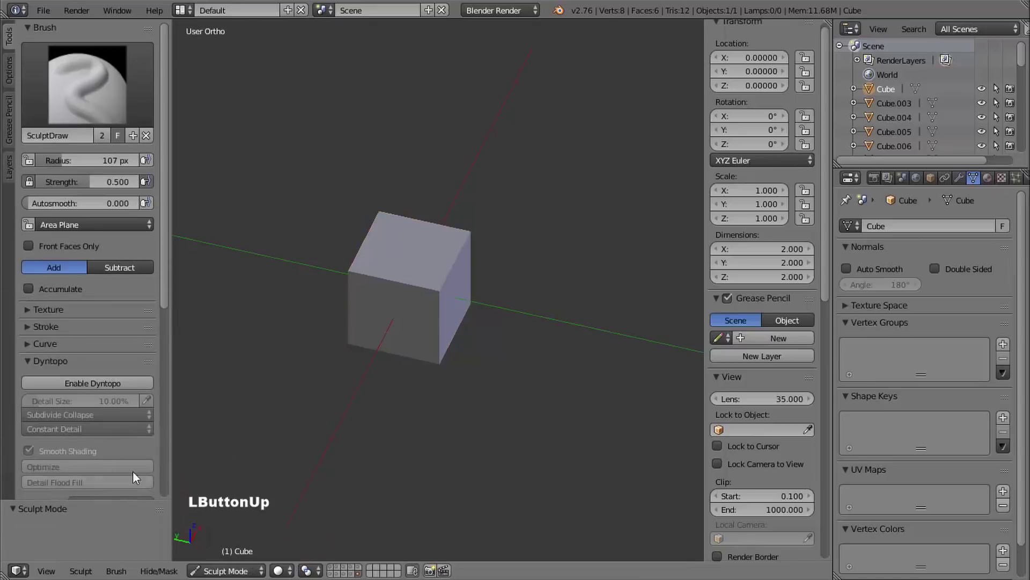
{"action": "left_click", "coordinate": [107, 382]}
{"action": "middle_click_drag", "start_coordinate": [502, 295], "coordinate": [460, 284], "text": "shift"}
{"action": "middle_click_drag", "start_coordinate": [372, 289], "coordinate": [436, 298], "text": "shift"}
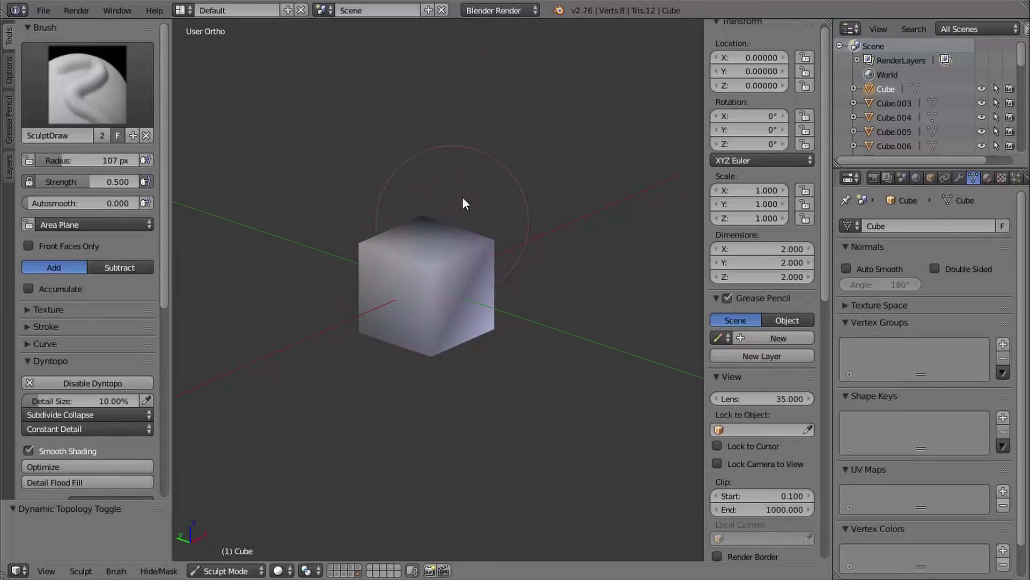
- In wireframe, set the Dyntopo detail size to 50% and flood fill the cube's detail, ending in solid shading
{"action": "key", "text": "z"}
{"action": "middle_click_drag", "start_coordinate": [514, 262], "coordinate": [492, 230], "text": "shift"}
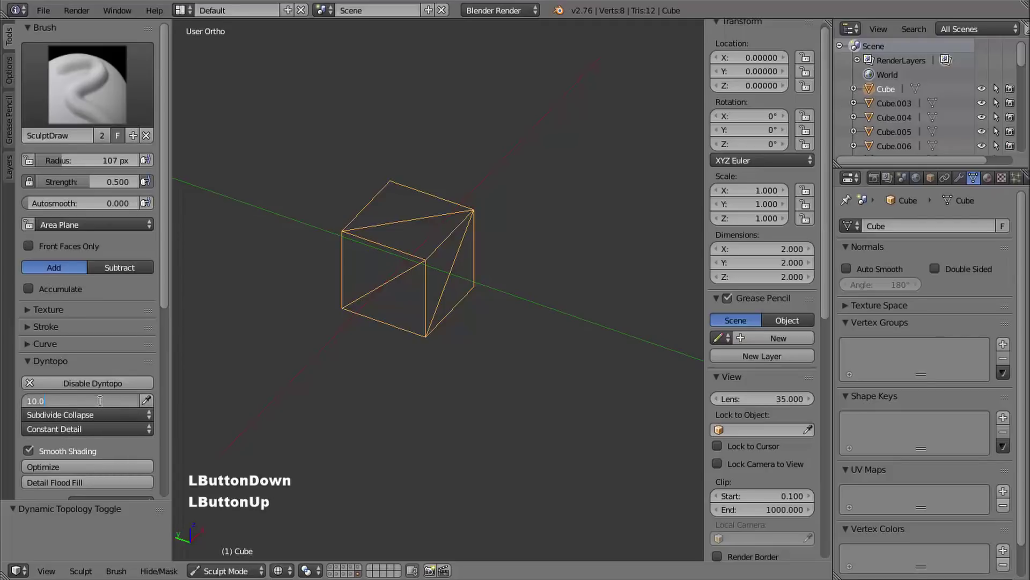
{"action": "type", "text": "50"}
{"action": "key", "text": "Return"}
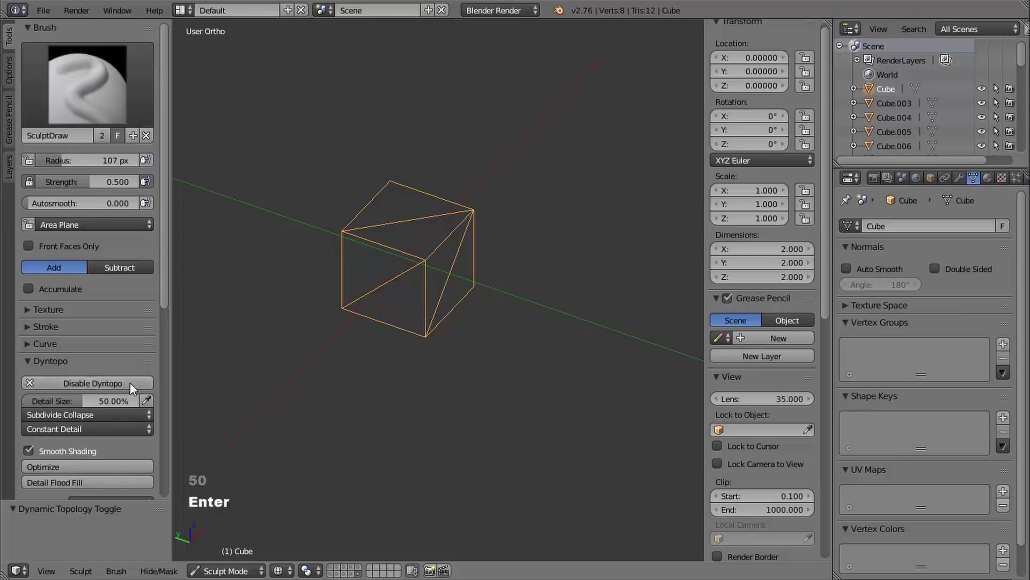
{"action": "left_click", "coordinate": [79, 481]}
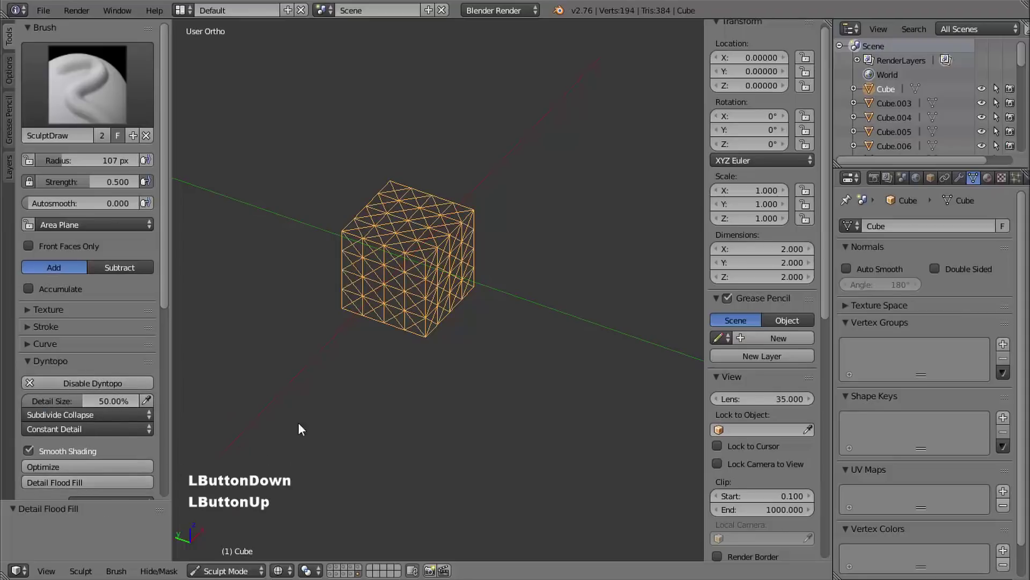
{"action": "middle_click_drag", "start_coordinate": [423, 185], "coordinate": [397, 240]}
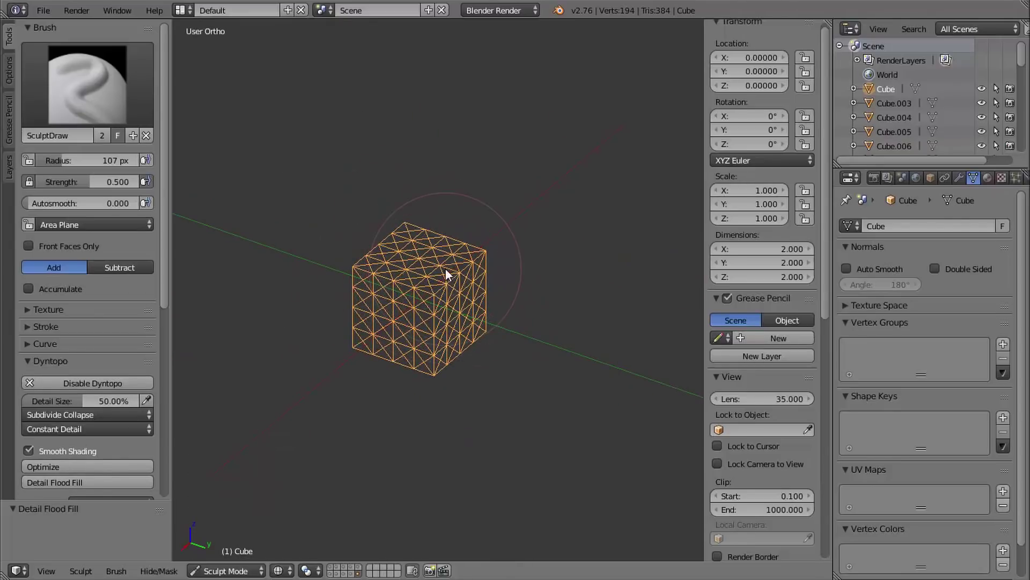
{"action": "key", "text": "z"}
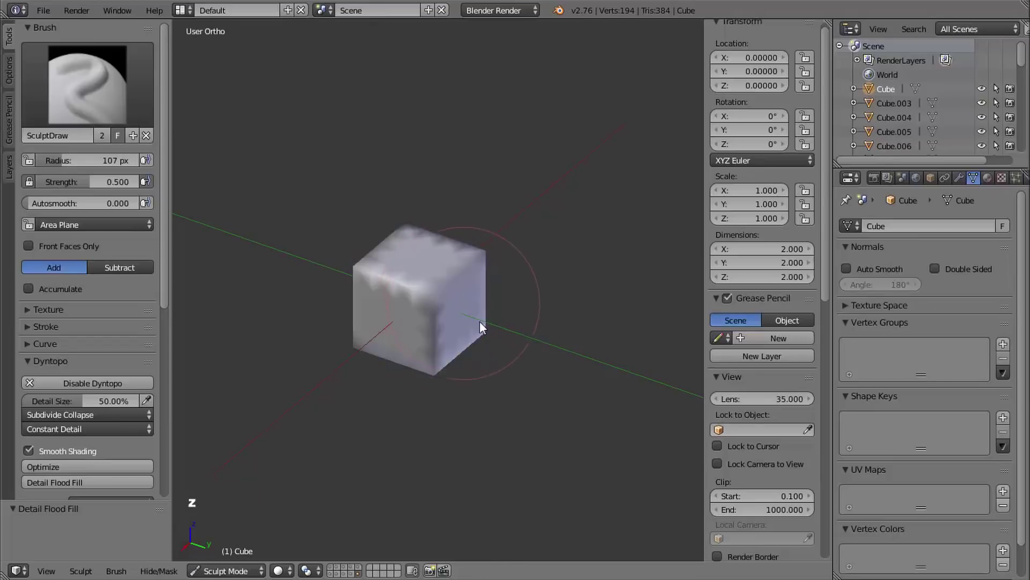
- Set the sculpt brush radius to 69 px and smooth down the first vertical edges and corners of the cube
{"action": "mouse_move", "coordinate": [480, 323]}
{"action": "middle_mouse_down"}
{"action": "mouse_move", "coordinate": [481, 292]}
{"action": "mouse_move", "coordinate": [346, 263]}
{"action": "middle_mouse_up"}
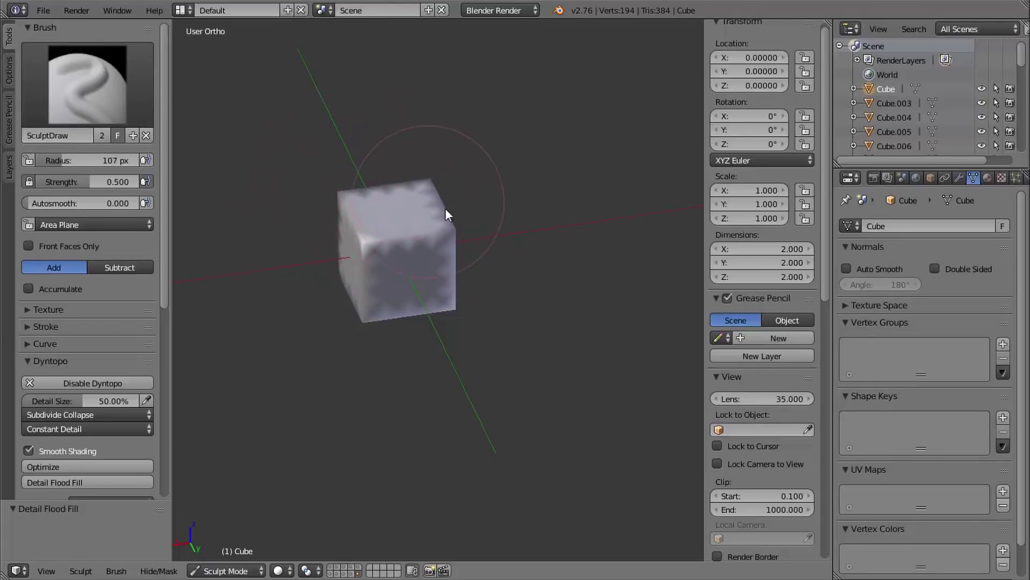
{"action": "mouse_move", "coordinate": [445, 210]}
{"action": "middle_mouse_down"}
{"action": "mouse_move", "coordinate": [418, 211]}
{"action": "mouse_move", "coordinate": [435, 193]}
{"action": "middle_mouse_up"}
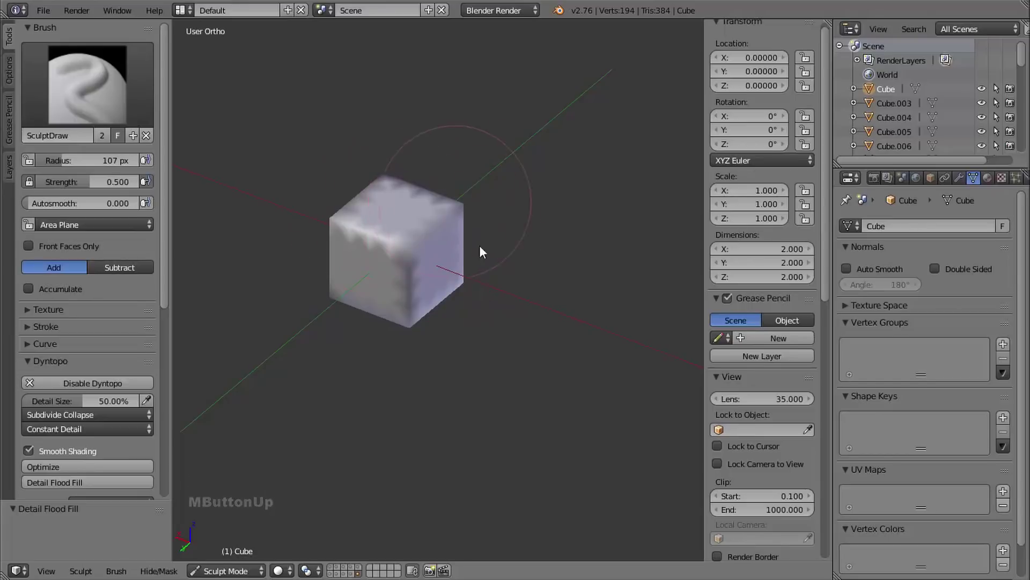
{"action": "mouse_move", "coordinate": [479, 246]}
{"action": "middle_mouse_down", "text": "shift"}
{"action": "mouse_move", "coordinate": [543, 265]}
{"action": "mouse_move", "coordinate": [542, 248]}
{"action": "mouse_move", "coordinate": [490, 248]}
{"action": "middle_mouse_up", "text": "shift"}
{"action": "key", "text": "f"}
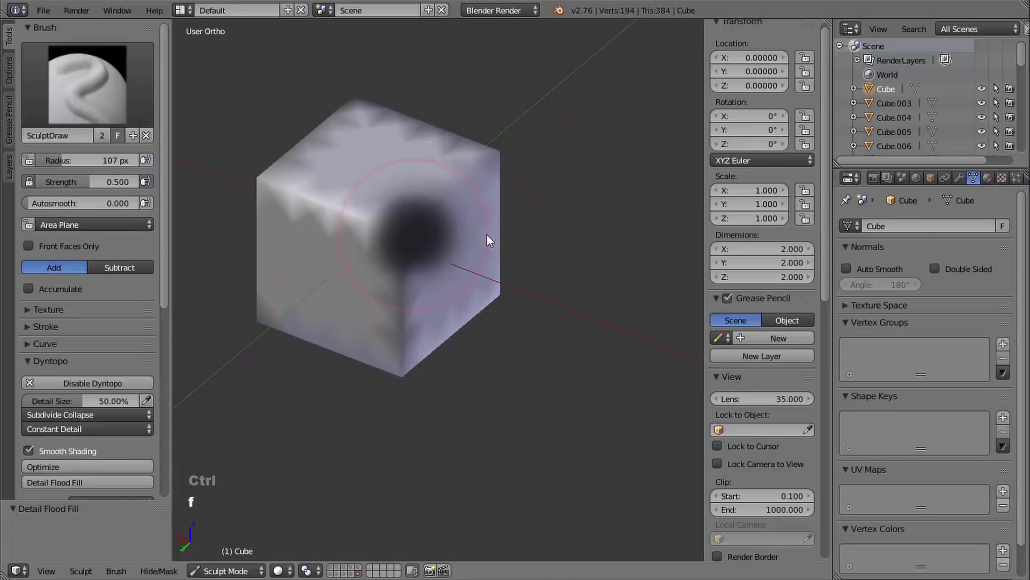
{"action": "left_click", "coordinate": [466, 234]}
{"action": "middle_click_drag", "start_coordinate": [538, 242], "coordinate": [479, 176]}
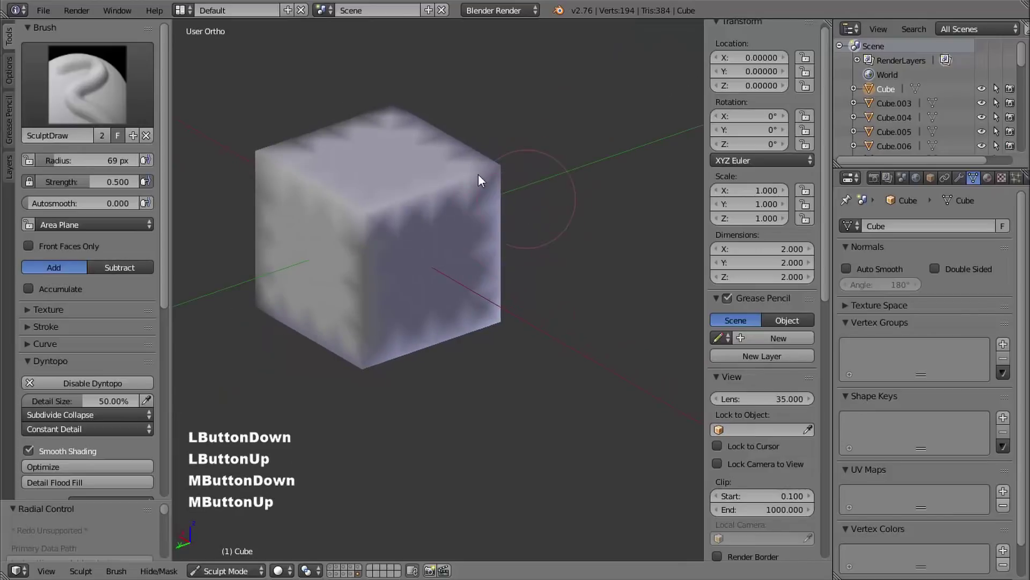
{"action": "mouse_move", "coordinate": [491, 182]}
{"action": "left_mouse_down", "text": "shift"}
{"action": "mouse_move", "coordinate": [437, 154]}
{"action": "mouse_move", "coordinate": [490, 219]}
{"action": "mouse_move", "coordinate": [476, 306]}
{"action": "mouse_move", "coordinate": [452, 313]}
{"action": "left_mouse_up", "text": "shift"}
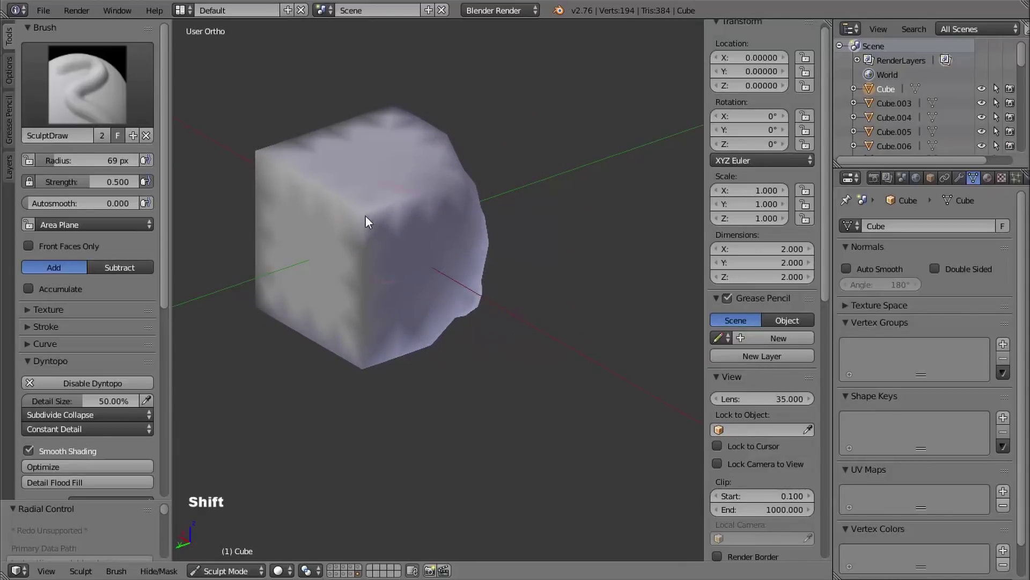
{"action": "left_click_drag", "start_coordinate": [366, 215], "coordinate": [345, 226], "text": "shift"}
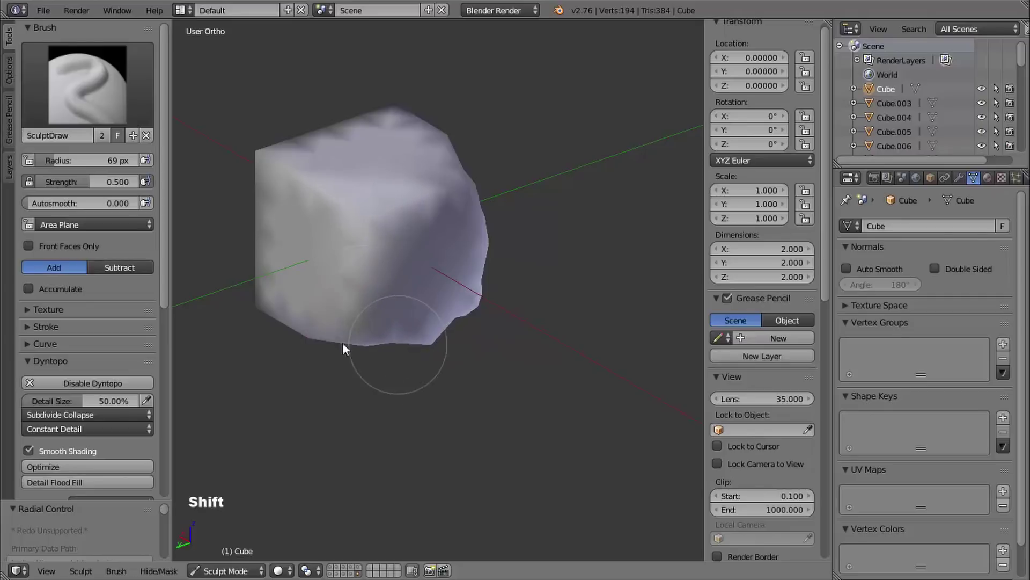
{"action": "middle_click_drag", "start_coordinate": [455, 301], "coordinate": [460, 262]}
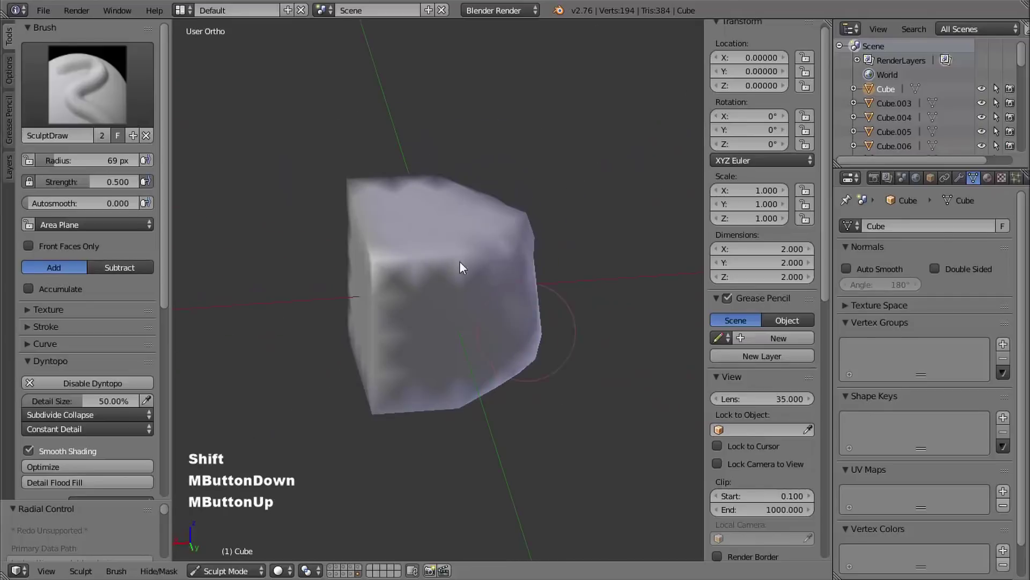
- Smooth the cube's remaining hard edges and corners on its other sides into a rounded boulder shape
{"action": "mouse_move", "coordinate": [367, 258]}
{"action": "left_mouse_down", "text": "shift"}
{"action": "mouse_move", "coordinate": [402, 234]}
{"action": "mouse_move", "coordinate": [350, 223]}
{"action": "mouse_move", "coordinate": [373, 301]}
{"action": "mouse_move", "coordinate": [413, 287]}
{"action": "mouse_move", "coordinate": [388, 269]}
{"action": "mouse_move", "coordinate": [476, 262]}
{"action": "mouse_move", "coordinate": [423, 297]}
{"action": "mouse_move", "coordinate": [410, 287]}
{"action": "left_mouse_up", "text": "shift"}
{"action": "mouse_move", "coordinate": [410, 285]}
{"action": "middle_mouse_down"}
{"action": "mouse_move", "coordinate": [446, 255]}
{"action": "mouse_move", "coordinate": [410, 301]}
{"action": "middle_mouse_up"}
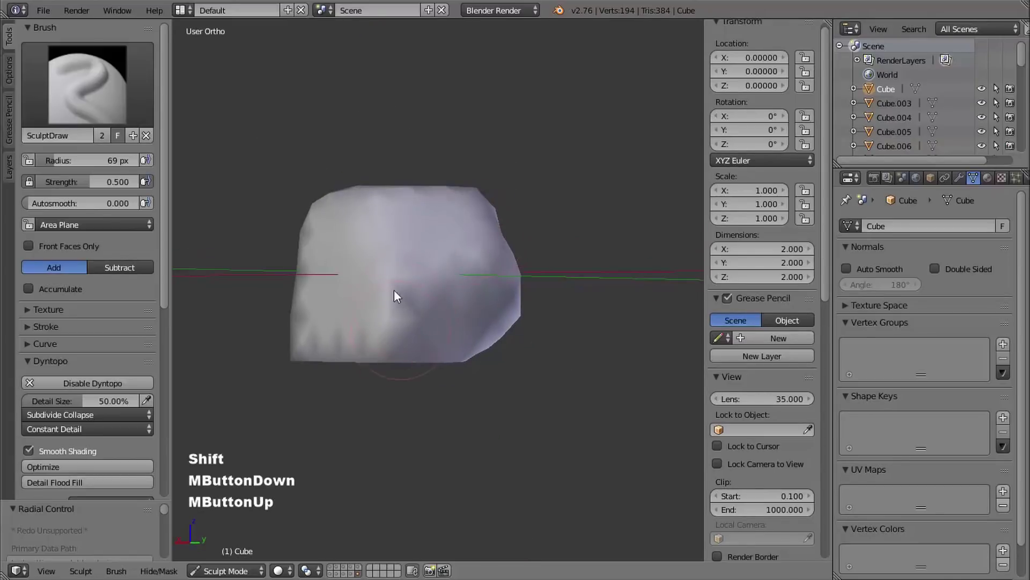
{"action": "mouse_move", "coordinate": [394, 289]}
{"action": "left_mouse_down", "text": "shift"}
{"action": "mouse_move", "coordinate": [401, 340]}
{"action": "mouse_move", "coordinate": [378, 310]}
{"action": "left_mouse_up", "text": "shift"}
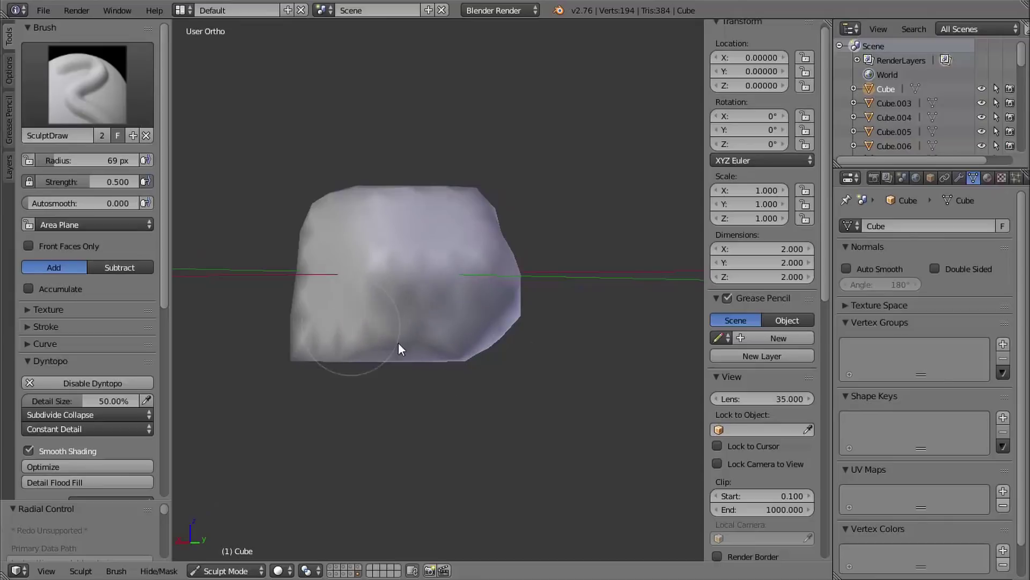
{"action": "mouse_move", "coordinate": [404, 334]}
{"action": "middle_mouse_down"}
{"action": "mouse_move", "coordinate": [394, 322]}
{"action": "mouse_move", "coordinate": [414, 293]}
{"action": "mouse_move", "coordinate": [310, 286]}
{"action": "middle_mouse_up"}
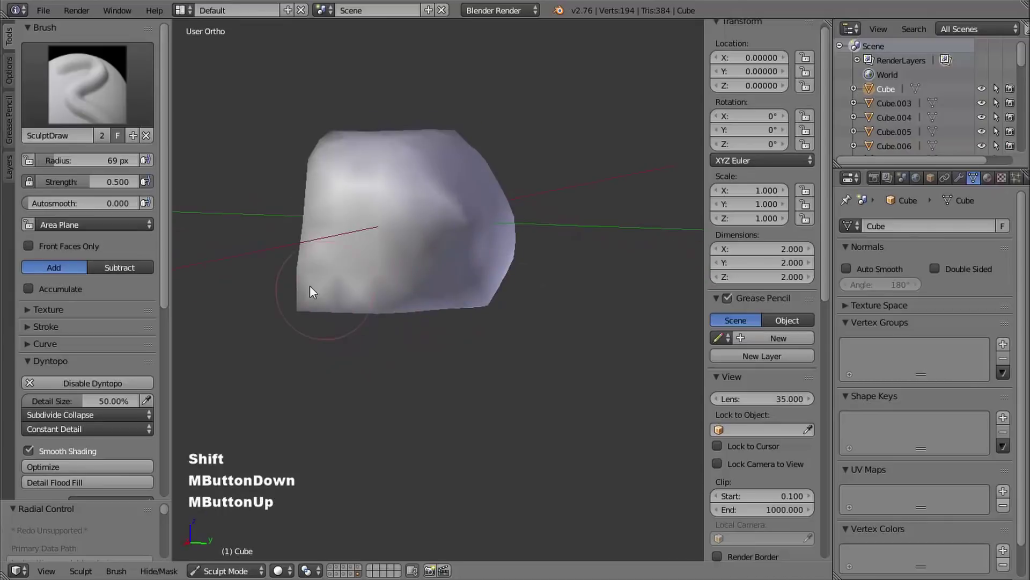
{"action": "middle_click_drag", "start_coordinate": [376, 287], "coordinate": [436, 304]}
- Sculpt softened, uneven bulges around the block with SculptDraw and carve a hollow into one side
{"action": "mouse_move", "coordinate": [460, 264]}
{"action": "middle_mouse_down"}
{"action": "mouse_move", "coordinate": [545, 320]}
{"action": "mouse_move", "coordinate": [507, 217]}
{"action": "middle_mouse_up"}
{"action": "left_click_drag", "start_coordinate": [508, 217], "coordinate": [526, 217], "text": "shift"}
{"action": "mouse_move", "coordinate": [526, 217]}
{"action": "middle_mouse_down"}
{"action": "mouse_move", "coordinate": [559, 228]}
{"action": "mouse_move", "coordinate": [432, 243]}
{"action": "mouse_move", "coordinate": [525, 209]}
{"action": "mouse_move", "coordinate": [584, 334]}
{"action": "middle_mouse_up"}
{"action": "left_click_drag", "start_coordinate": [580, 341], "coordinate": [561, 265], "text": "shift"}
{"action": "mouse_move", "coordinate": [562, 265]}
{"action": "middle_mouse_down", "text": "shift"}
{"action": "mouse_move", "coordinate": [398, 288]}
{"action": "mouse_move", "coordinate": [411, 294]}
{"action": "middle_mouse_up", "text": "shift"}
{"action": "mouse_move", "coordinate": [411, 294]}
{"action": "middle_mouse_down"}
{"action": "mouse_move", "coordinate": [433, 308]}
{"action": "mouse_move", "coordinate": [443, 216]}
{"action": "mouse_move", "coordinate": [437, 205]}
{"action": "mouse_move", "coordinate": [439, 225]}
{"action": "mouse_move", "coordinate": [411, 222]}
{"action": "middle_mouse_up"}
{"action": "left_click_drag", "start_coordinate": [416, 193], "coordinate": [403, 179], "text": "ctrl"}
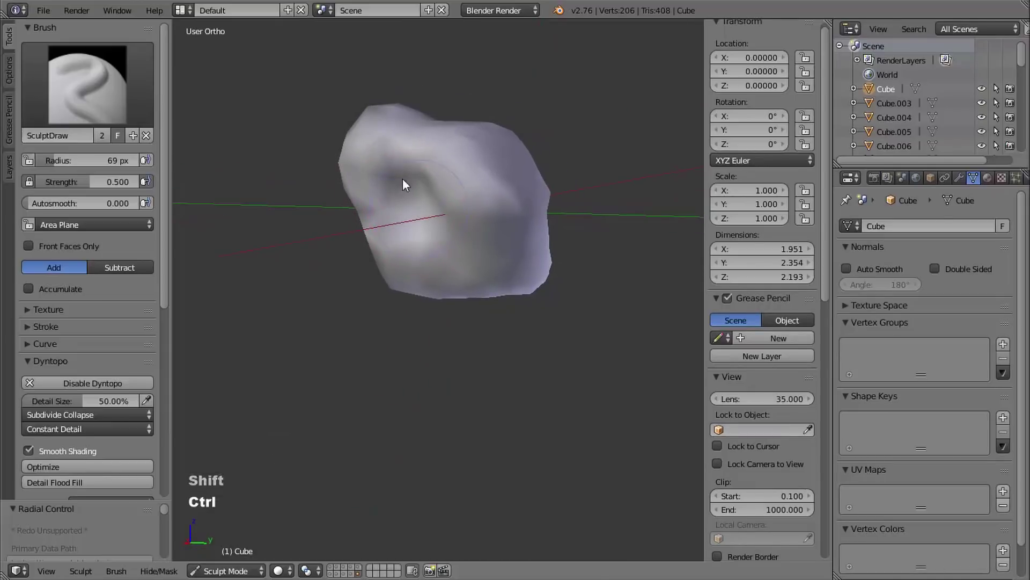
- Choose the Flatten/Contrast brush and flatten the bulging side of the rock into broader planes
{"action": "mouse_move", "coordinate": [426, 210]}
{"action": "middle_mouse_down"}
{"action": "mouse_move", "coordinate": [462, 276]}
{"action": "mouse_move", "coordinate": [429, 220]}
{"action": "mouse_move", "coordinate": [445, 275]}
{"action": "mouse_move", "coordinate": [471, 280]}
{"action": "mouse_move", "coordinate": [372, 253]}
{"action": "mouse_move", "coordinate": [440, 278]}
{"action": "mouse_move", "coordinate": [201, 145]}
{"action": "middle_mouse_up"}
{"action": "left_click", "coordinate": [89, 88]}
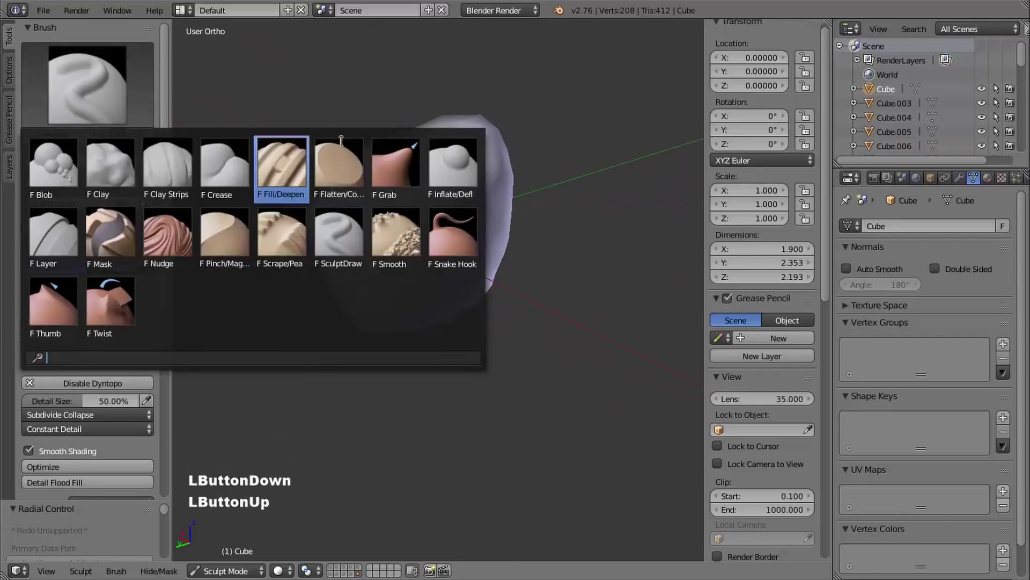
{"action": "left_click", "coordinate": [333, 177]}
{"action": "middle_click_drag", "start_coordinate": [456, 262], "coordinate": [442, 158]}
{"action": "mouse_move", "coordinate": [391, 215]}
{"action": "left_mouse_down"}
{"action": "mouse_move", "coordinate": [394, 198]}
{"action": "mouse_move", "coordinate": [378, 223]}
{"action": "mouse_move", "coordinate": [408, 196]}
{"action": "left_mouse_up"}
{"action": "left_click_drag", "start_coordinate": [397, 232], "coordinate": [462, 230]}
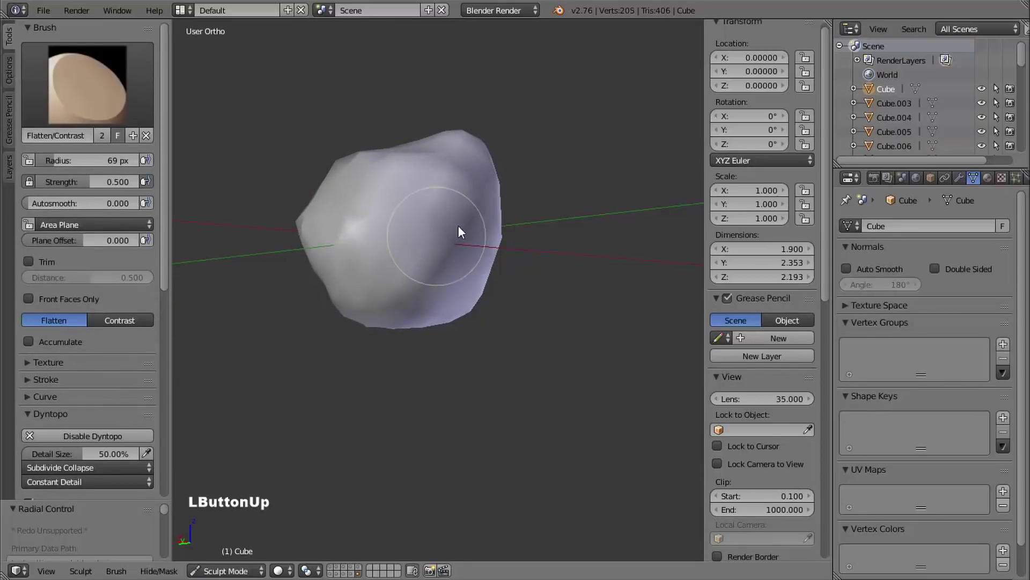
{"action": "middle_click_drag", "start_coordinate": [462, 230], "coordinate": [414, 231]}
{"action": "mouse_move", "coordinate": [411, 212]}
{"action": "left_mouse_down"}
{"action": "mouse_move", "coordinate": [405, 193]}
{"action": "mouse_move", "coordinate": [397, 232]}
{"action": "mouse_move", "coordinate": [395, 220]}
{"action": "left_mouse_up"}
{"action": "mouse_move", "coordinate": [397, 221]}
{"action": "middle_mouse_down"}
{"action": "mouse_move", "coordinate": [466, 256]}
{"action": "mouse_move", "coordinate": [401, 241]}
{"action": "middle_mouse_up"}
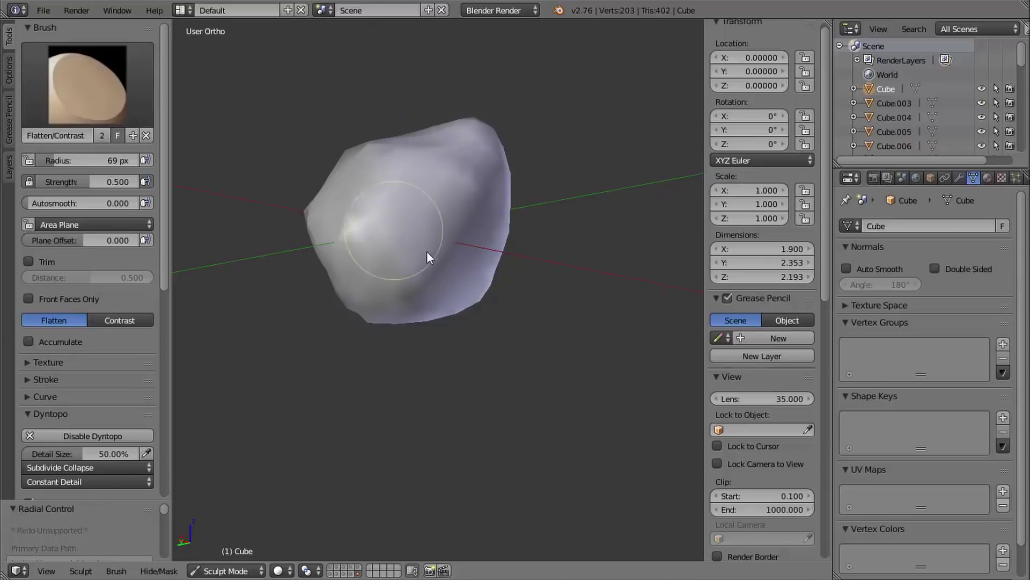
- Check the rock's wireframe, set the Dyntopo detail size to 30%, flood fill the detail and return to solid shading
{"action": "key", "text": "z"}
{"action": "mouse_move", "coordinate": [500, 246]}
{"action": "middle_mouse_down"}
{"action": "mouse_move", "coordinate": [420, 257]}
{"action": "mouse_move", "coordinate": [419, 202]}
{"action": "middle_mouse_up"}
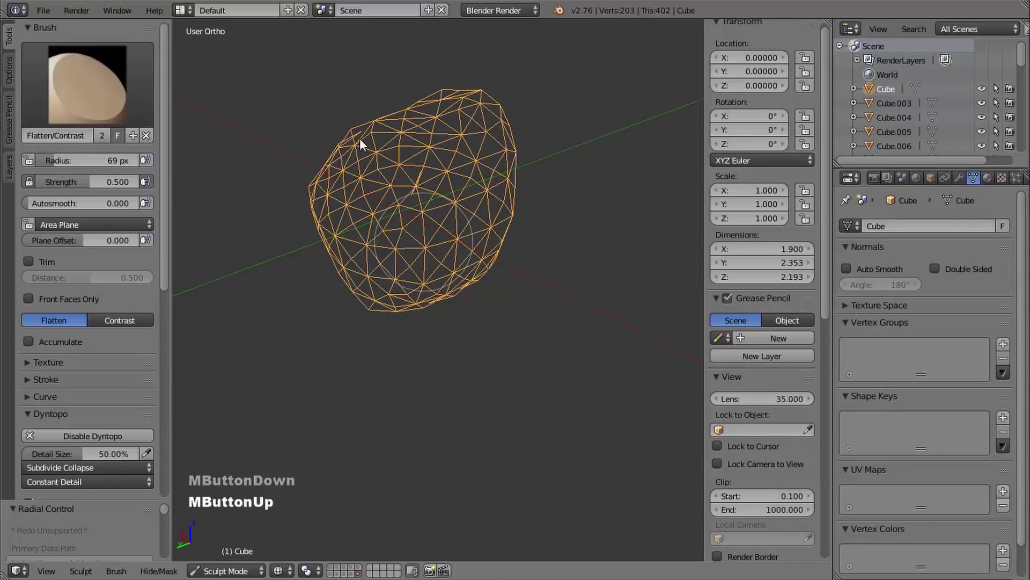
{"action": "key", "text": "z"}
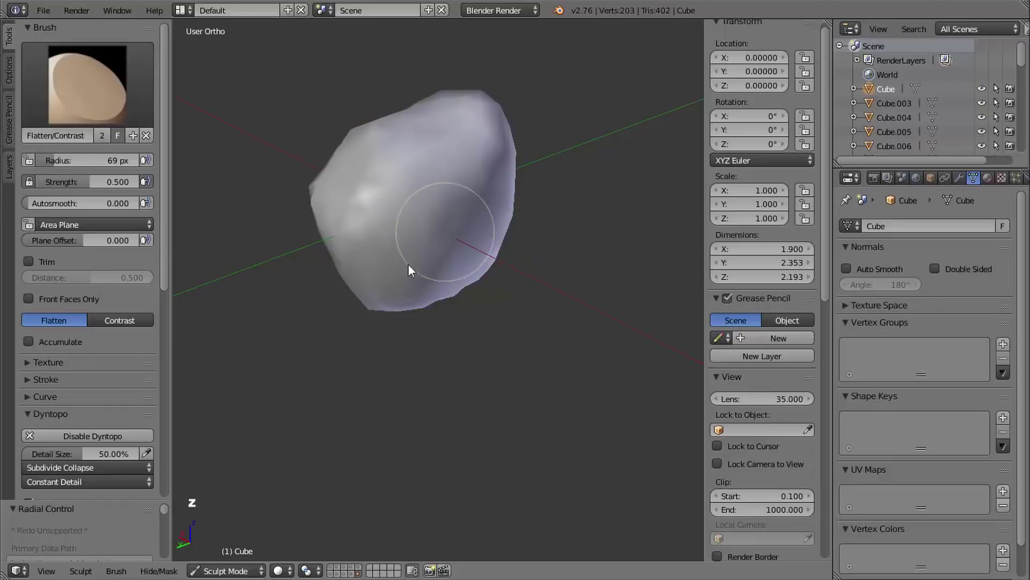
{"action": "left_click", "coordinate": [110, 452]}
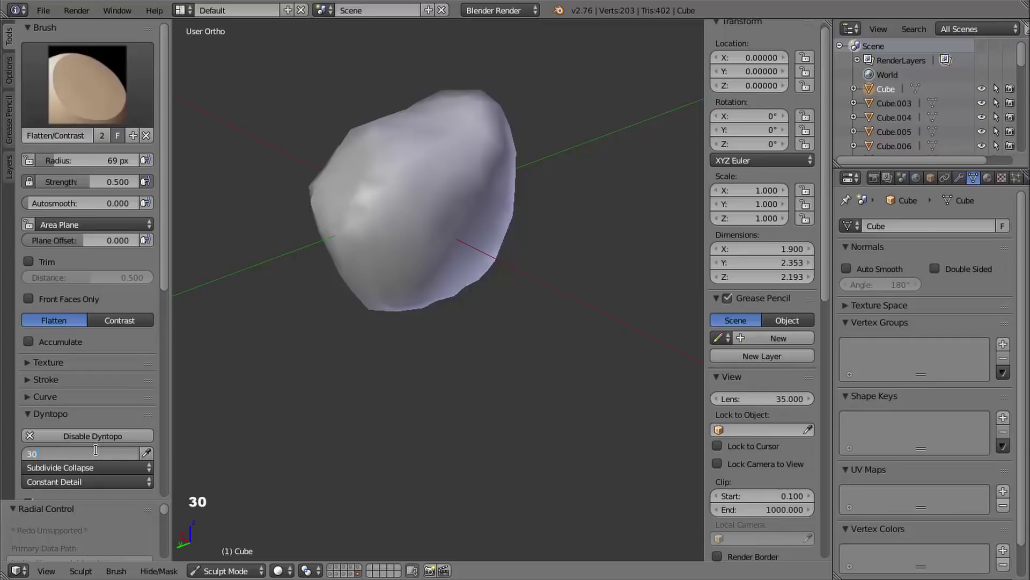
{"action": "key", "text": "Return"}
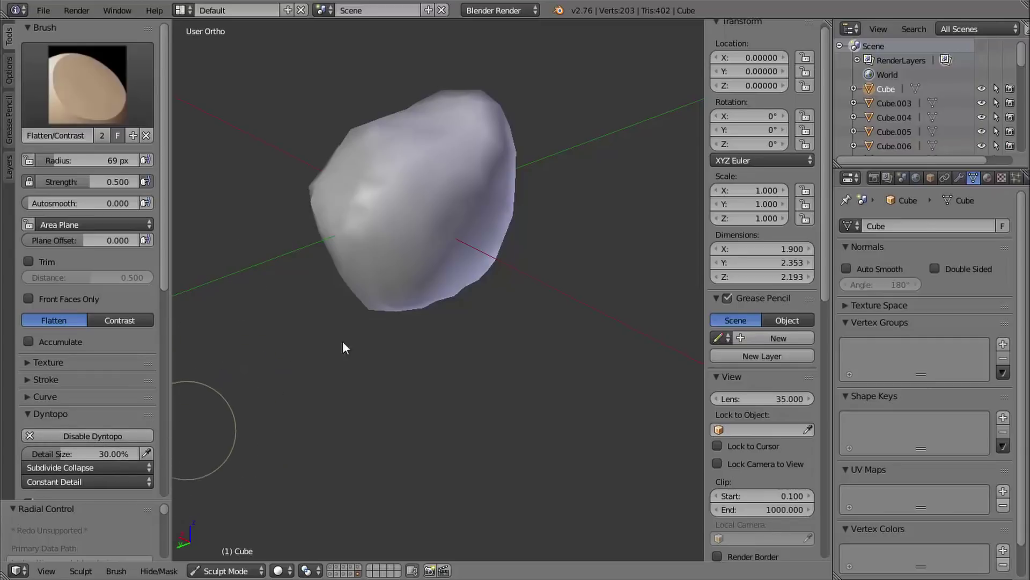
{"action": "middle_click_drag", "start_coordinate": [344, 348], "coordinate": [395, 338]}
{"action": "key", "text": "z"}
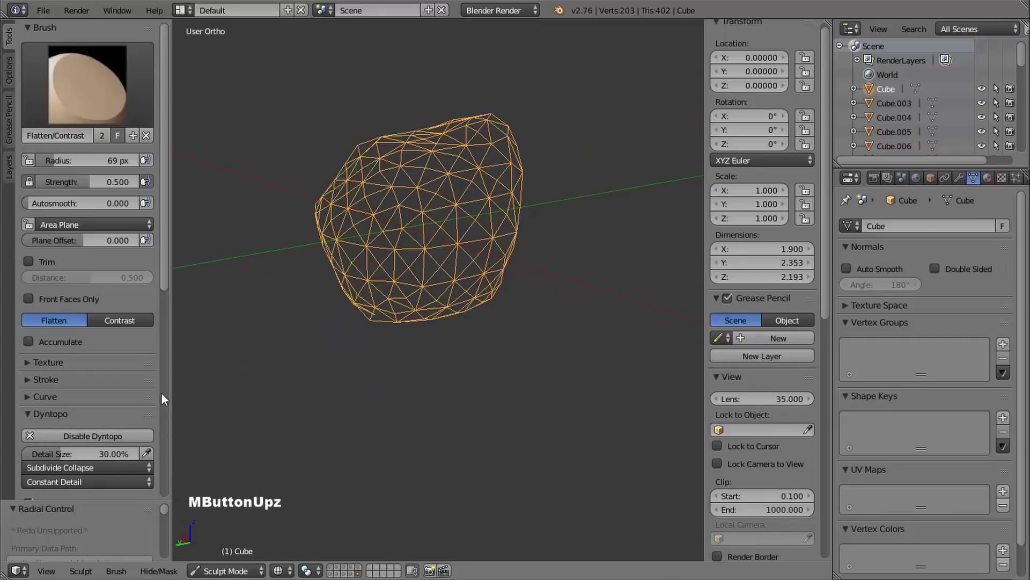
{"action": "left_click_drag", "start_coordinate": [164, 287], "coordinate": [163, 356]}
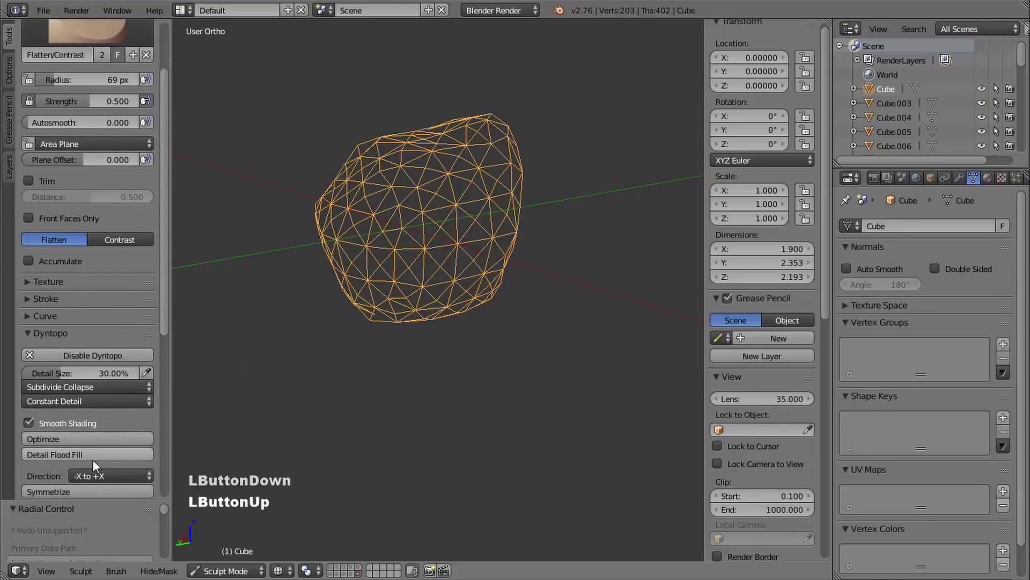
{"action": "left_click", "coordinate": [80, 454]}
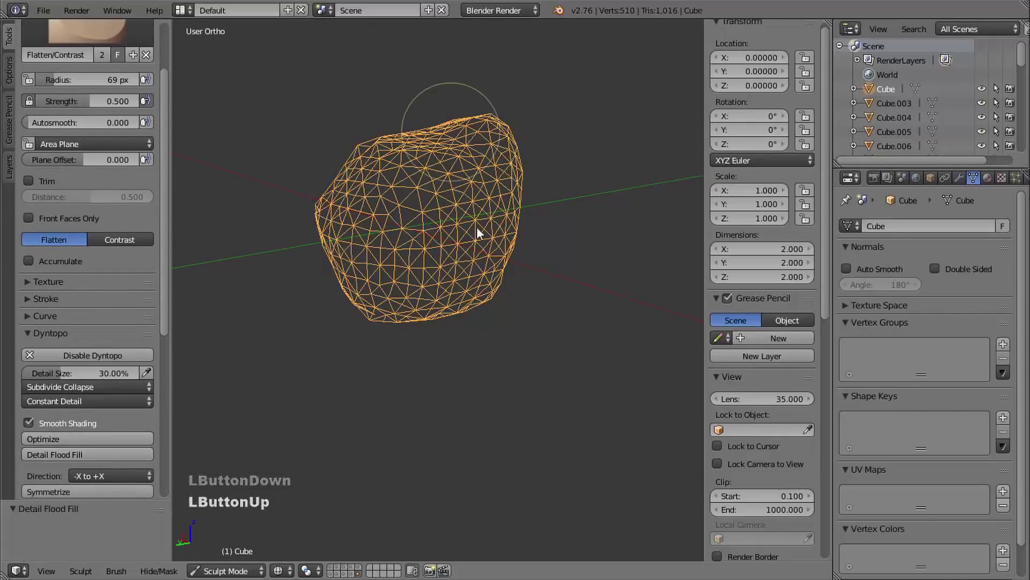
{"action": "mouse_move", "coordinate": [495, 208]}
{"action": "middle_mouse_down"}
{"action": "mouse_move", "coordinate": [395, 236]}
{"action": "mouse_move", "coordinate": [480, 210]}
{"action": "mouse_move", "coordinate": [472, 258]}
{"action": "mouse_move", "coordinate": [482, 217]}
{"action": "middle_mouse_up"}
{"action": "key", "text": "z"}
- Flatten the rounded bulge and adjoining surfaces on one side of the refined rock
{"action": "mouse_move", "coordinate": [482, 216]}
{"action": "left_mouse_down"}
{"action": "mouse_move", "coordinate": [451, 215]}
{"action": "mouse_move", "coordinate": [434, 259]}
{"action": "mouse_move", "coordinate": [457, 229]}
{"action": "left_mouse_up"}
{"action": "mouse_move", "coordinate": [457, 229]}
{"action": "left_mouse_down"}
{"action": "mouse_move", "coordinate": [449, 223]}
{"action": "mouse_move", "coordinate": [487, 231]}
{"action": "mouse_move", "coordinate": [479, 262]}
{"action": "mouse_move", "coordinate": [456, 218]}
{"action": "mouse_move", "coordinate": [462, 257]}
{"action": "mouse_move", "coordinate": [478, 252]}
{"action": "left_mouse_up"}
{"action": "mouse_move", "coordinate": [478, 252]}
{"action": "middle_mouse_down"}
{"action": "mouse_move", "coordinate": [507, 245]}
{"action": "mouse_move", "coordinate": [387, 232]}
{"action": "middle_mouse_up"}
{"action": "mouse_move", "coordinate": [387, 231]}
{"action": "left_mouse_down"}
{"action": "mouse_move", "coordinate": [413, 200]}
{"action": "mouse_move", "coordinate": [370, 251]}
{"action": "left_mouse_up"}
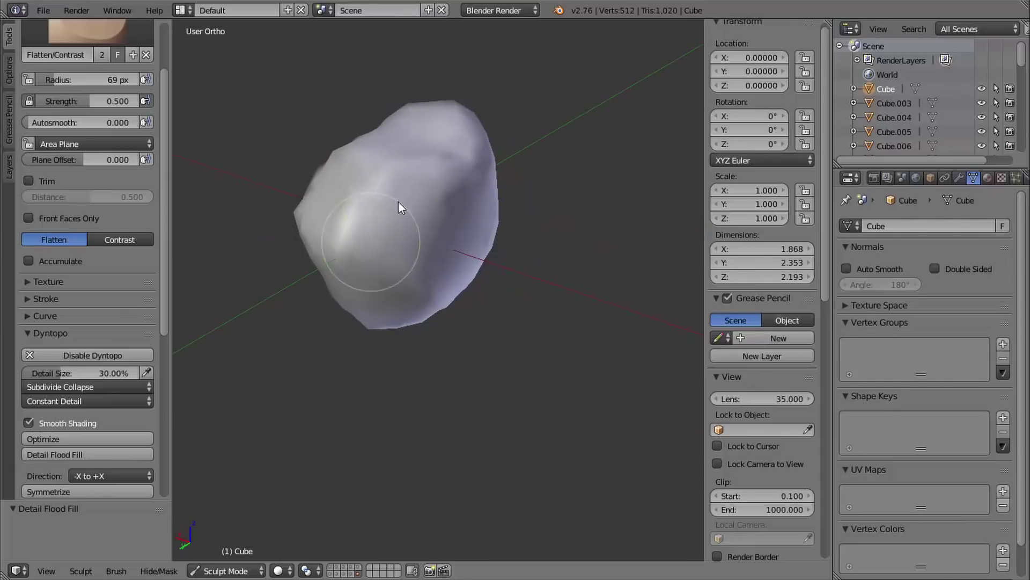
{"action": "left_click_drag", "start_coordinate": [398, 203], "coordinate": [398, 223]}
{"action": "mouse_move", "coordinate": [398, 223]}
{"action": "middle_mouse_down"}
{"action": "mouse_move", "coordinate": [409, 230]}
{"action": "mouse_move", "coordinate": [380, 214]}
{"action": "middle_mouse_up"}
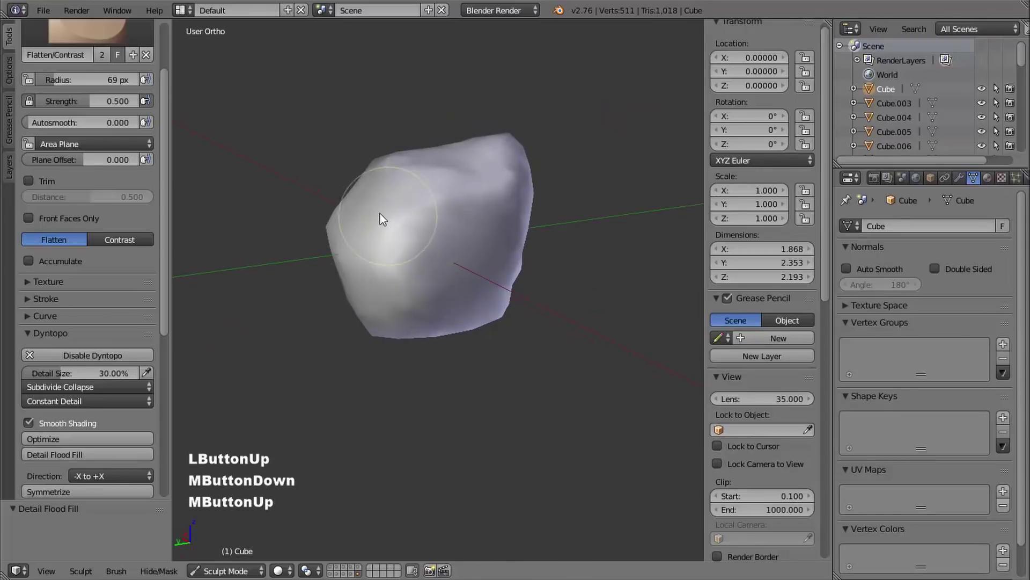
{"action": "middle_click_drag", "start_coordinate": [476, 255], "coordinate": [413, 221]}
{"action": "mouse_move", "coordinate": [400, 221]}
{"action": "left_mouse_down"}
{"action": "mouse_move", "coordinate": [424, 215]}
{"action": "mouse_move", "coordinate": [430, 226]}
{"action": "left_mouse_up"}
{"action": "middle_click_drag", "start_coordinate": [457, 236], "coordinate": [344, 244]}
{"action": "left_click_drag", "start_coordinate": [333, 252], "coordinate": [346, 249]}
- Continue around the rock with Flatten/Contrast, planing down rounded areas on its remaining sides
{"action": "middle_click_drag", "start_coordinate": [418, 252], "coordinate": [462, 269]}
{"action": "middle_click_drag", "start_coordinate": [465, 270], "coordinate": [466, 263], "text": "shift"}
{"action": "mouse_move", "coordinate": [451, 242]}
{"action": "left_mouse_down"}
{"action": "mouse_move", "coordinate": [392, 218]}
{"action": "mouse_move", "coordinate": [434, 252]}
{"action": "left_mouse_up"}
{"action": "middle_click_drag", "start_coordinate": [434, 251], "coordinate": [467, 220]}
{"action": "mouse_move", "coordinate": [453, 223]}
{"action": "middle_mouse_down"}
{"action": "mouse_move", "coordinate": [505, 208]}
{"action": "mouse_move", "coordinate": [478, 225]}
{"action": "middle_mouse_up"}
{"action": "middle_click_drag", "start_coordinate": [434, 253], "coordinate": [492, 166], "text": "shift"}
{"action": "left_click_drag", "start_coordinate": [468, 255], "coordinate": [475, 241]}
{"action": "middle_click_drag", "start_coordinate": [478, 221], "coordinate": [421, 200]}
{"action": "mouse_move", "coordinate": [413, 240]}
{"action": "left_mouse_down"}
{"action": "mouse_move", "coordinate": [394, 243]}
{"action": "mouse_move", "coordinate": [405, 234]}
{"action": "left_mouse_up"}
{"action": "middle_click_drag", "start_coordinate": [419, 236], "coordinate": [472, 204]}
{"action": "middle_click_drag", "start_coordinate": [467, 226], "coordinate": [516, 194]}
{"action": "mouse_move", "coordinate": [515, 222]}
{"action": "middle_mouse_down"}
{"action": "mouse_move", "coordinate": [539, 250]}
{"action": "mouse_move", "coordinate": [441, 241]}
{"action": "mouse_move", "coordinate": [461, 185]}
{"action": "middle_mouse_up"}
{"action": "mouse_move", "coordinate": [464, 174]}
{"action": "left_mouse_down"}
{"action": "mouse_move", "coordinate": [470, 162]}
{"action": "mouse_move", "coordinate": [452, 177]}
{"action": "mouse_move", "coordinate": [510, 238]}
{"action": "left_mouse_up"}
{"action": "middle_click_drag", "start_coordinate": [509, 239], "coordinate": [467, 225]}
{"action": "mouse_move", "coordinate": [467, 226]}
{"action": "middle_mouse_down"}
{"action": "mouse_move", "coordinate": [437, 212]}
{"action": "mouse_move", "coordinate": [498, 168]}
{"action": "middle_mouse_up"}
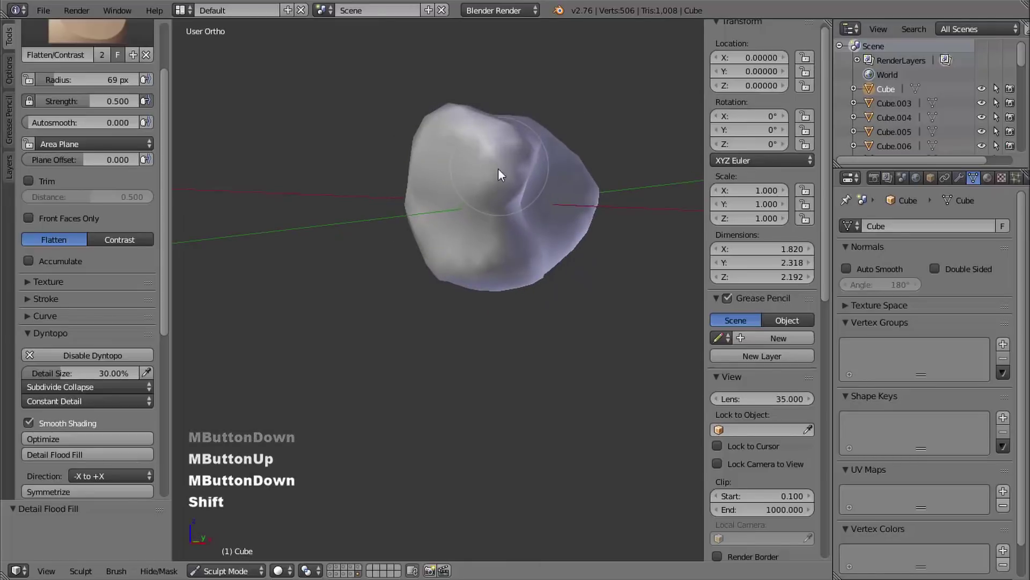
- Smooth the uneven upper area beside the rock's ridge, flatten it slightly and inspect the shape from several sides
{"action": "mouse_move", "coordinate": [498, 168]}
{"action": "left_mouse_down", "text": "shift"}
{"action": "mouse_move", "coordinate": [469, 169]}
{"action": "mouse_move", "coordinate": [458, 150]}
{"action": "mouse_move", "coordinate": [456, 158]}
{"action": "left_mouse_up", "text": "shift"}
{"action": "mouse_move", "coordinate": [456, 159]}
{"action": "left_mouse_down"}
{"action": "mouse_move", "coordinate": [450, 170]}
{"action": "mouse_move", "coordinate": [454, 152]}
{"action": "left_mouse_up"}
{"action": "middle_click_drag", "start_coordinate": [510, 197], "coordinate": [435, 194]}
{"action": "middle_click_drag", "start_coordinate": [462, 209], "coordinate": [373, 208], "text": "shift"}
{"action": "middle_click_drag", "start_coordinate": [441, 231], "coordinate": [411, 228]}
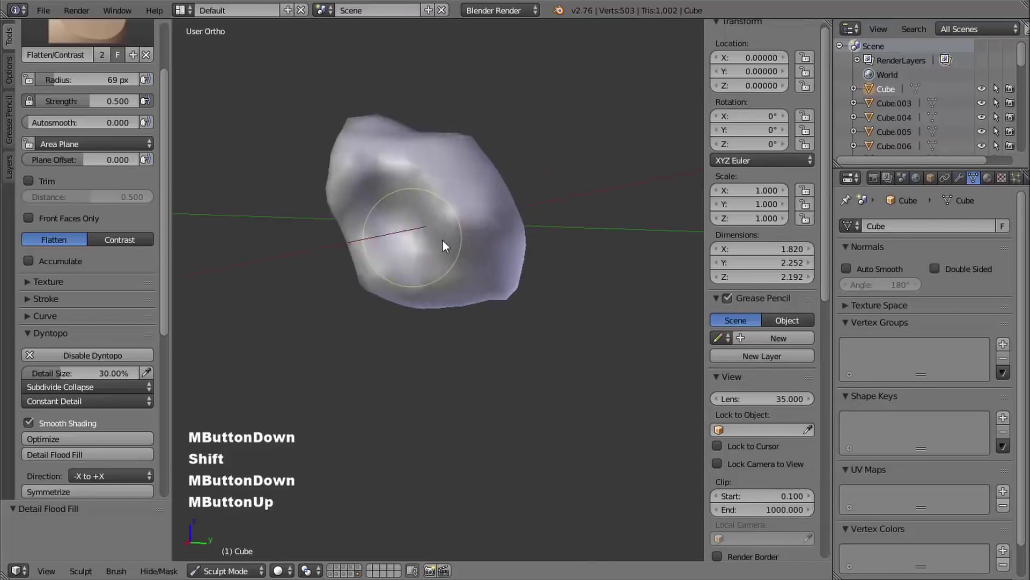
{"action": "mouse_move", "coordinate": [494, 234]}
{"action": "middle_mouse_down"}
{"action": "mouse_move", "coordinate": [404, 220]}
{"action": "mouse_move", "coordinate": [463, 256]}
{"action": "middle_mouse_up"}
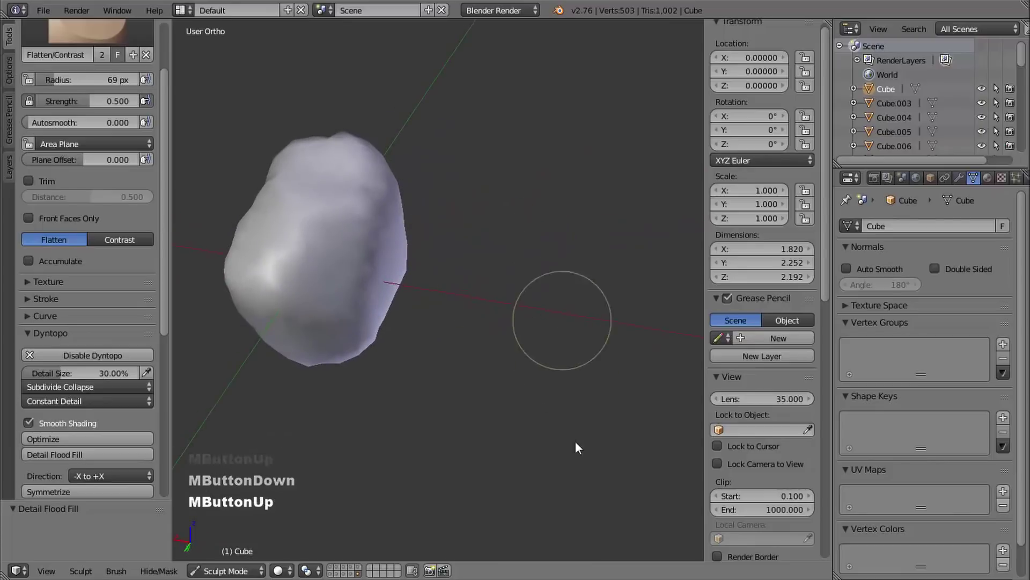
- Disable Dyntopo, return to Object Mode and hide the finished rock
{"action": "key", "text": "ctrl+d"}
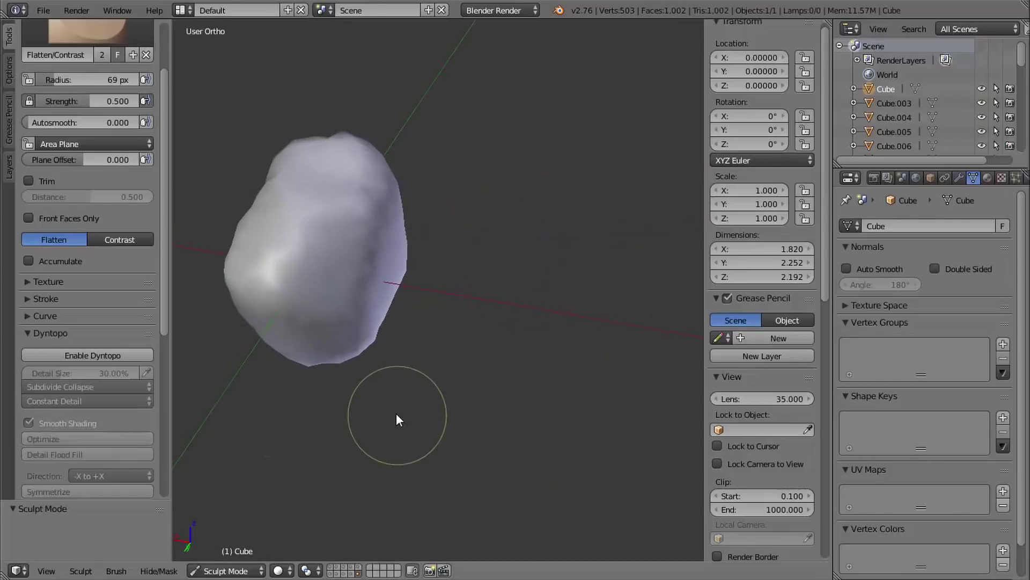
{"action": "left_click", "coordinate": [226, 570]}
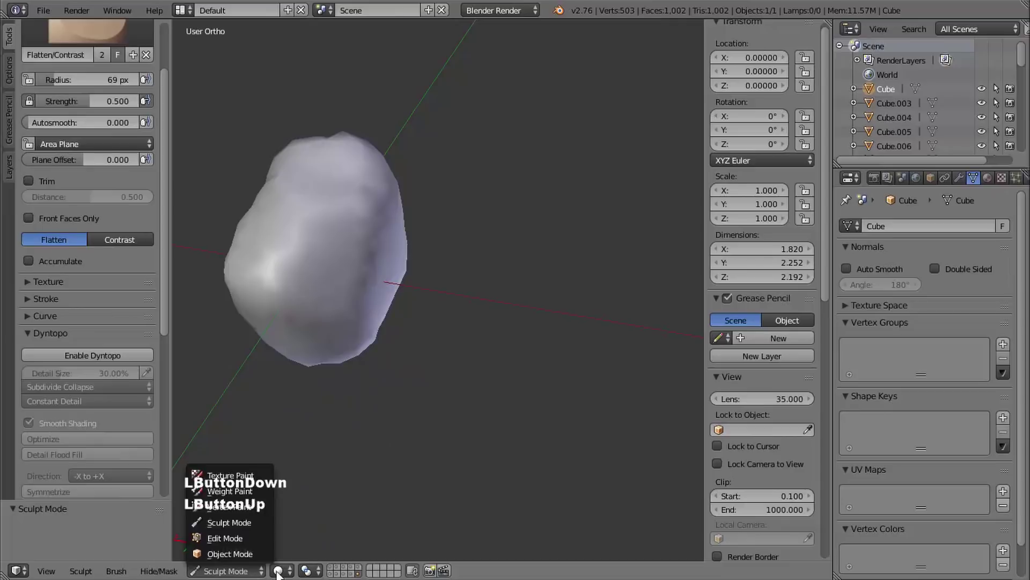
{"action": "left_click", "coordinate": [226, 571]}
{"action": "left_click", "coordinate": [231, 552]}
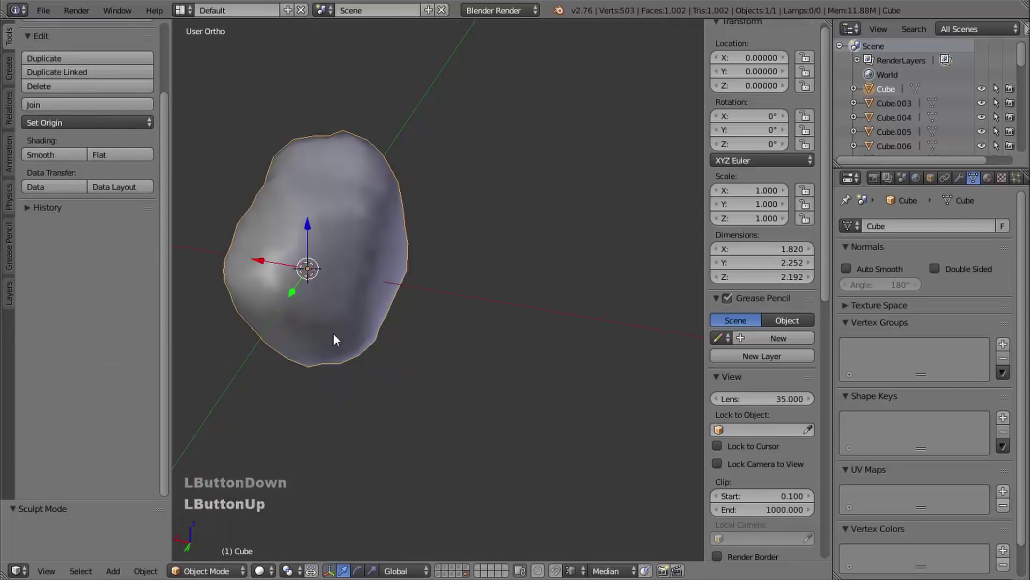
{"action": "key", "text": "h"}
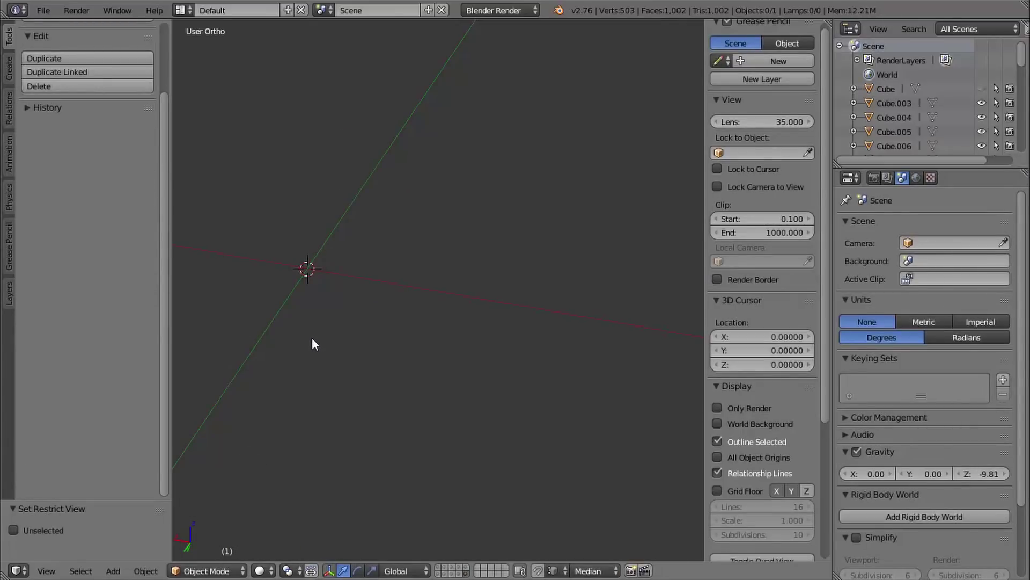
- Add a mesh cylinder with 6 vertices and a Triangle Fan cap fill
{"action": "key", "text": "shift+a"}
{"action": "mouse_move", "coordinate": [313, 330]}
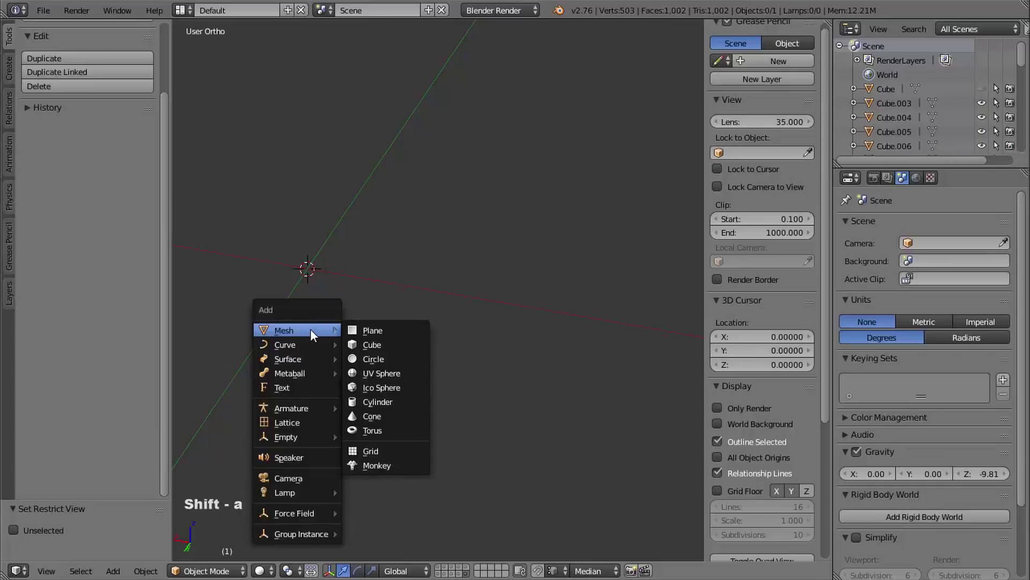
{"action": "left_click", "coordinate": [378, 402]}
{"action": "middle_click_drag", "start_coordinate": [398, 388], "coordinate": [377, 351], "text": "shift"}
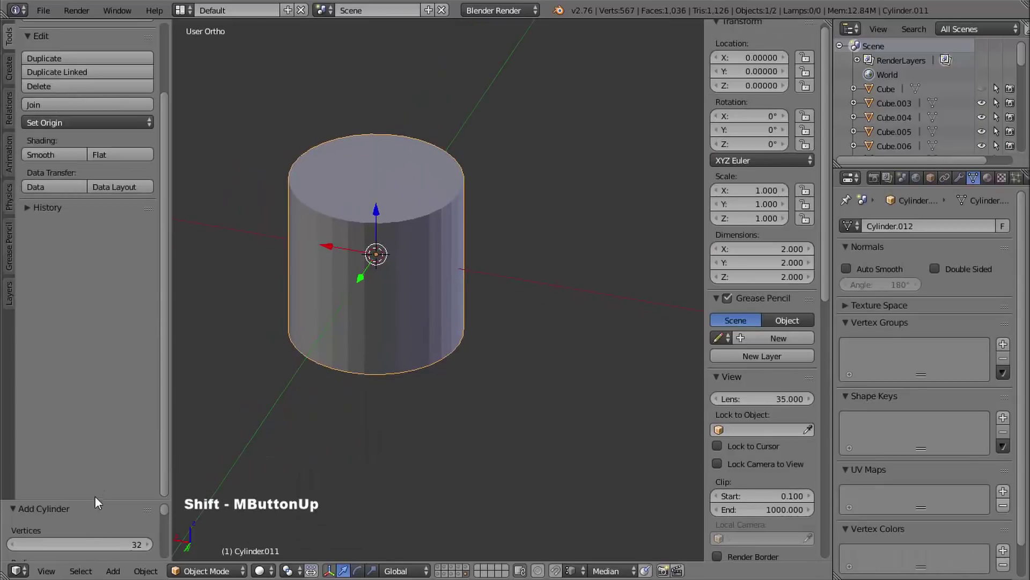
{"action": "left_click_drag", "start_coordinate": [95, 499], "coordinate": [108, 281]}
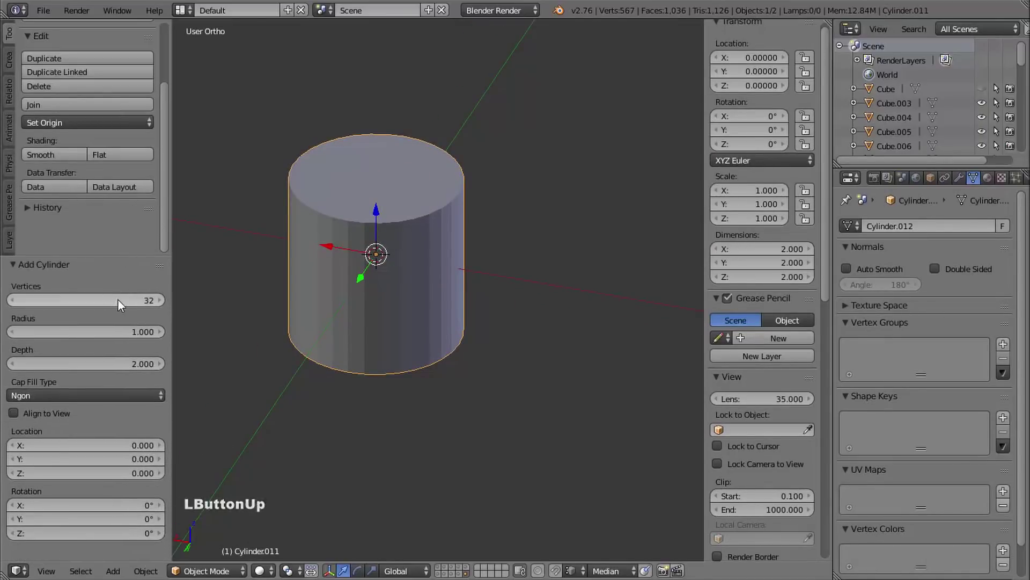
{"action": "left_click", "coordinate": [89, 299]}
{"action": "type", "text": "6"}
{"action": "key", "text": "Return"}
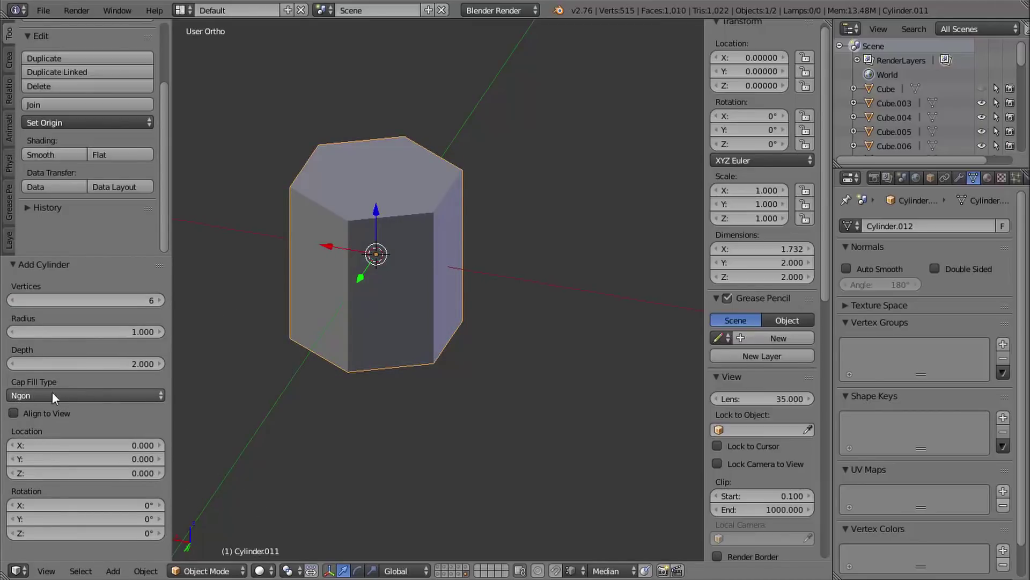
{"action": "left_click", "coordinate": [35, 394]}
{"action": "left_click", "coordinate": [57, 353]}
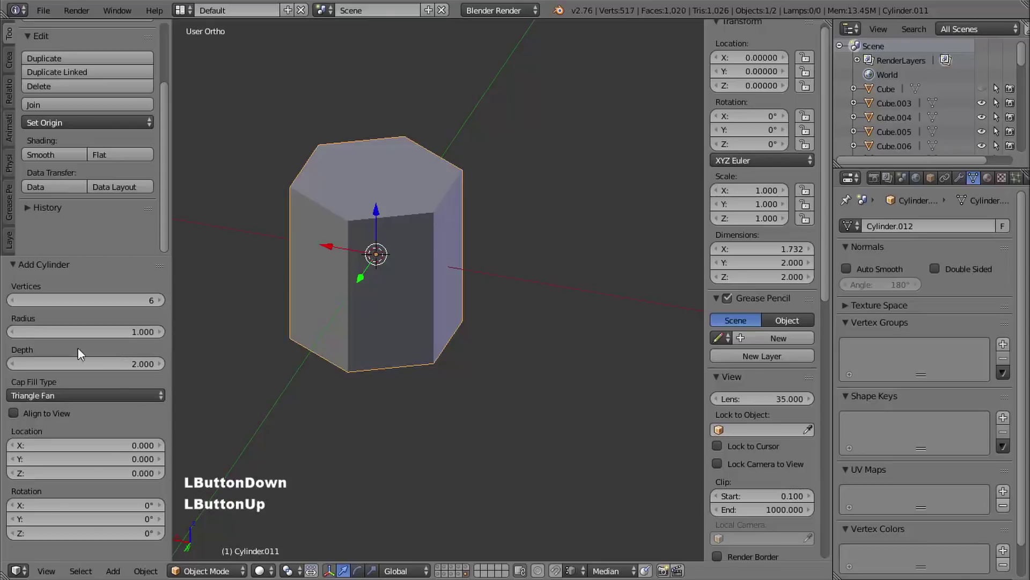
- In Edit Mode from the front view, move the whole hexagonal cylinder mesh up 1 unit along Z
{"action": "middle_click_drag", "start_coordinate": [377, 324], "coordinate": [352, 329], "text": "shift"}
{"action": "key", "text": "1"}
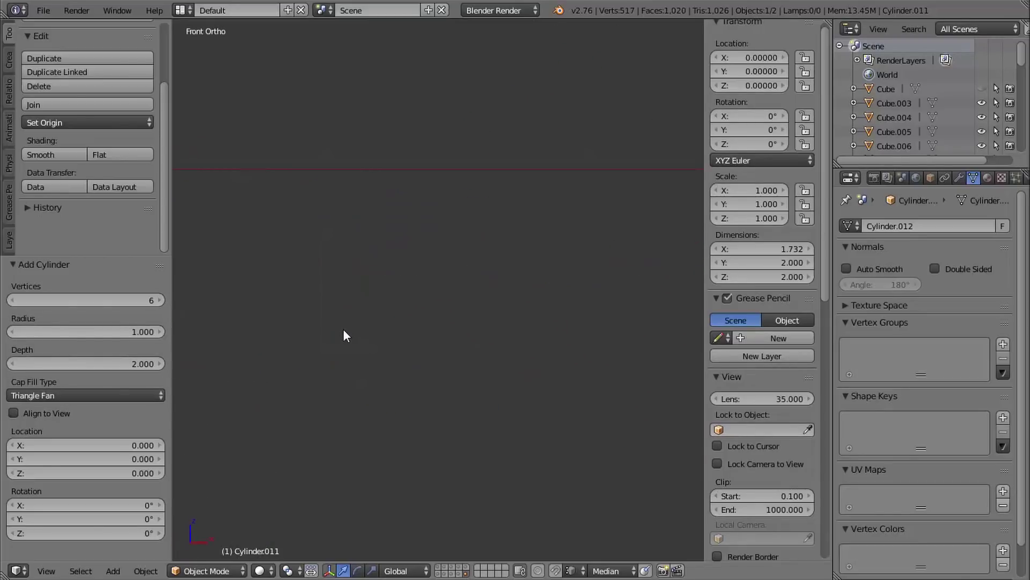
{"action": "key", "text": "1"}
{"action": "middle_click_drag", "start_coordinate": [496, 357], "coordinate": [480, 311], "text": "shift"}
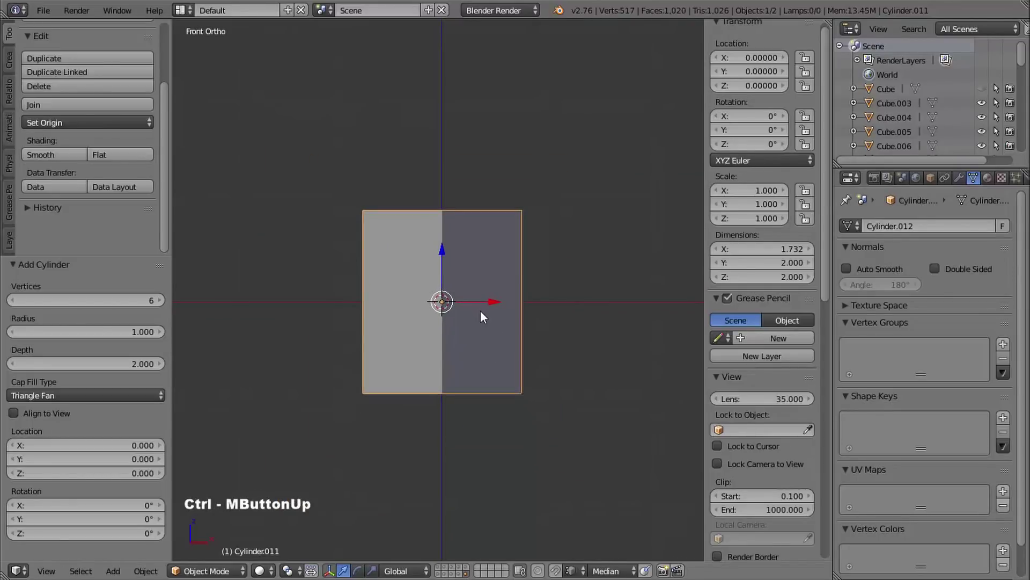
{"action": "key", "text": "Tab"}
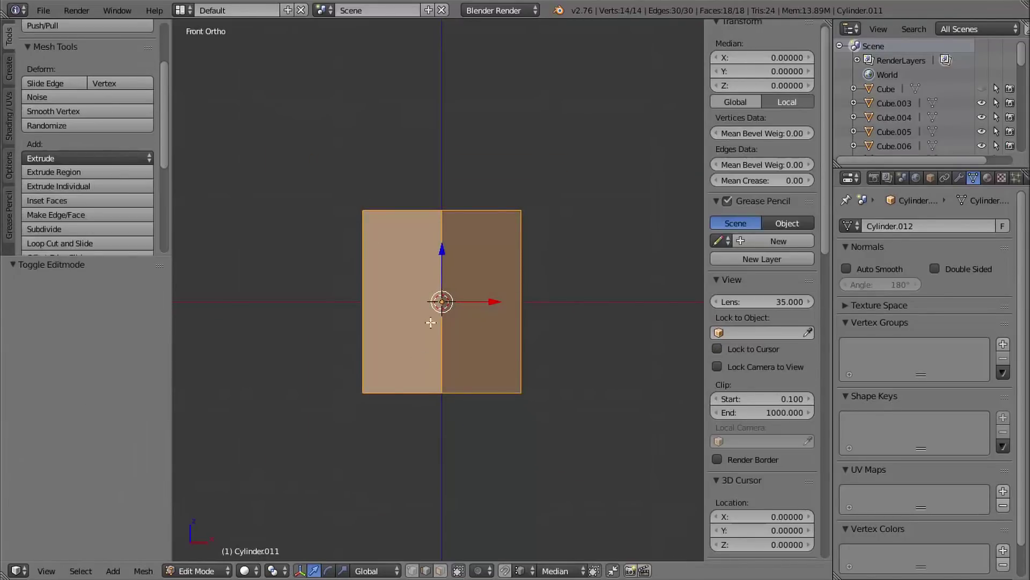
{"action": "key", "text": "g"}
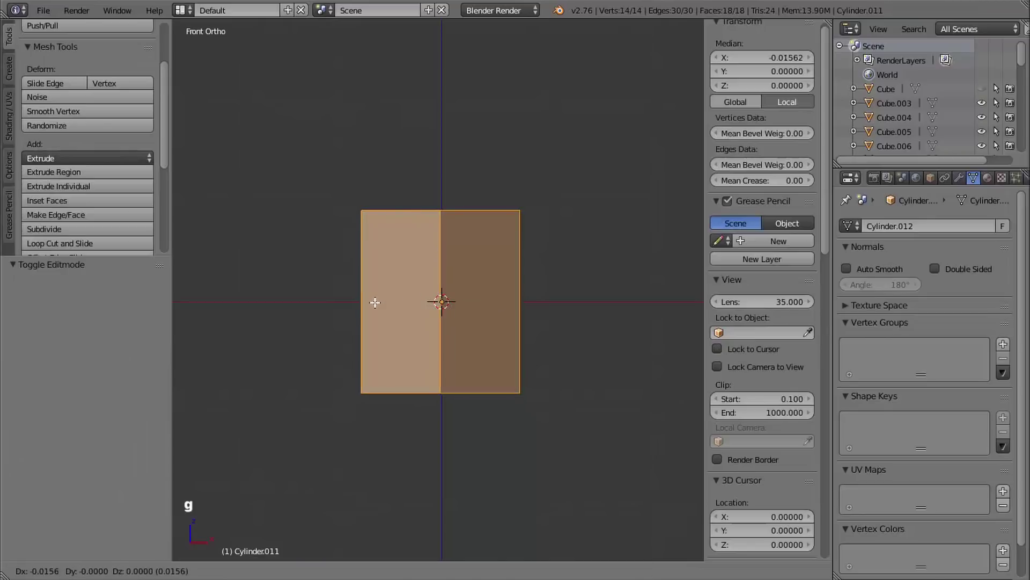
{"action": "key", "text": "z"}
{"action": "key", "text": "1"}
{"action": "key", "text": "Return"}
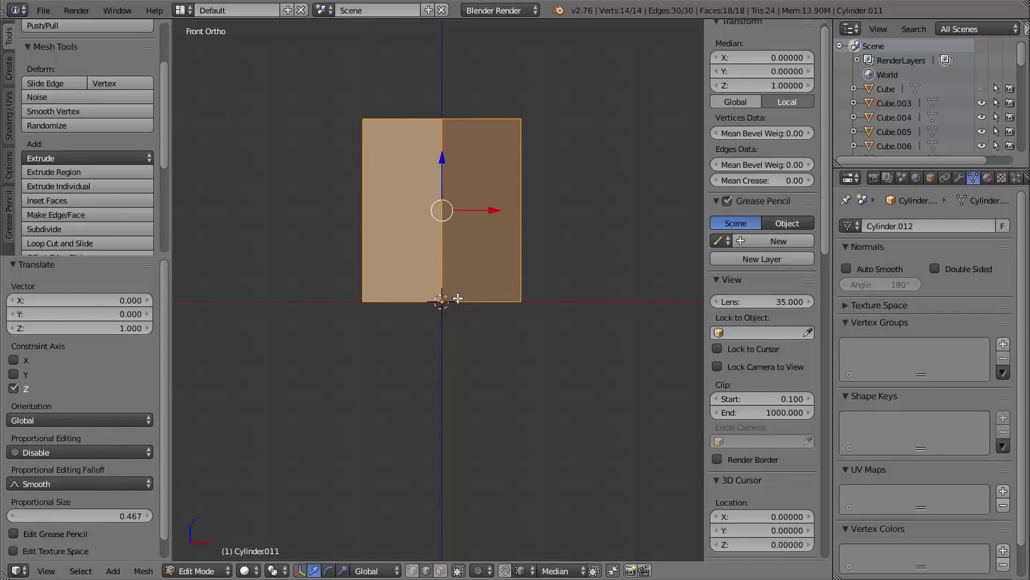
- In vertex select mode, raise the centre vertex of the top cap about 1.17 units along Z to form a point
{"action": "key", "text": "ctrl+Tab"}
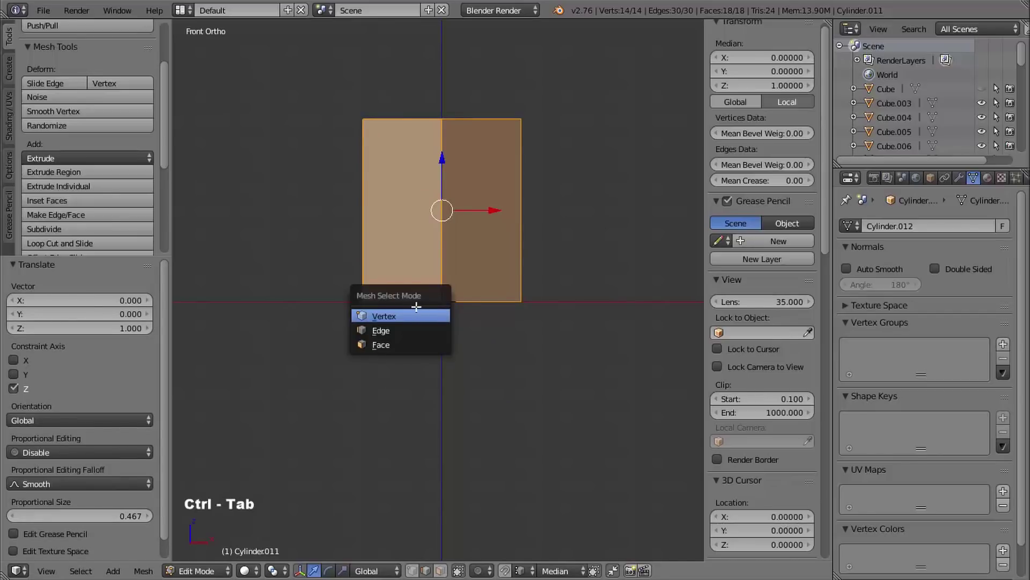
{"action": "left_click", "coordinate": [417, 315]}
{"action": "middle_click_drag", "start_coordinate": [417, 315], "coordinate": [438, 132]}
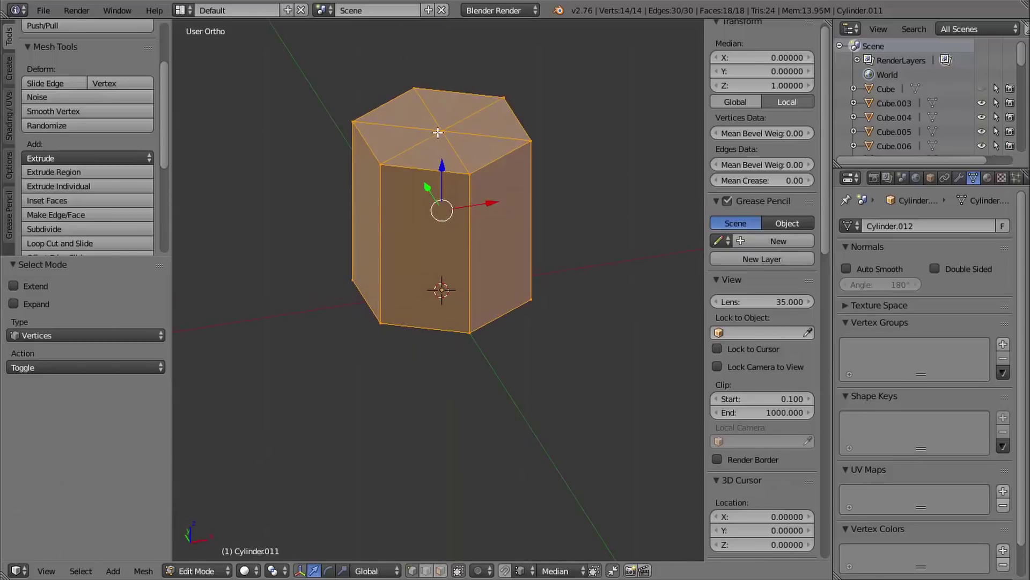
{"action": "right_click", "coordinate": [438, 133]}
{"action": "middle_click_drag", "start_coordinate": [484, 226], "coordinate": [449, 185], "text": "shift"}
{"action": "left_click_drag", "start_coordinate": [427, 177], "coordinate": [431, 68]}
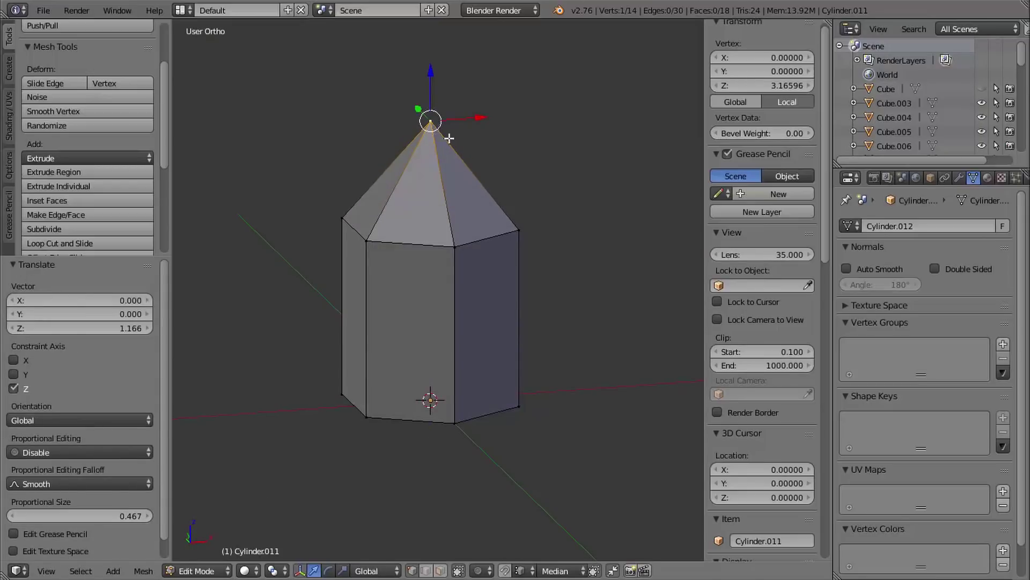
- Grow the selection to the whole pointed cap and raise it about 1.5 units along Z to lengthen the crystal
{"action": "middle_click_drag", "start_coordinate": [566, 169], "coordinate": [508, 175], "text": "shift"}
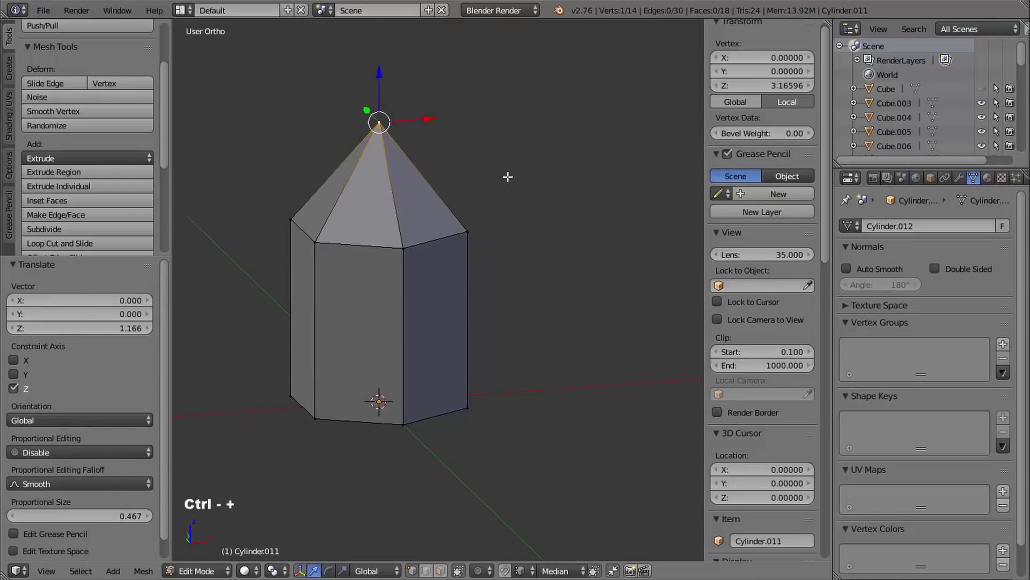
{"action": "key", "text": "ctrl+KP_Add"}
{"action": "middle_click_drag", "start_coordinate": [487, 224], "coordinate": [328, 173]}
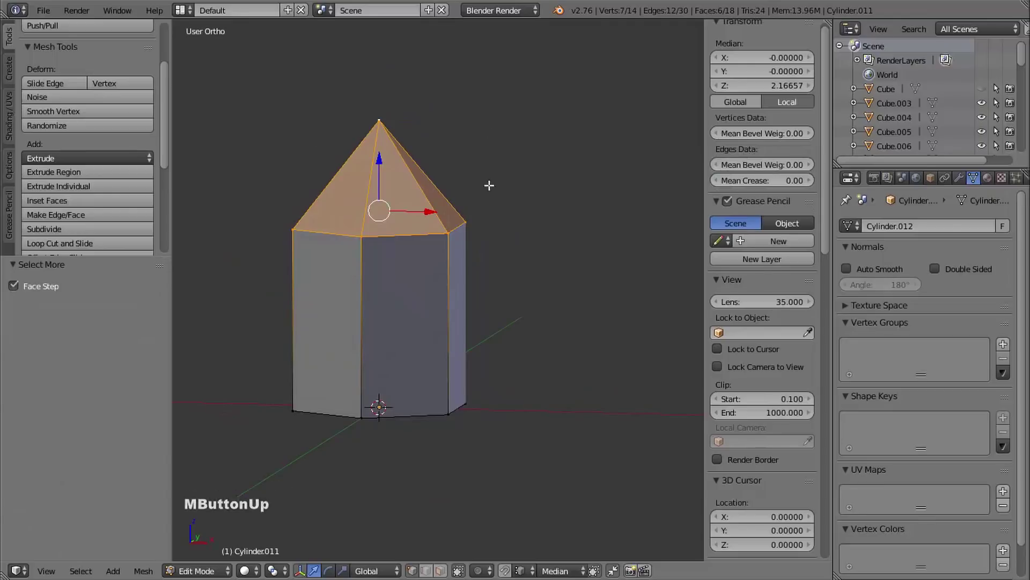
{"action": "middle_click_drag", "start_coordinate": [495, 214], "coordinate": [520, 283], "text": "shift"}
{"action": "left_click_drag", "start_coordinate": [408, 228], "coordinate": [415, 81]}
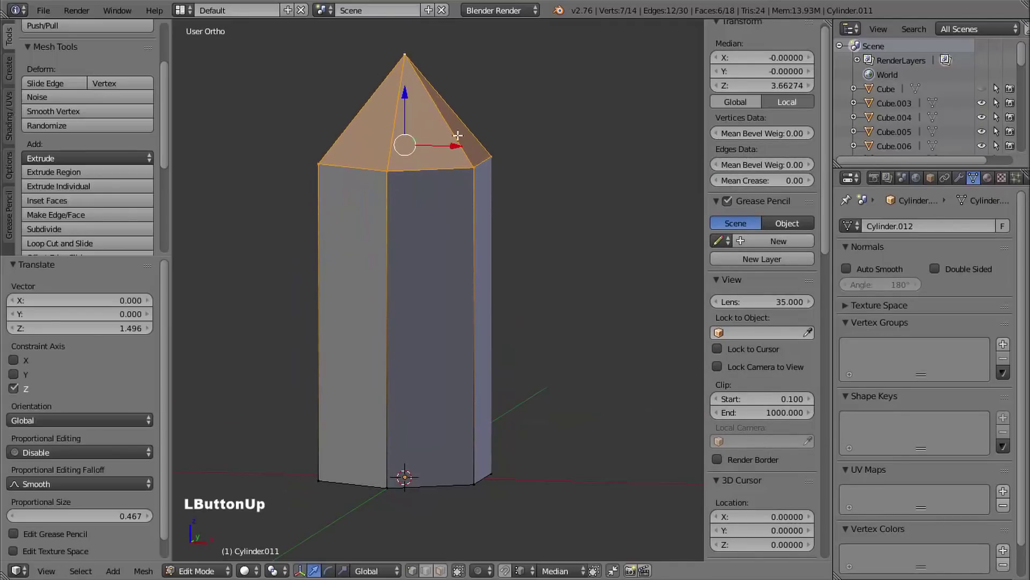
- Invert the selection to the crystal's base ring, scale it to about 0.634 to taper the body, and leave Edit Mode
{"action": "middle_click_drag", "start_coordinate": [508, 290], "coordinate": [492, 276], "text": "shift"}
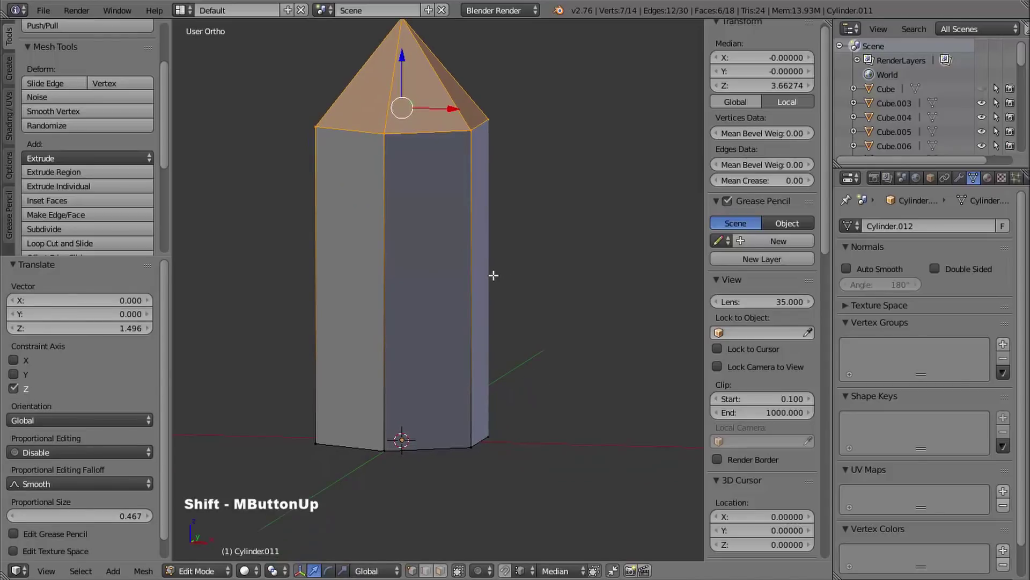
{"action": "key", "text": "ctrl+i"}
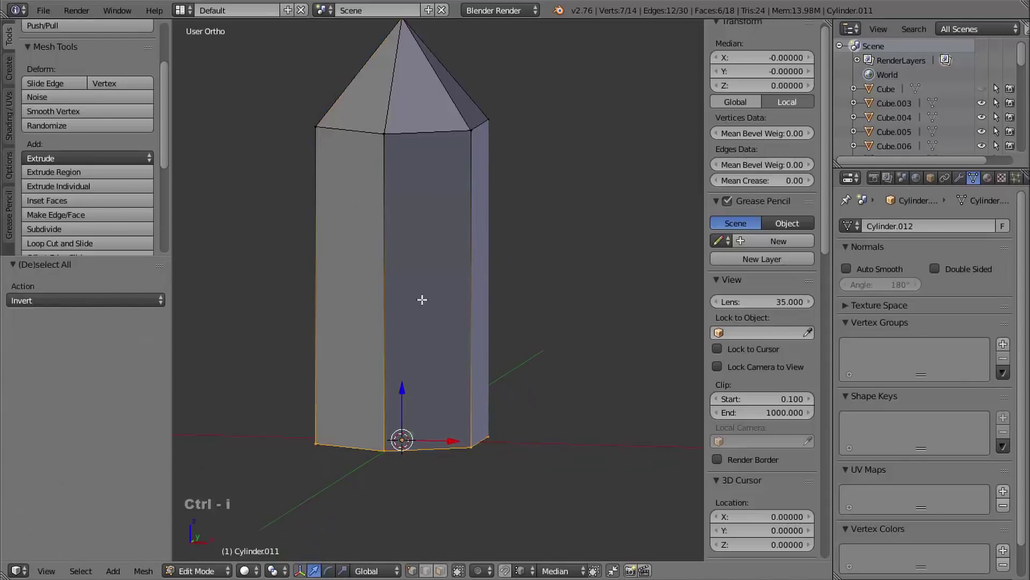
{"action": "middle_click_drag", "start_coordinate": [422, 299], "coordinate": [488, 318]}
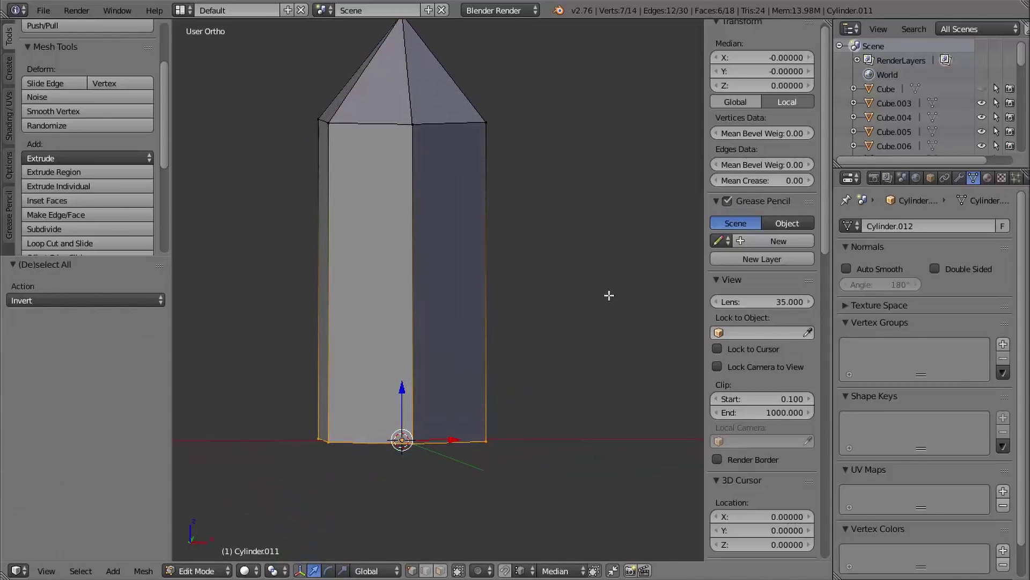
{"action": "key", "text": "s"}
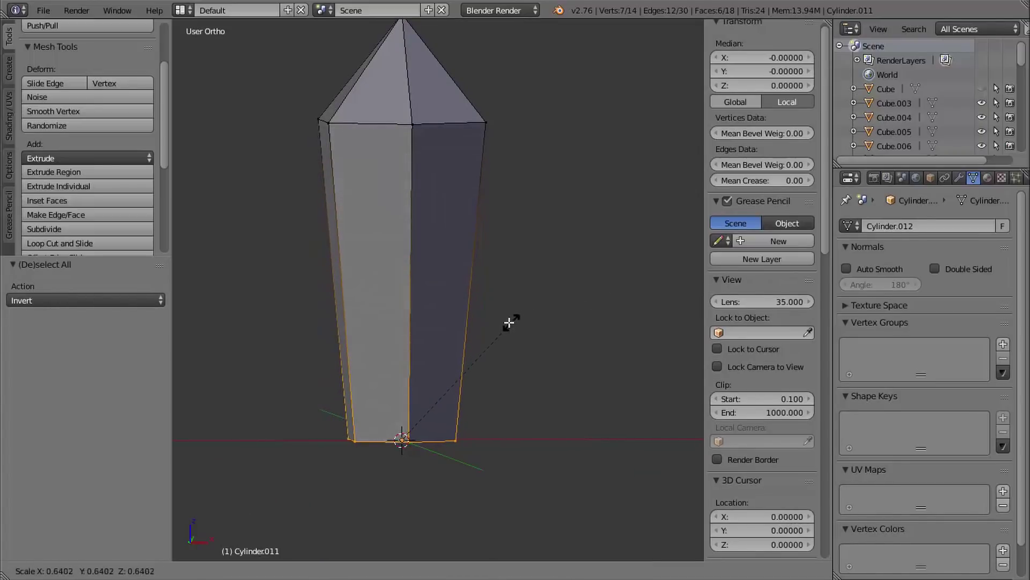
{"action": "left_click", "coordinate": [504, 318]}
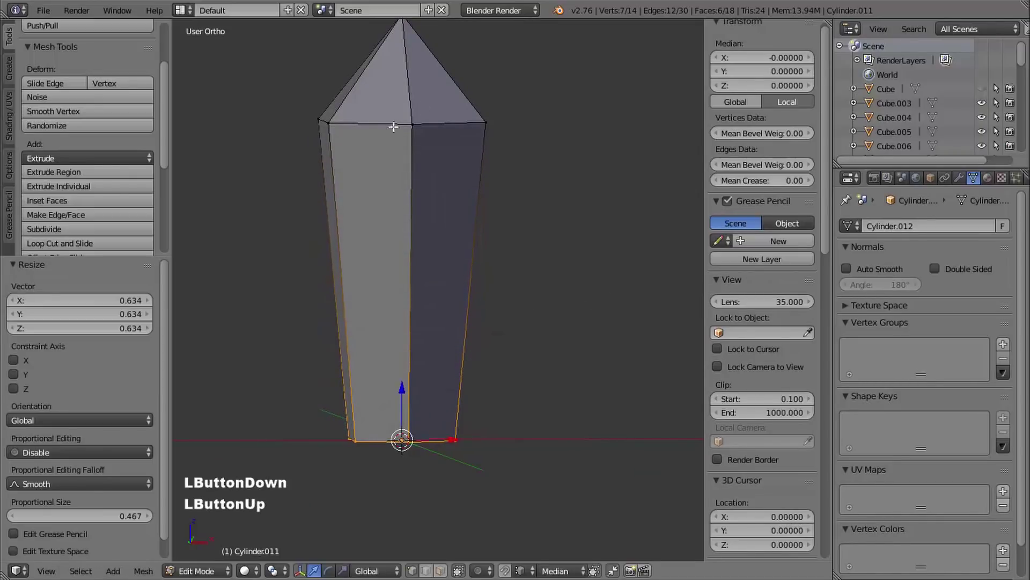
{"action": "middle_click_drag", "start_coordinate": [538, 322], "coordinate": [501, 311]}
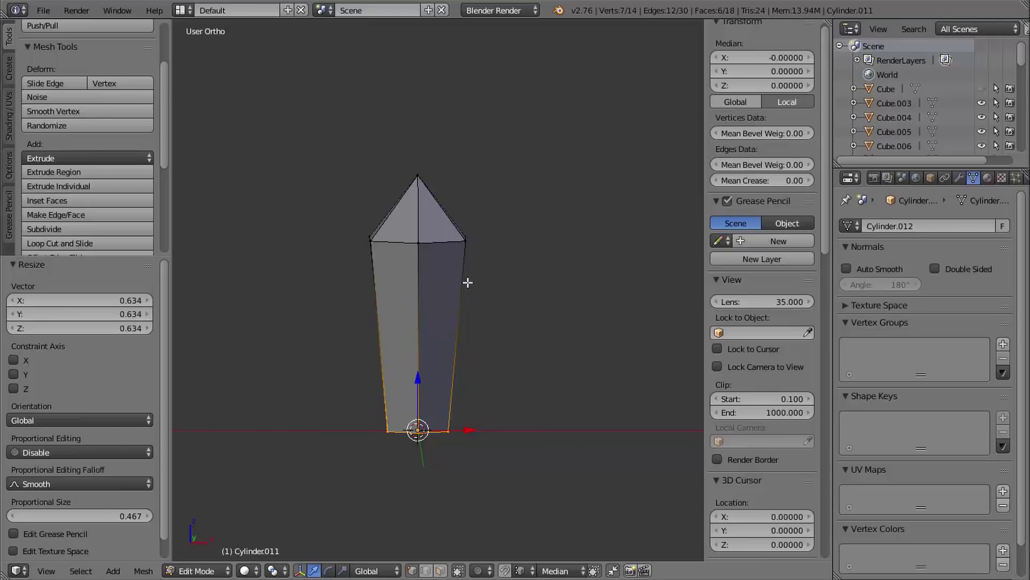
{"action": "middle_click_drag", "start_coordinate": [528, 311], "coordinate": [508, 303]}
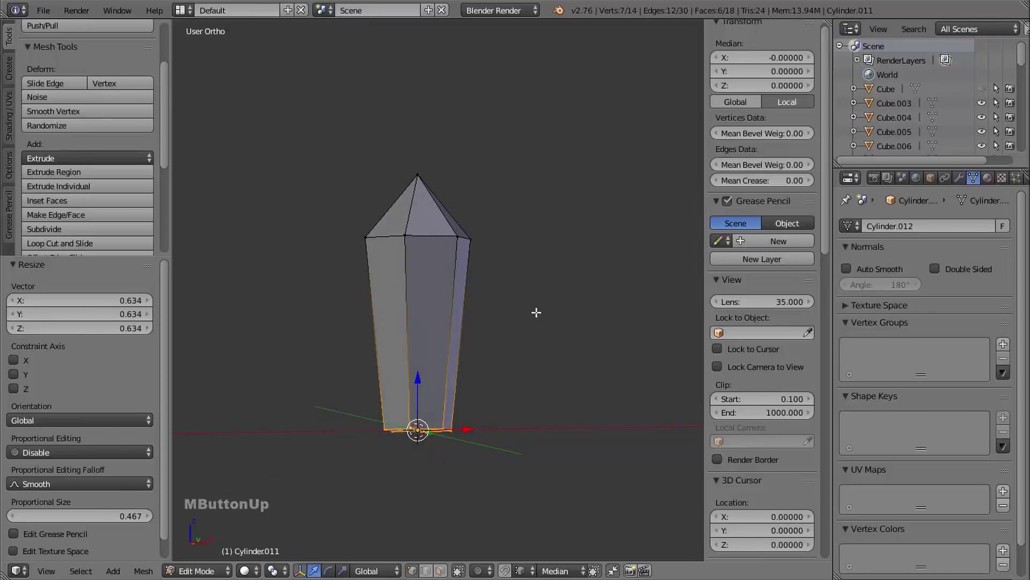
{"action": "key", "text": "Tab"}
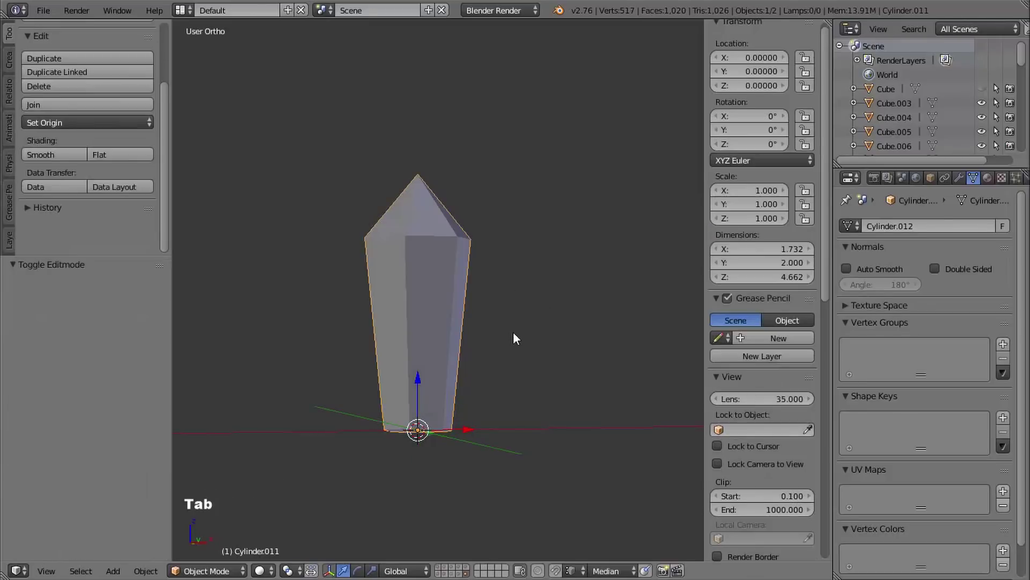
- Duplicate the crystal and move the copy about 3.36 units along X
{"action": "middle_click_drag", "start_coordinate": [515, 339], "coordinate": [455, 394]}
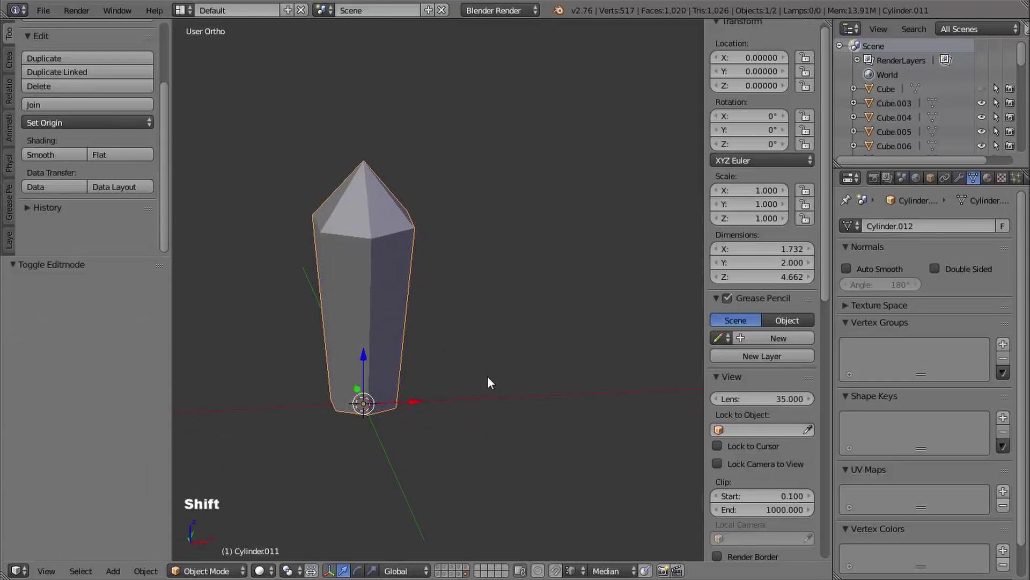
{"action": "key", "text": "shift+d"}
{"action": "key", "text": "x"}
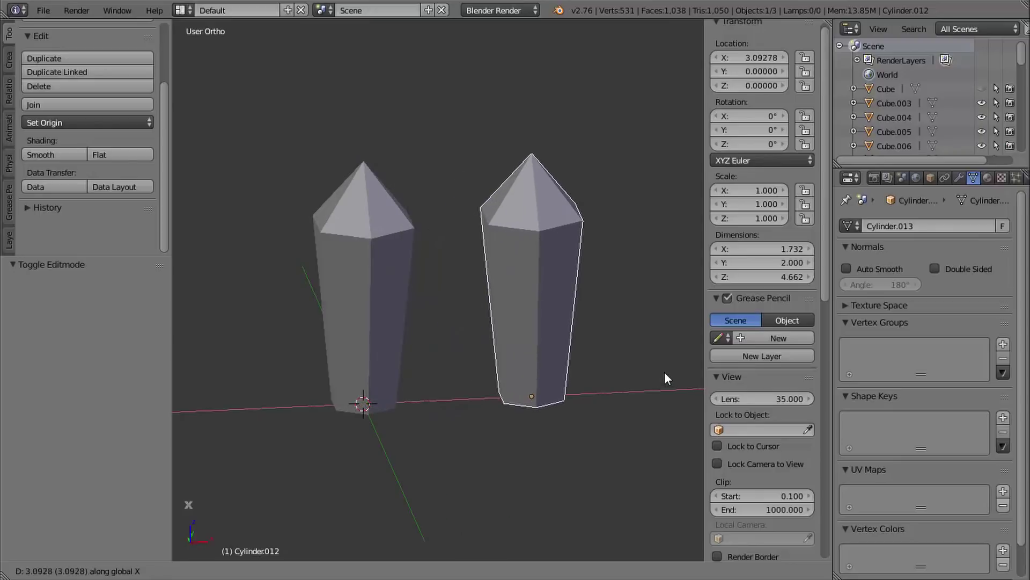
{"action": "left_click", "coordinate": [672, 369]}
- Select the whole mesh of the original crystal at the origin and Bisect it diagonally below its pointed cap in front view
{"action": "right_click", "coordinate": [383, 290]}
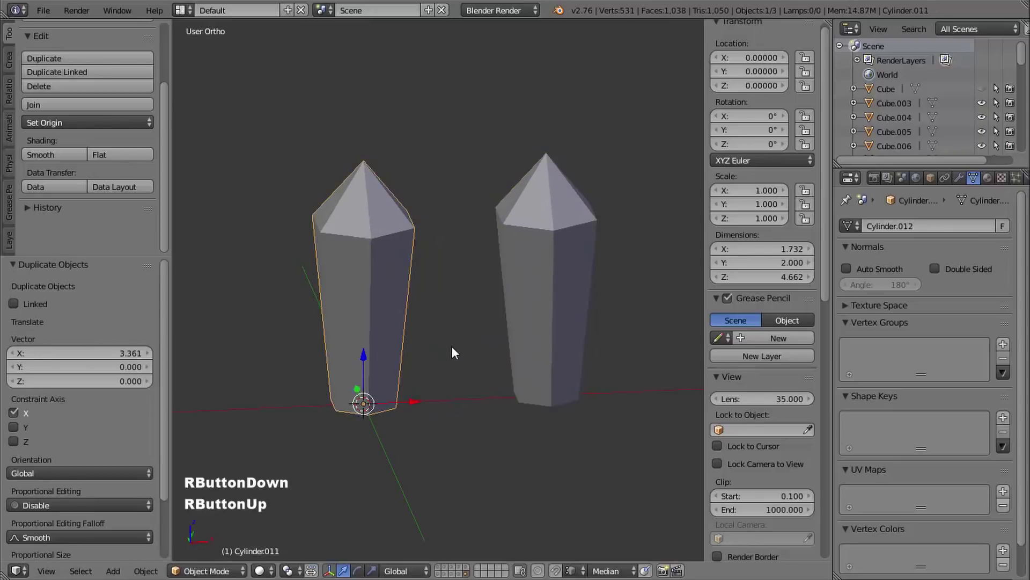
{"action": "middle_click_drag", "start_coordinate": [452, 350], "coordinate": [484, 346]}
{"action": "key", "text": "KP_1"}
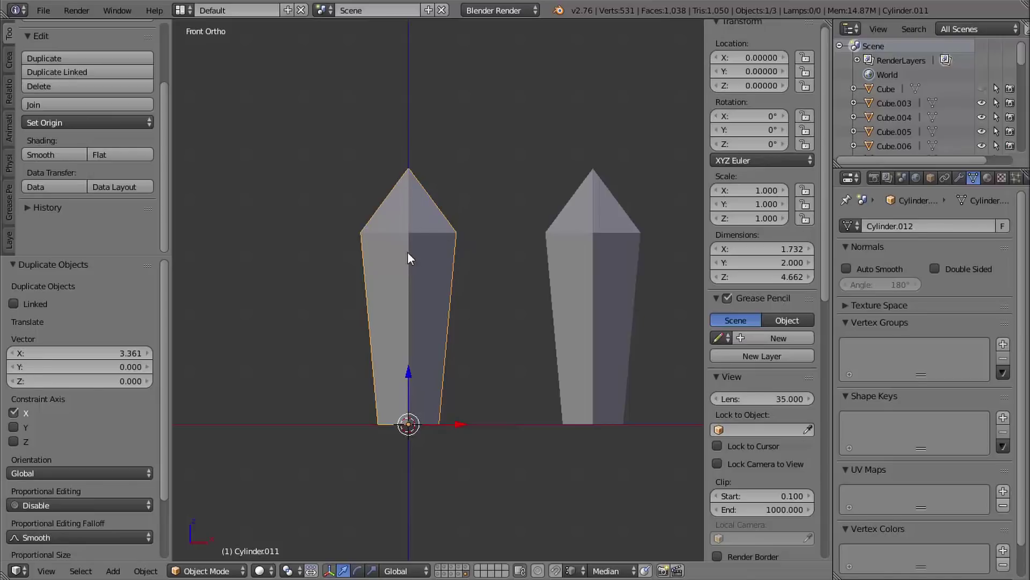
{"action": "key", "text": "Tab"}
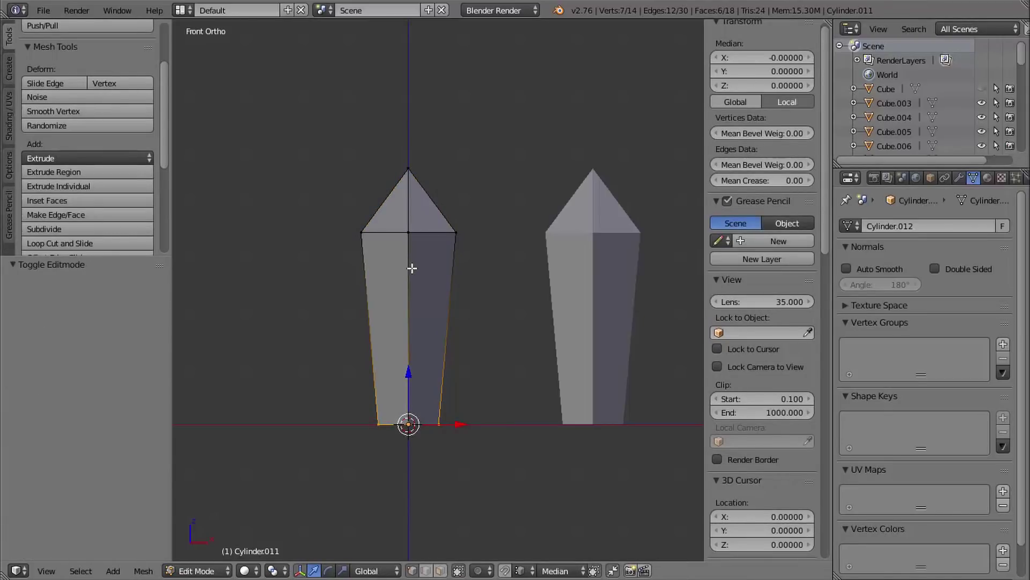
{"action": "key", "text": "a"}
{"action": "key", "text": "a"}
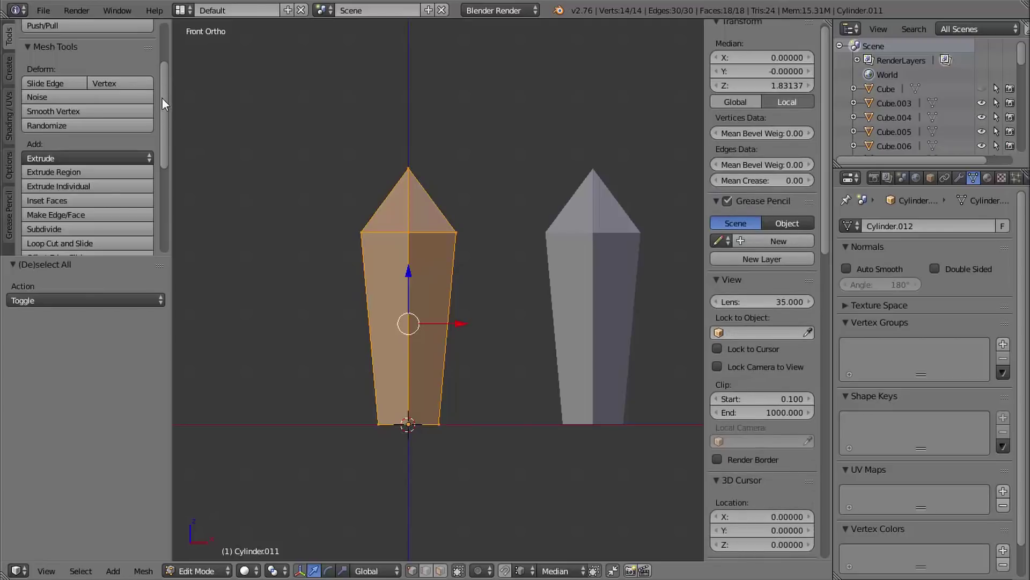
{"action": "left_click_drag", "start_coordinate": [165, 98], "coordinate": [159, 192]}
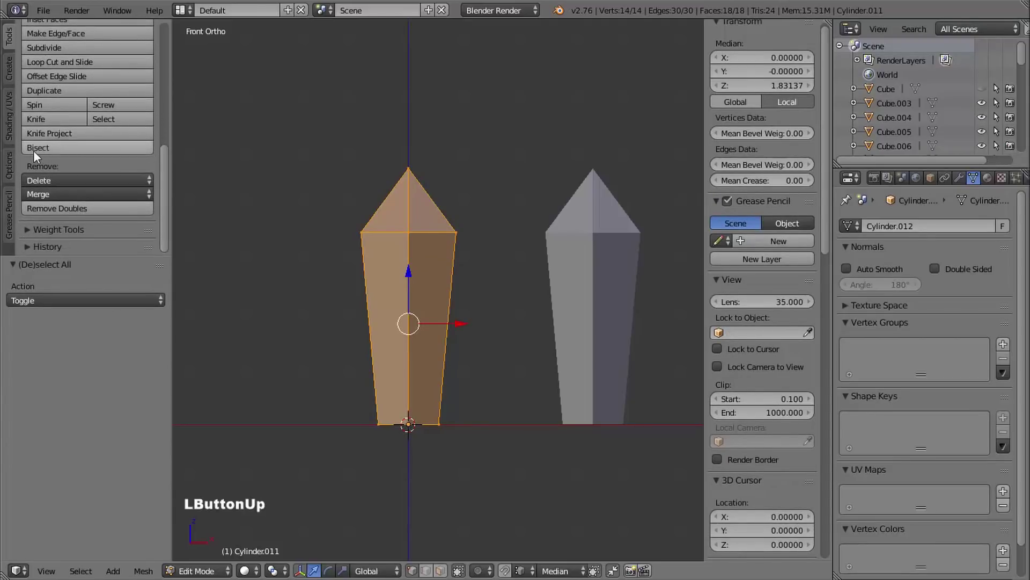
{"action": "left_click", "coordinate": [57, 147]}
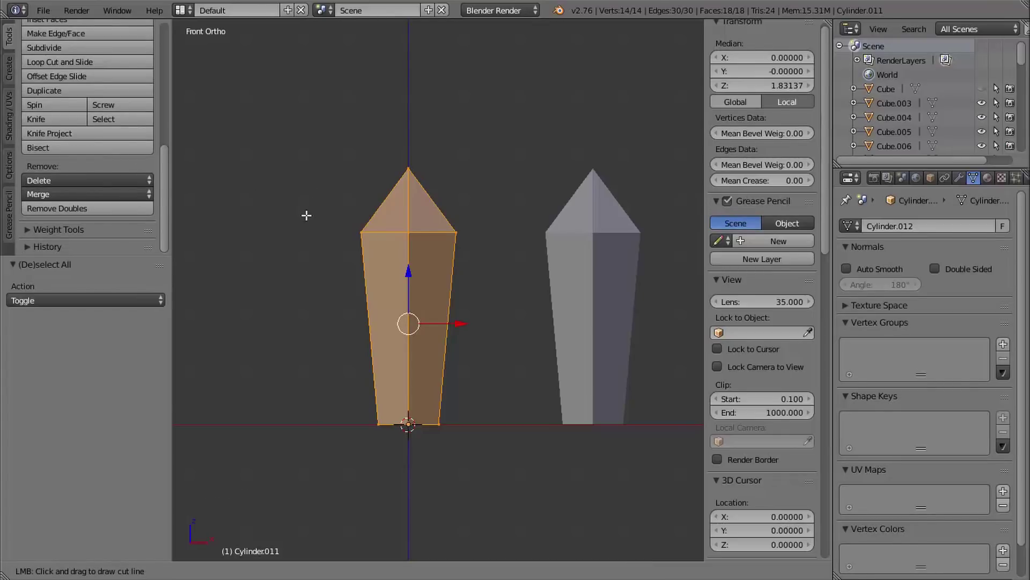
{"action": "left_click_drag", "start_coordinate": [309, 224], "coordinate": [486, 318]}
- Clear the outer side of the bisected crystal to remove its tip and fill the slanted opening
{"action": "middle_click_drag", "start_coordinate": [438, 282], "coordinate": [382, 270], "text": "shift"}
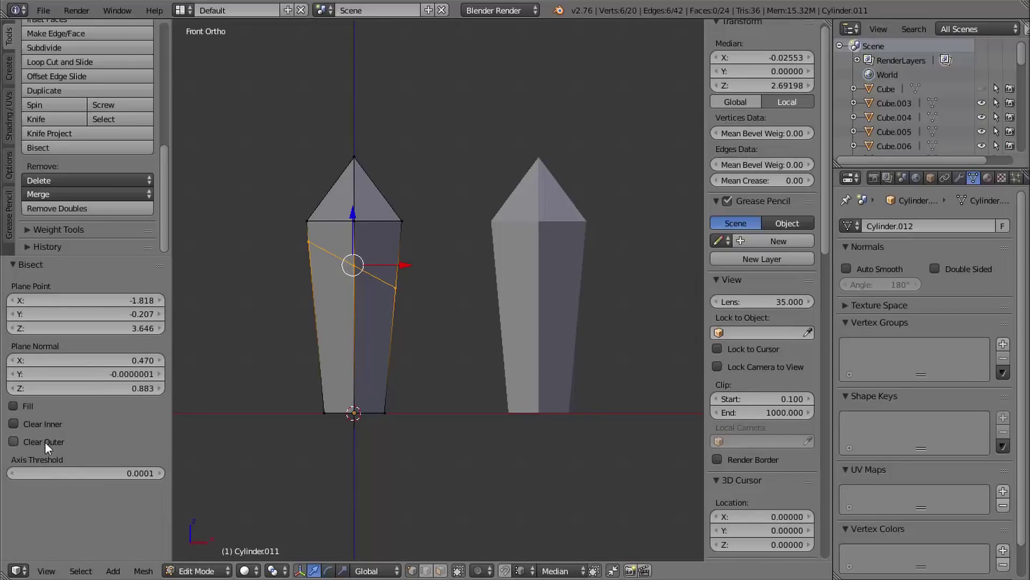
{"action": "left_click", "coordinate": [30, 440]}
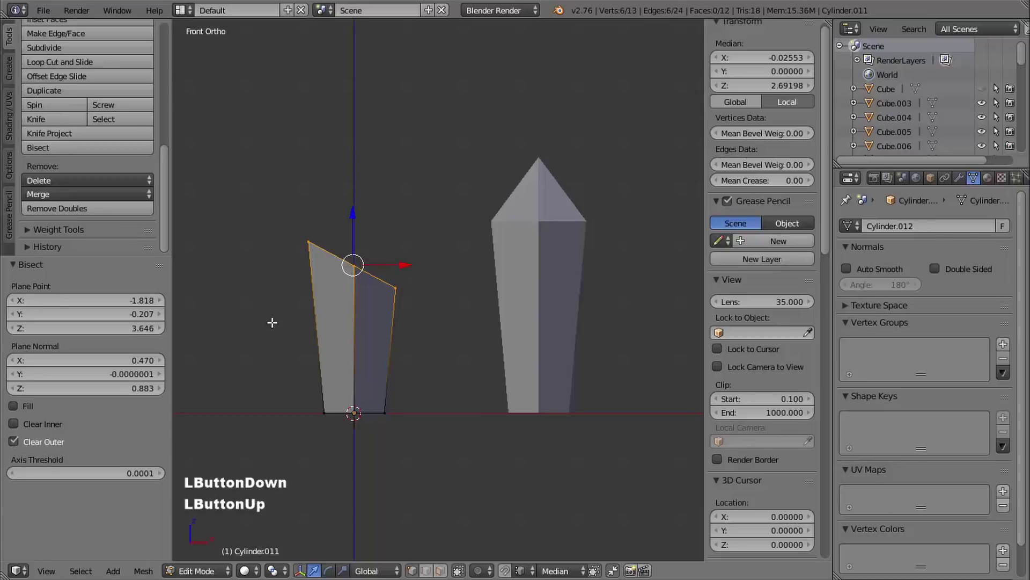
{"action": "middle_click_drag", "start_coordinate": [272, 322], "coordinate": [421, 336]}
{"action": "left_click", "coordinate": [34, 424]}
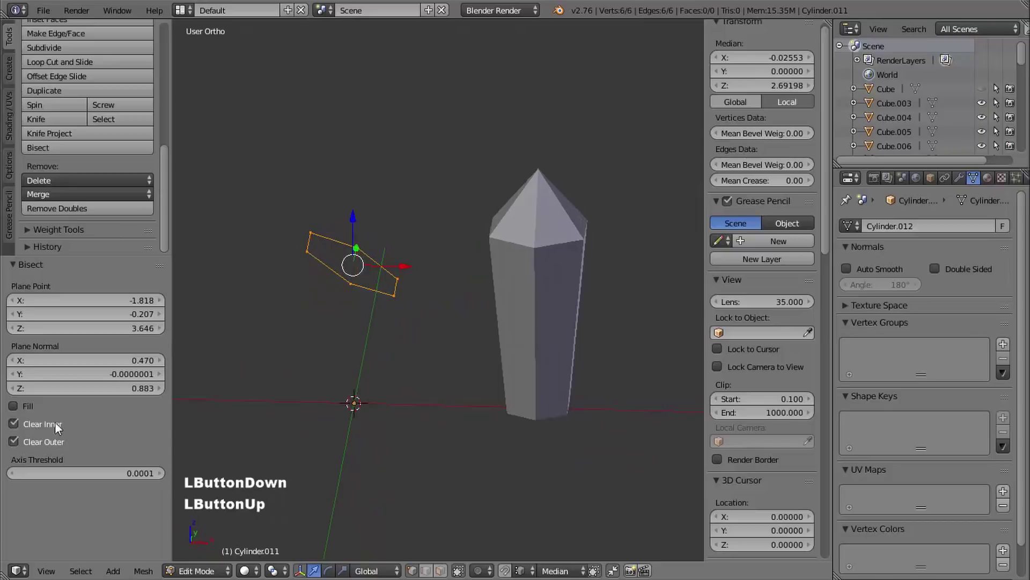
{"action": "left_click", "coordinate": [34, 424]}
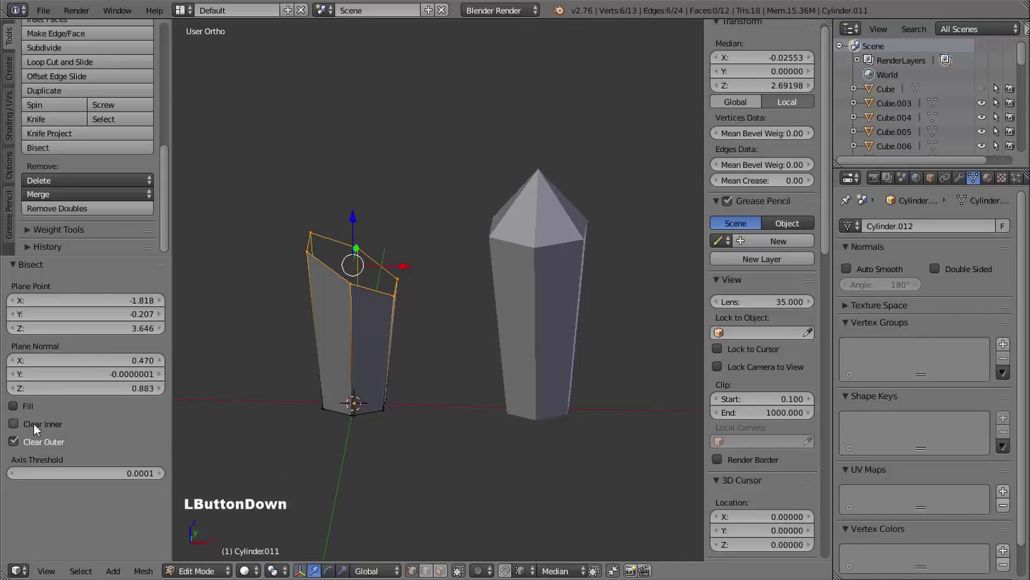
{"action": "middle_click_drag", "start_coordinate": [389, 322], "coordinate": [400, 272]}
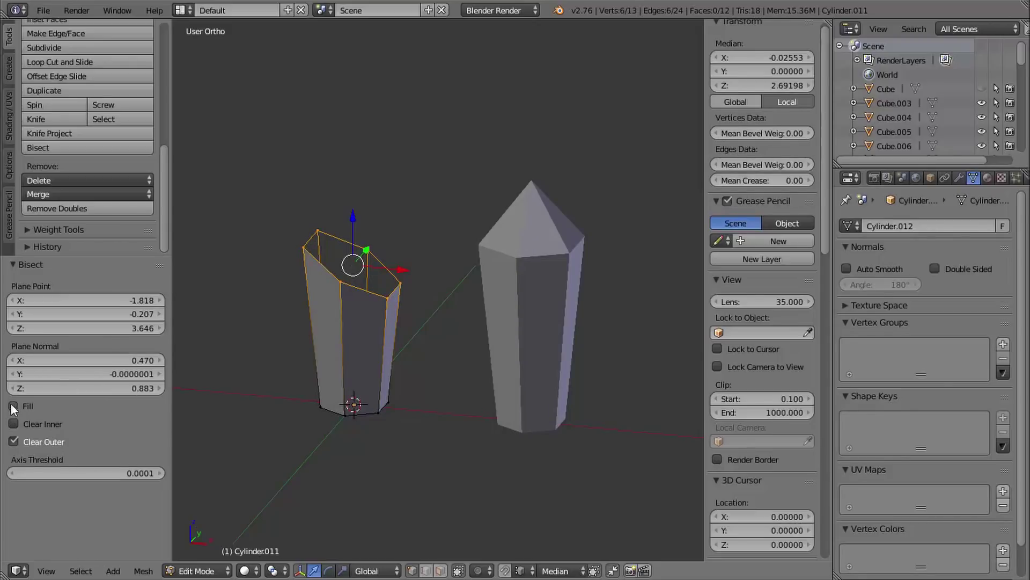
{"action": "left_click", "coordinate": [13, 406]}
{"action": "middle_click_drag", "start_coordinate": [325, 344], "coordinate": [337, 287]}
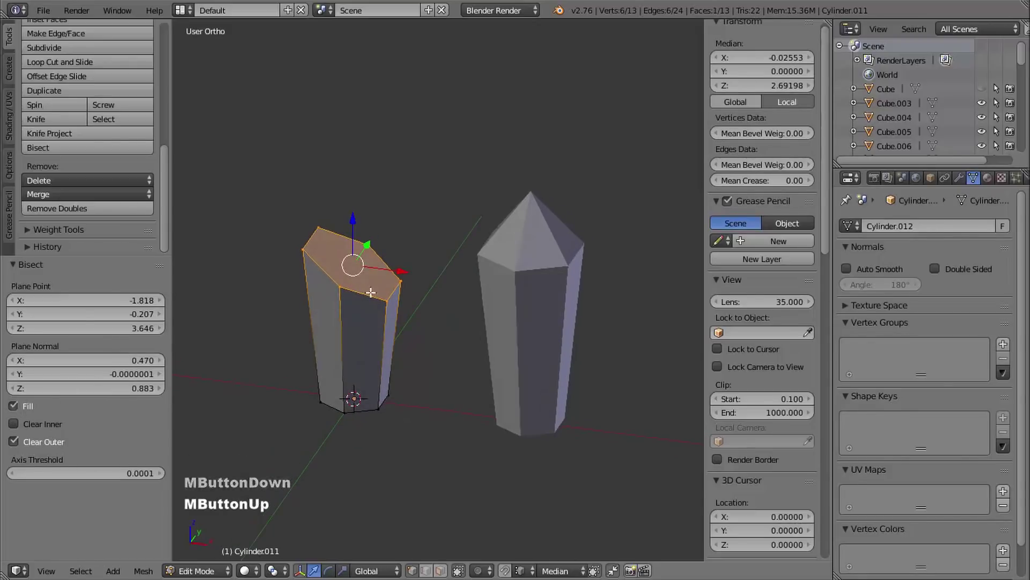
- Raise the slanted cap about 0.99 units along Z and poke it into triangles around a centre vertex
{"action": "mouse_move", "coordinate": [384, 324]}
{"action": "middle_mouse_down"}
{"action": "mouse_move", "coordinate": [393, 331]}
{"action": "mouse_move", "coordinate": [385, 342]}
{"action": "middle_mouse_up"}
{"action": "middle_click_drag", "start_coordinate": [385, 342], "coordinate": [378, 221]}
{"action": "left_click_drag", "start_coordinate": [353, 215], "coordinate": [358, 167]}
{"action": "middle_click_drag", "start_coordinate": [358, 167], "coordinate": [387, 242]}
{"action": "middle_click_drag", "start_coordinate": [386, 243], "coordinate": [372, 228]}
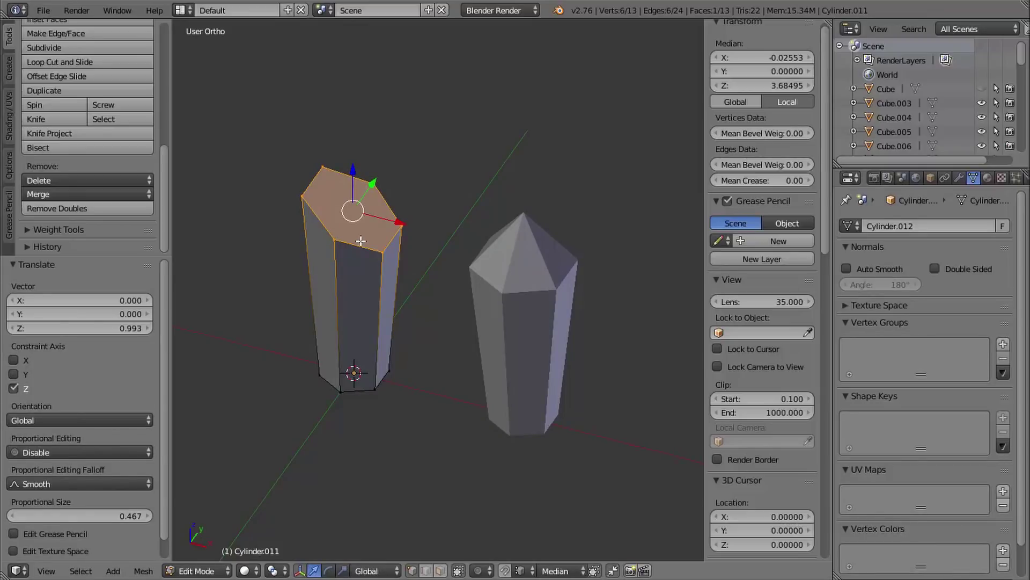
{"action": "key", "text": "alt+p"}
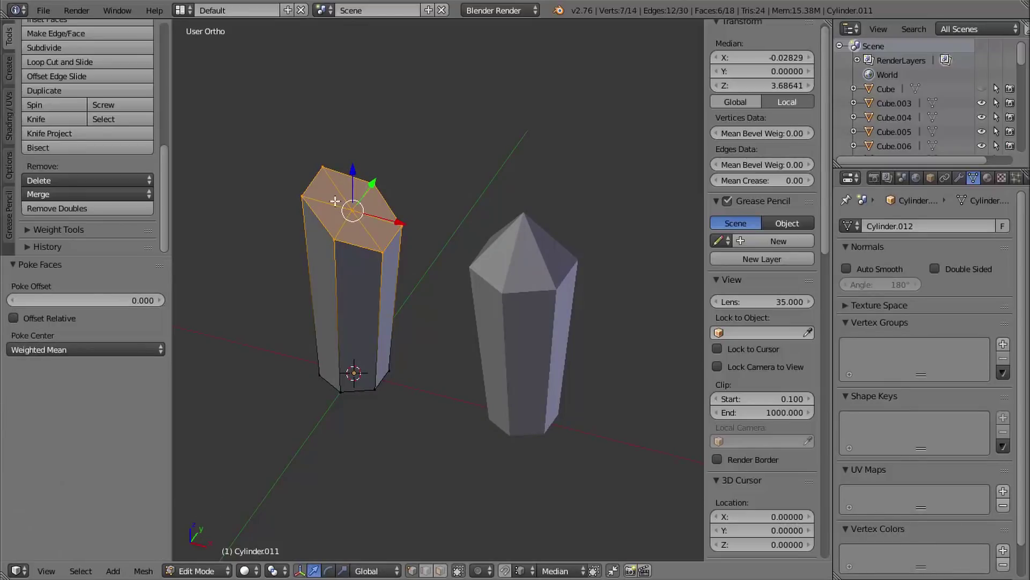
{"action": "middle_click_drag", "start_coordinate": [367, 310], "coordinate": [427, 273]}
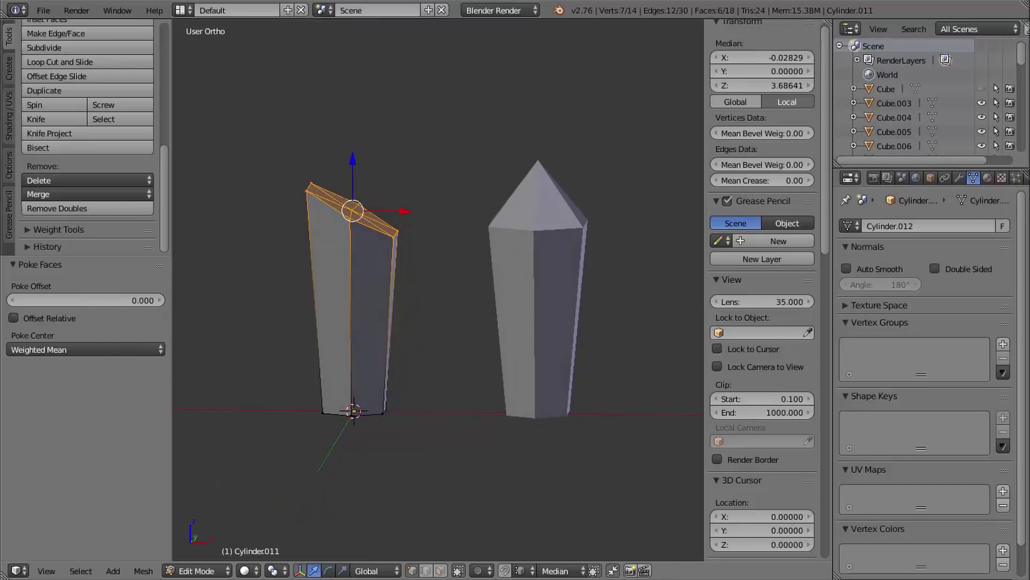
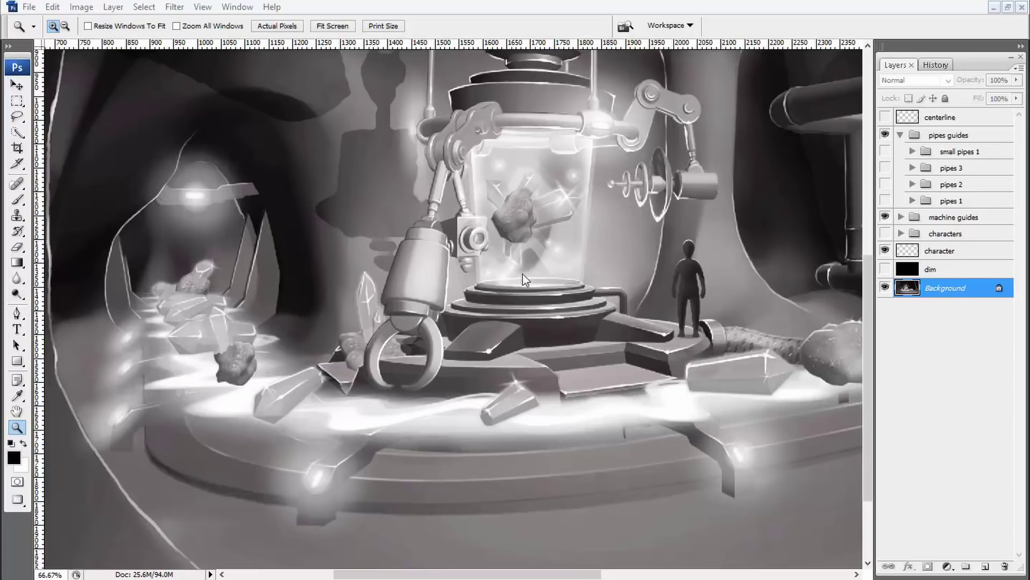
- Return from the reference painting to Blender, leave Edit Mode on the cut crystal, recentre the 3D cursor and unhide the sculpted rock
{"action": "left_click", "coordinate": [518, 220]}
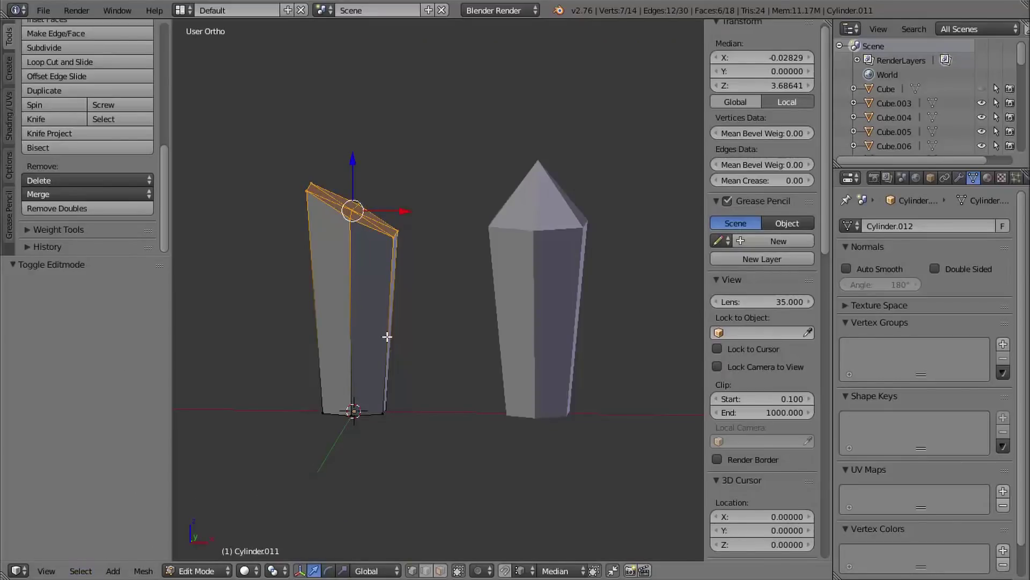
{"action": "key", "text": "Tab"}
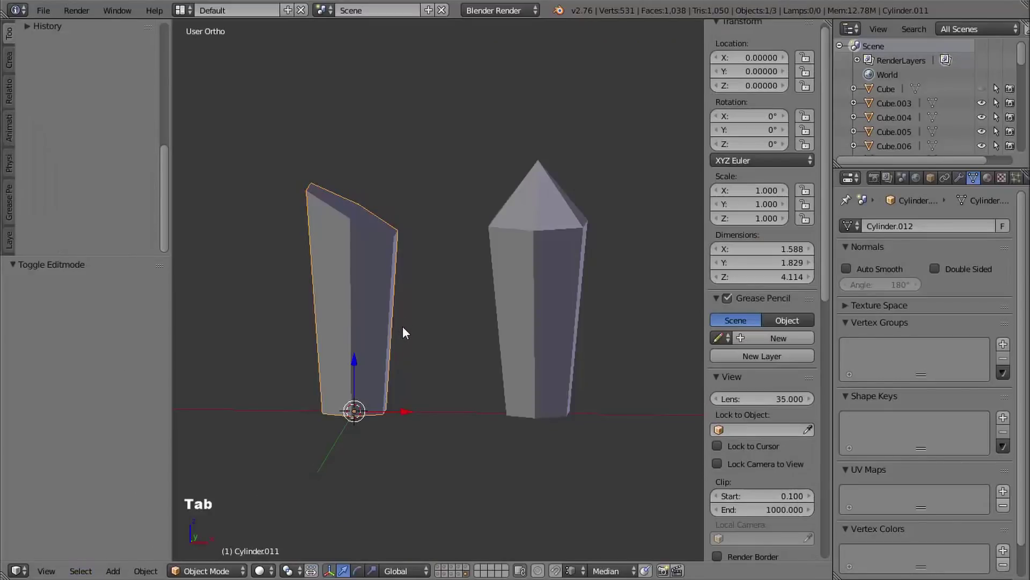
{"action": "key", "text": "shift+c"}
{"action": "key", "text": "alt+h"}
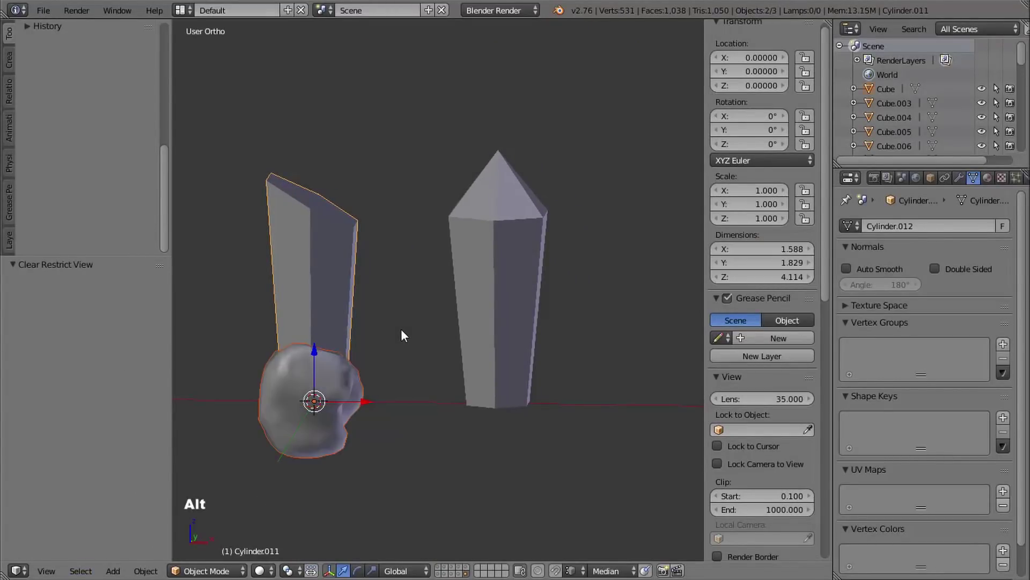
{"action": "middle_click_drag", "start_coordinate": [385, 317], "coordinate": [423, 325]}
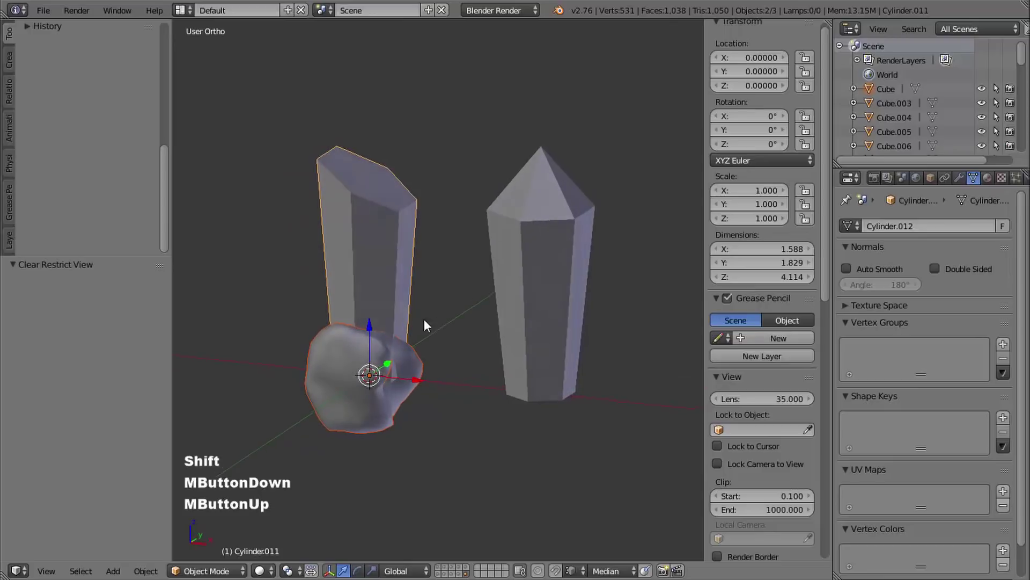
- Add the pointed crystal to the selected rock and cut crystal, and show the cavern layer around them
{"action": "right_click", "coordinate": [533, 292], "text": "shift"}
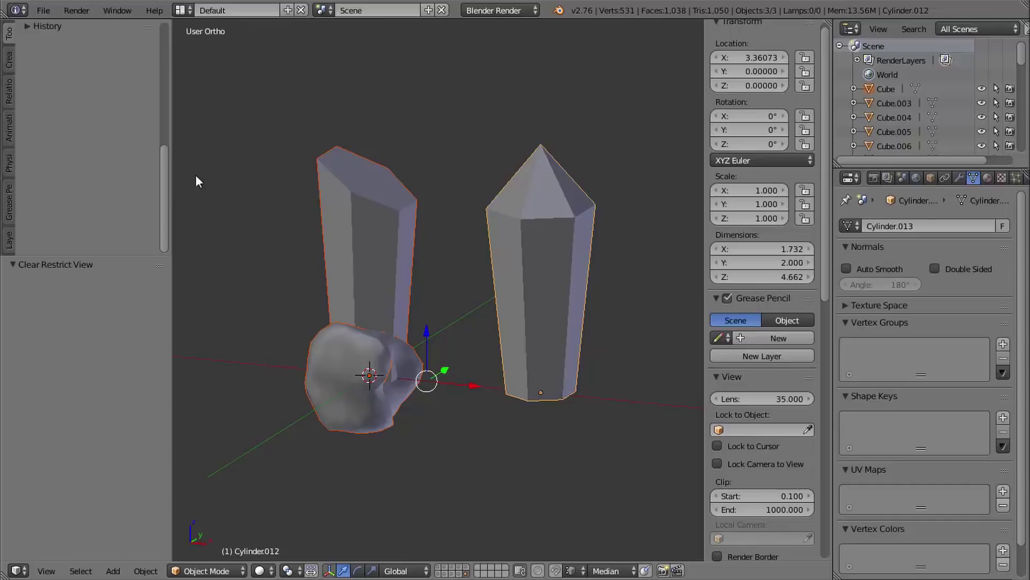
{"action": "left_click", "coordinate": [10, 242]}
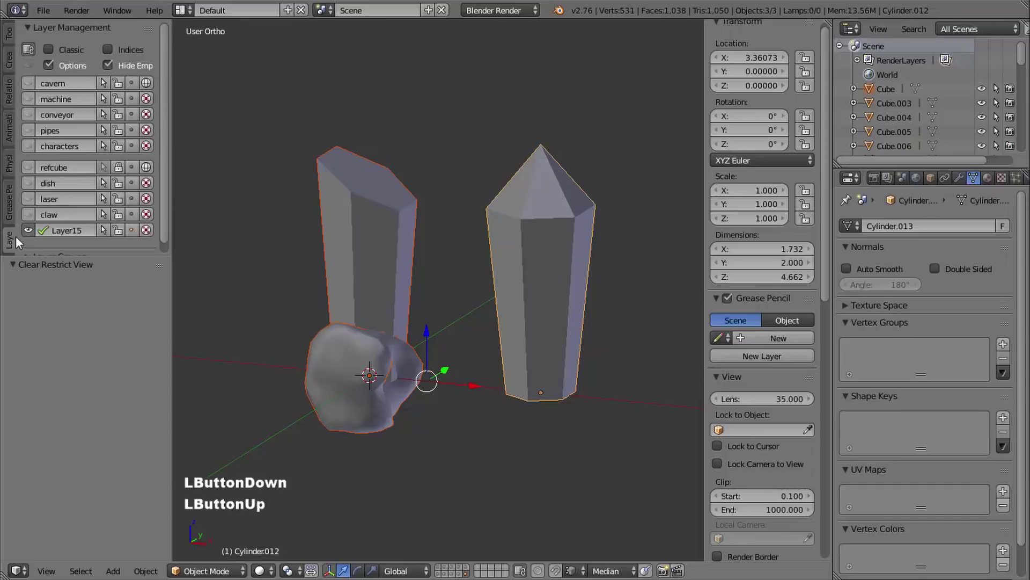
{"action": "left_click", "coordinate": [28, 83]}
{"action": "scroll", "coordinate": [473, 172], "scroll_direction": "down", "scroll_amount": 10}
{"action": "middle_click_drag", "start_coordinate": [479, 172], "coordinate": [464, 241]}
- Duplicate the rock and both crystals about 18.5 units along Y, outside the cavern, and hide the copies
{"action": "key", "text": "shift+d"}
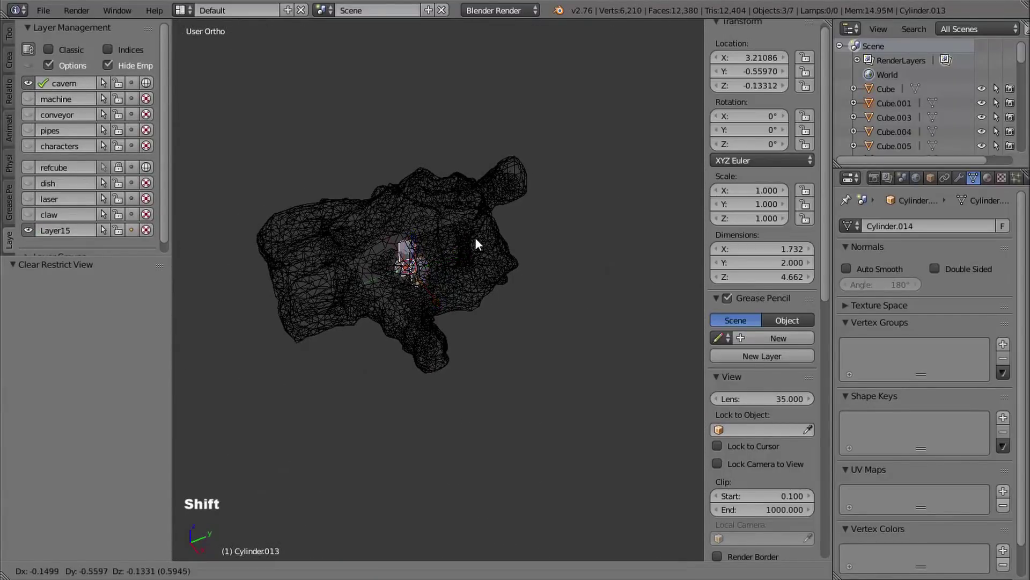
{"action": "key", "text": "y"}
{"action": "left_click", "coordinate": [604, 191]}
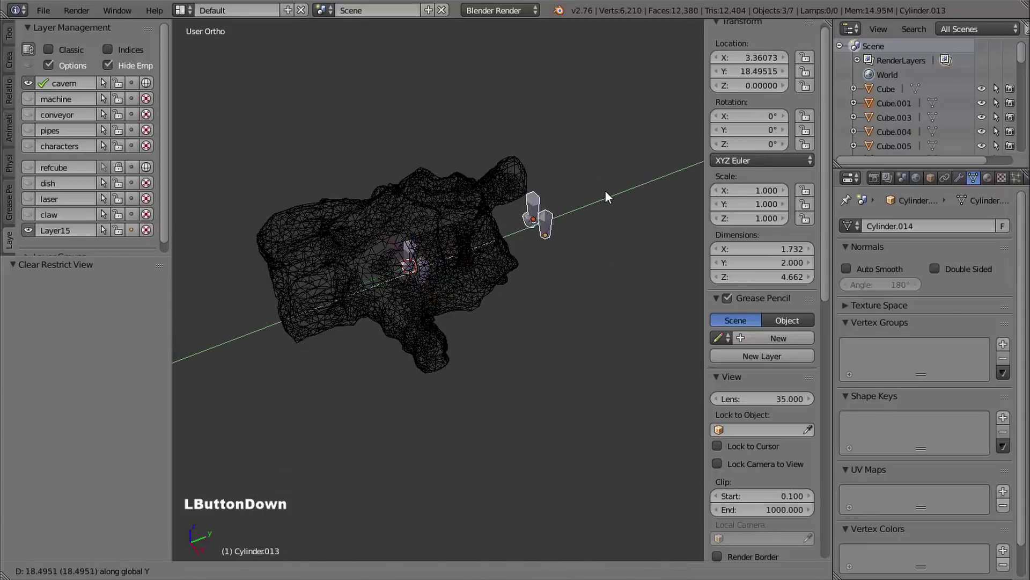
{"action": "middle_click_drag", "start_coordinate": [587, 212], "coordinate": [585, 260], "text": "shift"}
{"action": "key", "text": "h"}
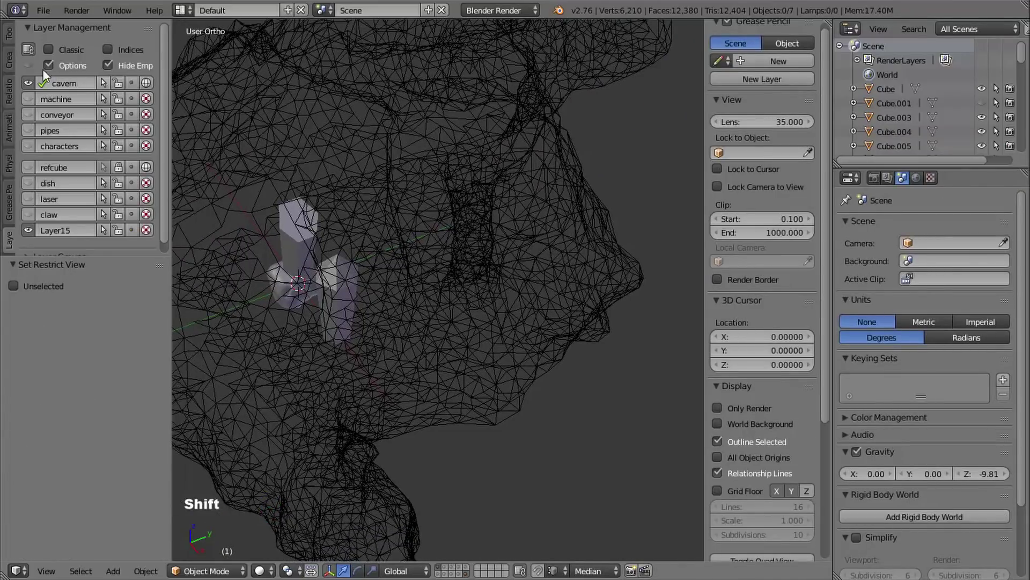
- Hide the cavern layer and scale the cut and pointed crystals together to about 0.49
{"action": "left_click", "coordinate": [28, 84]}
{"action": "middle_click_drag", "start_coordinate": [402, 250], "coordinate": [415, 220]}
{"action": "middle_click_drag", "start_coordinate": [523, 204], "coordinate": [391, 166], "text": "shift"}
{"action": "right_click", "coordinate": [486, 211]}
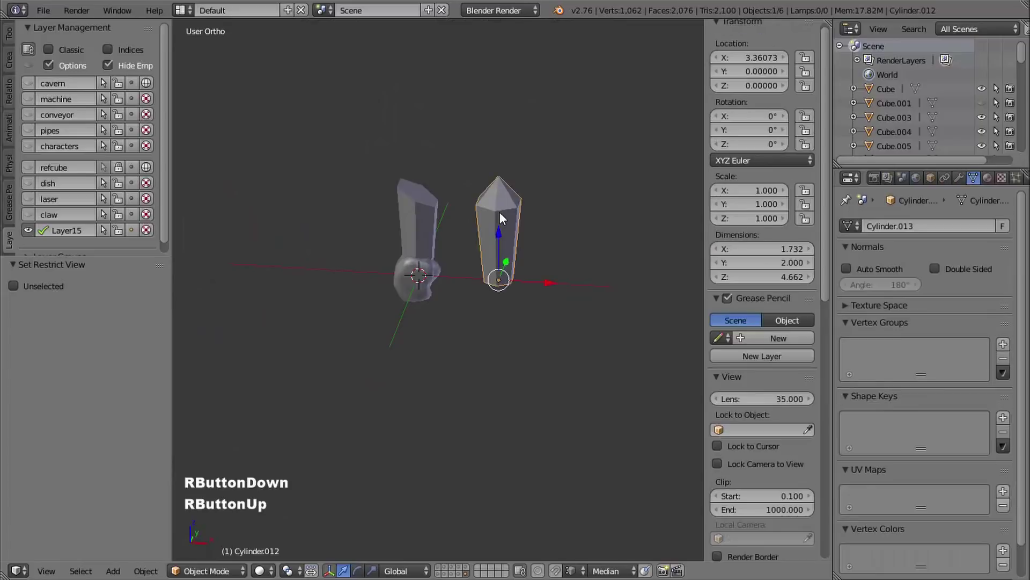
{"action": "right_click", "coordinate": [422, 215], "text": "shift"}
{"action": "middle_click_drag", "start_coordinate": [459, 244], "coordinate": [444, 203], "text": "ctrl"}
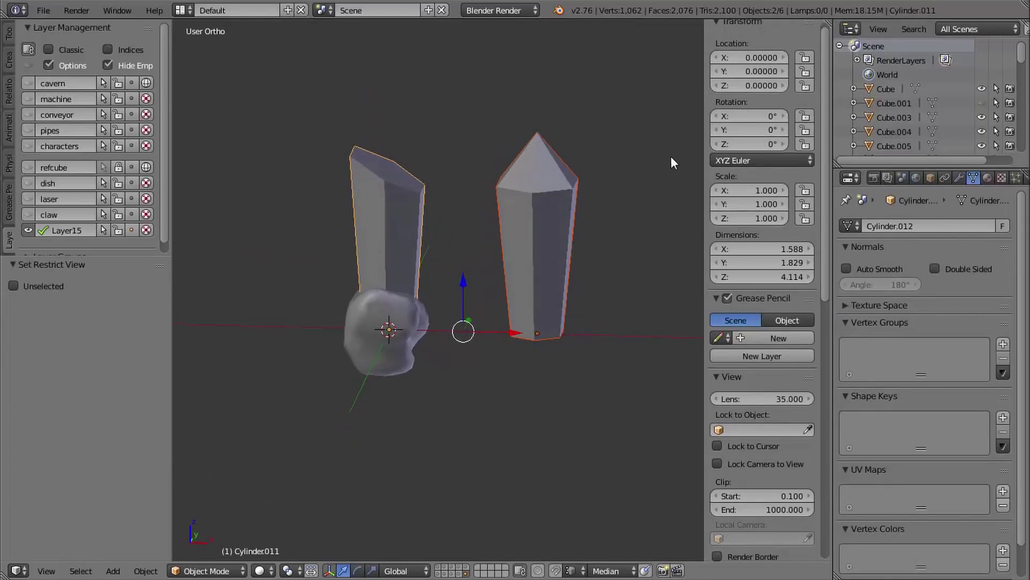
{"action": "key", "text": "s"}
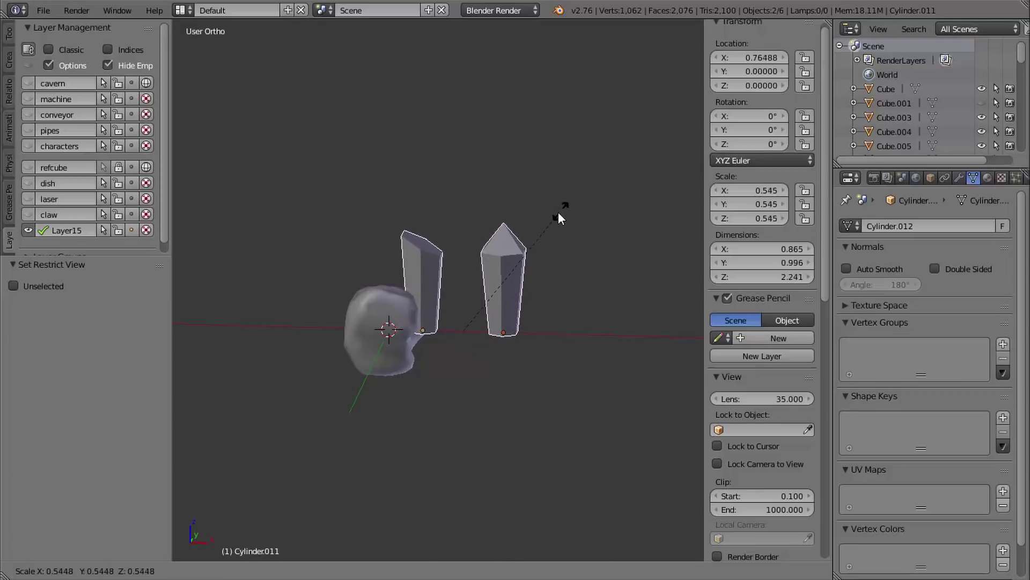
{"action": "left_click", "coordinate": [549, 218]}
- Move the cut crystal about -4.68 units along Y, away from the rock
{"action": "middle_click_drag", "start_coordinate": [548, 218], "coordinate": [478, 228]}
{"action": "right_click", "coordinate": [477, 228]}
{"action": "left_click_drag", "start_coordinate": [518, 309], "coordinate": [320, 287]}
{"action": "middle_click_drag", "start_coordinate": [478, 243], "coordinate": [295, 468]}
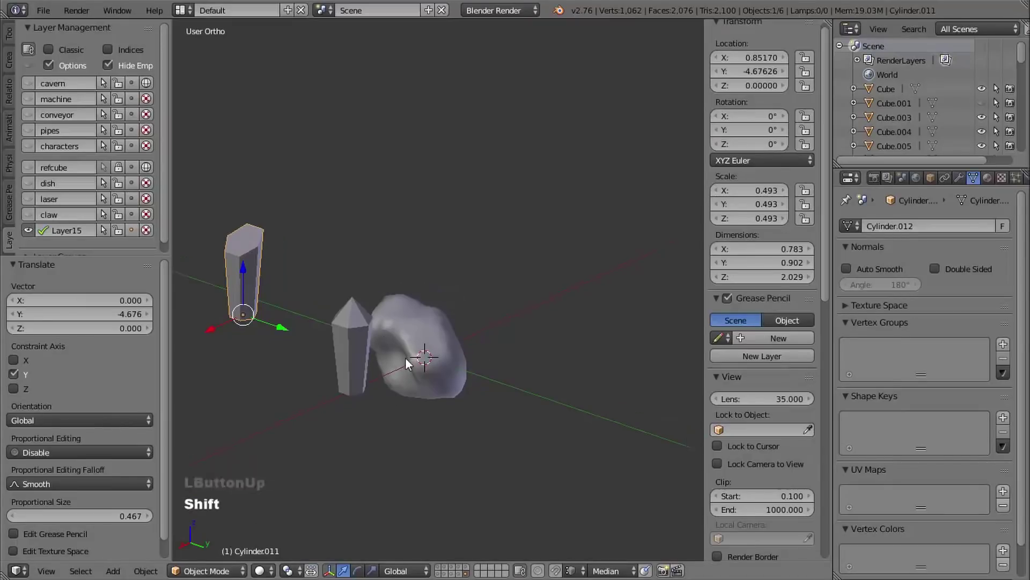
- Move the pointed crystal along X to about 0.13 over the rock and raise it about 0.42 units along Z
{"action": "middle_click_drag", "start_coordinate": [405, 356], "coordinate": [379, 365], "text": "shift"}
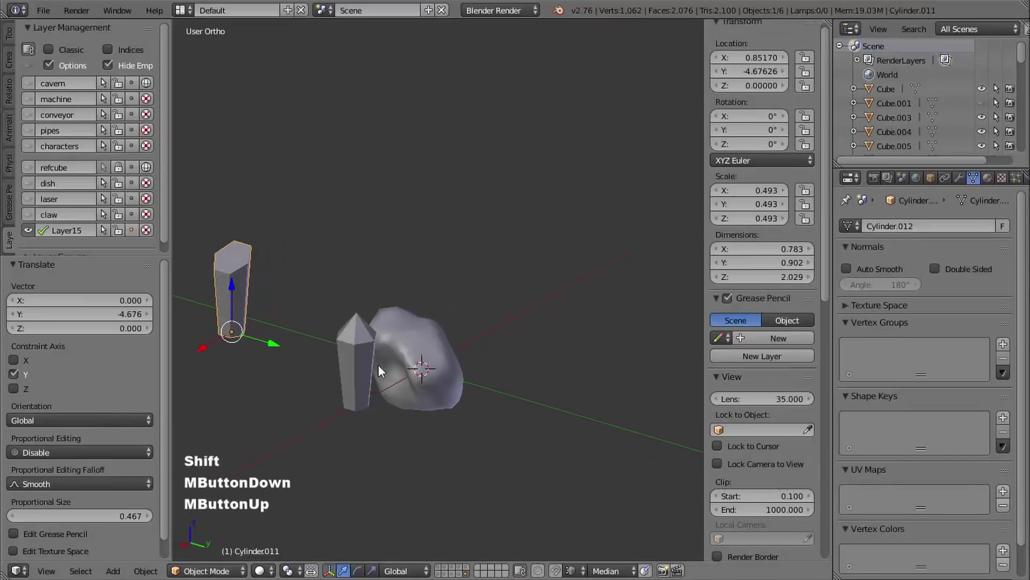
{"action": "right_click", "coordinate": [344, 345]}
{"action": "middle_click_drag", "start_coordinate": [410, 398], "coordinate": [414, 365], "text": "shift"}
{"action": "left_click_drag", "start_coordinate": [327, 385], "coordinate": [391, 338]}
{"action": "left_click_drag", "start_coordinate": [430, 283], "coordinate": [420, 272]}
- Scale the pointed crystal on the rock by about 0.745
{"action": "middle_click_drag", "start_coordinate": [442, 332], "coordinate": [519, 273]}
{"action": "middle_click_drag", "start_coordinate": [488, 302], "coordinate": [501, 236], "text": "shift"}
{"action": "key", "text": "s"}
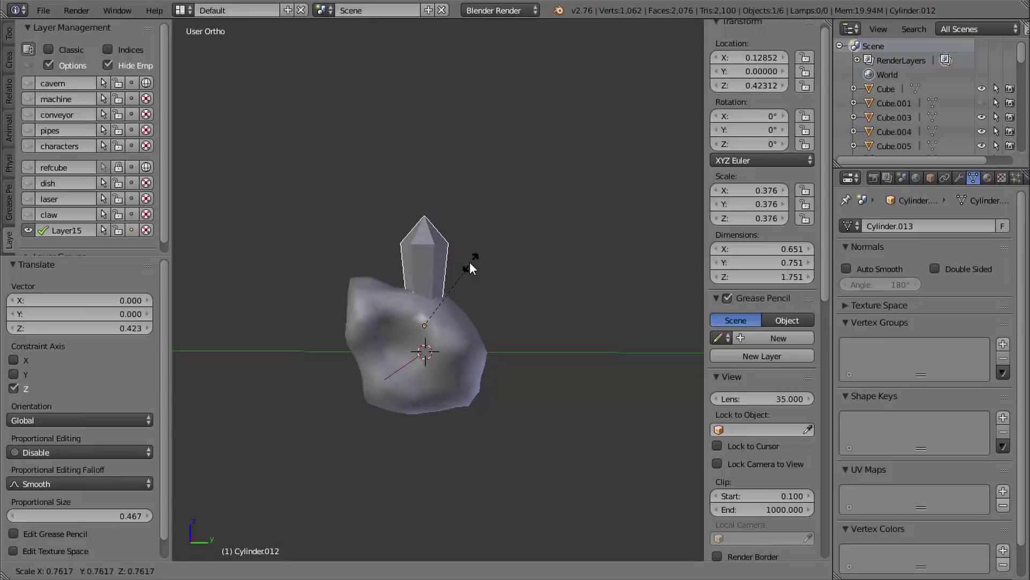
{"action": "left_click", "coordinate": [468, 259]}
- Duplicate the pointed crystal about 0.61 units along Y and tilt the copy about -36.5° around X
{"action": "middle_click_drag", "start_coordinate": [501, 272], "coordinate": [491, 313]}
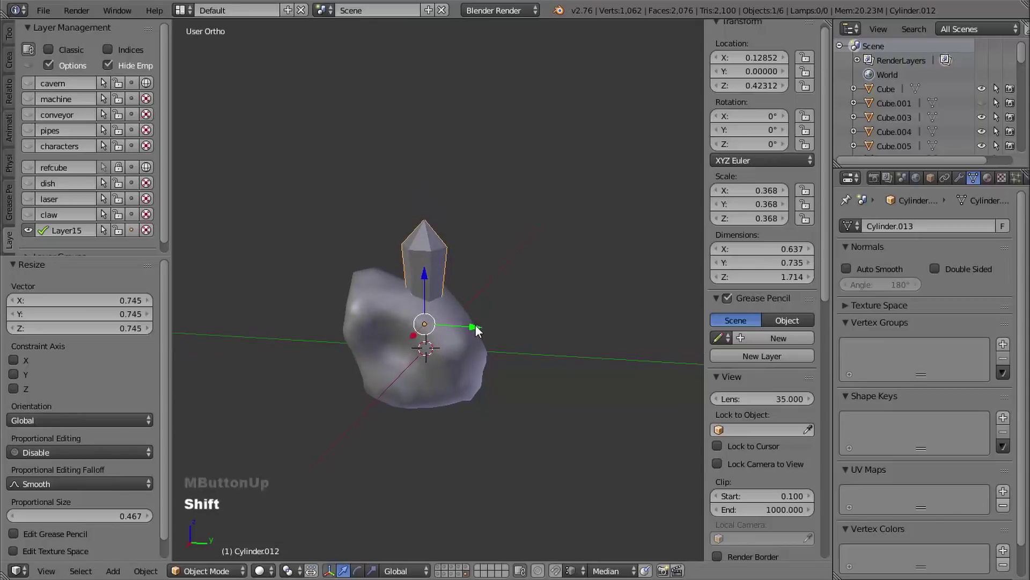
{"action": "key", "text": "shift+d"}
{"action": "key", "text": "y"}
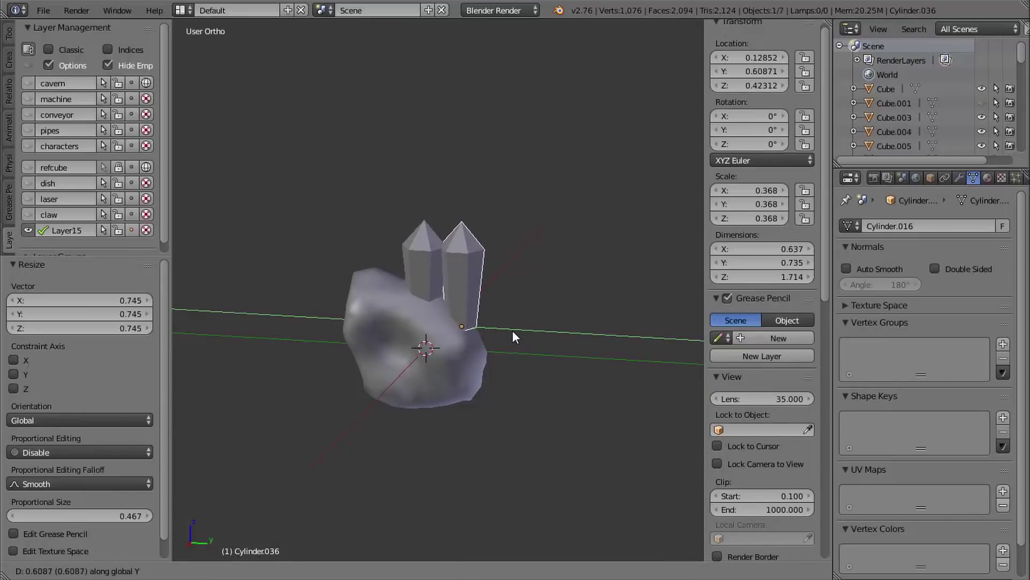
{"action": "left_click", "coordinate": [512, 330]}
{"action": "key", "text": "r"}
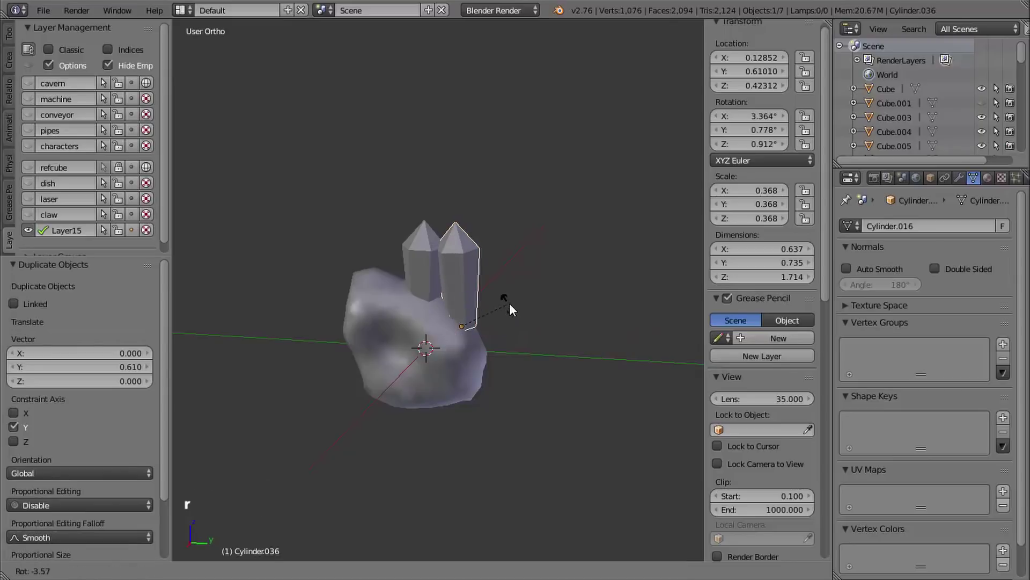
{"action": "key", "text": "x"}
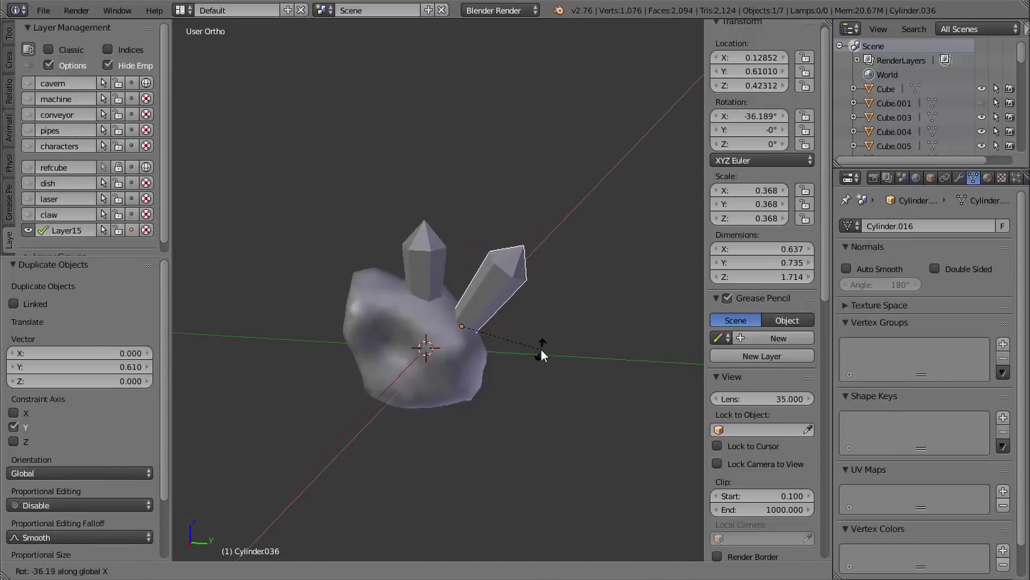
{"action": "left_click", "coordinate": [541, 349]}
- Enlarge the tilted crystal by about 1.555 and sink its base into the rock, about -0.36 along Y and -0.45 along Z
{"action": "middle_click_drag", "start_coordinate": [541, 343], "coordinate": [543, 341]}
{"action": "middle_click_drag", "start_coordinate": [543, 341], "coordinate": [537, 337]}
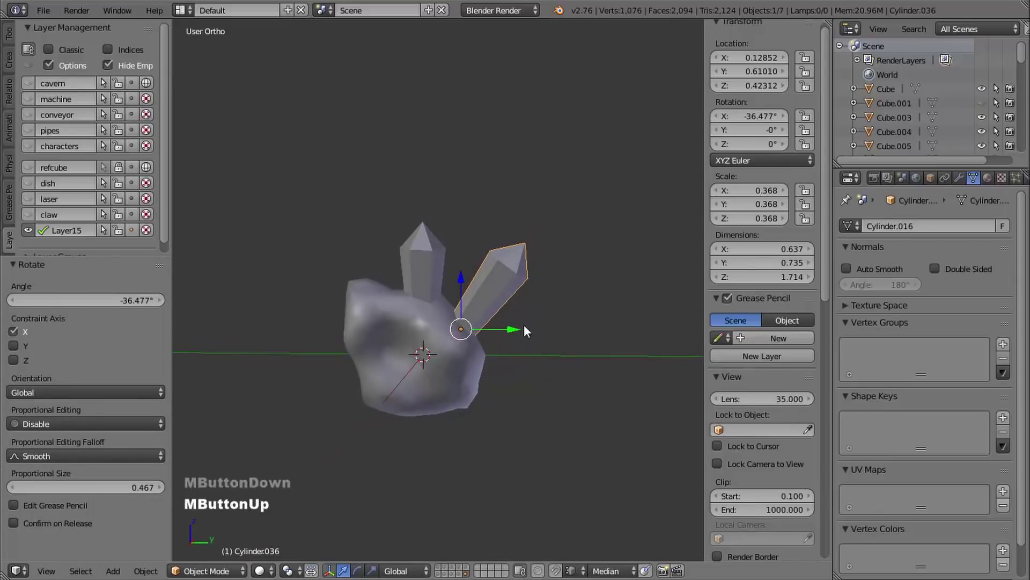
{"action": "key", "text": "s"}
{"action": "left_click", "coordinate": [569, 317]}
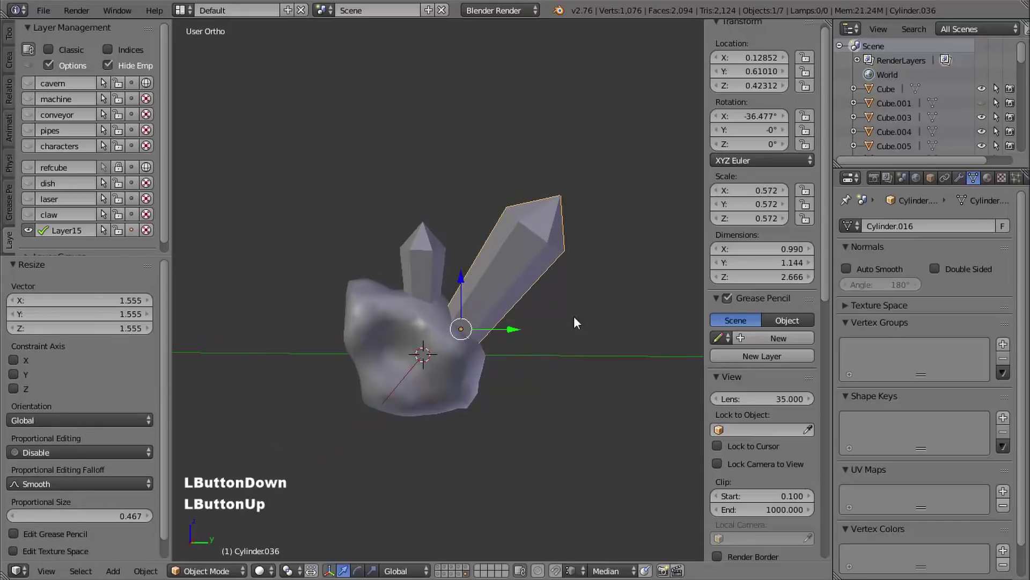
{"action": "key", "text": "g"}
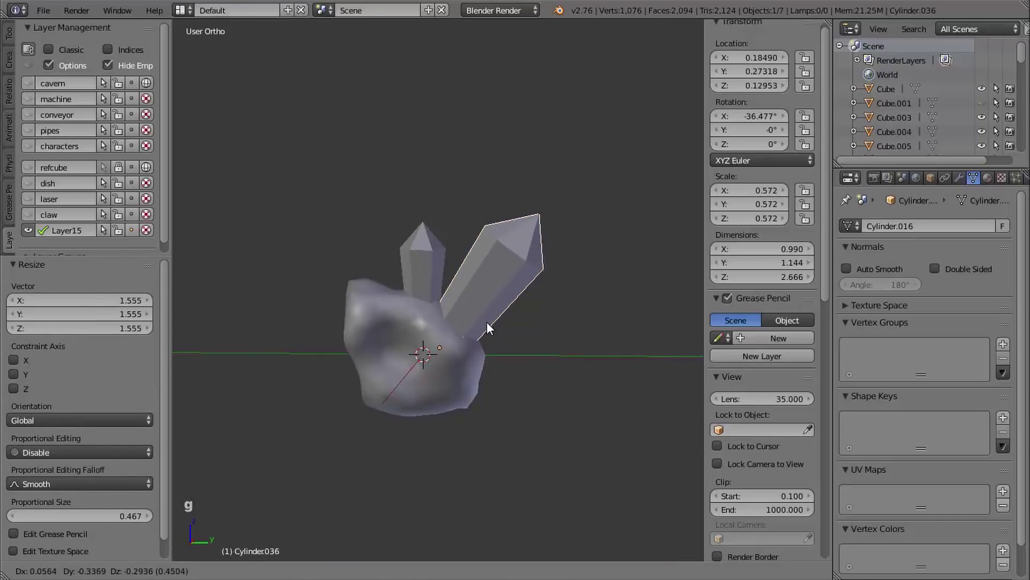
{"action": "left_click", "coordinate": [487, 330]}
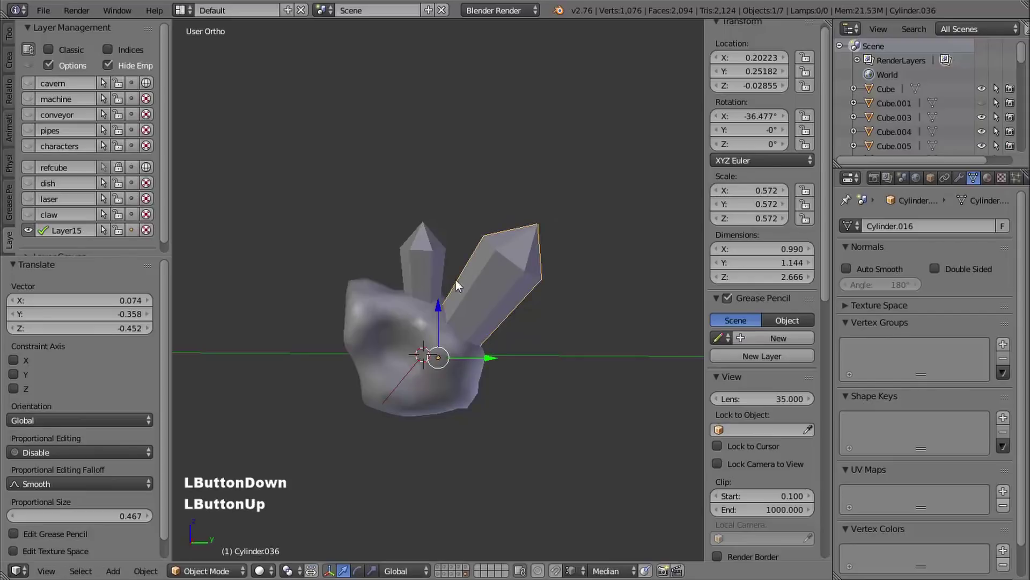
- Duplicate the small upright crystal about -0.79 along Y and 0.14 along Z, and tilt the copy about 27.4° around X
{"action": "right_click", "coordinate": [433, 269]}
{"action": "key", "text": "shift+d"}
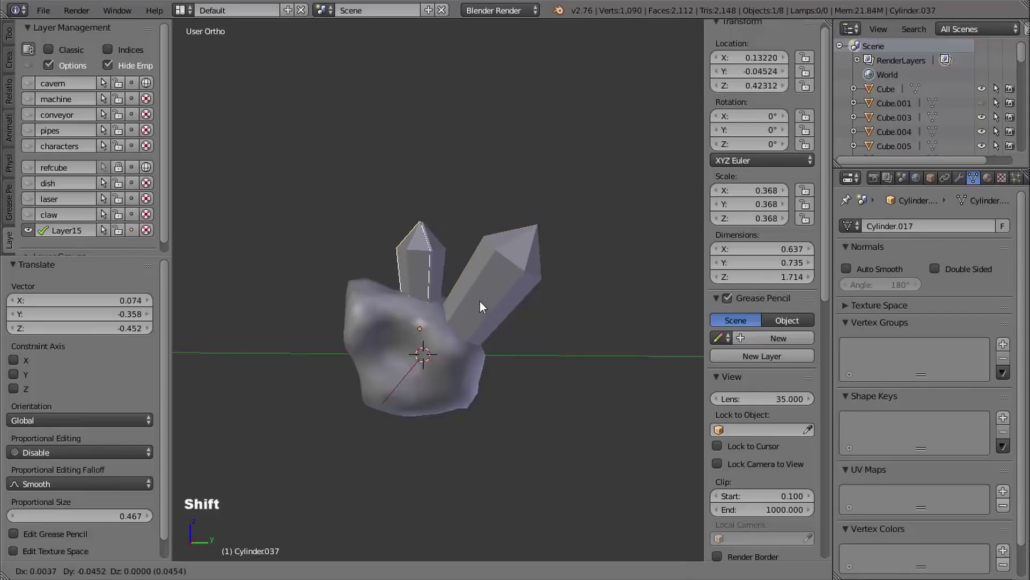
{"action": "left_click", "coordinate": [438, 292]}
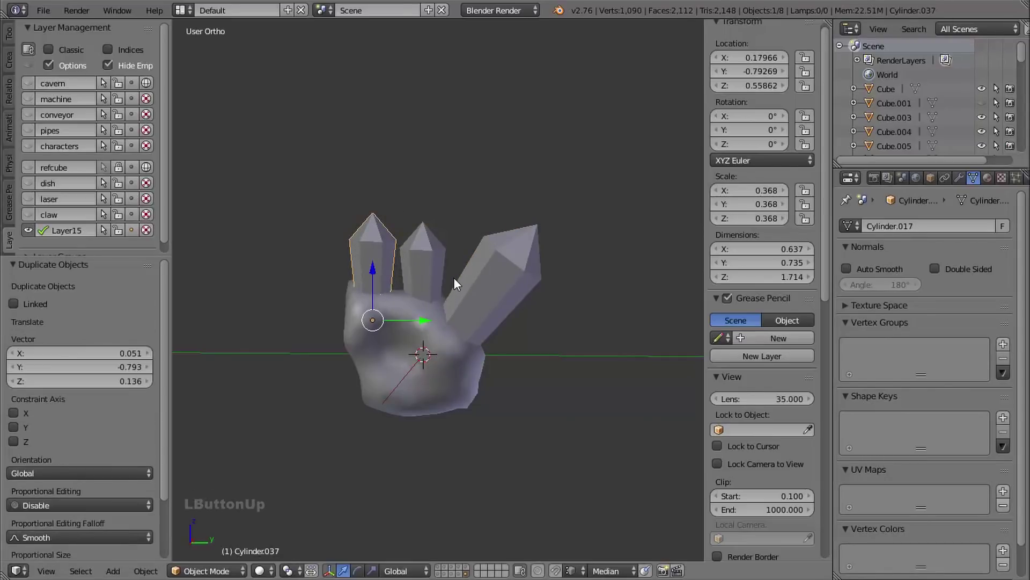
{"action": "key", "text": "r"}
{"action": "key", "text": "x"}
{"action": "left_click", "coordinate": [423, 263]}
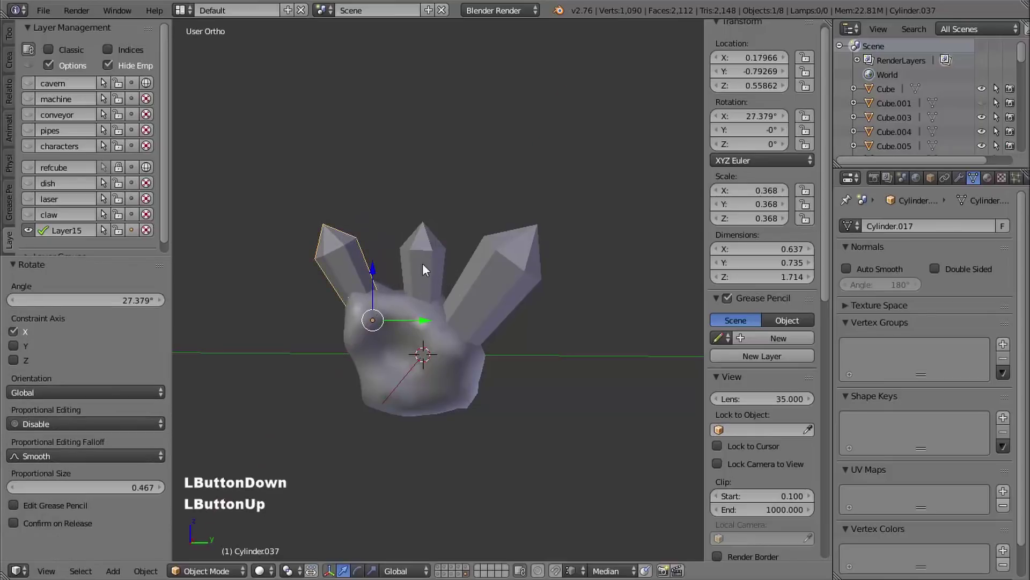
- Scale the left crystal up by about 1.09 and the middle crystal down by about 0.91
{"action": "key", "text": "s"}
{"action": "left_click", "coordinate": [448, 269]}
{"action": "right_click", "coordinate": [434, 266]}
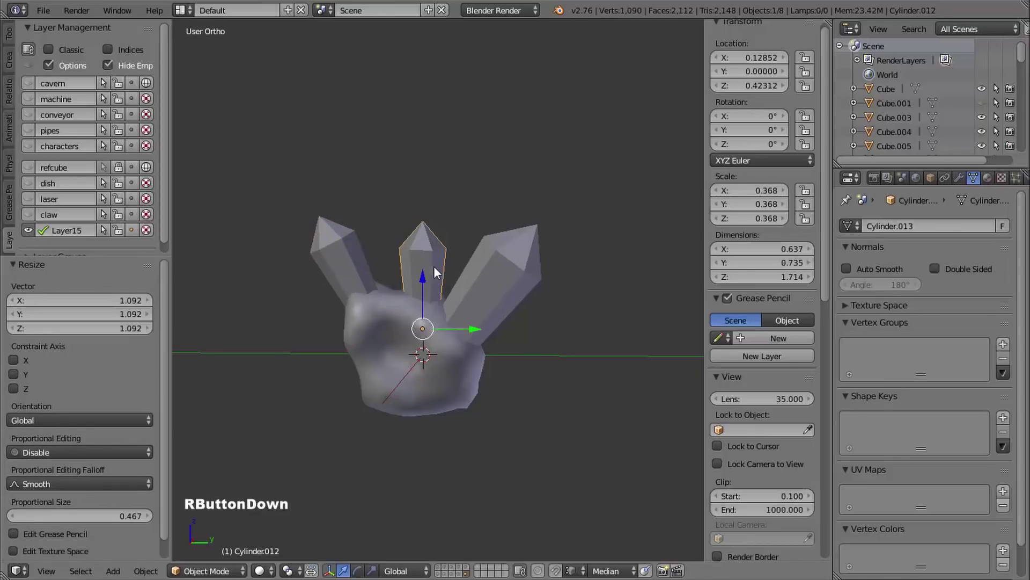
{"action": "key", "text": "s"}
{"action": "left_click", "coordinate": [451, 266]}
- Scale the large right crystal up by about 1.07 and rotate it about -7.9° around the global X axis
{"action": "right_click", "coordinate": [505, 277]}
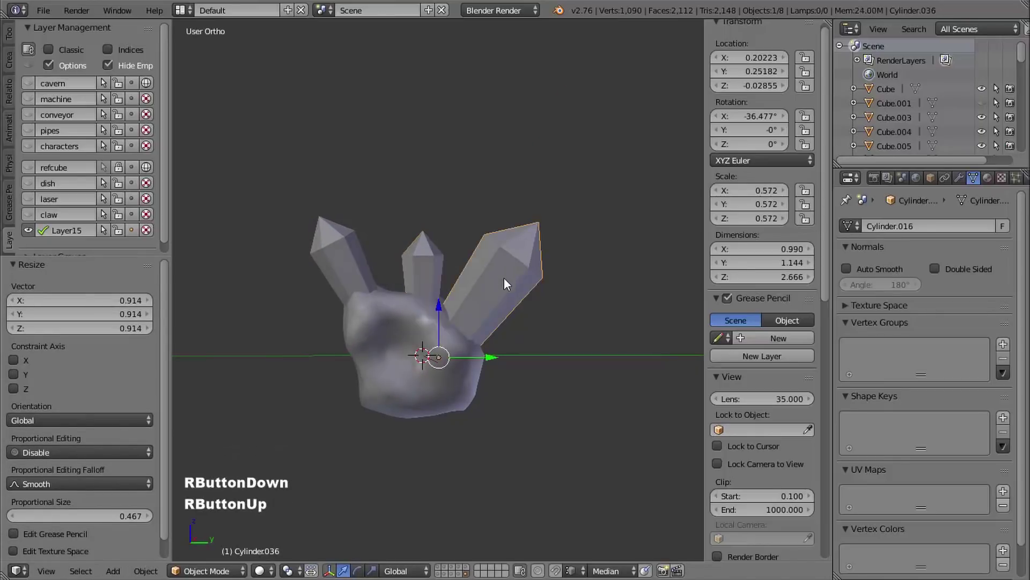
{"action": "key", "text": "s"}
{"action": "left_click", "coordinate": [516, 275]}
{"action": "key", "text": "r"}
{"action": "key", "text": "x"}
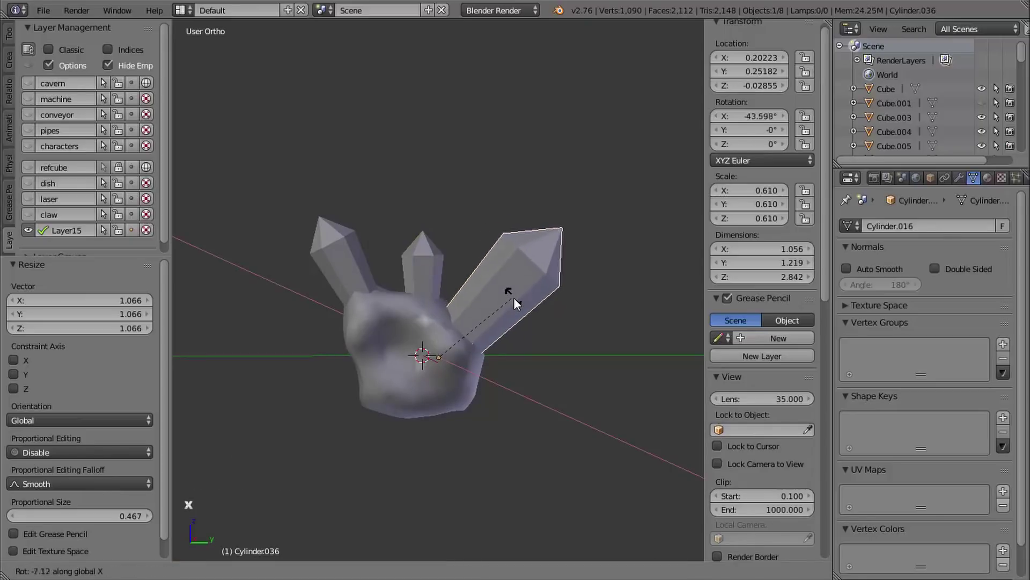
{"action": "left_click", "coordinate": [511, 296]}
- Rotate the rock about -29.3° around the global X axis
{"action": "middle_click_drag", "start_coordinate": [511, 295], "coordinate": [432, 273], "text": "shift"}
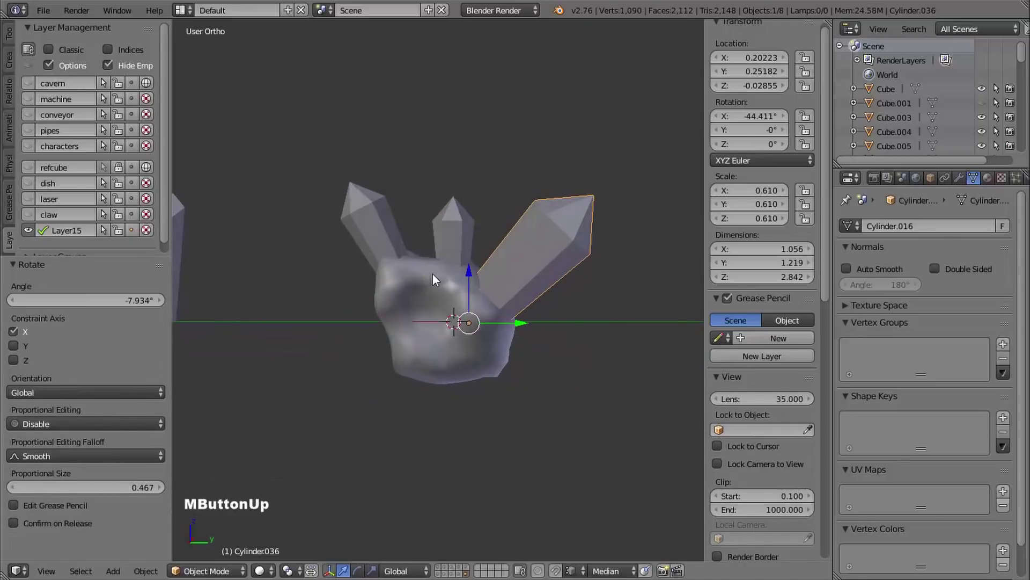
{"action": "right_click", "coordinate": [433, 273]}
{"action": "middle_click_drag", "start_coordinate": [535, 276], "coordinate": [475, 272]}
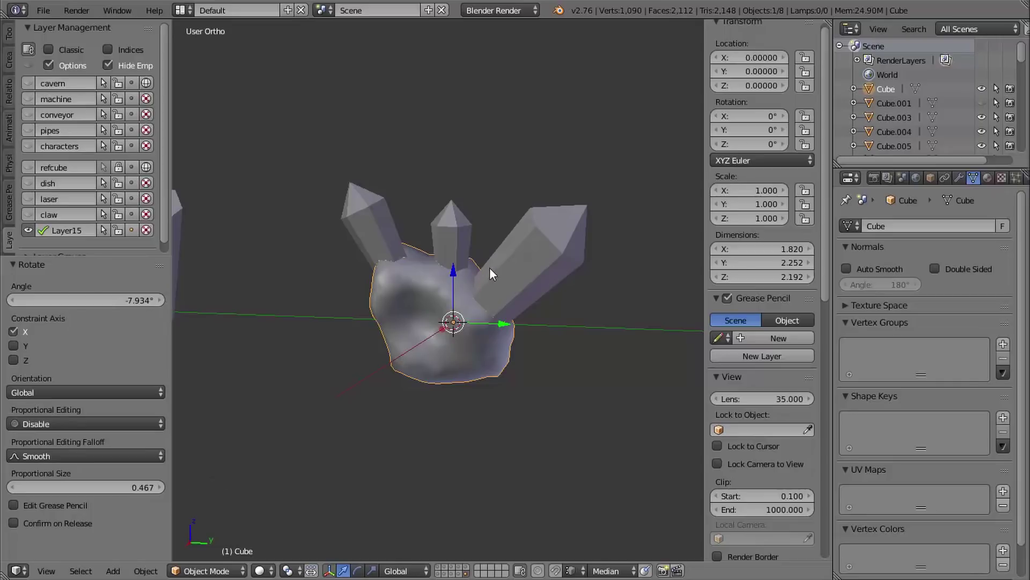
{"action": "key", "text": "r"}
{"action": "key", "text": "x"}
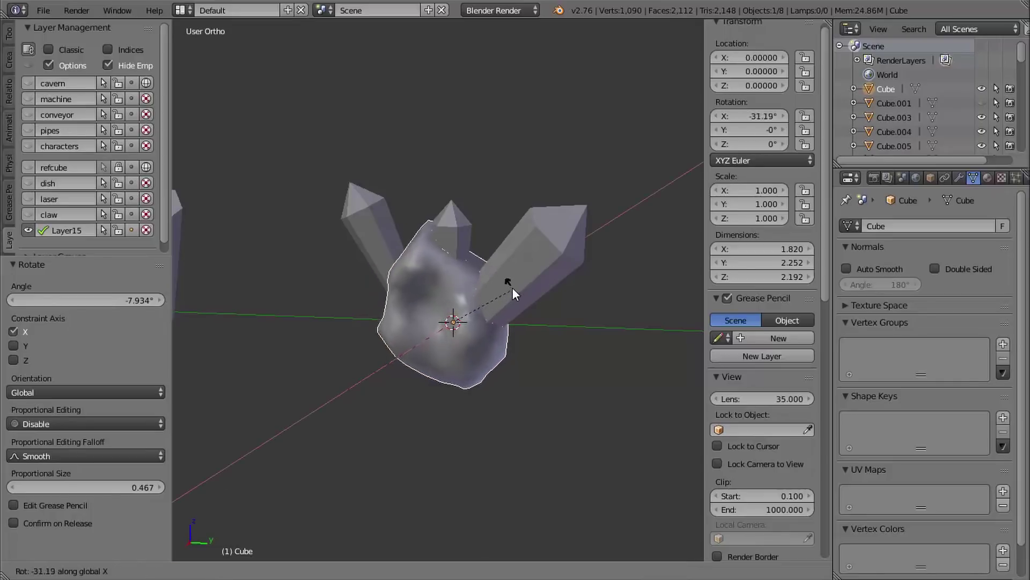
{"action": "left_click", "coordinate": [508, 287]}
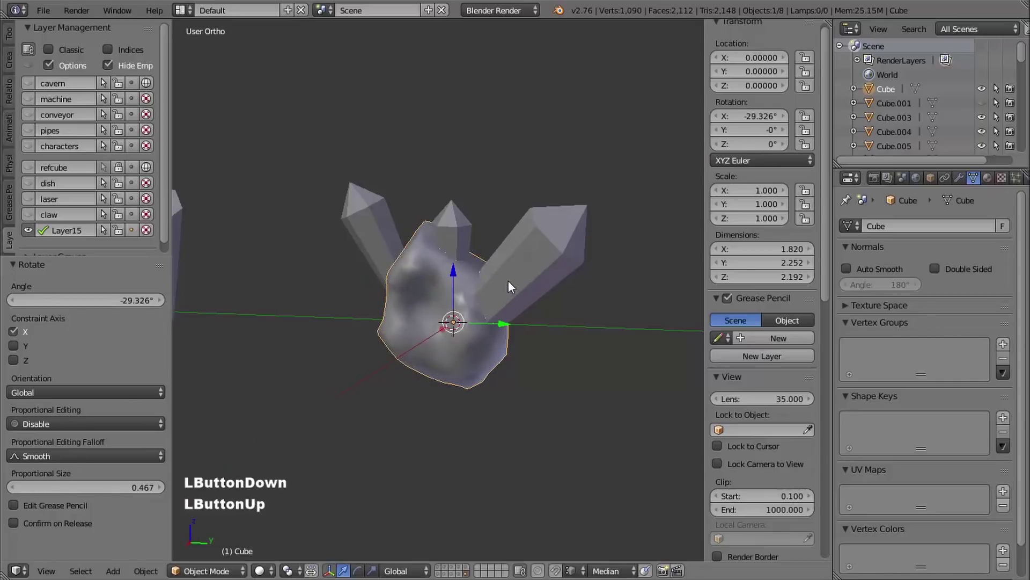
- Move the left crystal about 0.07 along the Y axis, toward the rock
{"action": "middle_click_drag", "start_coordinate": [508, 282], "coordinate": [542, 289], "text": "shift"}
{"action": "right_click", "coordinate": [407, 252]}
{"action": "middle_click_drag", "start_coordinate": [375, 332], "coordinate": [392, 300]}
{"action": "left_click_drag", "start_coordinate": [533, 263], "coordinate": [546, 255]}
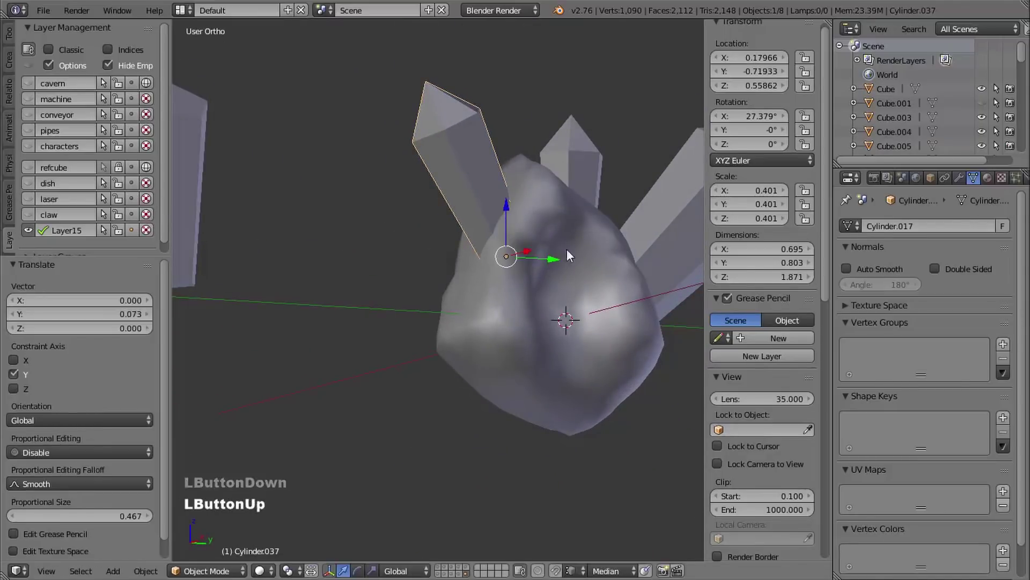
- Raise the middle crystal about 0.31 along Z and tilt it about -14.2° around the global X axis
{"action": "middle_click_drag", "start_coordinate": [567, 249], "coordinate": [602, 262]}
{"action": "scroll", "coordinate": [590, 268], "scroll_direction": "up", "scroll_amount": 2, "text": "shift"}
{"action": "right_click", "coordinate": [554, 242]}
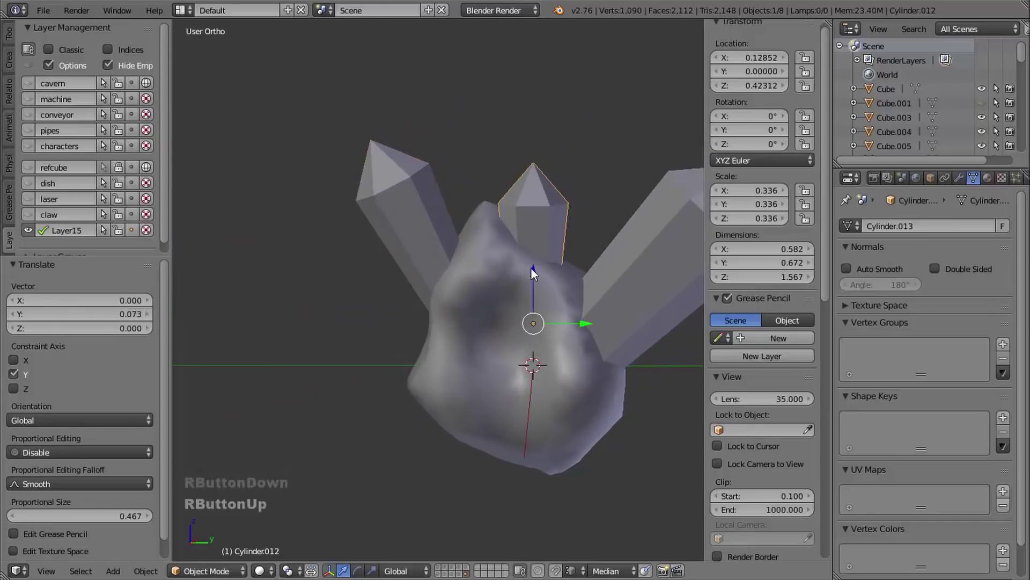
{"action": "left_click_drag", "start_coordinate": [532, 269], "coordinate": [545, 241]}
{"action": "middle_click_drag", "start_coordinate": [578, 306], "coordinate": [528, 317], "text": "shift"}
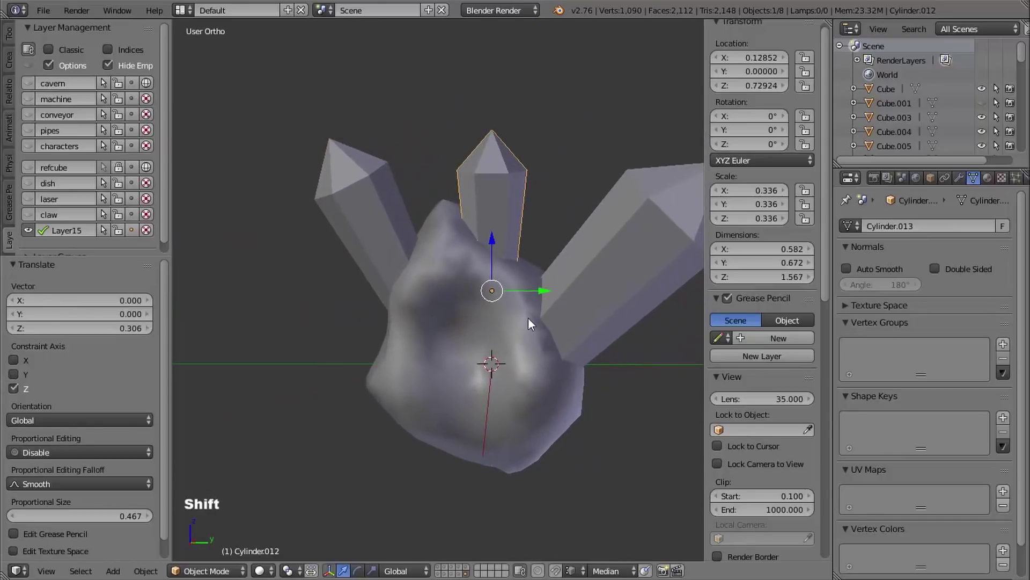
{"action": "key", "text": "r"}
{"action": "key", "text": "x"}
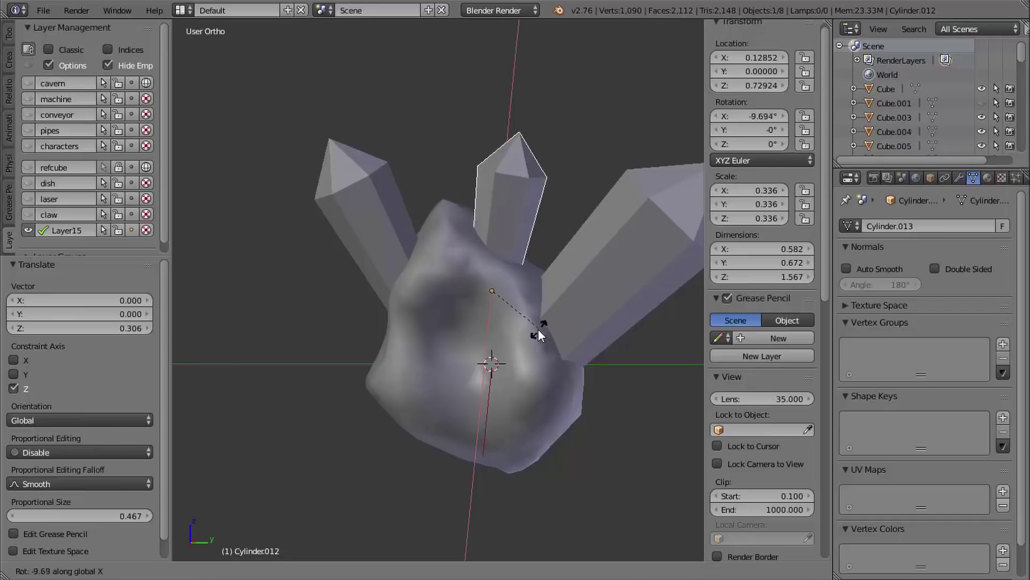
{"action": "left_click", "coordinate": [534, 329]}
- Trackball-rotate the middle crystal by about -28.6° and 12.6° so it leans at a different angle from the rock
{"action": "middle_click_drag", "start_coordinate": [534, 327], "coordinate": [478, 234], "text": "shift"}
{"action": "middle_click_drag", "start_coordinate": [491, 343], "coordinate": [442, 279]}
{"action": "middle_click_drag", "start_coordinate": [507, 245], "coordinate": [580, 315], "text": "shift"}
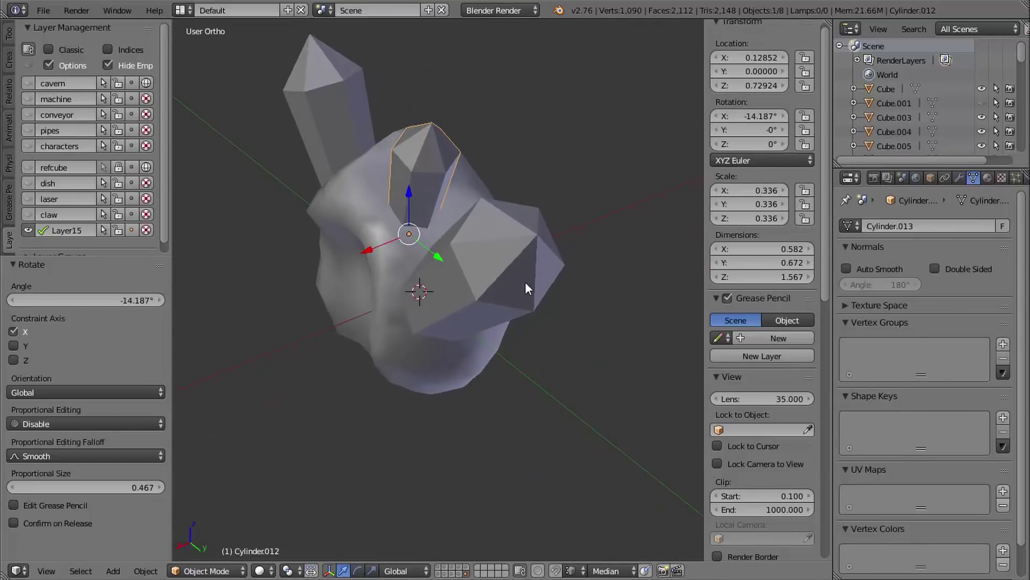
{"action": "key", "text": "r"}
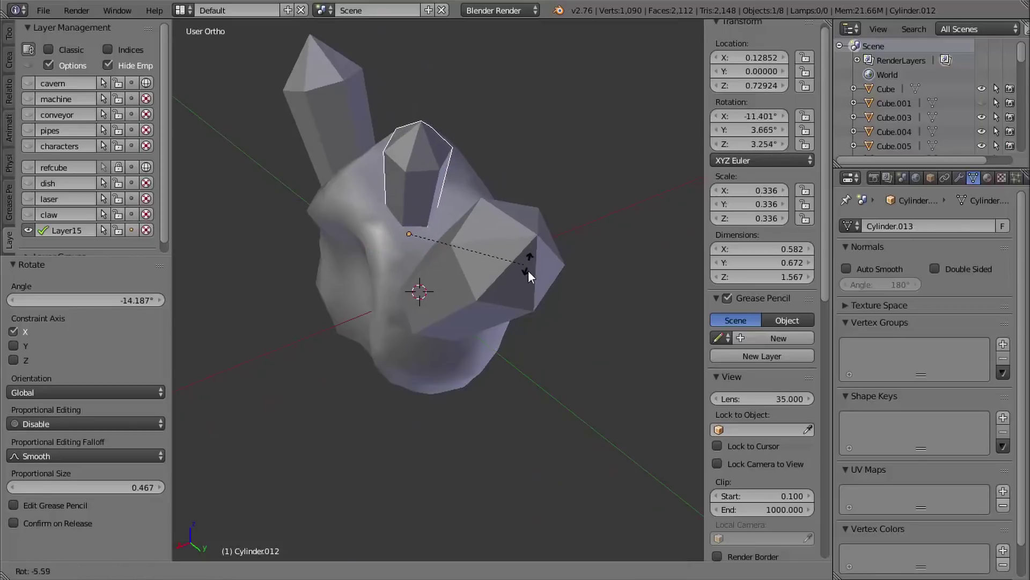
{"action": "key", "text": "r"}
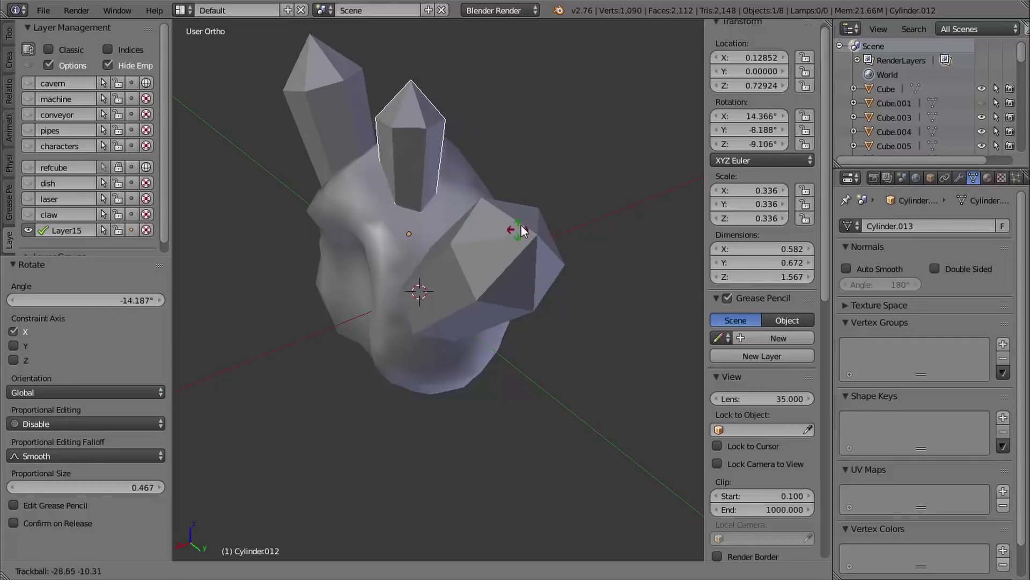
{"action": "left_click", "coordinate": [547, 230]}
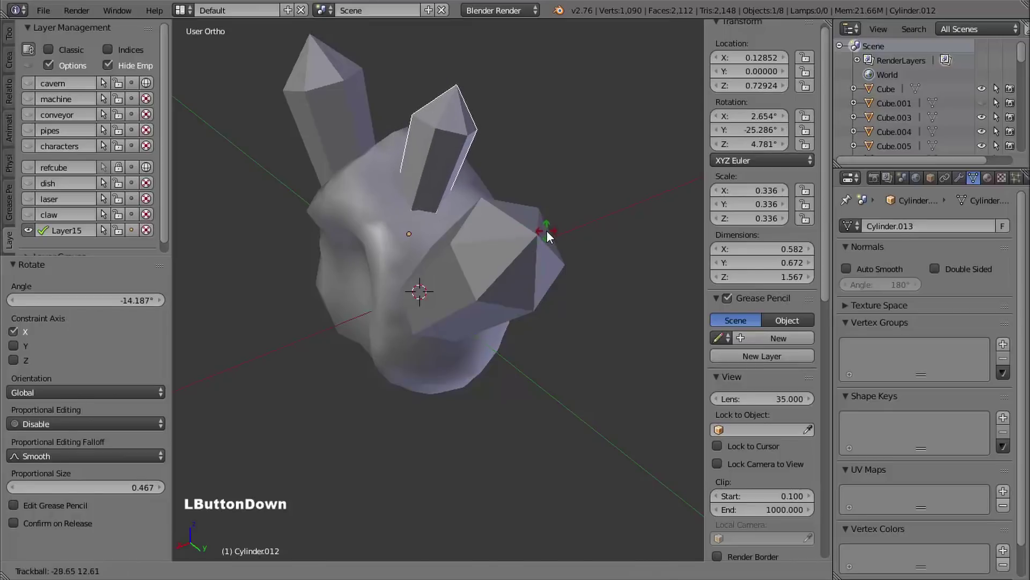
- Trackball-rotate the large crystal by about 2.3° and -18.3°
{"action": "right_click", "coordinate": [532, 261]}
{"action": "key", "text": "r"}
{"action": "key", "text": "r"}
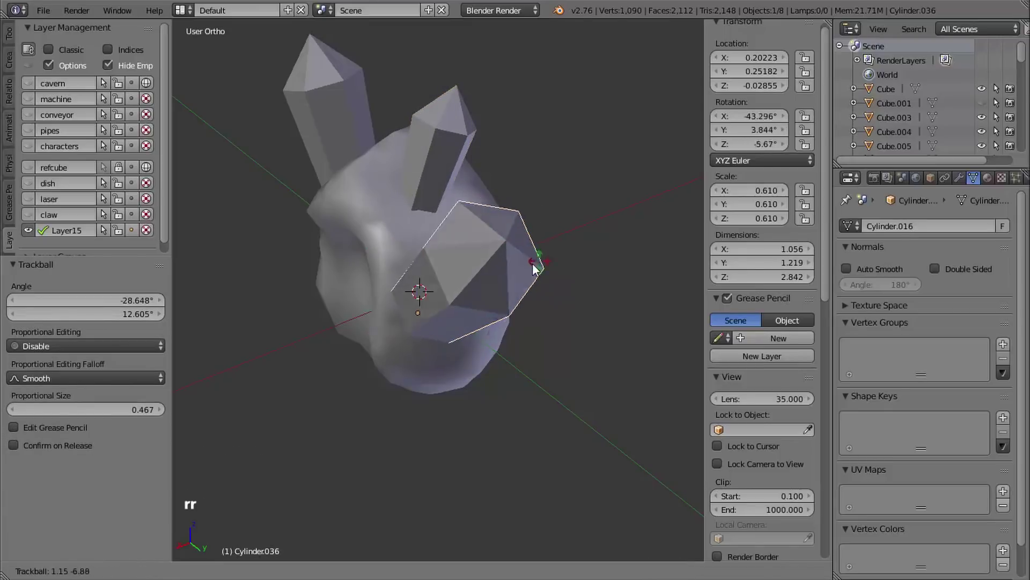
{"action": "left_click", "coordinate": [535, 262]}
- Trackball-rotate the left crystal by about -16° and 8° so it tilts further outward
{"action": "middle_click_drag", "start_coordinate": [536, 262], "coordinate": [609, 315], "text": "shift"}
{"action": "right_click", "coordinate": [433, 185]}
{"action": "key", "text": "r"}
{"action": "key", "text": "r"}
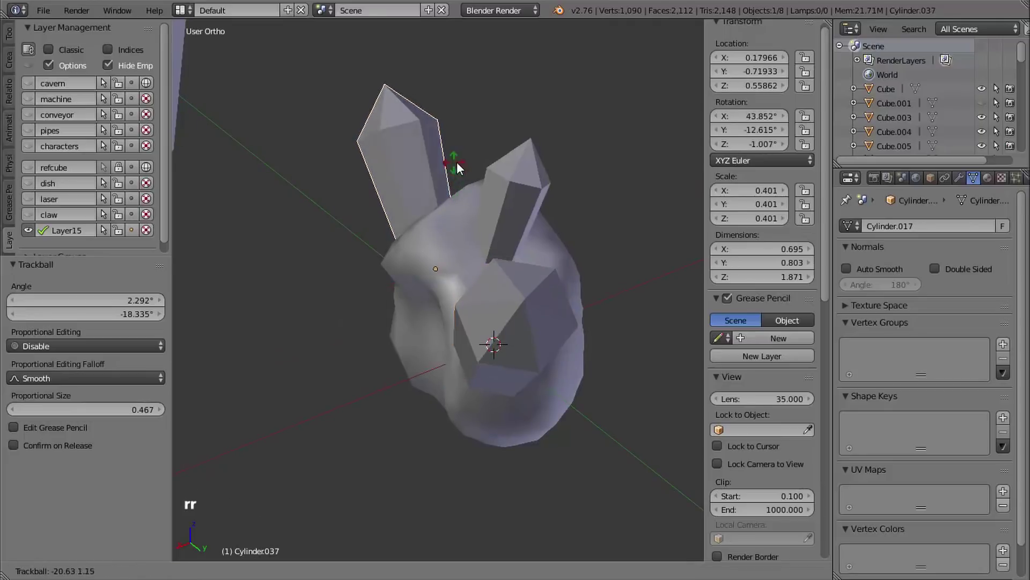
{"action": "left_click", "coordinate": [465, 166]}
- Rotate the middle crystal about -5.3° around the global X axis
{"action": "middle_click_drag", "start_coordinate": [465, 166], "coordinate": [547, 153]}
{"action": "right_click", "coordinate": [546, 153]}
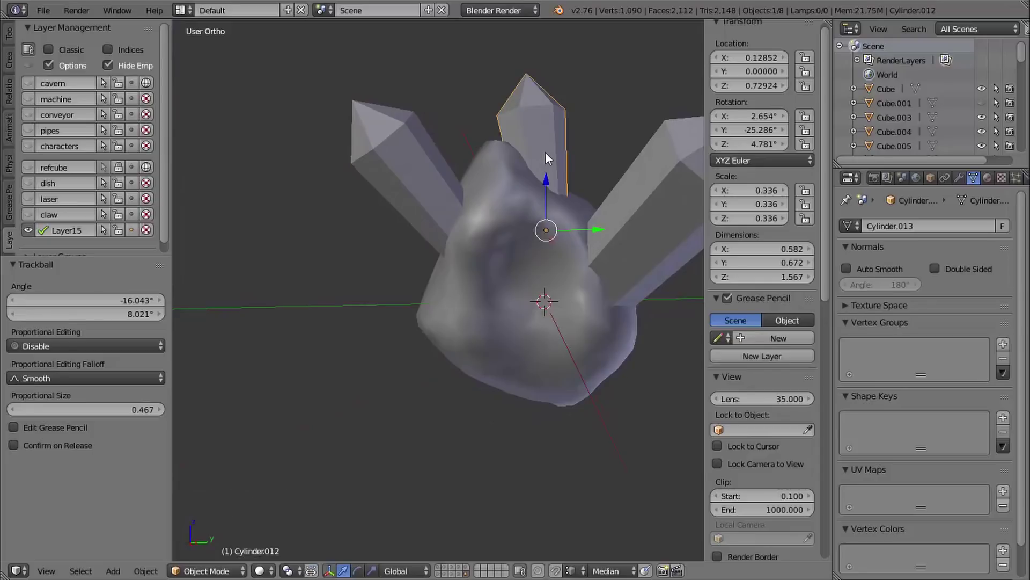
{"action": "key", "text": "r"}
{"action": "key", "text": "x"}
{"action": "left_click", "coordinate": [551, 151]}
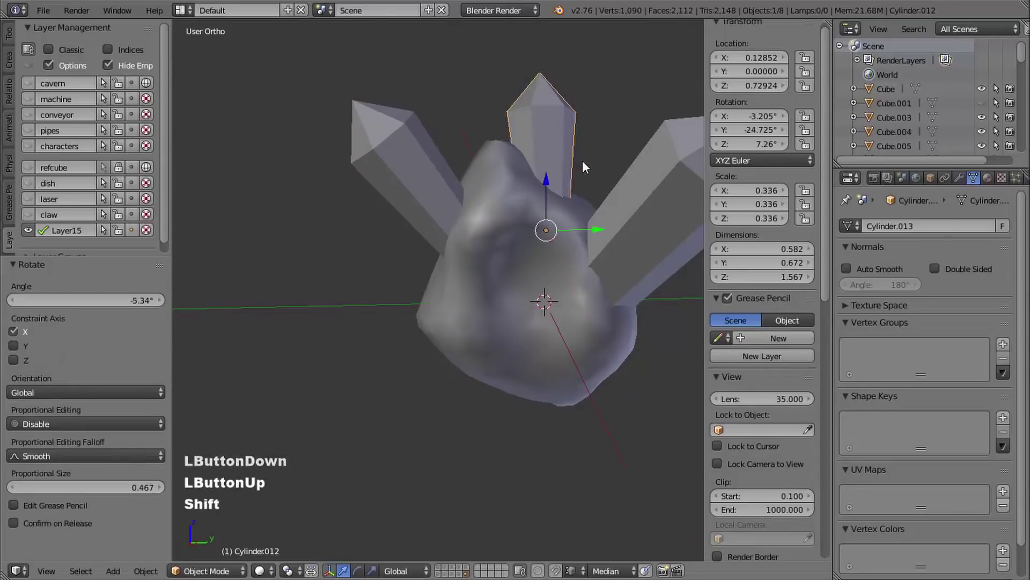
- Move the separate flat-topped crystal about 4.44 along Y so it sits in front of the rock
{"action": "middle_click_drag", "start_coordinate": [581, 160], "coordinate": [520, 157], "text": "shift"}
{"action": "scroll", "coordinate": [481, 188], "scroll_direction": "down", "scroll_amount": 4}
{"action": "middle_click_drag", "start_coordinate": [481, 188], "coordinate": [497, 177], "text": "ctrl"}
{"action": "middle_click_drag", "start_coordinate": [497, 177], "coordinate": [505, 149], "text": "shift"}
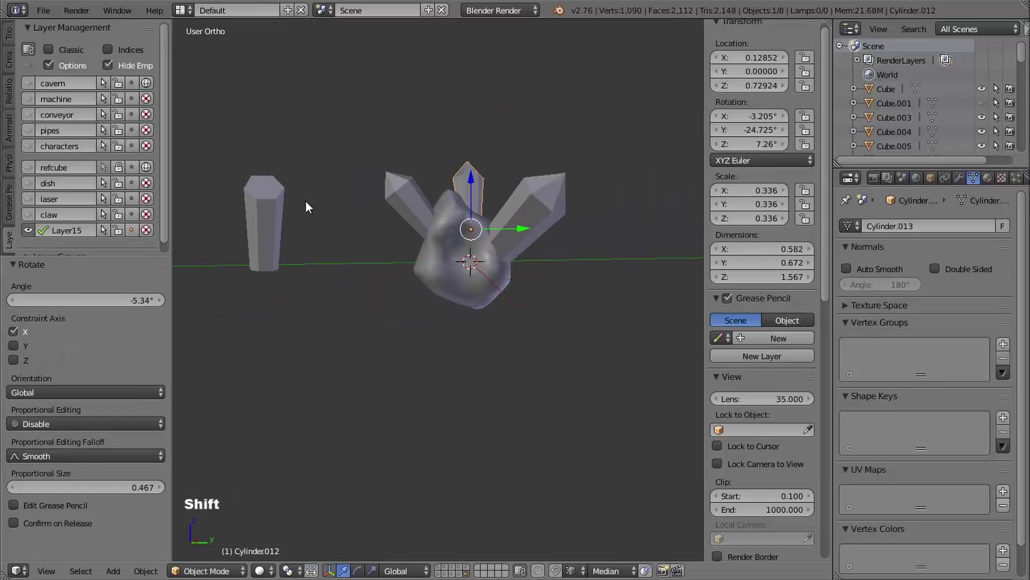
{"action": "right_click", "coordinate": [271, 211]}
{"action": "middle_click_drag", "start_coordinate": [337, 201], "coordinate": [352, 232], "text": "shift"}
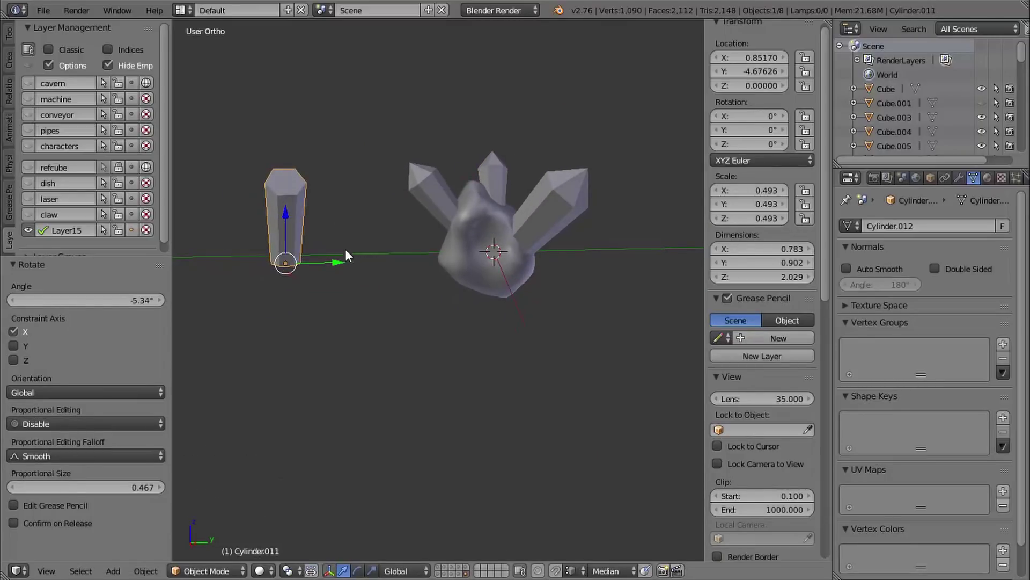
{"action": "key", "text": "g"}
{"action": "left_click", "coordinate": [557, 241]}
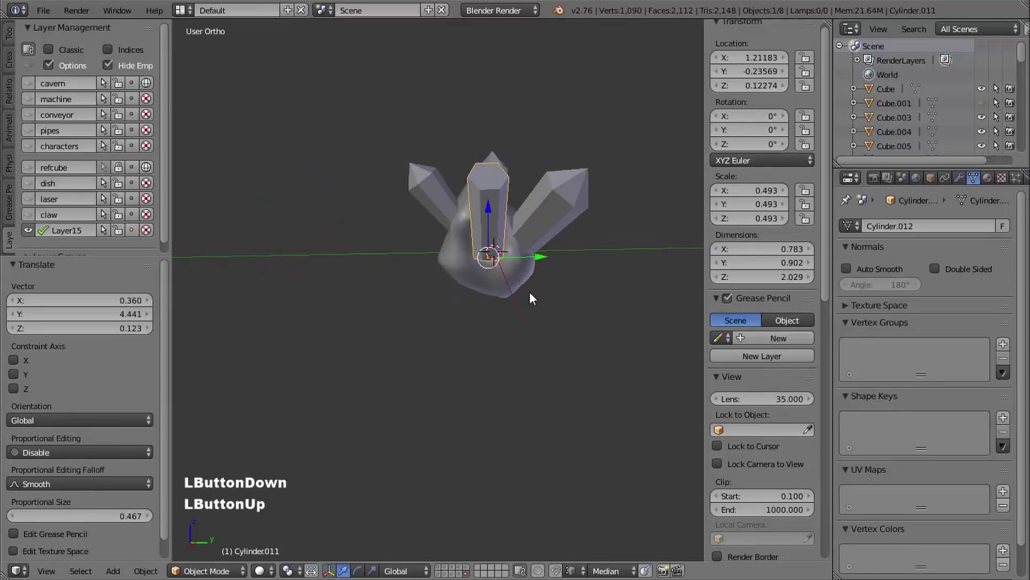
- Flip the flat-topped crystal about 179° around global X and move it about -1.14 along X into the rock
{"action": "key", "text": "r"}
{"action": "key", "text": "x"}
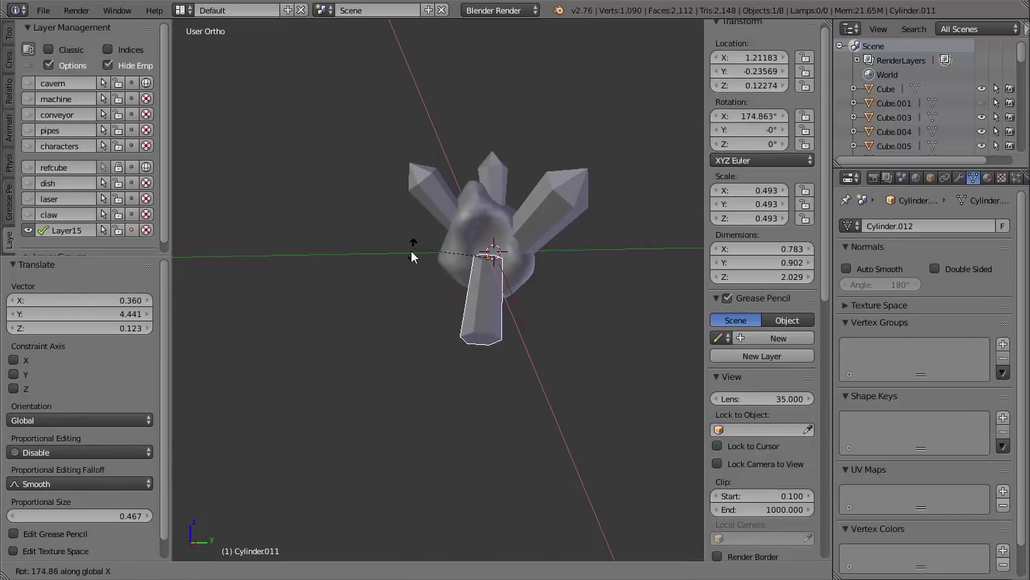
{"action": "left_click", "coordinate": [414, 251]}
{"action": "middle_click_drag", "start_coordinate": [414, 250], "coordinate": [392, 265]}
{"action": "key", "text": "g"}
{"action": "key", "text": "x"}
{"action": "left_click", "coordinate": [481, 254]}
{"action": "middle_click_drag", "start_coordinate": [392, 266], "coordinate": [451, 295]}
{"action": "left_click", "coordinate": [452, 199]}
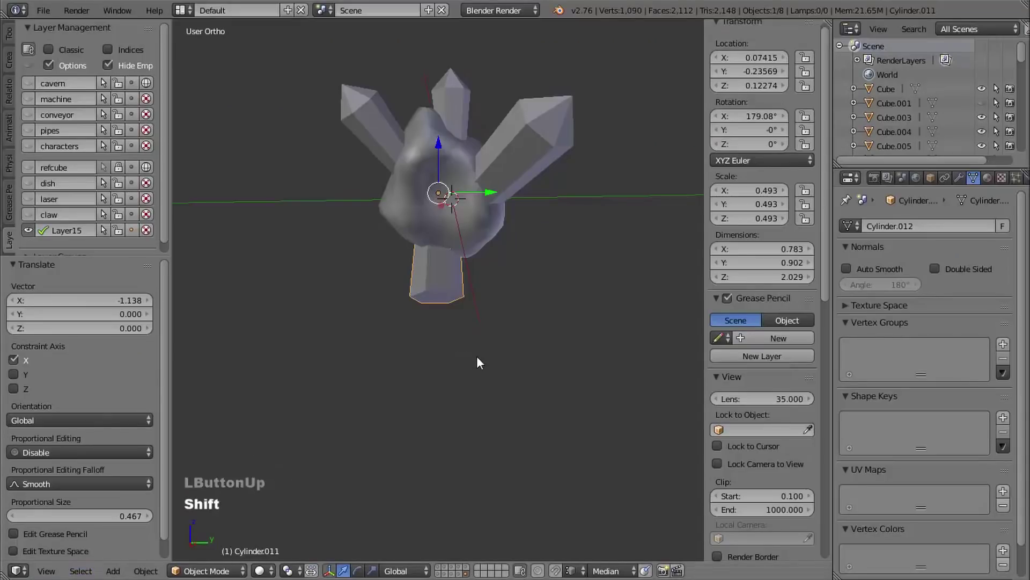
- Rotate the downward-pointing crystal about -62.9° around global Z and scale it down to about 0.424
{"action": "scroll", "coordinate": [470, 343], "scroll_direction": "up", "scroll_amount": 3, "text": "shift"}
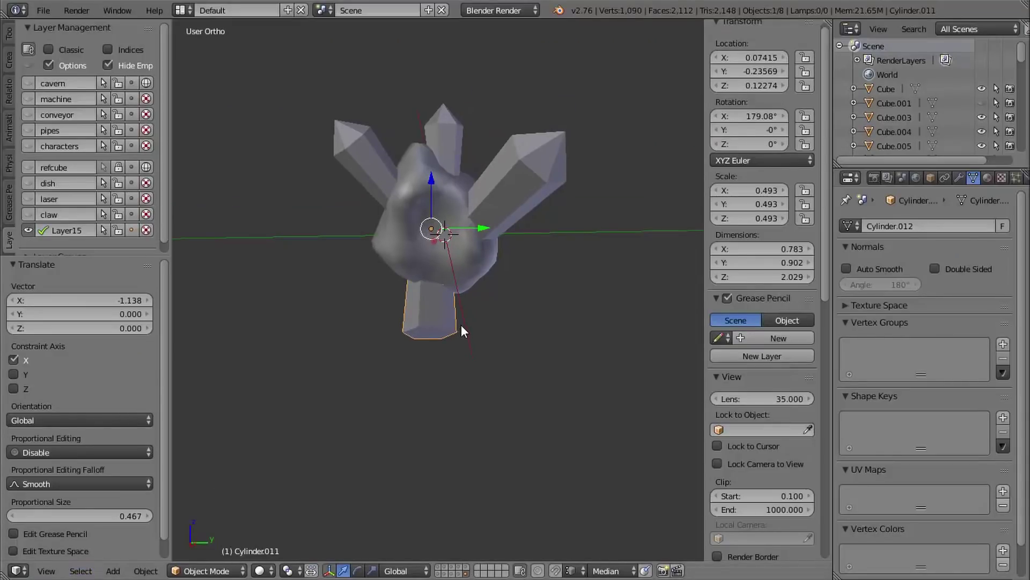
{"action": "key", "text": "r"}
{"action": "key", "text": "z"}
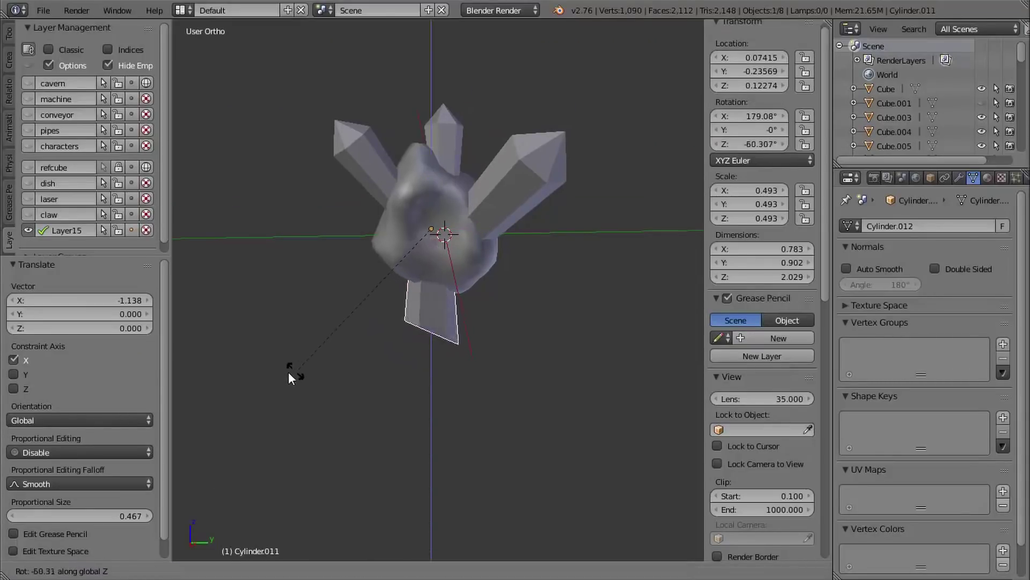
{"action": "left_click", "coordinate": [279, 374]}
{"action": "key", "text": "s"}
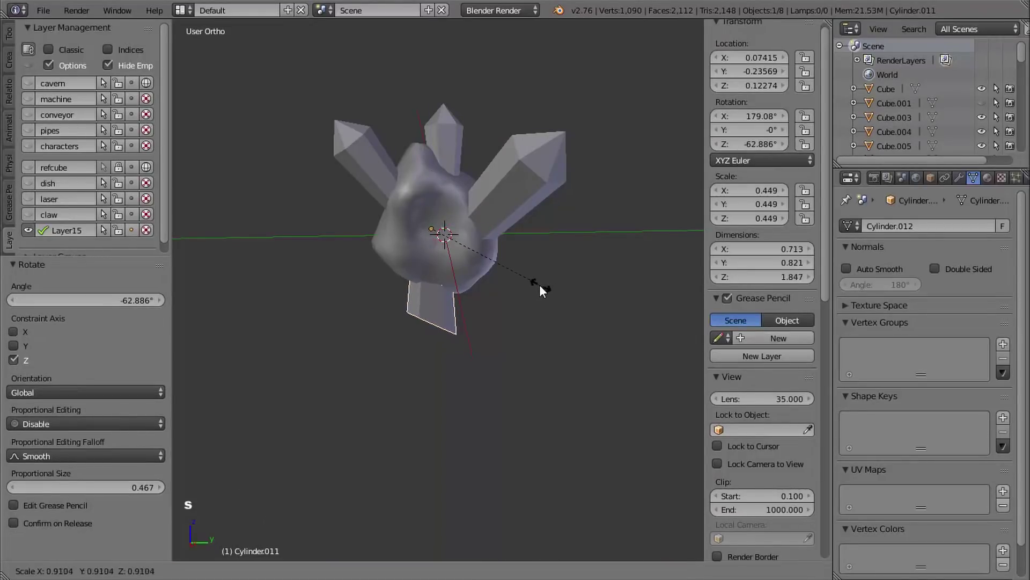
{"action": "left_click", "coordinate": [530, 285]}
- Lower the downward-pointing crystal about 0.28 along Z and trackball-rotate it by about -4.6° and 11.5°
{"action": "left_click_drag", "start_coordinate": [429, 179], "coordinate": [425, 197]}
{"action": "key", "text": "r"}
{"action": "key", "text": "r"}
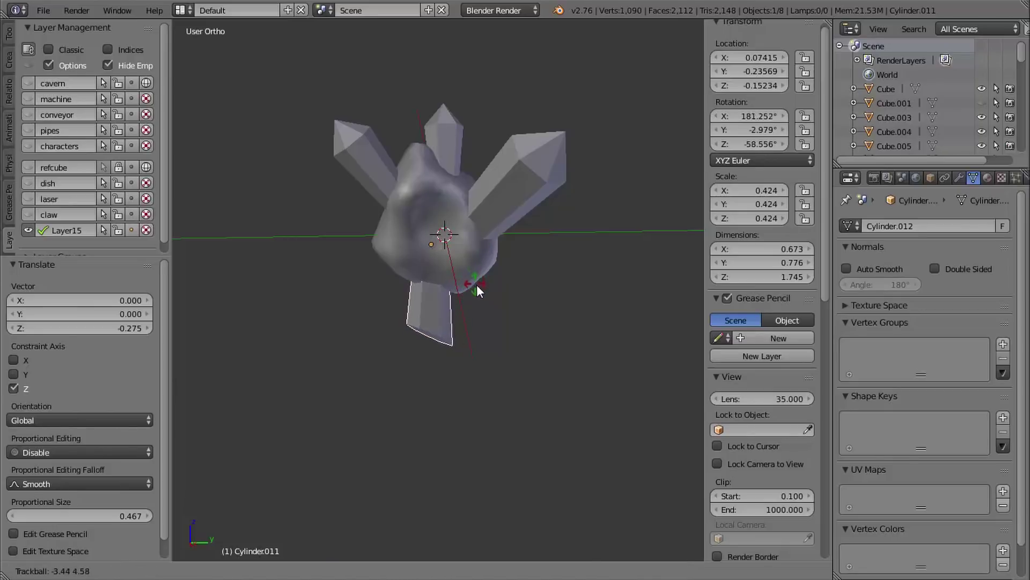
{"action": "left_click", "coordinate": [485, 283]}
{"action": "middle_click_drag", "start_coordinate": [495, 303], "coordinate": [556, 319]}
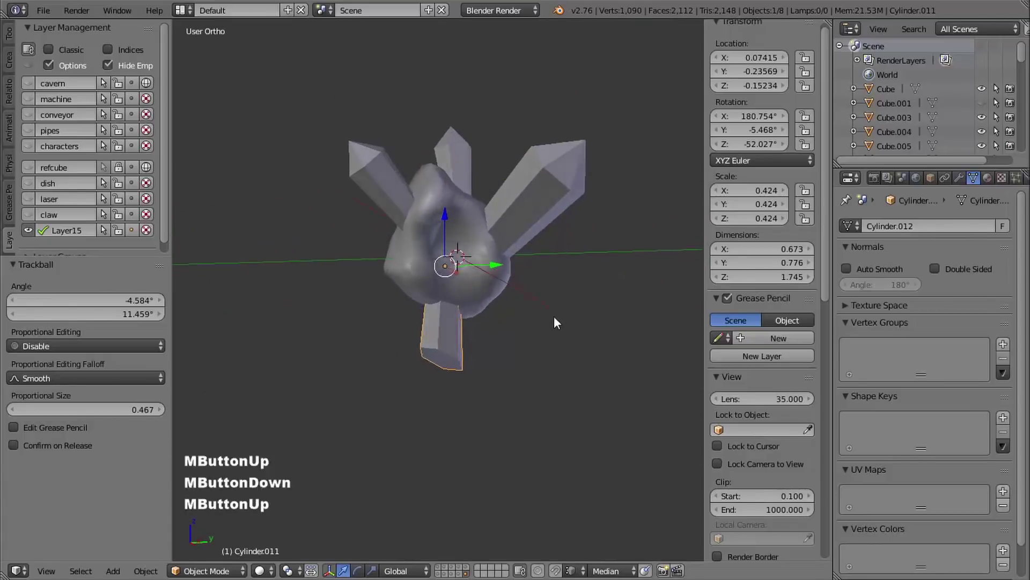
- Parent all four crystals to the rock using the Object parent type
{"action": "right_click", "coordinate": [536, 194], "text": "shift"}
{"action": "right_click", "coordinate": [462, 163], "text": "shift"}
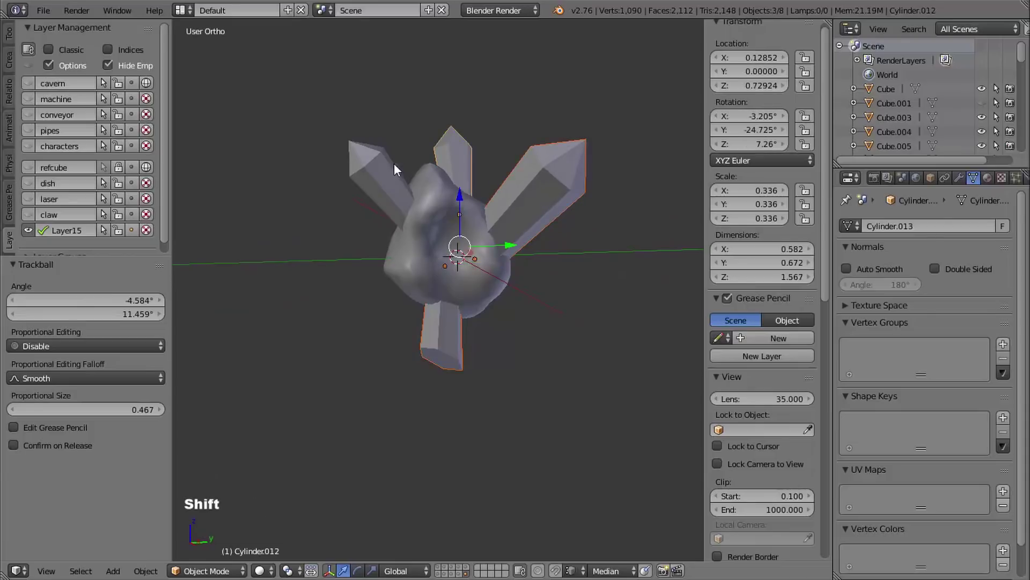
{"action": "right_click", "coordinate": [384, 204], "text": "shift"}
{"action": "right_click", "coordinate": [399, 269], "text": "shift"}
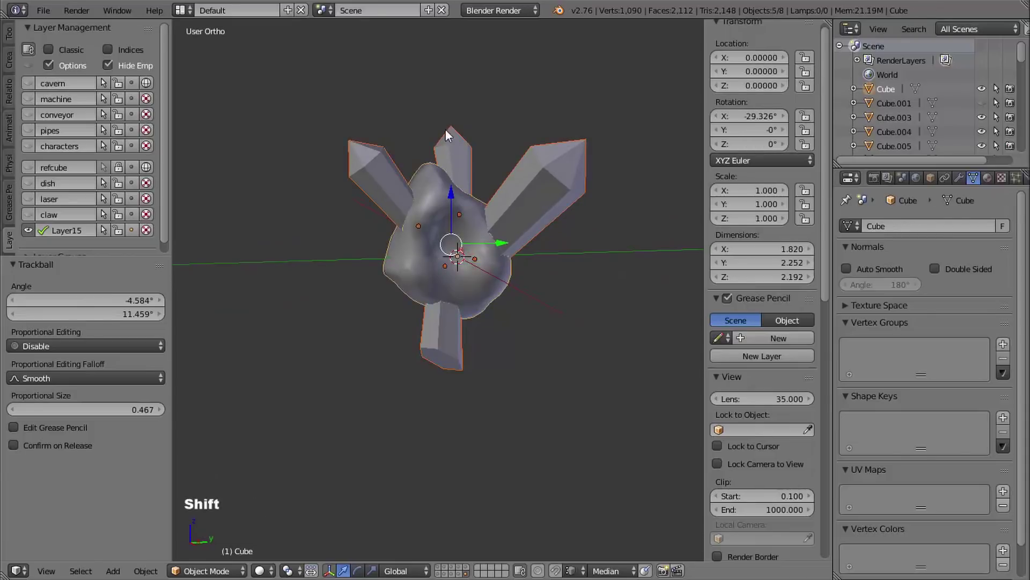
{"action": "key", "text": "ctrl+p"}
{"action": "left_click", "coordinate": [392, 246]}
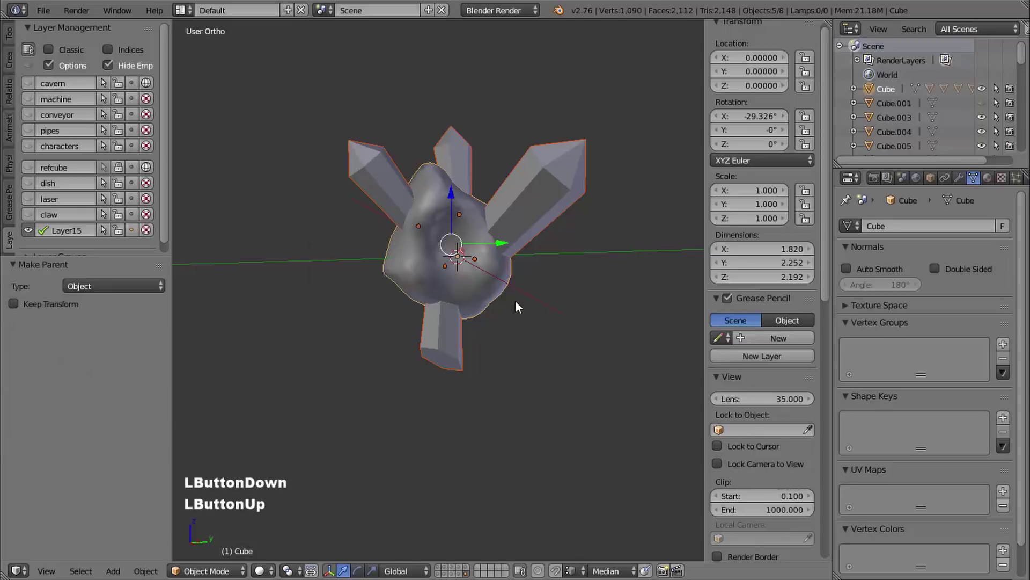
- Show the machine layer together with the crystal rock to compare their sizes and positions
{"action": "middle_click_drag", "start_coordinate": [515, 301], "coordinate": [459, 268], "text": "shift"}
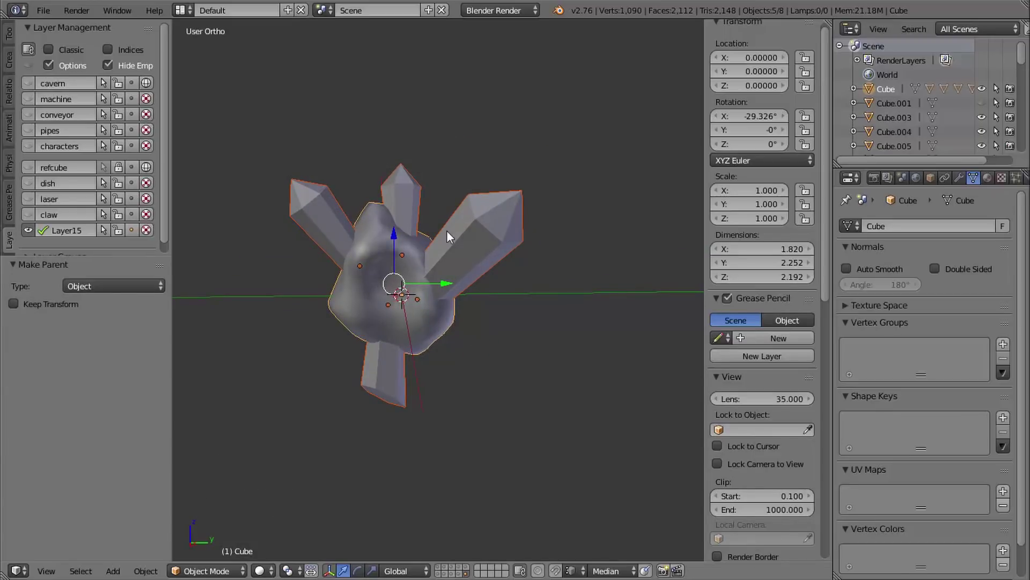
{"action": "middle_click_drag", "start_coordinate": [519, 302], "coordinate": [540, 282], "text": "shift"}
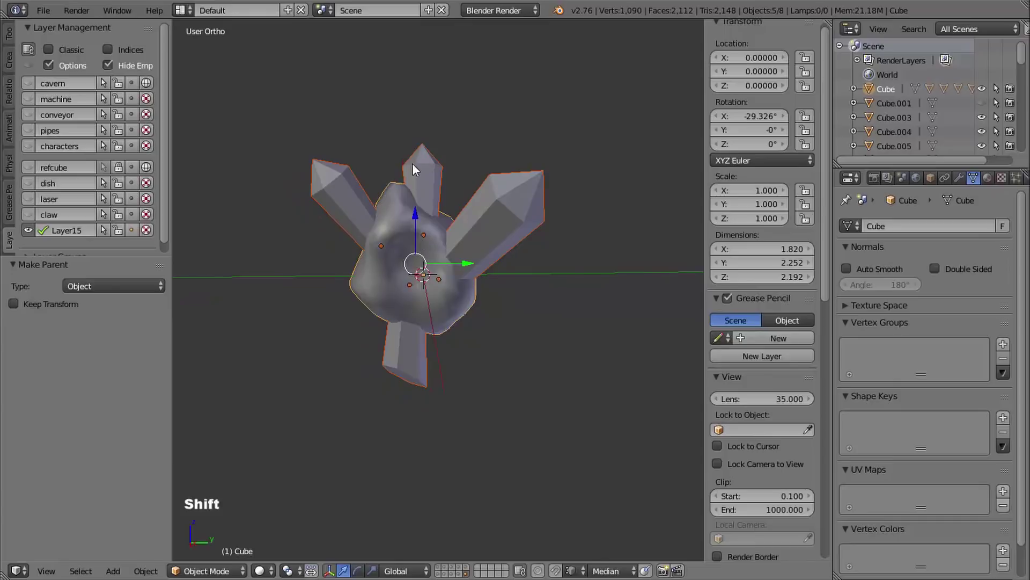
{"action": "left_click", "coordinate": [28, 99]}
{"action": "middle_click_drag", "start_coordinate": [433, 175], "coordinate": [366, 108], "text": "shift"}
{"action": "middle_click_drag", "start_coordinate": [494, 161], "coordinate": [470, 210]}
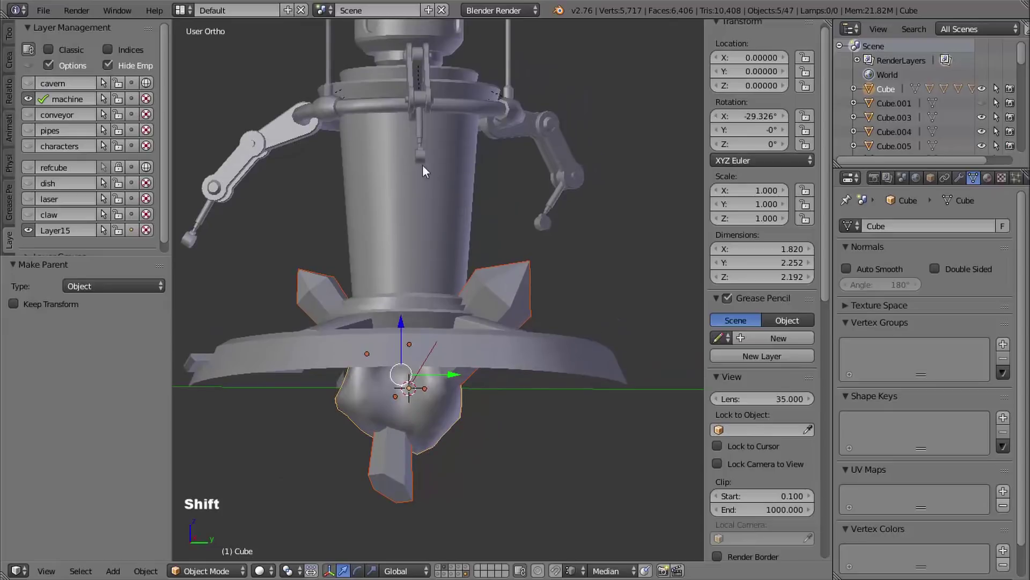
- Hide the machine's central cylinder
{"action": "right_click", "coordinate": [456, 194]}
{"action": "key", "text": "h"}
{"action": "scroll", "coordinate": [466, 182], "scroll_direction": "down", "scroll_amount": 2, "text": "shift"}
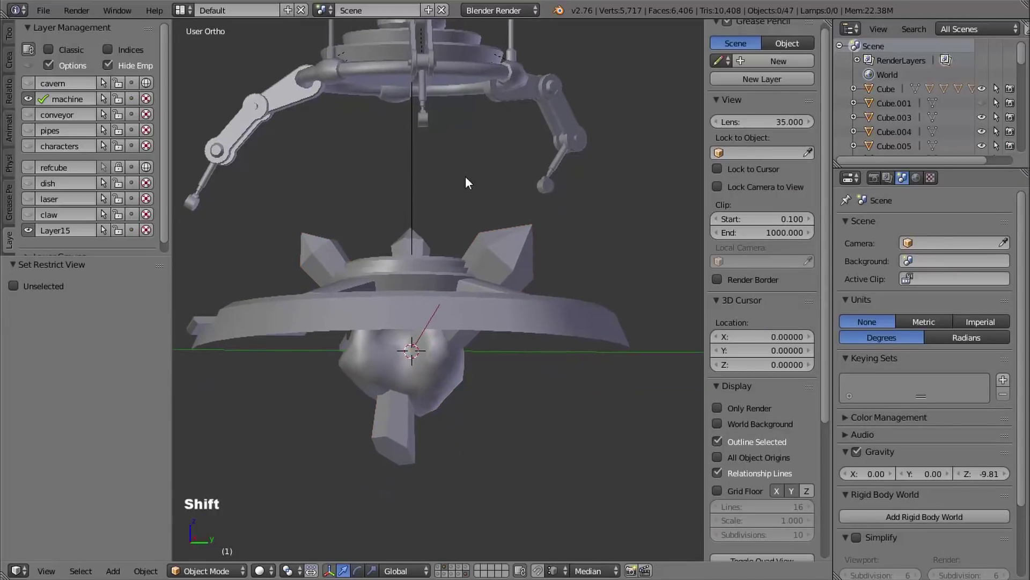
- Raise the crystal rock about 2.768 along Z above the machine base and scale it to about 0.507
{"action": "right_click", "coordinate": [438, 384]}
{"action": "middle_click_drag", "start_coordinate": [459, 387], "coordinate": [414, 305]}
{"action": "left_click_drag", "start_coordinate": [413, 301], "coordinate": [419, 139]}
{"action": "middle_click_drag", "start_coordinate": [422, 283], "coordinate": [472, 275]}
{"action": "middle_click_drag", "start_coordinate": [472, 275], "coordinate": [485, 233]}
{"action": "key", "text": "s"}
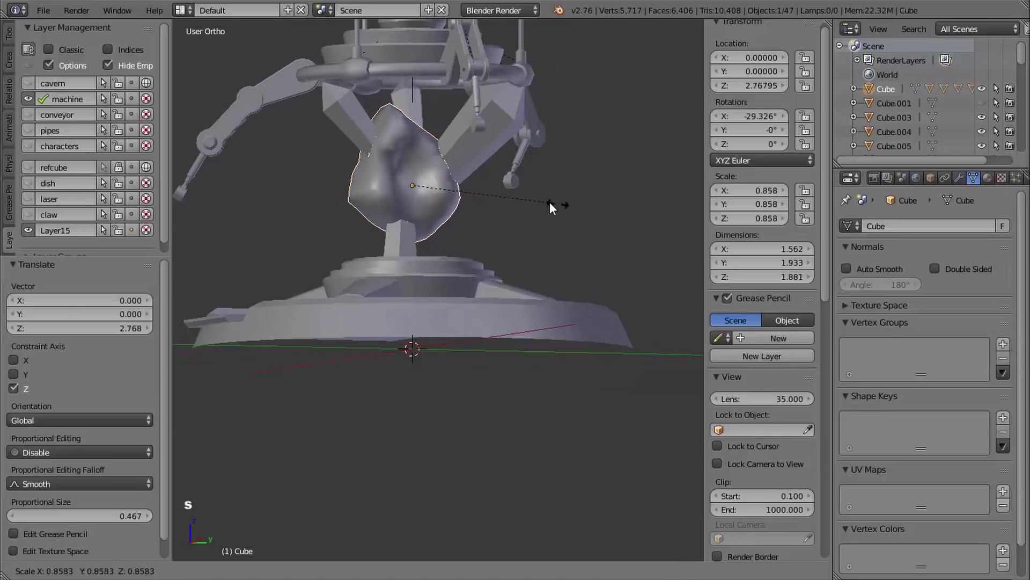
{"action": "left_click", "coordinate": [500, 194]}
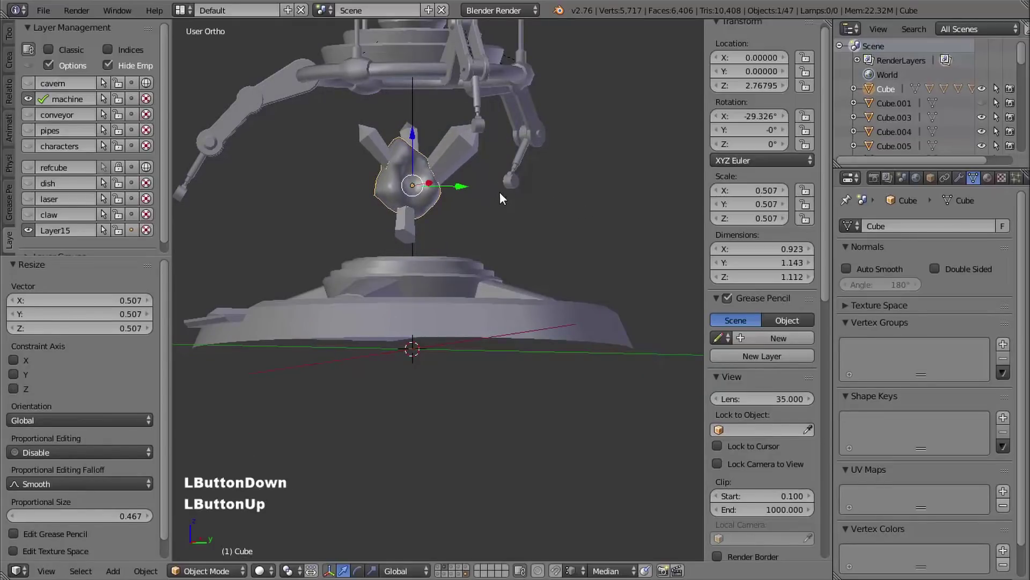
{"action": "middle_click_drag", "start_coordinate": [500, 192], "coordinate": [553, 185]}
- Reveal the machine's hidden central cylinder around the crystal rock
{"action": "key", "text": "alt+h"}
{"action": "middle_click_drag", "start_coordinate": [554, 202], "coordinate": [457, 267], "text": "shift"}
{"action": "middle_click_drag", "start_coordinate": [457, 266], "coordinate": [497, 211]}
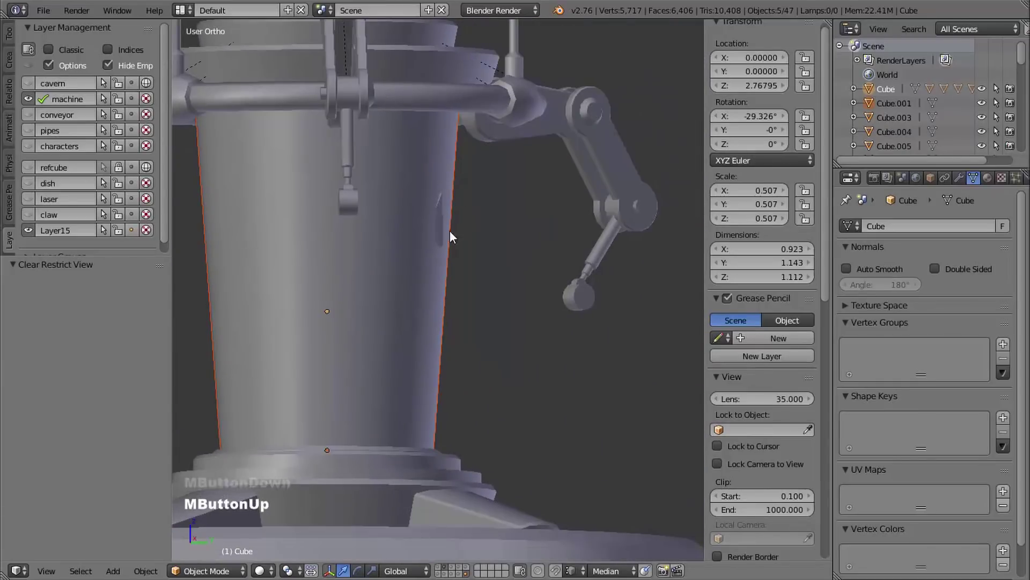
{"action": "middle_click_drag", "start_coordinate": [488, 278], "coordinate": [532, 278], "text": "shift"}
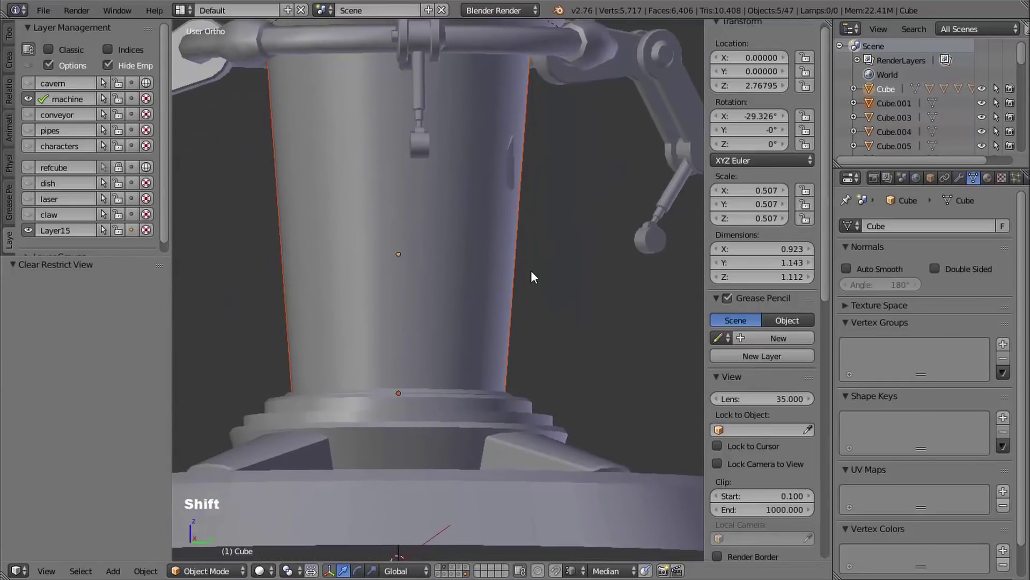
{"action": "key", "text": "s"}
{"action": "right_click", "coordinate": [554, 252]}
- Select only the crystal rock and scale it by about 0.959, checking its fit inside the machine's cylinder in wireframe
{"action": "key", "text": "z"}
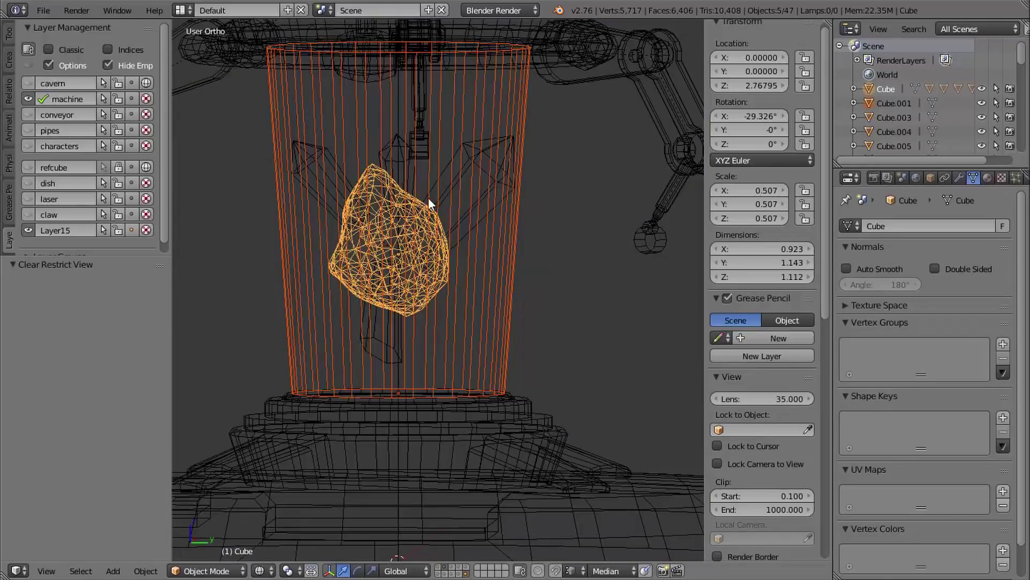
{"action": "right_click", "coordinate": [332, 266]}
{"action": "key", "text": "z"}
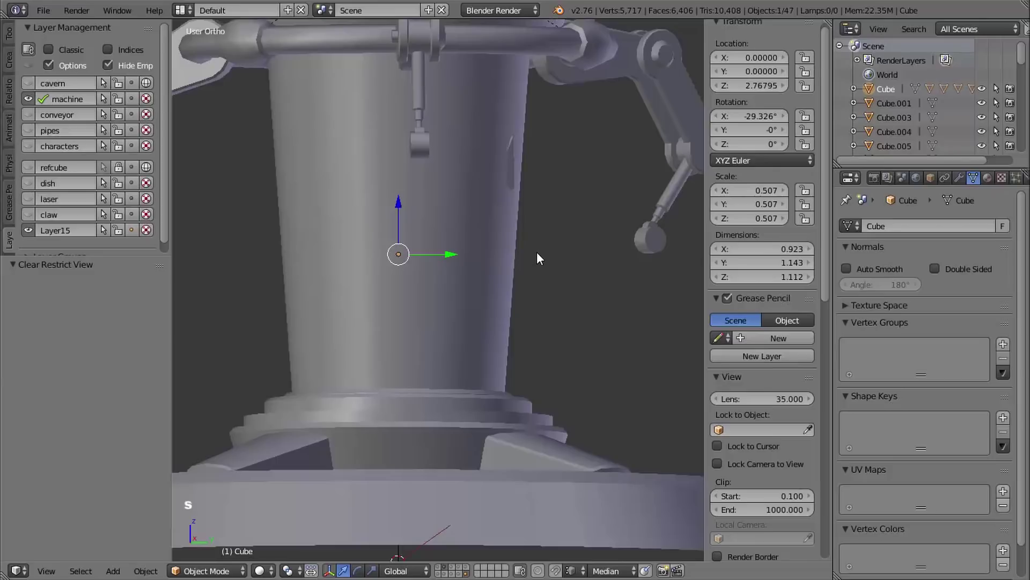
{"action": "key", "text": "s"}
{"action": "left_click", "coordinate": [531, 256]}
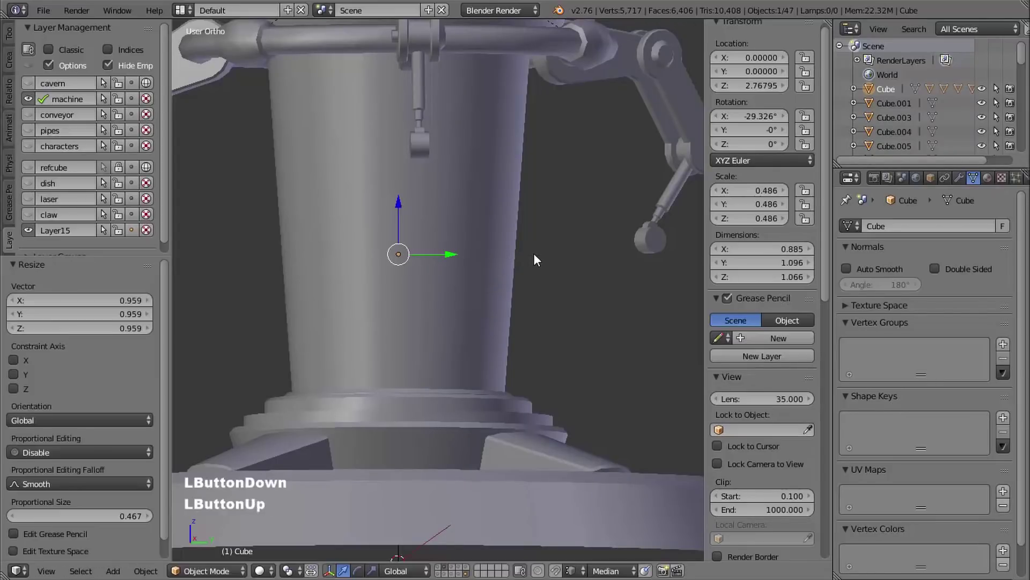
{"action": "mouse_move", "coordinate": [535, 256]}
{"action": "middle_mouse_down"}
{"action": "mouse_move", "coordinate": [665, 279]}
{"action": "mouse_move", "coordinate": [631, 240]}
{"action": "mouse_move", "coordinate": [591, 273]}
{"action": "mouse_move", "coordinate": [555, 272]}
{"action": "middle_mouse_up"}
{"action": "key", "text": "z"}
{"action": "middle_click_drag", "start_coordinate": [587, 221], "coordinate": [362, 197]}
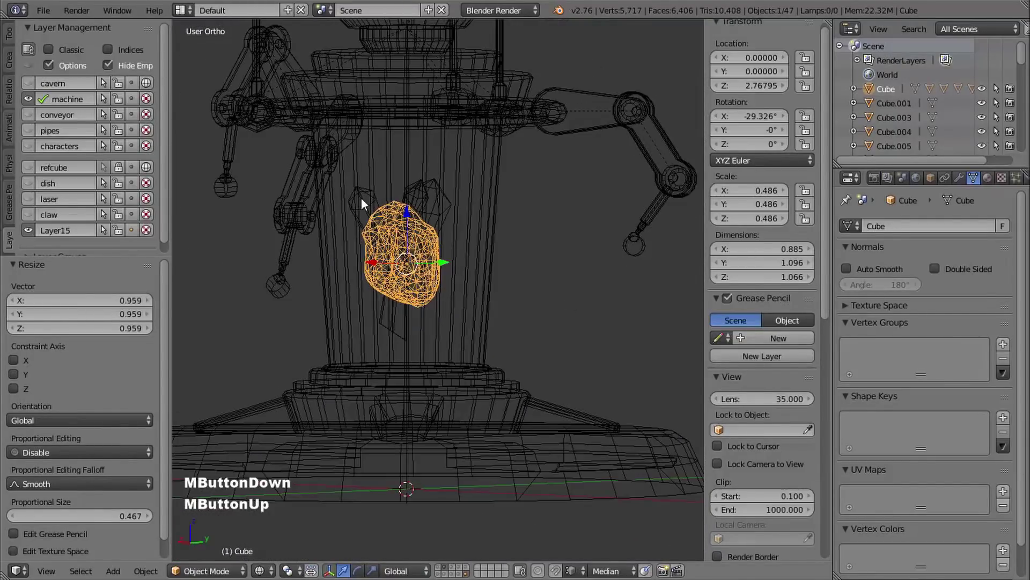
{"action": "middle_click_drag", "start_coordinate": [503, 273], "coordinate": [475, 149]}
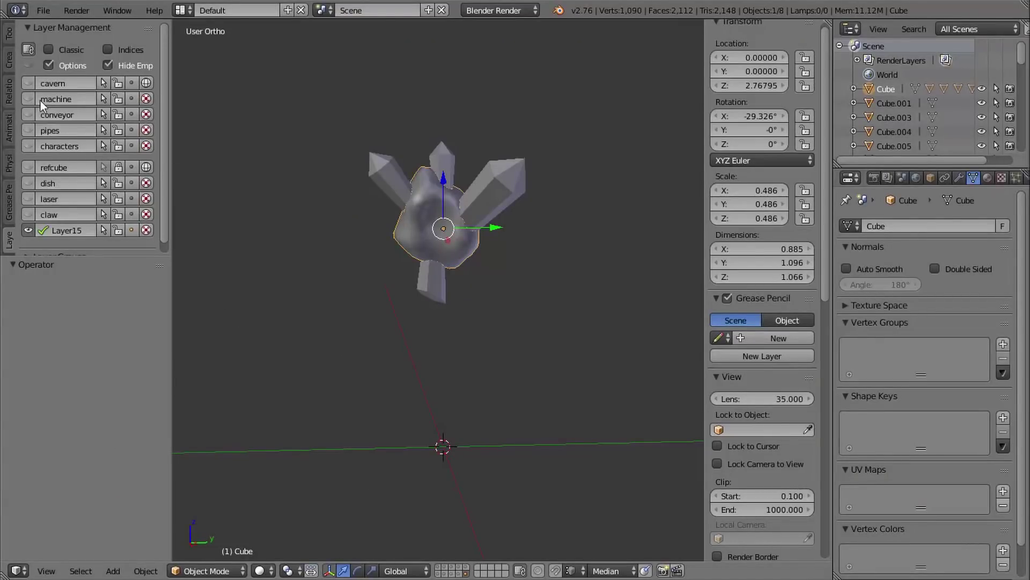
- Show the conveyor layer together with the crystal rock
{"action": "left_click", "coordinate": [29, 114]}
{"action": "middle_click_drag", "start_coordinate": [305, 234], "coordinate": [459, 180], "text": "shift"}
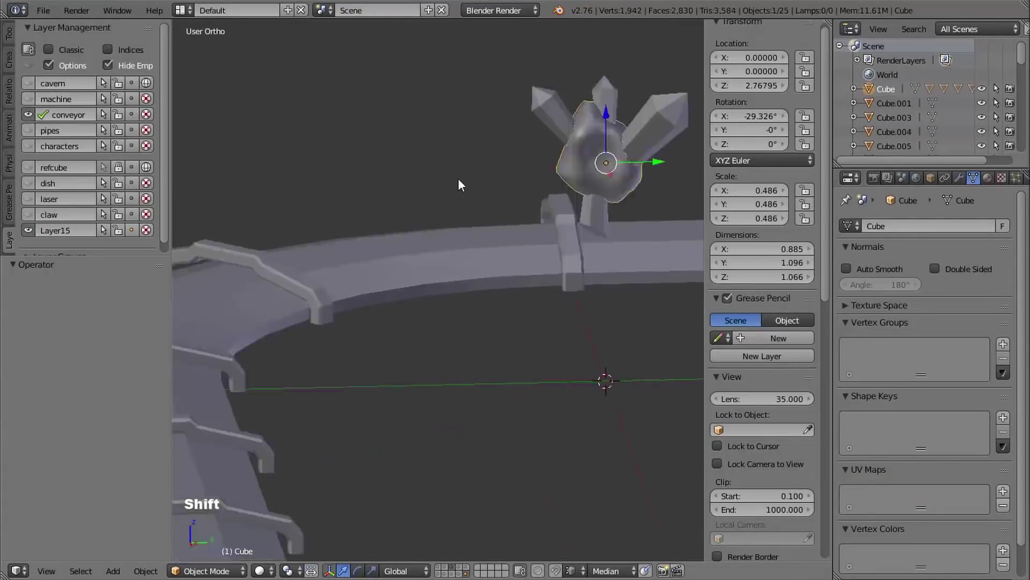
{"action": "middle_click_drag", "start_coordinate": [397, 249], "coordinate": [347, 307], "text": "ctrl"}
- Duplicate the conveyor's two curved and six straight belt segments in place, leaving out the brackets
{"action": "right_click", "coordinate": [328, 297]}
{"action": "right_click", "coordinate": [298, 329], "text": "shift"}
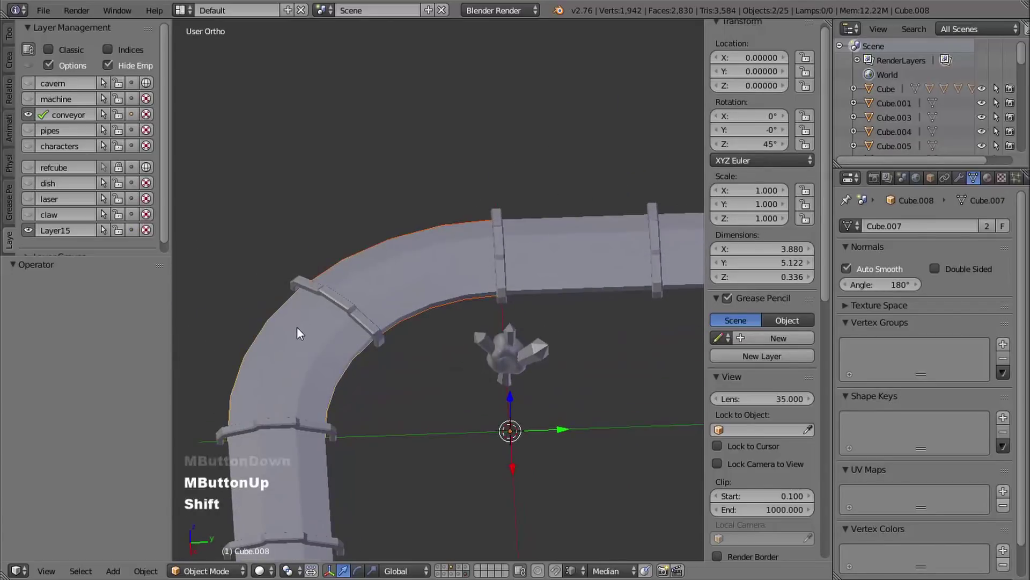
{"action": "middle_click_drag", "start_coordinate": [395, 280], "coordinate": [438, 112], "text": "shift"}
{"action": "right_click", "coordinate": [323, 305], "text": "shift"}
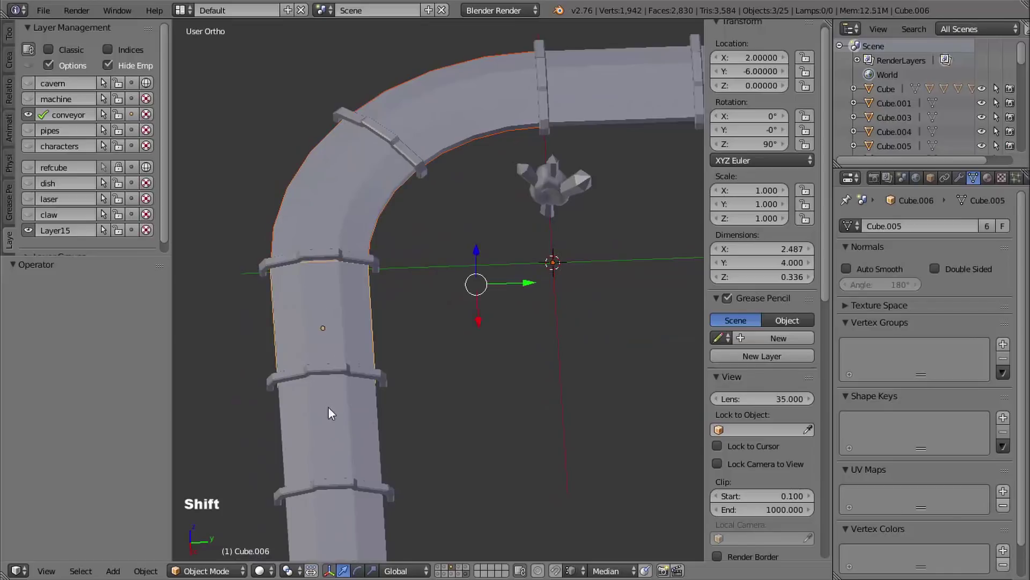
{"action": "right_click", "coordinate": [328, 407], "text": "shift"}
{"action": "middle_click_drag", "start_coordinate": [407, 410], "coordinate": [415, 223], "text": "shift"}
{"action": "right_click", "coordinate": [361, 325], "text": "shift"}
{"action": "middle_click_drag", "start_coordinate": [573, 107], "coordinate": [301, 380], "text": "shift"}
{"action": "right_click", "coordinate": [376, 182], "text": "shift"}
{"action": "right_click", "coordinate": [488, 172], "text": "shift"}
{"action": "middle_click_drag", "start_coordinate": [469, 218], "coordinate": [302, 240], "text": "shift"}
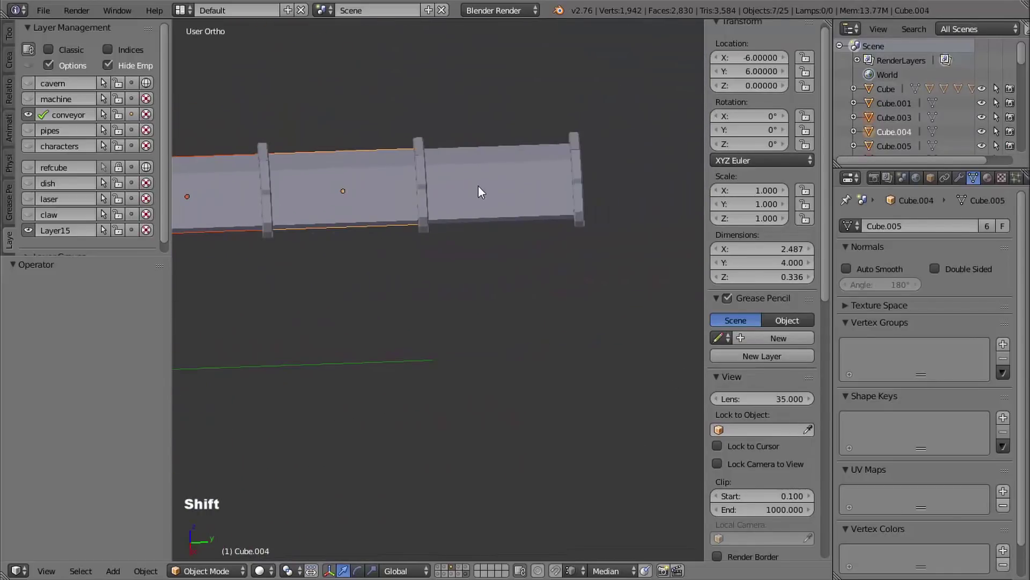
{"action": "right_click", "coordinate": [479, 186], "text": "shift"}
{"action": "middle_click_drag", "start_coordinate": [418, 321], "coordinate": [588, 284], "text": "shift"}
{"action": "key", "text": "shift+d"}
{"action": "right_click", "coordinate": [404, 272]}
- Join the duplicated belt segments into a single object
{"action": "middle_click_drag", "start_coordinate": [303, 393], "coordinate": [428, 385], "text": "shift"}
{"action": "middle_click_drag", "start_coordinate": [428, 384], "coordinate": [452, 402]}
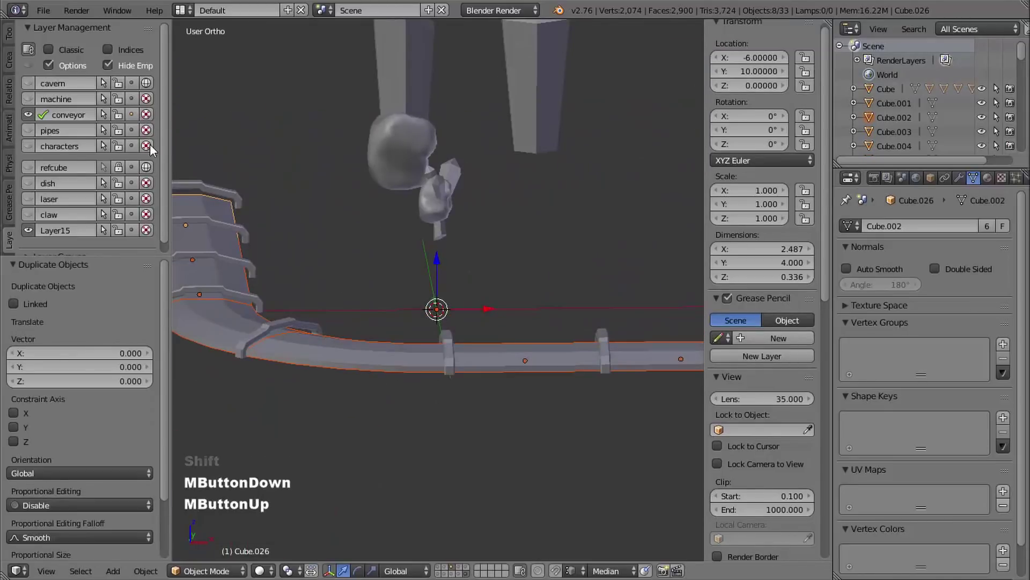
{"action": "left_click", "coordinate": [8, 39]}
{"action": "left_click", "coordinate": [58, 186]}
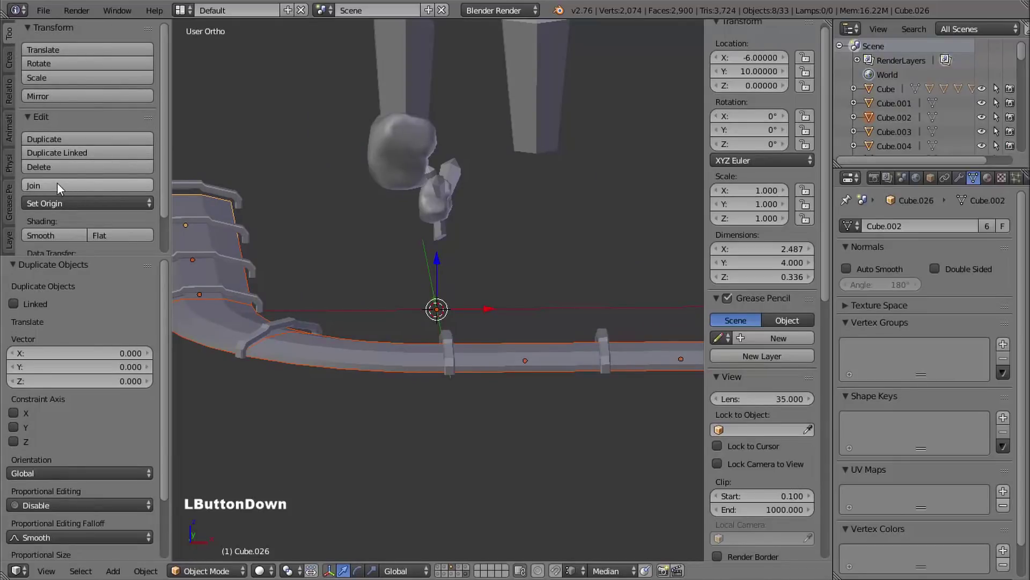
{"action": "middle_click_drag", "start_coordinate": [362, 222], "coordinate": [427, 205]}
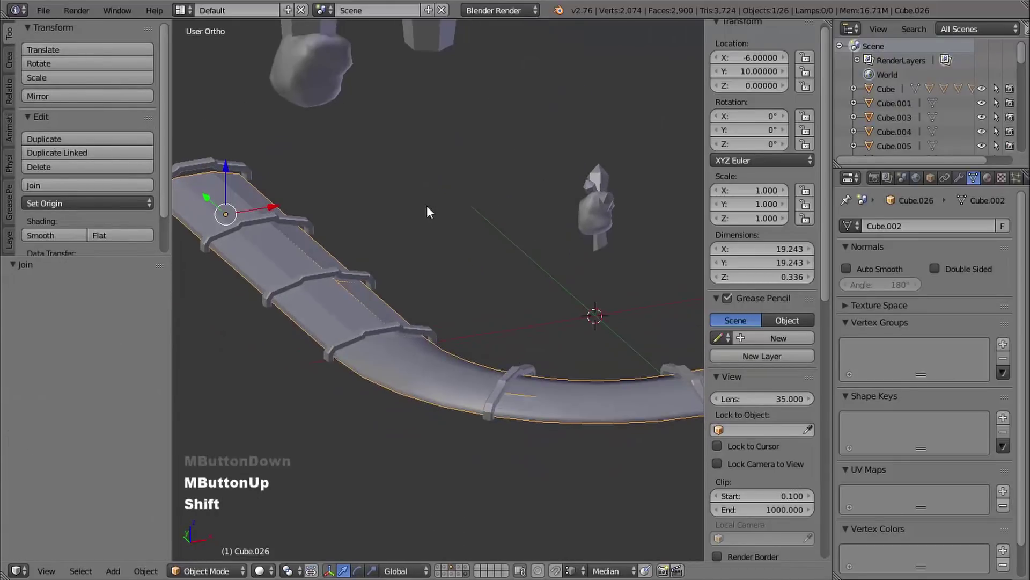
- Select the joined belt's whole mesh in Edit Mode and remove doubles with a 0.0001 merge distance
{"action": "key", "text": "Tab"}
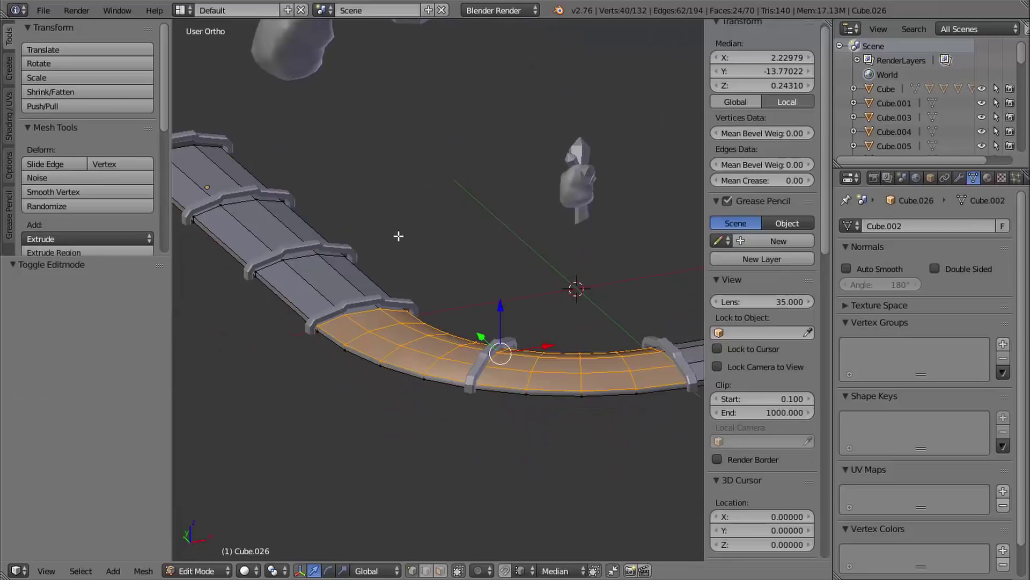
{"action": "key", "text": "a"}
{"action": "key", "text": "a"}
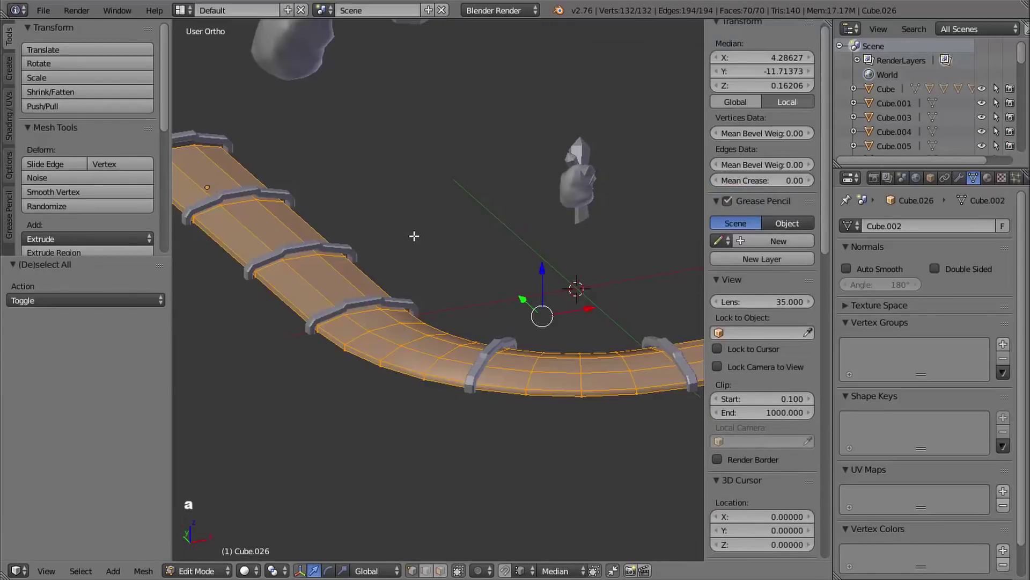
{"action": "middle_click_drag", "start_coordinate": [412, 235], "coordinate": [319, 214], "text": "shift"}
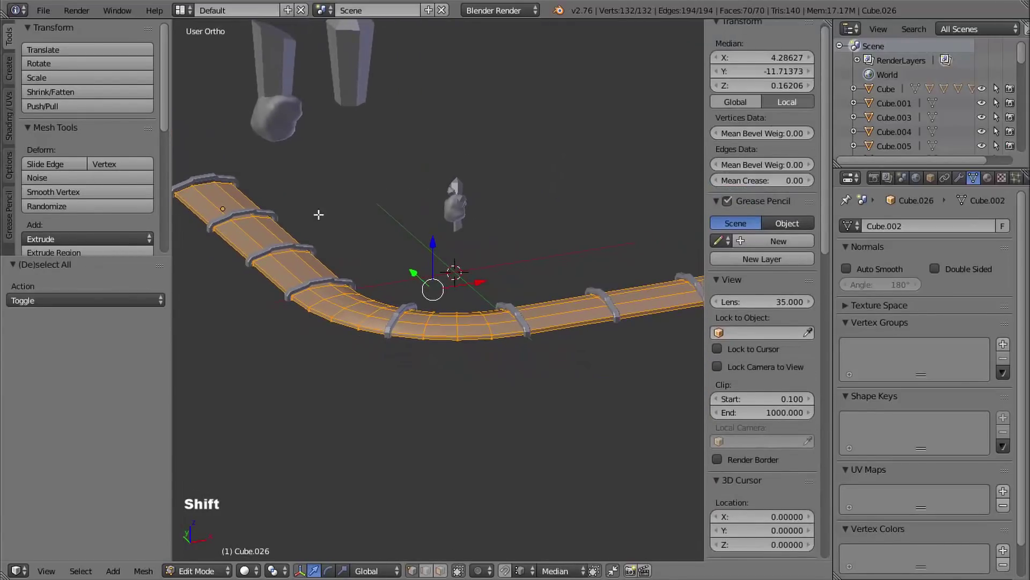
{"action": "scroll", "coordinate": [369, 228], "scroll_direction": "down", "scroll_amount": 2, "text": "shift"}
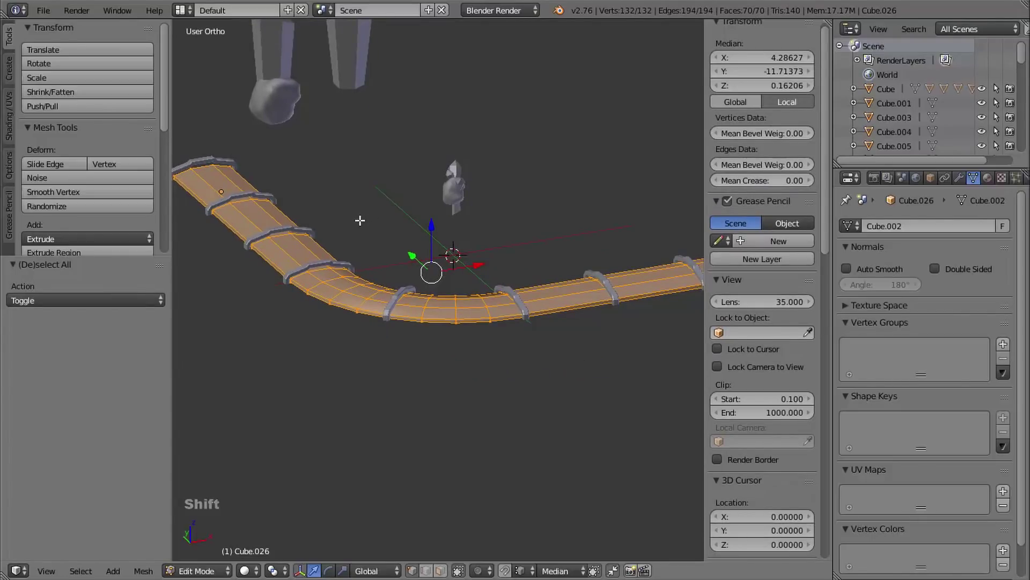
{"action": "key", "text": "ctrl+v"}
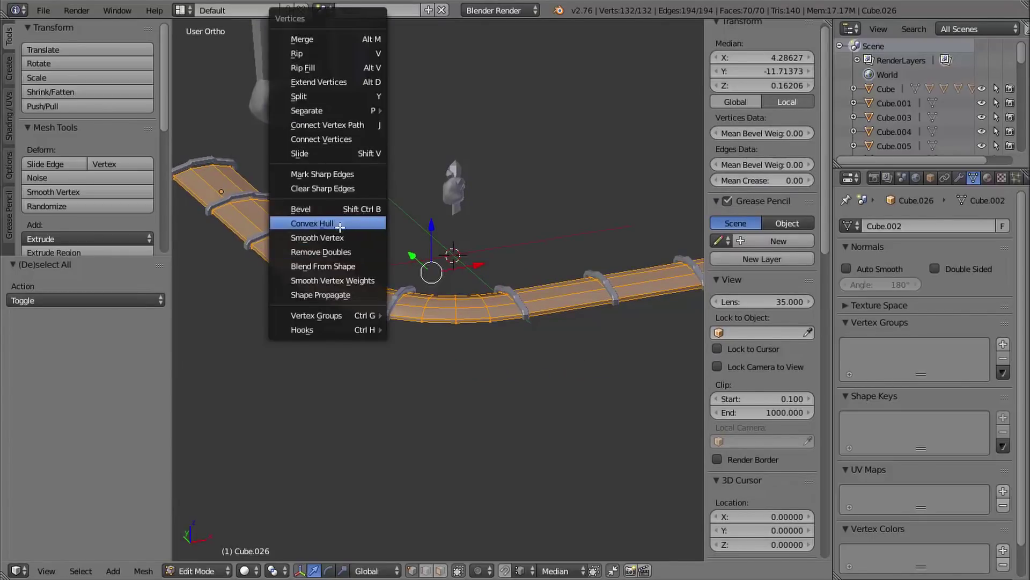
{"action": "left_click", "coordinate": [330, 256]}
{"action": "scroll", "coordinate": [375, 247], "scroll_direction": "up", "scroll_amount": 2, "text": "shift"}
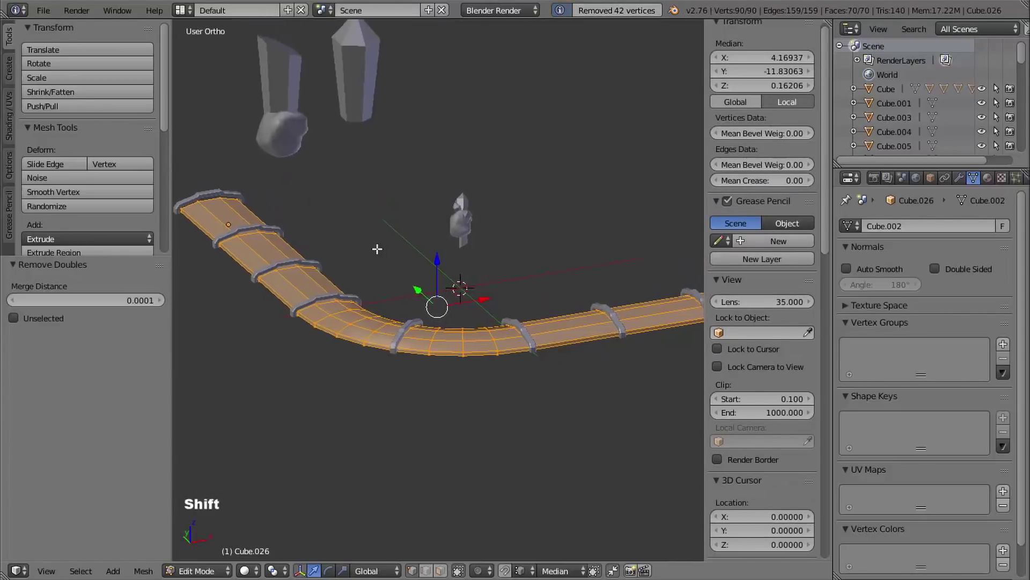
- Raise the belt mesh about 0.998 along Z above the conveyor
{"action": "middle_click_drag", "start_coordinate": [375, 246], "coordinate": [377, 228]}
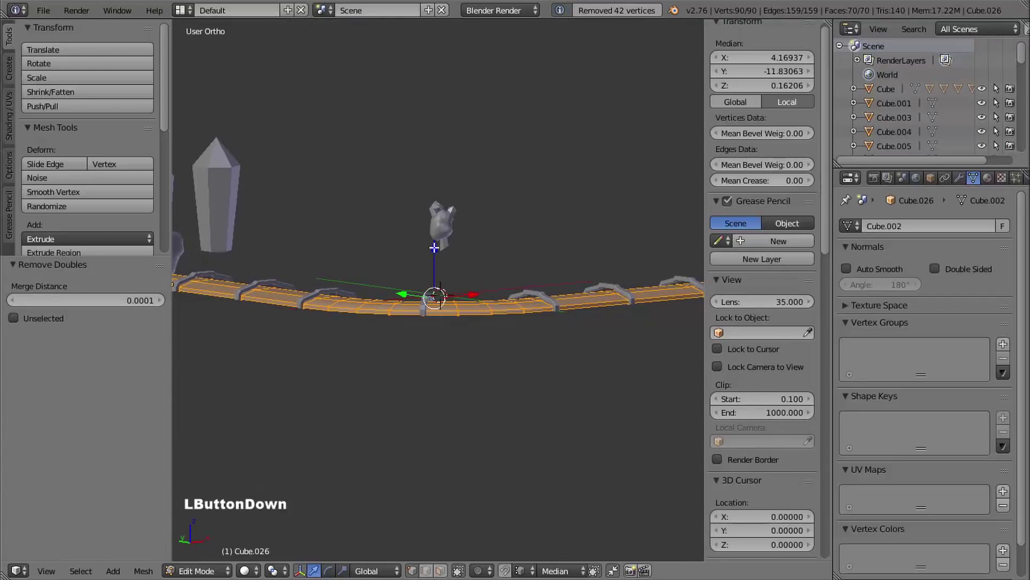
{"action": "left_click_drag", "start_coordinate": [434, 248], "coordinate": [405, 217]}
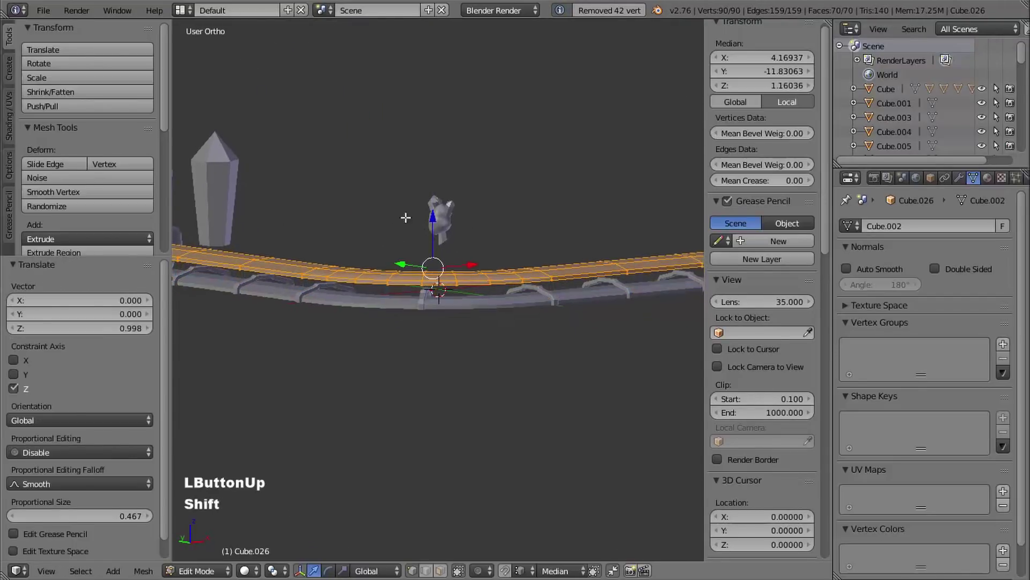
{"action": "middle_click_drag", "start_coordinate": [405, 217], "coordinate": [340, 320]}
- Delete the narrow side face loops along the inner and outer edges of the duplicated belt
{"action": "scroll", "coordinate": [531, 293], "scroll_direction": "up", "scroll_amount": 4}
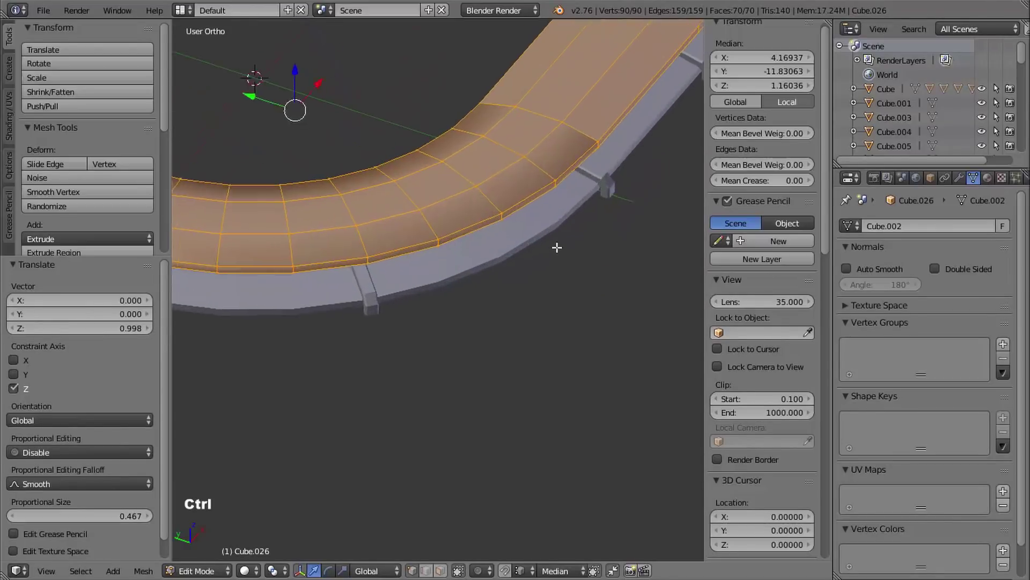
{"action": "middle_click_drag", "start_coordinate": [557, 247], "coordinate": [558, 239], "text": "ctrl"}
{"action": "middle_click_drag", "start_coordinate": [558, 239], "coordinate": [437, 359], "text": "shift"}
{"action": "middle_click_drag", "start_coordinate": [494, 343], "coordinate": [433, 230]}
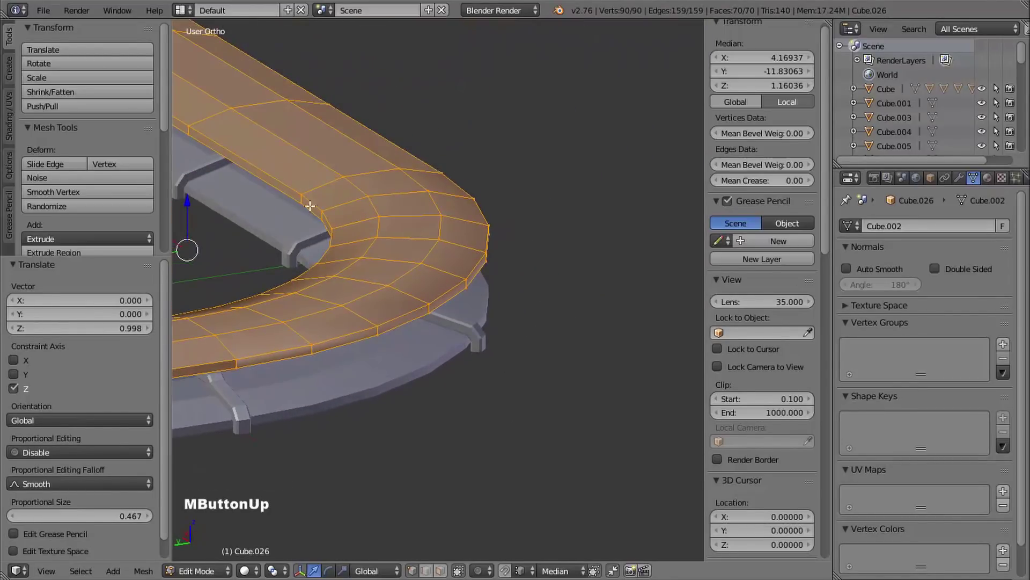
{"action": "middle_click_drag", "start_coordinate": [488, 306], "coordinate": [449, 237], "text": "shift"}
{"action": "scroll", "coordinate": [433, 292], "scroll_direction": "up", "scroll_amount": 4}
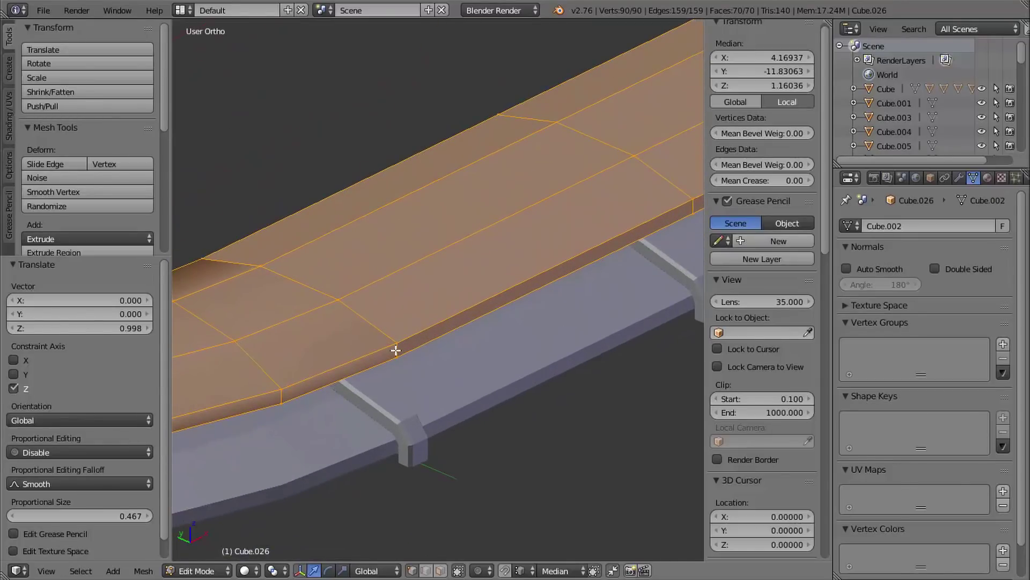
{"action": "right_click", "coordinate": [406, 350], "text": "ctrl+alt"}
{"action": "middle_click_drag", "start_coordinate": [416, 369], "coordinate": [554, 368]}
{"action": "scroll", "coordinate": [378, 364], "scroll_direction": "up", "scroll_amount": 3}
{"action": "middle_click_drag", "start_coordinate": [377, 364], "coordinate": [361, 332], "text": "ctrl"}
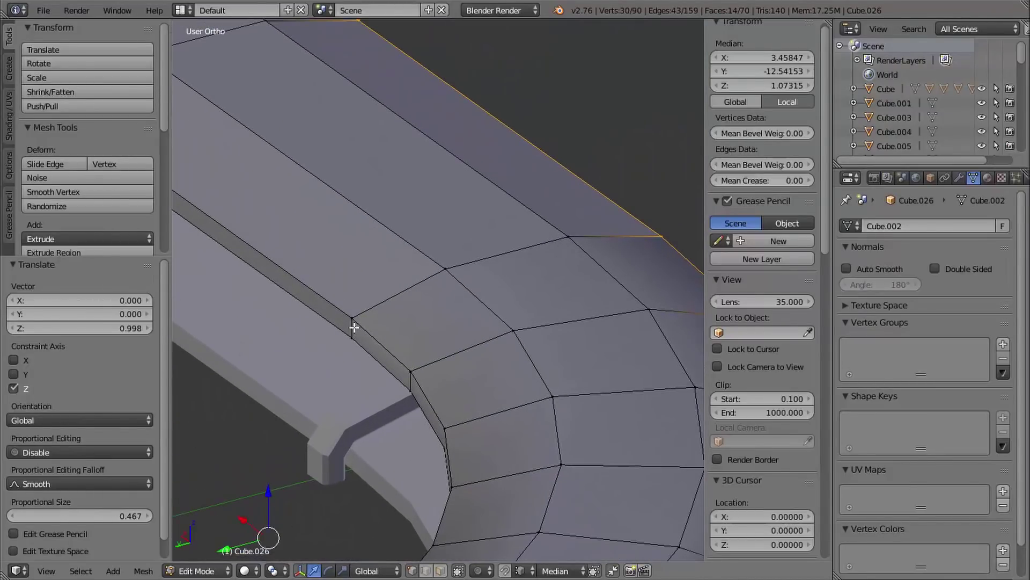
{"action": "right_click", "coordinate": [350, 328], "text": "ctrl+alt+shift"}
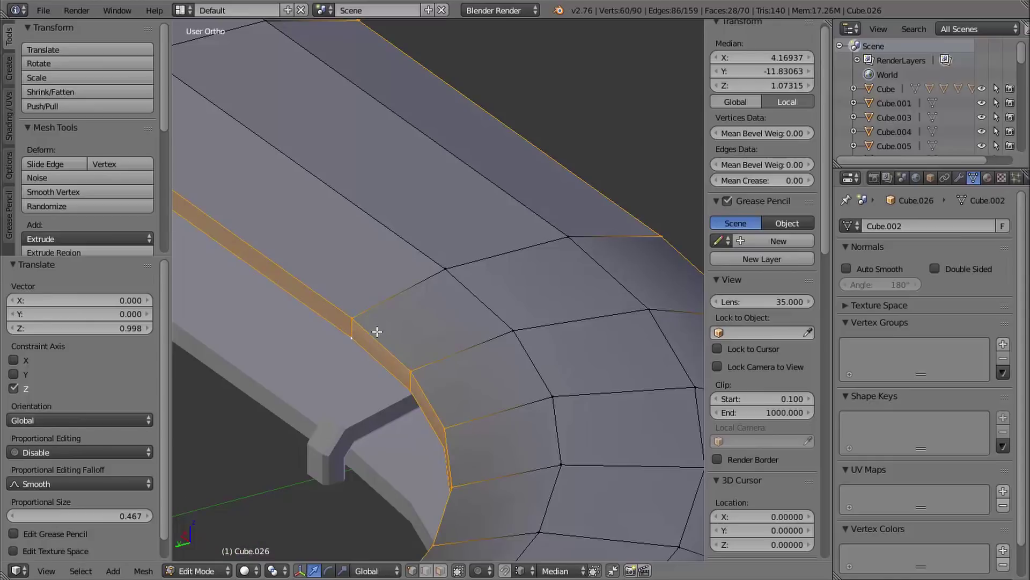
{"action": "middle_click_drag", "start_coordinate": [377, 332], "coordinate": [473, 357]}
{"action": "scroll", "coordinate": [423, 361], "scroll_direction": "down", "scroll_amount": 2, "text": "ctrl"}
{"action": "scroll", "coordinate": [439, 365], "scroll_direction": "down", "scroll_amount": 2, "text": "ctrl+shift"}
{"action": "key", "text": "x"}
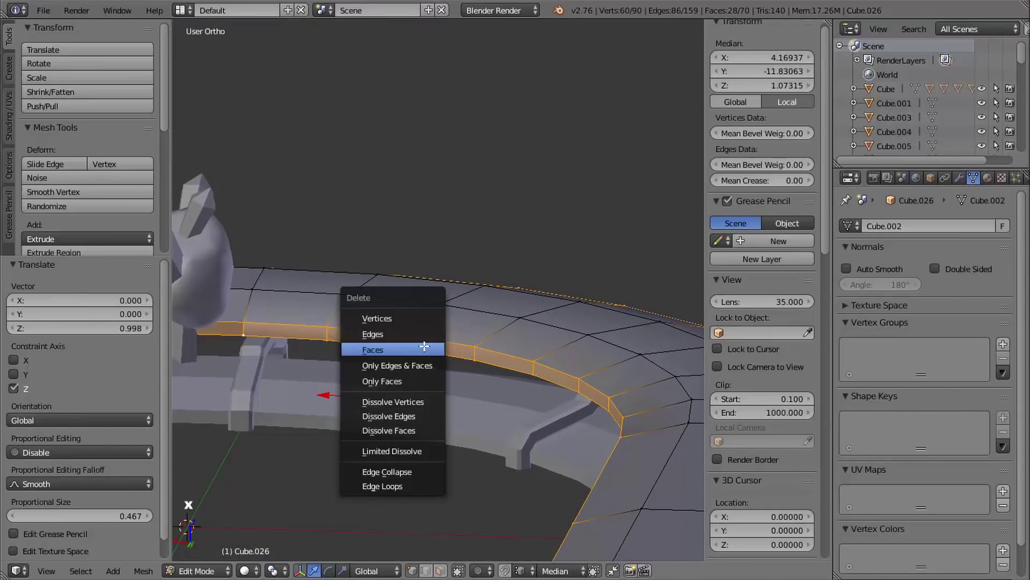
{"action": "left_click", "coordinate": [395, 349]}
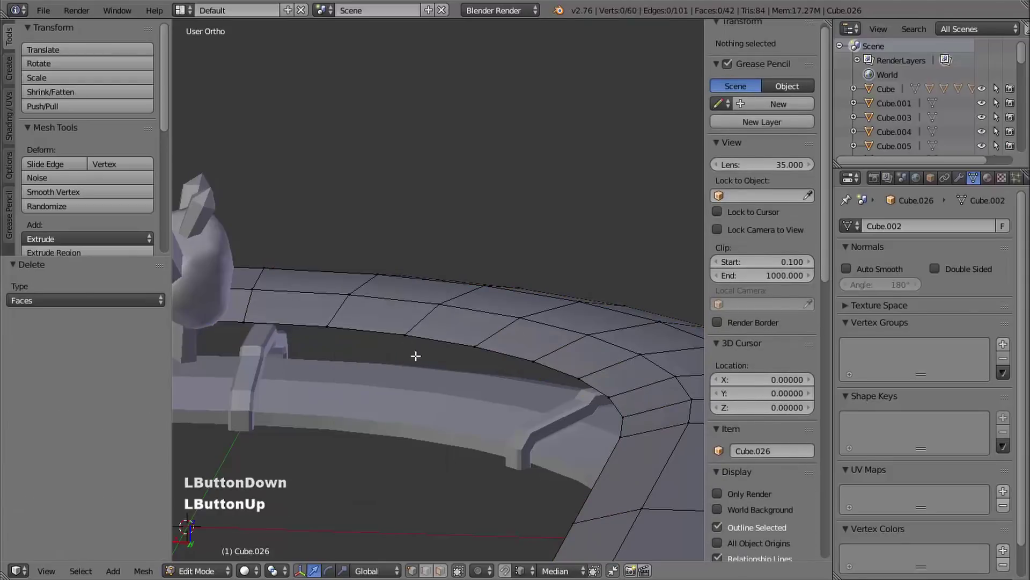
- Flatten the entire duplicated belt mesh by scaling it to 0 along the global Z axis
{"action": "middle_click_drag", "start_coordinate": [417, 356], "coordinate": [384, 319], "text": "shift"}
{"action": "scroll", "coordinate": [384, 319], "scroll_direction": "down", "scroll_amount": 2}
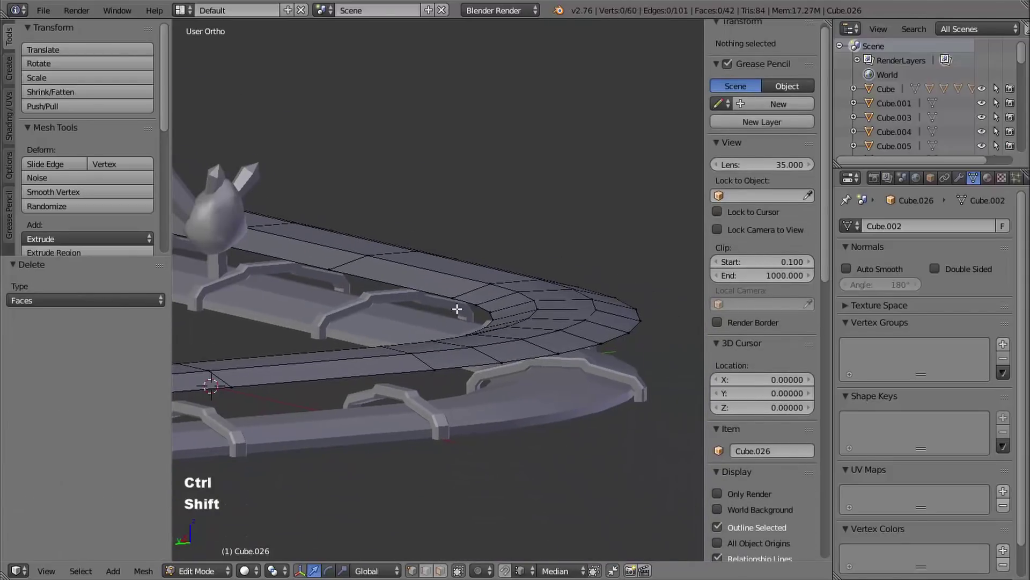
{"action": "middle_click_drag", "start_coordinate": [456, 306], "coordinate": [405, 313]}
{"action": "middle_click_drag", "start_coordinate": [545, 268], "coordinate": [456, 230]}
{"action": "key", "text": "a"}
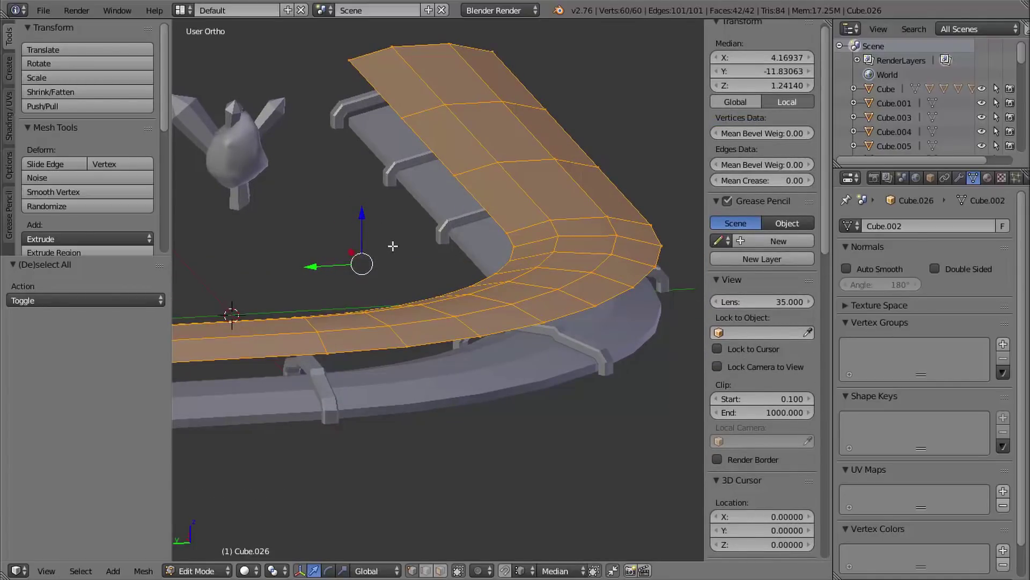
{"action": "key", "text": "s"}
{"action": "key", "text": "z"}
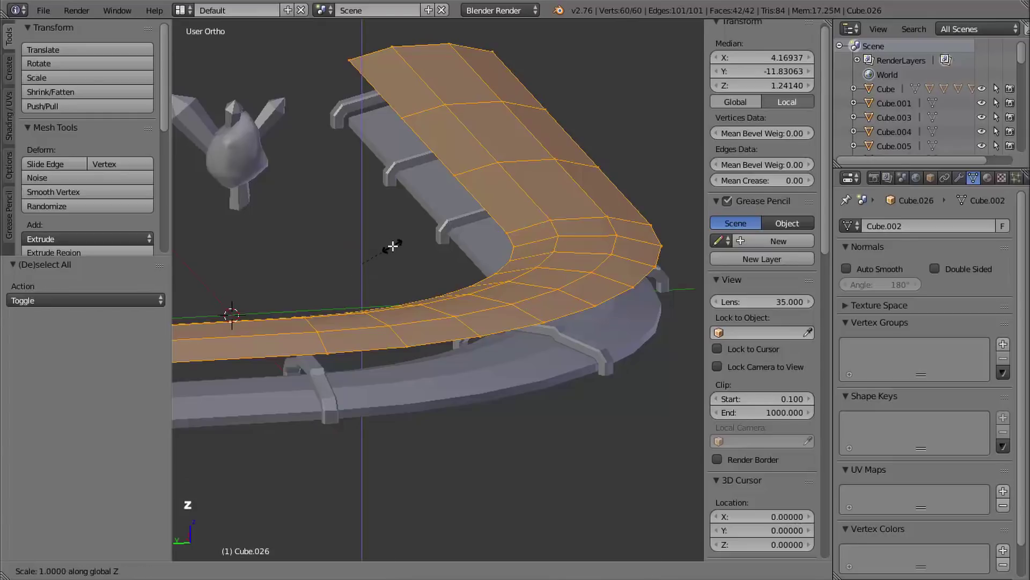
{"action": "key", "text": "0"}
{"action": "key", "text": "Return"}
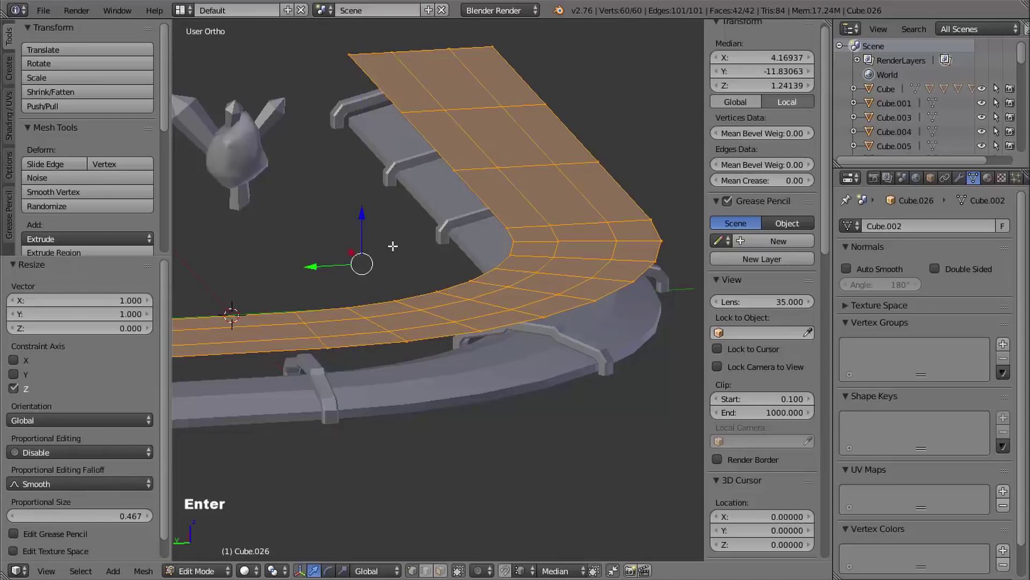
- Lower the flattened belt along Z by about 0.41 and a further 0.033, placing it just above the conveyor brackets
{"action": "mouse_move", "coordinate": [459, 283]}
{"action": "middle_mouse_down"}
{"action": "mouse_move", "coordinate": [419, 299]}
{"action": "mouse_move", "coordinate": [465, 316]}
{"action": "mouse_move", "coordinate": [466, 297]}
{"action": "middle_mouse_up"}
{"action": "key", "text": "1"}
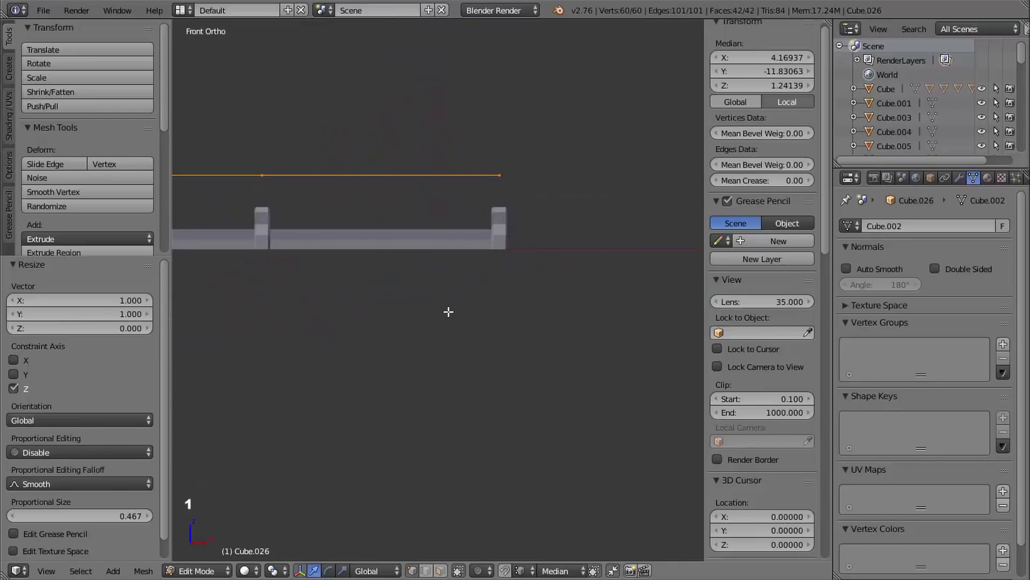
{"action": "scroll", "coordinate": [432, 301], "scroll_direction": "up", "scroll_amount": 6, "text": "shift"}
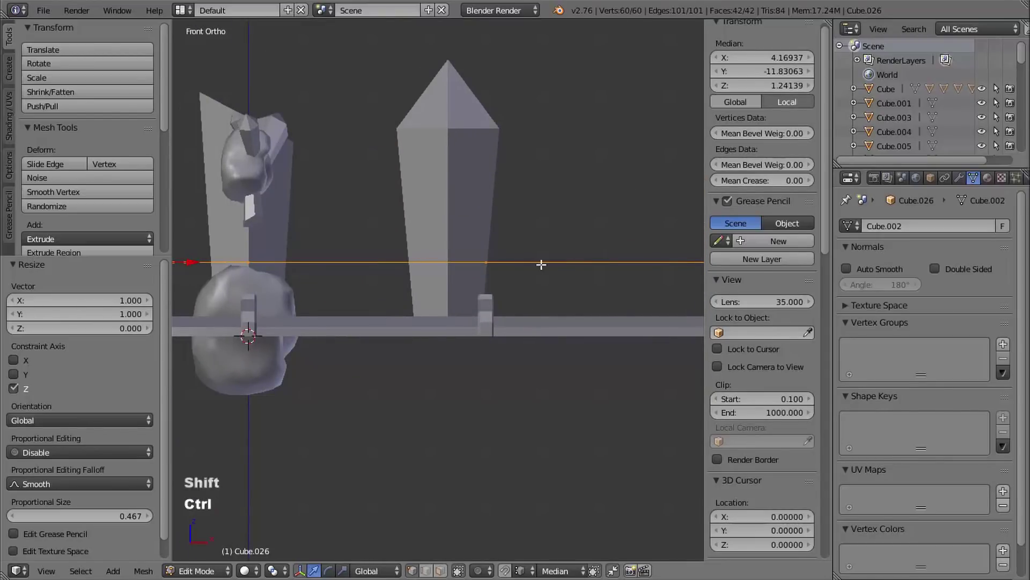
{"action": "middle_click_drag", "start_coordinate": [540, 265], "coordinate": [537, 310], "text": "ctrl"}
{"action": "middle_click_drag", "start_coordinate": [265, 298], "coordinate": [471, 296], "text": "shift"}
{"action": "left_click_drag", "start_coordinate": [397, 215], "coordinate": [397, 231]}
{"action": "middle_click_drag", "start_coordinate": [317, 301], "coordinate": [569, 268], "text": "shift"}
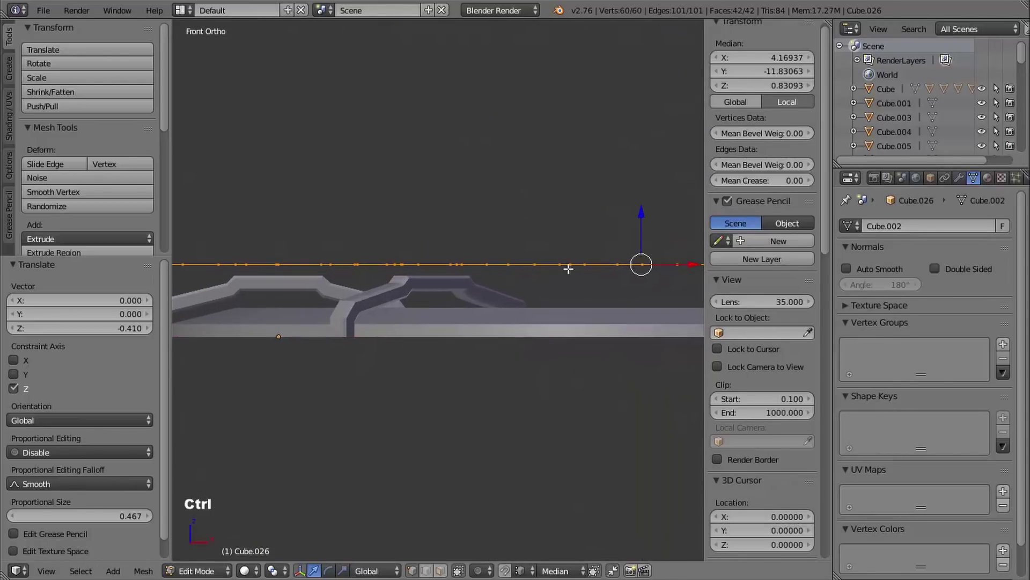
{"action": "left_click_drag", "start_coordinate": [640, 218], "coordinate": [630, 224]}
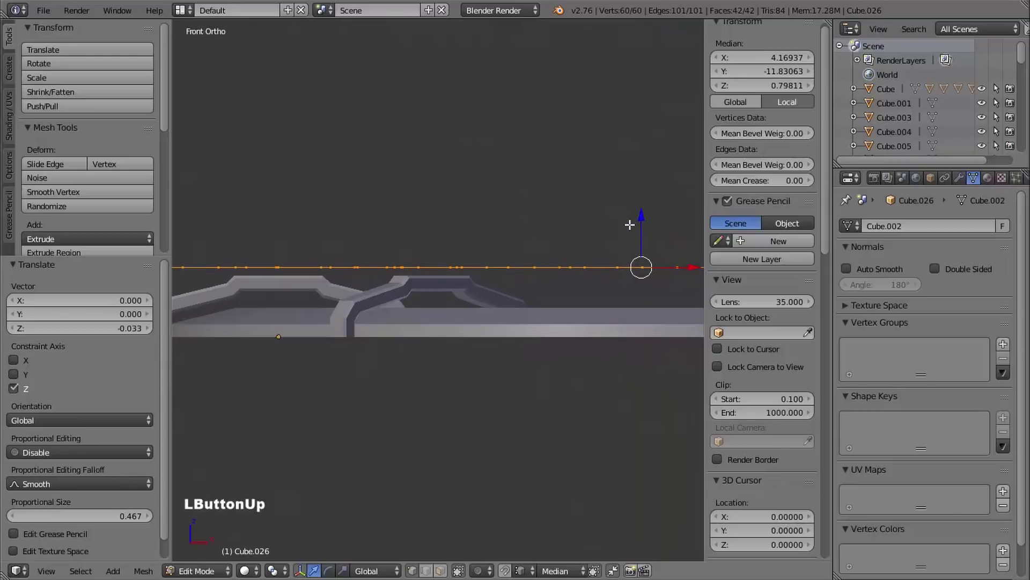
{"action": "middle_click_drag", "start_coordinate": [511, 272], "coordinate": [490, 360], "text": "shift"}
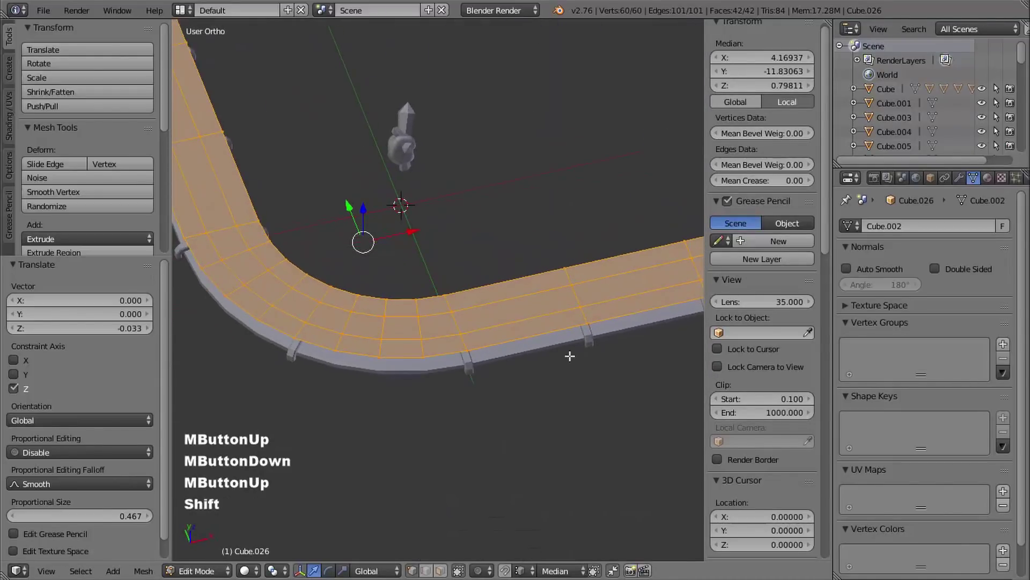
- Add one centred loop cut running lengthwise along the middle of the flat belt
{"action": "middle_click_drag", "start_coordinate": [571, 357], "coordinate": [549, 354], "text": "shift"}
{"action": "middle_click_drag", "start_coordinate": [549, 354], "coordinate": [368, 208], "text": "shift"}
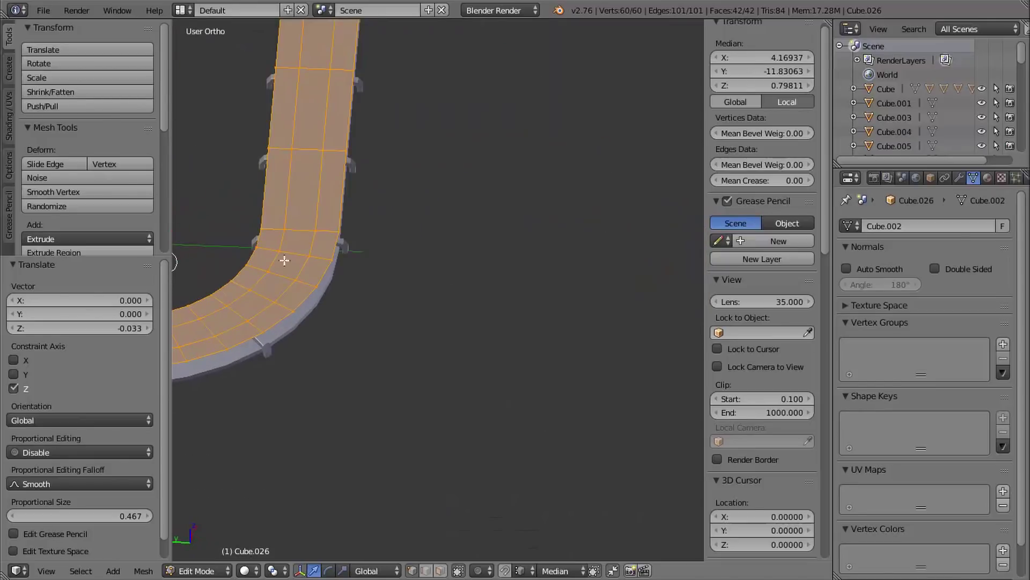
{"action": "middle_click_drag", "start_coordinate": [285, 261], "coordinate": [407, 275], "text": "shift"}
{"action": "middle_click_drag", "start_coordinate": [306, 237], "coordinate": [503, 312], "text": "shift"}
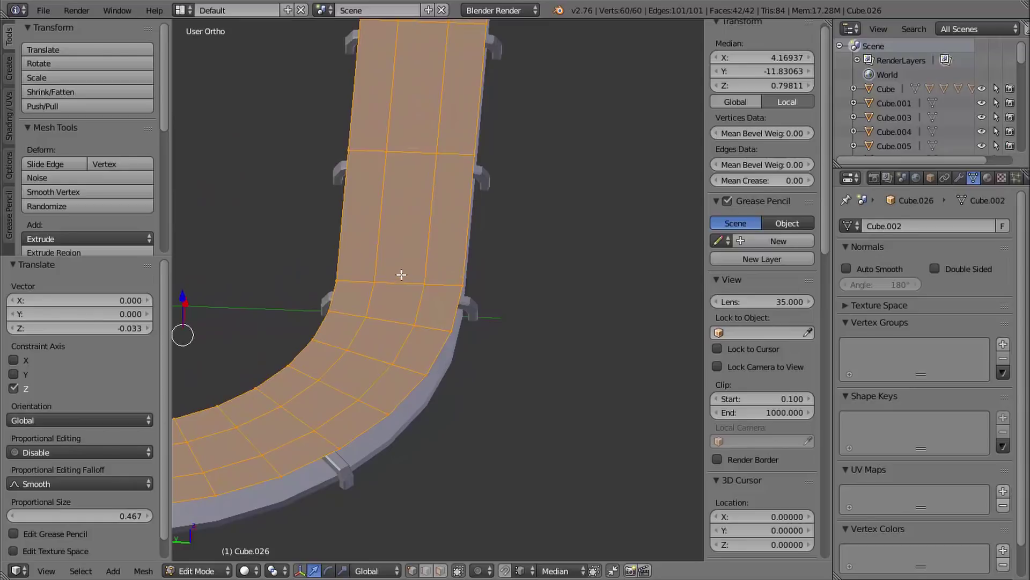
{"action": "key", "text": "ctrl+r"}
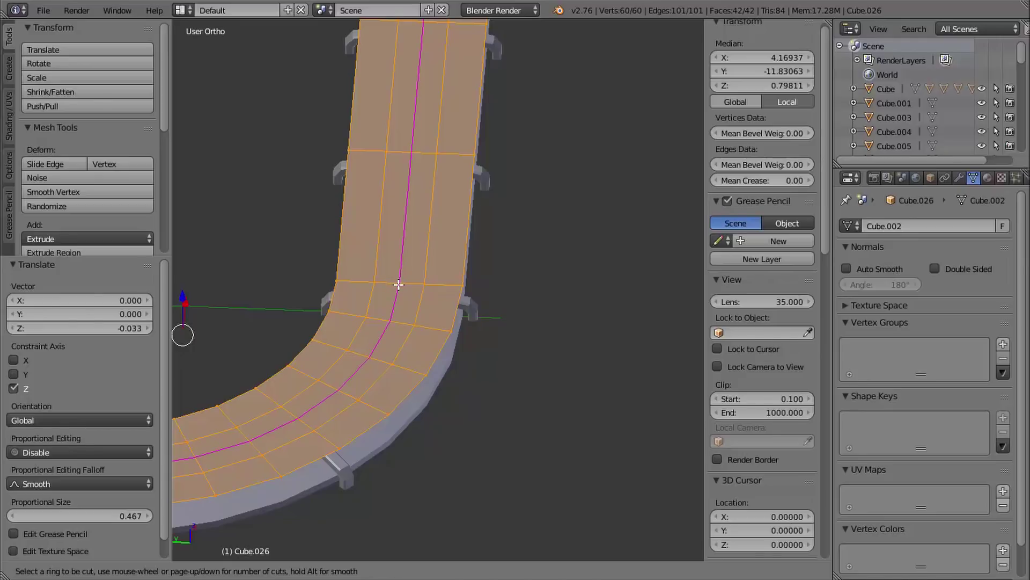
{"action": "left_click", "coordinate": [398, 282]}
{"action": "right_click", "coordinate": [405, 284]}
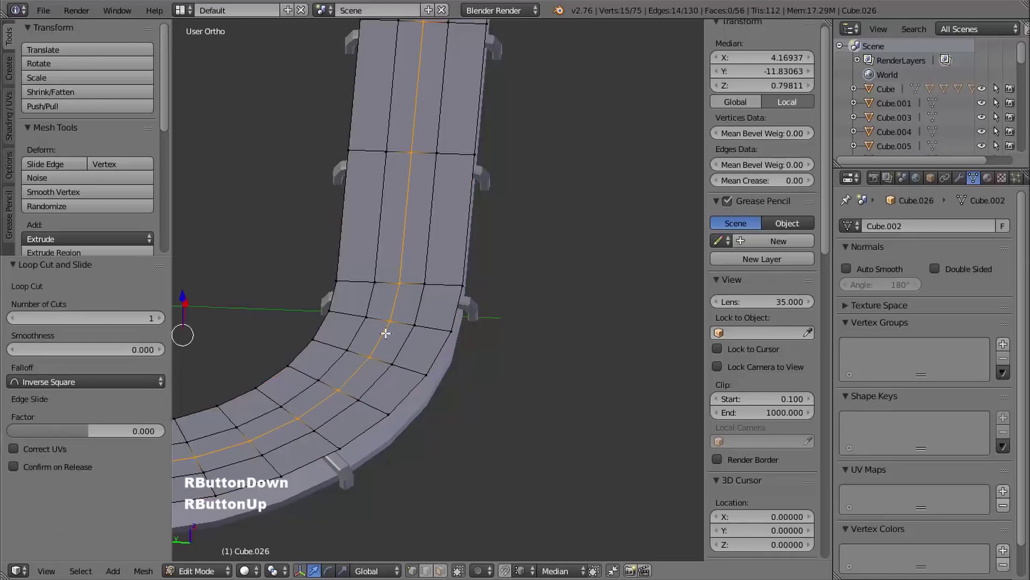
{"action": "scroll", "coordinate": [595, 214], "scroll_direction": "down", "scroll_amount": 5}
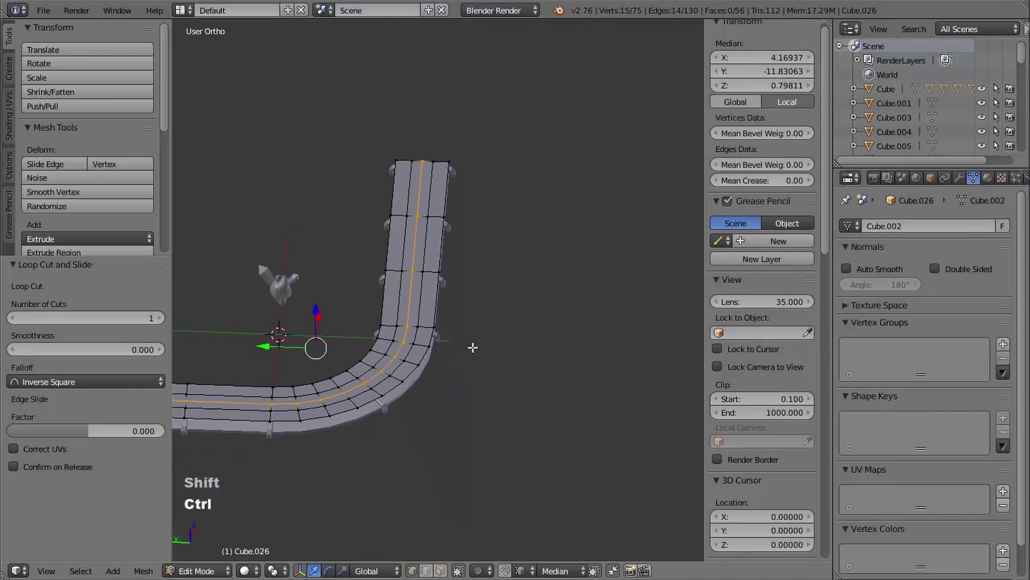
{"action": "middle_click_drag", "start_coordinate": [472, 348], "coordinate": [421, 363]}
- Return to Object Mode and turn on the Wire and Draw All Edges display options for the flat belt
{"action": "key", "text": "Tab"}
{"action": "middle_click_drag", "start_coordinate": [504, 339], "coordinate": [536, 228], "text": "ctrl"}
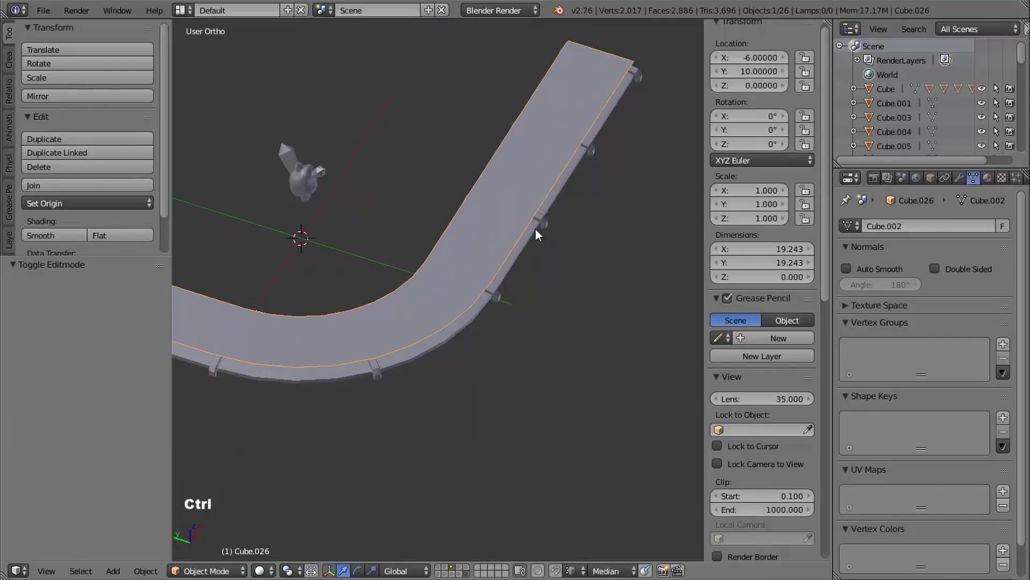
{"action": "left_click", "coordinate": [930, 178]}
{"action": "left_click_drag", "start_coordinate": [1021, 245], "coordinate": [958, 384]}
{"action": "left_click", "coordinate": [871, 424]}
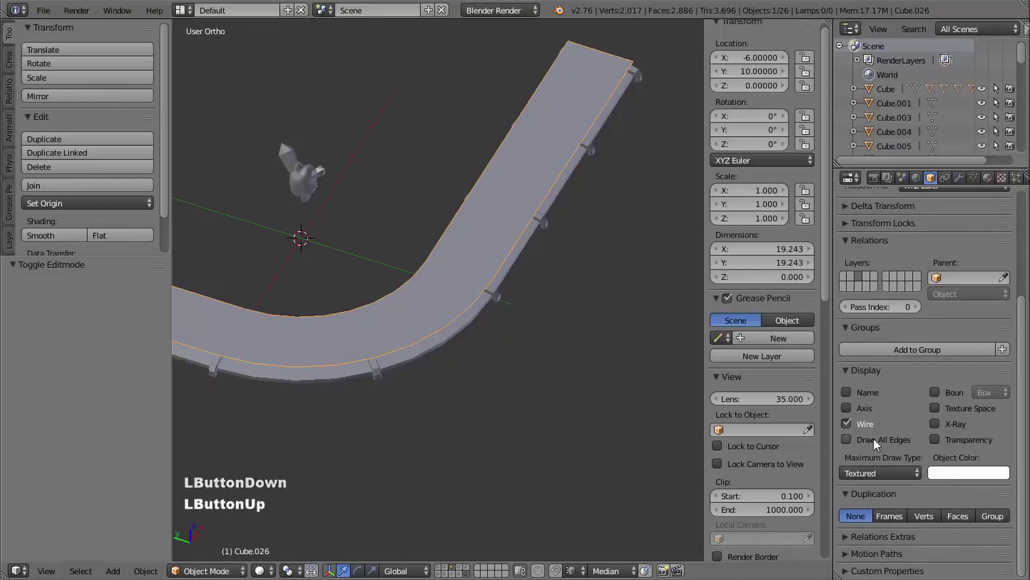
{"action": "left_click", "coordinate": [874, 438]}
{"action": "mouse_move", "coordinate": [644, 408]}
{"action": "middle_mouse_down"}
{"action": "mouse_move", "coordinate": [574, 397]}
{"action": "mouse_move", "coordinate": [519, 405]}
{"action": "mouse_move", "coordinate": [461, 231]}
{"action": "middle_mouse_up"}
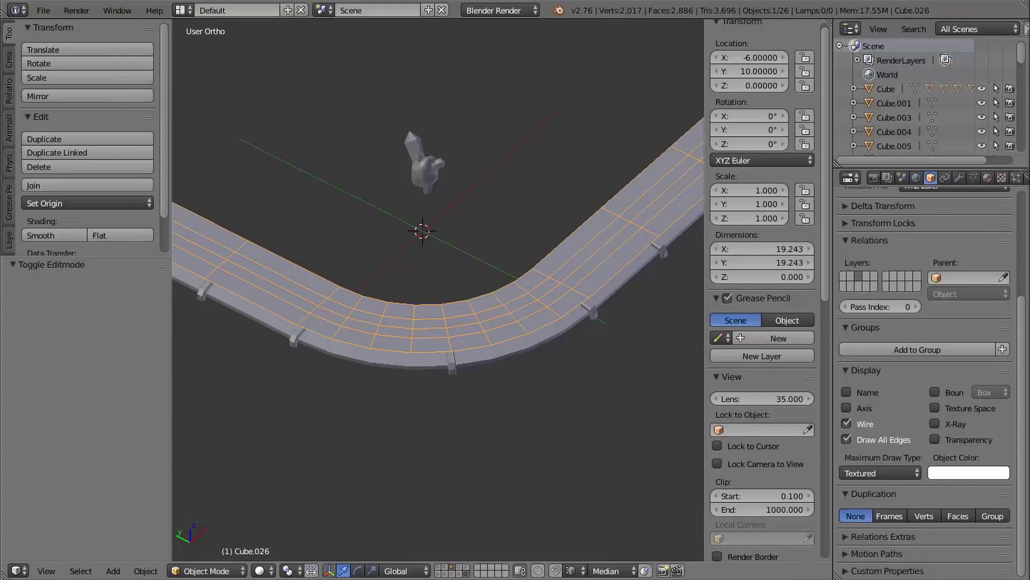
{"action": "middle_click_drag", "start_coordinate": [472, 309], "coordinate": [501, 369], "text": "shift"}
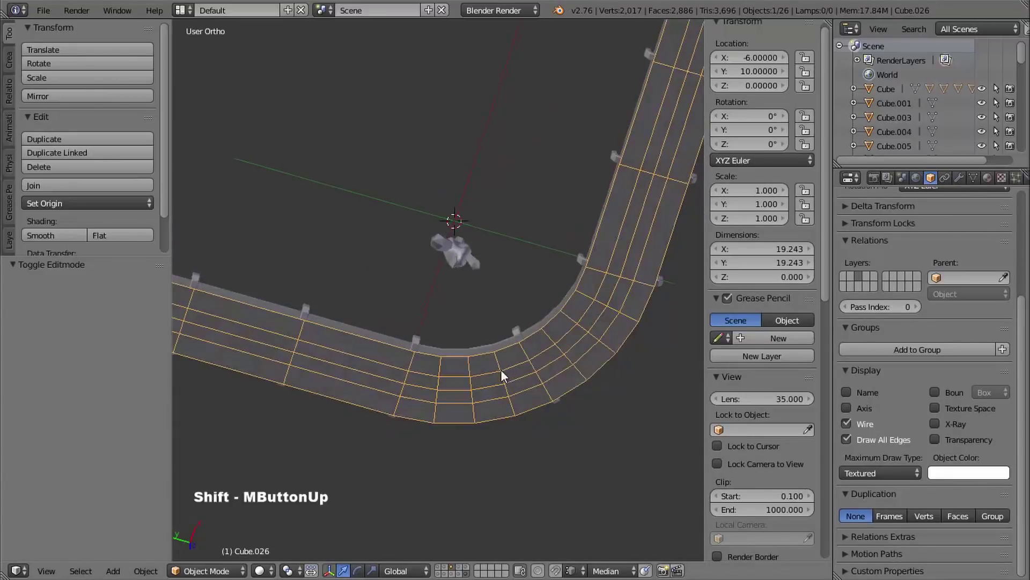
- Duplicate the ore rock with its large upper crystal and lower crystal, offsetting the copy about -2.466, 1.424, -0.461
{"action": "middle_click_drag", "start_coordinate": [506, 294], "coordinate": [482, 179]}
{"action": "right_click", "coordinate": [450, 100]}
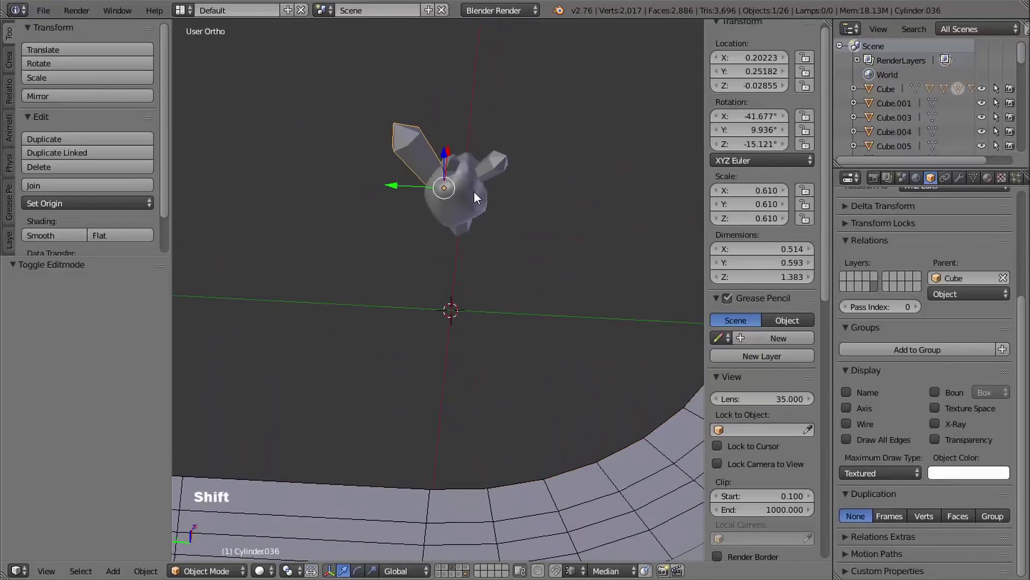
{"action": "right_click", "coordinate": [476, 194], "text": "shift"}
{"action": "middle_click_drag", "start_coordinate": [479, 195], "coordinate": [467, 236]}
{"action": "right_click", "coordinate": [461, 237], "text": "shift"}
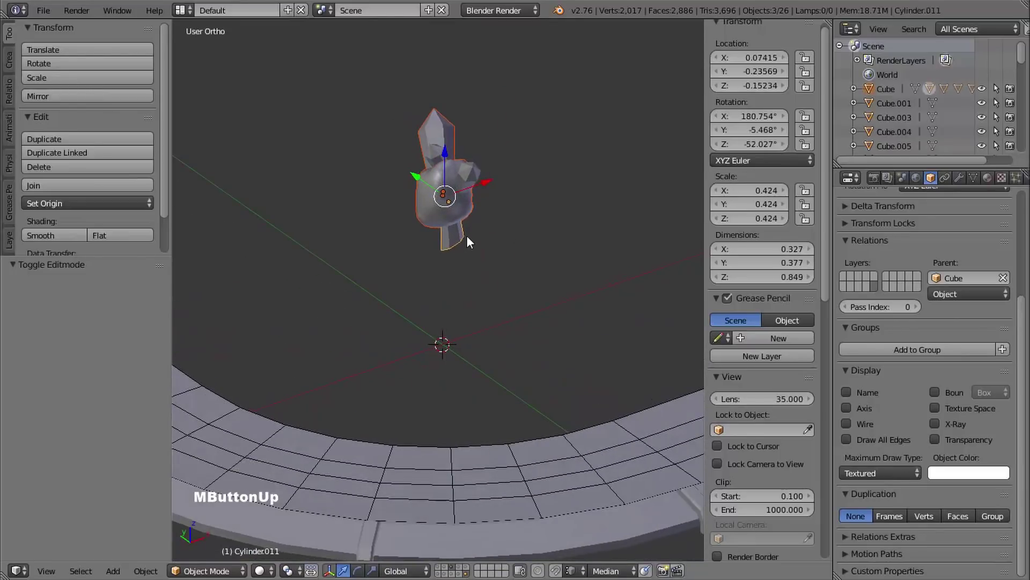
{"action": "key", "text": "shift+d"}
{"action": "left_click", "coordinate": [315, 254]}
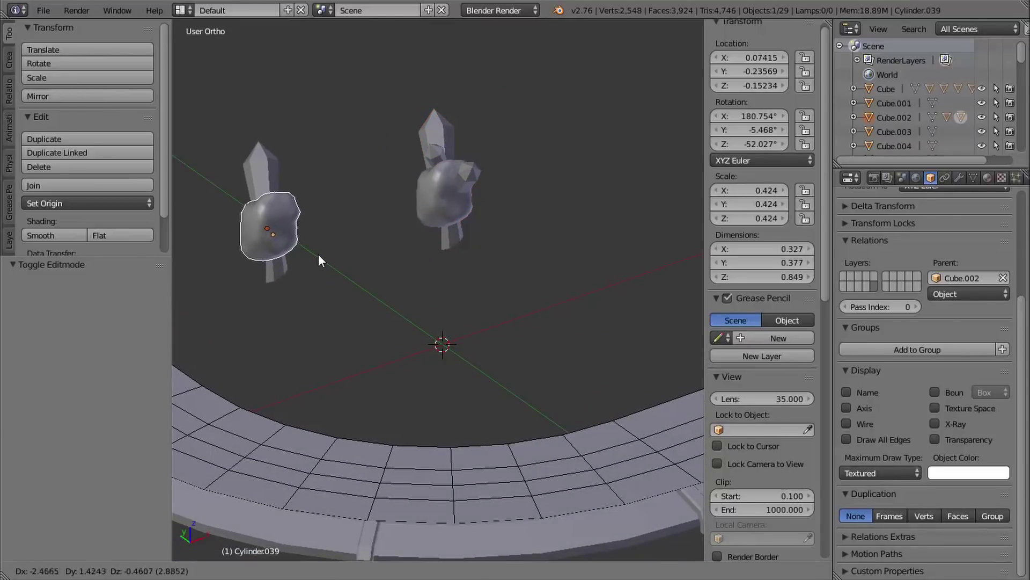
{"action": "middle_click_drag", "start_coordinate": [400, 272], "coordinate": [508, 272], "text": "shift"}
{"action": "mouse_move", "coordinate": [509, 272]}
{"action": "middle_mouse_down"}
{"action": "mouse_move", "coordinate": [516, 282]}
{"action": "mouse_move", "coordinate": [491, 271]}
{"action": "middle_mouse_up"}
{"action": "middle_click_drag", "start_coordinate": [491, 253], "coordinate": [442, 262]}
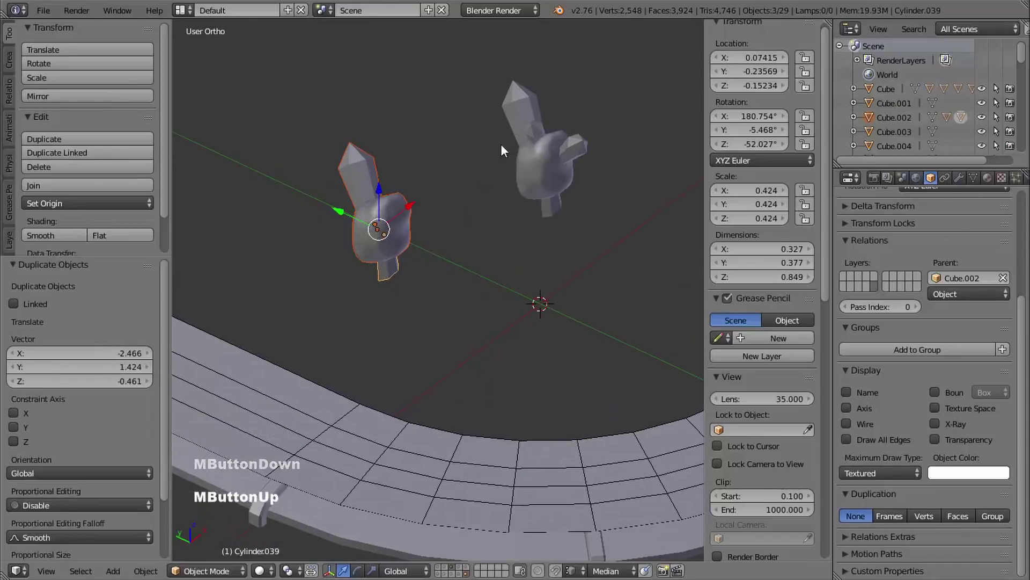
{"action": "middle_click_drag", "start_coordinate": [513, 140], "coordinate": [488, 204], "text": "shift"}
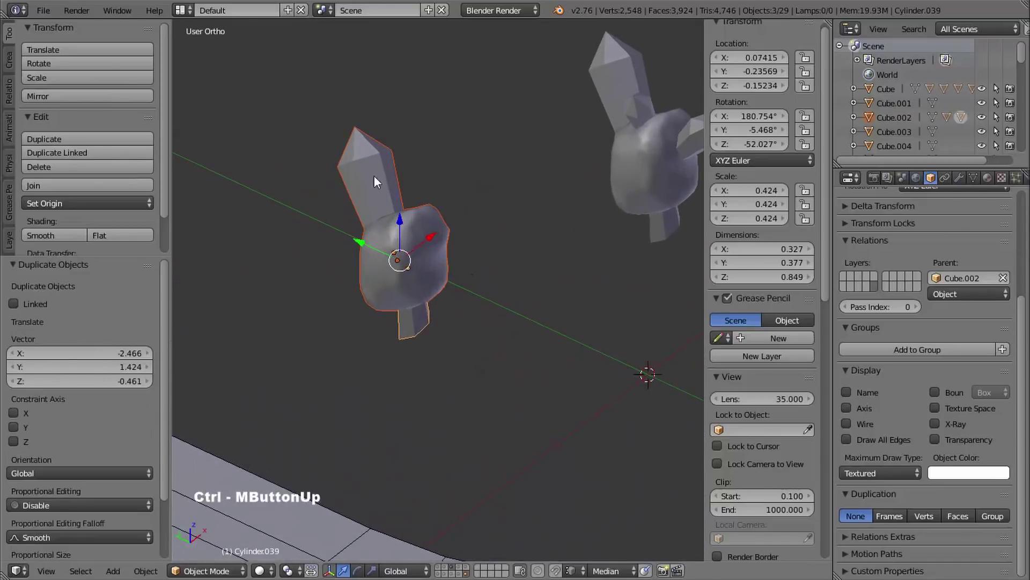
- Unparent the copied upper and lower crystals from the duplicated rock with Clear and Keep Transformation
{"action": "right_click", "coordinate": [375, 176]}
{"action": "middle_click_drag", "start_coordinate": [375, 176], "coordinate": [419, 257]}
{"action": "left_click_drag", "start_coordinate": [366, 237], "coordinate": [252, 225]}
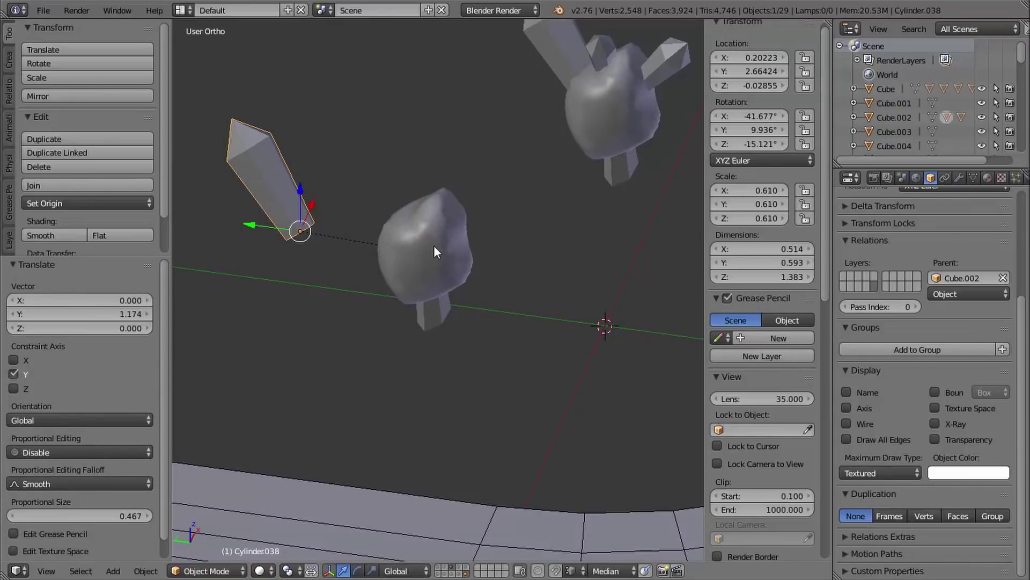
{"action": "key", "text": "ctrl+z"}
{"action": "middle_click_drag", "start_coordinate": [423, 237], "coordinate": [417, 238], "text": "shift"}
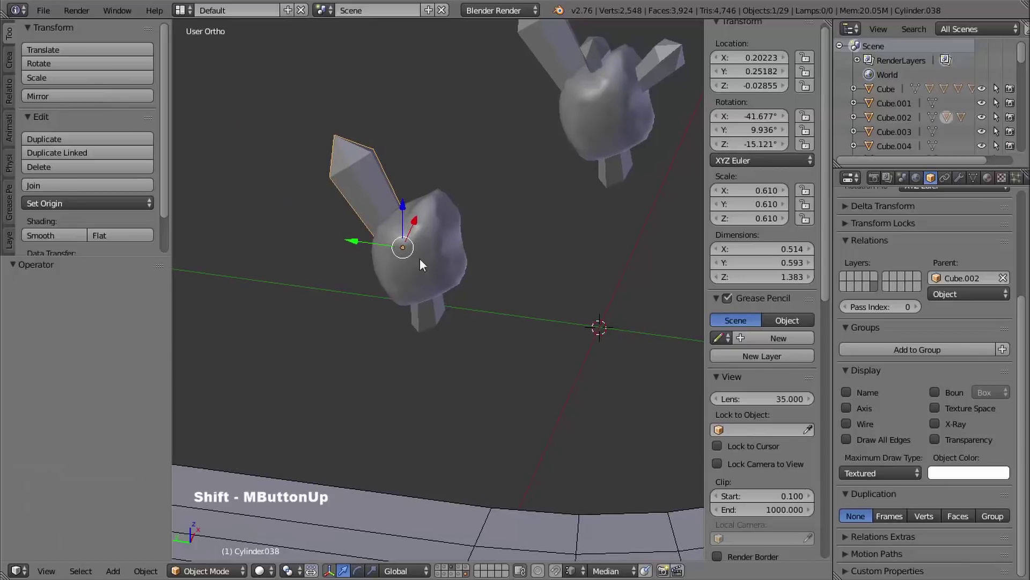
{"action": "middle_click_drag", "start_coordinate": [488, 295], "coordinate": [497, 291], "text": "shift"}
{"action": "right_click", "coordinate": [439, 315], "text": "shift"}
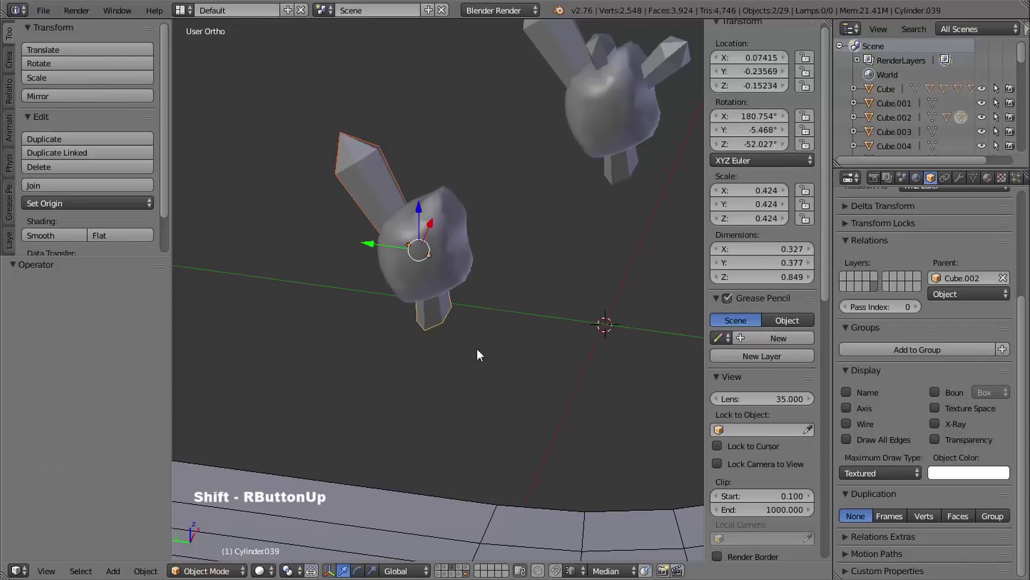
{"action": "middle_click_drag", "start_coordinate": [479, 355], "coordinate": [476, 323]}
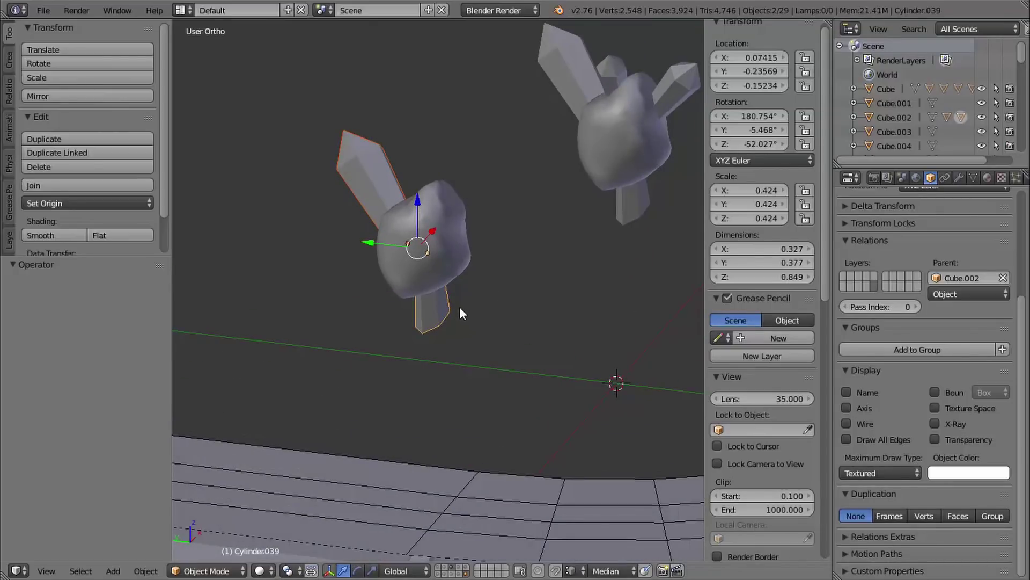
{"action": "key", "text": "alt+p"}
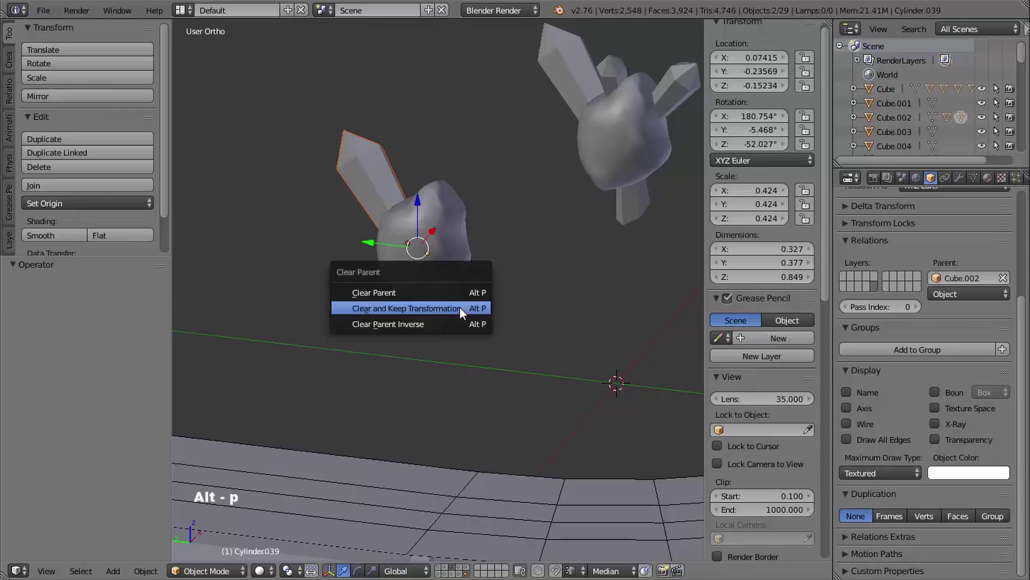
{"action": "left_click", "coordinate": [420, 309]}
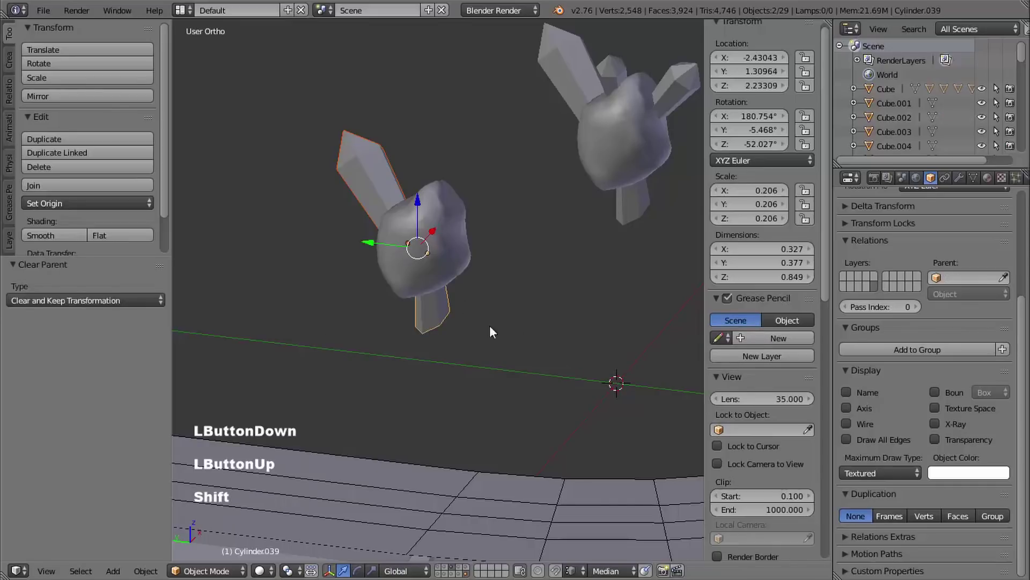
- Move the two unparented crystals onto the straight stretch of the flat belt, about -3.601, 6.572, -1.465 from their position
{"action": "middle_click_drag", "start_coordinate": [490, 325], "coordinate": [489, 324], "text": "shift"}
{"action": "middle_click_drag", "start_coordinate": [489, 324], "coordinate": [515, 327]}
{"action": "middle_click_drag", "start_coordinate": [516, 327], "coordinate": [625, 306], "text": "shift"}
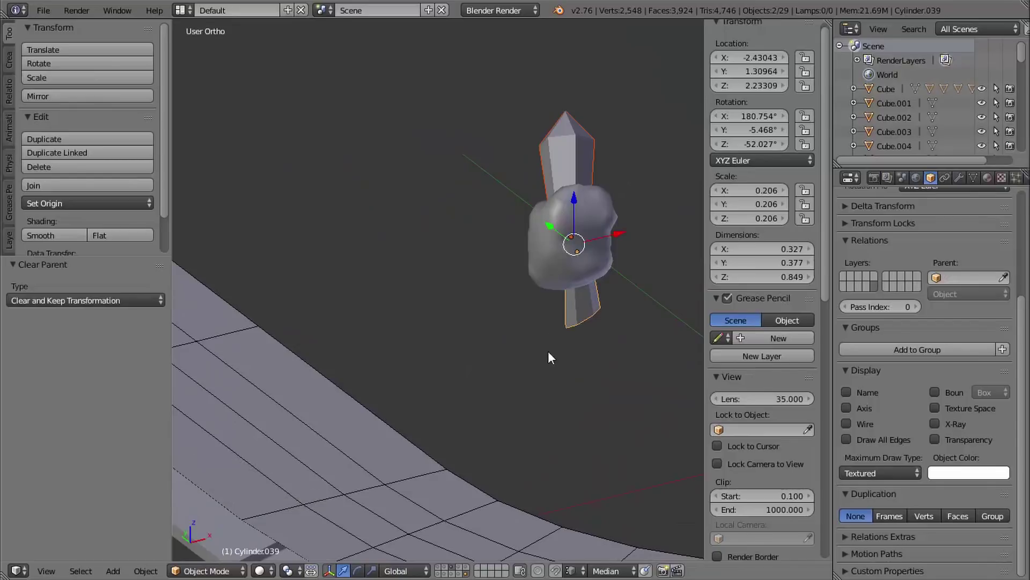
{"action": "middle_click_drag", "start_coordinate": [551, 357], "coordinate": [575, 327], "text": "ctrl"}
{"action": "middle_click_drag", "start_coordinate": [575, 327], "coordinate": [292, 284], "text": "shift"}
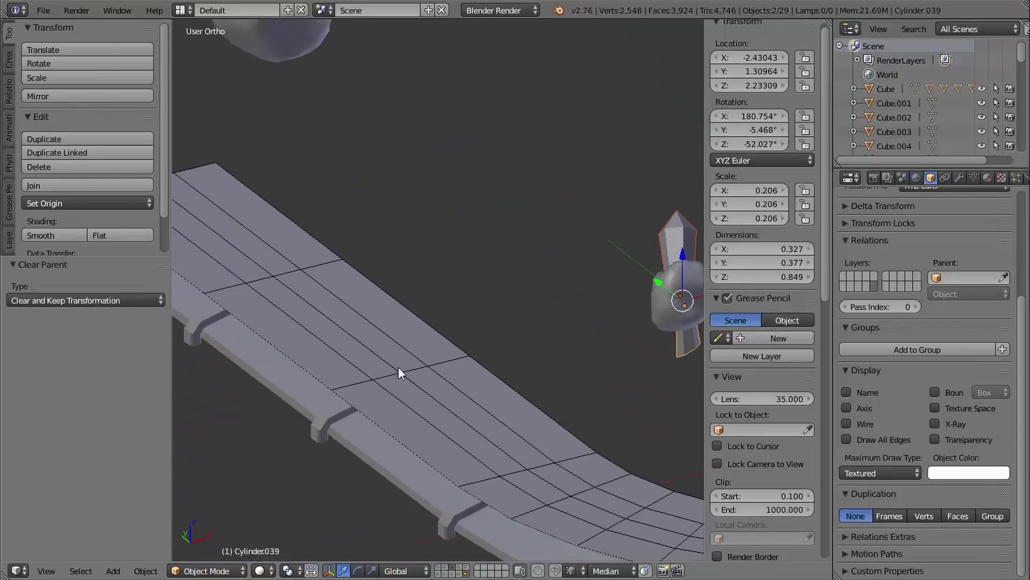
{"action": "middle_click_drag", "start_coordinate": [544, 230], "coordinate": [413, 225], "text": "shift"}
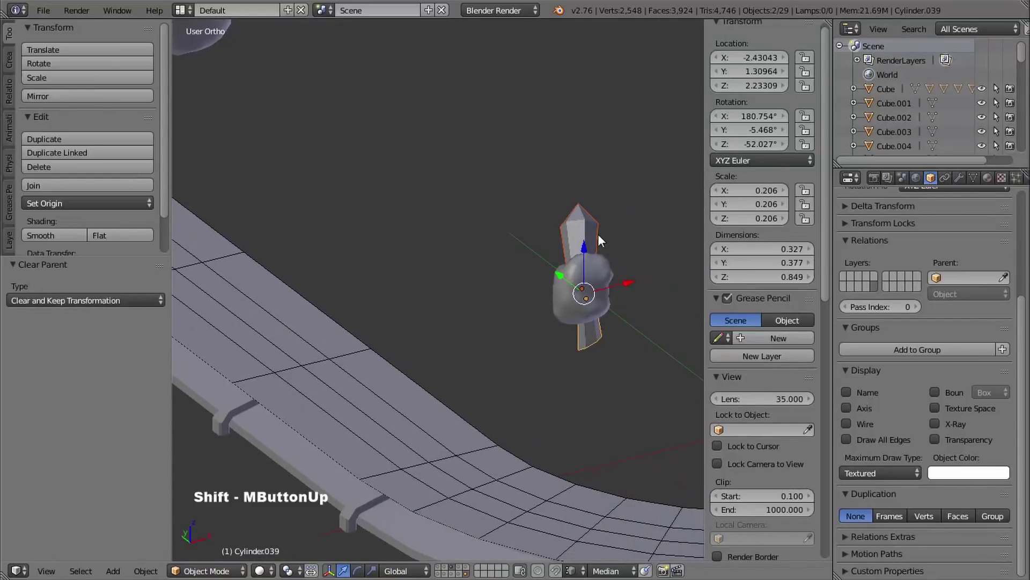
{"action": "middle_click_drag", "start_coordinate": [561, 224], "coordinate": [446, 211], "text": "shift"}
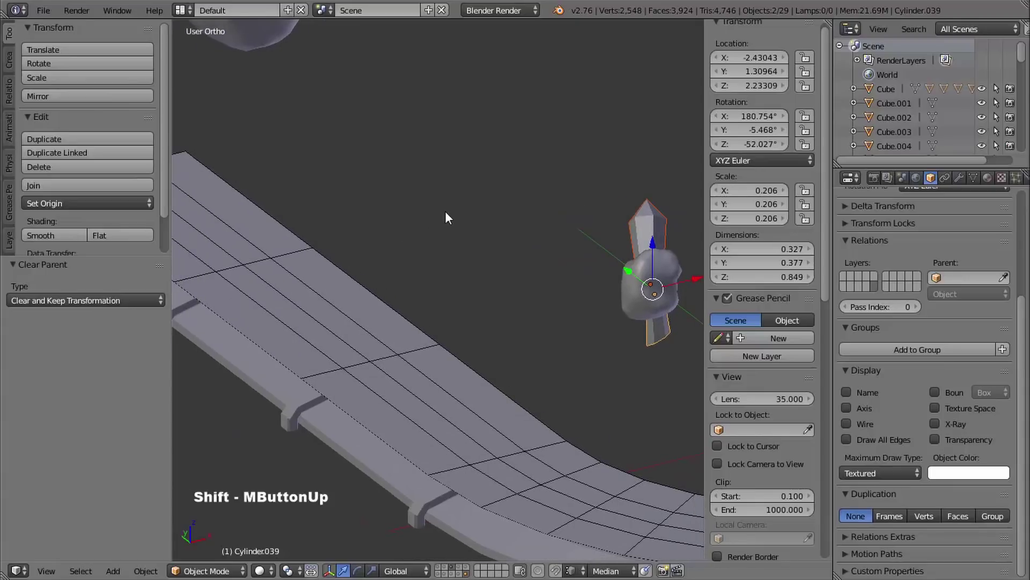
{"action": "key", "text": "g"}
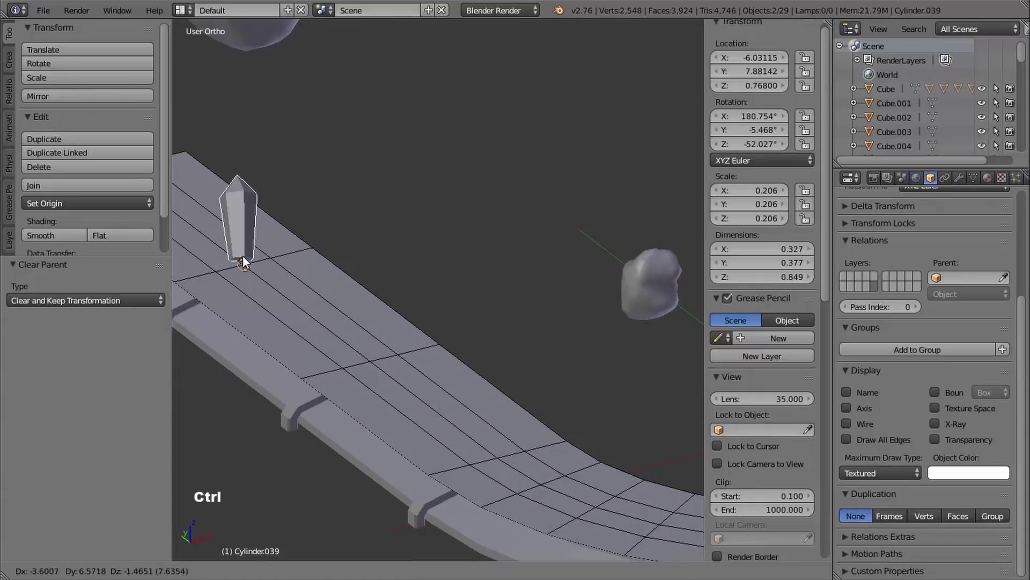
{"action": "left_click", "coordinate": [249, 261], "text": "ctrl"}
{"action": "middle_click_drag", "start_coordinate": [421, 243], "coordinate": [314, 313]}
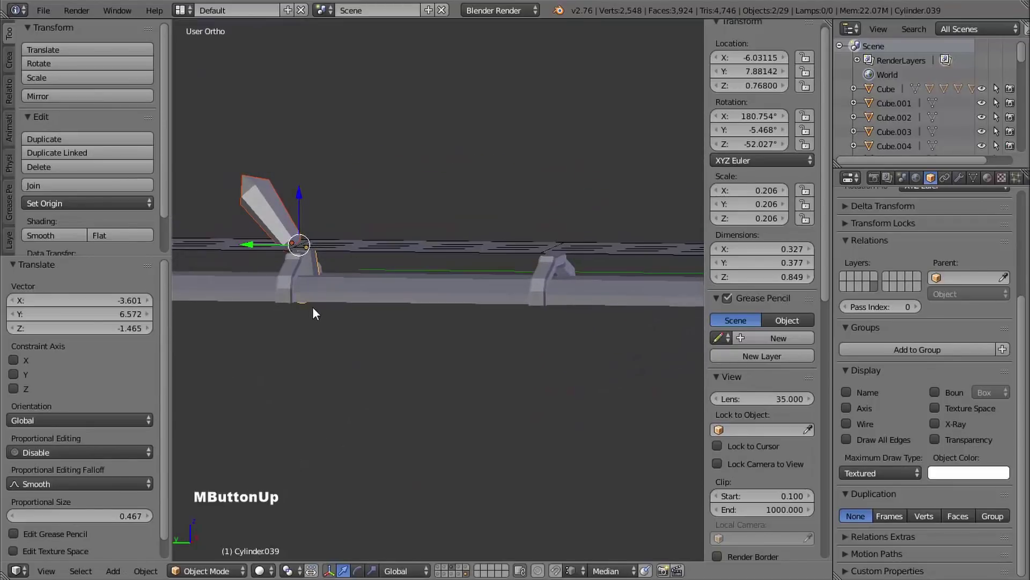
- Rotate the smaller crystal about -86° around the global X axis so it lies flat along the belt
{"action": "right_click", "coordinate": [317, 265]}
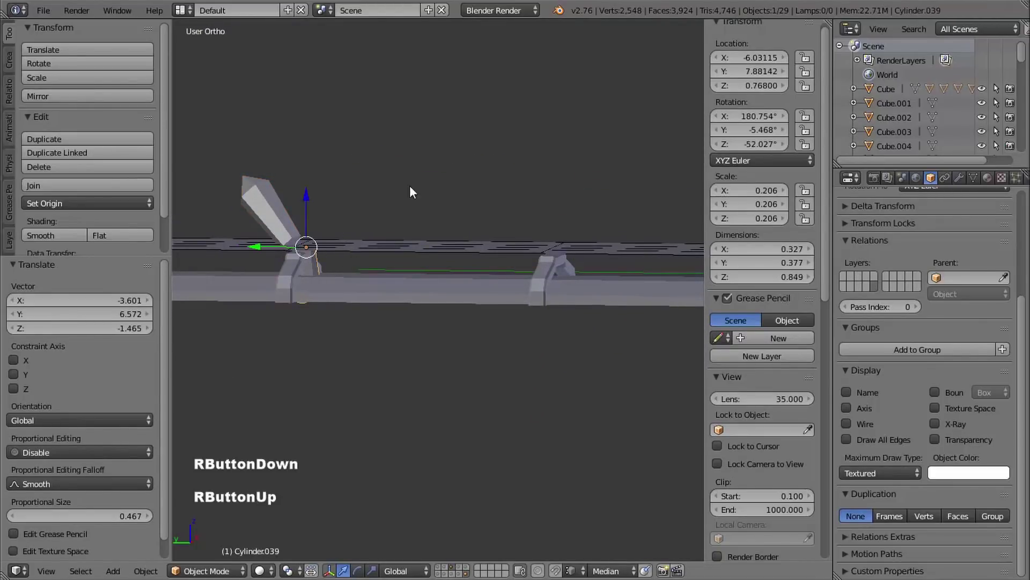
{"action": "middle_click_drag", "start_coordinate": [411, 192], "coordinate": [382, 195]}
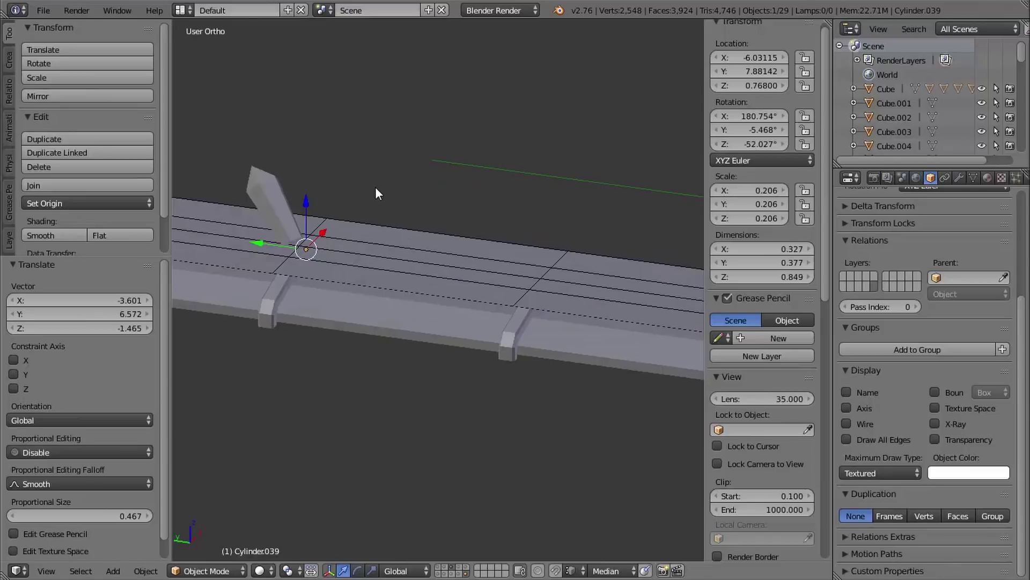
{"action": "key", "text": "r"}
{"action": "key", "text": "x"}
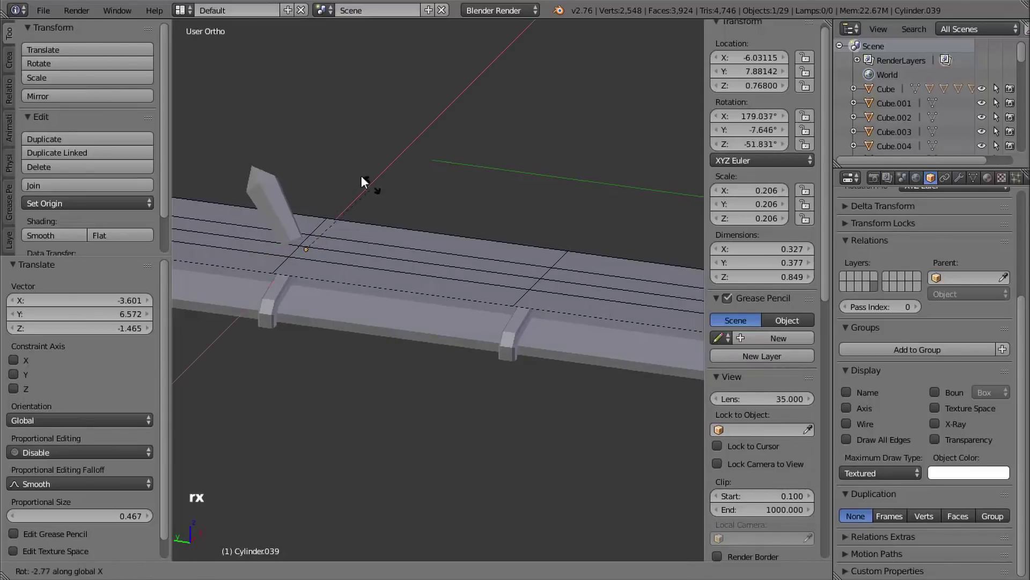
{"action": "left_click", "coordinate": [204, 101]}
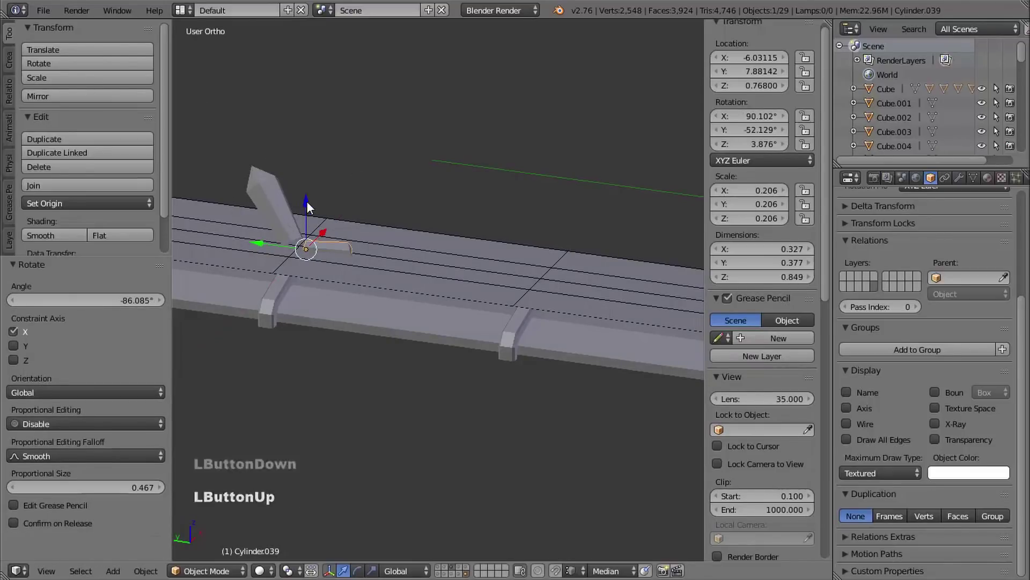
- Raise the smaller crystal about 0.287 in Z and shift it about -0.867 along Y, away from the larger crystal
{"action": "left_click_drag", "start_coordinate": [307, 200], "coordinate": [313, 191]}
{"action": "middle_click_drag", "start_coordinate": [439, 242], "coordinate": [552, 264], "text": "shift"}
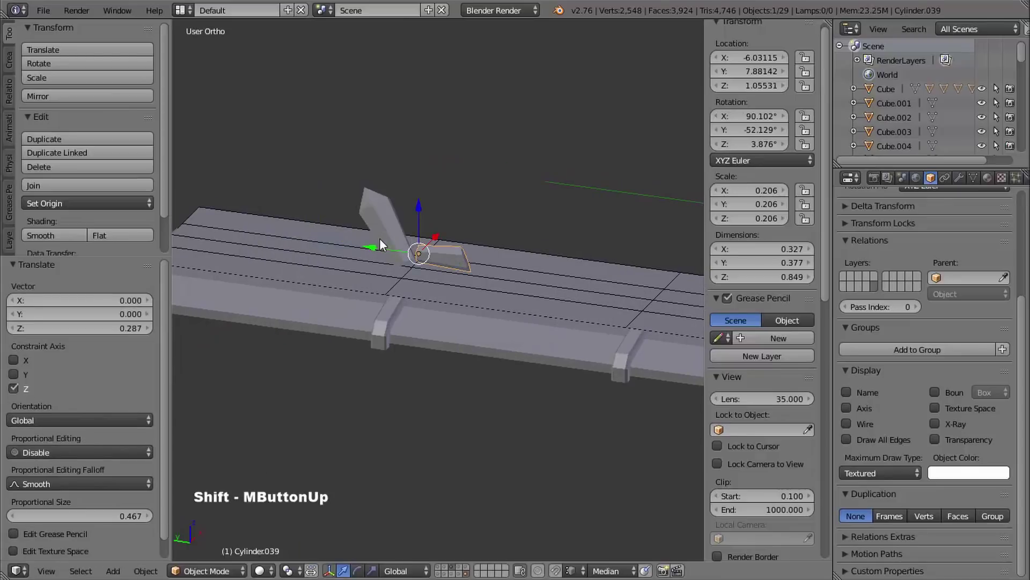
{"action": "left_click_drag", "start_coordinate": [370, 250], "coordinate": [423, 261]}
{"action": "middle_click_drag", "start_coordinate": [410, 246], "coordinate": [407, 258], "text": "shift"}
- Rotate the larger crystal about -50° around the global X axis and raise it to rest on the belt surface
{"action": "right_click", "coordinate": [407, 256]}
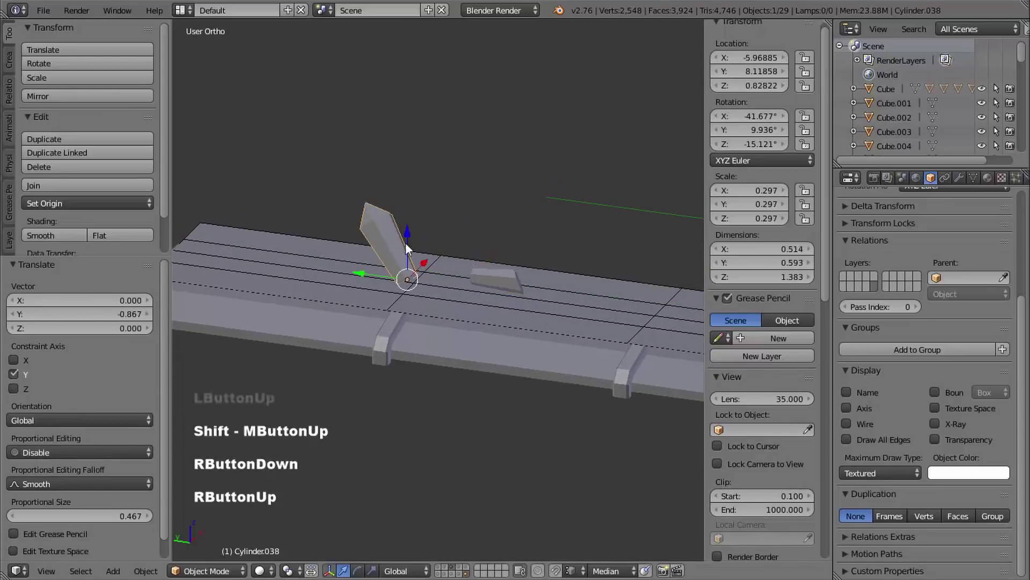
{"action": "key", "text": "r"}
{"action": "key", "text": "x"}
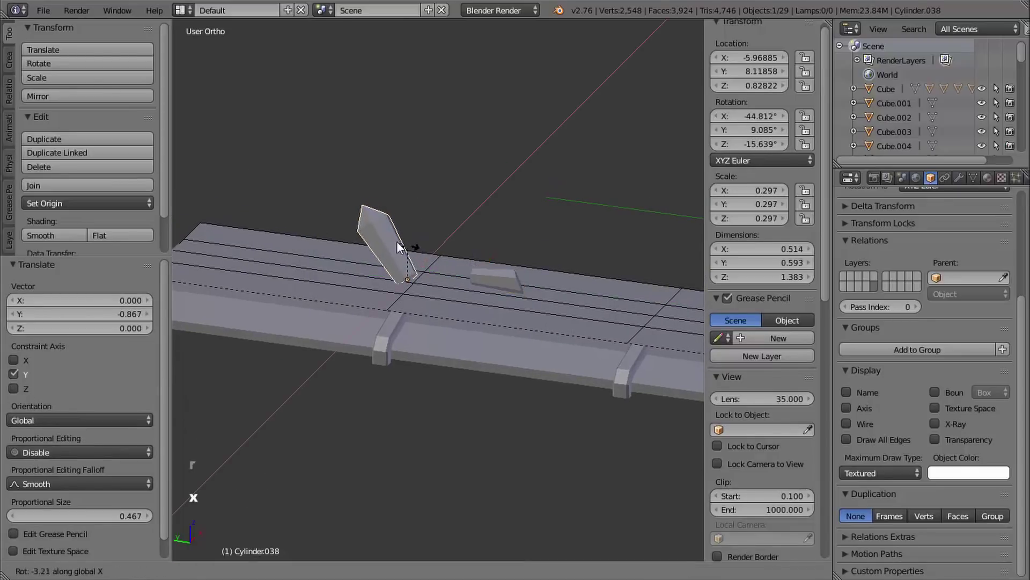
{"action": "left_click", "coordinate": [364, 234]}
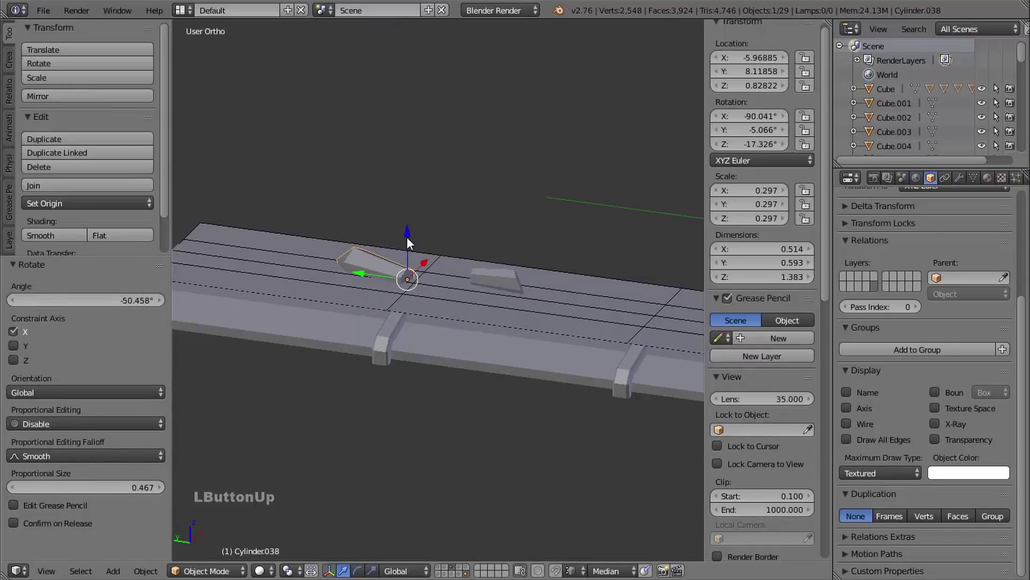
{"action": "left_click_drag", "start_coordinate": [407, 237], "coordinate": [400, 231]}
{"action": "middle_click_drag", "start_coordinate": [401, 230], "coordinate": [468, 226]}
{"action": "middle_click_drag", "start_coordinate": [468, 225], "coordinate": [417, 217]}
{"action": "left_click_drag", "start_coordinate": [418, 211], "coordinate": [419, 204]}
- Raise the smaller crystal another 0.068 or so in Z so it rests on the belt surface
{"action": "middle_click_drag", "start_coordinate": [430, 210], "coordinate": [452, 240], "text": "shift"}
{"action": "right_click", "coordinate": [454, 244]}
{"action": "left_click_drag", "start_coordinate": [429, 201], "coordinate": [440, 204]}
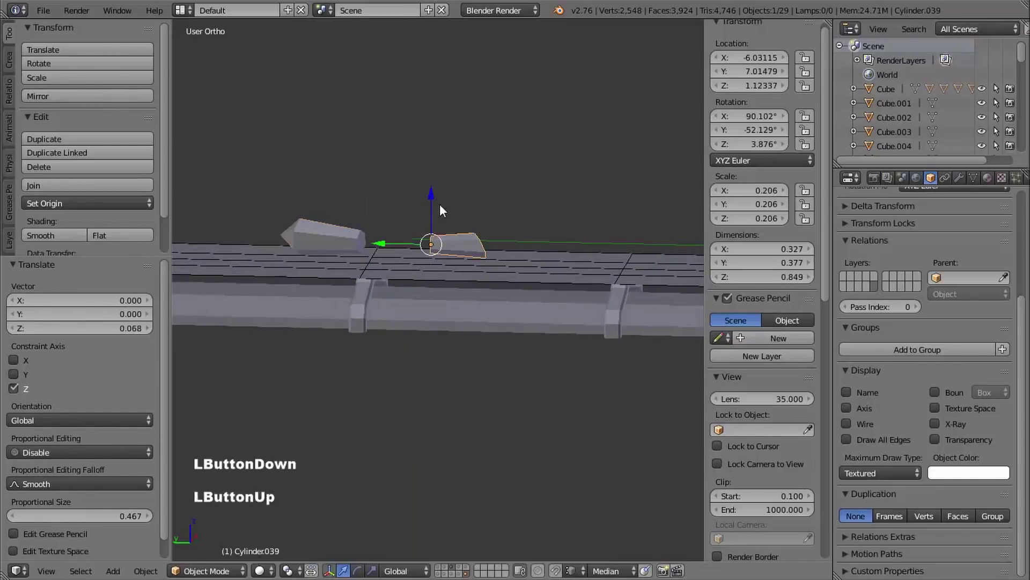
- Move the duplicated ore rock onto the belt beside the crystals, snapping it to X -6 and Y 4
{"action": "middle_click_drag", "start_coordinate": [440, 204], "coordinate": [474, 265], "text": "shift"}
{"action": "right_click", "coordinate": [557, 214]}
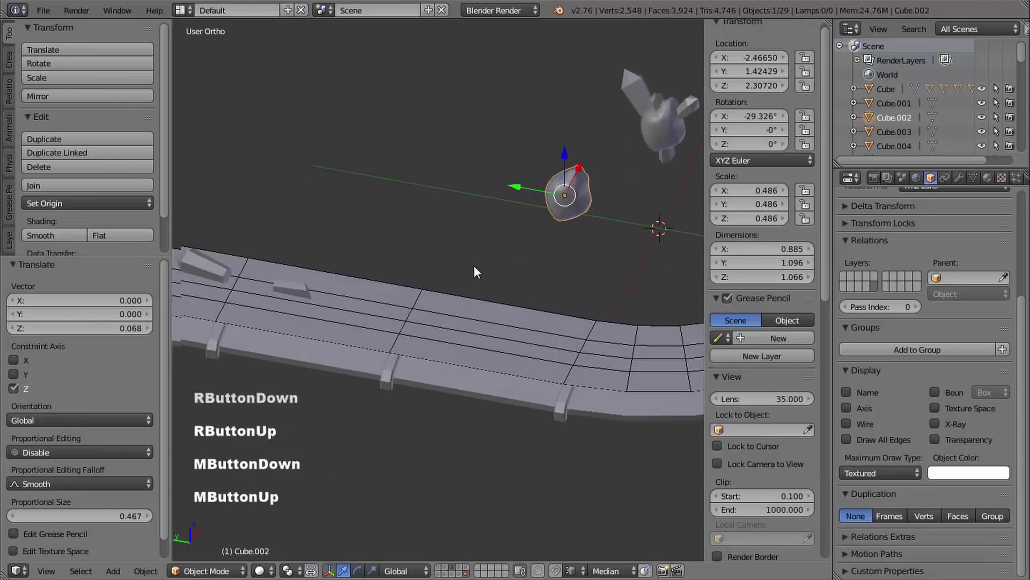
{"action": "key", "text": "g"}
{"action": "key", "text": "ctrl"}
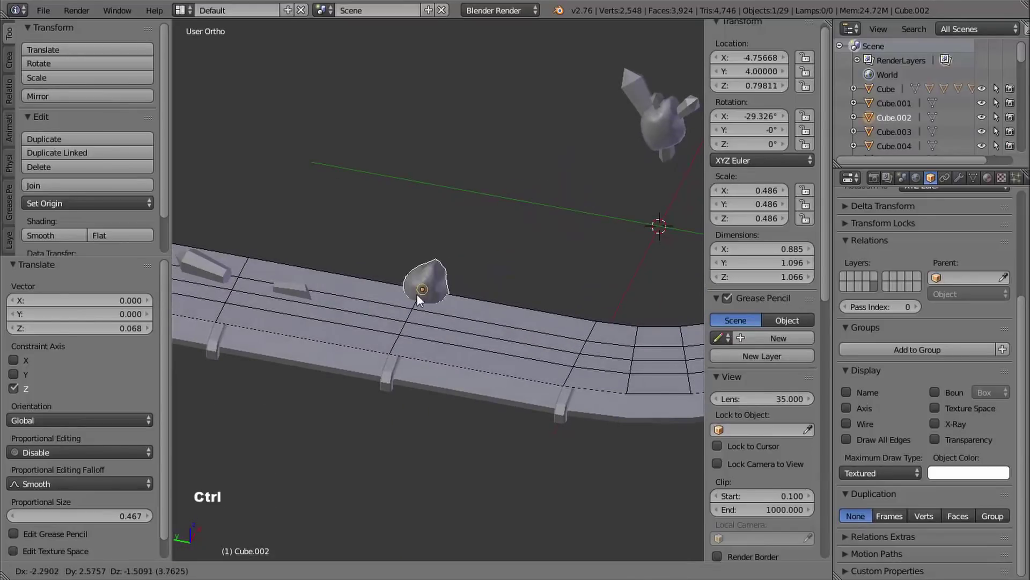
{"action": "left_click", "coordinate": [405, 320], "text": "ctrl"}
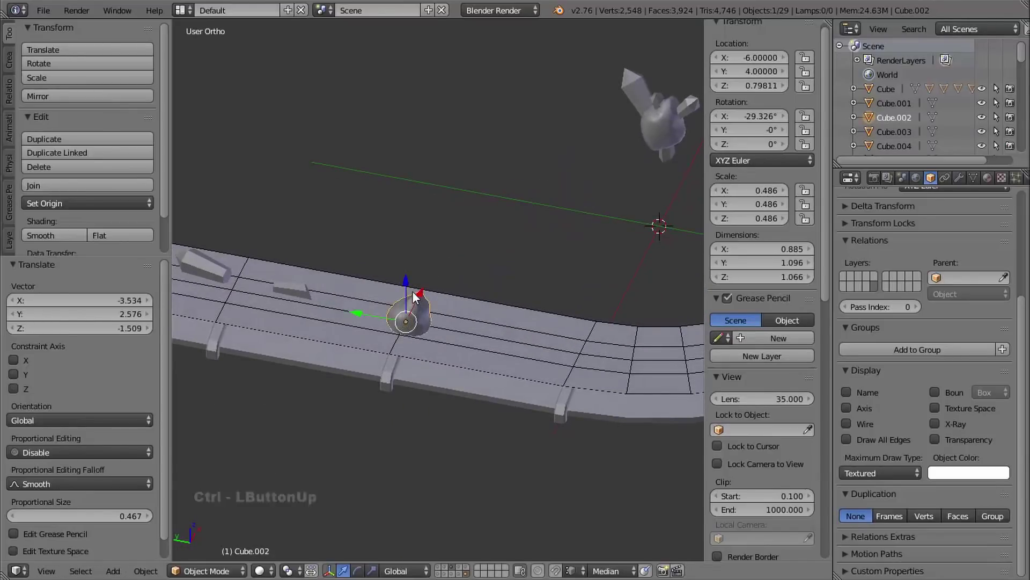
- Raise the rock about 0.466 in Z so that it sits on top of the belt
{"action": "key", "text": "KP_Decimal"}
{"action": "middle_click_drag", "start_coordinate": [437, 271], "coordinate": [499, 329], "text": "ctrl"}
{"action": "middle_click_drag", "start_coordinate": [499, 328], "coordinate": [428, 246]}
{"action": "left_click_drag", "start_coordinate": [428, 247], "coordinate": [456, 185]}
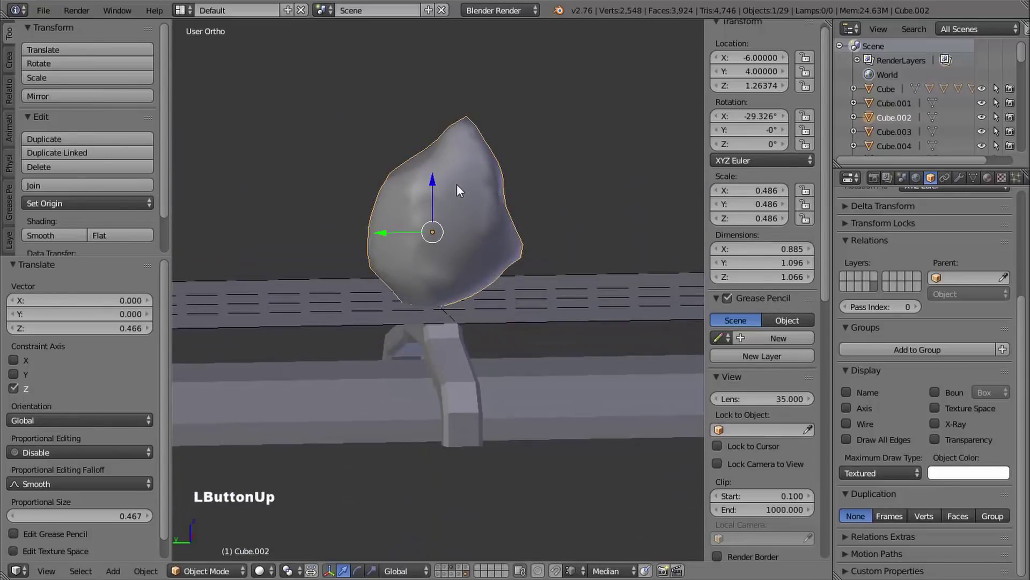
- Trackball-rotate the rock to about -180.6°, -86.0°, -38.5° and fine-tune its height to about Z 1.273
{"action": "key", "text": "r"}
{"action": "key", "text": "r"}
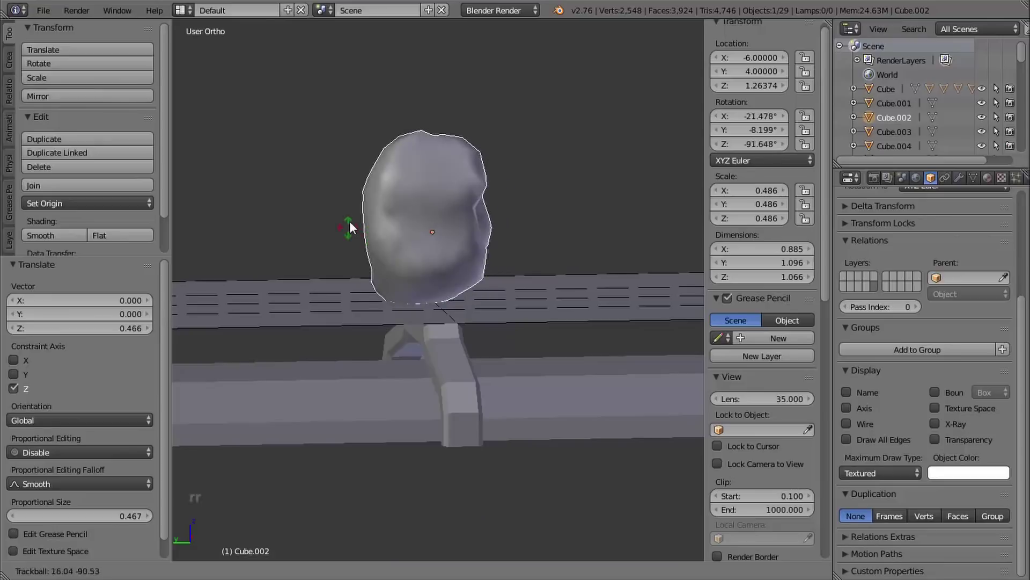
{"action": "left_click", "coordinate": [227, 122]}
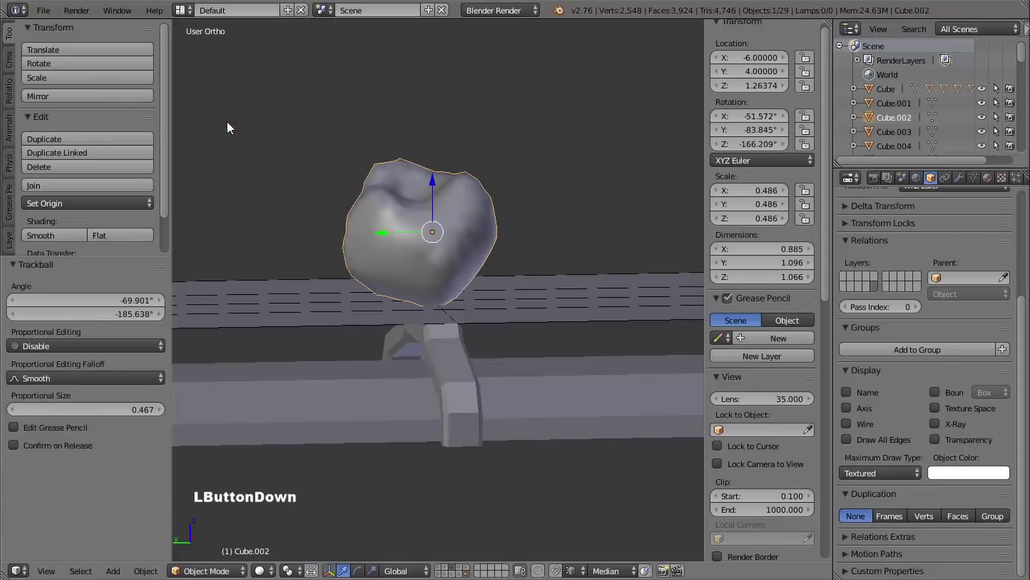
{"action": "left_click", "coordinate": [432, 185]}
{"action": "mouse_move", "coordinate": [433, 183]}
{"action": "left_mouse_down"}
{"action": "mouse_move", "coordinate": [432, 193]}
{"action": "mouse_move", "coordinate": [432, 179]}
{"action": "left_mouse_up"}
{"action": "key", "text": "r"}
{"action": "key", "text": "r"}
{"action": "left_click", "coordinate": [440, 191]}
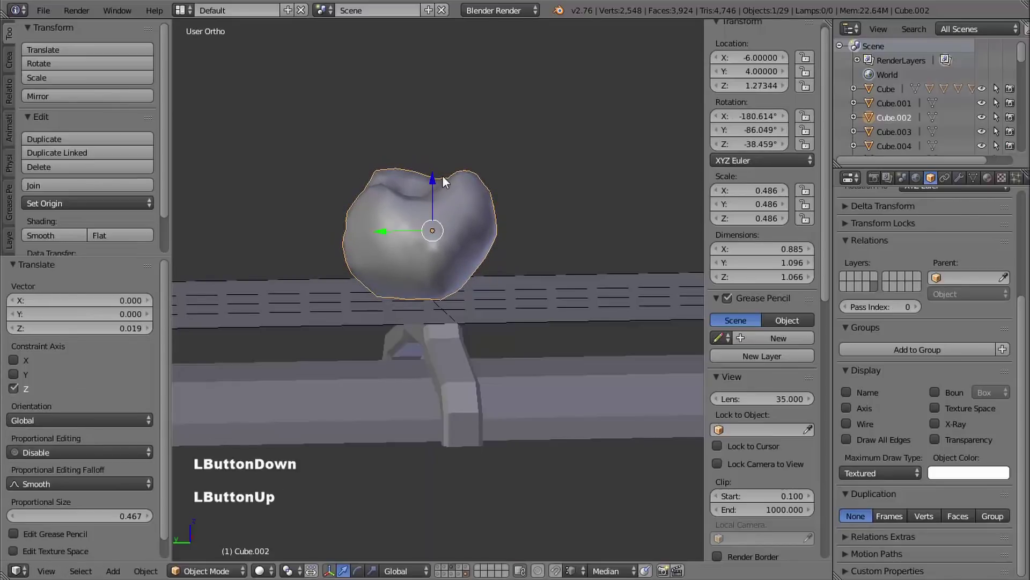
- Select the large original rock and both large original crystals behind the belt and move them to layer 6
{"action": "middle_click_drag", "start_coordinate": [454, 200], "coordinate": [416, 223], "text": "ctrl"}
{"action": "middle_click_drag", "start_coordinate": [416, 223], "coordinate": [444, 189]}
{"action": "middle_click_drag", "start_coordinate": [398, 145], "coordinate": [448, 212], "text": "shift"}
{"action": "middle_click_drag", "start_coordinate": [452, 228], "coordinate": [543, 220]}
{"action": "right_click", "coordinate": [349, 182]}
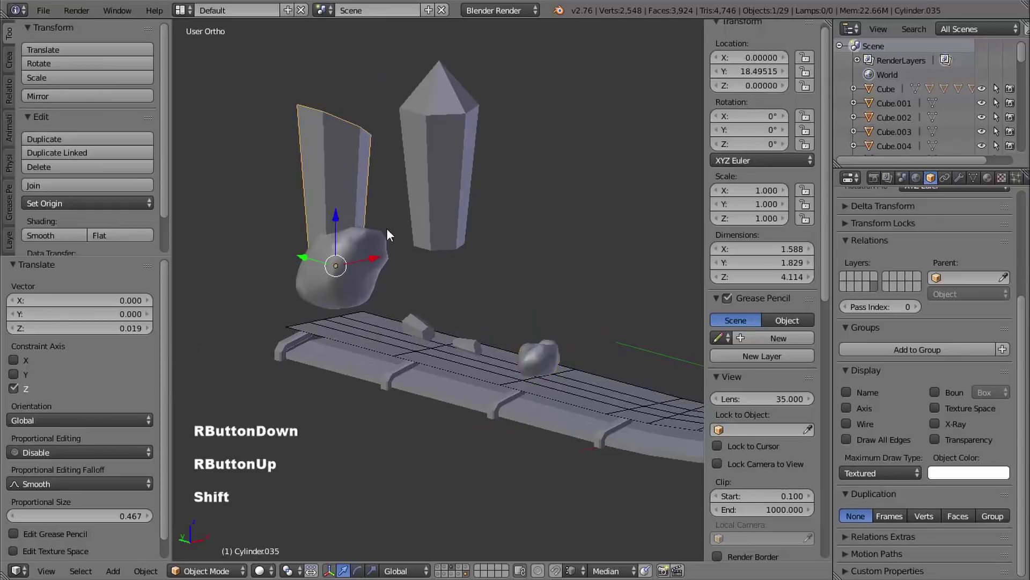
{"action": "right_click", "coordinate": [386, 230], "text": "shift"}
{"action": "right_click", "coordinate": [436, 197], "text": "shift"}
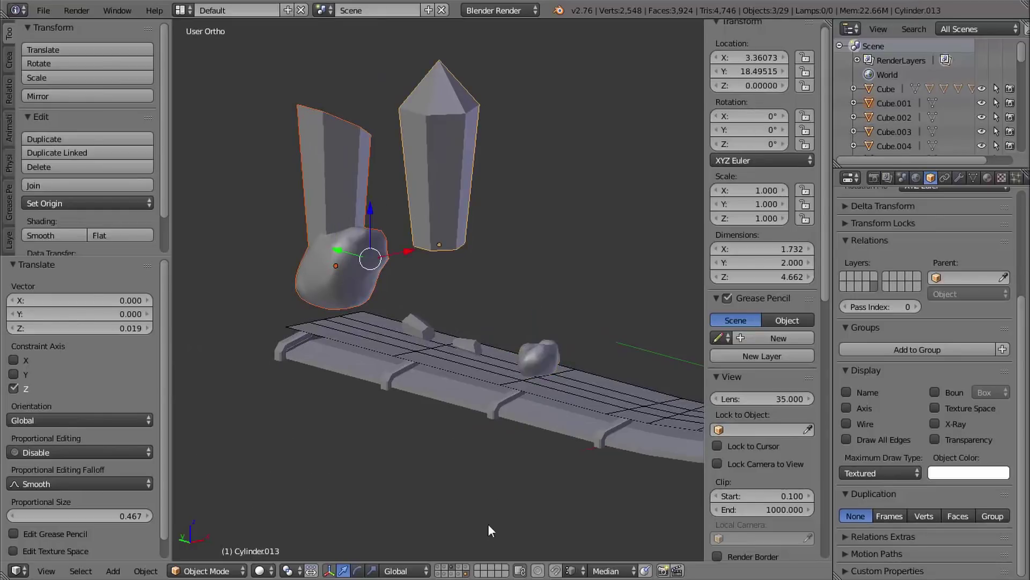
{"action": "key", "text": "m"}
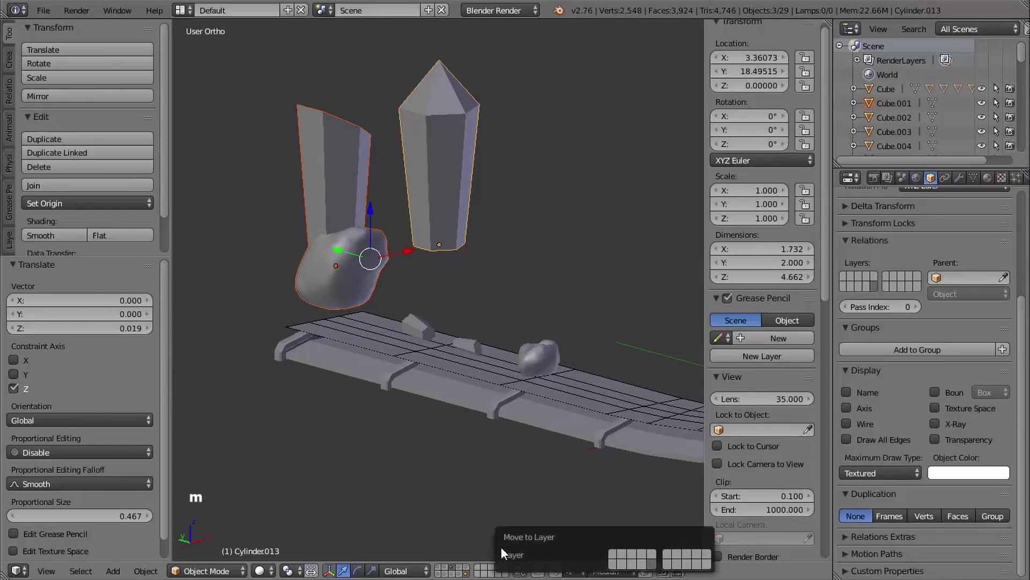
{"action": "left_click", "coordinate": [663, 555]}
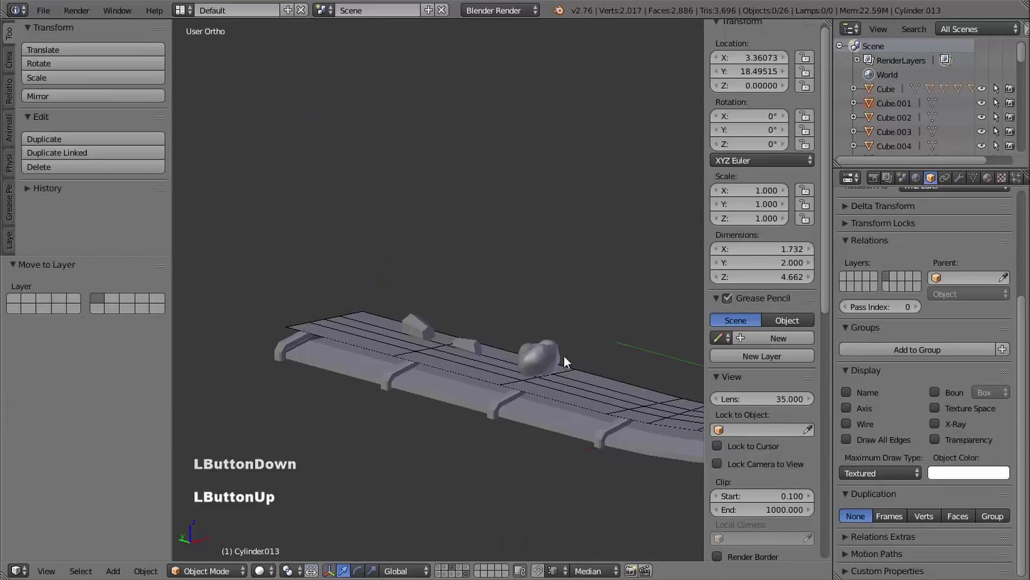
- Duplicate the rock on the belt and offset the copy about -2.761 along Y toward the bend
{"action": "middle_click_drag", "start_coordinate": [563, 355], "coordinate": [360, 339], "text": "shift"}
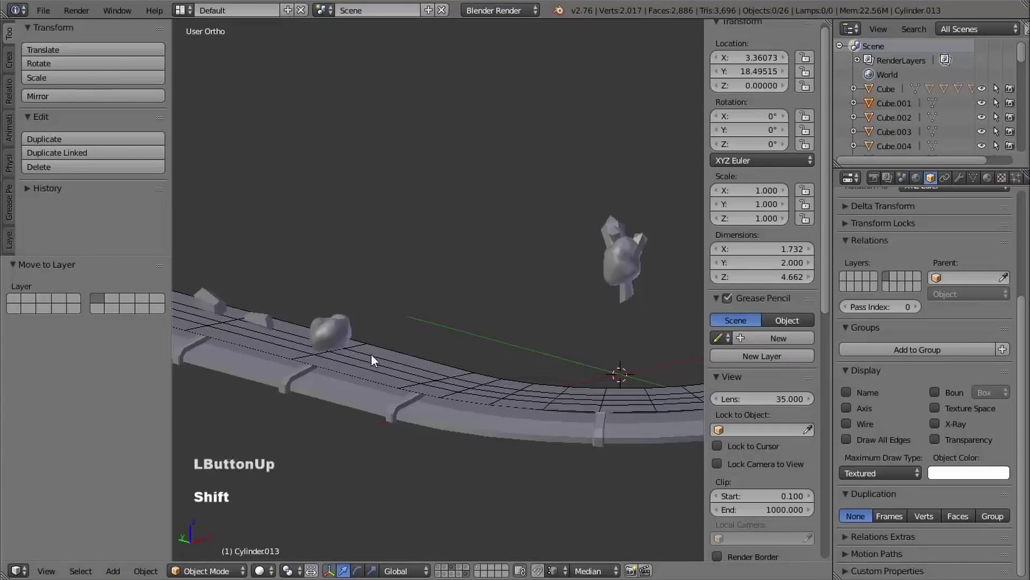
{"action": "middle_click_drag", "start_coordinate": [371, 353], "coordinate": [408, 257], "text": "shift"}
{"action": "right_click", "coordinate": [410, 348]}
{"action": "middle_click_drag", "start_coordinate": [408, 258], "coordinate": [323, 322]}
{"action": "key", "text": "shift+d"}
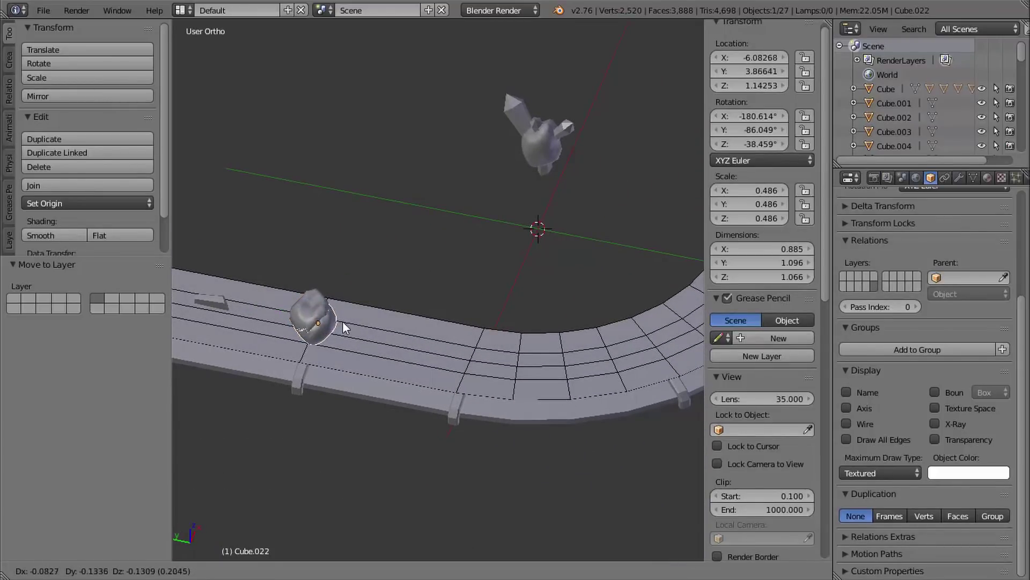
{"action": "key", "text": "y"}
{"action": "left_click", "coordinate": [424, 357]}
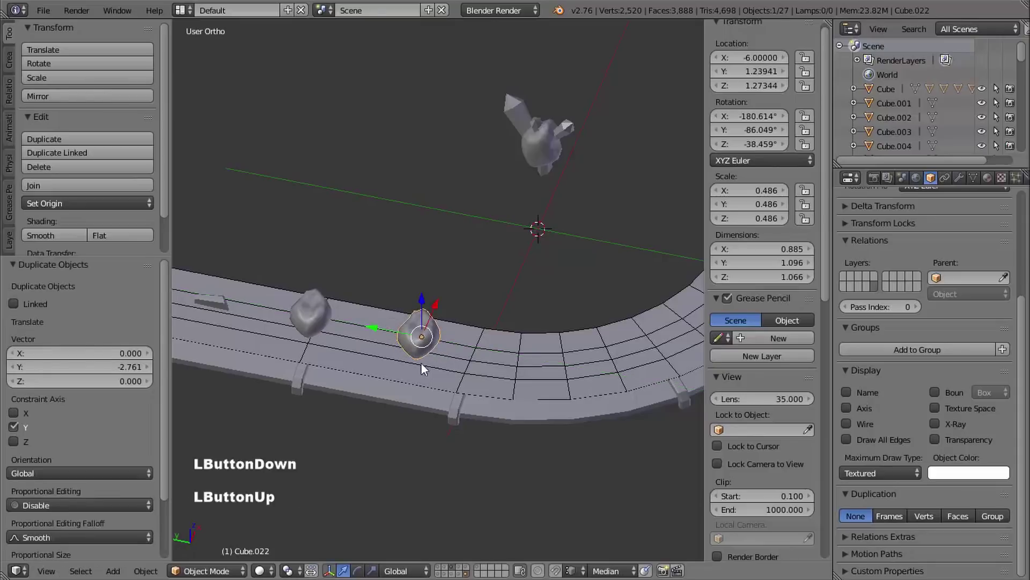
- Select both belt rocks and move them together about 3.578 along Y, back toward the crystals
{"action": "middle_click_drag", "start_coordinate": [422, 361], "coordinate": [492, 360], "text": "shift"}
{"action": "right_click", "coordinate": [477, 343], "text": "shift"}
{"action": "left_click_drag", "start_coordinate": [477, 345], "coordinate": [343, 308]}
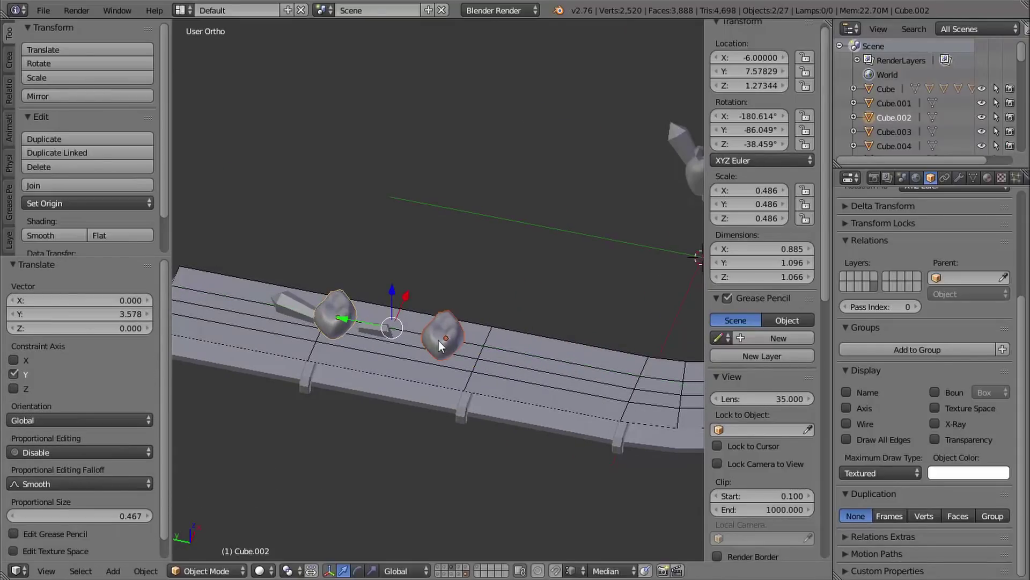
{"action": "middle_click_drag", "start_coordinate": [419, 414], "coordinate": [376, 386], "text": "shift"}
{"action": "middle_click_drag", "start_coordinate": [376, 386], "coordinate": [324, 356]}
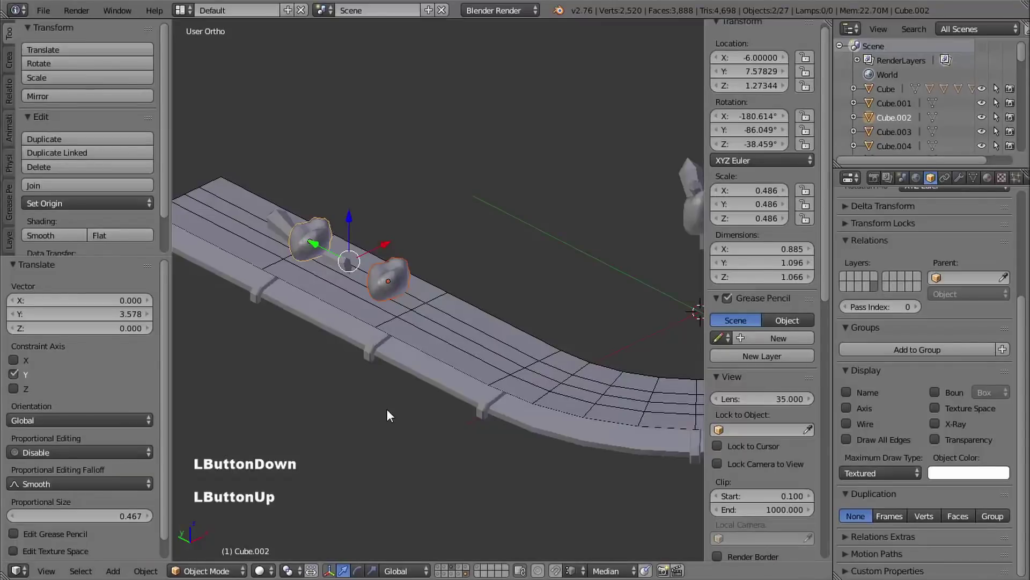
- Duplicate the rock nearer the bend and snap the copy onto the other straight stretch at X 4, Y -6
{"action": "middle_click_drag", "start_coordinate": [387, 408], "coordinate": [327, 345], "text": "shift"}
{"action": "right_click", "coordinate": [298, 290]}
{"action": "middle_click_drag", "start_coordinate": [386, 311], "coordinate": [346, 289], "text": "shift"}
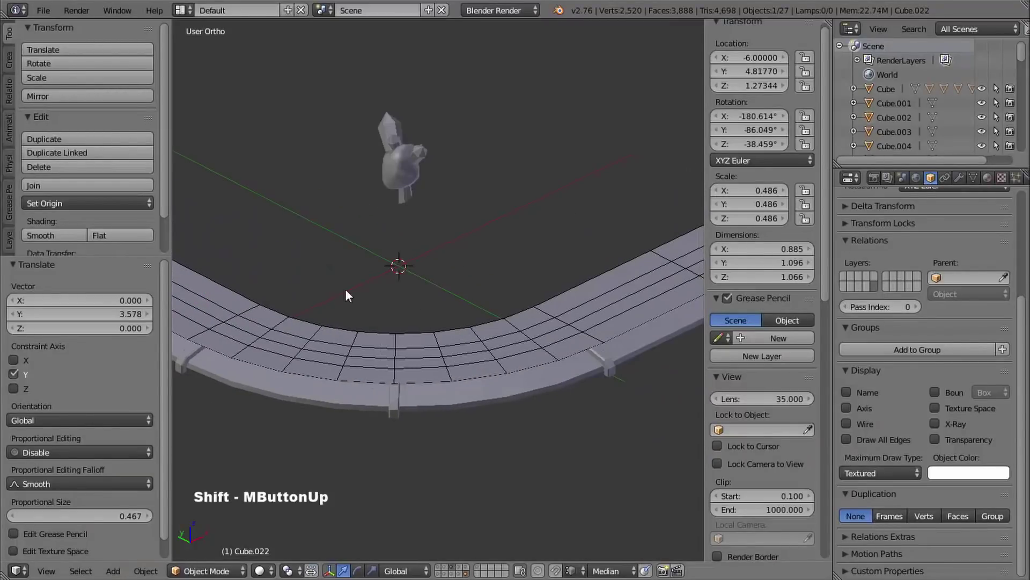
{"action": "middle_click_drag", "start_coordinate": [509, 252], "coordinate": [376, 349], "text": "ctrl"}
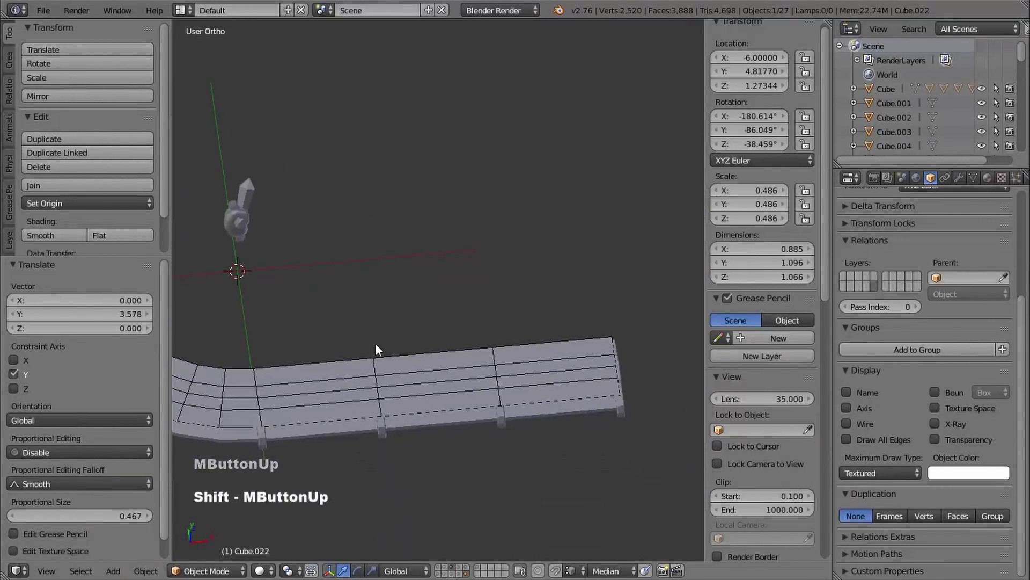
{"action": "key", "text": "shift+d"}
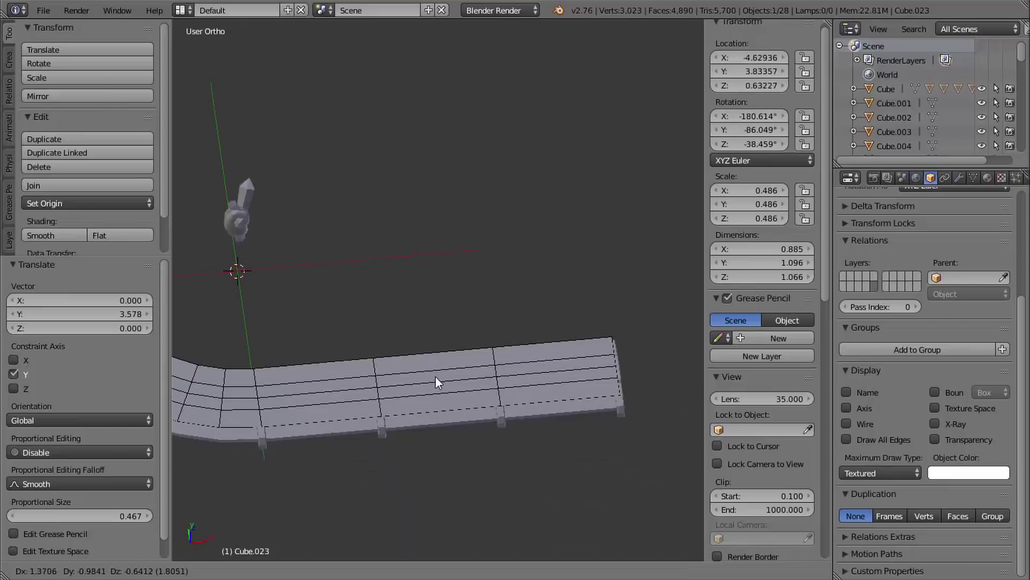
{"action": "left_click", "coordinate": [376, 391], "text": "ctrl"}
- Raise the new rock about 0.481 in Z so it rests on the belt surface
{"action": "middle_click_drag", "start_coordinate": [395, 414], "coordinate": [413, 352]}
{"action": "mouse_move", "coordinate": [412, 352]}
{"action": "middle_mouse_down", "text": "shift"}
{"action": "mouse_move", "coordinate": [418, 368]}
{"action": "mouse_move", "coordinate": [430, 357]}
{"action": "middle_mouse_up", "text": "shift"}
{"action": "mouse_move", "coordinate": [430, 357]}
{"action": "middle_mouse_down", "text": "ctrl"}
{"action": "mouse_move", "coordinate": [443, 344]}
{"action": "mouse_move", "coordinate": [424, 362]}
{"action": "middle_mouse_up", "text": "ctrl"}
{"action": "middle_click_drag", "start_coordinate": [424, 363], "coordinate": [399, 327], "text": "shift"}
{"action": "left_click_drag", "start_coordinate": [399, 320], "coordinate": [404, 293]}
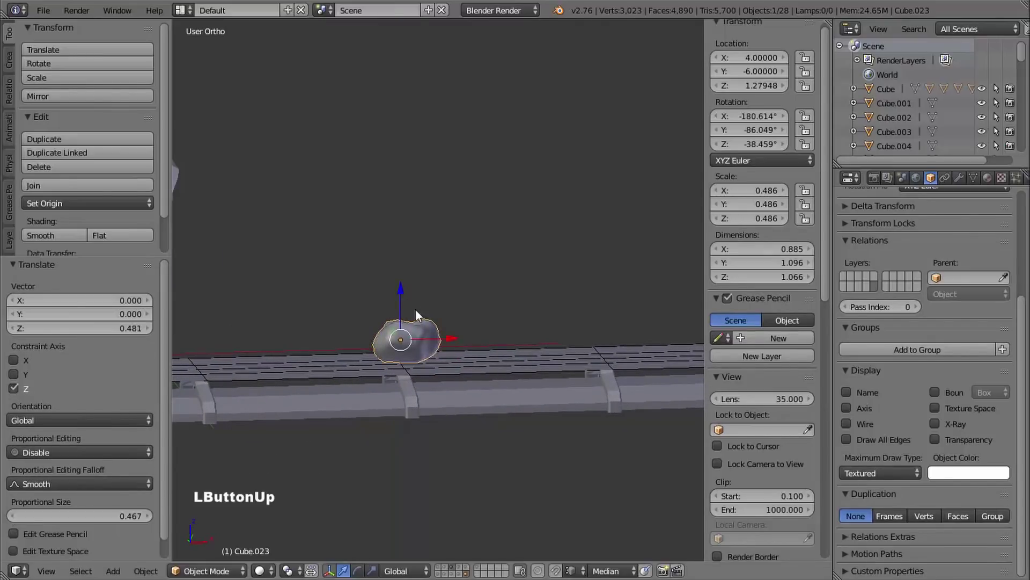
- Duplicate the rock about 2.872 along X and repeat the duplication to add another evenly spaced rock near the belt's end
{"action": "middle_click_drag", "start_coordinate": [416, 308], "coordinate": [419, 248], "text": "shift"}
{"action": "middle_click_drag", "start_coordinate": [456, 324], "coordinate": [459, 370]}
{"action": "middle_click_drag", "start_coordinate": [459, 370], "coordinate": [413, 336], "text": "ctrl"}
{"action": "middle_click_drag", "start_coordinate": [413, 335], "coordinate": [385, 314], "text": "shift"}
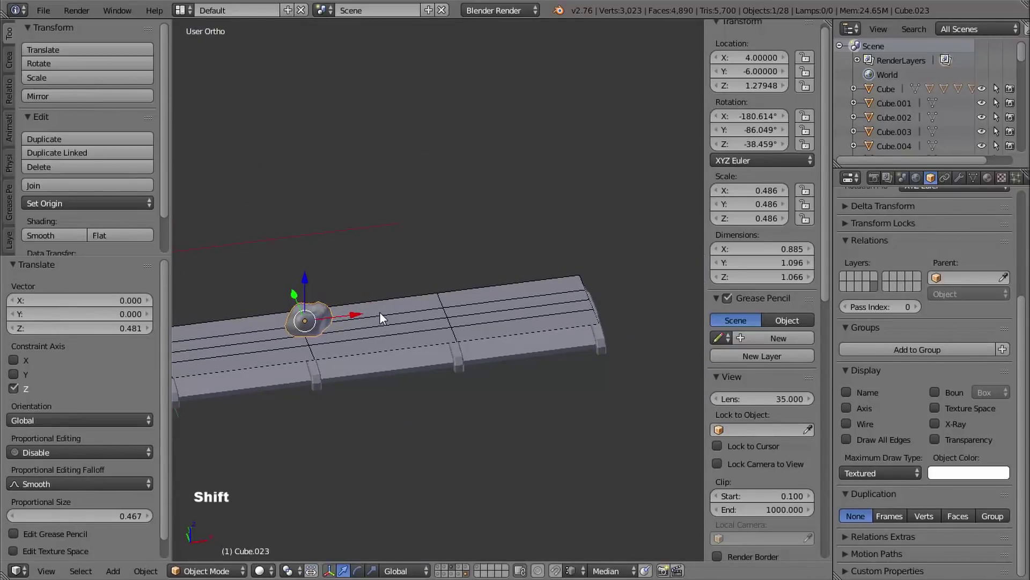
{"action": "key", "text": "shift+d"}
{"action": "key", "text": "x"}
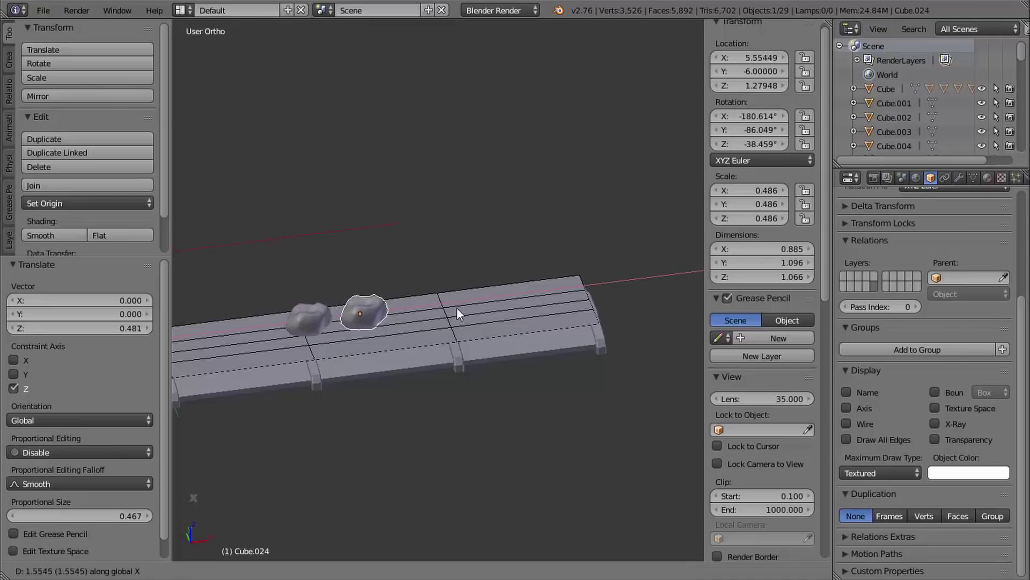
{"action": "left_click", "coordinate": [483, 317]}
{"action": "mouse_move", "coordinate": [479, 320]}
{"action": "middle_mouse_down", "text": "shift"}
{"action": "mouse_move", "coordinate": [347, 329]}
{"action": "mouse_move", "coordinate": [478, 314]}
{"action": "middle_mouse_up", "text": "shift"}
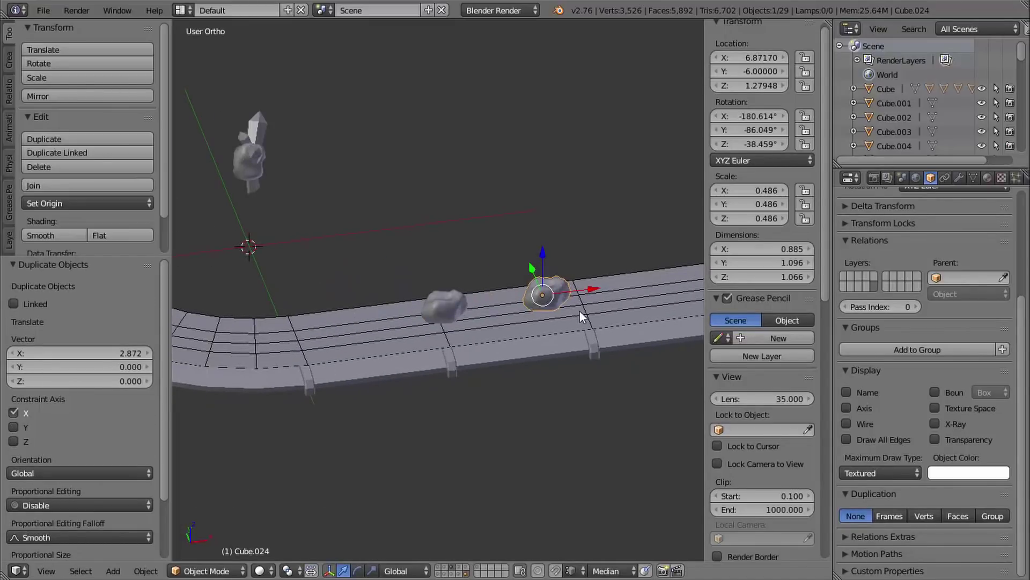
{"action": "key", "text": "shift+r"}
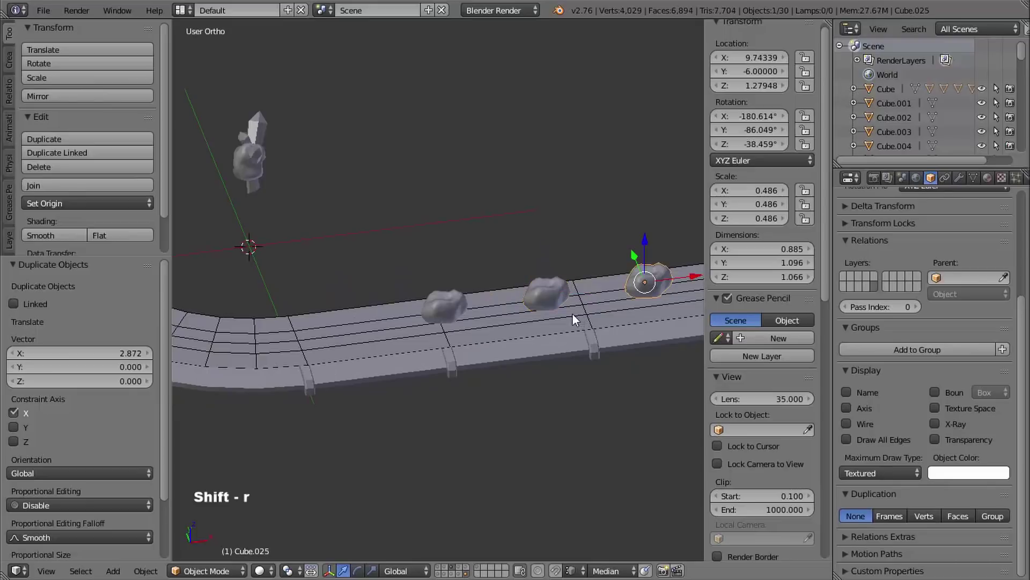
- Scale the rock nearest the belt's end up about 1.151 times
{"action": "middle_click_drag", "start_coordinate": [573, 313], "coordinate": [496, 338], "text": "shift"}
{"action": "mouse_move", "coordinate": [496, 338]}
{"action": "middle_mouse_down"}
{"action": "mouse_move", "coordinate": [475, 365]}
{"action": "mouse_move", "coordinate": [530, 317]}
{"action": "mouse_move", "coordinate": [439, 330]}
{"action": "mouse_move", "coordinate": [578, 345]}
{"action": "mouse_move", "coordinate": [510, 332]}
{"action": "middle_mouse_up"}
{"action": "middle_click_drag", "start_coordinate": [510, 333], "coordinate": [518, 311], "text": "ctrl"}
{"action": "middle_click_drag", "start_coordinate": [519, 311], "coordinate": [518, 323], "text": "shift"}
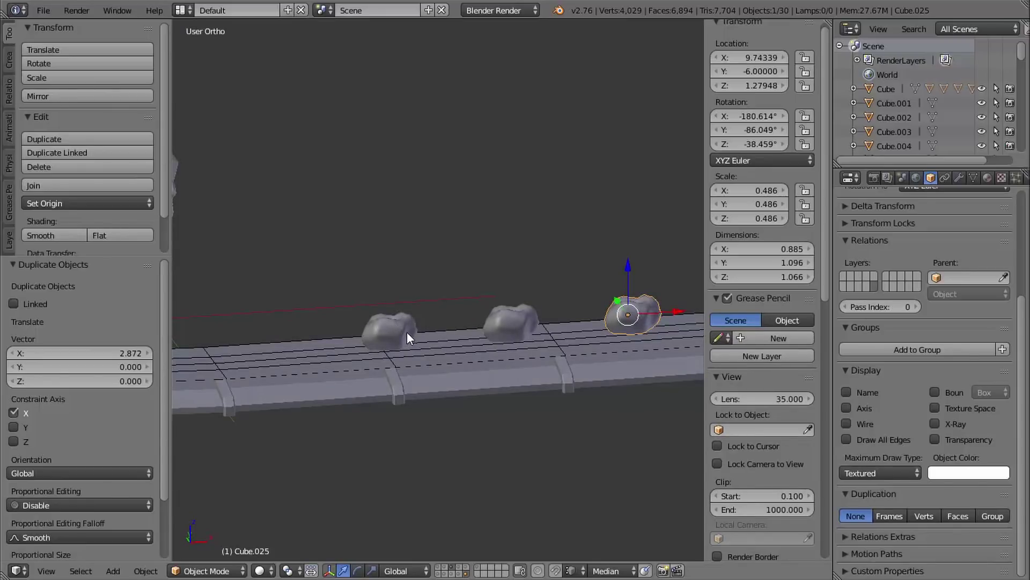
{"action": "middle_click_drag", "start_coordinate": [452, 321], "coordinate": [430, 343], "text": "shift"}
{"action": "middle_click_drag", "start_coordinate": [429, 343], "coordinate": [528, 322], "text": "shift"}
{"action": "mouse_move", "coordinate": [528, 322]}
{"action": "middle_mouse_down", "text": "shift"}
{"action": "mouse_move", "coordinate": [525, 336]}
{"action": "mouse_move", "coordinate": [524, 318]}
{"action": "middle_mouse_up", "text": "shift"}
{"action": "key", "text": "s"}
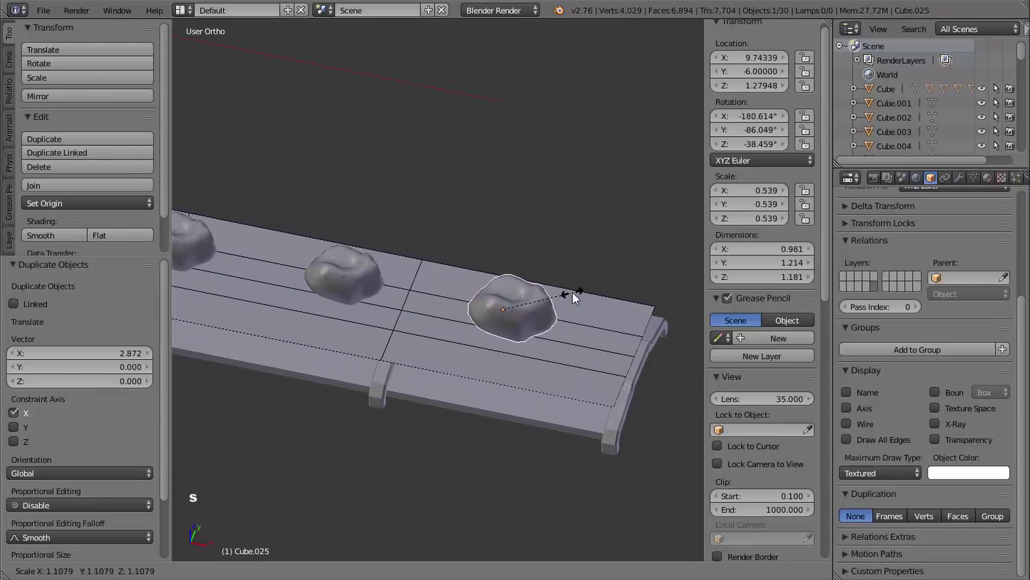
{"action": "left_click", "coordinate": [576, 293]}
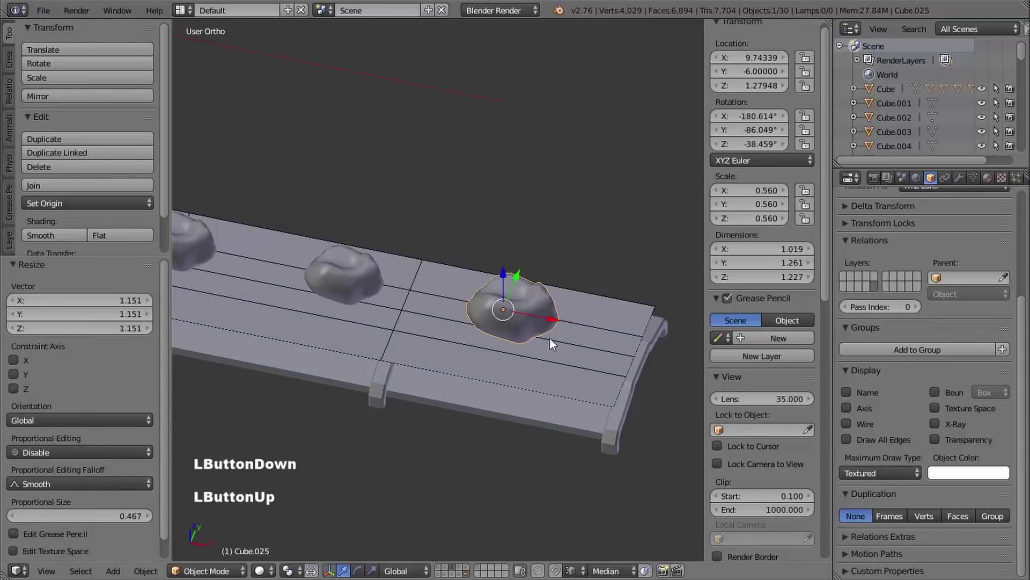
- Rotate the end rock freely with the trackball by about -108.9° and -1.1° so it differs from its neighbours
{"action": "middle_click_drag", "start_coordinate": [550, 337], "coordinate": [543, 320]}
{"action": "key", "text": "r"}
{"action": "key", "text": "r"}
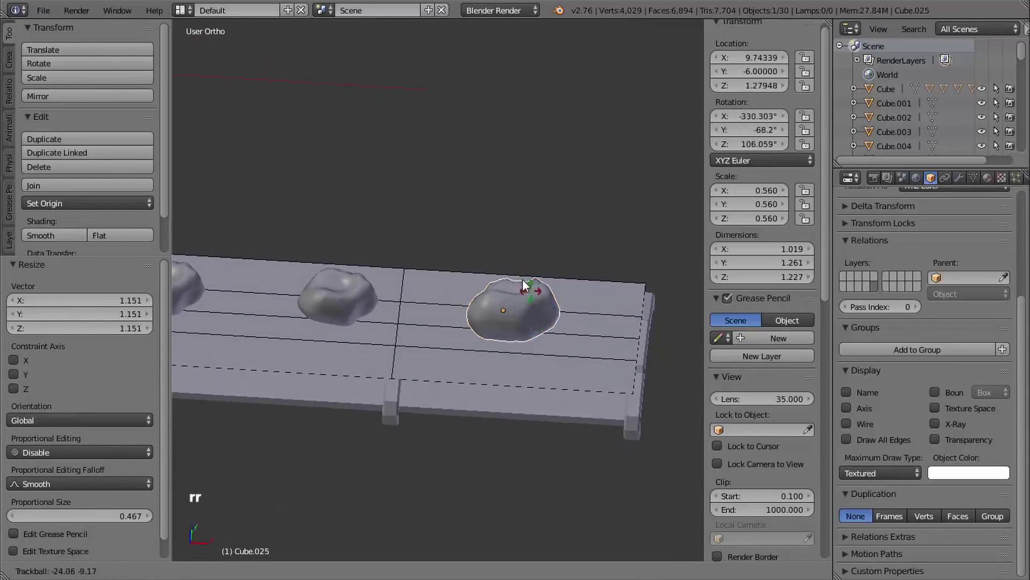
{"action": "left_click", "coordinate": [545, 223]}
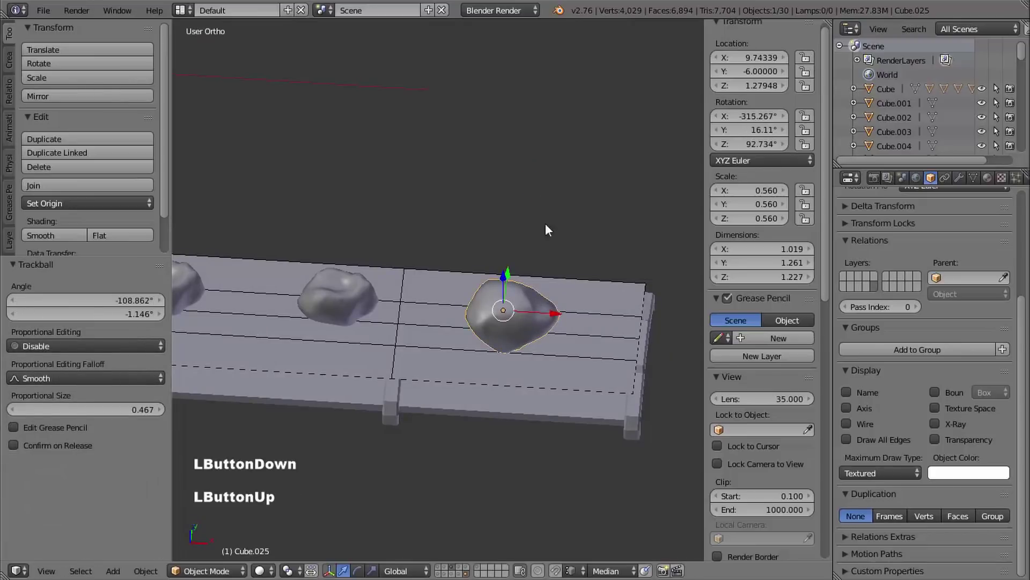
- Raise the end rock to about Z 1.528 so it rests on the belt surface
{"action": "middle_click_drag", "start_coordinate": [545, 224], "coordinate": [568, 207], "text": "shift"}
{"action": "middle_click_drag", "start_coordinate": [569, 208], "coordinate": [588, 251]}
{"action": "middle_click_drag", "start_coordinate": [527, 326], "coordinate": [524, 310], "text": "shift"}
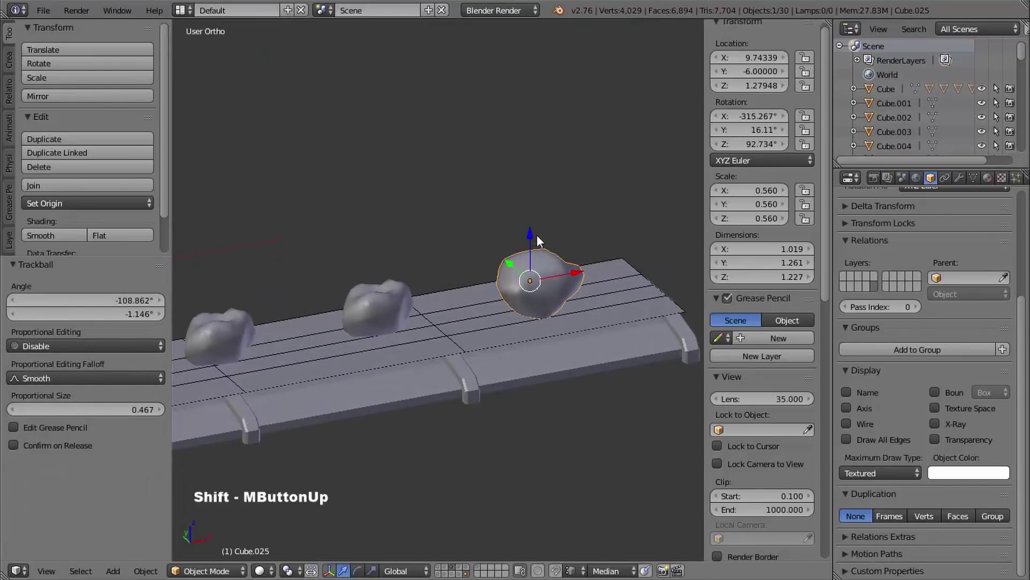
{"action": "left_click_drag", "start_coordinate": [536, 232], "coordinate": [531, 226]}
{"action": "middle_click_drag", "start_coordinate": [462, 279], "coordinate": [489, 268], "text": "shift"}
{"action": "middle_click_drag", "start_coordinate": [486, 268], "coordinate": [454, 241]}
{"action": "left_click_drag", "start_coordinate": [561, 213], "coordinate": [553, 205]}
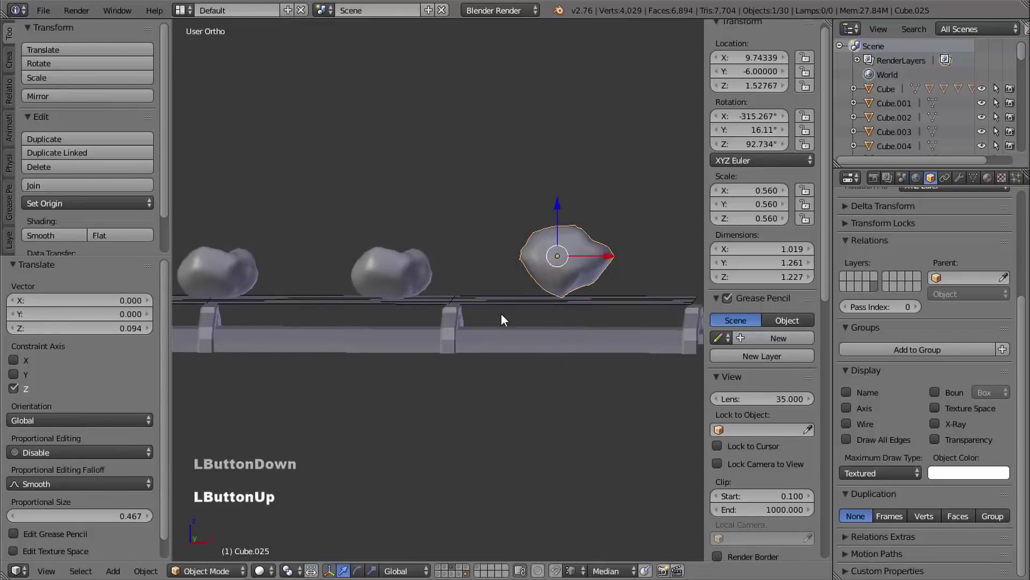
{"action": "middle_click_drag", "start_coordinate": [458, 295], "coordinate": [550, 325], "text": "shift"}
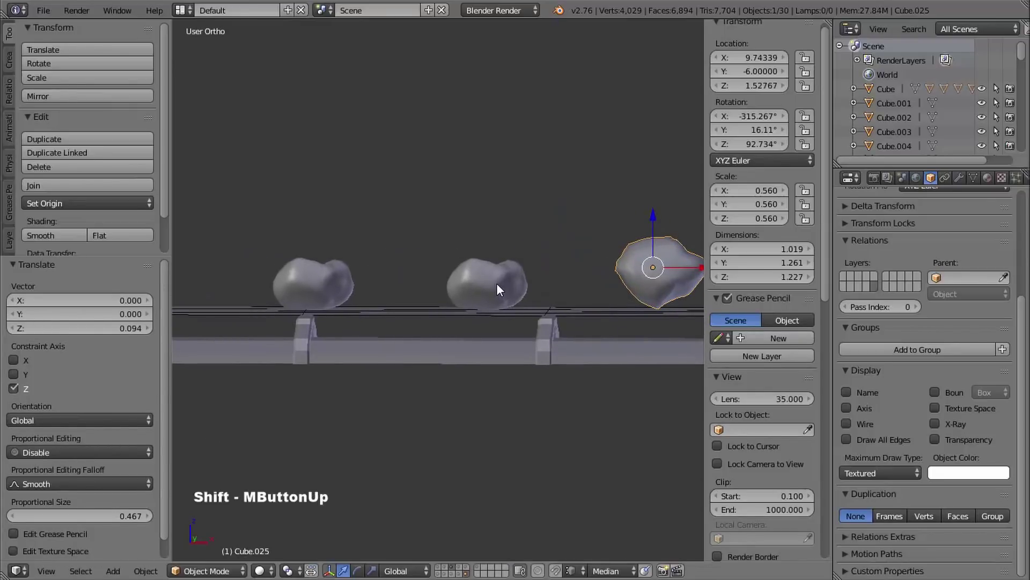
- Enlarge the long crystal on the belt's bend about 1.317 times and rotate it to follow the curve
{"action": "right_click", "coordinate": [497, 282]}
{"action": "middle_click_drag", "start_coordinate": [507, 296], "coordinate": [504, 291], "text": "shift"}
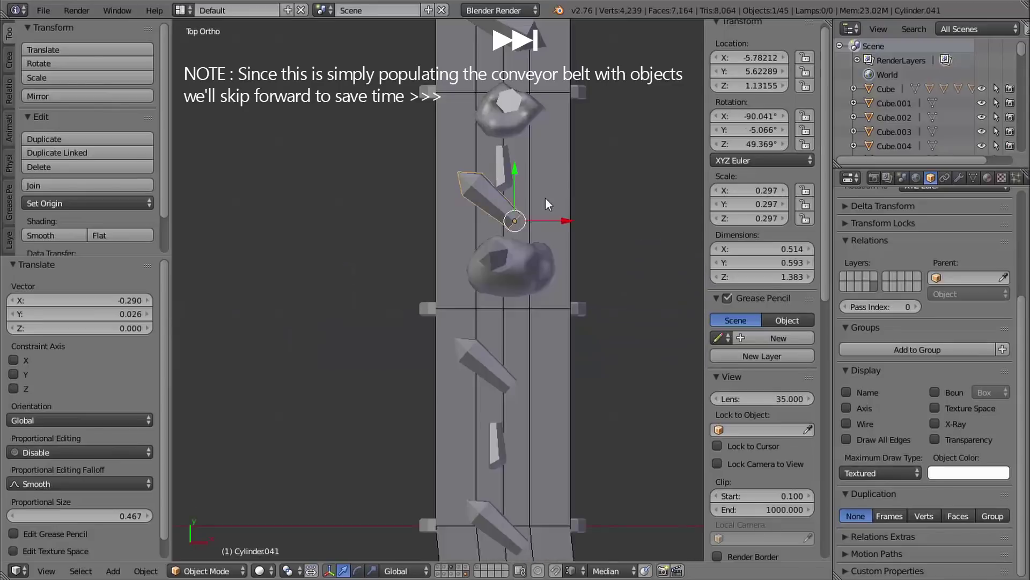
{"action": "right_click", "coordinate": [523, 227]}
{"action": "key", "text": "s"}
{"action": "left_click", "coordinate": [517, 278]}
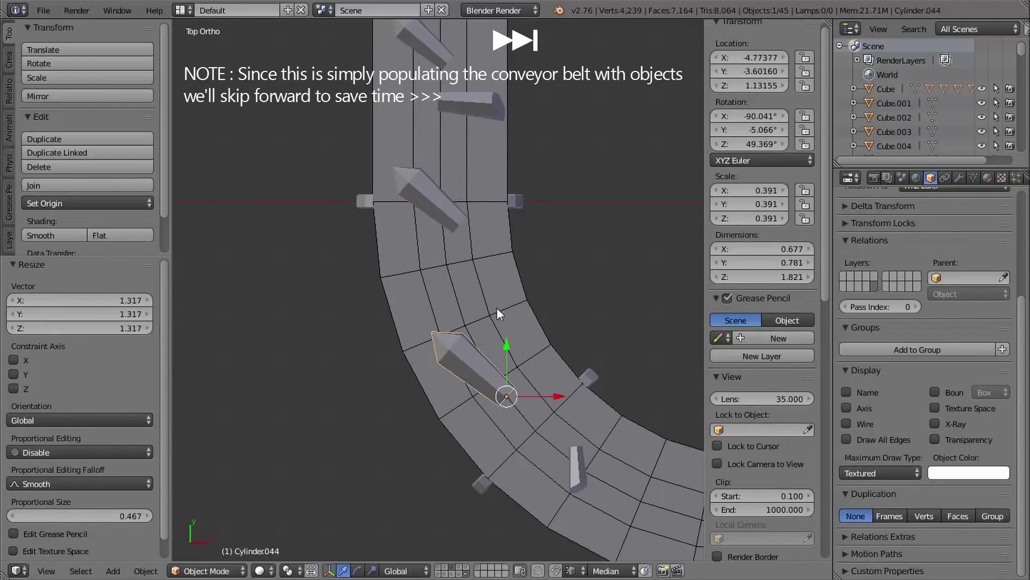
{"action": "key", "text": "r"}
{"action": "left_click", "coordinate": [462, 207]}
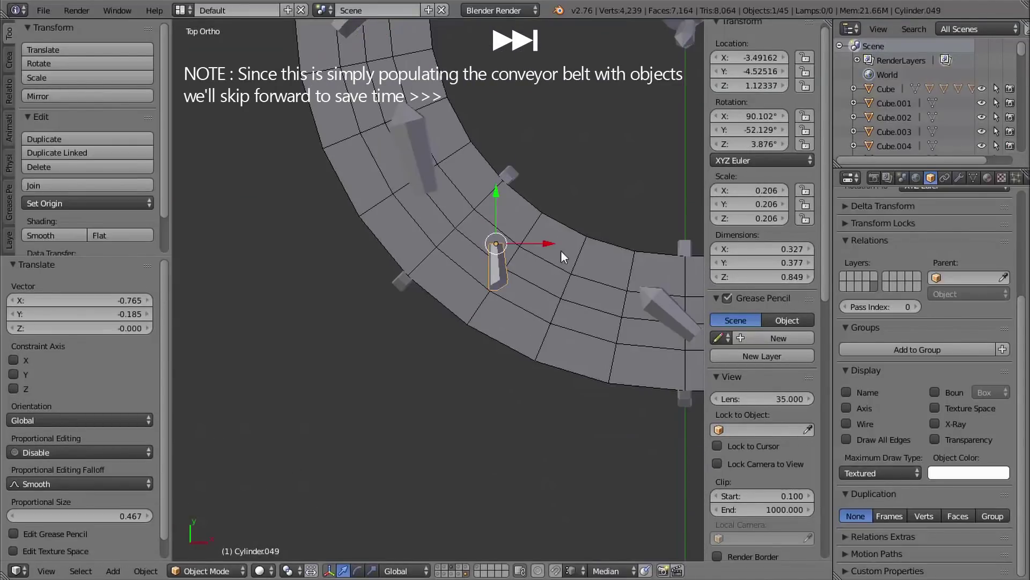
- Move the small crystal within the bend and reposition the crystals on the X-direction straight stretch, shifting the farthest about 0.791 along Y
{"action": "key", "text": "g"}
{"action": "left_click", "coordinate": [517, 215]}
{"action": "right_click", "coordinate": [494, 190]}
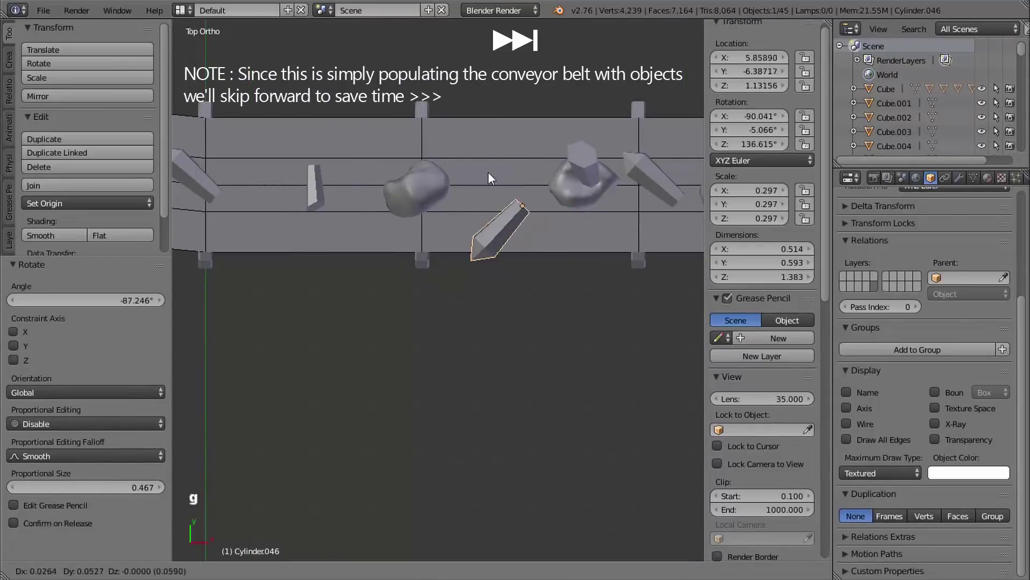
{"action": "middle_click_drag", "start_coordinate": [488, 172], "coordinate": [488, 230], "text": "shift"}
{"action": "middle_click_drag", "start_coordinate": [560, 190], "coordinate": [397, 397]}
{"action": "middle_click_drag", "start_coordinate": [376, 301], "coordinate": [430, 284]}
{"action": "scroll", "coordinate": [430, 284], "scroll_direction": "down", "scroll_amount": 3}
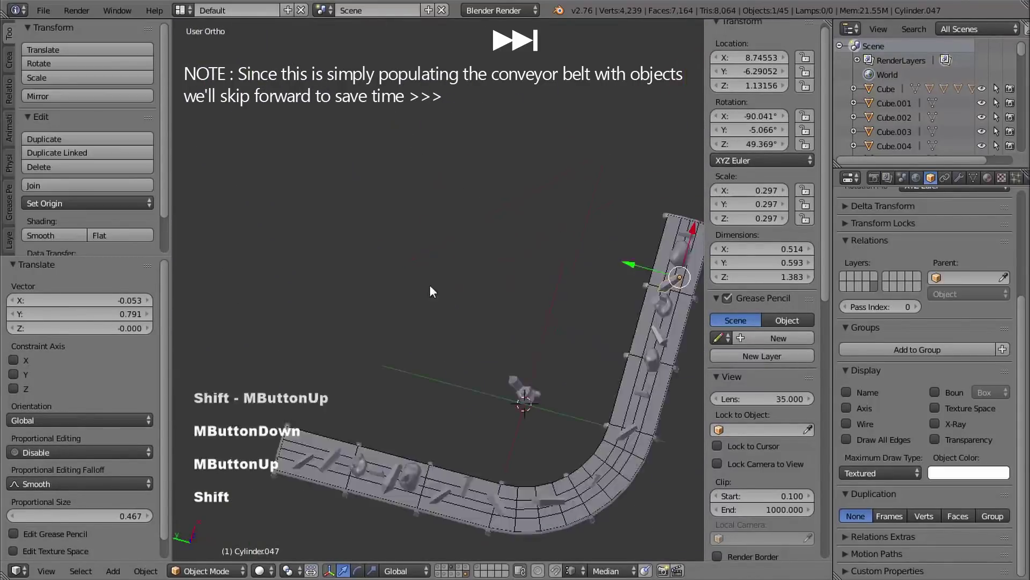
- Slide pieces on the X-direction straight stretch along X, including shifts of about -0.661 and -0.573, to vary their spacing
{"action": "middle_click_drag", "start_coordinate": [566, 502], "coordinate": [419, 198], "text": "shift"}
{"action": "middle_click_drag", "start_coordinate": [483, 258], "coordinate": [389, 241]}
{"action": "scroll", "coordinate": [511, 207], "scroll_direction": "up", "scroll_amount": 3}
{"action": "right_click", "coordinate": [559, 208]}
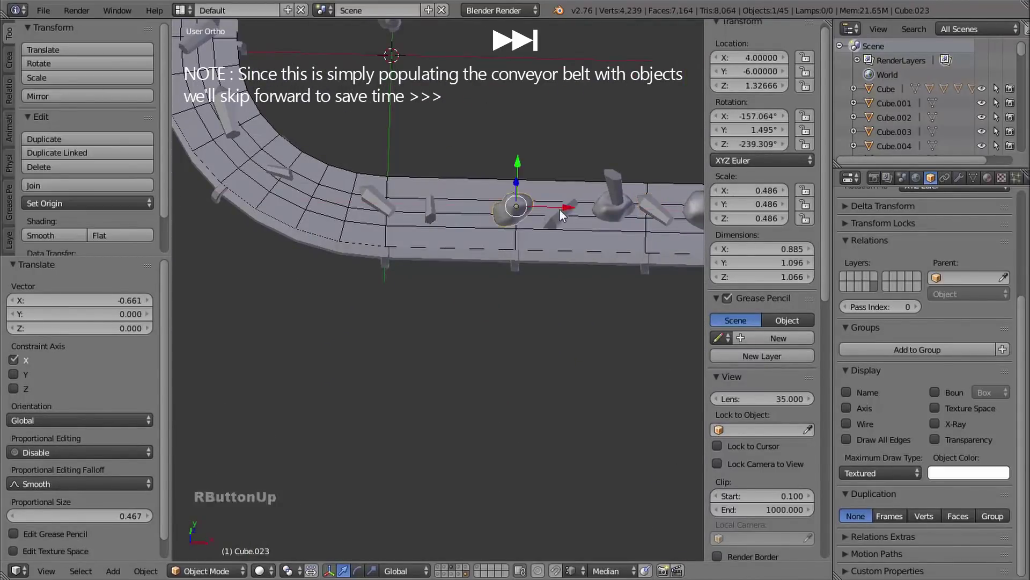
{"action": "left_click", "coordinate": [418, 208]}
{"action": "right_click", "coordinate": [617, 205]}
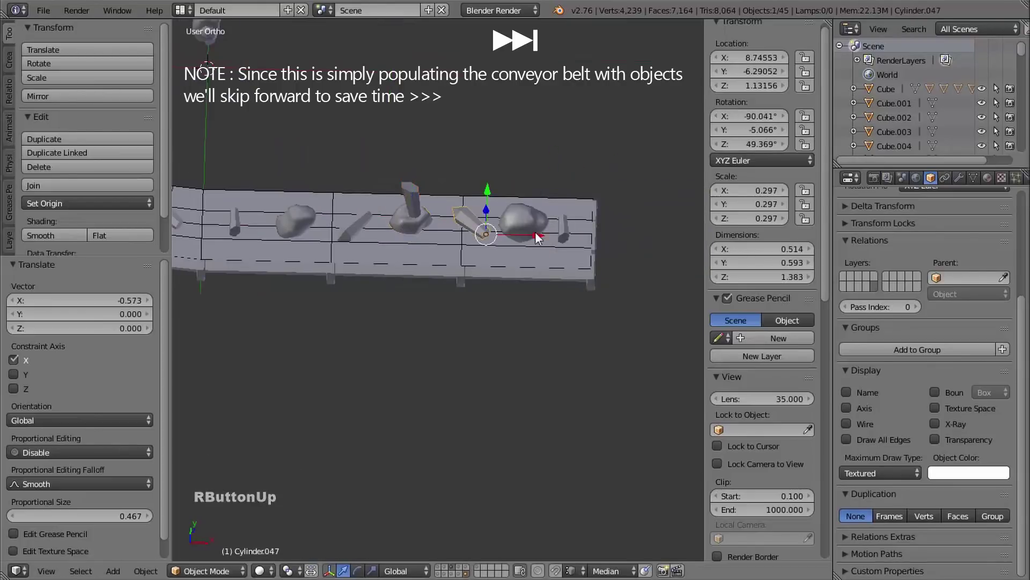
{"action": "middle_click_drag", "start_coordinate": [535, 231], "coordinate": [494, 226], "text": "shift"}
- Slide crystals near the far end of the Y-direction stretch along Y, including shifts of about 0.275 and 0.354
{"action": "right_click", "coordinate": [484, 242]}
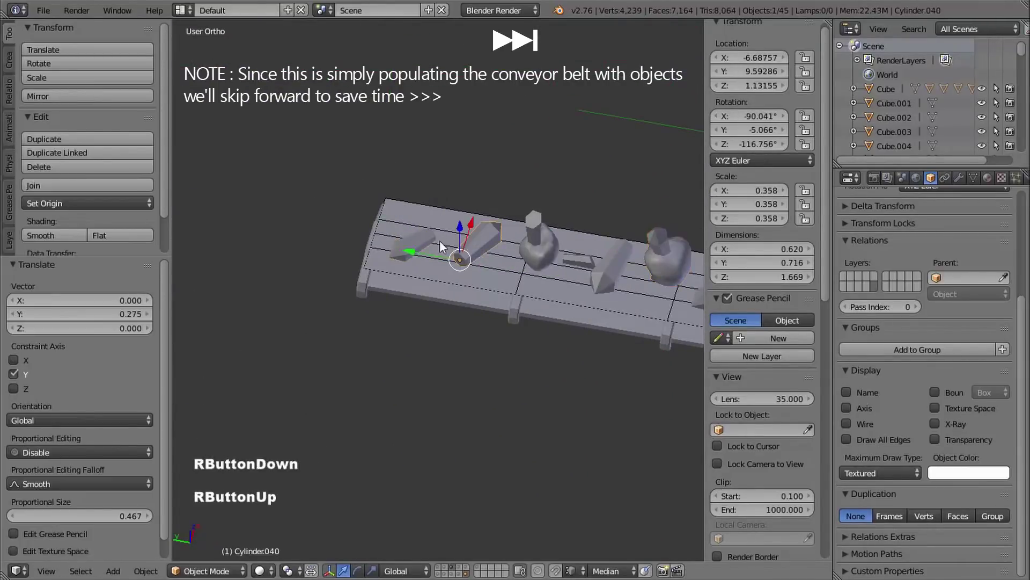
{"action": "right_click", "coordinate": [501, 243], "text": "shift"}
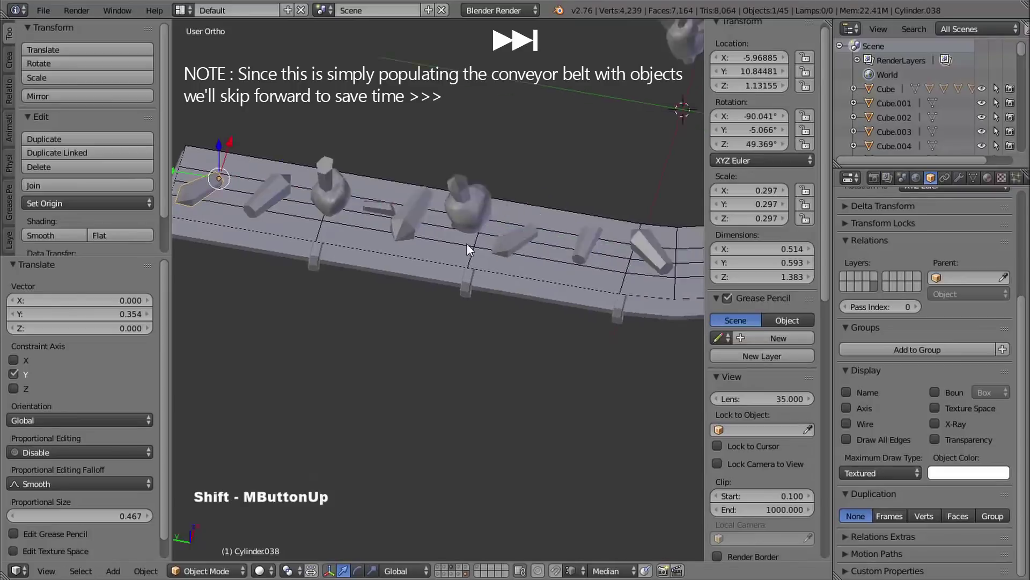
{"action": "mouse_move", "coordinate": [467, 243]}
{"action": "middle_mouse_down"}
{"action": "mouse_move", "coordinate": [502, 163]}
{"action": "mouse_move", "coordinate": [475, 246]}
{"action": "middle_mouse_up"}
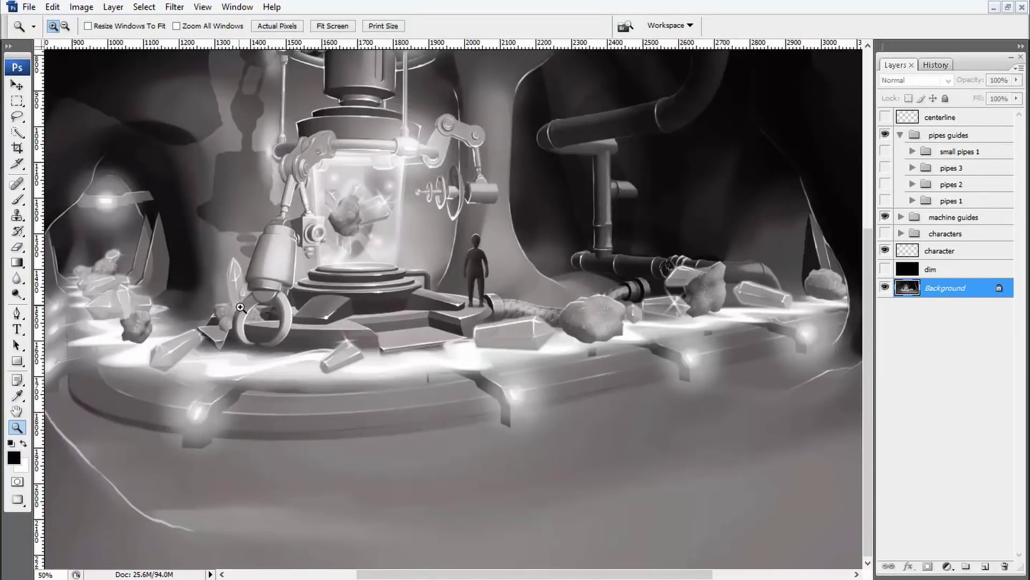
- Show the machine layer alongside the conveyor in Blender and zoom in on the claw and base in the Photoshop reference painting
{"action": "left_click", "coordinate": [240, 308]}
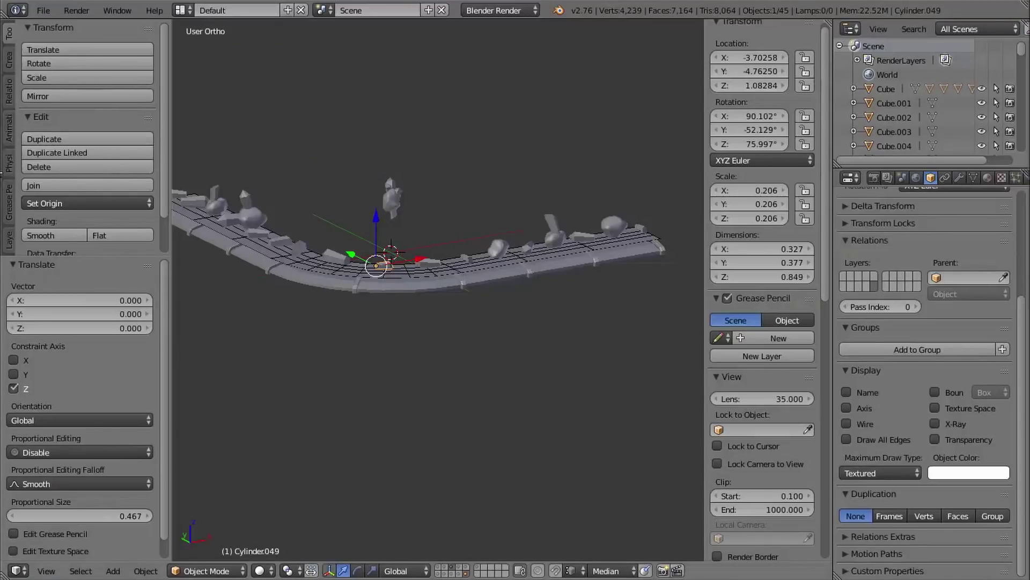
{"action": "left_click", "coordinate": [7, 241]}
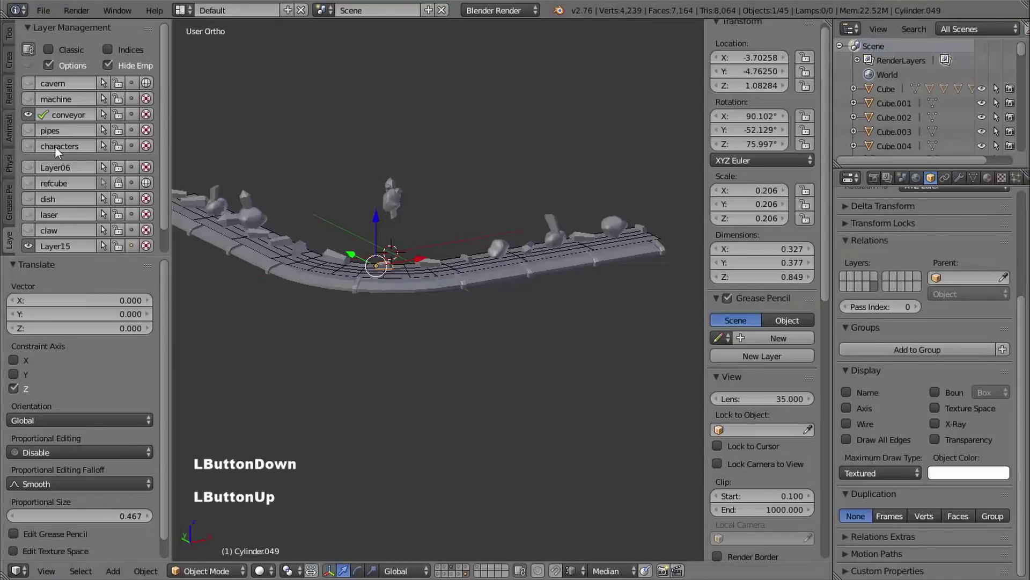
{"action": "left_click", "coordinate": [28, 99]}
{"action": "middle_click", "coordinate": [405, 269], "text": "alt"}
{"action": "middle_click_drag", "start_coordinate": [405, 269], "coordinate": [424, 218], "text": "ctrl"}
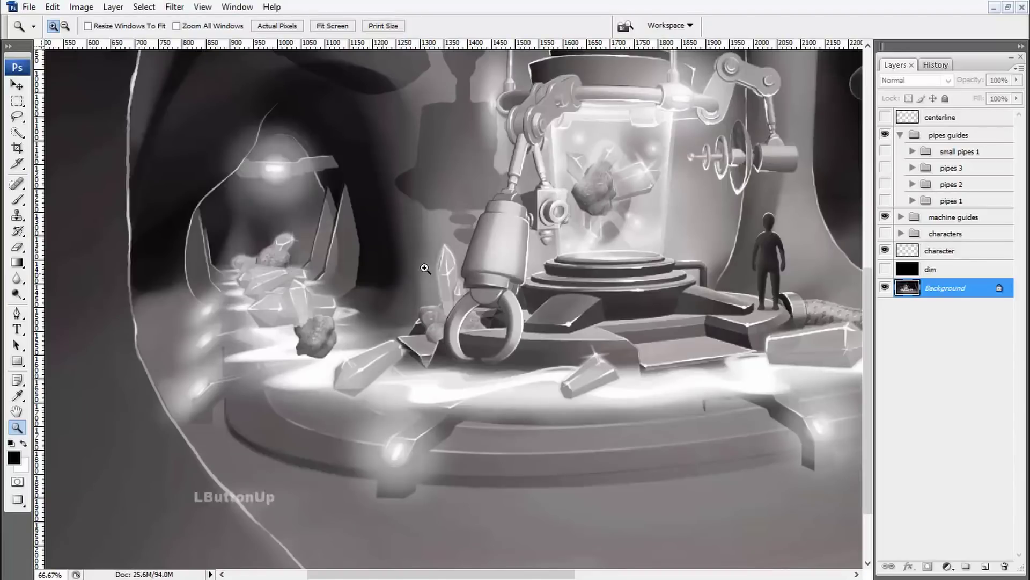
{"action": "left_click", "coordinate": [490, 297]}
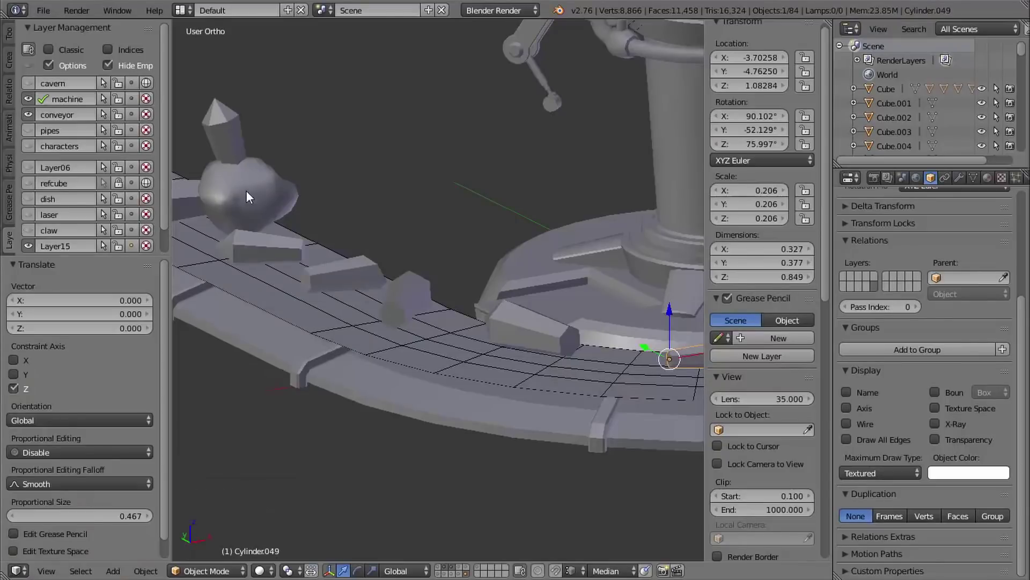
- Duplicate the belt rock with its upright crystal onto the machine base and move the copy along Y toward the base's edge
{"action": "right_click", "coordinate": [257, 200]}
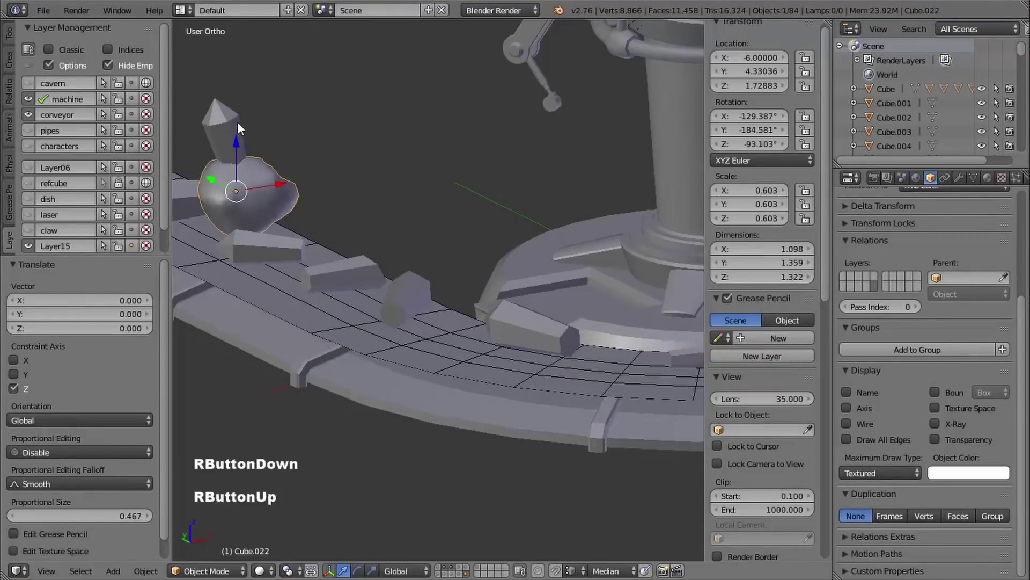
{"action": "right_click", "coordinate": [223, 124], "text": "shift"}
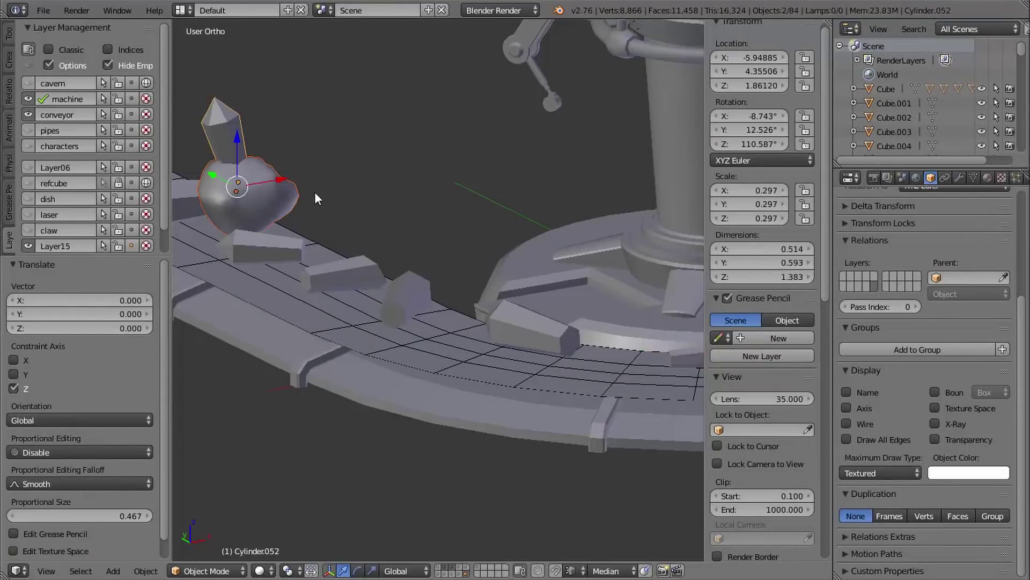
{"action": "key", "text": "shift+d"}
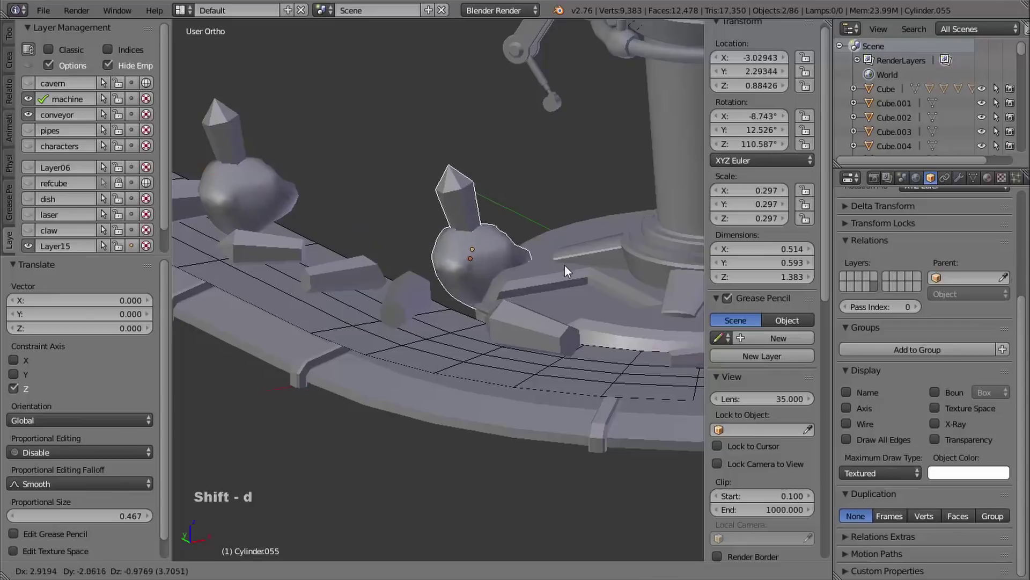
{"action": "left_click", "coordinate": [585, 289], "text": "ctrl"}
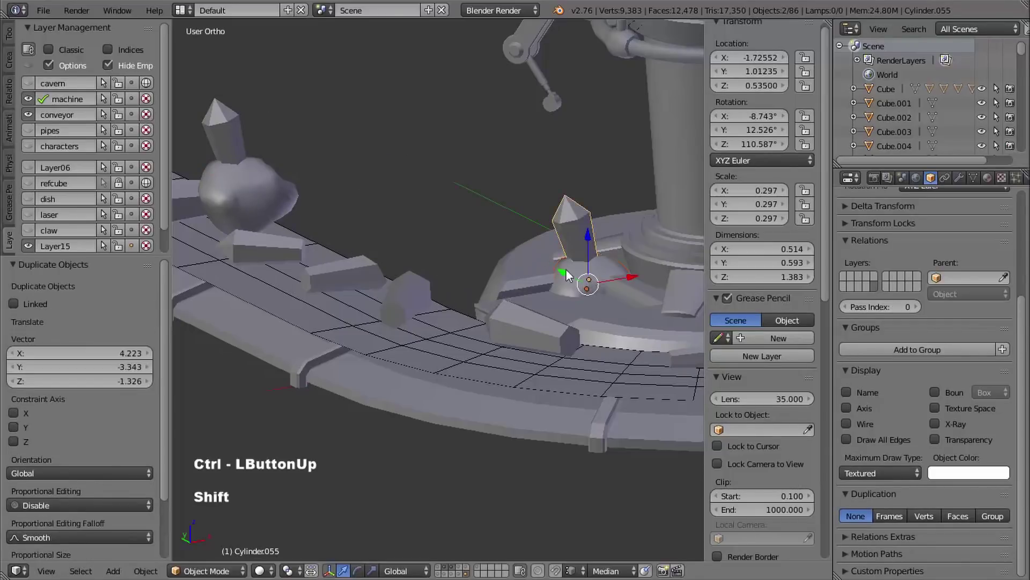
{"action": "middle_click_drag", "start_coordinate": [566, 269], "coordinate": [459, 275], "text": "shift"}
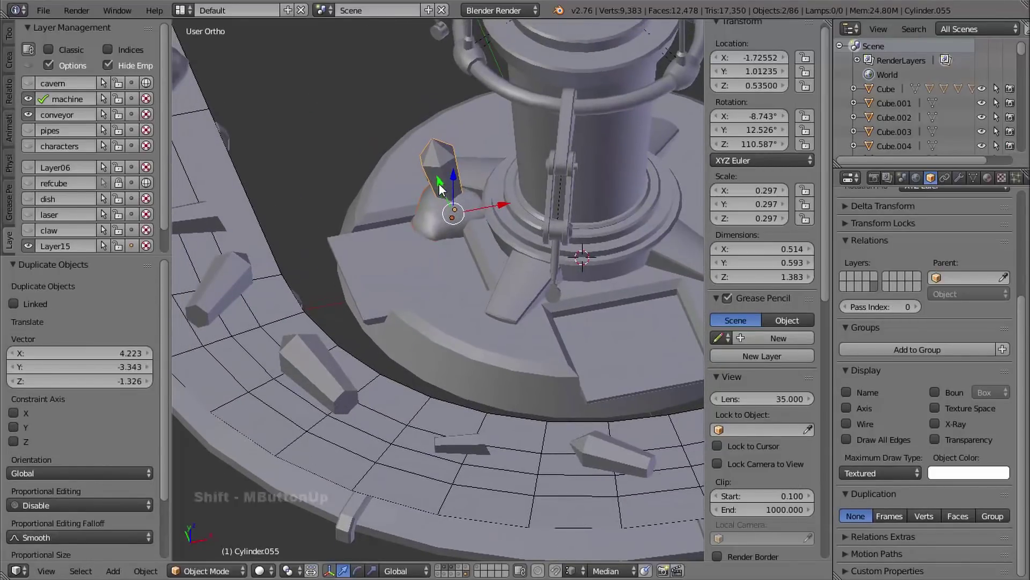
{"action": "left_click_drag", "start_coordinate": [440, 181], "coordinate": [423, 194]}
- Rotate only the rock on the machine base around the global X axis
{"action": "middle_click_drag", "start_coordinate": [465, 333], "coordinate": [601, 263]}
{"action": "right_click", "coordinate": [445, 230]}
{"action": "key", "text": "r"}
{"action": "key", "text": "x"}
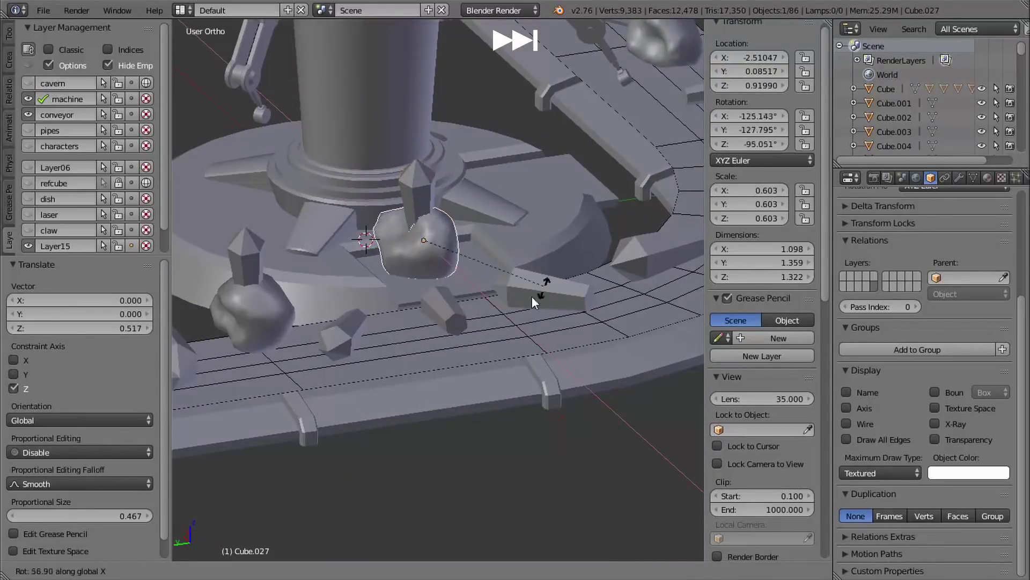
{"action": "left_click", "coordinate": [459, 307]}
- Raise the crystal on the base rock about 0.145 in Z and tilt it freely about -8.0° and 9.2°
{"action": "middle_click_drag", "start_coordinate": [459, 308], "coordinate": [319, 276]}
{"action": "right_click", "coordinate": [411, 186]}
{"action": "left_click_drag", "start_coordinate": [416, 184], "coordinate": [418, 177]}
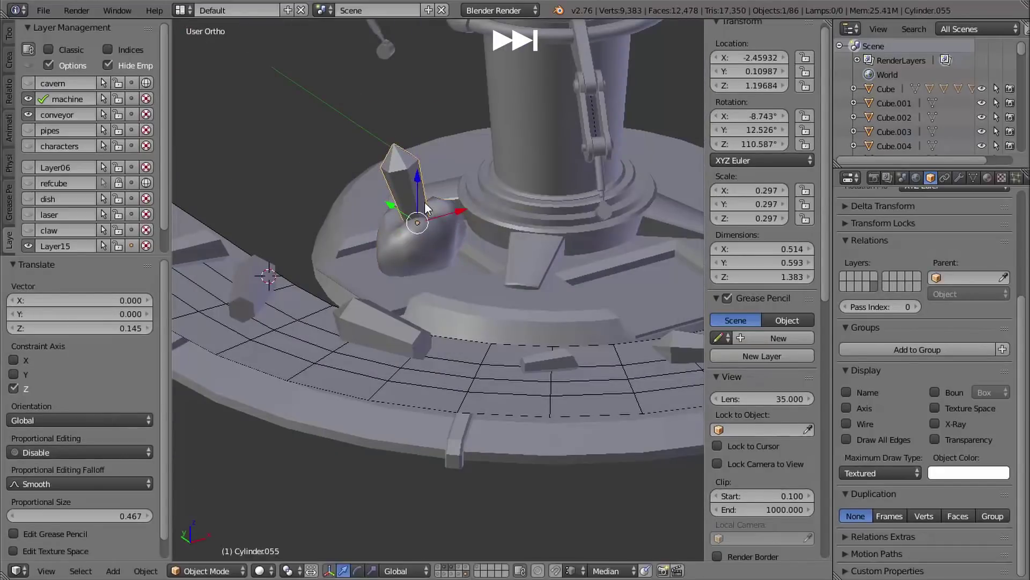
{"action": "key", "text": "r"}
{"action": "key", "text": "r"}
{"action": "left_click", "coordinate": [435, 198]}
- Duplicate the crystal slightly beside itself on the base rock as a re-tilted, smaller copy at scale 0.224
{"action": "key", "text": "shift+d"}
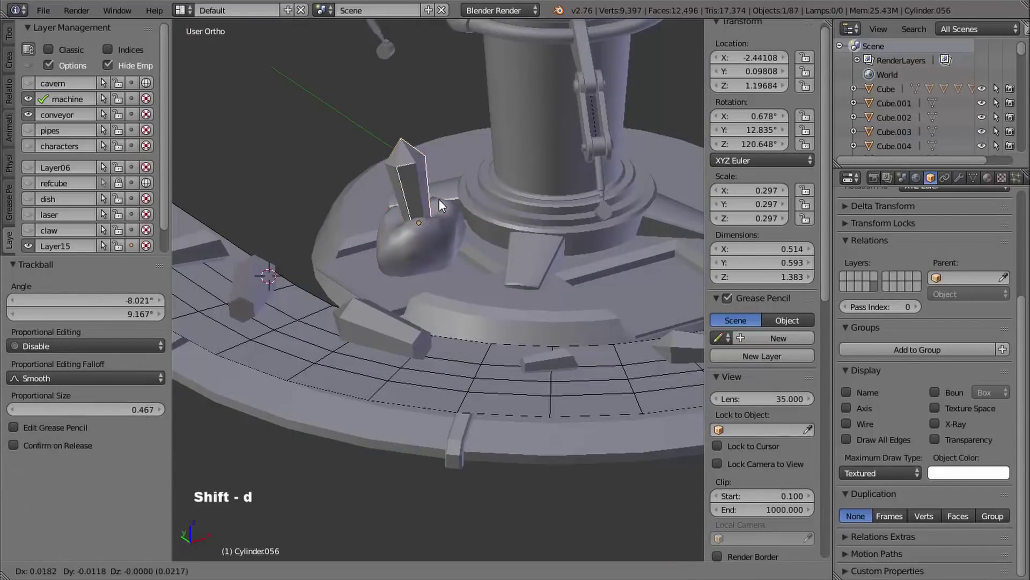
{"action": "left_click", "coordinate": [453, 209]}
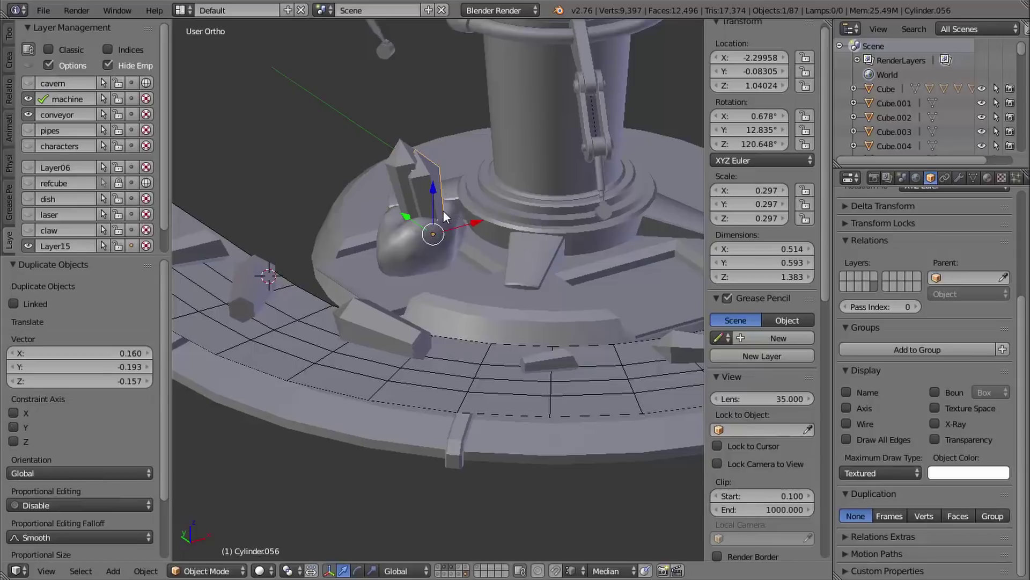
{"action": "key", "text": "r"}
{"action": "key", "text": "r"}
{"action": "left_click", "coordinate": [474, 219]}
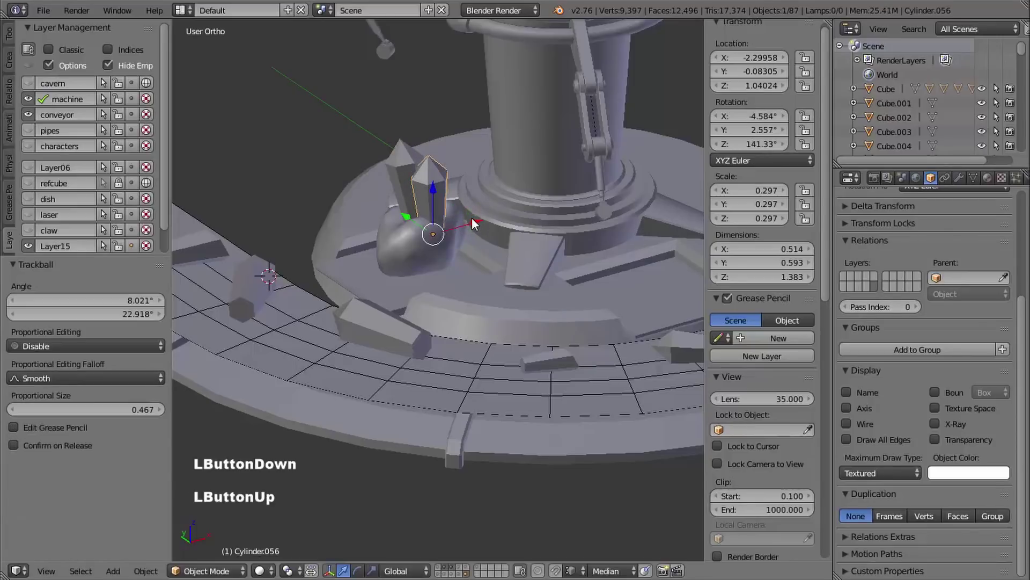
{"action": "key", "text": "s"}
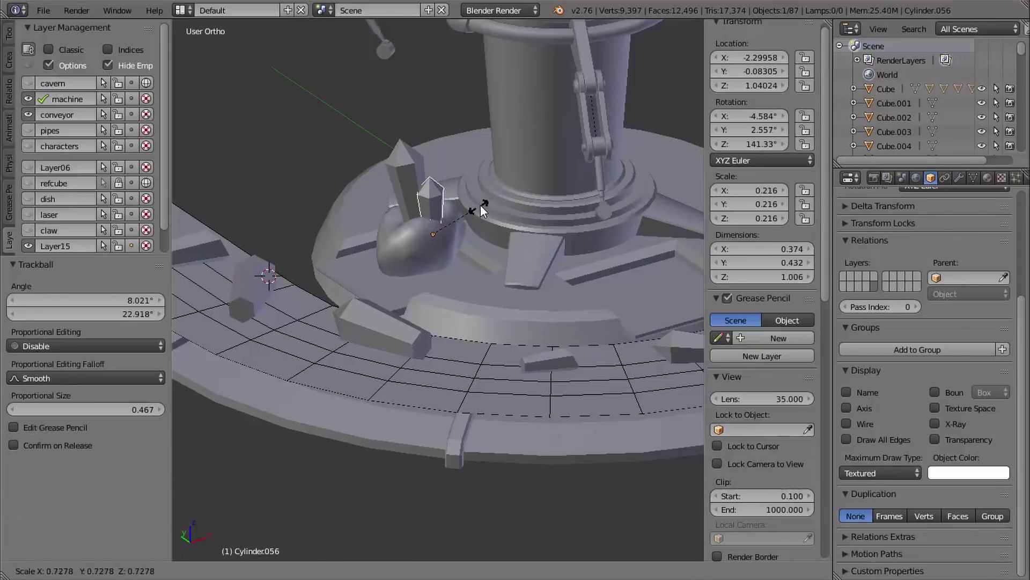
{"action": "left_click", "coordinate": [479, 207]}
- Move the smaller crystal to about Y -0.147 and rotate it about 12.84° so it leans away from the larger one
{"action": "middle_click_drag", "start_coordinate": [479, 207], "coordinate": [485, 236]}
{"action": "middle_click_drag", "start_coordinate": [485, 236], "coordinate": [485, 196], "text": "ctrl"}
{"action": "middle_click_drag", "start_coordinate": [473, 187], "coordinate": [488, 252], "text": "shift"}
{"action": "left_click_drag", "start_coordinate": [425, 245], "coordinate": [431, 249]}
{"action": "key", "text": "r"}
{"action": "left_click", "coordinate": [472, 244]}
- Hide the machine's lower central column cylinder standing directly above the base
{"action": "middle_click_drag", "start_coordinate": [472, 243], "coordinate": [416, 207]}
{"action": "middle_click_drag", "start_coordinate": [416, 207], "coordinate": [360, 181]}
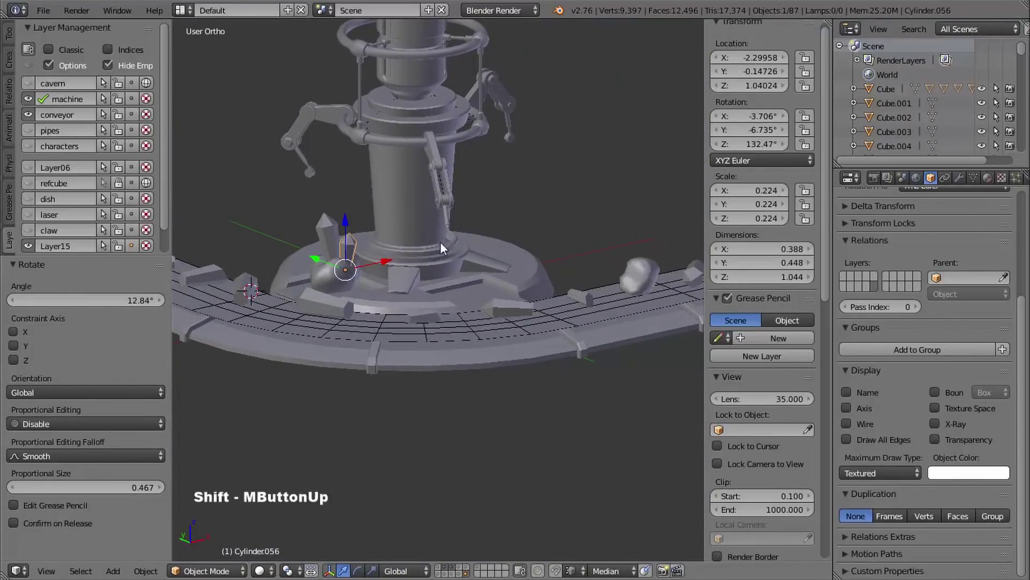
{"action": "right_click", "coordinate": [396, 184]}
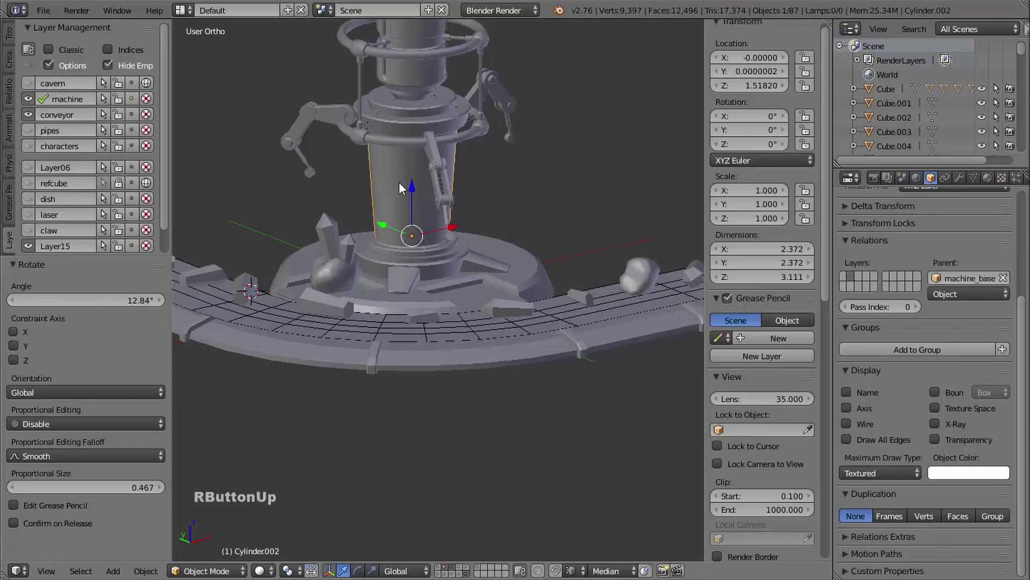
{"action": "key", "text": "h"}
- Rotate the floating ore rock between the machine's arms about -95.77° around the global Z axis
{"action": "middle_click_drag", "start_coordinate": [410, 190], "coordinate": [531, 225], "text": "shift"}
{"action": "middle_click_drag", "start_coordinate": [531, 226], "coordinate": [446, 231]}
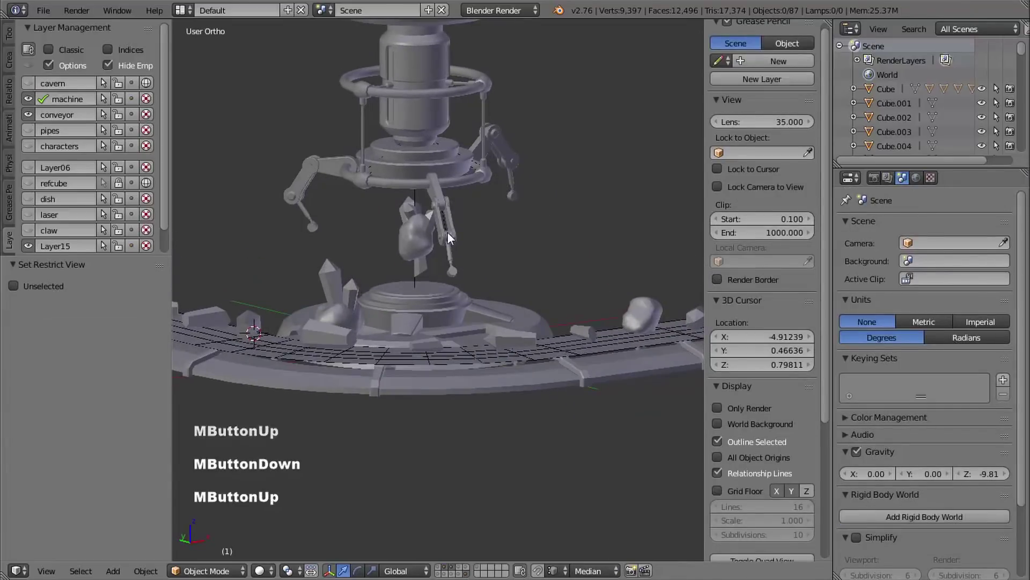
{"action": "right_click", "coordinate": [408, 236]}
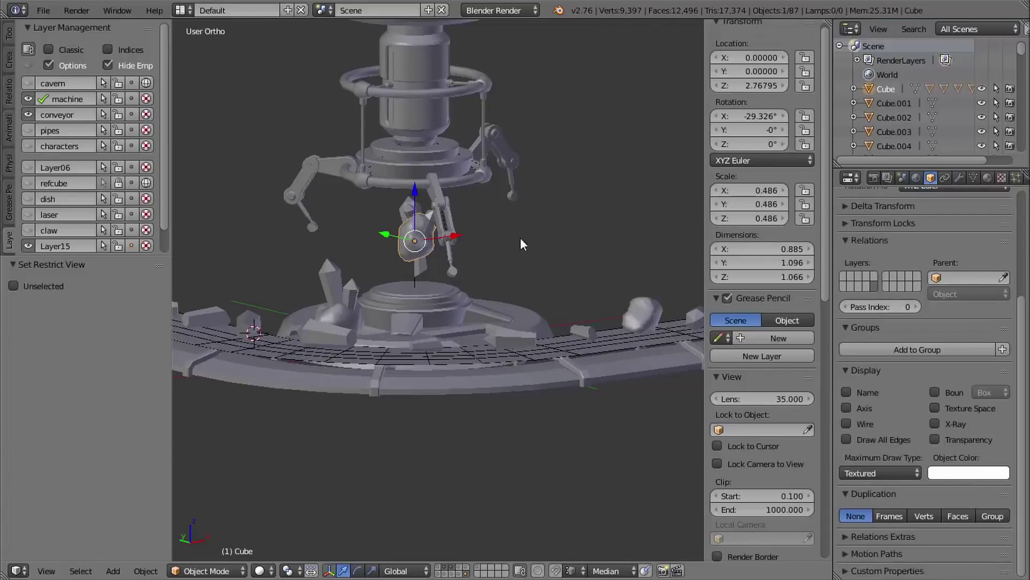
{"action": "middle_click_drag", "start_coordinate": [521, 237], "coordinate": [426, 216]}
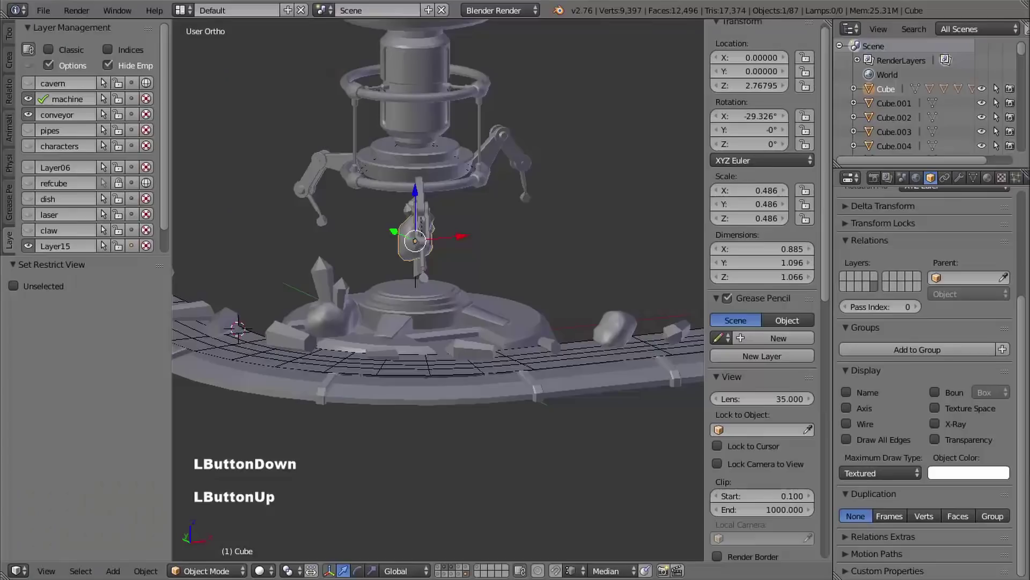
{"action": "middle_click_drag", "start_coordinate": [417, 321], "coordinate": [444, 275]}
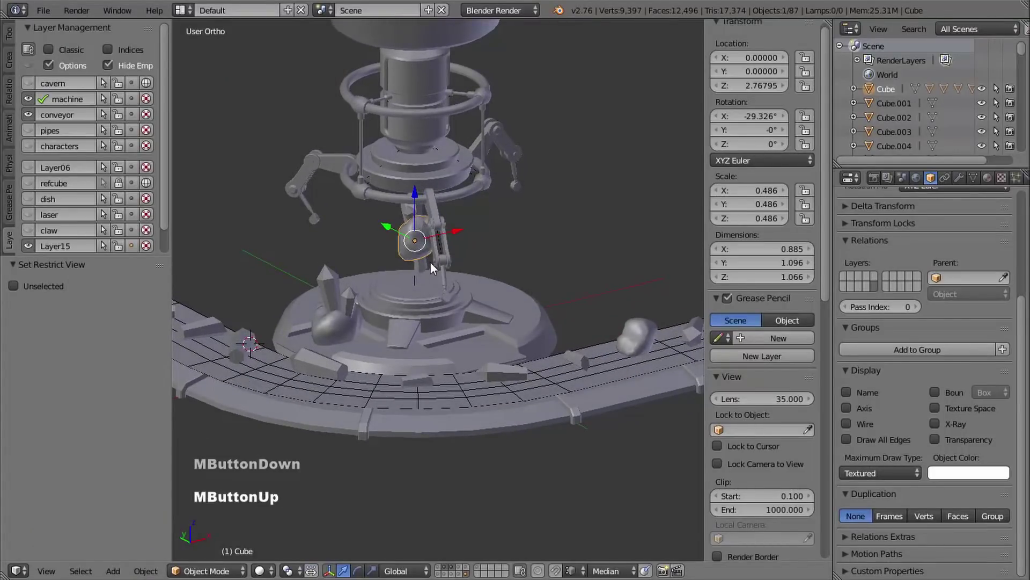
{"action": "key", "text": "r"}
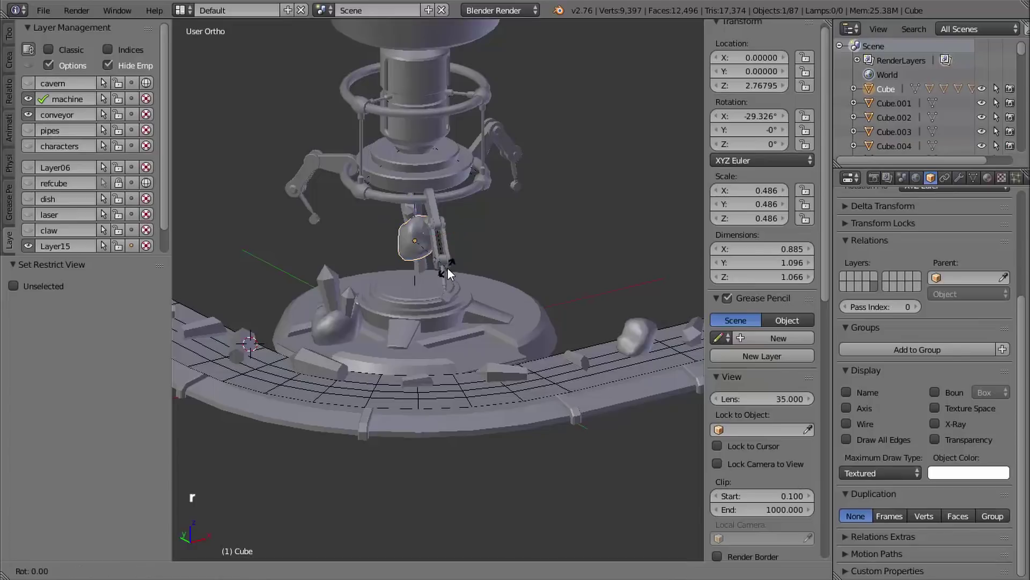
{"action": "key", "text": "z"}
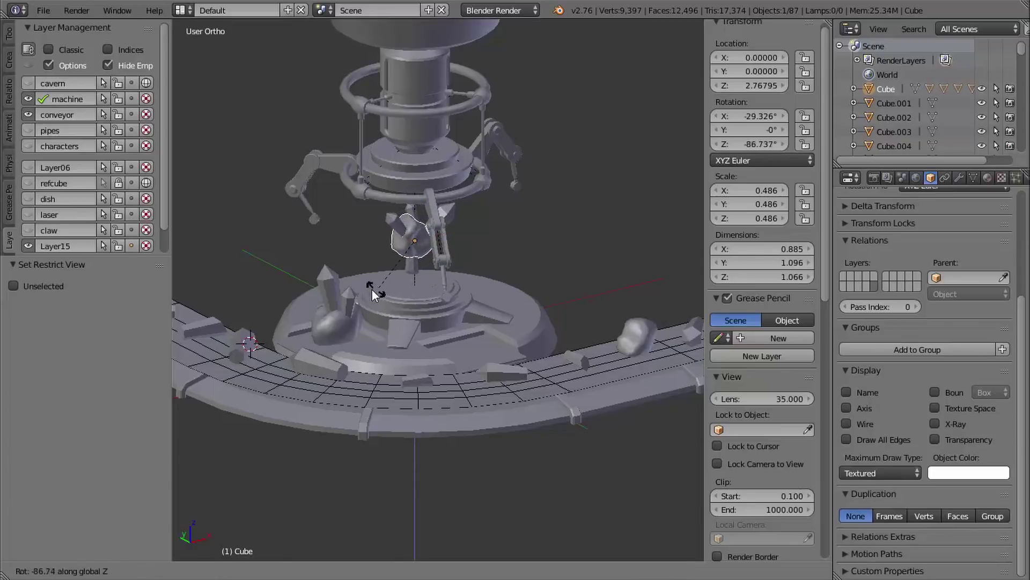
{"action": "left_click", "coordinate": [359, 291]}
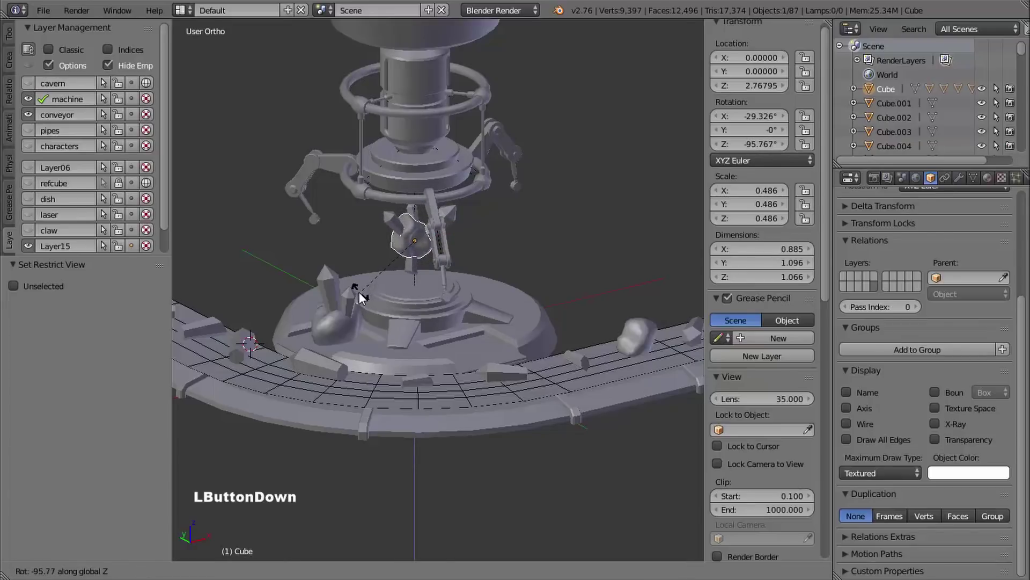
{"action": "middle_click_drag", "start_coordinate": [362, 291], "coordinate": [391, 275]}
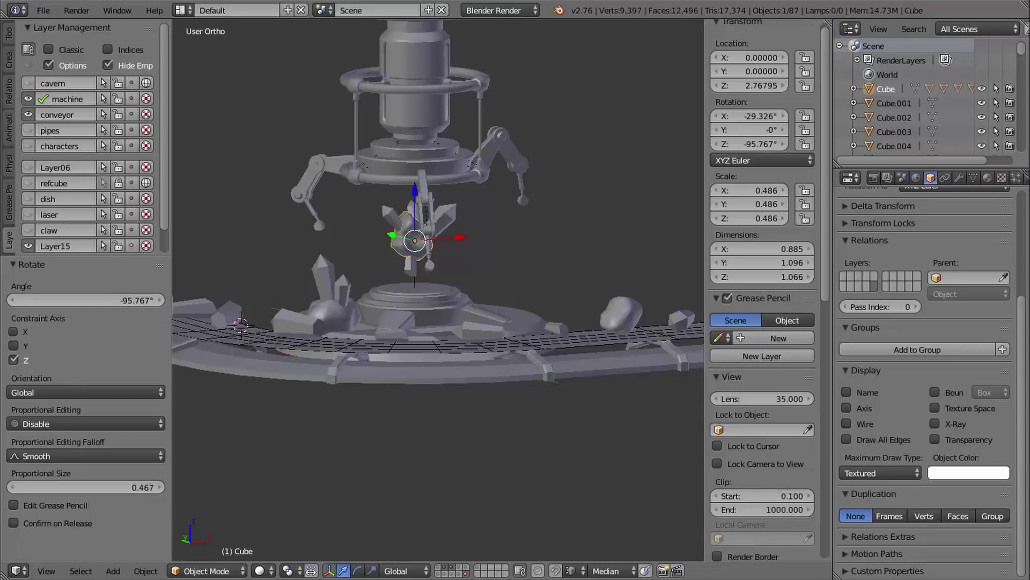
- Show only Layer06 and Layer15, and move all of their rocks and crystals to Layer15
{"action": "left_click", "coordinate": [28, 114]}
{"action": "left_click", "coordinate": [45, 100]}
{"action": "middle_click_drag", "start_coordinate": [471, 247], "coordinate": [483, 358], "text": "ctrl"}
{"action": "left_click", "coordinate": [479, 570], "text": "shift"}
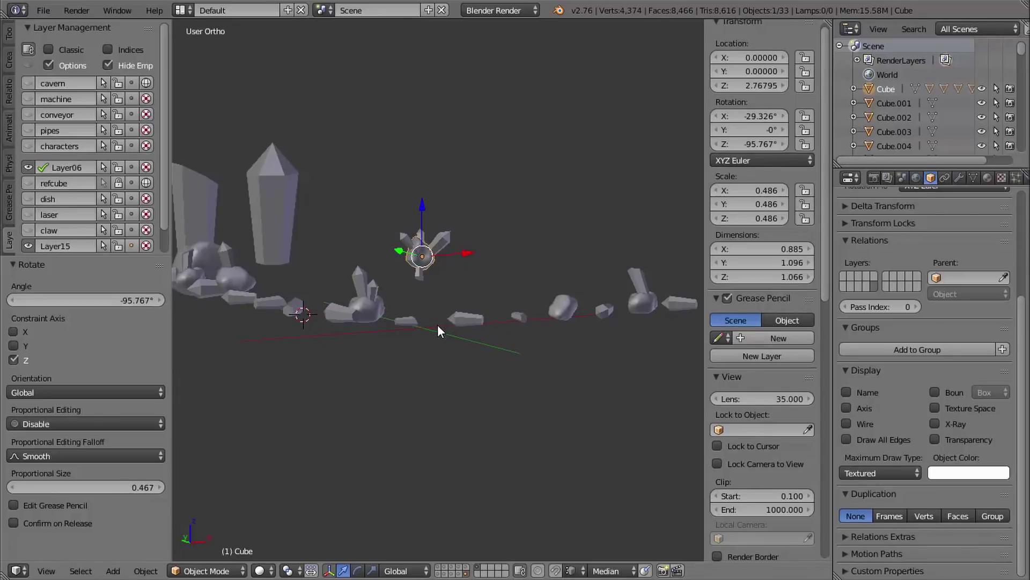
{"action": "key", "text": "a"}
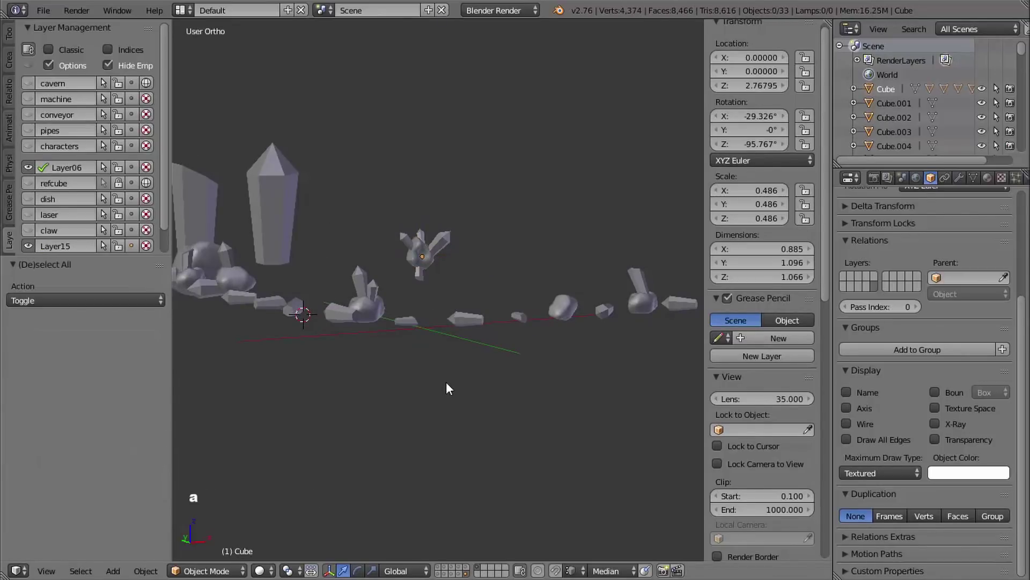
{"action": "key", "text": "a"}
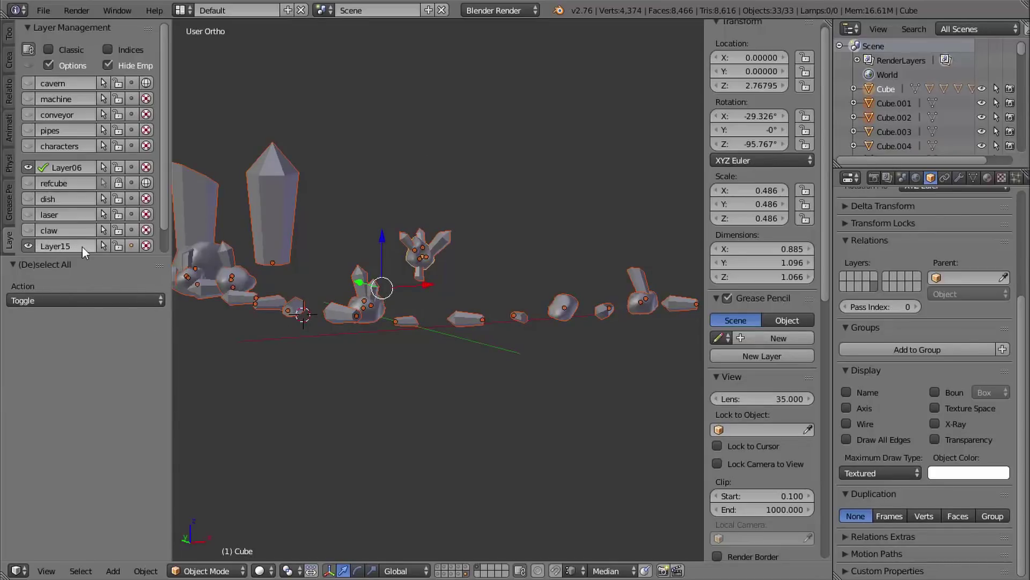
{"action": "left_click", "coordinate": [131, 246]}
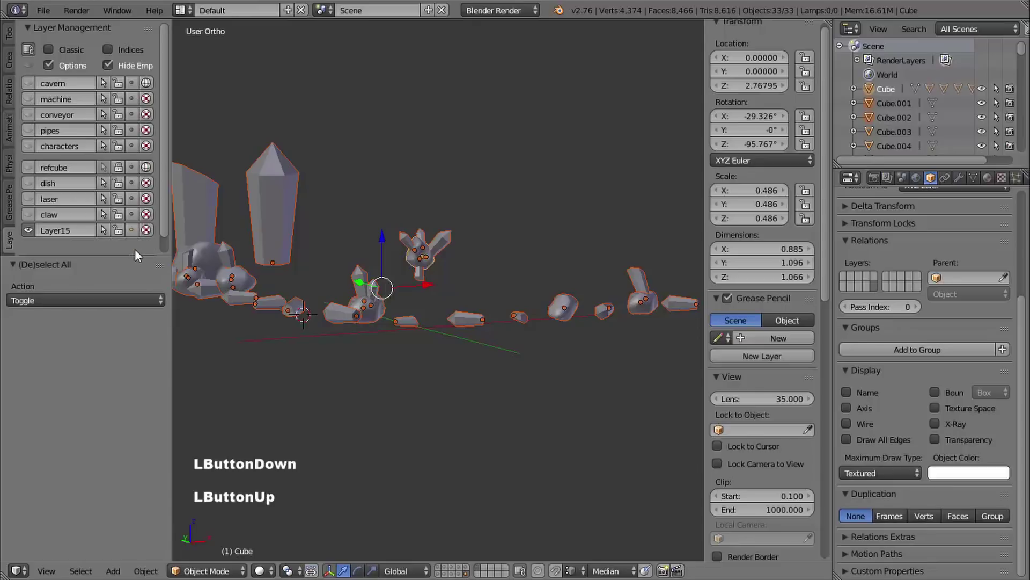
- Rename Layer15 as crystal
{"action": "left_click", "coordinate": [68, 226]}
{"action": "type", "text": "crystal"}
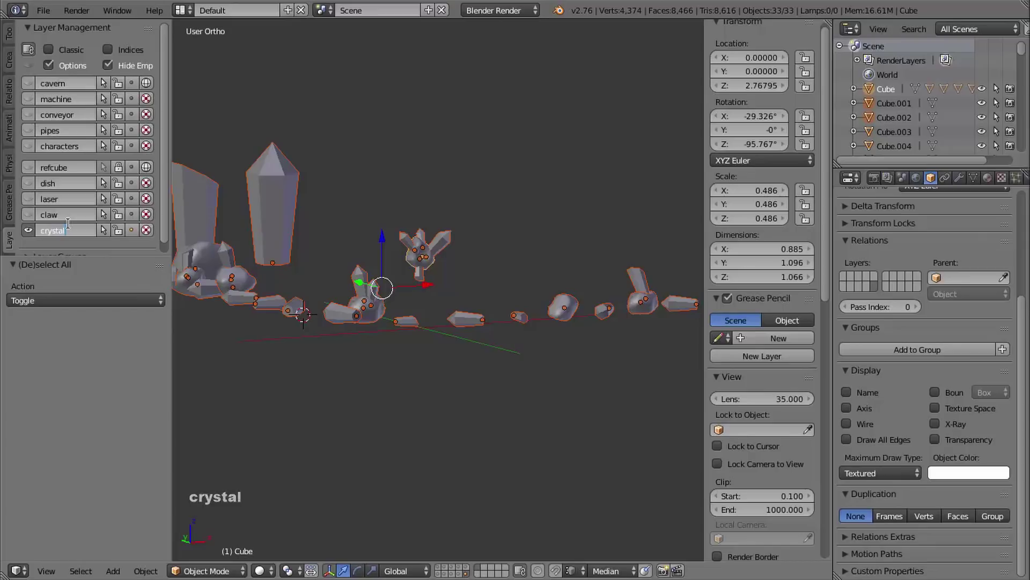
{"action": "key", "text": "Return"}
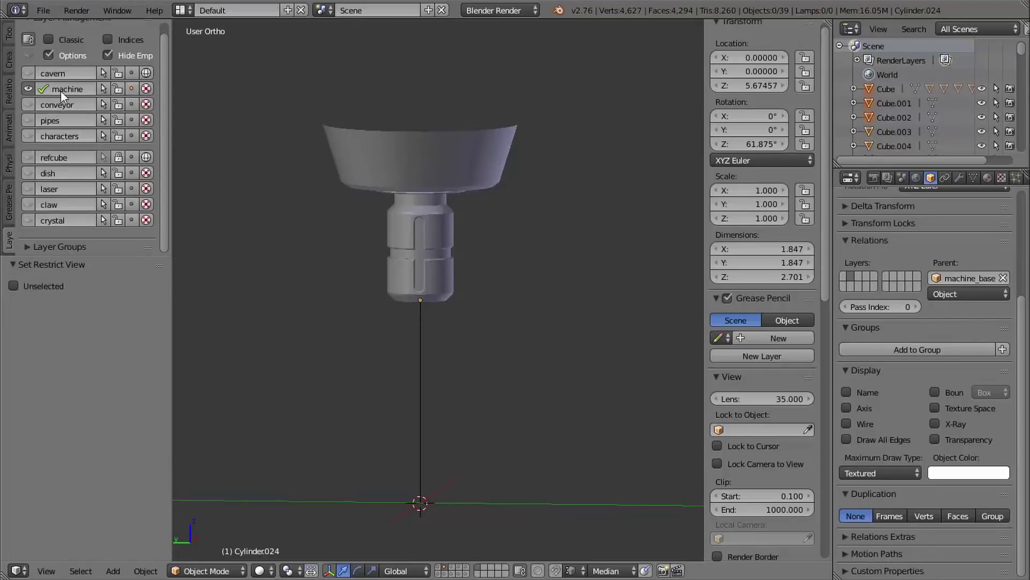
- With only the upper machine cylinder showing, add a Bezier curve at the world origin in front view
{"action": "middle_click_drag", "start_coordinate": [382, 199], "coordinate": [384, 140], "text": "shift"}
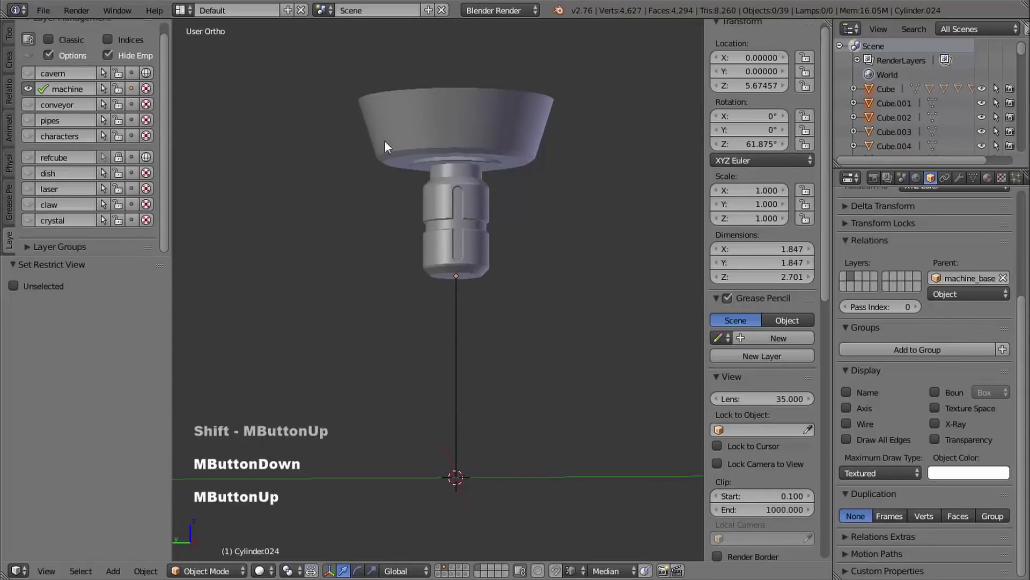
{"action": "middle_click_drag", "start_coordinate": [468, 177], "coordinate": [432, 214], "text": "shift"}
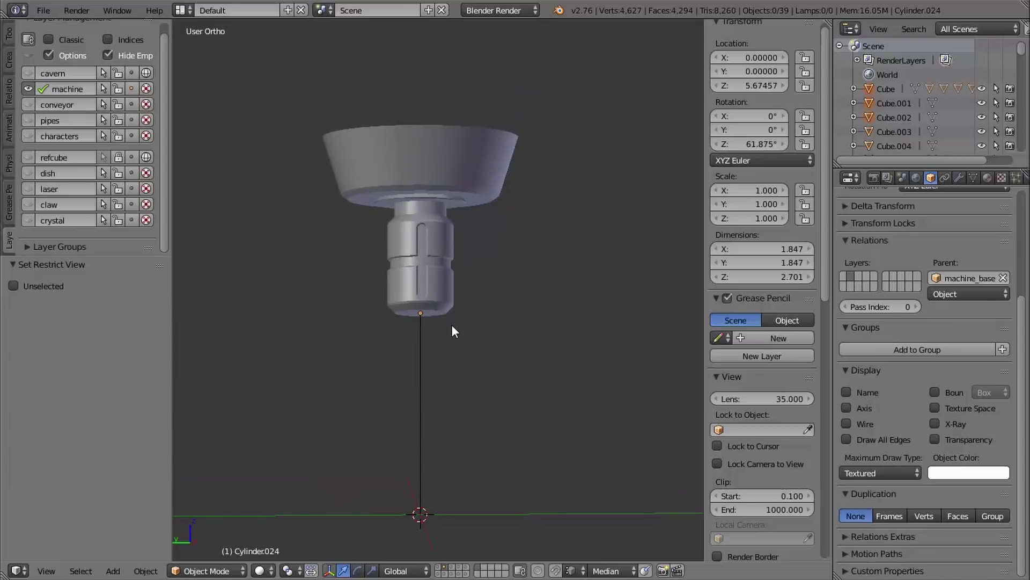
{"action": "mouse_move", "coordinate": [486, 340]}
{"action": "middle_mouse_down", "text": "shift"}
{"action": "mouse_move", "coordinate": [497, 301]}
{"action": "mouse_move", "coordinate": [488, 336]}
{"action": "middle_mouse_up", "text": "shift"}
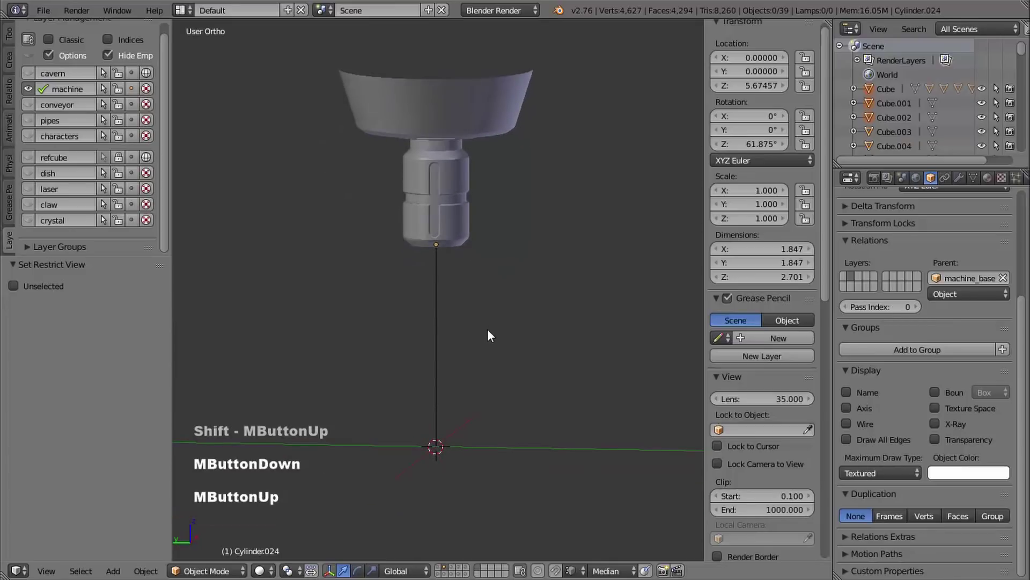
{"action": "key", "text": "KP_1"}
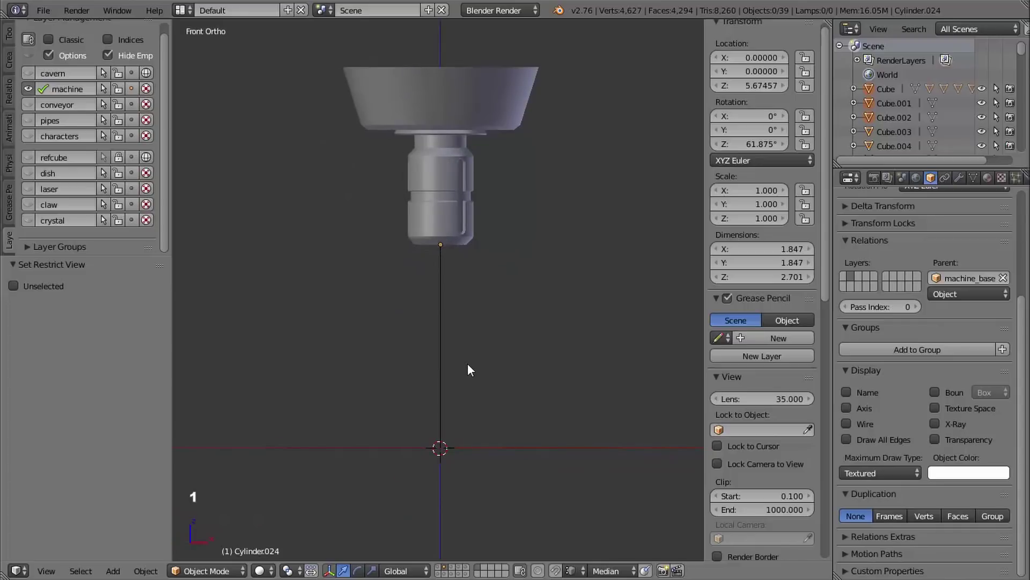
{"action": "middle_click_drag", "start_coordinate": [501, 365], "coordinate": [481, 372], "text": "shift"}
{"action": "key", "text": "shift+a"}
{"action": "mouse_move", "coordinate": [449, 368]}
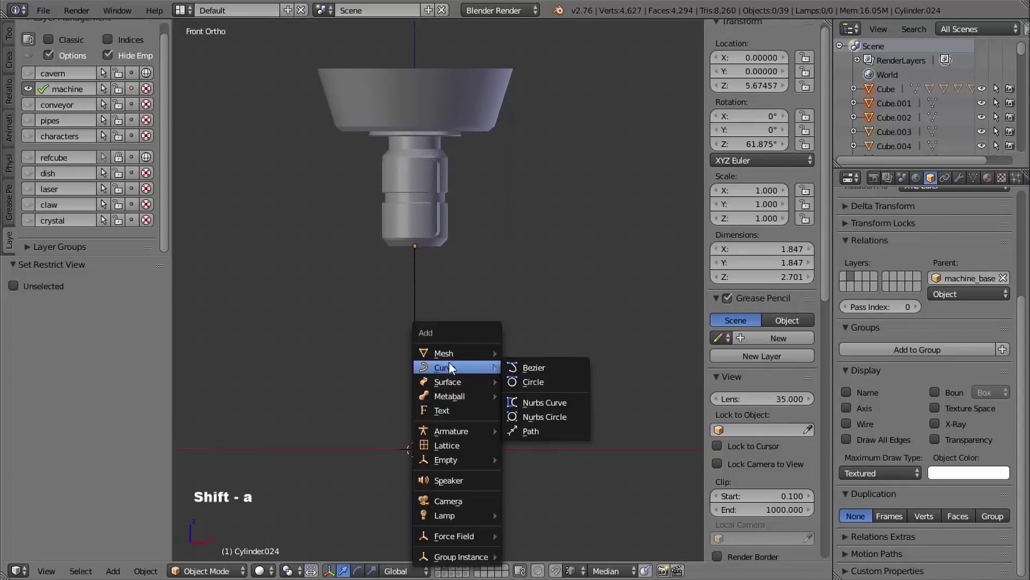
{"action": "left_click", "coordinate": [535, 367]}
{"action": "middle_click_drag", "start_coordinate": [534, 373], "coordinate": [545, 330], "text": "shift"}
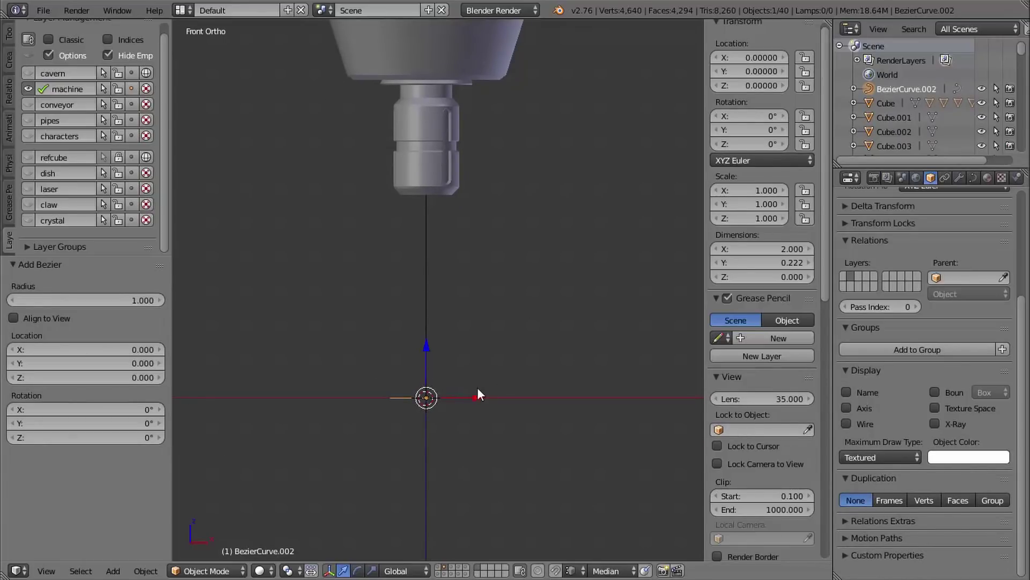
- Rotate the Bezier curve -90° around the global X axis so that it stands upright
{"action": "middle_click_drag", "start_coordinate": [477, 396], "coordinate": [480, 371]}
{"action": "middle_click_drag", "start_coordinate": [480, 370], "coordinate": [491, 348], "text": "shift"}
{"action": "middle_click_drag", "start_coordinate": [491, 348], "coordinate": [357, 349], "text": "ctrl"}
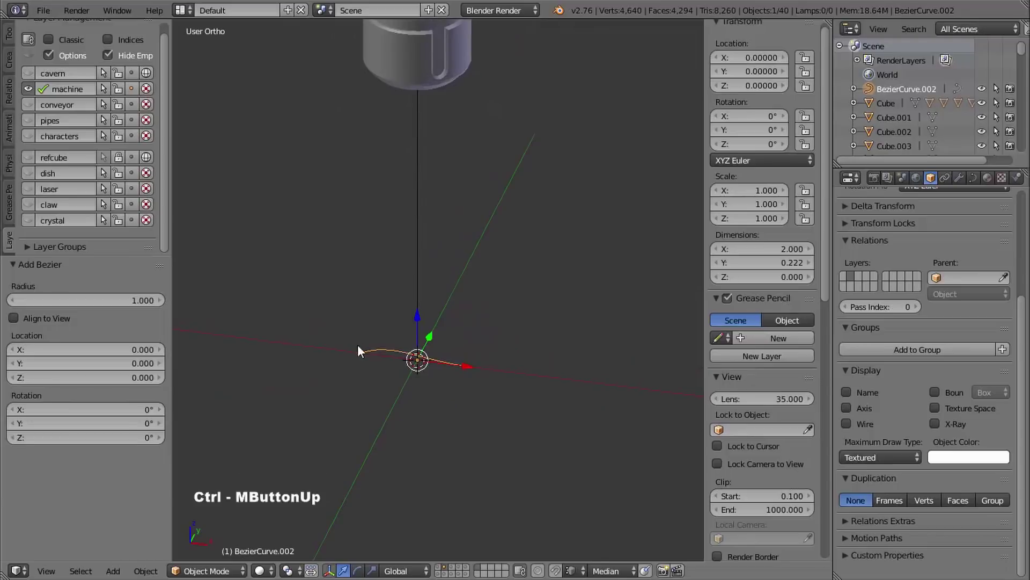
{"action": "middle_click_drag", "start_coordinate": [460, 388], "coordinate": [412, 353], "text": "shift"}
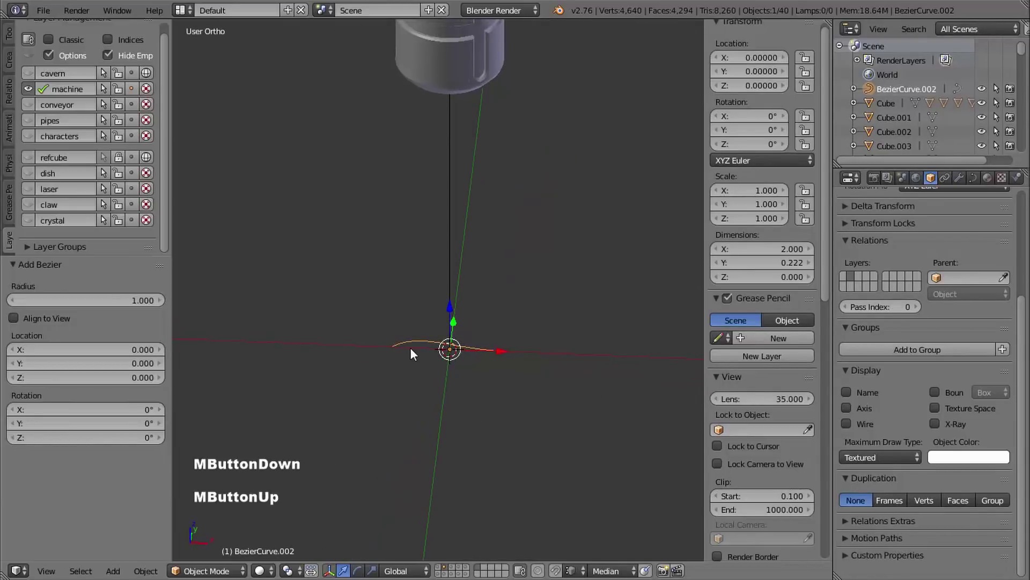
{"action": "middle_click_drag", "start_coordinate": [481, 415], "coordinate": [537, 423]}
{"action": "middle_click_drag", "start_coordinate": [538, 423], "coordinate": [539, 375]}
{"action": "middle_click_drag", "start_coordinate": [520, 38], "coordinate": [507, 162], "text": "shift"}
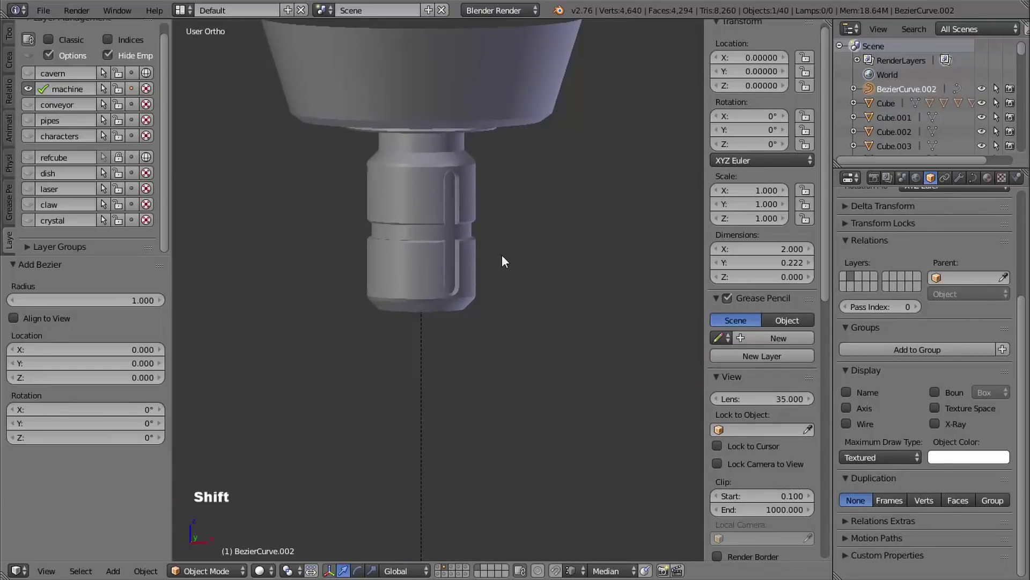
{"action": "middle_click_drag", "start_coordinate": [501, 255], "coordinate": [507, 301], "text": "shift"}
{"action": "middle_click_drag", "start_coordinate": [519, 343], "coordinate": [513, 357], "text": "shift"}
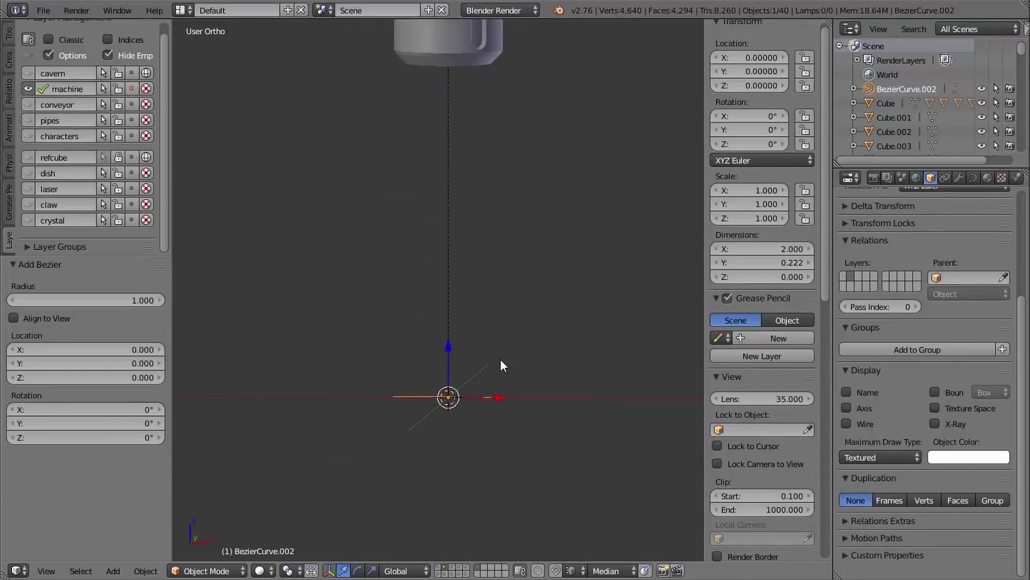
{"action": "key", "text": "r"}
{"action": "key", "text": "x"}
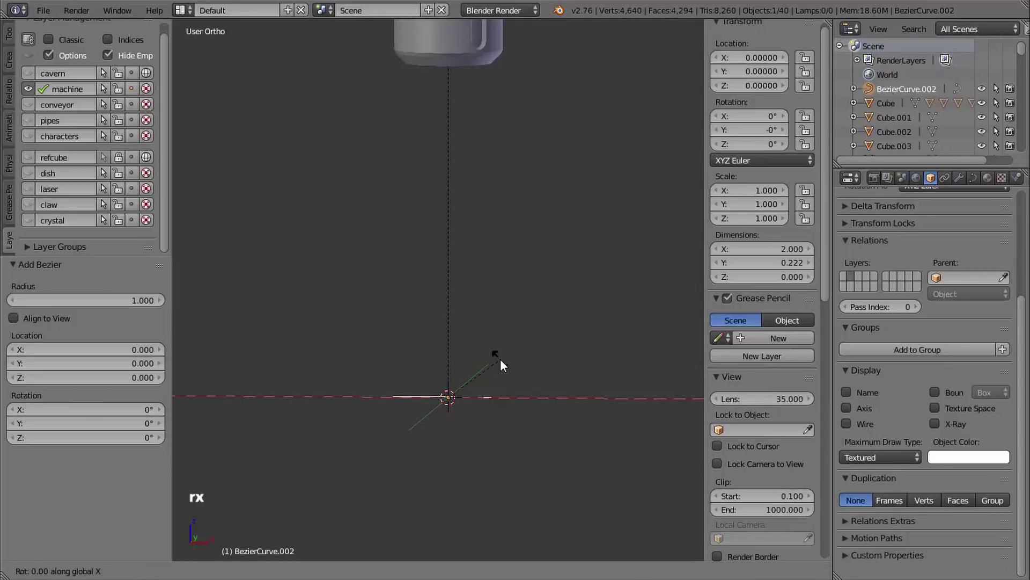
{"action": "key", "text": "minus"}
{"action": "key", "text": "9"}
{"action": "key", "text": "0"}
{"action": "key", "text": "Return"}
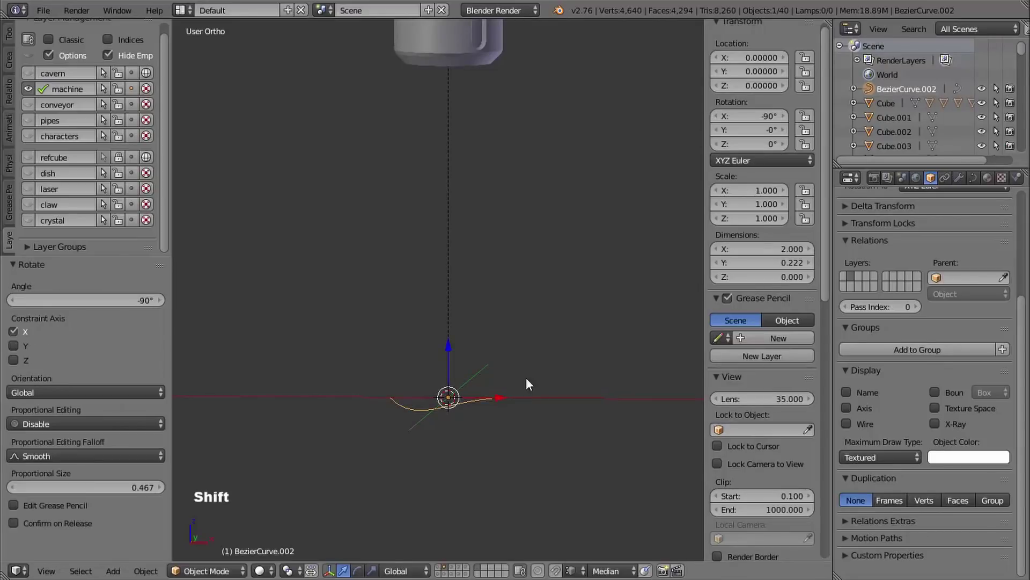
- Raise the curve and move it to the side of the upper machine cylinder, at about X 2.611 and Z 8.705
{"action": "middle_click_drag", "start_coordinate": [526, 381], "coordinate": [440, 317], "text": "shift"}
{"action": "key", "text": "KP_1"}
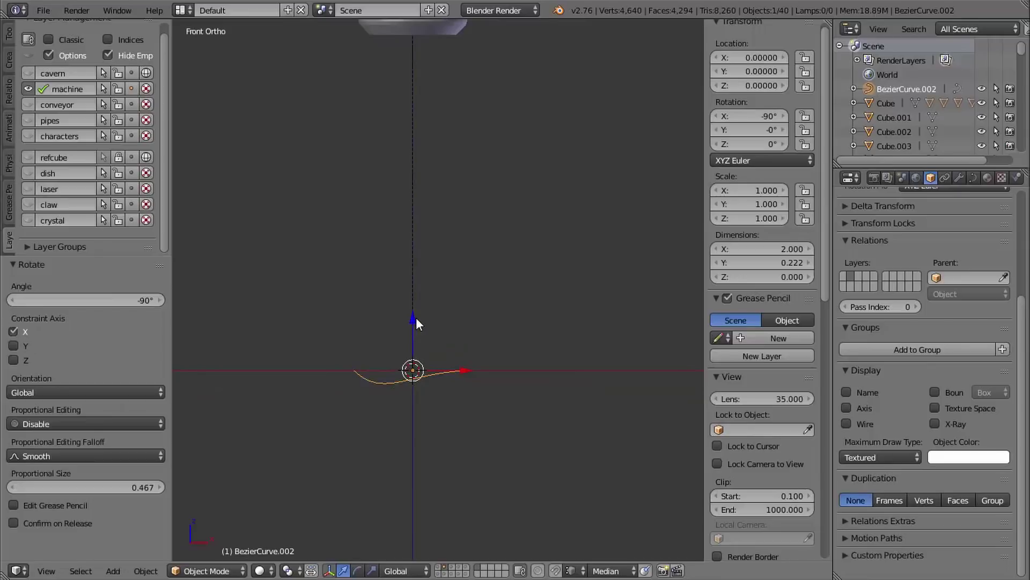
{"action": "left_click_drag", "start_coordinate": [417, 317], "coordinate": [465, 99]}
{"action": "middle_click_drag", "start_coordinate": [465, 99], "coordinate": [433, 346], "text": "shift"}
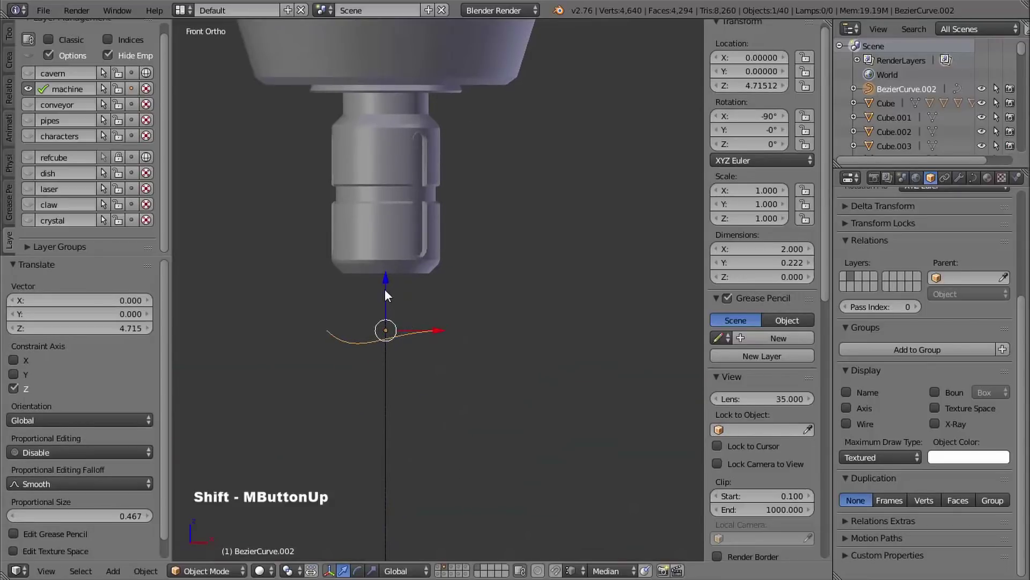
{"action": "left_click_drag", "start_coordinate": [385, 287], "coordinate": [419, 123]}
{"action": "middle_click_drag", "start_coordinate": [419, 124], "coordinate": [409, 229], "text": "shift"}
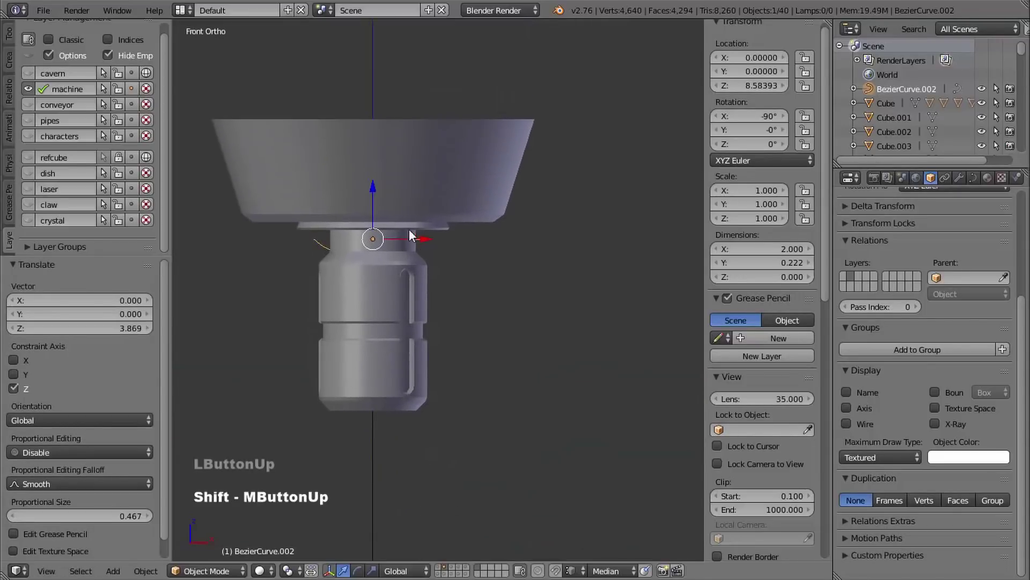
{"action": "left_click_drag", "start_coordinate": [377, 231], "coordinate": [561, 215]}
{"action": "middle_click_drag", "start_coordinate": [562, 214], "coordinate": [523, 266], "text": "shift"}
{"action": "mouse_move", "coordinate": [524, 266]}
{"action": "middle_mouse_down", "text": "ctrl"}
{"action": "mouse_move", "coordinate": [523, 237]}
{"action": "mouse_move", "coordinate": [529, 254]}
{"action": "middle_mouse_up", "text": "ctrl"}
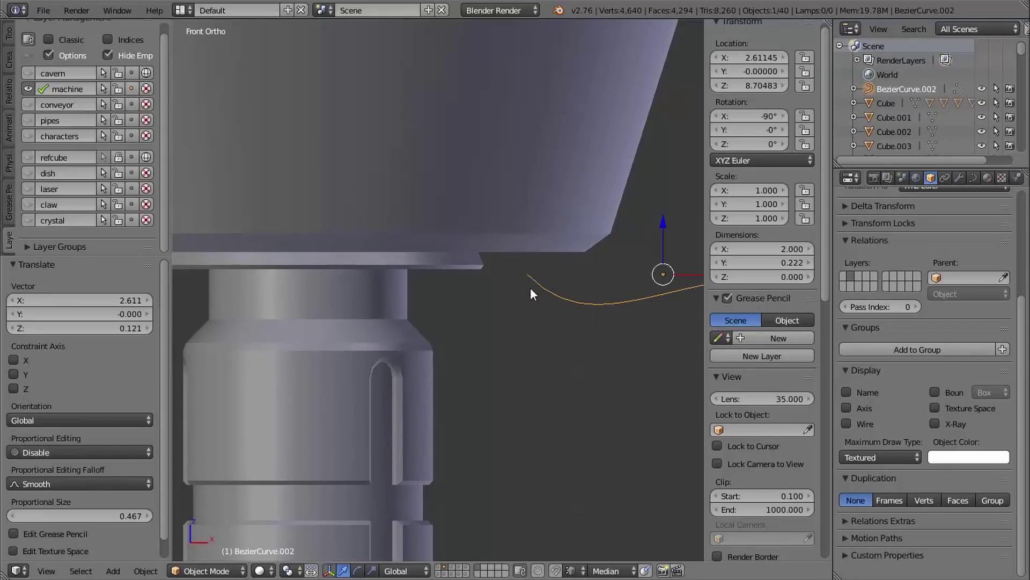
- Examine the curve's geometry settings and the curved pipe with its end collar in the Photoshop reference painting
{"action": "middle_click_drag", "start_coordinate": [531, 288], "coordinate": [526, 243]}
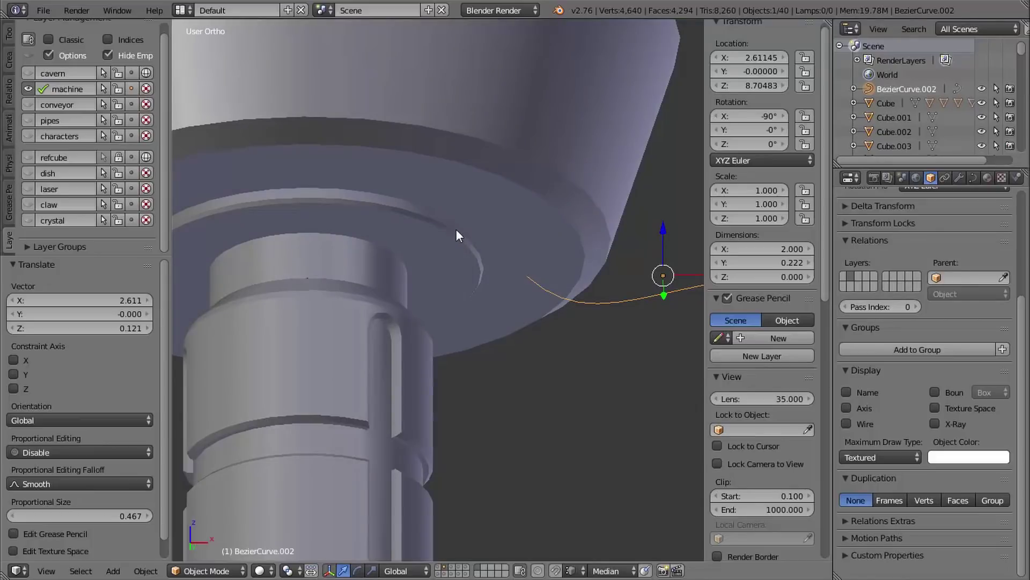
{"action": "middle_click_drag", "start_coordinate": [589, 285], "coordinate": [471, 234], "text": "shift"}
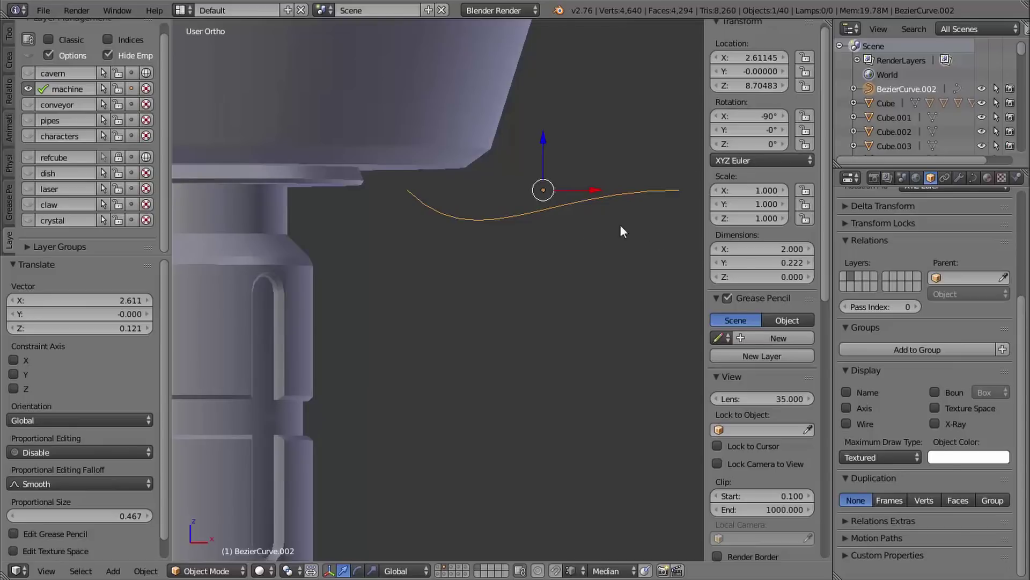
{"action": "left_click_drag", "start_coordinate": [1021, 313], "coordinate": [1002, 183]}
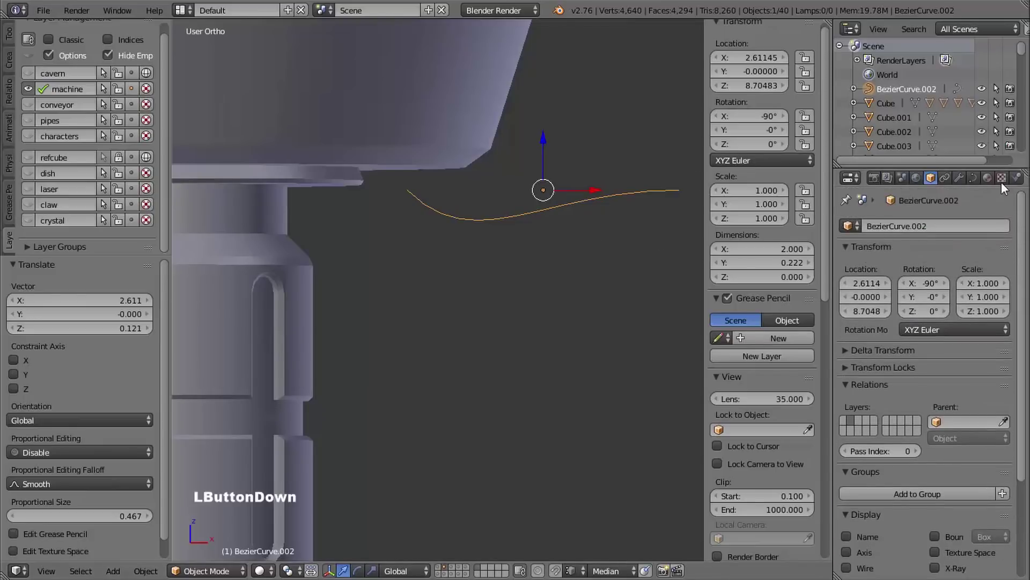
{"action": "left_click", "coordinate": [972, 178]}
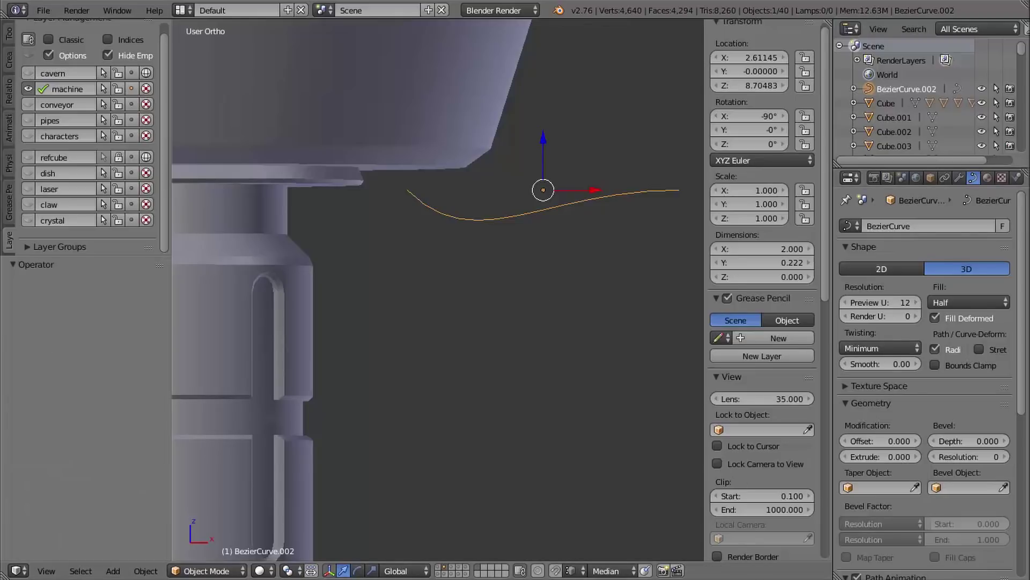
{"action": "key", "text": "KP_1"}
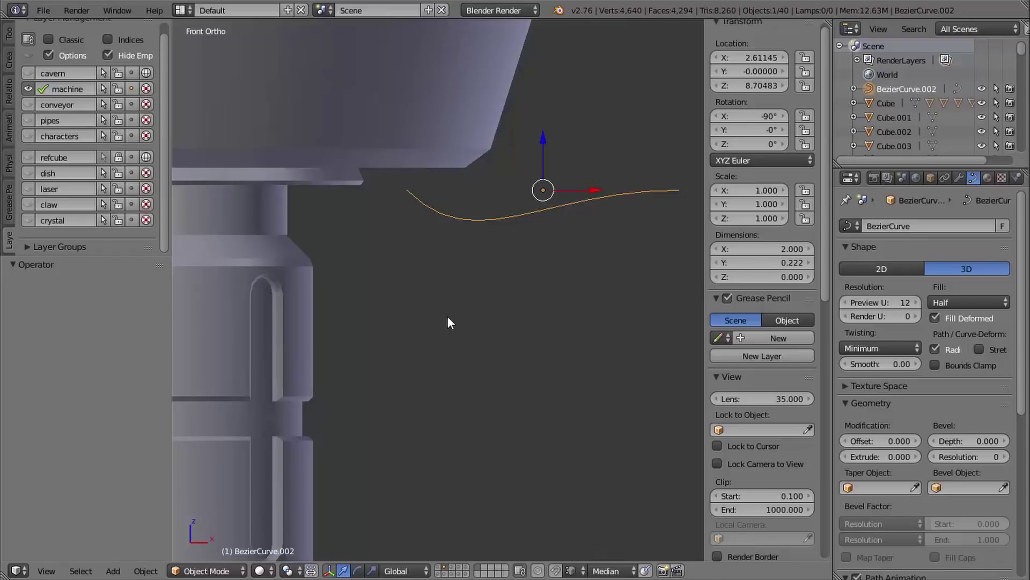
{"action": "middle_click_drag", "start_coordinate": [447, 317], "coordinate": [499, 339], "text": "shift"}
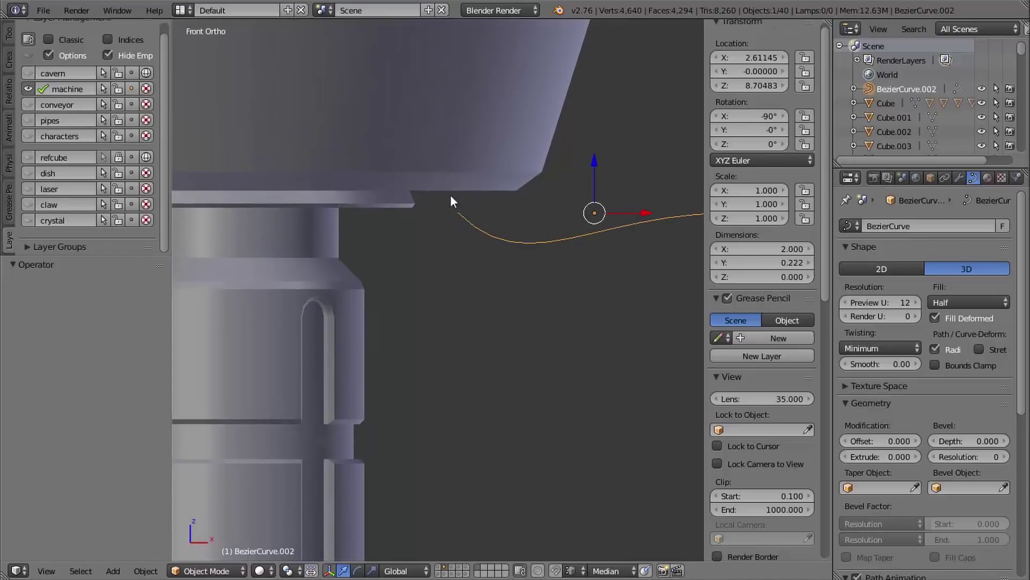
{"action": "key", "text": "alt+Tab"}
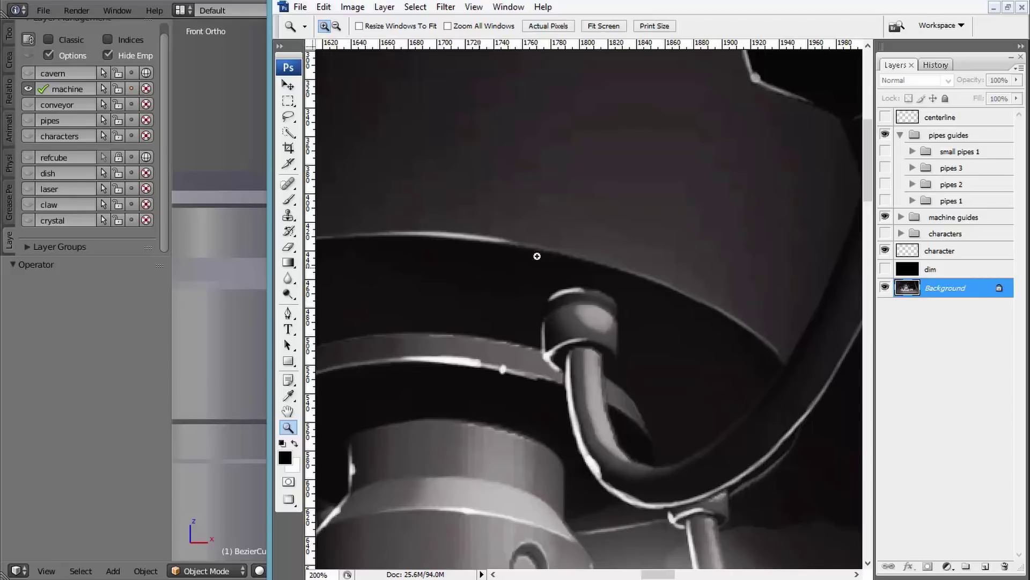
{"action": "left_click", "coordinate": [209, 575]}
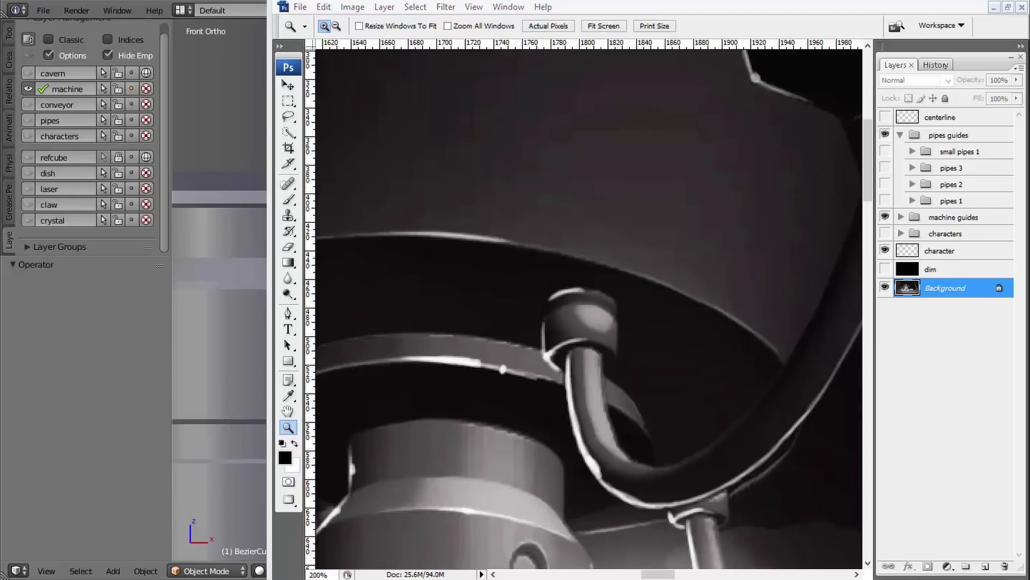
- Snap the 3D cursor to the Bezier curve's end control point nearest the machine, ending in Object Mode
{"action": "key", "text": "Tab"}
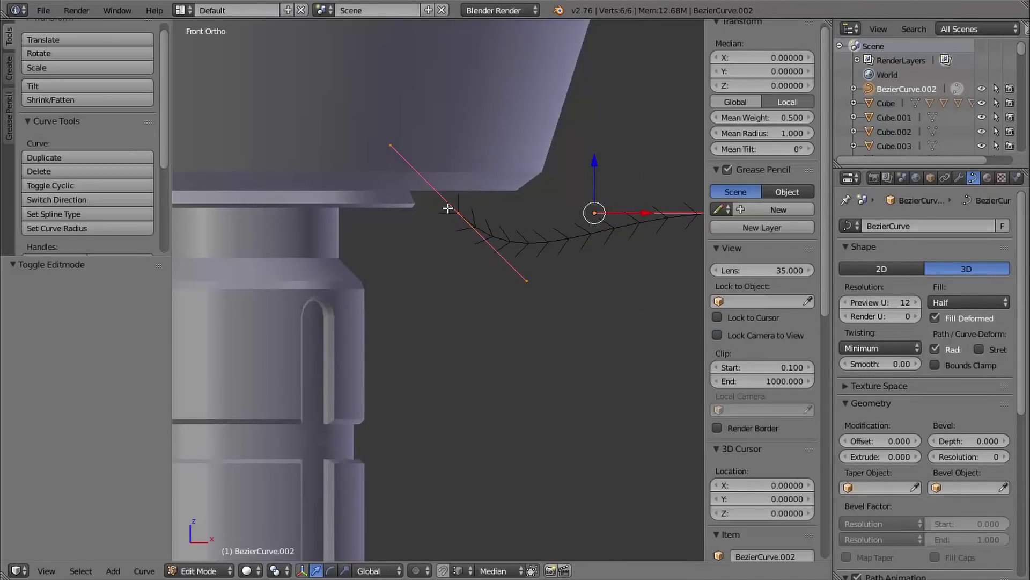
{"action": "right_click", "coordinate": [459, 214]}
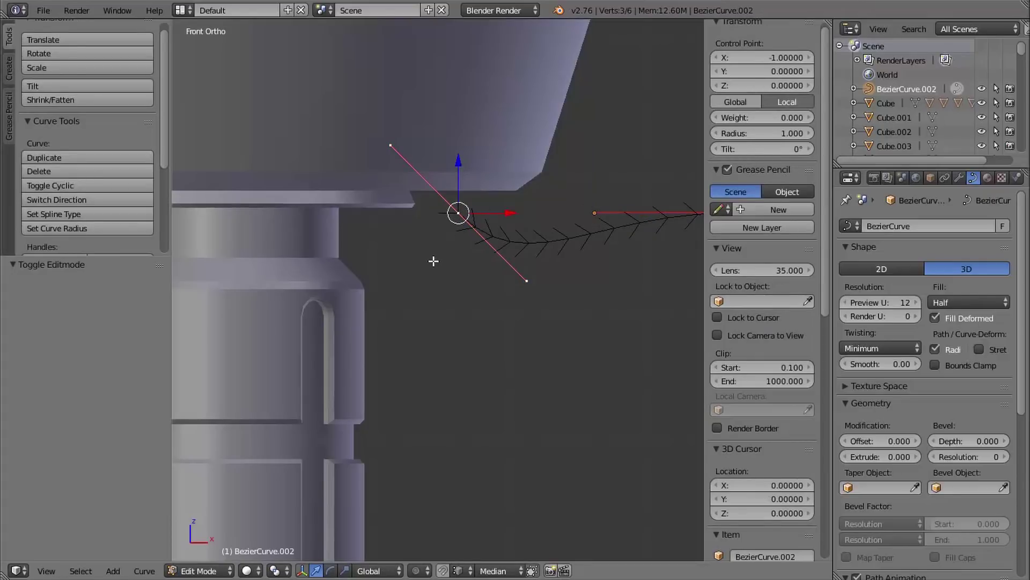
{"action": "key", "text": "shift+s"}
{"action": "left_click", "coordinate": [392, 261]}
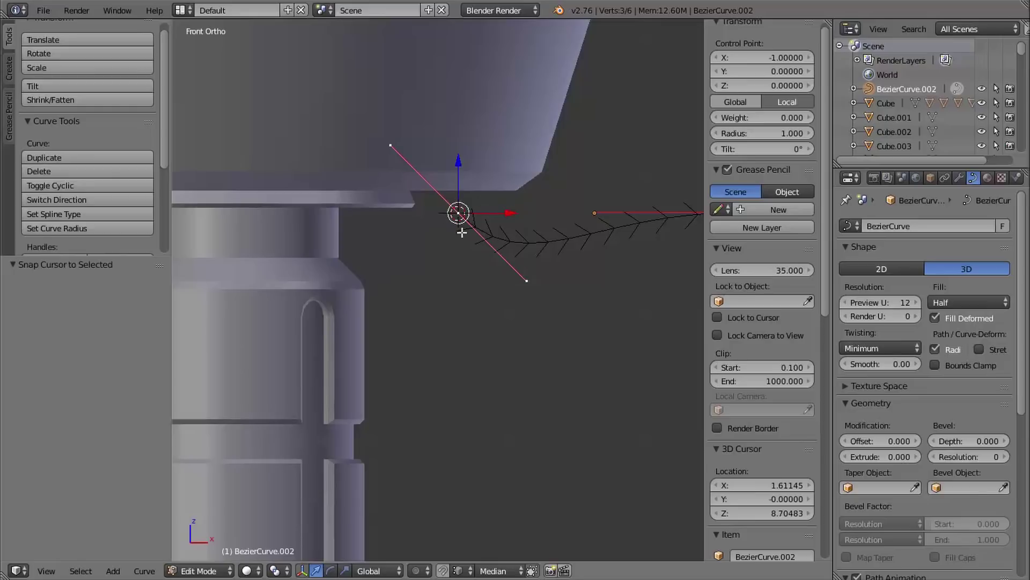
{"action": "key", "text": "Tab"}
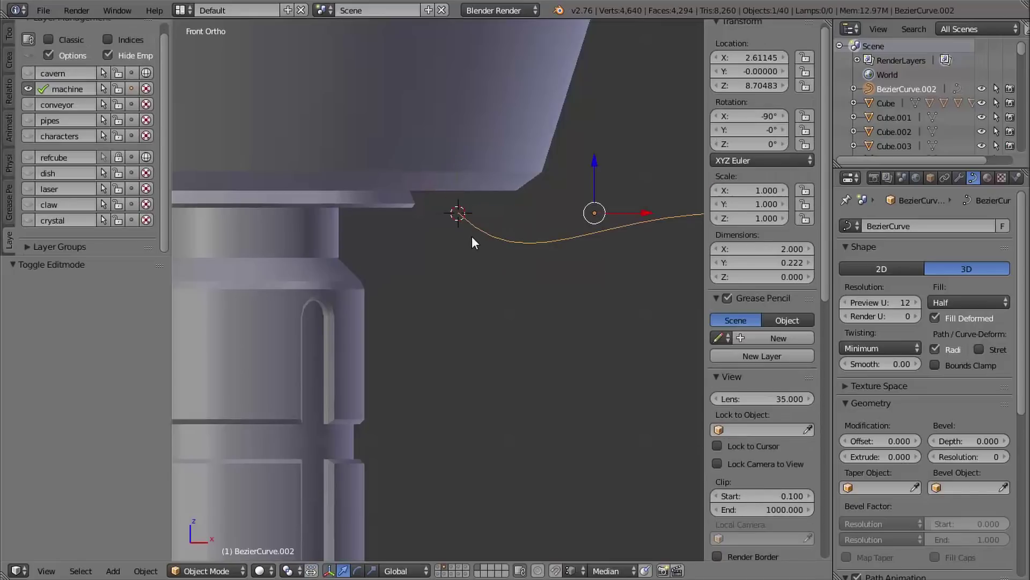
- Add a cylinder mesh with 12 vertices at the 3D cursor on the curve's end
{"action": "key", "text": "shift+a"}
{"action": "mouse_move", "coordinate": [436, 281]}
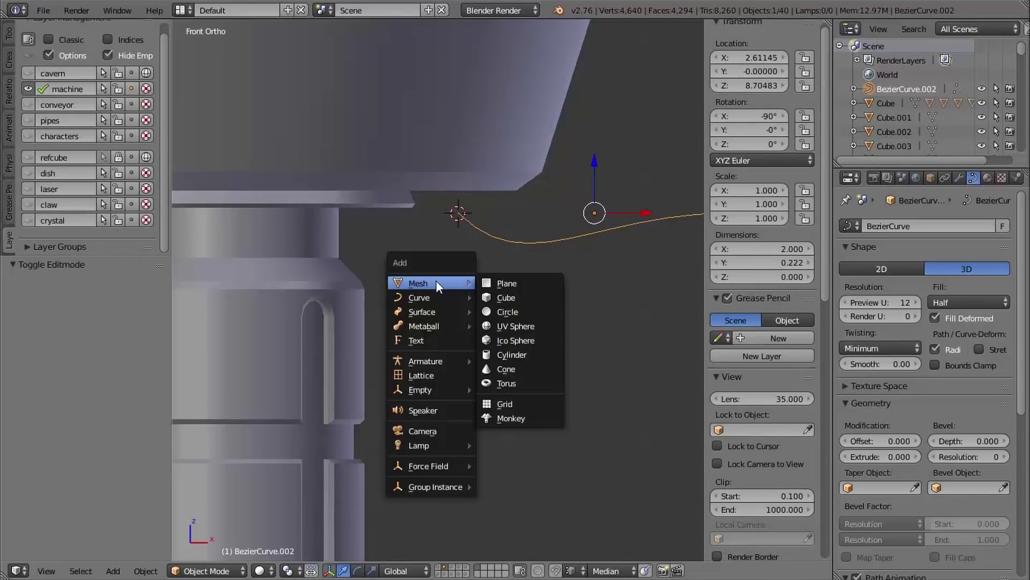
{"action": "left_click", "coordinate": [508, 354]}
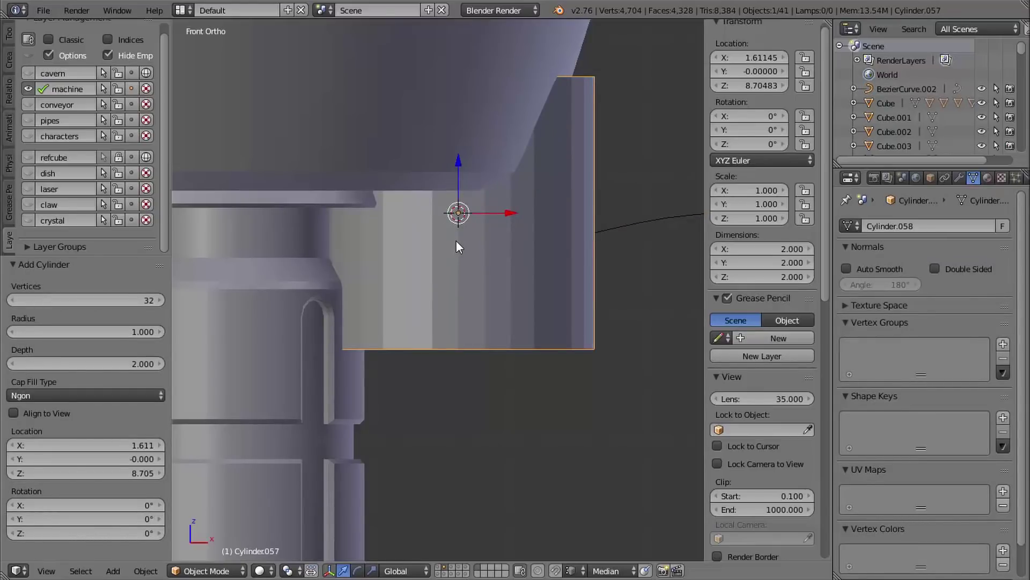
{"action": "left_click", "coordinate": [136, 297]}
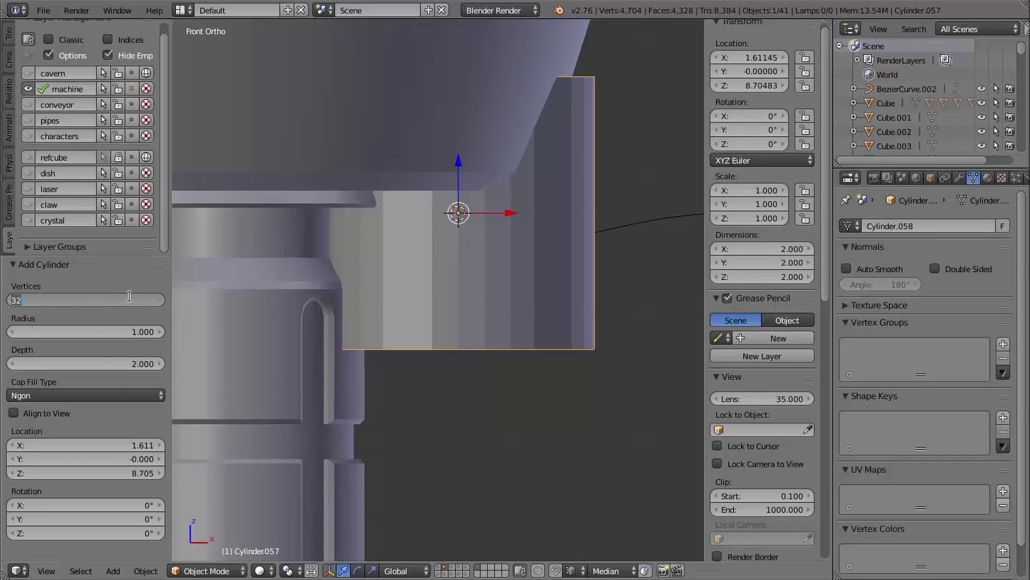
{"action": "type", "text": "12"}
{"action": "key", "text": "Return"}
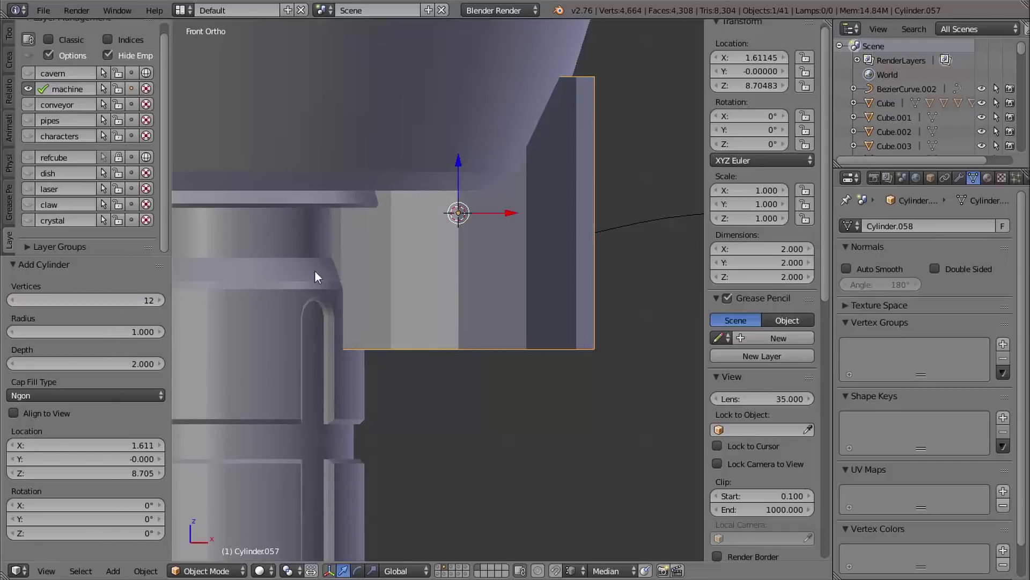
- Give the new cylinder Triangle Fan caps, a radius of 0.160 and a depth of 0.380
{"action": "left_click", "coordinate": [50, 395]}
{"action": "left_click", "coordinate": [68, 350]}
{"action": "left_click_drag", "start_coordinate": [139, 321], "coordinate": [82, 321]}
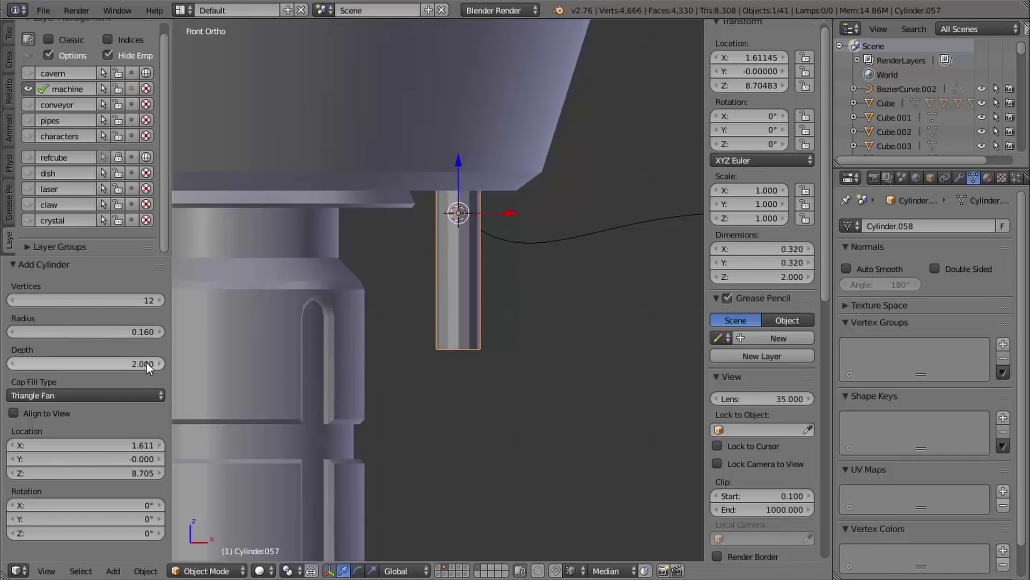
{"action": "left_click_drag", "start_coordinate": [147, 363], "coordinate": [27, 346]}
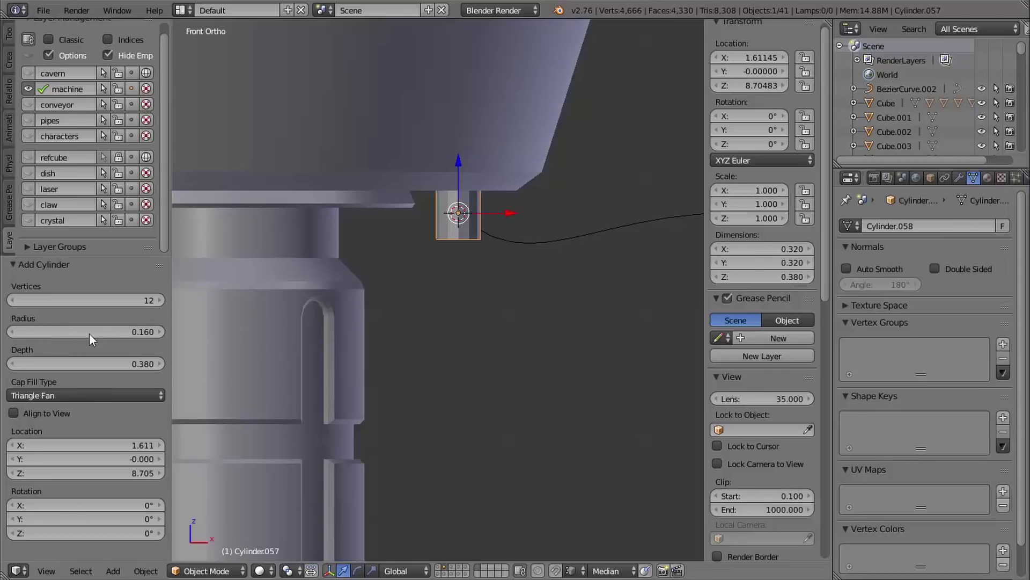
- In wireframe, lower the small cylinder's top vertices by about 0.024 to meet the underside of the upper machine cylinder
{"action": "middle_click_drag", "start_coordinate": [527, 215], "coordinate": [537, 292], "text": "shift"}
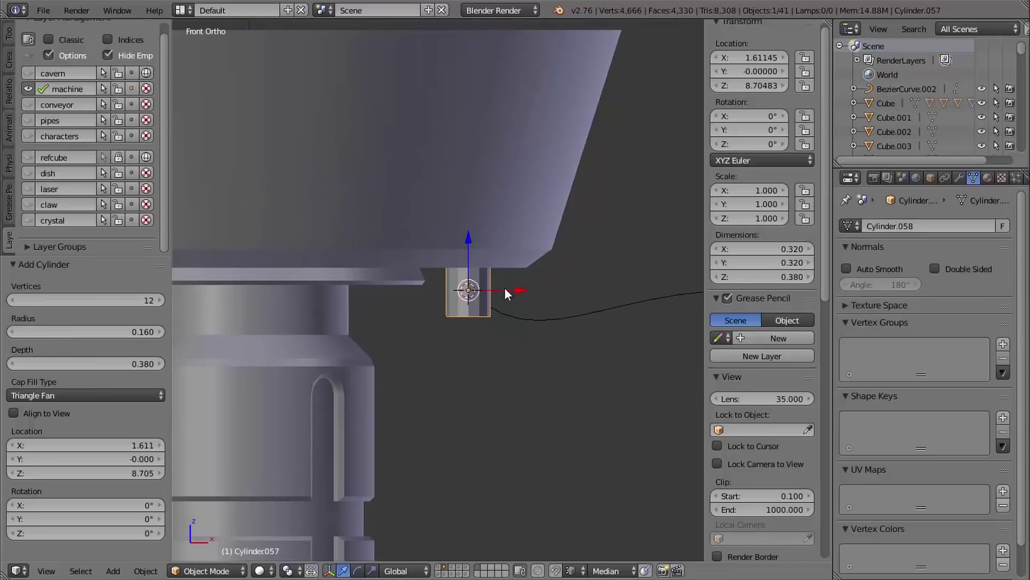
{"action": "key", "text": "z"}
{"action": "scroll", "coordinate": [521, 317], "scroll_direction": "up", "scroll_amount": 4}
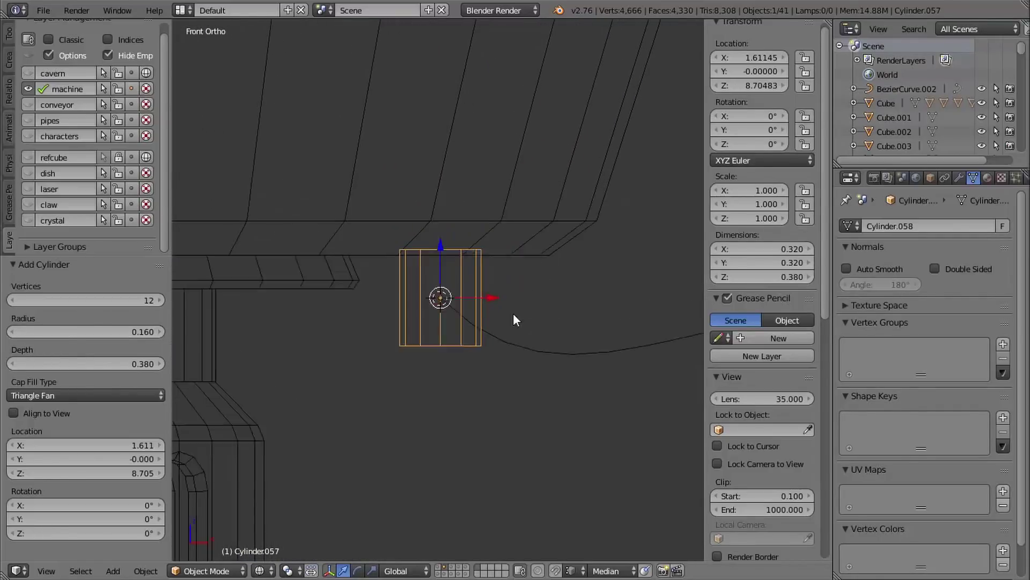
{"action": "middle_click_drag", "start_coordinate": [514, 314], "coordinate": [507, 327], "text": "shift"}
{"action": "key", "text": "Tab"}
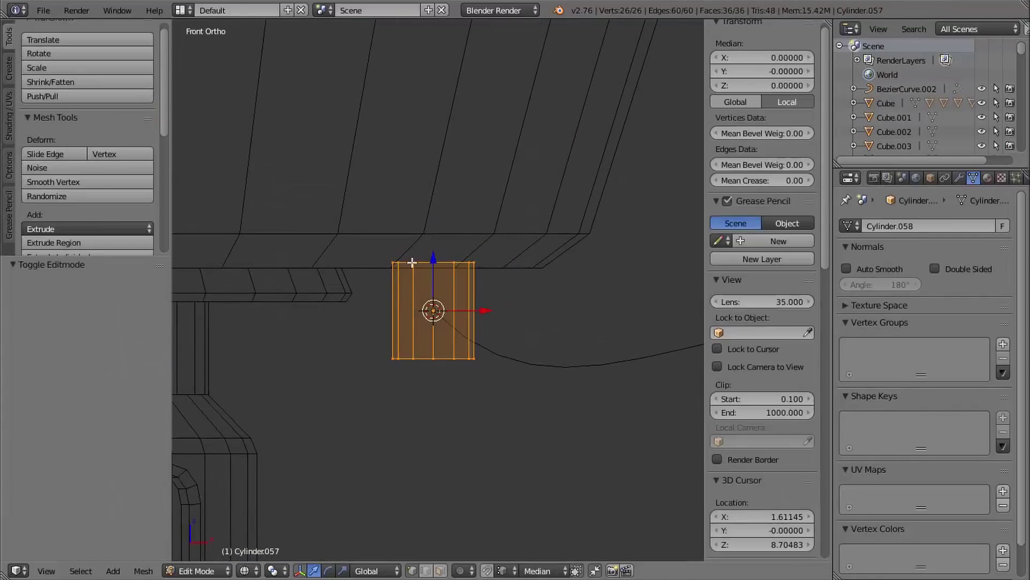
{"action": "key", "text": "a"}
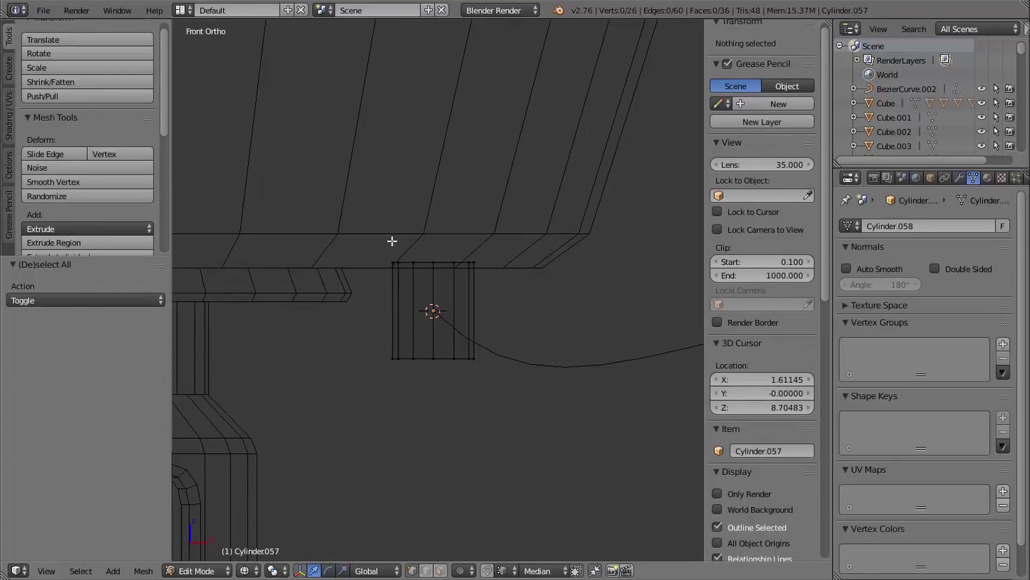
{"action": "key", "text": "b"}
{"action": "left_click_drag", "start_coordinate": [367, 221], "coordinate": [507, 264]}
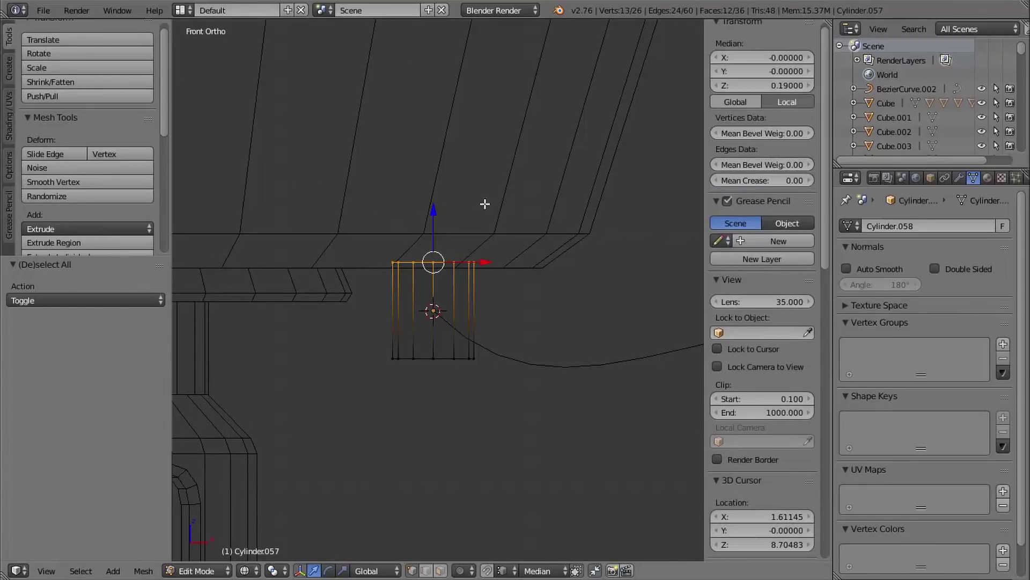
{"action": "scroll", "coordinate": [502, 196], "scroll_direction": "up", "scroll_amount": 2}
{"action": "left_click_drag", "start_coordinate": [429, 194], "coordinate": [533, 259]}
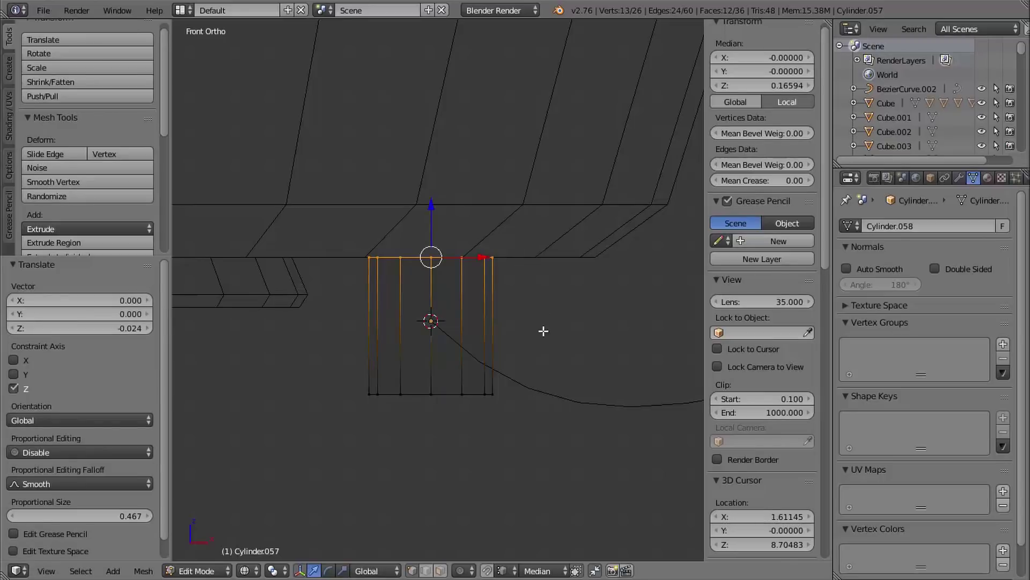
- Shorten the small cylinder by raising its bottom vertices about 0.067 along Z
{"action": "middle_click_drag", "start_coordinate": [544, 332], "coordinate": [548, 244], "text": "shift"}
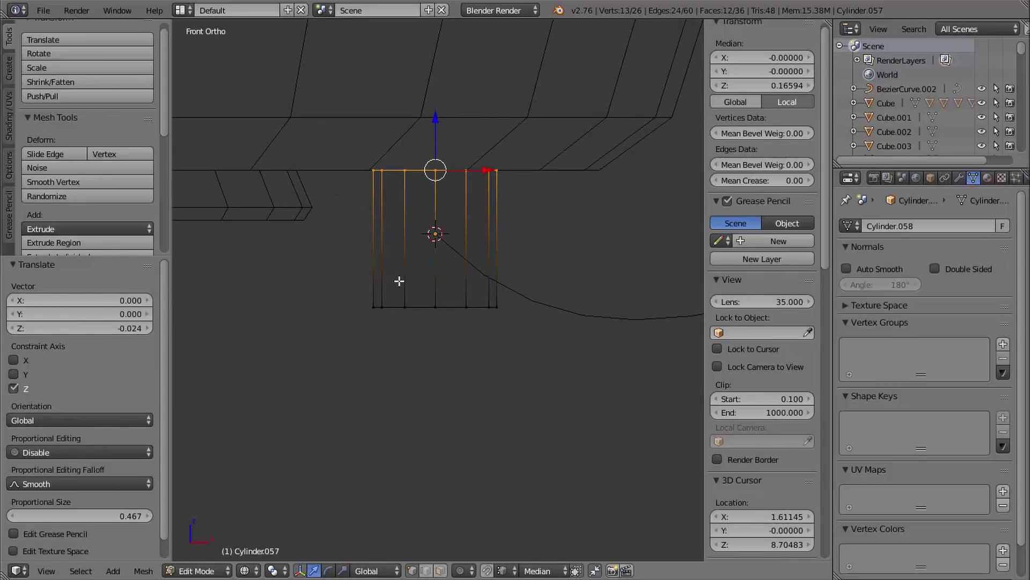
{"action": "key", "text": "ctrl+i"}
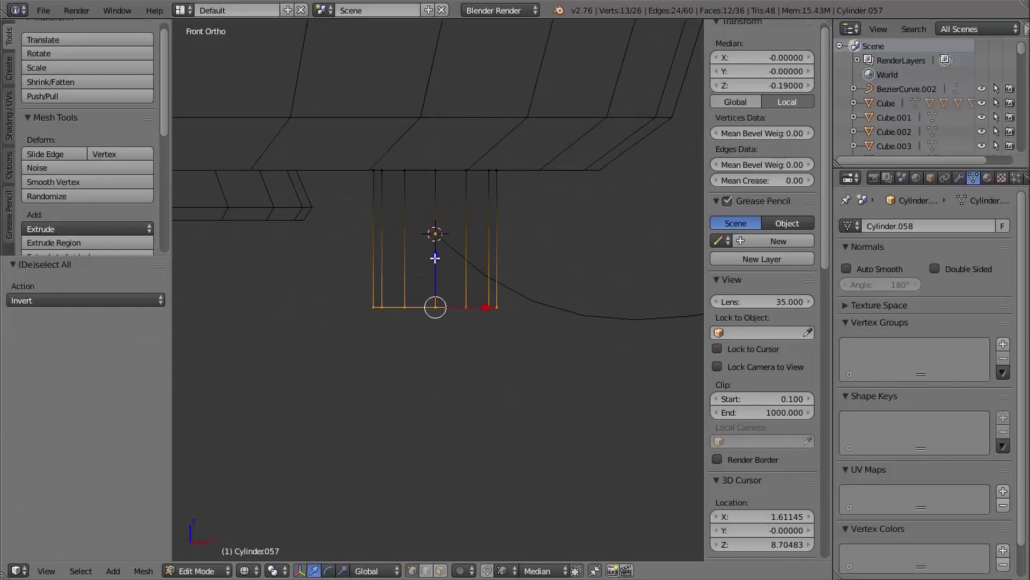
{"action": "key", "text": "g"}
{"action": "key", "text": "z"}
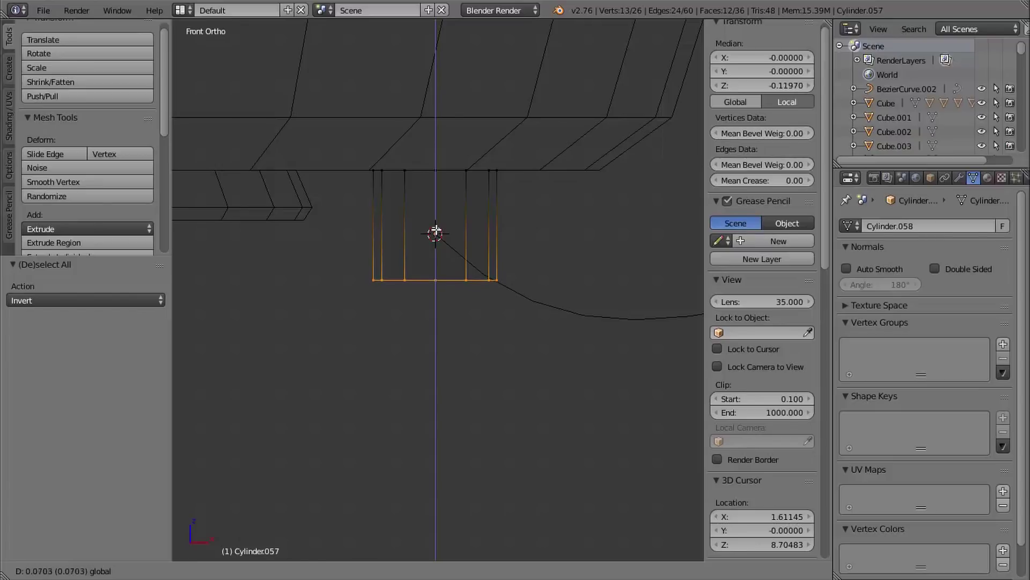
{"action": "left_click", "coordinate": [498, 246]}
{"action": "middle_click_drag", "start_coordinate": [561, 226], "coordinate": [552, 258], "text": "shift"}
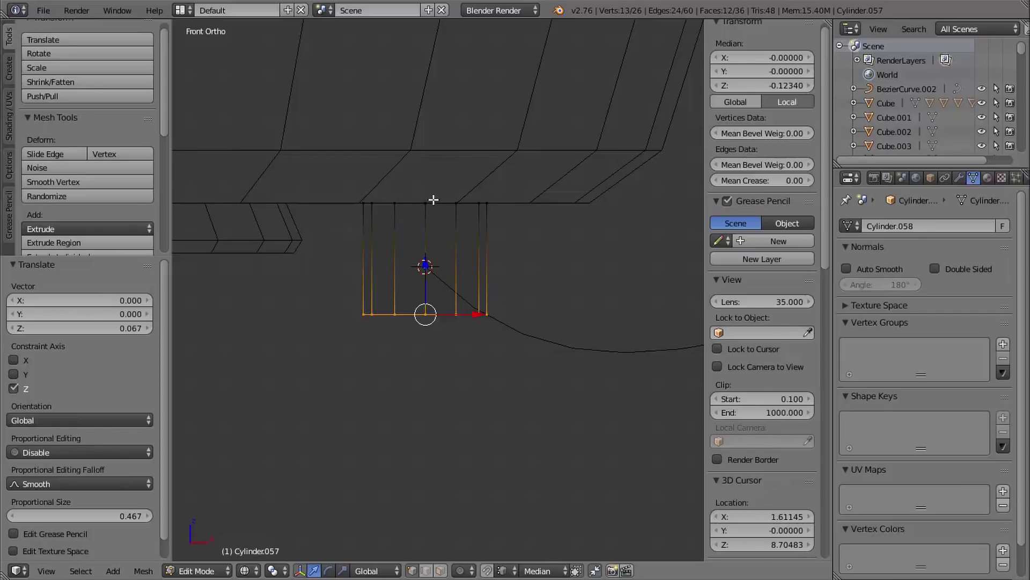
- Add one loop cut around the small cylinder and slide it upward to a factor of about -0.308
{"action": "key", "text": "ctrl+r"}
{"action": "left_click", "coordinate": [400, 235]}
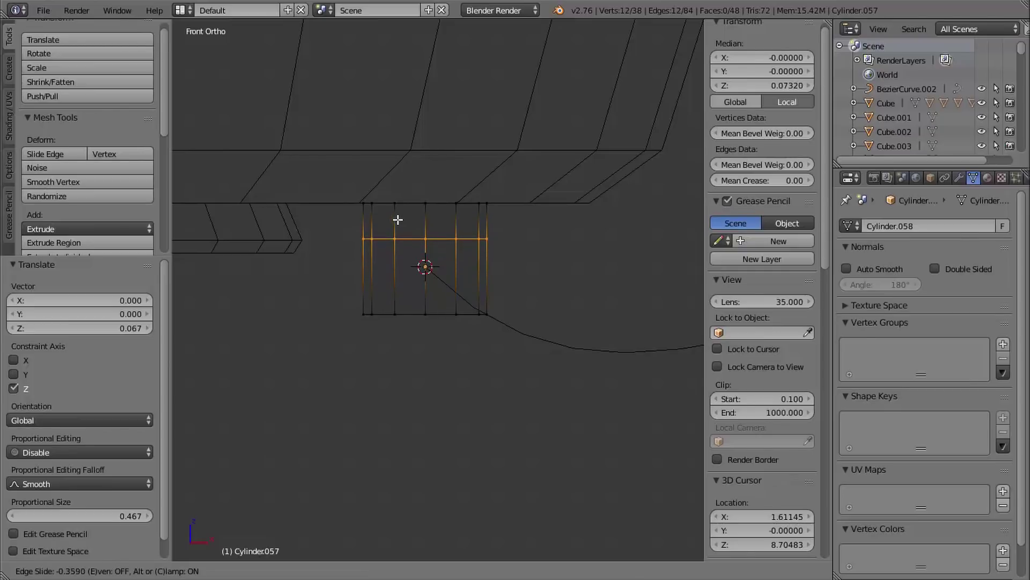
{"action": "left_click", "coordinate": [397, 221]}
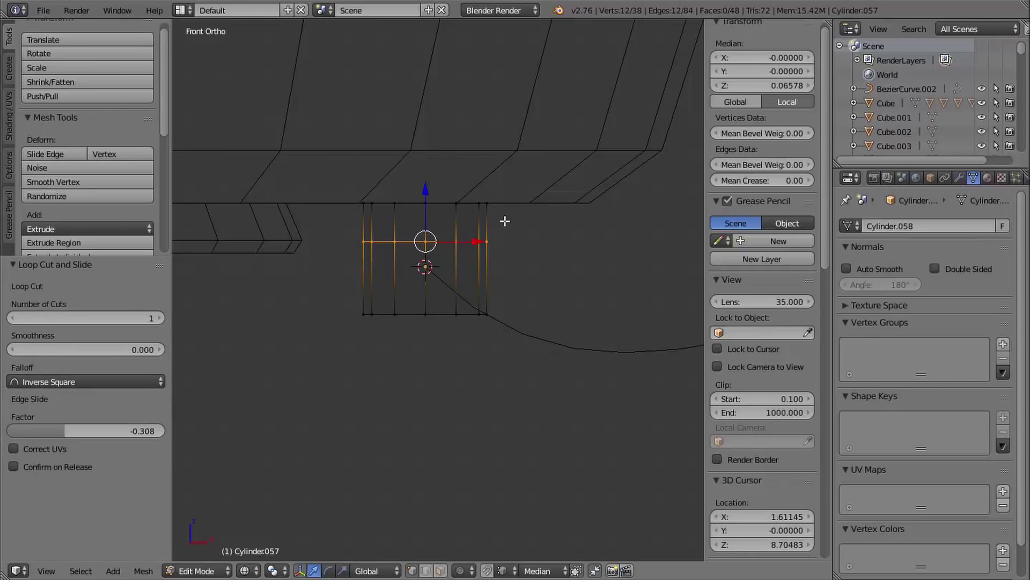
{"action": "scroll", "coordinate": [501, 212], "scroll_direction": "up", "scroll_amount": 2, "text": "shift"}
- Extrude the small cylinder's upper section faces in place and scale them to about 0.668 in X and Y
{"action": "key", "text": "a"}
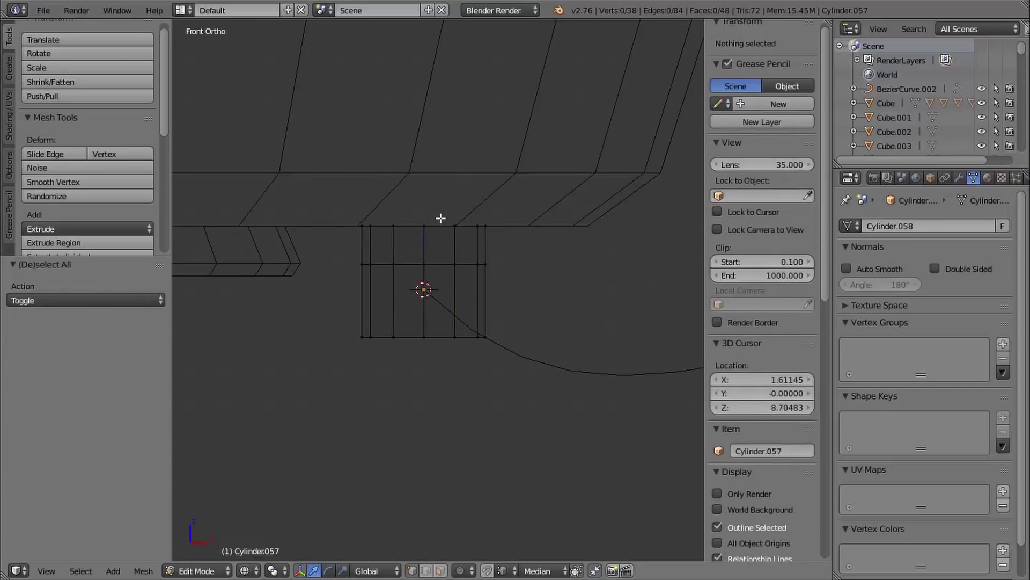
{"action": "key", "text": "ctrl+Tab"}
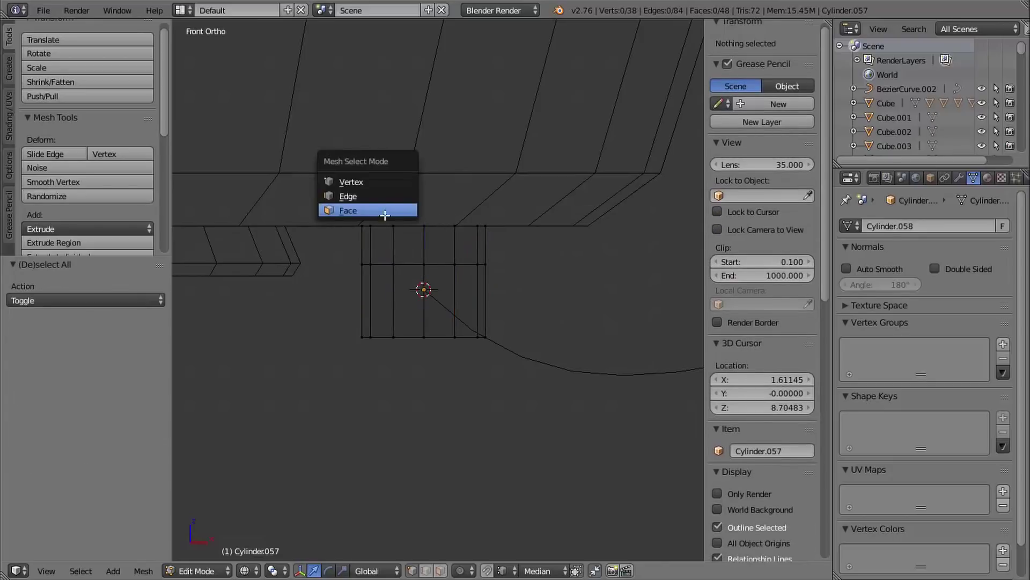
{"action": "left_click", "coordinate": [391, 213]}
{"action": "key", "text": "b"}
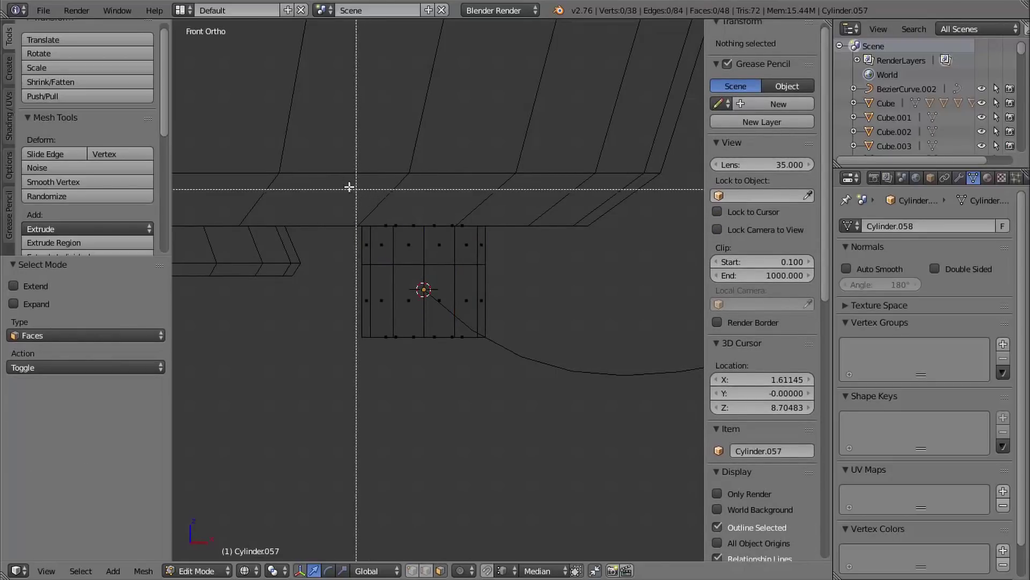
{"action": "left_click_drag", "start_coordinate": [319, 176], "coordinate": [531, 257]}
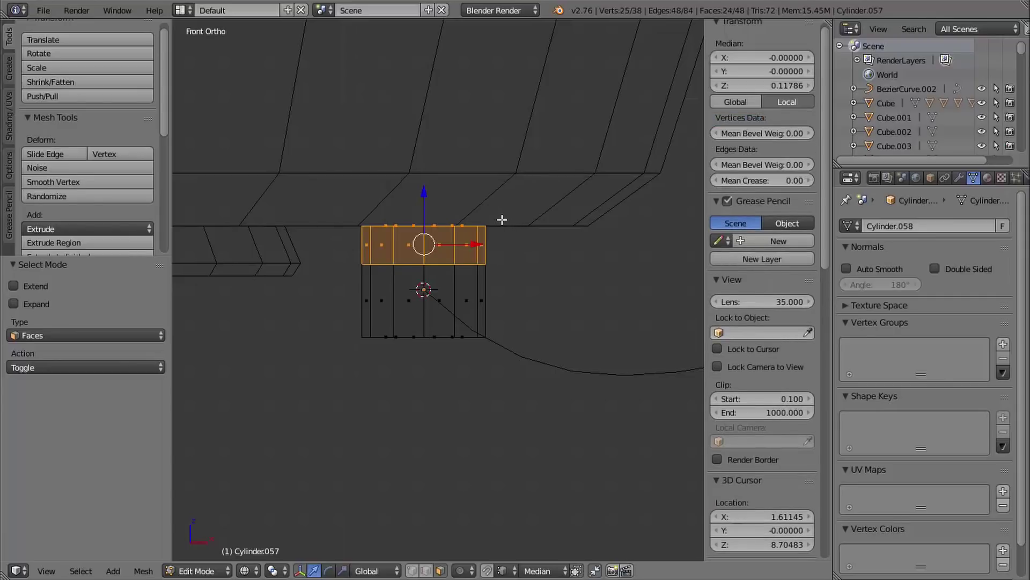
{"action": "key", "text": "e"}
{"action": "key", "text": "Escape"}
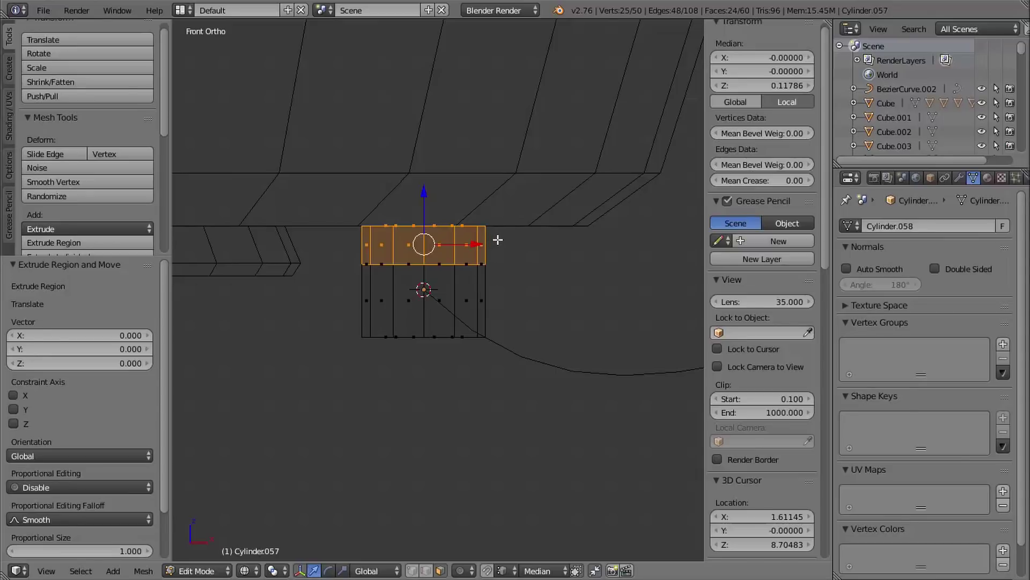
{"action": "key", "text": "s"}
{"action": "key", "text": "shift+z"}
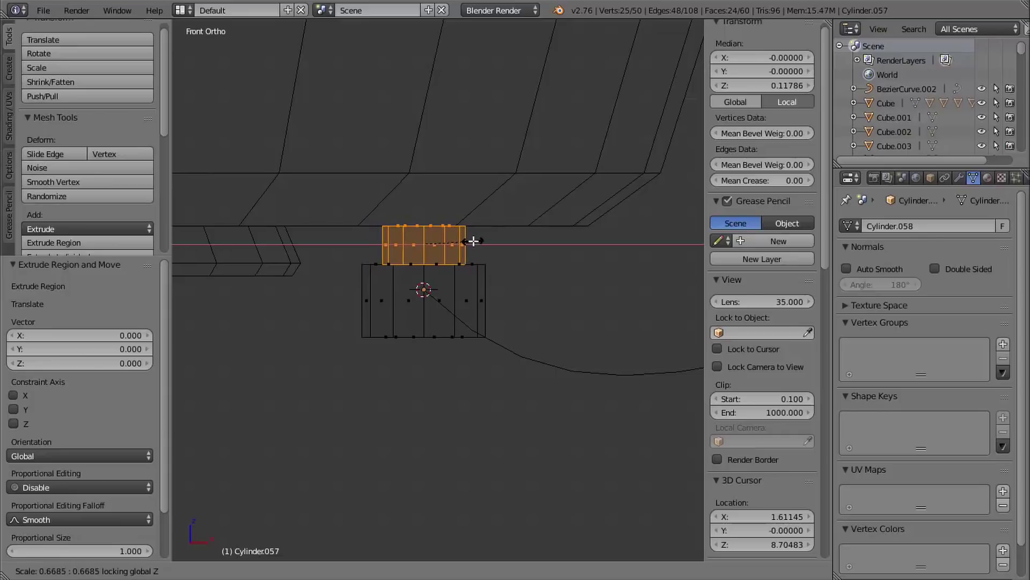
{"action": "left_click", "coordinate": [474, 239]}
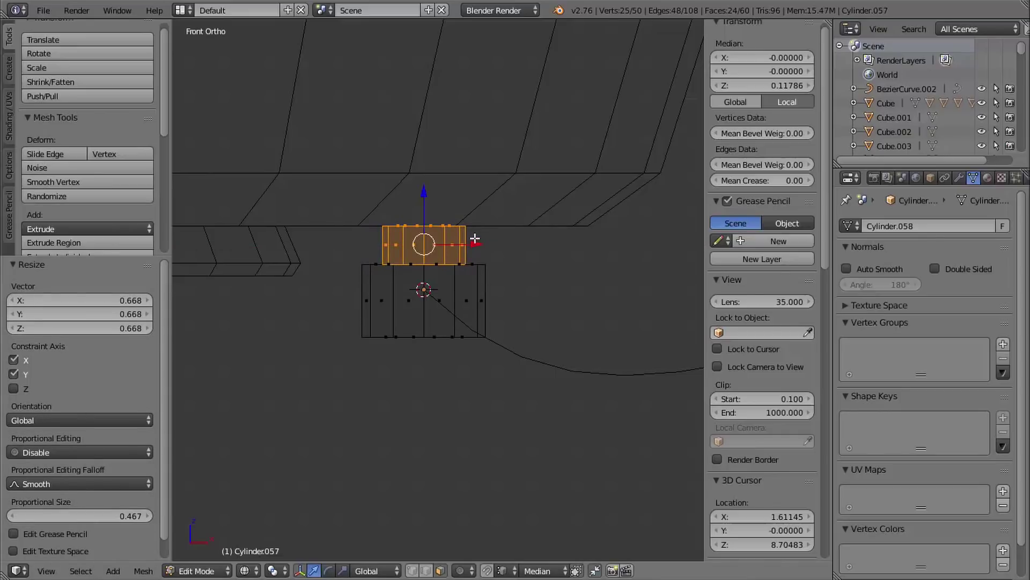
- Raise the edge loop at the base of the collar's narrow neck by about 0.030 along Z to form a sloped shoulder
{"action": "middle_click_drag", "start_coordinate": [476, 244], "coordinate": [479, 258]}
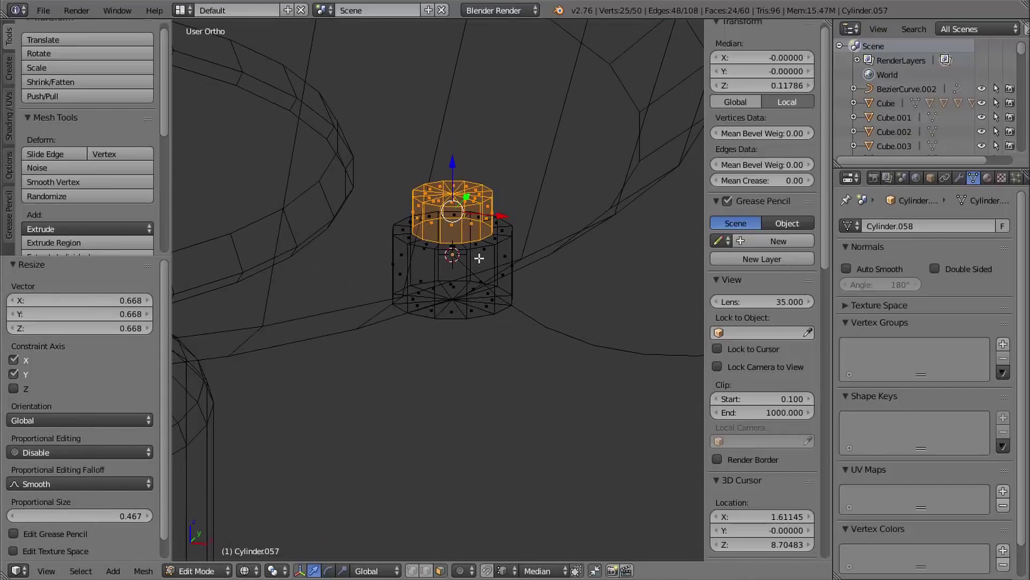
{"action": "key", "text": "ctrl+Tab"}
{"action": "left_click", "coordinate": [450, 221]}
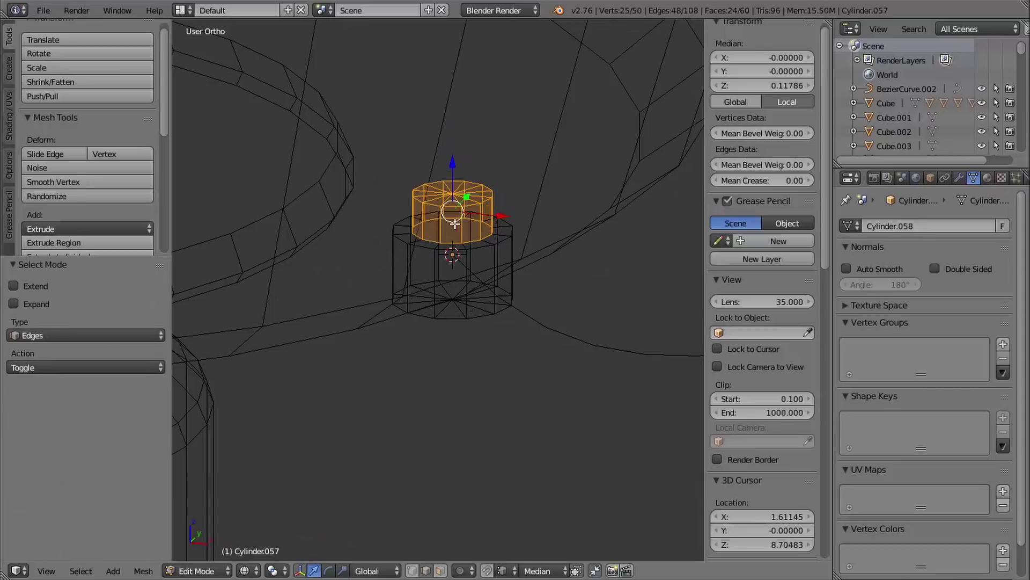
{"action": "scroll", "coordinate": [461, 287], "scroll_direction": "up", "scroll_amount": 3}
{"action": "scroll", "coordinate": [499, 231], "scroll_direction": "up", "scroll_amount": 3}
{"action": "key", "text": "a"}
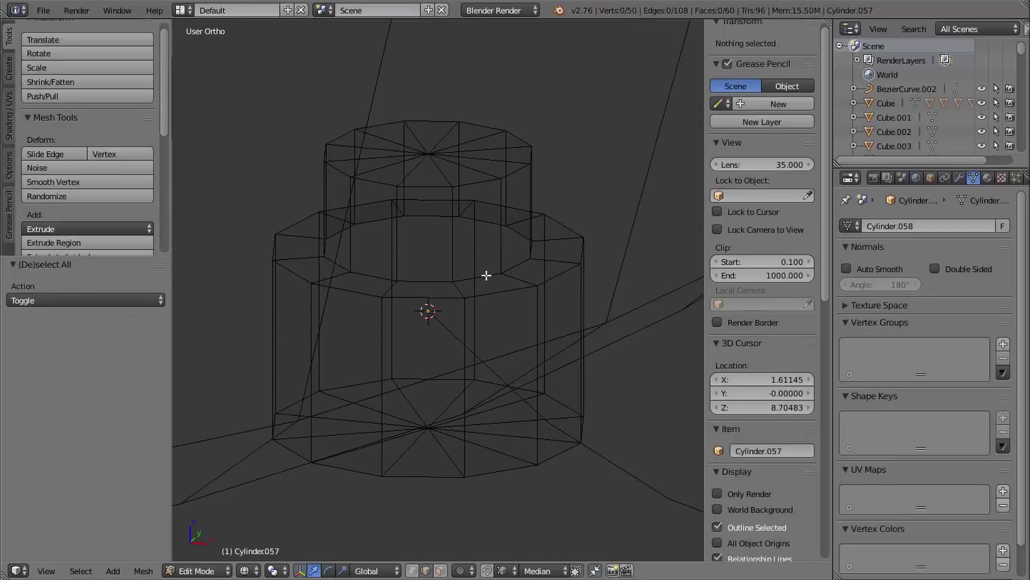
{"action": "left_click", "coordinate": [485, 274], "text": "alt"}
{"action": "middle_click_drag", "start_coordinate": [490, 276], "coordinate": [447, 221]}
{"action": "left_click_drag", "start_coordinate": [428, 204], "coordinate": [427, 173]}
{"action": "middle_click_drag", "start_coordinate": [428, 173], "coordinate": [350, 207]}
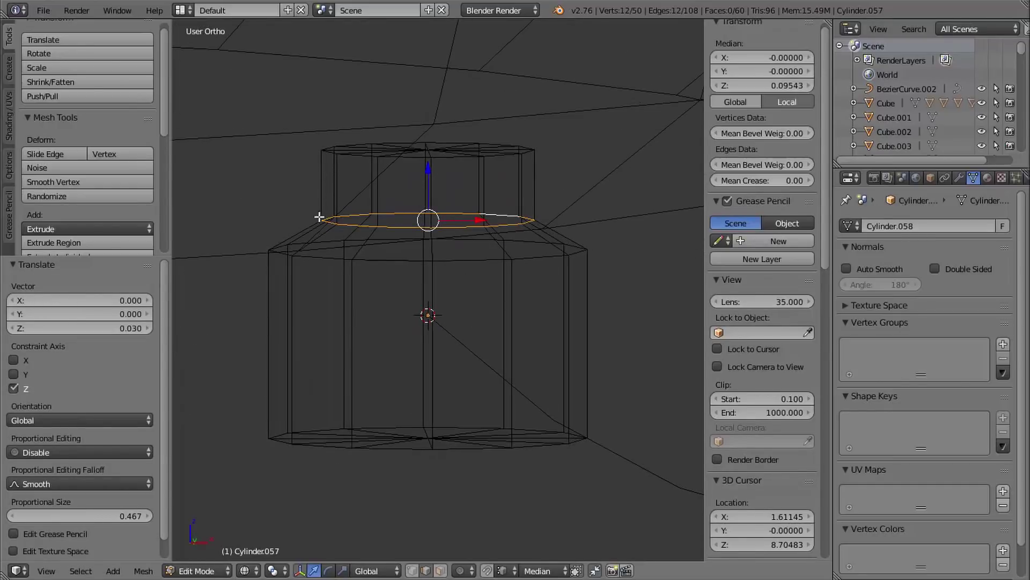
{"action": "middle_click_drag", "start_coordinate": [389, 248], "coordinate": [336, 245]}
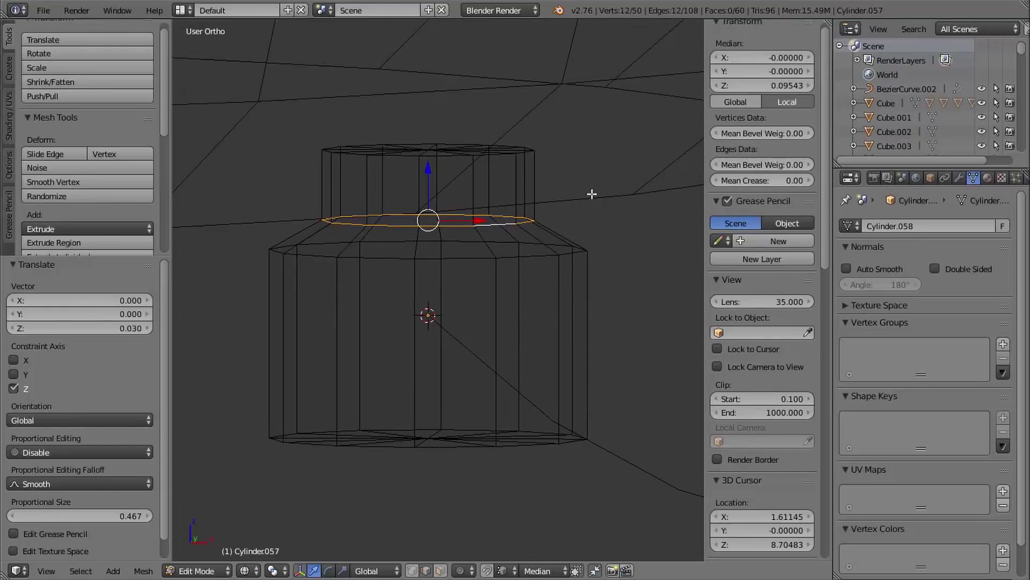
- Mark as sharp the collar's neck base loop, shoulder's outer loop and bottom rim loop
{"action": "scroll", "coordinate": [511, 264], "scroll_direction": "down", "scroll_amount": 4}
{"action": "middle_click_drag", "start_coordinate": [510, 265], "coordinate": [529, 299]}
{"action": "scroll", "coordinate": [496, 284], "scroll_direction": "up", "scroll_amount": 2}
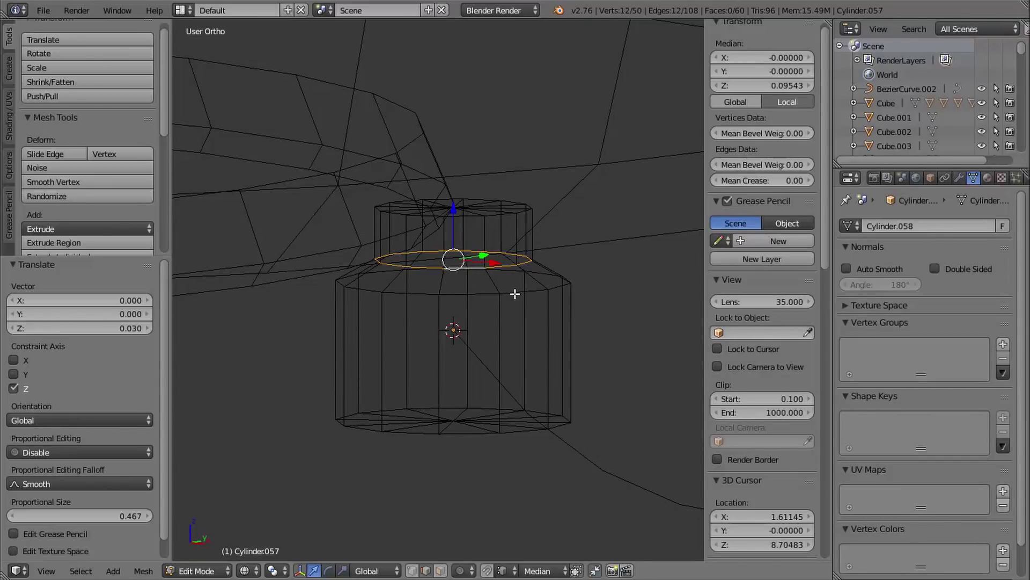
{"action": "right_click", "coordinate": [513, 293], "text": "alt+shift"}
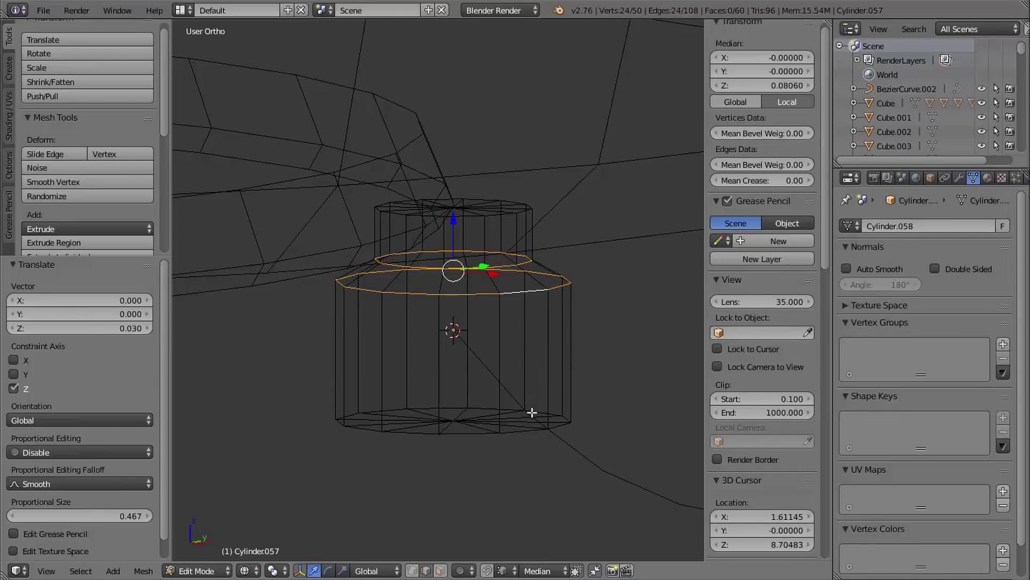
{"action": "middle_click_drag", "start_coordinate": [509, 445], "coordinate": [489, 459]}
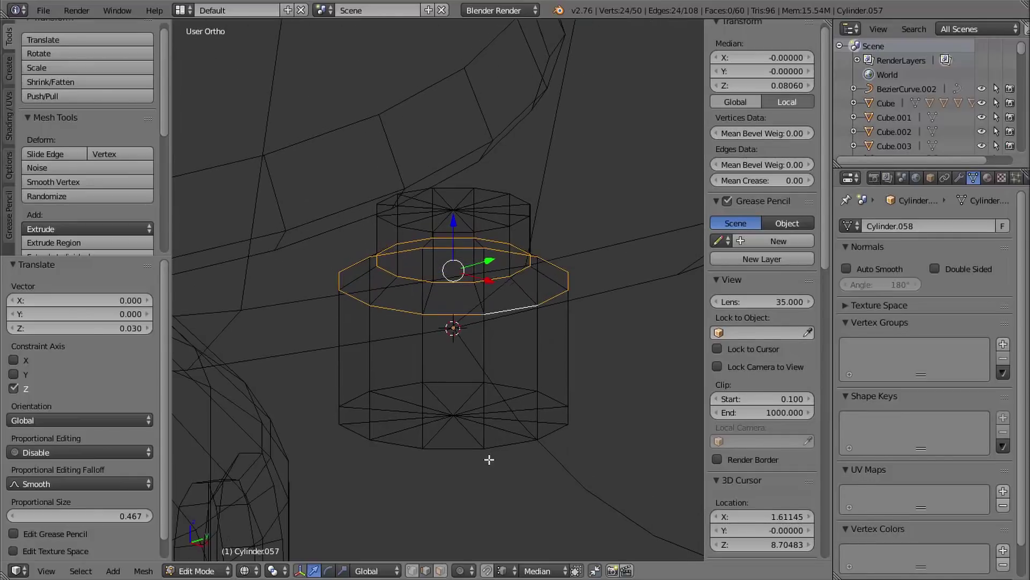
{"action": "right_click", "coordinate": [458, 450], "text": "alt+shift"}
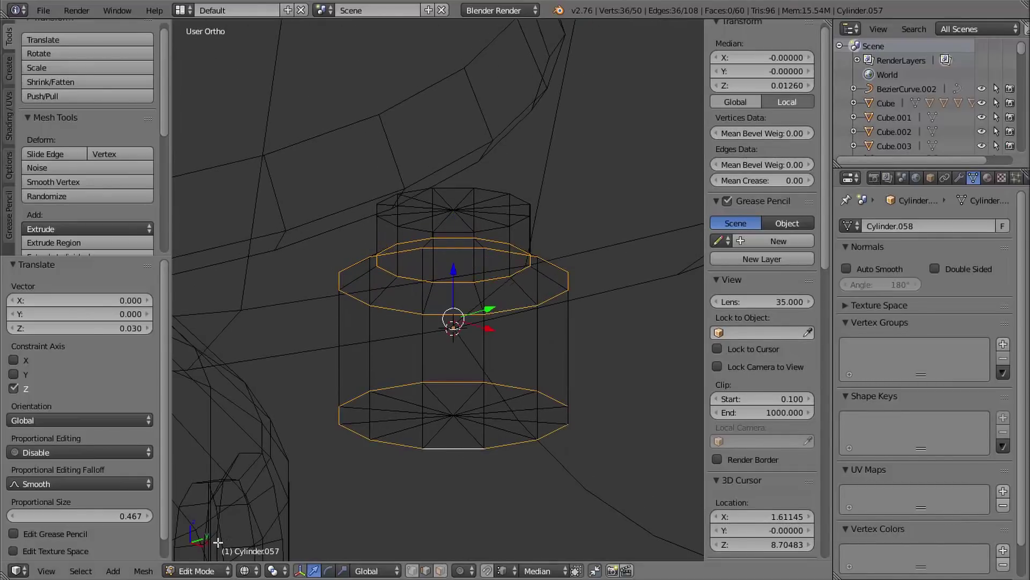
{"action": "key", "text": "ctrl+e"}
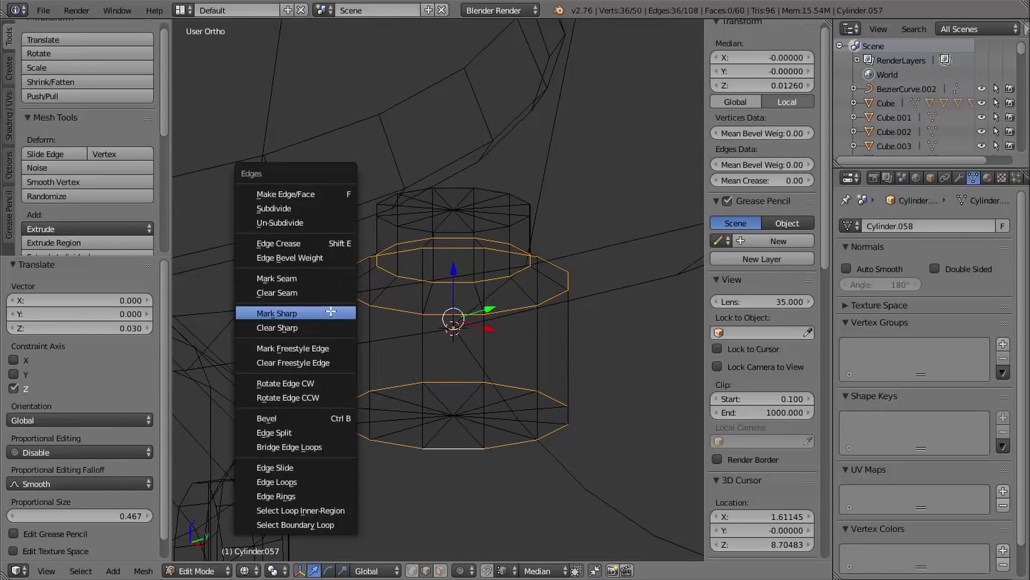
{"action": "left_click", "coordinate": [310, 314]}
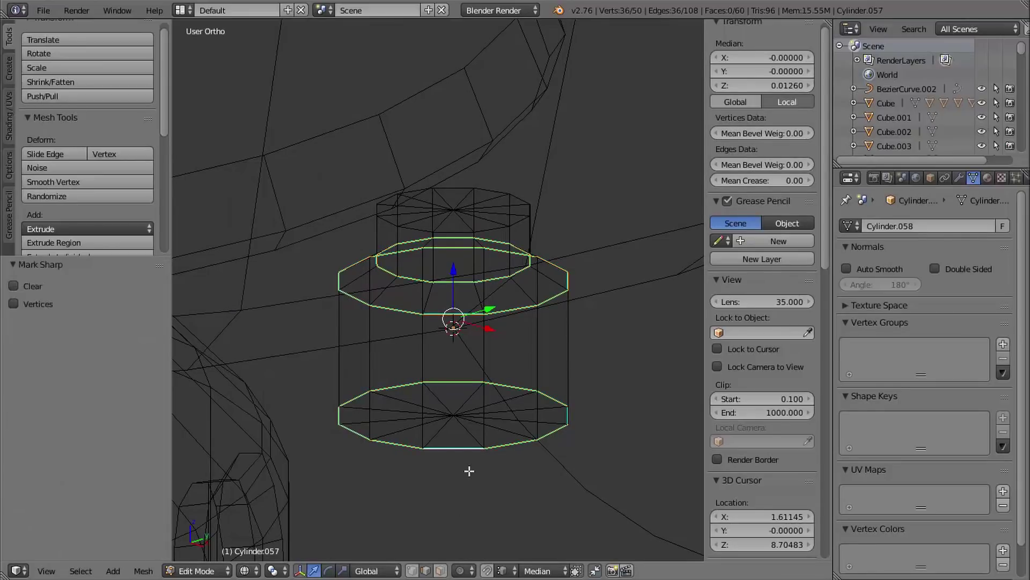
- Delete the top cap faces of the collar where it meets the upper machine cylinder
{"action": "middle_click_drag", "start_coordinate": [469, 471], "coordinate": [467, 445]}
{"action": "middle_click_drag", "start_coordinate": [461, 443], "coordinate": [405, 414]}
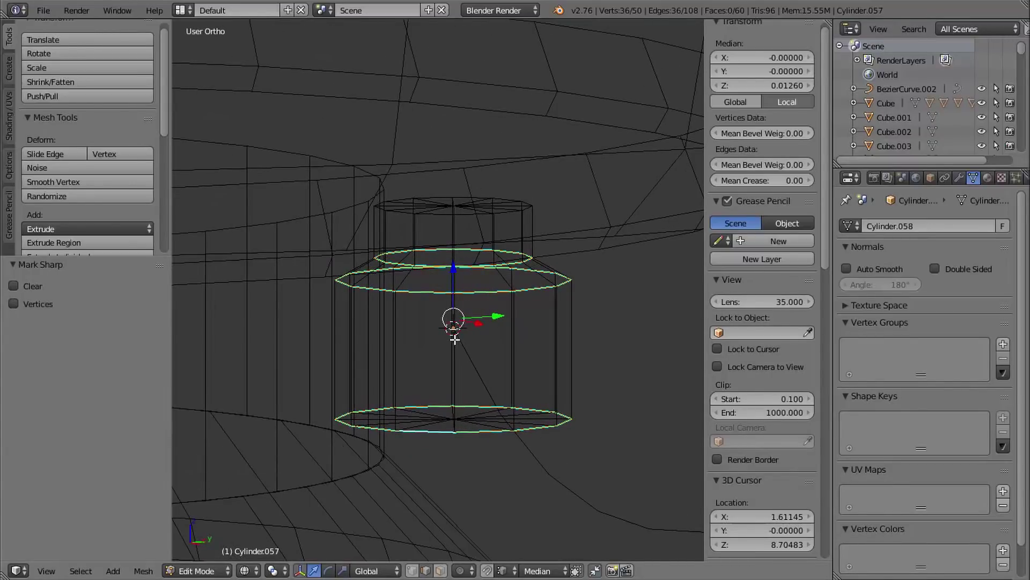
{"action": "middle_click_drag", "start_coordinate": [485, 257], "coordinate": [491, 226]}
{"action": "middle_click_drag", "start_coordinate": [492, 226], "coordinate": [497, 203]}
{"action": "key", "text": "1"}
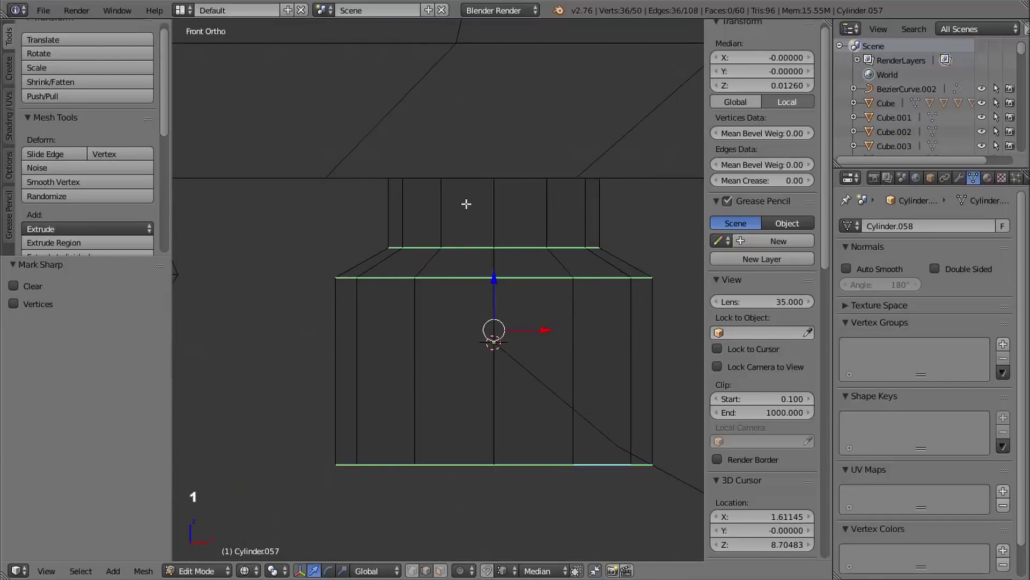
{"action": "key", "text": "ctrl+Tab"}
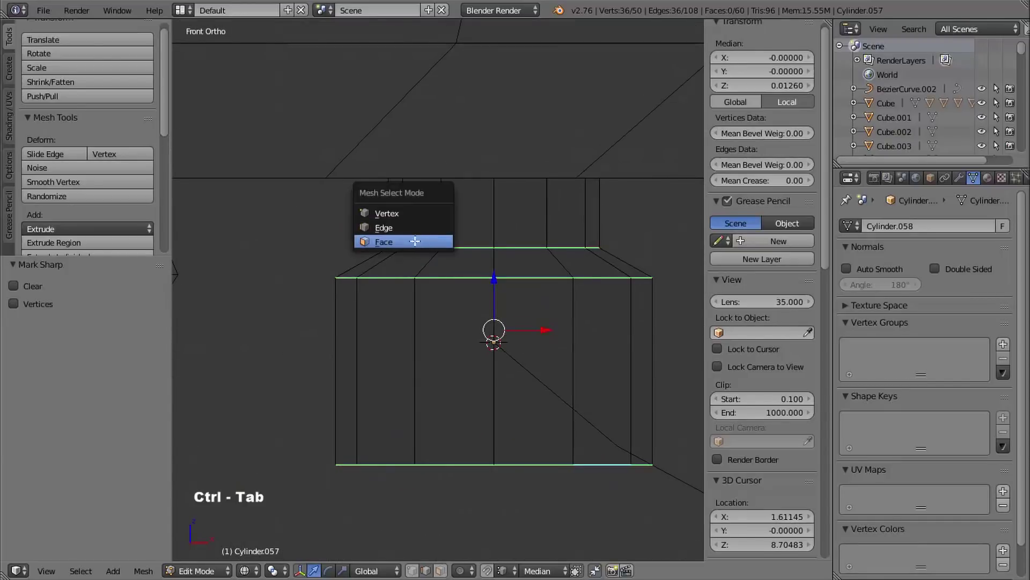
{"action": "left_click", "coordinate": [430, 239]}
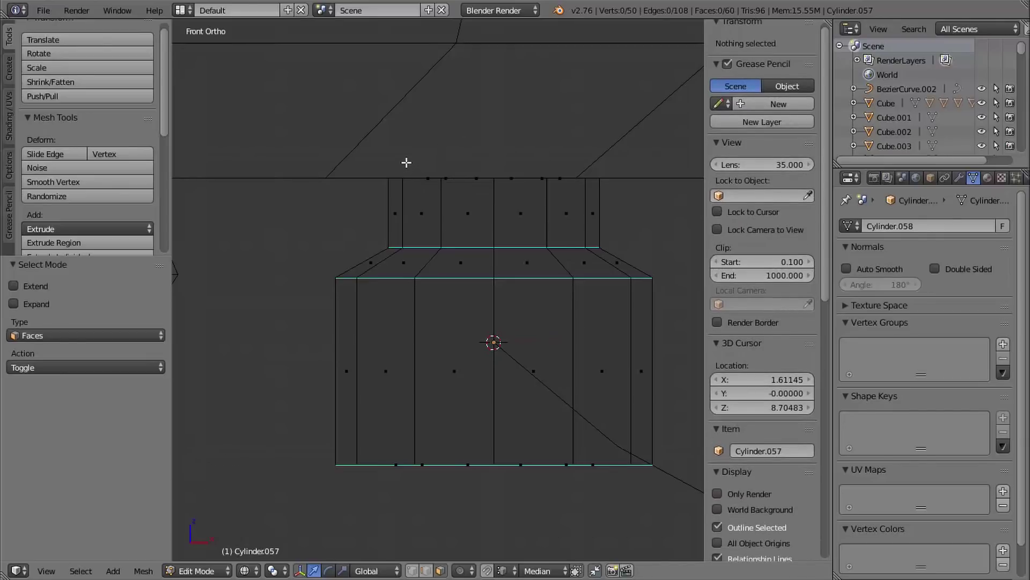
{"action": "key", "text": "b"}
{"action": "left_click_drag", "start_coordinate": [345, 123], "coordinate": [653, 178]}
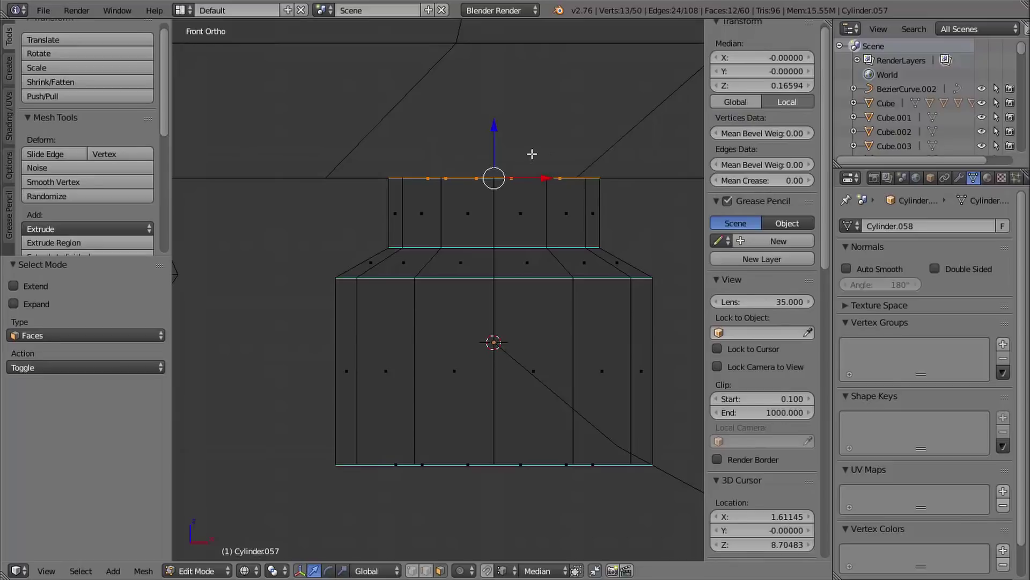
{"action": "key", "text": "x"}
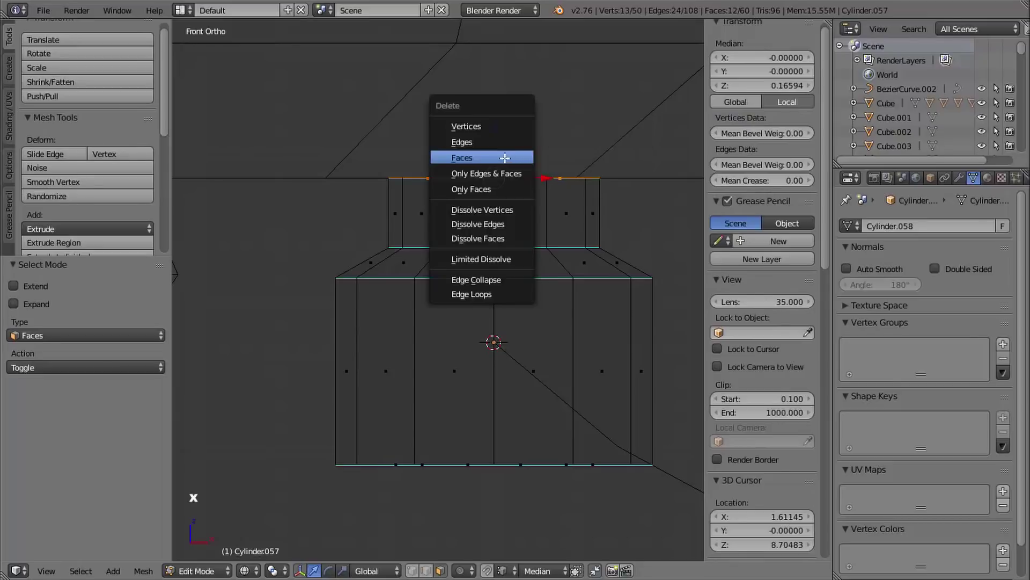
{"action": "left_click", "coordinate": [475, 157]}
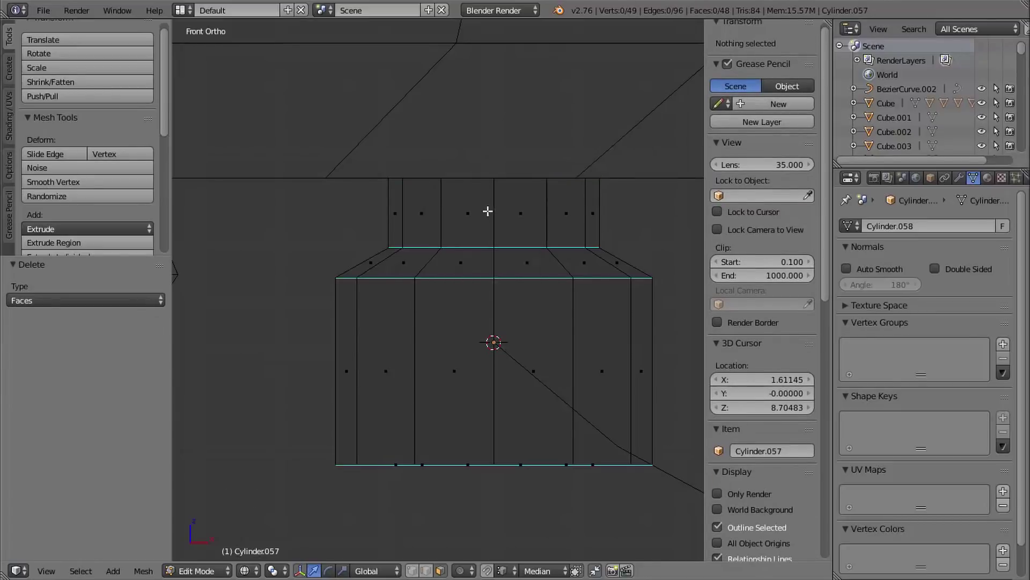
- Enable Auto Smooth on the collar and shade it smooth in solid display
{"action": "key", "text": "z"}
{"action": "key", "text": "Tab"}
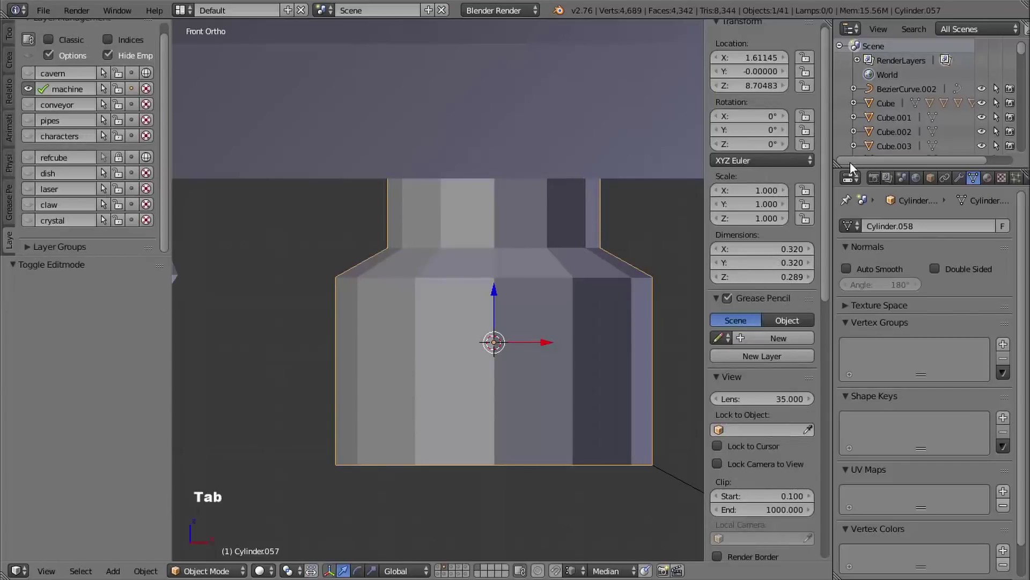
{"action": "left_click", "coordinate": [847, 268]}
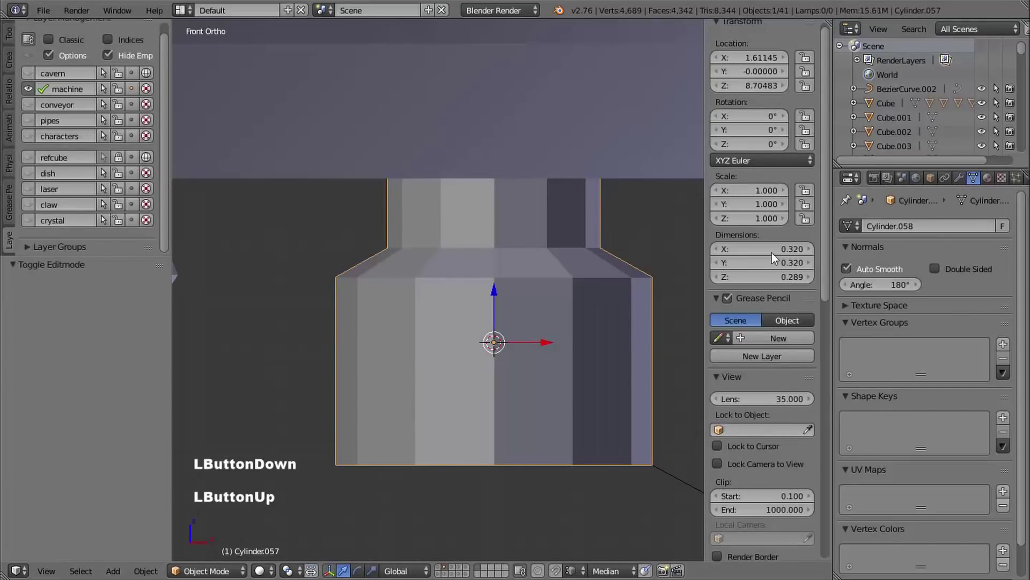
{"action": "left_click", "coordinate": [10, 30]}
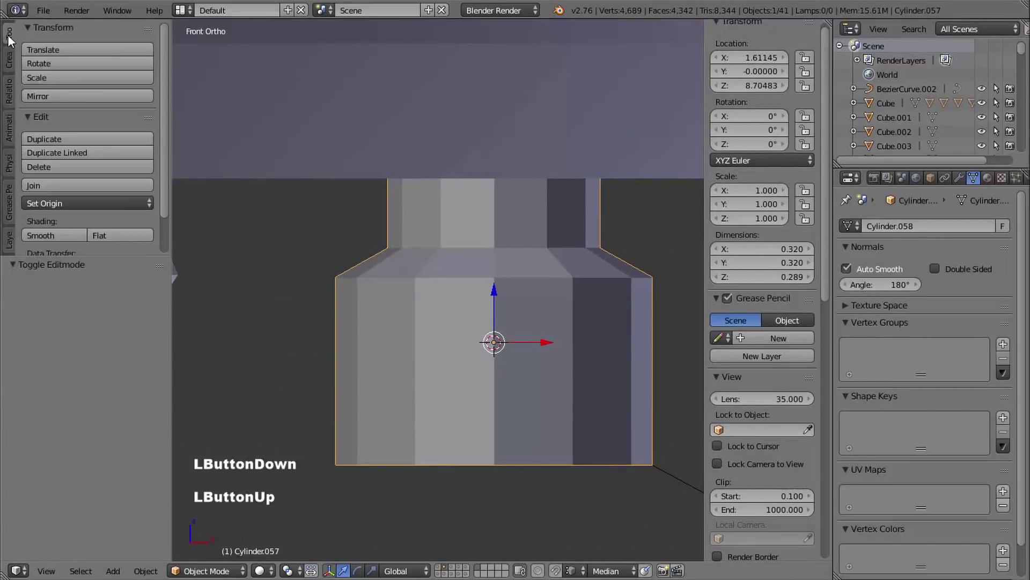
{"action": "left_click", "coordinate": [53, 233]}
{"action": "mouse_move", "coordinate": [488, 226]}
{"action": "middle_mouse_down", "text": "shift"}
{"action": "mouse_move", "coordinate": [548, 137]}
{"action": "mouse_move", "coordinate": [515, 193]}
{"action": "mouse_move", "coordinate": [515, 257]}
{"action": "mouse_move", "coordinate": [467, 214]}
{"action": "mouse_move", "coordinate": [523, 235]}
{"action": "mouse_move", "coordinate": [491, 225]}
{"action": "middle_mouse_up", "text": "shift"}
{"action": "middle_click_drag", "start_coordinate": [494, 175], "coordinate": [485, 308]}
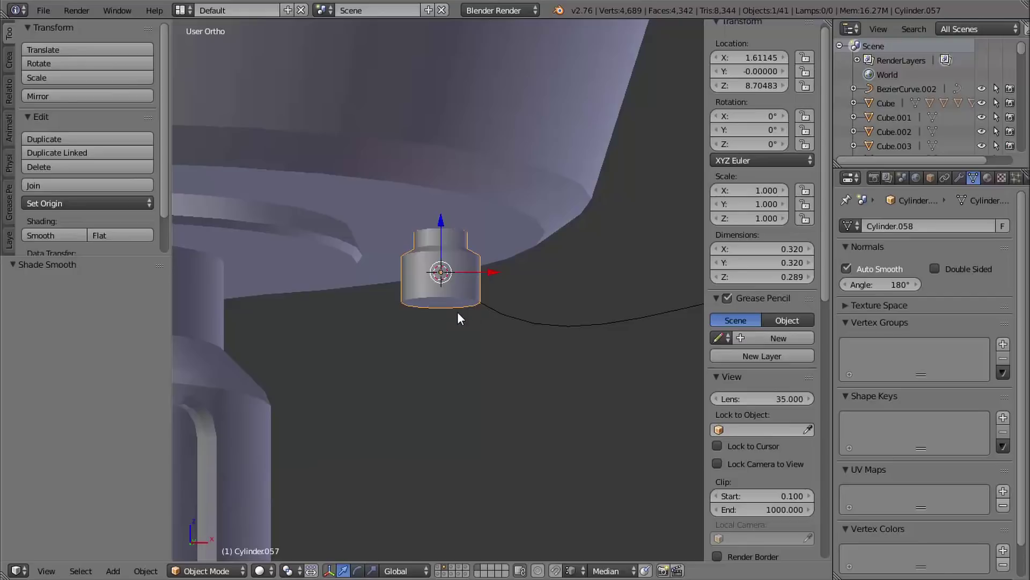
{"action": "middle_click_drag", "start_coordinate": [458, 318], "coordinate": [471, 324]}
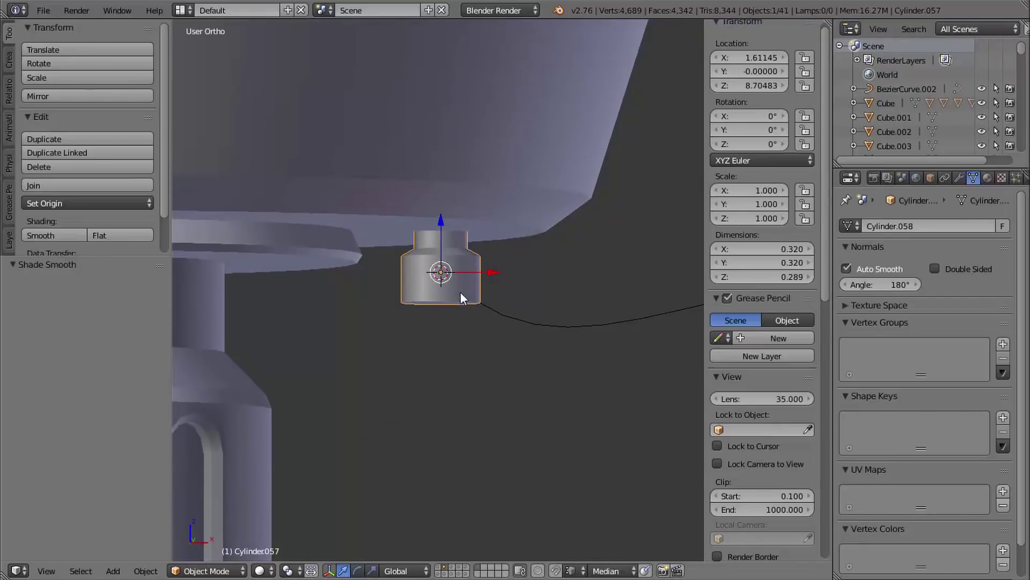
- Lower the Bezier curve's starting control point by about 0.123 along Z to the centre of the collar's bottom edge
{"action": "key", "text": "KP_1"}
{"action": "right_click", "coordinate": [511, 319]}
{"action": "middle_click_drag", "start_coordinate": [510, 337], "coordinate": [488, 300], "text": "shift"}
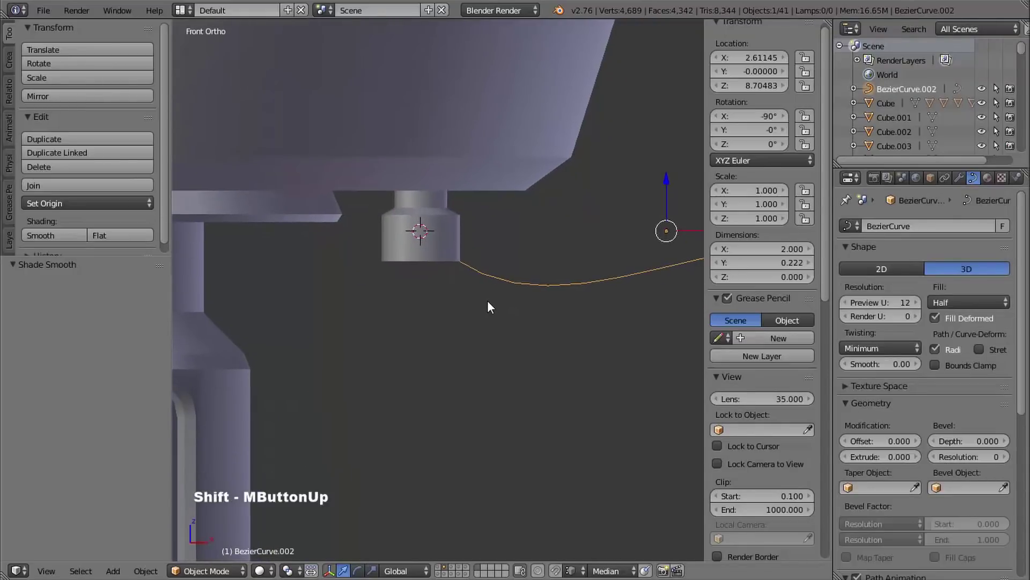
{"action": "key", "text": "z"}
{"action": "middle_click_drag", "start_coordinate": [458, 269], "coordinate": [494, 272], "text": "shift"}
{"action": "mouse_move", "coordinate": [494, 272]}
{"action": "middle_mouse_down", "text": "ctrl"}
{"action": "mouse_move", "coordinate": [490, 243]}
{"action": "mouse_move", "coordinate": [472, 301]}
{"action": "middle_mouse_up", "text": "ctrl"}
{"action": "key", "text": "Tab"}
{"action": "middle_click_drag", "start_coordinate": [534, 255], "coordinate": [474, 184], "text": "ctrl"}
{"action": "left_click_drag", "start_coordinate": [453, 183], "coordinate": [453, 288], "text": "ctrl"}
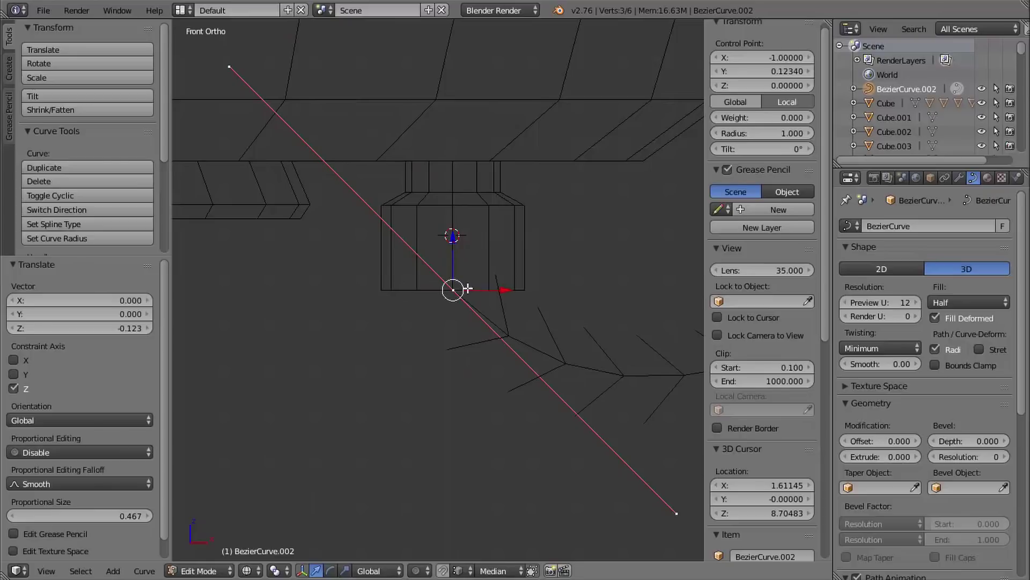
- Move the Bezier curve's end control point away from the collar by about 1.274 along X and 0.643 along Z
{"action": "middle_click_drag", "start_coordinate": [468, 289], "coordinate": [515, 258], "text": "shift"}
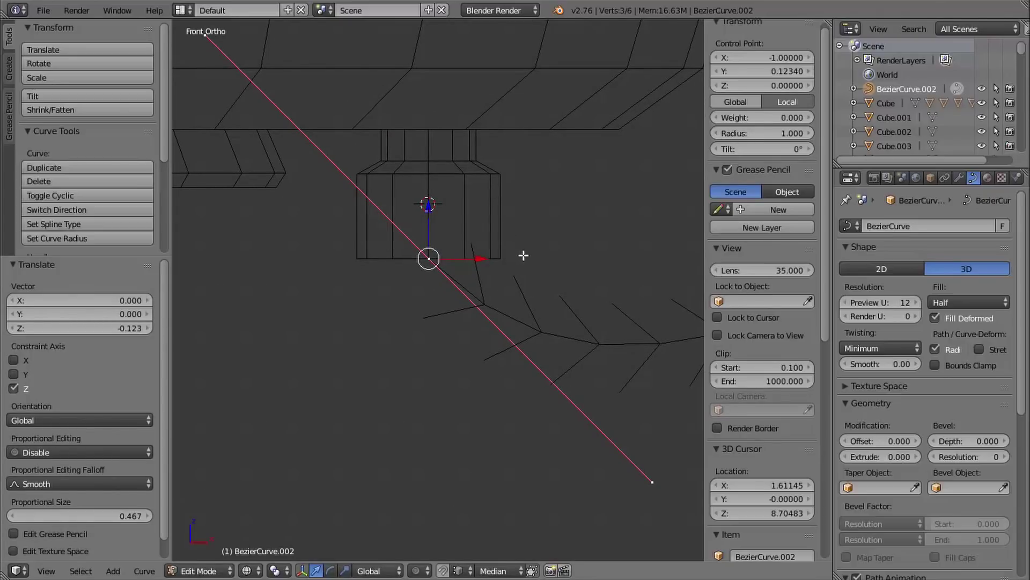
{"action": "middle_click_drag", "start_coordinate": [648, 205], "coordinate": [500, 196], "text": "shift"}
{"action": "middle_click_drag", "start_coordinate": [495, 121], "coordinate": [492, 257], "text": "ctrl"}
{"action": "middle_click_drag", "start_coordinate": [494, 216], "coordinate": [453, 183], "text": "shift"}
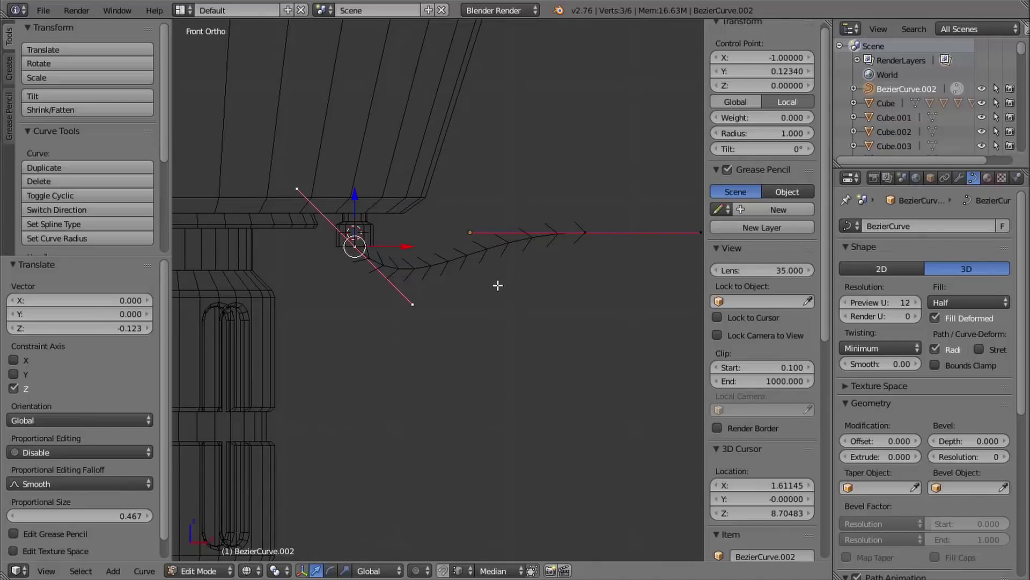
{"action": "middle_click_drag", "start_coordinate": [498, 285], "coordinate": [558, 203], "text": "shift"}
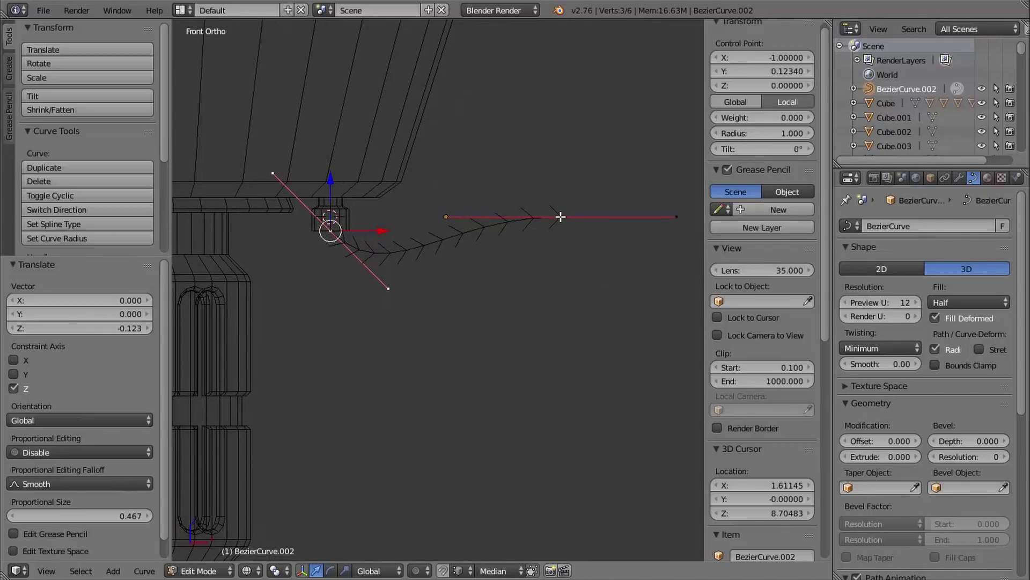
{"action": "right_click", "coordinate": [560, 217]}
{"action": "middle_click_drag", "start_coordinate": [591, 244], "coordinate": [499, 301], "text": "shift"}
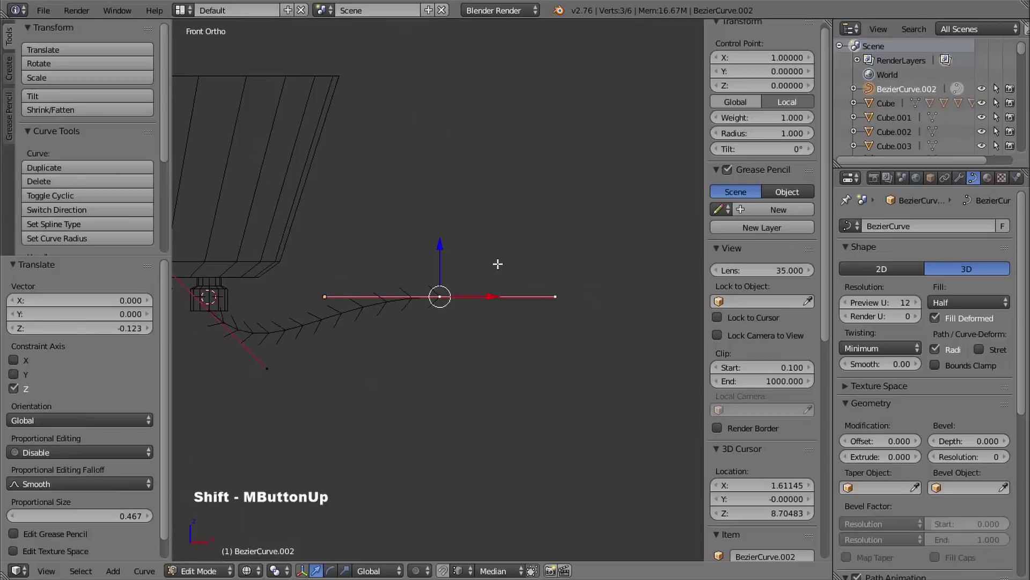
{"action": "key", "text": "g"}
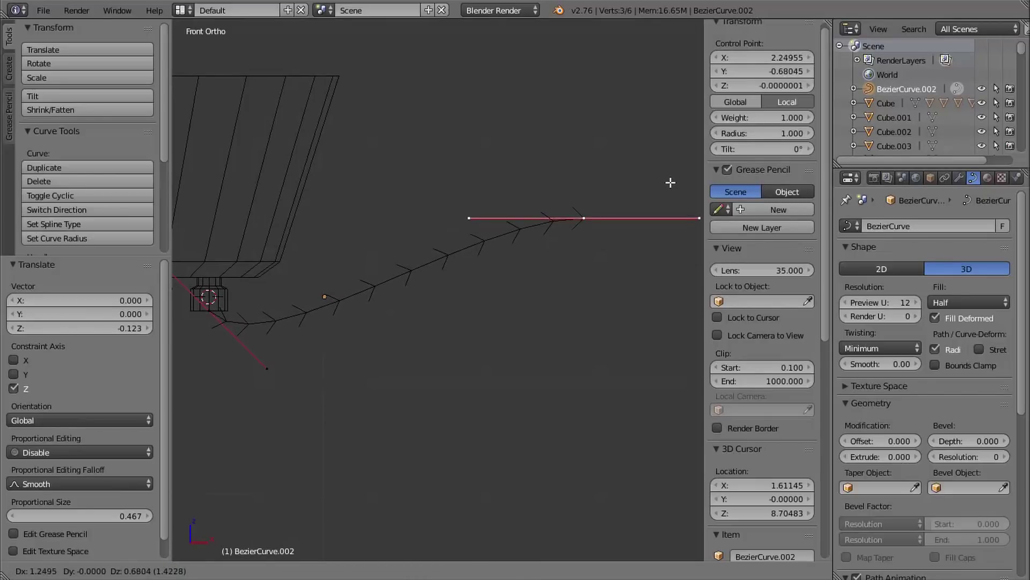
{"action": "left_click", "coordinate": [670, 182]}
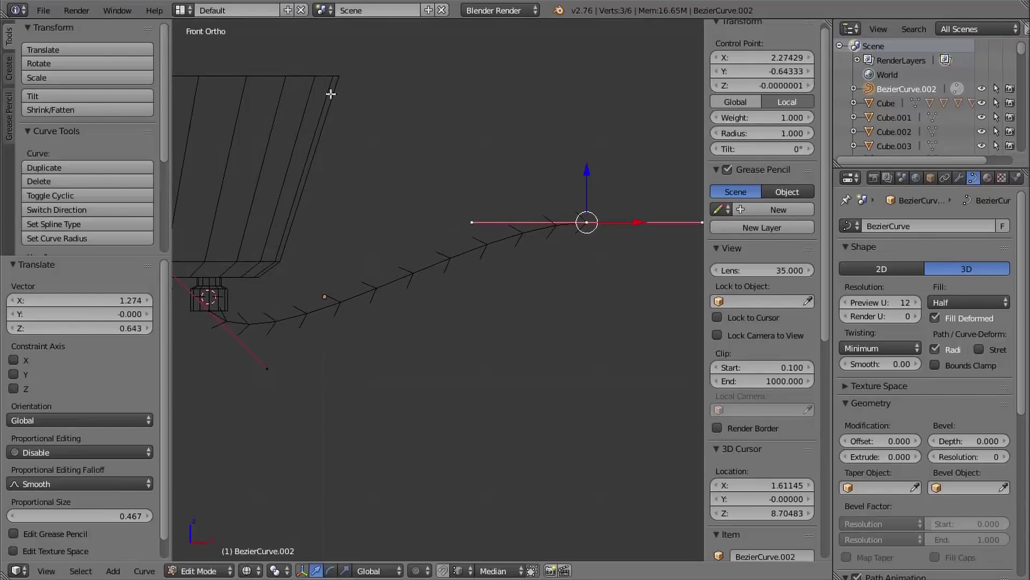
- Pull the end point's collar-side handle about 1.25 down along Z and 0.074 along X to deepen the curve's sag
{"action": "middle_click_drag", "start_coordinate": [514, 218], "coordinate": [510, 248], "text": "shift"}
{"action": "right_click", "coordinate": [545, 174]}
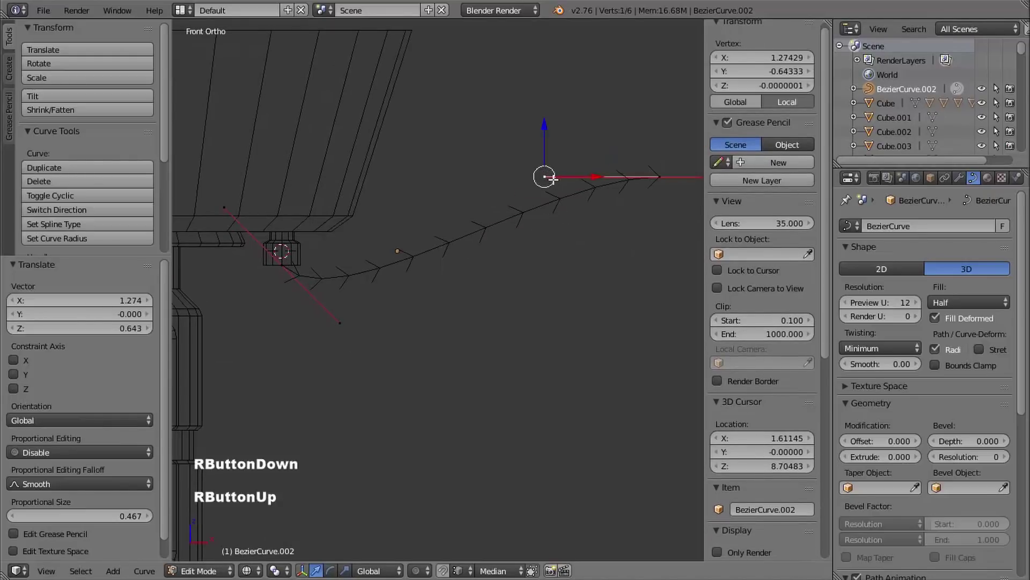
{"action": "key", "text": "g"}
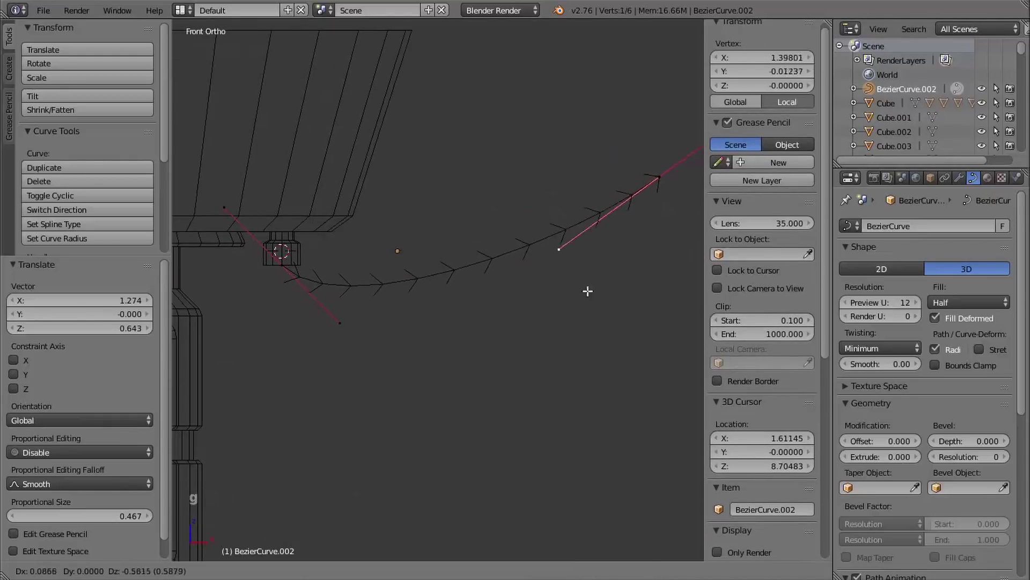
{"action": "left_click", "coordinate": [571, 350]}
- Move the start point's lower handle by about -0.334 along X and -0.359 along Z so the curve leaves the collar more steeply
{"action": "middle_click_drag", "start_coordinate": [572, 345], "coordinate": [405, 292], "text": "shift"}
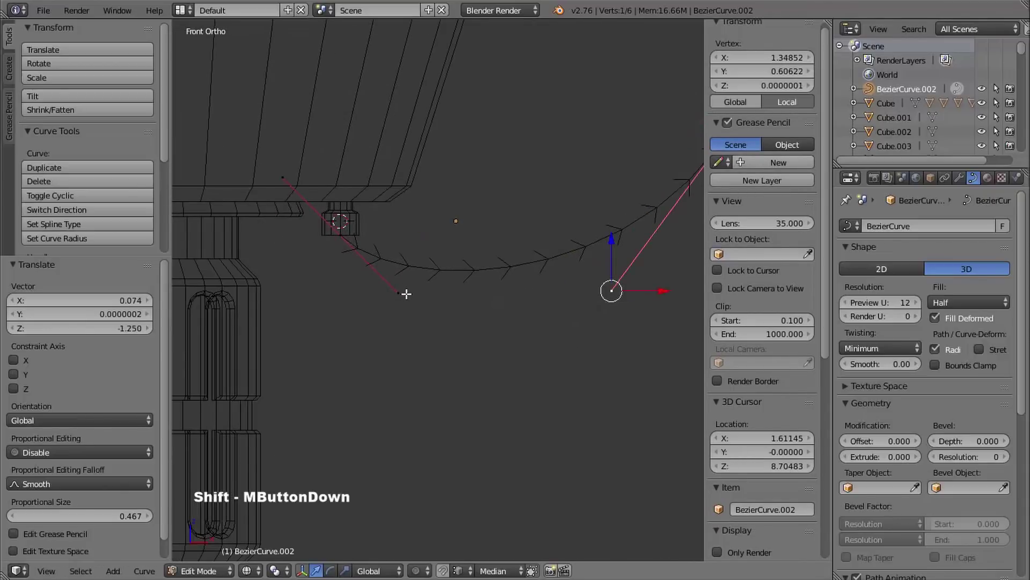
{"action": "right_click", "coordinate": [401, 294]}
{"action": "key", "text": "g"}
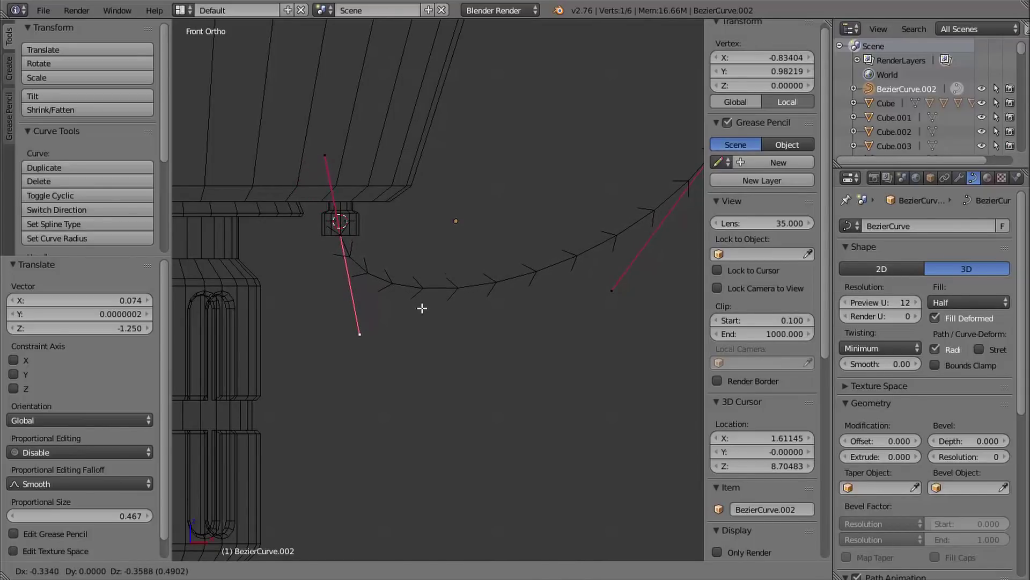
{"action": "left_click", "coordinate": [421, 308]}
- Leave curve editing and give the Bezier curve a bevel depth of about 0.124
{"action": "middle_click_drag", "start_coordinate": [421, 306], "coordinate": [494, 296], "text": "shift"}
{"action": "middle_click_drag", "start_coordinate": [494, 295], "coordinate": [352, 306], "text": "ctrl"}
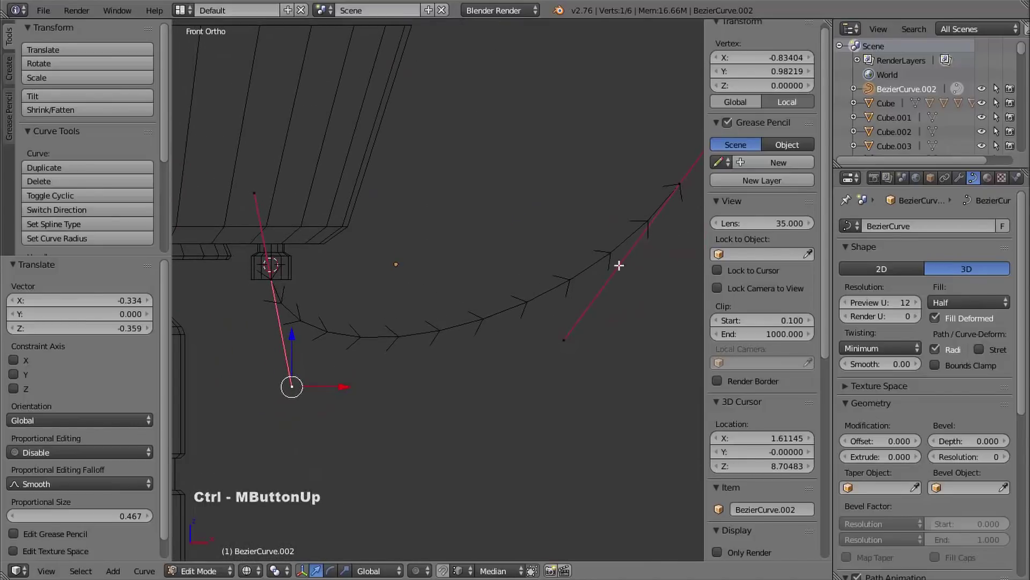
{"action": "middle_click_drag", "start_coordinate": [585, 281], "coordinate": [454, 303], "text": "shift"}
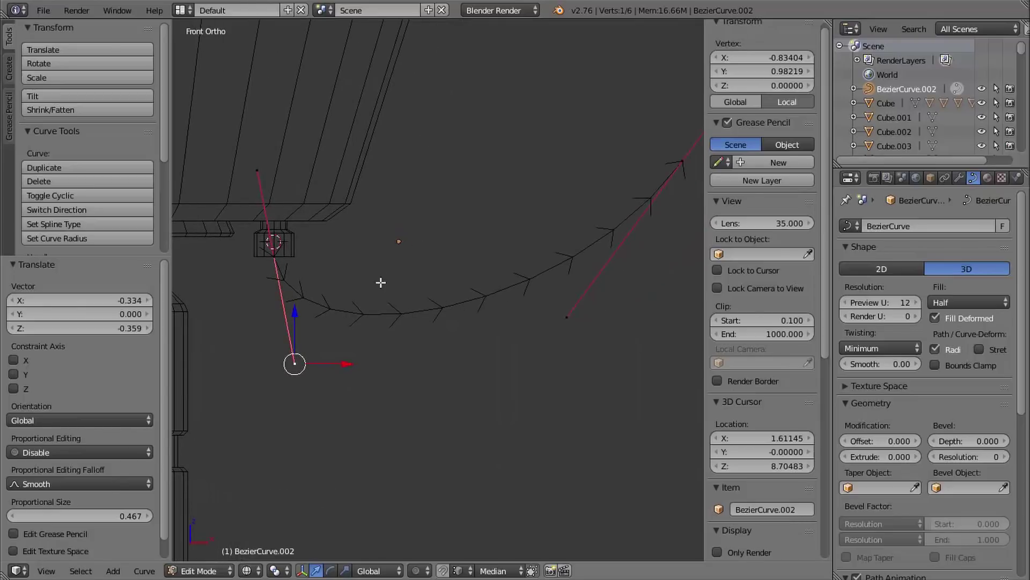
{"action": "key", "text": "Tab"}
{"action": "middle_click_drag", "start_coordinate": [470, 288], "coordinate": [403, 295], "text": "shift"}
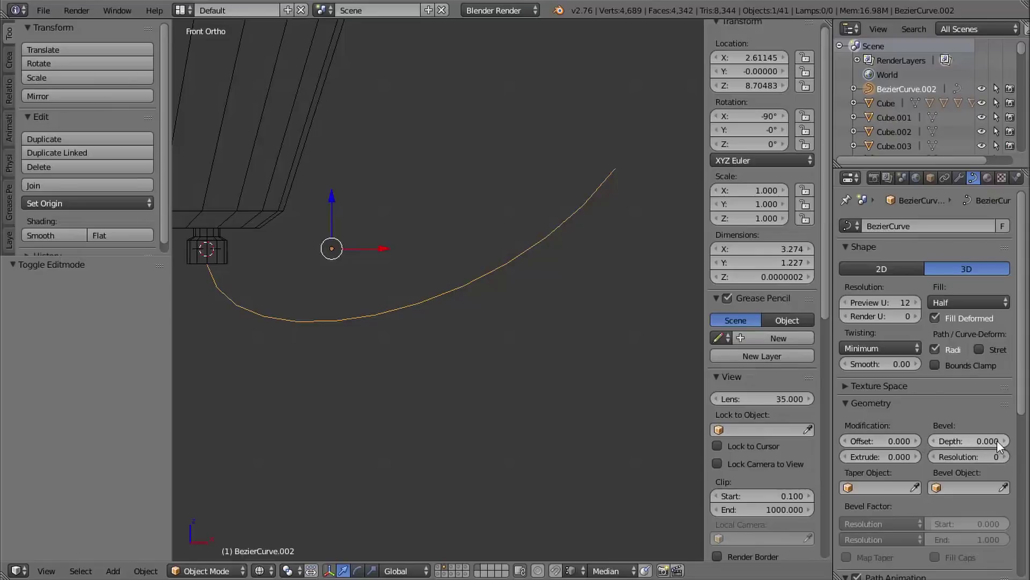
{"action": "left_click_drag", "start_coordinate": [997, 440], "coordinate": [1020, 440]}
- Switch to solid display and set the curve's fill to Full to close the pipe all around
{"action": "middle_click_drag", "start_coordinate": [537, 327], "coordinate": [552, 313], "text": "shift"}
{"action": "key", "text": "z"}
{"action": "middle_click_drag", "start_coordinate": [461, 336], "coordinate": [383, 242]}
{"action": "middle_click_drag", "start_coordinate": [407, 278], "coordinate": [482, 368]}
{"action": "middle_click_drag", "start_coordinate": [503, 334], "coordinate": [523, 333]}
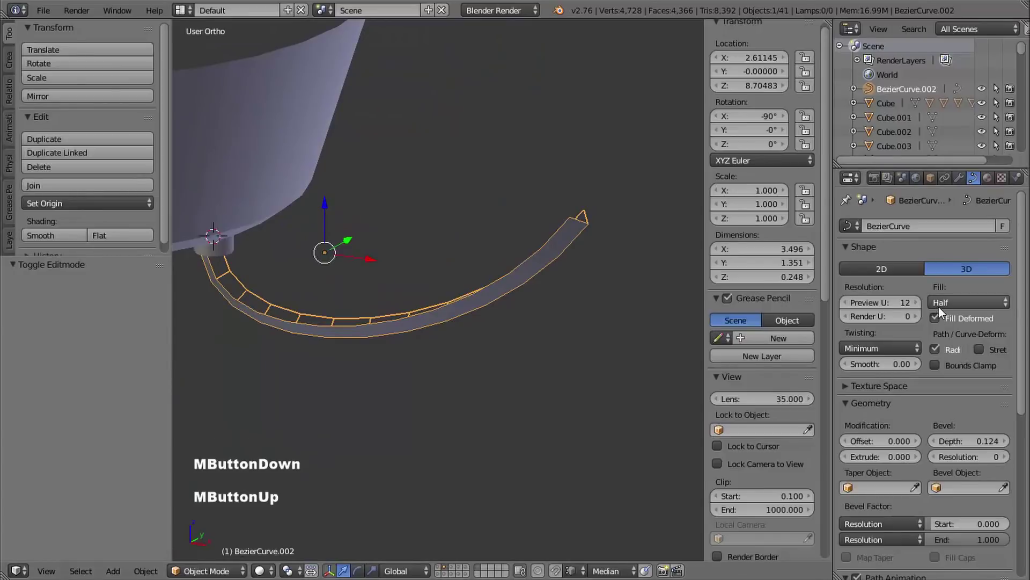
{"action": "left_click", "coordinate": [957, 301]}
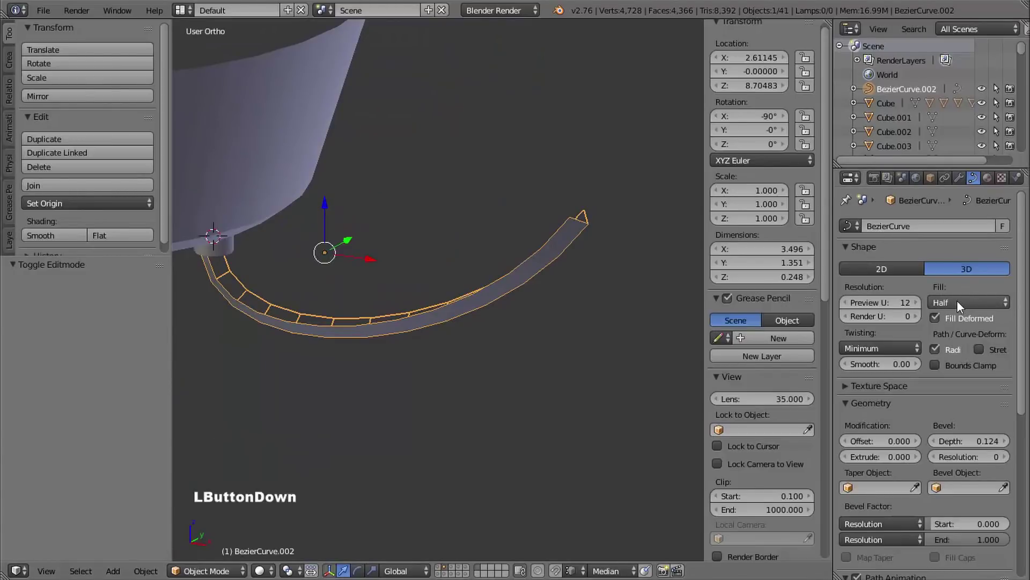
{"action": "left_click", "coordinate": [954, 284]}
- Set the curve's bevel resolution to 1
{"action": "middle_click_drag", "start_coordinate": [689, 342], "coordinate": [475, 339], "text": "shift"}
{"action": "middle_click_drag", "start_coordinate": [476, 339], "coordinate": [541, 353]}
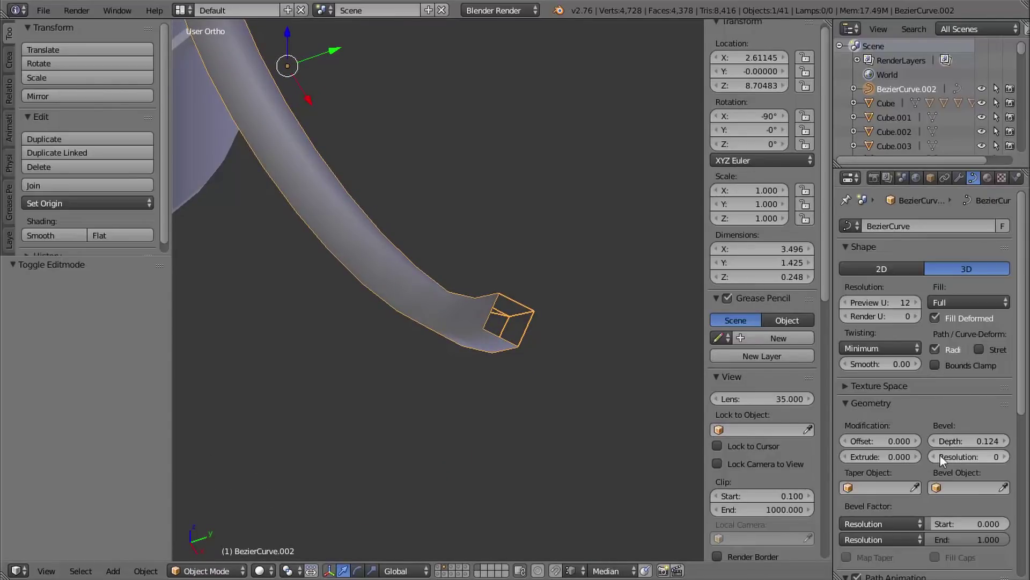
{"action": "left_click", "coordinate": [1001, 456]}
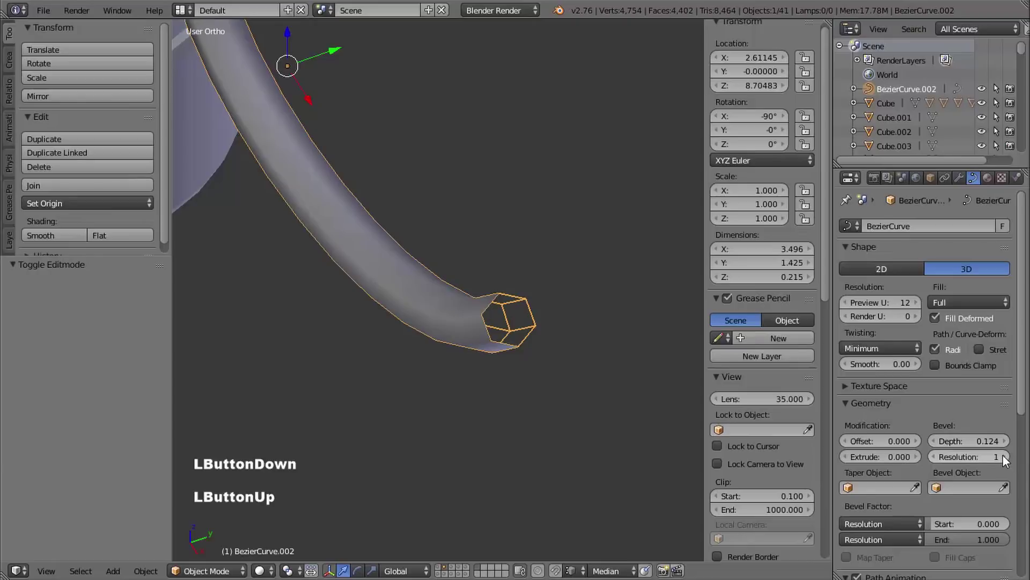
- Set the curve's bevel depth to 0.1 so the pipe fits inside the collar
{"action": "middle_click_drag", "start_coordinate": [564, 363], "coordinate": [372, 297]}
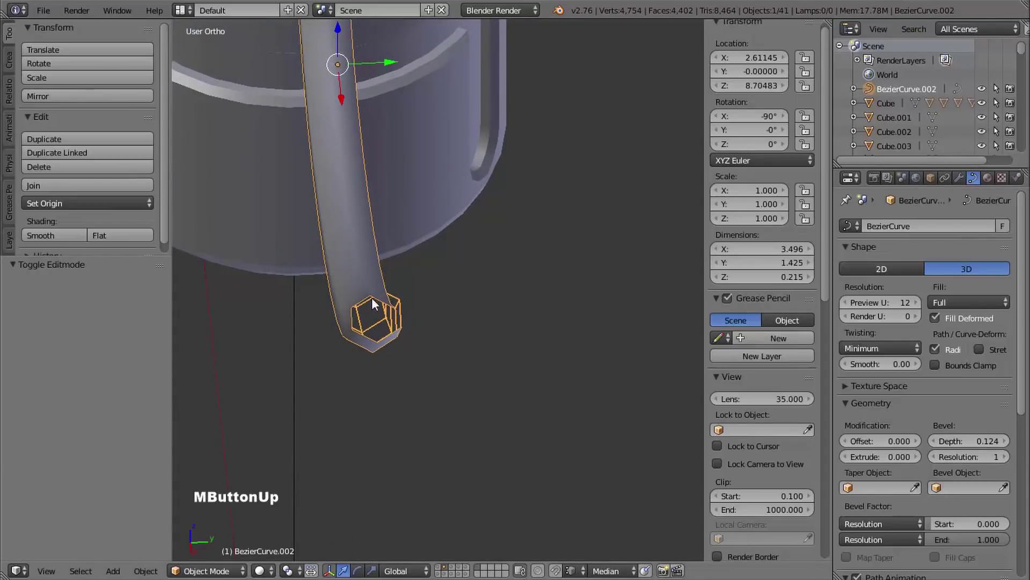
{"action": "middle_click_drag", "start_coordinate": [453, 368], "coordinate": [537, 320]}
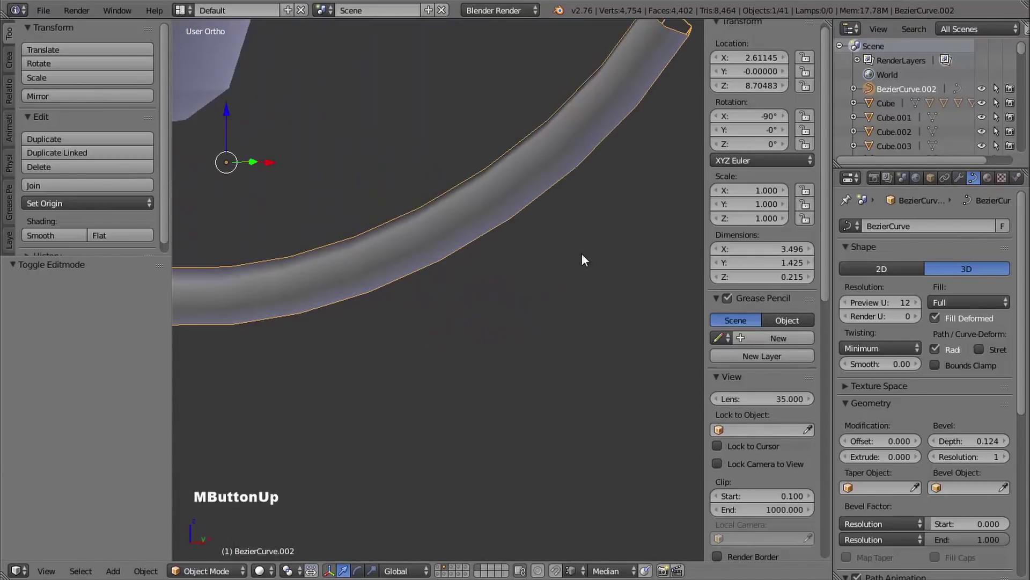
{"action": "middle_click_drag", "start_coordinate": [581, 254], "coordinate": [439, 337], "text": "ctrl"}
{"action": "middle_click_drag", "start_coordinate": [373, 368], "coordinate": [530, 345], "text": "shift"}
{"action": "middle_click_drag", "start_coordinate": [530, 344], "coordinate": [535, 311]}
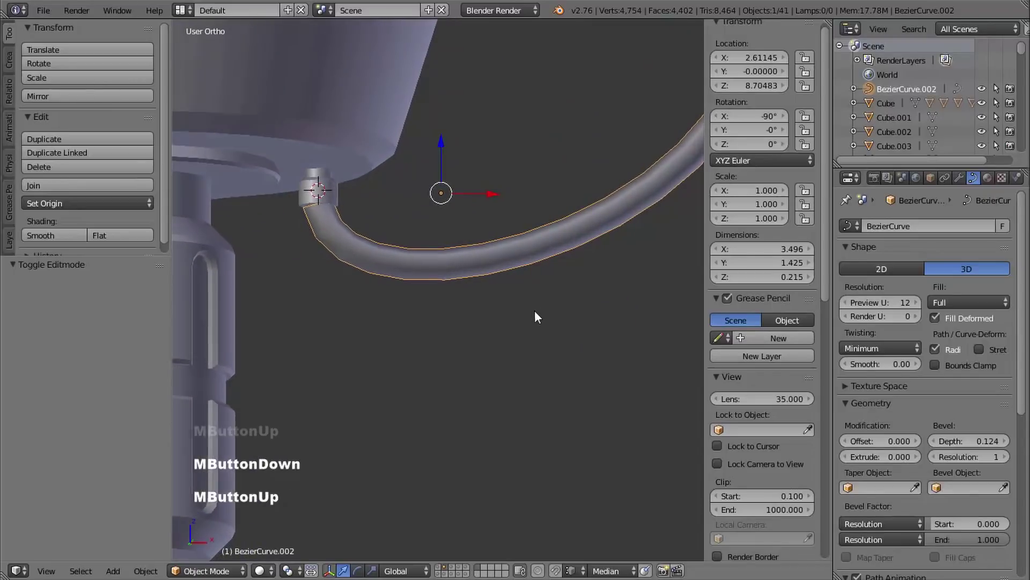
{"action": "left_click", "coordinate": [988, 439]}
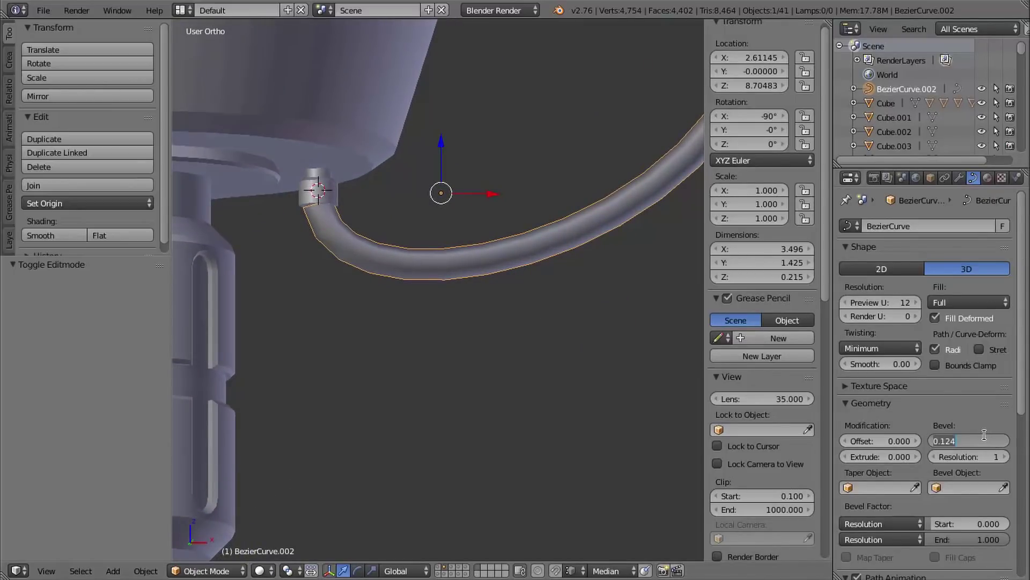
{"action": "type", "text": ".1"}
{"action": "key", "text": "Return"}
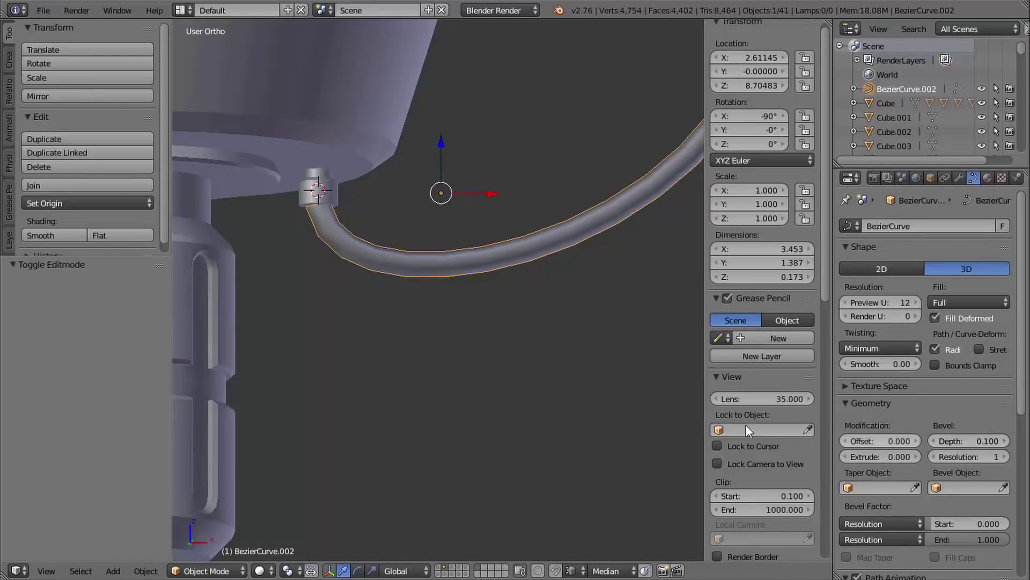
- In front wireframe view, edit the curve and shift the start point's lower handle about -0.170 along X beneath the collar's centre
{"action": "middle_click_drag", "start_coordinate": [320, 308], "coordinate": [382, 322]}
{"action": "middle_click_drag", "start_coordinate": [382, 322], "coordinate": [436, 279], "text": "ctrl"}
{"action": "mouse_move", "coordinate": [436, 279]}
{"action": "middle_mouse_down", "text": "shift"}
{"action": "mouse_move", "coordinate": [444, 301]}
{"action": "mouse_move", "coordinate": [429, 253]}
{"action": "mouse_move", "coordinate": [462, 296]}
{"action": "mouse_move", "coordinate": [477, 279]}
{"action": "mouse_move", "coordinate": [447, 273]}
{"action": "mouse_move", "coordinate": [432, 297]}
{"action": "middle_mouse_up", "text": "shift"}
{"action": "mouse_move", "coordinate": [432, 297]}
{"action": "middle_mouse_down"}
{"action": "mouse_move", "coordinate": [446, 307]}
{"action": "mouse_move", "coordinate": [435, 304]}
{"action": "middle_mouse_up"}
{"action": "key", "text": "KP_1"}
{"action": "key", "text": "z"}
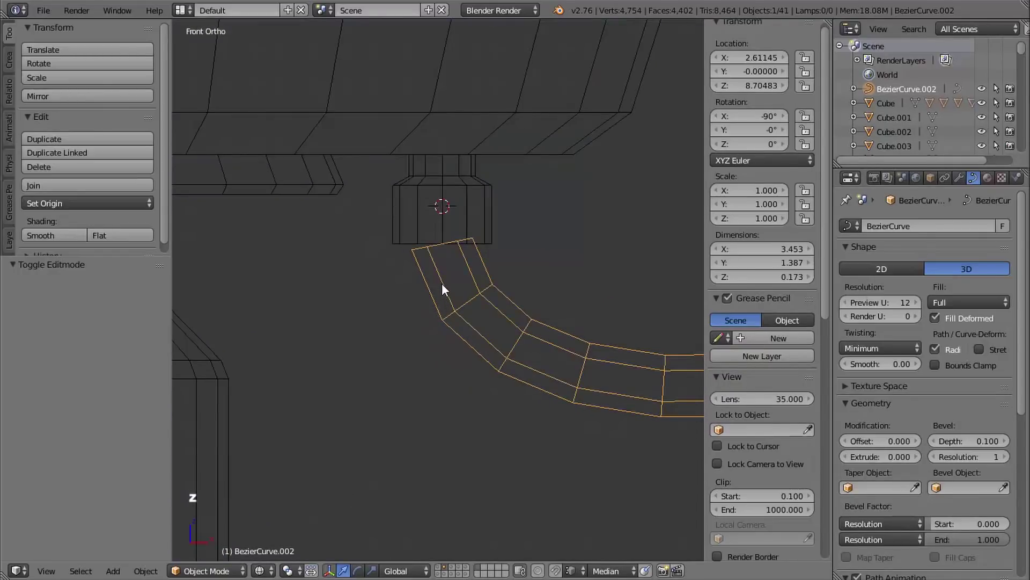
{"action": "key", "text": "Tab"}
{"action": "middle_click_drag", "start_coordinate": [443, 279], "coordinate": [458, 244], "text": "shift"}
{"action": "middle_click_drag", "start_coordinate": [460, 324], "coordinate": [451, 283], "text": "shift"}
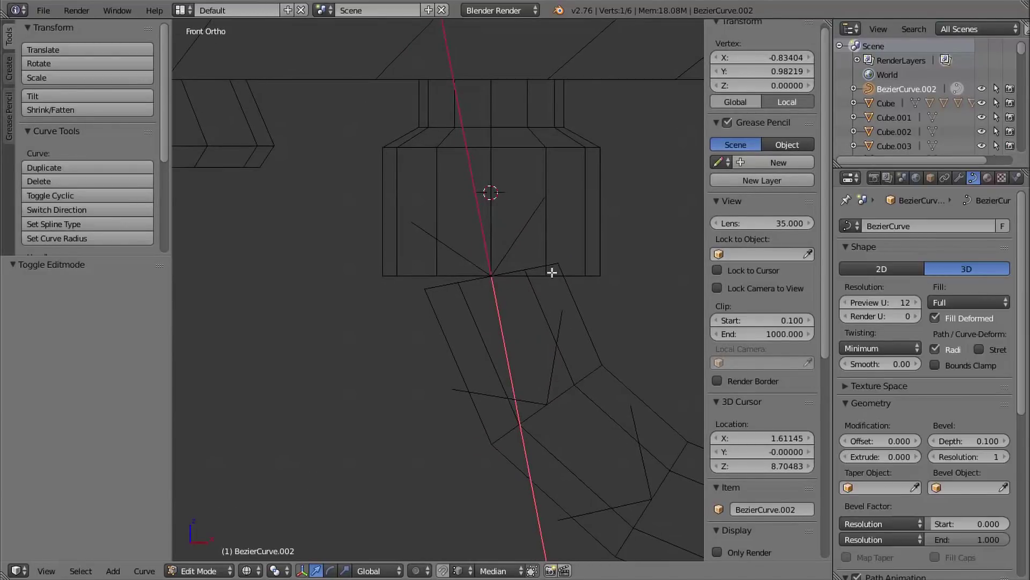
{"action": "middle_click_drag", "start_coordinate": [505, 292], "coordinate": [480, 245], "text": "shift"}
{"action": "middle_click_drag", "start_coordinate": [479, 246], "coordinate": [473, 221], "text": "shift"}
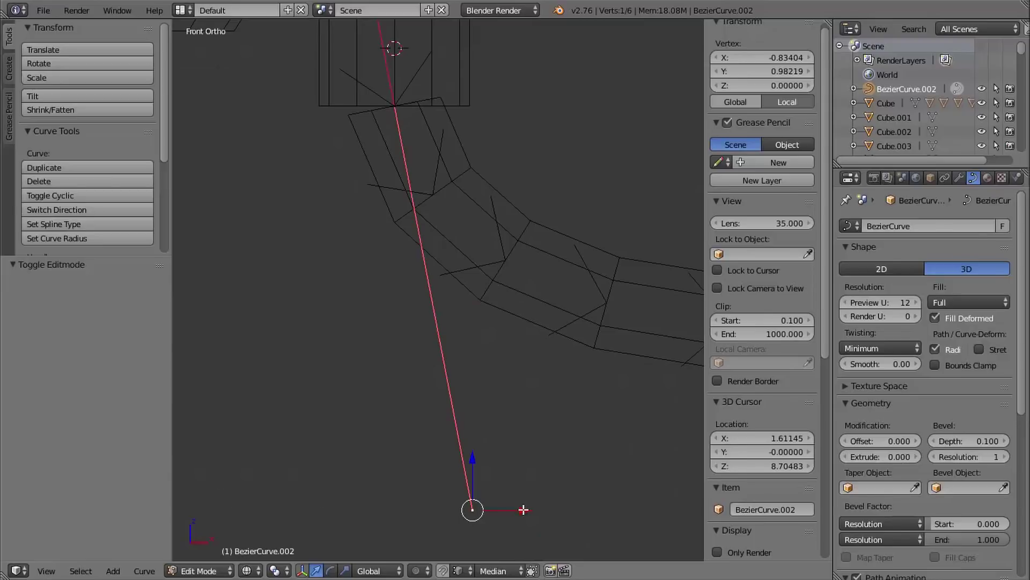
{"action": "left_click_drag", "start_coordinate": [525, 510], "coordinate": [449, 501]}
- Nudge the start point's lower handle about 0.004 along X to align it vertically with the collar's axis
{"action": "middle_click_drag", "start_coordinate": [449, 501], "coordinate": [476, 226], "text": "shift"}
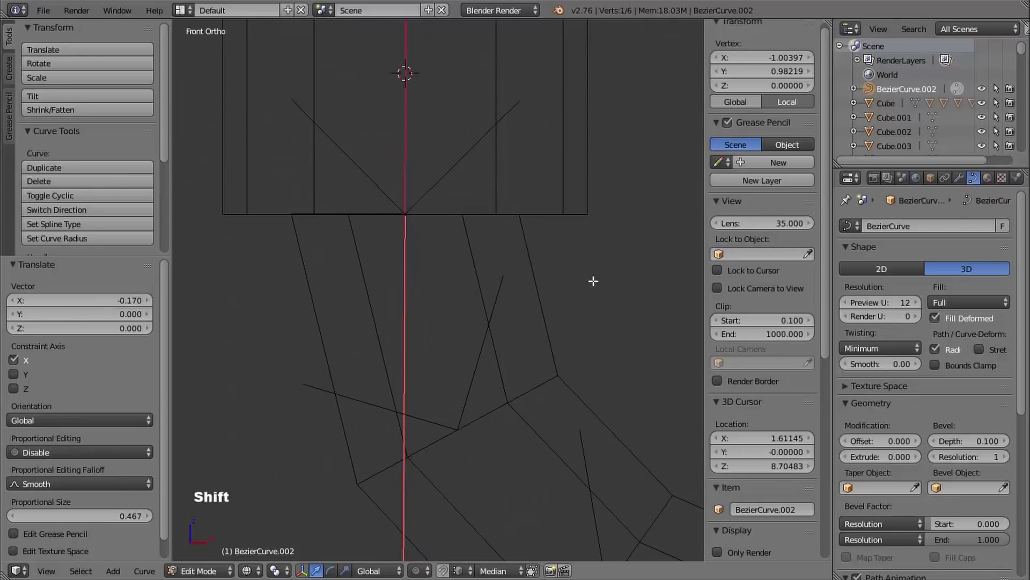
{"action": "middle_click_drag", "start_coordinate": [560, 280], "coordinate": [545, 259], "text": "ctrl"}
{"action": "scroll", "coordinate": [545, 259], "scroll_direction": "down", "scroll_amount": 3}
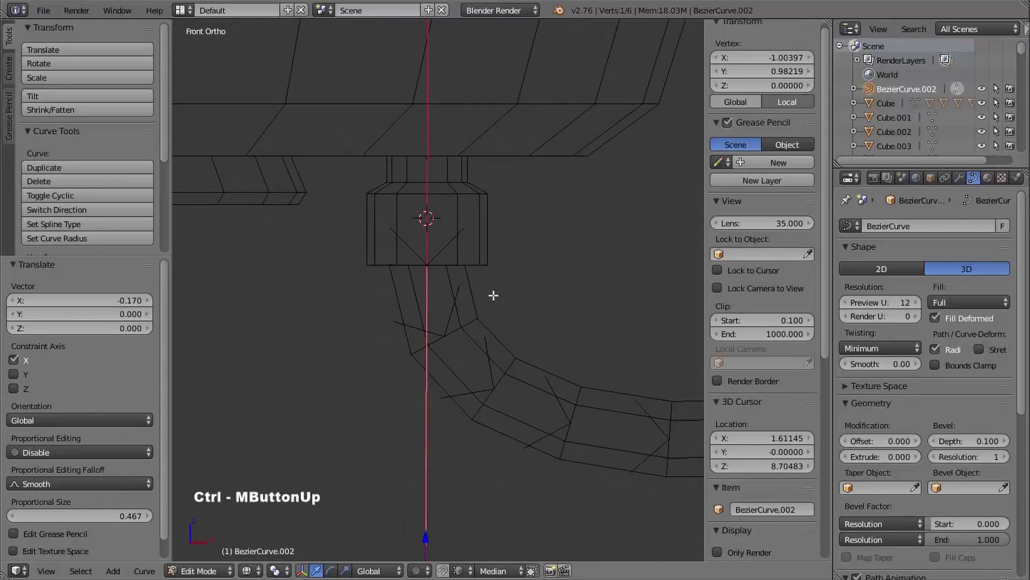
{"action": "middle_click_drag", "start_coordinate": [494, 294], "coordinate": [450, 402], "text": "shift"}
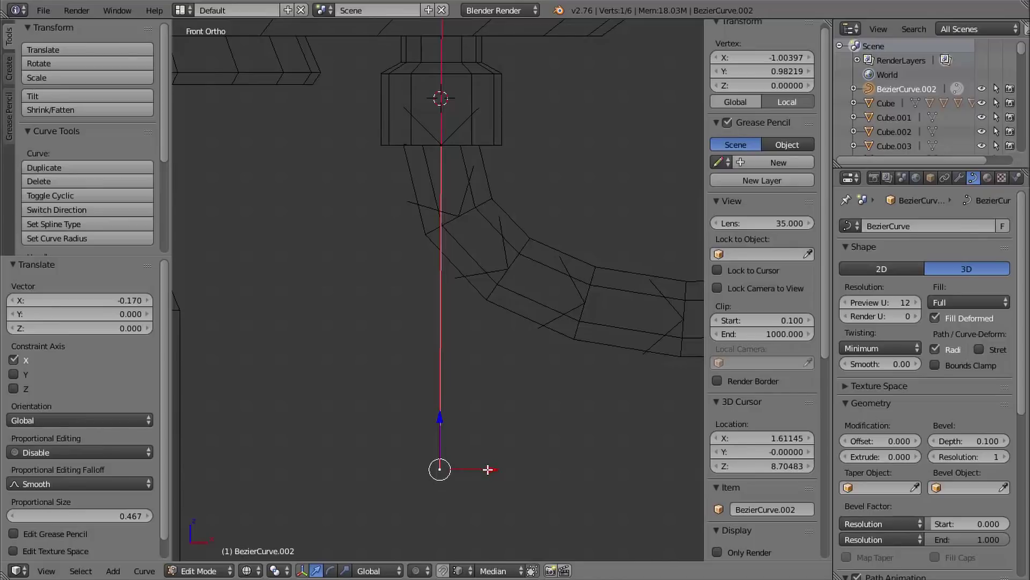
{"action": "left_click_drag", "start_coordinate": [488, 470], "coordinate": [490, 470]}
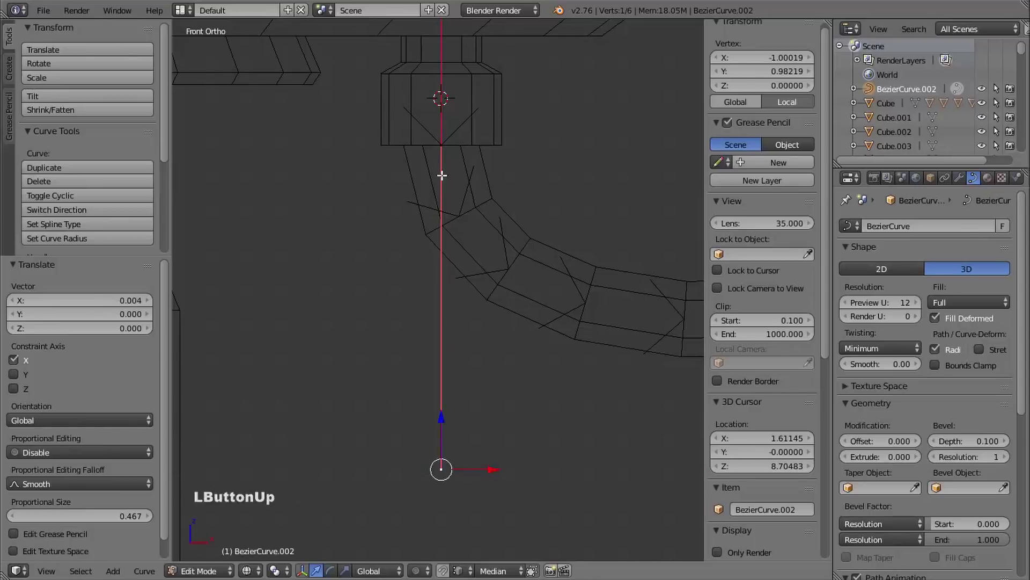
- Return to solid display, leave curve editing and check where the pipe enters the collar
{"action": "mouse_move", "coordinate": [442, 175]}
{"action": "middle_mouse_down", "text": "shift"}
{"action": "mouse_move", "coordinate": [467, 306]}
{"action": "mouse_move", "coordinate": [467, 252]}
{"action": "mouse_move", "coordinate": [549, 206]}
{"action": "mouse_move", "coordinate": [451, 278]}
{"action": "mouse_move", "coordinate": [545, 248]}
{"action": "middle_mouse_up", "text": "shift"}
{"action": "key", "text": "z"}
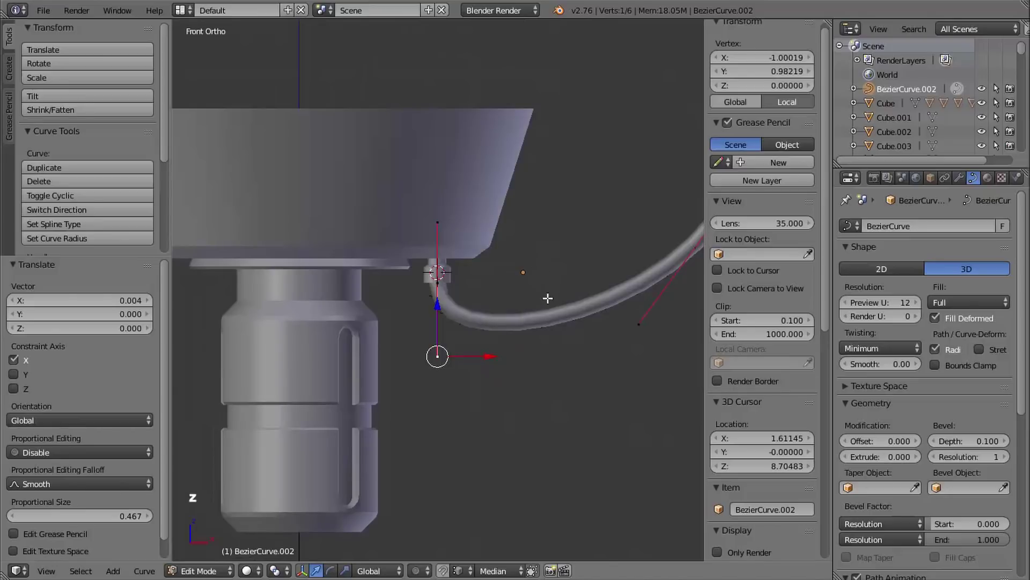
{"action": "middle_click_drag", "start_coordinate": [548, 298], "coordinate": [485, 252], "text": "shift"}
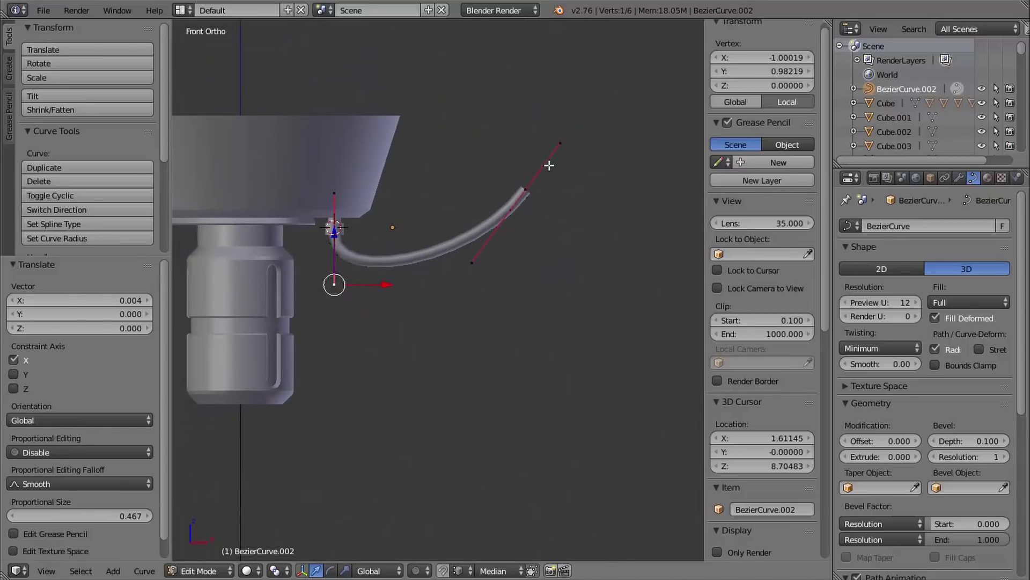
{"action": "middle_click_drag", "start_coordinate": [428, 288], "coordinate": [426, 223], "text": "shift"}
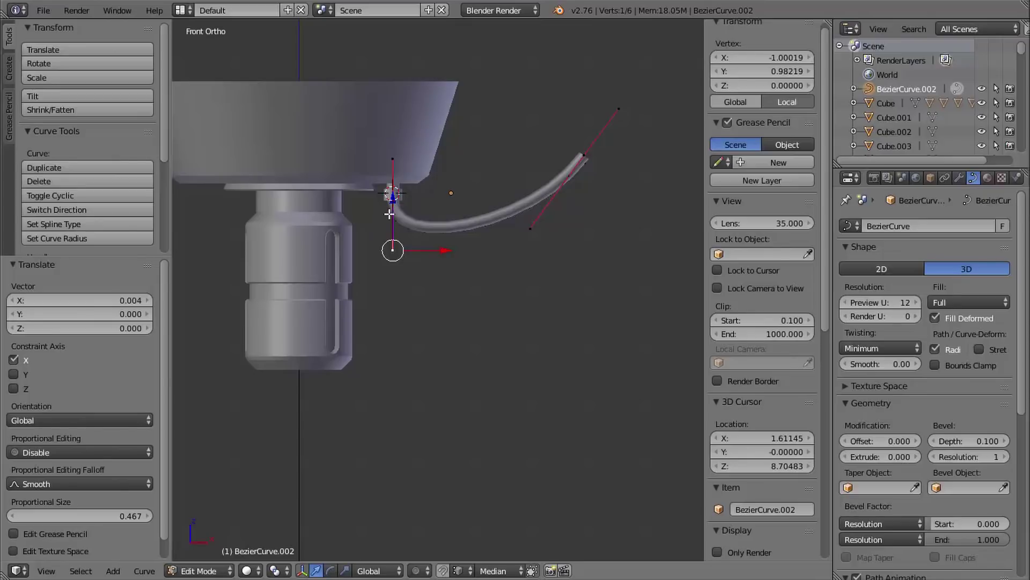
{"action": "key", "text": "Tab"}
{"action": "key", "text": "Tab"}
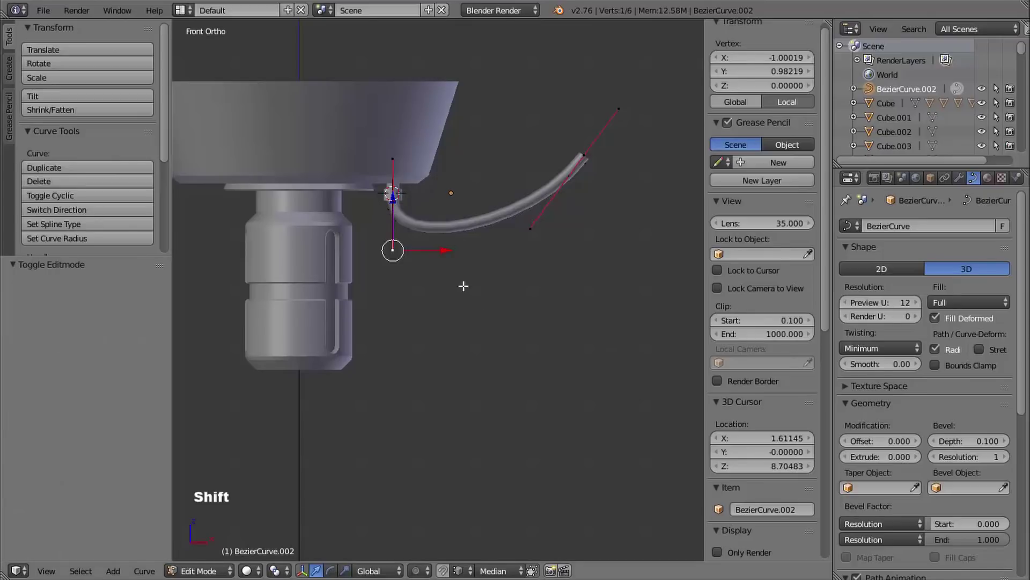
{"action": "middle_click_drag", "start_coordinate": [464, 286], "coordinate": [479, 287], "text": "shift"}
{"action": "key", "text": "Tab"}
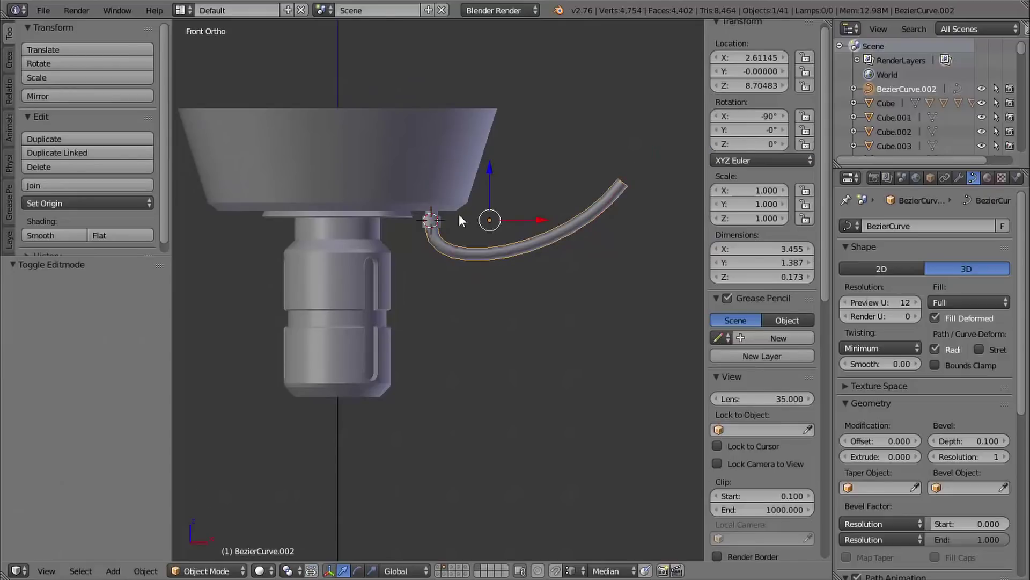
{"action": "middle_click_drag", "start_coordinate": [459, 214], "coordinate": [444, 294], "text": "ctrl"}
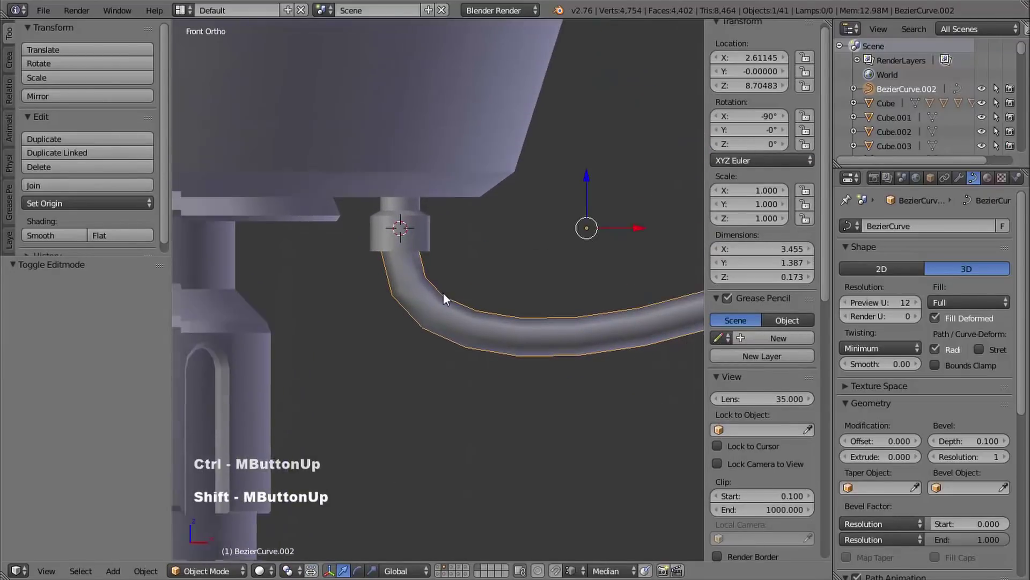
- Add the collar to the pipe selection, reset the 3D cursor to the world origin and set the pivot point to 3D Cursor
{"action": "right_click", "coordinate": [422, 226], "text": "shift"}
{"action": "middle_click_drag", "start_coordinate": [429, 337], "coordinate": [526, 133], "text": "ctrl"}
{"action": "middle_click_drag", "start_coordinate": [491, 317], "coordinate": [426, 270], "text": "shift"}
{"action": "middle_click_drag", "start_coordinate": [496, 288], "coordinate": [489, 313], "text": "ctrl"}
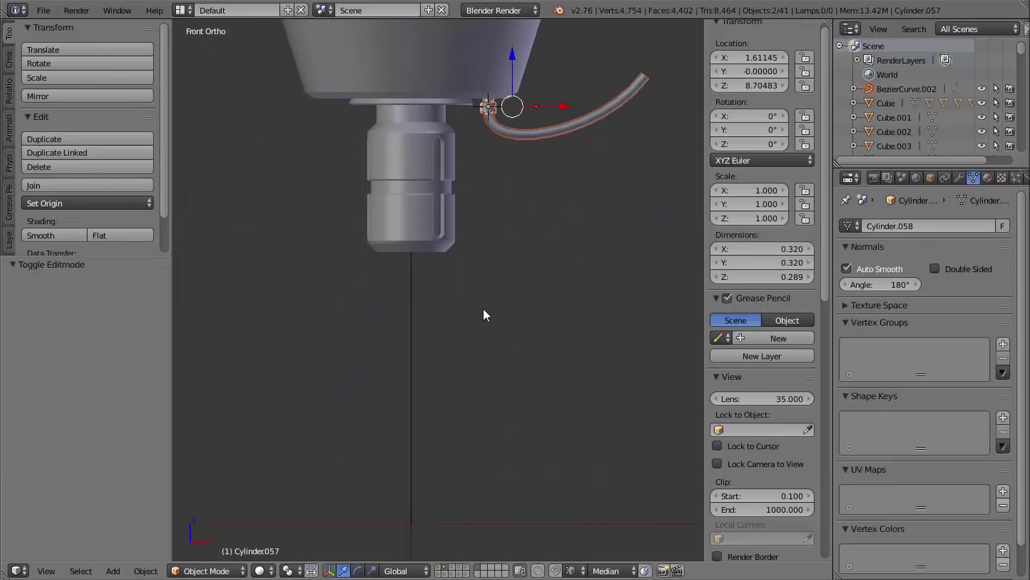
{"action": "key", "text": "shift+c"}
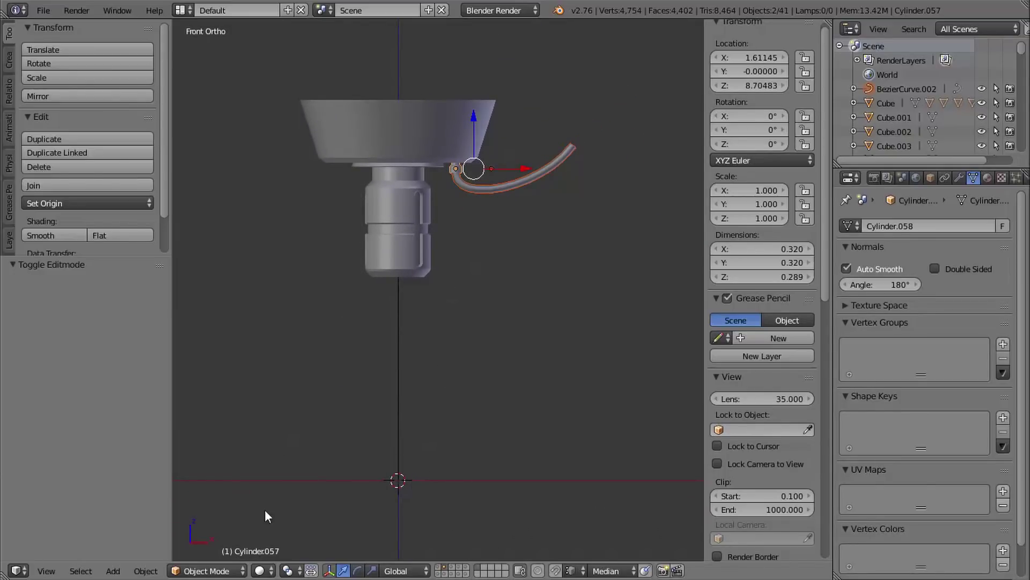
{"action": "left_click", "coordinate": [289, 569]}
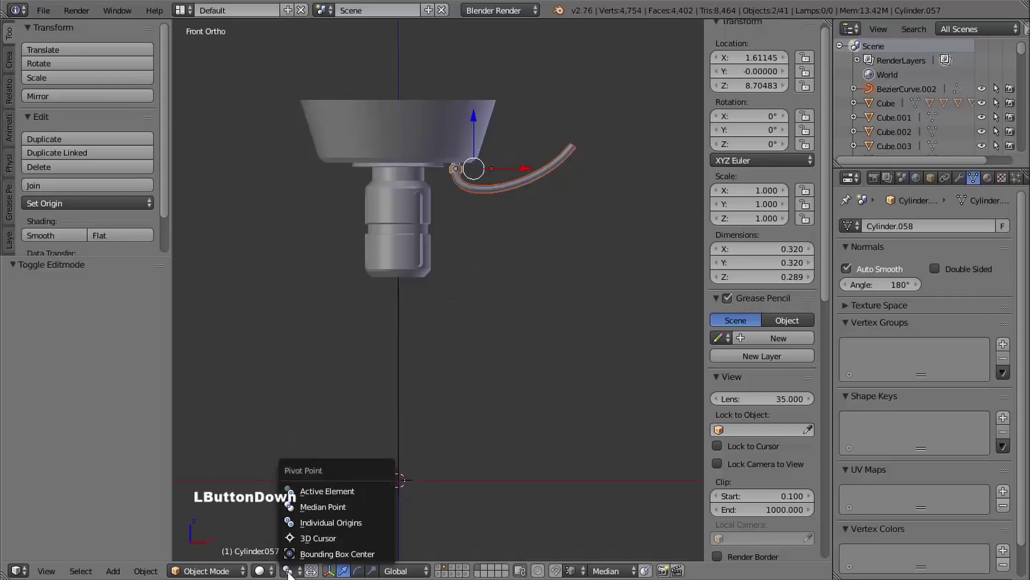
{"action": "left_click", "coordinate": [330, 537]}
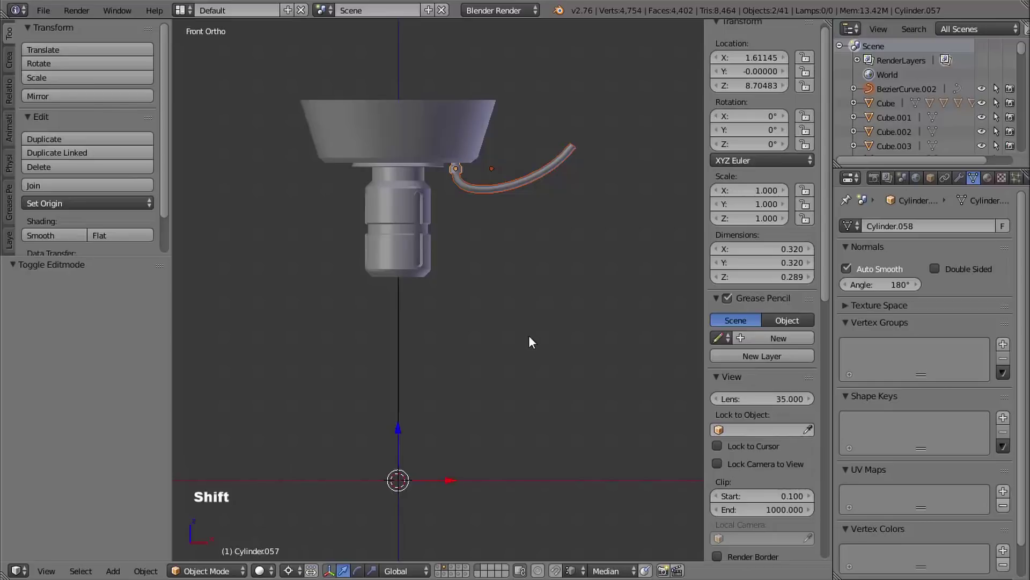
- Duplicate the collar and pipe rotated 90° about global Z, and repeat until four sets surround the machine
{"action": "key", "text": "shift+d"}
{"action": "key", "text": "r"}
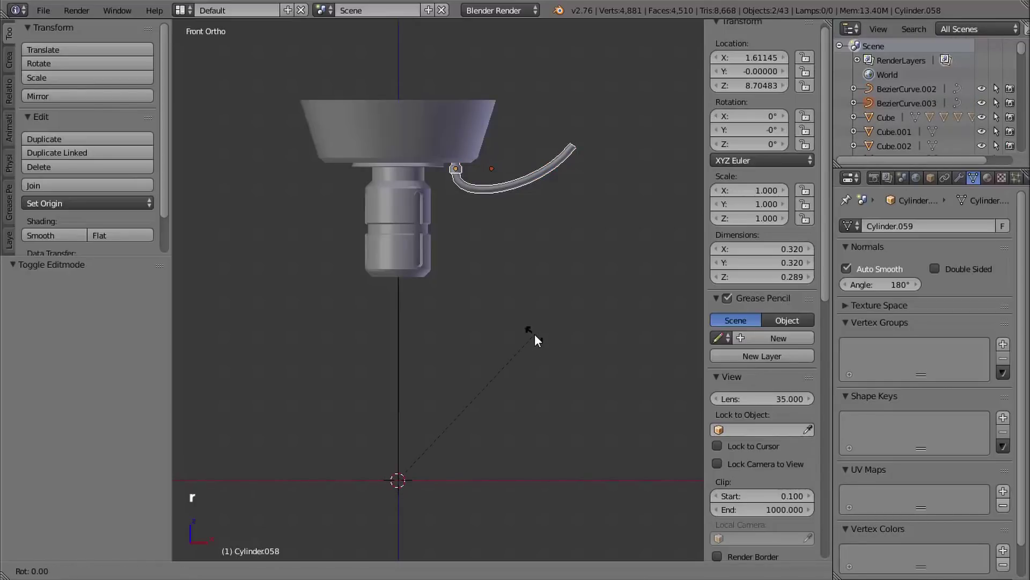
{"action": "type", "text": "z90"}
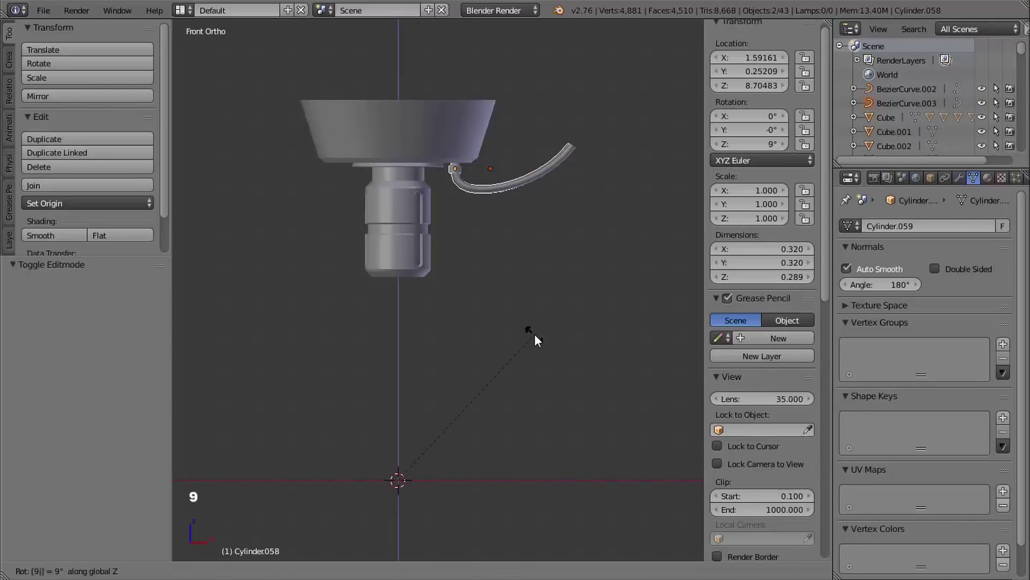
{"action": "key", "text": "Return"}
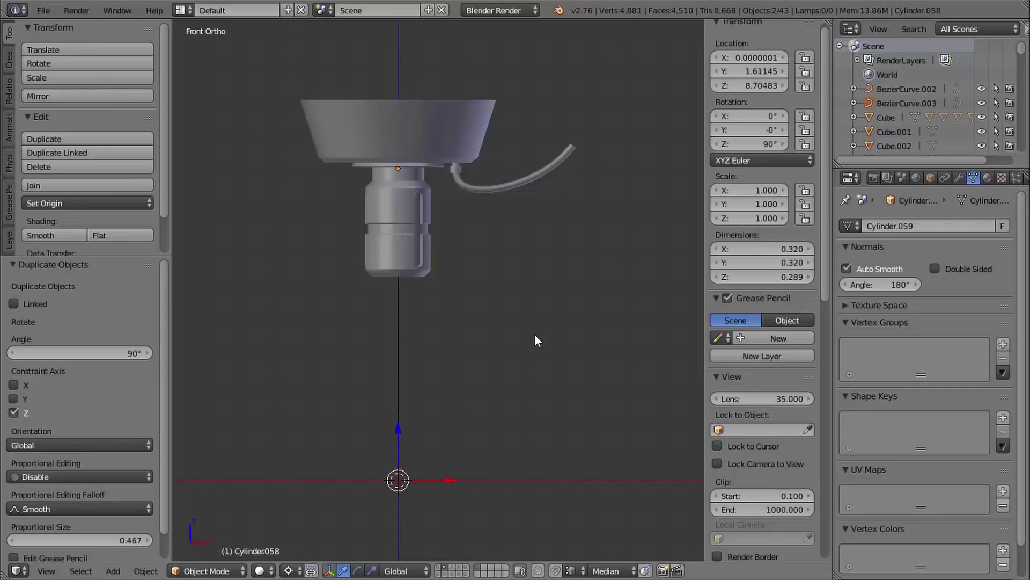
{"action": "key", "text": "shift"}
{"action": "key", "text": "shift+r"}
{"action": "key", "text": "shift+r"}
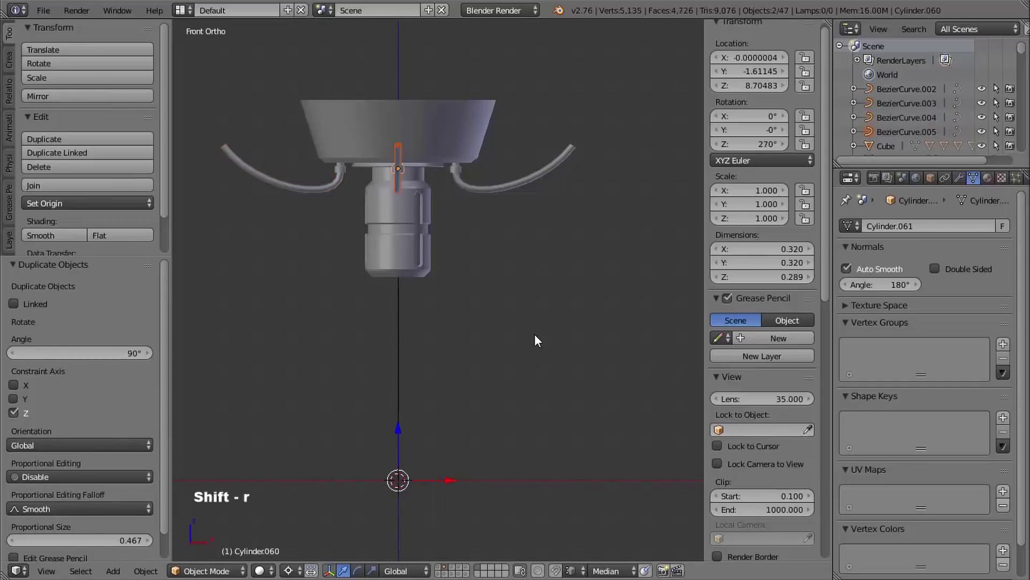
{"action": "middle_click_drag", "start_coordinate": [450, 323], "coordinate": [507, 246]}
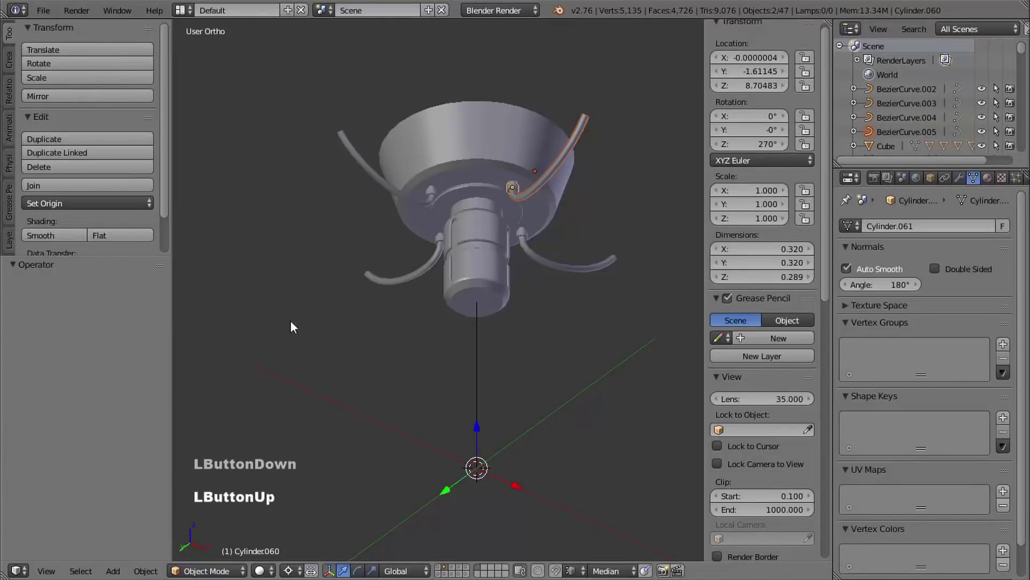
- Show the cavern layer, switch its objects from wireframe to solid display and lock the layer
{"action": "left_click", "coordinate": [10, 241]}
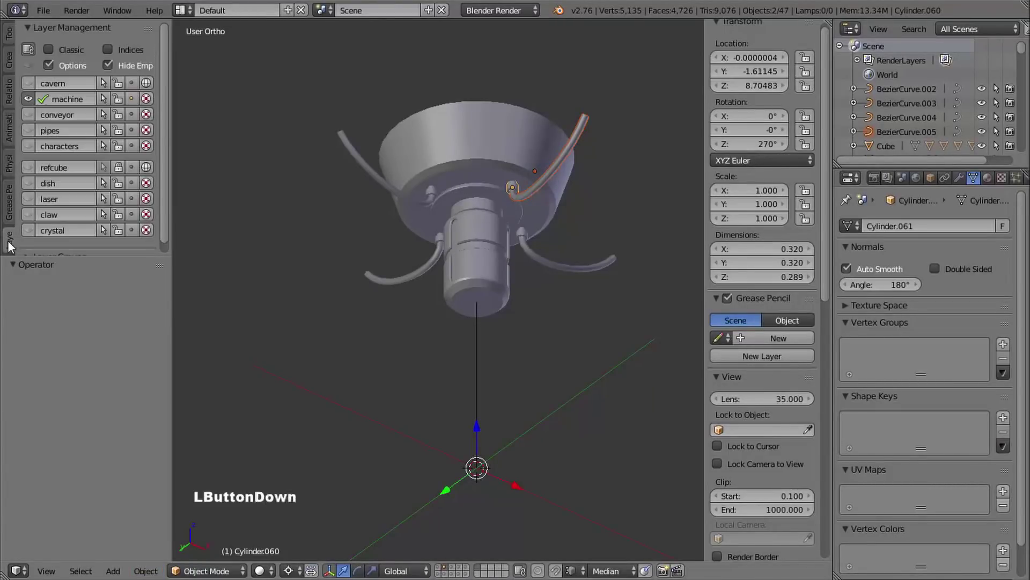
{"action": "left_click", "coordinate": [26, 83]}
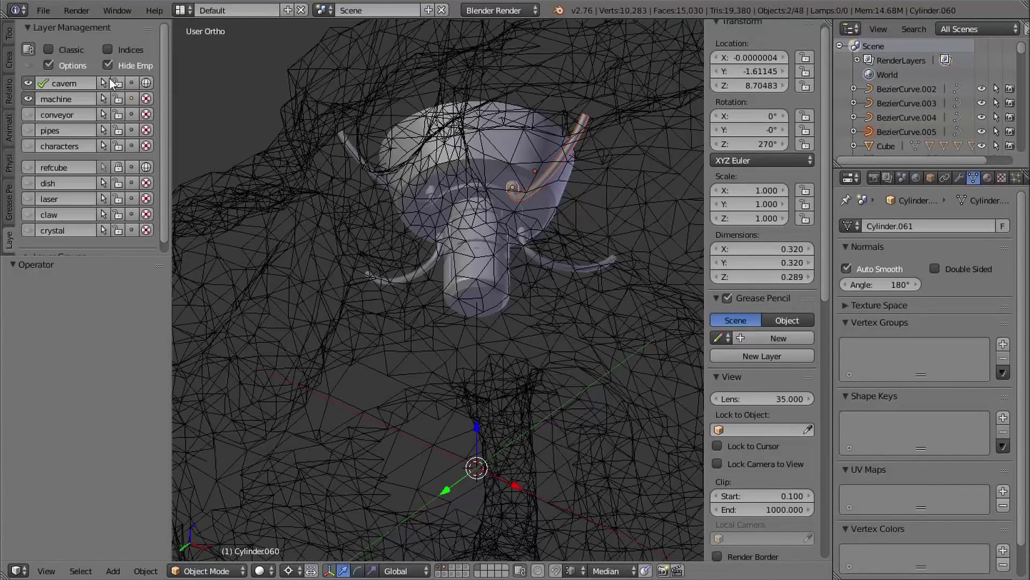
{"action": "left_click", "coordinate": [145, 83]}
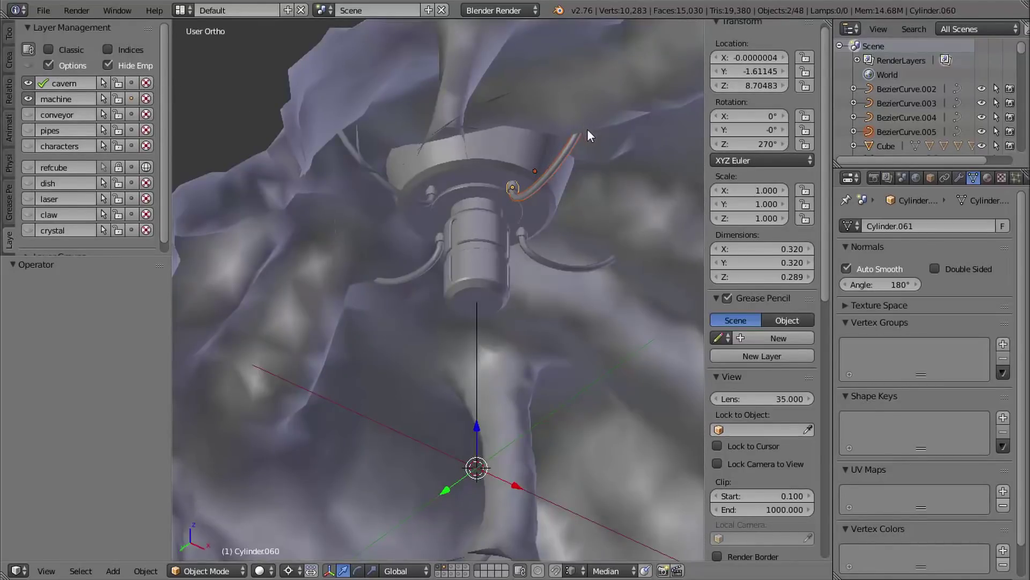
{"action": "left_click", "coordinate": [118, 83]}
{"action": "middle_click_drag", "start_coordinate": [520, 181], "coordinate": [457, 215], "text": "shift"}
{"action": "middle_click_drag", "start_coordinate": [457, 215], "coordinate": [446, 222]}
{"action": "middle_click_drag", "start_coordinate": [445, 223], "coordinate": [480, 232], "text": "shift"}
- Select the curved pipe on the machine's negative Y side and show the conveyor layer as well
{"action": "right_click", "coordinate": [429, 166]}
{"action": "mouse_move", "coordinate": [481, 232]}
{"action": "middle_mouse_down", "text": "ctrl"}
{"action": "mouse_move", "coordinate": [462, 236]}
{"action": "mouse_move", "coordinate": [500, 198]}
{"action": "mouse_move", "coordinate": [483, 237]}
{"action": "middle_mouse_up", "text": "ctrl"}
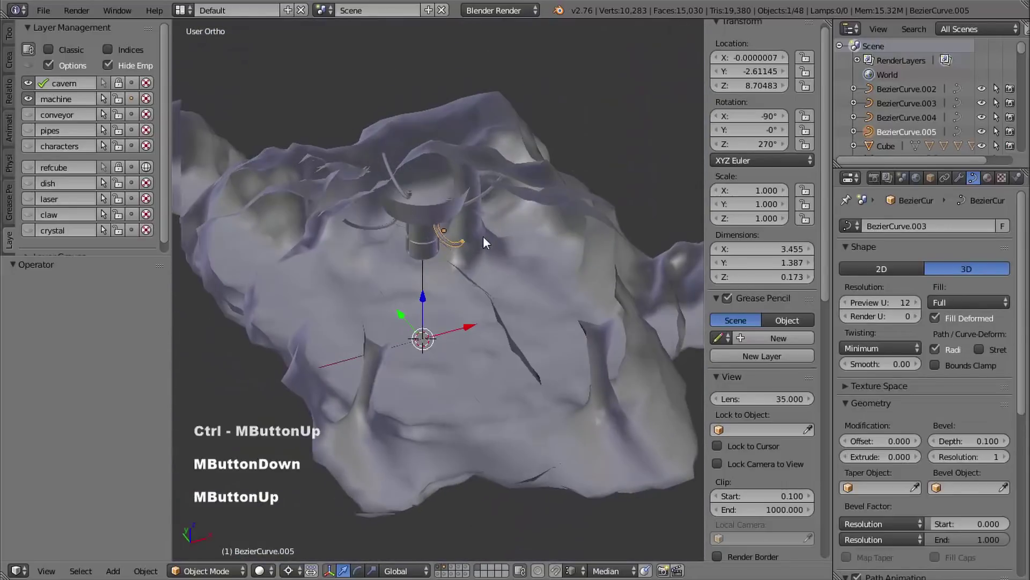
{"action": "left_click", "coordinate": [29, 114]}
{"action": "middle_click_drag", "start_coordinate": [374, 190], "coordinate": [313, 285], "text": "shift"}
{"action": "middle_click_drag", "start_coordinate": [570, 360], "coordinate": [411, 168], "text": "shift"}
{"action": "middle_click_drag", "start_coordinate": [467, 218], "coordinate": [456, 193], "text": "shift"}
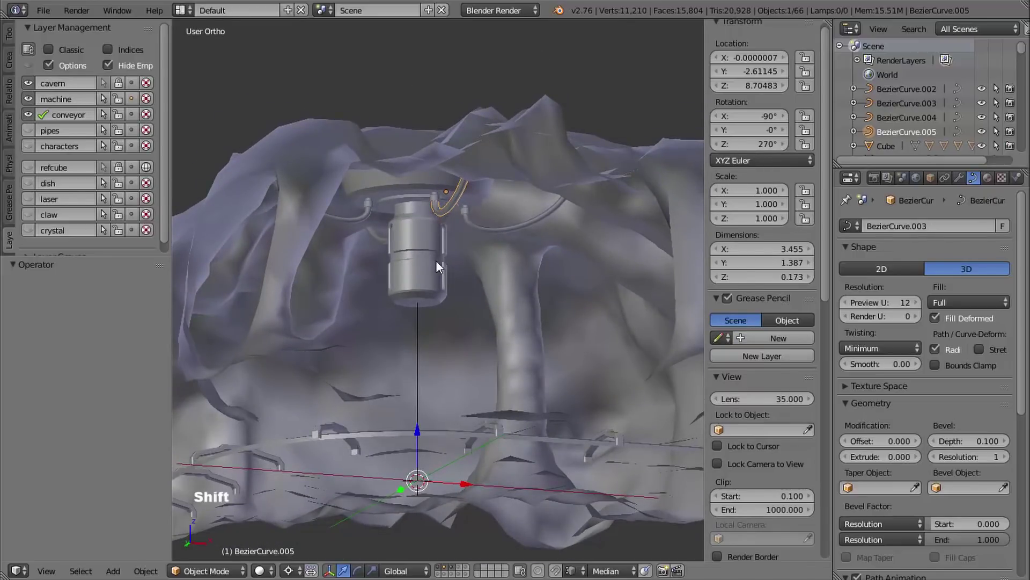
- Snap the 3D cursor to the selected pipe and add a cube mesh there
{"action": "key", "text": "shift+s"}
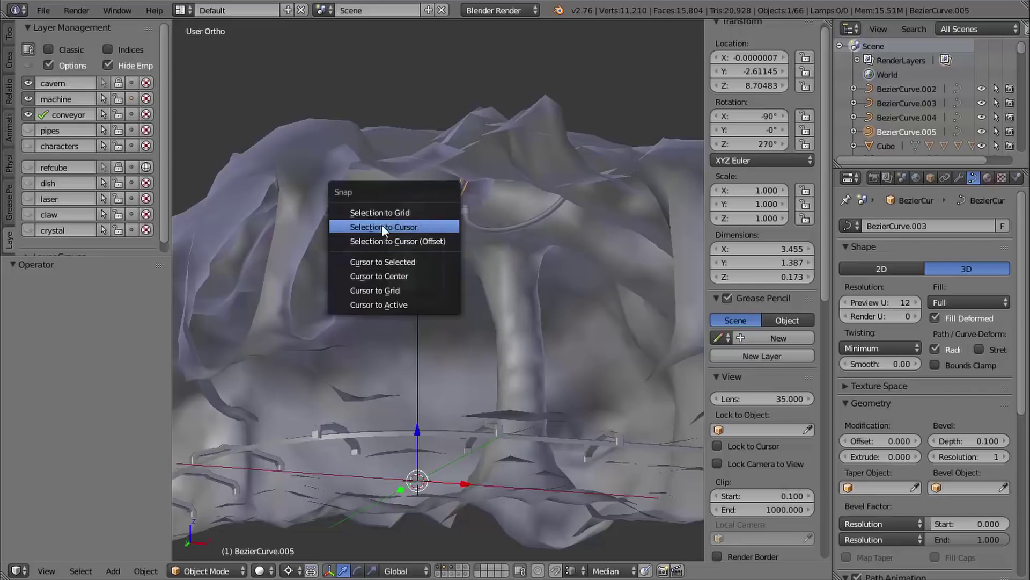
{"action": "left_click", "coordinate": [381, 262]}
{"action": "middle_click_drag", "start_coordinate": [414, 249], "coordinate": [446, 240], "text": "shift"}
{"action": "key", "text": "shift+a"}
{"action": "mouse_move", "coordinate": [452, 246]}
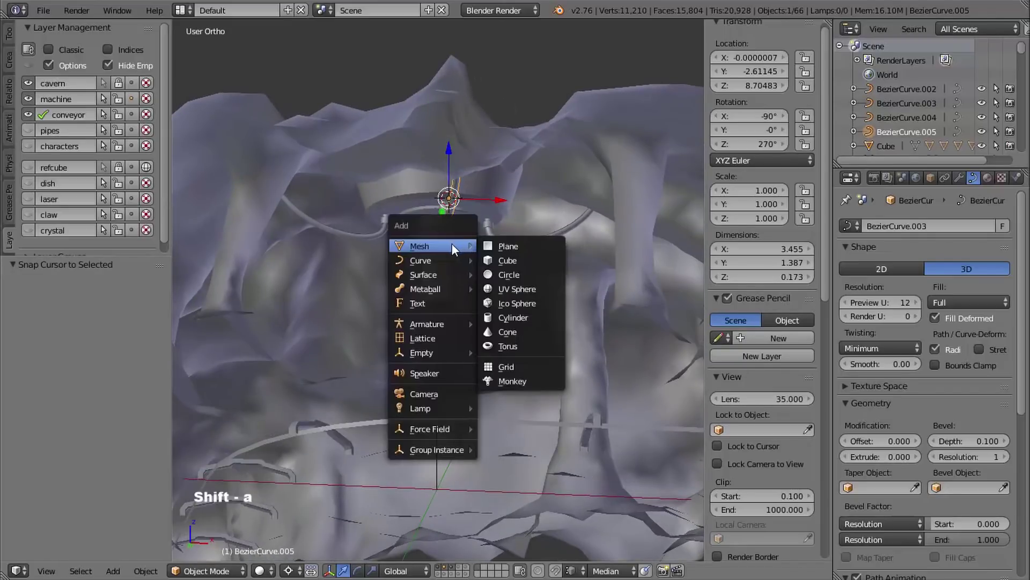
{"action": "left_click", "coordinate": [504, 261]}
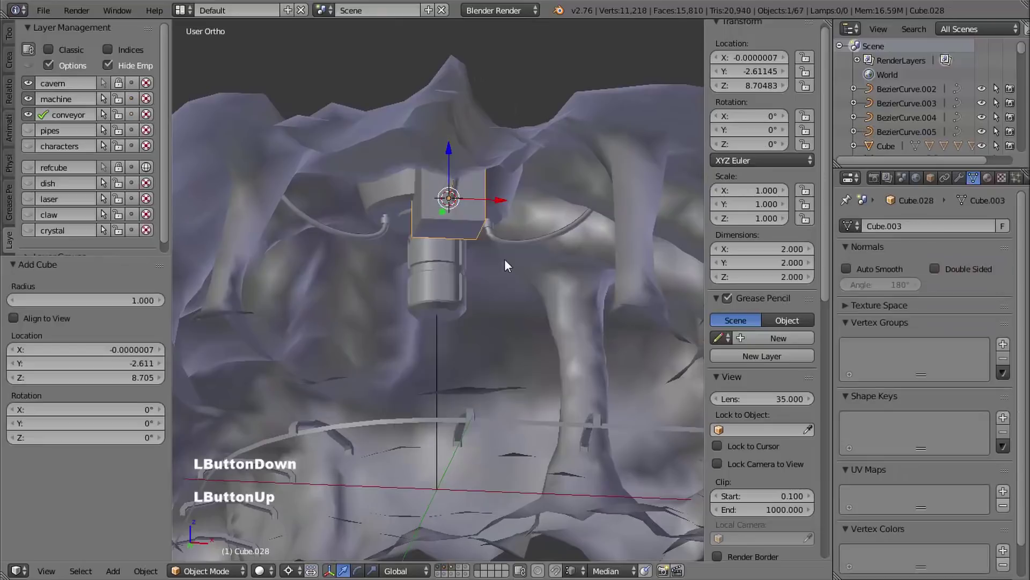
- Move the cube about -2.099 along Y to the free end of the pipe
{"action": "middle_click_drag", "start_coordinate": [504, 259], "coordinate": [501, 268], "text": "shift"}
{"action": "middle_click_drag", "start_coordinate": [501, 268], "coordinate": [507, 236], "text": "ctrl"}
{"action": "middle_click_drag", "start_coordinate": [507, 235], "coordinate": [510, 232]}
{"action": "middle_click", "coordinate": [410, 198]}
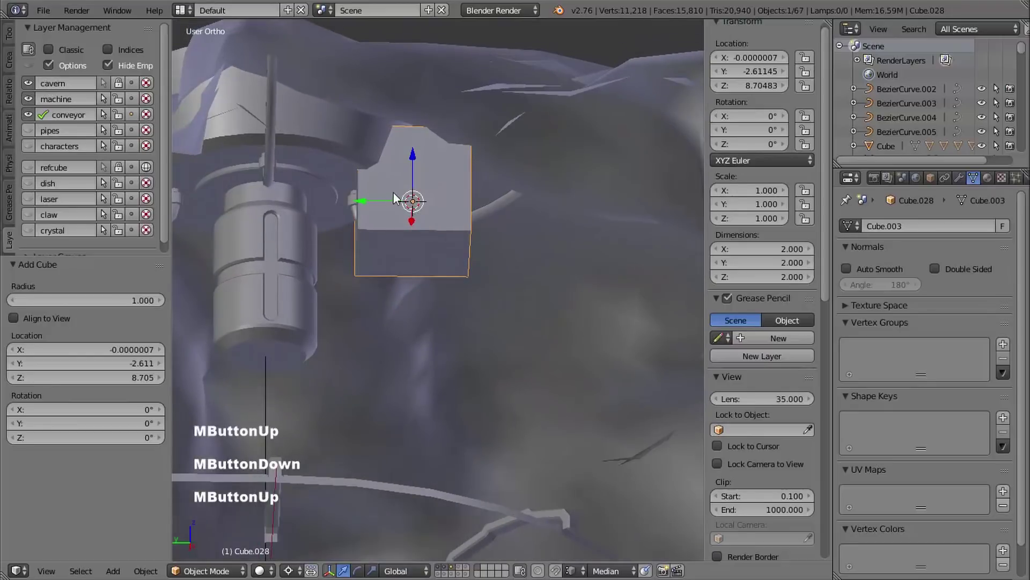
{"action": "left_click_drag", "start_coordinate": [363, 201], "coordinate": [483, 202]}
{"action": "middle_click_drag", "start_coordinate": [488, 228], "coordinate": [504, 265]}
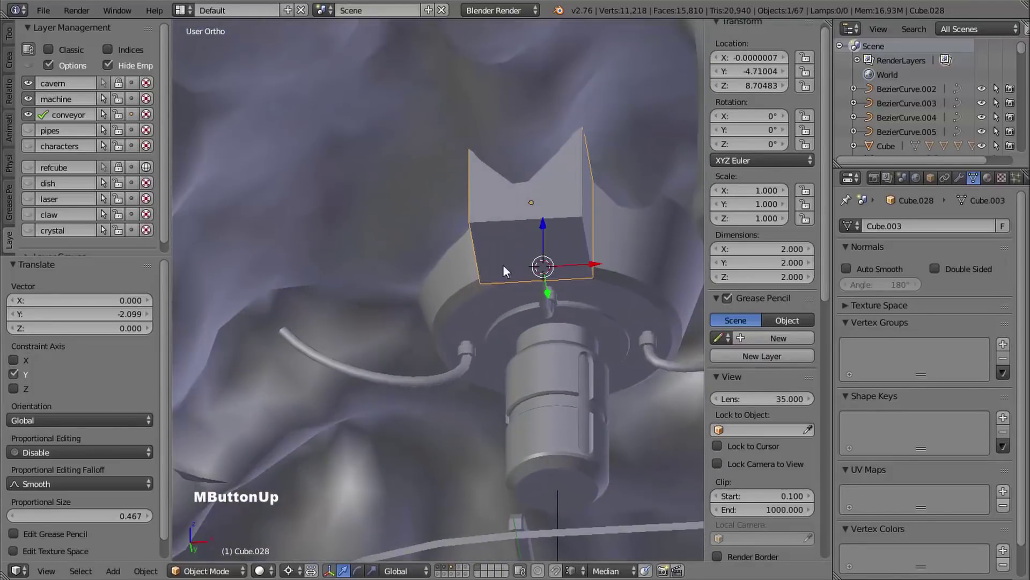
{"action": "mouse_move", "coordinate": [539, 298]}
{"action": "middle_mouse_down"}
{"action": "mouse_move", "coordinate": [516, 321]}
{"action": "mouse_move", "coordinate": [555, 301]}
{"action": "mouse_move", "coordinate": [543, 283]}
{"action": "middle_mouse_up"}
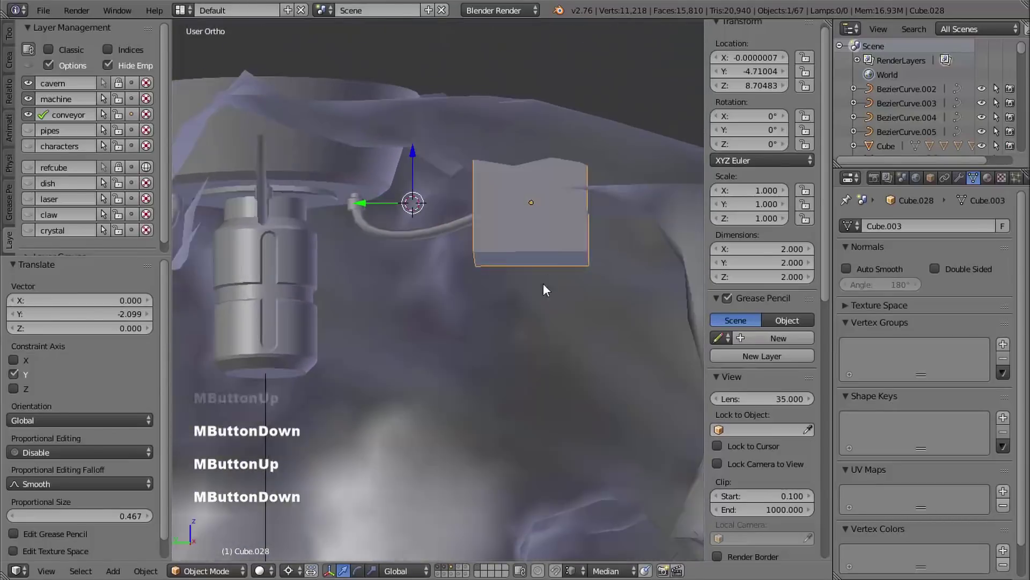
- Set the pivot point to Median Point and scale the cube uniformly to 0.5
{"action": "left_click", "coordinate": [290, 571]}
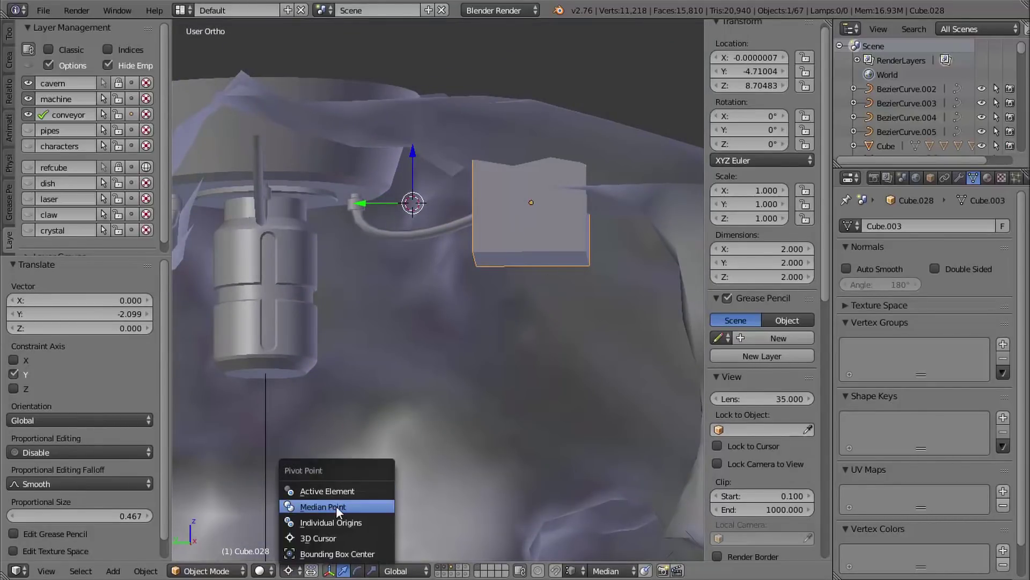
{"action": "left_click", "coordinate": [336, 508]}
{"action": "middle_click_drag", "start_coordinate": [556, 293], "coordinate": [457, 291], "text": "shift"}
{"action": "middle_click_drag", "start_coordinate": [456, 291], "coordinate": [568, 294]}
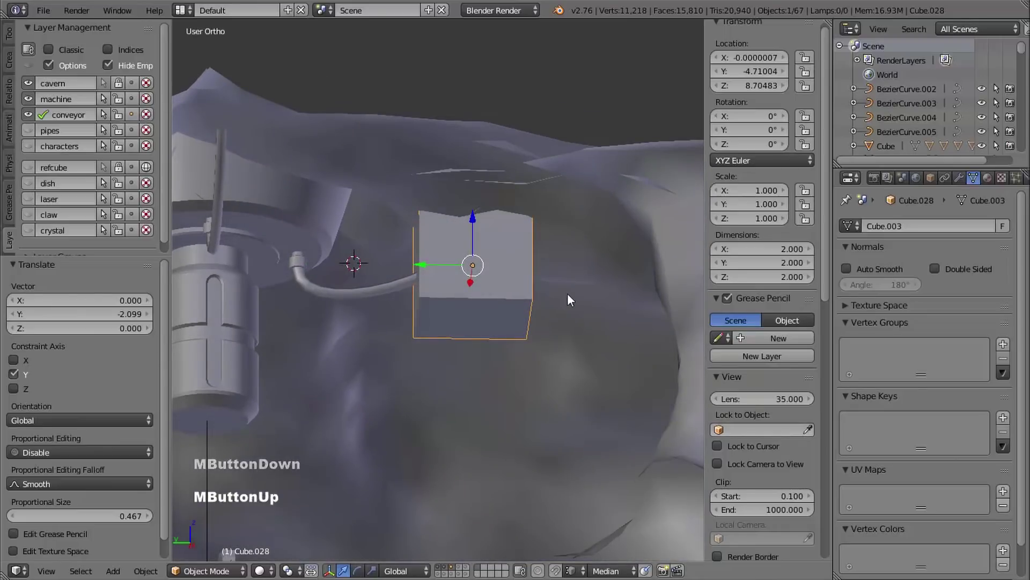
{"action": "key", "text": "s"}
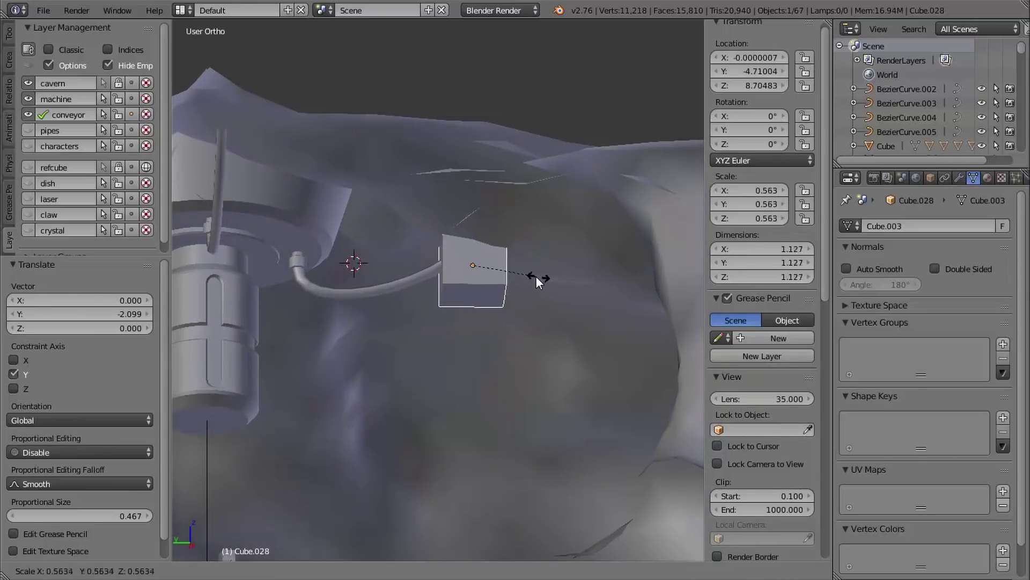
{"action": "left_click", "coordinate": [531, 272]}
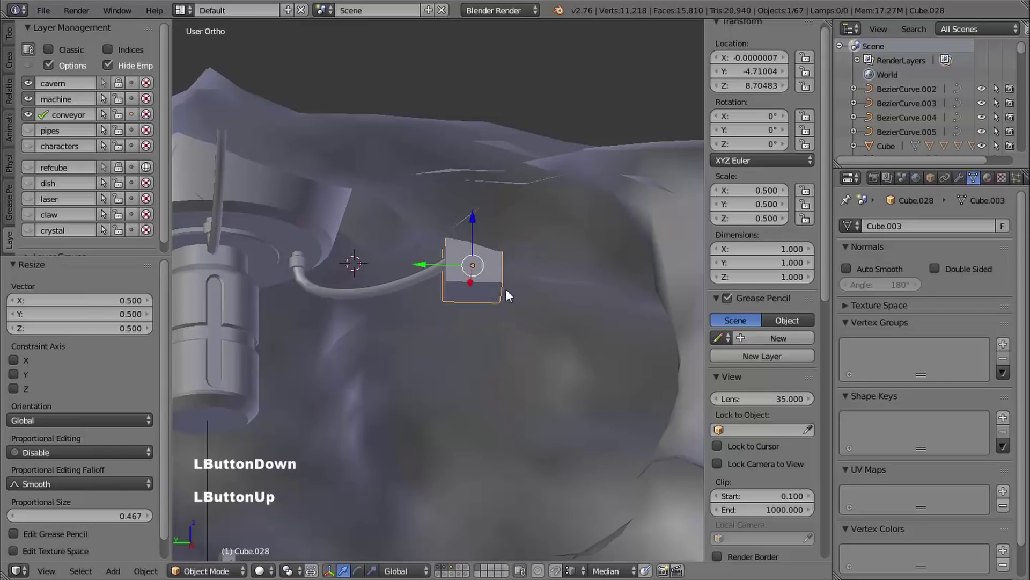
- Enter mesh editing on the cube and add one centred loop cut perpendicular to the Y axis
{"action": "middle_click_drag", "start_coordinate": [506, 288], "coordinate": [483, 291]}
{"action": "middle_click_drag", "start_coordinate": [483, 290], "coordinate": [526, 280]}
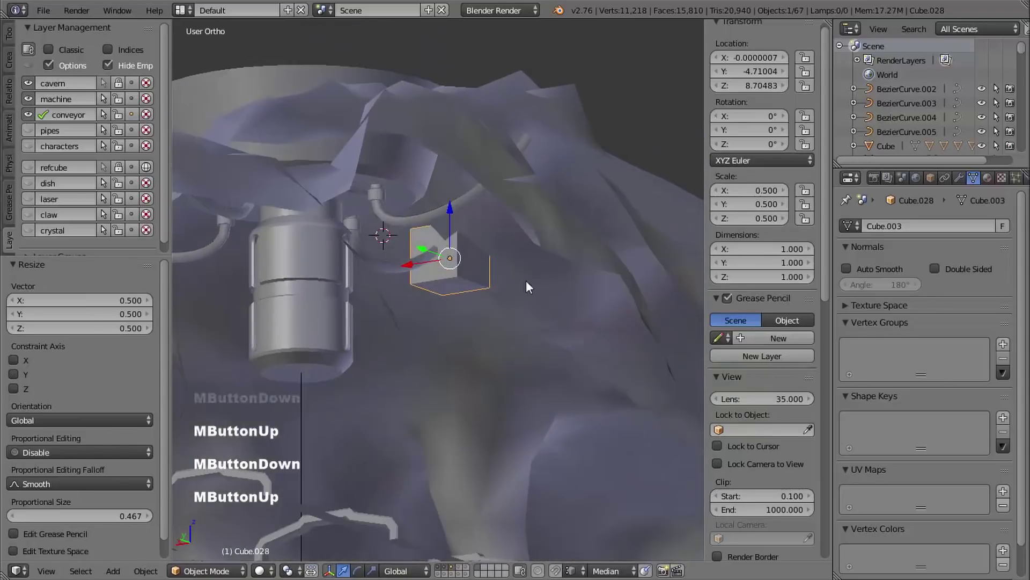
{"action": "middle_click_drag", "start_coordinate": [491, 246], "coordinate": [522, 202]}
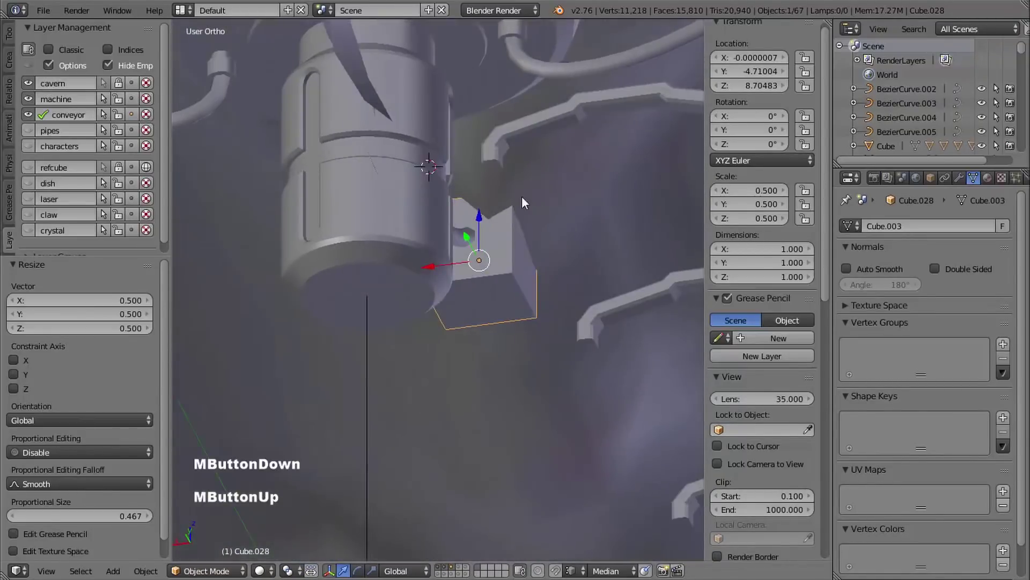
{"action": "middle_click_drag", "start_coordinate": [533, 237], "coordinate": [506, 178]}
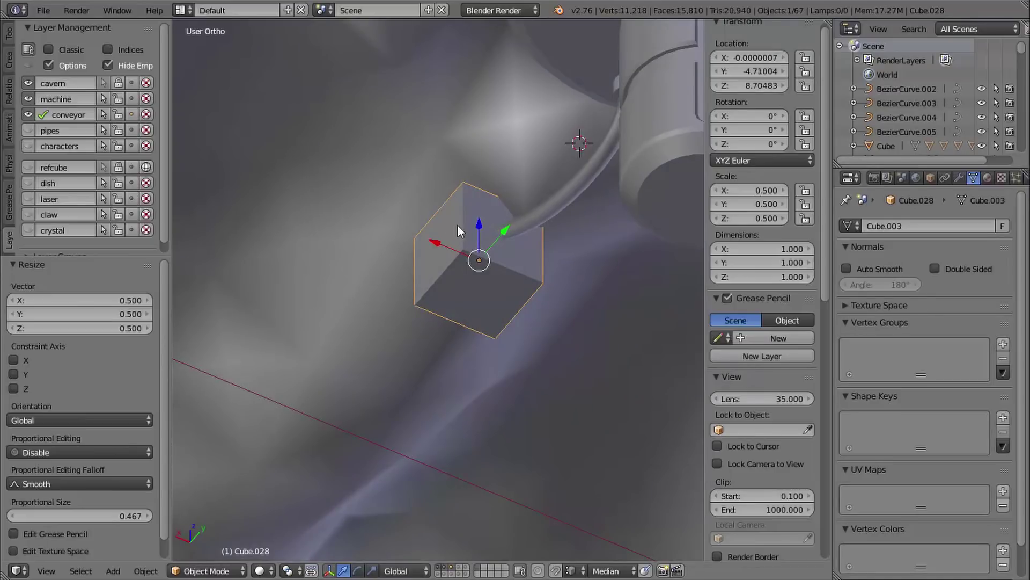
{"action": "middle_click_drag", "start_coordinate": [517, 226], "coordinate": [476, 209]}
{"action": "key", "text": "Tab"}
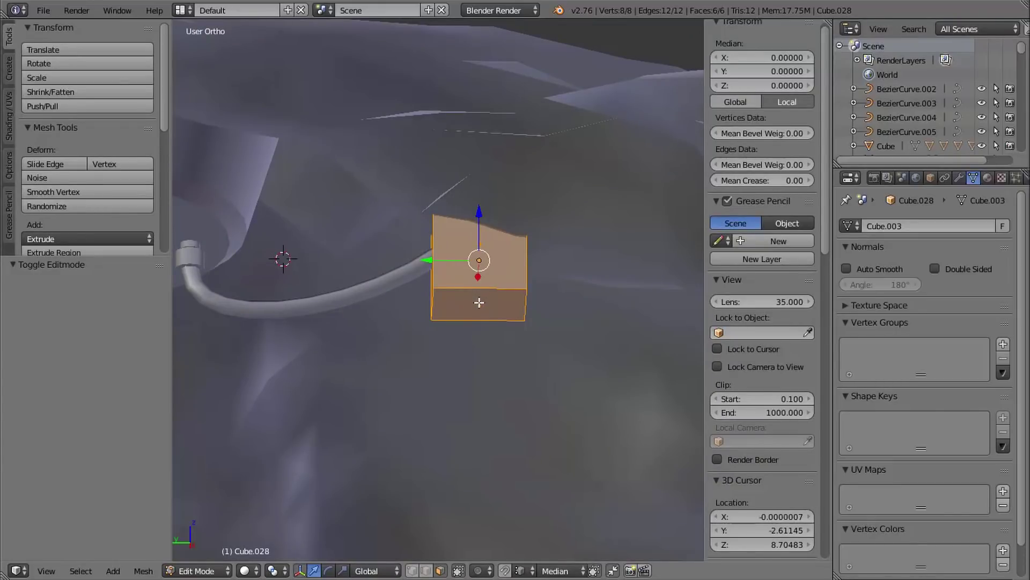
{"action": "key", "text": "ctrl+r"}
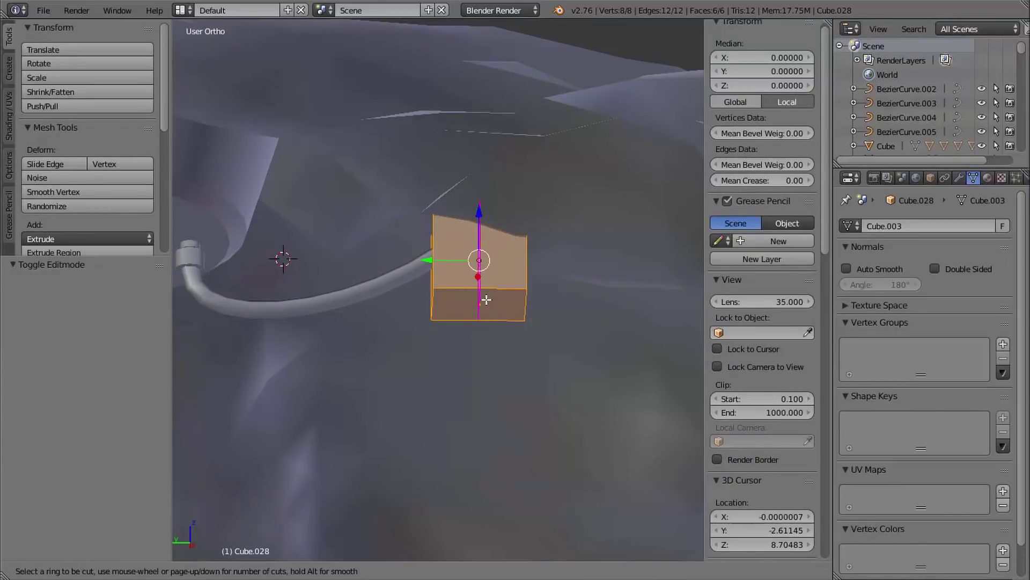
{"action": "left_click", "coordinate": [486, 299]}
{"action": "left_click", "coordinate": [499, 294]}
{"action": "right_click", "coordinate": [510, 269]}
{"action": "middle_click_drag", "start_coordinate": [510, 268], "coordinate": [509, 274], "text": "shift"}
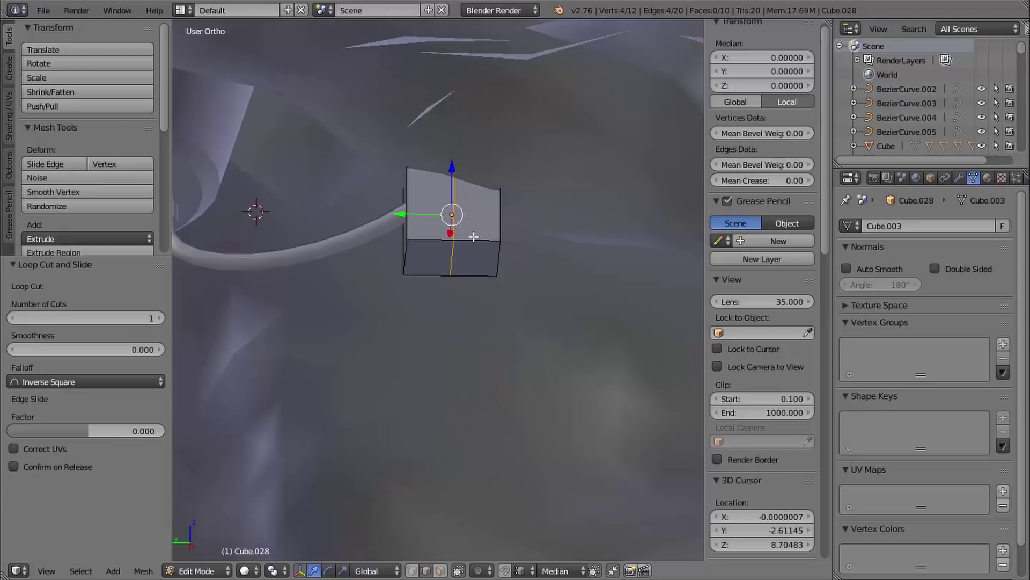
- Add a second vertical loop cut centred in the box's half farther from the pipe
{"action": "key", "text": "ctrl+r"}
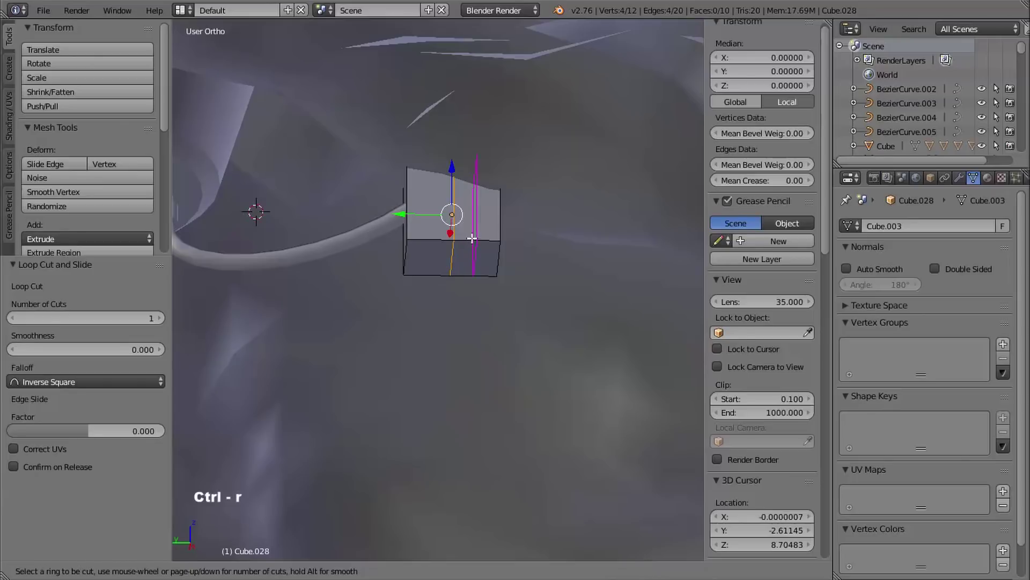
{"action": "left_click", "coordinate": [472, 238]}
{"action": "right_click", "coordinate": [480, 274]}
- Lower the bottom edge of the box's middle loop about 0.387 along Z to form a point
{"action": "middle_click_drag", "start_coordinate": [483, 279], "coordinate": [488, 290]}
{"action": "mouse_move", "coordinate": [489, 290]}
{"action": "middle_mouse_down"}
{"action": "mouse_move", "coordinate": [494, 281]}
{"action": "mouse_move", "coordinate": [465, 237]}
{"action": "mouse_move", "coordinate": [493, 275]}
{"action": "middle_mouse_up"}
{"action": "right_click", "coordinate": [453, 239]}
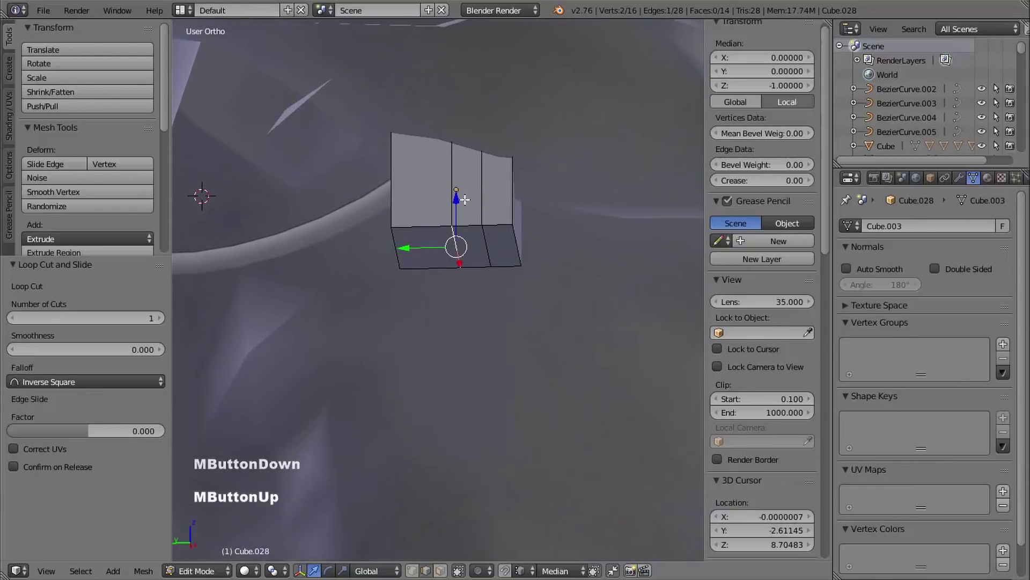
{"action": "left_click_drag", "start_coordinate": [457, 199], "coordinate": [453, 246]}
- Switch to Photoshop, examine the pipe's wall box in the zoomed-in concept painting, and return to Blender
{"action": "key", "text": "alt+Tab"}
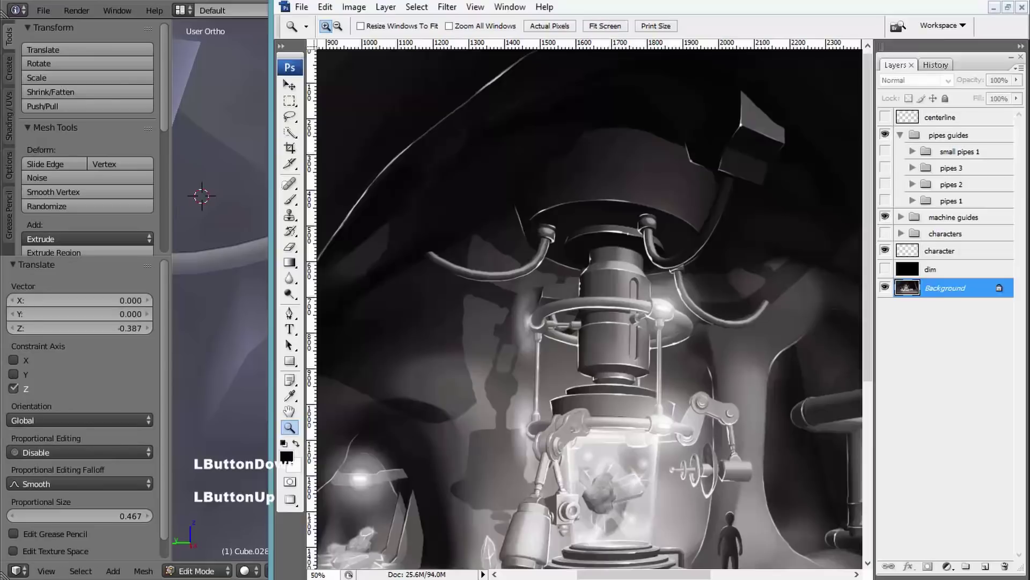
{"action": "left_click", "coordinate": [721, 169]}
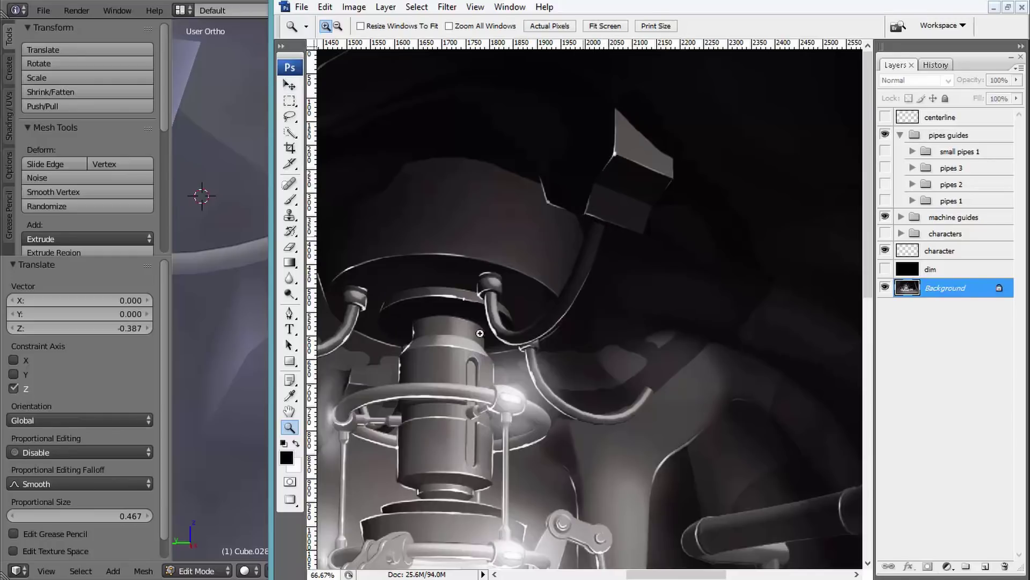
{"action": "left_click", "coordinate": [258, 579]}
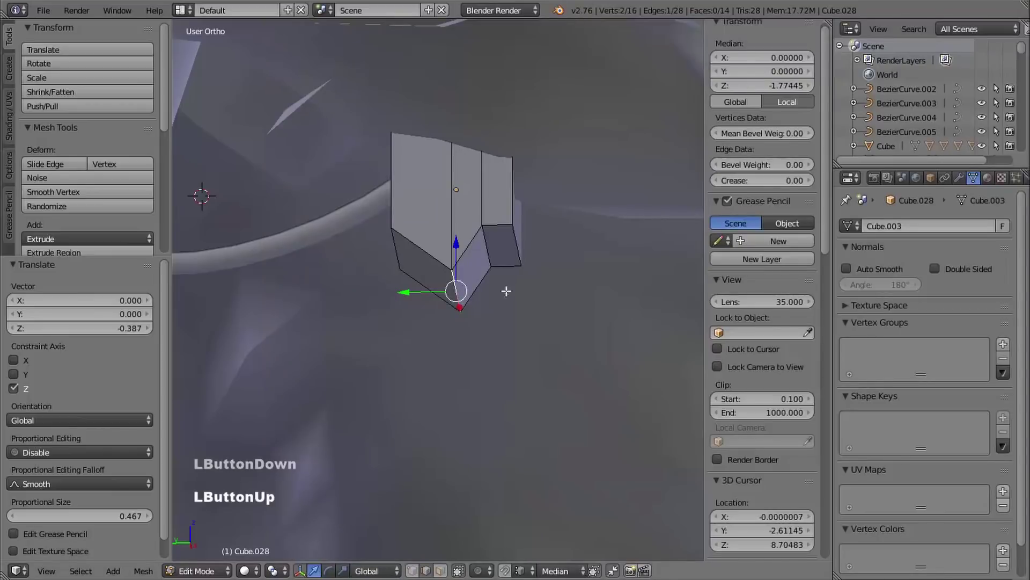
- Lower the bottom edge of the box's second loop cut about 0.112 along Z
{"action": "right_click", "coordinate": [484, 241]}
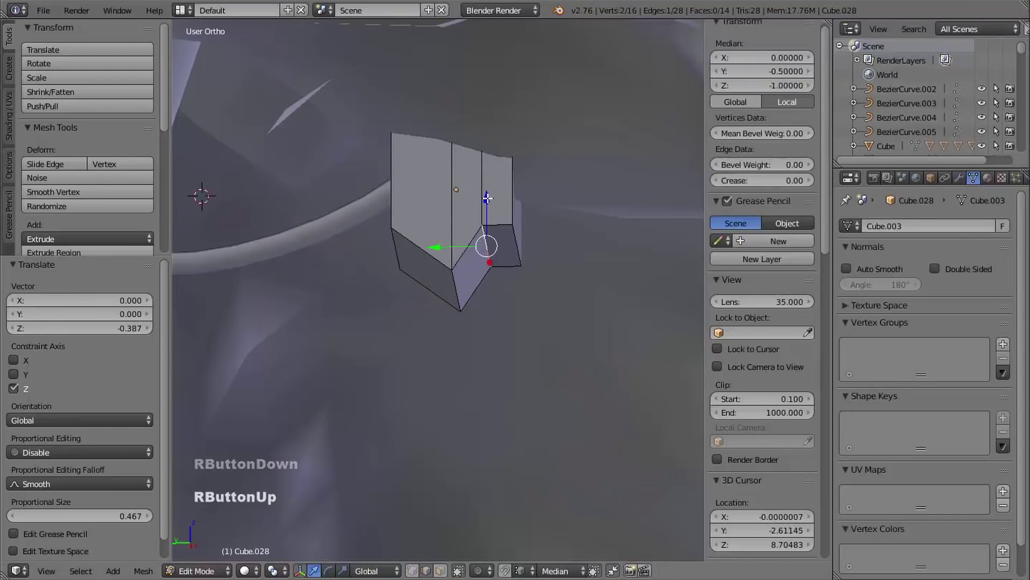
{"action": "left_click_drag", "start_coordinate": [487, 204], "coordinate": [486, 221]}
{"action": "middle_click_drag", "start_coordinate": [510, 231], "coordinate": [529, 241], "text": "shift"}
{"action": "middle_click_drag", "start_coordinate": [528, 242], "coordinate": [568, 259]}
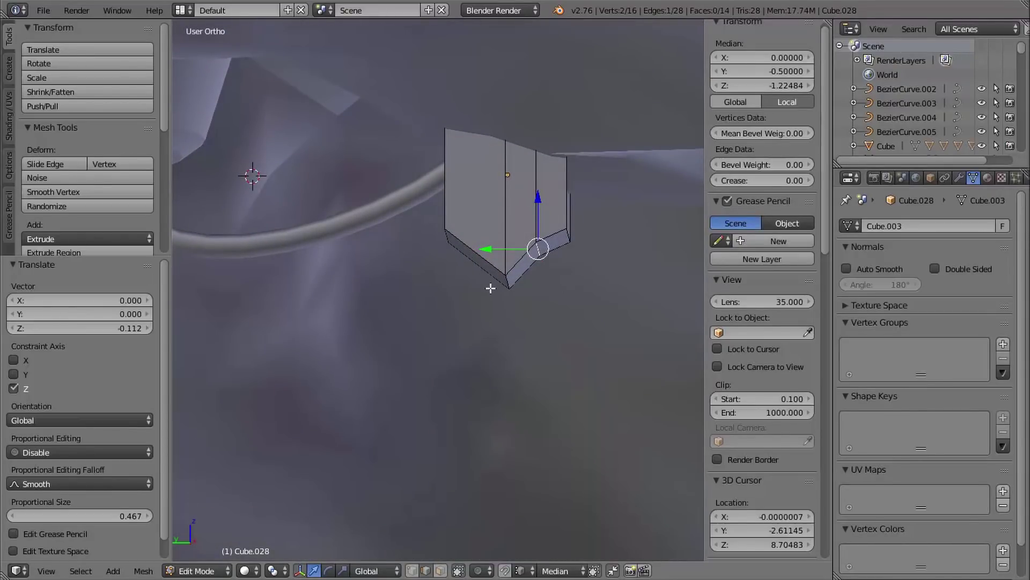
- Select all the bottom vertices of the box in vertex mode and raise them about 0.307 along Z
{"action": "key", "text": "z"}
{"action": "key", "text": "ctrl+Tab"}
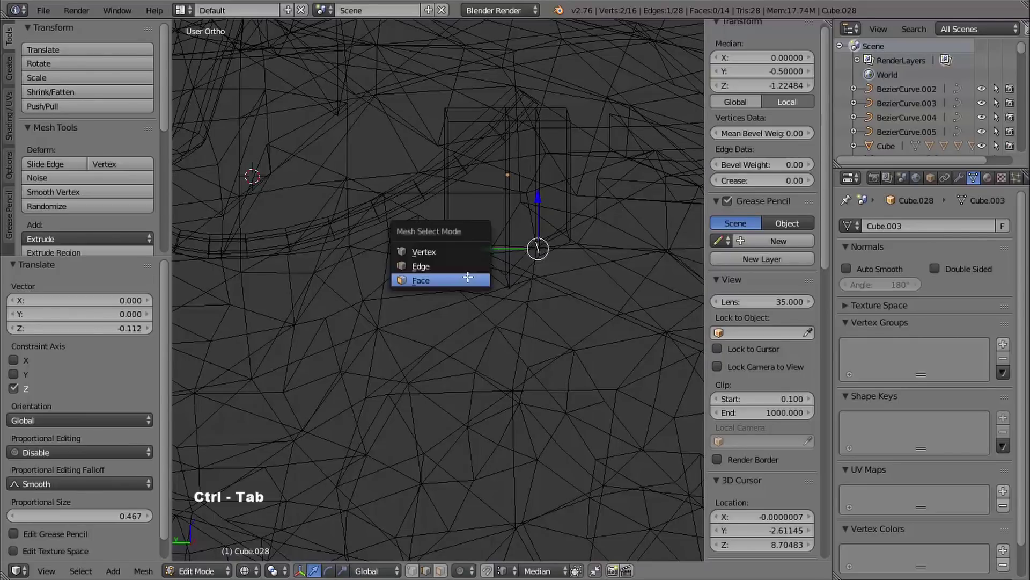
{"action": "left_click", "coordinate": [476, 255]}
{"action": "key", "text": "a"}
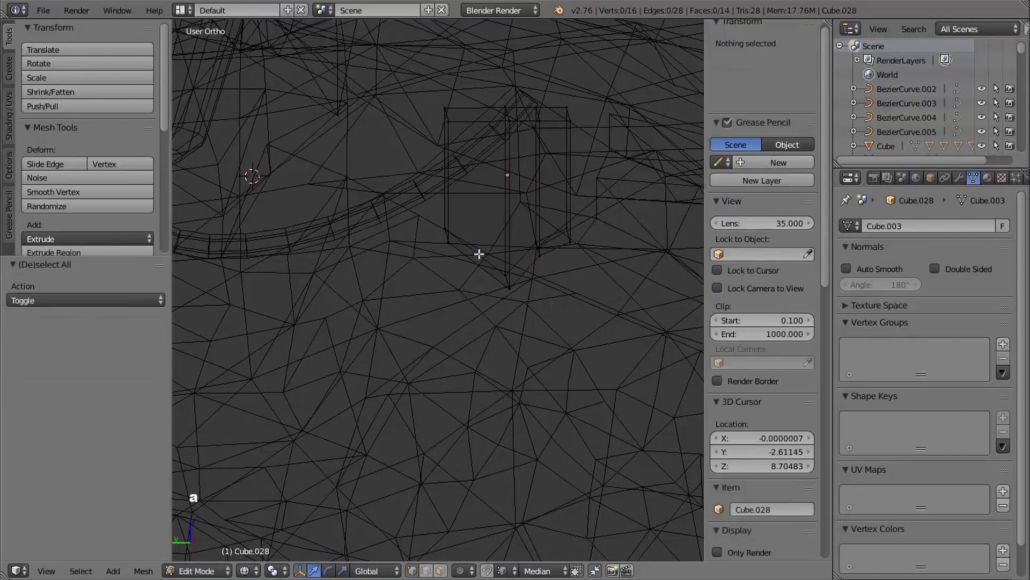
{"action": "left_click_drag", "start_coordinate": [412, 209], "coordinate": [617, 332]}
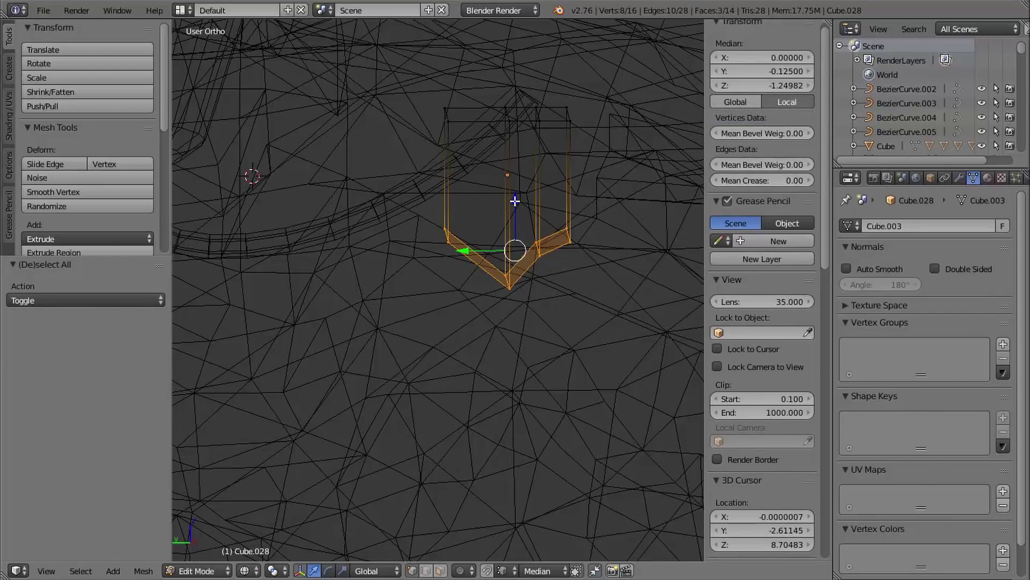
{"action": "left_click_drag", "start_coordinate": [514, 201], "coordinate": [516, 165]}
{"action": "key", "text": "z"}
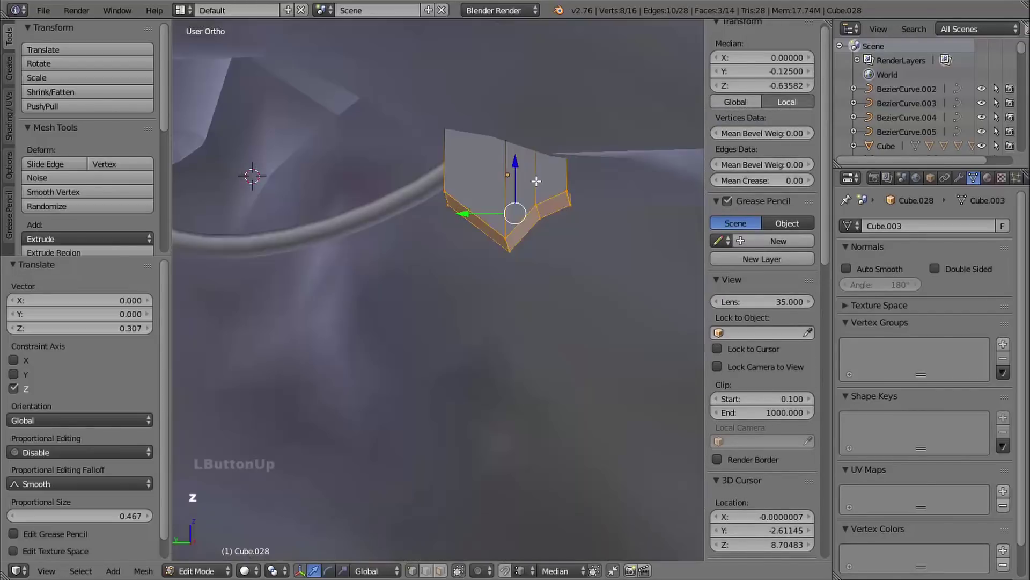
- Raise the box's bottom vertices further along Z, by about 0.036 and another 0.075, to shorten the box
{"action": "middle_click_drag", "start_coordinate": [536, 182], "coordinate": [569, 204]}
{"action": "middle_click_drag", "start_coordinate": [569, 204], "coordinate": [524, 183]}
{"action": "left_click_drag", "start_coordinate": [516, 177], "coordinate": [517, 173]}
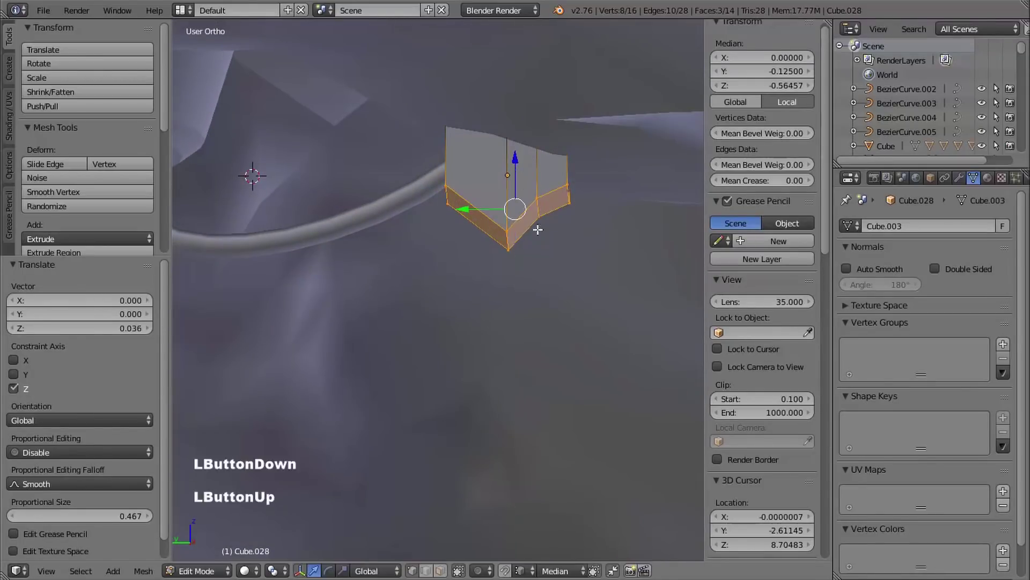
{"action": "middle_click_drag", "start_coordinate": [538, 230], "coordinate": [505, 191]}
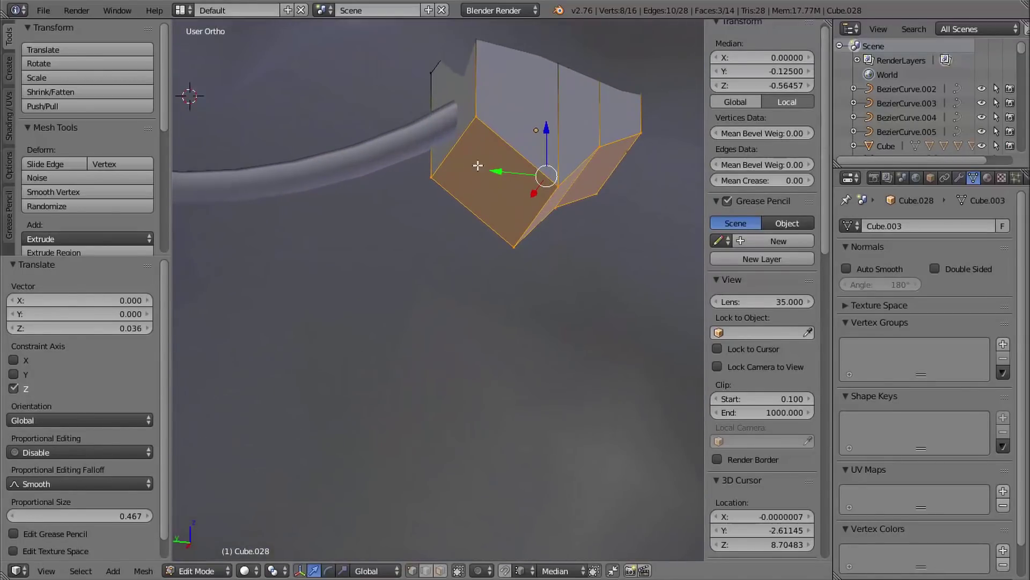
{"action": "middle_click_drag", "start_coordinate": [542, 201], "coordinate": [568, 241], "text": "shift"}
{"action": "middle_click_drag", "start_coordinate": [569, 242], "coordinate": [566, 239]}
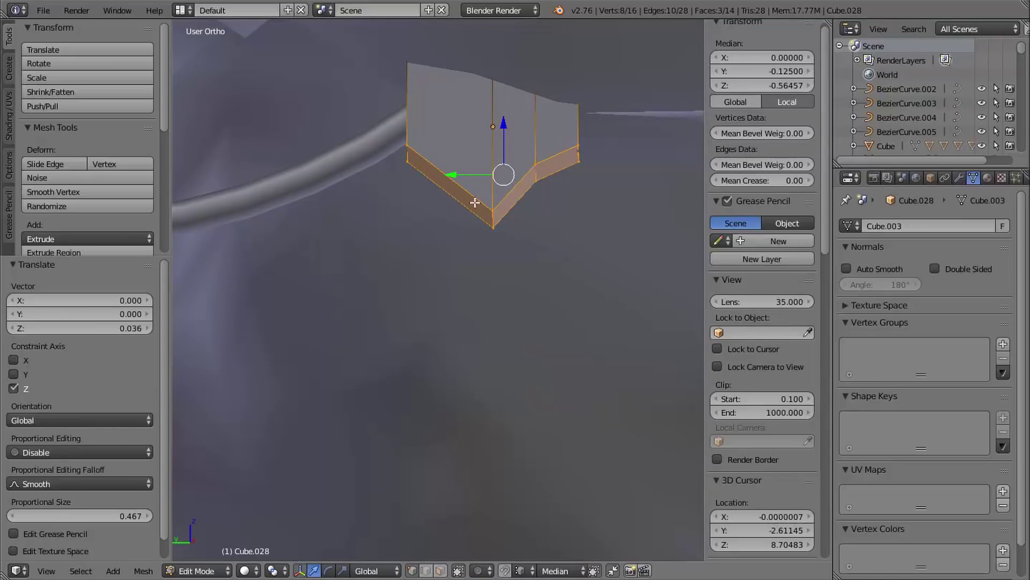
{"action": "middle_click_drag", "start_coordinate": [475, 202], "coordinate": [524, 127]}
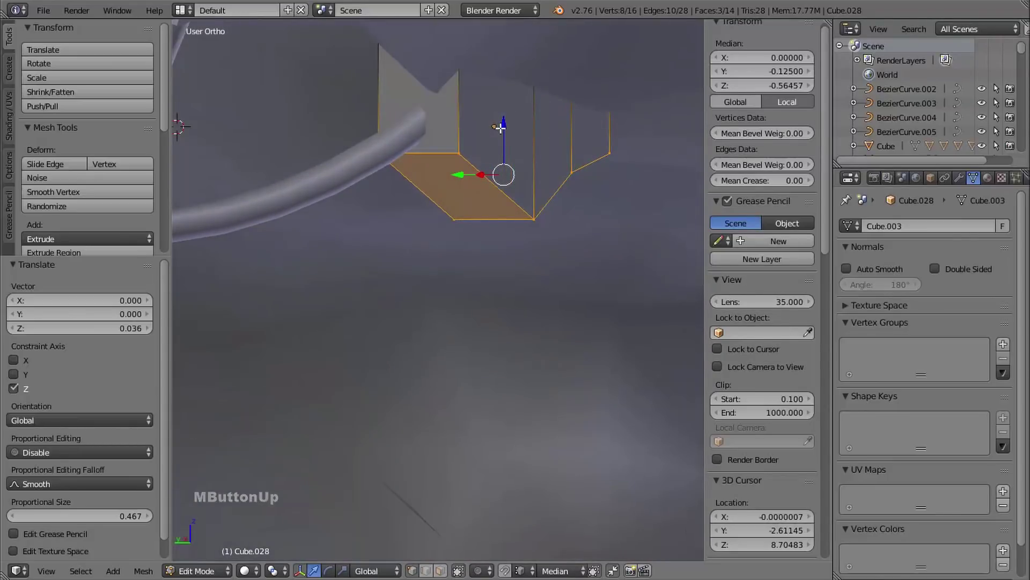
{"action": "left_click_drag", "start_coordinate": [500, 127], "coordinate": [507, 105]}
- Delete the three top faces of the box in face select mode and return to Object Mode
{"action": "middle_click_drag", "start_coordinate": [507, 105], "coordinate": [548, 102]}
{"action": "middle_click_drag", "start_coordinate": [547, 102], "coordinate": [537, 156], "text": "shift"}
{"action": "middle_click_drag", "start_coordinate": [537, 155], "coordinate": [544, 161]}
{"action": "middle_click_drag", "start_coordinate": [544, 161], "coordinate": [537, 204]}
{"action": "middle_click_drag", "start_coordinate": [537, 204], "coordinate": [526, 150]}
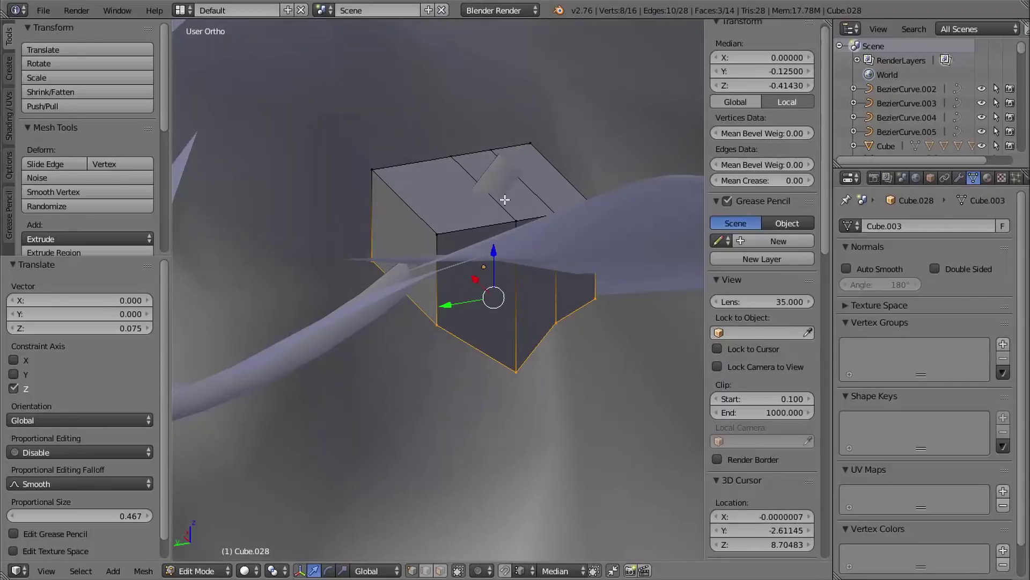
{"action": "key", "text": "ctrl+Tab"}
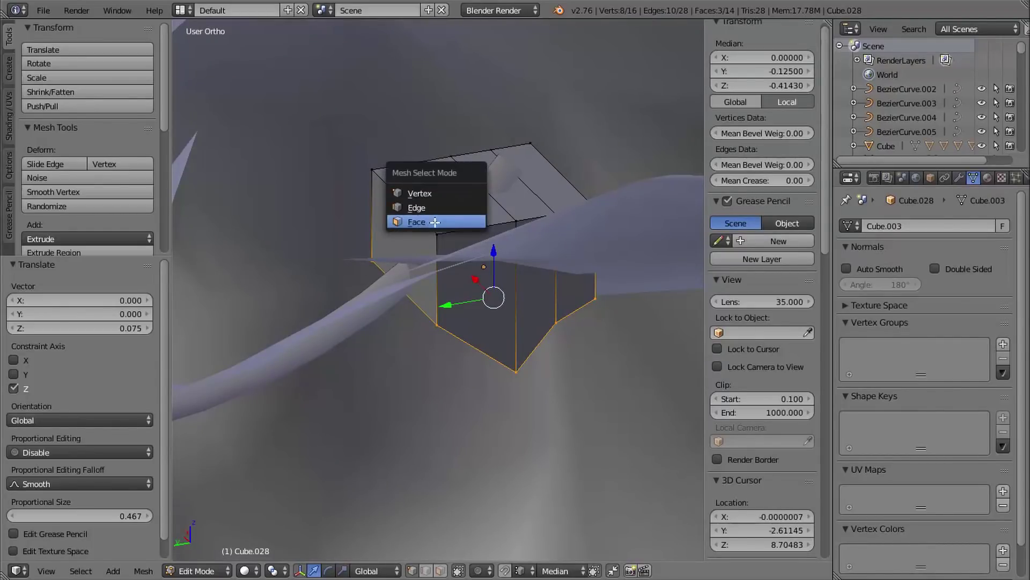
{"action": "left_click", "coordinate": [436, 221]}
{"action": "right_click", "coordinate": [450, 198]}
{"action": "right_click", "coordinate": [509, 194], "text": "shift"}
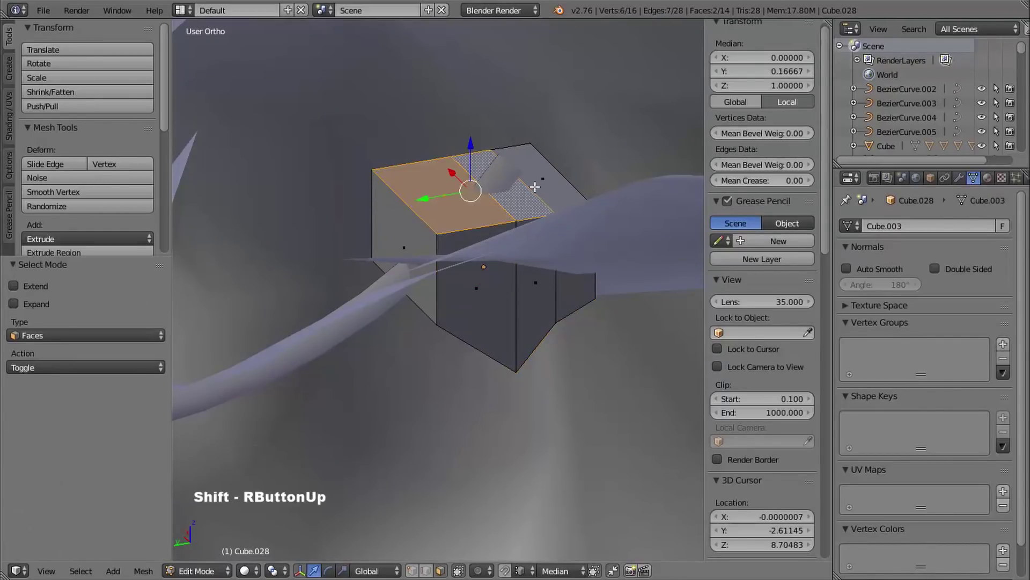
{"action": "right_click", "coordinate": [541, 180], "text": "shift"}
{"action": "key", "text": "x"}
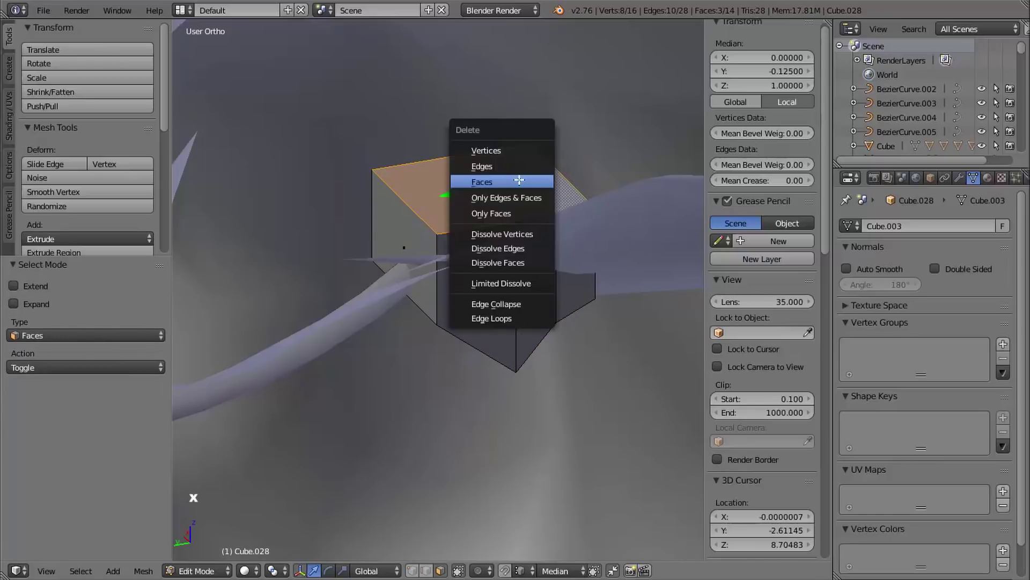
{"action": "left_click", "coordinate": [519, 181]}
{"action": "middle_click_drag", "start_coordinate": [545, 213], "coordinate": [534, 203], "text": "shift"}
{"action": "middle_click_drag", "start_coordinate": [534, 203], "coordinate": [497, 250]}
{"action": "key", "text": "Tab"}
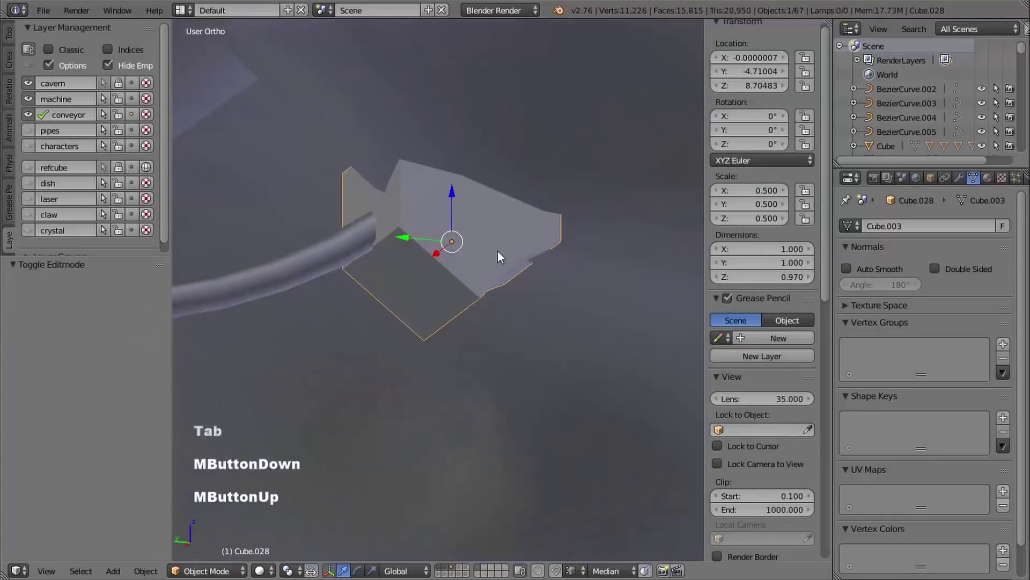
- Unlock the cavern layer and select the cavern mesh
{"action": "middle_click_drag", "start_coordinate": [537, 182], "coordinate": [385, 240], "text": "ctrl"}
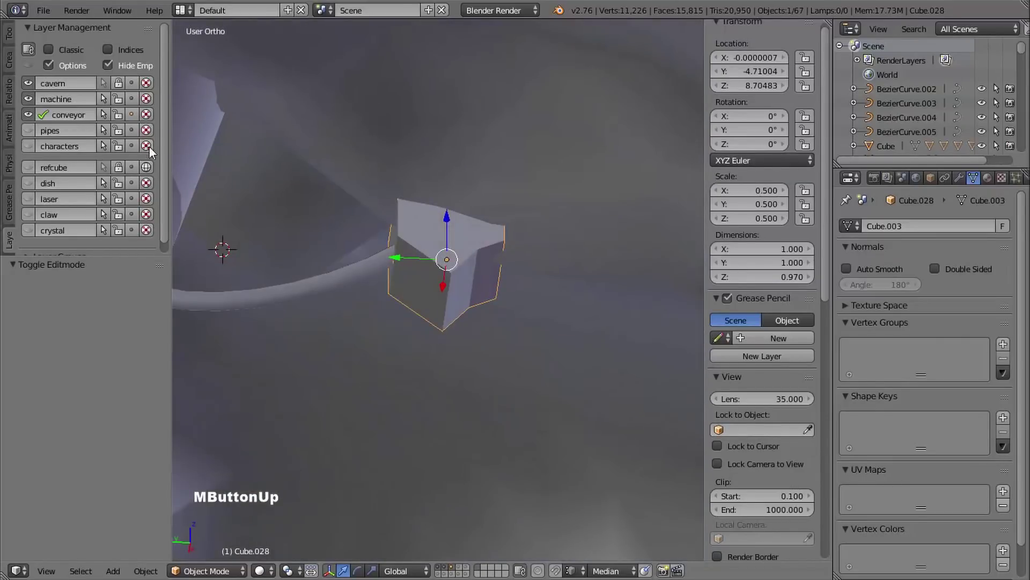
{"action": "left_click", "coordinate": [118, 84]}
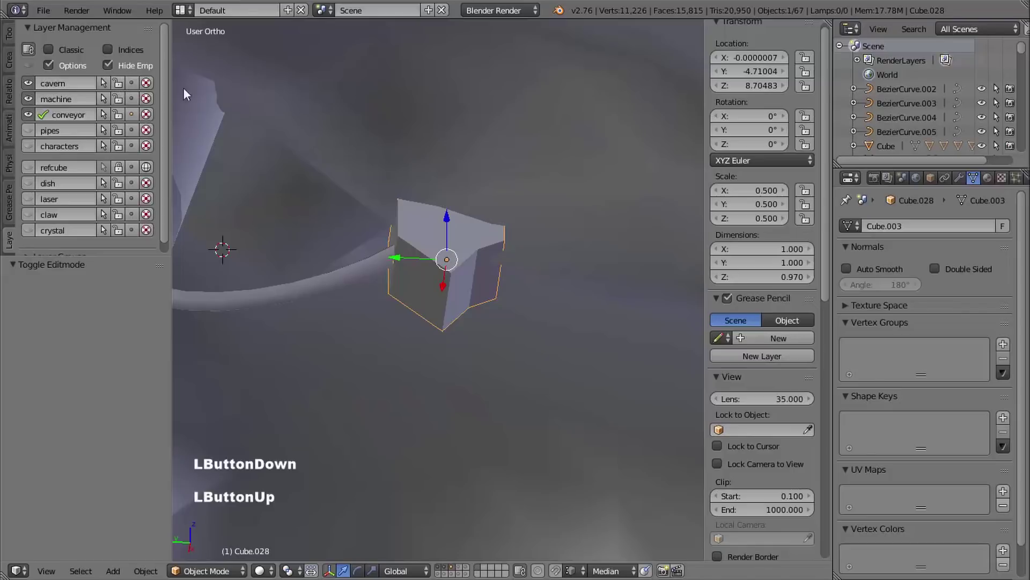
{"action": "middle_click_drag", "start_coordinate": [444, 136], "coordinate": [483, 131], "text": "shift"}
{"action": "right_click", "coordinate": [446, 133]}
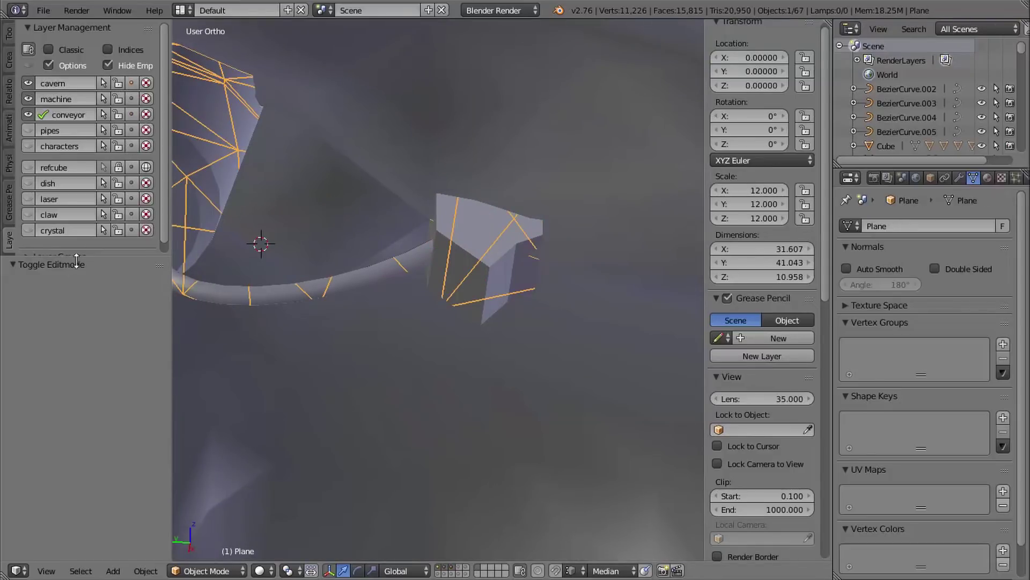
- Switch the cavern mesh to Sculpt Mode and enable Dyntopo
{"action": "left_click", "coordinate": [207, 571]}
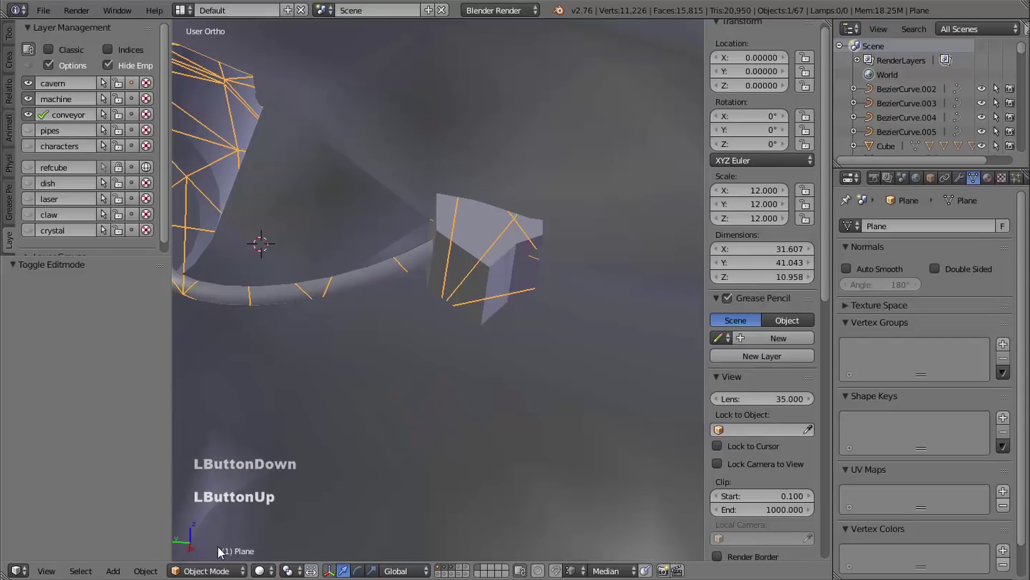
{"action": "left_click", "coordinate": [217, 522]}
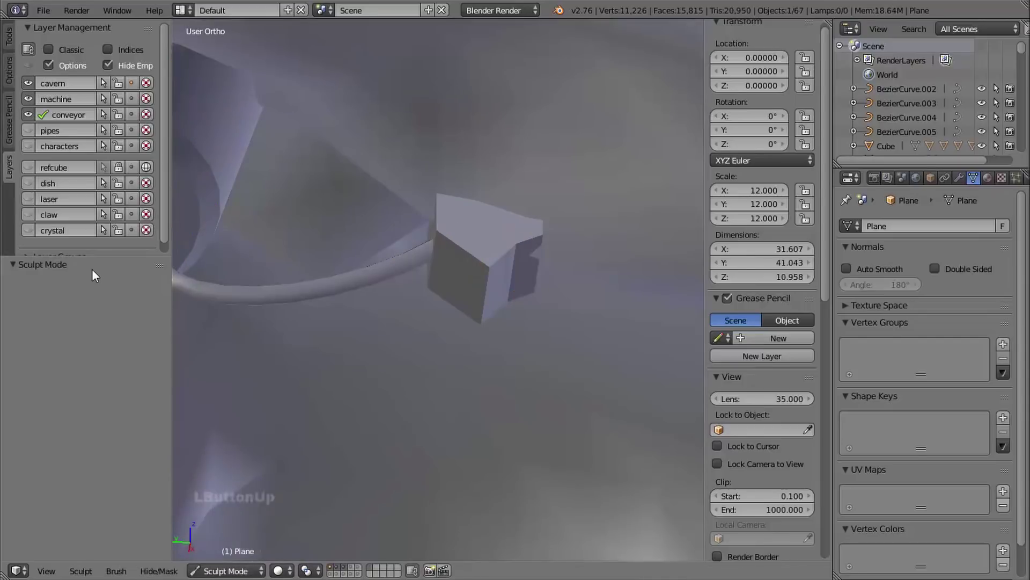
{"action": "left_click_drag", "start_coordinate": [102, 257], "coordinate": [94, 422]}
{"action": "left_click", "coordinate": [10, 35]}
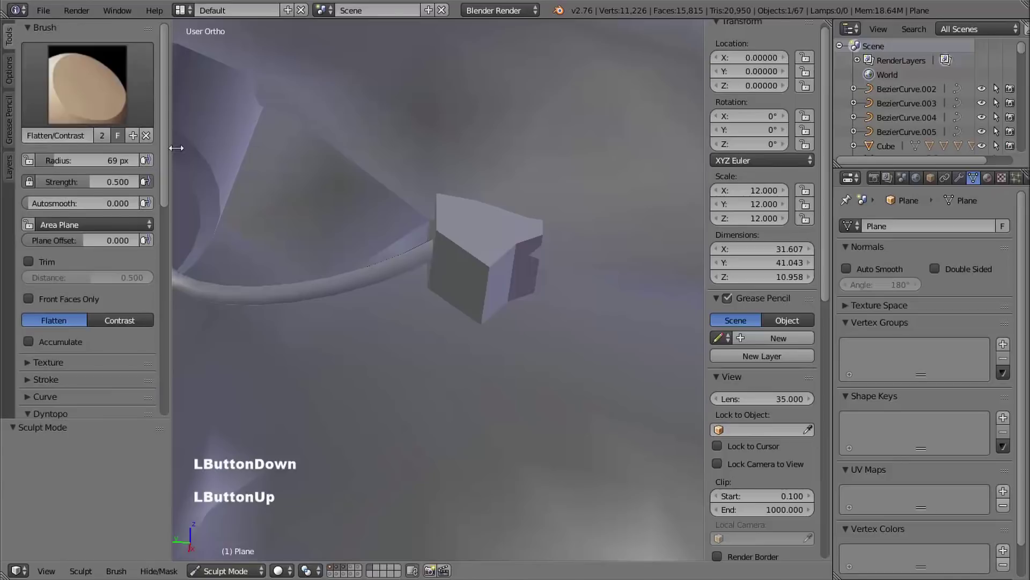
{"action": "left_click_drag", "start_coordinate": [165, 132], "coordinate": [98, 175]}
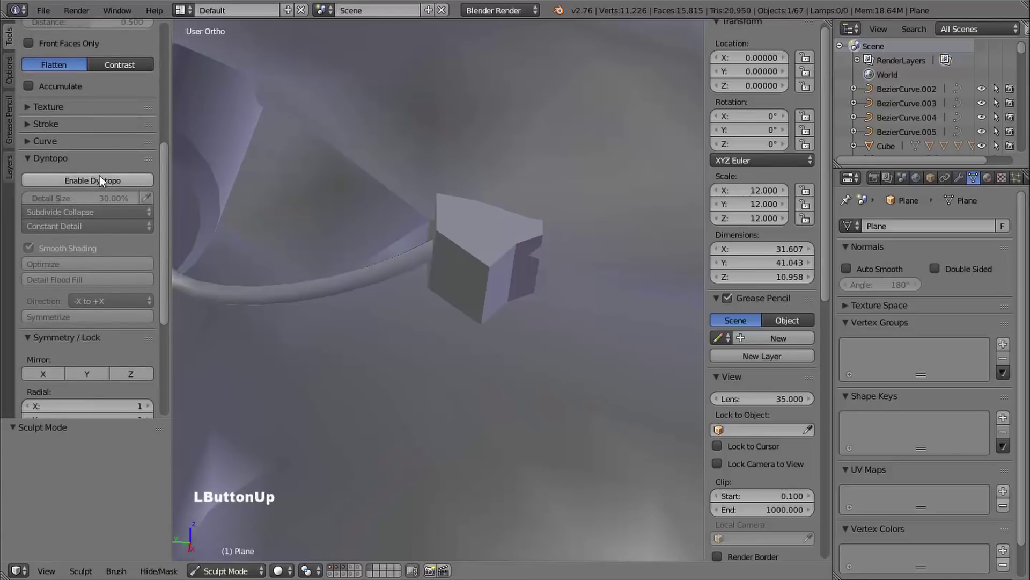
{"action": "left_click", "coordinate": [98, 181]}
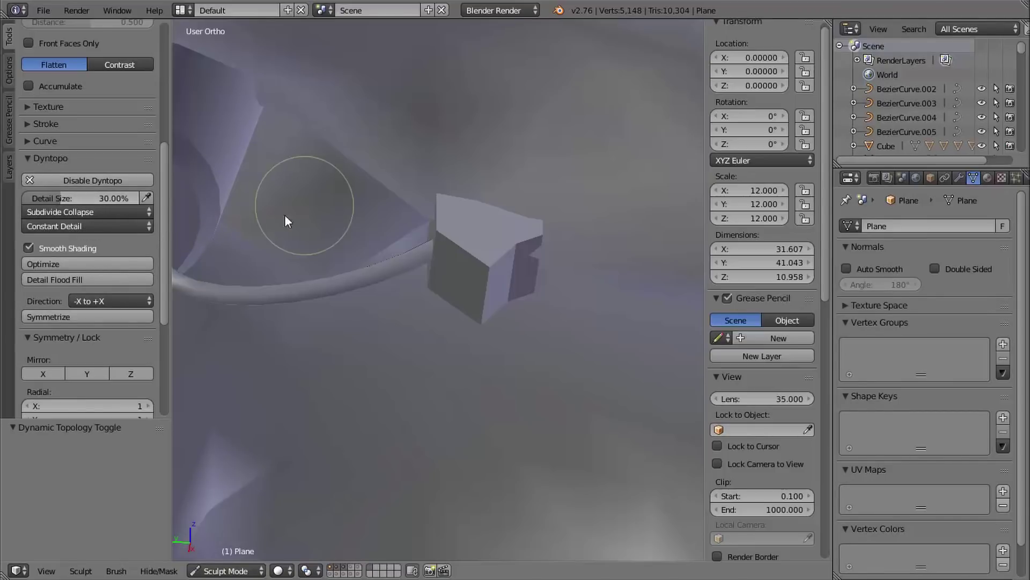
- Sample the Dyntopo detail size from the cavern ceiling above the pipe
{"action": "middle_click_drag", "start_coordinate": [285, 221], "coordinate": [145, 199], "text": "shift"}
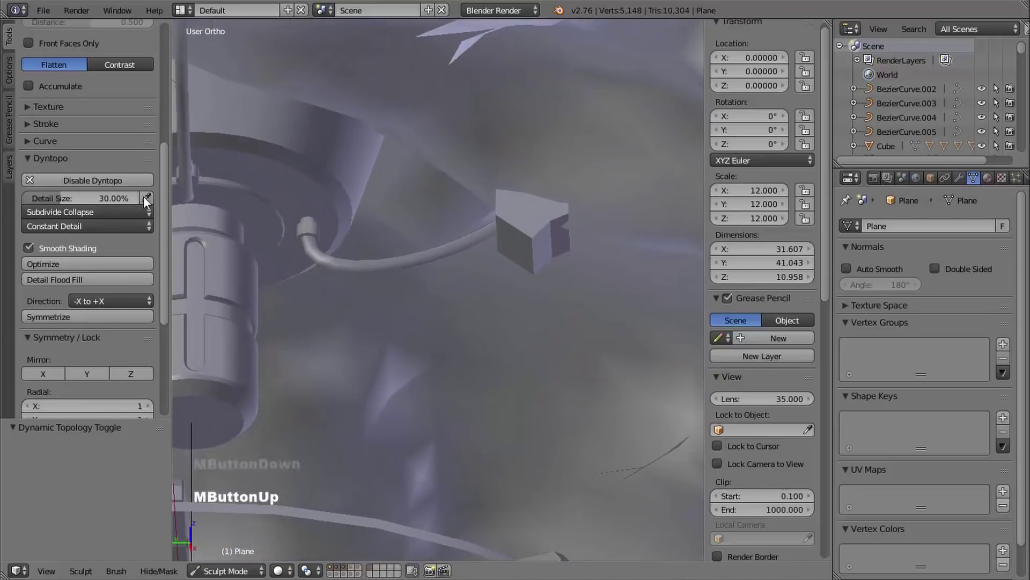
{"action": "left_click", "coordinate": [146, 197]}
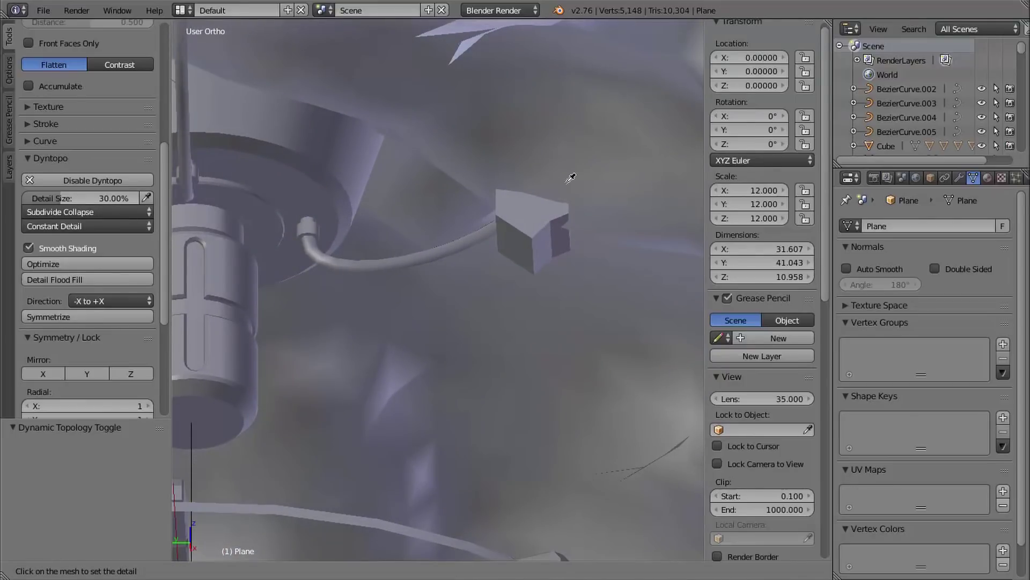
{"action": "left_click", "coordinate": [413, 82]}
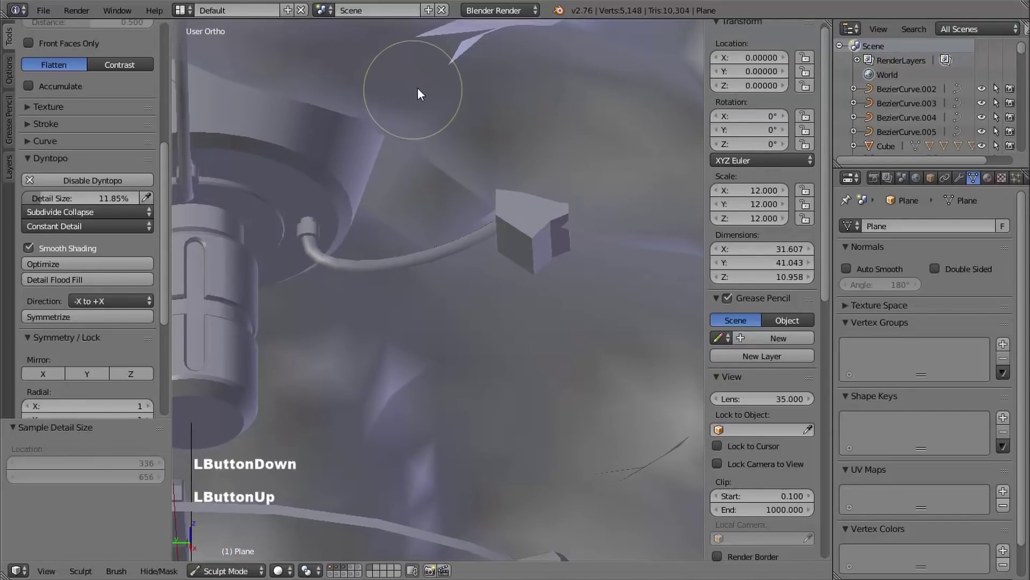
- Switch the view to perspective and resample the Dyntopo detail size from the cavern ceiling beside the machine's base
{"action": "middle_click_drag", "start_coordinate": [418, 88], "coordinate": [382, 139]}
{"action": "middle_click_drag", "start_coordinate": [382, 139], "coordinate": [430, 193], "text": "shift"}
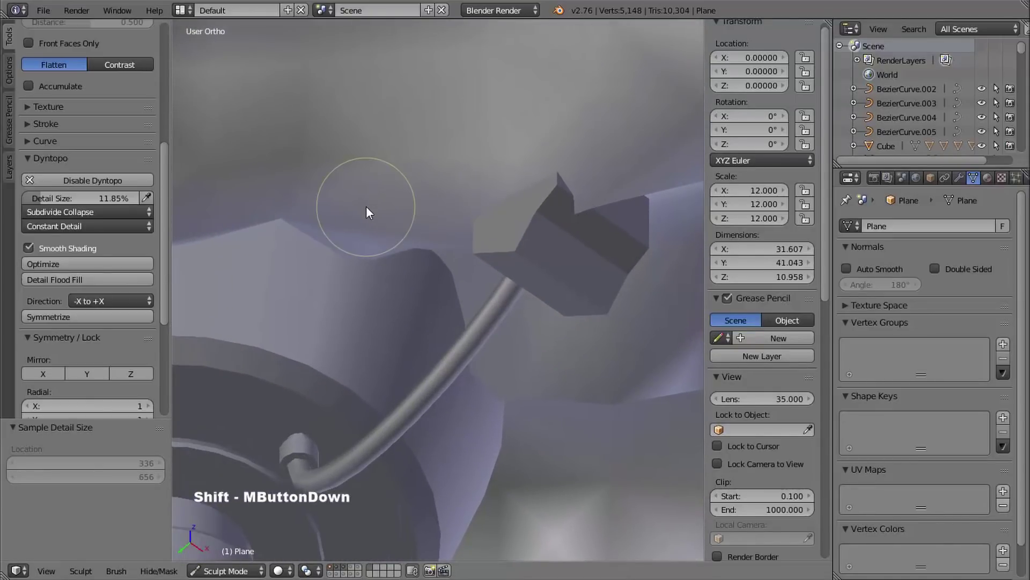
{"action": "key", "text": "KP_5"}
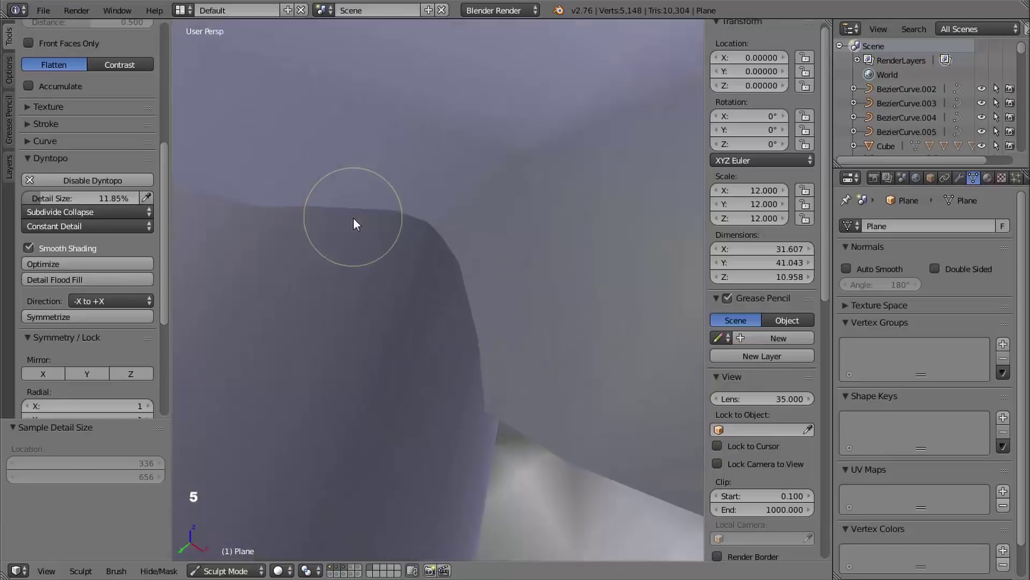
{"action": "middle_click_drag", "start_coordinate": [422, 211], "coordinate": [424, 190], "text": "ctrl"}
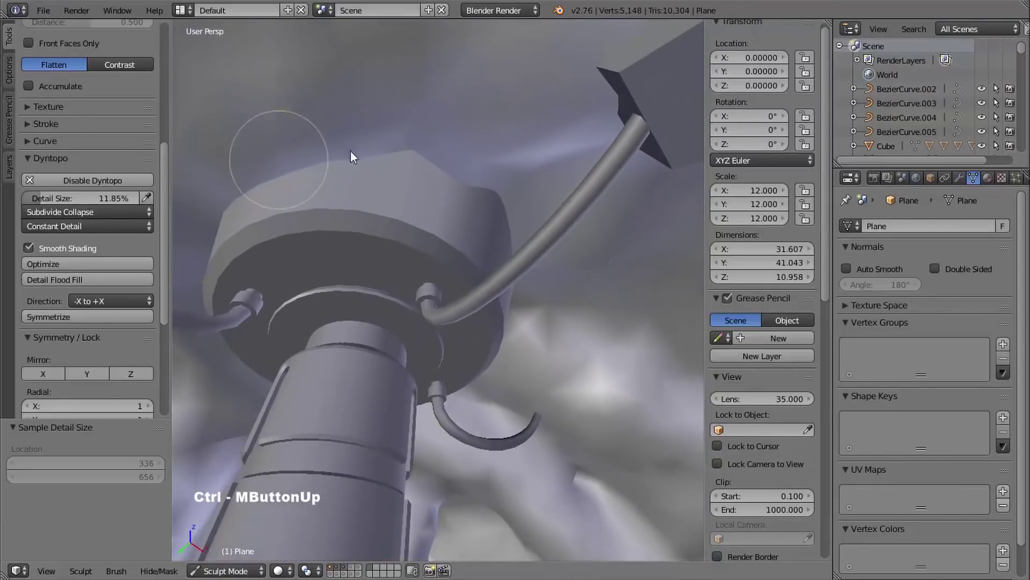
{"action": "middle_click_drag", "start_coordinate": [350, 150], "coordinate": [394, 179], "text": "shift"}
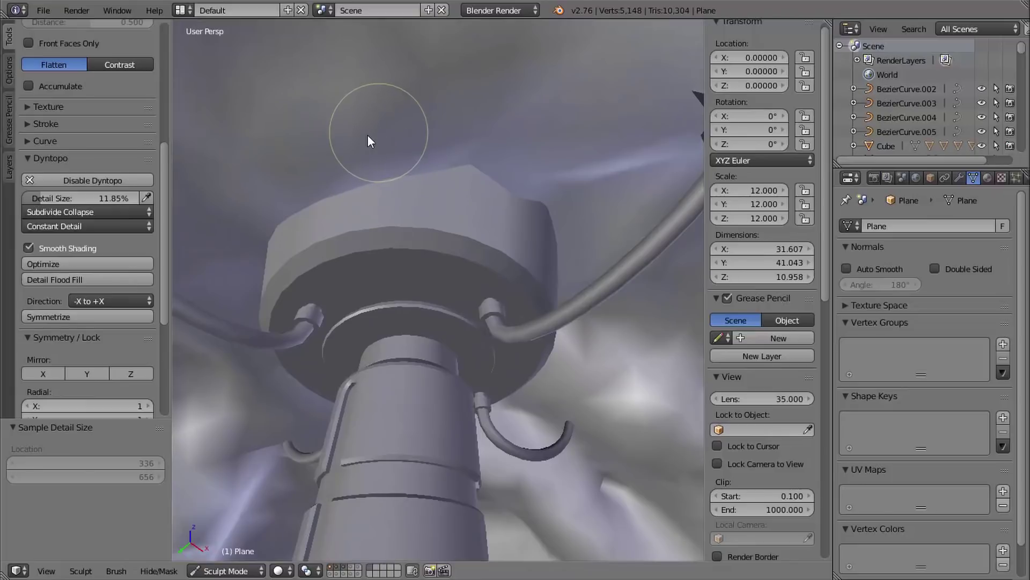
{"action": "left_click", "coordinate": [146, 198]}
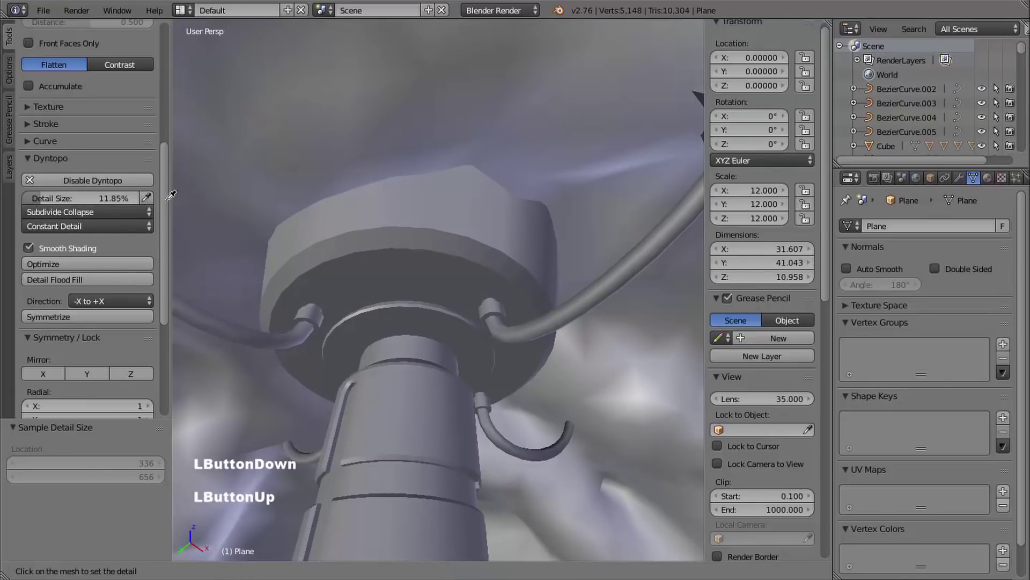
{"action": "left_click", "coordinate": [305, 131]}
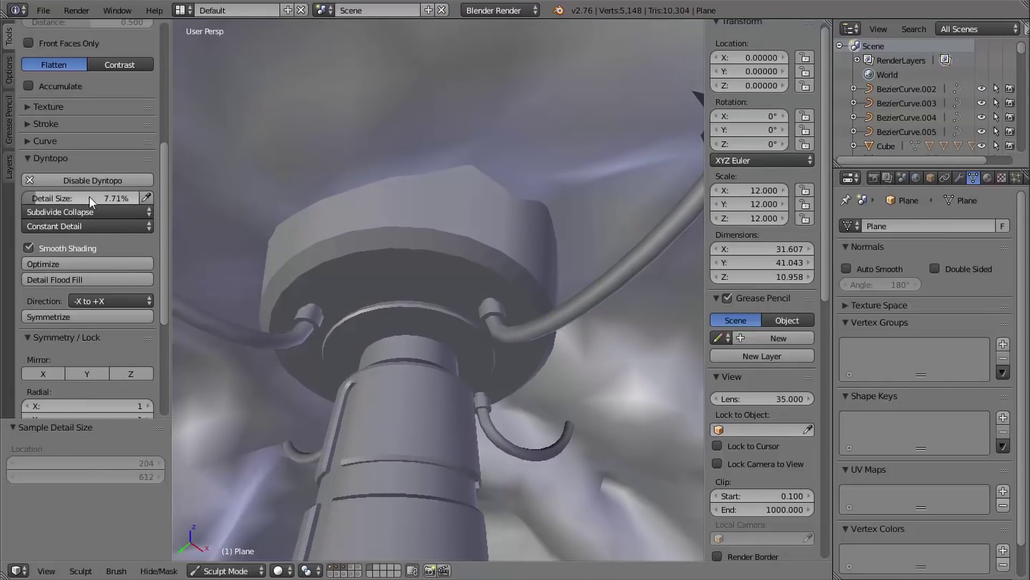
- Change the sculpting brush from Flatten/Contrast to SculptDraw
{"action": "mouse_move", "coordinate": [410, 166]}
{"action": "middle_mouse_down", "text": "shift"}
{"action": "mouse_move", "coordinate": [349, 168]}
{"action": "mouse_move", "coordinate": [381, 167]}
{"action": "middle_mouse_up", "text": "shift"}
{"action": "mouse_move", "coordinate": [381, 166]}
{"action": "middle_mouse_down"}
{"action": "mouse_move", "coordinate": [417, 163]}
{"action": "mouse_move", "coordinate": [397, 158]}
{"action": "middle_mouse_up"}
{"action": "mouse_move", "coordinate": [397, 157]}
{"action": "middle_mouse_down", "text": "shift"}
{"action": "mouse_move", "coordinate": [360, 138]}
{"action": "mouse_move", "coordinate": [379, 161]}
{"action": "mouse_move", "coordinate": [371, 188]}
{"action": "middle_mouse_up", "text": "shift"}
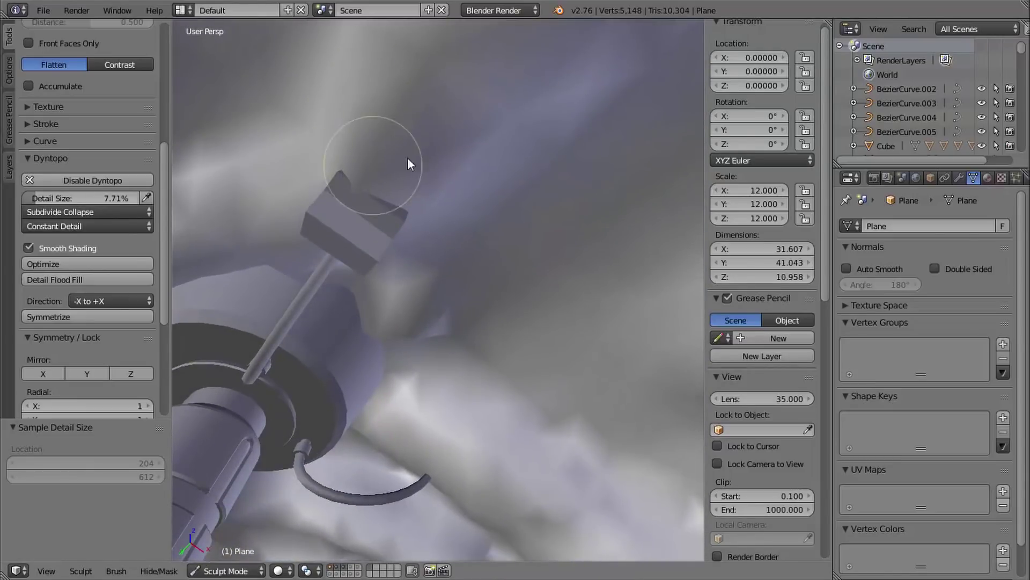
{"action": "left_click", "coordinate": [369, 167]}
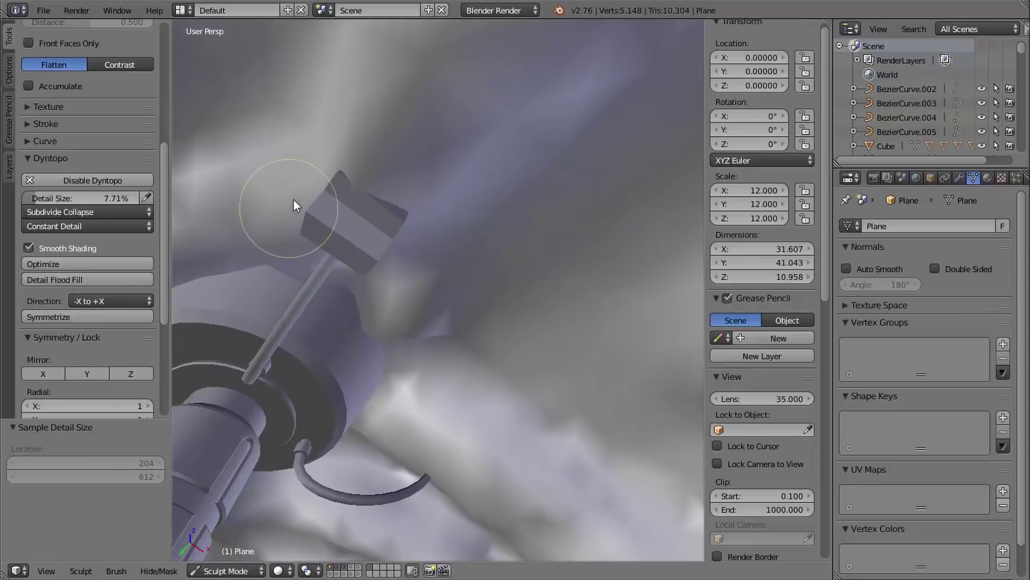
{"action": "mouse_move", "coordinate": [164, 170]}
{"action": "left_mouse_down"}
{"action": "mouse_move", "coordinate": [175, 51]}
{"action": "mouse_move", "coordinate": [145, 89]}
{"action": "left_mouse_up"}
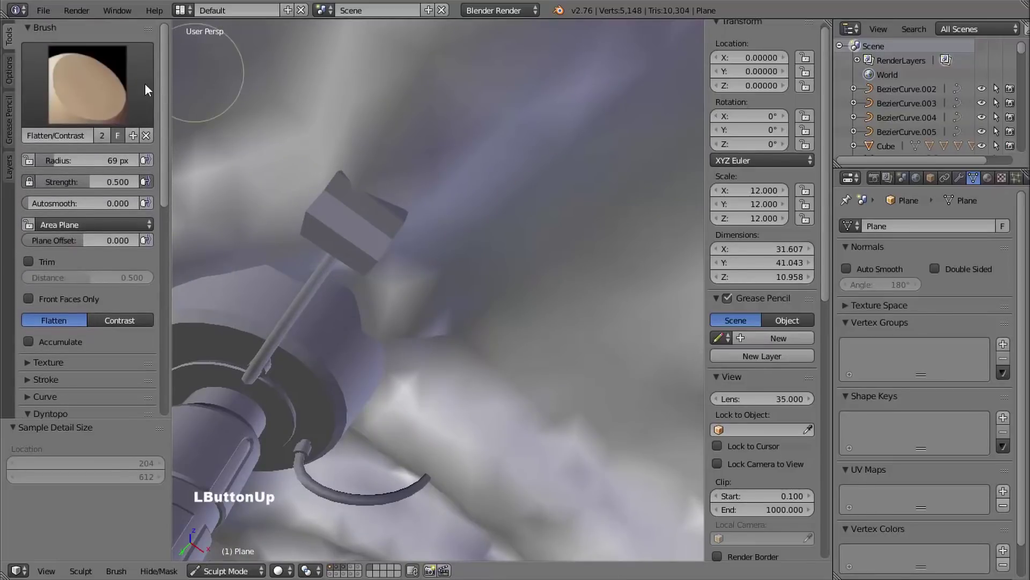
{"action": "left_click", "coordinate": [145, 89]}
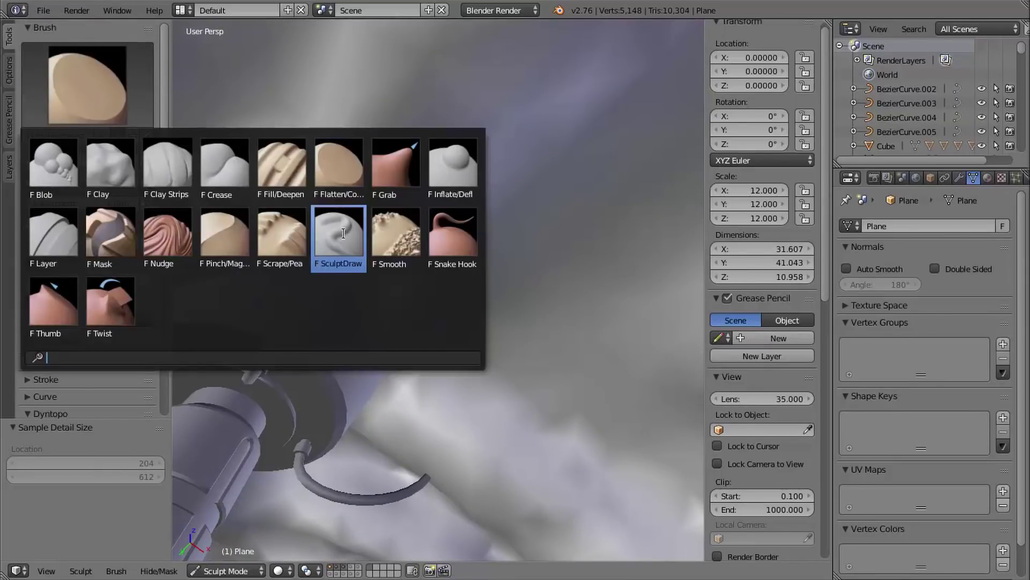
{"action": "left_click", "coordinate": [337, 235]}
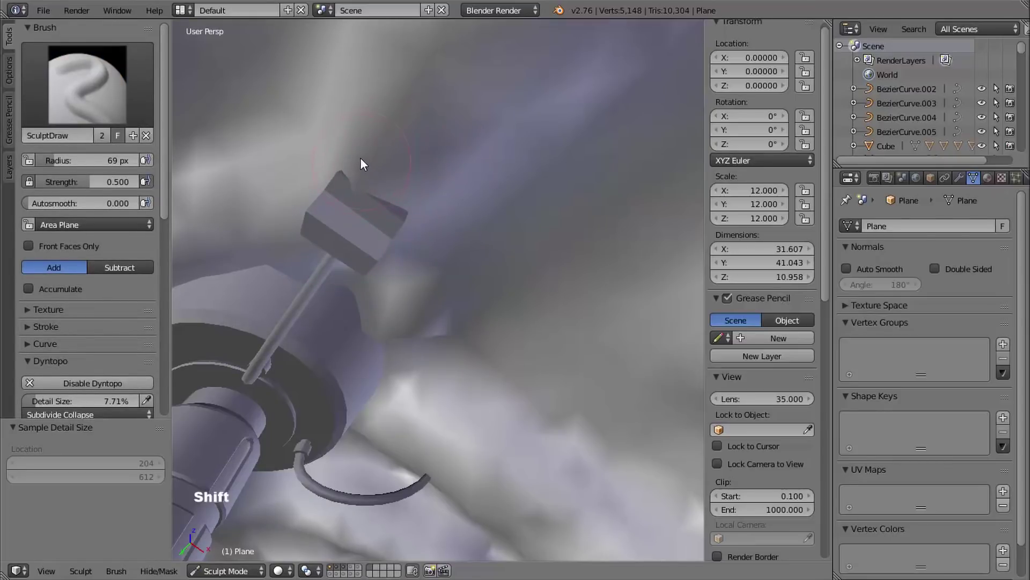
- Smooth the cavern surface behind the box and check the surrounding mesh density in wireframe shading
{"action": "mouse_move", "coordinate": [361, 160]}
{"action": "left_mouse_down", "text": "shift"}
{"action": "mouse_move", "coordinate": [352, 167]}
{"action": "mouse_move", "coordinate": [365, 170]}
{"action": "mouse_move", "coordinate": [360, 160]}
{"action": "mouse_move", "coordinate": [401, 180]}
{"action": "left_mouse_up", "text": "shift"}
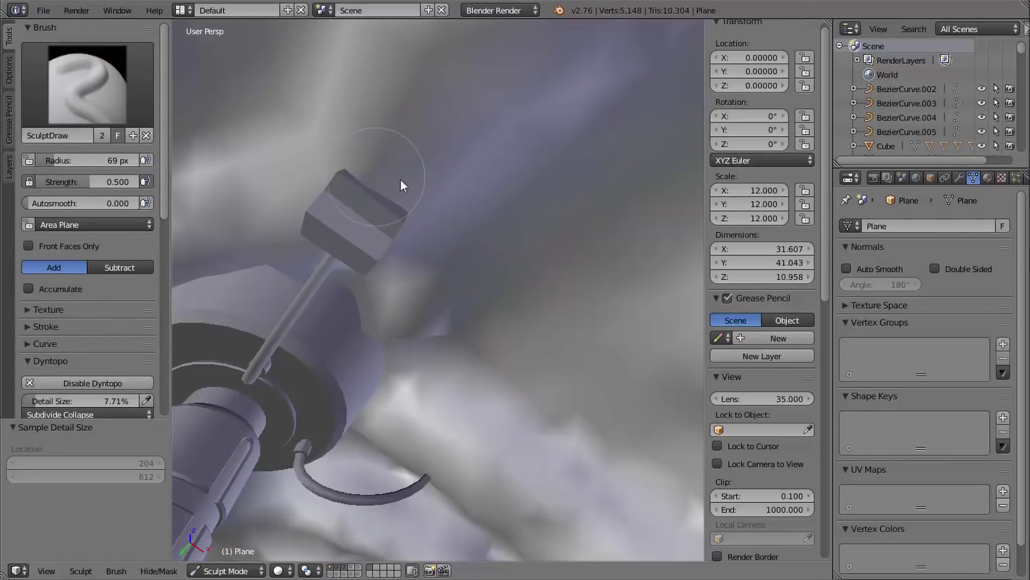
{"action": "middle_click_drag", "start_coordinate": [401, 179], "coordinate": [417, 149]}
{"action": "key", "text": "z"}
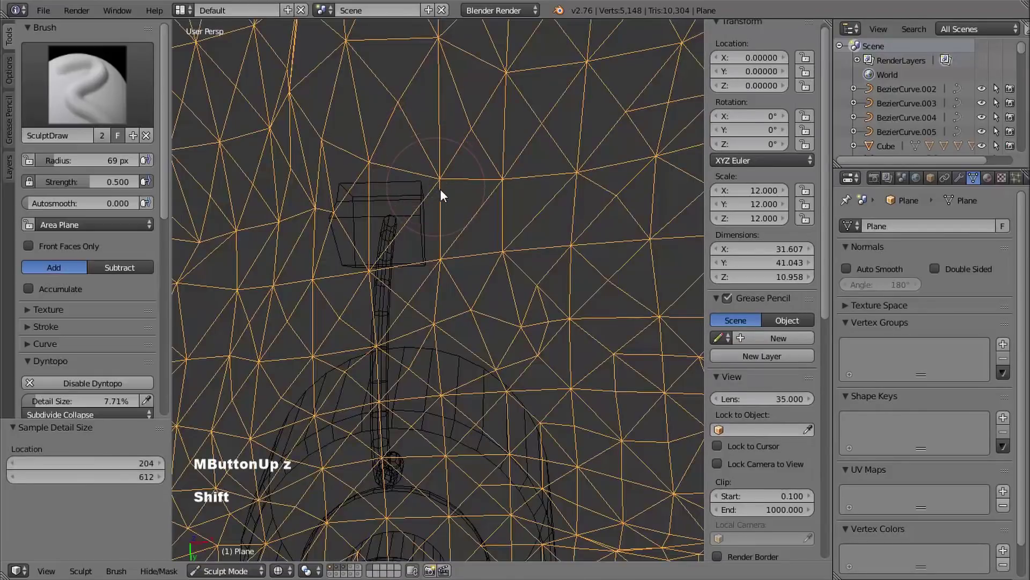
{"action": "mouse_move", "coordinate": [440, 189]}
{"action": "middle_mouse_down", "text": "shift"}
{"action": "mouse_move", "coordinate": [393, 92]}
{"action": "mouse_move", "coordinate": [460, 115]}
{"action": "mouse_move", "coordinate": [461, 155]}
{"action": "mouse_move", "coordinate": [416, 177]}
{"action": "mouse_move", "coordinate": [389, 208]}
{"action": "mouse_move", "coordinate": [433, 177]}
{"action": "mouse_move", "coordinate": [405, 221]}
{"action": "mouse_move", "coordinate": [363, 221]}
{"action": "mouse_move", "coordinate": [379, 214]}
{"action": "mouse_move", "coordinate": [399, 209]}
{"action": "mouse_move", "coordinate": [356, 234]}
{"action": "mouse_move", "coordinate": [398, 173]}
{"action": "mouse_move", "coordinate": [391, 211]}
{"action": "middle_mouse_up", "text": "shift"}
{"action": "key", "text": "z"}
{"action": "key", "text": "z"}
{"action": "key", "text": "z"}
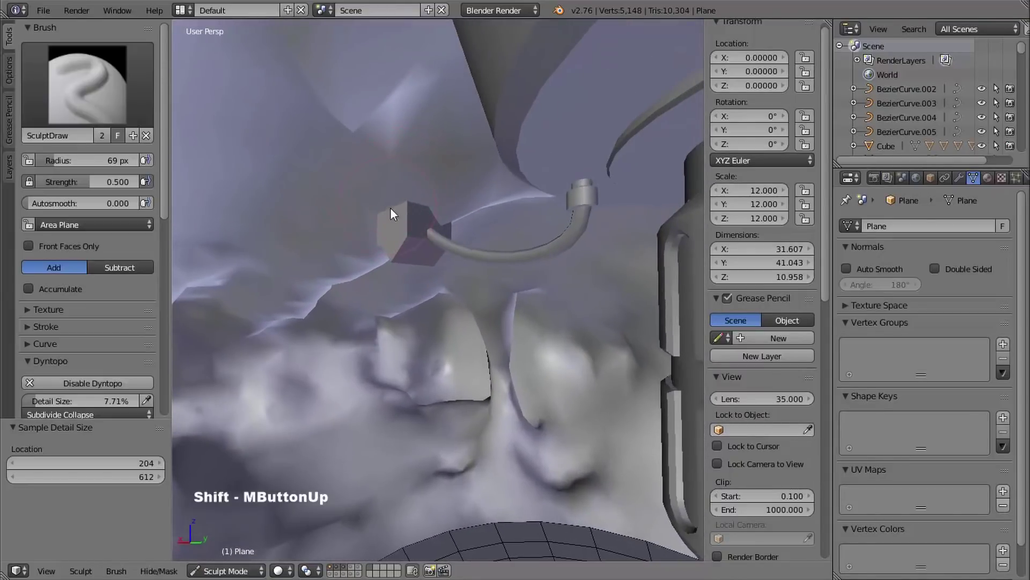
- Build up the cavern wall around the box with SculptDraw strokes and smooth the raised area
{"action": "left_click", "coordinate": [370, 193]}
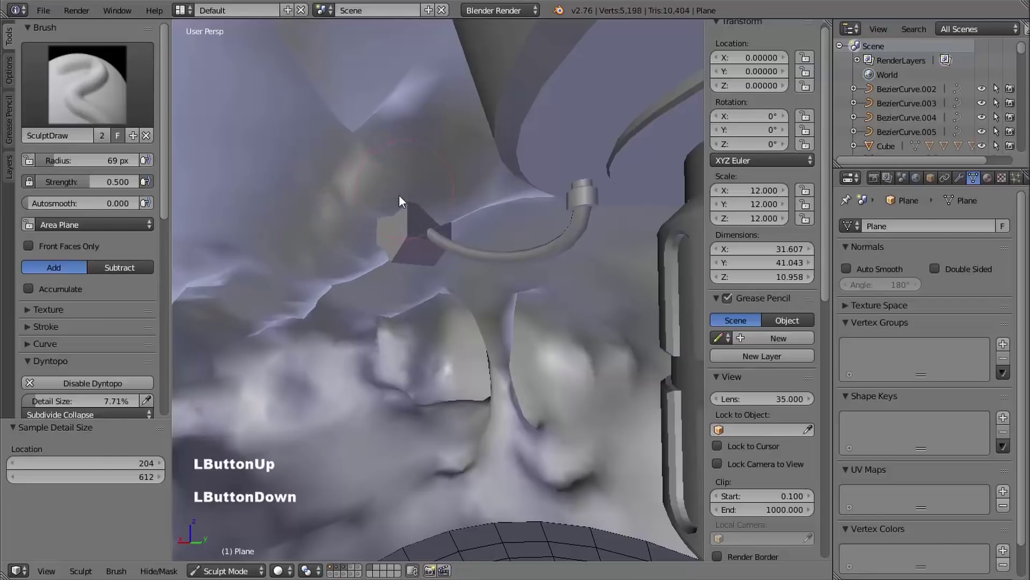
{"action": "left_click", "coordinate": [374, 211]}
{"action": "mouse_move", "coordinate": [405, 211]}
{"action": "middle_mouse_down", "text": "shift"}
{"action": "mouse_move", "coordinate": [418, 170]}
{"action": "mouse_move", "coordinate": [392, 193]}
{"action": "middle_mouse_up", "text": "shift"}
{"action": "left_click", "coordinate": [393, 189]}
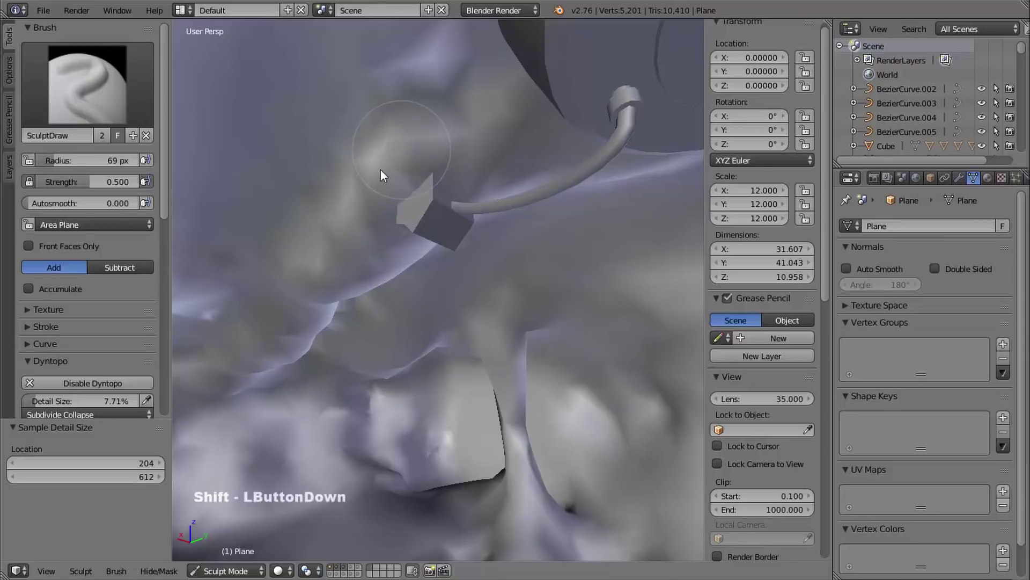
{"action": "left_click_drag", "start_coordinate": [349, 162], "coordinate": [346, 130]}
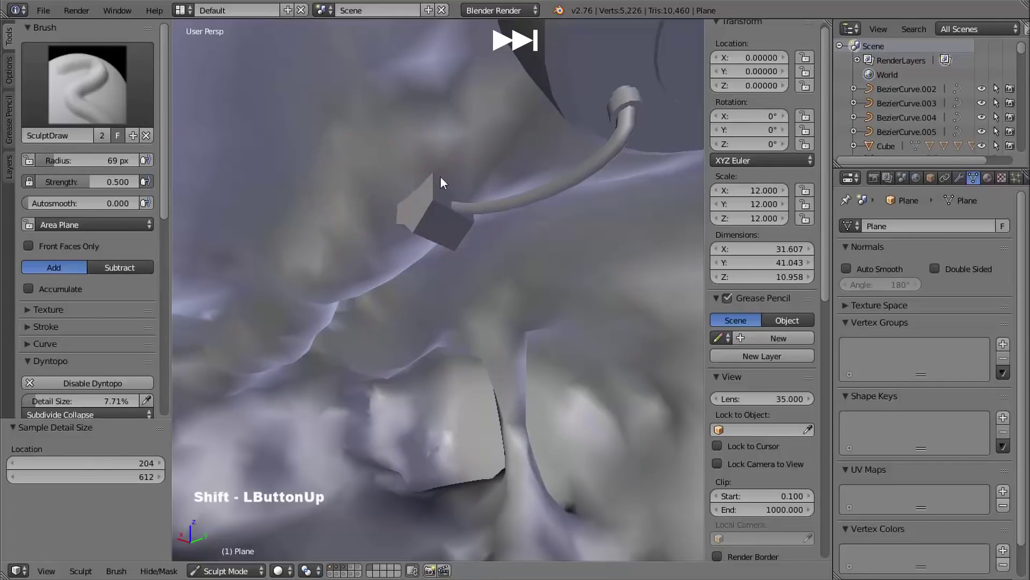
- Sculpt and smooth the cavern ceiling on the remaining sides of the box so the rock closes around it
{"action": "middle_click_drag", "start_coordinate": [441, 177], "coordinate": [404, 134]}
{"action": "mouse_move", "coordinate": [403, 134]}
{"action": "left_mouse_down"}
{"action": "mouse_move", "coordinate": [416, 129]}
{"action": "mouse_move", "coordinate": [408, 110]}
{"action": "left_mouse_up"}
{"action": "mouse_move", "coordinate": [408, 110]}
{"action": "left_mouse_down", "text": "shift"}
{"action": "mouse_move", "coordinate": [366, 103]}
{"action": "mouse_move", "coordinate": [396, 106]}
{"action": "left_mouse_up", "text": "shift"}
{"action": "mouse_move", "coordinate": [428, 79]}
{"action": "middle_mouse_down"}
{"action": "mouse_move", "coordinate": [387, 96]}
{"action": "mouse_move", "coordinate": [398, 114]}
{"action": "mouse_move", "coordinate": [366, 120]}
{"action": "mouse_move", "coordinate": [292, 168]}
{"action": "mouse_move", "coordinate": [372, 153]}
{"action": "mouse_move", "coordinate": [315, 172]}
{"action": "mouse_move", "coordinate": [423, 96]}
{"action": "mouse_move", "coordinate": [330, 118]}
{"action": "mouse_move", "coordinate": [368, 75]}
{"action": "middle_mouse_up"}
{"action": "left_click_drag", "start_coordinate": [358, 73], "coordinate": [372, 63]}
{"action": "left_click_drag", "start_coordinate": [372, 64], "coordinate": [370, 76]}
{"action": "middle_click_drag", "start_coordinate": [366, 98], "coordinate": [397, 85]}
{"action": "middle_click_drag", "start_coordinate": [375, 91], "coordinate": [460, 122], "text": "shift"}
{"action": "mouse_move", "coordinate": [461, 124]}
{"action": "left_mouse_down"}
{"action": "mouse_move", "coordinate": [459, 114]}
{"action": "mouse_move", "coordinate": [449, 134]}
{"action": "mouse_move", "coordinate": [531, 151]}
{"action": "left_mouse_up"}
- Return the cavern mesh to Object Mode and lock the cavern layer
{"action": "mouse_move", "coordinate": [550, 156]}
{"action": "middle_mouse_down"}
{"action": "mouse_move", "coordinate": [559, 164]}
{"action": "mouse_move", "coordinate": [545, 173]}
{"action": "middle_mouse_up"}
{"action": "middle_click_drag", "start_coordinate": [544, 173], "coordinate": [259, 414]}
{"action": "left_click", "coordinate": [232, 573]}
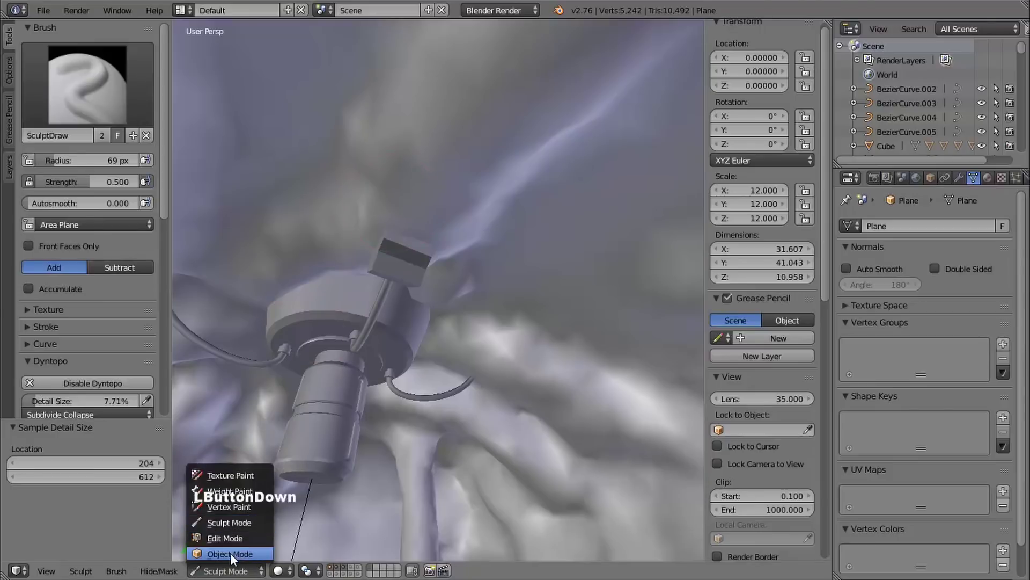
{"action": "left_click", "coordinate": [231, 555]}
{"action": "middle_click_drag", "start_coordinate": [454, 324], "coordinate": [473, 256], "text": "shift"}
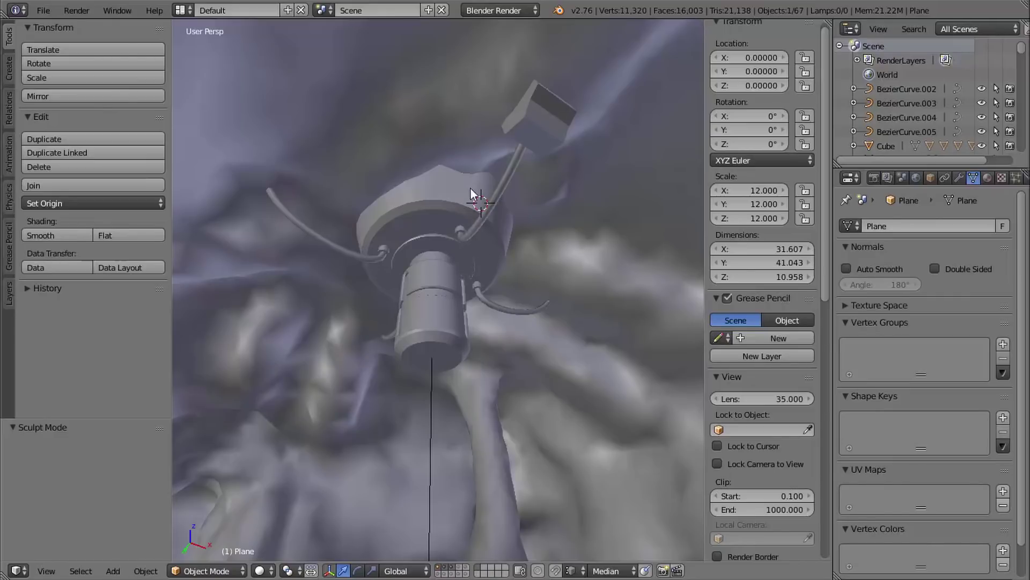
{"action": "middle_click_drag", "start_coordinate": [516, 215], "coordinate": [437, 256], "text": "ctrl"}
{"action": "left_click", "coordinate": [9, 294]}
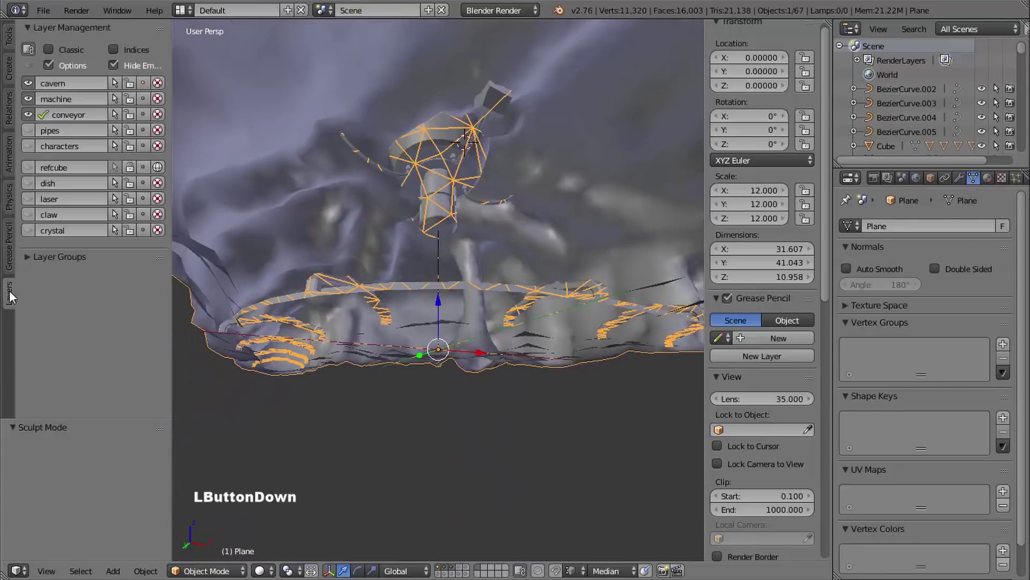
{"action": "left_click", "coordinate": [130, 83]}
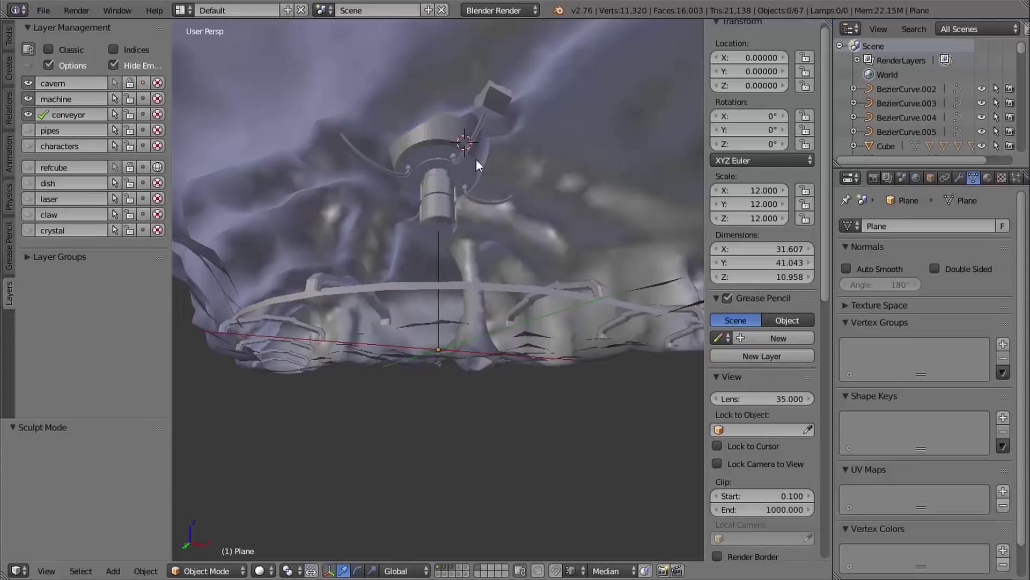
- Select the box, reset the 3D cursor to the scene origin, and set the pivot point to 3D Cursor
{"action": "right_click", "coordinate": [494, 101]}
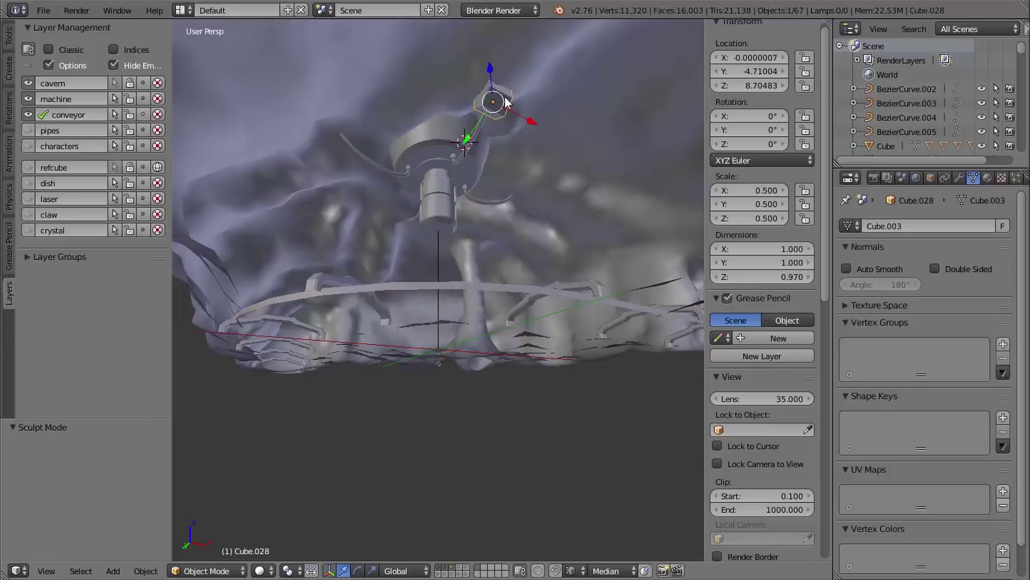
{"action": "middle_click_drag", "start_coordinate": [501, 219], "coordinate": [443, 237], "text": "shift"}
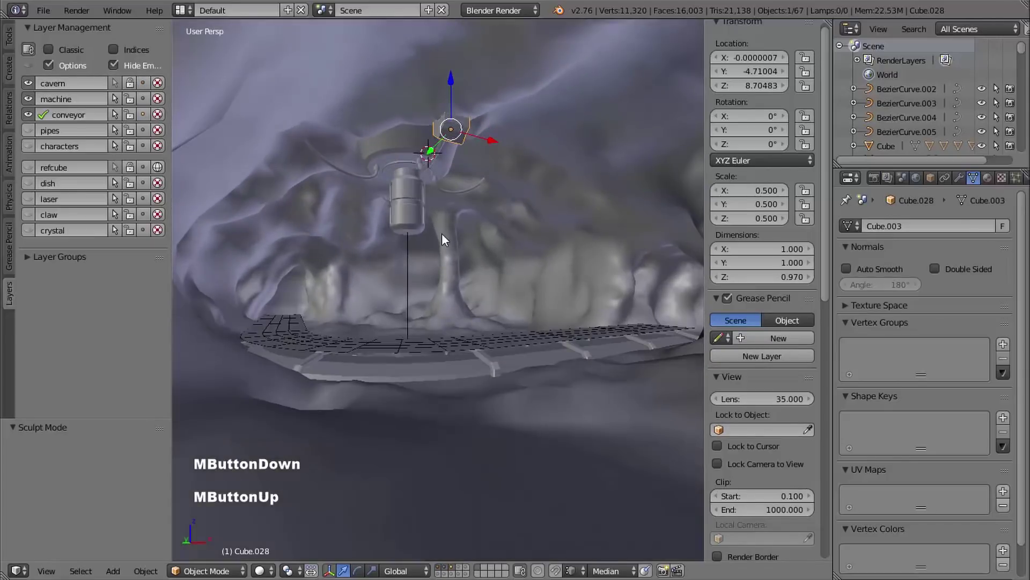
{"action": "key", "text": "shift+c"}
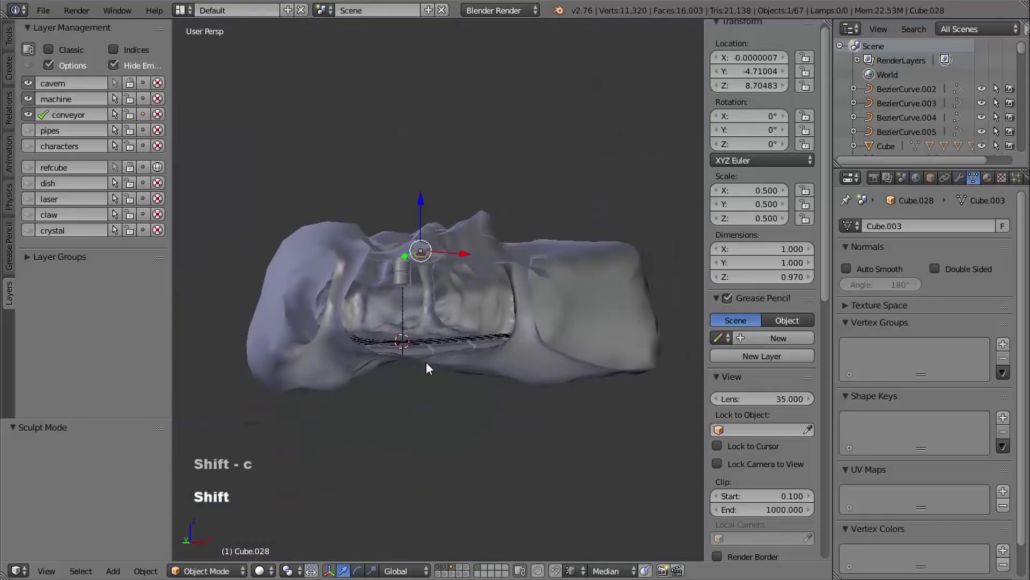
{"action": "middle_click_drag", "start_coordinate": [431, 363], "coordinate": [304, 534], "text": "shift"}
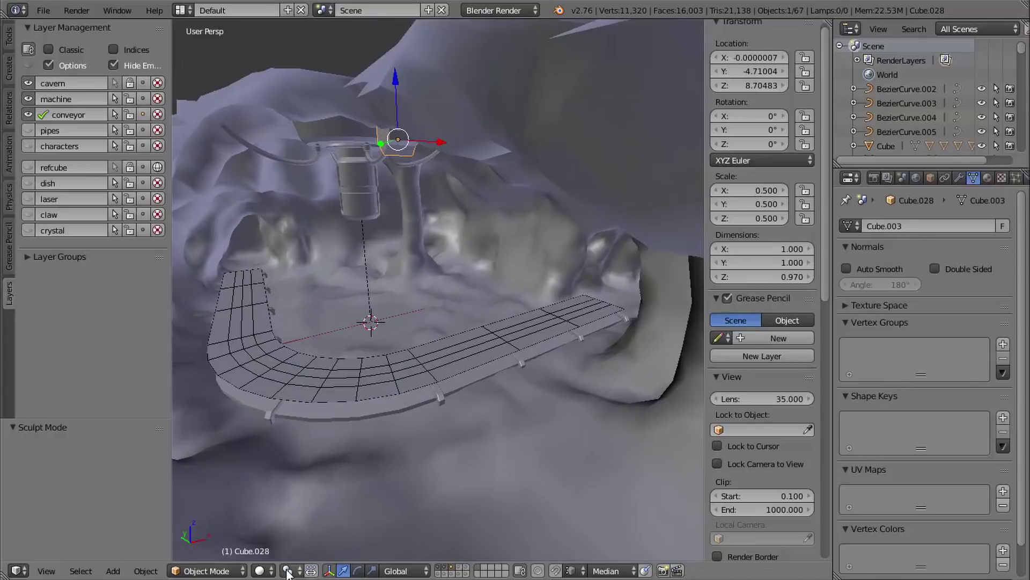
{"action": "left_click", "coordinate": [287, 570]}
{"action": "left_click", "coordinate": [317, 536]}
{"action": "middle_click_drag", "start_coordinate": [407, 444], "coordinate": [430, 347], "text": "shift"}
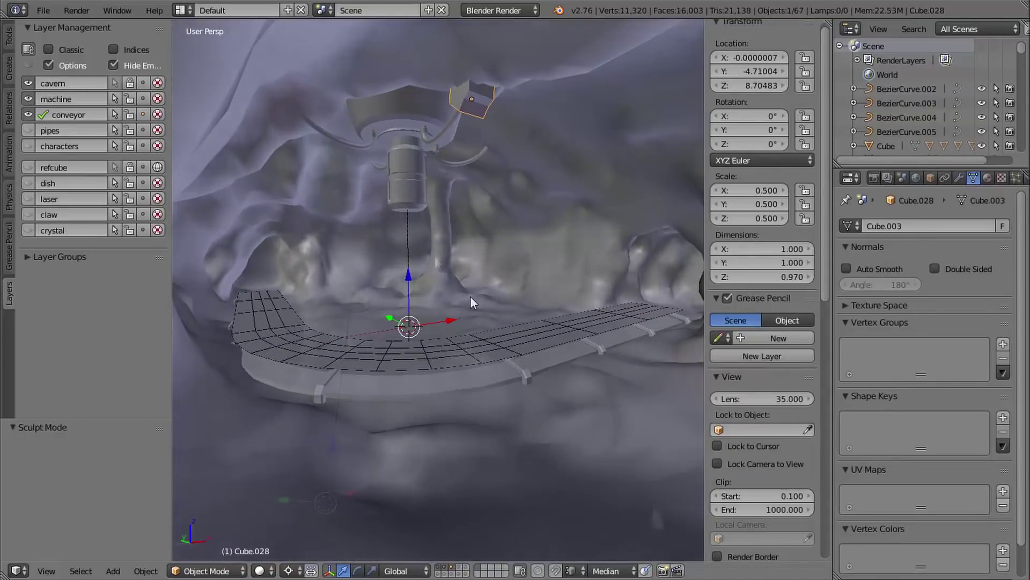
- Duplicate the box and rotate the copy 180° about the global Z axis to the opposite pipe
{"action": "scroll", "coordinate": [435, 256], "scroll_direction": "up", "scroll_amount": 5}
{"action": "key", "text": "shift+d"}
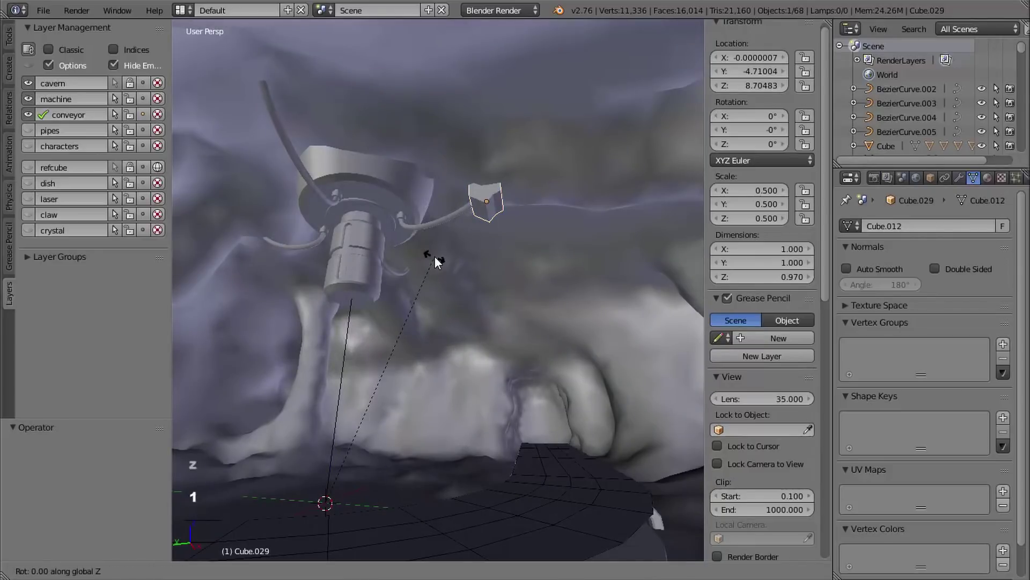
{"action": "type", "text": "180"}
{"action": "key", "text": "Return"}
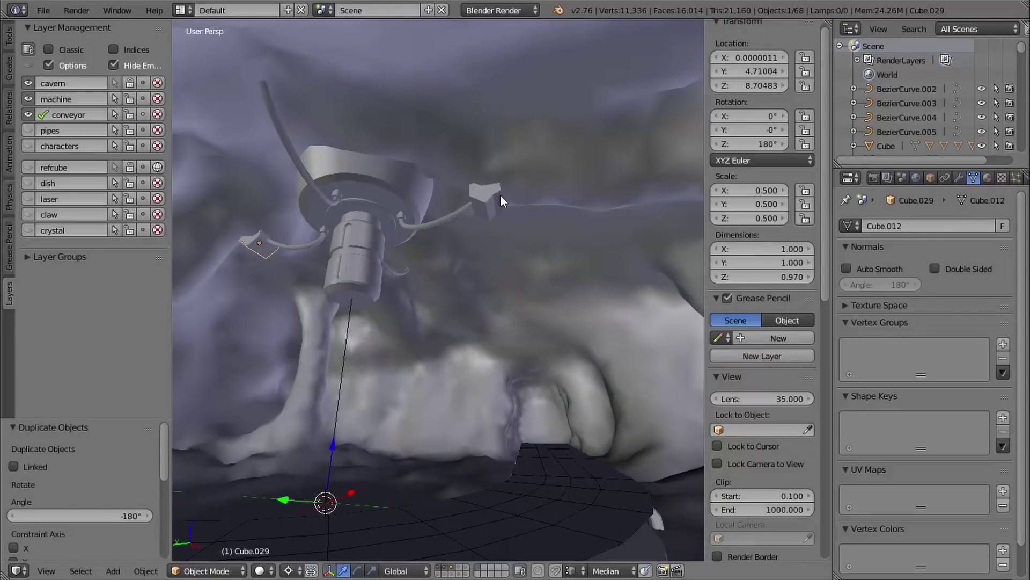
- Examine how the duplicated box and the original meet the pipe ends and cavern wall around the machine
{"action": "middle_click_drag", "start_coordinate": [337, 245], "coordinate": [456, 231], "text": "shift"}
{"action": "middle_click_drag", "start_coordinate": [456, 231], "coordinate": [375, 209]}
{"action": "middle_click_drag", "start_coordinate": [375, 210], "coordinate": [384, 247]}
{"action": "middle_click_drag", "start_coordinate": [384, 247], "coordinate": [432, 198]}
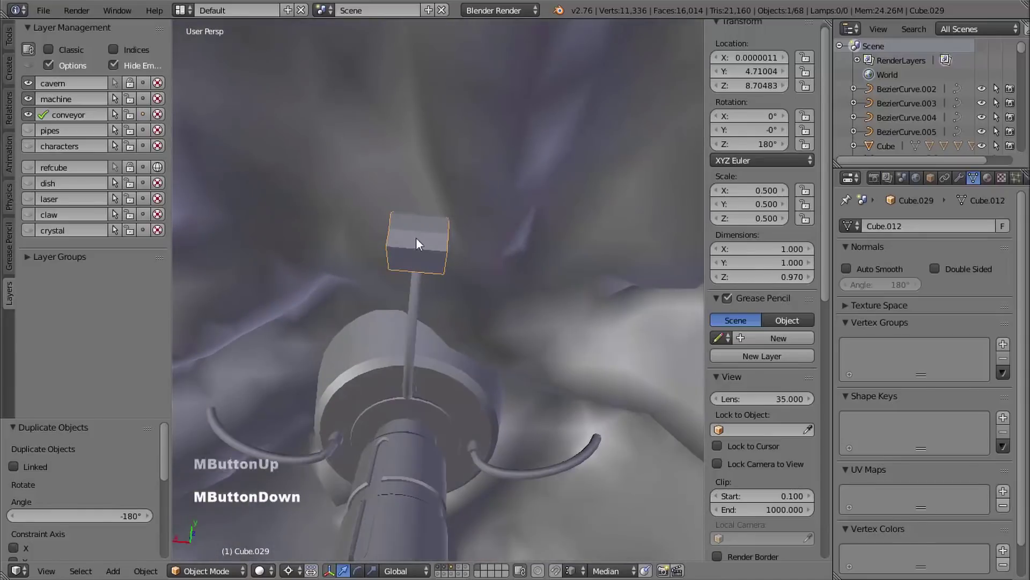
{"action": "middle_click_drag", "start_coordinate": [417, 238], "coordinate": [409, 208]}
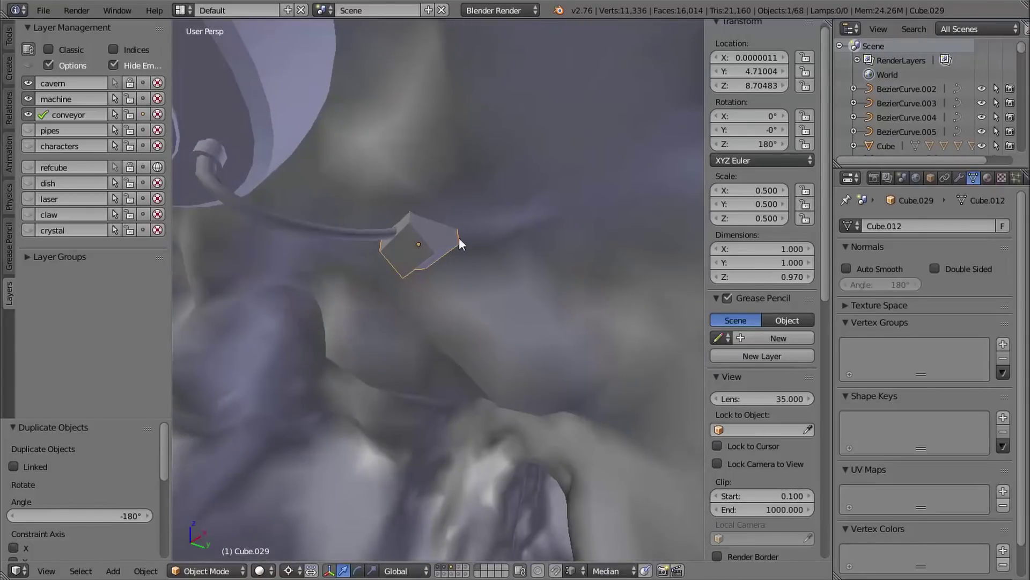
{"action": "middle_click_drag", "start_coordinate": [460, 239], "coordinate": [467, 260]}
{"action": "middle_click_drag", "start_coordinate": [466, 261], "coordinate": [349, 231], "text": "shift"}
{"action": "middle_click_drag", "start_coordinate": [349, 230], "coordinate": [273, 197], "text": "shift"}
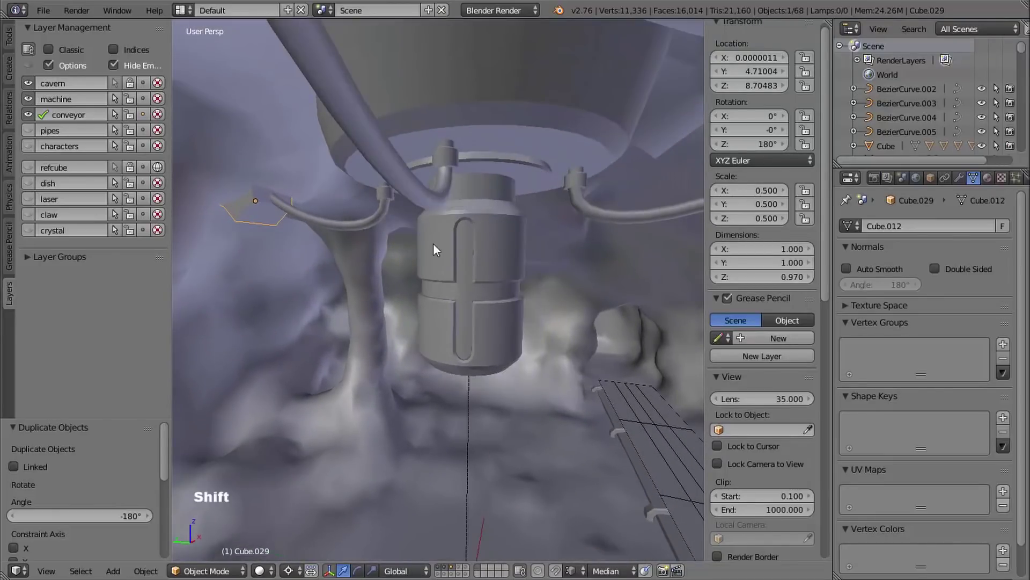
{"action": "middle_click_drag", "start_coordinate": [434, 244], "coordinate": [480, 177], "text": "shift"}
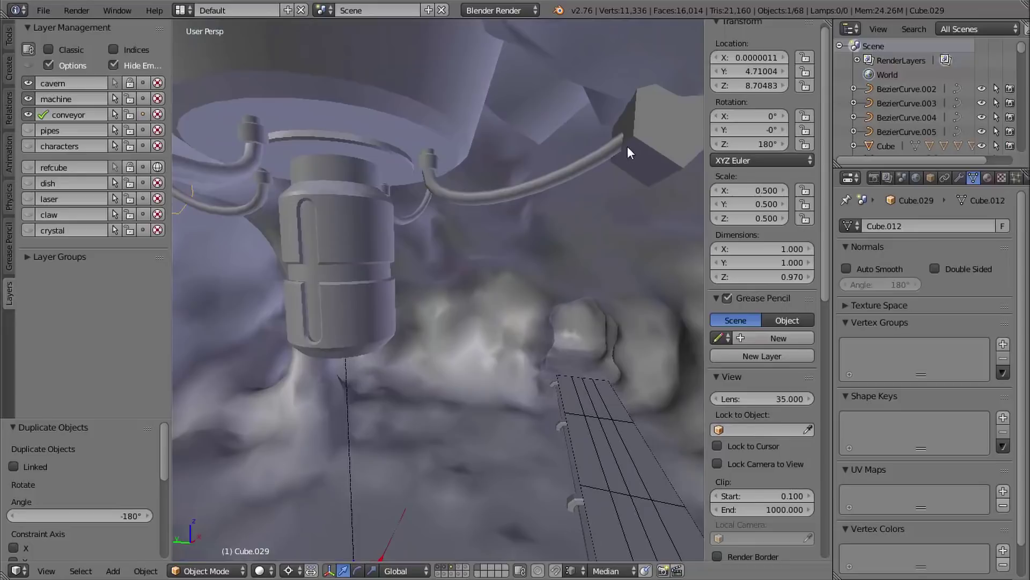
{"action": "middle_click_drag", "start_coordinate": [582, 189], "coordinate": [424, 182], "text": "ctrl"}
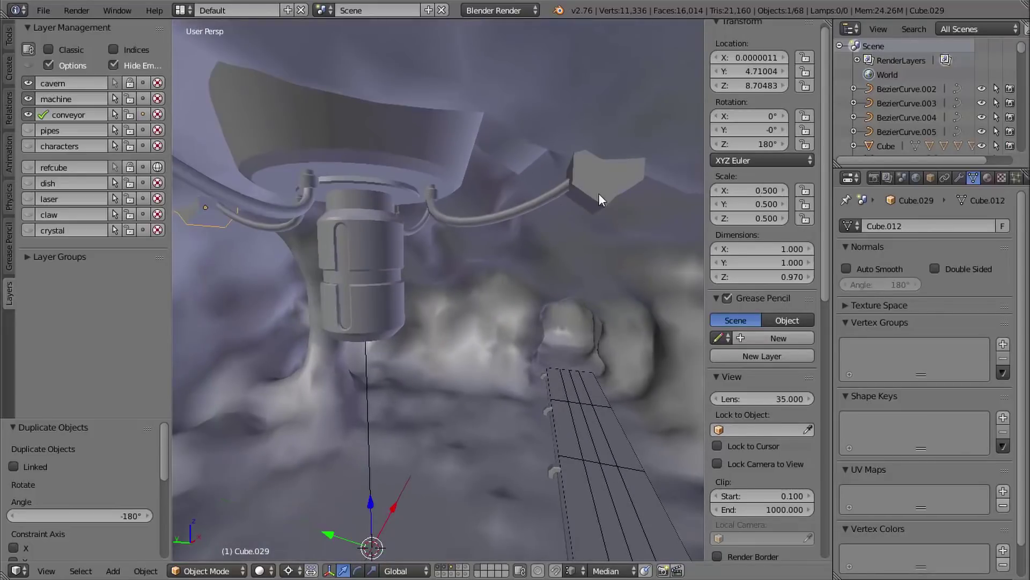
{"action": "middle_click_drag", "start_coordinate": [365, 267], "coordinate": [375, 217], "text": "shift"}
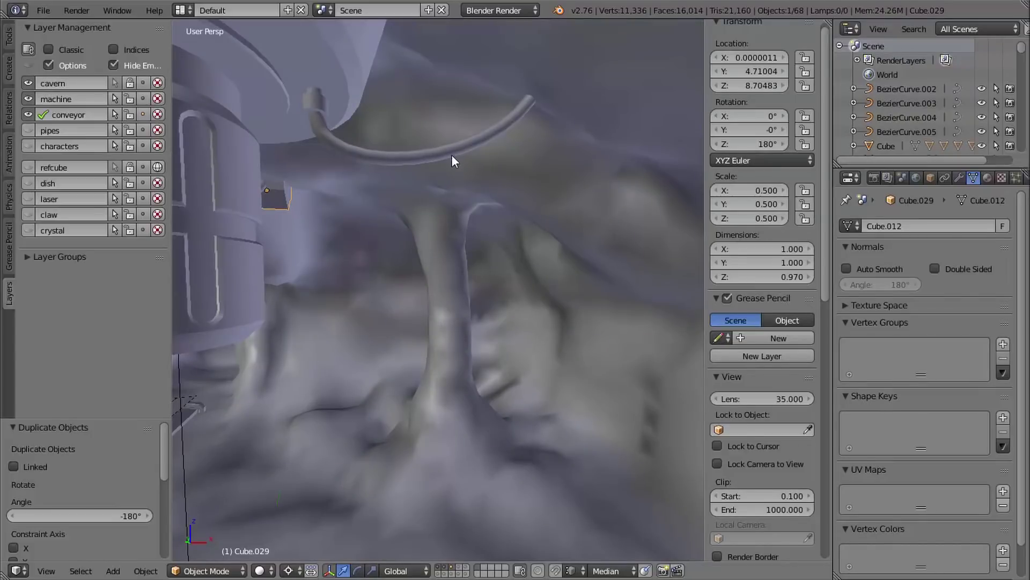
- Open the pipe curve beside the wall box for editing, select its wall-end control point, and centre the pivot on the selection
{"action": "middle_click_drag", "start_coordinate": [452, 154], "coordinate": [475, 371], "text": "ctrl"}
{"action": "middle_click_drag", "start_coordinate": [475, 371], "coordinate": [532, 241]}
{"action": "mouse_move", "coordinate": [532, 242]}
{"action": "middle_mouse_down", "text": "shift"}
{"action": "mouse_move", "coordinate": [530, 262]}
{"action": "mouse_move", "coordinate": [520, 252]}
{"action": "middle_mouse_up", "text": "shift"}
{"action": "mouse_move", "coordinate": [520, 253]}
{"action": "middle_mouse_down", "text": "ctrl"}
{"action": "mouse_move", "coordinate": [521, 175]}
{"action": "mouse_move", "coordinate": [511, 256]}
{"action": "mouse_move", "coordinate": [524, 253]}
{"action": "middle_mouse_up", "text": "ctrl"}
{"action": "right_click", "coordinate": [516, 188]}
{"action": "middle_click_drag", "start_coordinate": [523, 254], "coordinate": [434, 188]}
{"action": "key", "text": "Tab"}
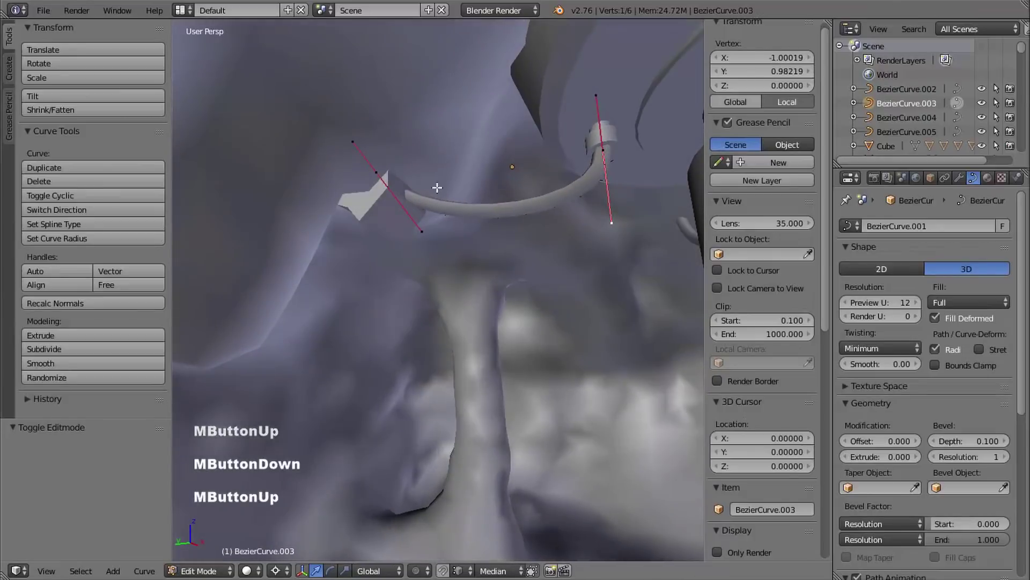
{"action": "right_click", "coordinate": [376, 173]}
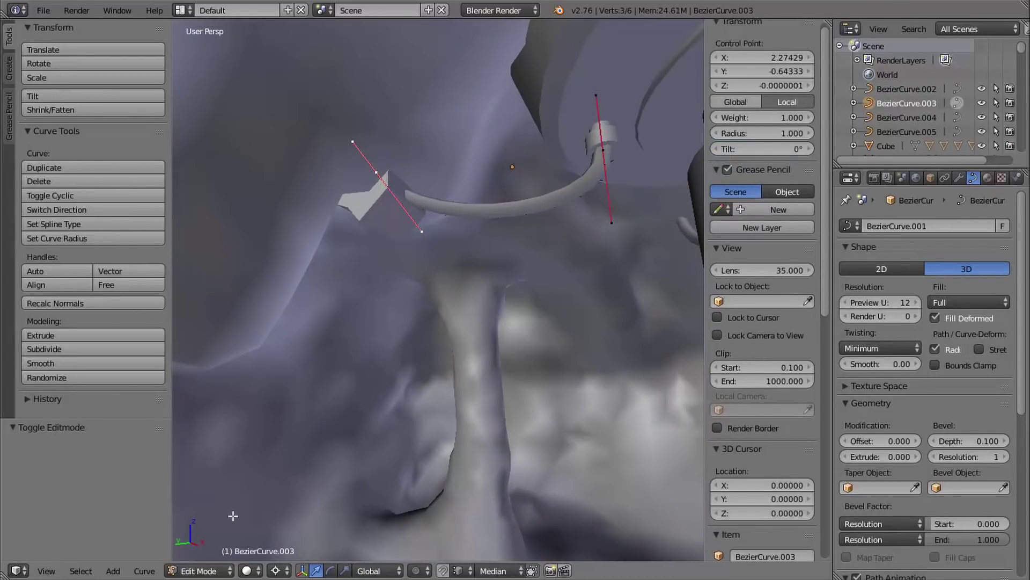
{"action": "left_click", "coordinate": [286, 573]}
{"action": "left_click", "coordinate": [317, 507]}
- Lower the pipe's wall-end control point by about 0.77 in total and shift it about 0.27 along Y toward the box
{"action": "left_click_drag", "start_coordinate": [378, 130], "coordinate": [378, 153]}
{"action": "middle_click_drag", "start_coordinate": [414, 230], "coordinate": [451, 228], "text": "shift"}
{"action": "middle_click_drag", "start_coordinate": [451, 228], "coordinate": [460, 173], "text": "ctrl"}
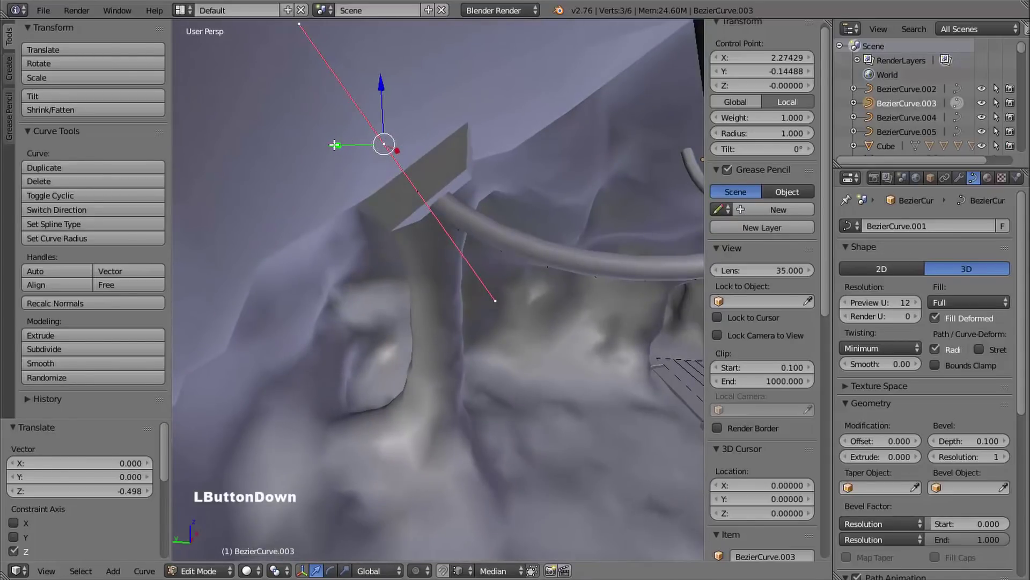
{"action": "left_click_drag", "start_coordinate": [334, 145], "coordinate": [407, 126]}
{"action": "left_click_drag", "start_coordinate": [417, 86], "coordinate": [402, 129]}
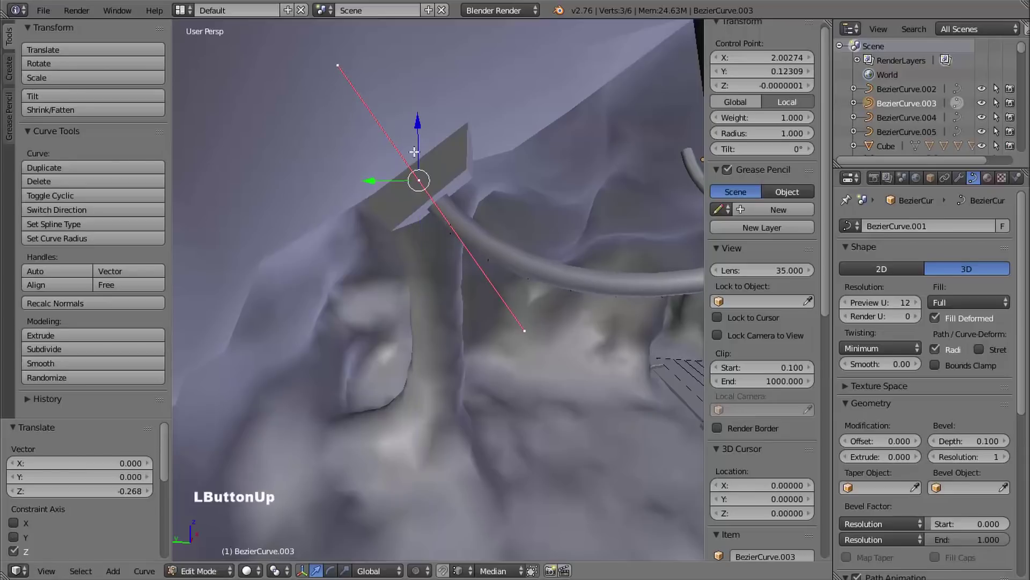
{"action": "middle_click_drag", "start_coordinate": [415, 149], "coordinate": [456, 160]}
{"action": "middle_click_drag", "start_coordinate": [456, 160], "coordinate": [489, 167]}
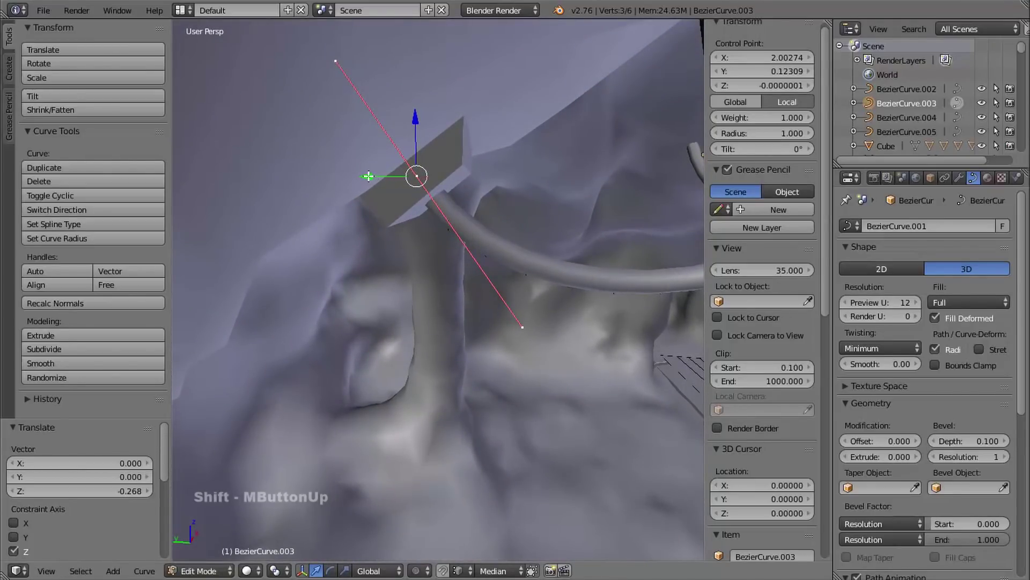
- Fine-tune the pipe's wall end along Y and Z to about local X 1.916, Y 0.161 inside the box, and leave curve editing
{"action": "left_click_drag", "start_coordinate": [368, 176], "coordinate": [420, 134]}
{"action": "mouse_move", "coordinate": [420, 134]}
{"action": "middle_mouse_down"}
{"action": "mouse_move", "coordinate": [395, 88]}
{"action": "mouse_move", "coordinate": [431, 125]}
{"action": "middle_mouse_up"}
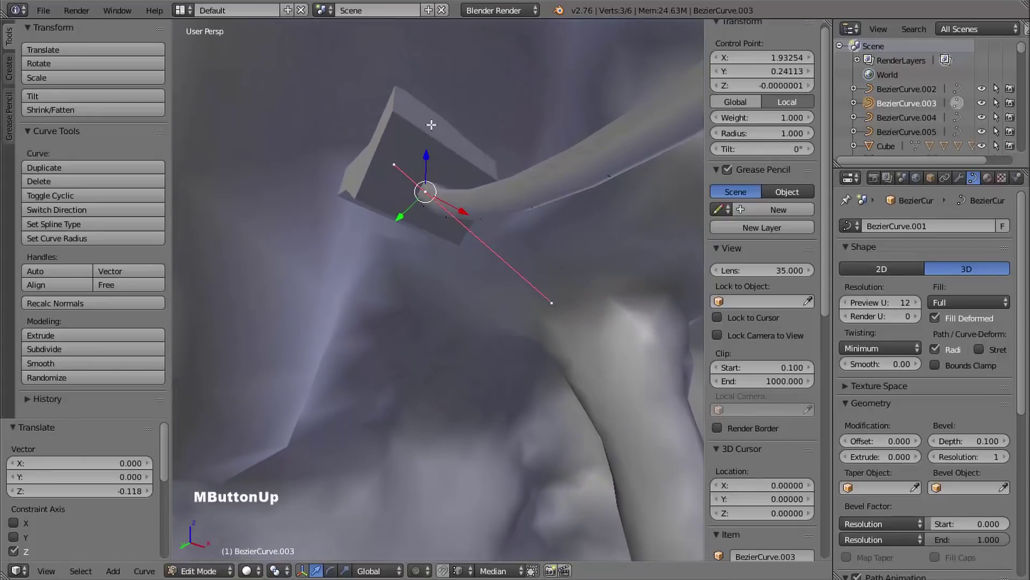
{"action": "middle_click_drag", "start_coordinate": [477, 149], "coordinate": [435, 158]}
{"action": "left_click_drag", "start_coordinate": [427, 159], "coordinate": [397, 200]}
{"action": "middle_click_drag", "start_coordinate": [397, 200], "coordinate": [456, 182]}
{"action": "middle_click_drag", "start_coordinate": [455, 182], "coordinate": [459, 184]}
{"action": "middle_click_drag", "start_coordinate": [459, 184], "coordinate": [505, 177], "text": "shift"}
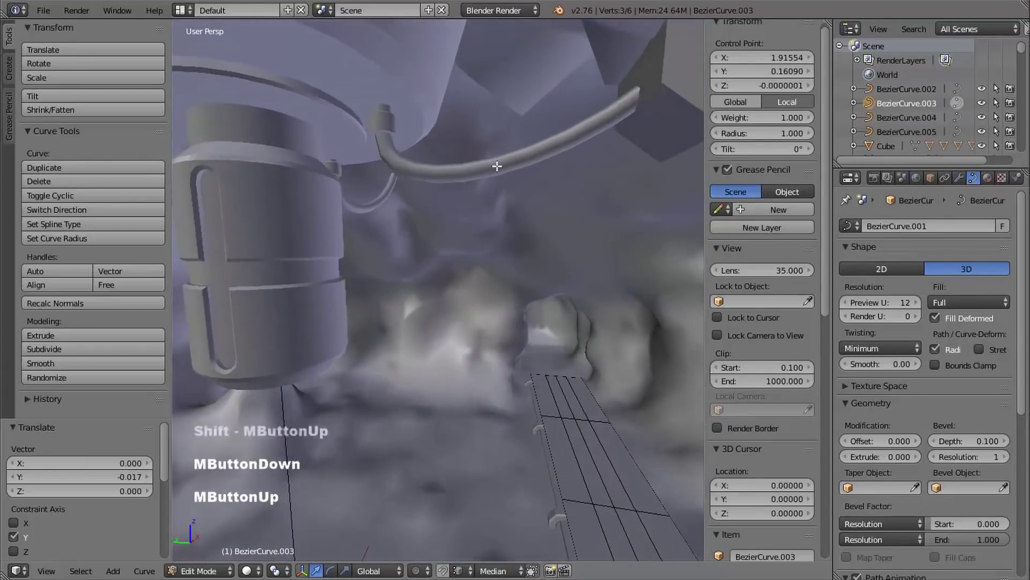
{"action": "key", "text": "Tab"}
- Edit the opposite pipe curve and move its wall-end control point 0.811 down and 0.356 along Y to meet the duplicated box
{"action": "right_click", "coordinate": [493, 168]}
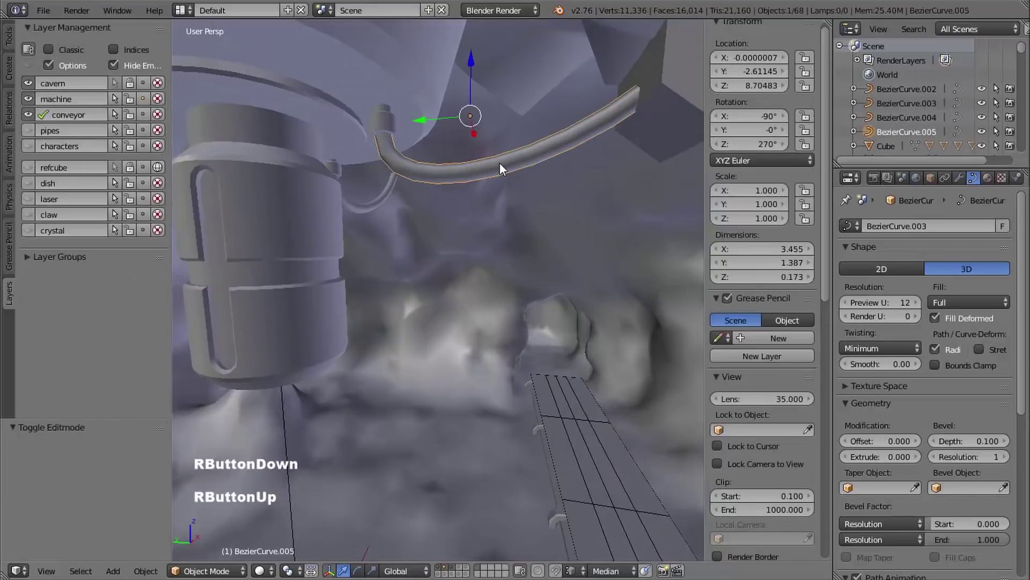
{"action": "middle_click_drag", "start_coordinate": [510, 183], "coordinate": [511, 204], "text": "shift"}
{"action": "middle_click_drag", "start_coordinate": [511, 204], "coordinate": [603, 102]}
{"action": "key", "text": "Tab"}
{"action": "right_click", "coordinate": [521, 114]}
{"action": "left_click_drag", "start_coordinate": [569, 58], "coordinate": [552, 145]}
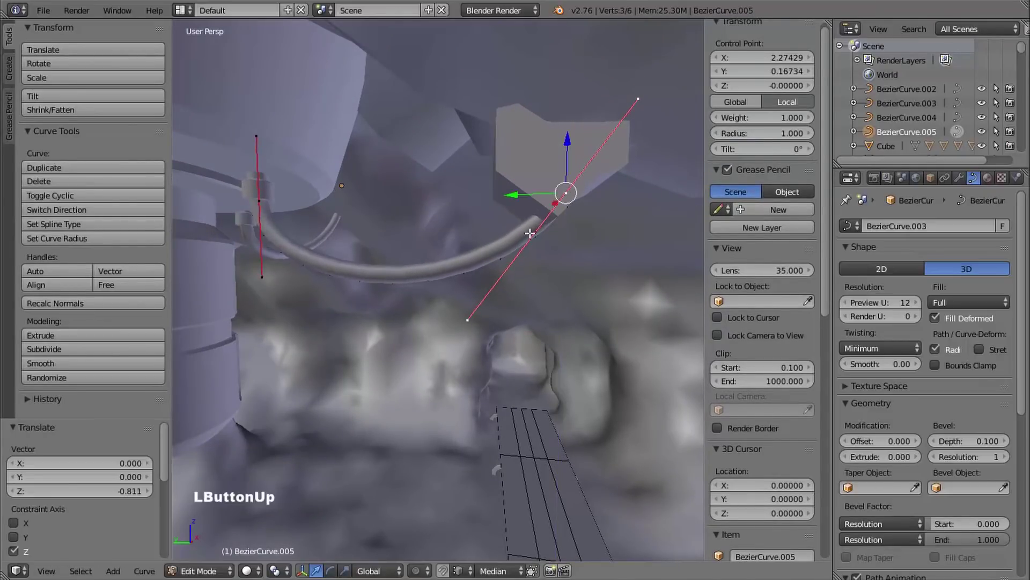
{"action": "left_click_drag", "start_coordinate": [512, 194], "coordinate": [473, 195]}
{"action": "middle_click_drag", "start_coordinate": [472, 194], "coordinate": [585, 128]}
{"action": "middle_click_drag", "start_coordinate": [585, 128], "coordinate": [607, 159]}
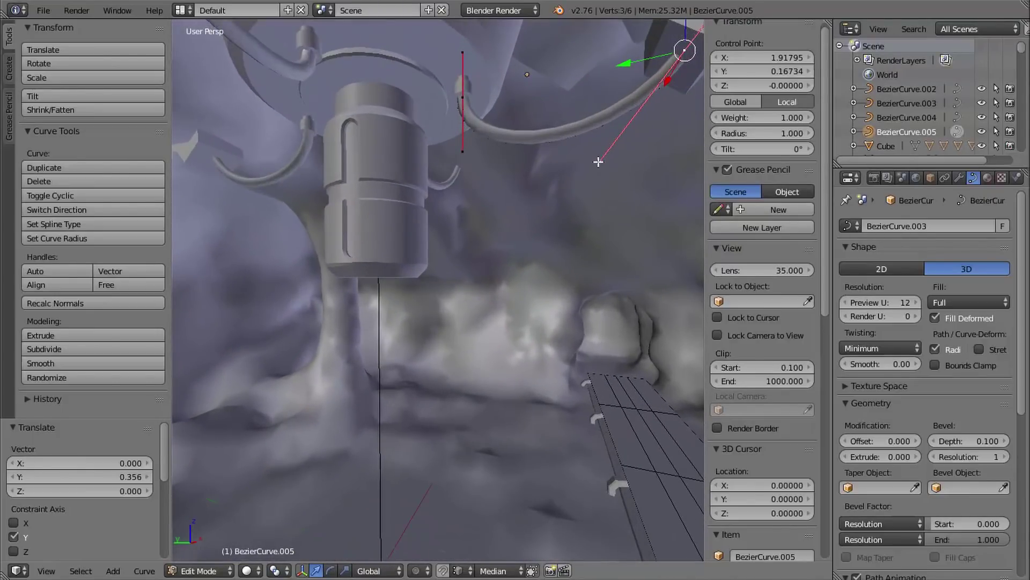
- Move the inner handle of that wall-end point -0.498 along Y and 0.627 down, and leave curve editing
{"action": "right_click", "coordinate": [598, 161]}
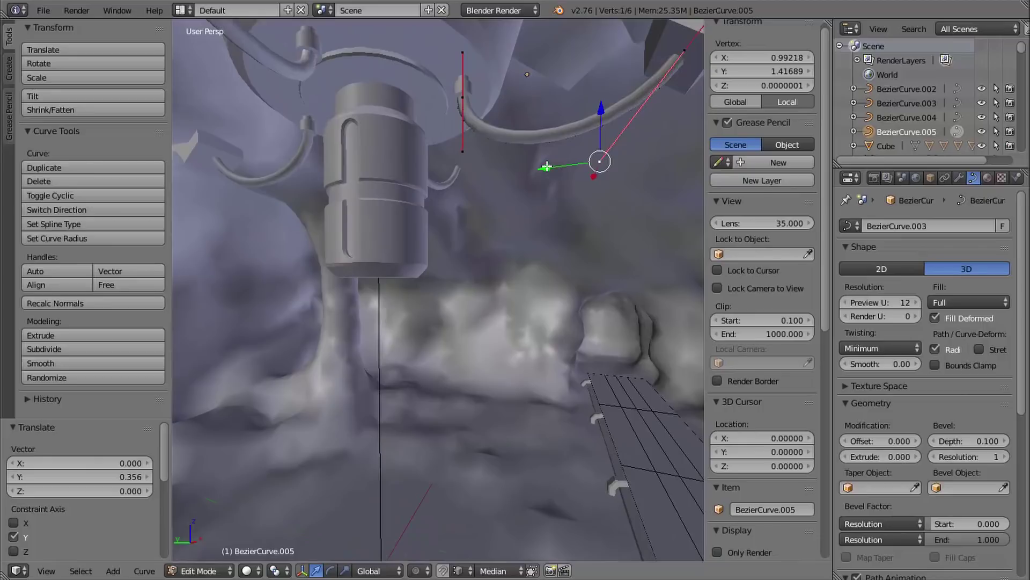
{"action": "left_click_drag", "start_coordinate": [546, 167], "coordinate": [591, 168]}
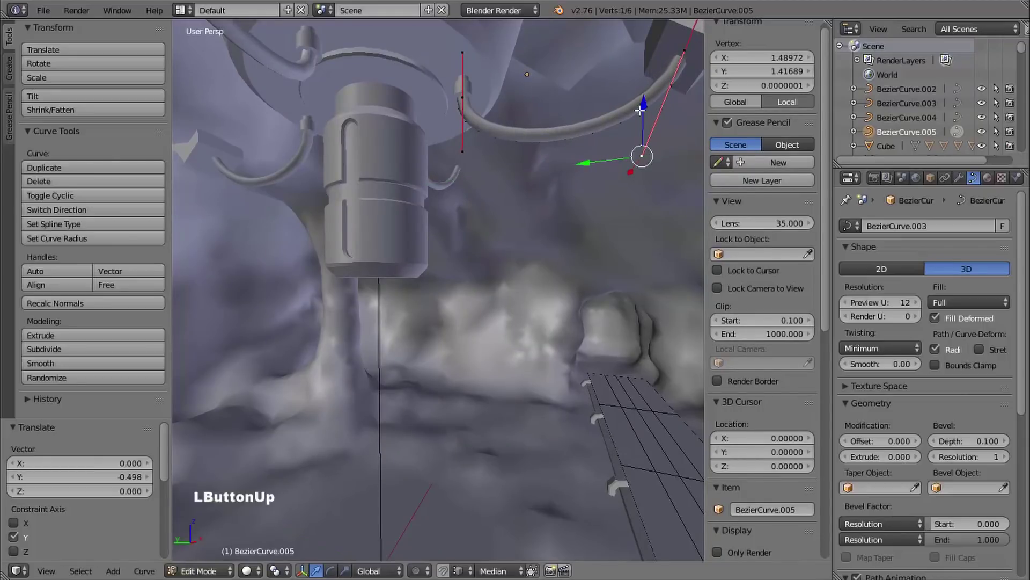
{"action": "left_click_drag", "start_coordinate": [643, 109], "coordinate": [631, 149]}
{"action": "middle_click_drag", "start_coordinate": [631, 149], "coordinate": [553, 173]}
{"action": "middle_click_drag", "start_coordinate": [553, 173], "coordinate": [543, 154], "text": "shift"}
{"action": "middle_click_drag", "start_coordinate": [543, 154], "coordinate": [566, 171]}
{"action": "middle_click_drag", "start_coordinate": [566, 171], "coordinate": [558, 169]}
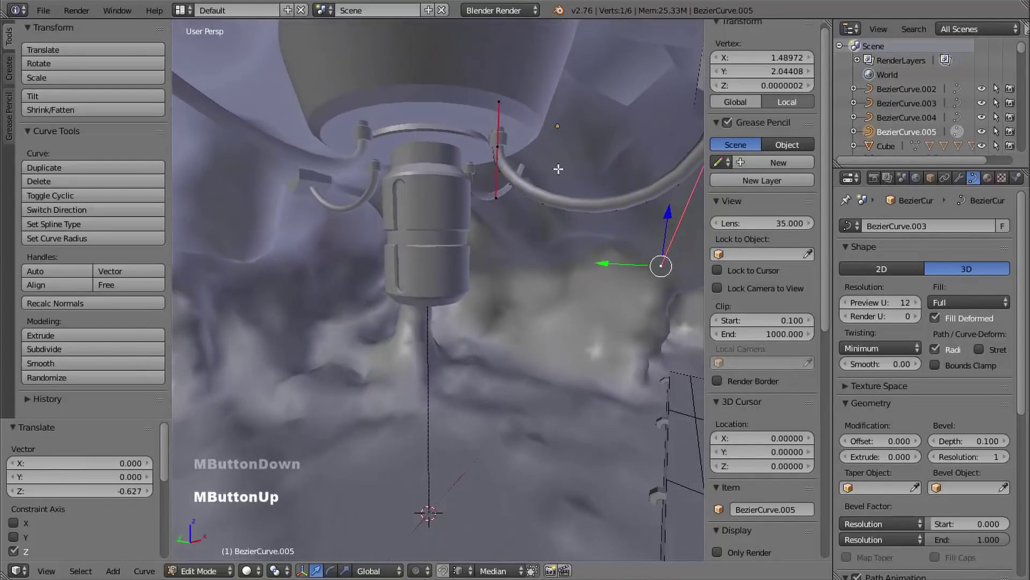
{"action": "key", "text": "Tab"}
- Edit the pipe curve on the conveyor tunnel side, moving its wall-end control point -0.665 along X and 0.780 up
{"action": "middle_click_drag", "start_coordinate": [493, 172], "coordinate": [495, 172], "text": "shift"}
{"action": "middle_click_drag", "start_coordinate": [495, 172], "coordinate": [505, 214]}
{"action": "right_click", "coordinate": [470, 195]}
{"action": "middle_click_drag", "start_coordinate": [505, 215], "coordinate": [478, 183]}
{"action": "middle_click_drag", "start_coordinate": [478, 182], "coordinate": [465, 168], "text": "ctrl"}
{"action": "middle_click_drag", "start_coordinate": [465, 167], "coordinate": [433, 128]}
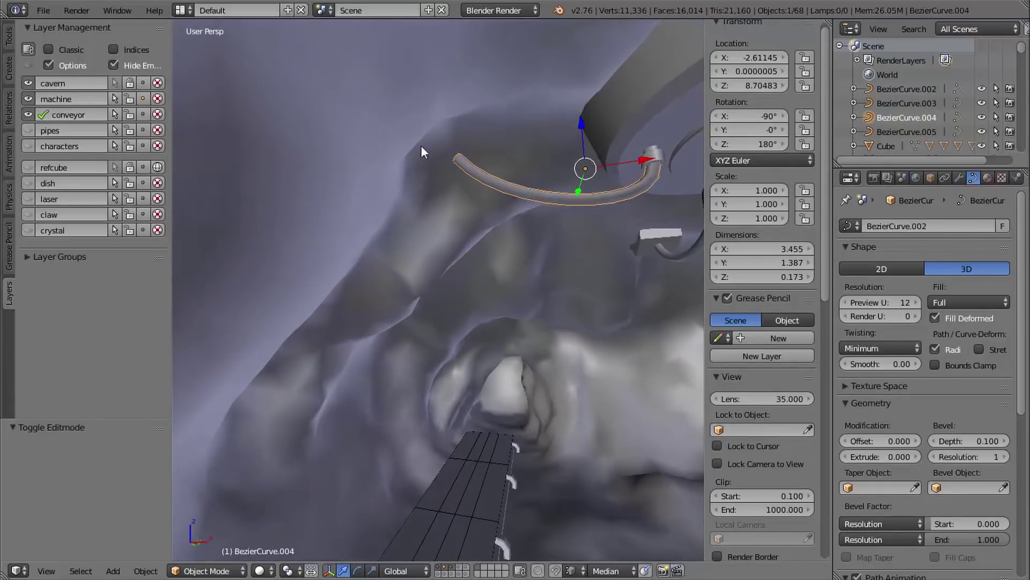
{"action": "middle_click_drag", "start_coordinate": [453, 163], "coordinate": [481, 172]}
{"action": "key", "text": "Tab"}
{"action": "right_click", "coordinate": [456, 151]}
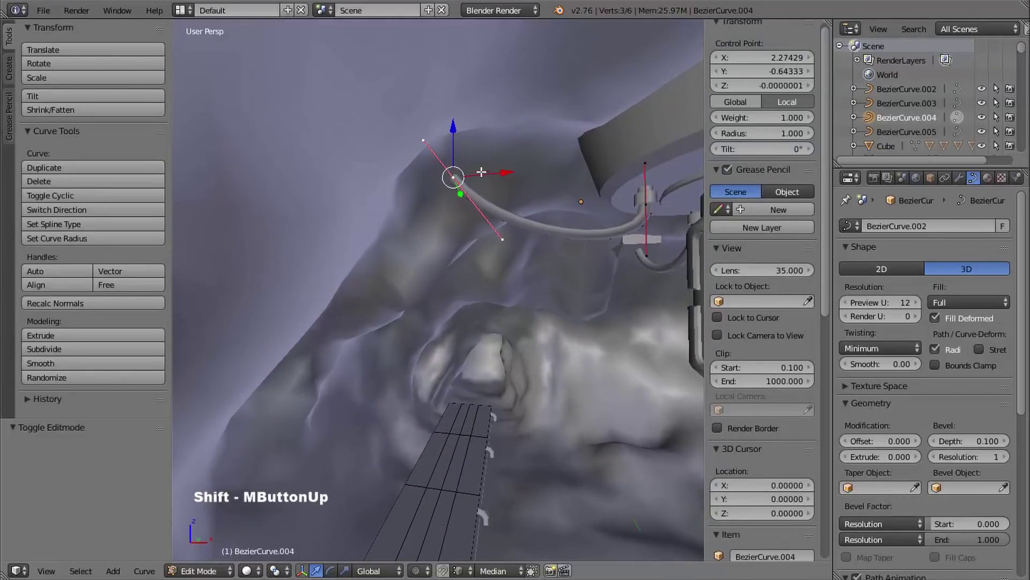
{"action": "left_click_drag", "start_coordinate": [502, 170], "coordinate": [439, 189]}
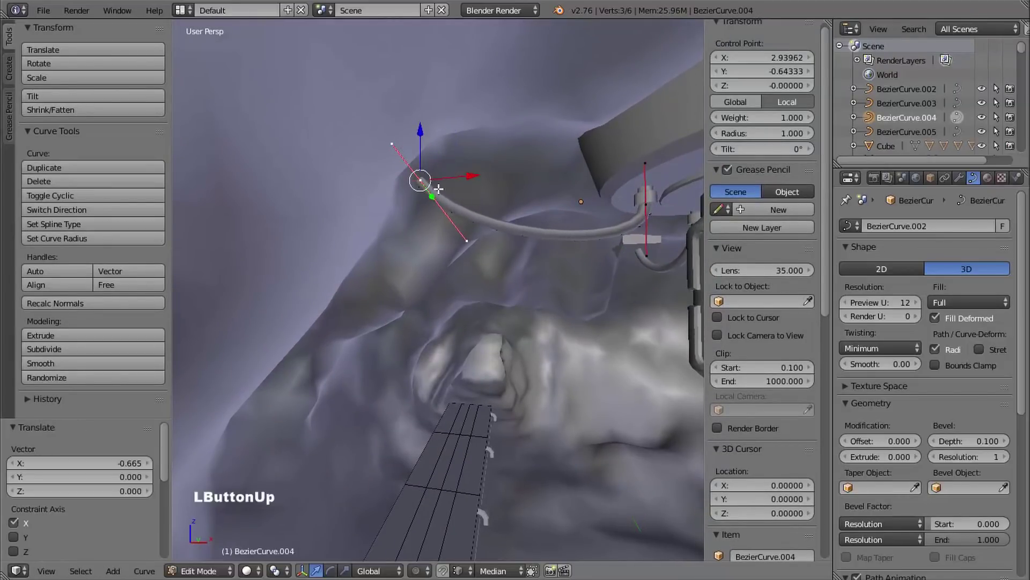
{"action": "left_click_drag", "start_coordinate": [422, 131], "coordinate": [426, 97]}
- Nudge the same wall-end control point up 0.009 where the pipe enters the cavern wall
{"action": "middle_click_drag", "start_coordinate": [425, 98], "coordinate": [461, 44]}
{"action": "middle_click_drag", "start_coordinate": [462, 143], "coordinate": [506, 59], "text": "ctrl"}
{"action": "middle_click_drag", "start_coordinate": [476, 172], "coordinate": [454, 116], "text": "shift"}
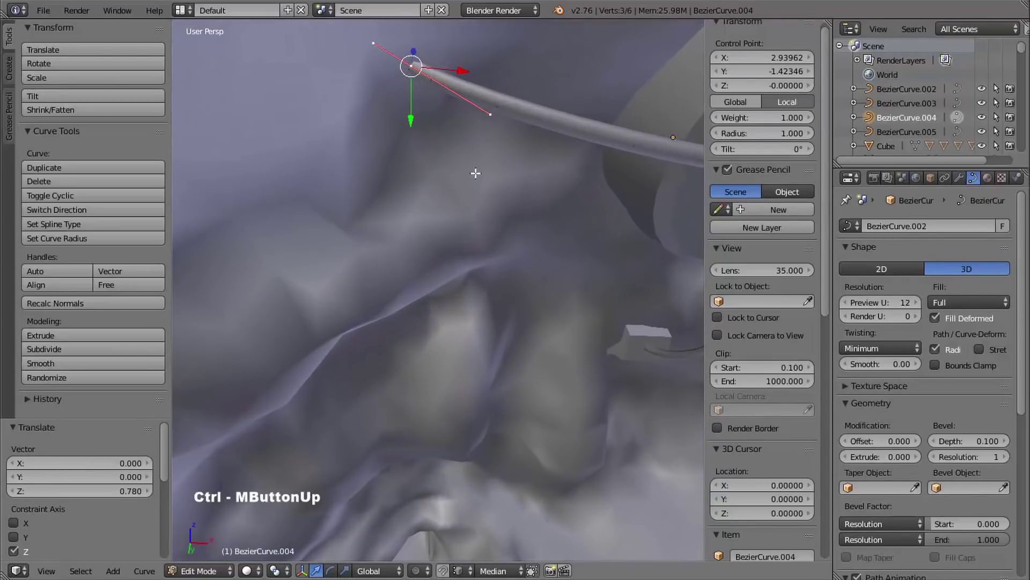
{"action": "key", "text": "KP_Decimal"}
{"action": "middle_click_drag", "start_coordinate": [471, 228], "coordinate": [460, 210]}
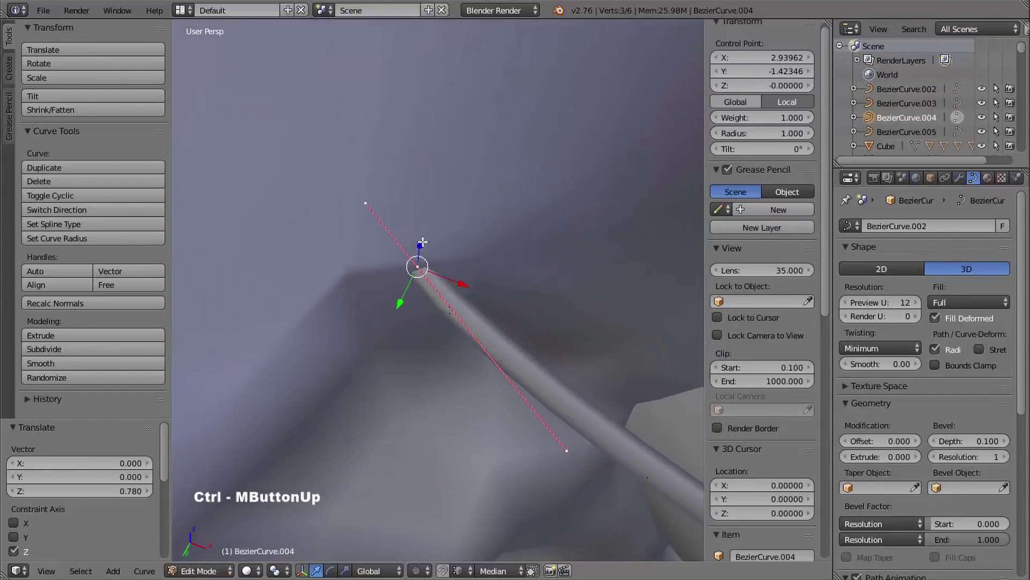
{"action": "mouse_move", "coordinate": [420, 244]}
{"action": "left_mouse_down"}
{"action": "mouse_move", "coordinate": [421, 232]}
{"action": "mouse_move", "coordinate": [416, 241]}
{"action": "left_mouse_up"}
{"action": "middle_click_drag", "start_coordinate": [516, 189], "coordinate": [472, 236]}
{"action": "middle_click_drag", "start_coordinate": [473, 236], "coordinate": [452, 222], "text": "ctrl"}
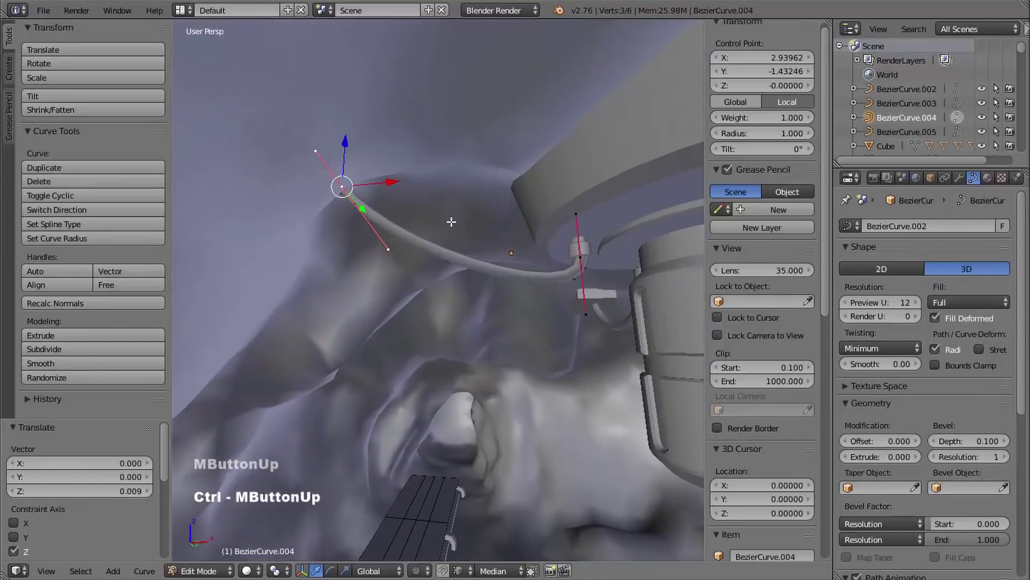
- Lower the inner handle of the pipe's wall end by about 0.77, shift it -0.671 along X, and leave curve editing
{"action": "right_click", "coordinate": [386, 250]}
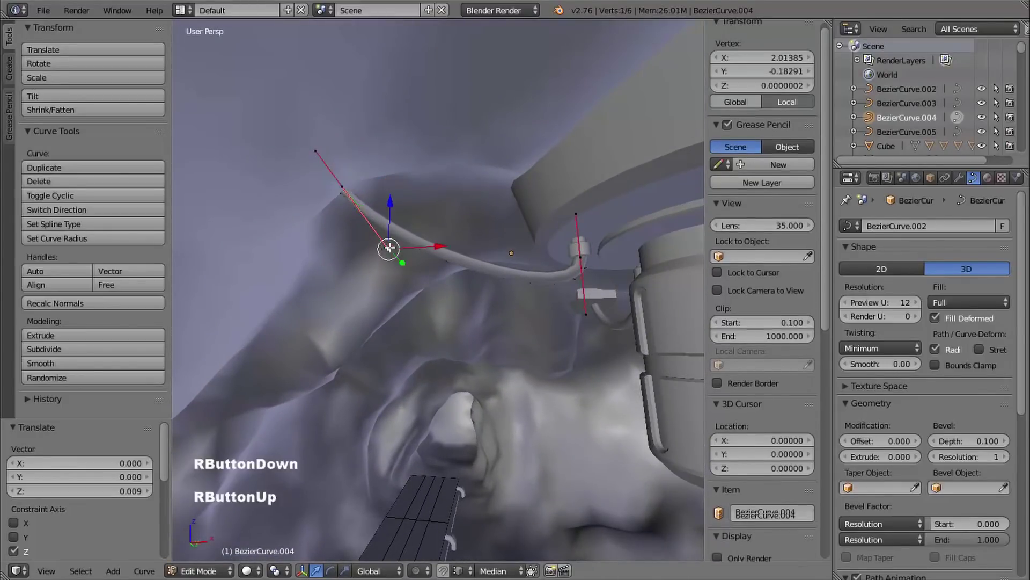
{"action": "left_click_drag", "start_coordinate": [390, 202], "coordinate": [393, 287]}
{"action": "middle_click_drag", "start_coordinate": [463, 265], "coordinate": [318, 232], "text": "shift"}
{"action": "middle_click_drag", "start_coordinate": [318, 232], "coordinate": [389, 213]}
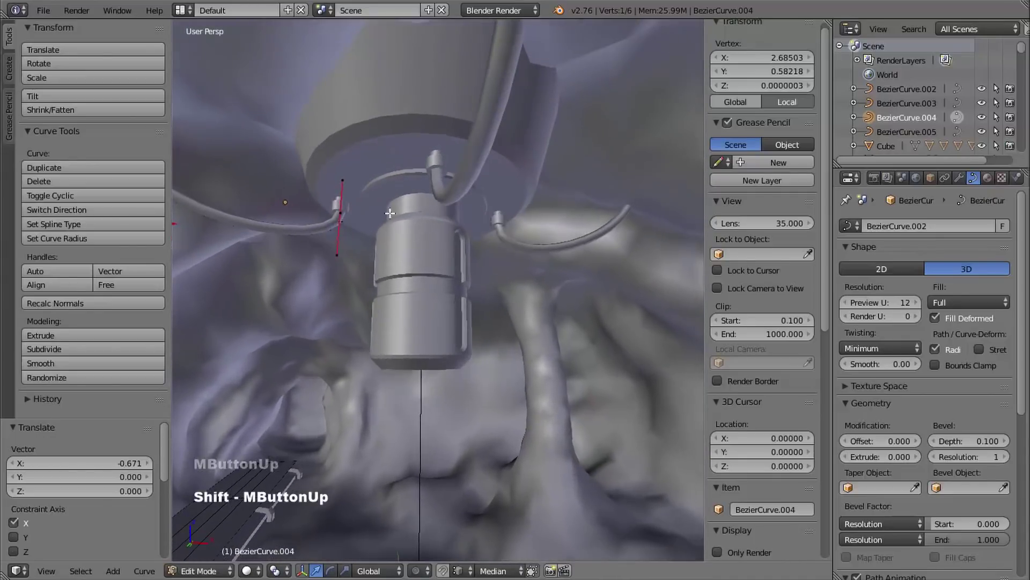
{"action": "key", "text": "Tab"}
- Select the pipe above the rock column and examine how the pipes hang around the machine from several angles
{"action": "right_click", "coordinate": [520, 242]}
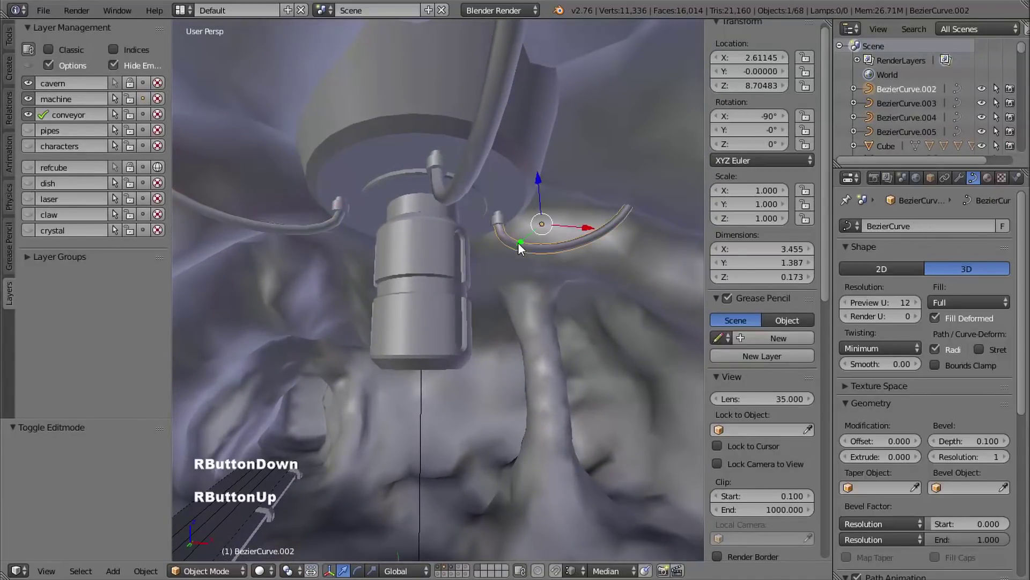
{"action": "middle_click_drag", "start_coordinate": [517, 242], "coordinate": [559, 254], "text": "shift"}
{"action": "middle_click_drag", "start_coordinate": [434, 271], "coordinate": [483, 247]}
{"action": "mouse_move", "coordinate": [483, 247]}
{"action": "middle_mouse_down", "text": "shift"}
{"action": "mouse_move", "coordinate": [490, 234]}
{"action": "mouse_move", "coordinate": [481, 228]}
{"action": "middle_mouse_up", "text": "shift"}
{"action": "middle_click_drag", "start_coordinate": [480, 228], "coordinate": [247, 140]}
{"action": "middle_click_drag", "start_coordinate": [486, 186], "coordinate": [529, 253], "text": "shift"}
{"action": "middle_click_drag", "start_coordinate": [544, 238], "coordinate": [468, 192]}
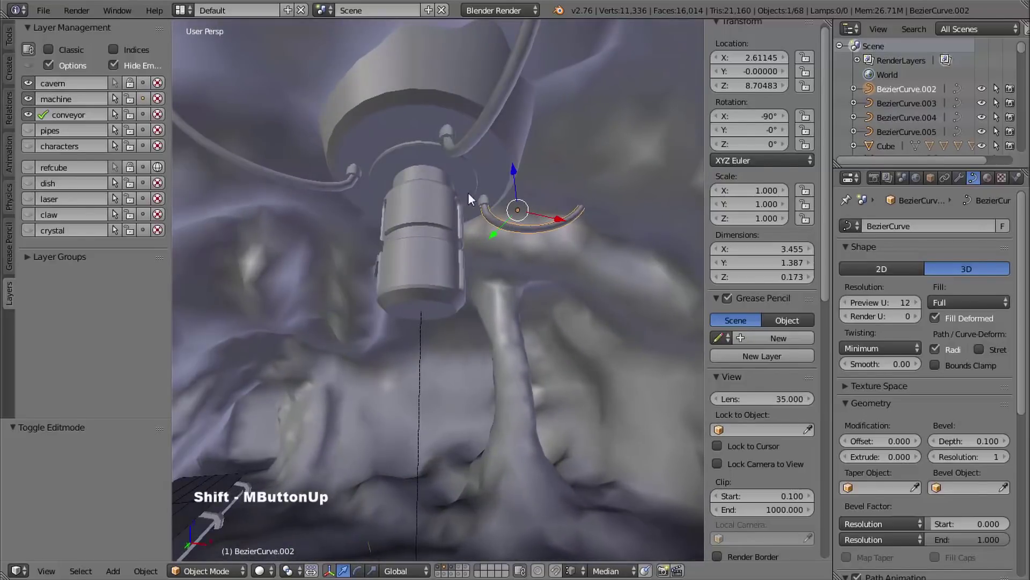
{"action": "middle_click_drag", "start_coordinate": [508, 238], "coordinate": [528, 172]}
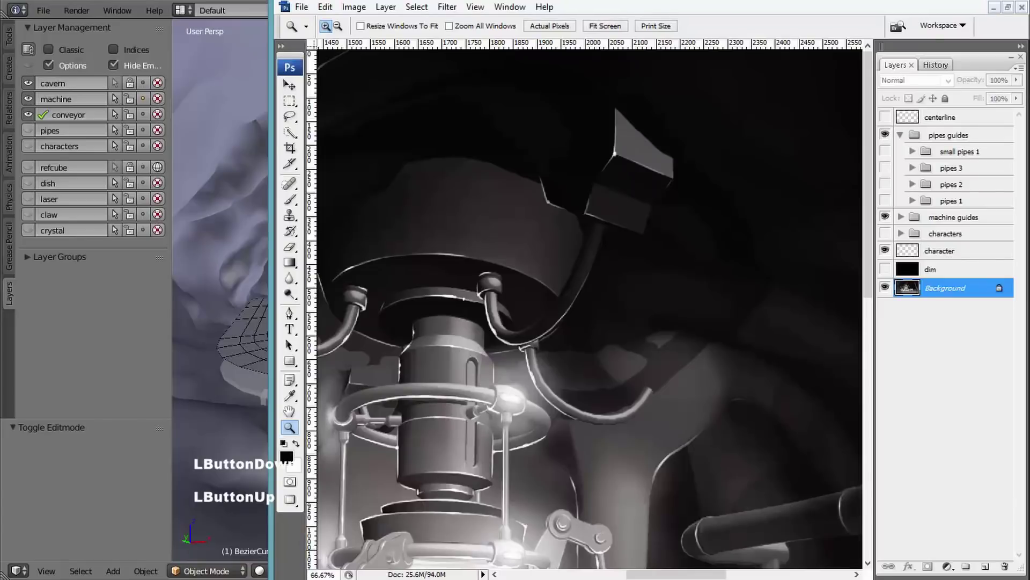
- Switch to the asset list to review the conveyor, corridor and pipe entries, and inspect the tunnel in the Photoshop concept painting
{"action": "key", "text": "alt+Tab"}
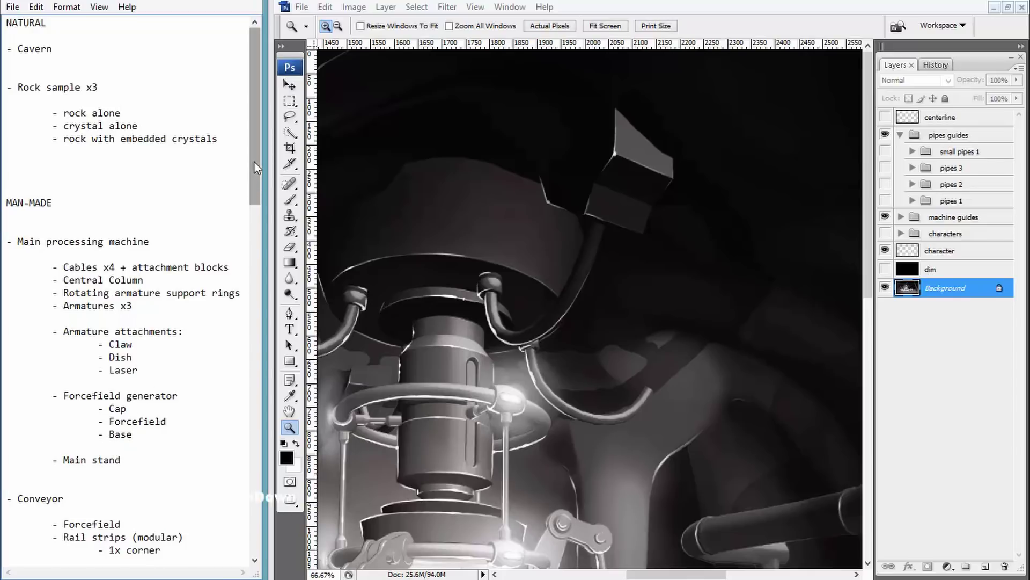
{"action": "left_click_drag", "start_coordinate": [255, 168], "coordinate": [255, 277]}
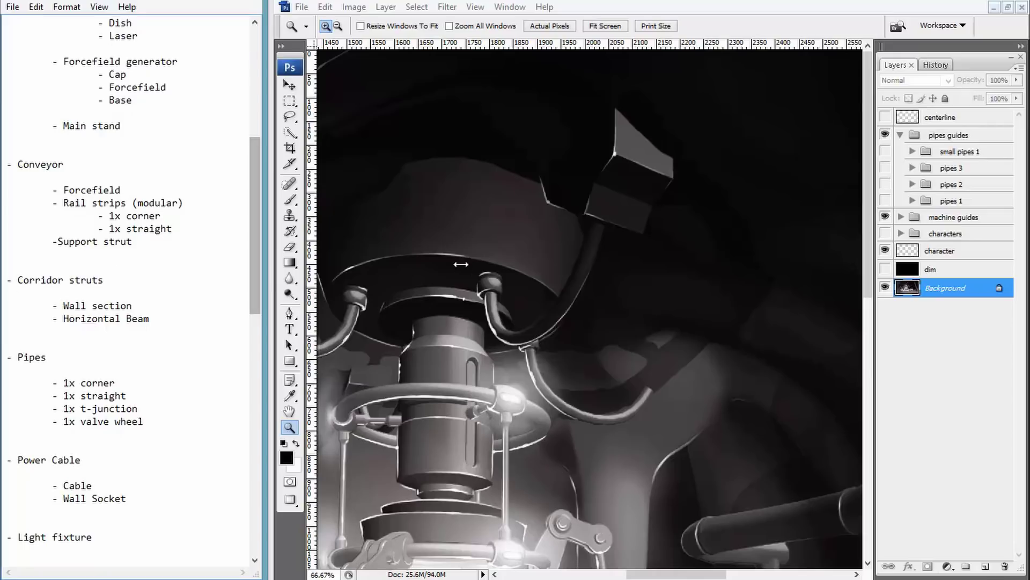
{"action": "left_click", "coordinate": [729, 272]}
{"action": "left_click", "coordinate": [574, 301], "text": "alt"}
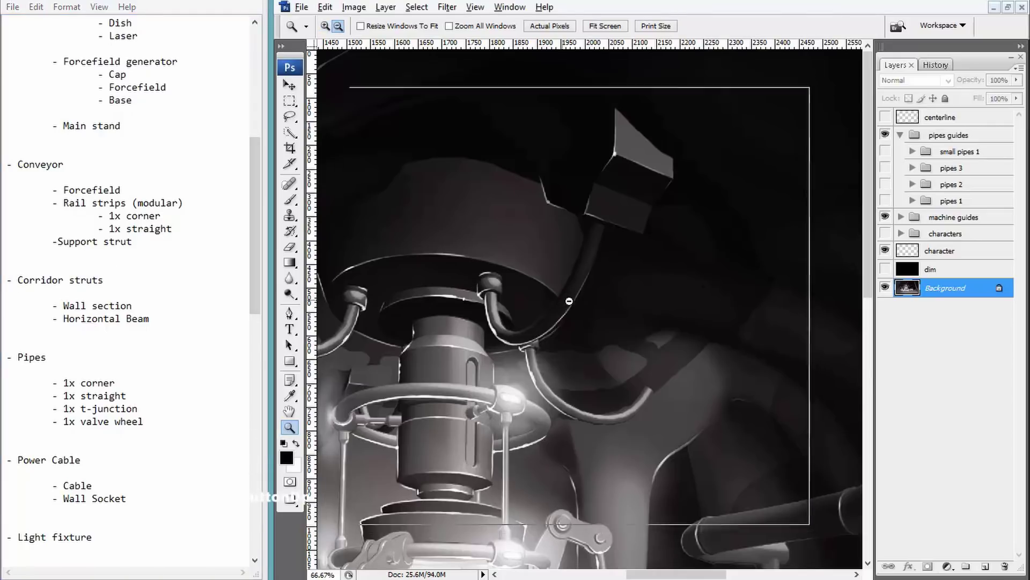
{"action": "left_click_drag", "start_coordinate": [495, 370], "coordinate": [797, 152]}
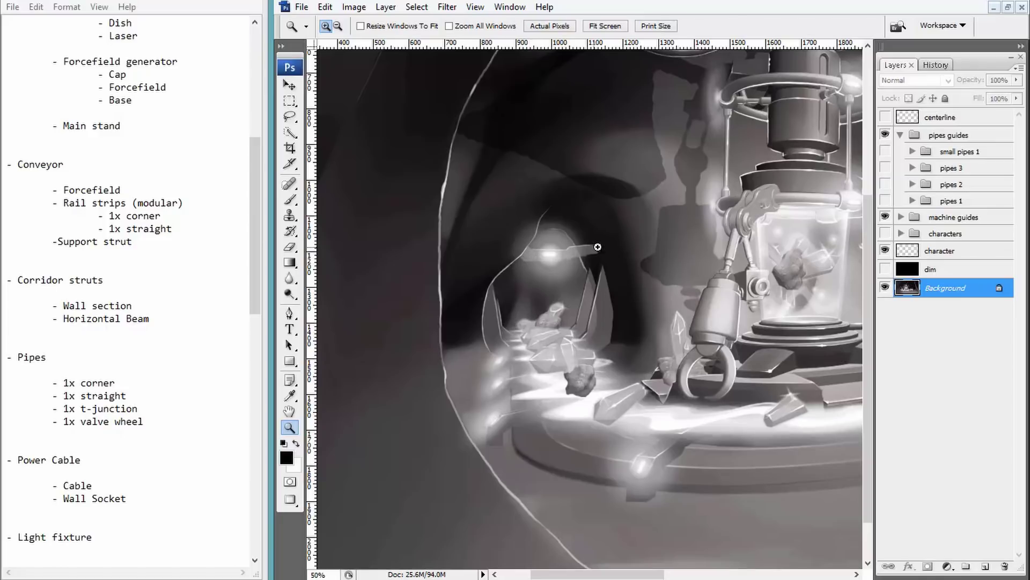
{"action": "left_click", "coordinate": [600, 285]}
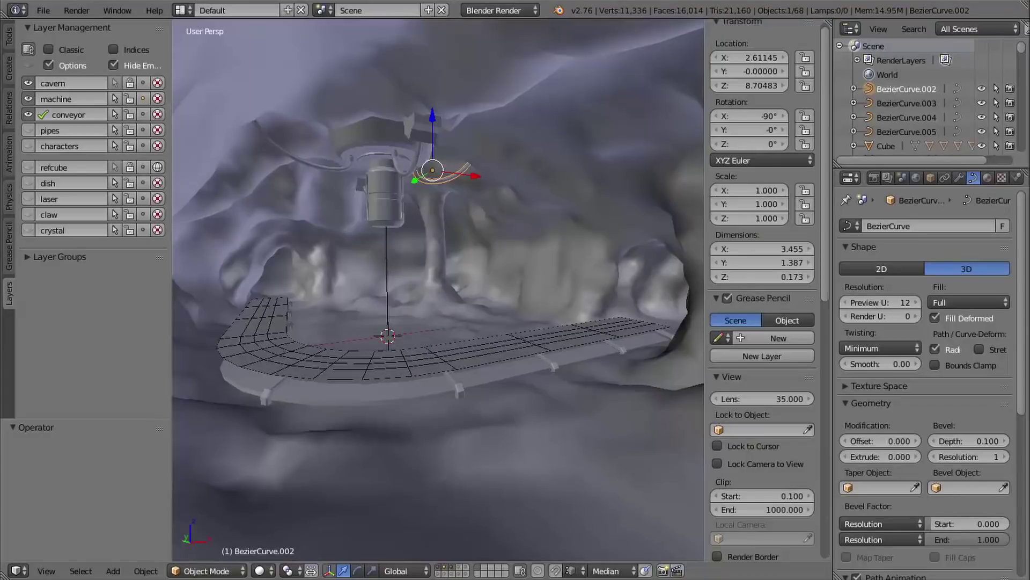
- Hide the flat guide mesh covering the conveyor
{"action": "middle_click_drag", "start_coordinate": [386, 392], "coordinate": [424, 378], "text": "shift"}
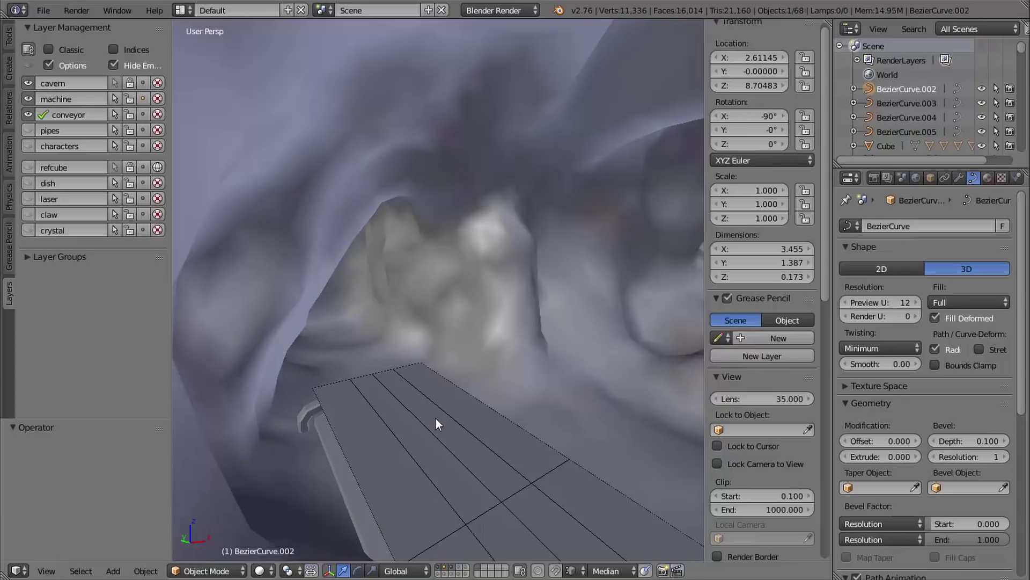
{"action": "right_click", "coordinate": [411, 392]}
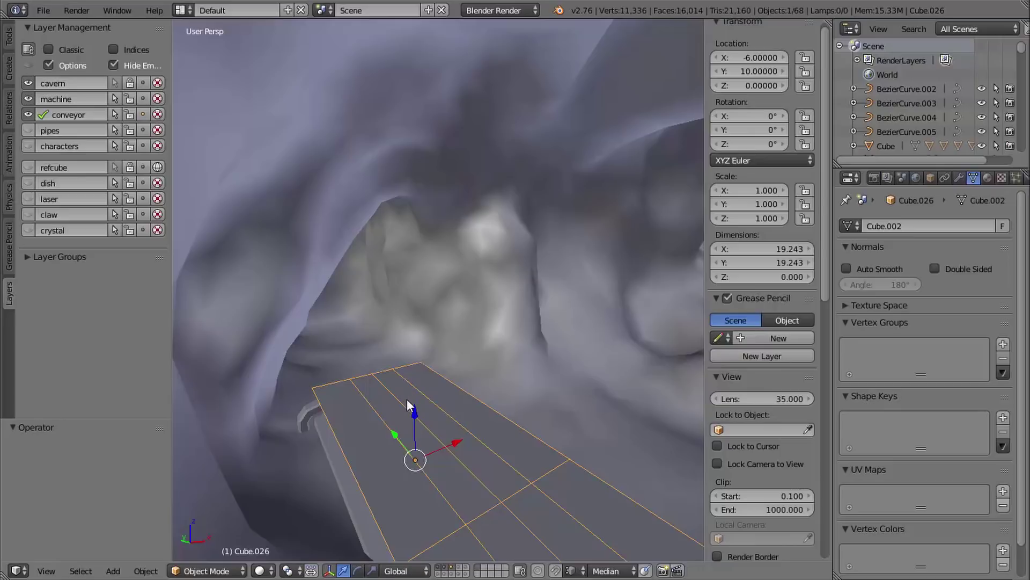
{"action": "key", "text": "h"}
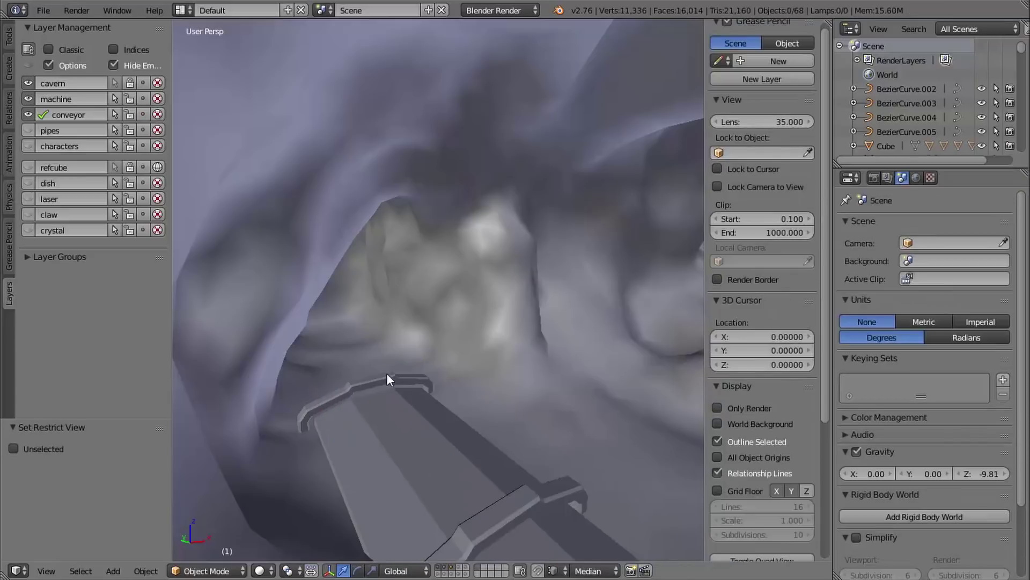
- Select the conveyor's end belt segment by the tunnel and set the snap element to Increment
{"action": "right_click", "coordinate": [390, 411]}
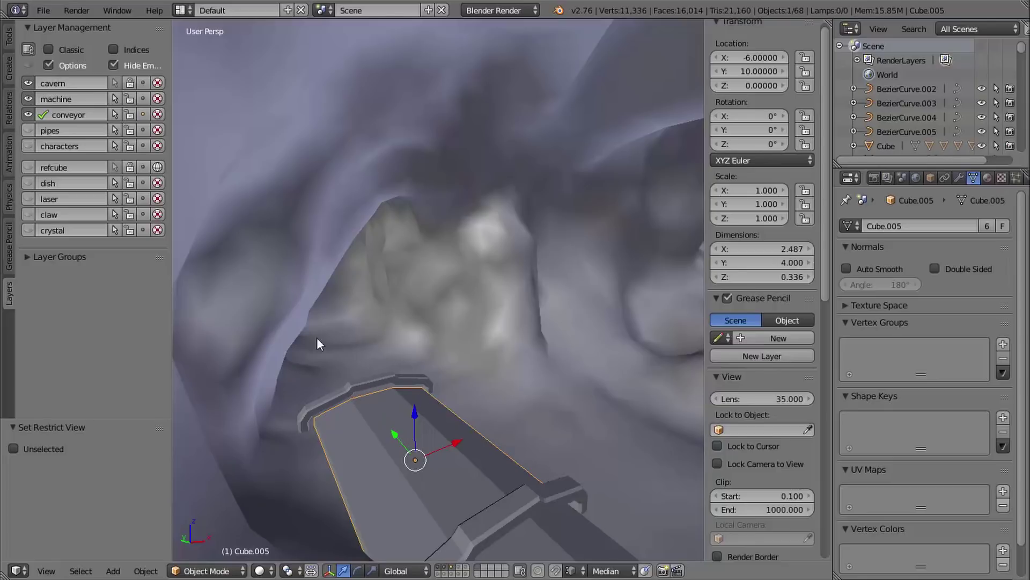
{"action": "middle_click_drag", "start_coordinate": [356, 366], "coordinate": [438, 369]}
{"action": "mouse_move", "coordinate": [562, 345]}
{"action": "middle_mouse_down", "text": "shift"}
{"action": "mouse_move", "coordinate": [471, 363]}
{"action": "mouse_move", "coordinate": [526, 353]}
{"action": "mouse_move", "coordinate": [500, 379]}
{"action": "mouse_move", "coordinate": [596, 372]}
{"action": "mouse_move", "coordinate": [593, 361]}
{"action": "middle_mouse_up", "text": "shift"}
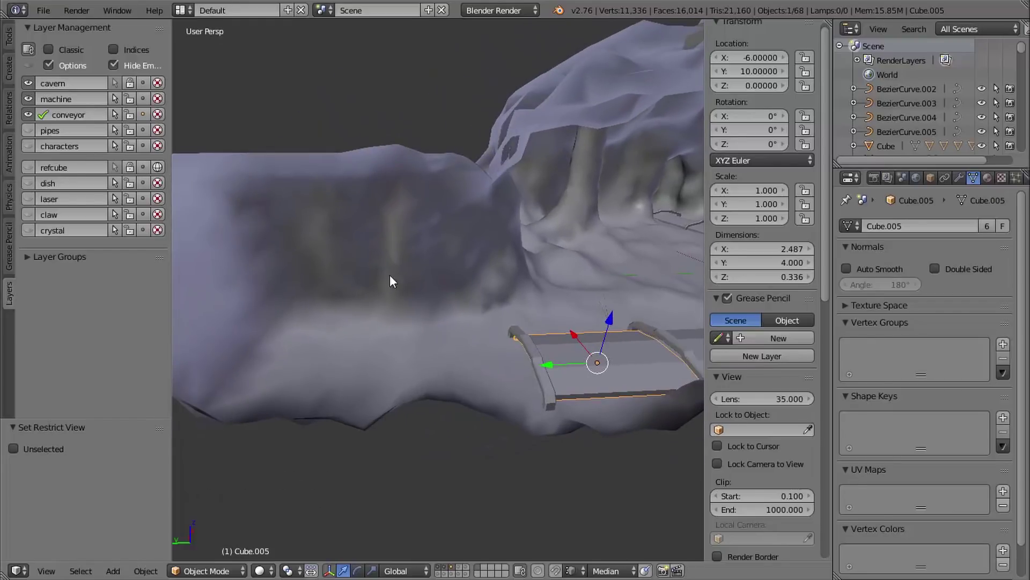
{"action": "left_click", "coordinate": [9, 37]}
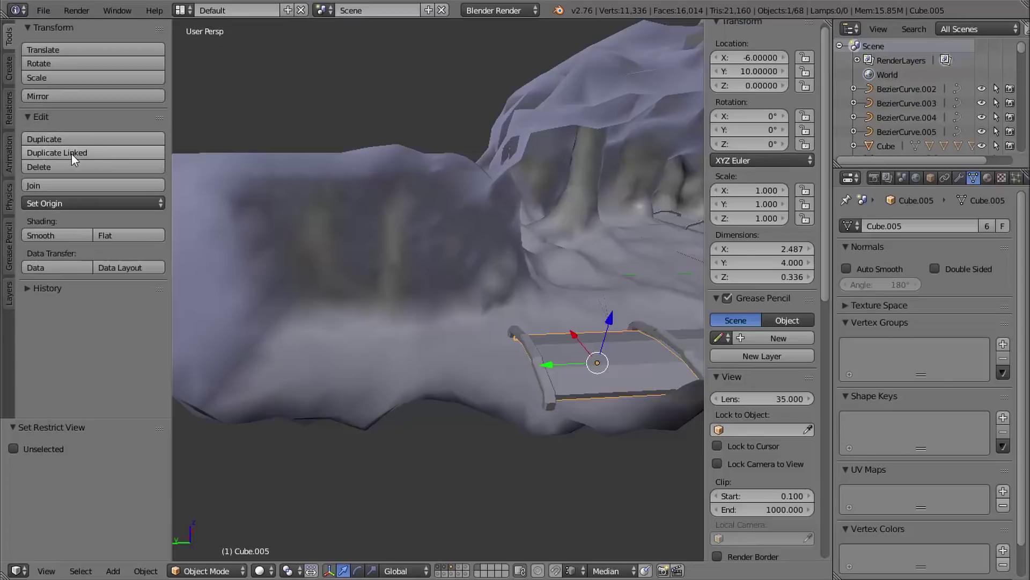
{"action": "middle_click_drag", "start_coordinate": [375, 208], "coordinate": [403, 259], "text": "shift"}
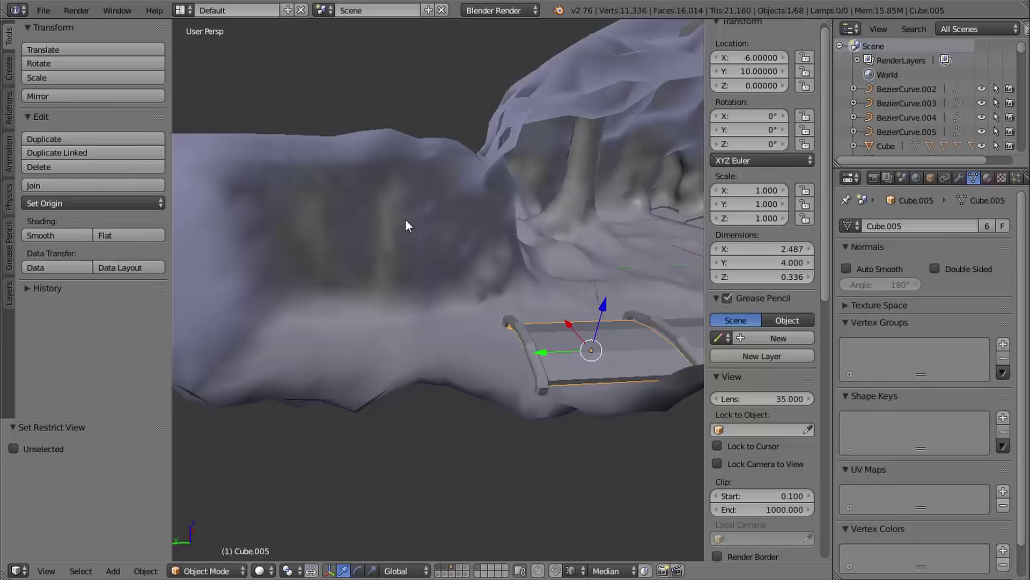
{"action": "mouse_move", "coordinate": [458, 289]}
{"action": "middle_mouse_down", "text": "shift"}
{"action": "mouse_move", "coordinate": [437, 278]}
{"action": "mouse_move", "coordinate": [455, 293]}
{"action": "middle_mouse_up", "text": "shift"}
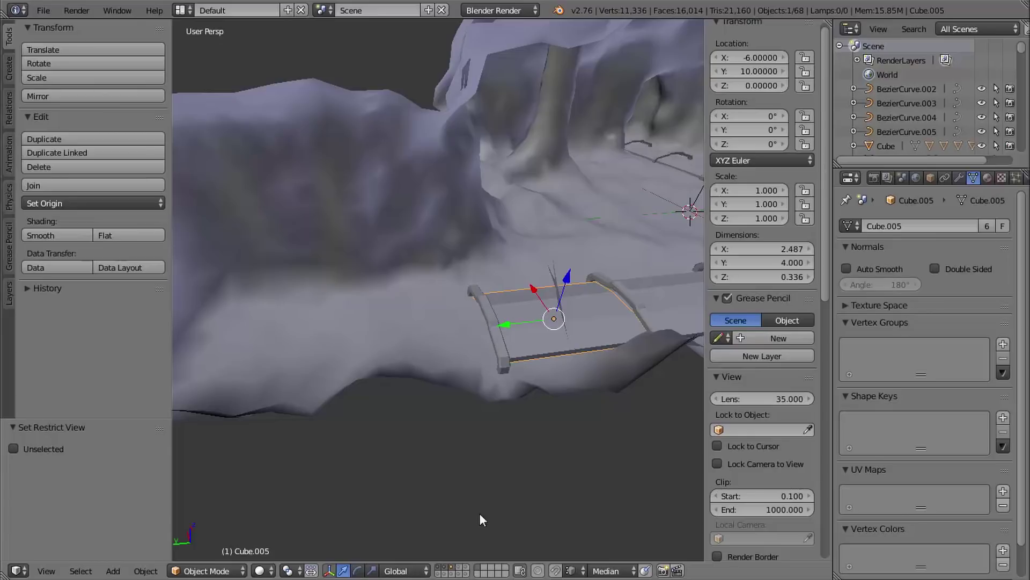
{"action": "left_click", "coordinate": [571, 571]}
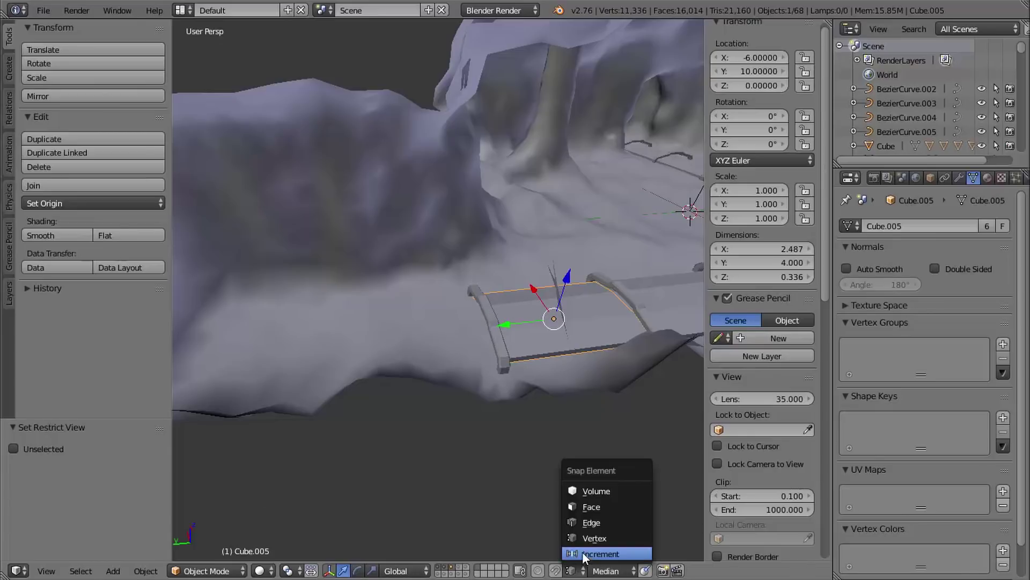
{"action": "left_click", "coordinate": [601, 554]}
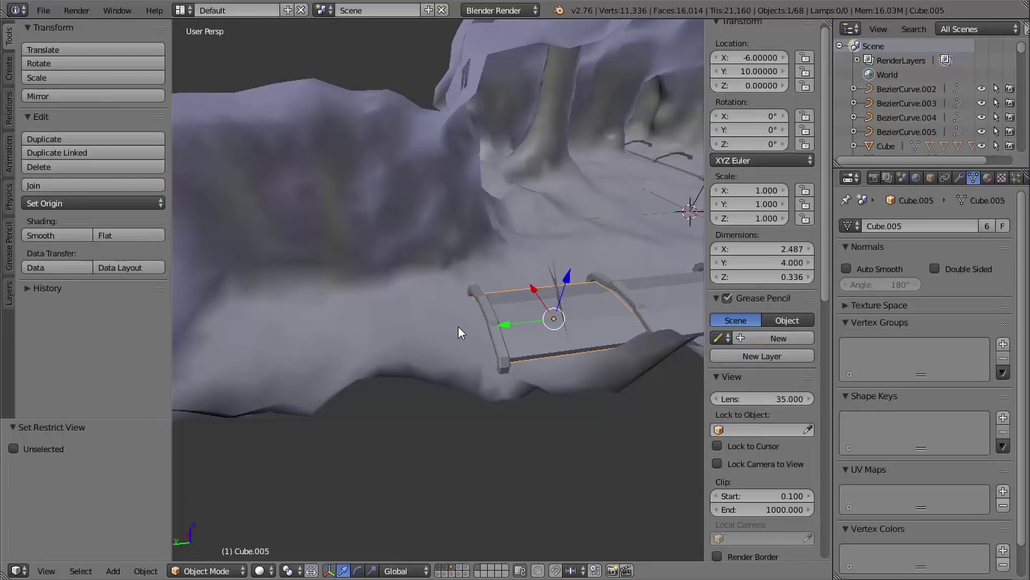
- Make a linked duplicate of the belt segment 4 units along Y, and repeat the duplication once to extend the belt into the tunnel
{"action": "key", "text": "alt+d"}
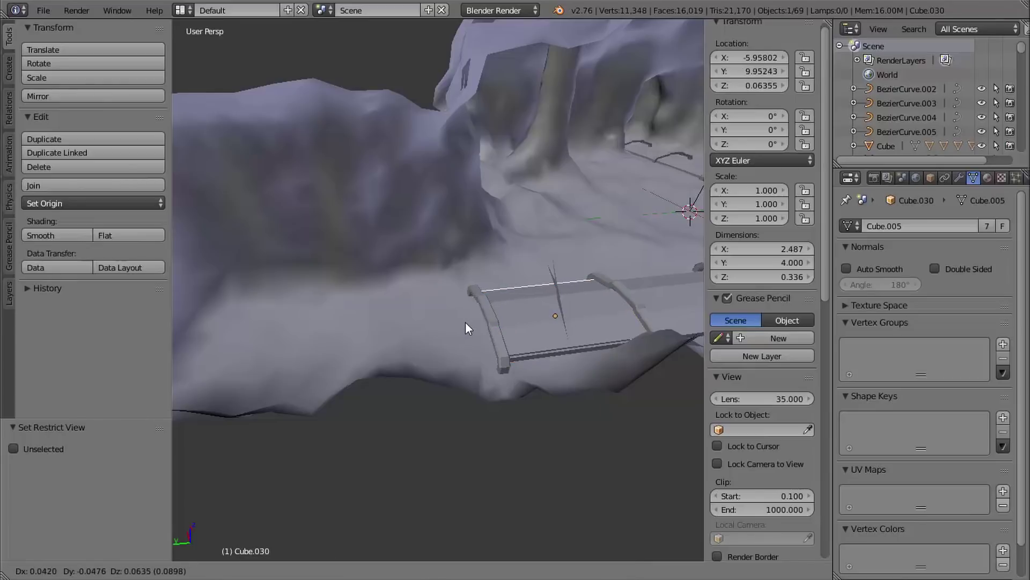
{"action": "key", "text": "y"}
{"action": "key", "text": "ctrl"}
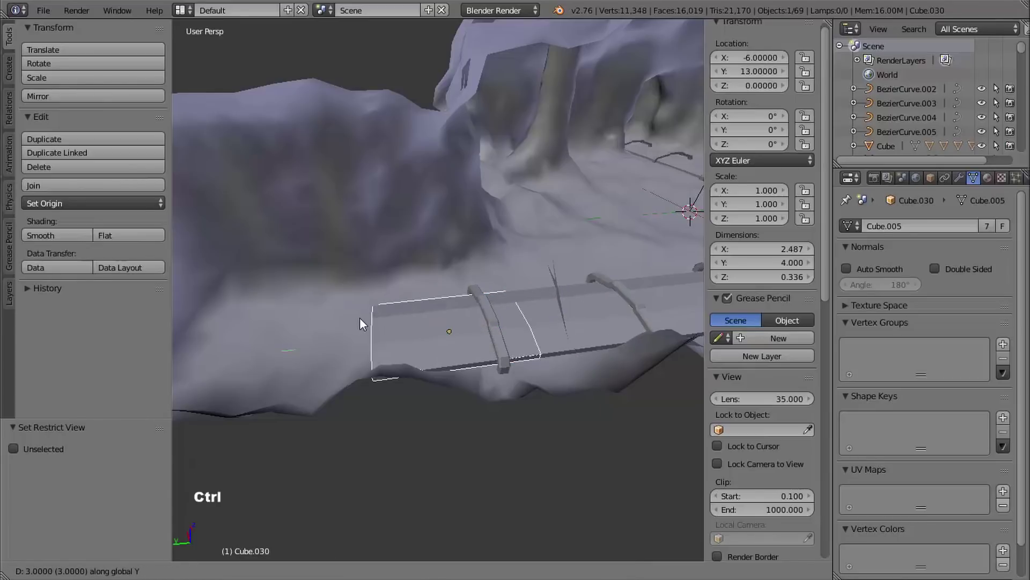
{"action": "left_click", "coordinate": [330, 315], "text": "ctrl"}
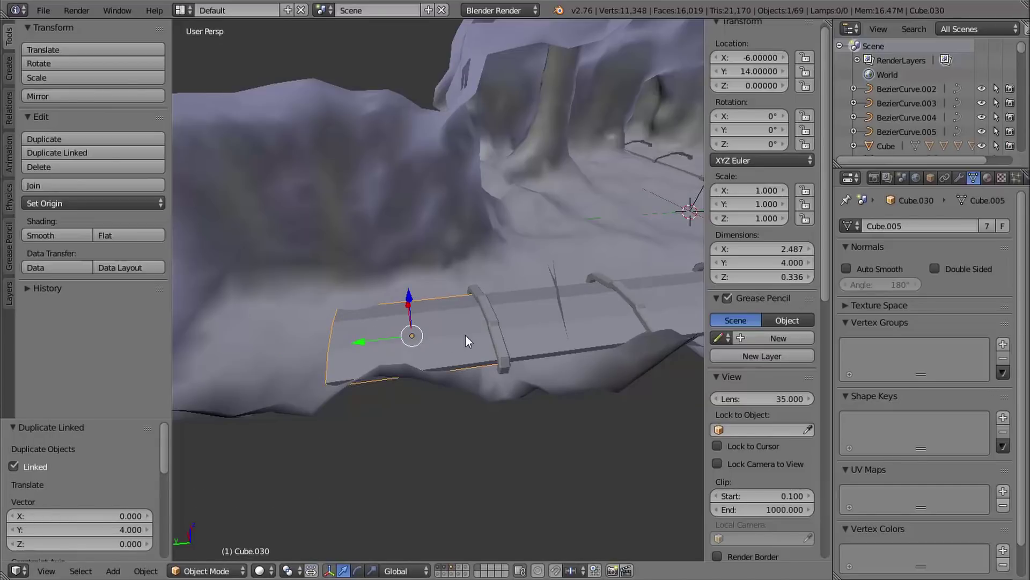
{"action": "key", "text": "shift+r"}
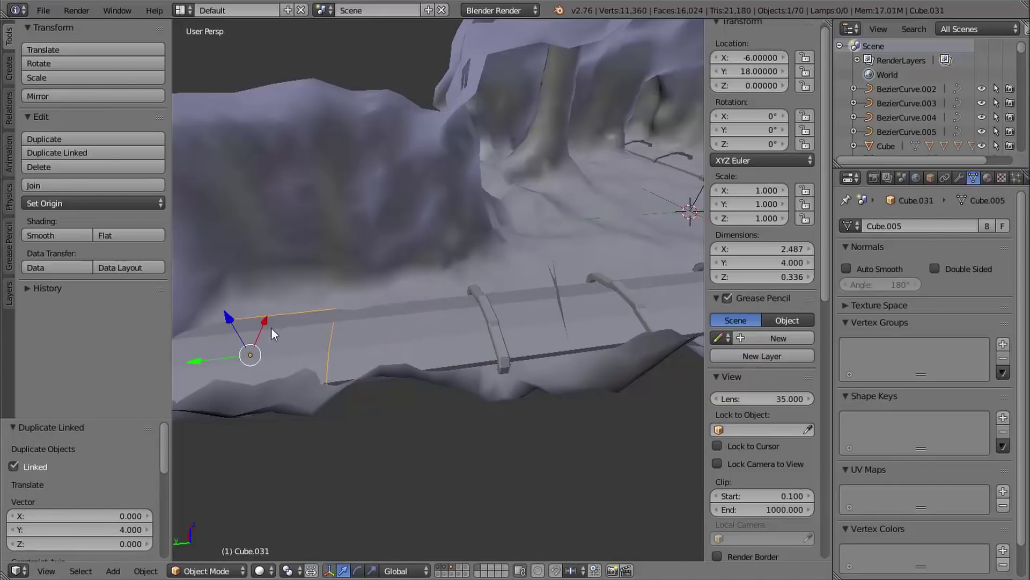
{"action": "middle_click_drag", "start_coordinate": [424, 357], "coordinate": [432, 343], "text": "shift"}
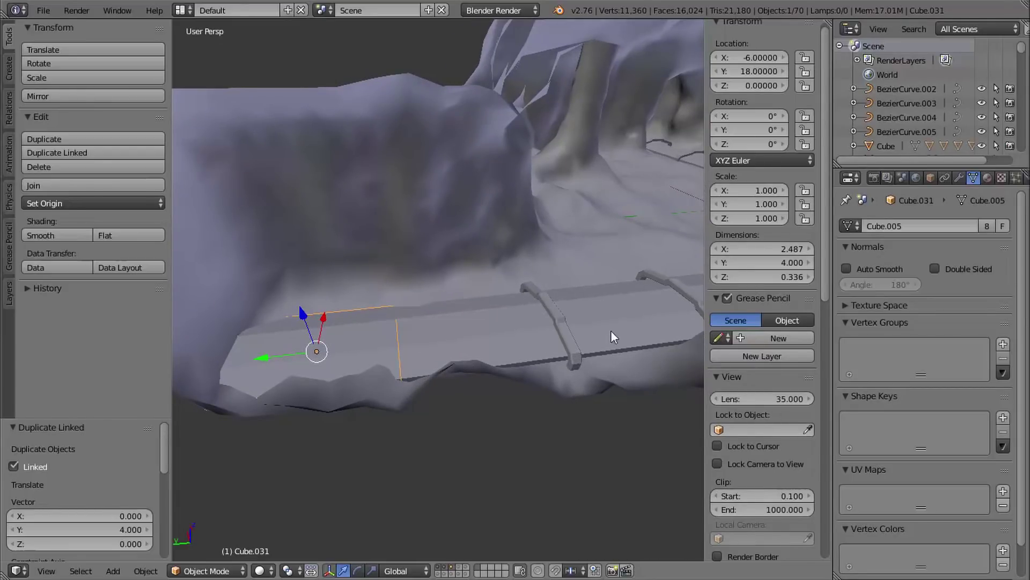
{"action": "key", "text": "Tab"}
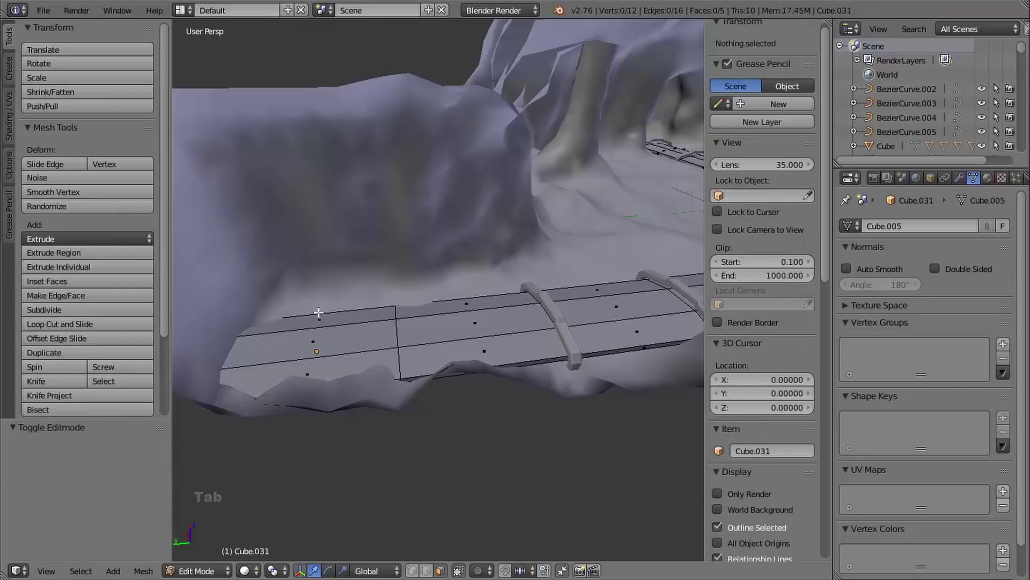
{"action": "middle_click_drag", "start_coordinate": [583, 307], "coordinate": [543, 317], "text": "shift"}
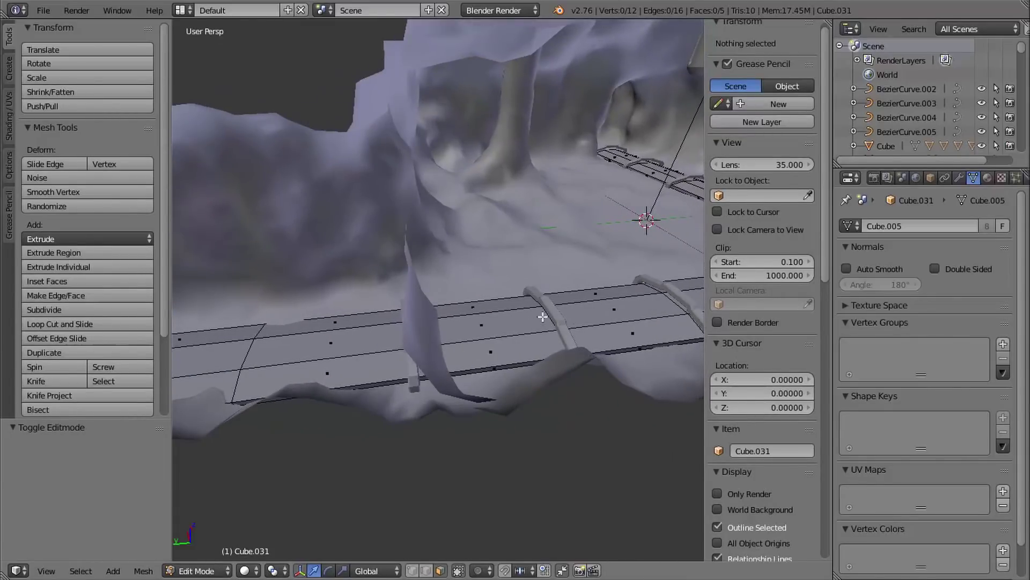
{"action": "middle_click_drag", "start_coordinate": [422, 328], "coordinate": [447, 305], "text": "shift"}
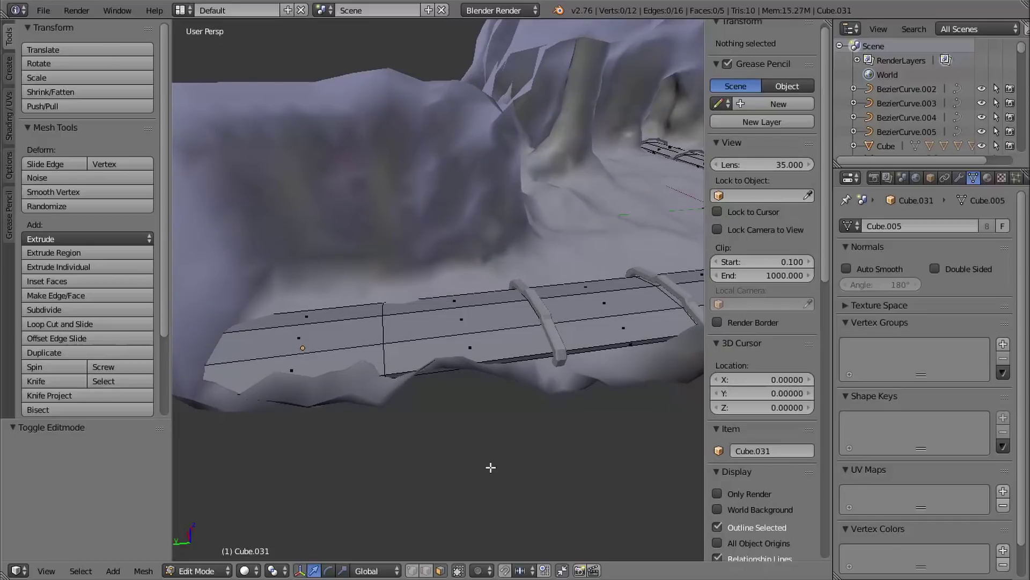
{"action": "key", "text": "Tab"}
- Hide the cavern layer and display the conveyor in wireframe
{"action": "middle_click_drag", "start_coordinate": [483, 440], "coordinate": [536, 308]}
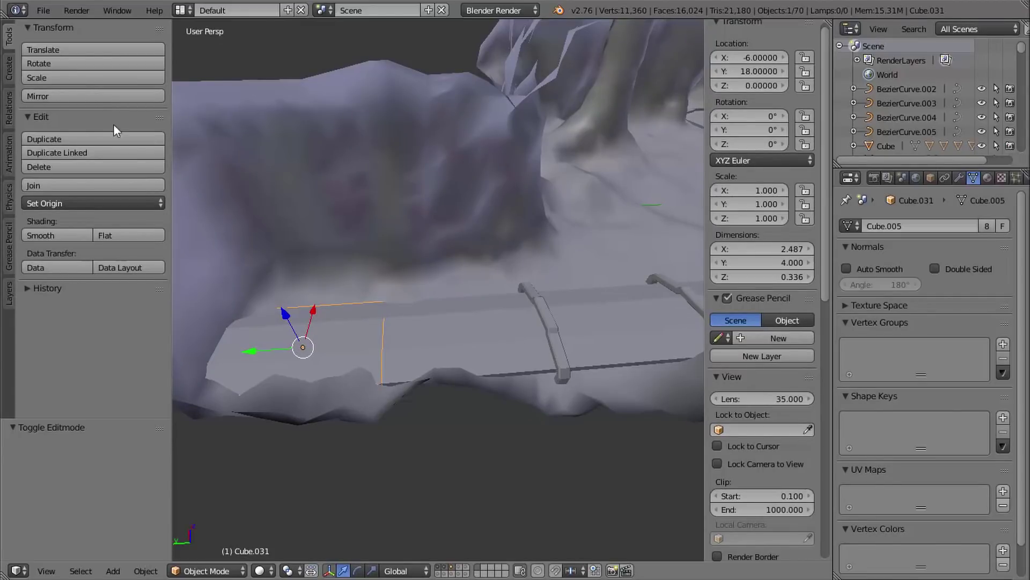
{"action": "left_click", "coordinate": [8, 290]}
{"action": "left_click", "coordinate": [29, 84]}
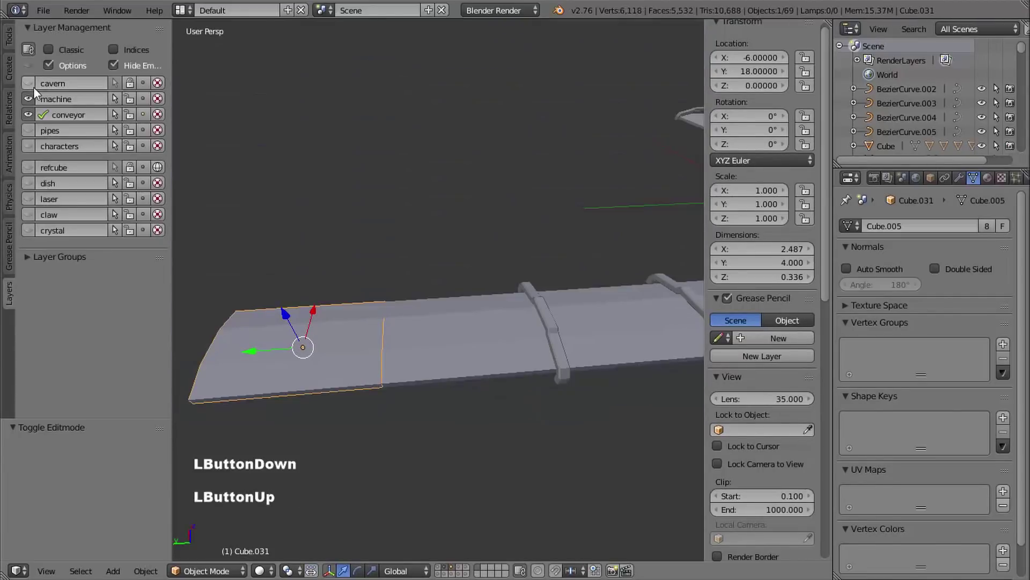
{"action": "middle_click_drag", "start_coordinate": [335, 239], "coordinate": [481, 253], "text": "shift"}
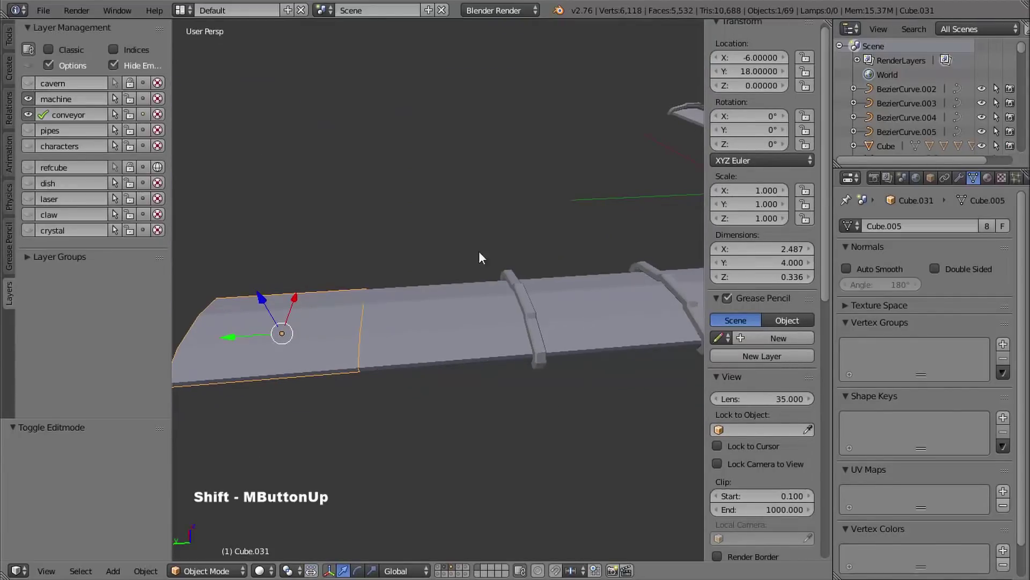
{"action": "key", "text": "z"}
- Make a linked duplicate of the last conveyor bracket 4 units along Y, and repeat it once so the new belt segments have brackets
{"action": "right_click", "coordinate": [513, 275]}
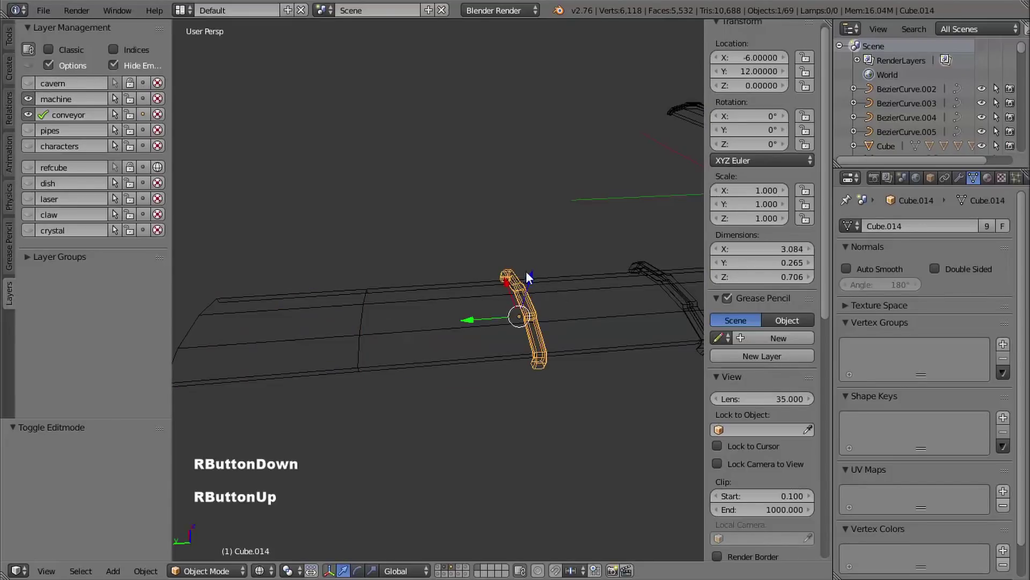
{"action": "middle_click_drag", "start_coordinate": [526, 272], "coordinate": [465, 263]}
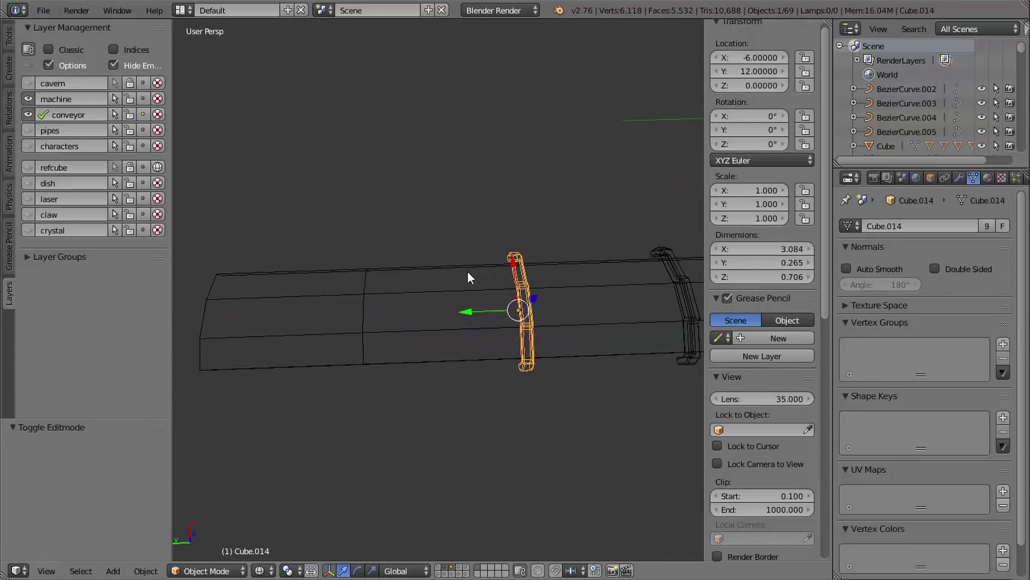
{"action": "key", "text": "alt+d"}
{"action": "key", "text": "y"}
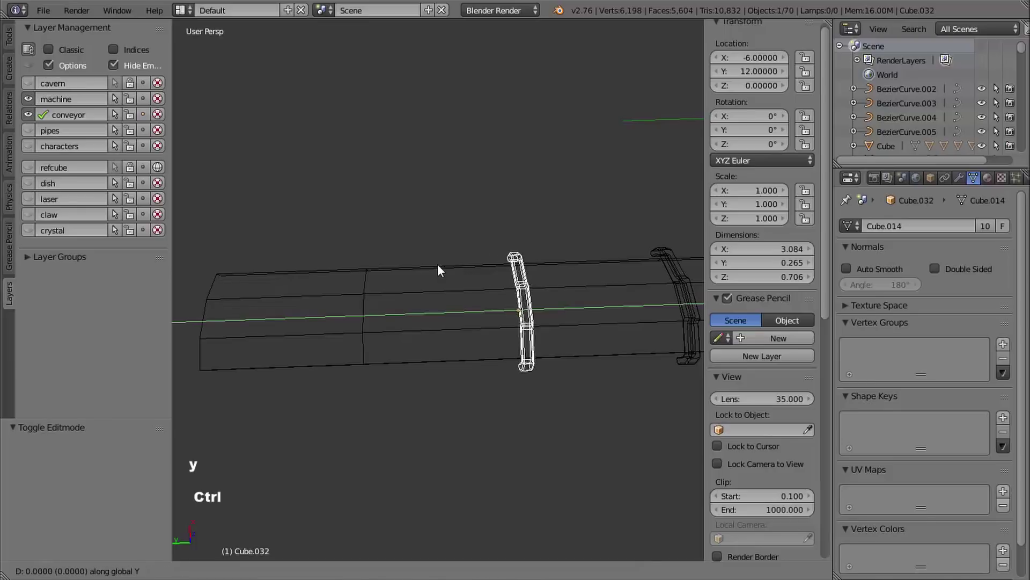
{"action": "left_click", "coordinate": [326, 261], "text": "ctrl"}
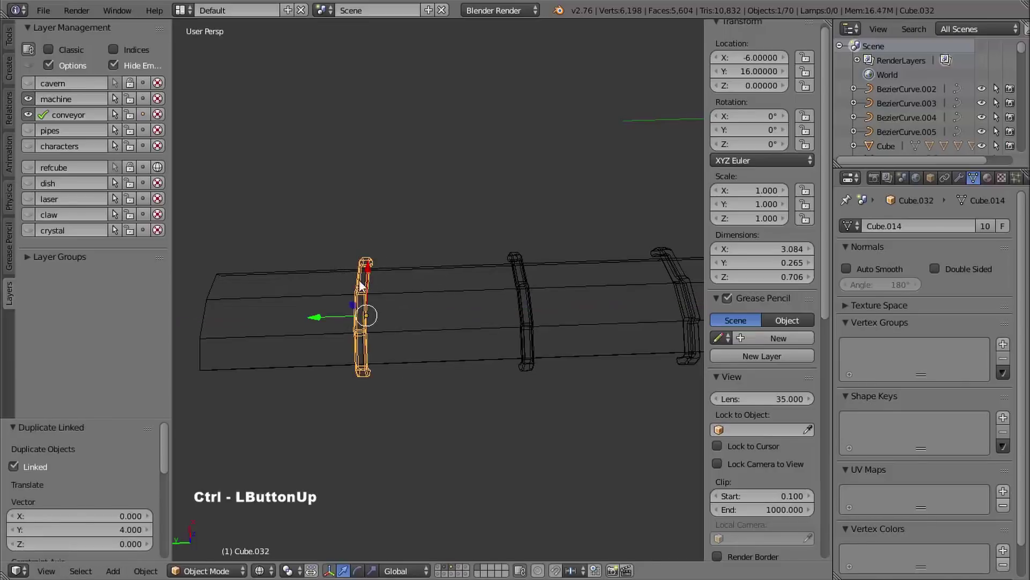
{"action": "middle_click_drag", "start_coordinate": [455, 262], "coordinate": [465, 240], "text": "shift"}
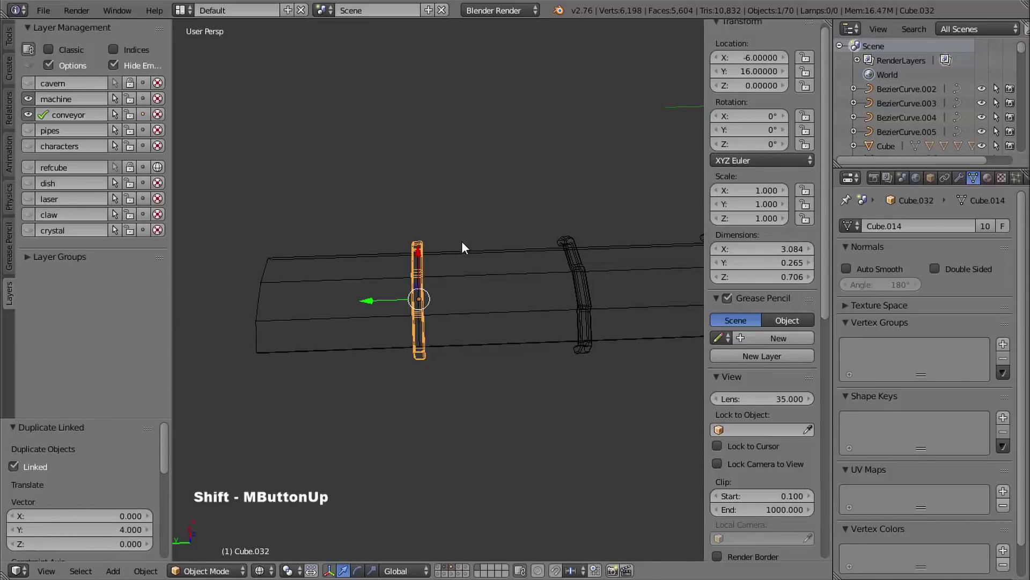
{"action": "key", "text": "shift+r"}
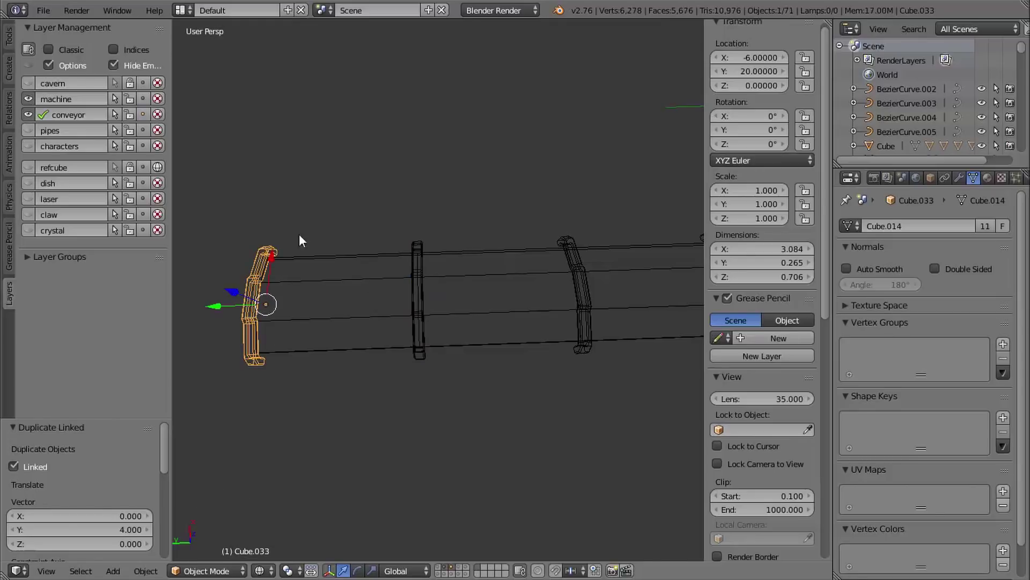
{"action": "middle_click_drag", "start_coordinate": [299, 234], "coordinate": [341, 212]}
{"action": "middle_click_drag", "start_coordinate": [344, 216], "coordinate": [306, 225]}
{"action": "middle_click_drag", "start_coordinate": [327, 229], "coordinate": [398, 150]}
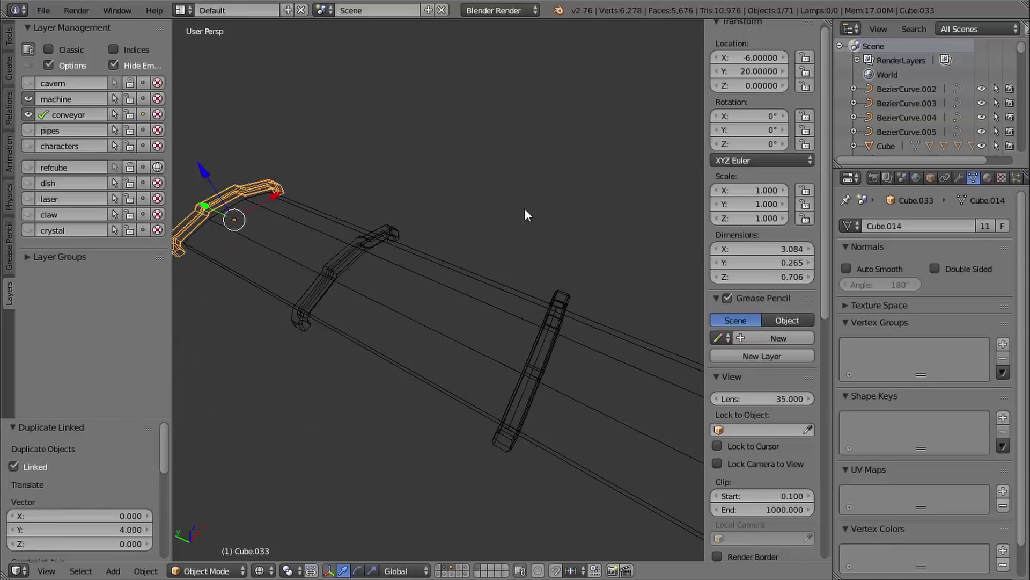
{"action": "middle_click_drag", "start_coordinate": [497, 271], "coordinate": [460, 273], "text": "shift"}
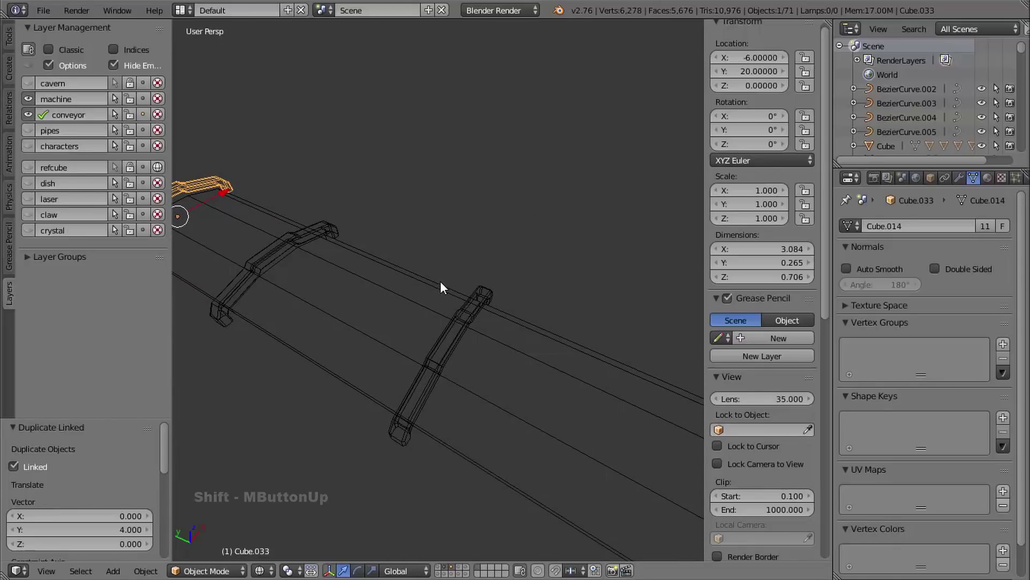
- Isolate the first of the two new belt segments by hiding all unselected objects
{"action": "right_click", "coordinate": [440, 285]}
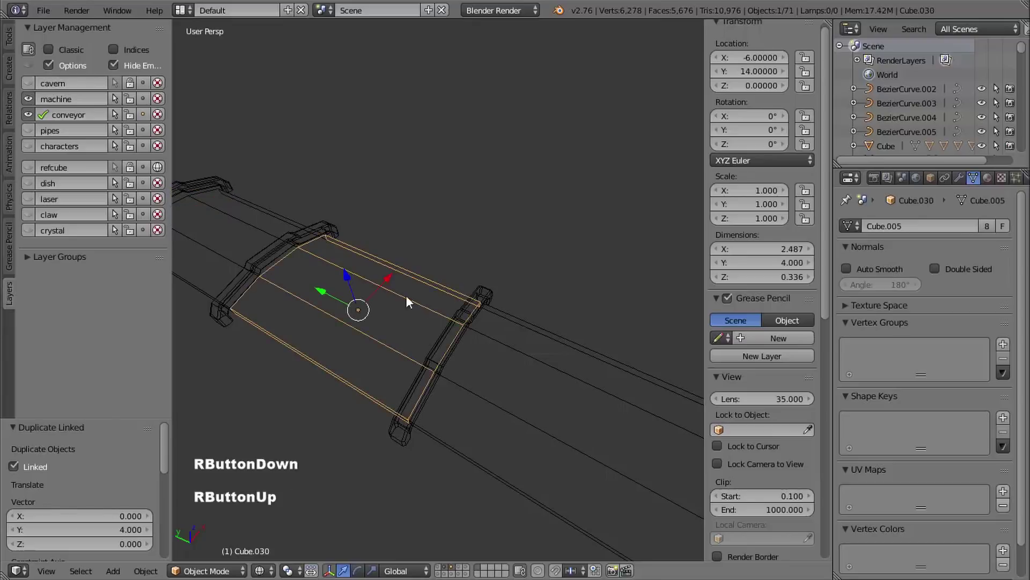
{"action": "middle_click_drag", "start_coordinate": [444, 288], "coordinate": [448, 293]}
{"action": "middle_click_drag", "start_coordinate": [447, 293], "coordinate": [427, 295]}
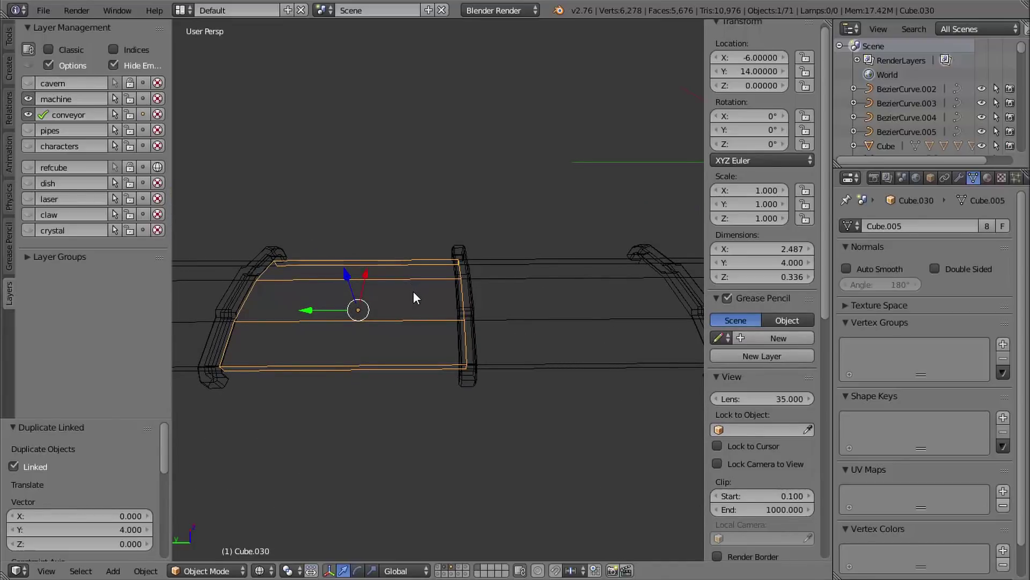
{"action": "key", "text": "shift"}
{"action": "key", "text": "shift+h"}
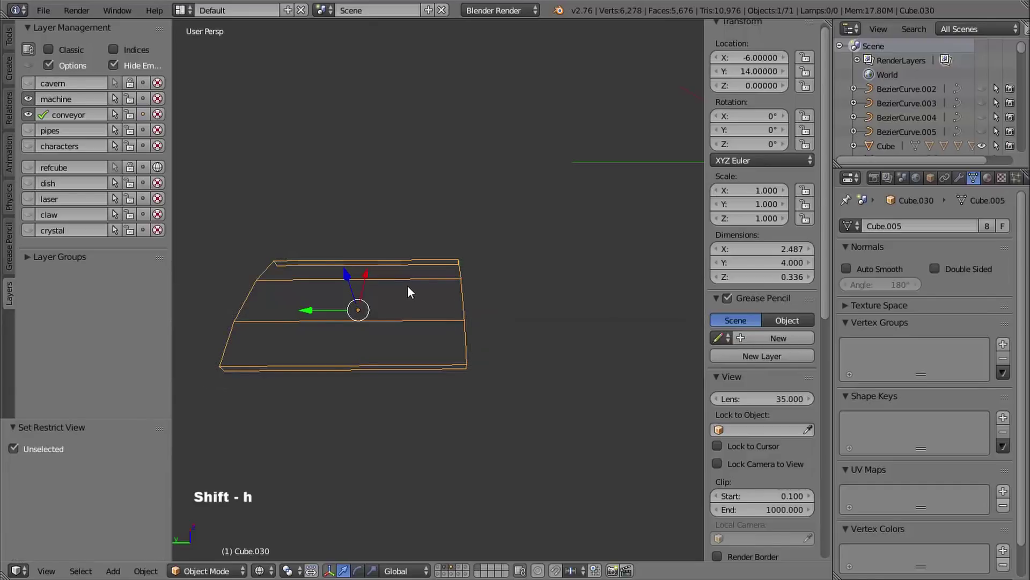
- Snap the 3D cursor to the lower corner vertex at the belt segment's far end, and return to object mode with solid shading
{"action": "middle_click_drag", "start_coordinate": [408, 289], "coordinate": [492, 160]}
{"action": "key", "text": "Tab"}
{"action": "key", "text": "ctrl+Tab"}
{"action": "left_click", "coordinate": [392, 281]}
{"action": "right_click", "coordinate": [343, 272]}
{"action": "middle_click_drag", "start_coordinate": [418, 179], "coordinate": [441, 207], "text": "shift"}
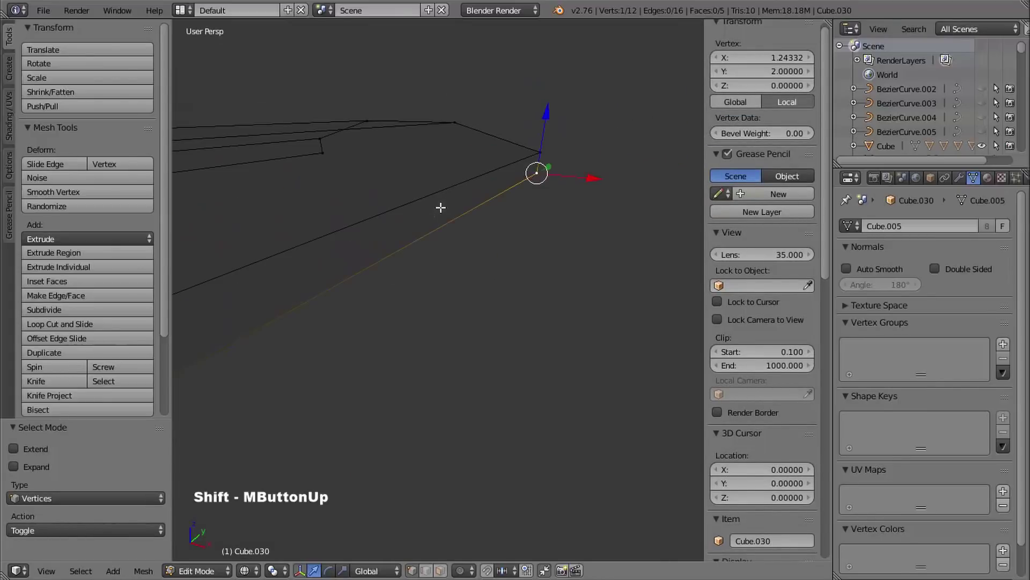
{"action": "key", "text": "shift+s"}
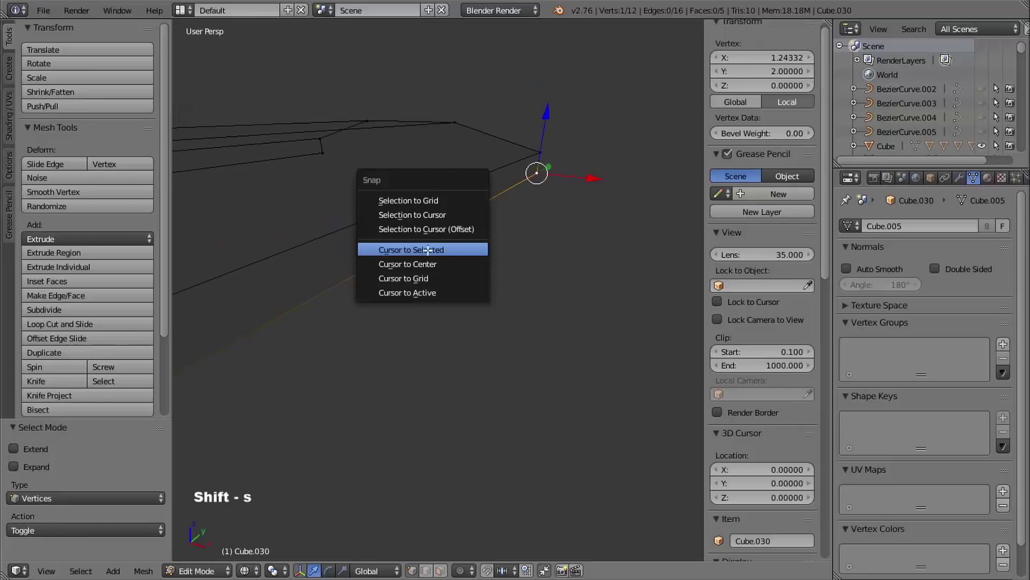
{"action": "left_click", "coordinate": [431, 249]}
{"action": "mouse_move", "coordinate": [527, 226]}
{"action": "middle_mouse_down", "text": "shift"}
{"action": "mouse_move", "coordinate": [506, 240]}
{"action": "mouse_move", "coordinate": [504, 276]}
{"action": "mouse_move", "coordinate": [484, 306]}
{"action": "middle_mouse_up", "text": "shift"}
{"action": "key", "text": "Tab"}
{"action": "key", "text": "z"}
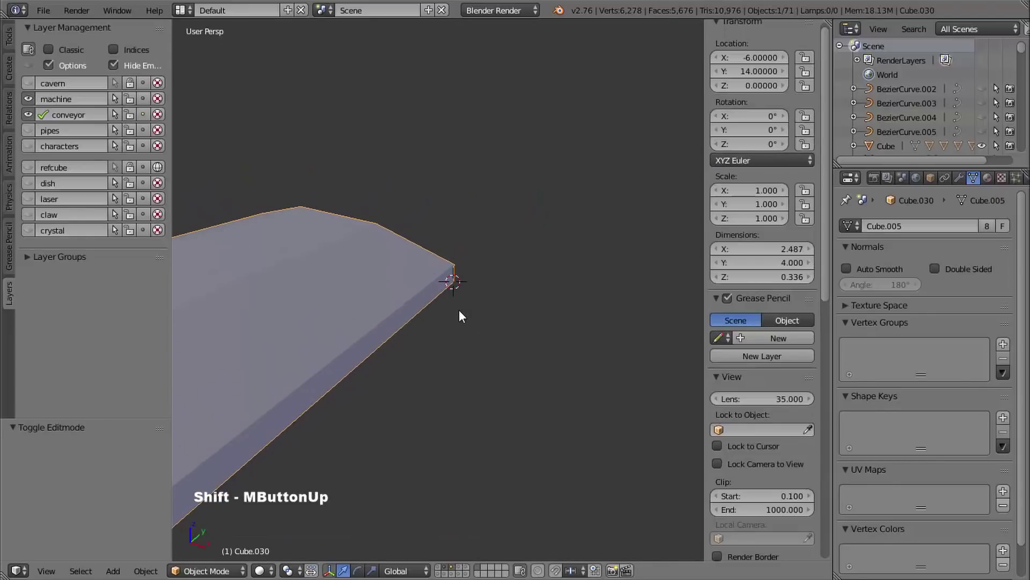
- Add a cube mesh at the 3D cursor on the belt segment's corner
{"action": "key", "text": "shift+a"}
{"action": "left_click", "coordinate": [509, 334]}
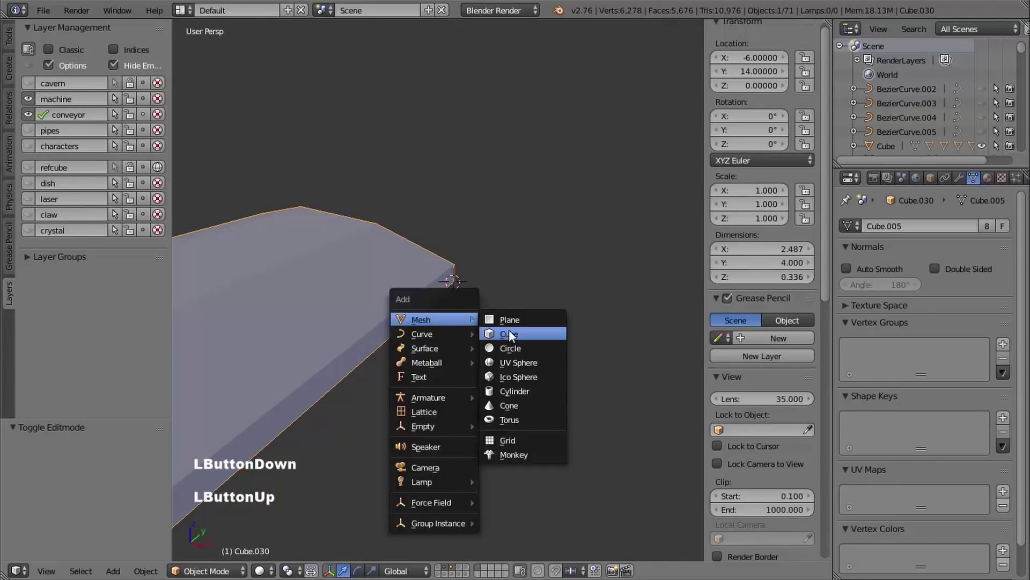
{"action": "left_click", "coordinate": [509, 334]}
{"action": "mouse_move", "coordinate": [509, 333]}
{"action": "middle_mouse_down", "text": "shift"}
{"action": "mouse_move", "coordinate": [536, 292]}
{"action": "mouse_move", "coordinate": [513, 325]}
{"action": "middle_mouse_up", "text": "shift"}
- Raise all of the cube's geometry 1 unit along Z in edit mode, and return to object mode
{"action": "key", "text": "Tab"}
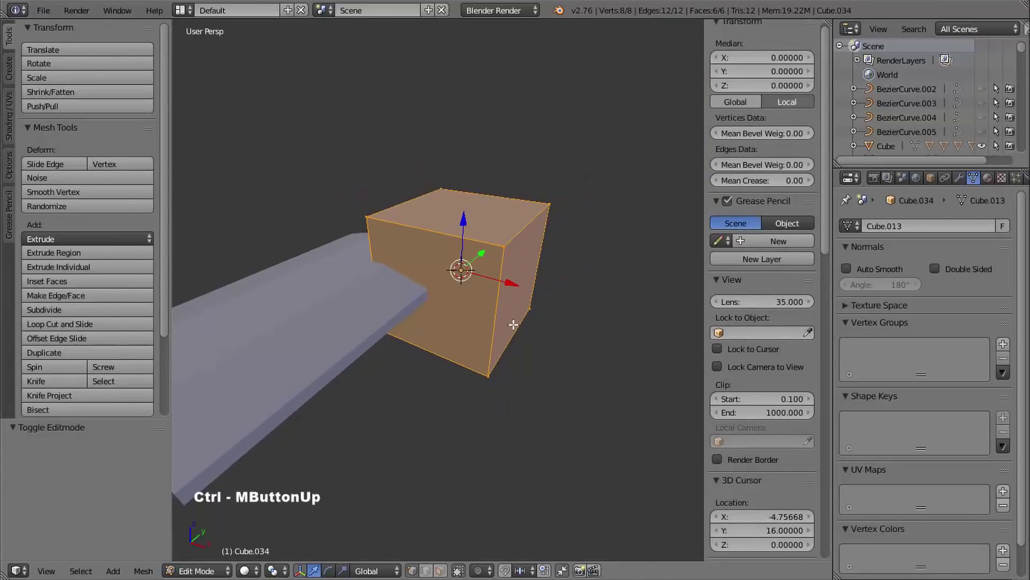
{"action": "key", "text": "g"}
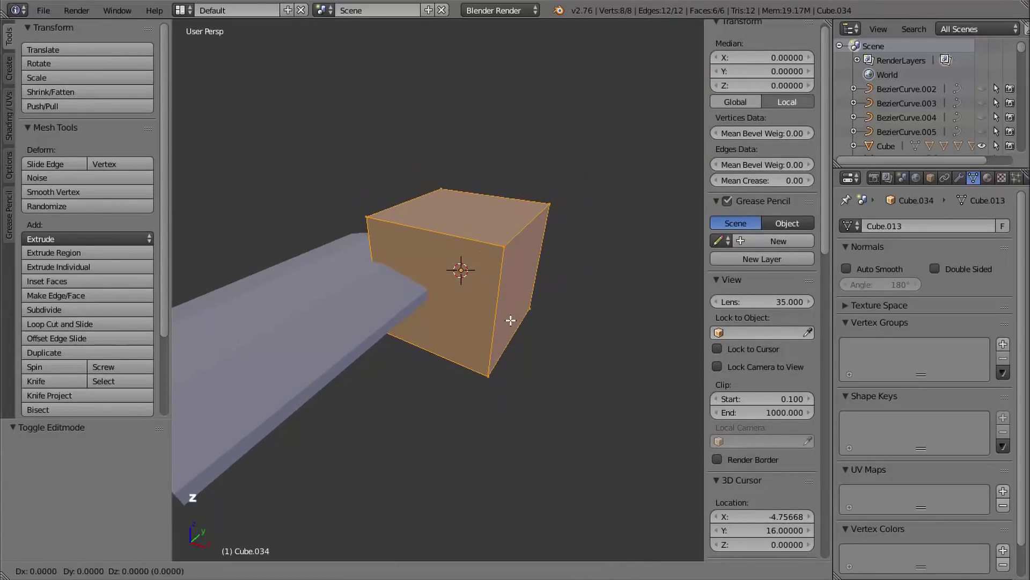
{"action": "key", "text": "1"}
{"action": "key", "text": "Return"}
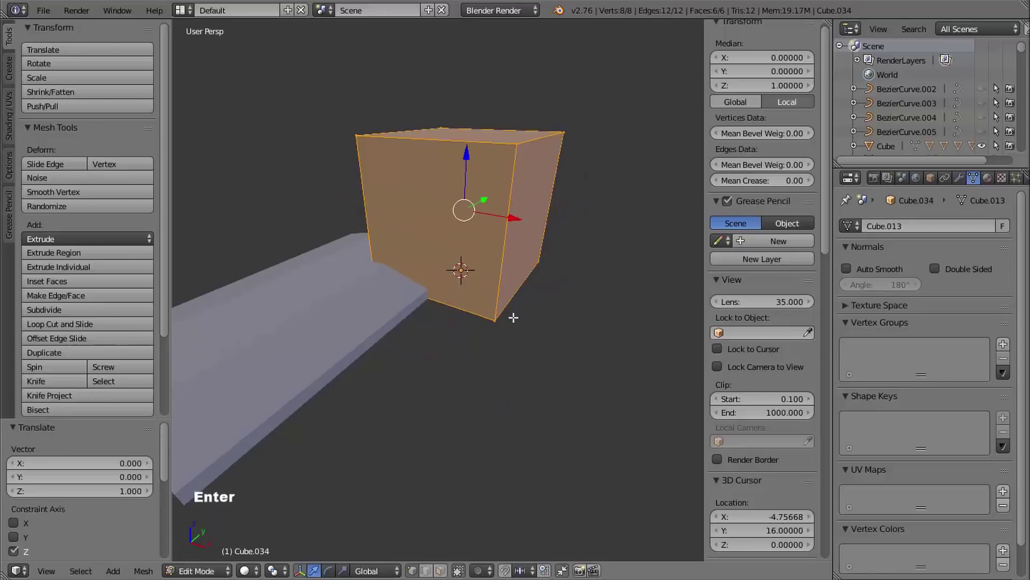
{"action": "middle_click_drag", "start_coordinate": [456, 327], "coordinate": [444, 338], "text": "shift"}
{"action": "middle_click_drag", "start_coordinate": [444, 338], "coordinate": [462, 260], "text": "ctrl"}
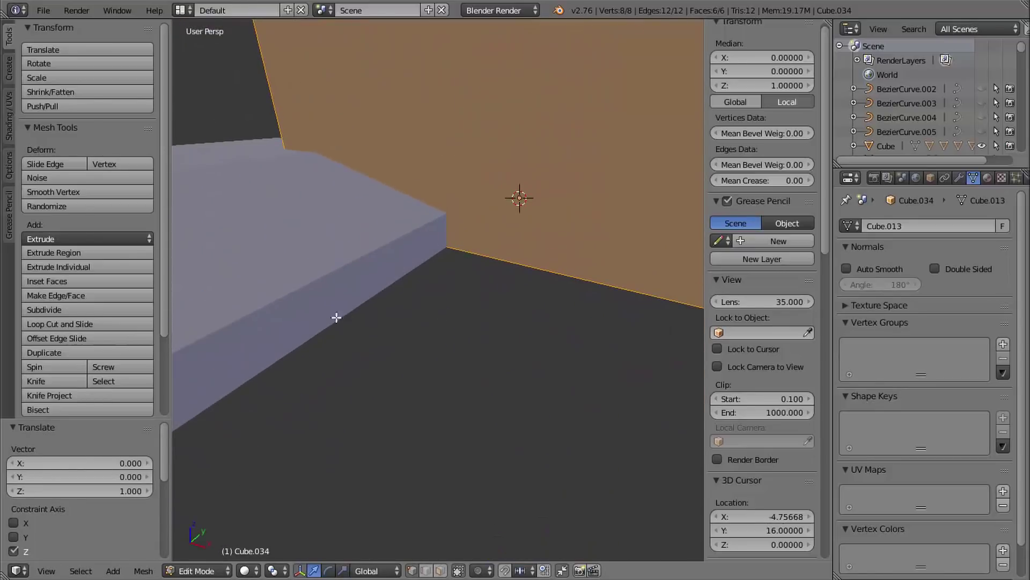
{"action": "middle_click_drag", "start_coordinate": [510, 289], "coordinate": [516, 293], "text": "shift"}
{"action": "middle_click_drag", "start_coordinate": [517, 292], "coordinate": [519, 293]}
{"action": "key", "text": "Tab"}
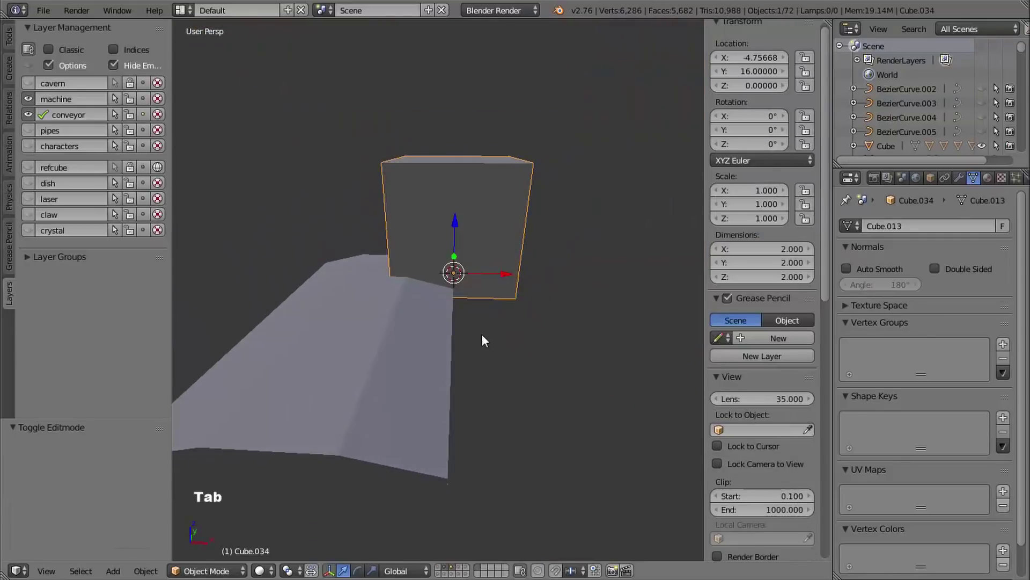
- Scale the cube down to about 0.434 and move it about 0.92 units along X, away from the belt's edge
{"action": "middle_click_drag", "start_coordinate": [483, 340], "coordinate": [549, 285]}
{"action": "key", "text": "s"}
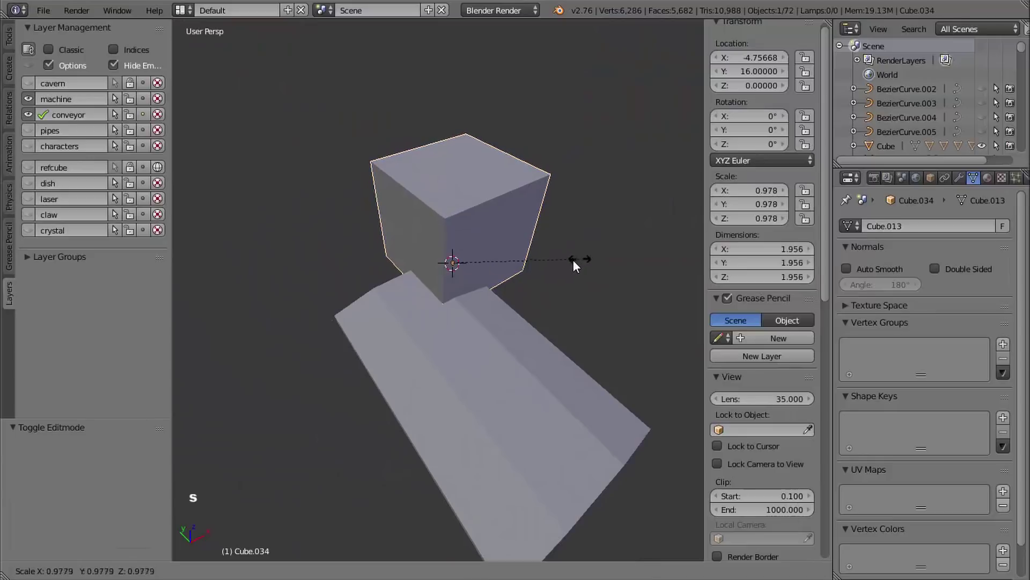
{"action": "left_click", "coordinate": [510, 272], "text": "shift"}
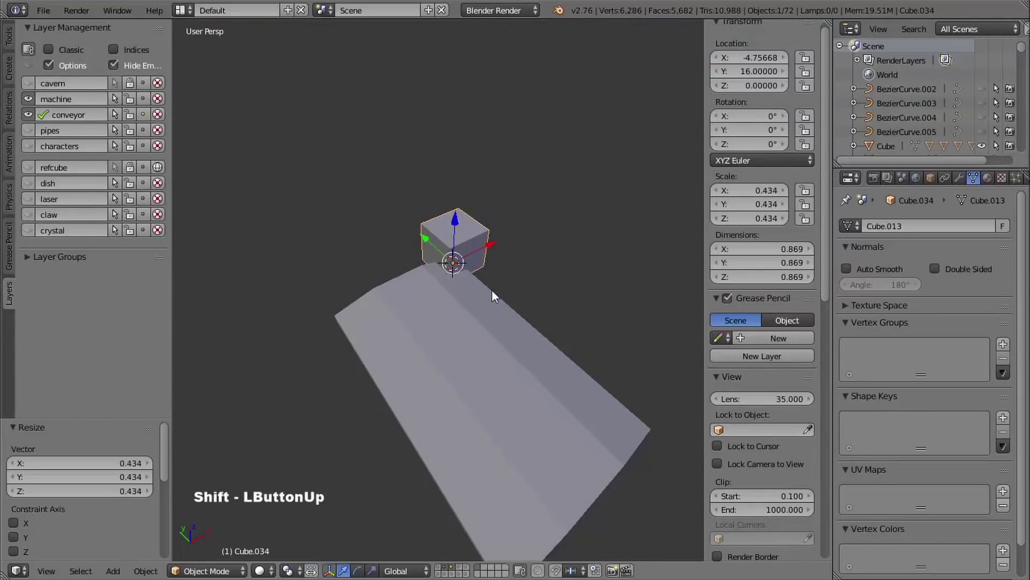
{"action": "mouse_move", "coordinate": [490, 290]}
{"action": "middle_mouse_down"}
{"action": "mouse_move", "coordinate": [457, 262]}
{"action": "mouse_move", "coordinate": [486, 297]}
{"action": "mouse_move", "coordinate": [452, 295]}
{"action": "mouse_move", "coordinate": [493, 296]}
{"action": "middle_mouse_up"}
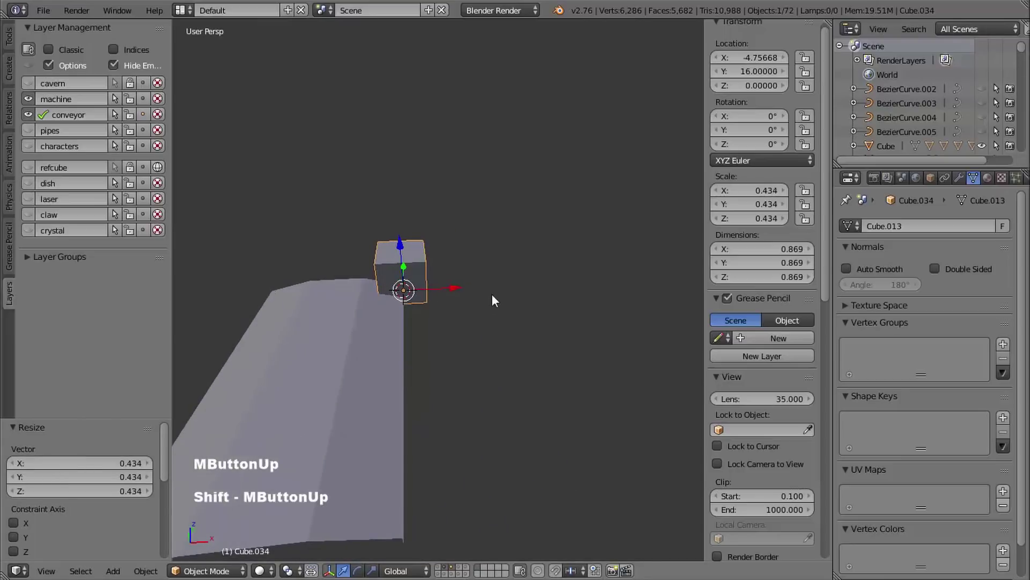
{"action": "left_click_drag", "start_coordinate": [455, 286], "coordinate": [499, 294]}
- Extrude the cube's top face upward about 2.66 units to form a tall post
{"action": "middle_click_drag", "start_coordinate": [499, 295], "coordinate": [462, 330], "text": "shift"}
{"action": "mouse_move", "coordinate": [462, 330]}
{"action": "middle_mouse_down"}
{"action": "mouse_move", "coordinate": [456, 337]}
{"action": "mouse_move", "coordinate": [477, 322]}
{"action": "middle_mouse_up"}
{"action": "middle_click_drag", "start_coordinate": [478, 322], "coordinate": [449, 325]}
{"action": "key", "text": "Tab"}
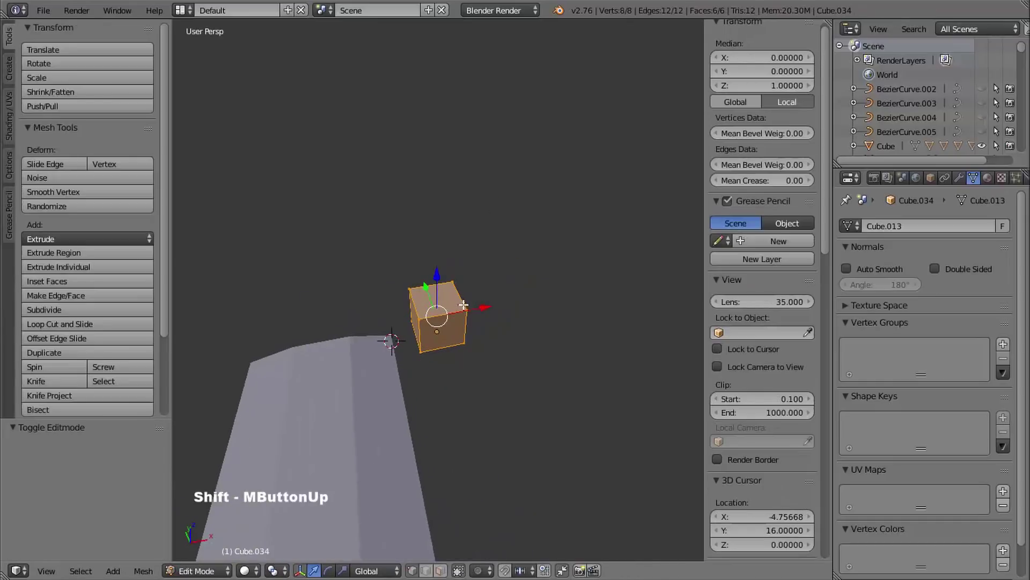
{"action": "key", "text": "ctrl+Tab"}
{"action": "left_click", "coordinate": [398, 320]}
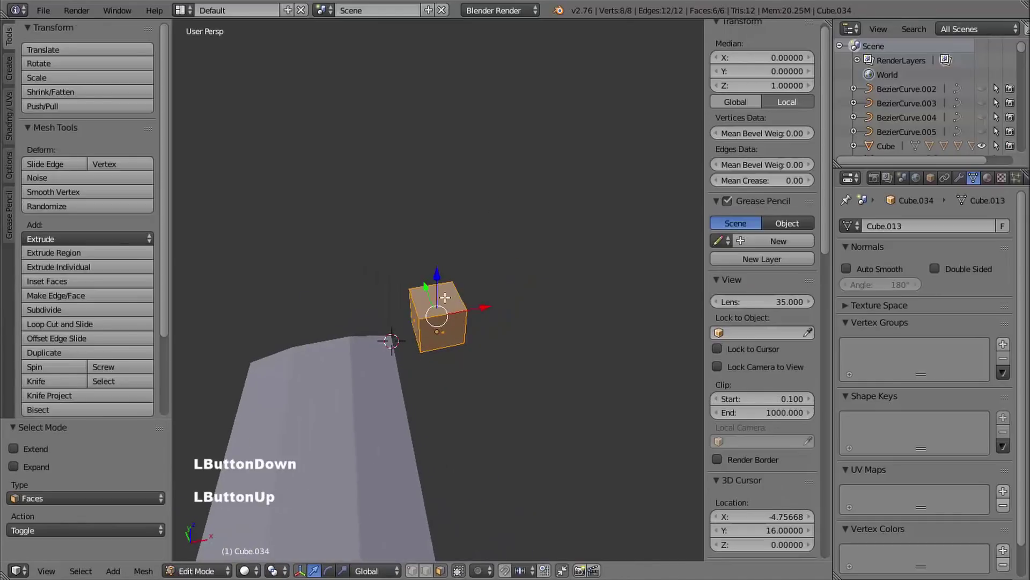
{"action": "right_click", "coordinate": [438, 299]}
{"action": "middle_click_drag", "start_coordinate": [467, 340], "coordinate": [488, 315]}
{"action": "key", "text": "e"}
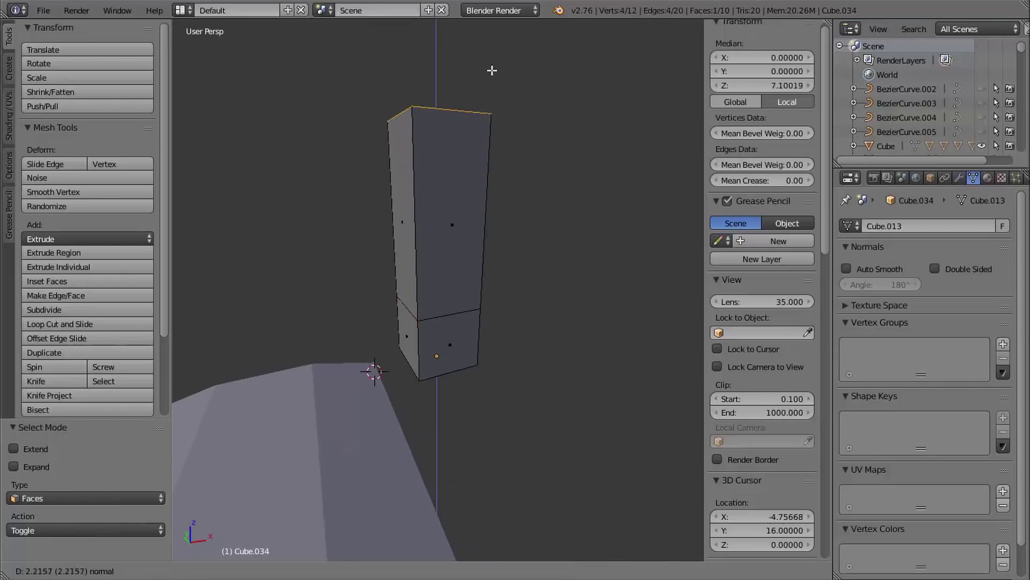
{"action": "left_click", "coordinate": [482, 44]}
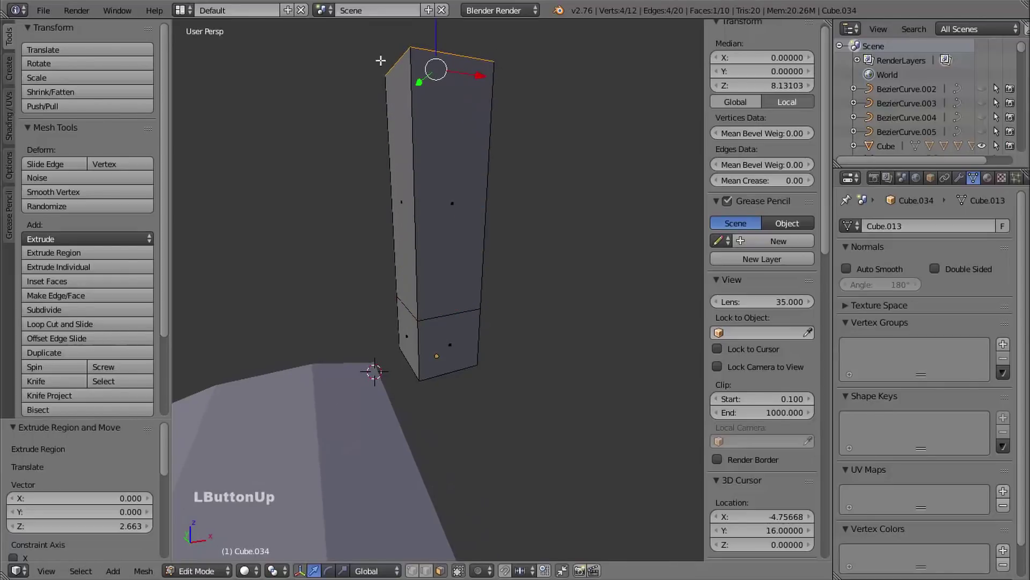
- Move the post's bottom edge facing the belt along X with vertex snapping, onto the belt segment's corner
{"action": "middle_click_drag", "start_coordinate": [486, 145], "coordinate": [473, 108]}
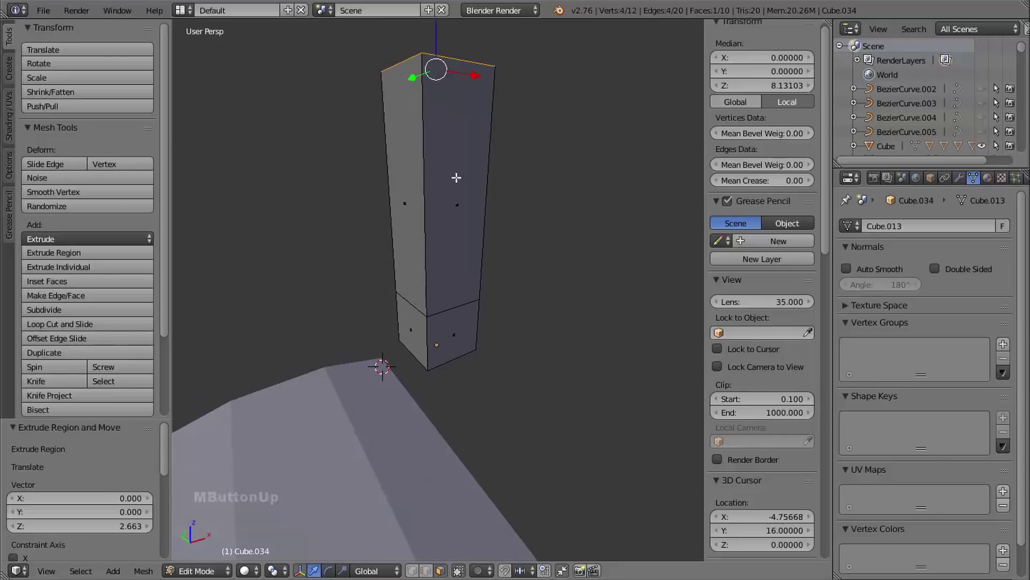
{"action": "middle_click_drag", "start_coordinate": [457, 177], "coordinate": [467, 219], "text": "shift"}
{"action": "middle_click_drag", "start_coordinate": [445, 255], "coordinate": [450, 259]}
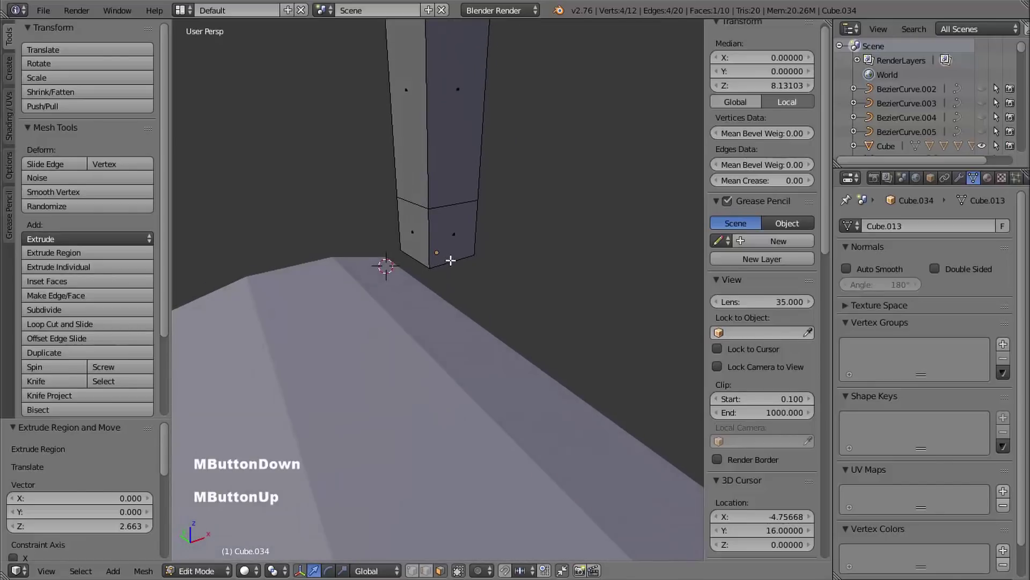
{"action": "key", "text": "ctrl+Tab"}
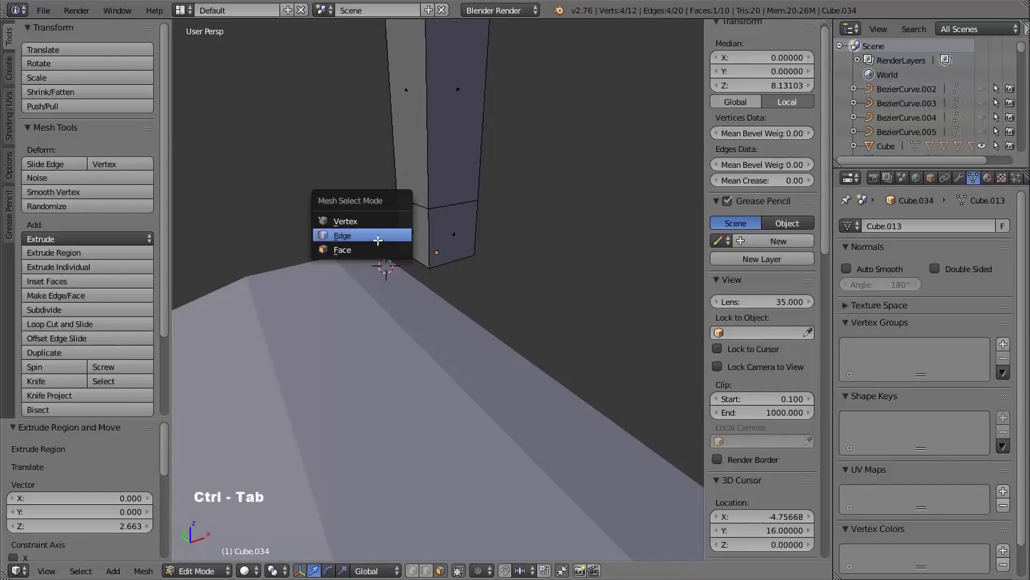
{"action": "left_click", "coordinate": [383, 240]}
{"action": "middle_click_drag", "start_coordinate": [409, 262], "coordinate": [382, 255]}
{"action": "right_click", "coordinate": [414, 252]}
{"action": "middle_click_drag", "start_coordinate": [393, 304], "coordinate": [406, 295], "text": "shift"}
{"action": "middle_click_drag", "start_coordinate": [406, 295], "coordinate": [414, 276], "text": "ctrl"}
{"action": "left_click", "coordinate": [525, 573]}
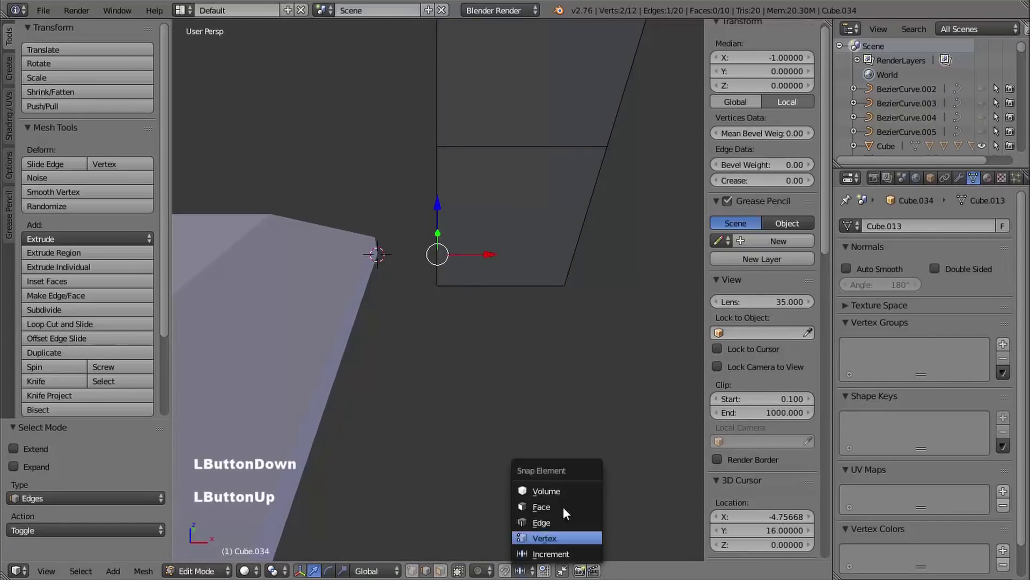
{"action": "left_click", "coordinate": [553, 538]}
{"action": "middle_click_drag", "start_coordinate": [491, 362], "coordinate": [492, 357], "text": "shift"}
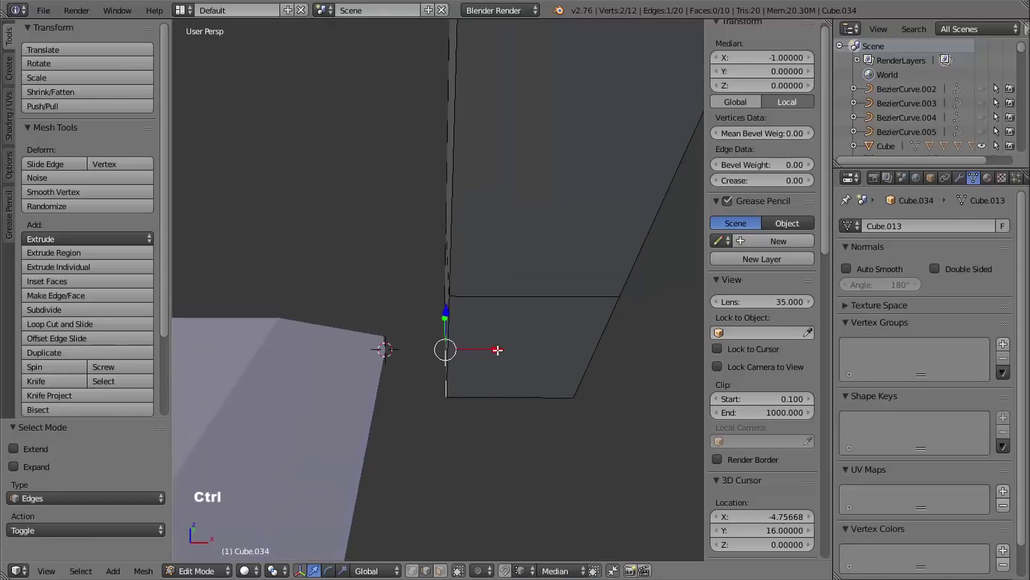
{"action": "left_click_drag", "start_coordinate": [496, 349], "coordinate": [384, 351], "text": "ctrl"}
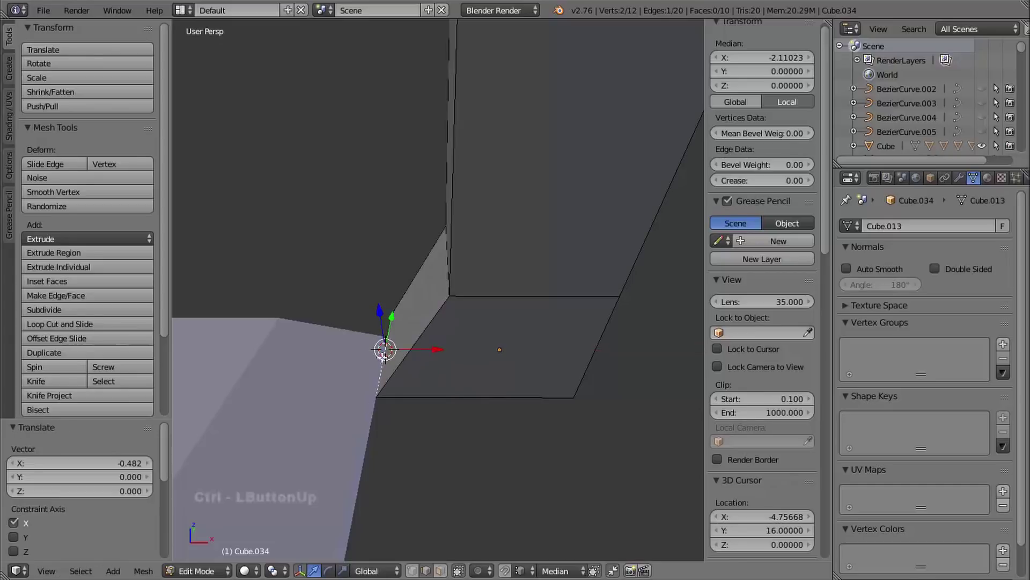
- Return to object mode, show the cavern layer and unhide all hidden objects, keeping the conveyor layer visible
{"action": "middle_click_drag", "start_coordinate": [388, 417], "coordinate": [462, 349]}
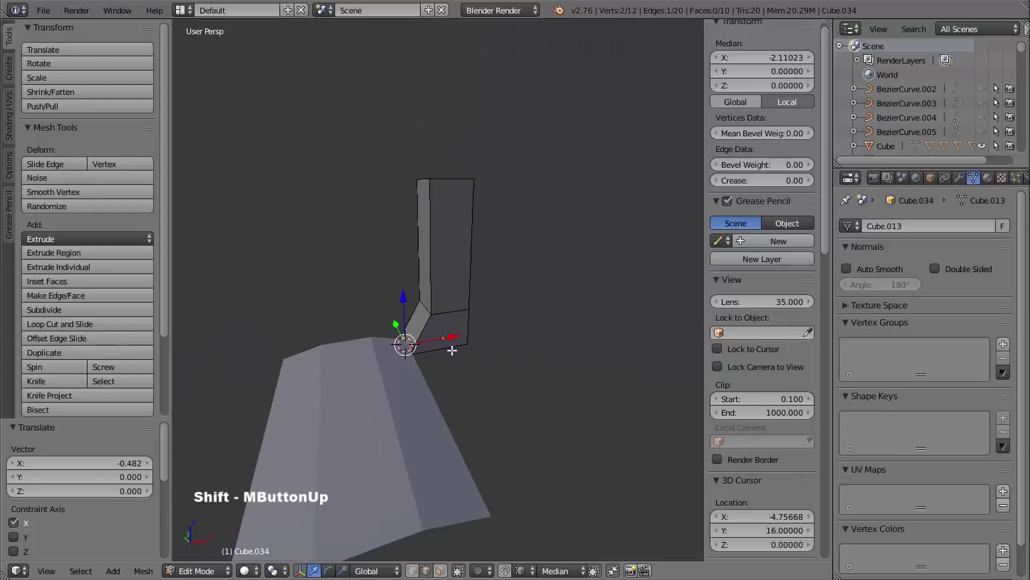
{"action": "key", "text": "Tab"}
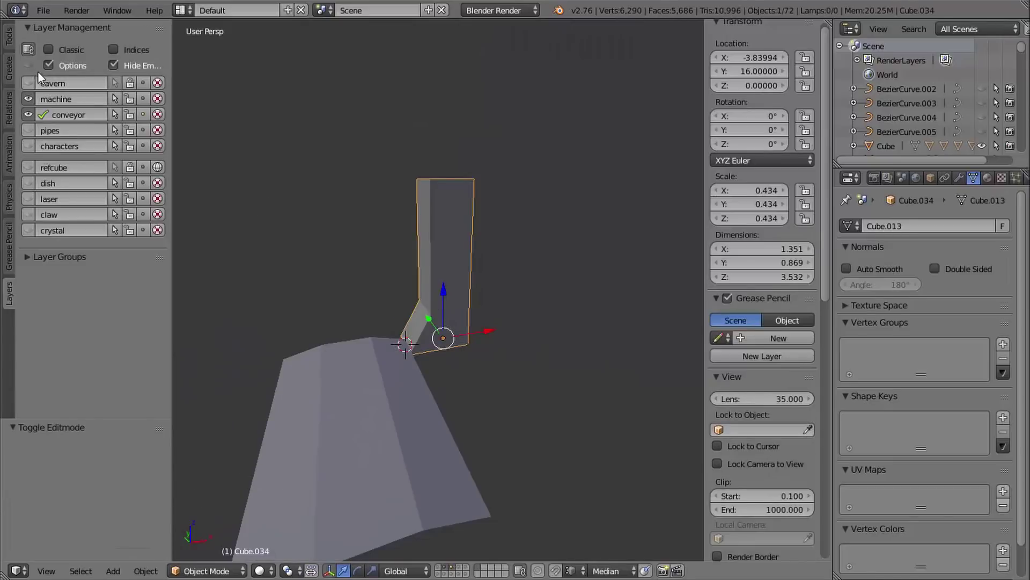
{"action": "left_click", "coordinate": [28, 83]}
{"action": "mouse_move", "coordinate": [351, 186]}
{"action": "middle_mouse_down", "text": "shift"}
{"action": "mouse_move", "coordinate": [361, 202]}
{"action": "mouse_move", "coordinate": [366, 193]}
{"action": "middle_mouse_up", "text": "shift"}
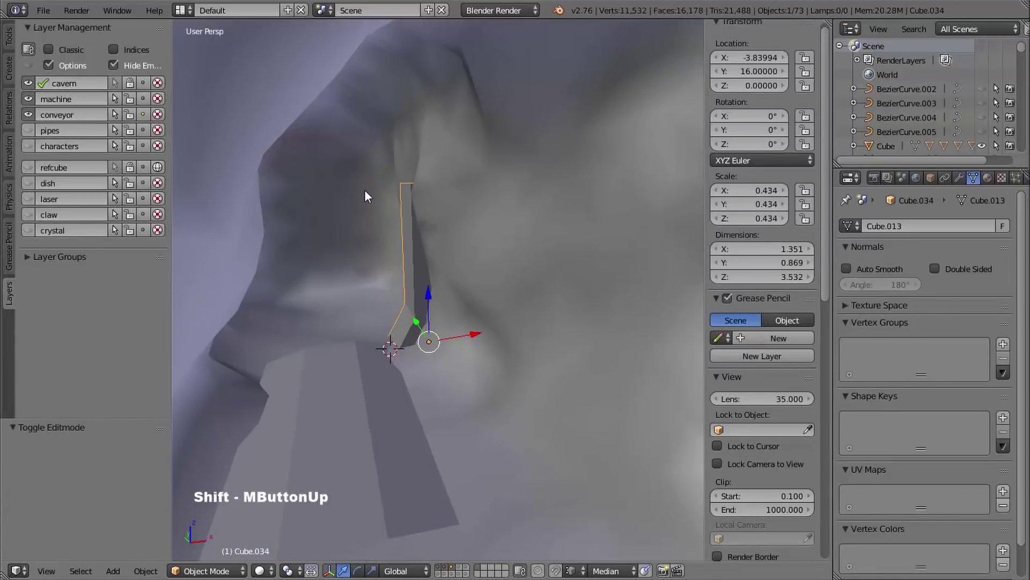
{"action": "key", "text": "alt+h"}
{"action": "middle_click_drag", "start_coordinate": [384, 227], "coordinate": [433, 225]}
{"action": "right_click", "coordinate": [442, 219]}
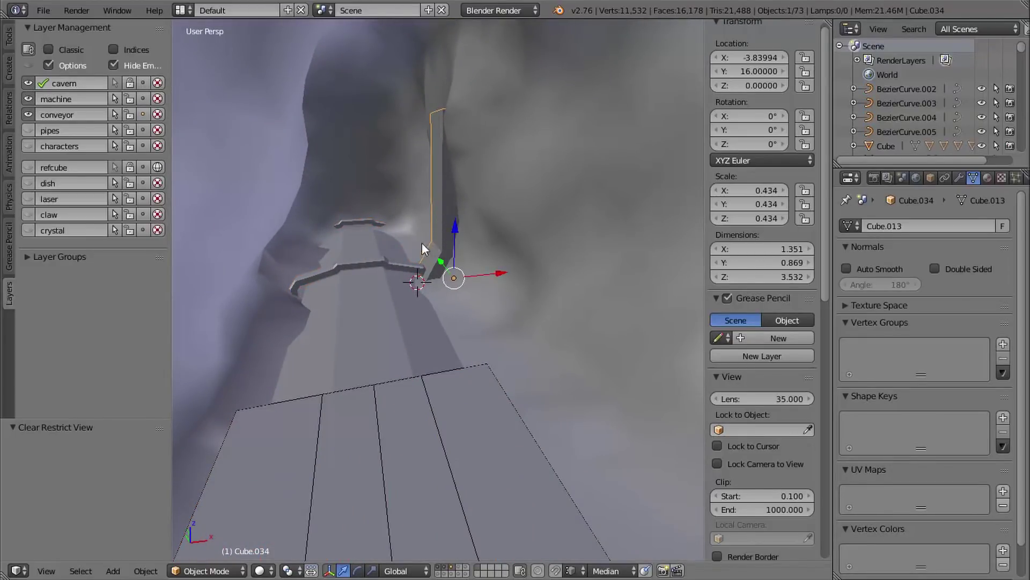
{"action": "left_click", "coordinate": [31, 114]}
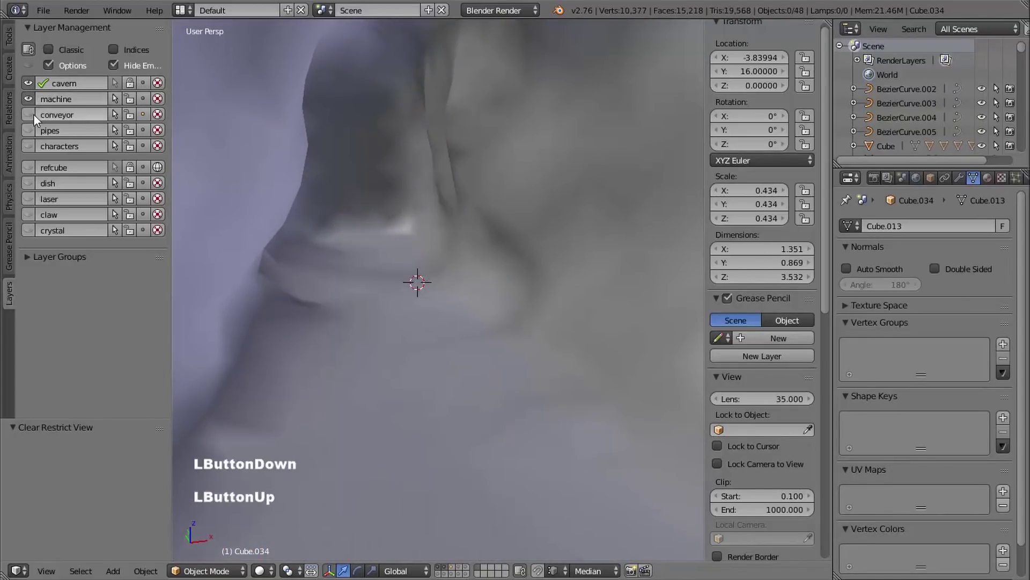
{"action": "left_click", "coordinate": [34, 115]}
- Move the post's top face and both outer side faces about 0.59 units along X into the cavern wall
{"action": "middle_click_drag", "start_coordinate": [373, 221], "coordinate": [405, 238], "text": "shift"}
{"action": "key", "text": "Tab"}
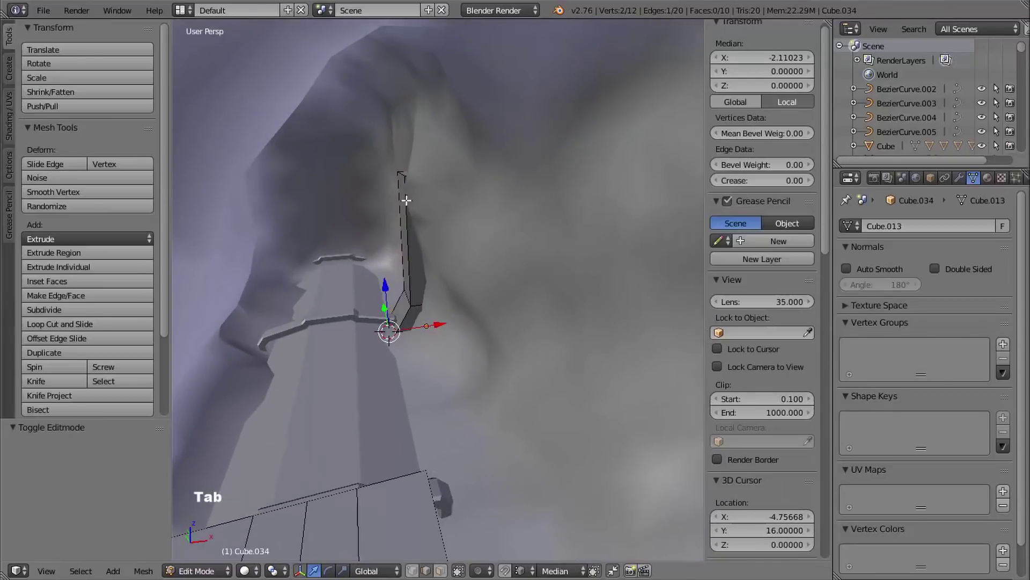
{"action": "middle_click_drag", "start_coordinate": [418, 244], "coordinate": [322, 243]}
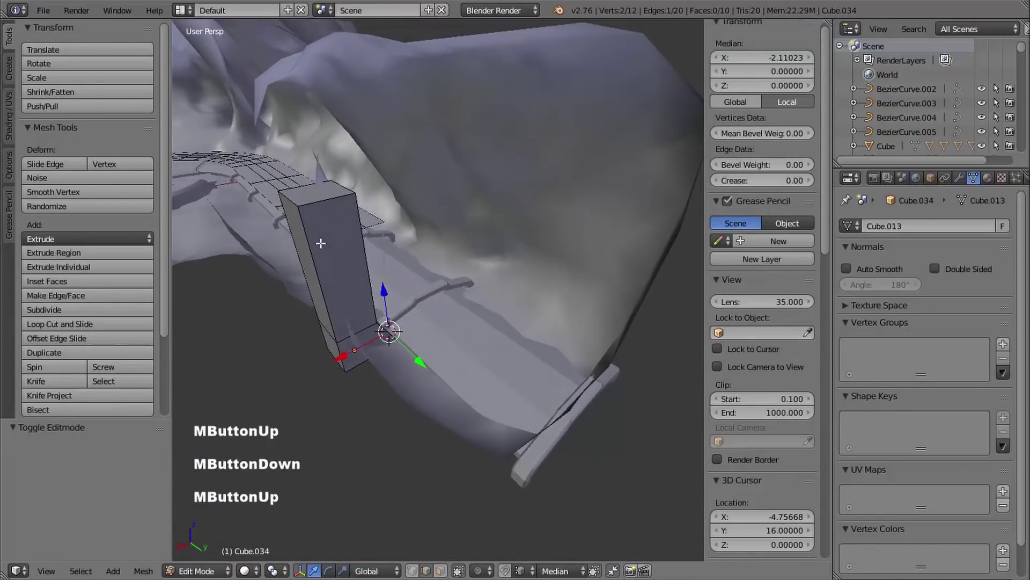
{"action": "key", "text": "ctrl+Tab"}
{"action": "left_click", "coordinate": [327, 265]}
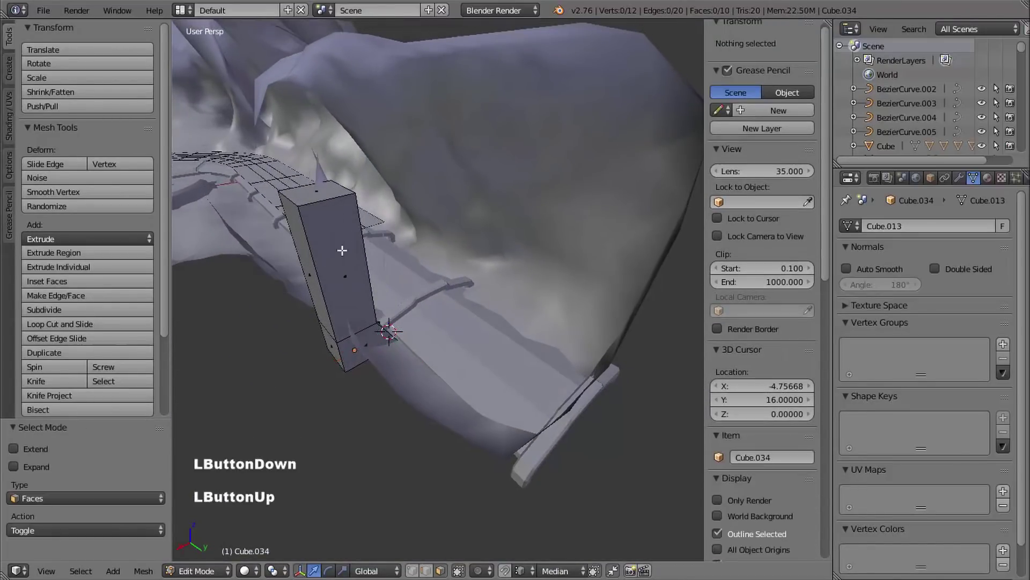
{"action": "right_click", "coordinate": [319, 188]}
{"action": "middle_click_drag", "start_coordinate": [319, 188], "coordinate": [395, 272], "text": "shift"}
{"action": "right_click", "coordinate": [390, 270], "text": "shift"}
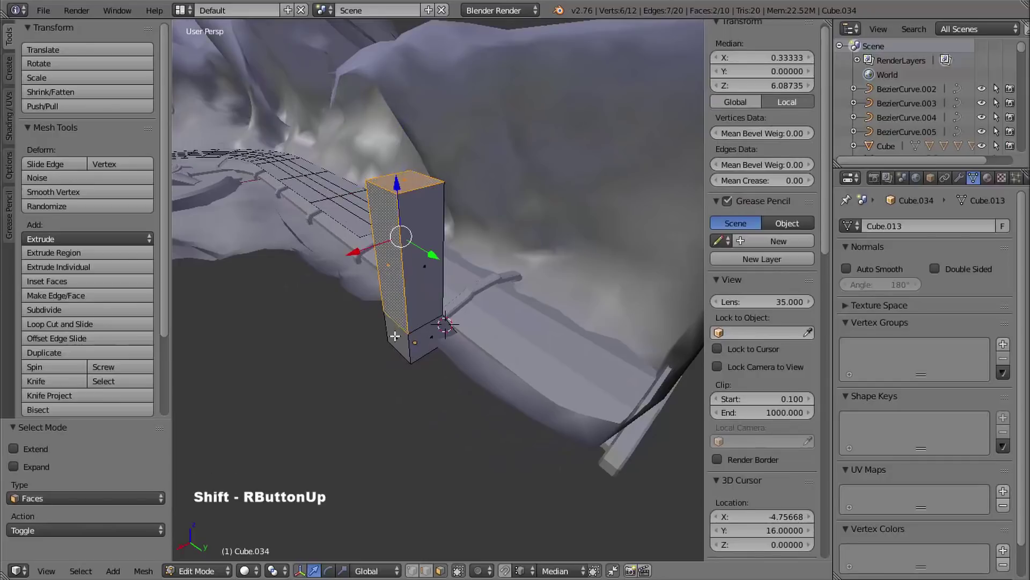
{"action": "right_click", "coordinate": [397, 337], "text": "shift"}
{"action": "middle_click_drag", "start_coordinate": [397, 337], "coordinate": [363, 256]}
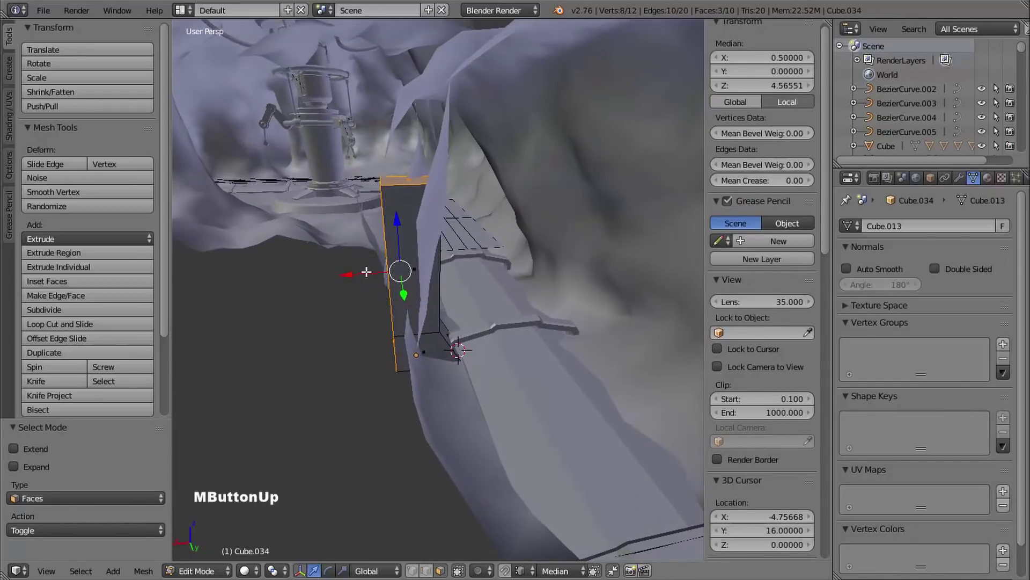
{"action": "left_click_drag", "start_coordinate": [363, 255], "coordinate": [320, 266]}
- Move the belt-facing edge at the post's bend about 0.19 units along X, away from the belt
{"action": "middle_click_drag", "start_coordinate": [320, 267], "coordinate": [356, 243]}
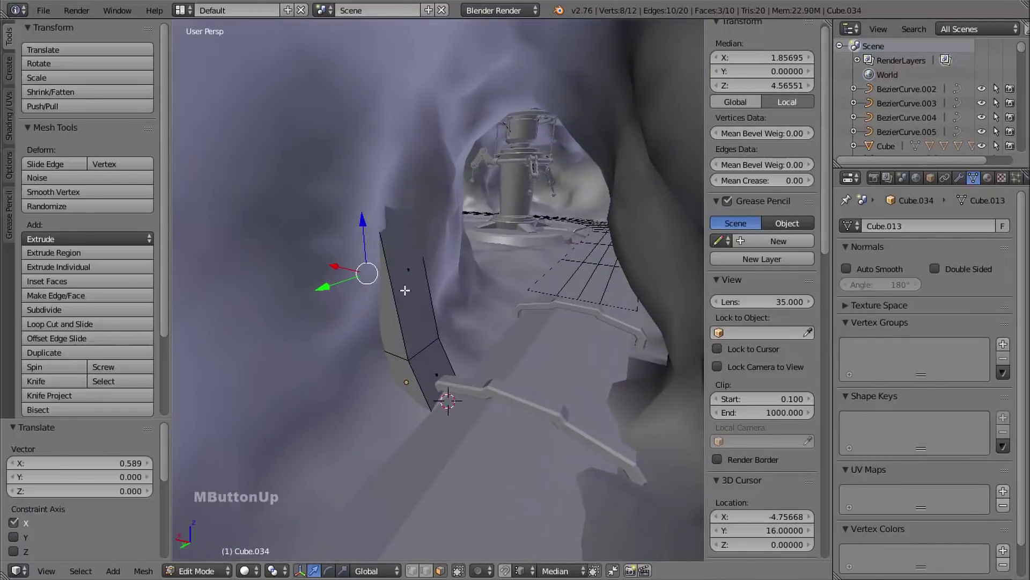
{"action": "middle_click_drag", "start_coordinate": [442, 345], "coordinate": [413, 265], "text": "shift"}
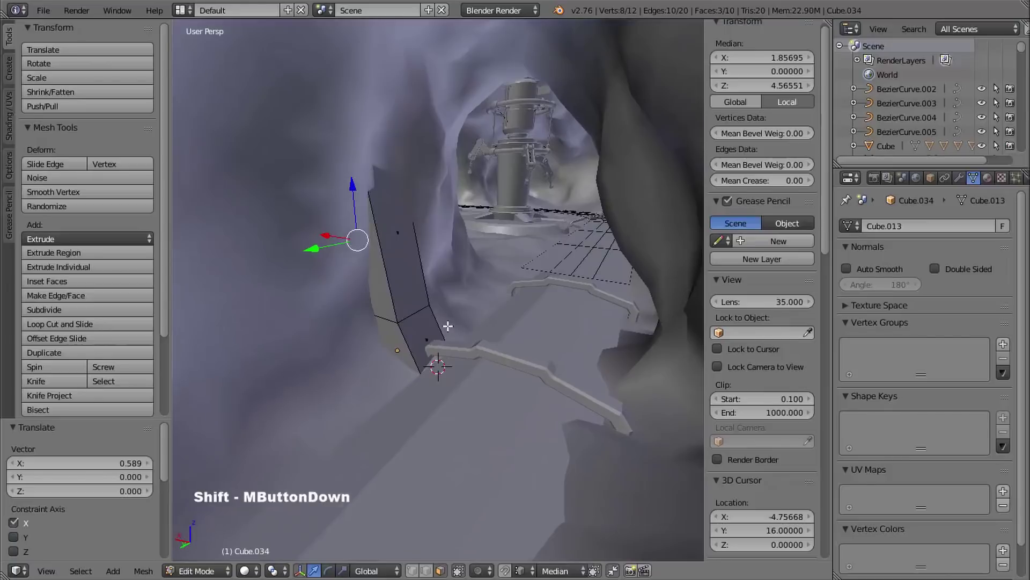
{"action": "middle_click_drag", "start_coordinate": [448, 325], "coordinate": [443, 320], "text": "shift"}
{"action": "middle_click_drag", "start_coordinate": [443, 320], "coordinate": [359, 288], "text": "ctrl"}
{"action": "key", "text": "ctrl+Tab"}
{"action": "left_click", "coordinate": [371, 289]}
{"action": "right_click", "coordinate": [400, 293]}
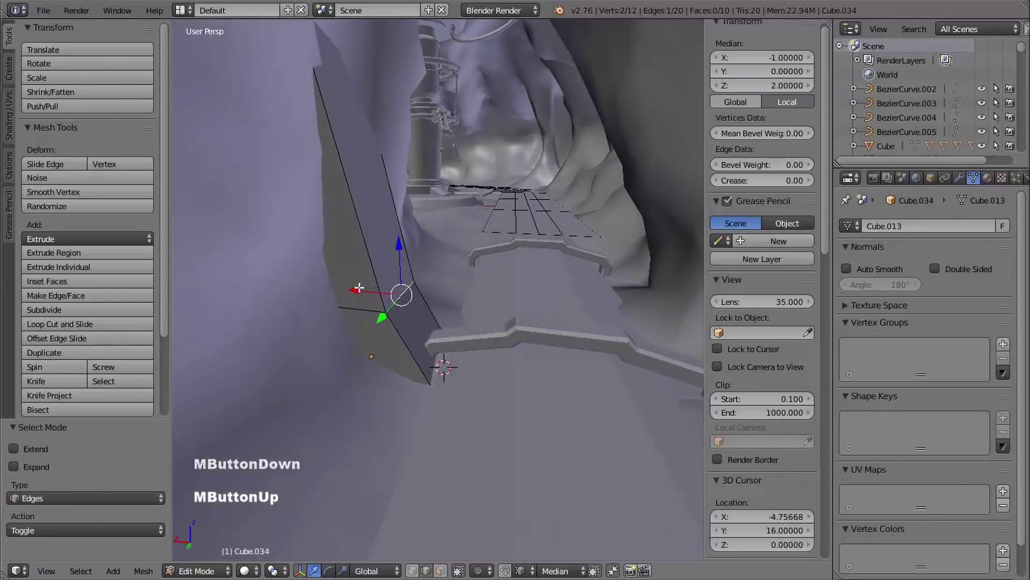
{"action": "left_click_drag", "start_coordinate": [359, 288], "coordinate": [339, 290]}
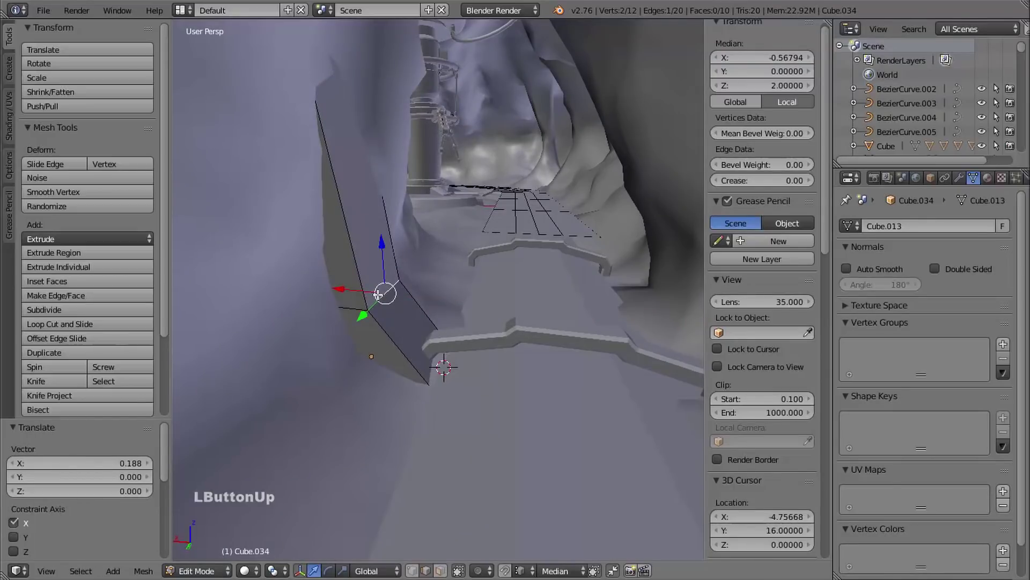
{"action": "mouse_move", "coordinate": [402, 307]}
{"action": "middle_mouse_down"}
{"action": "mouse_move", "coordinate": [422, 288]}
{"action": "mouse_move", "coordinate": [387, 339]}
{"action": "mouse_move", "coordinate": [396, 198]}
{"action": "mouse_move", "coordinate": [340, 279]}
{"action": "mouse_move", "coordinate": [413, 322]}
{"action": "middle_mouse_up"}
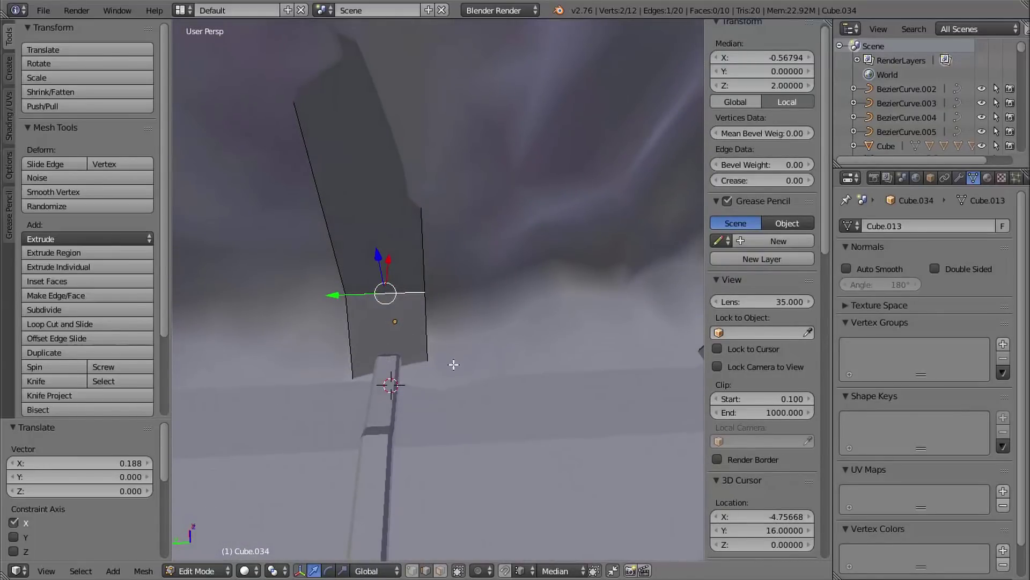
{"action": "middle_click_drag", "start_coordinate": [501, 351], "coordinate": [480, 290], "text": "shift"}
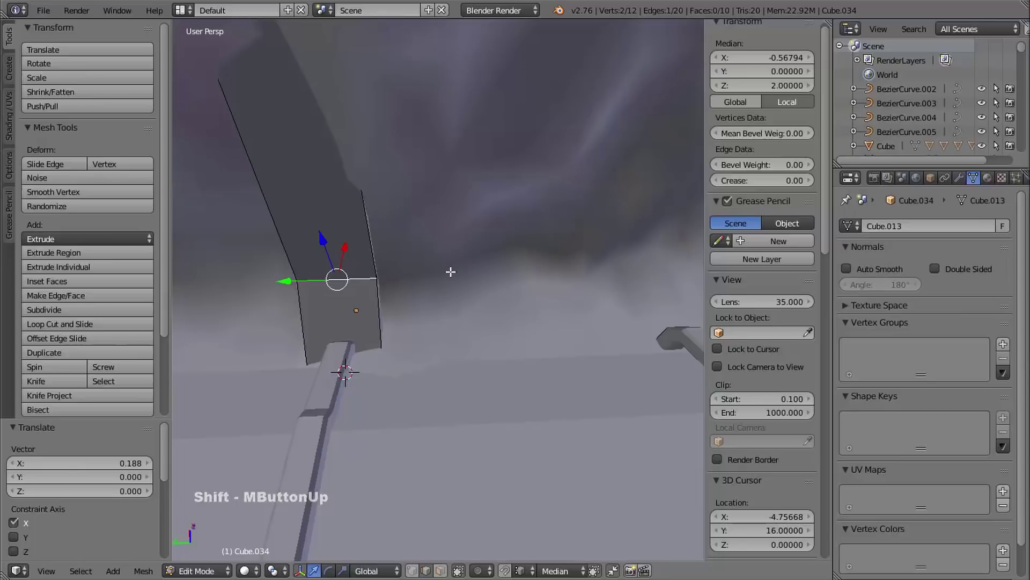
- Return to object mode and move the support post about 1.82 units in negative Y, between the two belt brackets
{"action": "key", "text": "Tab"}
{"action": "left_click_drag", "start_coordinate": [305, 311], "coordinate": [422, 310]}
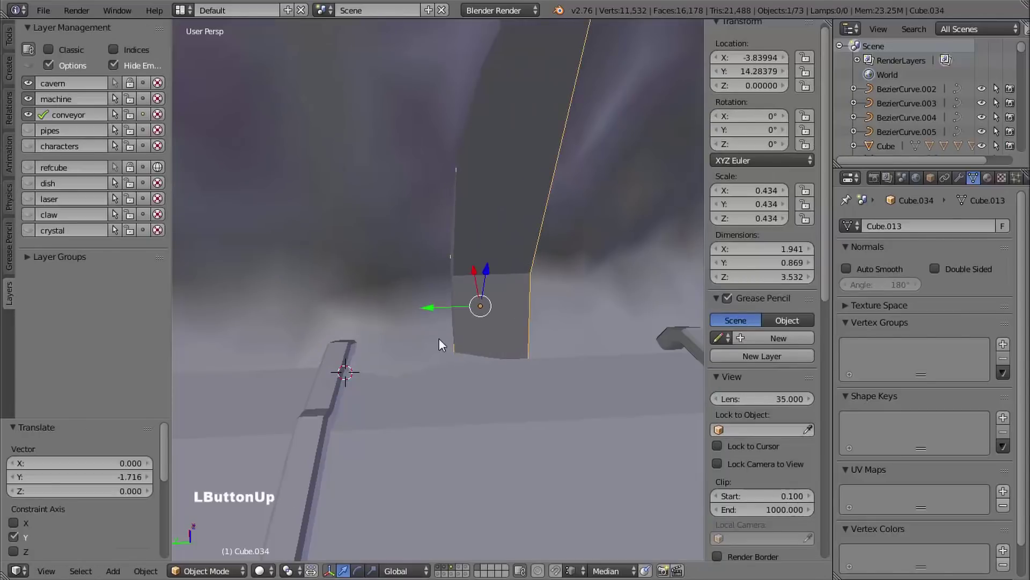
{"action": "middle_click_drag", "start_coordinate": [439, 338], "coordinate": [475, 301]}
{"action": "middle_click_drag", "start_coordinate": [475, 300], "coordinate": [557, 343], "text": "ctrl"}
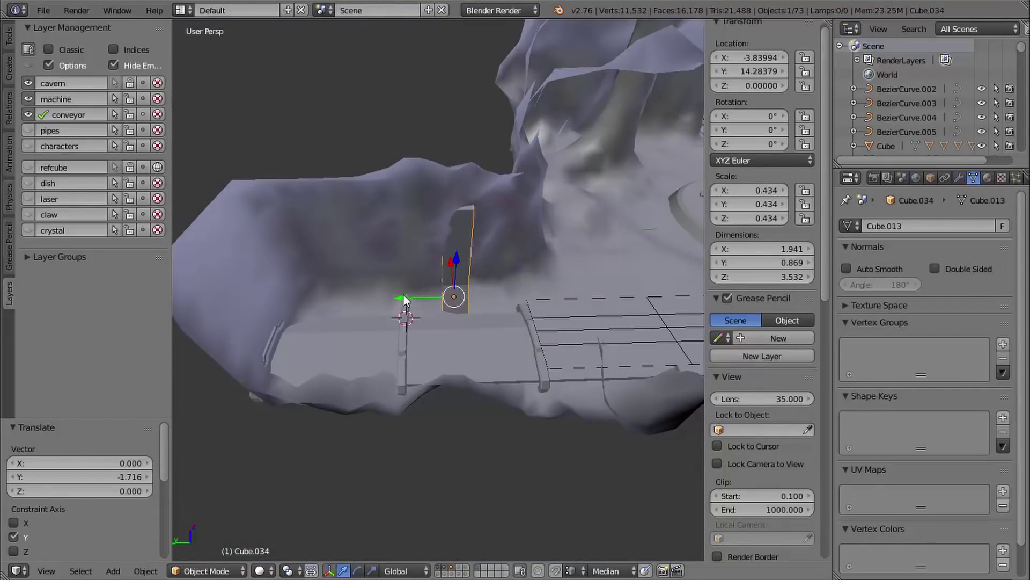
{"action": "left_click_drag", "start_coordinate": [405, 294], "coordinate": [418, 298]}
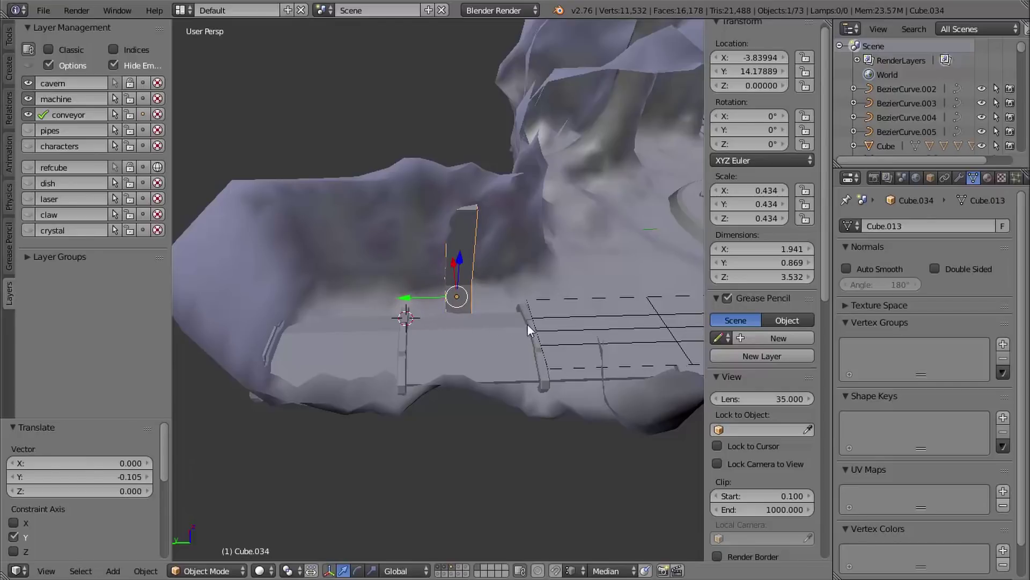
- Snap the 3D cursor to the centre vertex of the main belt's tunnel-side end edge, using vertex selection, and return to object mode
{"action": "middle_click_drag", "start_coordinate": [508, 362], "coordinate": [474, 290]}
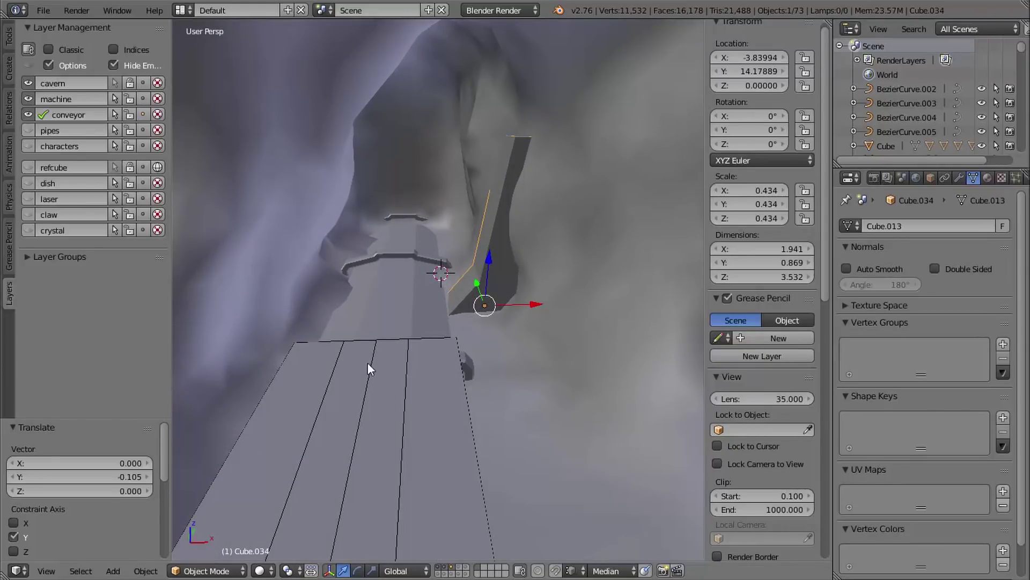
{"action": "middle_click_drag", "start_coordinate": [438, 368], "coordinate": [404, 283], "text": "ctrl"}
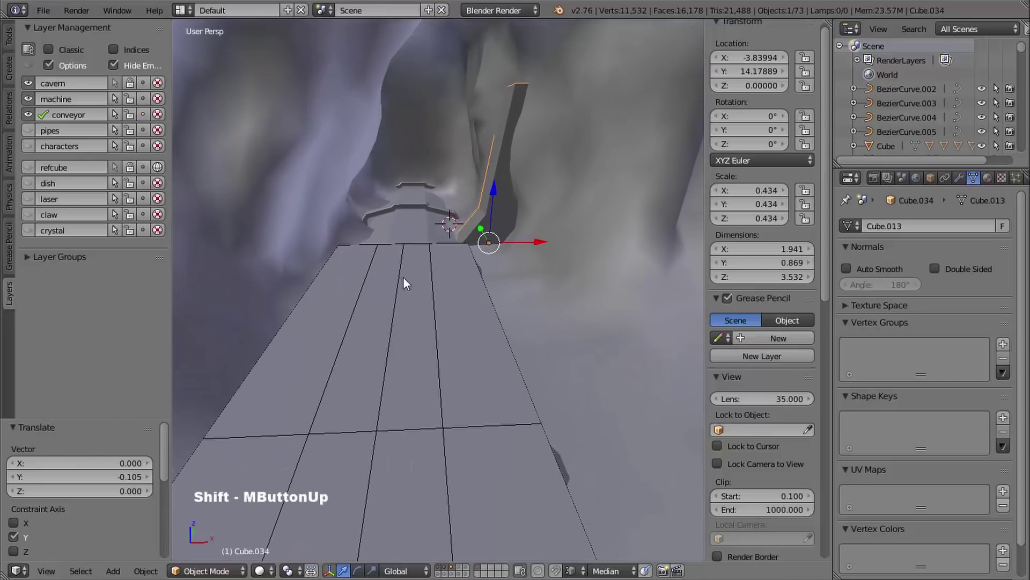
{"action": "middle_click_drag", "start_coordinate": [394, 460], "coordinate": [411, 365], "text": "shift"}
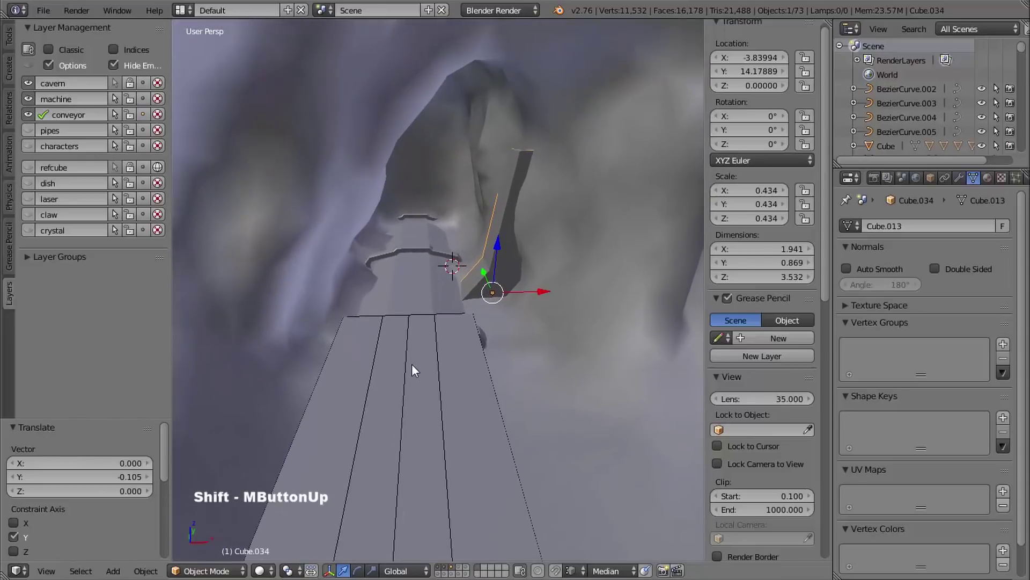
{"action": "right_click", "coordinate": [420, 328]}
{"action": "key", "text": "Tab"}
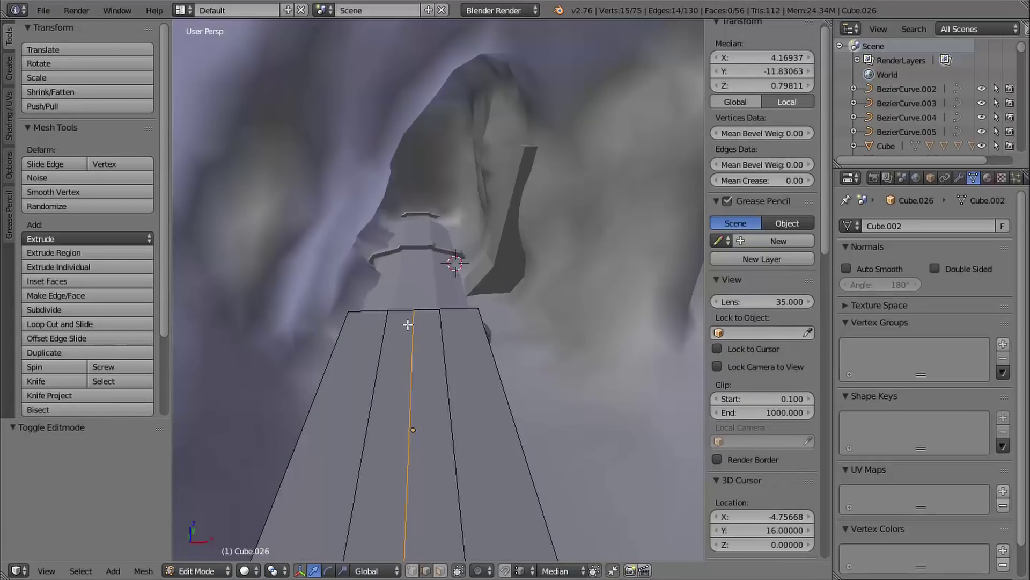
{"action": "key", "text": "ctrl+Tab"}
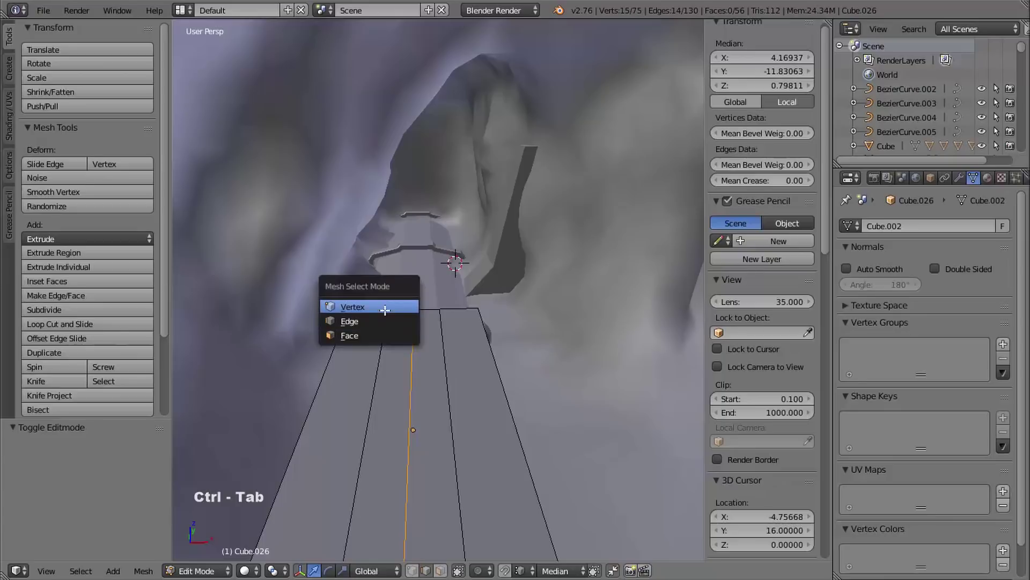
{"action": "left_click", "coordinate": [408, 303]}
{"action": "right_click", "coordinate": [414, 309]}
{"action": "middle_click_drag", "start_coordinate": [413, 310], "coordinate": [421, 310], "text": "shift"}
{"action": "middle_click_drag", "start_coordinate": [421, 310], "coordinate": [334, 320], "text": "ctrl"}
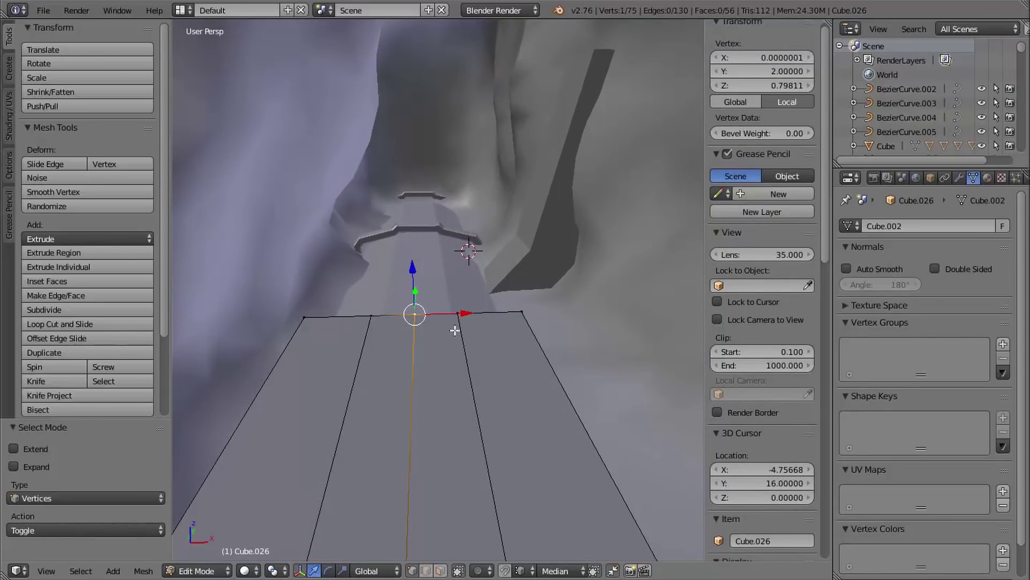
{"action": "key", "text": "shift+s"}
{"action": "left_click", "coordinate": [390, 351]}
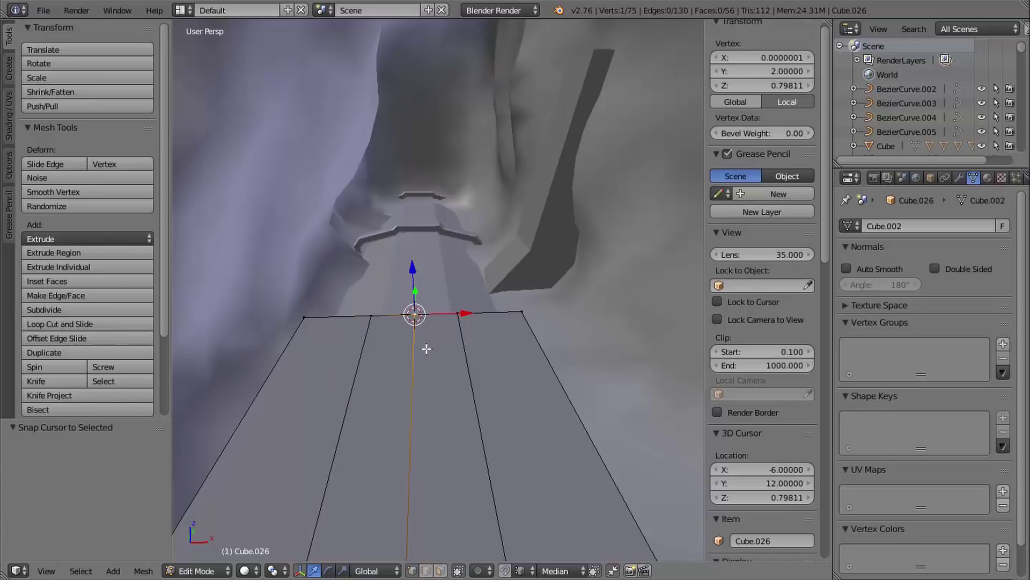
{"action": "key", "text": "Tab"}
- Select the support post and set the pivot point to the 3D cursor
{"action": "middle_click_drag", "start_coordinate": [458, 370], "coordinate": [451, 394], "text": "shift"}
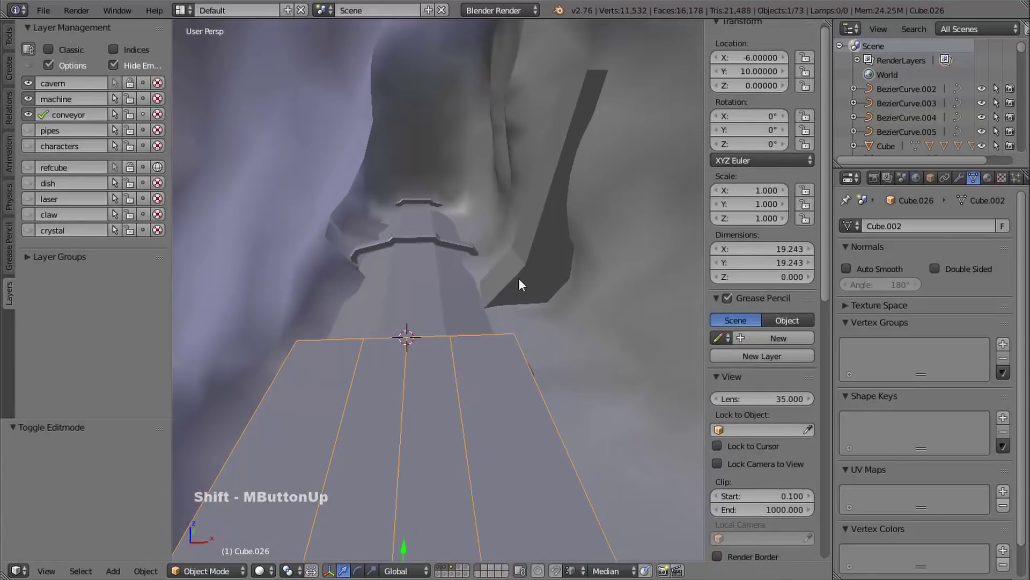
{"action": "right_click", "coordinate": [511, 303]}
{"action": "middle_click_drag", "start_coordinate": [511, 306], "coordinate": [496, 320], "text": "shift"}
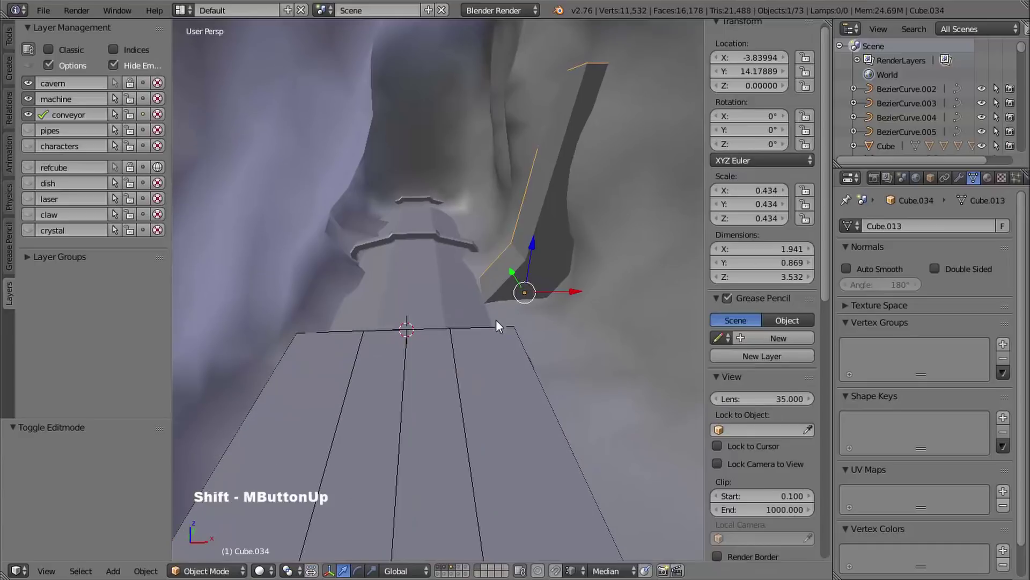
{"action": "left_click", "coordinate": [285, 571]}
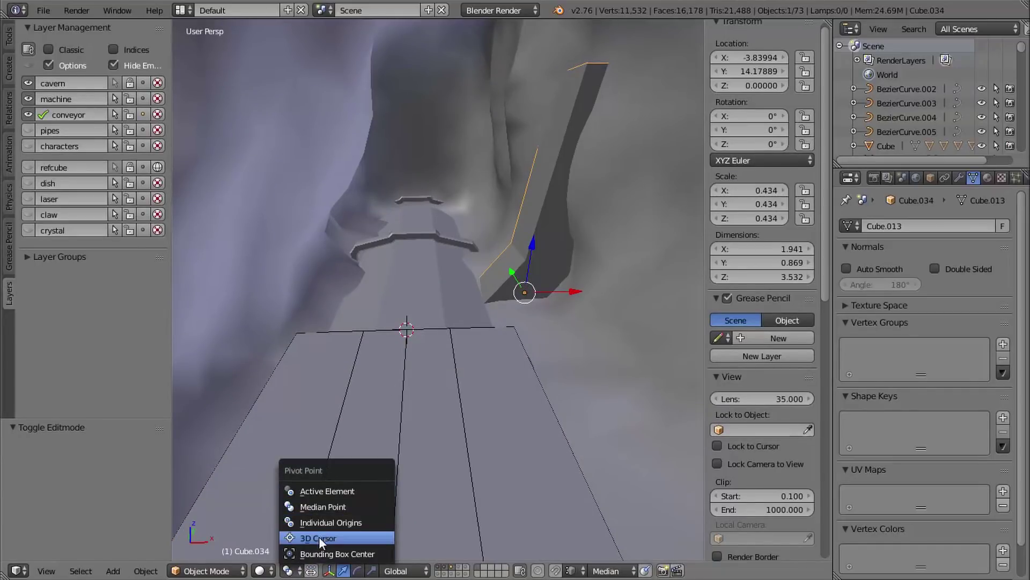
{"action": "left_click", "coordinate": [318, 538]}
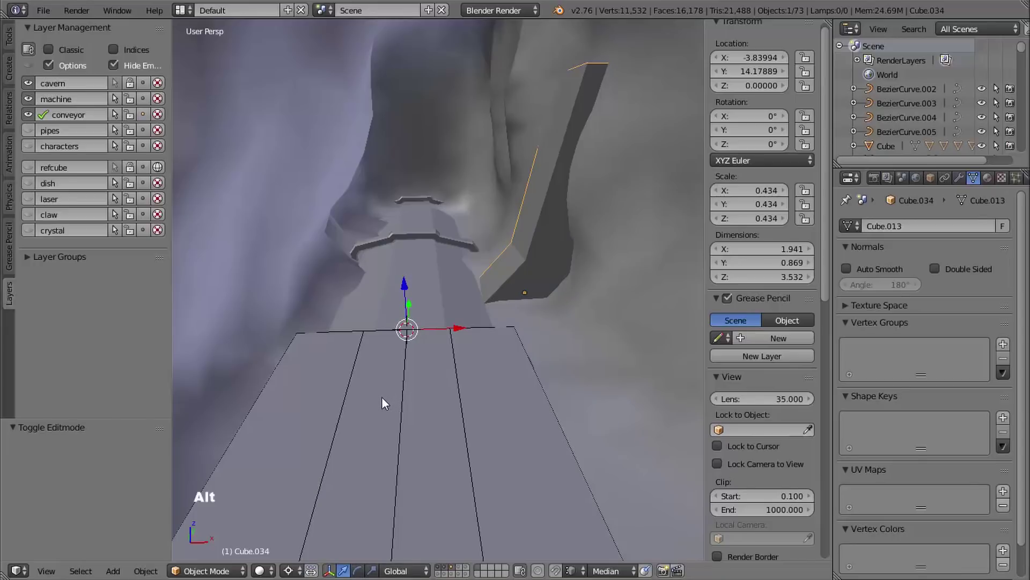
- Make a linked duplicate of the post in place and mirror it across the global X axis to the belt's opposite side
{"action": "key", "text": "alt+d"}
{"action": "right_click", "coordinate": [540, 317]}
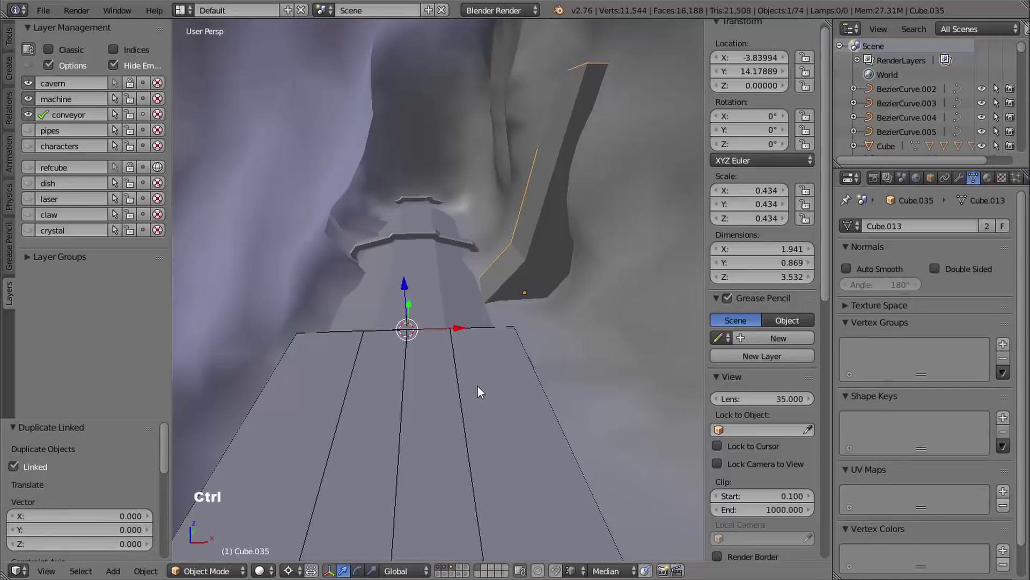
{"action": "key", "text": "ctrl+m"}
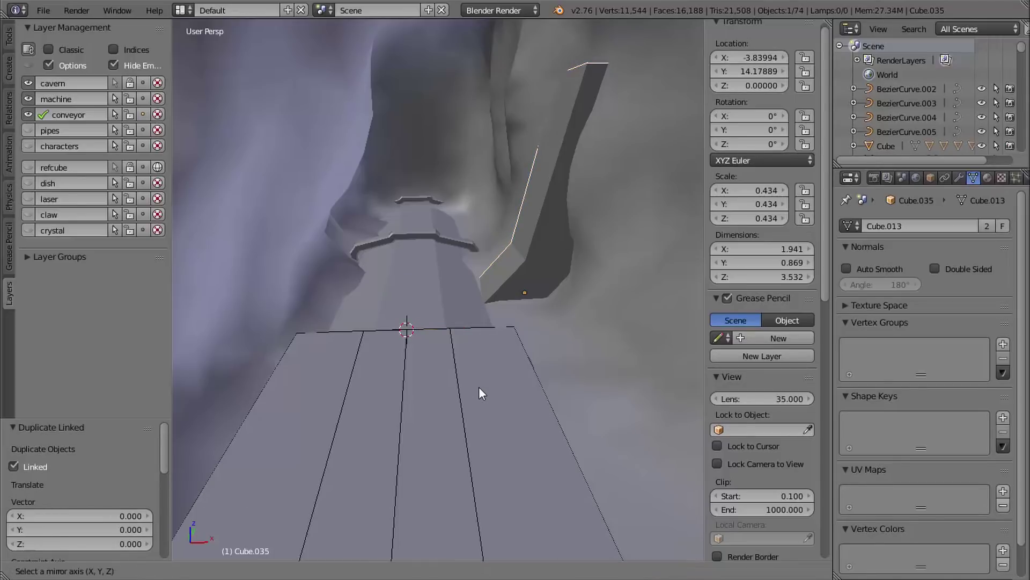
{"action": "key", "text": "x"}
{"action": "key", "text": "Return"}
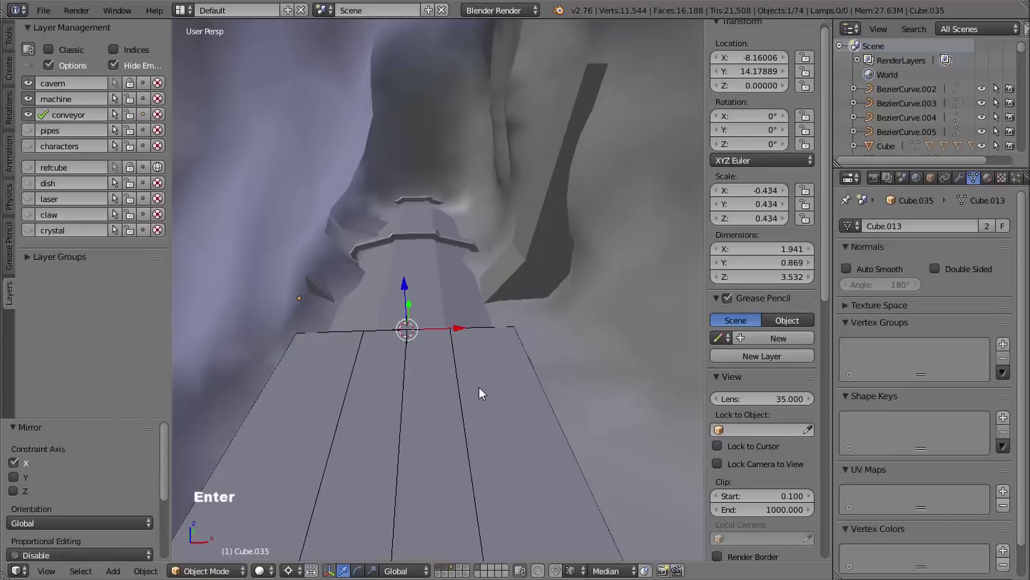
- Select both support posts and place linked duplicates of them 3.69 units along Y, deeper in the tunnel
{"action": "middle_click_drag", "start_coordinate": [446, 388], "coordinate": [380, 279], "text": "shift"}
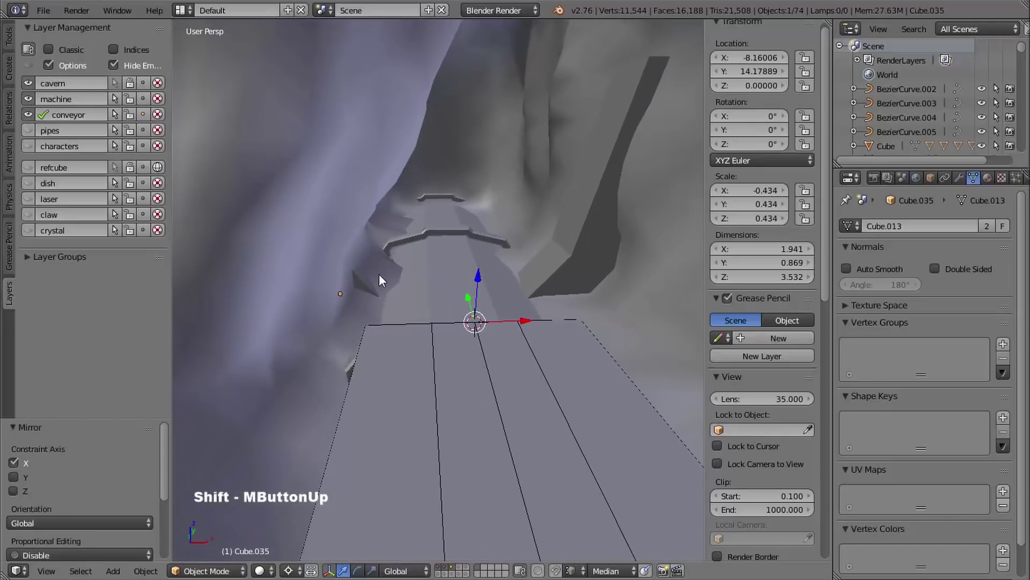
{"action": "middle_click_drag", "start_coordinate": [375, 317], "coordinate": [471, 349], "text": "shift"}
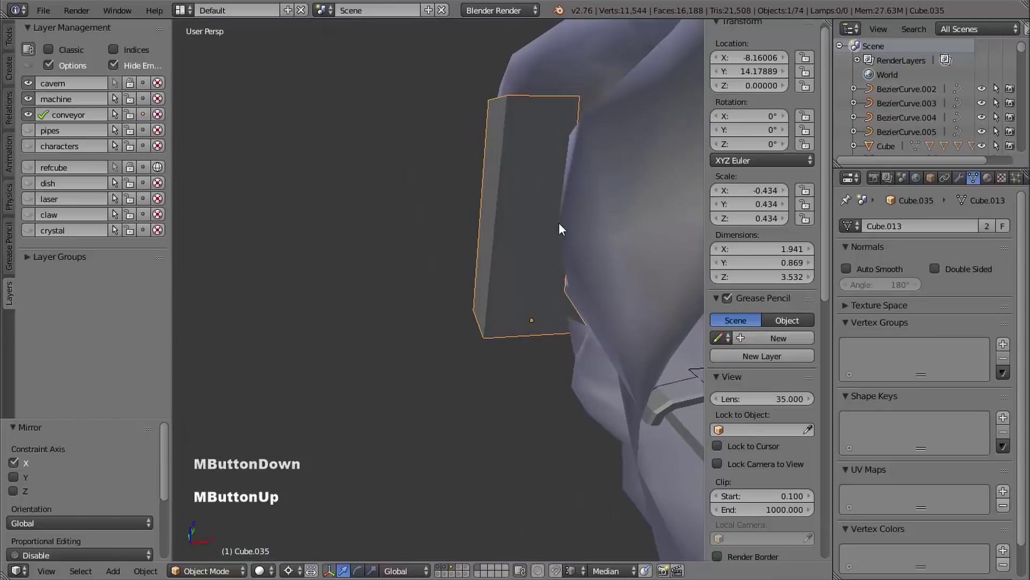
{"action": "middle_click_drag", "start_coordinate": [559, 224], "coordinate": [438, 301]}
{"action": "middle_click_drag", "start_coordinate": [411, 153], "coordinate": [493, 265], "text": "shift"}
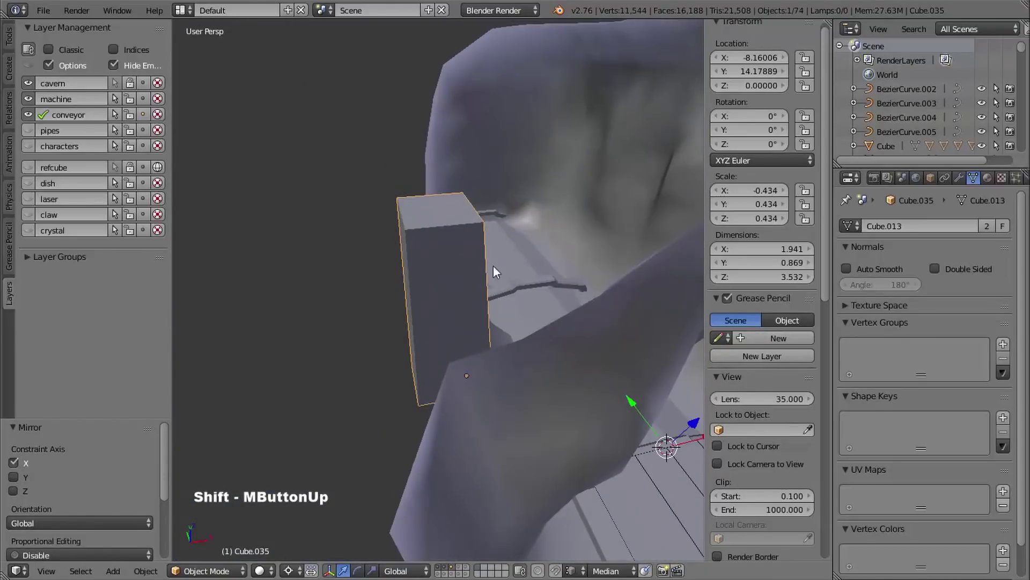
{"action": "middle_click_drag", "start_coordinate": [478, 300], "coordinate": [423, 323], "text": "shift"}
{"action": "middle_click_drag", "start_coordinate": [423, 323], "coordinate": [428, 294]}
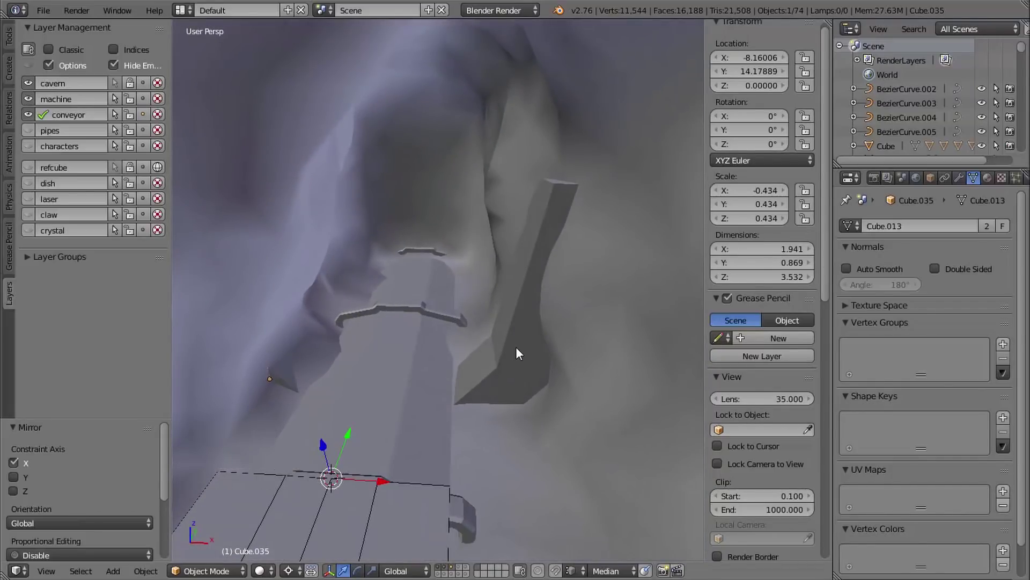
{"action": "right_click", "coordinate": [502, 350], "text": "shift"}
{"action": "middle_click_drag", "start_coordinate": [495, 351], "coordinate": [496, 266], "text": "shift"}
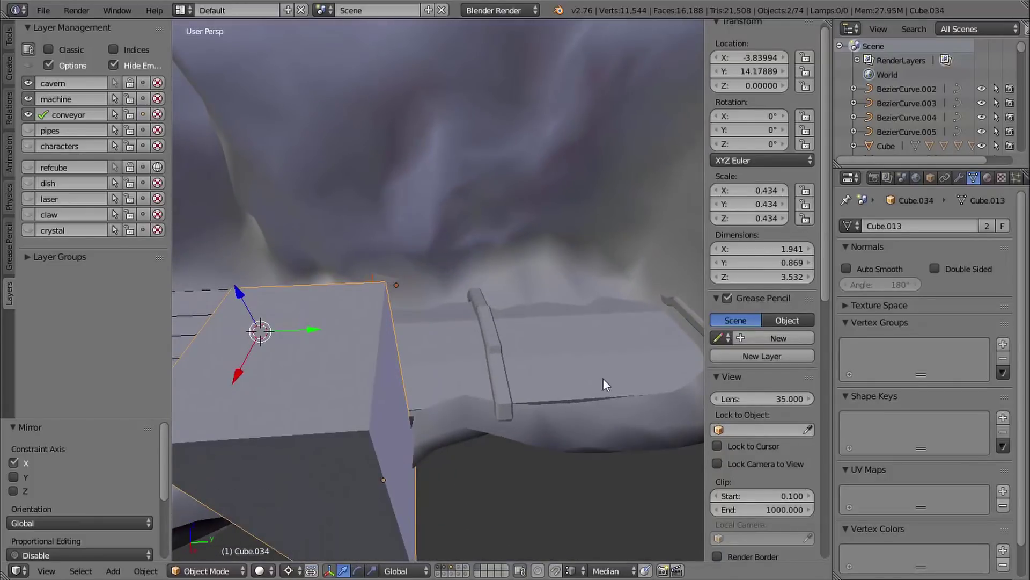
{"action": "middle_click_drag", "start_coordinate": [561, 343], "coordinate": [476, 377], "text": "ctrl"}
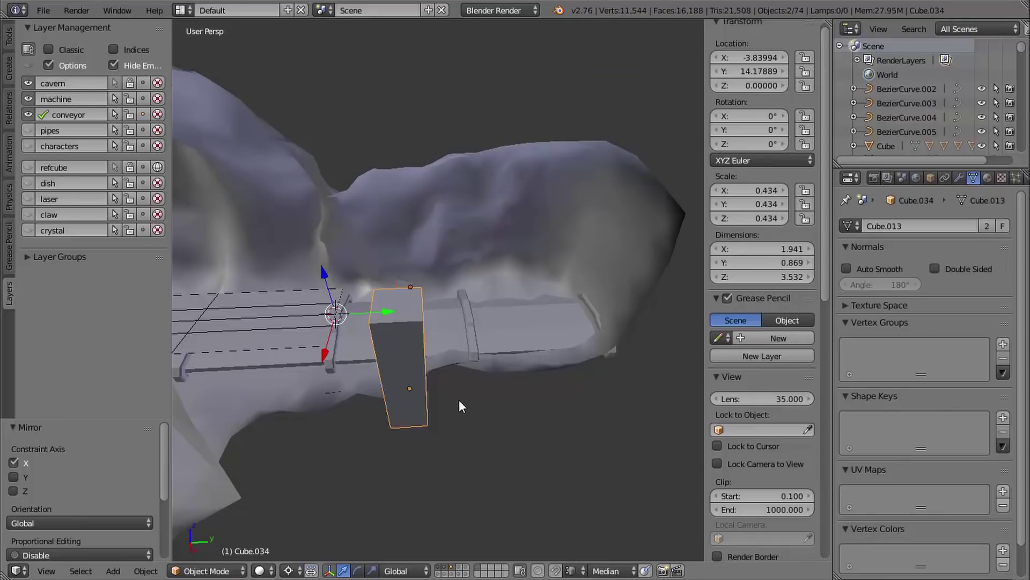
{"action": "key", "text": "alt+d"}
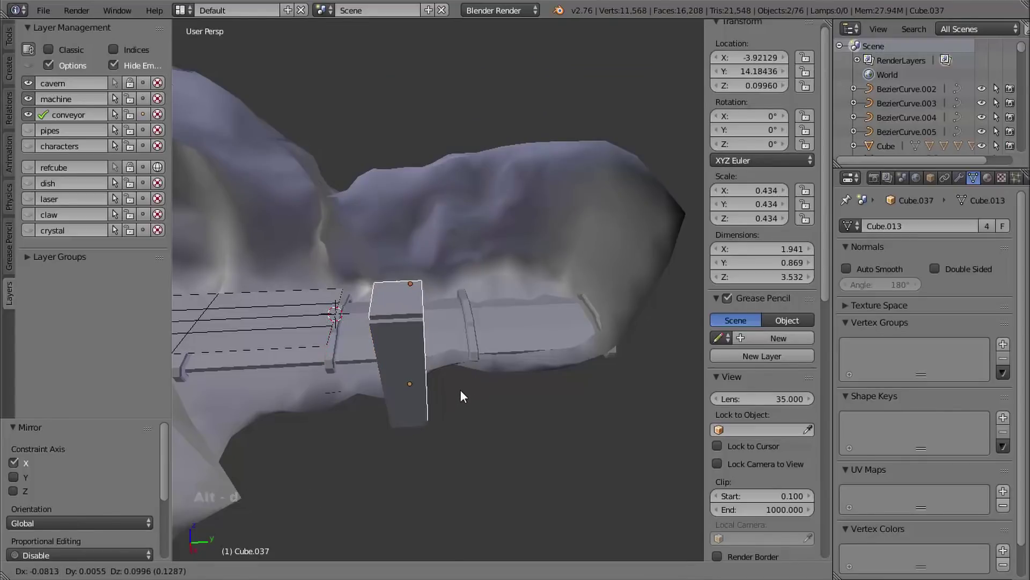
{"action": "key", "text": "y"}
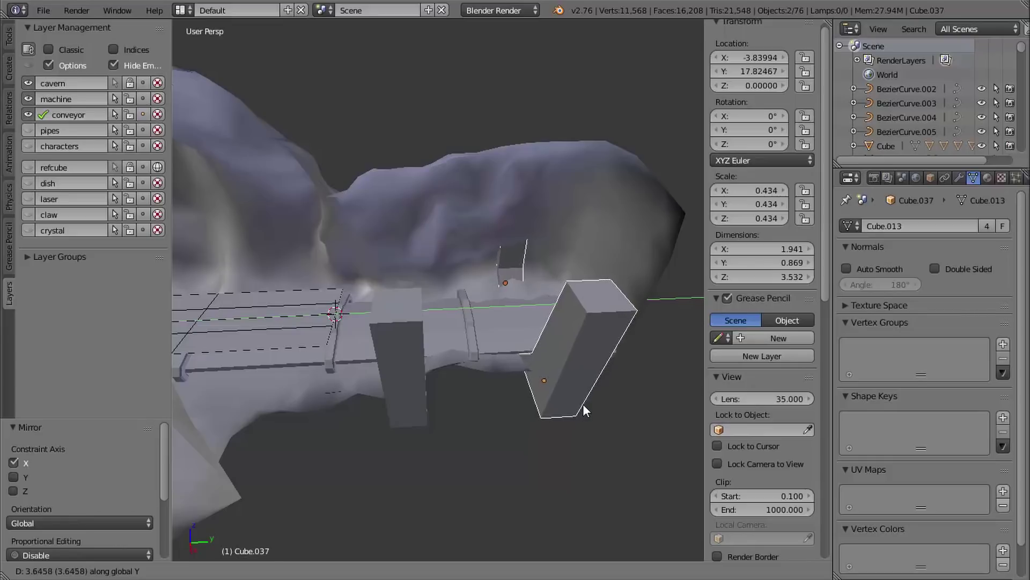
{"action": "left_click", "coordinate": [583, 403]}
- Select the belt bracket between the two pairs of posts and set the pivot point to Median Point
{"action": "middle_click_drag", "start_coordinate": [583, 403], "coordinate": [529, 412], "text": "shift"}
{"action": "middle_click_drag", "start_coordinate": [529, 411], "coordinate": [469, 340]}
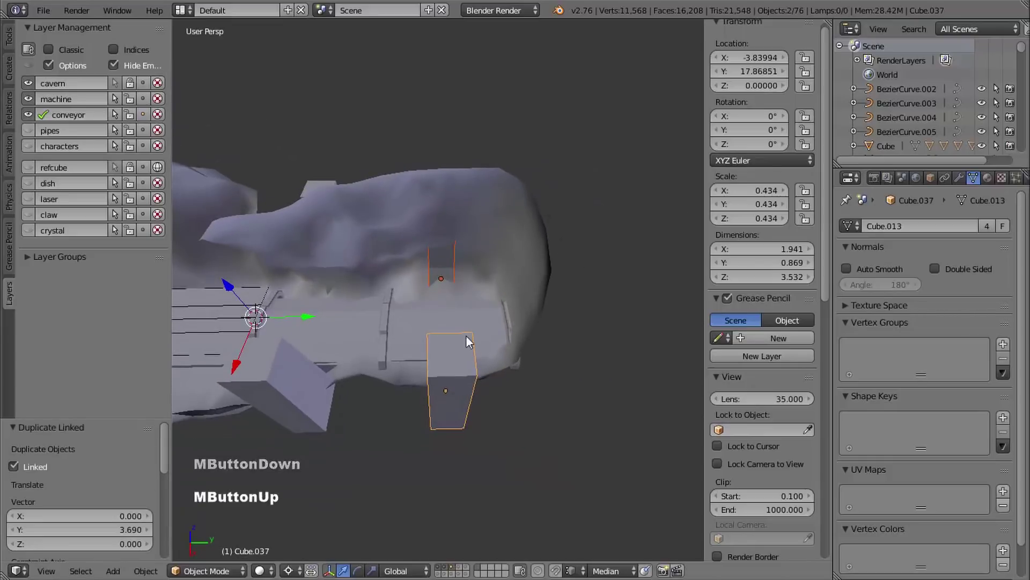
{"action": "middle_click_drag", "start_coordinate": [503, 427], "coordinate": [577, 423], "text": "shift"}
{"action": "middle_click_drag", "start_coordinate": [577, 423], "coordinate": [499, 370]}
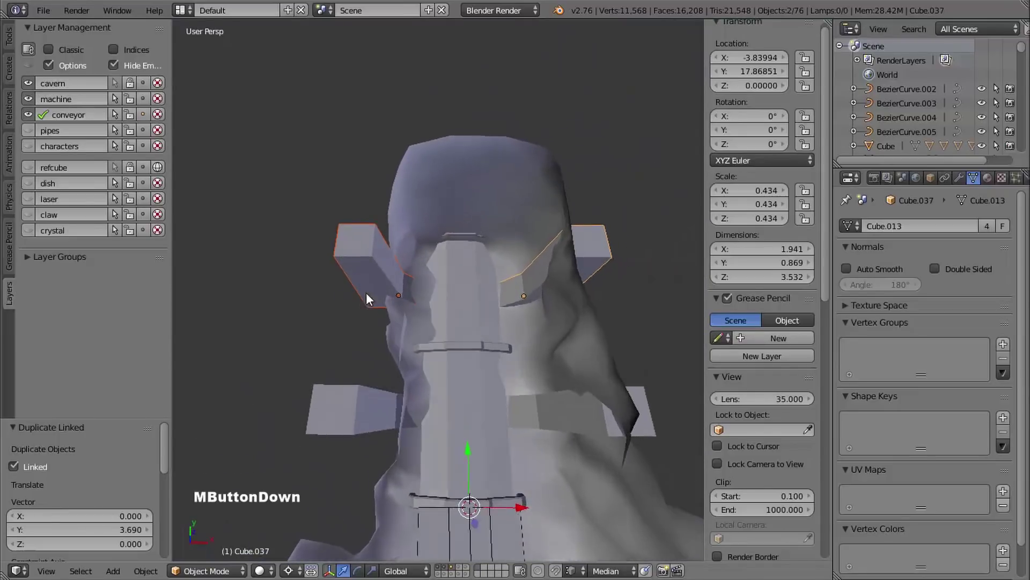
{"action": "middle_click_drag", "start_coordinate": [366, 292], "coordinate": [475, 307]}
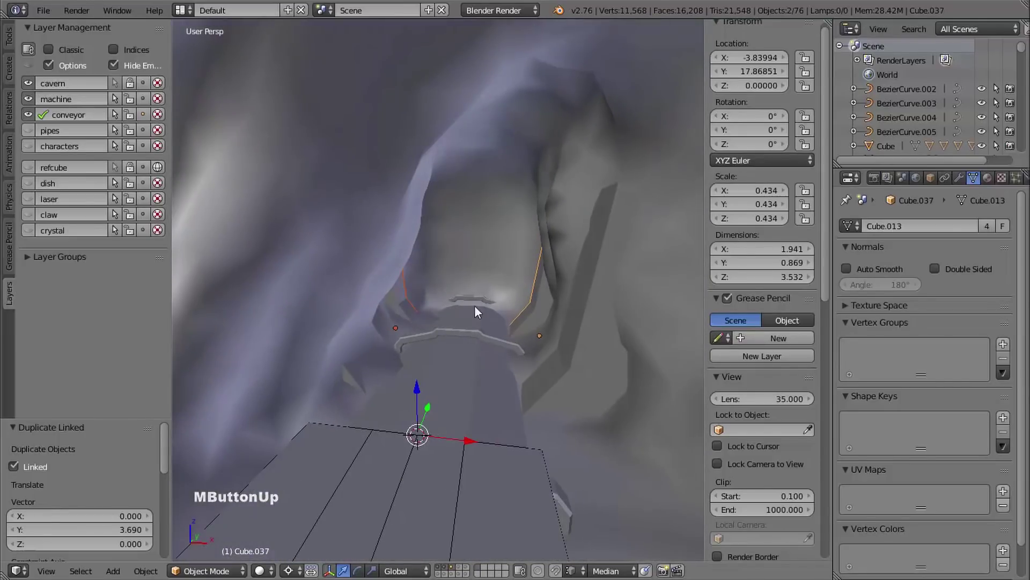
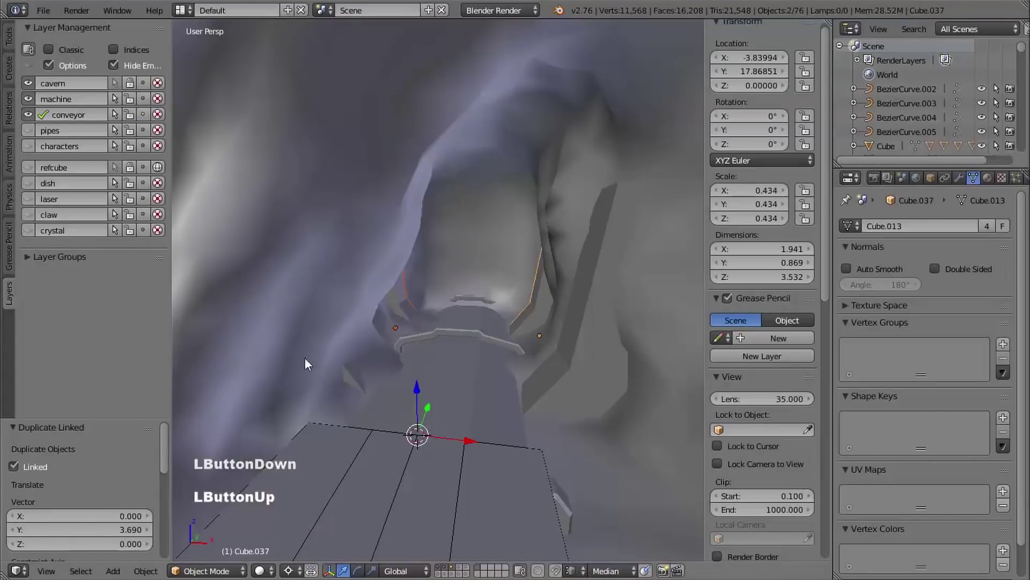
{"action": "middle_click_drag", "start_coordinate": [490, 340], "coordinate": [428, 364]}
{"action": "right_click", "coordinate": [455, 335]}
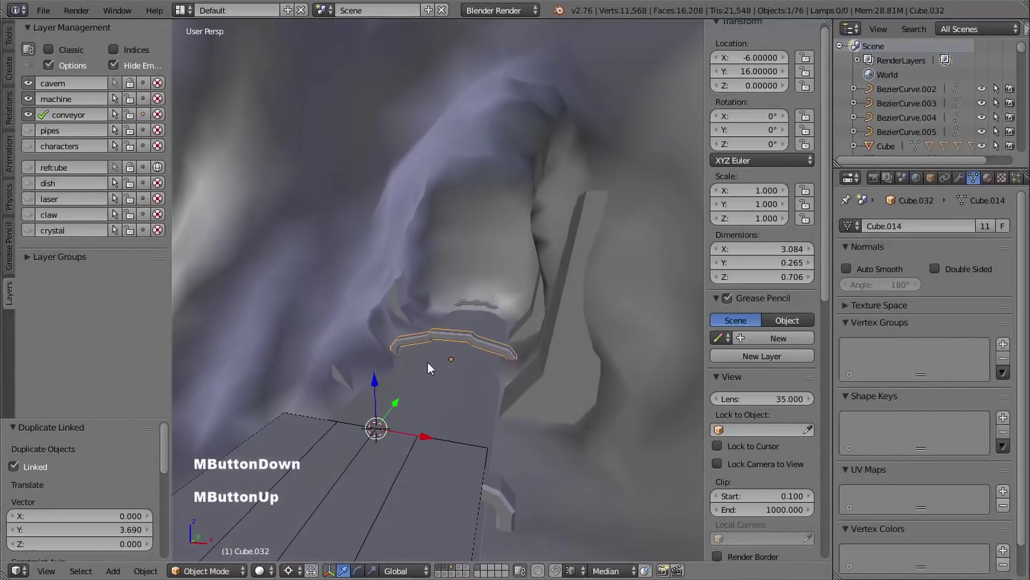
{"action": "left_click", "coordinate": [289, 571]}
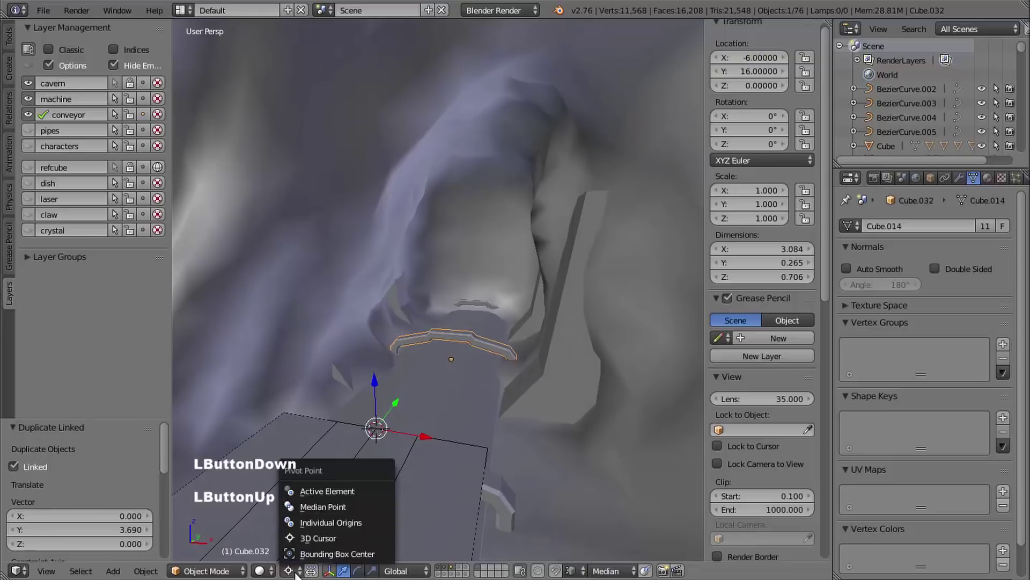
{"action": "left_click", "coordinate": [344, 506]}
- Make an unlinked duplicate of the bracket and raise it about 2.94 units along Z above the belt
{"action": "middle_click_drag", "start_coordinate": [459, 381], "coordinate": [475, 365]}
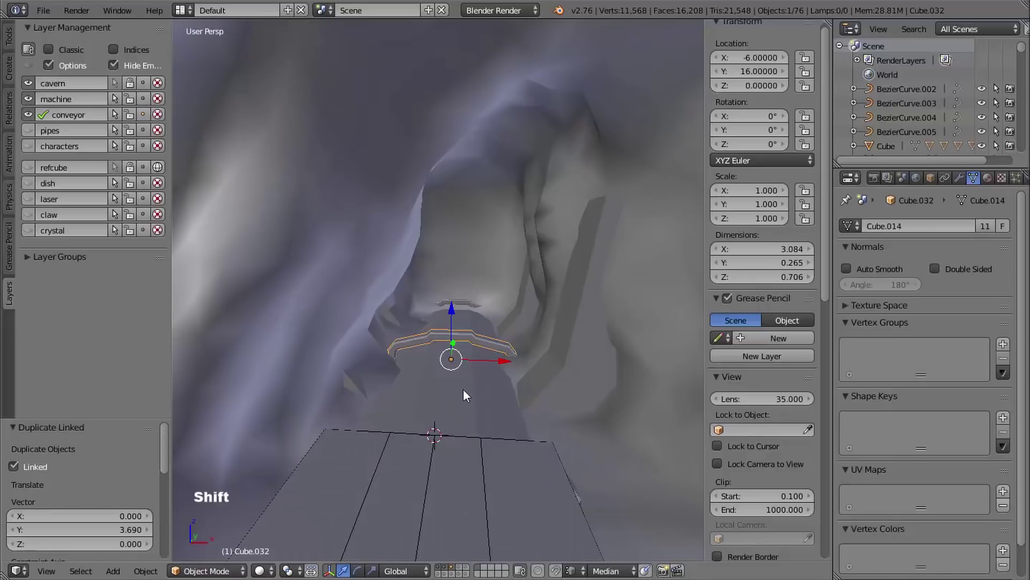
{"action": "key", "text": "shift+d"}
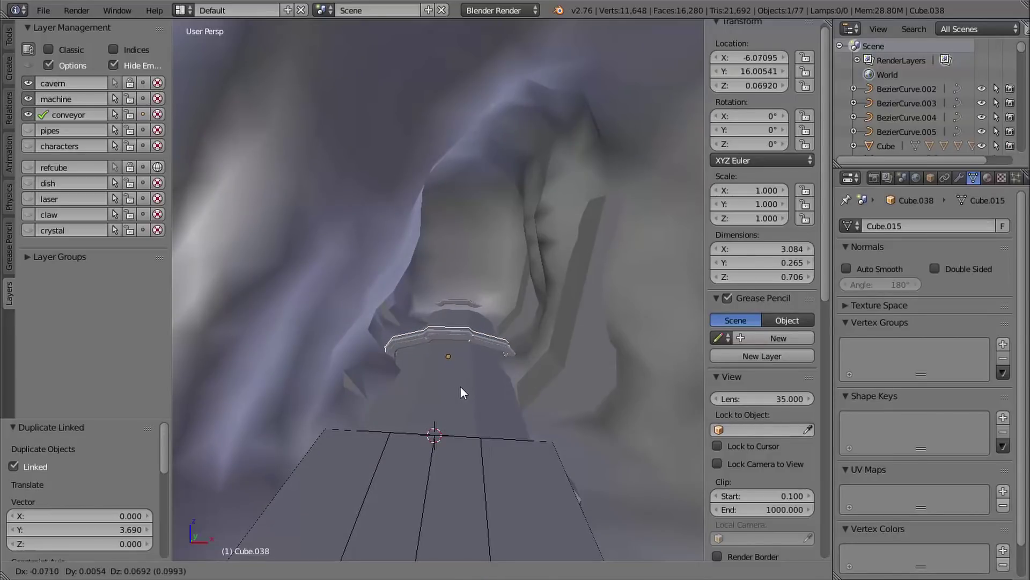
{"action": "key", "text": "z"}
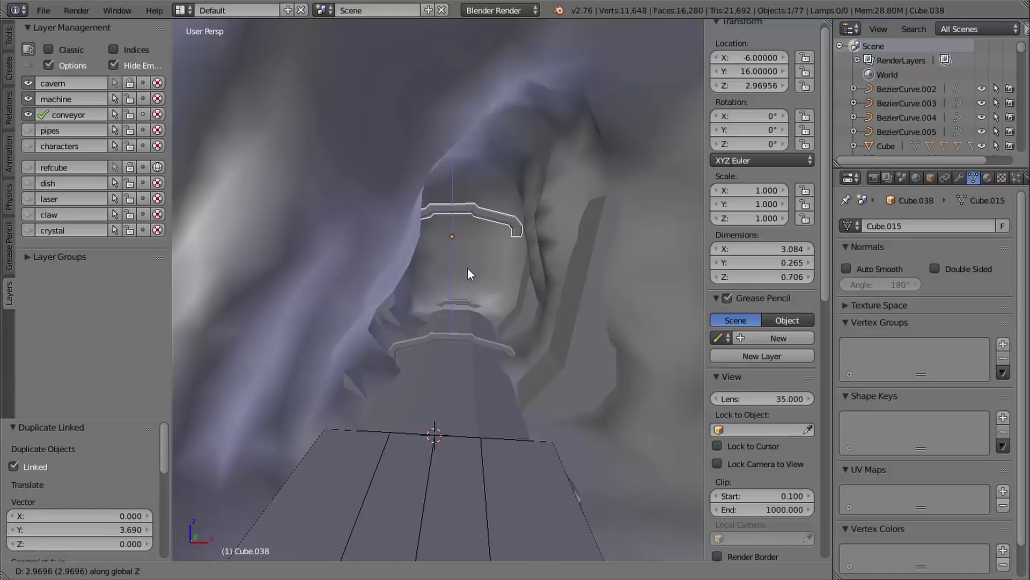
{"action": "left_click", "coordinate": [466, 269]}
{"action": "middle_click_drag", "start_coordinate": [500, 313], "coordinate": [435, 327], "text": "shift"}
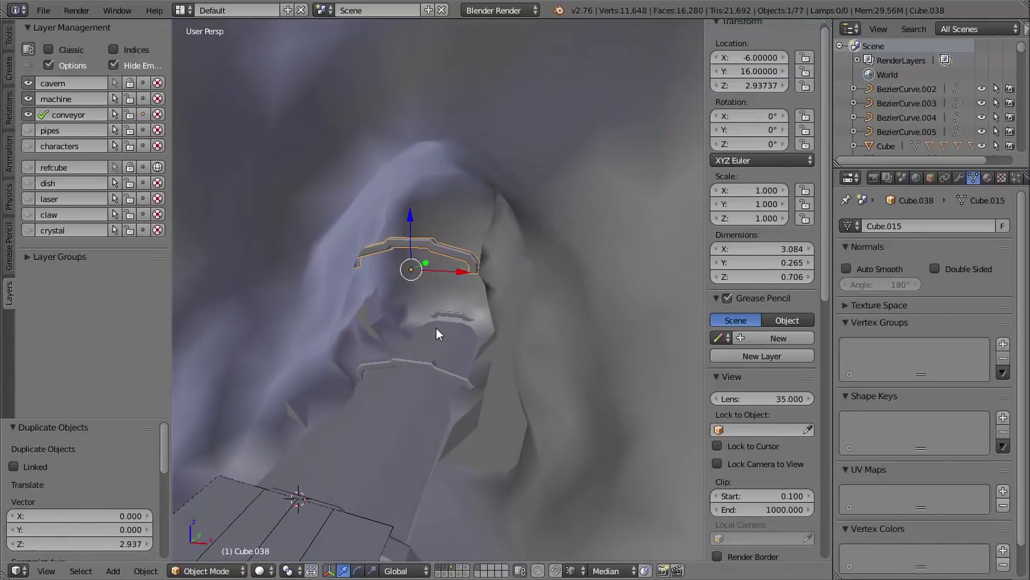
- Rotate the duplicated bracket 180° about the global Y axis and scale it up uniformly by about 1.56
{"action": "type", "text": "ry180"}
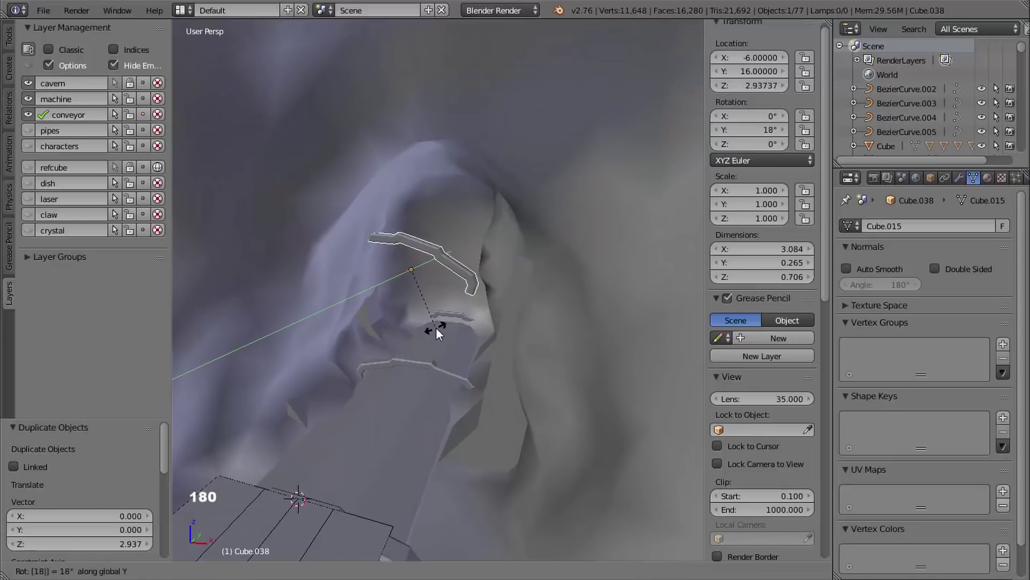
{"action": "key", "text": "Return"}
{"action": "middle_click_drag", "start_coordinate": [440, 332], "coordinate": [492, 292]}
{"action": "key", "text": "s"}
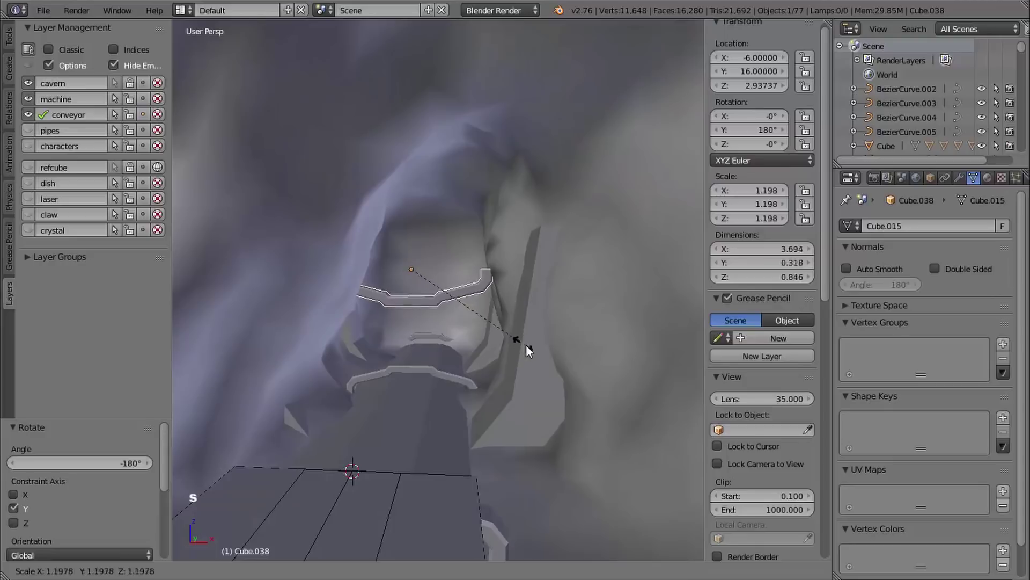
{"action": "left_click", "coordinate": [553, 371]}
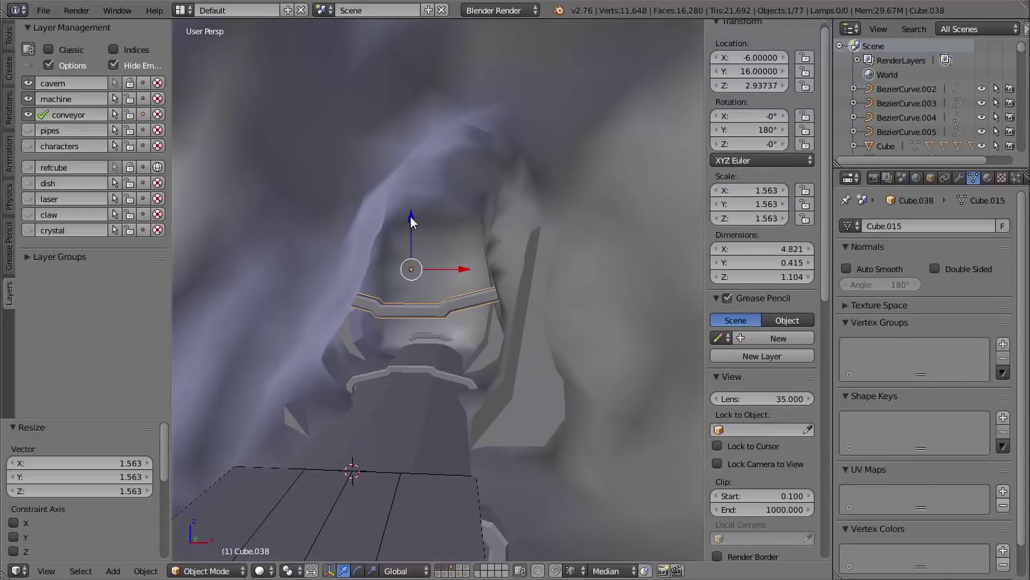
- Raise the overhead bracket about 1.09 units along Z and set its origin to its geometry
{"action": "key", "text": "g"}
{"action": "key", "text": "z"}
{"action": "left_click", "coordinate": [418, 174]}
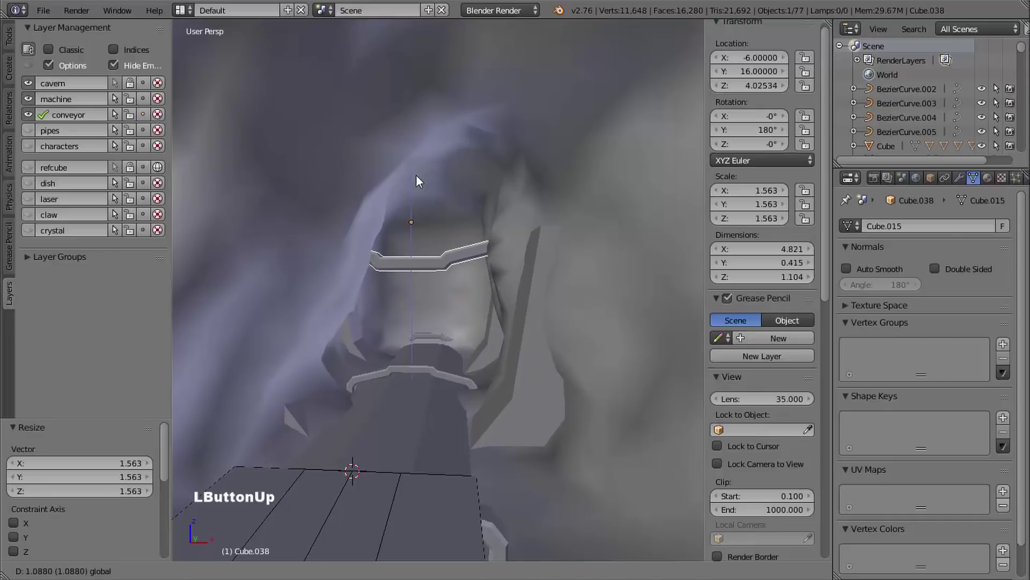
{"action": "middle_click_drag", "start_coordinate": [457, 246], "coordinate": [429, 255]}
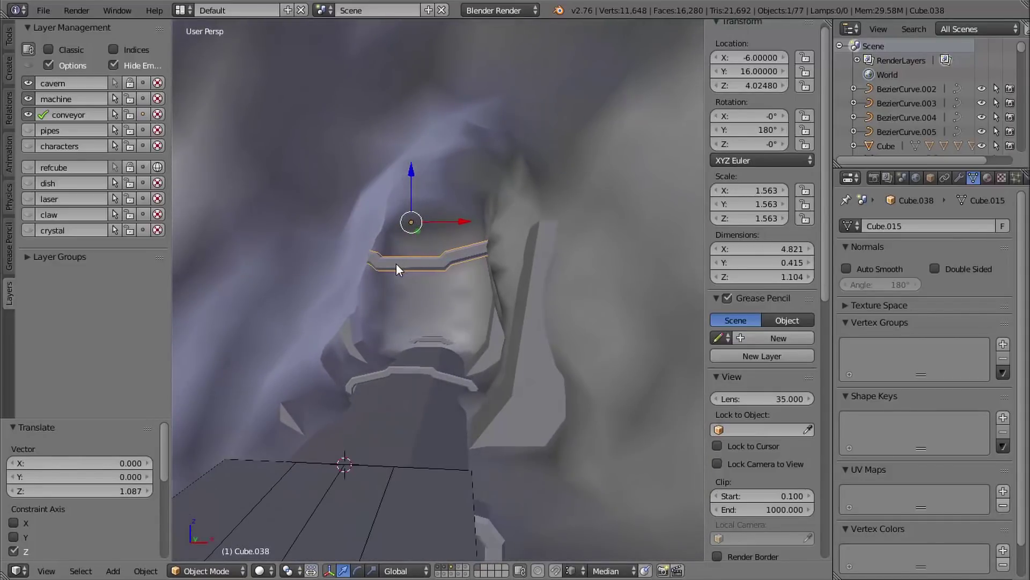
{"action": "key", "text": "ctrl+shift+alt+c"}
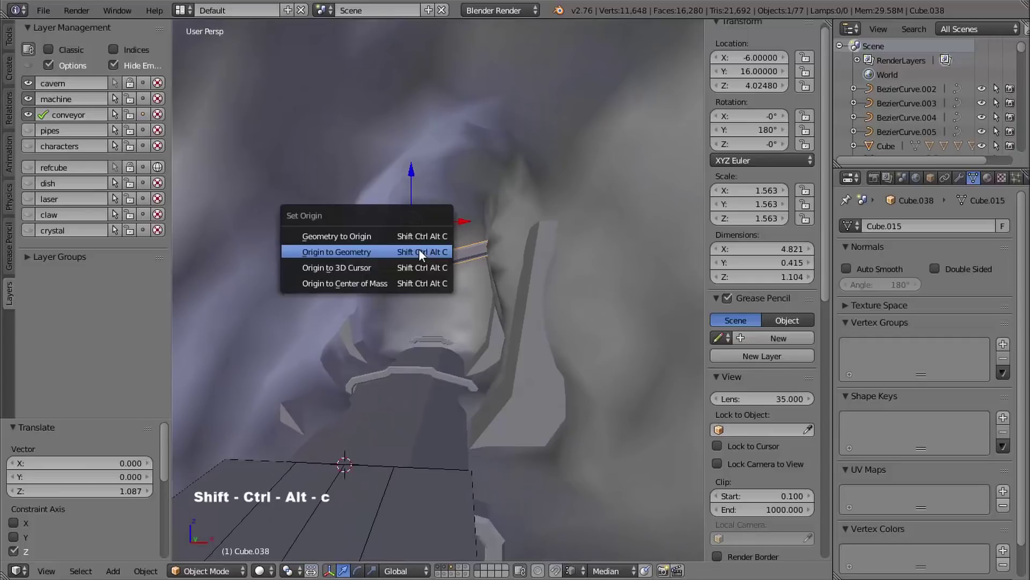
{"action": "left_click", "coordinate": [356, 250]}
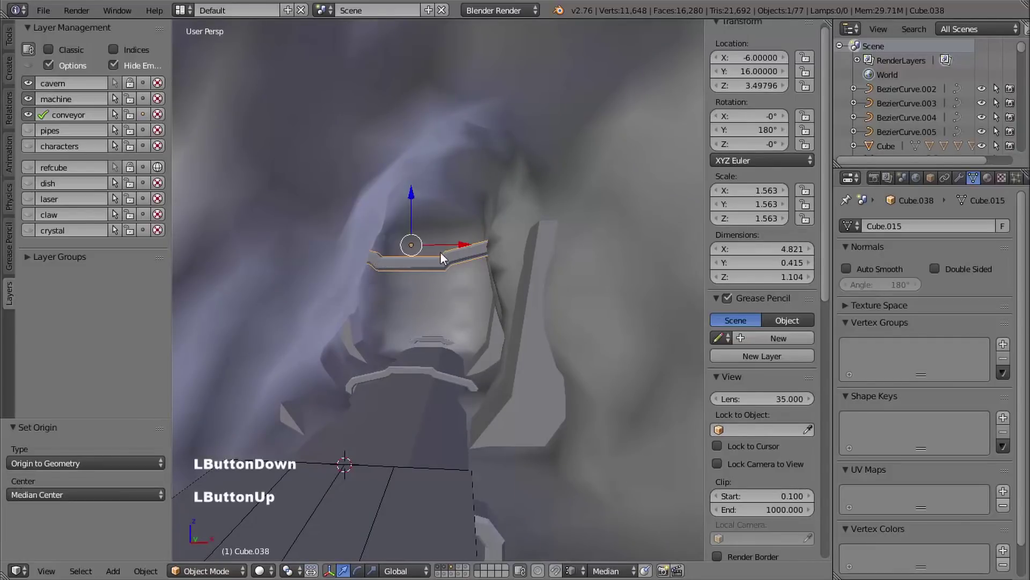
- Open the overhead bracket's mesh for editing and set the selection mode to faces
{"action": "middle_click_drag", "start_coordinate": [450, 263], "coordinate": [419, 309]}
{"action": "middle_click_drag", "start_coordinate": [419, 309], "coordinate": [382, 279]}
{"action": "middle_click_drag", "start_coordinate": [382, 279], "coordinate": [424, 263]}
{"action": "middle_click_drag", "start_coordinate": [424, 263], "coordinate": [520, 206], "text": "ctrl"}
{"action": "middle_click_drag", "start_coordinate": [273, 230], "coordinate": [490, 245]}
{"action": "mouse_move", "coordinate": [490, 245]}
{"action": "middle_mouse_down"}
{"action": "mouse_move", "coordinate": [427, 244]}
{"action": "mouse_move", "coordinate": [476, 272]}
{"action": "mouse_move", "coordinate": [475, 237]}
{"action": "middle_mouse_up"}
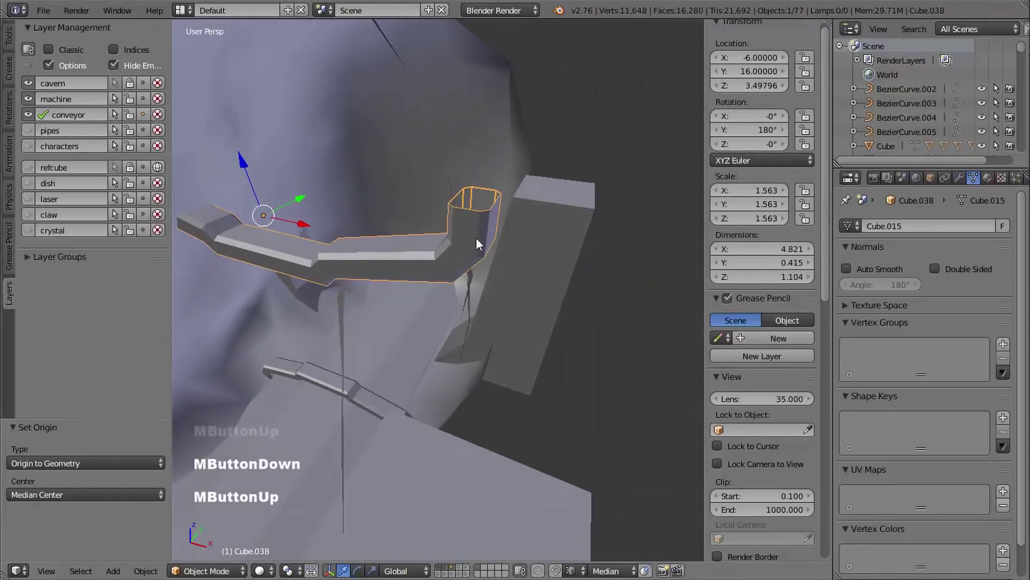
{"action": "key", "text": "Tab"}
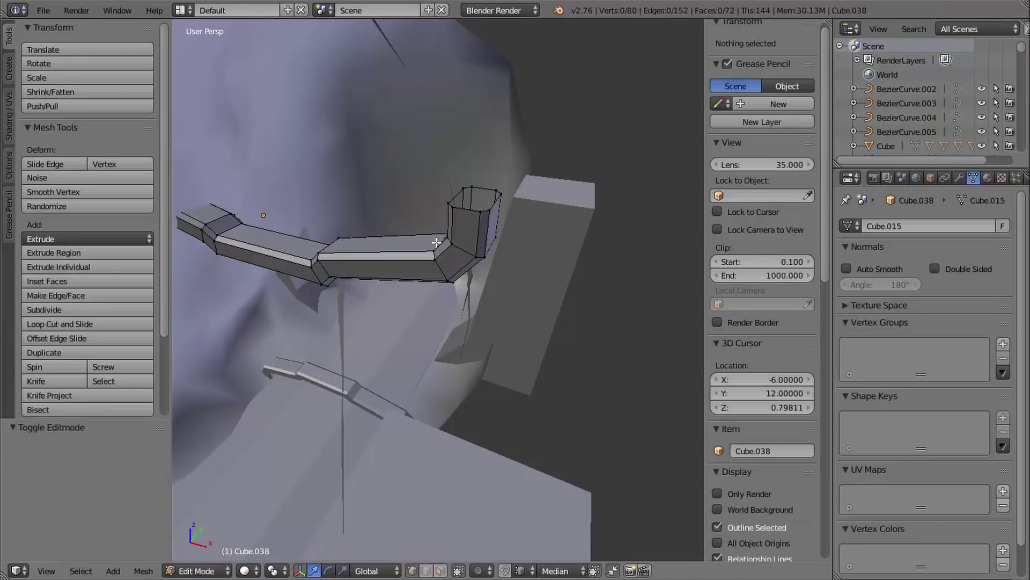
{"action": "key", "text": "ctrl+Tab"}
{"action": "left_click", "coordinate": [401, 267]}
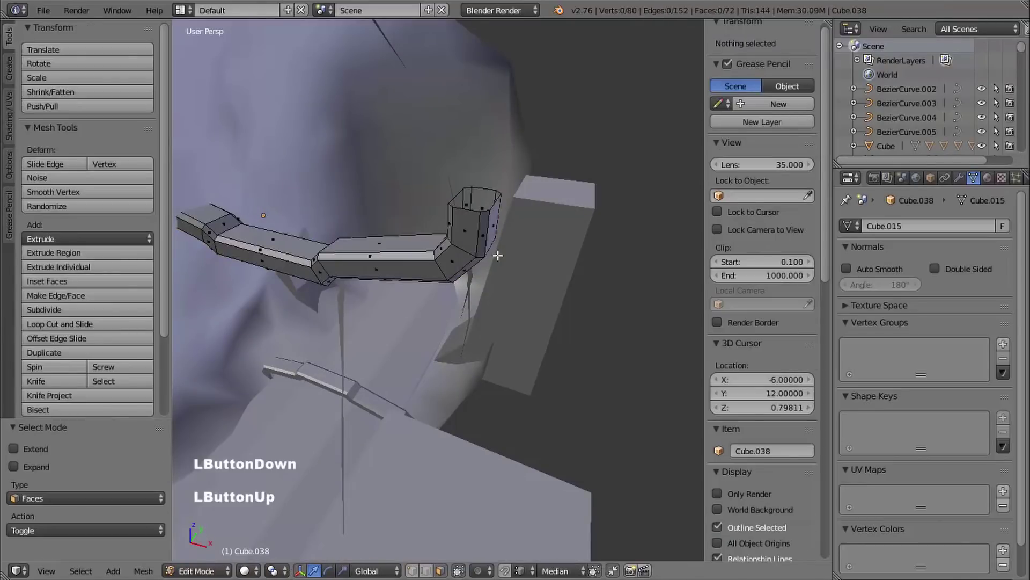
- Set the viewport to wireframe, leave mesh editing and hide the cavern layer
{"action": "mouse_move", "coordinate": [492, 256]}
{"action": "middle_mouse_down"}
{"action": "mouse_move", "coordinate": [547, 226]}
{"action": "mouse_move", "coordinate": [501, 226]}
{"action": "mouse_move", "coordinate": [545, 225]}
{"action": "mouse_move", "coordinate": [531, 228]}
{"action": "middle_mouse_up"}
{"action": "key", "text": "z"}
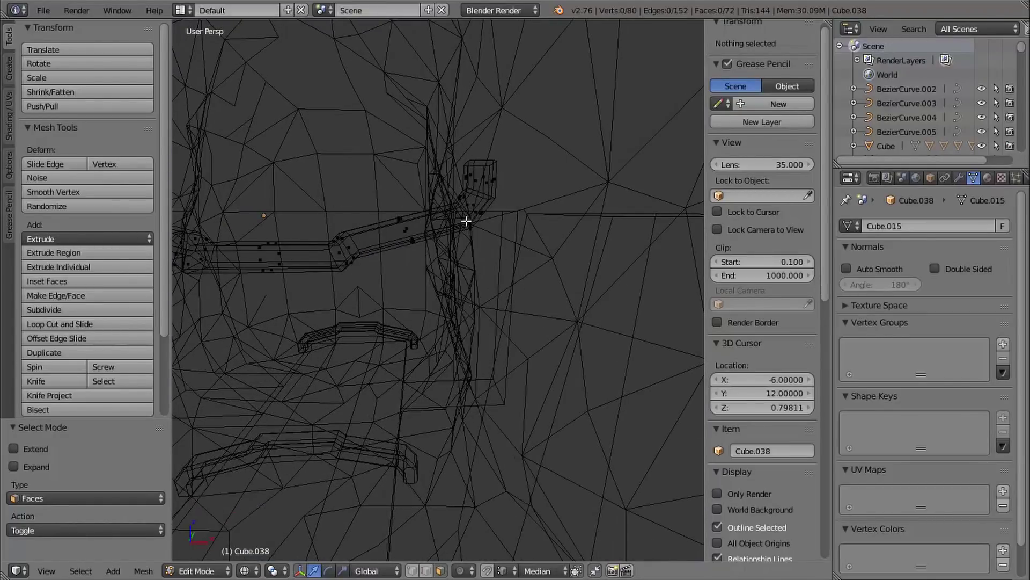
{"action": "key", "text": "Tab"}
{"action": "left_click", "coordinate": [10, 287]}
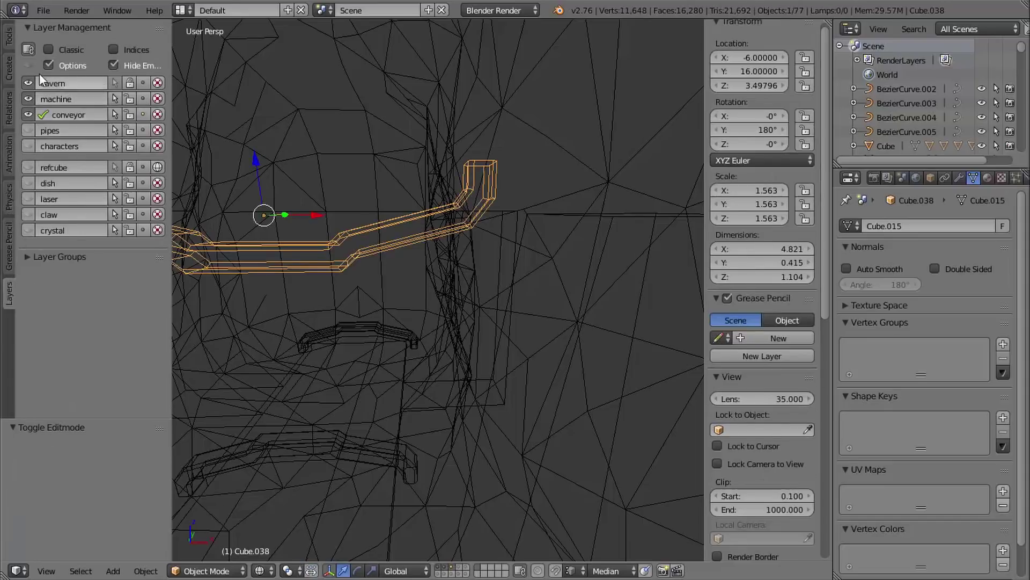
{"action": "left_click", "coordinate": [28, 82]}
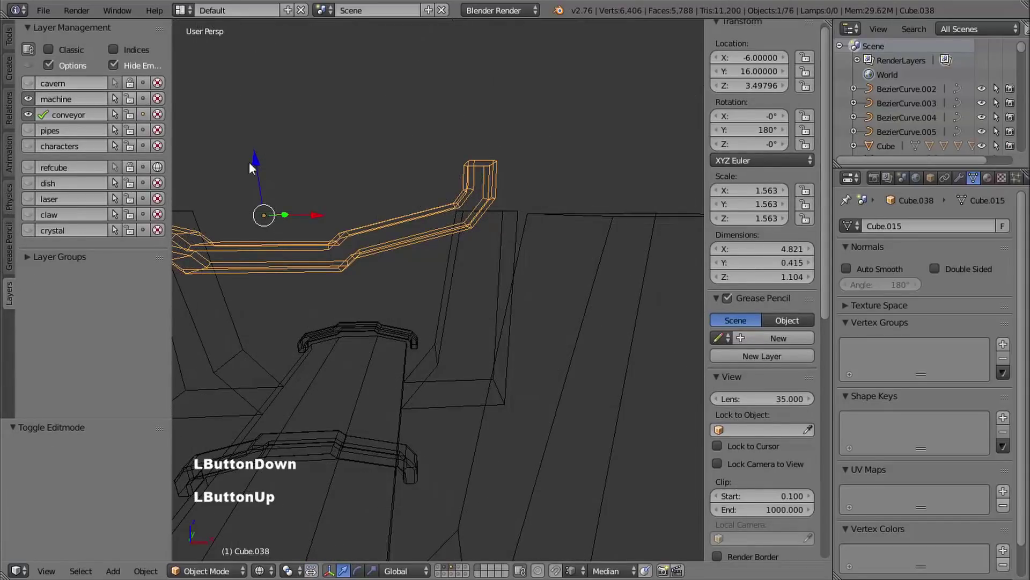
{"action": "middle_click", "coordinate": [407, 186]}
- Delete the faces of the upturned tips at both ends of the overhead bracket
{"action": "key", "text": "Tab"}
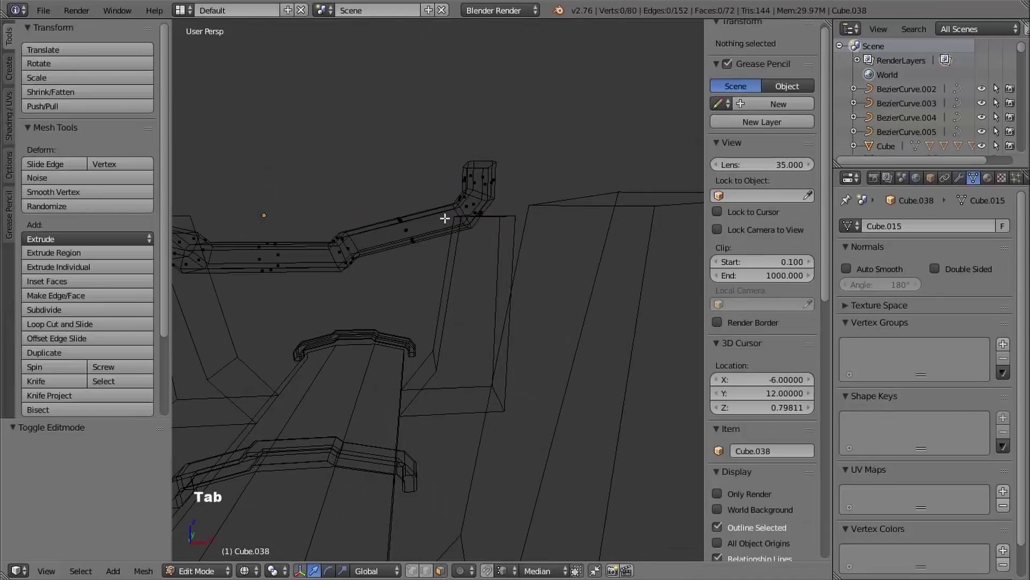
{"action": "middle_click_drag", "start_coordinate": [446, 218], "coordinate": [473, 166]}
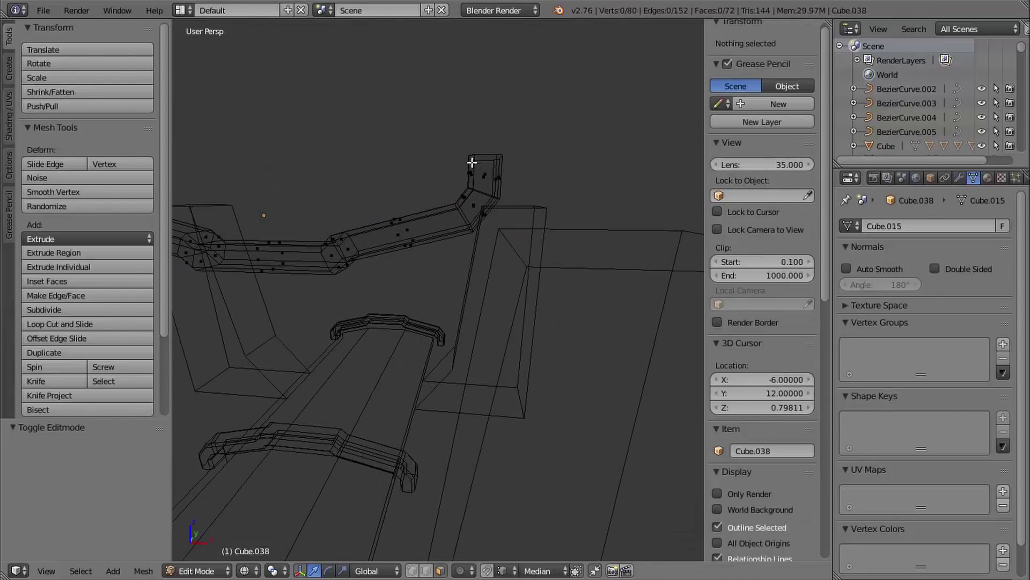
{"action": "key", "text": "b"}
{"action": "left_click_drag", "start_coordinate": [569, 119], "coordinate": [456, 241]}
{"action": "middle_click_drag", "start_coordinate": [407, 237], "coordinate": [468, 235], "text": "shift"}
{"action": "key", "text": "b"}
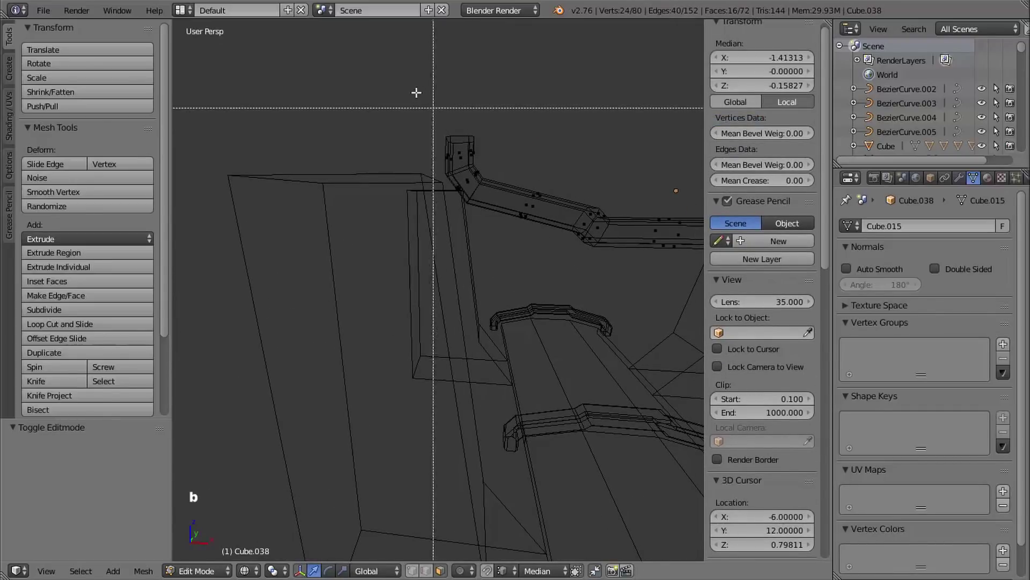
{"action": "left_click_drag", "start_coordinate": [414, 92], "coordinate": [498, 217]}
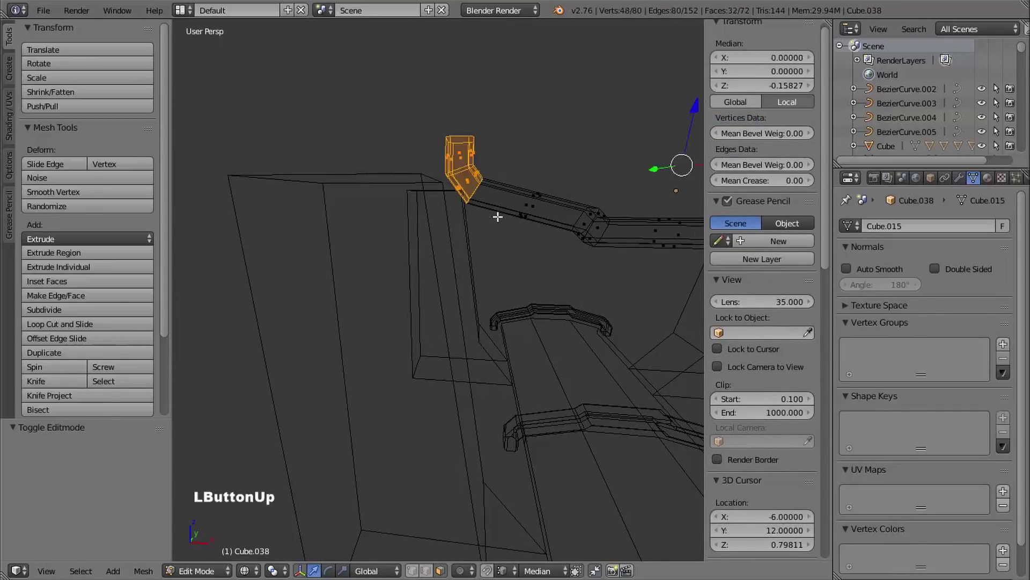
{"action": "key", "text": "x"}
{"action": "left_click", "coordinate": [514, 163]}
{"action": "middle_click_drag", "start_coordinate": [518, 172], "coordinate": [480, 177], "text": "shift"}
{"action": "key", "text": "Tab"}
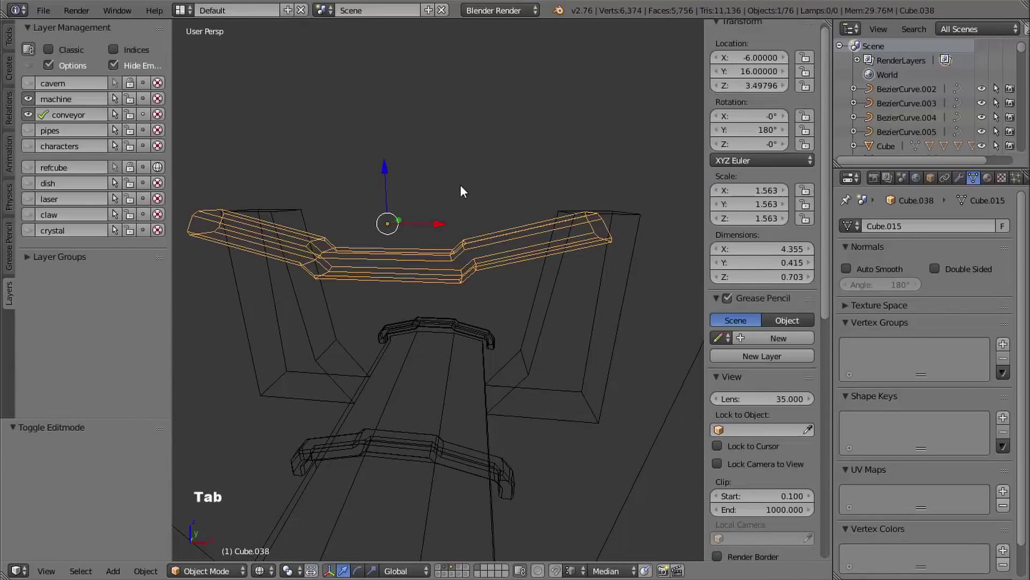
- Return the viewport to solid shading and show the cavern layer around the shortened overhead bracket
{"action": "key", "text": "z"}
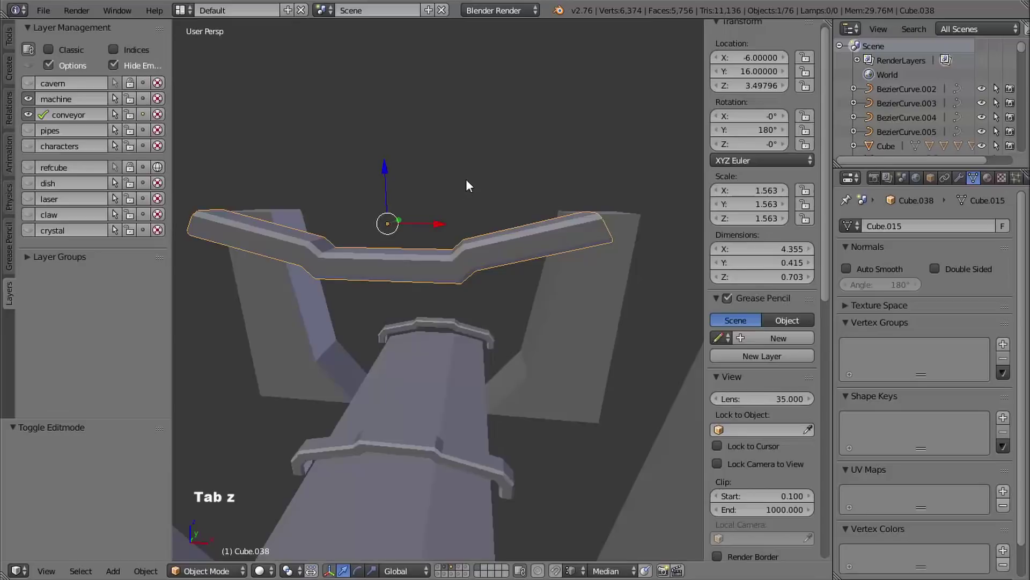
{"action": "left_click", "coordinate": [27, 83]}
{"action": "left_click", "coordinate": [30, 115]}
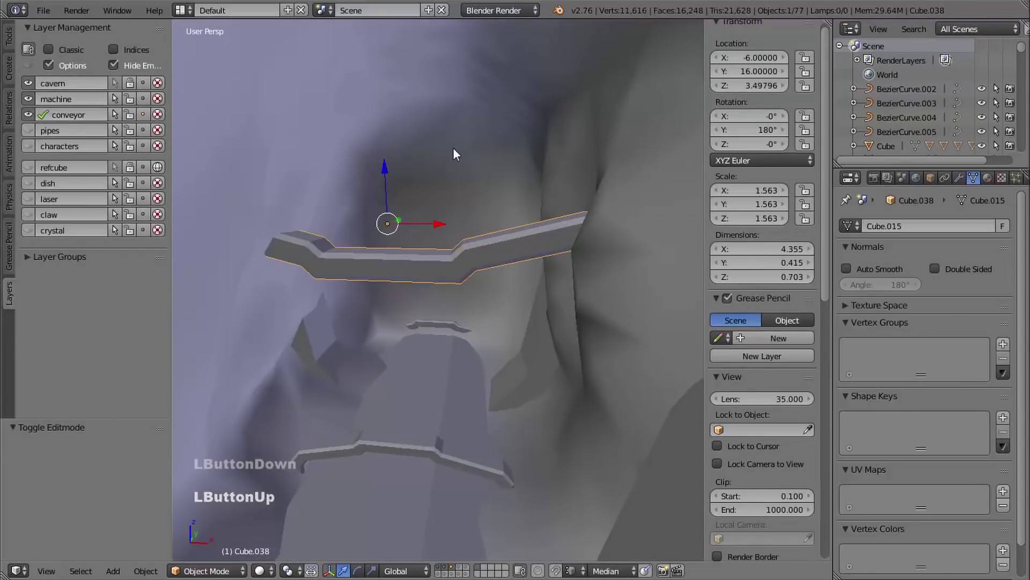
{"action": "middle_click_drag", "start_coordinate": [453, 147], "coordinate": [467, 179], "text": "ctrl"}
{"action": "middle_click_drag", "start_coordinate": [467, 180], "coordinate": [455, 204]}
{"action": "middle_click_drag", "start_coordinate": [455, 204], "coordinate": [450, 212]}
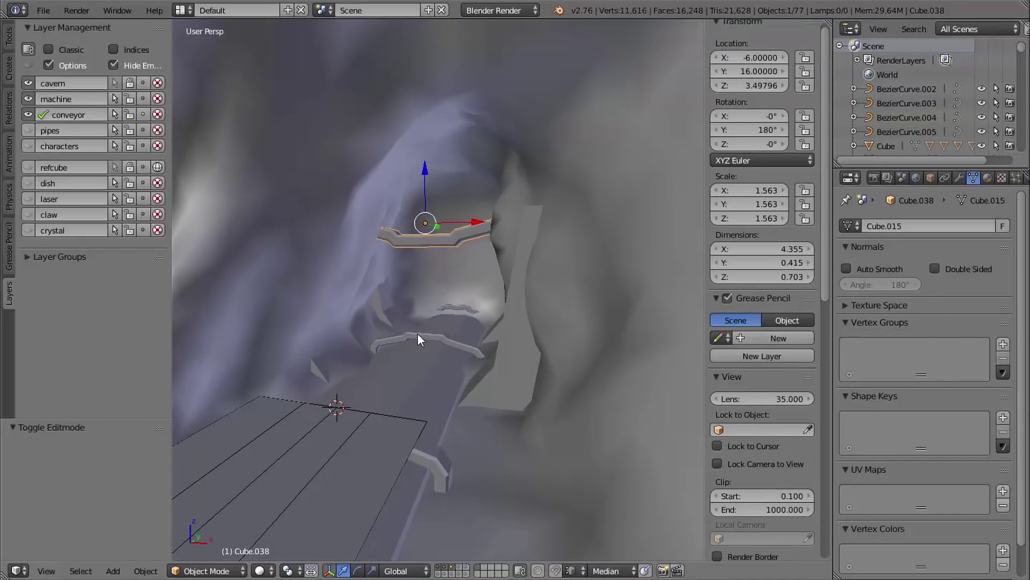
{"action": "middle_click_drag", "start_coordinate": [417, 338], "coordinate": [369, 320]}
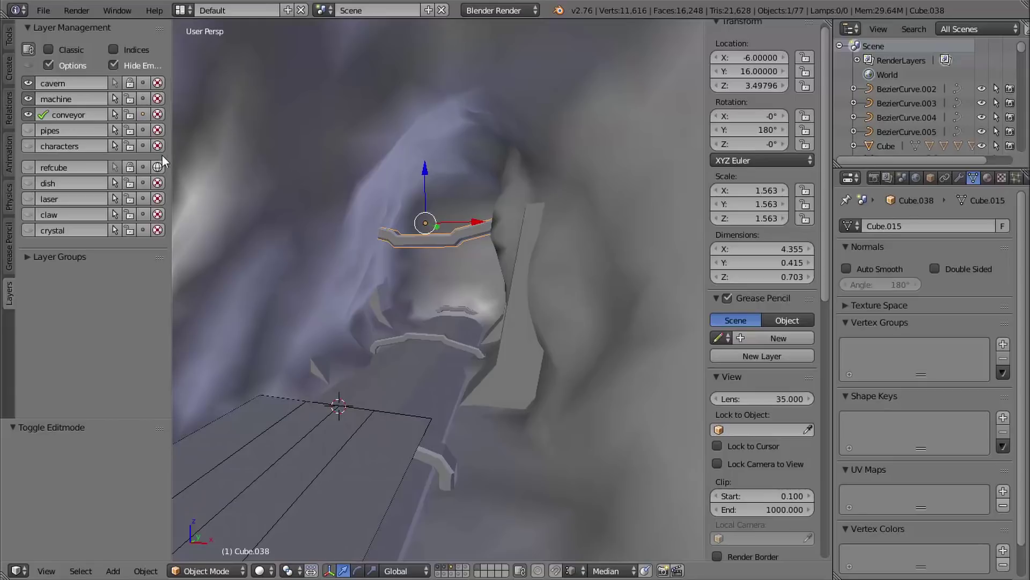
- Unlock the cavern layer, select the cavern mesh and put it in Sculpt Mode
{"action": "left_click", "coordinate": [129, 83]}
{"action": "right_click", "coordinate": [335, 214]}
{"action": "middle_click_drag", "start_coordinate": [352, 248], "coordinate": [330, 264]}
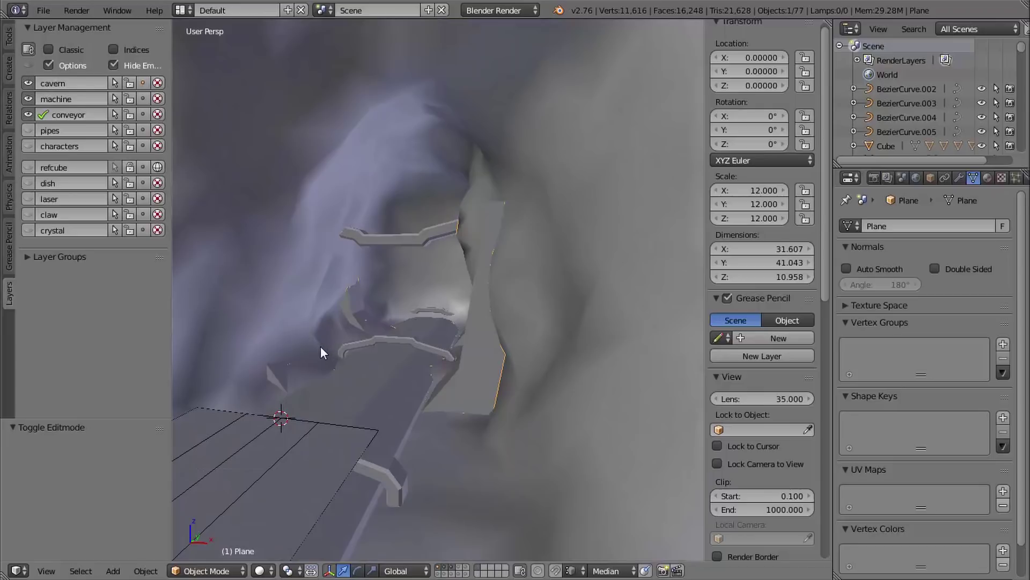
{"action": "left_click", "coordinate": [212, 570]}
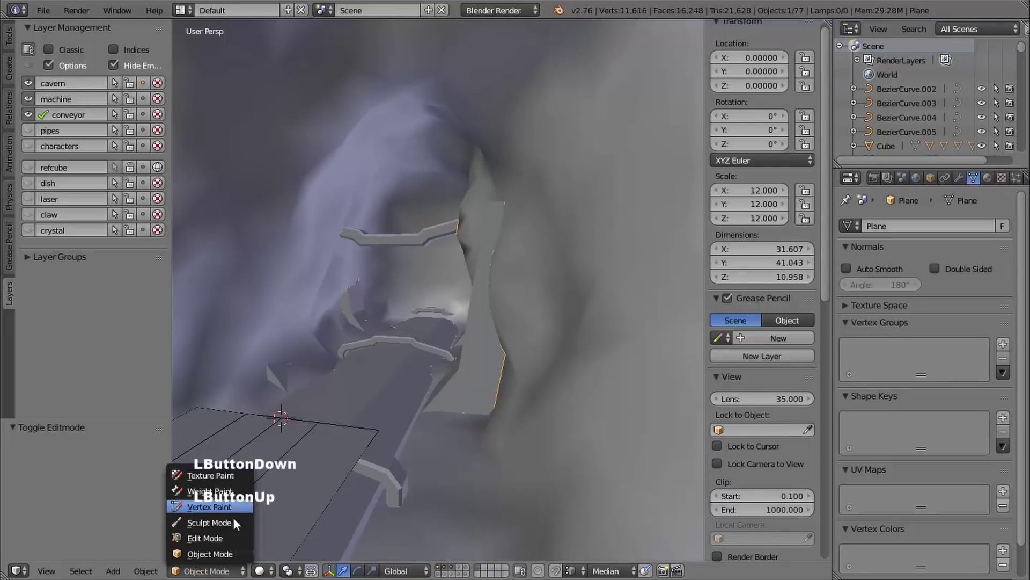
{"action": "left_click", "coordinate": [232, 521]}
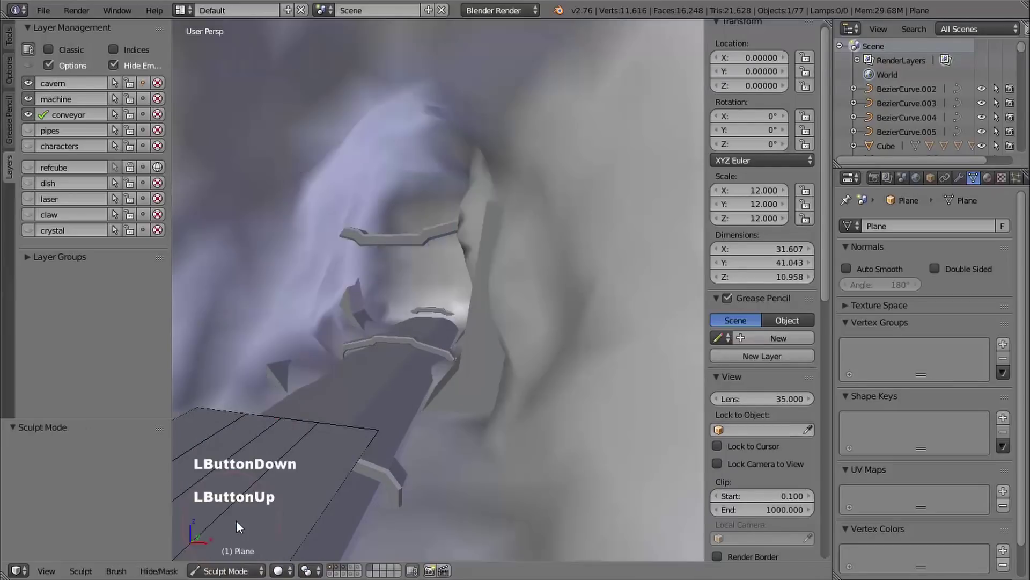
- Enable Dyntopo for the SculptDraw brush and sample the detail size from the tunnel's left wall
{"action": "left_click", "coordinate": [8, 36]}
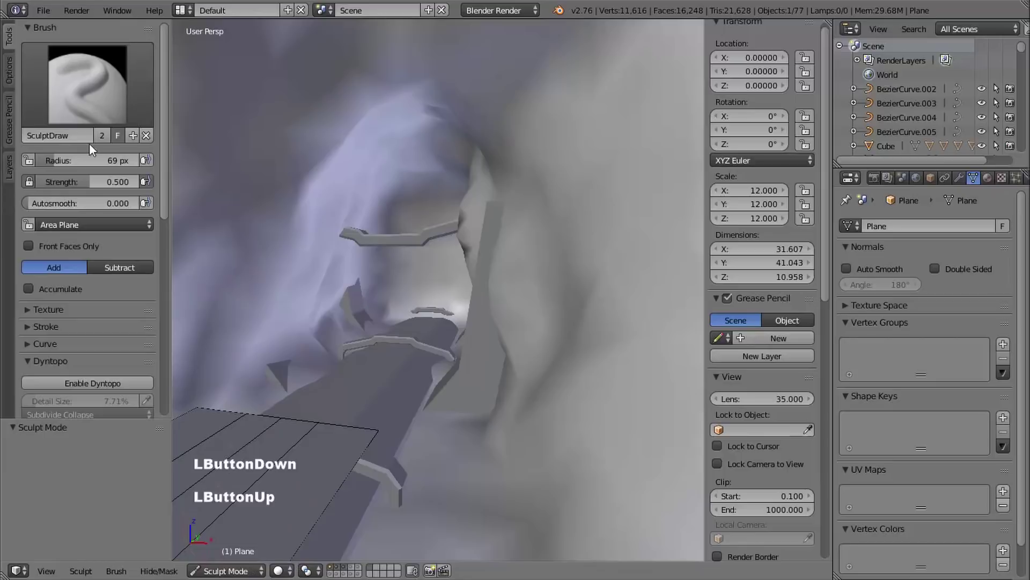
{"action": "left_click", "coordinate": [98, 382]}
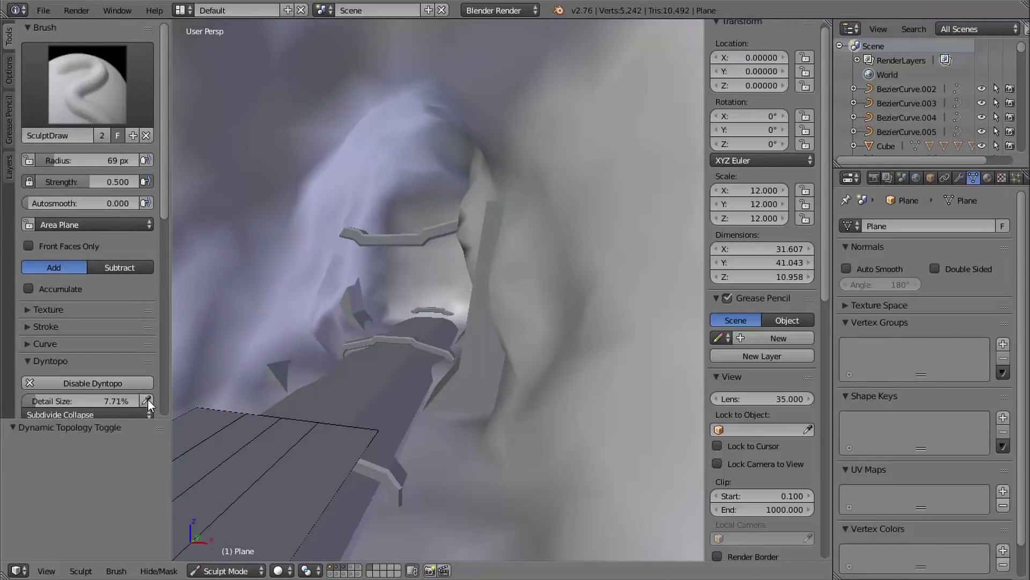
{"action": "left_click_drag", "start_coordinate": [163, 204], "coordinate": [162, 251]}
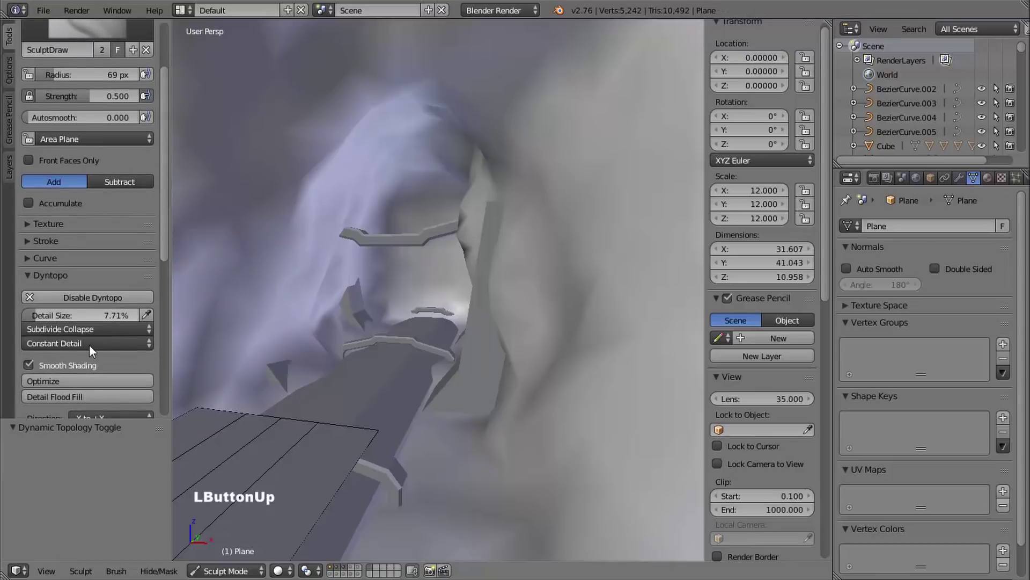
{"action": "left_click", "coordinate": [146, 315]}
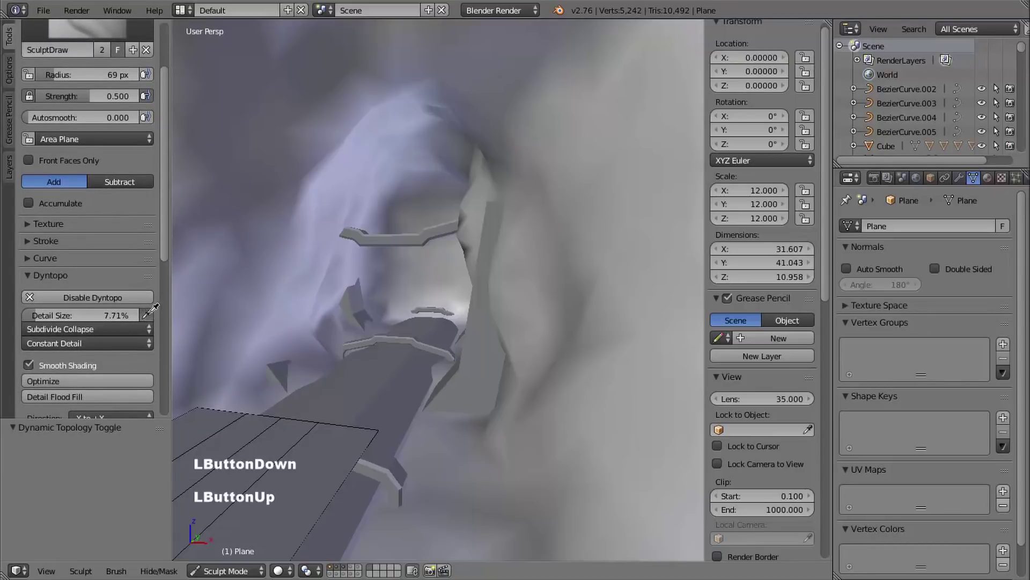
{"action": "left_click", "coordinate": [333, 218]}
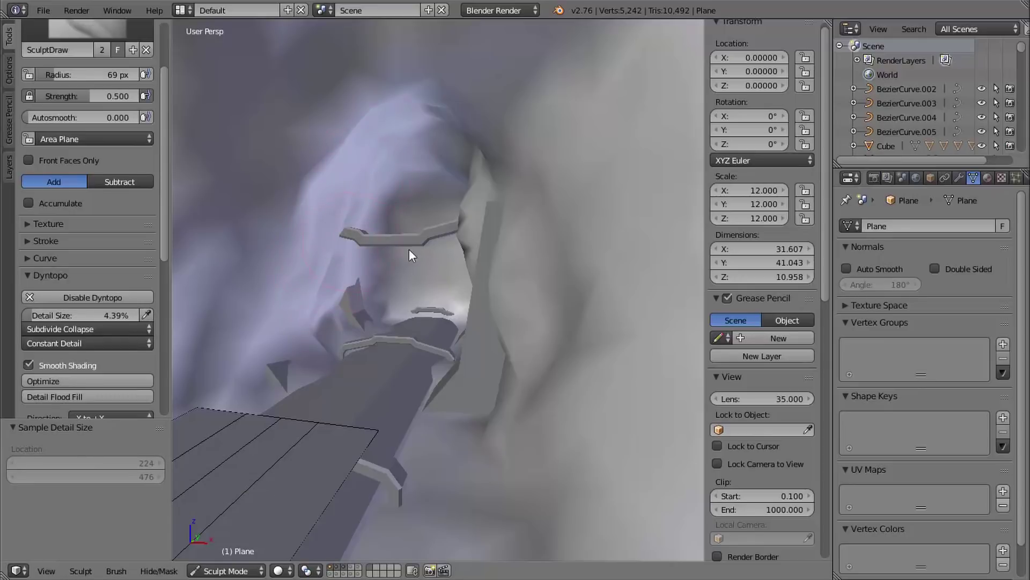
- Carve the tunnel's left wall back with inverted SculptDraw strokes to expose the nearer support post, and smooth the rock beside its base
{"action": "middle_click_drag", "start_coordinate": [383, 262], "coordinate": [381, 269], "text": "shift"}
{"action": "middle_click_drag", "start_coordinate": [371, 263], "coordinate": [350, 231], "text": "ctrl"}
{"action": "mouse_move", "coordinate": [314, 215]}
{"action": "left_mouse_down", "text": "ctrl"}
{"action": "mouse_move", "coordinate": [295, 275]}
{"action": "mouse_move", "coordinate": [301, 257]}
{"action": "left_mouse_up", "text": "ctrl"}
{"action": "mouse_move", "coordinate": [317, 221]}
{"action": "left_mouse_down", "text": "ctrl"}
{"action": "mouse_move", "coordinate": [316, 210]}
{"action": "mouse_move", "coordinate": [289, 227]}
{"action": "mouse_move", "coordinate": [260, 276]}
{"action": "left_mouse_up", "text": "ctrl"}
{"action": "mouse_move", "coordinate": [260, 275]}
{"action": "middle_mouse_down"}
{"action": "mouse_move", "coordinate": [301, 230]}
{"action": "mouse_move", "coordinate": [265, 278]}
{"action": "middle_mouse_up"}
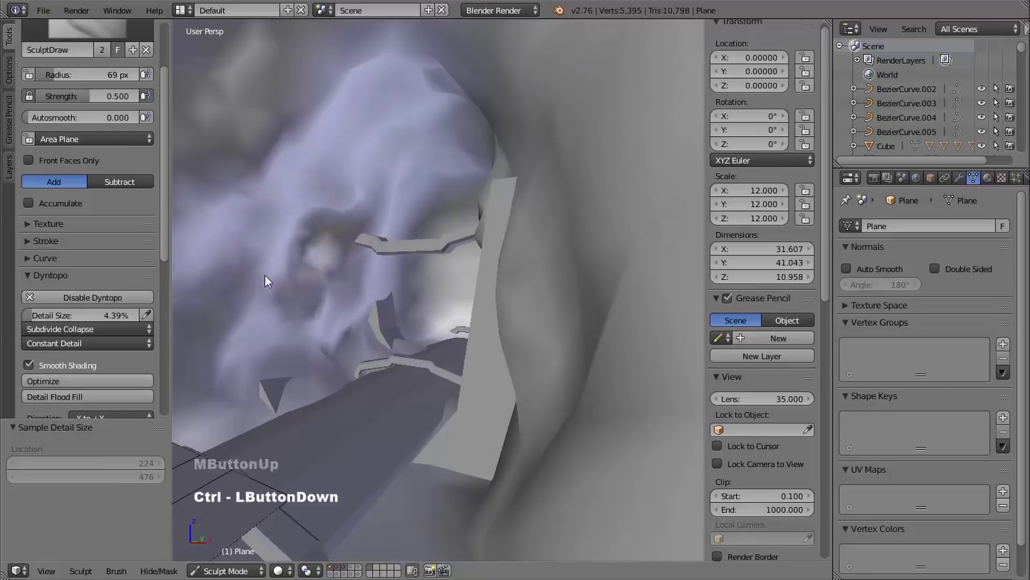
{"action": "mouse_move", "coordinate": [265, 276]}
{"action": "left_mouse_down", "text": "ctrl"}
{"action": "mouse_move", "coordinate": [265, 339]}
{"action": "mouse_move", "coordinate": [285, 298]}
{"action": "mouse_move", "coordinate": [287, 230]}
{"action": "mouse_move", "coordinate": [289, 318]}
{"action": "left_mouse_up", "text": "ctrl"}
{"action": "mouse_move", "coordinate": [283, 386]}
{"action": "left_mouse_down", "text": "ctrl"}
{"action": "mouse_move", "coordinate": [349, 278]}
{"action": "mouse_move", "coordinate": [249, 322]}
{"action": "mouse_move", "coordinate": [274, 281]}
{"action": "left_mouse_up", "text": "ctrl"}
{"action": "middle_click_drag", "start_coordinate": [274, 281], "coordinate": [297, 263]}
{"action": "mouse_move", "coordinate": [296, 262]}
{"action": "left_mouse_down", "text": "ctrl"}
{"action": "mouse_move", "coordinate": [236, 291]}
{"action": "mouse_move", "coordinate": [263, 218]}
{"action": "mouse_move", "coordinate": [244, 233]}
{"action": "mouse_move", "coordinate": [298, 212]}
{"action": "left_mouse_up", "text": "ctrl"}
{"action": "middle_click_drag", "start_coordinate": [372, 294], "coordinate": [311, 262]}
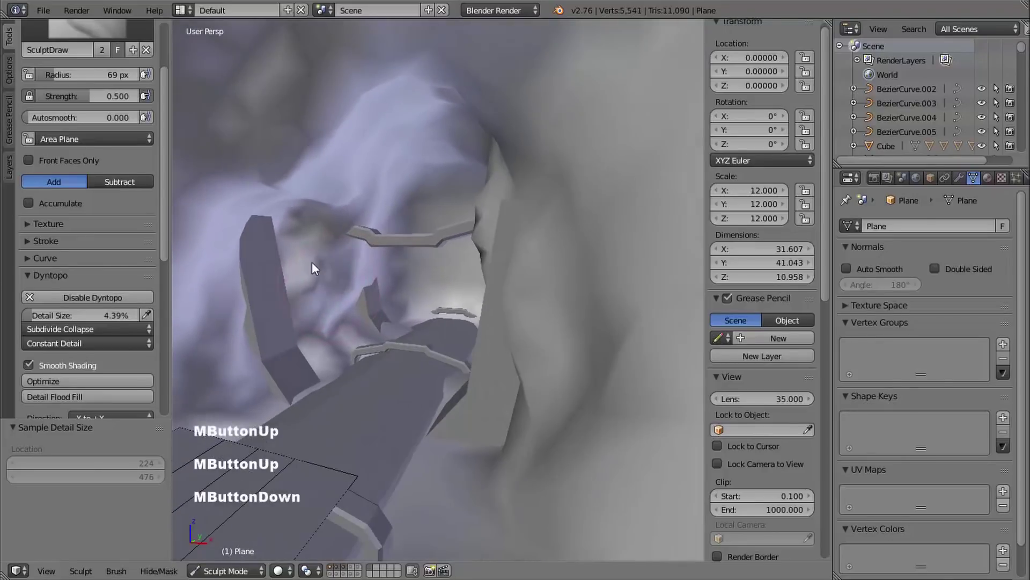
{"action": "mouse_move", "coordinate": [311, 262]}
{"action": "left_mouse_down", "text": "ctrl"}
{"action": "mouse_move", "coordinate": [288, 215]}
{"action": "mouse_move", "coordinate": [304, 189]}
{"action": "mouse_move", "coordinate": [315, 208]}
{"action": "mouse_move", "coordinate": [263, 234]}
{"action": "left_mouse_up", "text": "ctrl"}
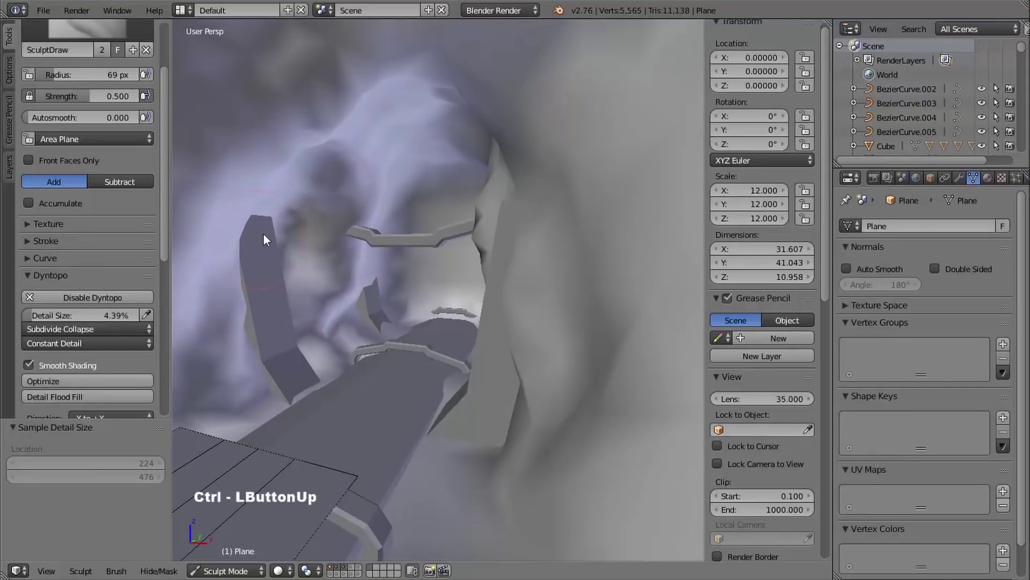
{"action": "left_click_drag", "start_coordinate": [236, 324], "coordinate": [253, 379], "text": "shift"}
- Carve the rock back around the deeper left support post and the overhead bracket's end to expose them
{"action": "mouse_move", "coordinate": [253, 379]}
{"action": "middle_mouse_down", "text": "shift"}
{"action": "mouse_move", "coordinate": [340, 317]}
{"action": "mouse_move", "coordinate": [391, 314]}
{"action": "middle_mouse_up", "text": "shift"}
{"action": "middle_click_drag", "start_coordinate": [391, 314], "coordinate": [396, 297], "text": "ctrl"}
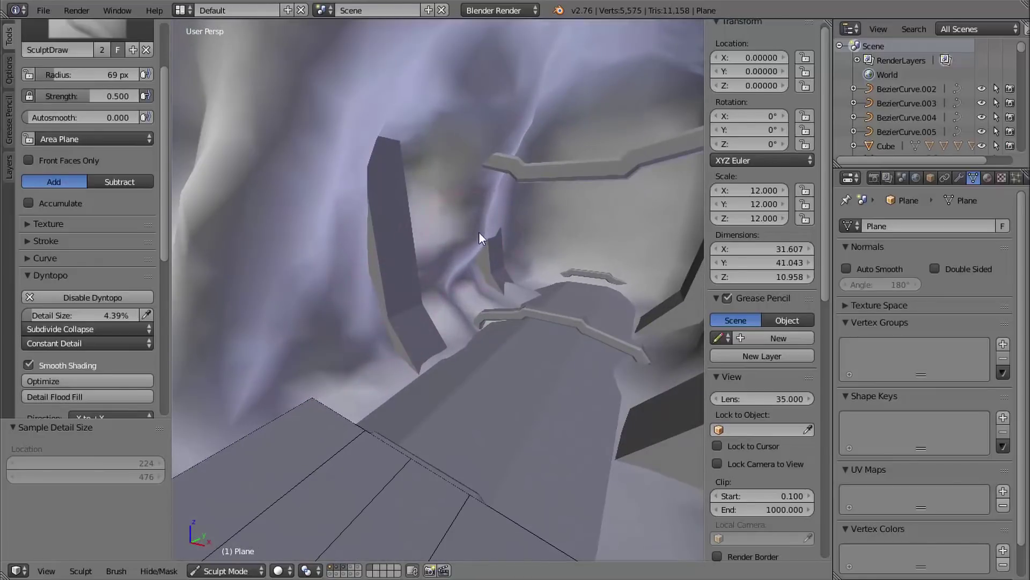
{"action": "mouse_move", "coordinate": [479, 231]}
{"action": "left_mouse_down", "text": "ctrl"}
{"action": "mouse_move", "coordinate": [464, 240]}
{"action": "mouse_move", "coordinate": [481, 228]}
{"action": "mouse_move", "coordinate": [523, 114]}
{"action": "mouse_move", "coordinate": [492, 199]}
{"action": "left_mouse_up", "text": "ctrl"}
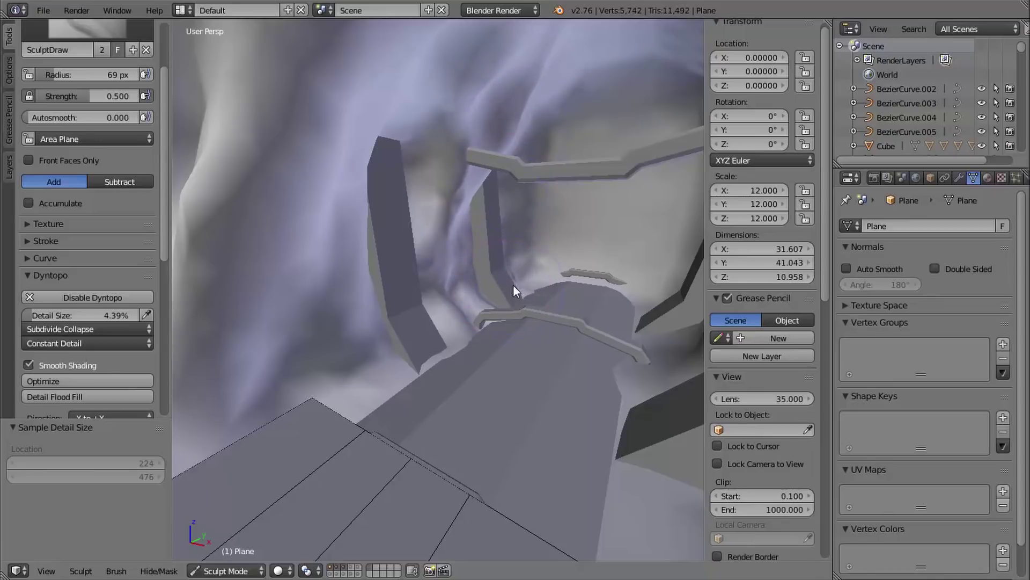
- Carve the rock back around the left support posts' bases and beside the right end of the conveyor's low bracket with inverted SculptDraw strokes
{"action": "left_click_drag", "start_coordinate": [450, 336], "coordinate": [457, 325], "text": "ctrl"}
{"action": "mouse_move", "coordinate": [456, 325]}
{"action": "middle_mouse_down"}
{"action": "mouse_move", "coordinate": [465, 313]}
{"action": "mouse_move", "coordinate": [480, 325]}
{"action": "mouse_move", "coordinate": [429, 346]}
{"action": "middle_mouse_up"}
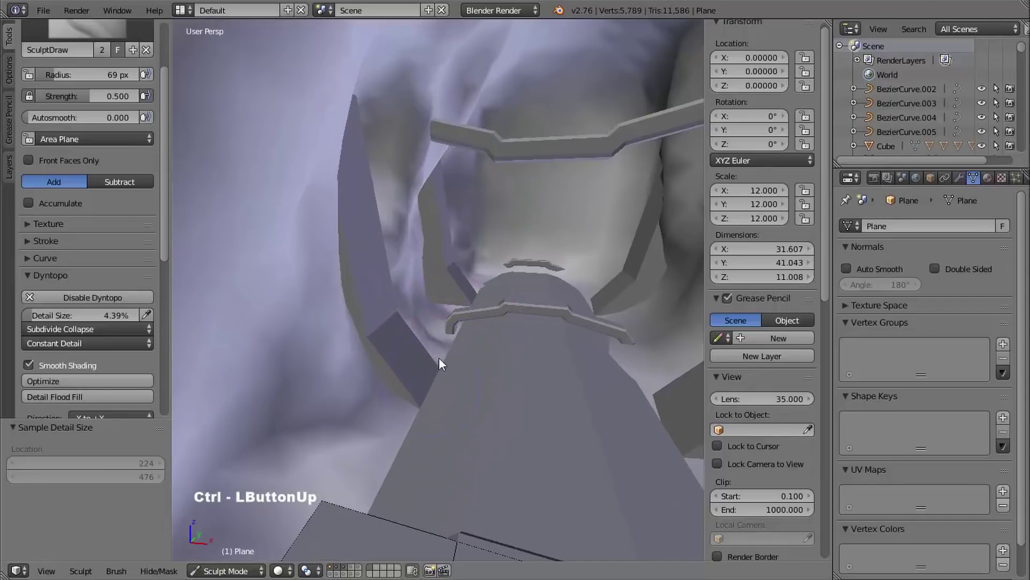
{"action": "left_click_drag", "start_coordinate": [439, 345], "coordinate": [447, 352], "text": "ctrl"}
{"action": "mouse_move", "coordinate": [446, 353]}
{"action": "middle_mouse_down"}
{"action": "mouse_move", "coordinate": [462, 332]}
{"action": "mouse_move", "coordinate": [451, 343]}
{"action": "middle_mouse_up"}
{"action": "mouse_move", "coordinate": [450, 343]}
{"action": "middle_mouse_down"}
{"action": "mouse_move", "coordinate": [439, 353]}
{"action": "mouse_move", "coordinate": [456, 357]}
{"action": "middle_mouse_up"}
{"action": "middle_click_drag", "start_coordinate": [457, 357], "coordinate": [536, 366], "text": "shift"}
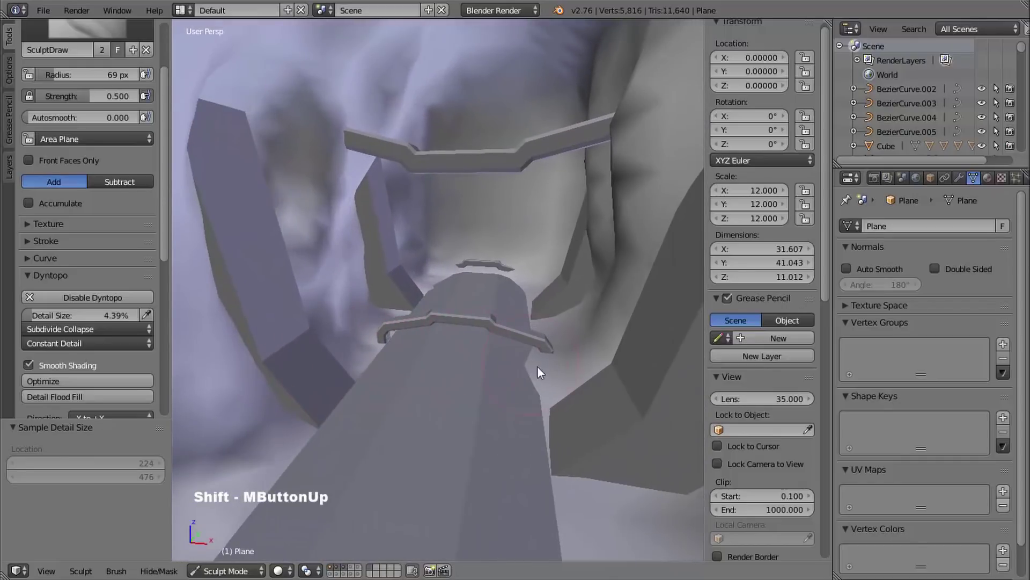
{"action": "mouse_move", "coordinate": [537, 365]}
{"action": "left_mouse_down", "text": "ctrl"}
{"action": "mouse_move", "coordinate": [535, 354]}
{"action": "mouse_move", "coordinate": [542, 359]}
{"action": "left_mouse_up", "text": "ctrl"}
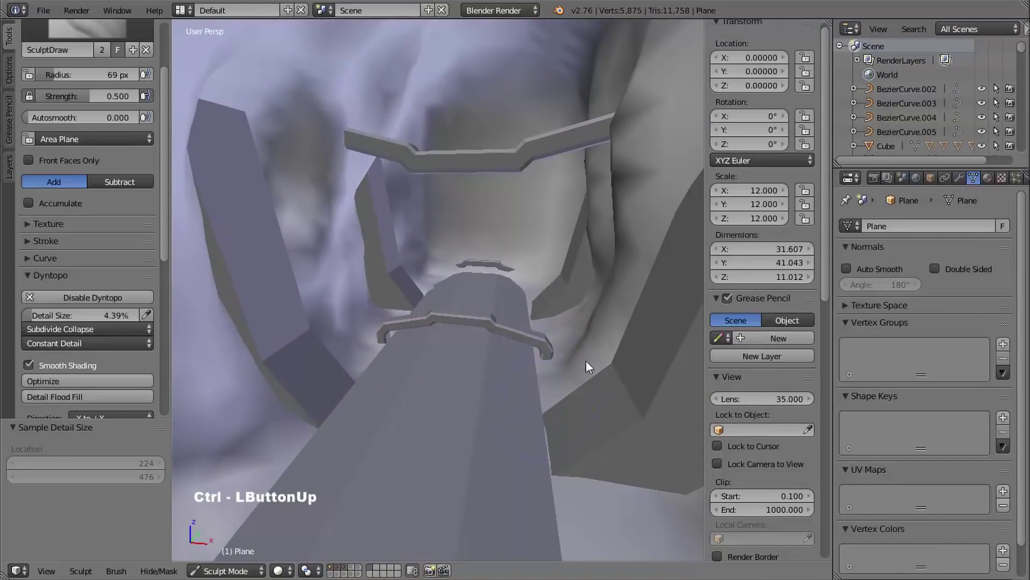
- Carve the rock back around the tunnel's right support posts and smooth the cavern wall beside them
{"action": "mouse_move", "coordinate": [594, 288]}
{"action": "middle_mouse_down", "text": "shift"}
{"action": "mouse_move", "coordinate": [421, 246]}
{"action": "mouse_move", "coordinate": [389, 199]}
{"action": "middle_mouse_up", "text": "shift"}
{"action": "left_click_drag", "start_coordinate": [390, 198], "coordinate": [384, 189], "text": "ctrl"}
{"action": "mouse_move", "coordinate": [384, 189]}
{"action": "middle_mouse_down"}
{"action": "mouse_move", "coordinate": [394, 233]}
{"action": "mouse_move", "coordinate": [386, 222]}
{"action": "middle_mouse_up"}
{"action": "mouse_move", "coordinate": [387, 223]}
{"action": "middle_mouse_down"}
{"action": "mouse_move", "coordinate": [378, 214]}
{"action": "mouse_move", "coordinate": [391, 181]}
{"action": "middle_mouse_up"}
{"action": "mouse_move", "coordinate": [390, 182]}
{"action": "left_mouse_down", "text": "ctrl"}
{"action": "mouse_move", "coordinate": [392, 199]}
{"action": "mouse_move", "coordinate": [396, 189]}
{"action": "left_mouse_up", "text": "ctrl"}
{"action": "left_click_drag", "start_coordinate": [400, 185], "coordinate": [301, 165], "text": "shift"}
{"action": "mouse_move", "coordinate": [307, 161]}
{"action": "left_mouse_down"}
{"action": "mouse_move", "coordinate": [320, 186]}
{"action": "mouse_move", "coordinate": [292, 178]}
{"action": "left_mouse_up"}
{"action": "left_click_drag", "start_coordinate": [259, 177], "coordinate": [253, 174]}
{"action": "left_click_drag", "start_coordinate": [254, 173], "coordinate": [237, 202]}
{"action": "left_click_drag", "start_coordinate": [235, 207], "coordinate": [229, 216]}
{"action": "mouse_move", "coordinate": [232, 215]}
{"action": "middle_mouse_down"}
{"action": "mouse_move", "coordinate": [340, 182]}
{"action": "mouse_move", "coordinate": [255, 207]}
{"action": "middle_mouse_up"}
{"action": "middle_click_drag", "start_coordinate": [300, 201], "coordinate": [333, 212]}
- Turn on Matcap shading for the viewport and smooth the rock between the two left support posts
{"action": "mouse_move", "coordinate": [823, 204]}
{"action": "left_mouse_down"}
{"action": "mouse_move", "coordinate": [841, 459]}
{"action": "mouse_move", "coordinate": [830, 471]}
{"action": "left_mouse_up"}
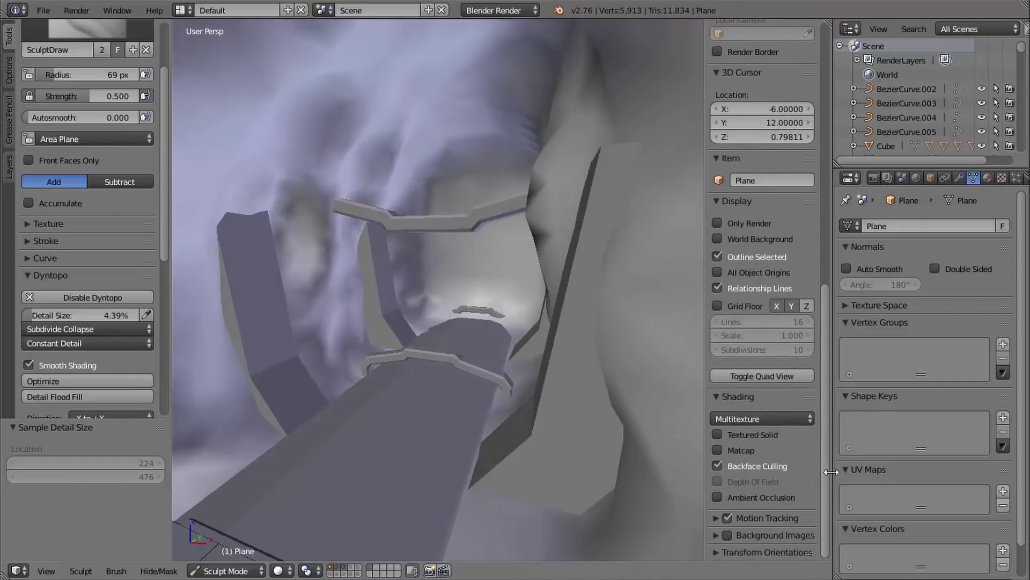
{"action": "left_click", "coordinate": [718, 450]}
{"action": "middle_click_drag", "start_coordinate": [522, 291], "coordinate": [406, 293]}
{"action": "mouse_move", "coordinate": [404, 293]}
{"action": "middle_mouse_down", "text": "shift"}
{"action": "mouse_move", "coordinate": [426, 292]}
{"action": "mouse_move", "coordinate": [361, 219]}
{"action": "middle_mouse_up", "text": "shift"}
{"action": "mouse_move", "coordinate": [331, 205]}
{"action": "left_mouse_down", "text": "shift"}
{"action": "mouse_move", "coordinate": [313, 221]}
{"action": "mouse_move", "coordinate": [322, 178]}
{"action": "mouse_move", "coordinate": [344, 215]}
{"action": "left_mouse_up", "text": "shift"}
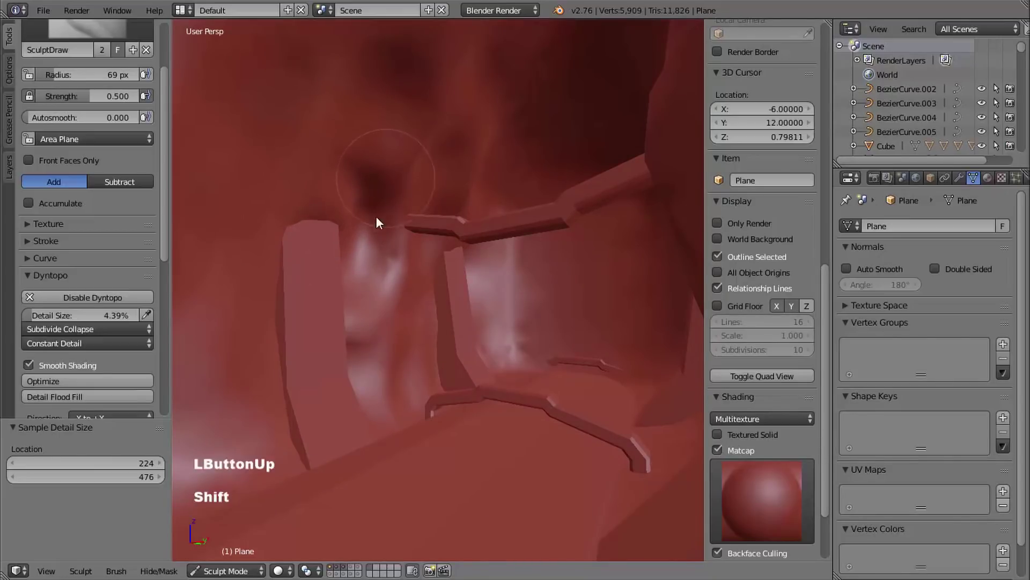
{"action": "left_click_drag", "start_coordinate": [363, 314], "coordinate": [389, 324], "text": "shift"}
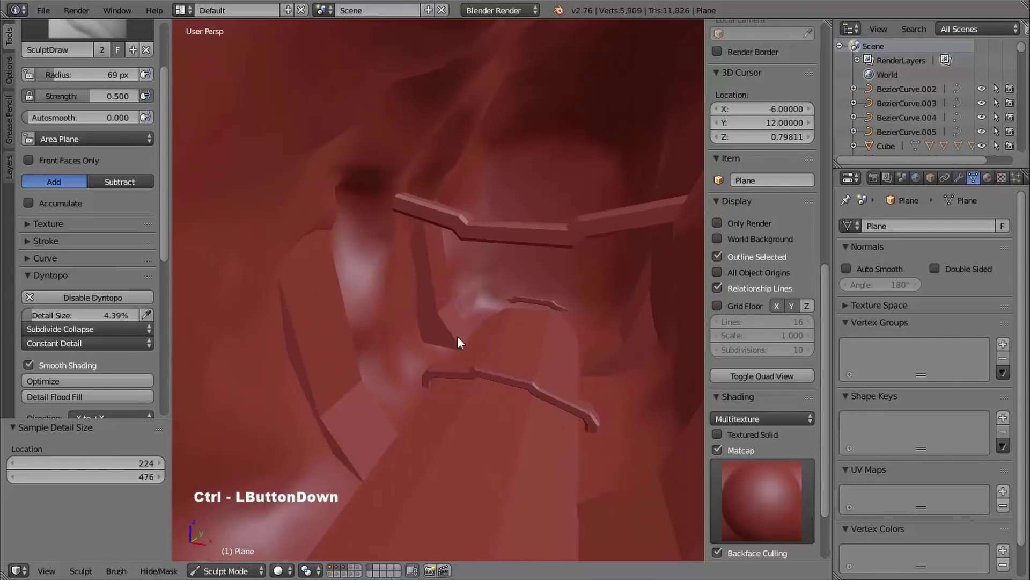
- Set the brush radius to 49 px and sculpt the rock around the left end of the overhead bracket
{"action": "middle_click_drag", "start_coordinate": [474, 326], "coordinate": [438, 287]}
{"action": "middle_click_drag", "start_coordinate": [437, 287], "coordinate": [444, 274]}
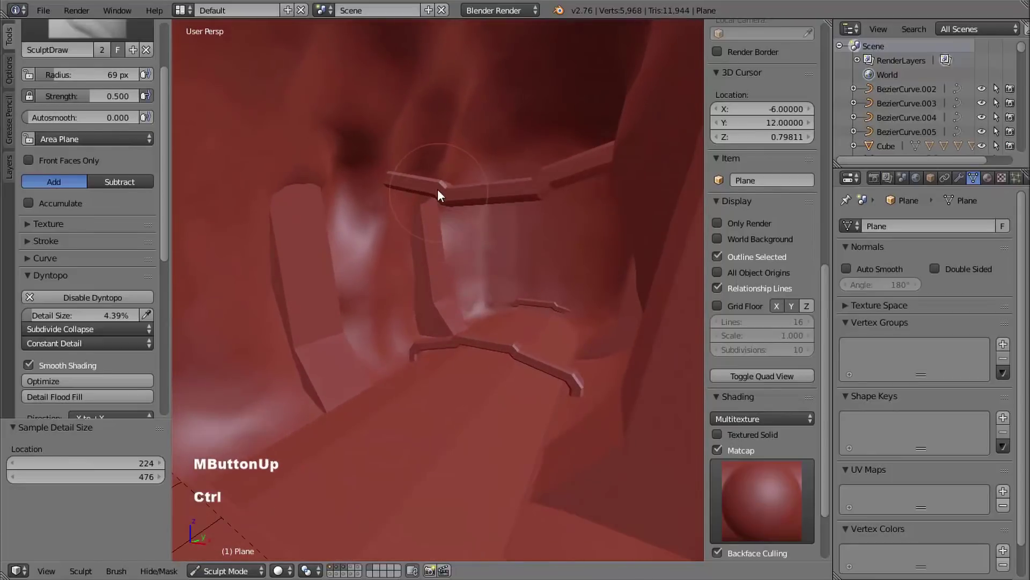
{"action": "mouse_move", "coordinate": [498, 244]}
{"action": "middle_mouse_down"}
{"action": "mouse_move", "coordinate": [543, 256]}
{"action": "mouse_move", "coordinate": [496, 239]}
{"action": "middle_mouse_up"}
{"action": "middle_click_drag", "start_coordinate": [496, 239], "coordinate": [452, 224]}
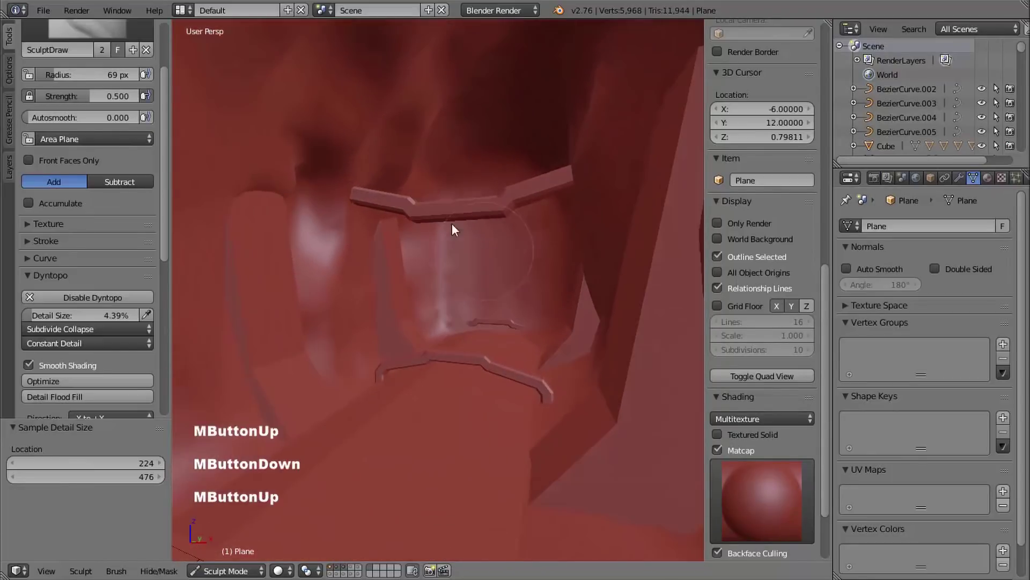
{"action": "key", "text": "f"}
{"action": "left_click", "coordinate": [366, 211]}
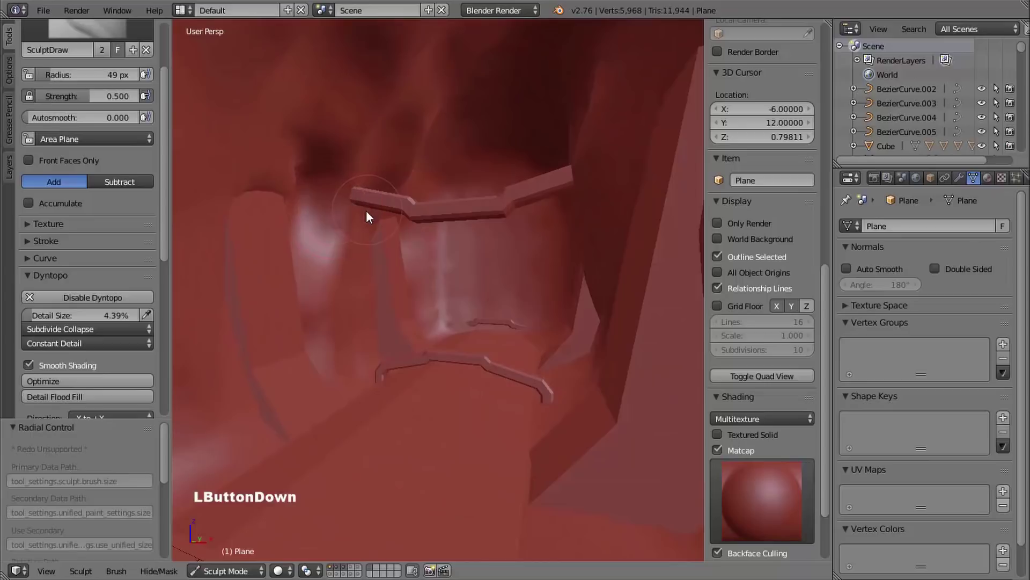
{"action": "mouse_move", "coordinate": [379, 231]}
{"action": "middle_mouse_down", "text": "ctrl"}
{"action": "mouse_move", "coordinate": [379, 211]}
{"action": "mouse_move", "coordinate": [398, 228]}
{"action": "middle_mouse_up", "text": "ctrl"}
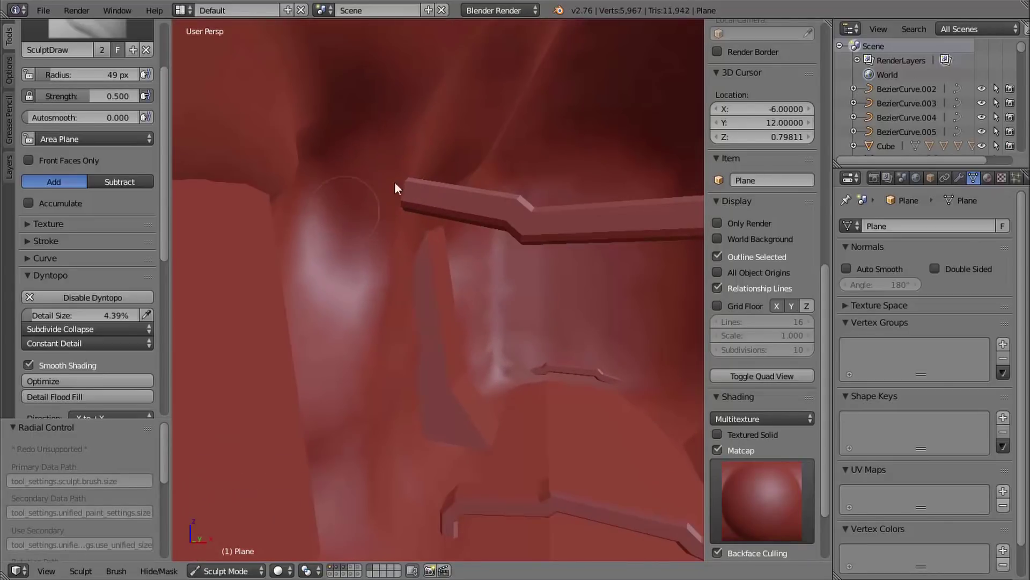
{"action": "left_click", "coordinate": [395, 182]}
{"action": "mouse_move", "coordinate": [395, 182]}
{"action": "middle_mouse_down"}
{"action": "mouse_move", "coordinate": [344, 169]}
{"action": "mouse_move", "coordinate": [319, 201]}
{"action": "mouse_move", "coordinate": [339, 227]}
{"action": "mouse_move", "coordinate": [411, 175]}
{"action": "middle_mouse_up"}
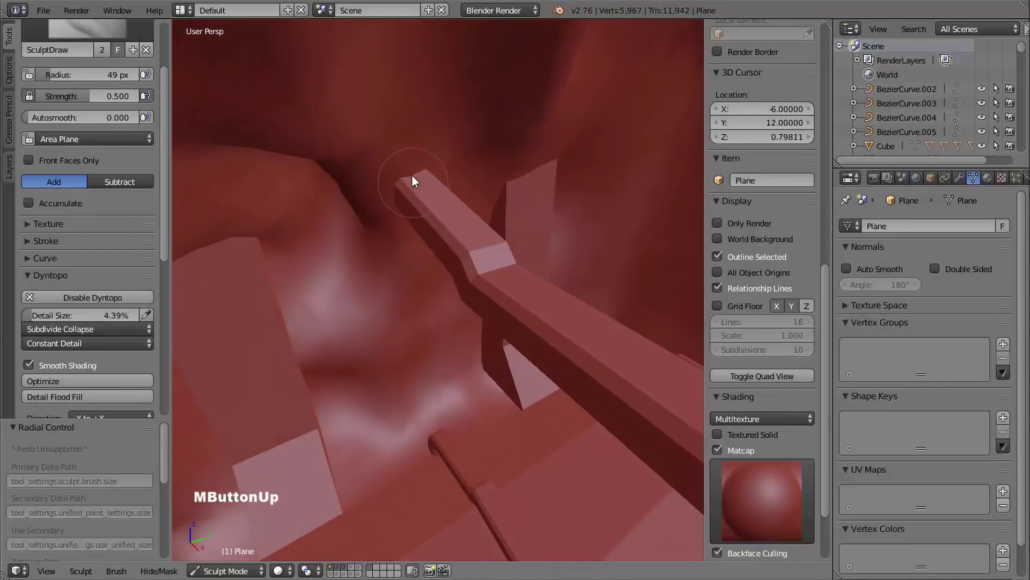
- Carve the rock back at the top of the nearer right support post and around the overhead bracket's right end
{"action": "left_click", "coordinate": [425, 234]}
{"action": "middle_click_drag", "start_coordinate": [425, 233], "coordinate": [505, 220]}
{"action": "mouse_move", "coordinate": [504, 221]}
{"action": "middle_mouse_down", "text": "shift"}
{"action": "mouse_move", "coordinate": [494, 235]}
{"action": "mouse_move", "coordinate": [577, 228]}
{"action": "mouse_move", "coordinate": [526, 237]}
{"action": "mouse_move", "coordinate": [469, 196]}
{"action": "middle_mouse_up", "text": "shift"}
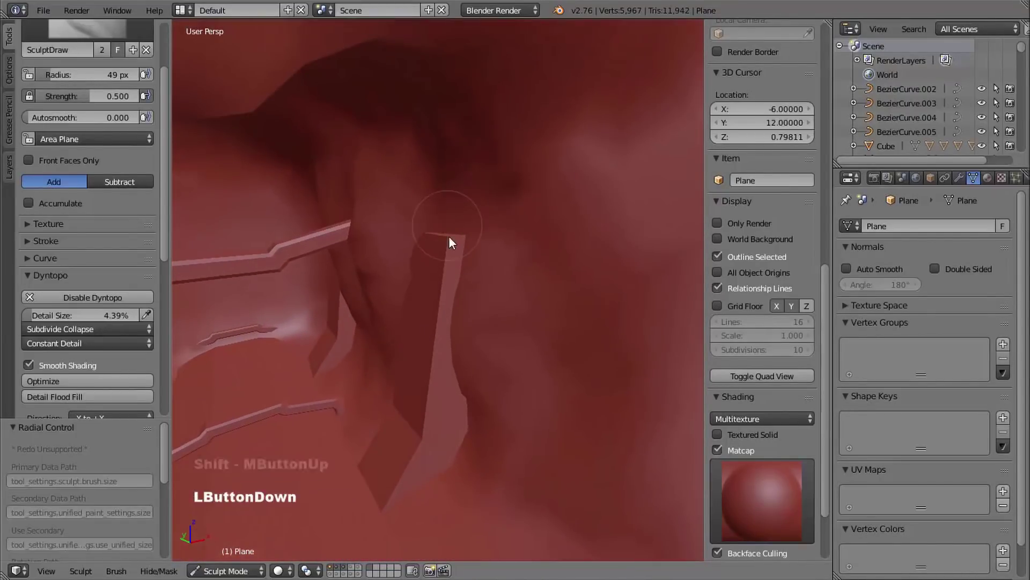
{"action": "mouse_move", "coordinate": [449, 236]}
{"action": "left_mouse_down"}
{"action": "mouse_move", "coordinate": [443, 228]}
{"action": "mouse_move", "coordinate": [408, 267]}
{"action": "left_mouse_up"}
{"action": "middle_click_drag", "start_coordinate": [407, 267], "coordinate": [487, 191]}
{"action": "left_click_drag", "start_coordinate": [486, 192], "coordinate": [465, 205]}
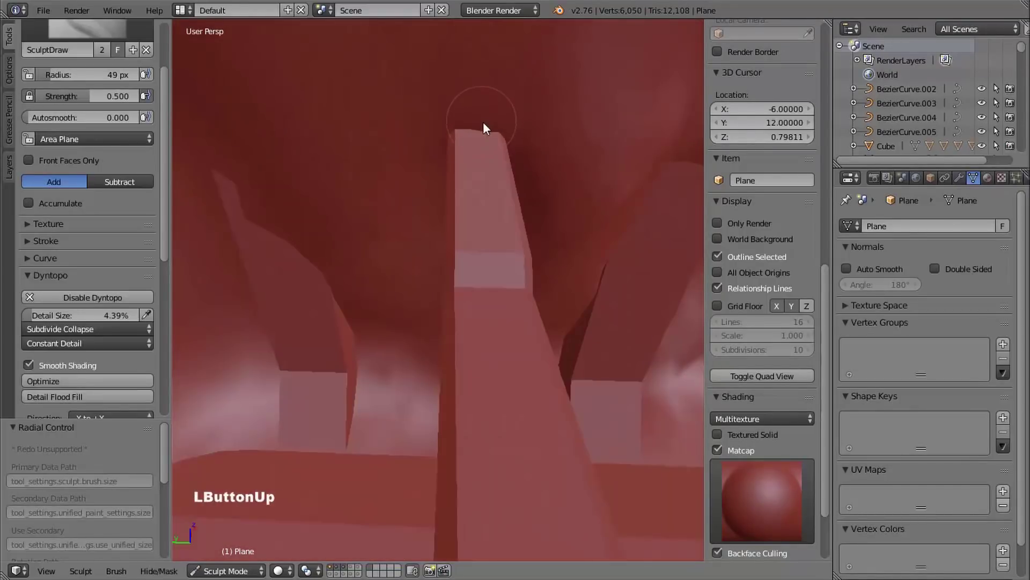
- Enlarge the brush radius to 83 px and rework the rock surrounding the overhead bracket's right end
{"action": "key", "text": "f"}
{"action": "left_click", "coordinate": [506, 120]}
{"action": "left_click_drag", "start_coordinate": [500, 124], "coordinate": [484, 140]}
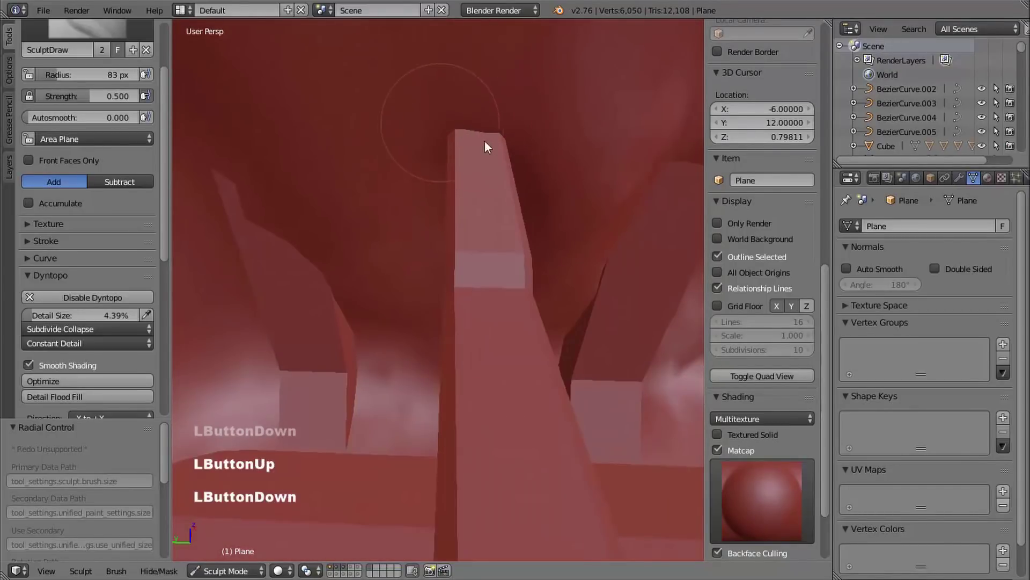
{"action": "mouse_move", "coordinate": [545, 199]}
{"action": "middle_mouse_down"}
{"action": "mouse_move", "coordinate": [480, 154]}
{"action": "mouse_move", "coordinate": [503, 173]}
{"action": "middle_mouse_up"}
{"action": "left_click_drag", "start_coordinate": [507, 185], "coordinate": [503, 195]}
{"action": "mouse_move", "coordinate": [503, 194]}
{"action": "middle_mouse_down"}
{"action": "mouse_move", "coordinate": [459, 224]}
{"action": "mouse_move", "coordinate": [339, 259]}
{"action": "middle_mouse_up"}
- Carve the rock back along the deeper right support post and smooth the wall beside it
{"action": "left_click_drag", "start_coordinate": [339, 259], "coordinate": [395, 369], "text": "ctrl"}
{"action": "middle_click_drag", "start_coordinate": [395, 372], "coordinate": [424, 139]}
{"action": "left_click_drag", "start_coordinate": [424, 140], "coordinate": [418, 87], "text": "ctrl"}
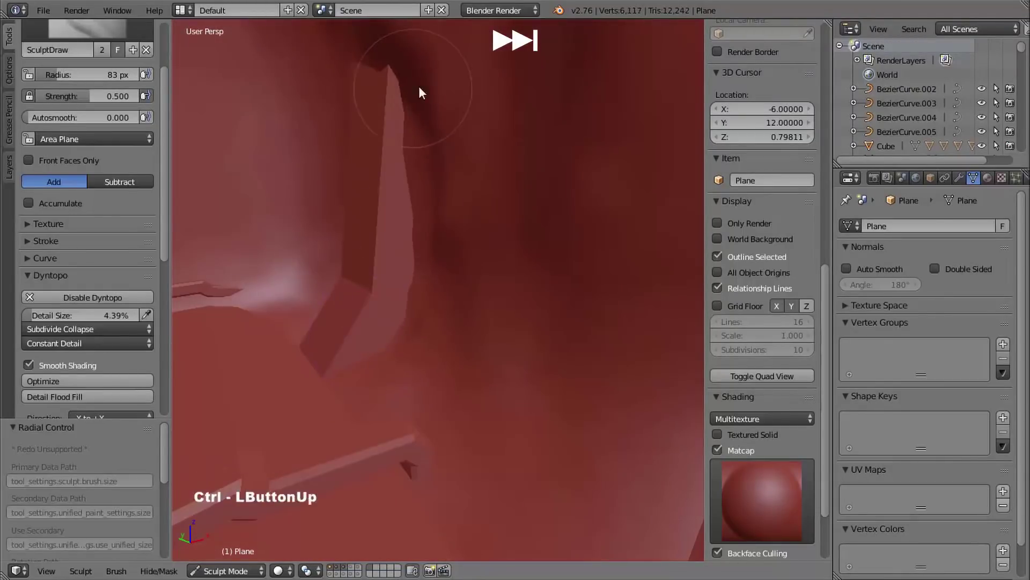
{"action": "mouse_move", "coordinate": [418, 86]}
{"action": "middle_mouse_down"}
{"action": "mouse_move", "coordinate": [339, 206]}
{"action": "mouse_move", "coordinate": [507, 142]}
{"action": "middle_mouse_up"}
{"action": "mouse_move", "coordinate": [508, 142]}
{"action": "left_mouse_down"}
{"action": "mouse_move", "coordinate": [512, 173]}
{"action": "mouse_move", "coordinate": [429, 230]}
{"action": "left_mouse_up"}
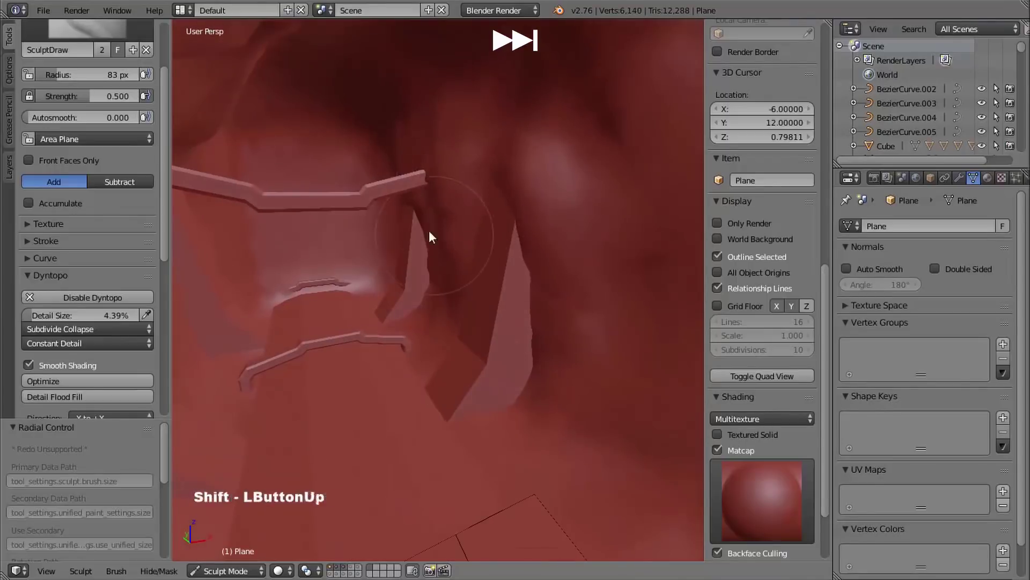
- Carve the left wall back around the nearer left support post from its base to its top
{"action": "mouse_move", "coordinate": [430, 231]}
{"action": "middle_mouse_down", "text": "ctrl"}
{"action": "mouse_move", "coordinate": [409, 189]}
{"action": "mouse_move", "coordinate": [440, 188]}
{"action": "mouse_move", "coordinate": [369, 274]}
{"action": "mouse_move", "coordinate": [361, 265]}
{"action": "mouse_move", "coordinate": [370, 260]}
{"action": "middle_mouse_up", "text": "ctrl"}
{"action": "middle_click_drag", "start_coordinate": [370, 260], "coordinate": [403, 257], "text": "shift"}
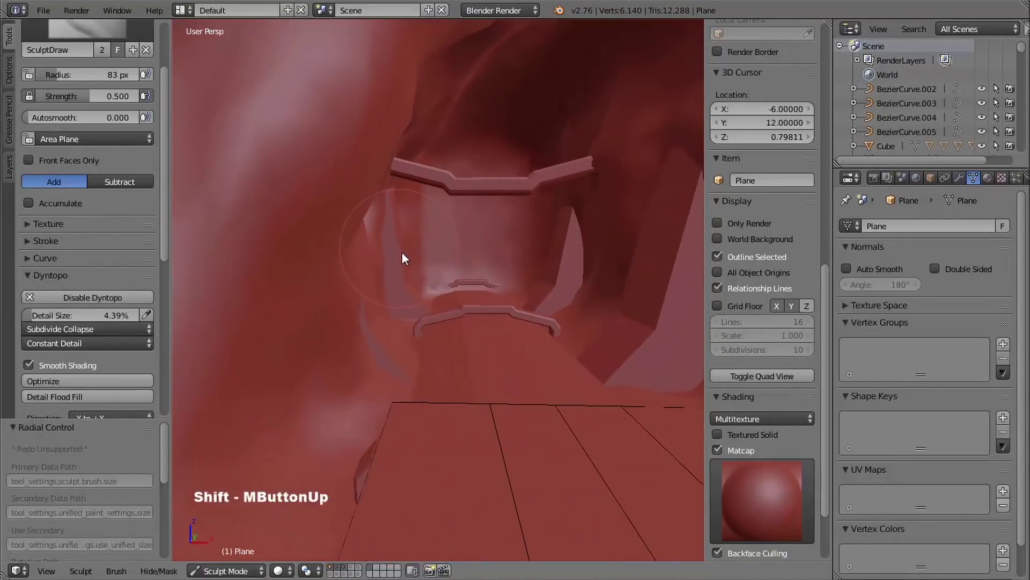
{"action": "mouse_move", "coordinate": [355, 280]}
{"action": "middle_mouse_down"}
{"action": "mouse_move", "coordinate": [379, 292]}
{"action": "mouse_move", "coordinate": [379, 281]}
{"action": "mouse_move", "coordinate": [365, 292]}
{"action": "mouse_move", "coordinate": [304, 275]}
{"action": "mouse_move", "coordinate": [311, 304]}
{"action": "middle_mouse_up"}
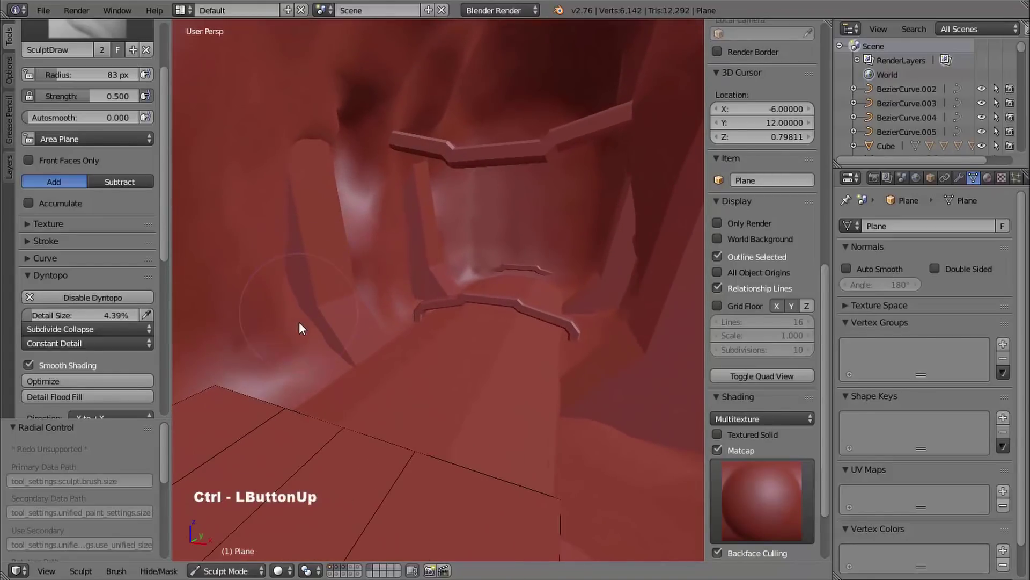
{"action": "mouse_move", "coordinate": [282, 244]}
{"action": "left_mouse_down", "text": "ctrl"}
{"action": "mouse_move", "coordinate": [287, 336]}
{"action": "mouse_move", "coordinate": [301, 325]}
{"action": "mouse_move", "coordinate": [325, 343]}
{"action": "left_mouse_up", "text": "ctrl"}
{"action": "middle_click_drag", "start_coordinate": [407, 309], "coordinate": [384, 260]}
{"action": "mouse_move", "coordinate": [365, 256]}
{"action": "left_mouse_down", "text": "ctrl"}
{"action": "mouse_move", "coordinate": [356, 225]}
{"action": "mouse_move", "coordinate": [373, 313]}
{"action": "left_mouse_up", "text": "ctrl"}
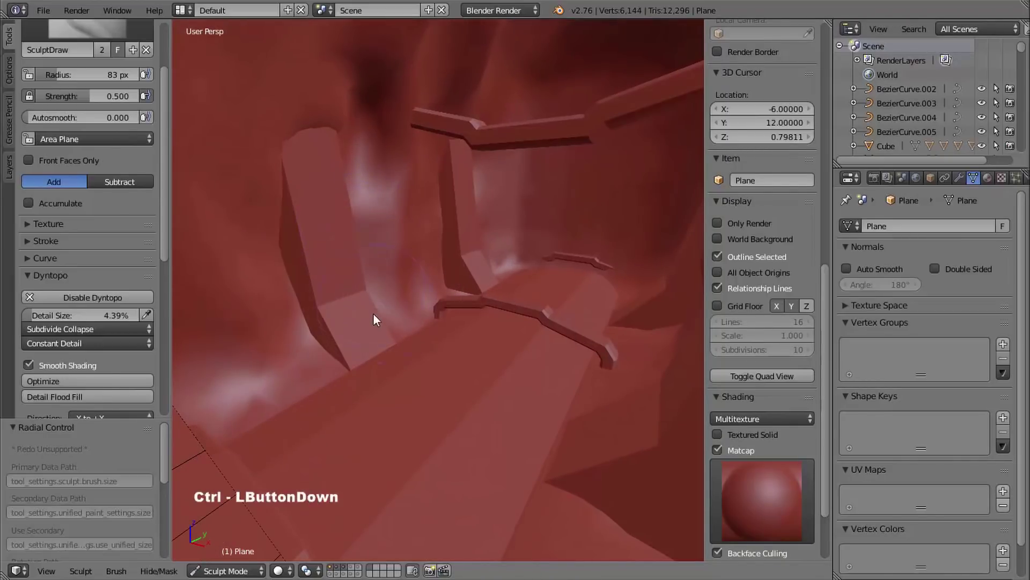
{"action": "left_click_drag", "start_coordinate": [322, 127], "coordinate": [314, 126], "text": "ctrl"}
- Smooth the dark hollow in the rock beside the top of the nearer left support post
{"action": "left_click_drag", "start_coordinate": [380, 182], "coordinate": [376, 172], "text": "shift"}
{"action": "left_click_drag", "start_coordinate": [370, 148], "coordinate": [363, 140]}
{"action": "mouse_move", "coordinate": [327, 182]}
{"action": "middle_mouse_down"}
{"action": "mouse_move", "coordinate": [426, 220]}
{"action": "mouse_move", "coordinate": [451, 218]}
{"action": "middle_mouse_up"}
{"action": "middle_click_drag", "start_coordinate": [451, 217], "coordinate": [496, 213]}
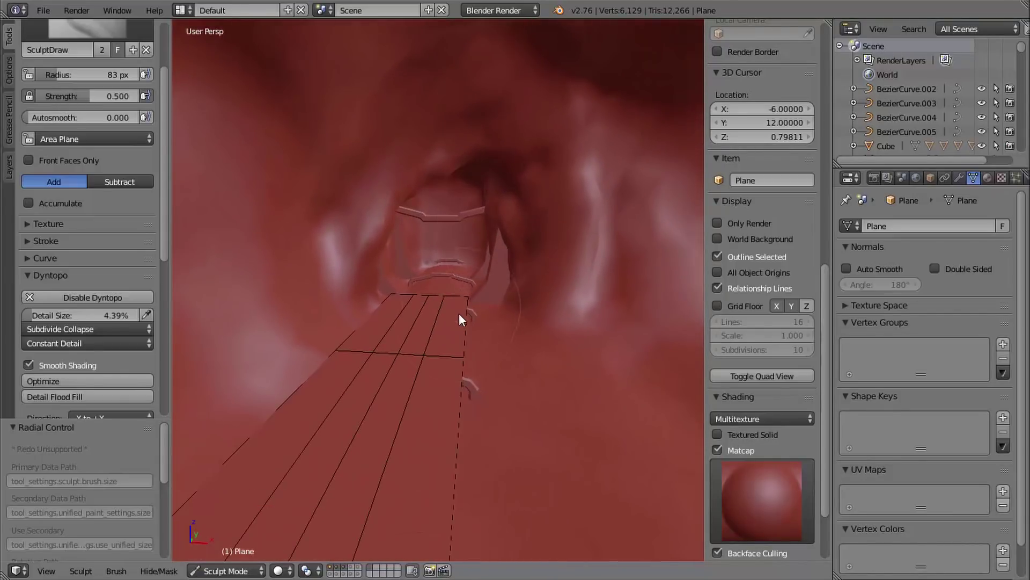
- Return to Object Mode and review the conveyor, machine and sculpted tunnel from the main cavern
{"action": "left_click", "coordinate": [248, 571]}
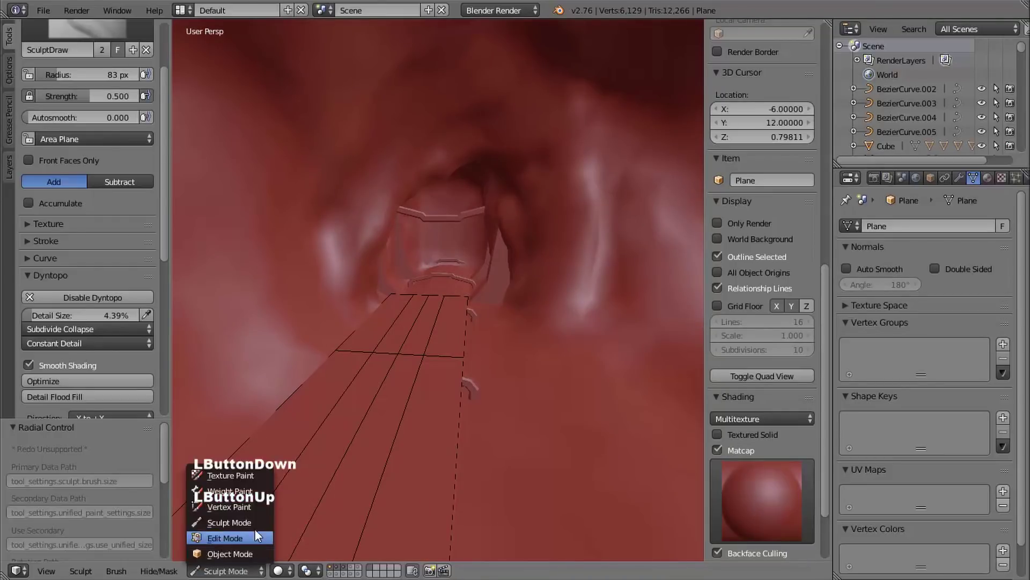
{"action": "left_click", "coordinate": [246, 553]}
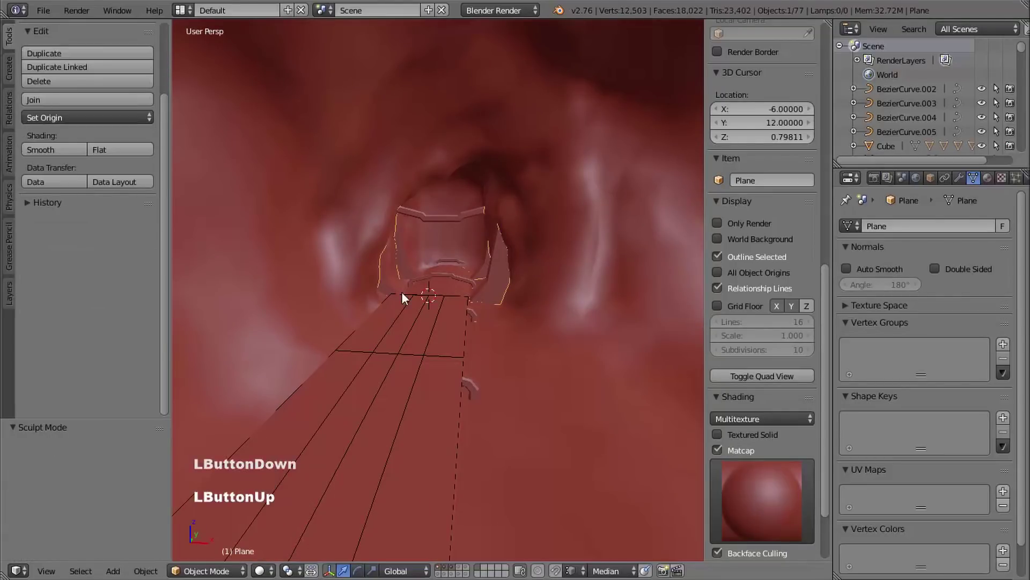
{"action": "middle_click_drag", "start_coordinate": [396, 298], "coordinate": [408, 308]}
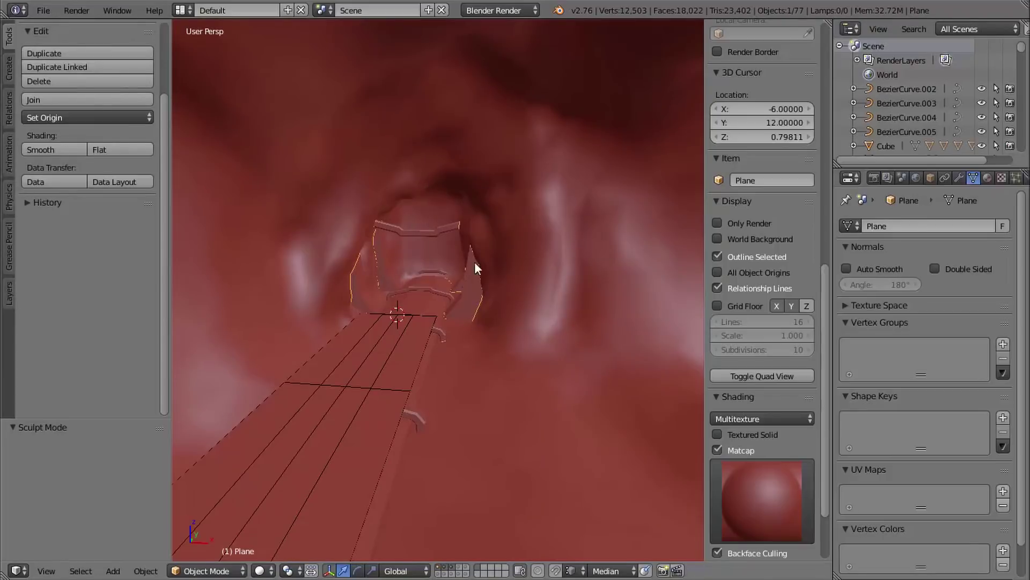
{"action": "scroll", "coordinate": [468, 295], "scroll_direction": "down", "scroll_amount": 9}
{"action": "middle_click_drag", "start_coordinate": [472, 296], "coordinate": [657, 280]}
{"action": "scroll", "coordinate": [453, 313], "scroll_direction": "up", "scroll_amount": 6}
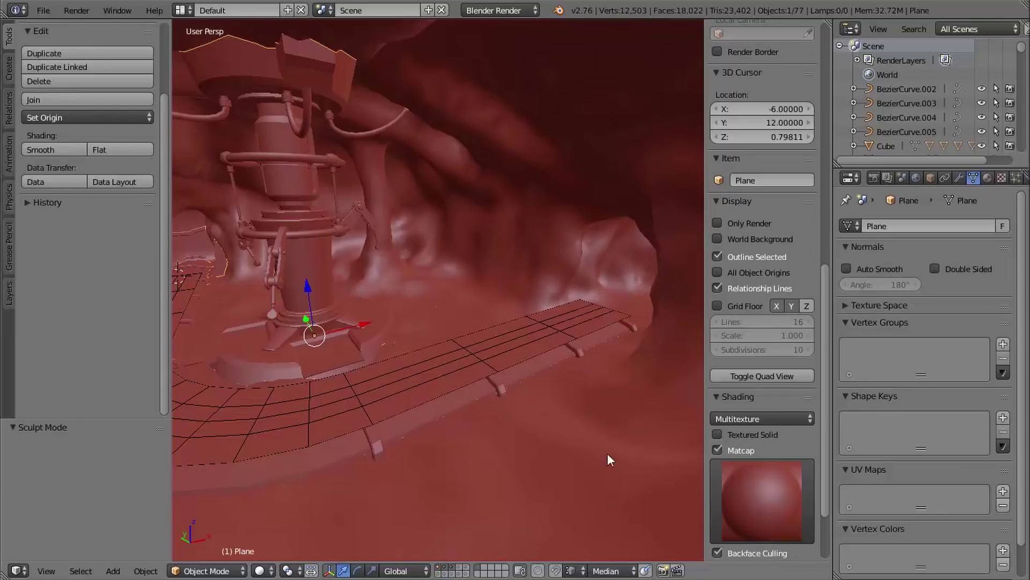
{"action": "mouse_move", "coordinate": [307, 290]}
{"action": "middle_mouse_down", "text": "shift"}
{"action": "mouse_move", "coordinate": [369, 313]}
{"action": "mouse_move", "coordinate": [256, 299]}
{"action": "mouse_move", "coordinate": [290, 279]}
{"action": "middle_mouse_up", "text": "shift"}
{"action": "middle_click_drag", "start_coordinate": [289, 279], "coordinate": [317, 268], "text": "shift"}
{"action": "middle_click_drag", "start_coordinate": [316, 269], "coordinate": [343, 344]}
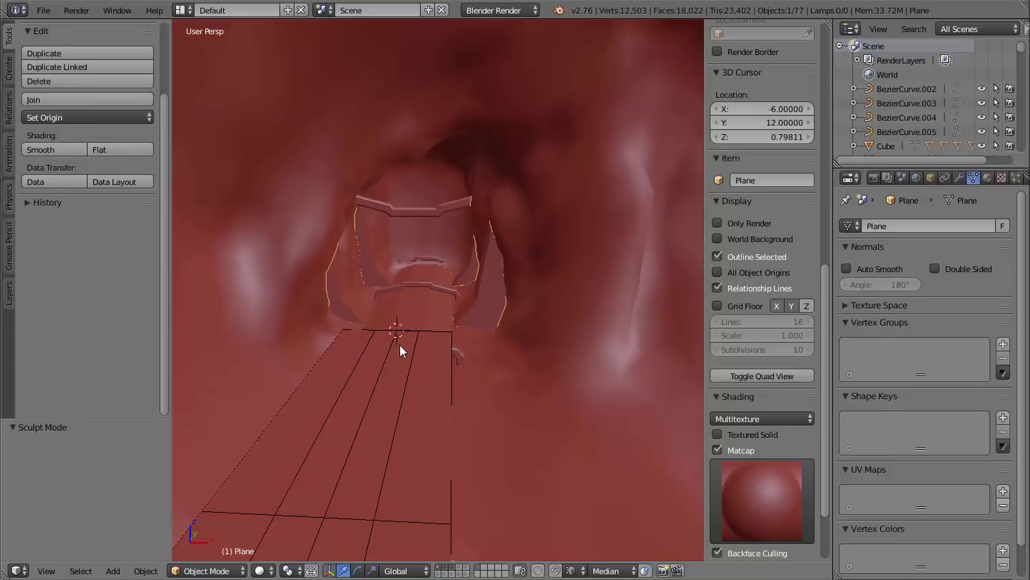
- Lock the cavern layer, then isolate the flat conveyor belt and the arched tunnel section by hiding all unselected objects
{"action": "left_click", "coordinate": [9, 293]}
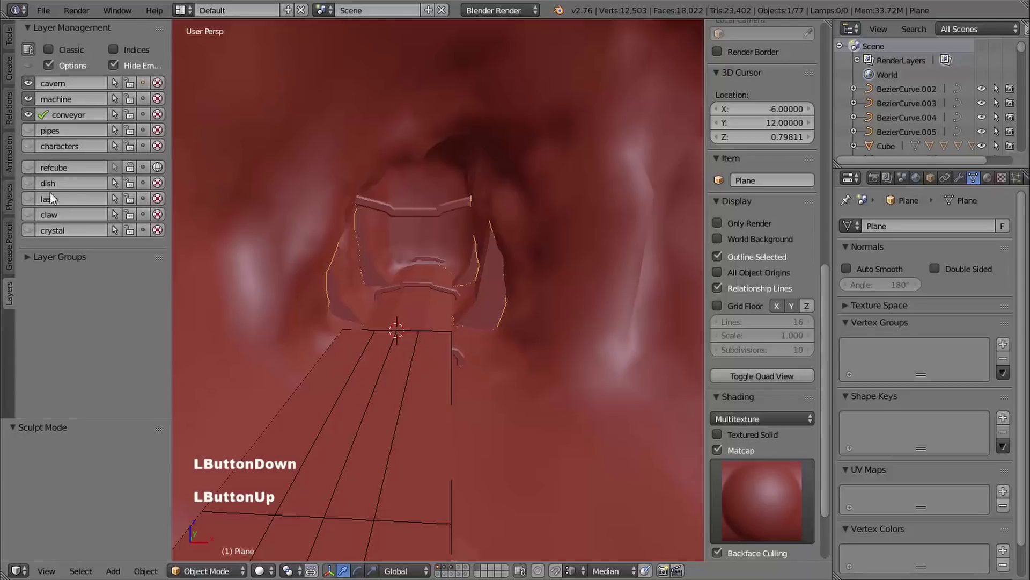
{"action": "left_click", "coordinate": [129, 84]}
{"action": "right_click", "coordinate": [427, 341]}
{"action": "middle_click_drag", "start_coordinate": [438, 354], "coordinate": [448, 342], "text": "shift"}
{"action": "middle_click_drag", "start_coordinate": [448, 343], "coordinate": [452, 330]}
{"action": "right_click", "coordinate": [448, 228], "text": "shift"}
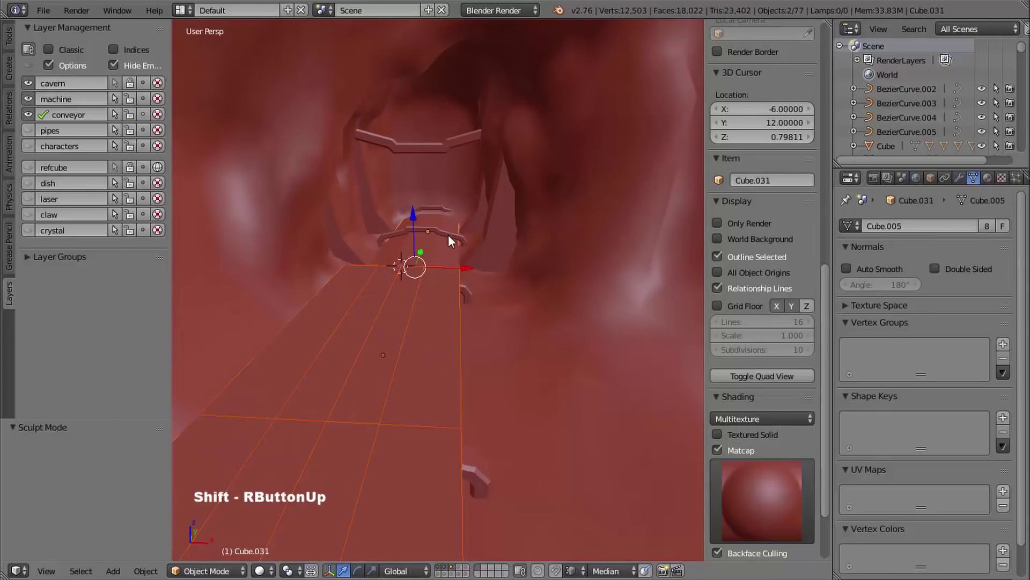
{"action": "middle_click_drag", "start_coordinate": [451, 236], "coordinate": [427, 304], "text": "shift"}
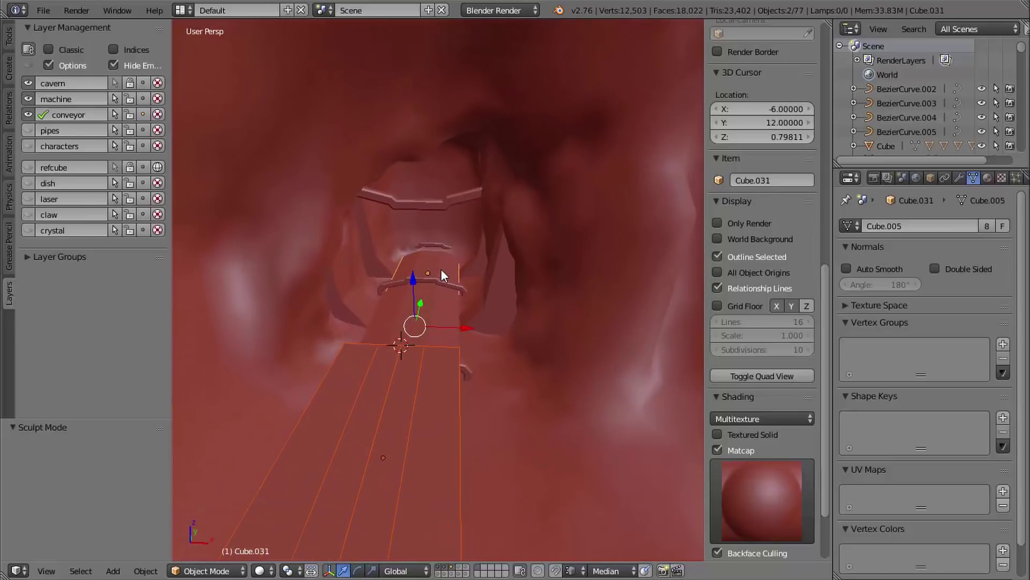
{"action": "key", "text": "shift+h"}
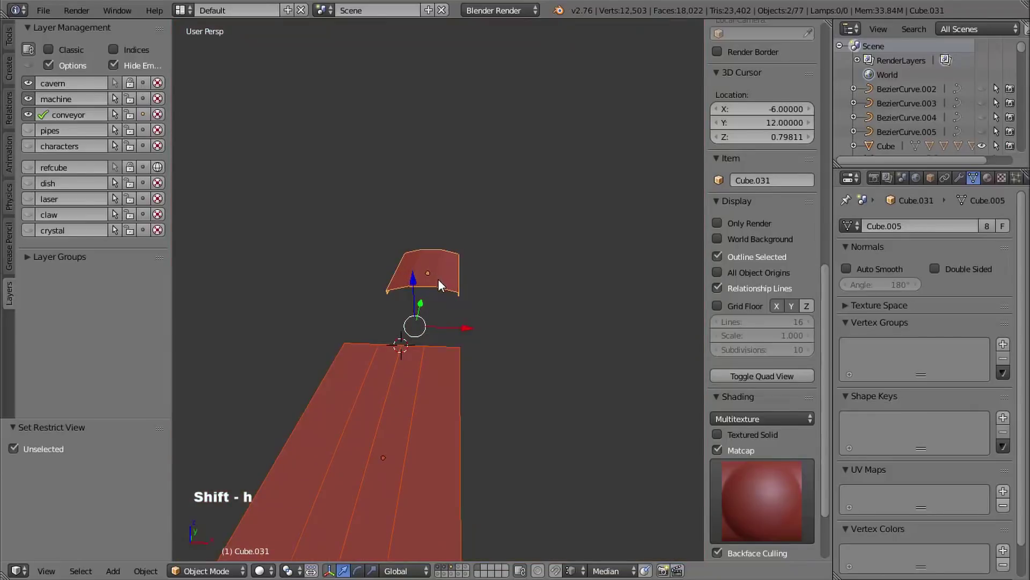
- Put the flat conveyor belt section in Edit Mode with edge selection
{"action": "right_click", "coordinate": [440, 378]}
{"action": "middle_click_drag", "start_coordinate": [439, 378], "coordinate": [367, 372], "text": "shift"}
{"action": "middle_click_drag", "start_coordinate": [407, 334], "coordinate": [366, 331], "text": "shift"}
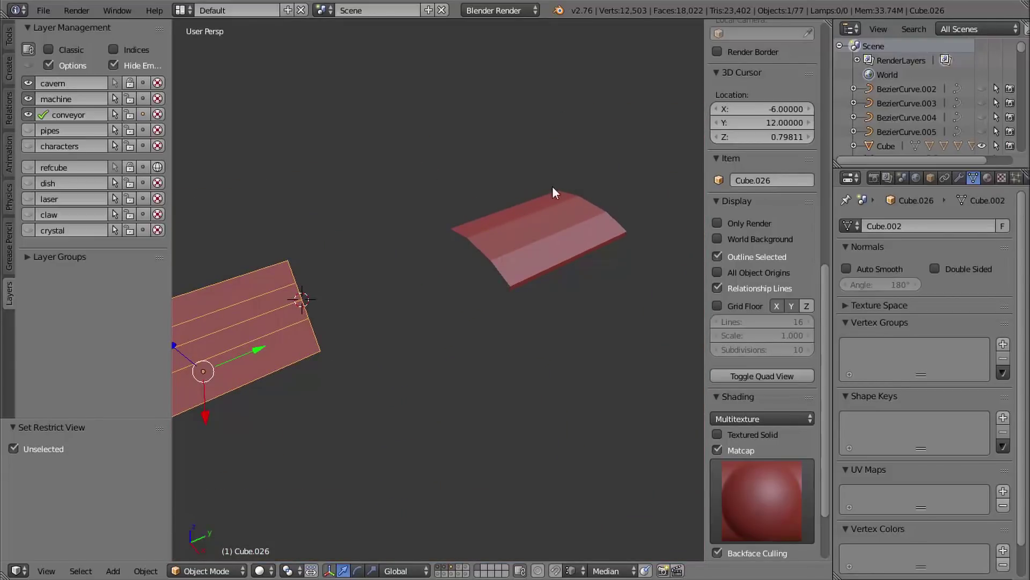
{"action": "middle_click_drag", "start_coordinate": [325, 289], "coordinate": [401, 317]}
{"action": "key", "text": "Tab"}
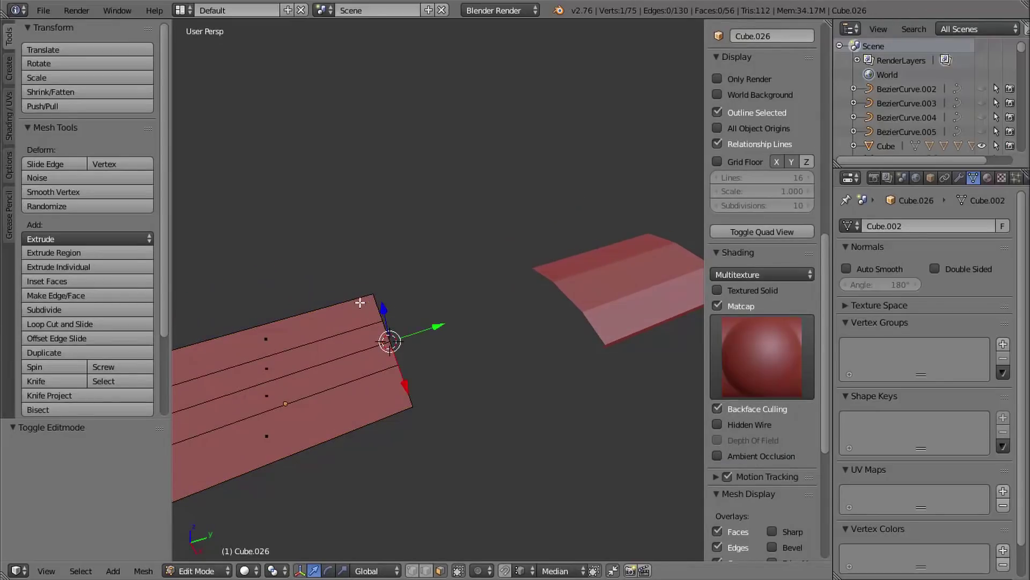
{"action": "key", "text": "ctrl+Tab"}
- Select the flat conveyor belt's end edges and extrude them 8 units along Y over the arched tunnel section
{"action": "left_click", "coordinate": [330, 295]}
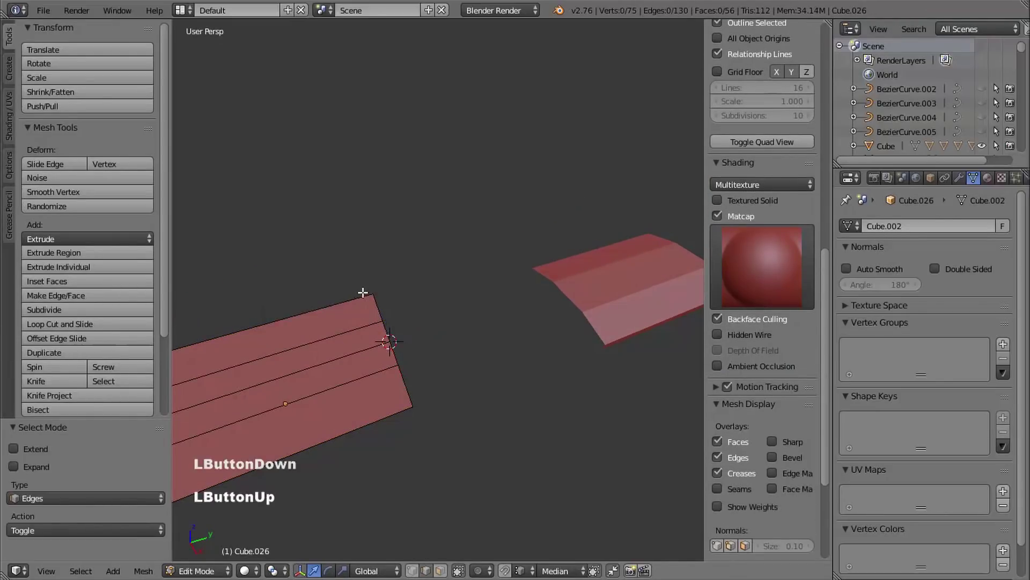
{"action": "key", "text": "b"}
{"action": "left_click_drag", "start_coordinate": [362, 274], "coordinate": [443, 415]}
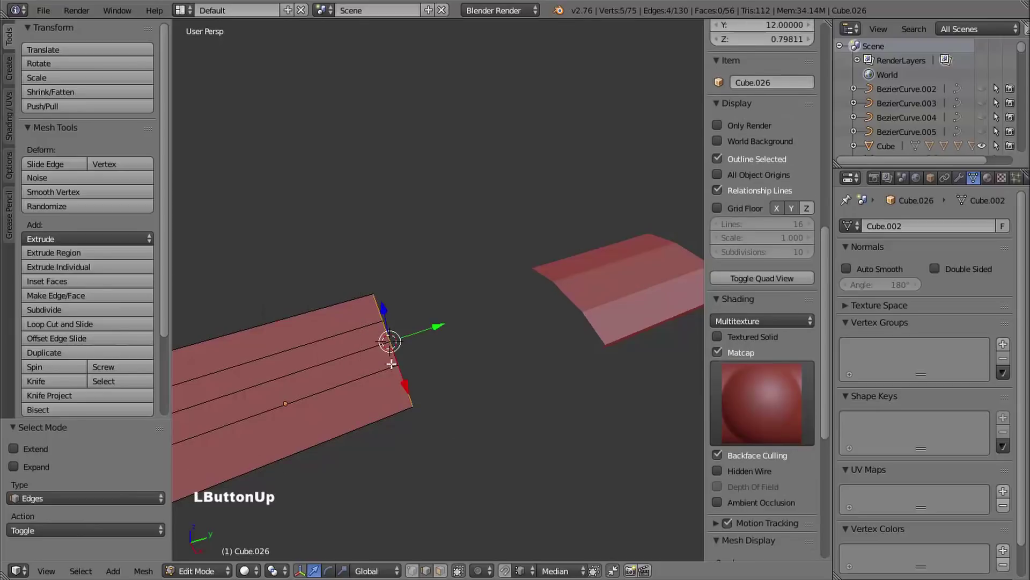
{"action": "middle_click_drag", "start_coordinate": [423, 341], "coordinate": [420, 362], "text": "shift"}
{"action": "mouse_move", "coordinate": [419, 362]}
{"action": "middle_mouse_down"}
{"action": "mouse_move", "coordinate": [413, 371]}
{"action": "mouse_move", "coordinate": [485, 394]}
{"action": "mouse_move", "coordinate": [464, 439]}
{"action": "mouse_move", "coordinate": [462, 387]}
{"action": "mouse_move", "coordinate": [426, 364]}
{"action": "middle_mouse_up"}
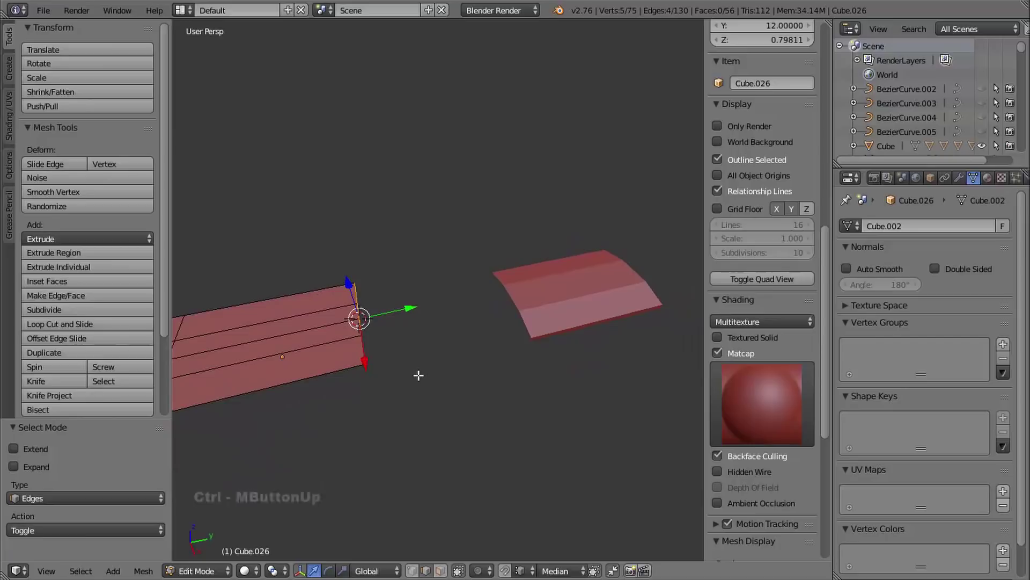
{"action": "key", "text": "e"}
{"action": "key", "text": "y"}
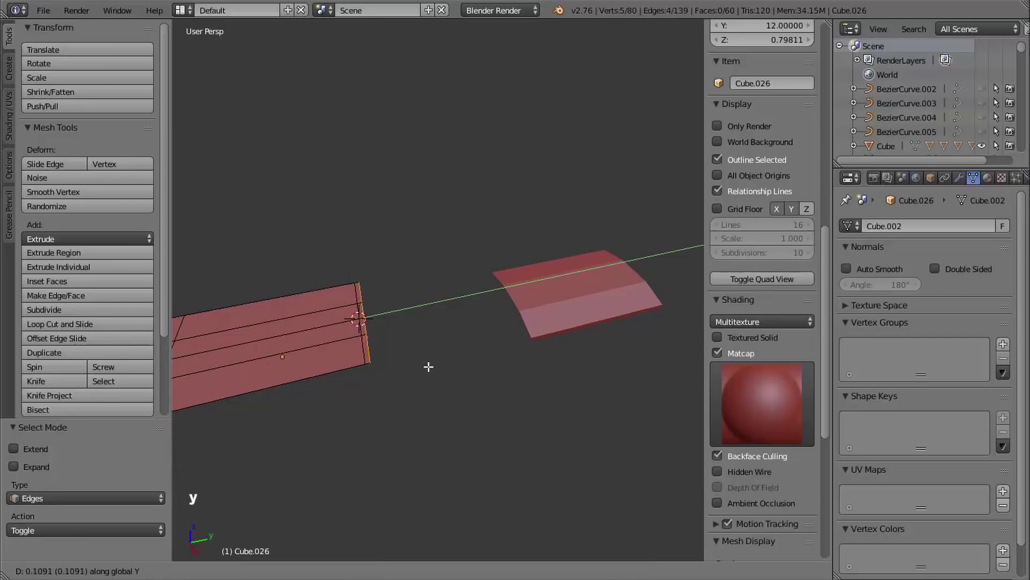
{"action": "key", "text": "ctrl"}
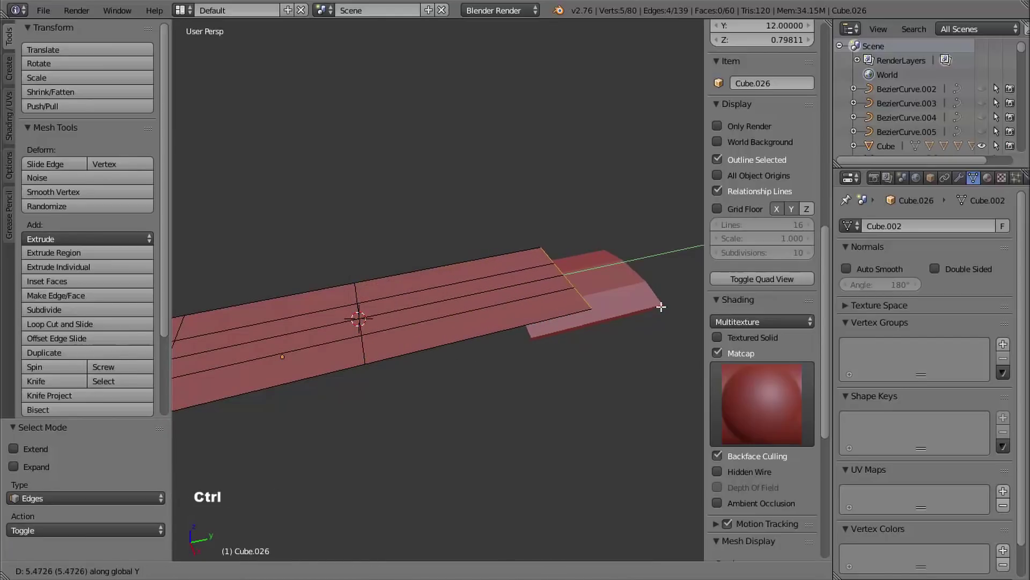
{"action": "left_click", "coordinate": [660, 304], "text": "ctrl"}
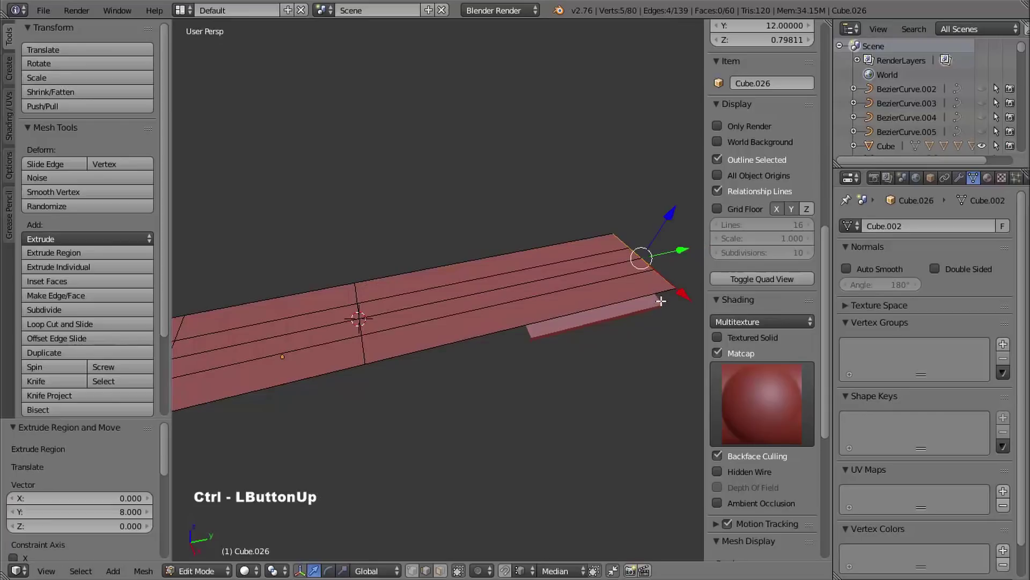
- Add one centred loop cut across the newly extruded part of the conveyor belt
{"action": "middle_click_drag", "start_coordinate": [650, 317], "coordinate": [580, 363]}
{"action": "middle_click_drag", "start_coordinate": [580, 364], "coordinate": [431, 326], "text": "shift"}
{"action": "middle_click_drag", "start_coordinate": [541, 322], "coordinate": [427, 333], "text": "shift"}
{"action": "key", "text": "ctrl+r"}
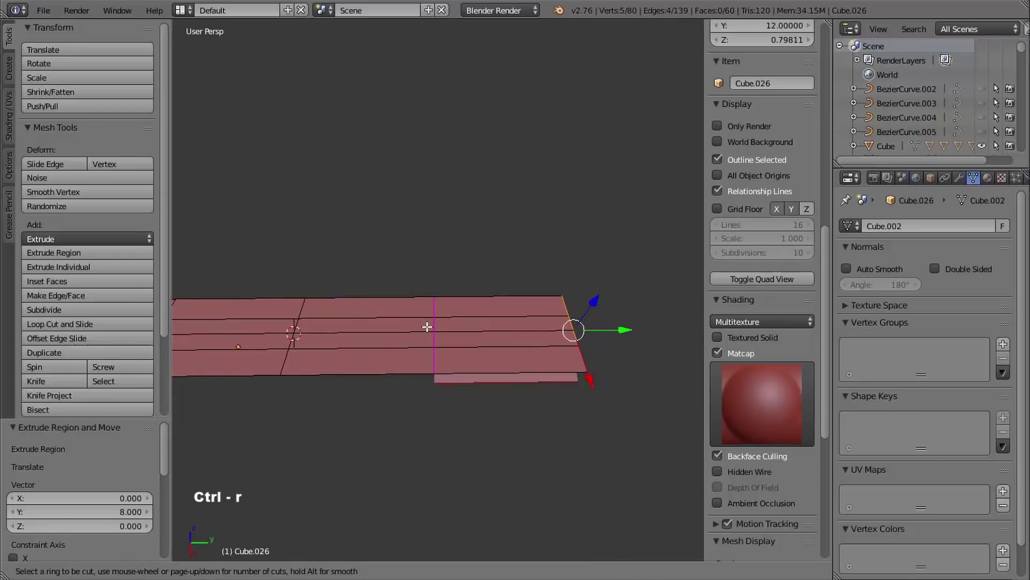
{"action": "left_click", "coordinate": [425, 328]}
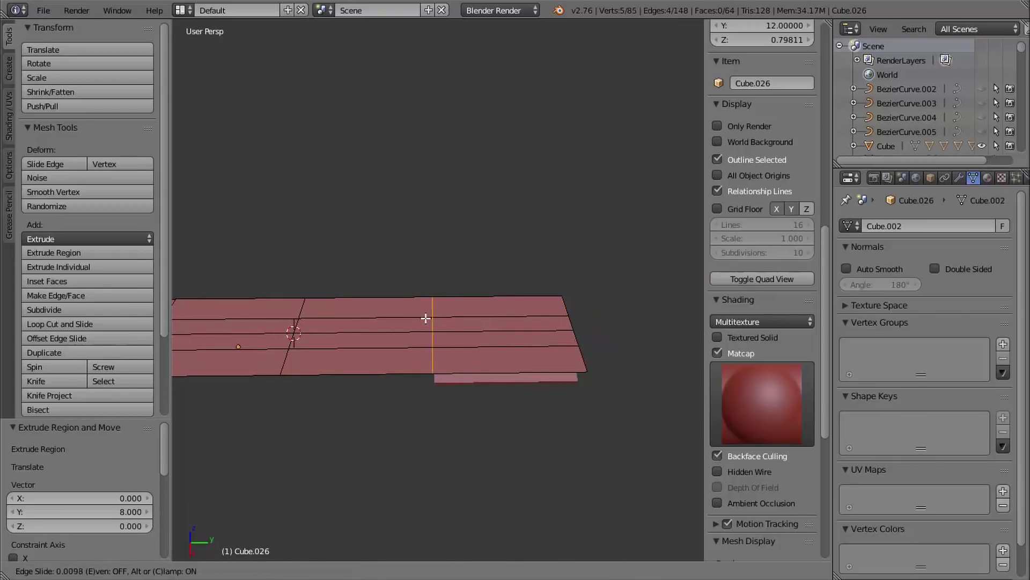
{"action": "right_click", "coordinate": [425, 318]}
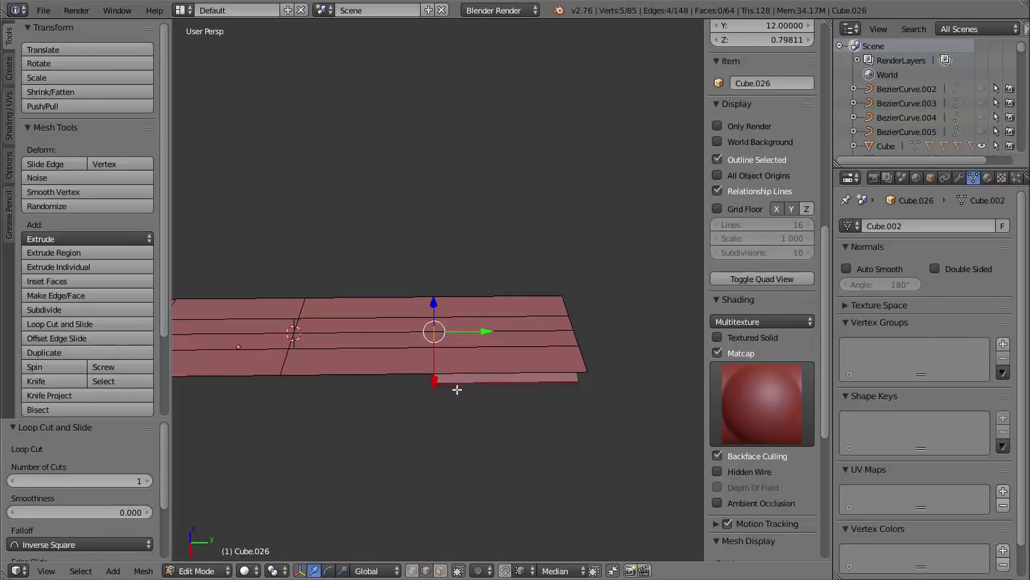
- Switch to vertex selection and snap the 3D cursor to the middle vertex of the belt's far end edge
{"action": "middle_click_drag", "start_coordinate": [590, 431], "coordinate": [607, 414]}
{"action": "middle_click_drag", "start_coordinate": [606, 414], "coordinate": [559, 322]}
{"action": "key", "text": "ctrl+Tab"}
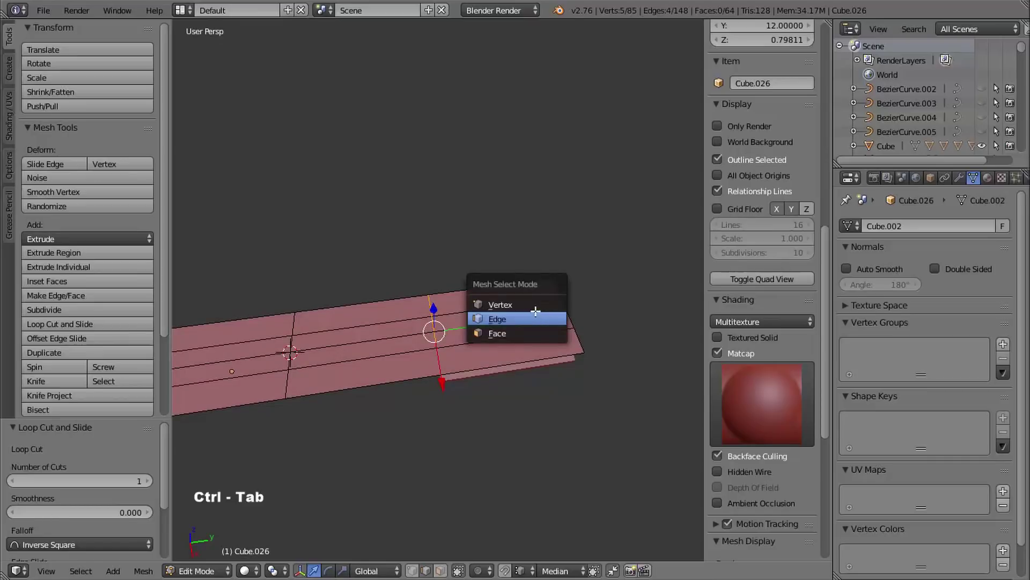
{"action": "left_click", "coordinate": [538, 306]}
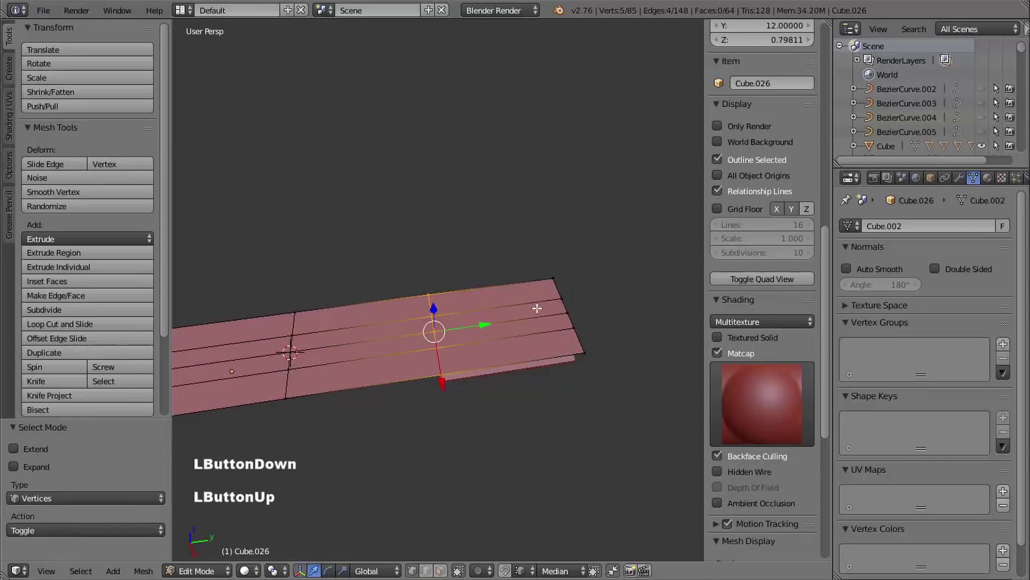
{"action": "right_click", "coordinate": [569, 311]}
{"action": "middle_click_drag", "start_coordinate": [539, 407], "coordinate": [578, 315]}
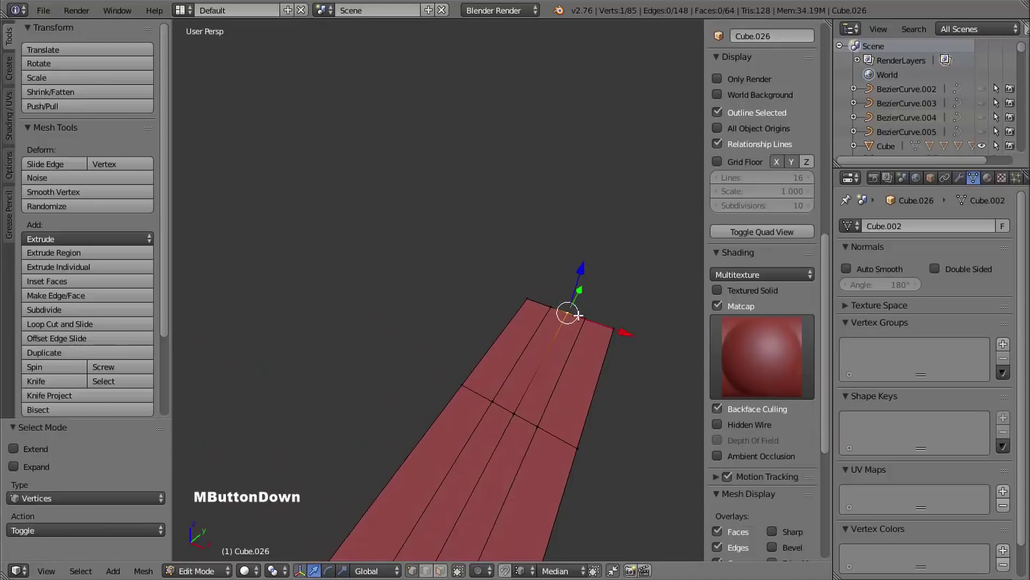
{"action": "middle_click_drag", "start_coordinate": [615, 373], "coordinate": [599, 372], "text": "shift"}
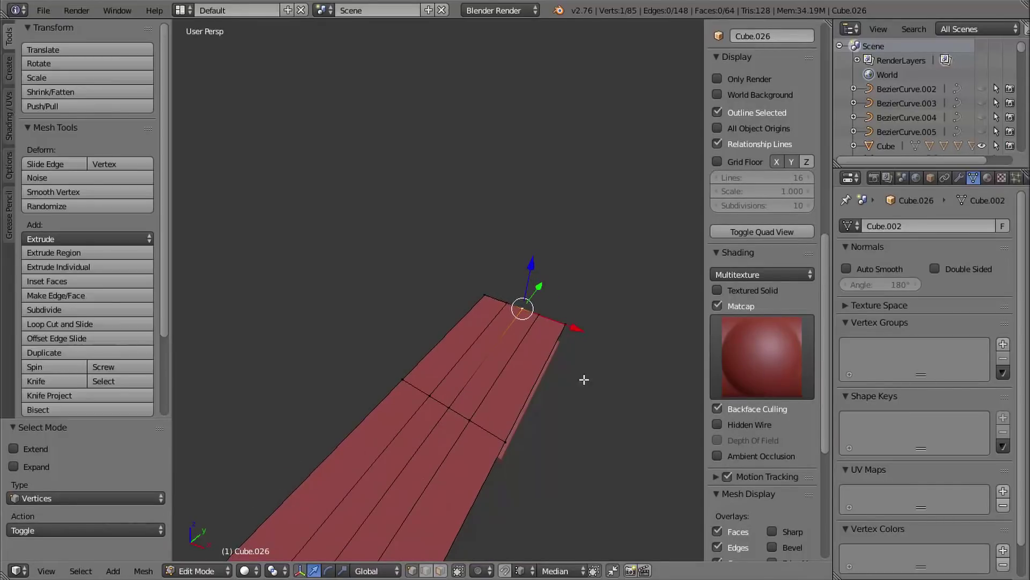
{"action": "key", "text": "shift+s"}
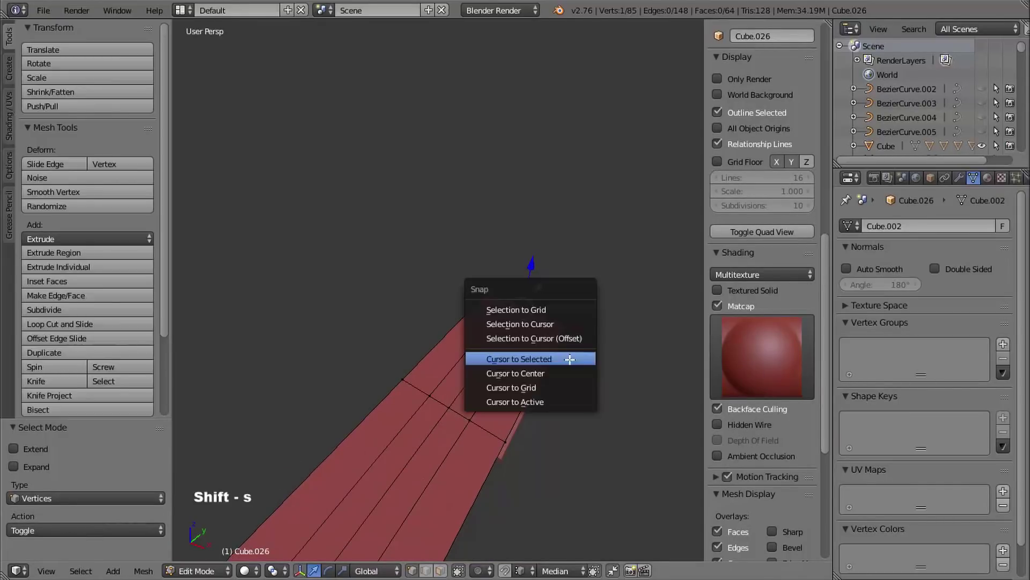
{"action": "left_click", "coordinate": [521, 358]}
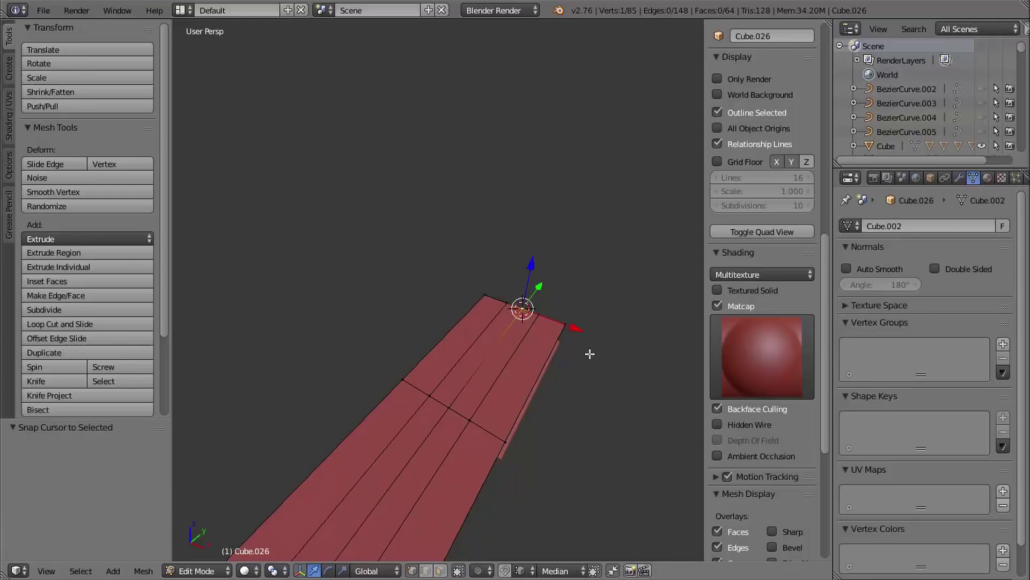
- Unhide all objects in Object Mode and add a cube empty at the 3D cursor on the belt's end
{"action": "key", "text": "Tab"}
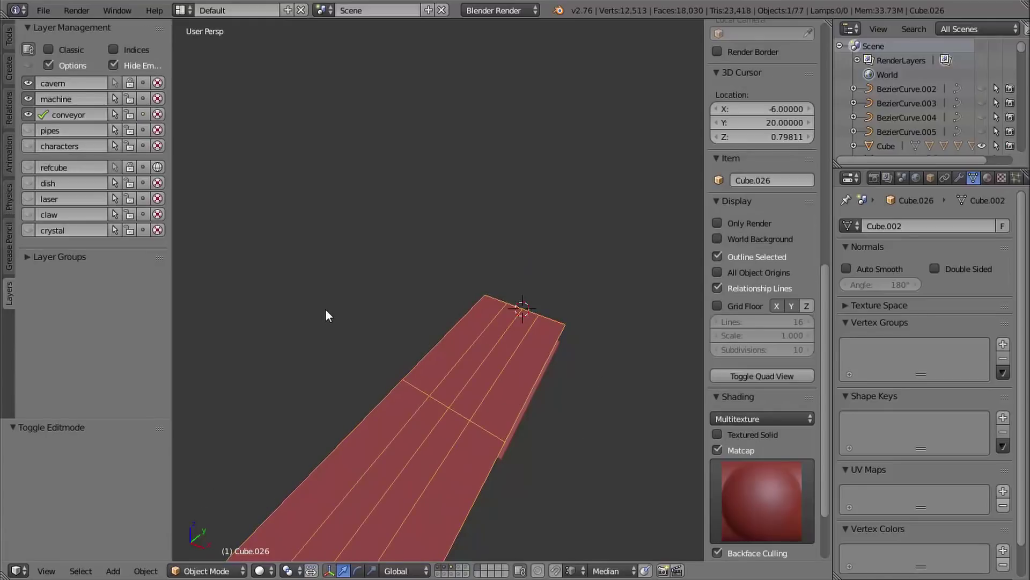
{"action": "key", "text": "alt+h"}
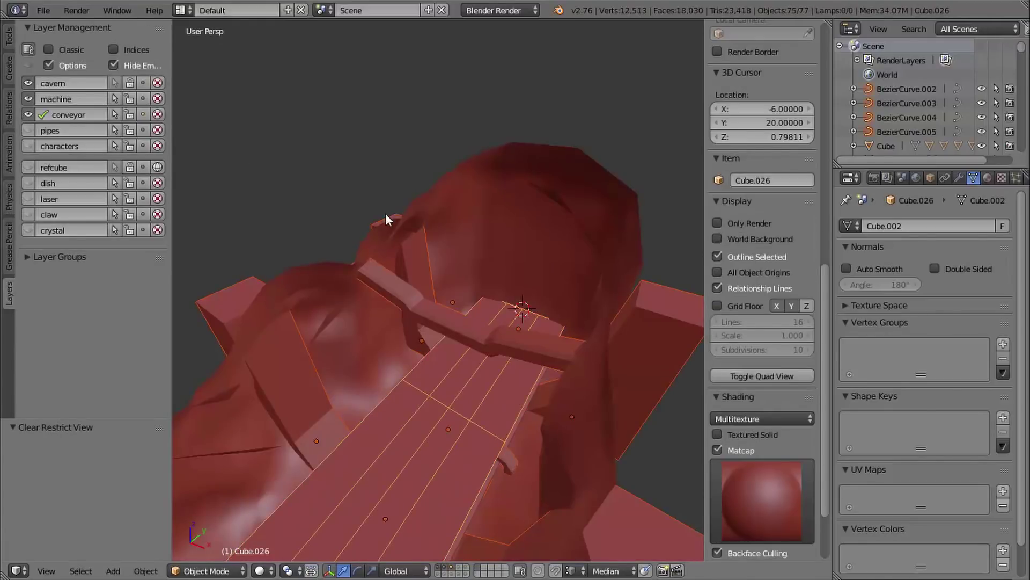
{"action": "middle_click_drag", "start_coordinate": [386, 219], "coordinate": [626, 360]}
{"action": "key", "text": "a"}
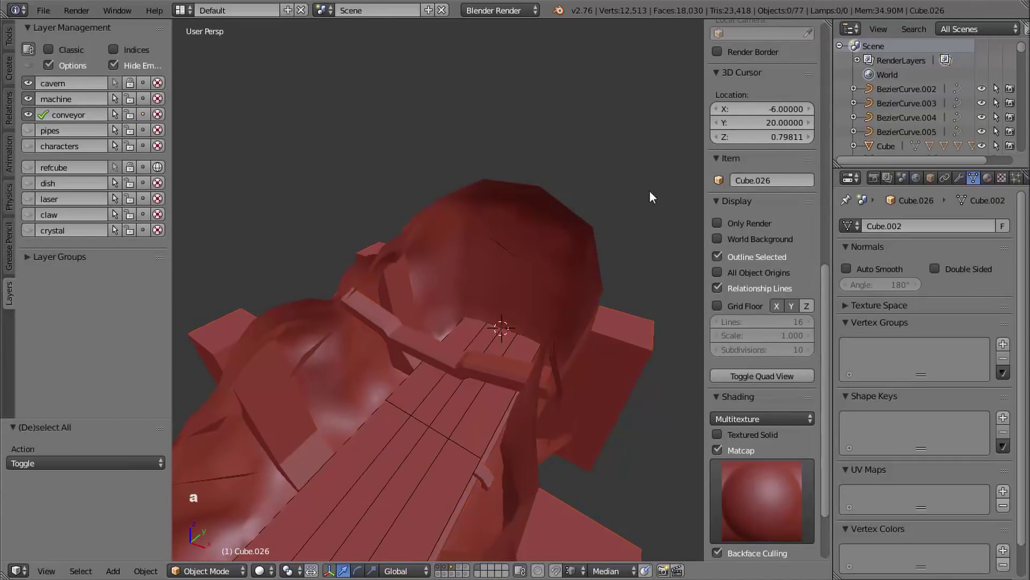
{"action": "key", "text": "shift+a"}
{"action": "mouse_move", "coordinate": [378, 209]}
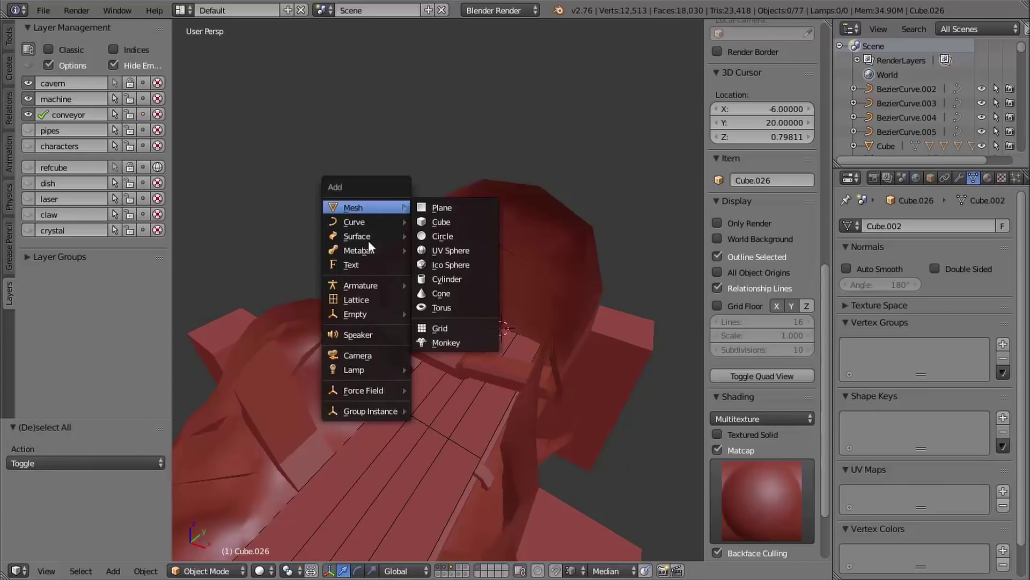
{"action": "mouse_move", "coordinate": [357, 317]}
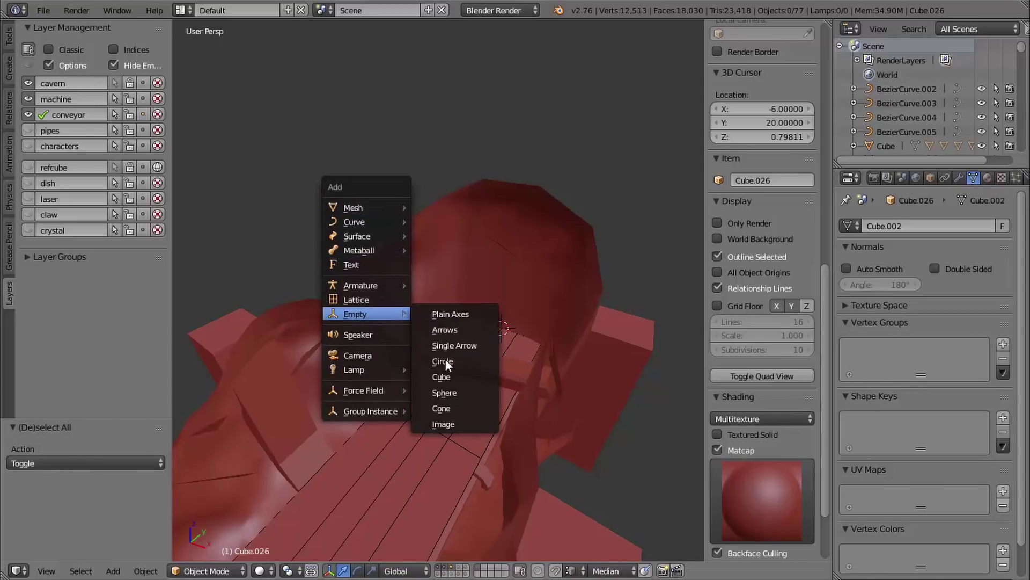
{"action": "left_click", "coordinate": [448, 376]}
{"action": "mouse_move", "coordinate": [483, 363]}
{"action": "middle_mouse_down", "text": "shift"}
{"action": "mouse_move", "coordinate": [456, 366]}
{"action": "mouse_move", "coordinate": [475, 354]}
{"action": "mouse_move", "coordinate": [465, 361]}
{"action": "middle_mouse_up", "text": "shift"}
{"action": "middle_click_drag", "start_coordinate": [466, 360], "coordinate": [424, 272]}
{"action": "middle_click_drag", "start_coordinate": [481, 412], "coordinate": [517, 304]}
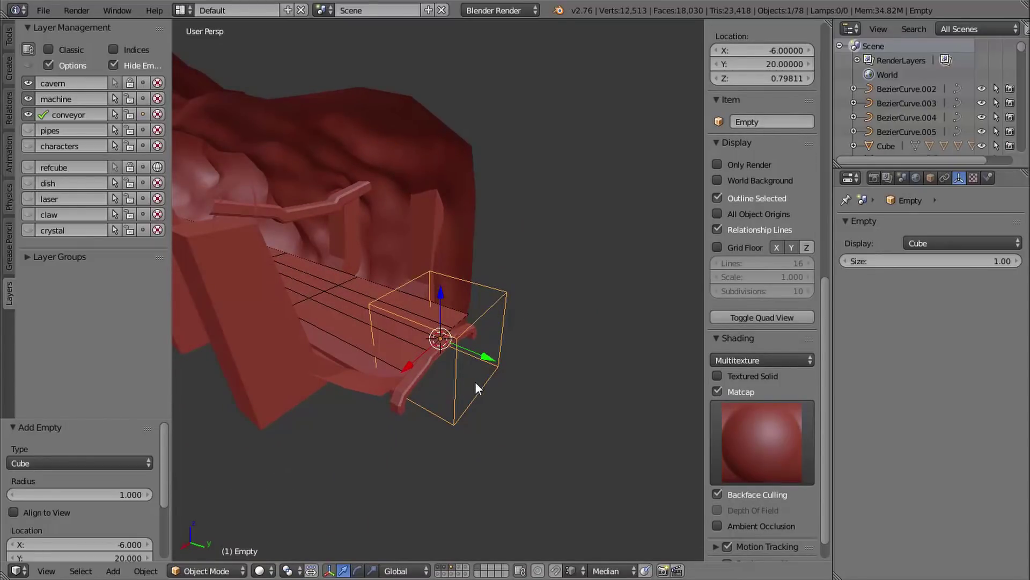
- Review the conveyor's run through the cavern and hide the cavern layer
{"action": "middle_click_drag", "start_coordinate": [475, 381], "coordinate": [519, 327]}
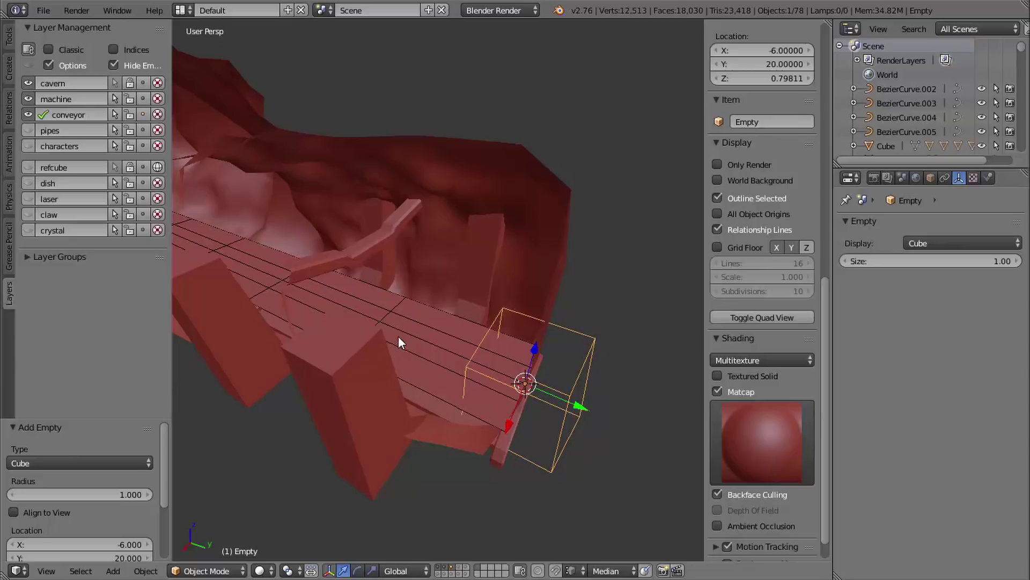
{"action": "middle_click_drag", "start_coordinate": [417, 345], "coordinate": [479, 286], "text": "shift"}
{"action": "middle_click_drag", "start_coordinate": [360, 314], "coordinate": [465, 294], "text": "shift"}
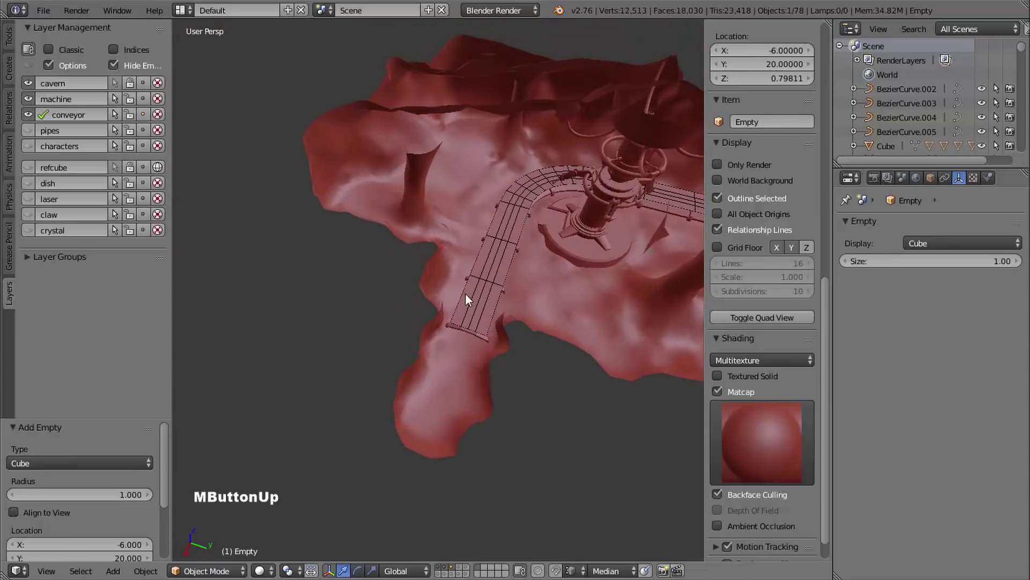
{"action": "middle_click_drag", "start_coordinate": [458, 415], "coordinate": [460, 295]}
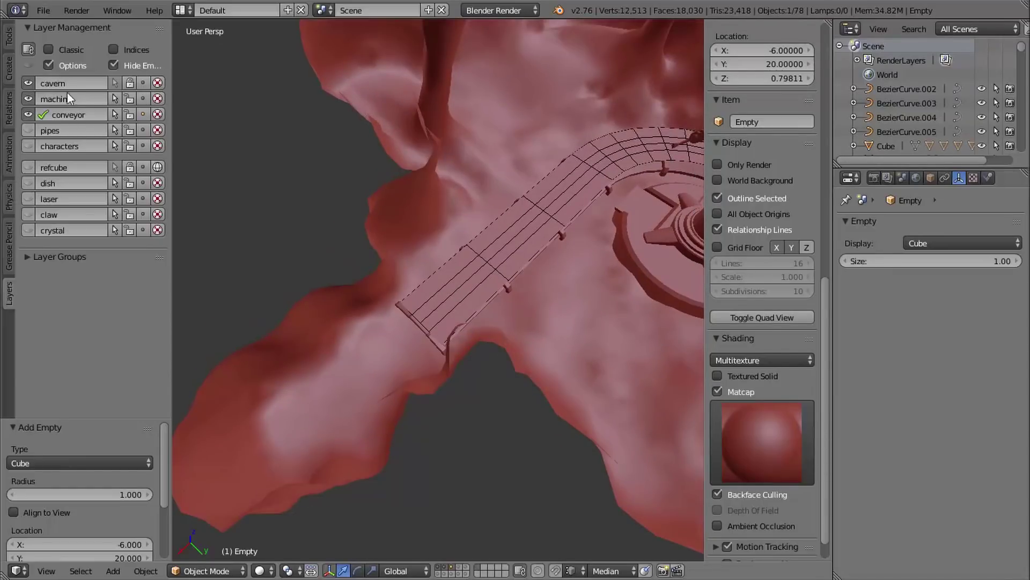
{"action": "left_click", "coordinate": [28, 84]}
{"action": "left_click", "coordinate": [28, 83]}
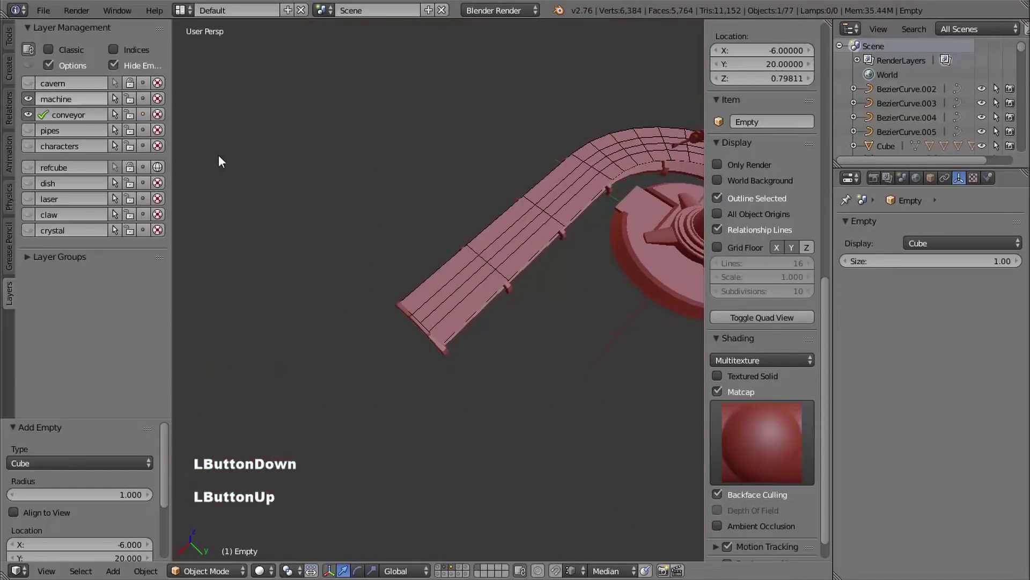
- Isolate the last arched section beneath the conveyor's opposite end, beside the end bracket, by hiding all unselected objects
{"action": "middle_click_drag", "start_coordinate": [219, 159], "coordinate": [424, 352]}
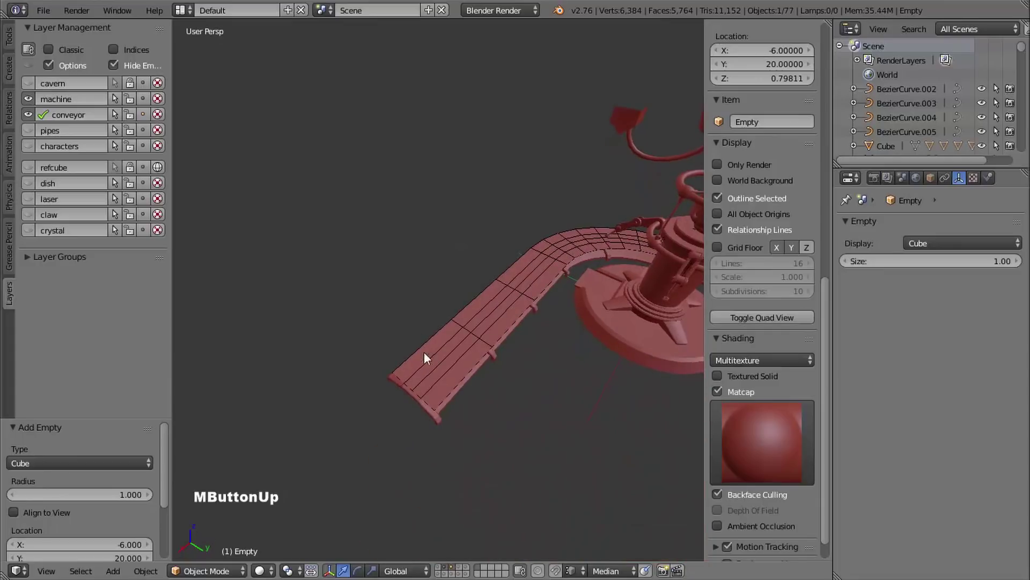
{"action": "right_click", "coordinate": [404, 388]}
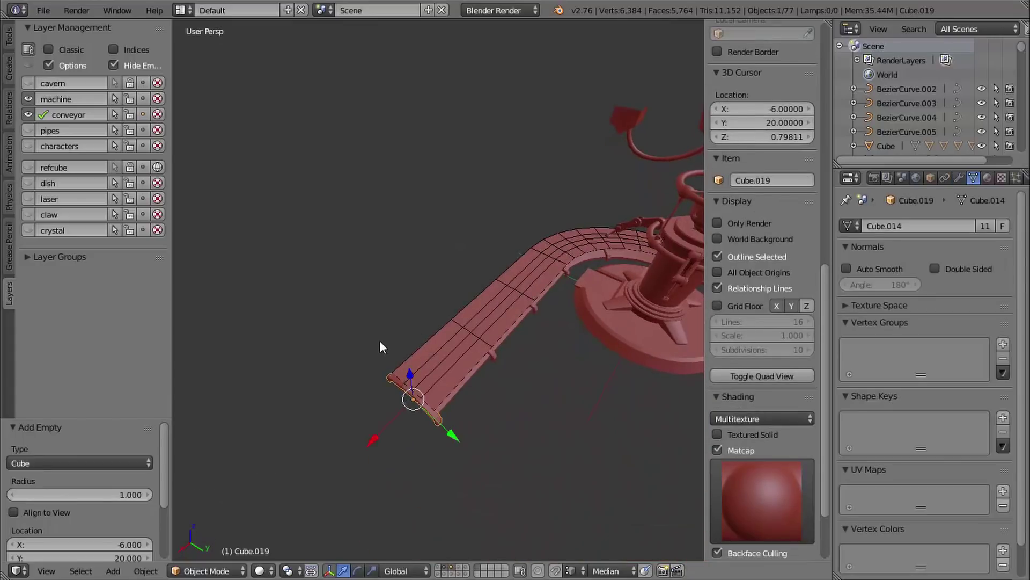
{"action": "key", "text": "KP_Decimal"}
{"action": "middle_click_drag", "start_coordinate": [391, 385], "coordinate": [625, 430]}
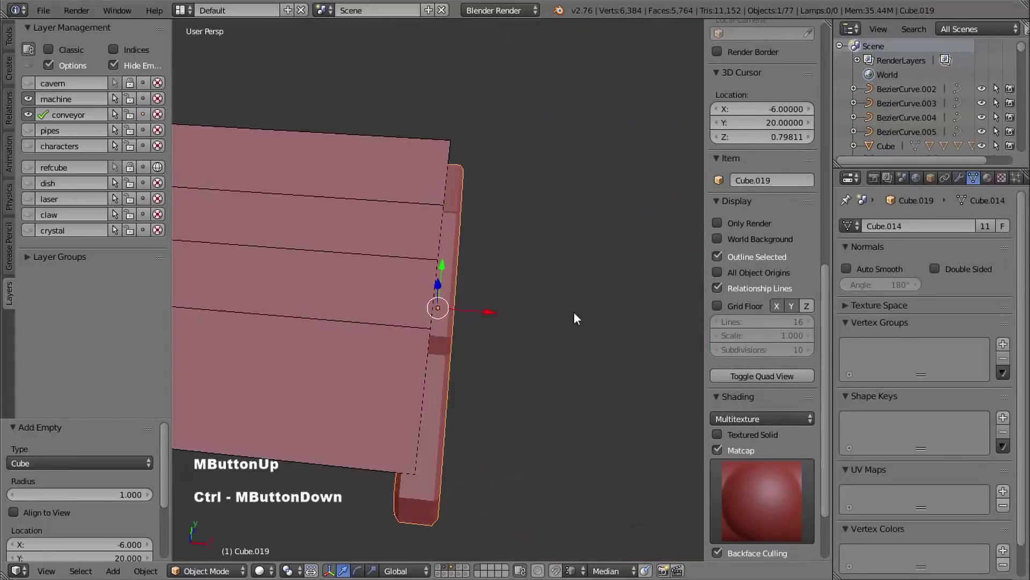
{"action": "middle_click_drag", "start_coordinate": [574, 311], "coordinate": [462, 319], "text": "ctrl"}
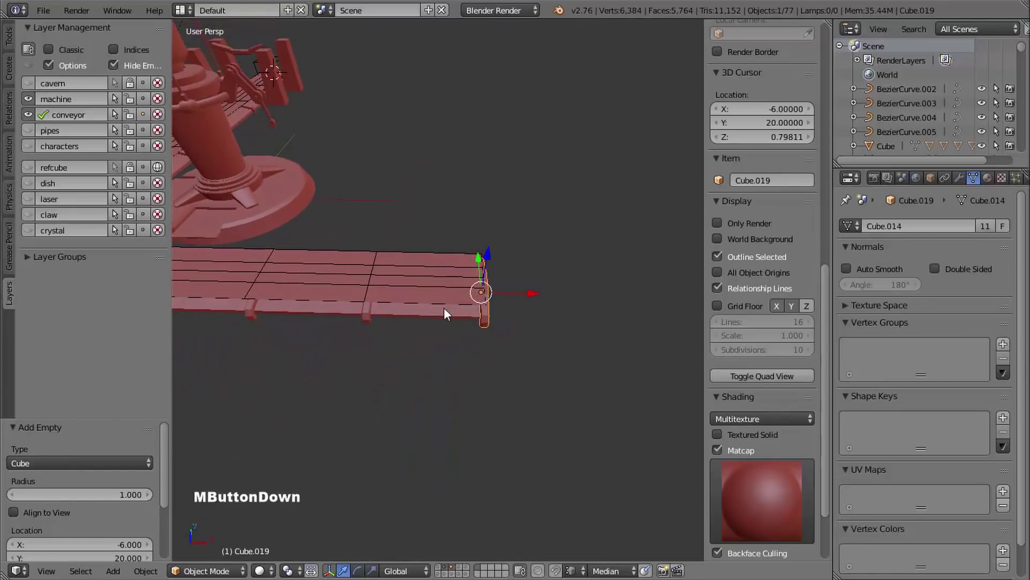
{"action": "right_click", "coordinate": [439, 308]}
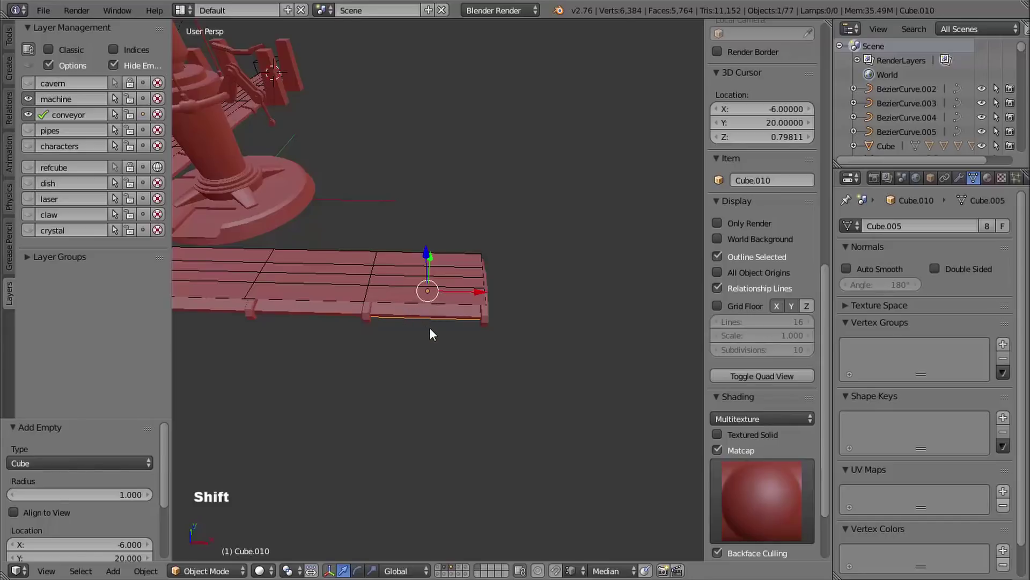
{"action": "key", "text": "shift+h"}
{"action": "middle_click_drag", "start_coordinate": [438, 344], "coordinate": [441, 344], "text": "shift"}
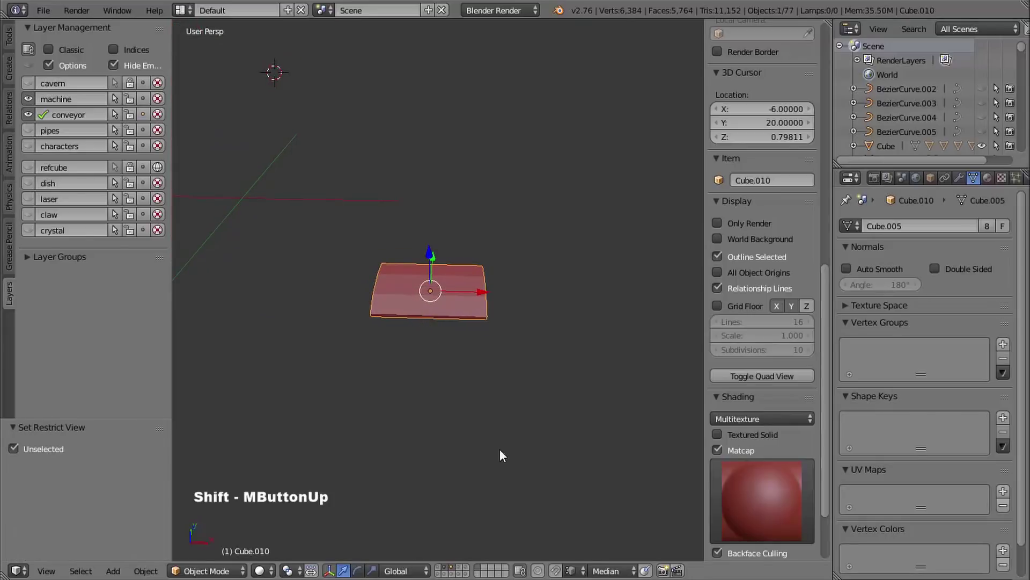
- Switch snapping to increments and add two linked copies of the arched section, each 4 units further along X
{"action": "left_click", "coordinate": [579, 573]}
{"action": "left_click", "coordinate": [595, 555]}
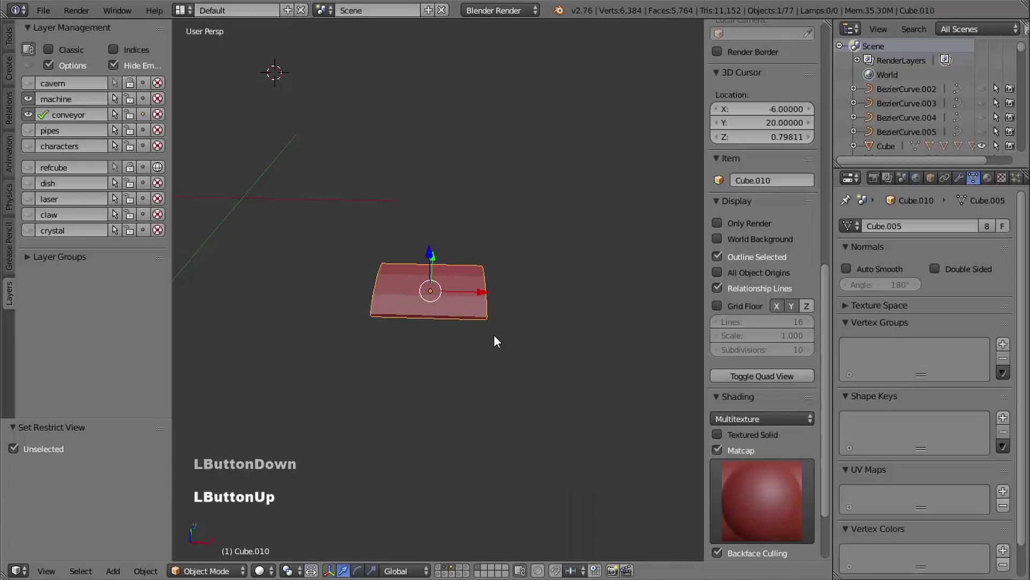
{"action": "middle_click_drag", "start_coordinate": [497, 341], "coordinate": [490, 336], "text": "shift"}
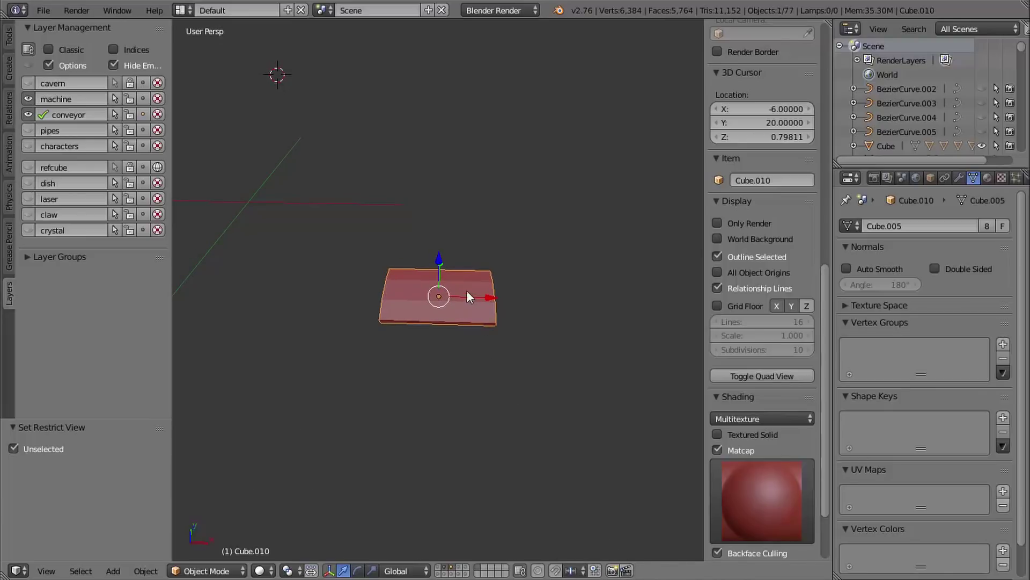
{"action": "middle_click_drag", "start_coordinate": [613, 299], "coordinate": [482, 322], "text": "shift"}
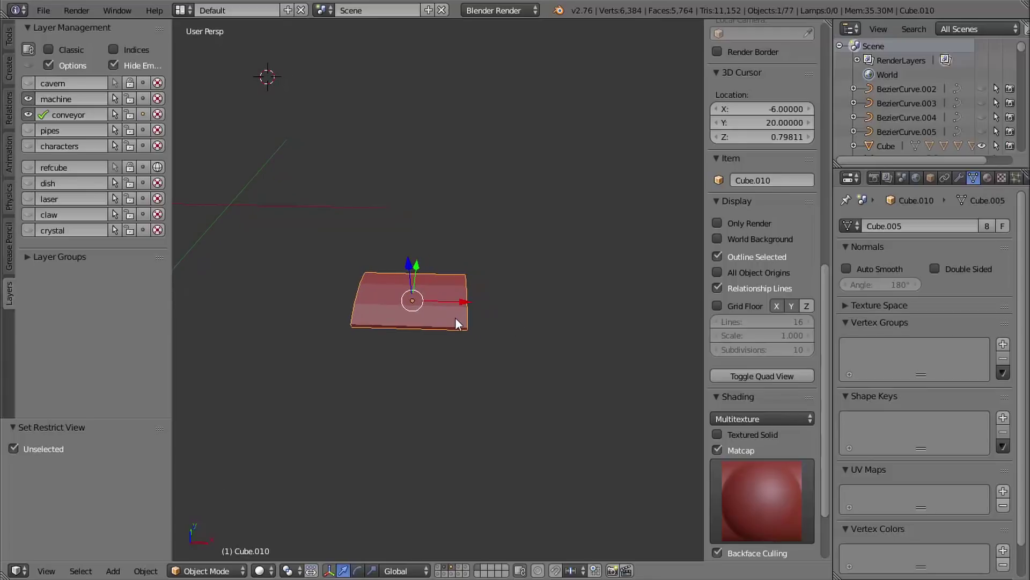
{"action": "key", "text": "alt+d"}
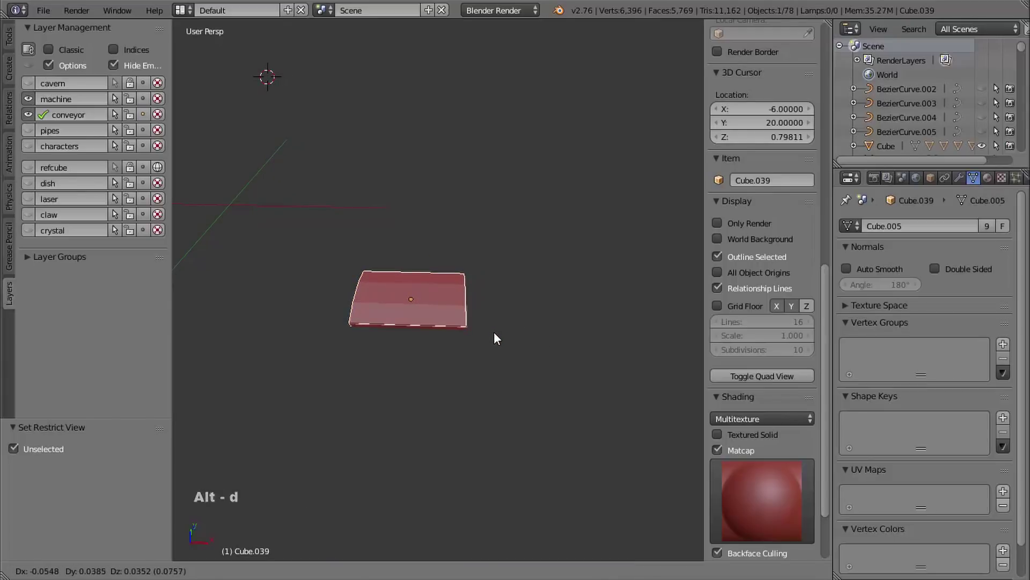
{"action": "key", "text": "x"}
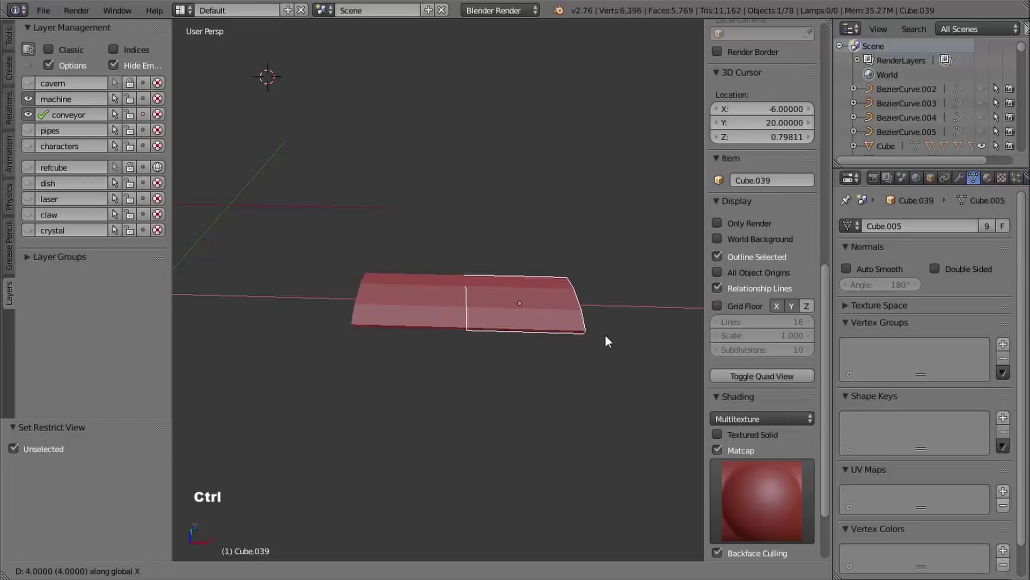
{"action": "left_click", "coordinate": [604, 332], "text": "ctrl"}
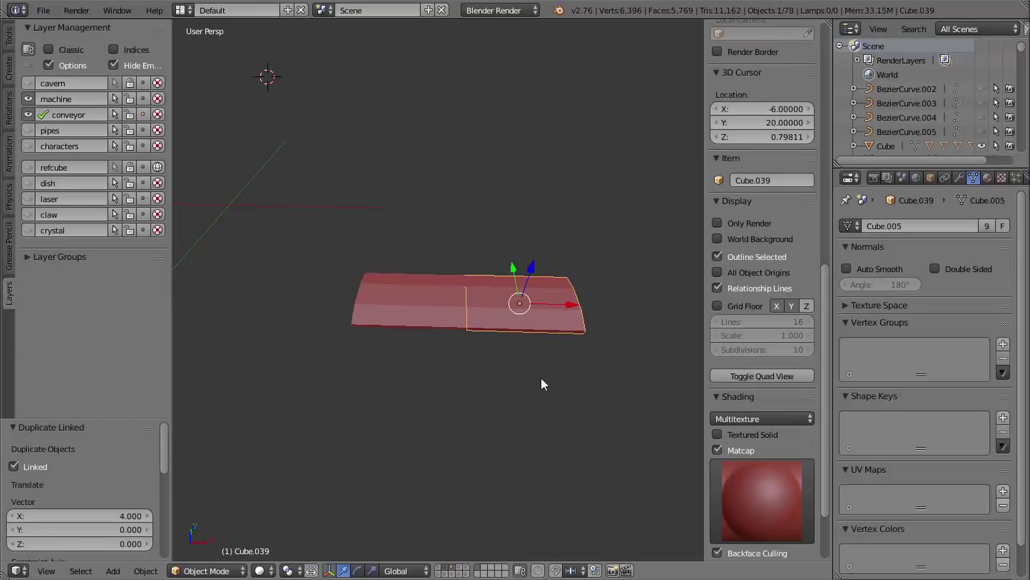
{"action": "key", "text": "shift+r"}
{"action": "middle_click_drag", "start_coordinate": [566, 385], "coordinate": [541, 370], "text": "shift"}
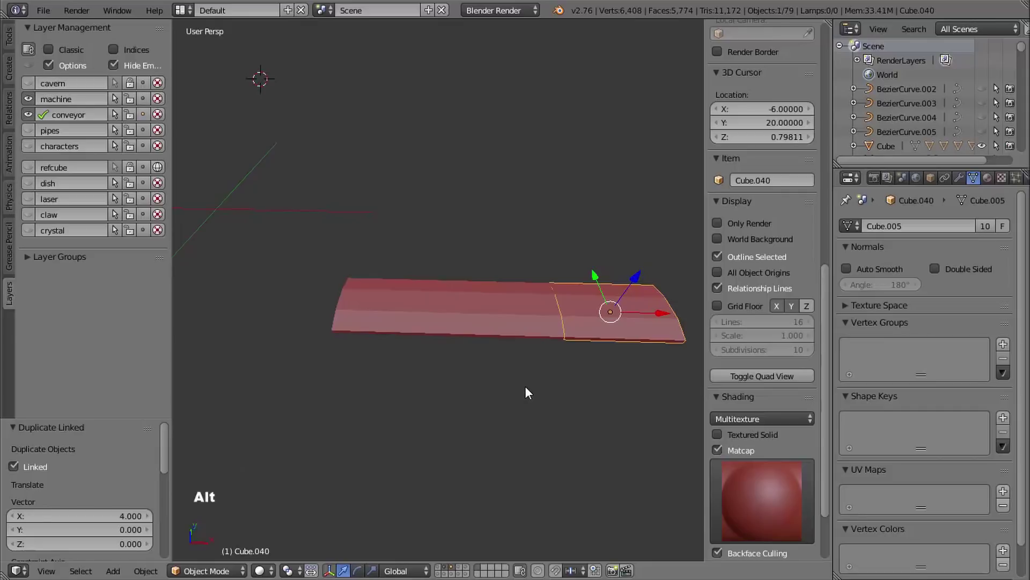
- Unhide all objects and add two linked copies of the end bracket, each 4 units further along X
{"action": "key", "text": "alt+h"}
{"action": "middle_click_drag", "start_coordinate": [524, 386], "coordinate": [441, 335], "text": "shift"}
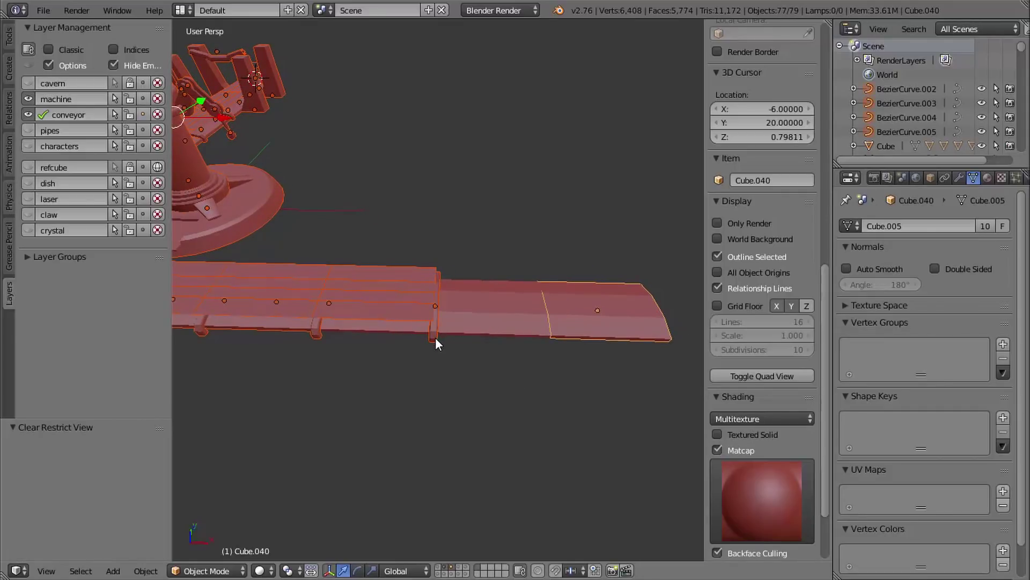
{"action": "right_click", "coordinate": [436, 339]}
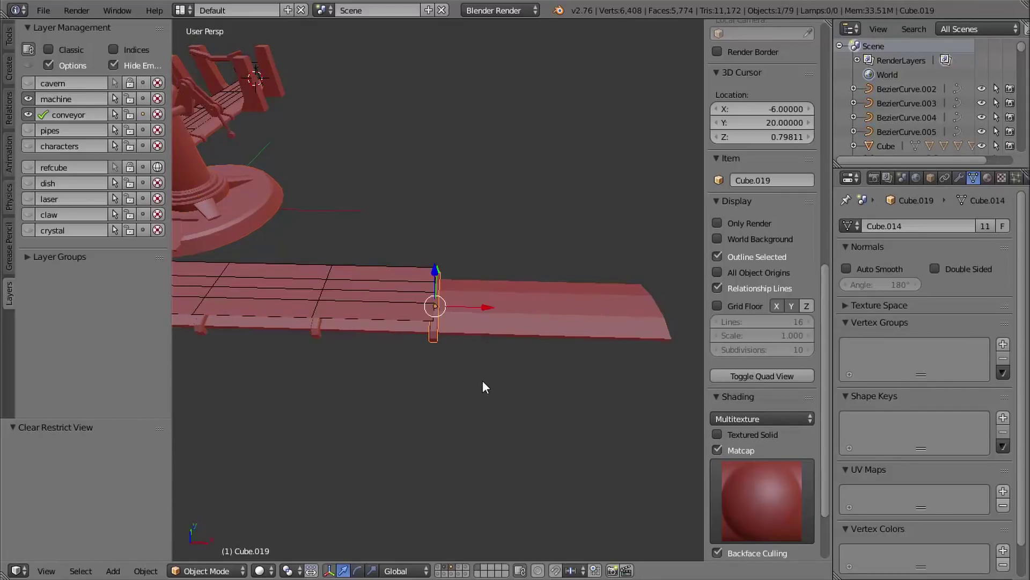
{"action": "key", "text": "z"}
{"action": "middle_click_drag", "start_coordinate": [523, 382], "coordinate": [497, 349], "text": "shift"}
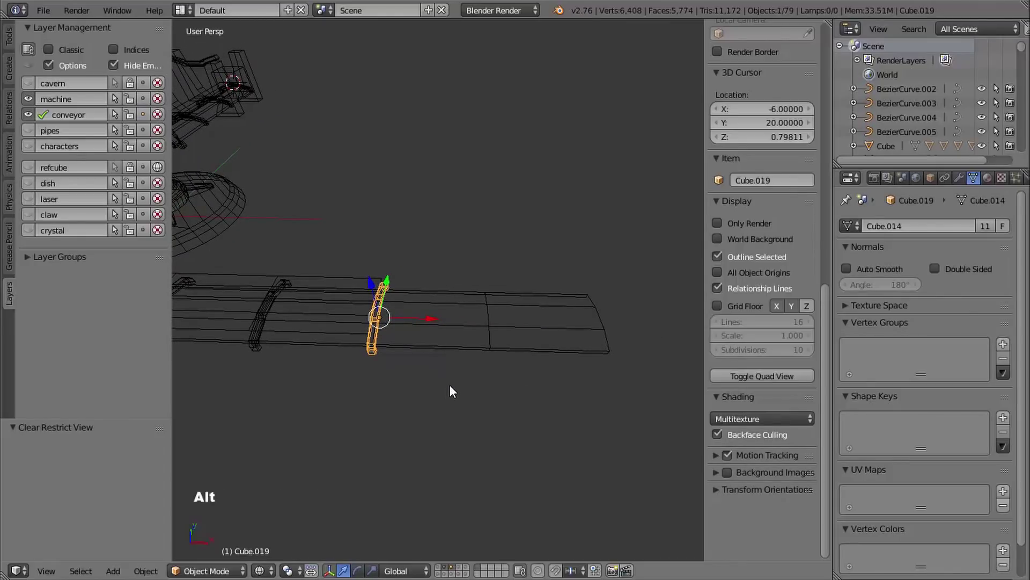
{"action": "key", "text": "alt+d"}
{"action": "key", "text": "x"}
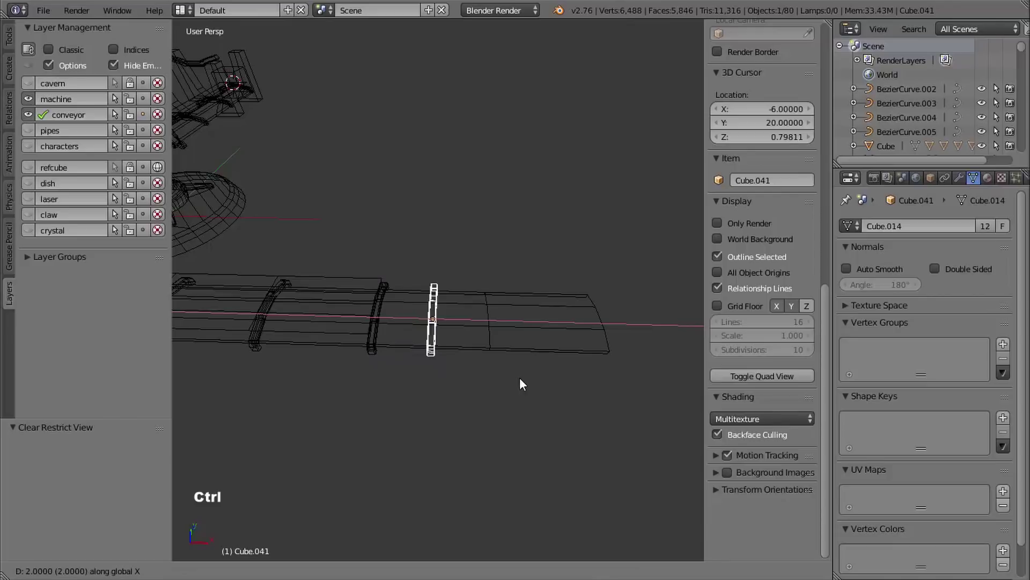
{"action": "left_click", "coordinate": [554, 370], "text": "ctrl"}
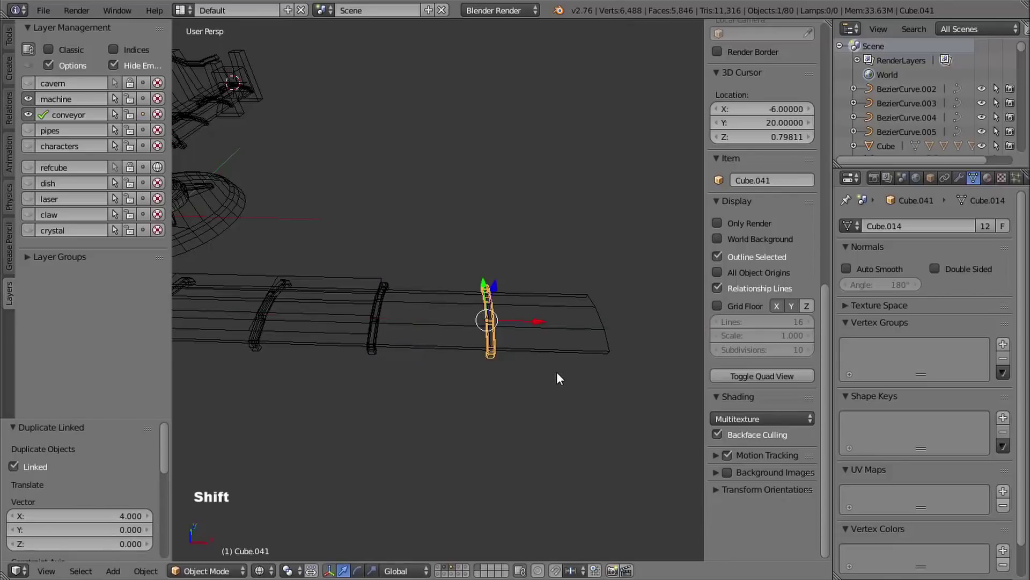
{"action": "key", "text": "shift+r"}
{"action": "middle_click_drag", "start_coordinate": [486, 374], "coordinate": [524, 329], "text": "shift"}
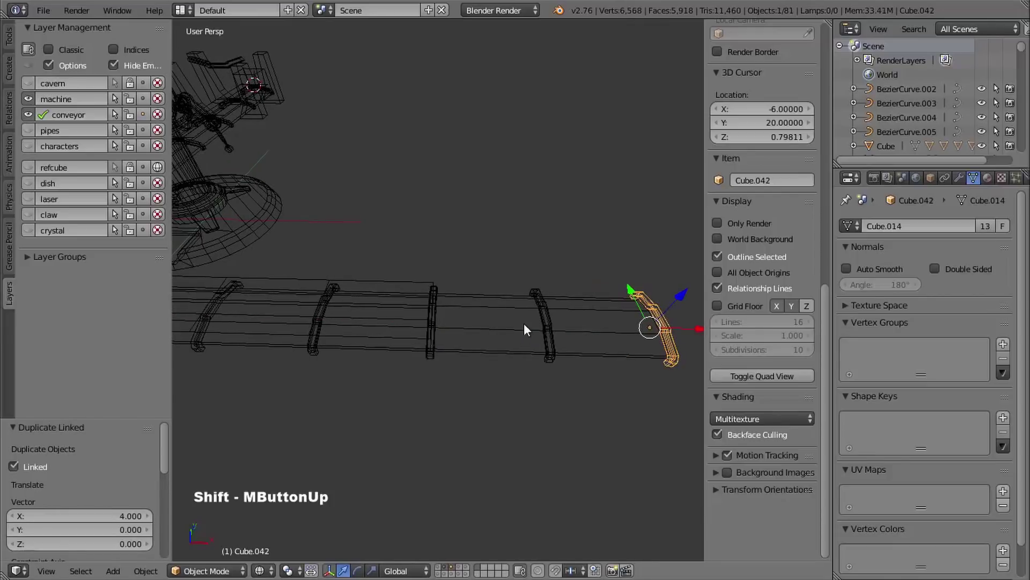
- Hide the outermost bracket so the end of the last arched section is exposed
{"action": "right_click", "coordinate": [427, 283]}
{"action": "middle_click_drag", "start_coordinate": [449, 335], "coordinate": [616, 334]}
{"action": "right_click", "coordinate": [650, 317]}
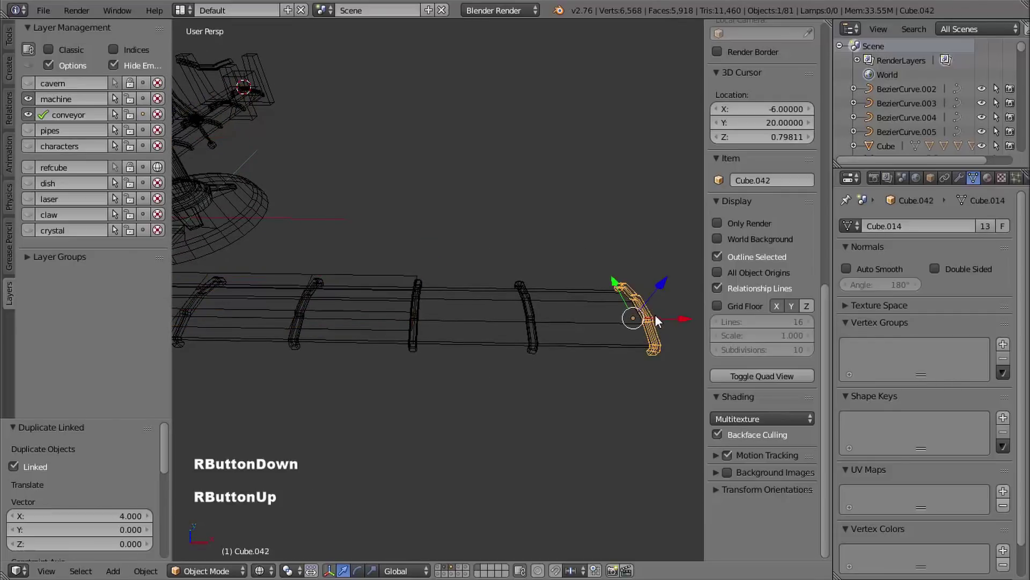
{"action": "key", "text": "h"}
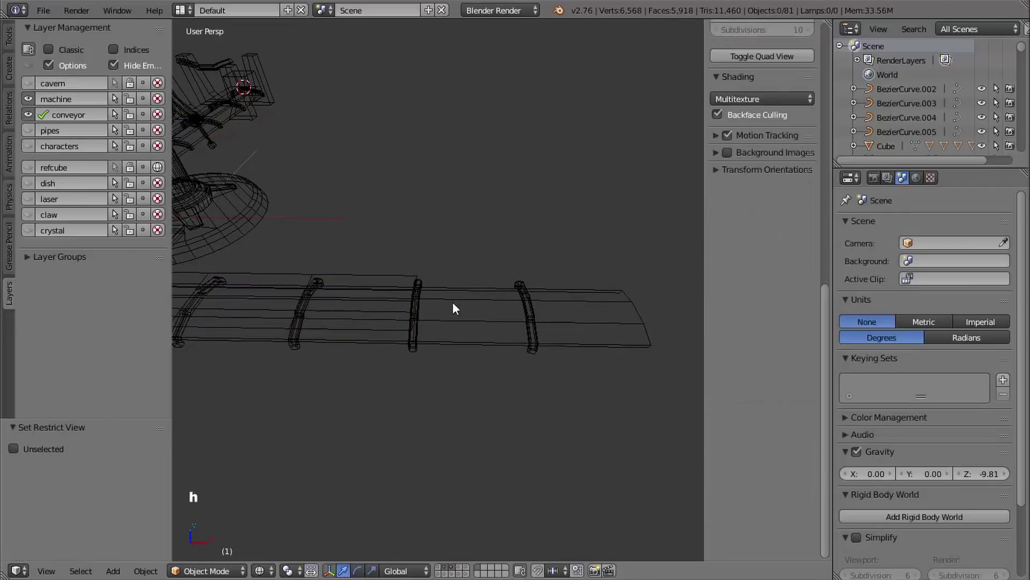
- Using vertex snapping and edge selection, extrude the belt's end edges 8 units along X to the last arched section's end
{"action": "right_click", "coordinate": [412, 277]}
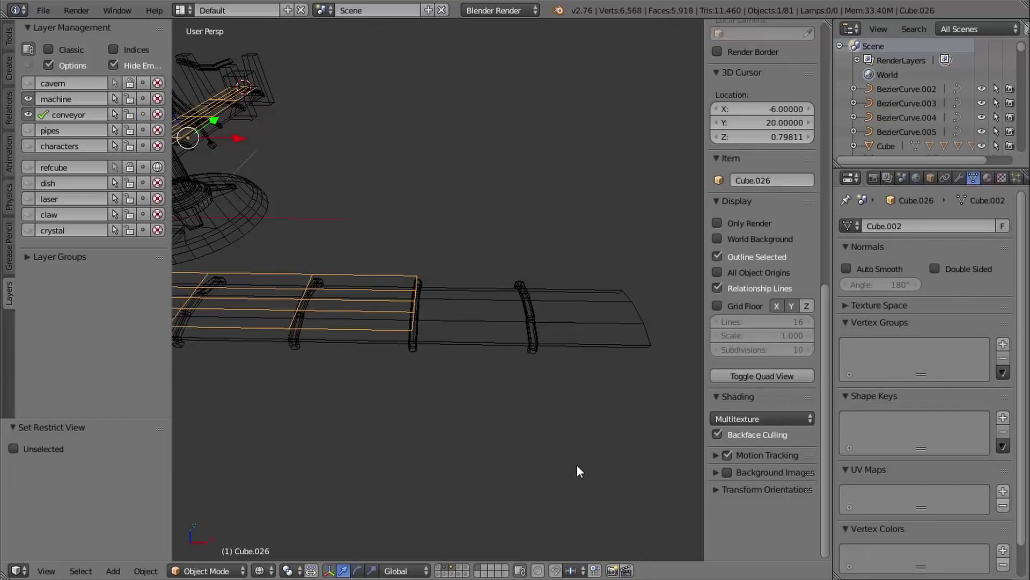
{"action": "left_click", "coordinate": [573, 569]}
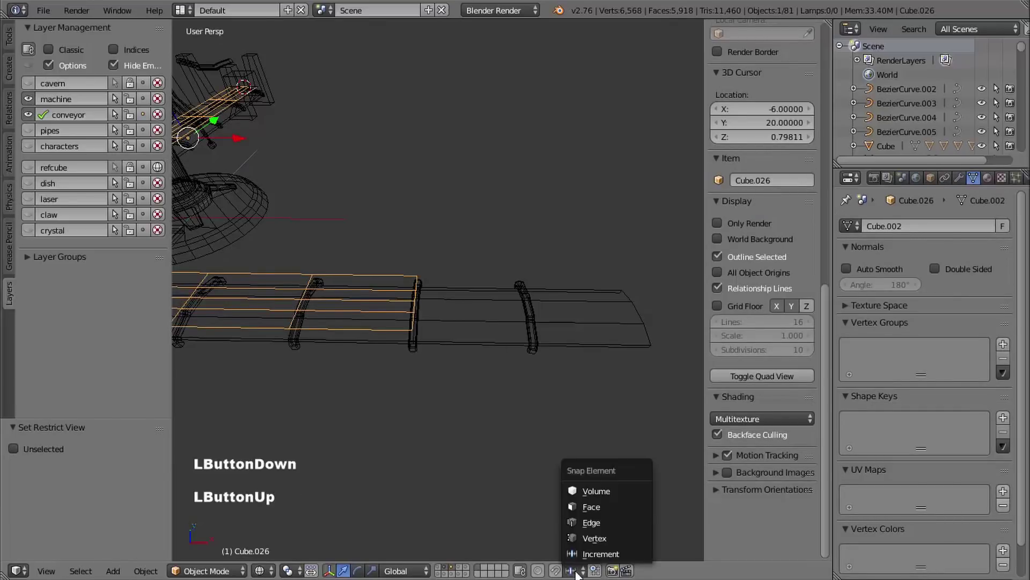
{"action": "left_click", "coordinate": [601, 538]}
{"action": "middle_click_drag", "start_coordinate": [466, 355], "coordinate": [477, 291], "text": "shift"}
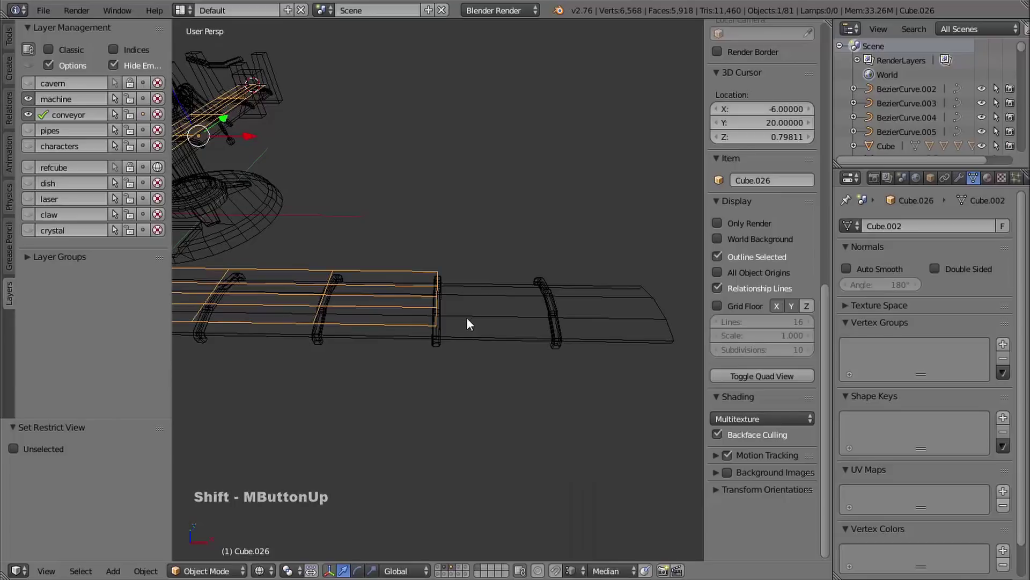
{"action": "key", "text": "Tab"}
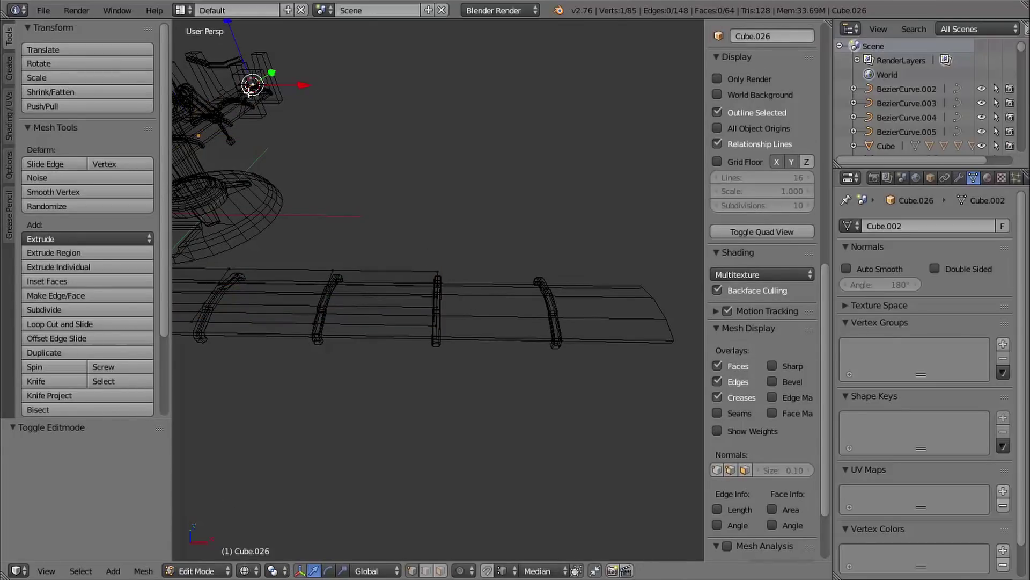
{"action": "key", "text": "a"}
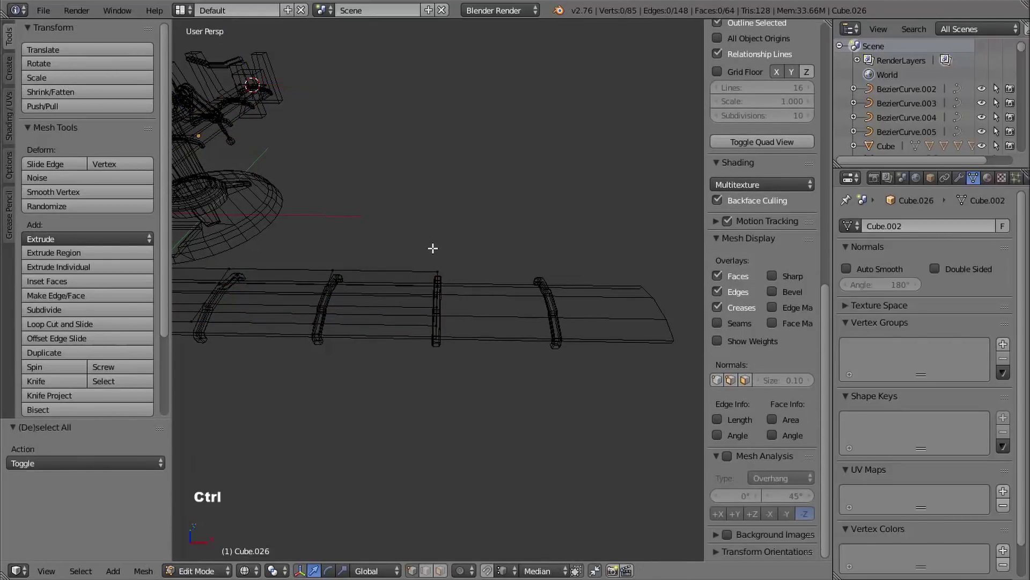
{"action": "key", "text": "ctrl+Tab"}
{"action": "left_click", "coordinate": [401, 257]}
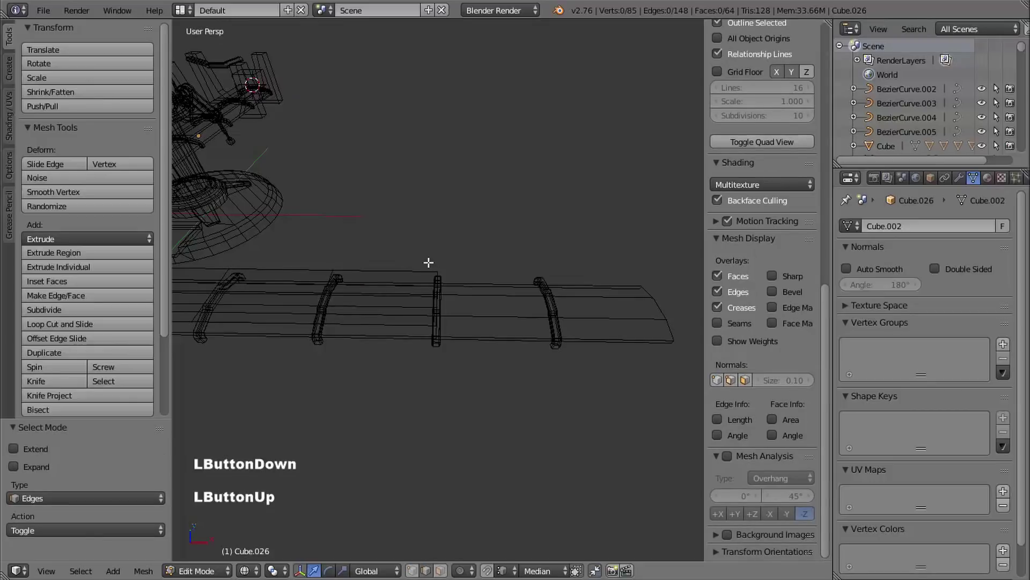
{"action": "key", "text": "b"}
{"action": "left_click_drag", "start_coordinate": [425, 245], "coordinate": [476, 369]}
{"action": "middle_click_drag", "start_coordinate": [475, 329], "coordinate": [447, 328], "text": "shift"}
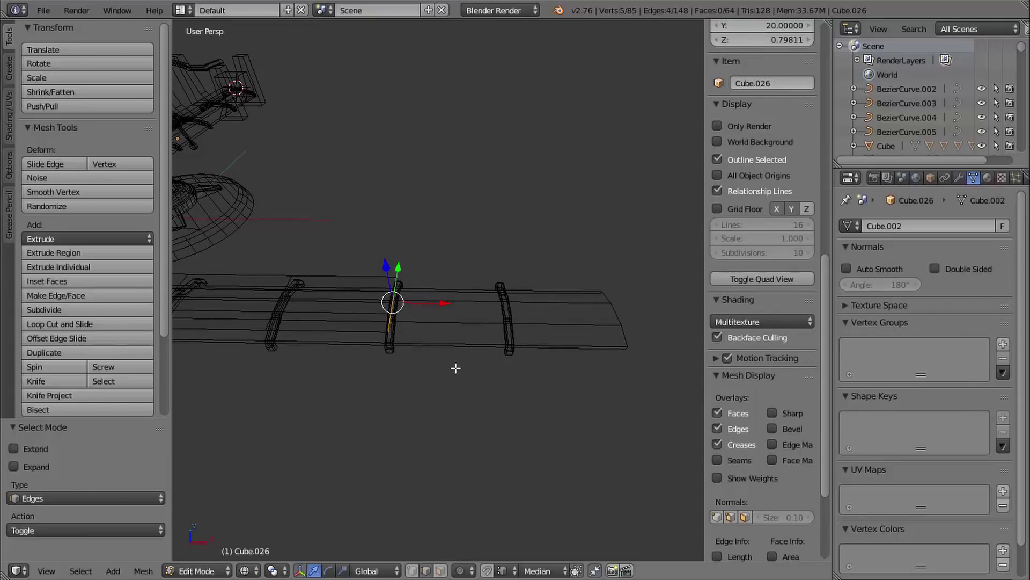
{"action": "key", "text": "shift+d"}
{"action": "key", "text": "x"}
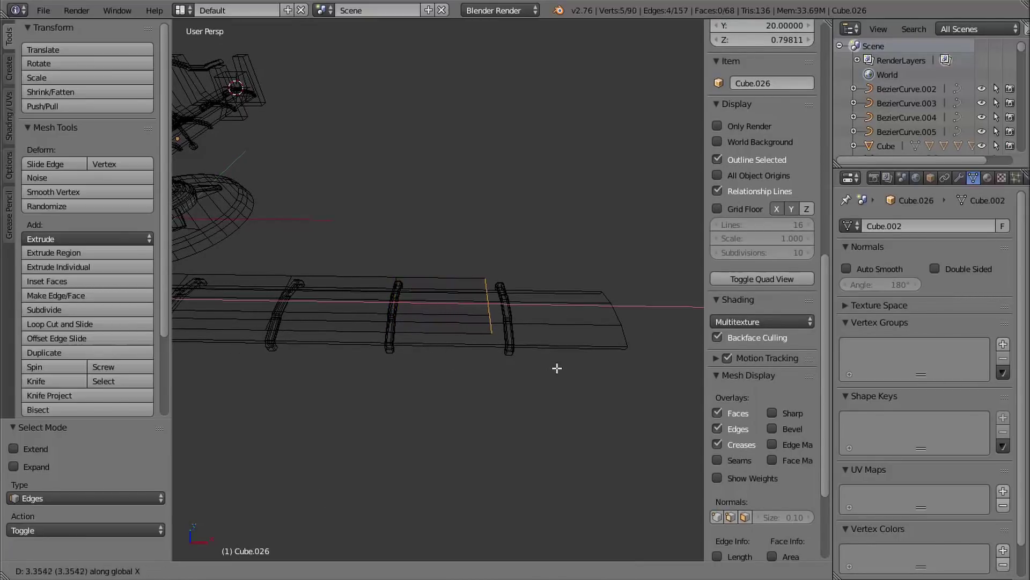
{"action": "left_click", "coordinate": [627, 343], "text": "ctrl"}
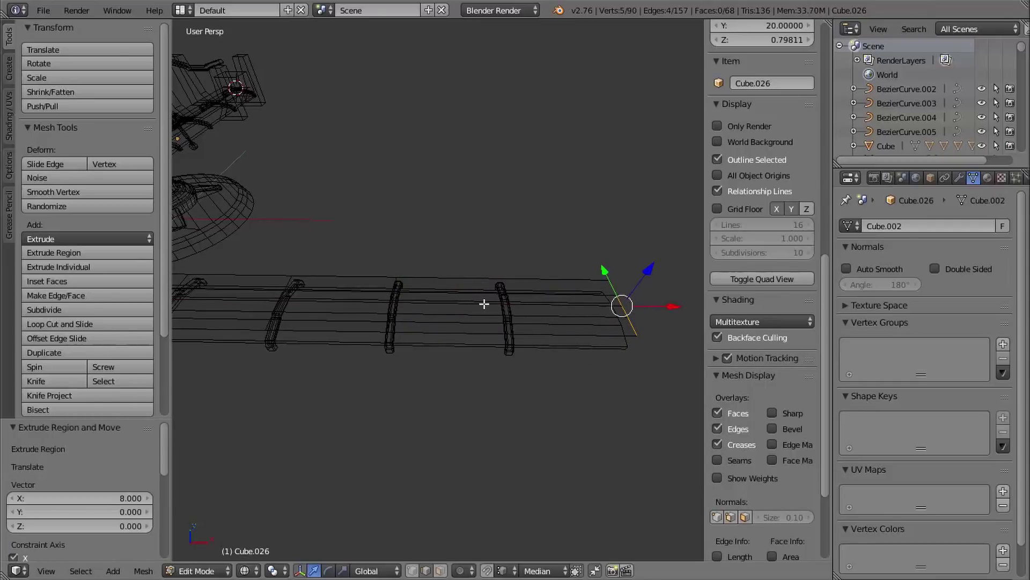
- Add one centred loop cut across the extended belt in solid view, and unhide all objects in Object Mode
{"action": "key", "text": "z"}
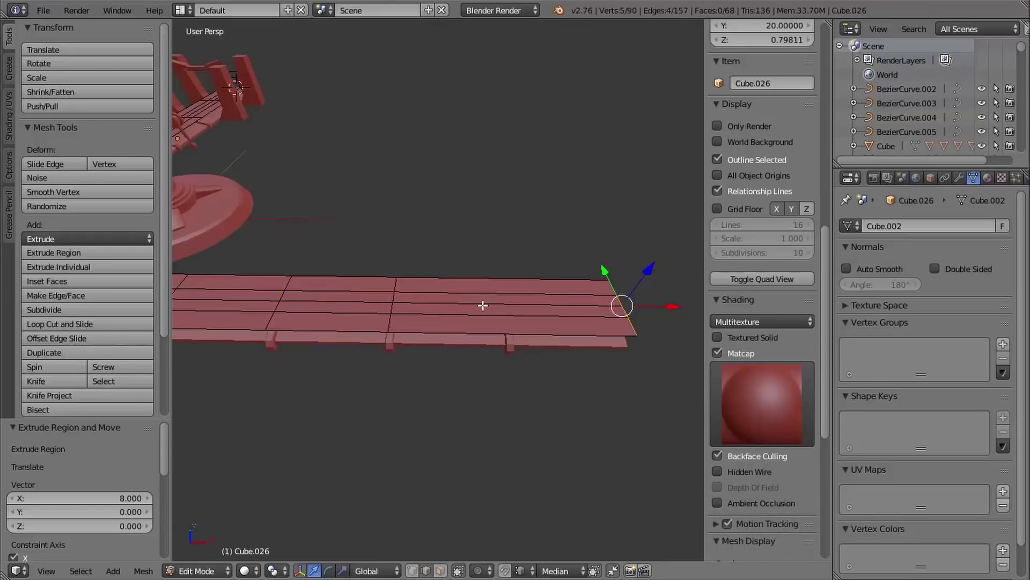
{"action": "left_click", "coordinate": [513, 304]}
{"action": "right_click", "coordinate": [508, 302]}
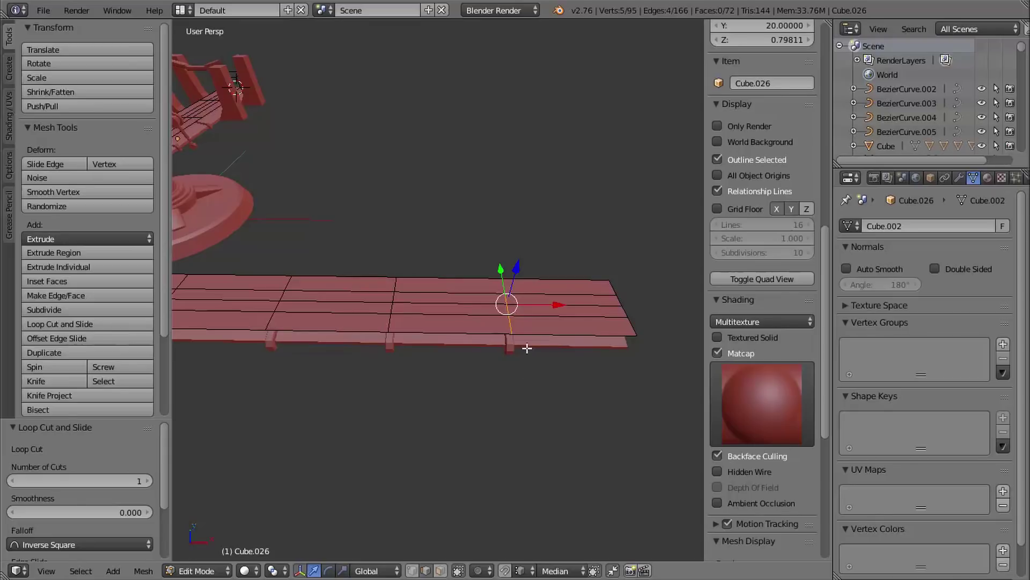
{"action": "key", "text": "Tab"}
{"action": "middle_click_drag", "start_coordinate": [533, 380], "coordinate": [510, 363], "text": "shift"}
{"action": "key", "text": "alt+h"}
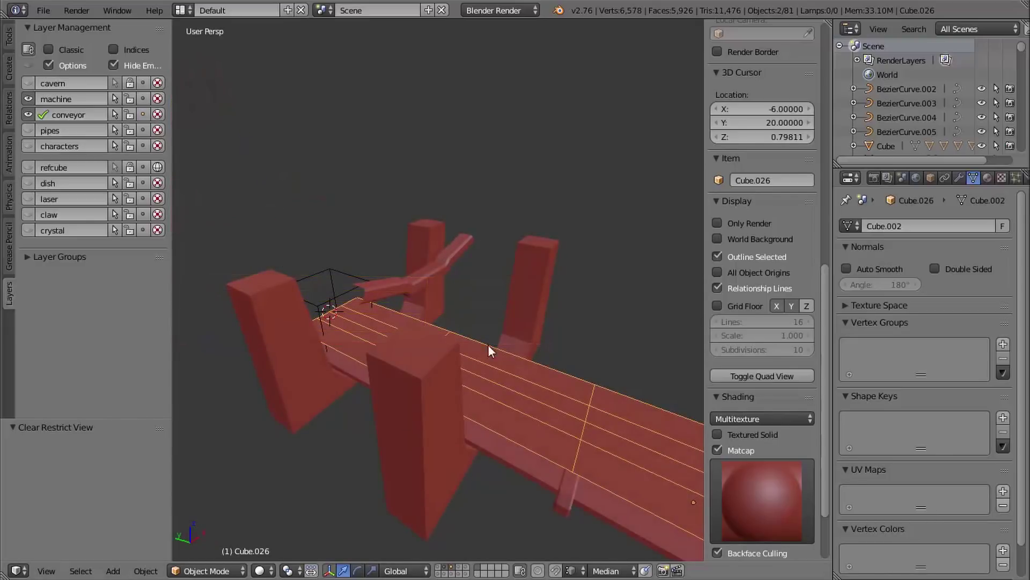
- Select the four upright posts, the bent bar and the cube empty at the belt's opposite end
{"action": "right_click", "coordinate": [544, 266]}
{"action": "right_click", "coordinate": [431, 231], "text": "shift"}
{"action": "right_click", "coordinate": [459, 238], "text": "shift"}
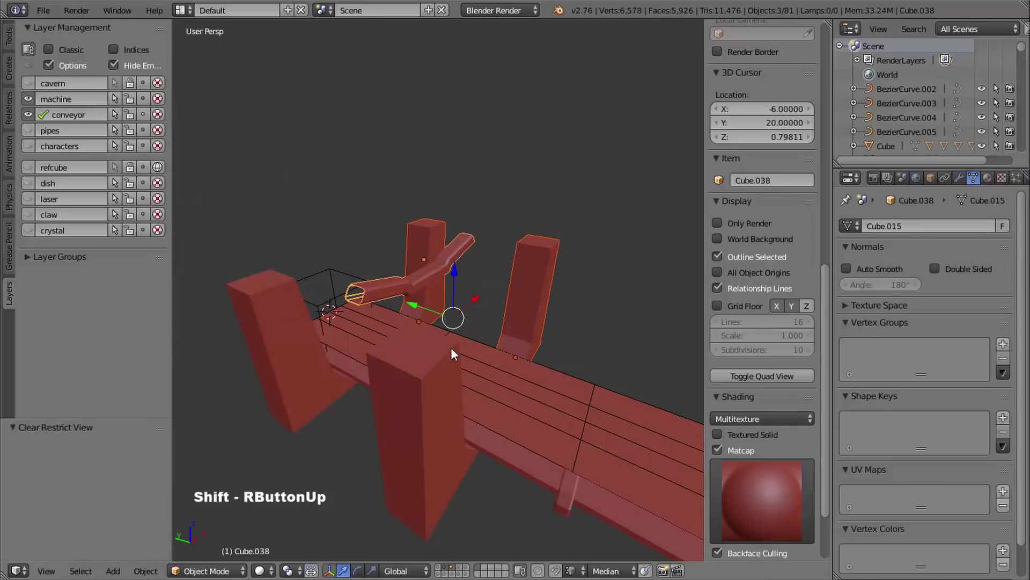
{"action": "right_click", "coordinate": [412, 472], "text": "shift"}
{"action": "right_click", "coordinate": [303, 404], "text": "shift"}
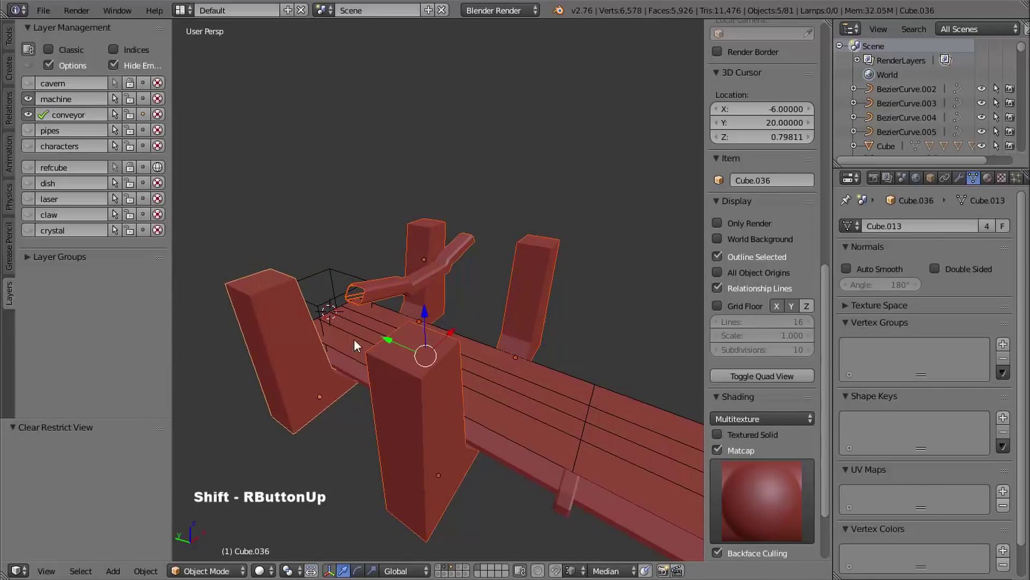
{"action": "right_click", "coordinate": [326, 269], "text": "shift"}
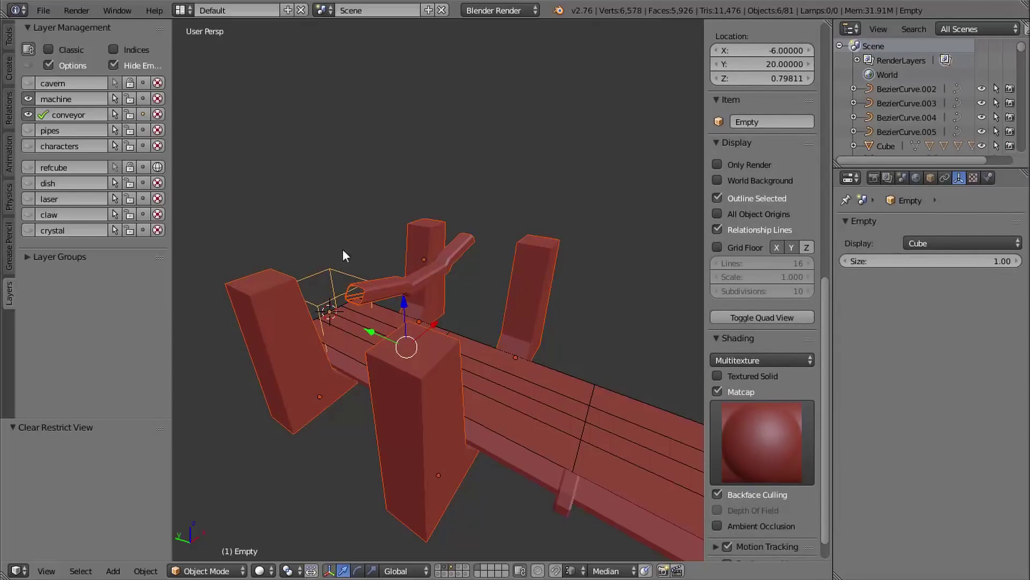
- Parent the four pillars and the bent beam to the Empty, and make a linked duplicate of the whole set in place
{"action": "key", "text": "ctrl+p"}
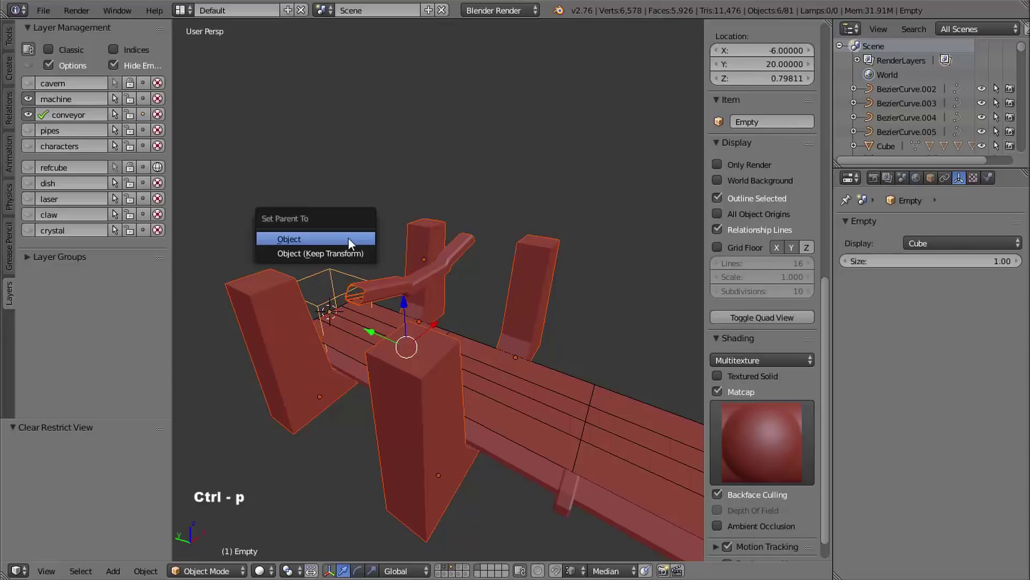
{"action": "left_click", "coordinate": [318, 243]}
{"action": "middle_click_drag", "start_coordinate": [368, 258], "coordinate": [366, 313], "text": "shift"}
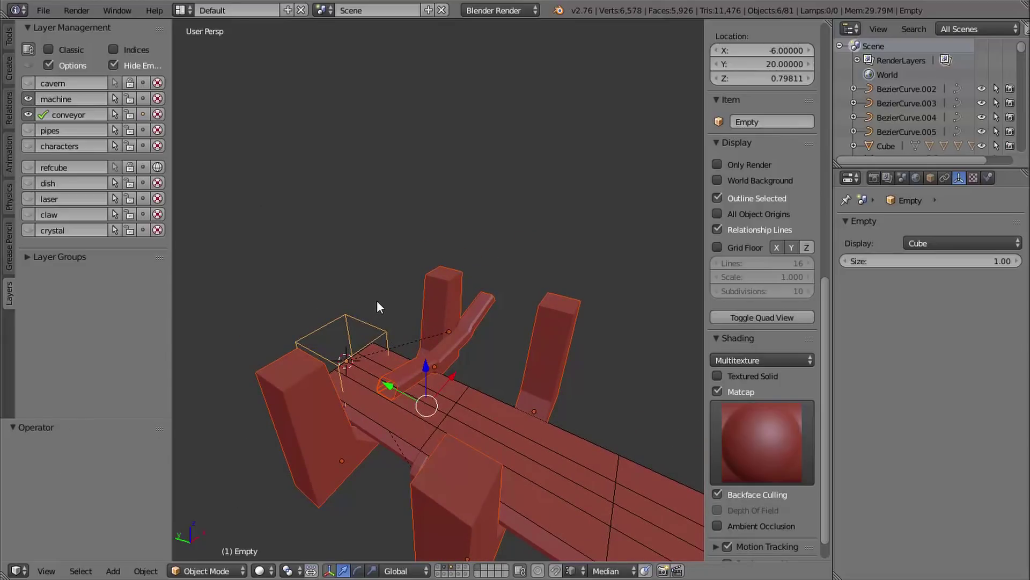
{"action": "key", "text": "alt+d"}
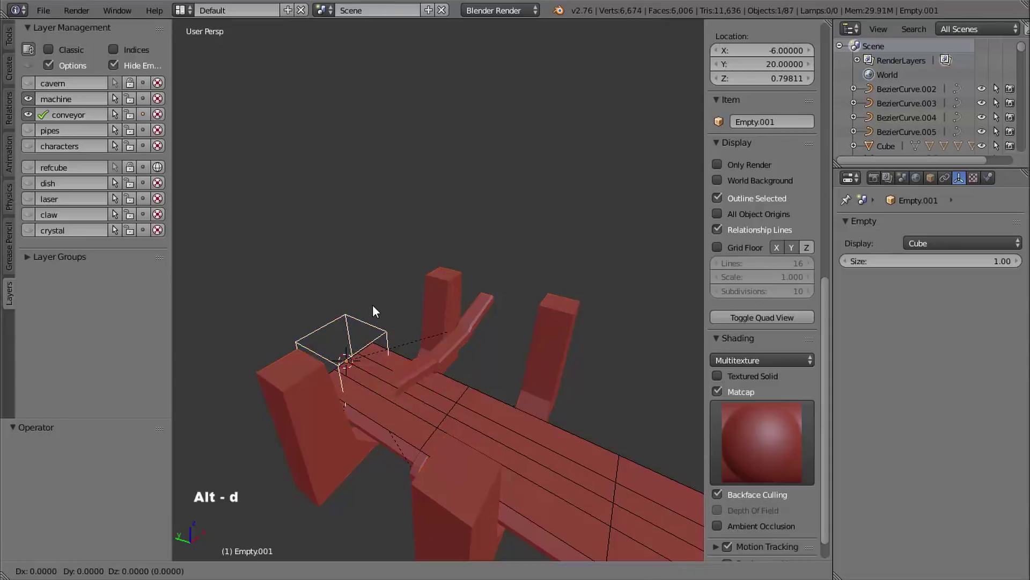
{"action": "right_click", "coordinate": [369, 306]}
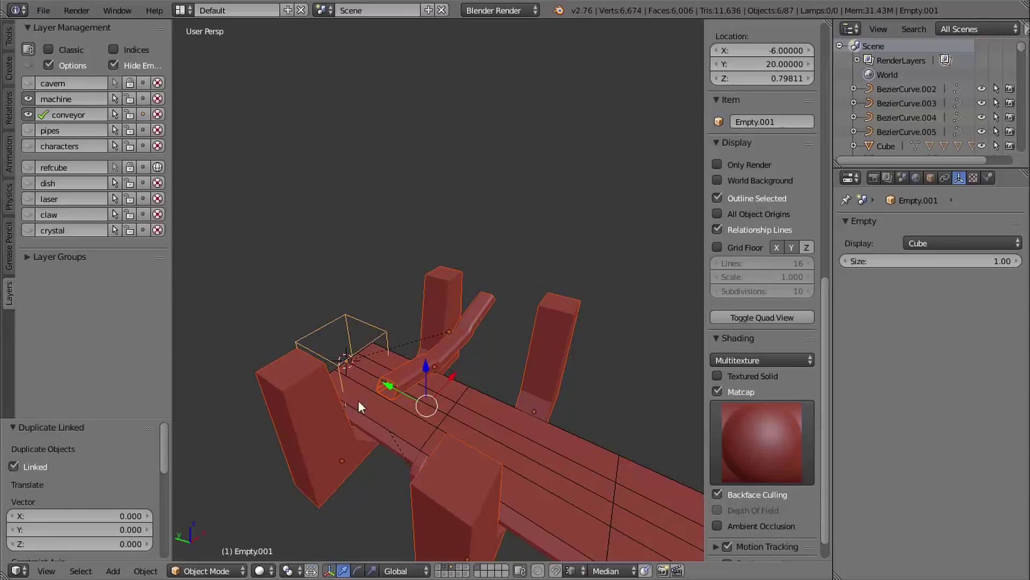
- Select the original Empty and move it 26 in X and -26 in Y to the far end of the conveyor, snapped to the grid
{"action": "right_click", "coordinate": [355, 318]}
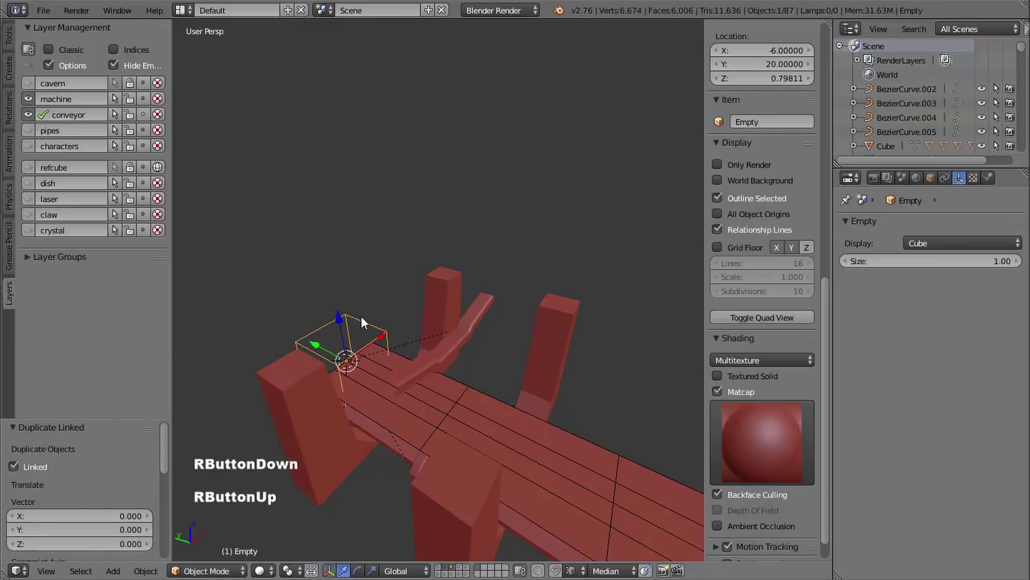
{"action": "middle_click_drag", "start_coordinate": [449, 282], "coordinate": [538, 330], "text": "ctrl"}
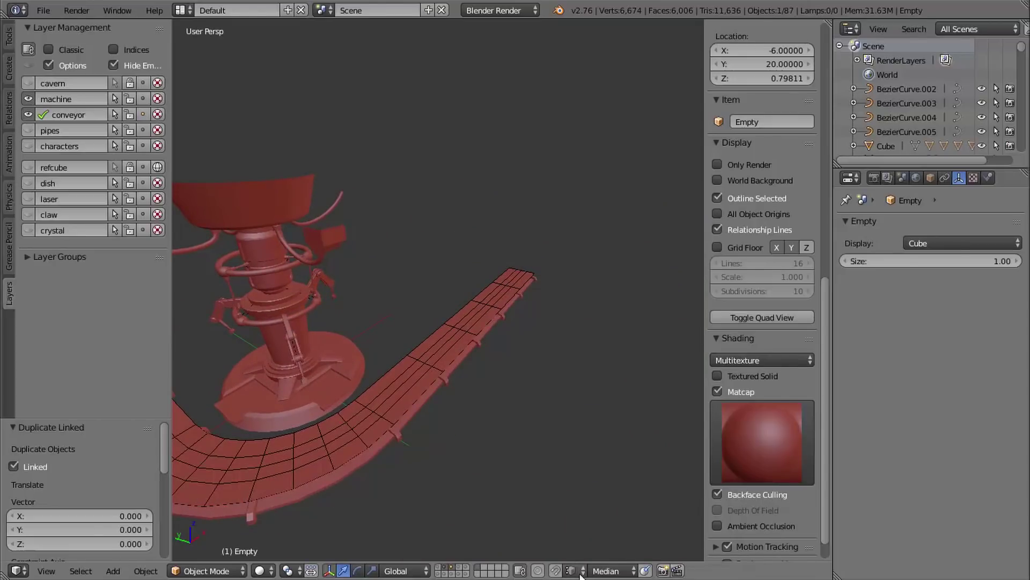
{"action": "middle_click_drag", "start_coordinate": [576, 557], "coordinate": [492, 375], "text": "shift"}
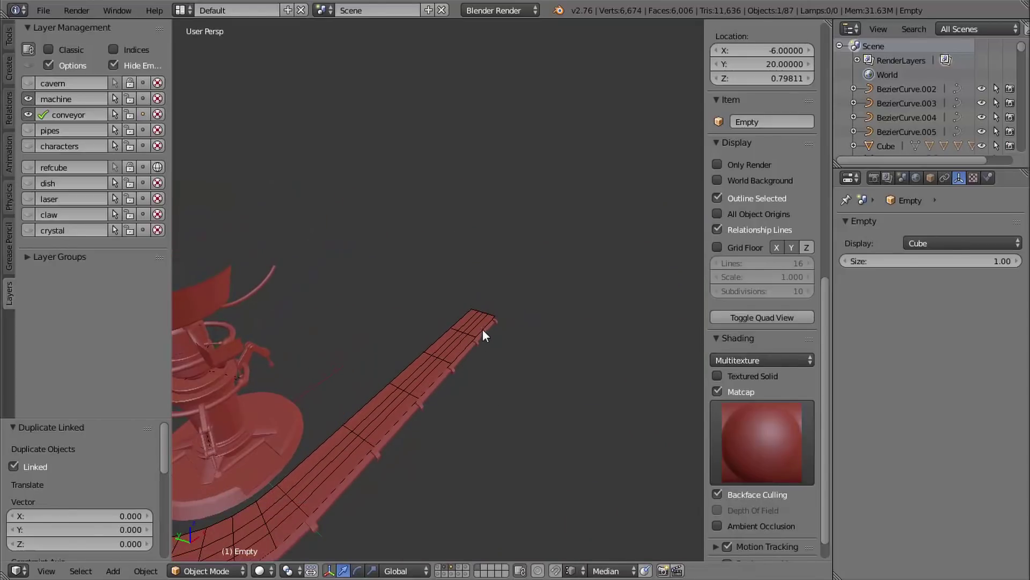
{"action": "middle_click_drag", "start_coordinate": [485, 336], "coordinate": [443, 357]}
{"action": "middle_click_drag", "start_coordinate": [443, 357], "coordinate": [471, 364], "text": "ctrl"}
{"action": "middle_click_drag", "start_coordinate": [472, 364], "coordinate": [467, 376]}
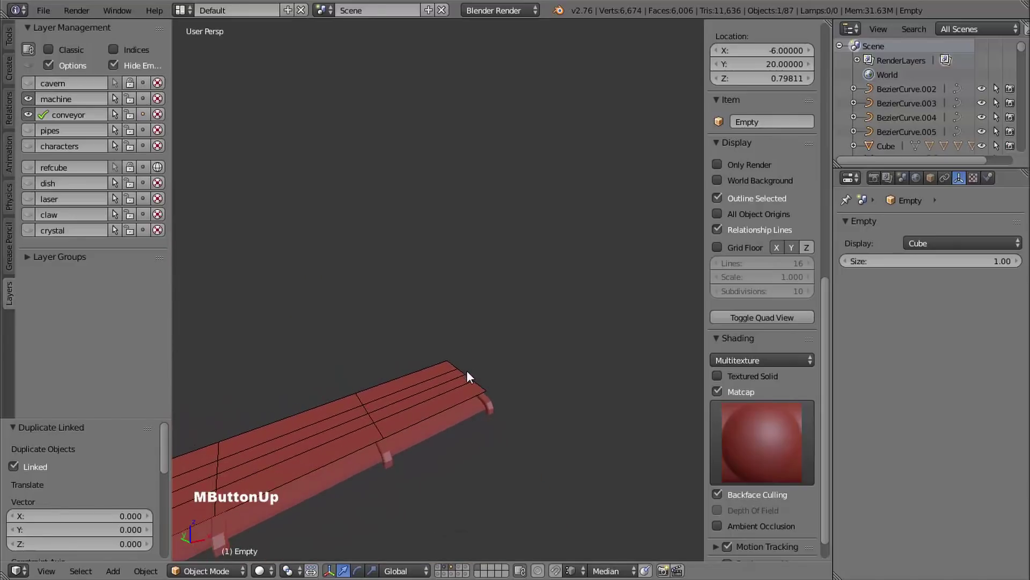
{"action": "key", "text": "g"}
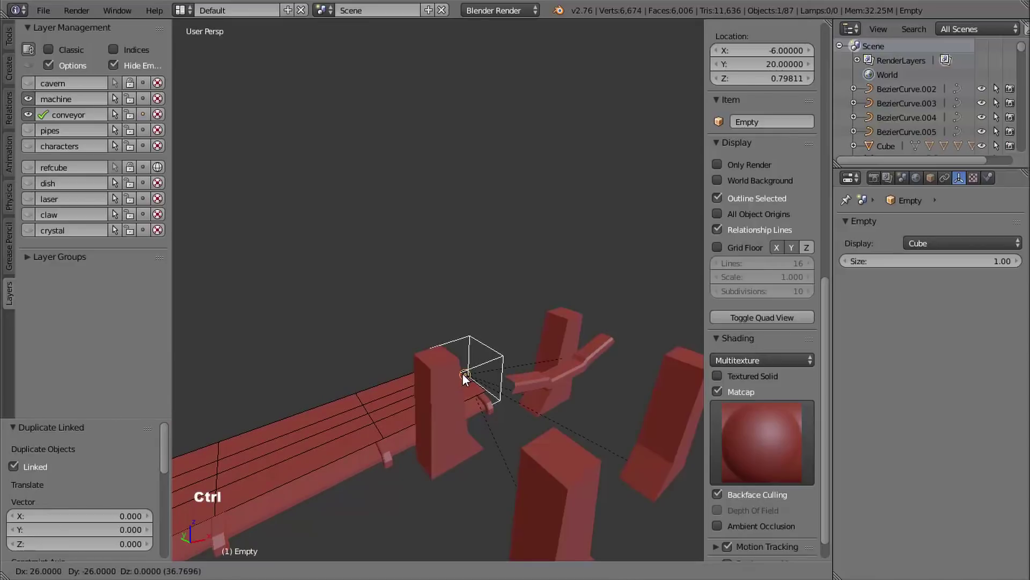
{"action": "left_click", "coordinate": [463, 374], "text": "ctrl"}
{"action": "mouse_move", "coordinate": [475, 394]}
{"action": "middle_mouse_down"}
{"action": "mouse_move", "coordinate": [444, 441]}
{"action": "mouse_move", "coordinate": [472, 398]}
{"action": "middle_mouse_up"}
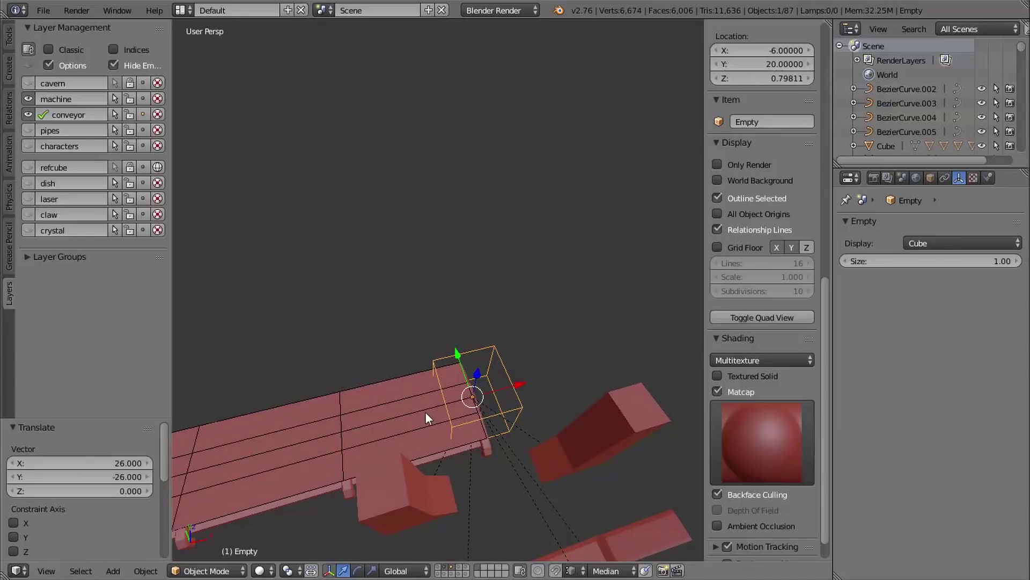
- Rotate the Empty 90° in top orthographic view so its pillars straddle the conveyor's far end
{"action": "middle_click_drag", "start_coordinate": [420, 409], "coordinate": [405, 409]}
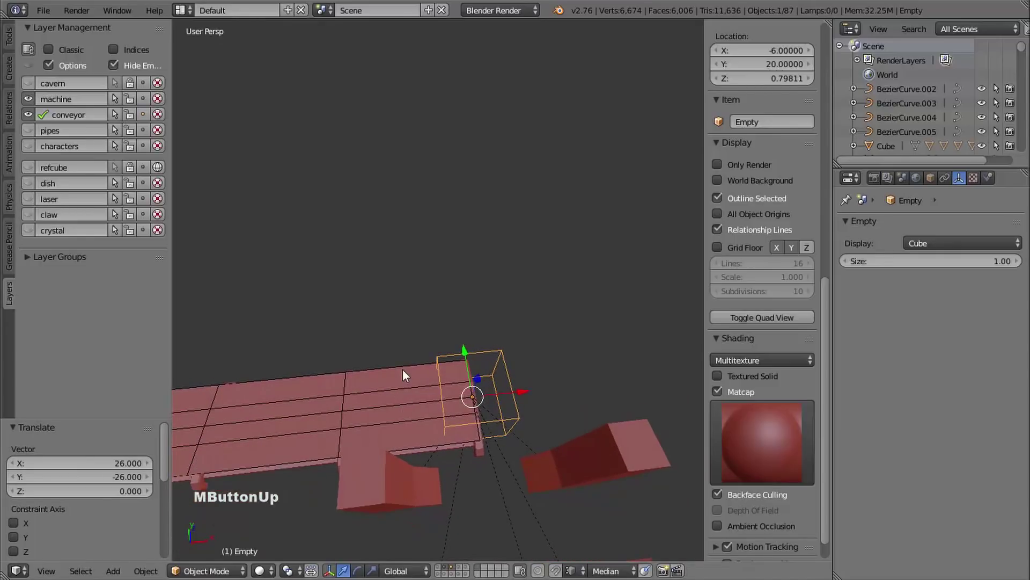
{"action": "key", "text": "KP_7"}
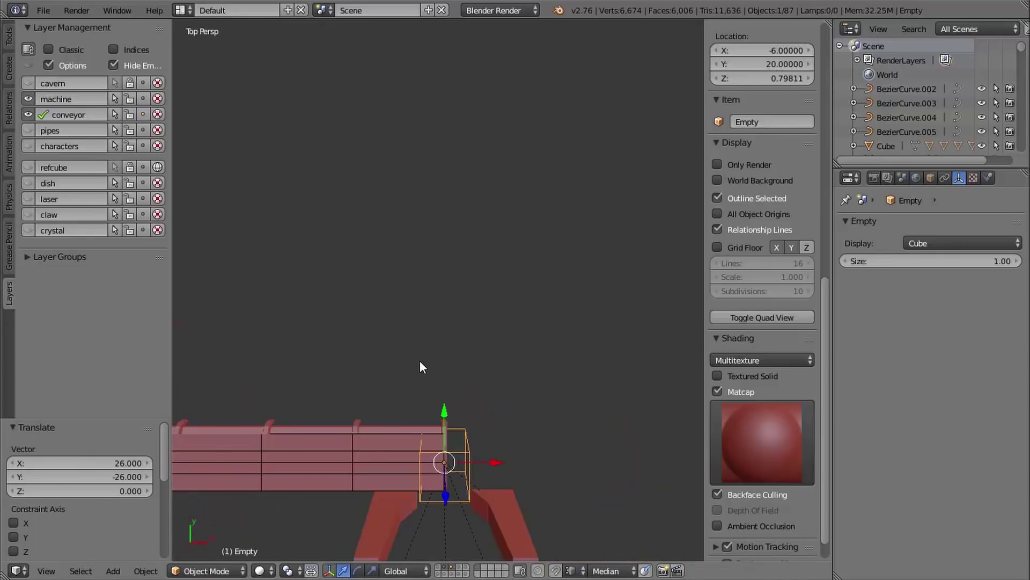
{"action": "key", "text": "KP_5"}
{"action": "middle_click_drag", "start_coordinate": [480, 365], "coordinate": [545, 245], "text": "shift"}
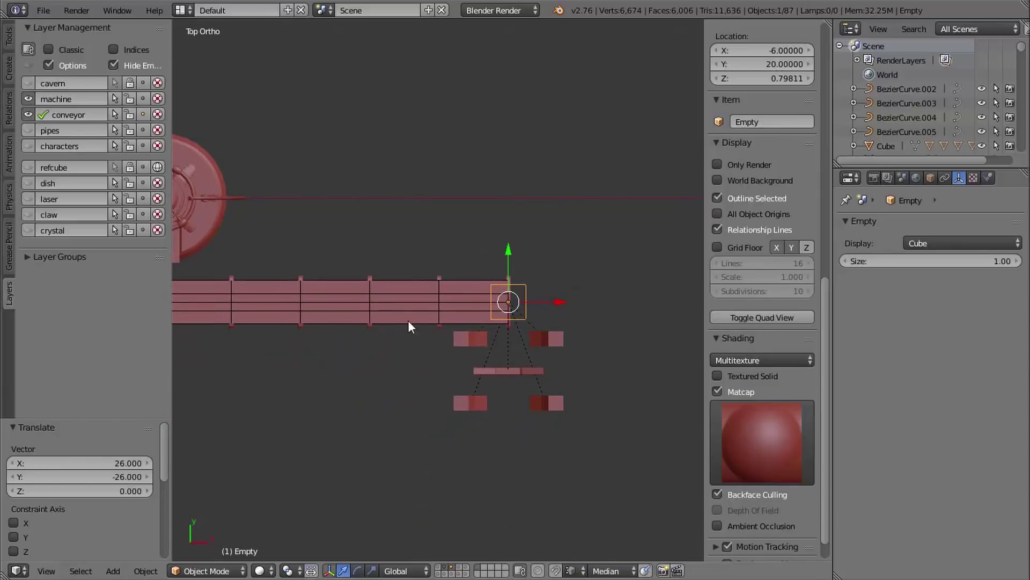
{"action": "type", "text": "r90"}
{"action": "key", "text": "Return"}
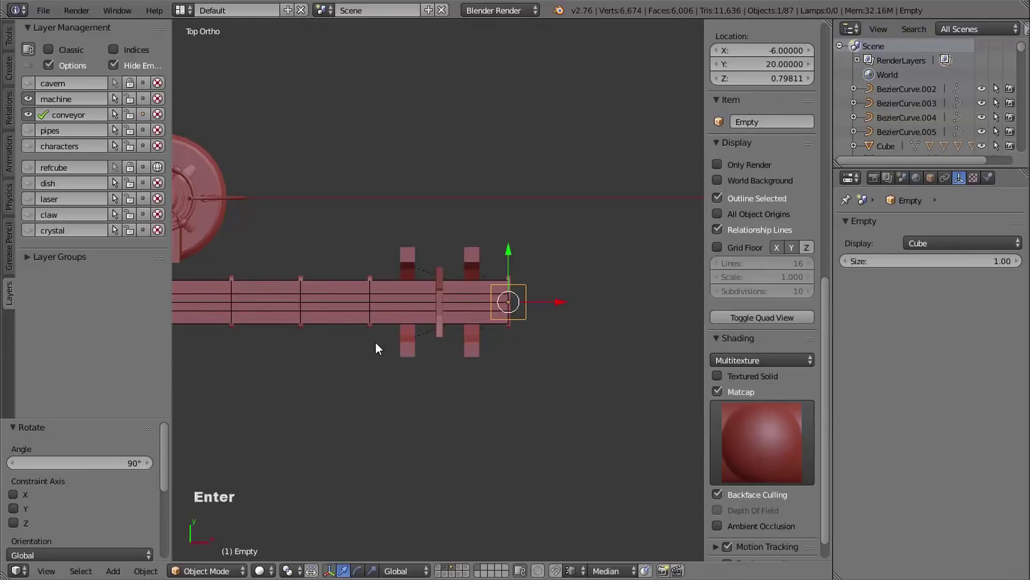
- Show the cavern layer and examine in perspective how the pillars at the conveyor's far end sit in the rock
{"action": "middle_click_drag", "start_coordinate": [487, 378], "coordinate": [589, 248]}
{"action": "middle_click_drag", "start_coordinate": [584, 279], "coordinate": [539, 331]}
{"action": "middle_click_drag", "start_coordinate": [539, 331], "coordinate": [554, 360], "text": "ctrl"}
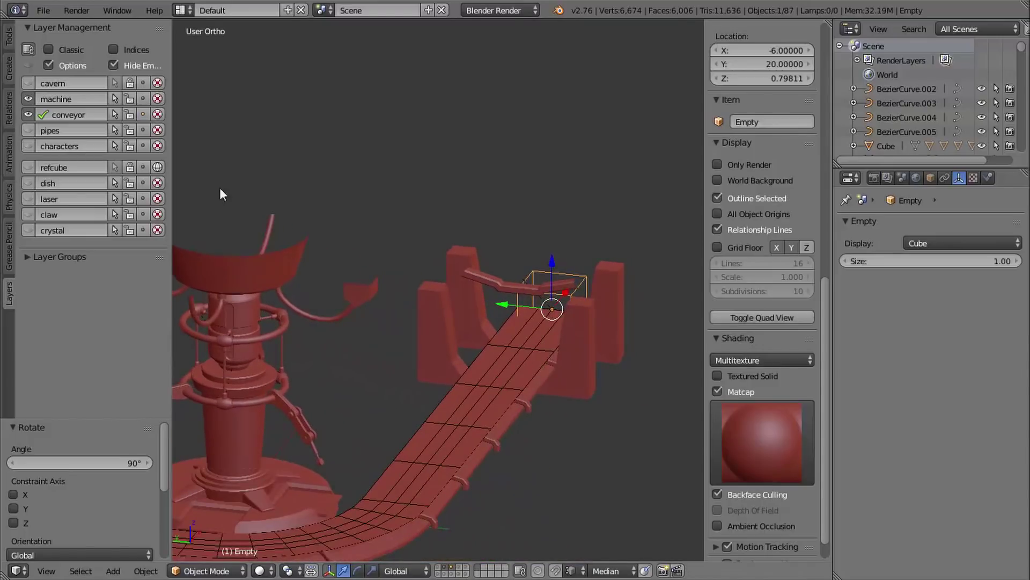
{"action": "left_click", "coordinate": [28, 83]}
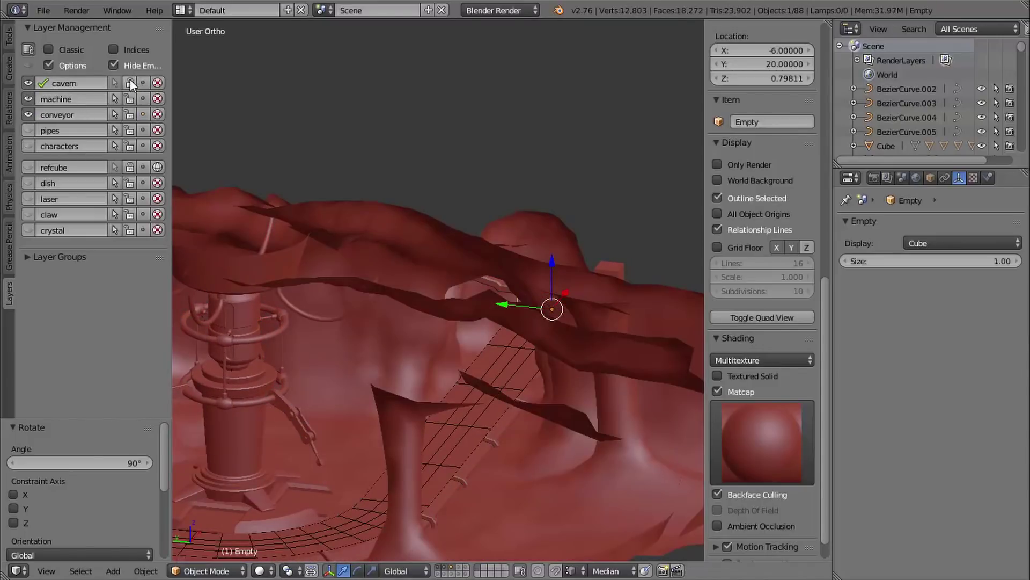
{"action": "middle_click_drag", "start_coordinate": [482, 217], "coordinate": [458, 255], "text": "shift"}
{"action": "key", "text": "KP_Decimal"}
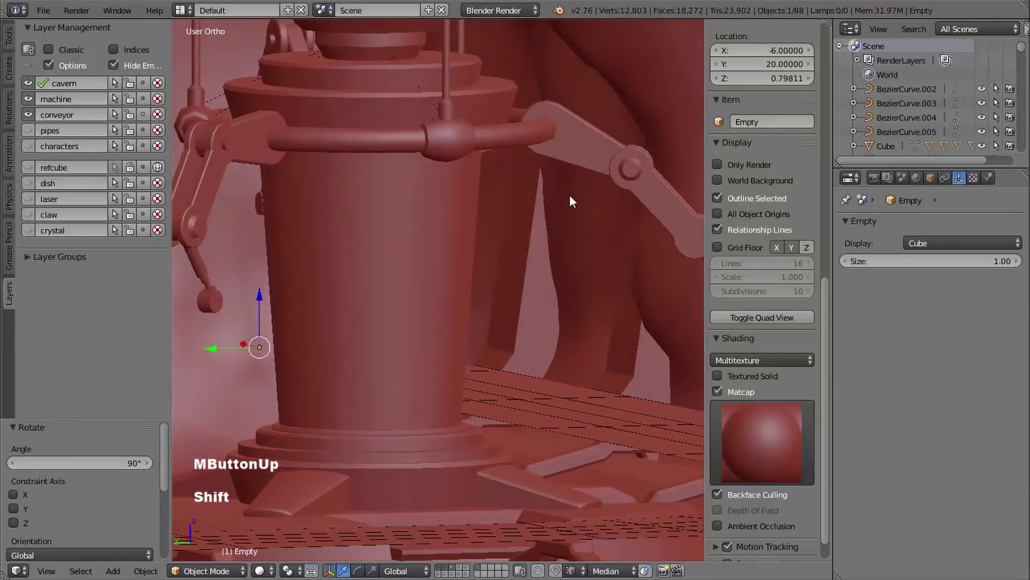
{"action": "middle_click_drag", "start_coordinate": [569, 194], "coordinate": [437, 267], "text": "shift"}
{"action": "middle_click_drag", "start_coordinate": [437, 267], "coordinate": [390, 288]}
{"action": "key", "text": "KP_5"}
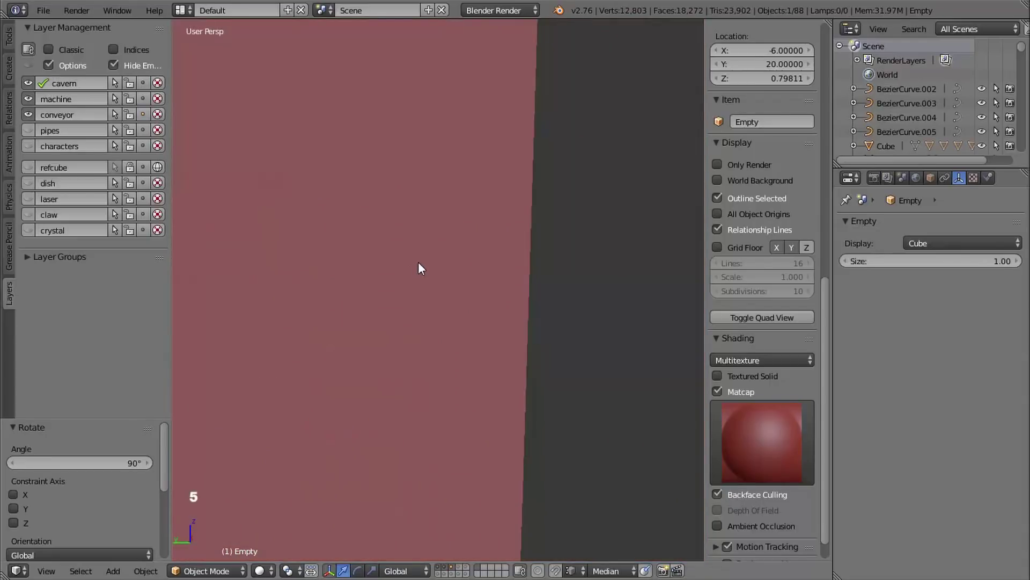
{"action": "key", "text": "KP_Decimal"}
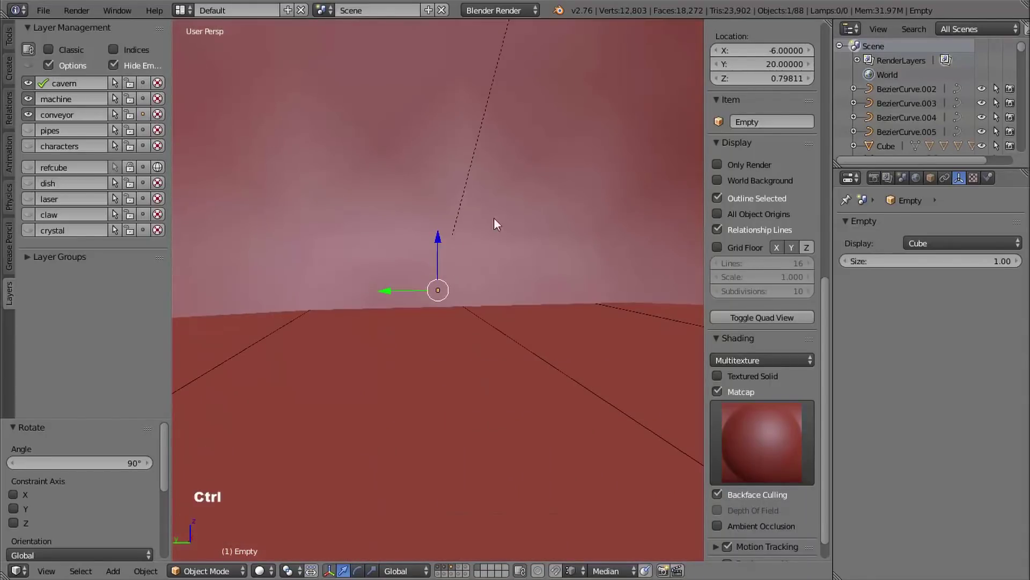
{"action": "middle_click_drag", "start_coordinate": [494, 219], "coordinate": [480, 239], "text": "ctrl"}
{"action": "middle_click_drag", "start_coordinate": [538, 180], "coordinate": [393, 322], "text": "ctrl+shift"}
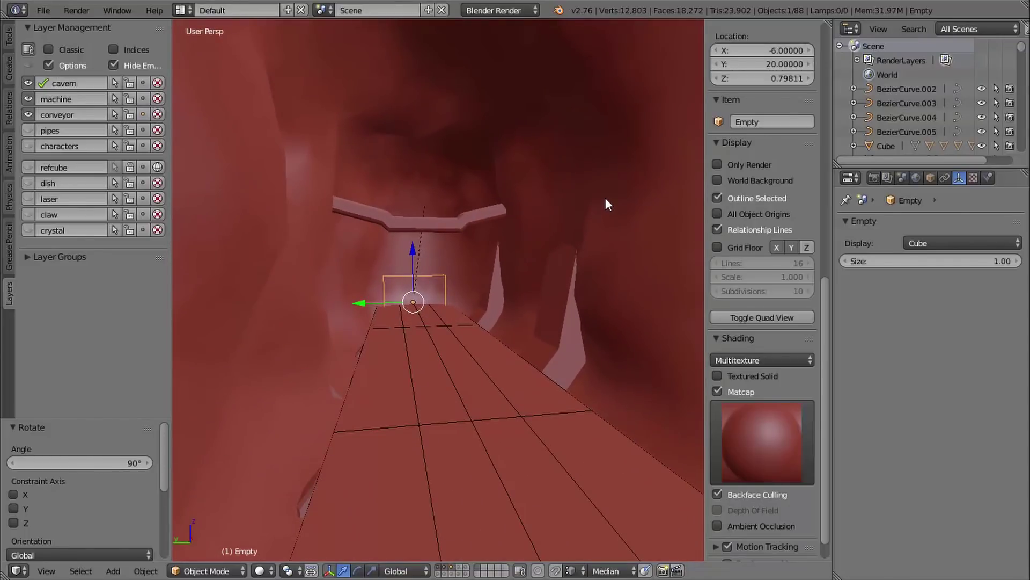
- Select the cavern mesh, switch it to Sculpt Mode and enable Dyntopo
{"action": "right_click", "coordinate": [612, 200]}
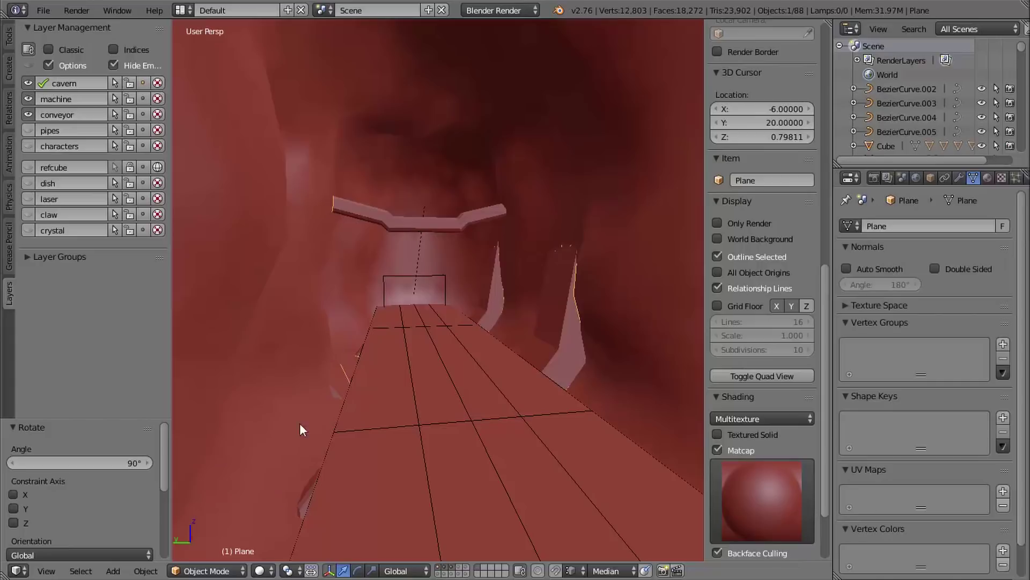
{"action": "left_click", "coordinate": [221, 572]}
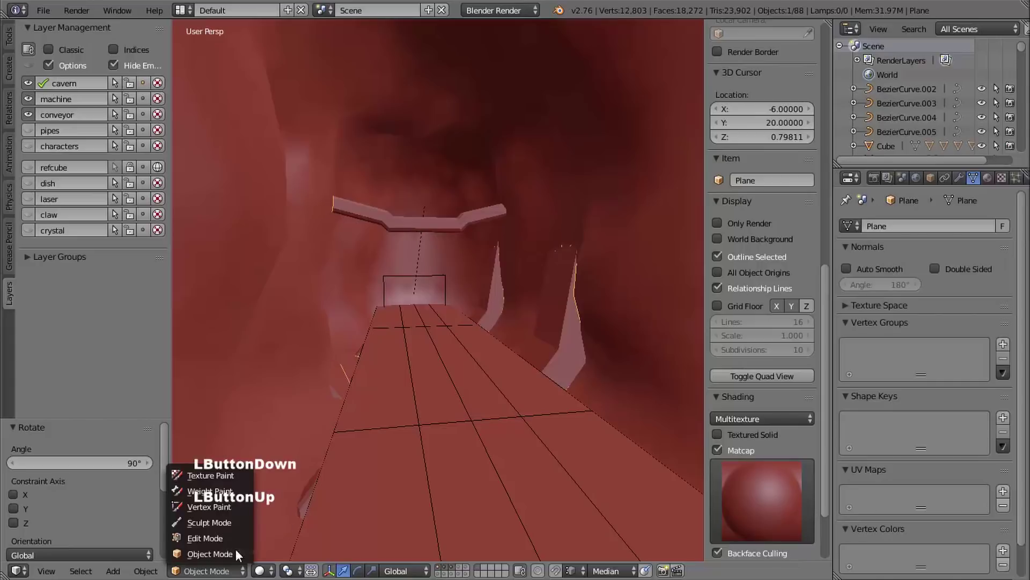
{"action": "left_click", "coordinate": [230, 520]}
{"action": "left_click", "coordinate": [10, 33]}
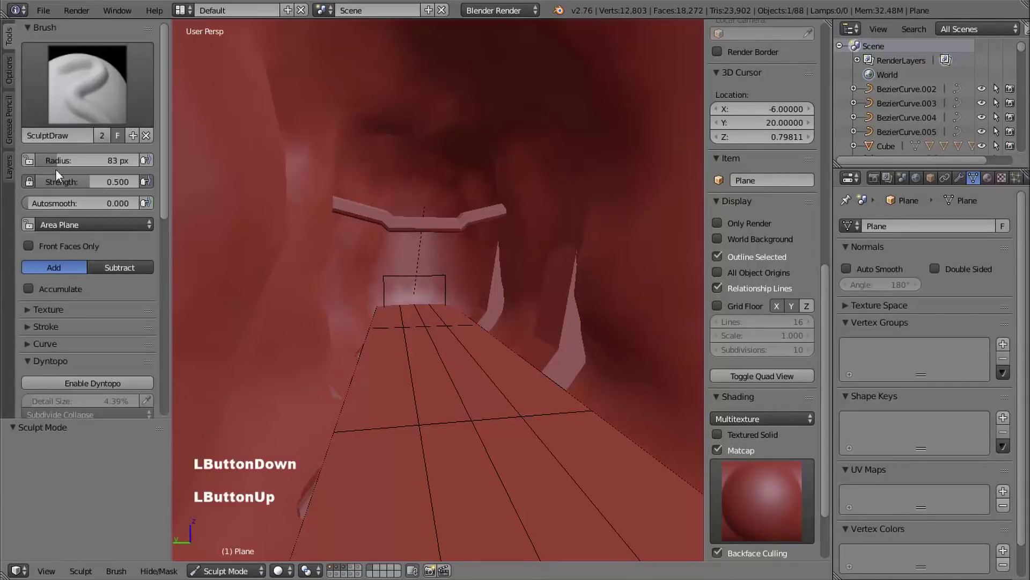
{"action": "left_click", "coordinate": [84, 382]}
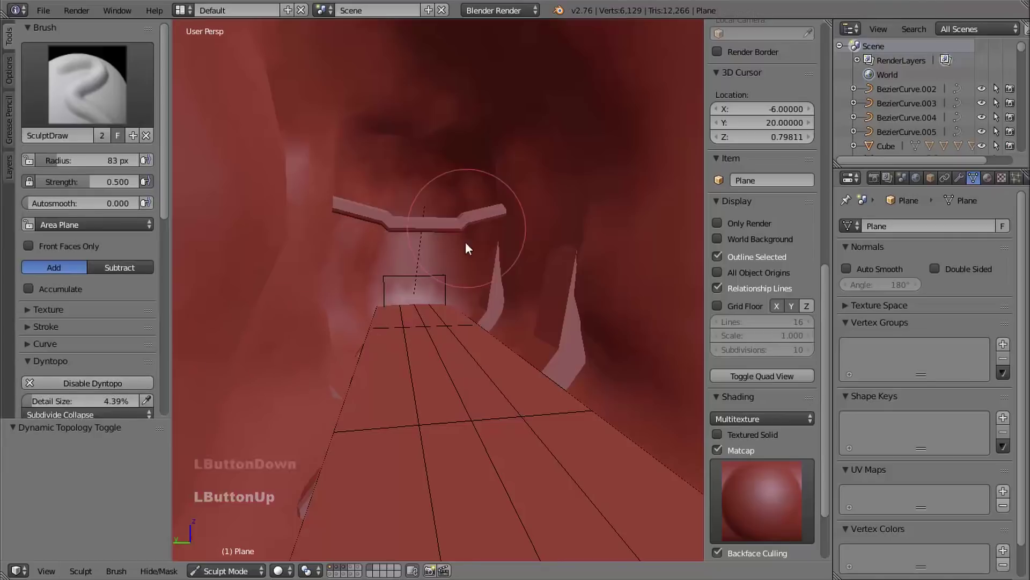
- Carve the cavern walls back from the pillars on both sides of the conveyor with the inverted SculptDraw brush
{"action": "middle_click_drag", "start_coordinate": [527, 253], "coordinate": [437, 244], "text": "shift"}
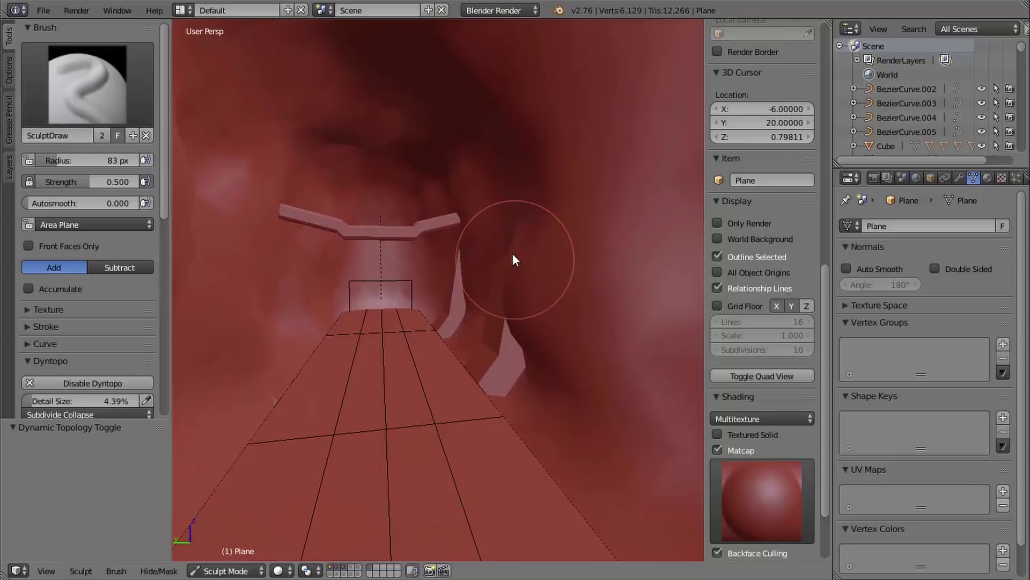
{"action": "mouse_move", "coordinate": [518, 267]}
{"action": "left_mouse_down", "text": "ctrl"}
{"action": "mouse_move", "coordinate": [511, 308]}
{"action": "mouse_move", "coordinate": [531, 249]}
{"action": "mouse_move", "coordinate": [498, 314]}
{"action": "mouse_move", "coordinate": [481, 297]}
{"action": "mouse_move", "coordinate": [495, 325]}
{"action": "left_mouse_up", "text": "ctrl"}
{"action": "mouse_move", "coordinate": [499, 331]}
{"action": "left_mouse_down", "text": "ctrl"}
{"action": "mouse_move", "coordinate": [511, 343]}
{"action": "mouse_move", "coordinate": [522, 337]}
{"action": "left_mouse_up", "text": "ctrl"}
{"action": "mouse_move", "coordinate": [381, 343]}
{"action": "middle_mouse_down", "text": "shift"}
{"action": "mouse_move", "coordinate": [473, 324]}
{"action": "mouse_move", "coordinate": [414, 311]}
{"action": "middle_mouse_up", "text": "shift"}
{"action": "left_click_drag", "start_coordinate": [381, 236], "coordinate": [348, 174], "text": "ctrl"}
{"action": "left_click_drag", "start_coordinate": [419, 273], "coordinate": [459, 205], "text": "ctrl"}
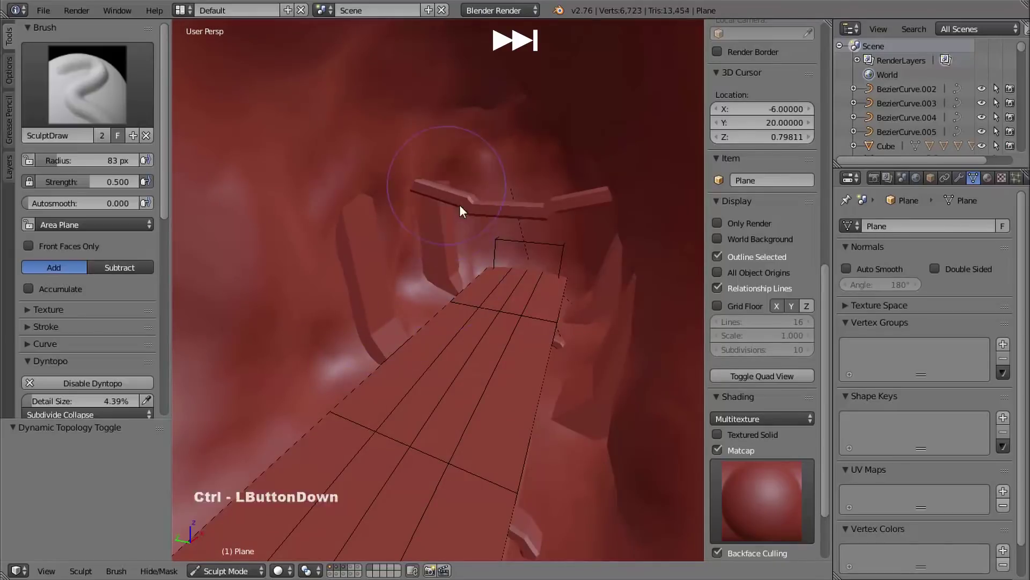
- Continue reshaping the cavern rock around the pillars and beam, mostly carving it away and building it up in places
{"action": "mouse_move", "coordinate": [460, 205]}
{"action": "middle_mouse_down"}
{"action": "mouse_move", "coordinate": [432, 246]}
{"action": "mouse_move", "coordinate": [387, 225]}
{"action": "middle_mouse_up"}
{"action": "left_click_drag", "start_coordinate": [386, 214], "coordinate": [333, 177]}
{"action": "middle_click_drag", "start_coordinate": [344, 225], "coordinate": [424, 301]}
{"action": "mouse_move", "coordinate": [424, 301]}
{"action": "middle_mouse_down", "text": "shift"}
{"action": "mouse_move", "coordinate": [433, 391]}
{"action": "mouse_move", "coordinate": [404, 312]}
{"action": "middle_mouse_up", "text": "shift"}
{"action": "left_click_drag", "start_coordinate": [397, 343], "coordinate": [404, 281], "text": "ctrl"}
{"action": "middle_click_drag", "start_coordinate": [403, 282], "coordinate": [451, 258]}
{"action": "left_click_drag", "start_coordinate": [461, 236], "coordinate": [480, 150], "text": "ctrl"}
{"action": "middle_click_drag", "start_coordinate": [481, 161], "coordinate": [487, 223], "text": "ctrl"}
{"action": "left_click_drag", "start_coordinate": [488, 223], "coordinate": [483, 159]}
{"action": "mouse_move", "coordinate": [483, 159]}
{"action": "middle_mouse_down"}
{"action": "mouse_move", "coordinate": [459, 105]}
{"action": "mouse_move", "coordinate": [392, 234]}
{"action": "mouse_move", "coordinate": [391, 120]}
{"action": "middle_mouse_up"}
{"action": "left_click_drag", "start_coordinate": [391, 120], "coordinate": [440, 140], "text": "ctrl"}
- Resize the brush and smooth the sculpted cavern rock around the conveyor's end
{"action": "key", "text": "f"}
{"action": "left_click", "coordinate": [430, 215]}
{"action": "mouse_move", "coordinate": [429, 214]}
{"action": "middle_mouse_down"}
{"action": "mouse_move", "coordinate": [527, 362]}
{"action": "mouse_move", "coordinate": [501, 240]}
{"action": "mouse_move", "coordinate": [456, 177]}
{"action": "middle_mouse_up"}
{"action": "left_click_drag", "start_coordinate": [429, 139], "coordinate": [420, 101], "text": "shift"}
{"action": "mouse_move", "coordinate": [429, 161]}
{"action": "middle_mouse_down"}
{"action": "mouse_move", "coordinate": [554, 243]}
{"action": "mouse_move", "coordinate": [499, 236]}
{"action": "middle_mouse_up"}
{"action": "left_click_drag", "start_coordinate": [499, 236], "coordinate": [489, 224], "text": "shift"}
{"action": "middle_click_drag", "start_coordinate": [490, 226], "coordinate": [434, 192], "text": "shift"}
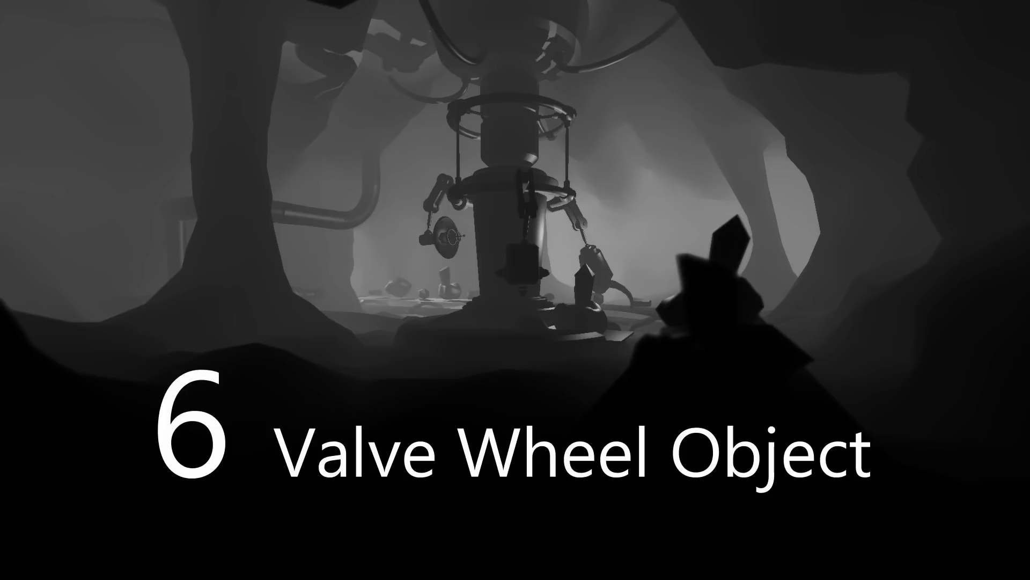
{"action": "left_click_drag", "start_coordinate": [63, 306], "coordinate": [144, 306]}
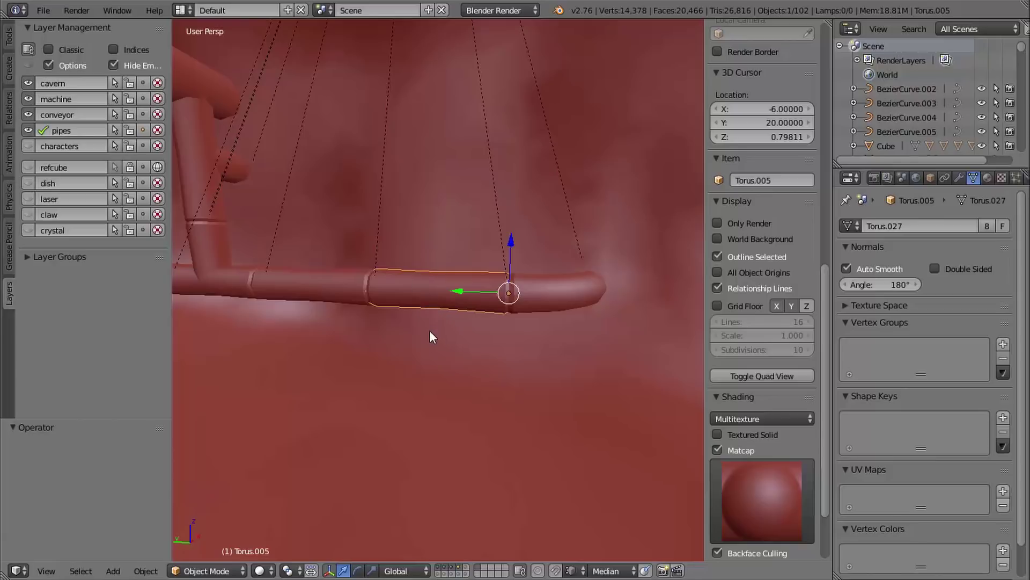
- Duplicate the straight pipe segment in place as an unlinked copy and open the copy's mesh for editing
{"action": "key", "text": "shift+d"}
{"action": "right_click", "coordinate": [478, 319]}
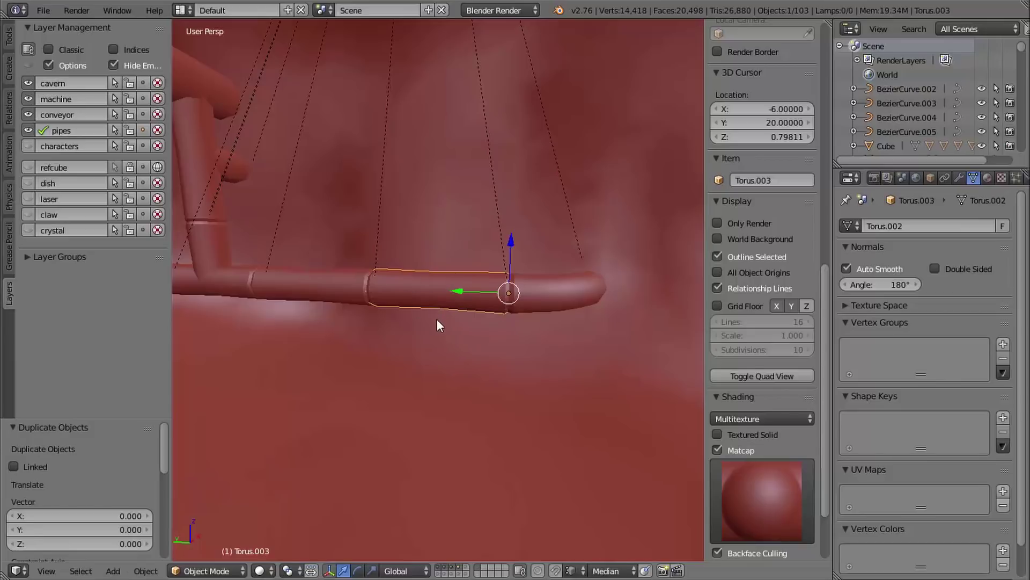
{"action": "key", "text": "Tab"}
{"action": "middle_click_drag", "start_coordinate": [460, 343], "coordinate": [464, 344]}
{"action": "middle_click_drag", "start_coordinate": [465, 344], "coordinate": [391, 267], "text": "ctrl"}
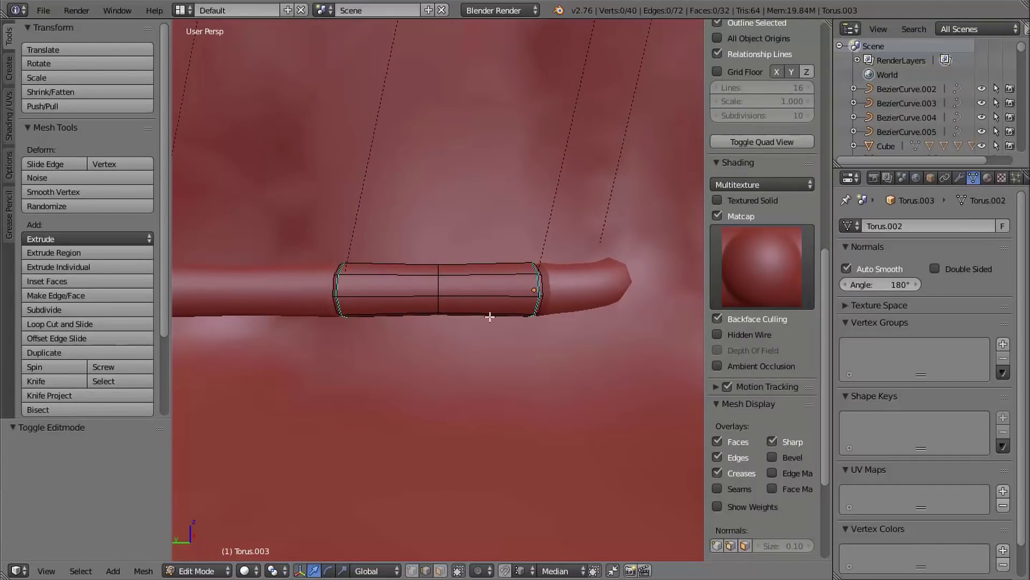
- Add two centred loop cuts to the pipe segment, one on each side of its middle edge loop
{"action": "key", "text": "ctrl+r"}
{"action": "left_click", "coordinate": [399, 288]}
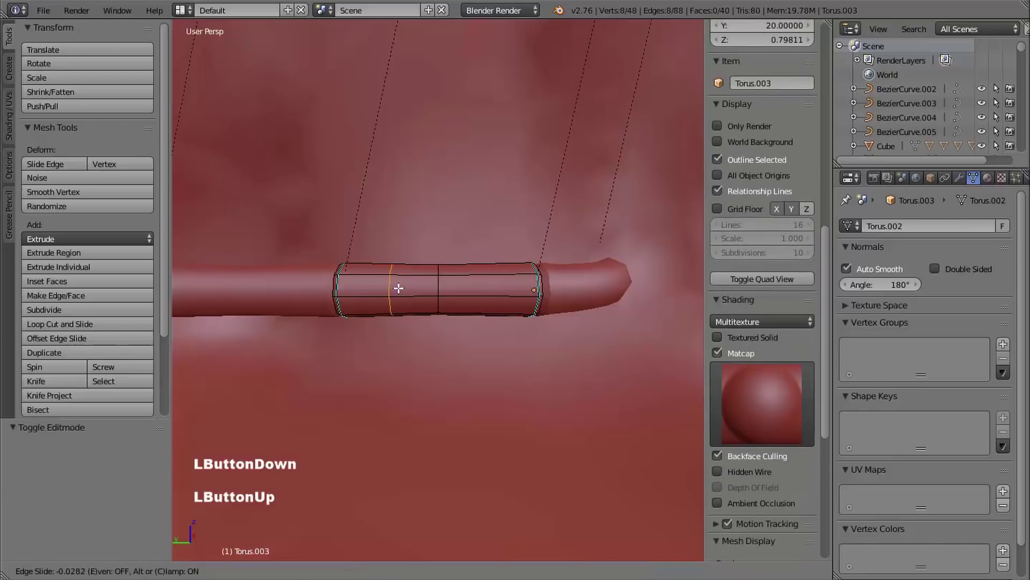
{"action": "right_click", "coordinate": [398, 288]}
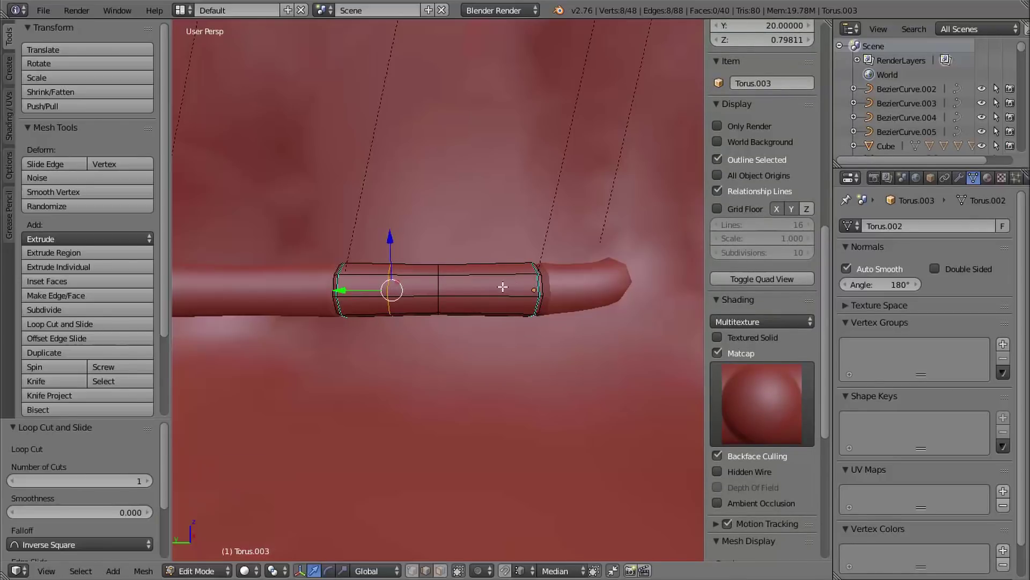
{"action": "key", "text": "ctrl+r"}
{"action": "left_click", "coordinate": [479, 280]}
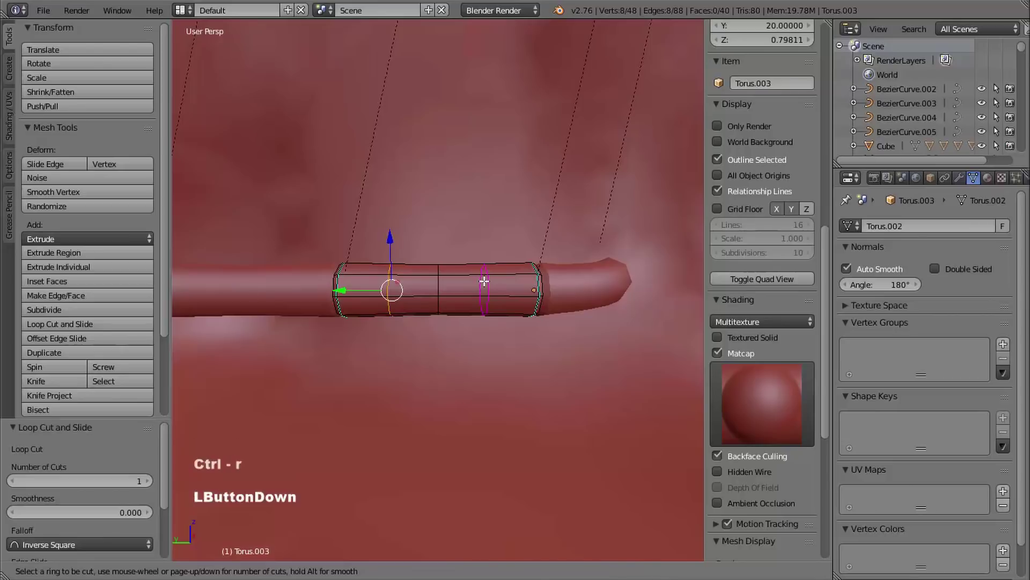
{"action": "right_click", "coordinate": [479, 280]}
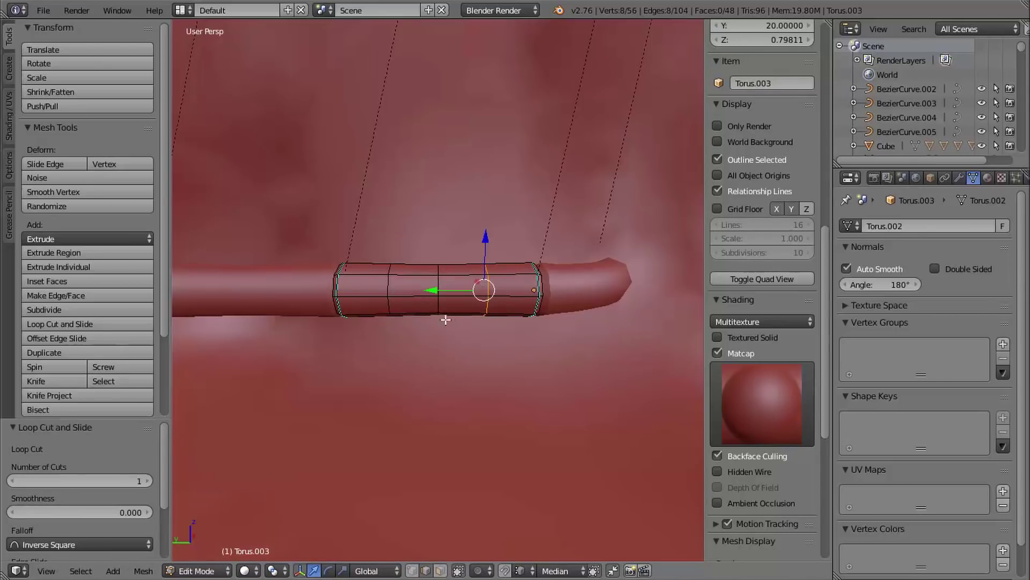
{"action": "middle_click_drag", "start_coordinate": [437, 288], "coordinate": [444, 290]}
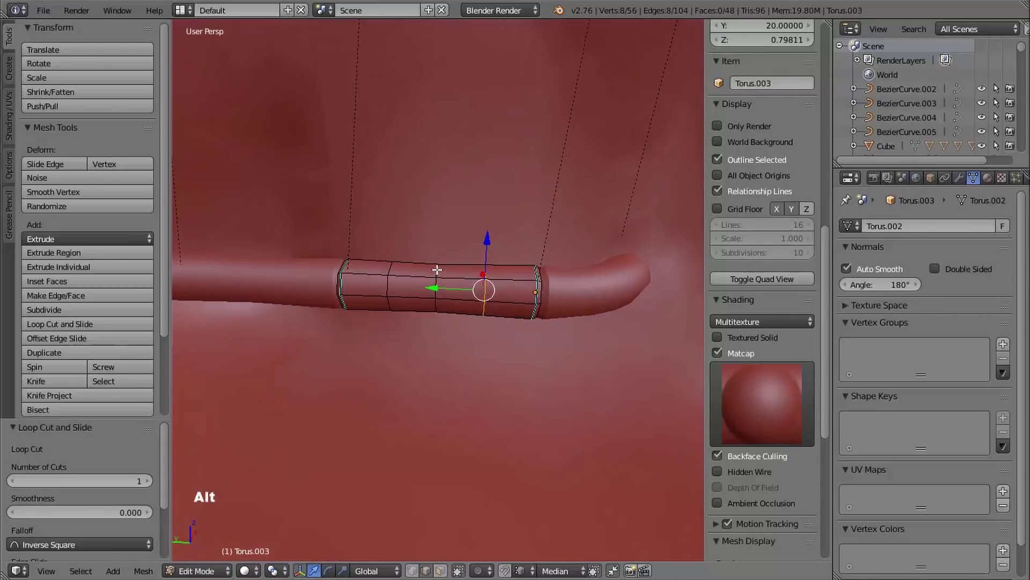
- Delete the end sections of the pipe copy, keeping only the two face rings around its middle edge loop
{"action": "right_click", "coordinate": [437, 269], "text": "alt"}
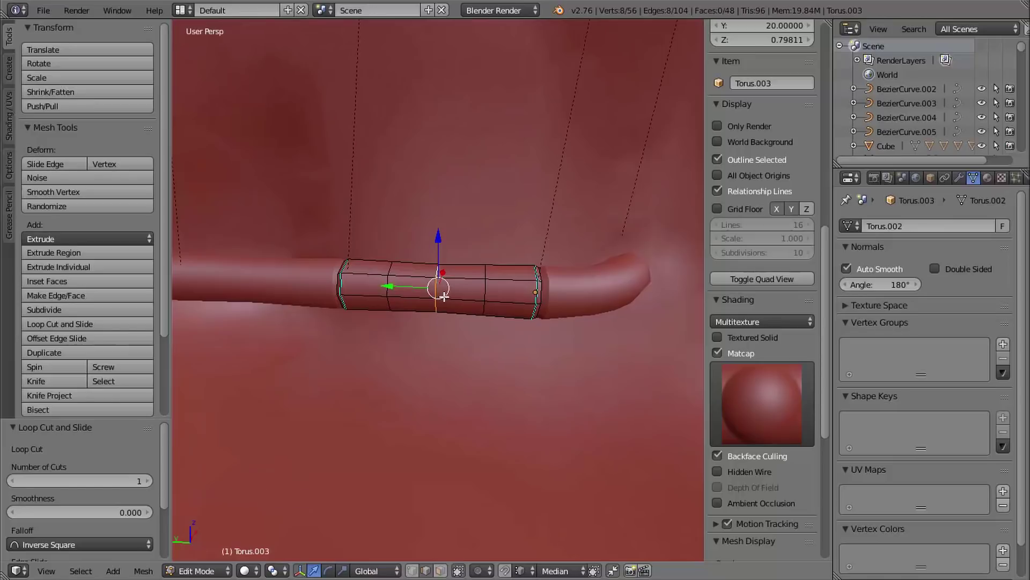
{"action": "key", "text": "ctrl+KP_Add"}
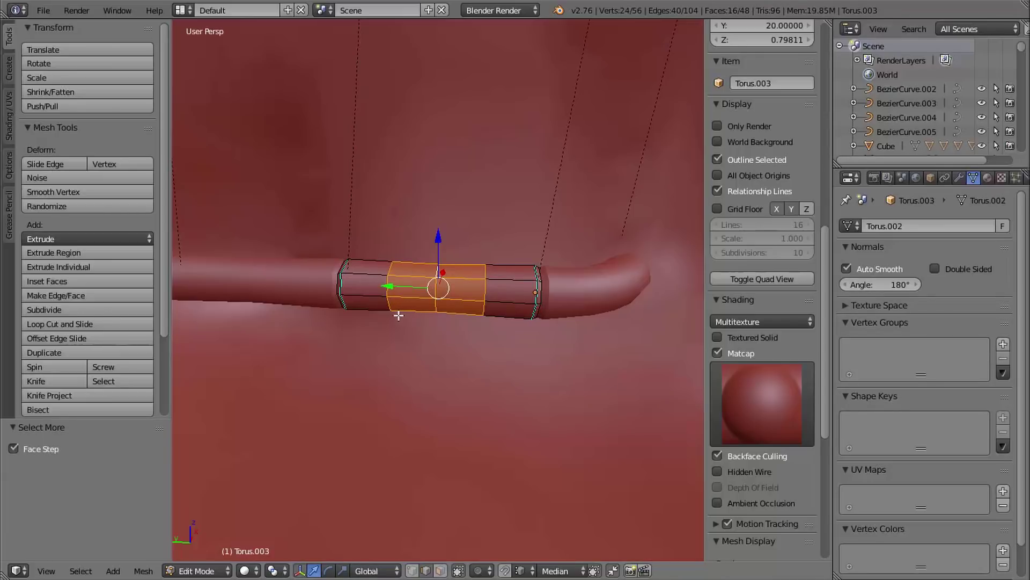
{"action": "key", "text": "ctrl+i"}
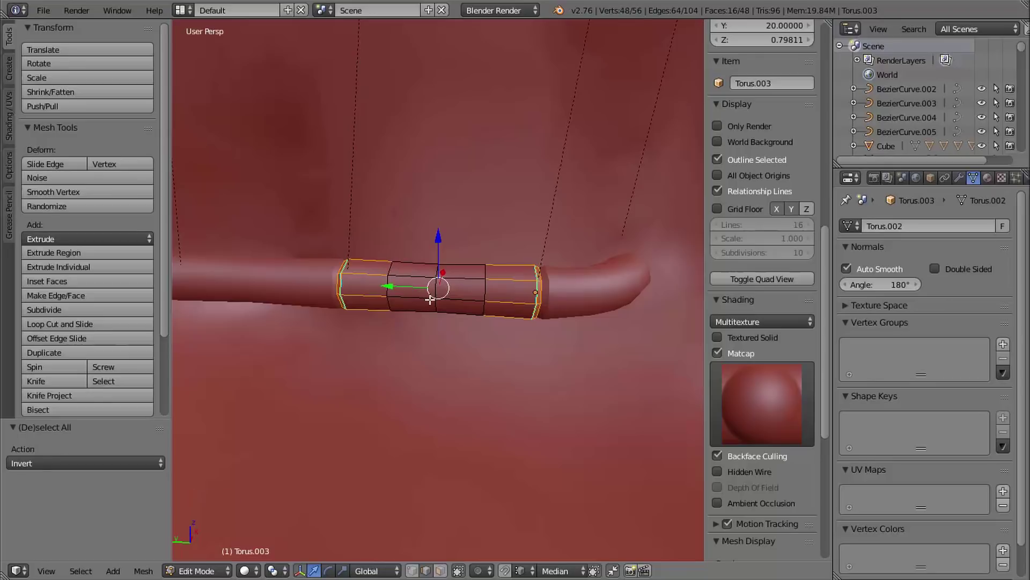
{"action": "key", "text": "x"}
{"action": "left_click", "coordinate": [411, 300]}
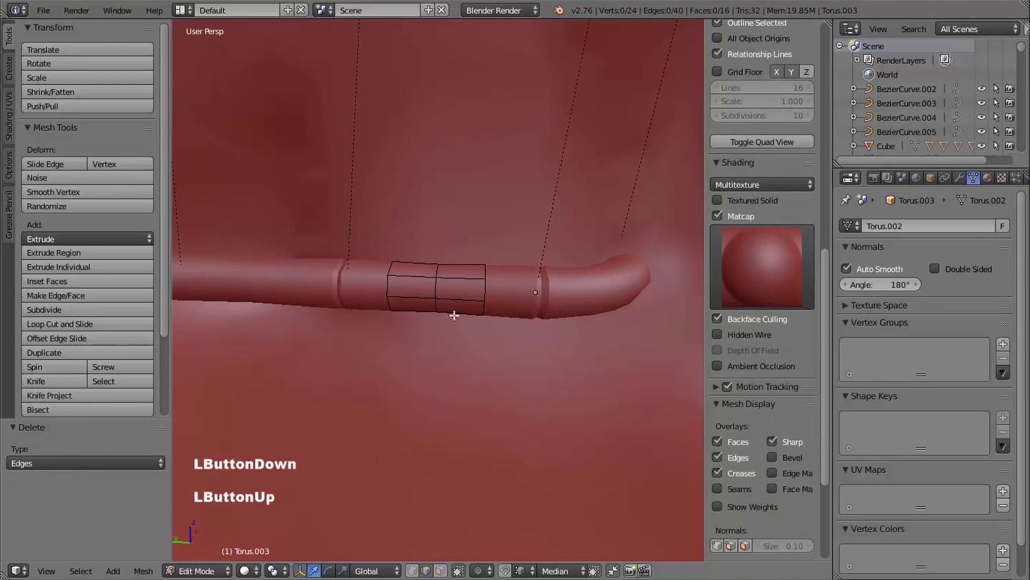
- Extrude all faces of the remaining pipe section outward along their vertex normals by about 0.148 to form a collar
{"action": "mouse_move", "coordinate": [411, 300]}
{"action": "middle_mouse_down"}
{"action": "mouse_move", "coordinate": [409, 324]}
{"action": "mouse_move", "coordinate": [519, 332]}
{"action": "mouse_move", "coordinate": [479, 340]}
{"action": "mouse_move", "coordinate": [435, 317]}
{"action": "mouse_move", "coordinate": [458, 318]}
{"action": "mouse_move", "coordinate": [462, 334]}
{"action": "mouse_move", "coordinate": [402, 294]}
{"action": "middle_mouse_up"}
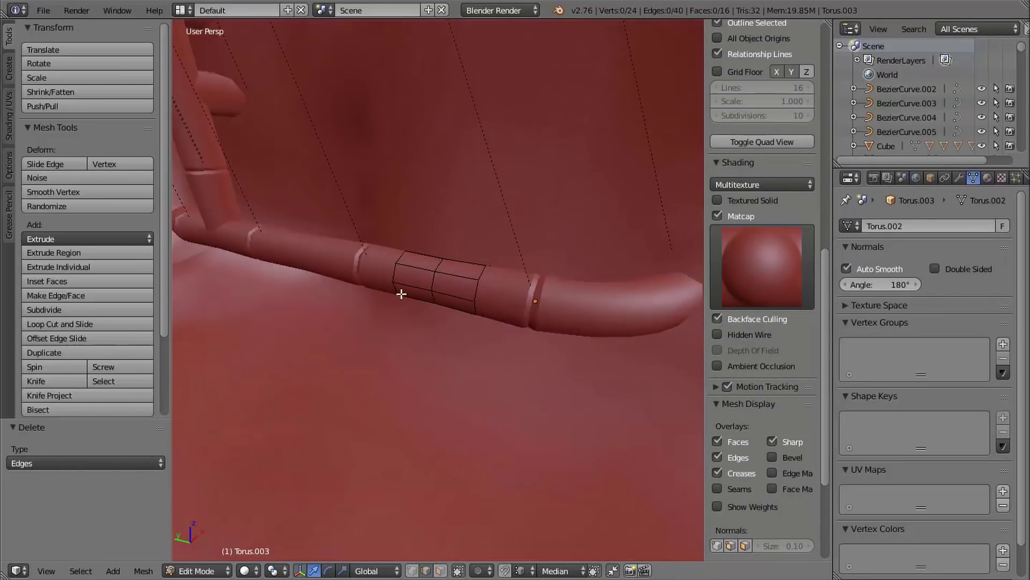
{"action": "key", "text": "a"}
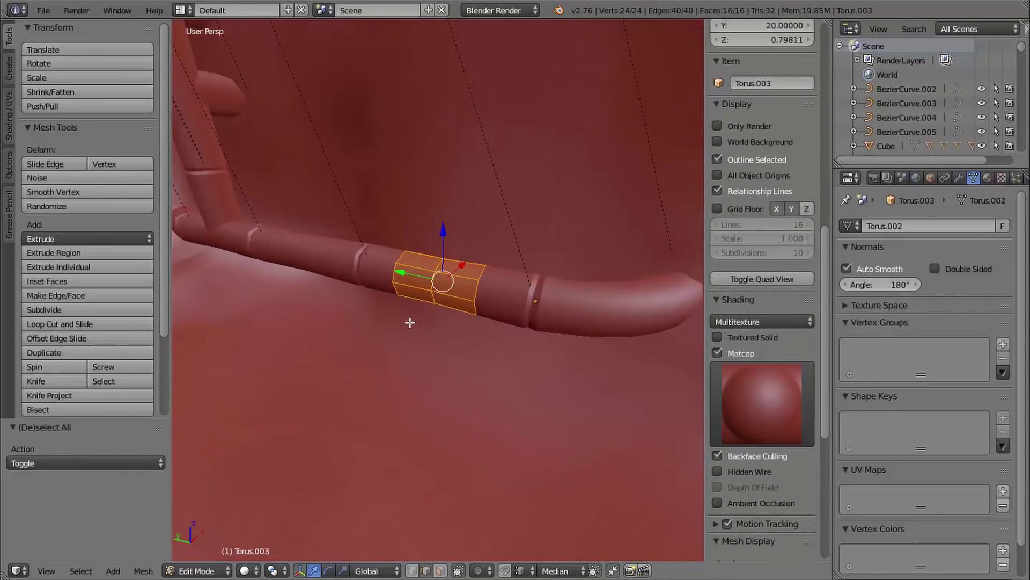
{"action": "key", "text": "alt+e"}
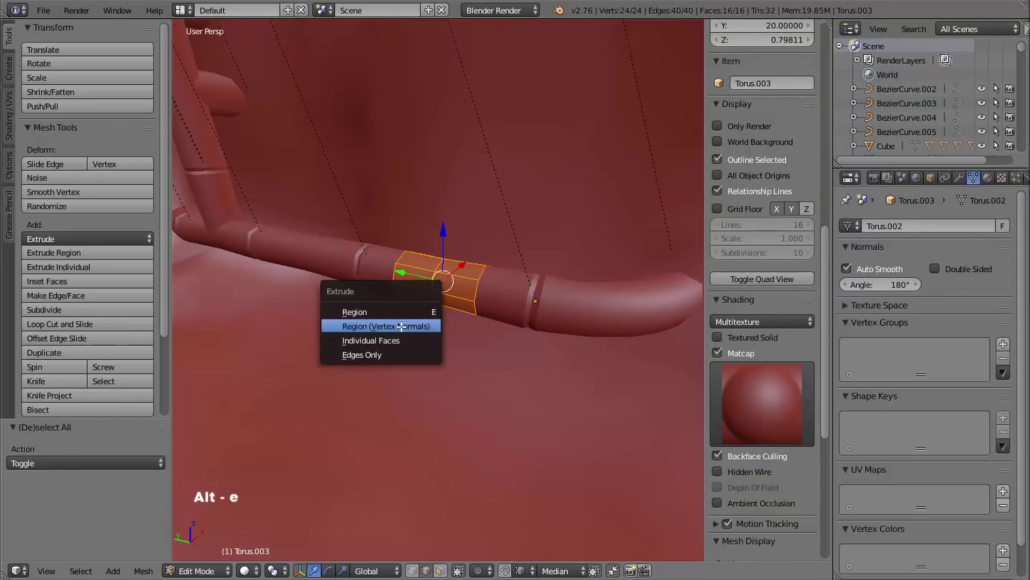
{"action": "left_click", "coordinate": [403, 325]}
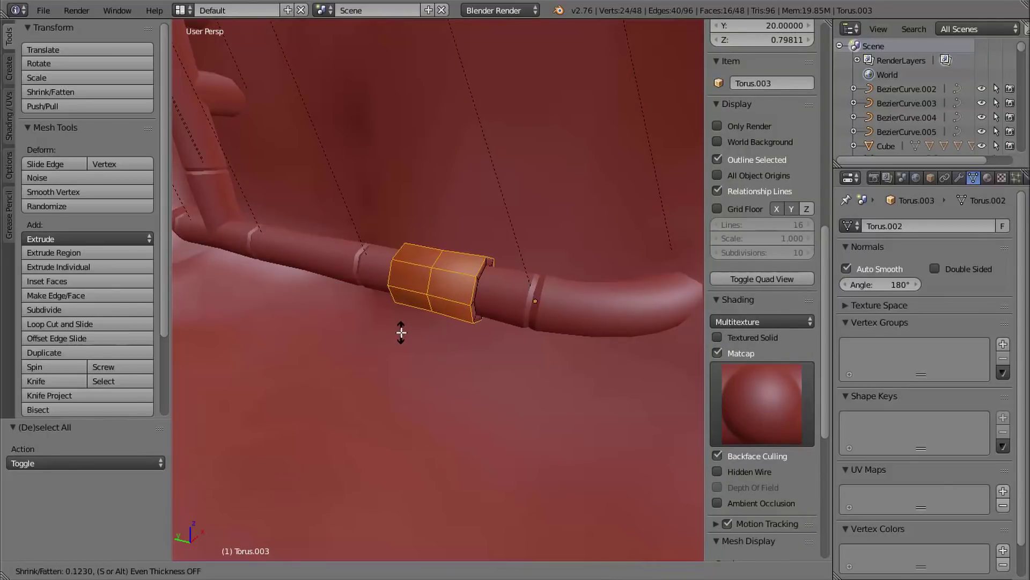
{"action": "key", "text": "shift"}
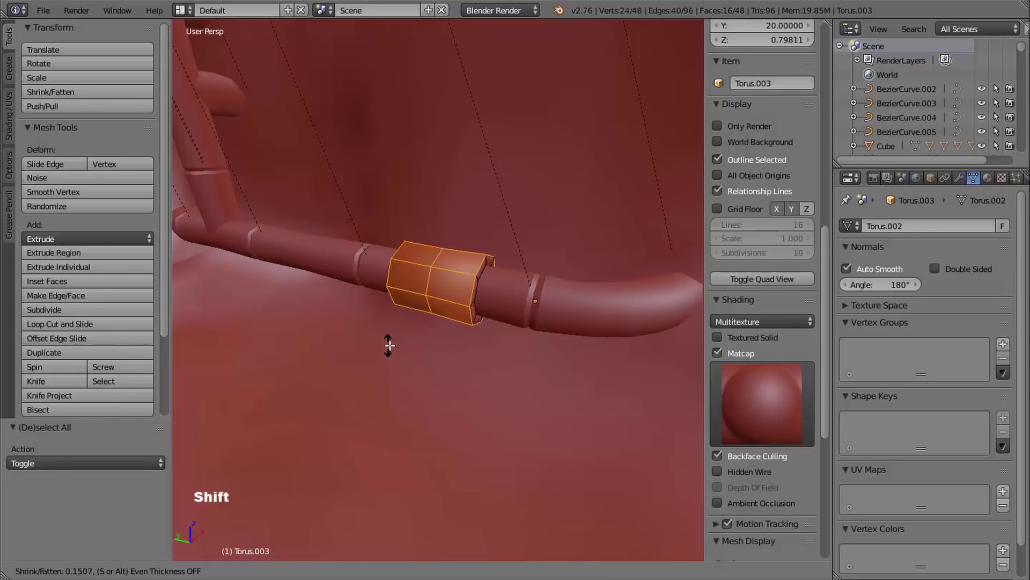
{"action": "left_click", "coordinate": [390, 345], "text": "shift"}
- Scale the collar's extruded outer faces to about 0.859 along the global Y axis to bevel its ends
{"action": "middle_click_drag", "start_coordinate": [414, 338], "coordinate": [439, 280]}
{"action": "middle_click_drag", "start_coordinate": [481, 347], "coordinate": [491, 307], "text": "ctrl"}
{"action": "mouse_move", "coordinate": [430, 311]}
{"action": "middle_mouse_down"}
{"action": "mouse_move", "coordinate": [476, 333]}
{"action": "mouse_move", "coordinate": [448, 305]}
{"action": "middle_mouse_up"}
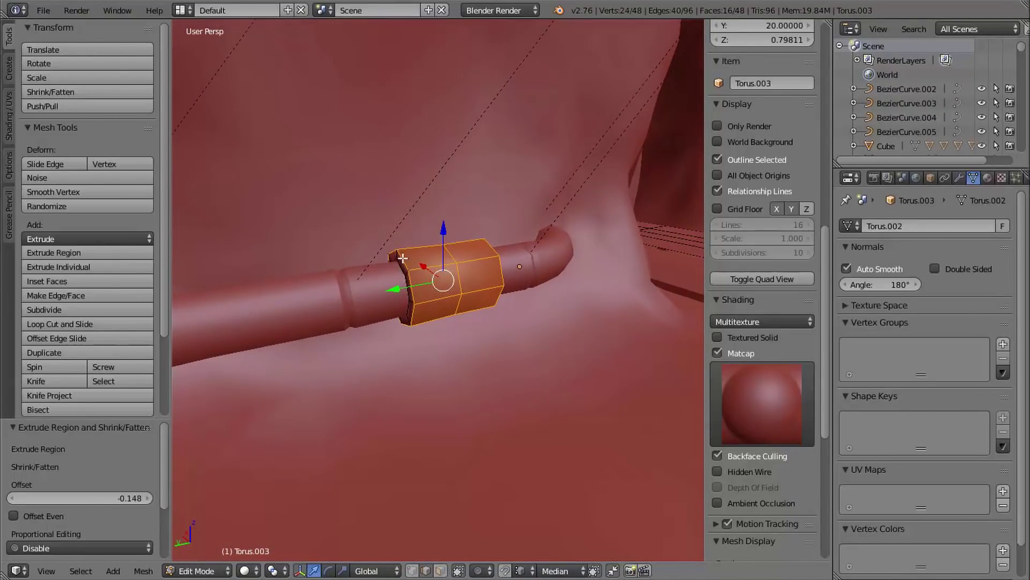
{"action": "middle_click_drag", "start_coordinate": [416, 351], "coordinate": [426, 327]}
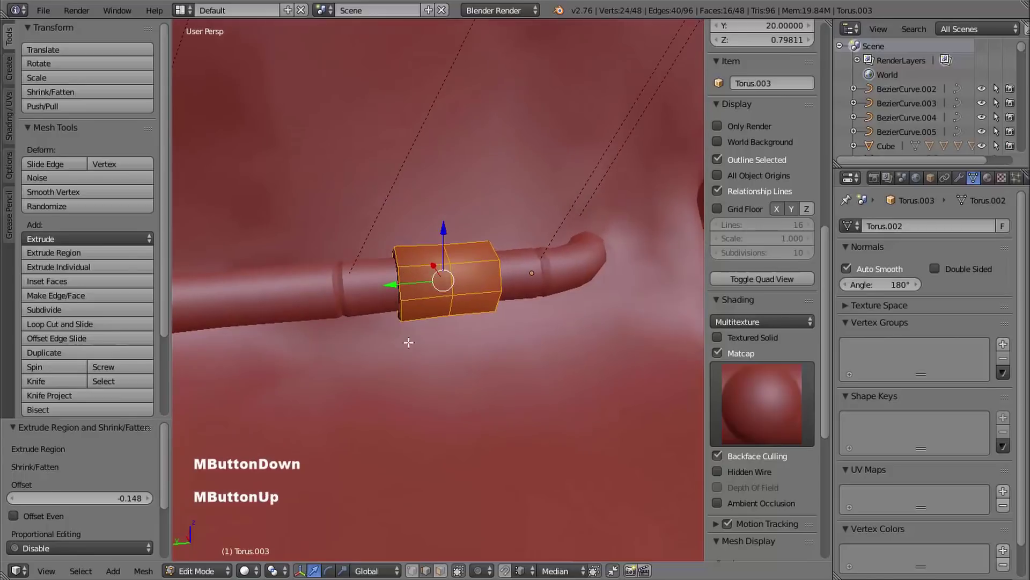
{"action": "key", "text": "s"}
{"action": "key", "text": "y"}
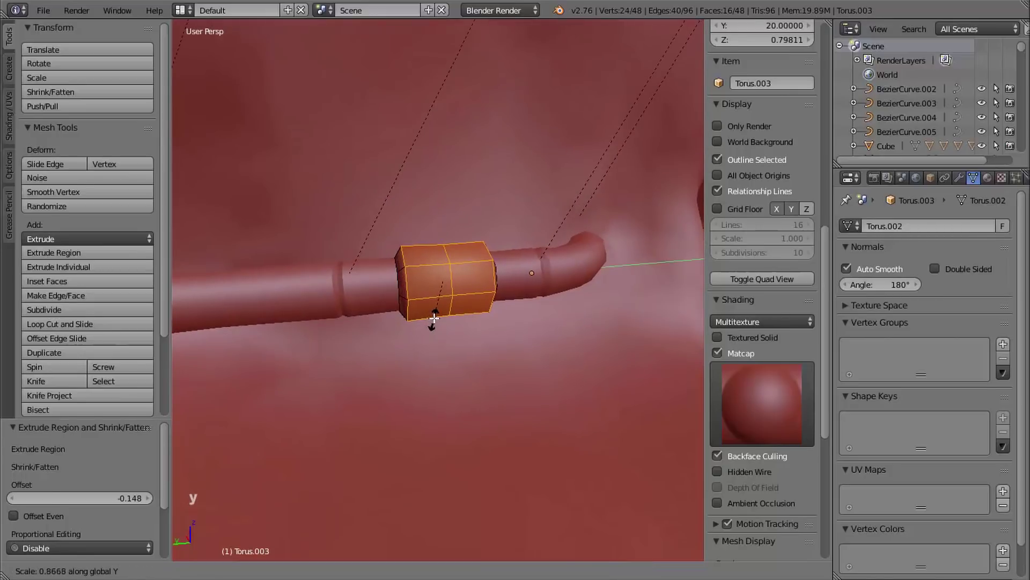
{"action": "key", "text": "shift"}
{"action": "left_click", "coordinate": [427, 321], "text": "shift"}
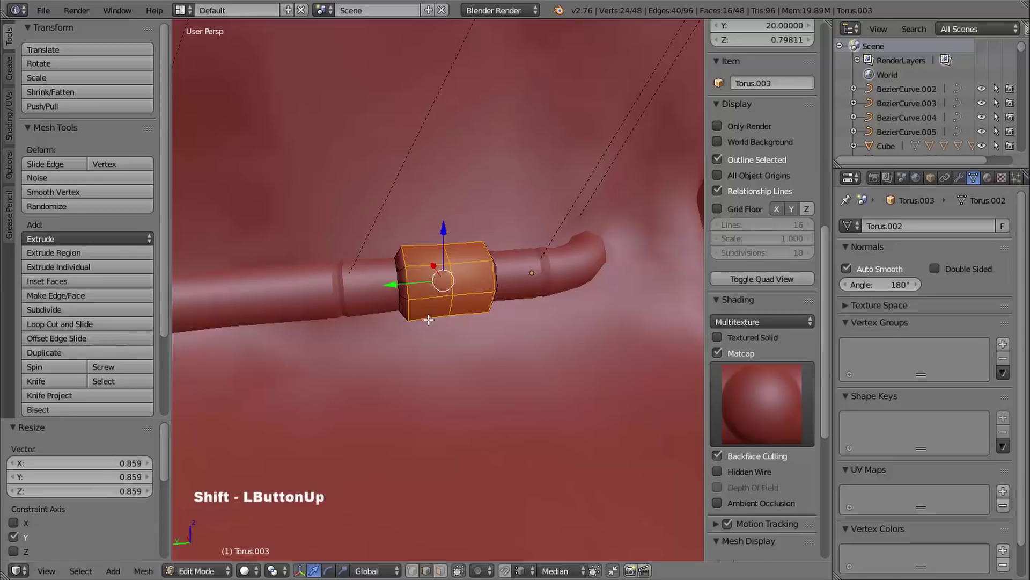
- Add two centred loop cuts around the collar, one on each side of its middle edge loop
{"action": "mouse_move", "coordinate": [428, 321]}
{"action": "middle_mouse_down"}
{"action": "mouse_move", "coordinate": [306, 311]}
{"action": "mouse_move", "coordinate": [405, 326]}
{"action": "mouse_move", "coordinate": [432, 320]}
{"action": "middle_mouse_up"}
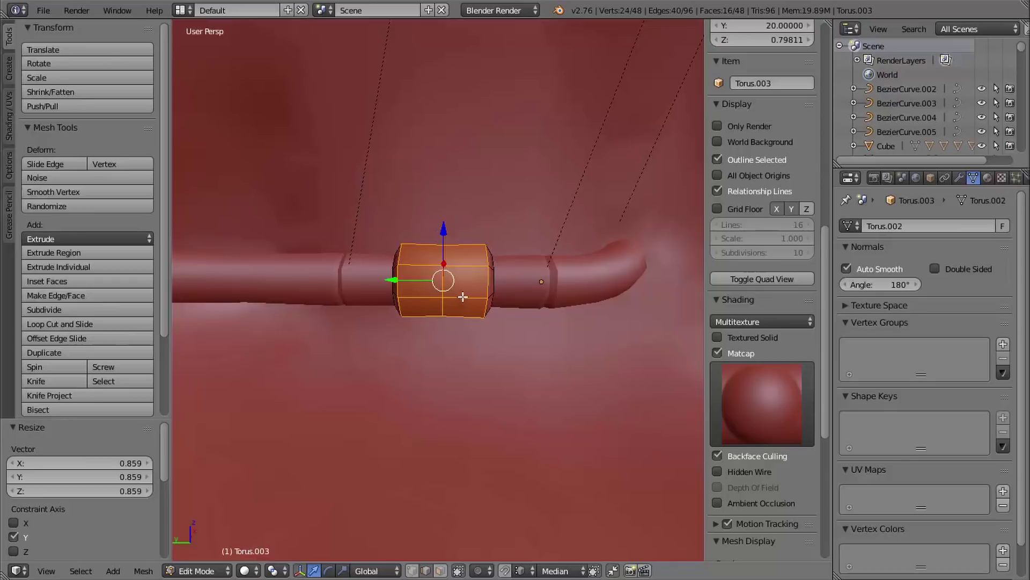
{"action": "key", "text": "a"}
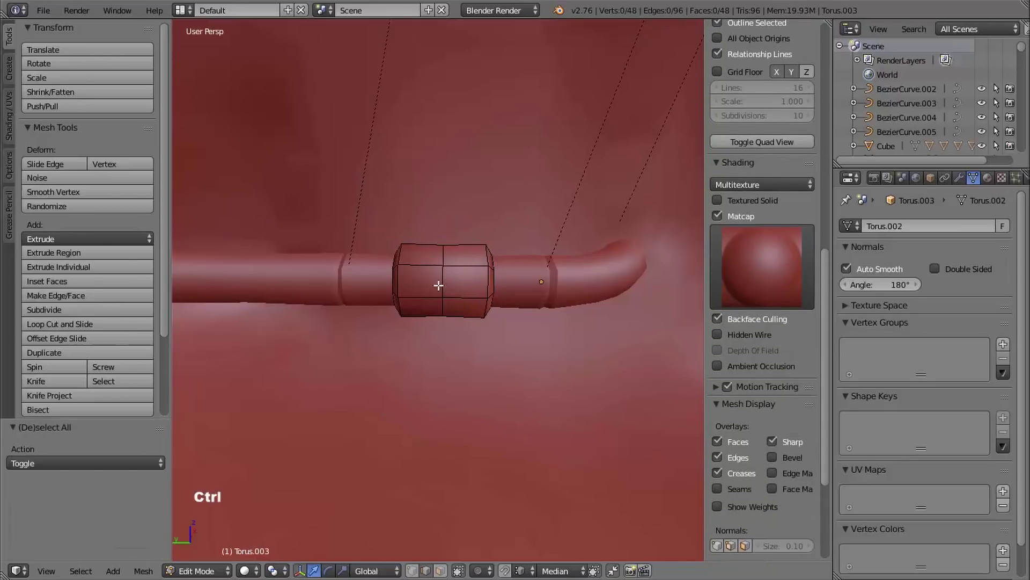
{"action": "key", "text": "ctrl+r"}
{"action": "left_click", "coordinate": [424, 267]}
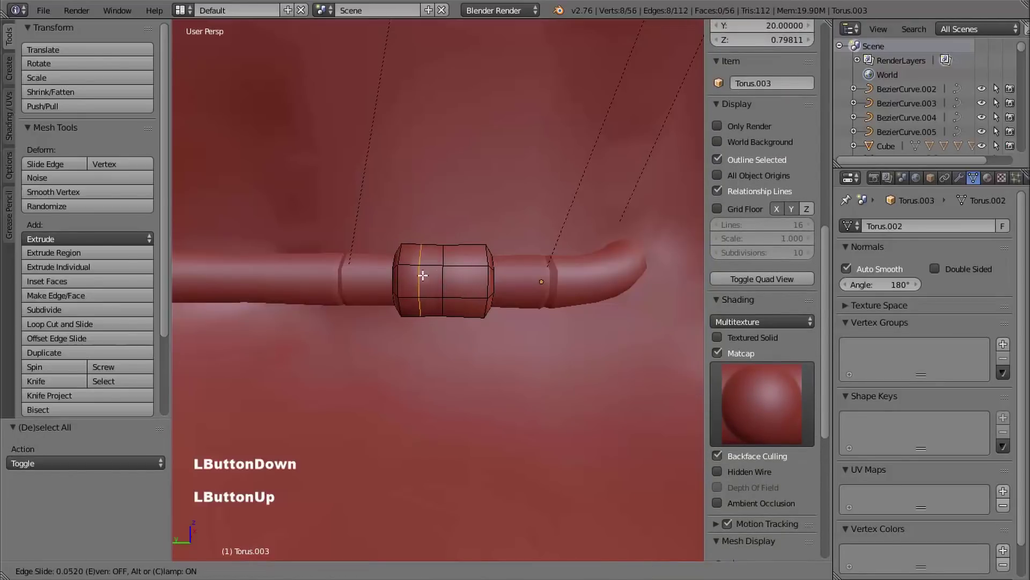
{"action": "right_click", "coordinate": [428, 266]}
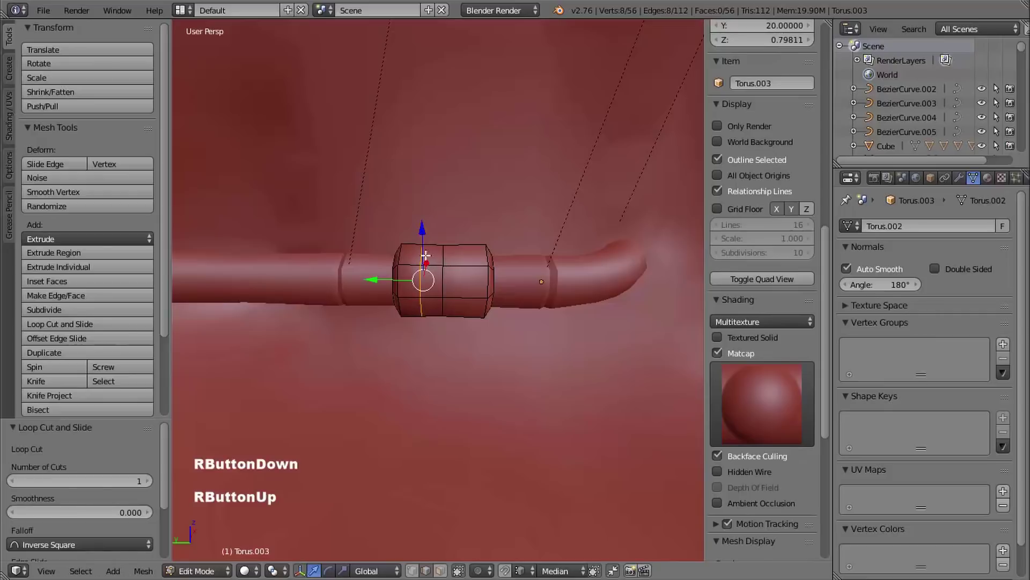
{"action": "key", "text": "ctrl+r"}
{"action": "left_click", "coordinate": [465, 270]}
{"action": "right_click", "coordinate": [466, 268]}
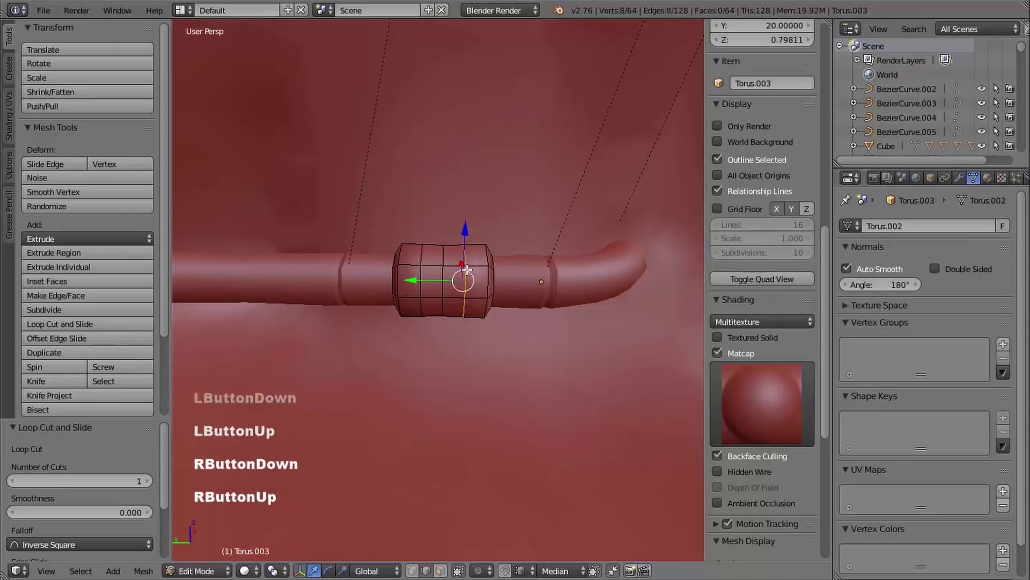
- Extrude the two face rings around the collar's middle loop outward along their vertex normals by about 0.131
{"action": "key", "text": "alt"}
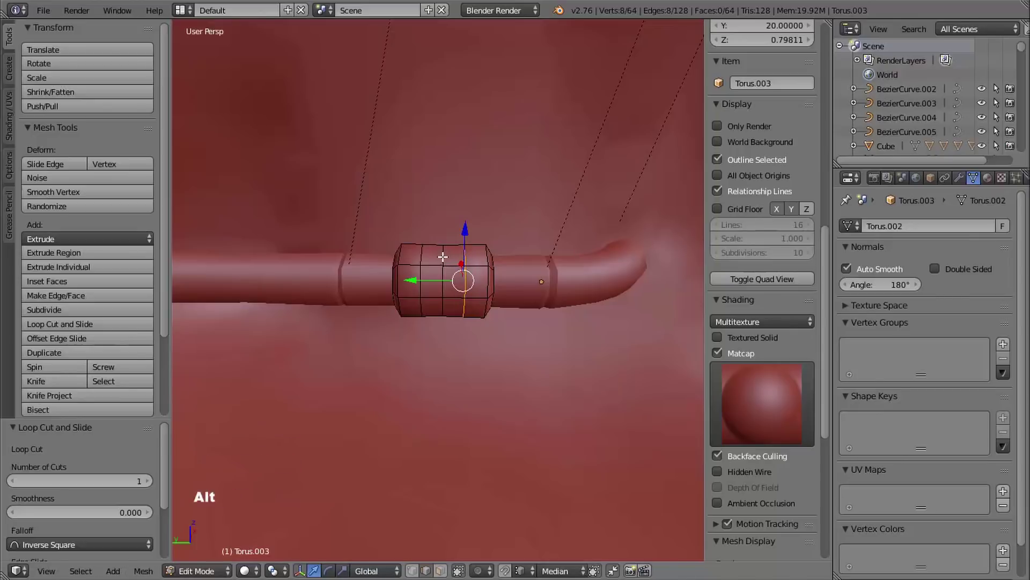
{"action": "right_click", "coordinate": [443, 258], "text": "alt"}
{"action": "middle_click_drag", "start_coordinate": [450, 351], "coordinate": [443, 349]}
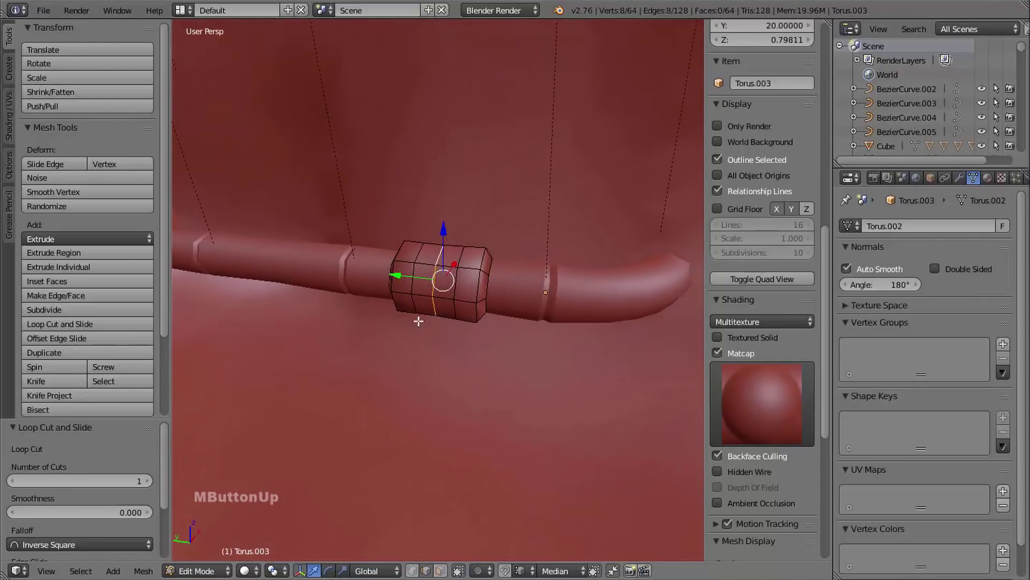
{"action": "key", "text": "ctrl+KP_Add"}
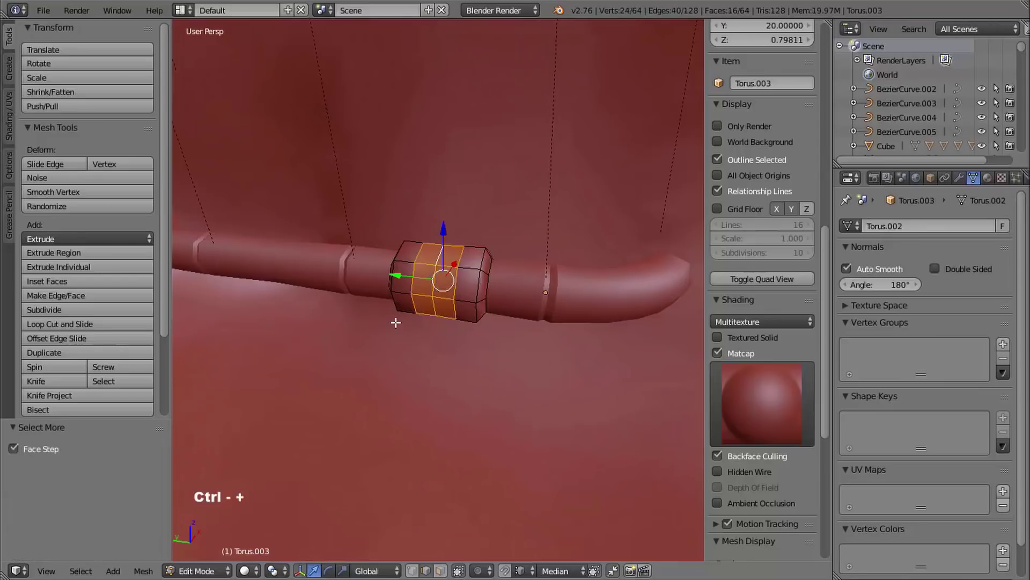
{"action": "middle_click_drag", "start_coordinate": [417, 347], "coordinate": [461, 323]}
{"action": "key", "text": "alt"}
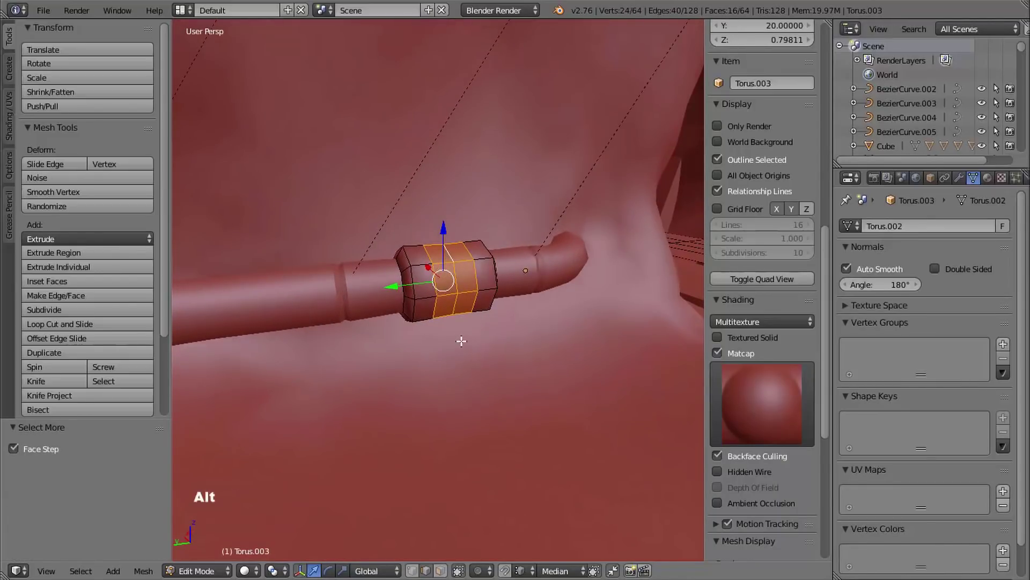
{"action": "key", "text": "alt+e"}
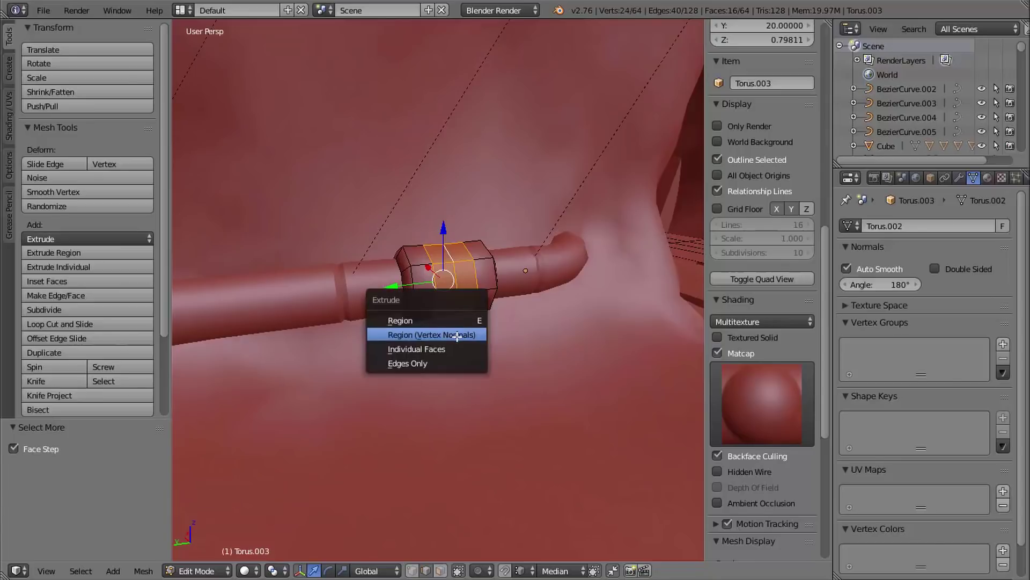
{"action": "left_click", "coordinate": [456, 336]}
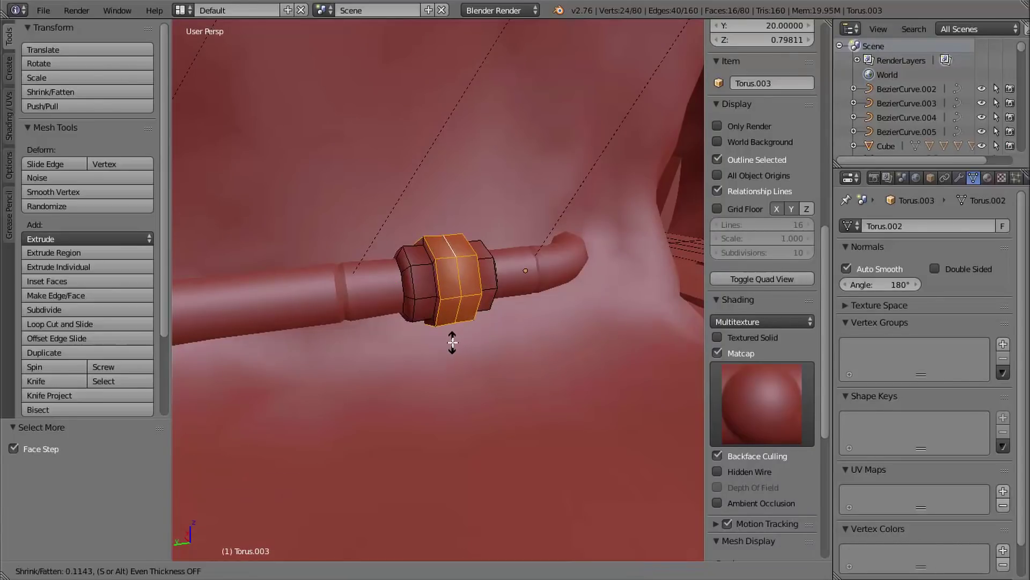
{"action": "left_click", "coordinate": [441, 351], "text": "shift"}
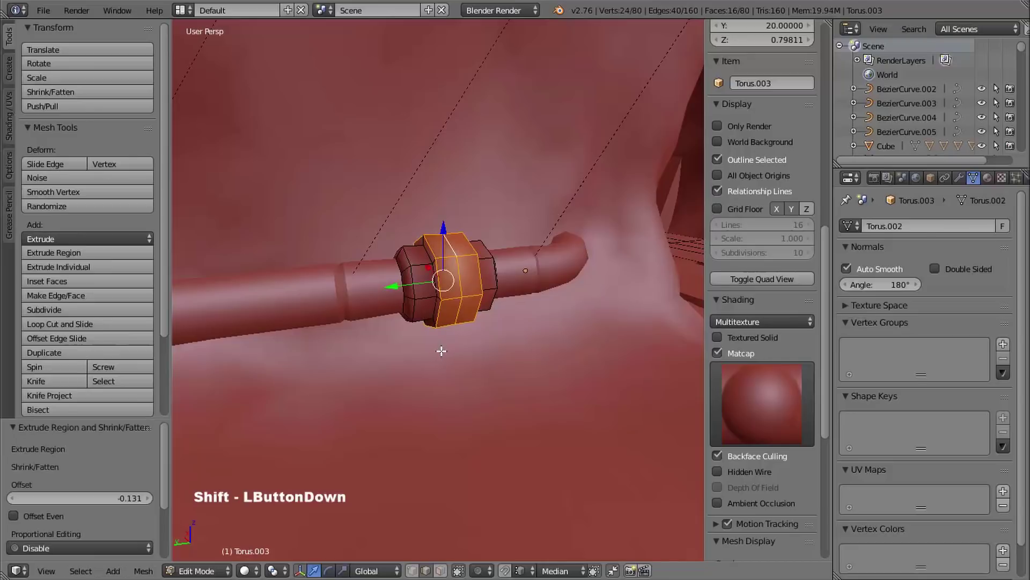
- Scale the raised middle band of the collar to about 0.775 along the global Y axis
{"action": "middle_click_drag", "start_coordinate": [441, 351], "coordinate": [441, 308]}
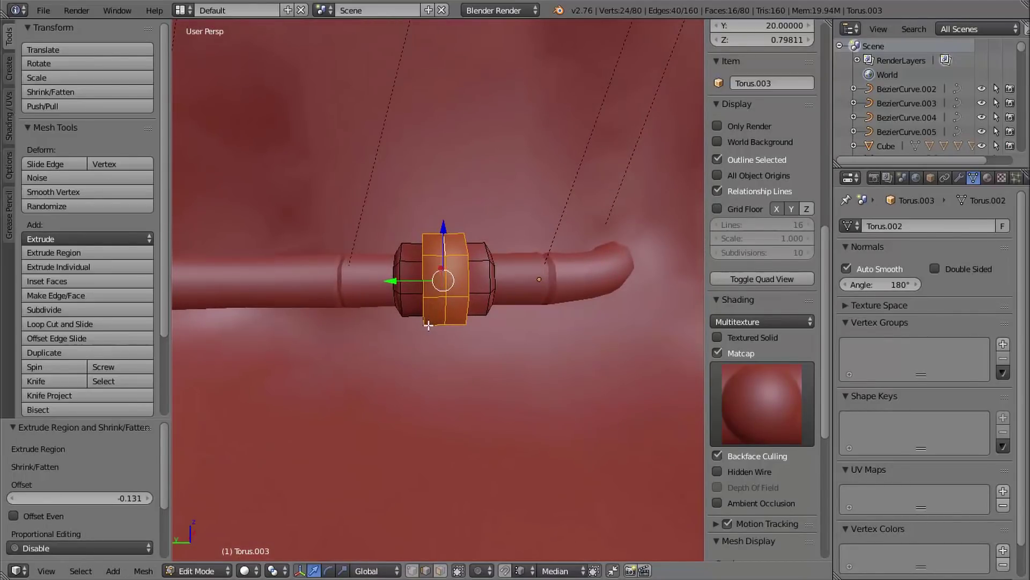
{"action": "key", "text": "s"}
{"action": "key", "text": "y"}
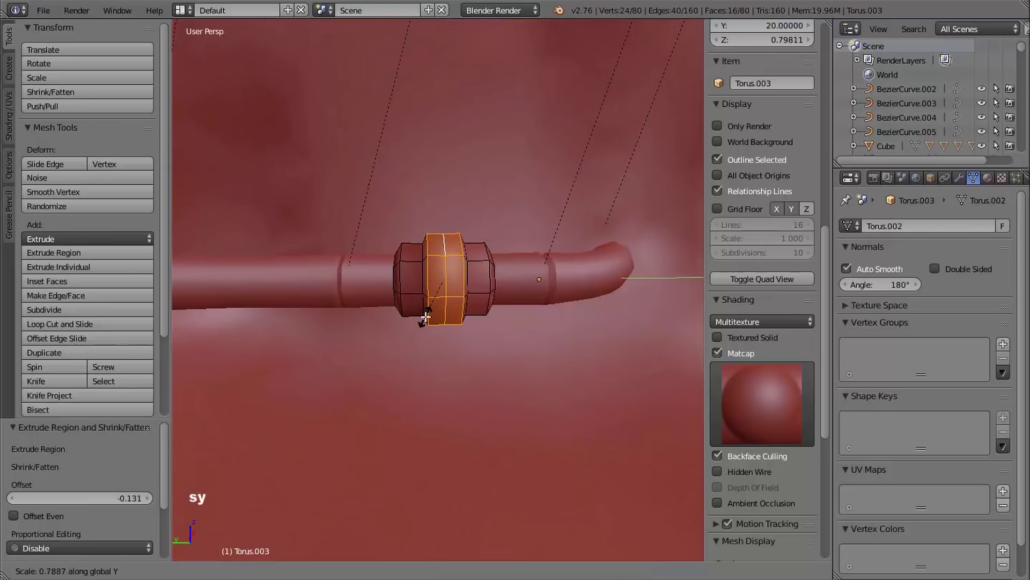
{"action": "key", "text": "shift"}
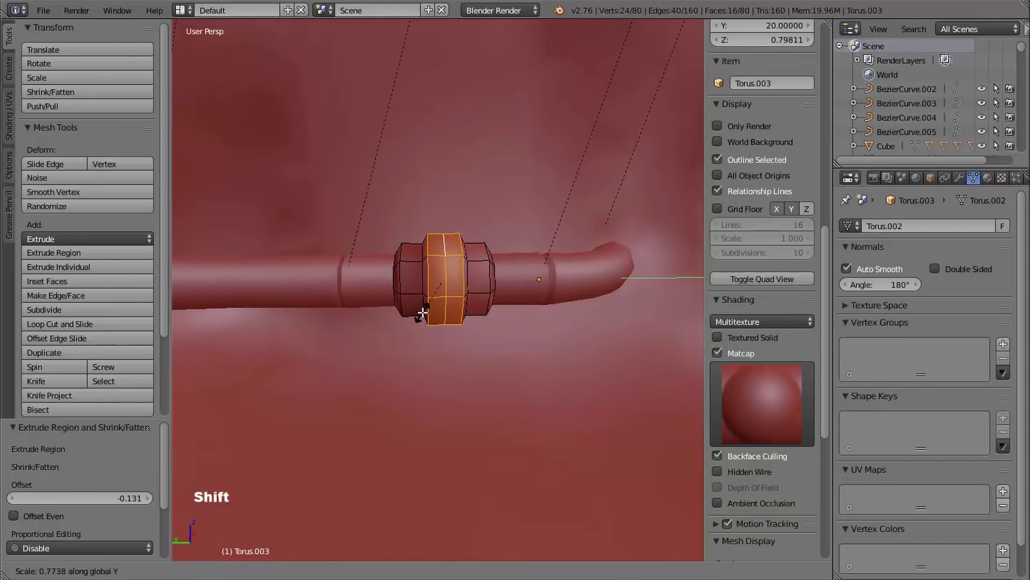
{"action": "left_click", "coordinate": [421, 316], "text": "shift"}
{"action": "middle_click_drag", "start_coordinate": [409, 324], "coordinate": [453, 310]}
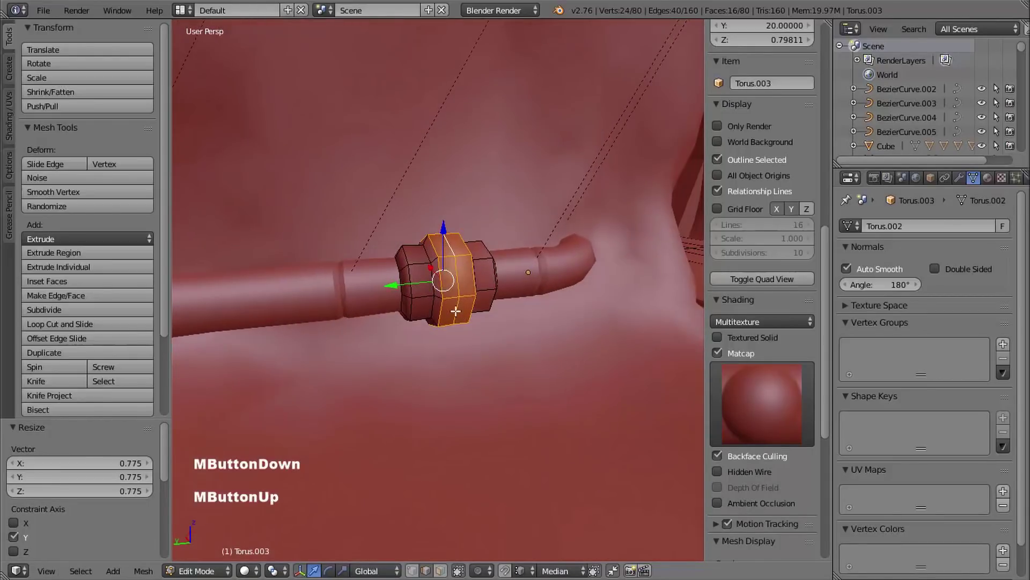
- Hide every object except the collar and reopen its mesh in face select mode with nothing selected
{"action": "key", "text": "Tab"}
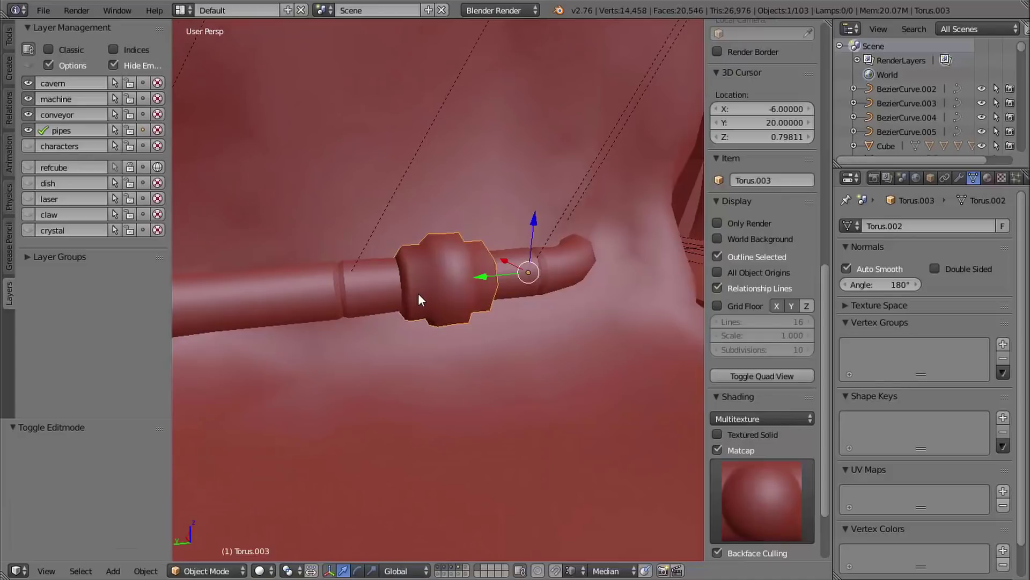
{"action": "key", "text": "shift+h"}
{"action": "middle_click_drag", "start_coordinate": [434, 291], "coordinate": [466, 356]}
{"action": "scroll", "coordinate": [438, 307], "scroll_direction": "up", "scroll_amount": 5}
{"action": "middle_click_drag", "start_coordinate": [466, 357], "coordinate": [402, 356], "text": "ctrl"}
{"action": "key", "text": "Tab"}
{"action": "key", "text": "a"}
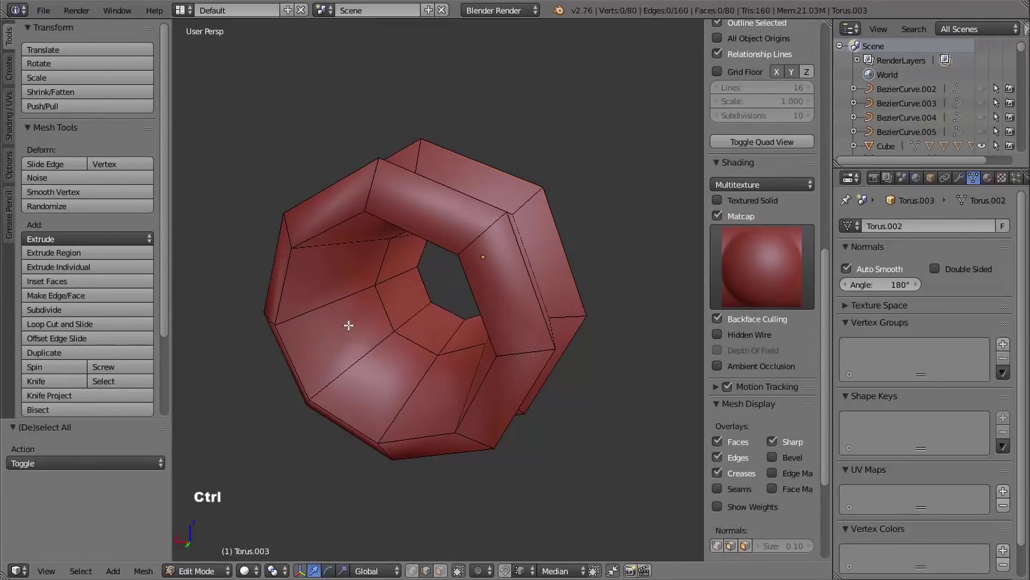
{"action": "key", "text": "ctrl+Tab"}
{"action": "left_click", "coordinate": [315, 326]}
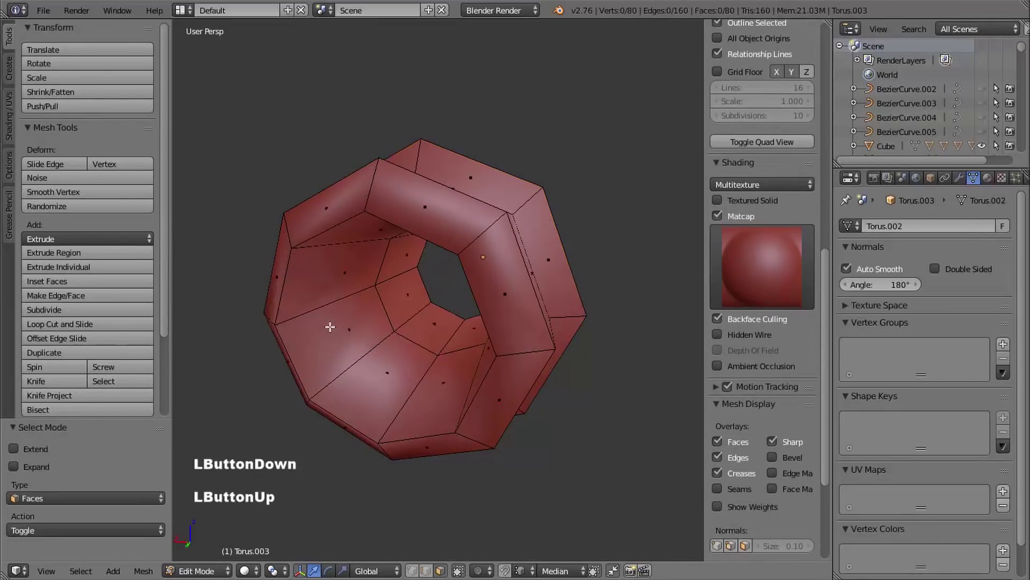
- Delete the faces of the two inner face rings inside the collar's hole
{"action": "middle_click_drag", "start_coordinate": [359, 355], "coordinate": [339, 293]}
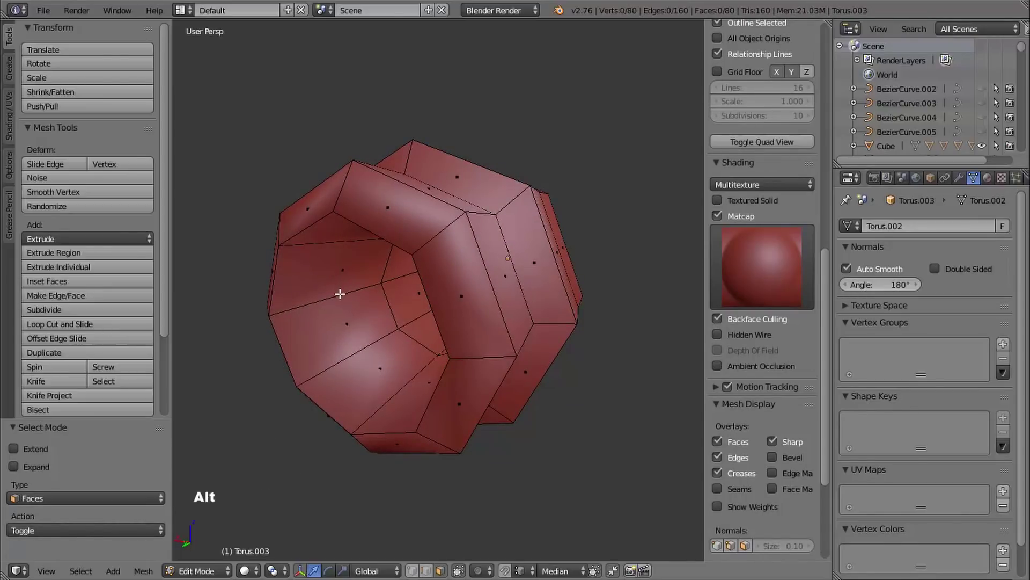
{"action": "right_click", "coordinate": [350, 293], "text": "alt"}
{"action": "middle_click_drag", "start_coordinate": [430, 312], "coordinate": [462, 351]}
{"action": "middle_click_drag", "start_coordinate": [461, 352], "coordinate": [463, 258], "text": "shift"}
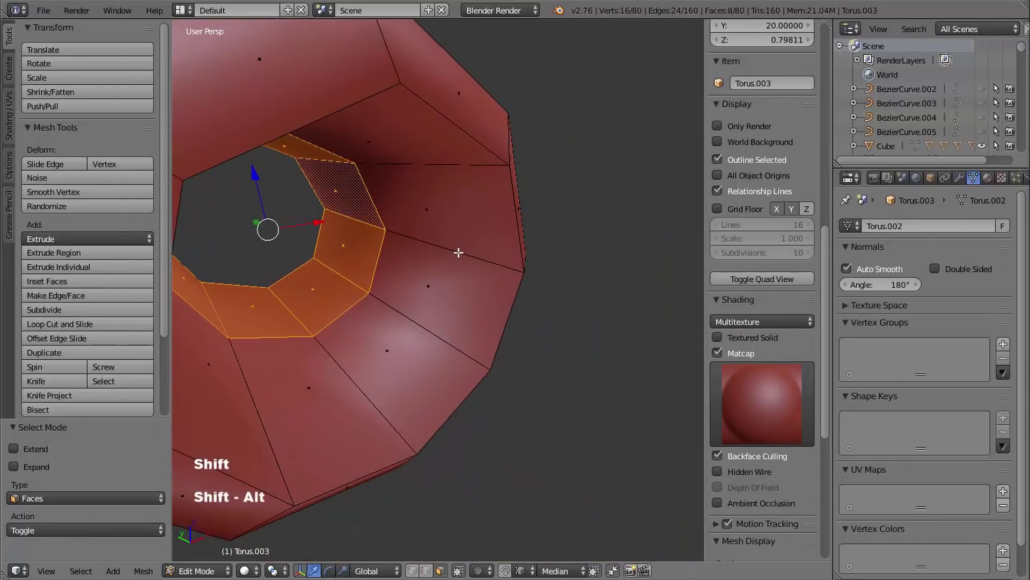
{"action": "right_click", "coordinate": [460, 255], "text": "alt+shift"}
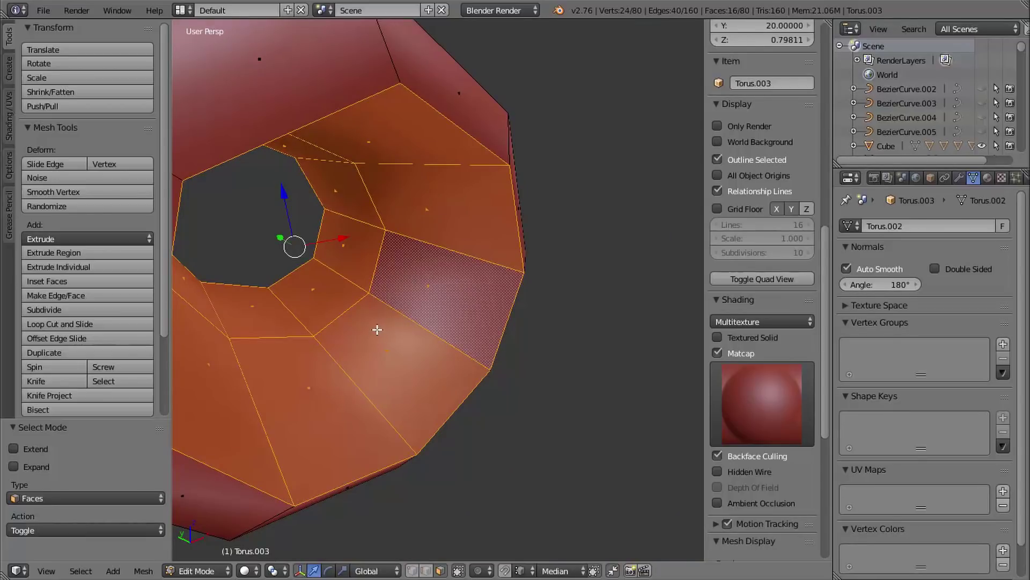
{"action": "key", "text": "x"}
{"action": "left_click", "coordinate": [336, 329]}
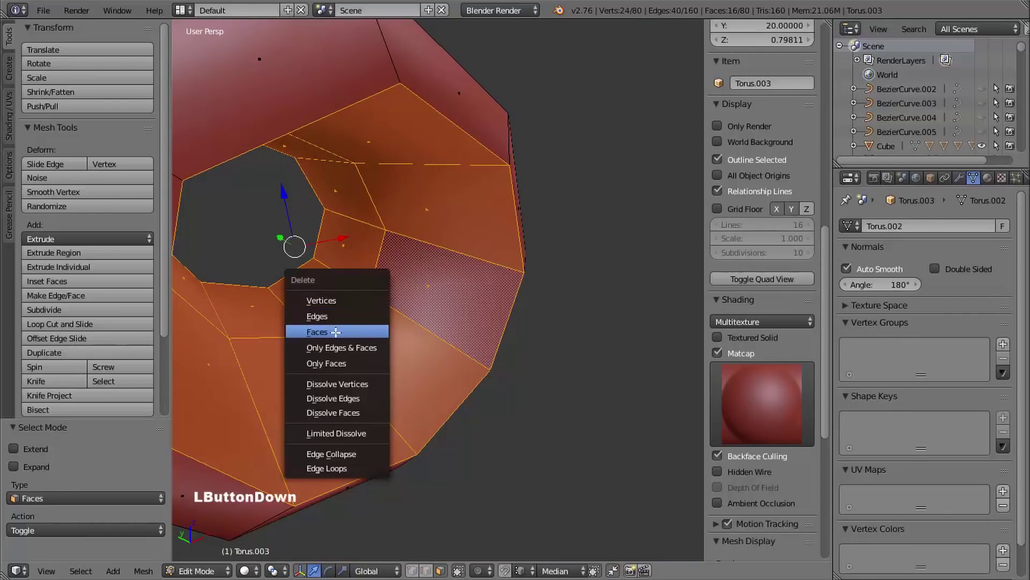
- Mark the collar's six outer corner edge loops as sharp, three on each side of the middle loop, and return to object mode
{"action": "middle_click_drag", "start_coordinate": [362, 317], "coordinate": [436, 267]}
{"action": "middle_click_drag", "start_coordinate": [456, 316], "coordinate": [504, 249], "text": "ctrl"}
{"action": "key", "text": "ctrl+Tab"}
{"action": "left_click", "coordinate": [476, 264]}
{"action": "right_click", "coordinate": [504, 249], "text": "alt"}
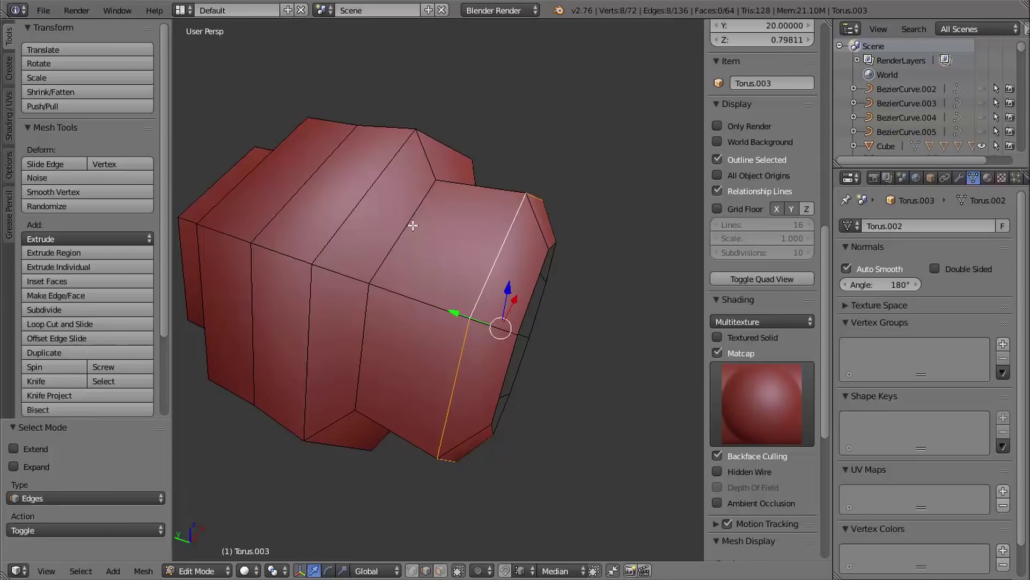
{"action": "right_click", "coordinate": [407, 225], "text": "alt+shift"}
{"action": "right_click", "coordinate": [364, 192], "text": "alt+shift"}
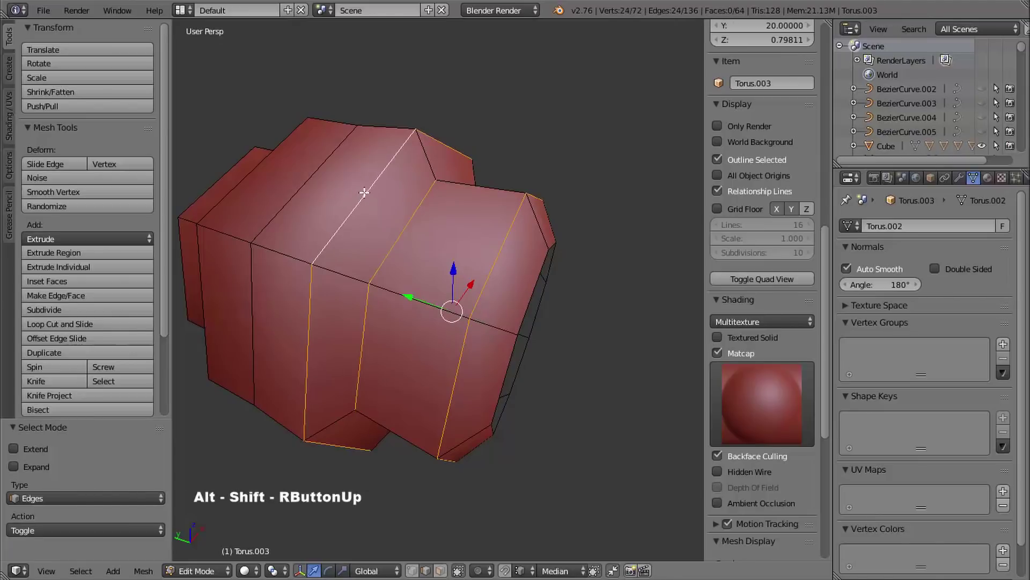
{"action": "right_click", "coordinate": [251, 169], "text": "alt+shift"}
{"action": "middle_click_drag", "start_coordinate": [252, 170], "coordinate": [368, 235]}
{"action": "right_click", "coordinate": [282, 298], "text": "alt+shift"}
{"action": "right_click", "coordinate": [350, 258], "text": "alt+shift"}
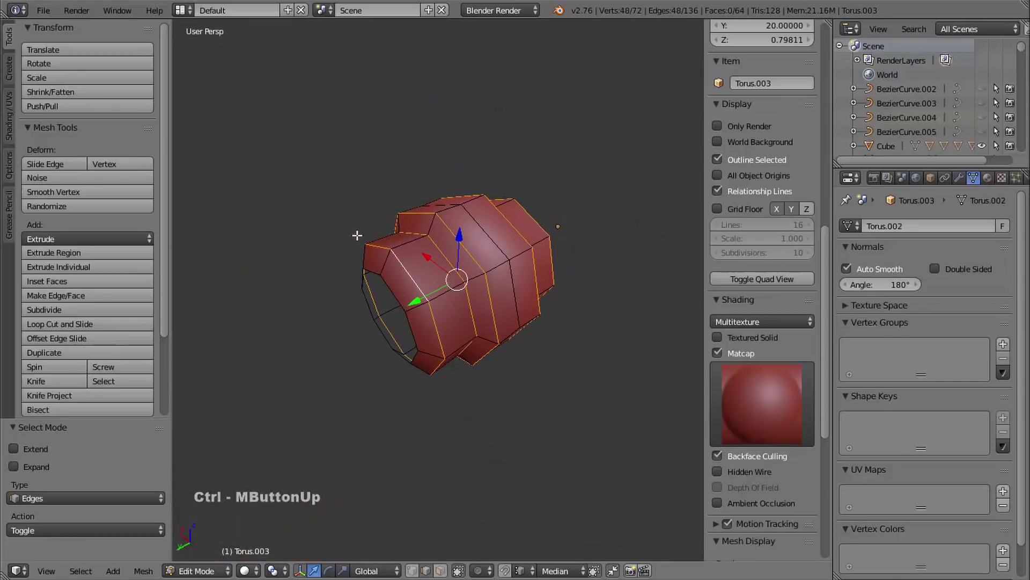
{"action": "key", "text": "ctrl+e"}
{"action": "left_click", "coordinate": [354, 236]}
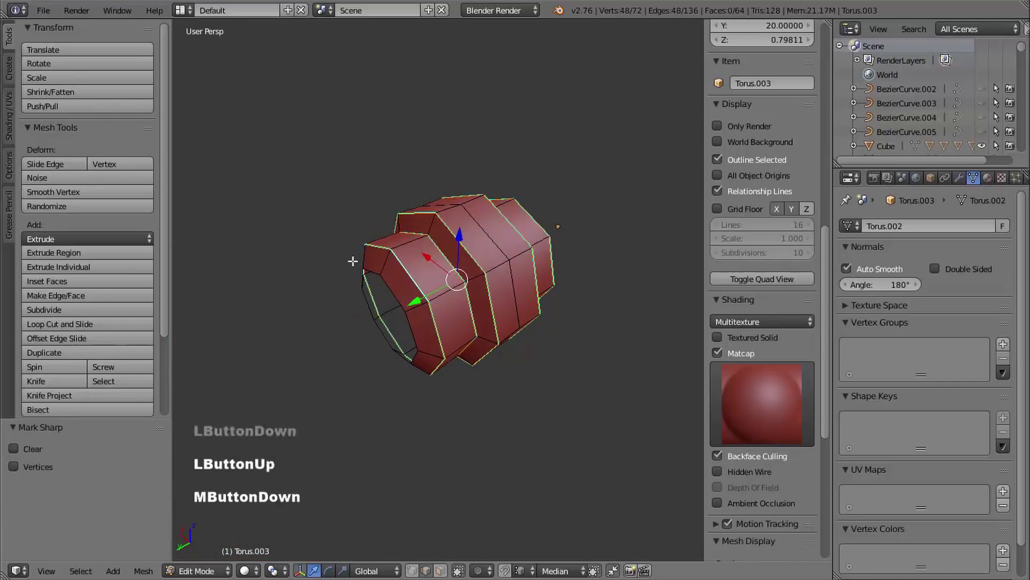
{"action": "middle_click_drag", "start_coordinate": [353, 261], "coordinate": [393, 209]}
{"action": "mouse_move", "coordinate": [411, 254]}
{"action": "middle_mouse_down"}
{"action": "mouse_move", "coordinate": [401, 250]}
{"action": "mouse_move", "coordinate": [424, 252]}
{"action": "middle_mouse_up"}
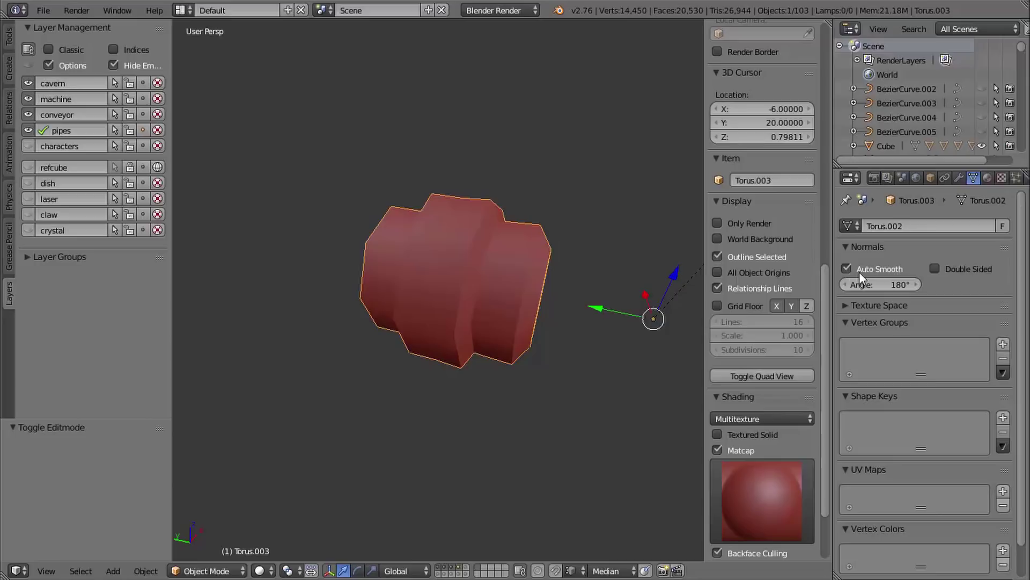
{"action": "middle_click_drag", "start_coordinate": [462, 223], "coordinate": [327, 346]}
{"action": "middle_click_drag", "start_coordinate": [327, 346], "coordinate": [497, 384]}
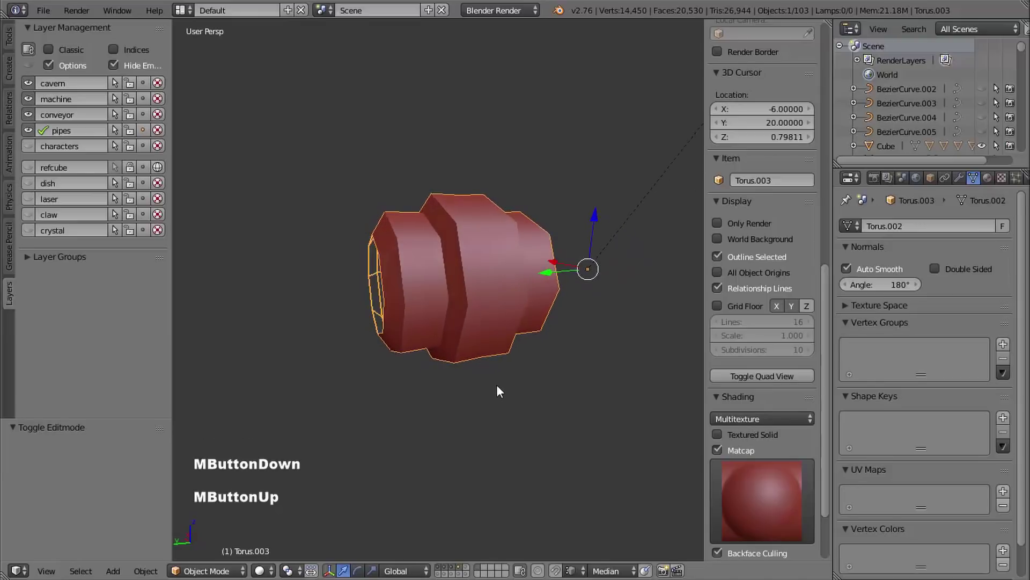
- Snap the 3D cursor to a single side vertex on the collar's middle edge loop, using vertex select mode, then leave edit mode
{"action": "key", "text": "Tab"}
{"action": "key", "text": "ctrl+Tab"}
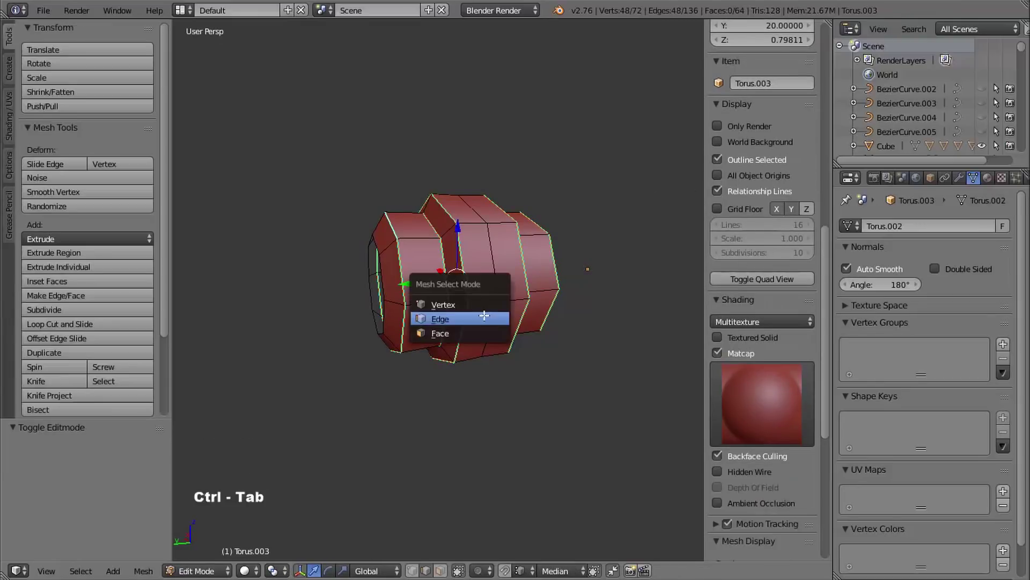
{"action": "left_click", "coordinate": [500, 308]}
{"action": "key", "text": "a"}
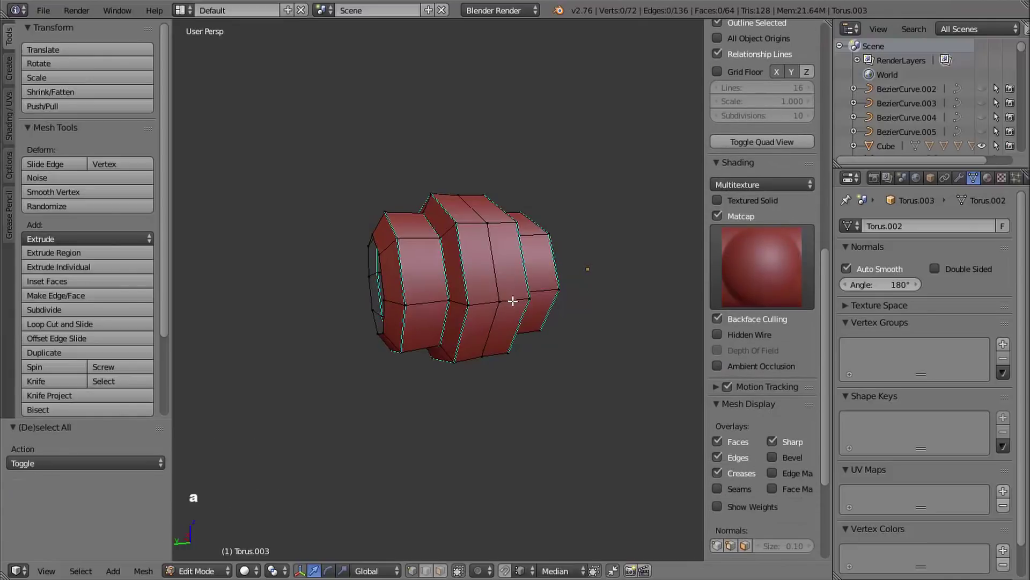
{"action": "right_click", "coordinate": [491, 358]}
{"action": "middle_click_drag", "start_coordinate": [491, 358], "coordinate": [513, 333]}
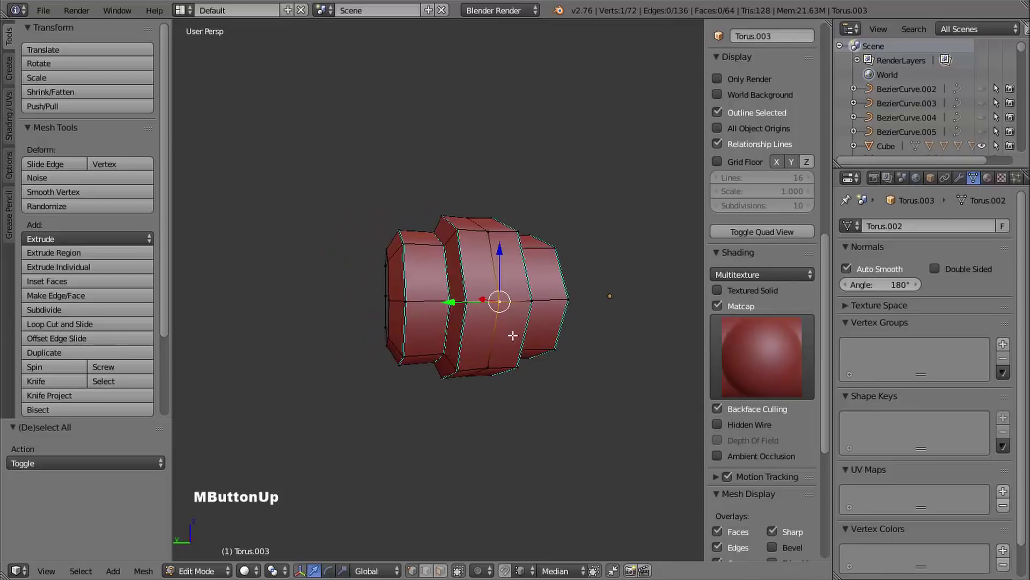
{"action": "key", "text": "shift+s"}
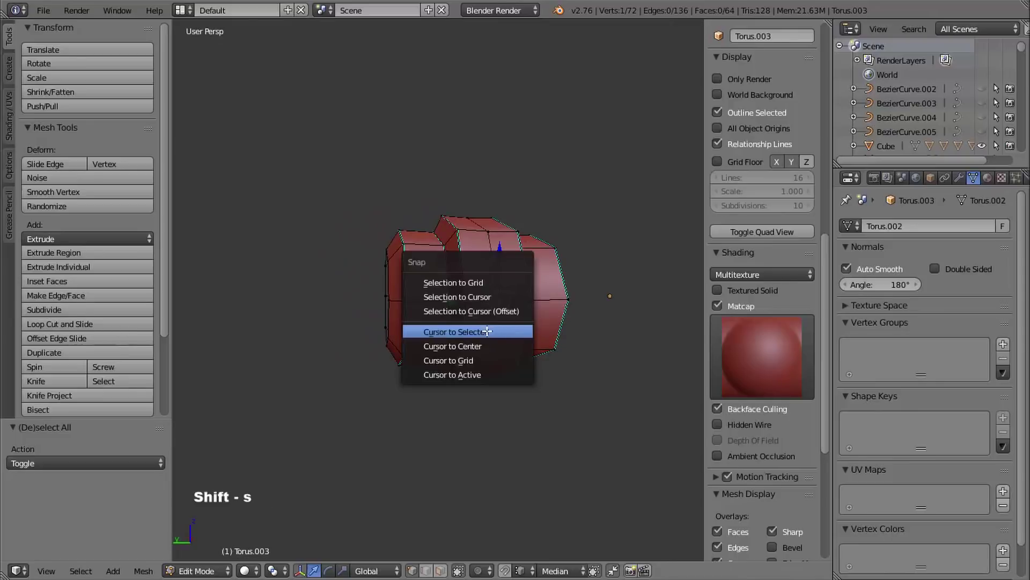
{"action": "left_click", "coordinate": [485, 332]}
{"action": "mouse_move", "coordinate": [485, 332]}
{"action": "middle_mouse_down"}
{"action": "mouse_move", "coordinate": [457, 345]}
{"action": "mouse_move", "coordinate": [490, 352]}
{"action": "mouse_move", "coordinate": [494, 333]}
{"action": "middle_mouse_up"}
{"action": "key", "text": "Tab"}
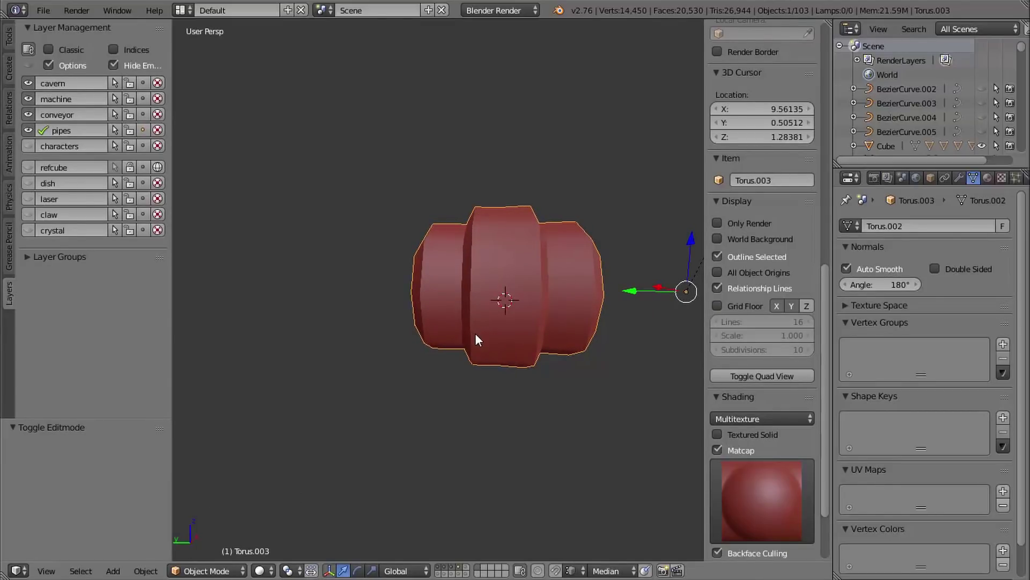
- Add a torus mesh at the 3D cursor in right orthographic view, with Align to View enabled
{"action": "key", "text": "KP_3"}
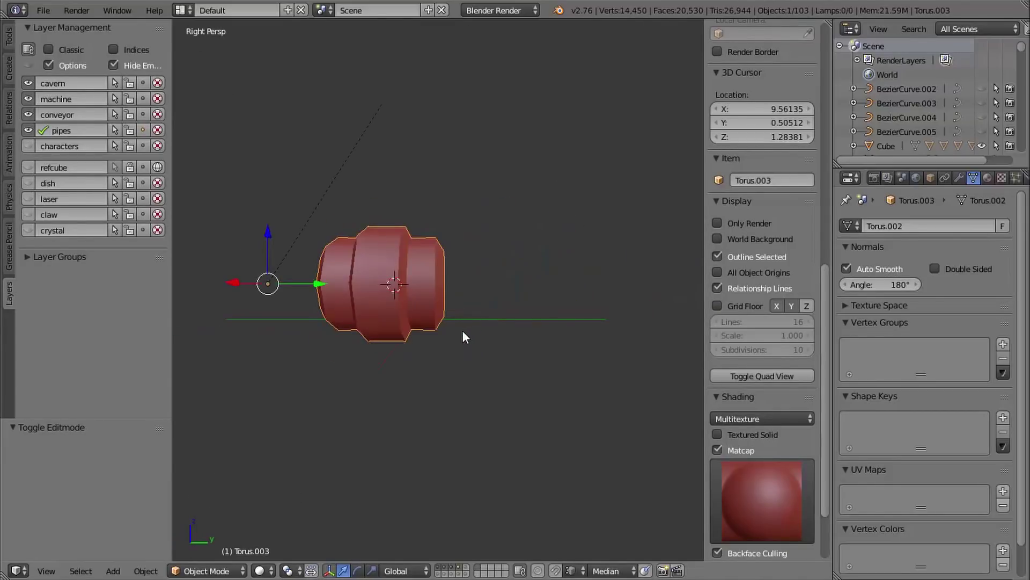
{"action": "key", "text": "KP_5"}
{"action": "middle_click_drag", "start_coordinate": [476, 340], "coordinate": [486, 307], "text": "shift"}
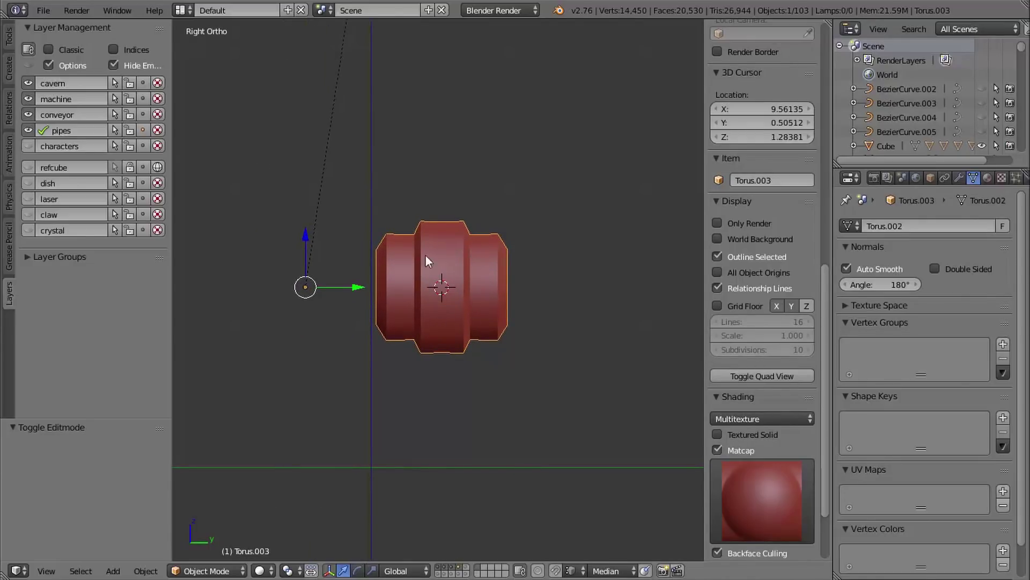
{"action": "key", "text": "shift+a"}
{"action": "left_click", "coordinate": [463, 290]}
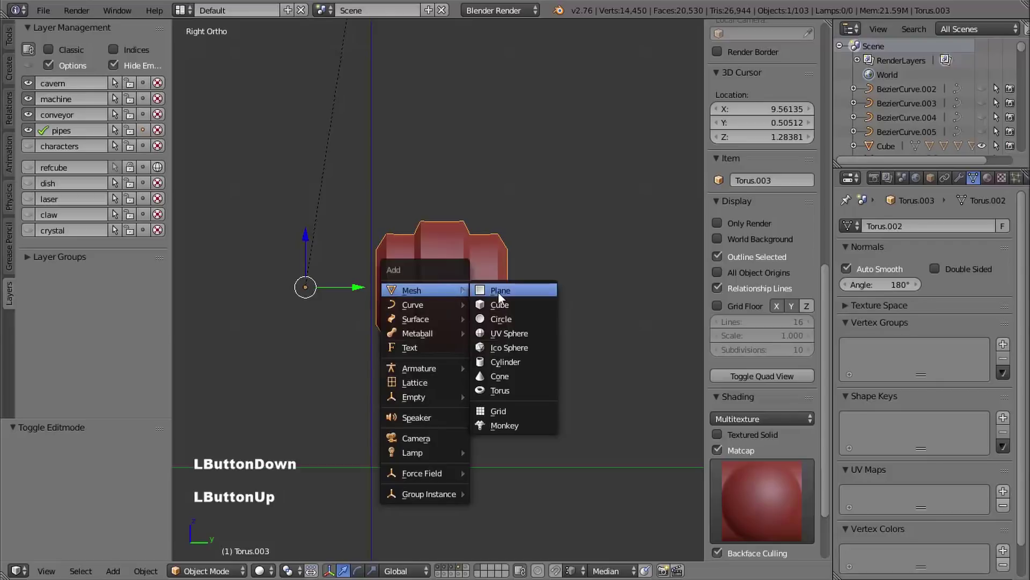
{"action": "left_click", "coordinate": [515, 391]}
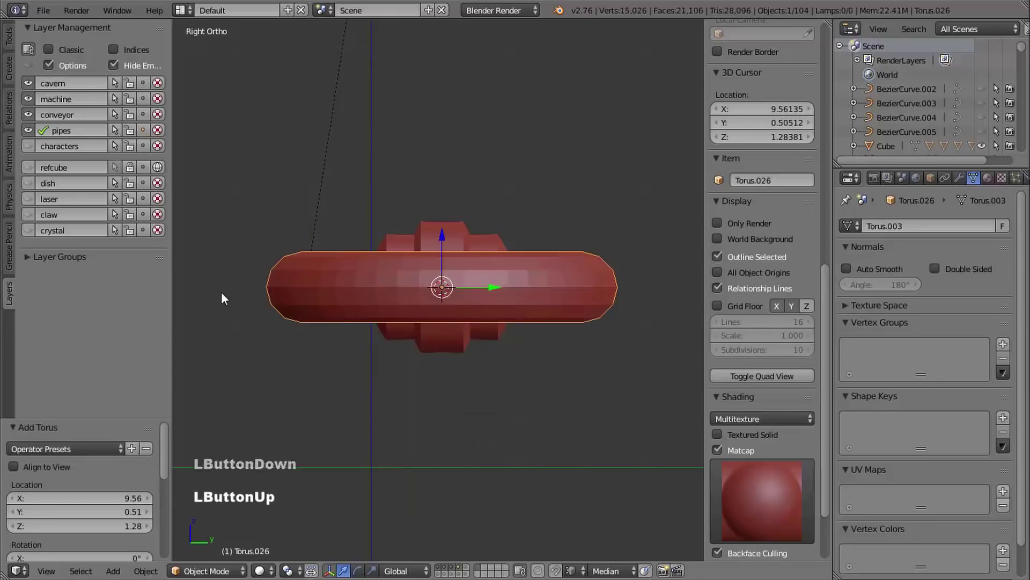
{"action": "left_click_drag", "start_coordinate": [120, 418], "coordinate": [111, 282]}
{"action": "left_click", "coordinate": [21, 305]}
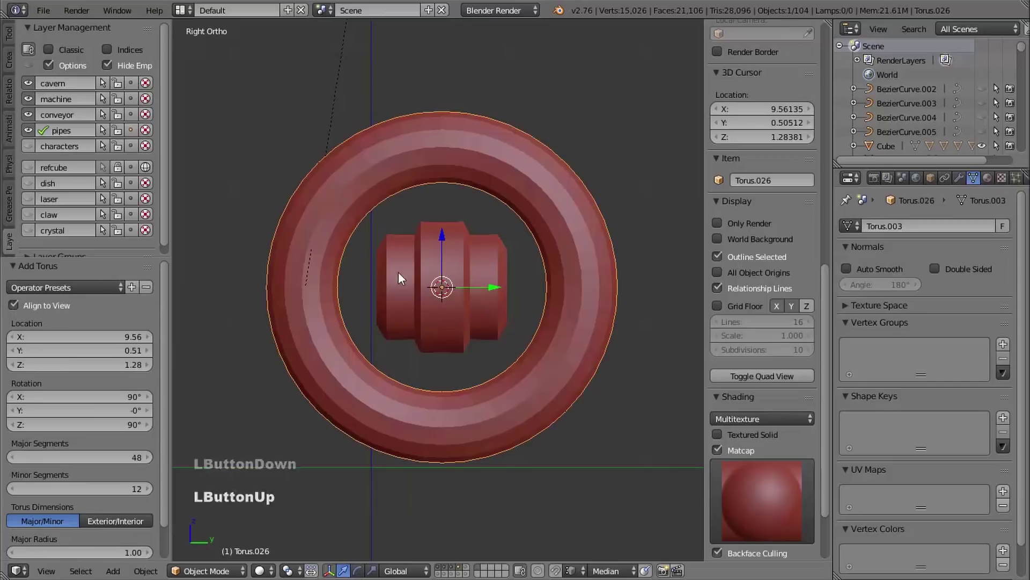
- Set the new torus's minor segments to 6 and major segments to 12
{"action": "left_click_drag", "start_coordinate": [162, 311], "coordinate": [175, 384]}
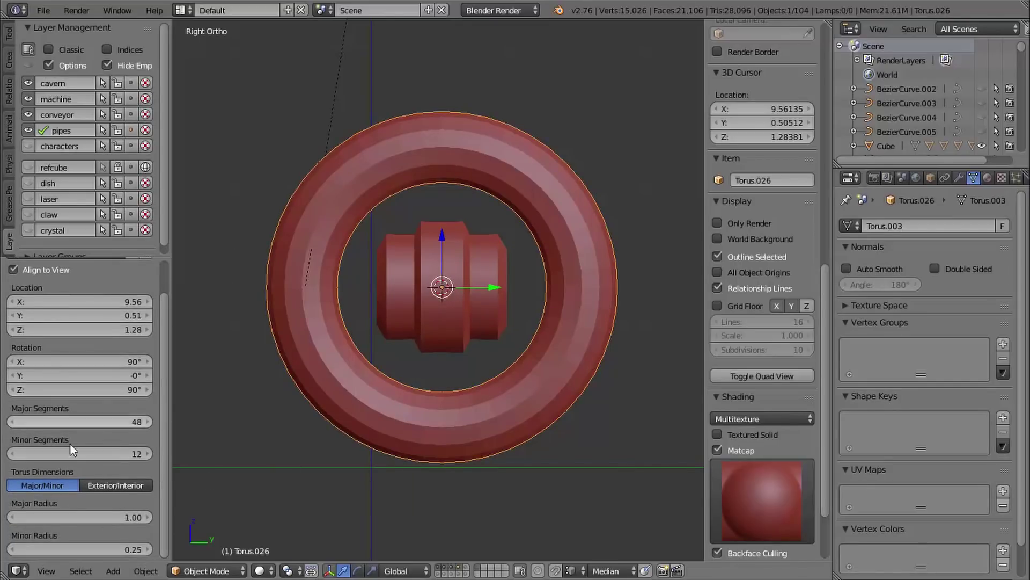
{"action": "left_click", "coordinate": [83, 452]}
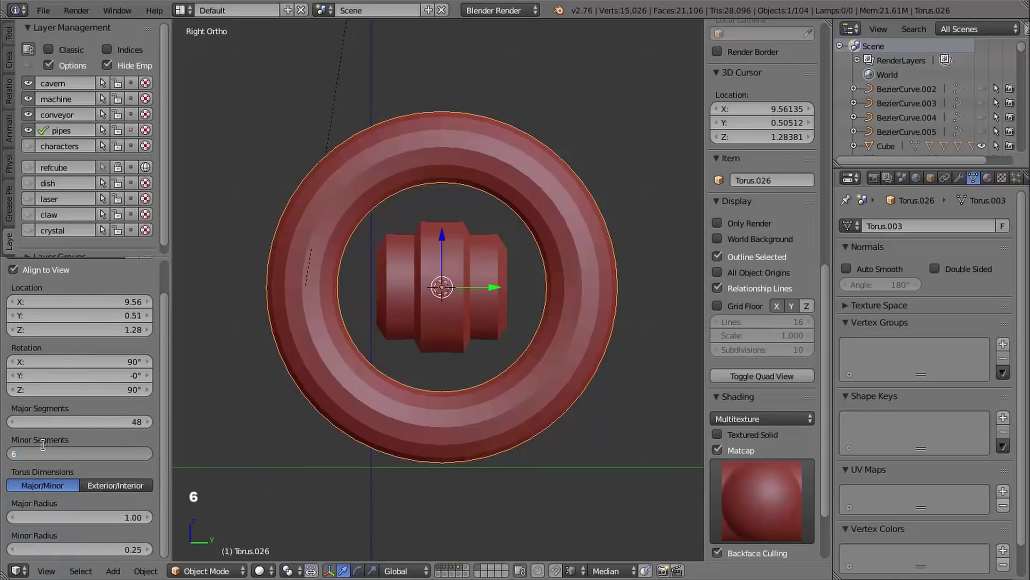
{"action": "type", "text": "6"}
{"action": "key", "text": "Return"}
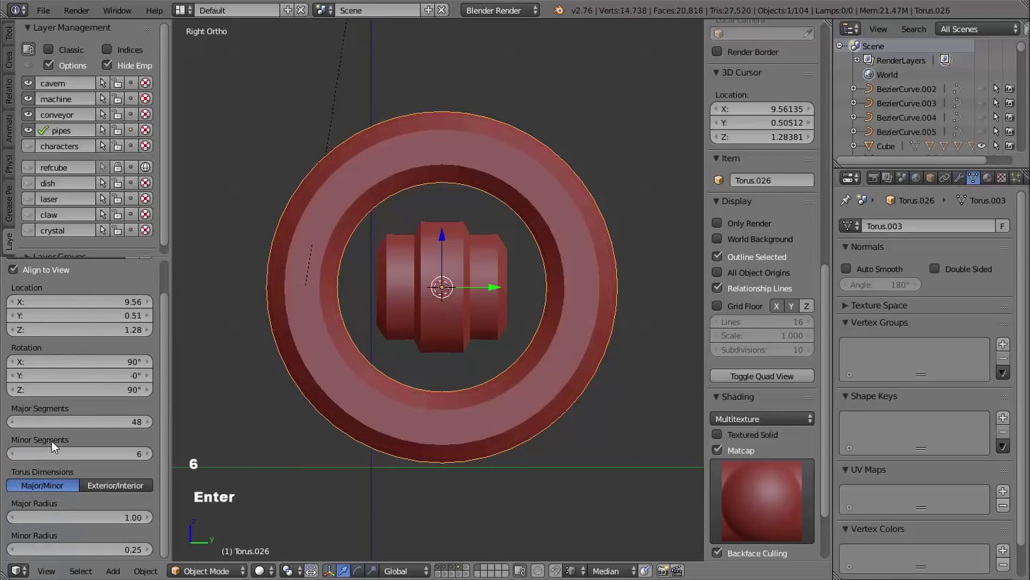
{"action": "left_click", "coordinate": [76, 422]}
{"action": "type", "text": "12"}
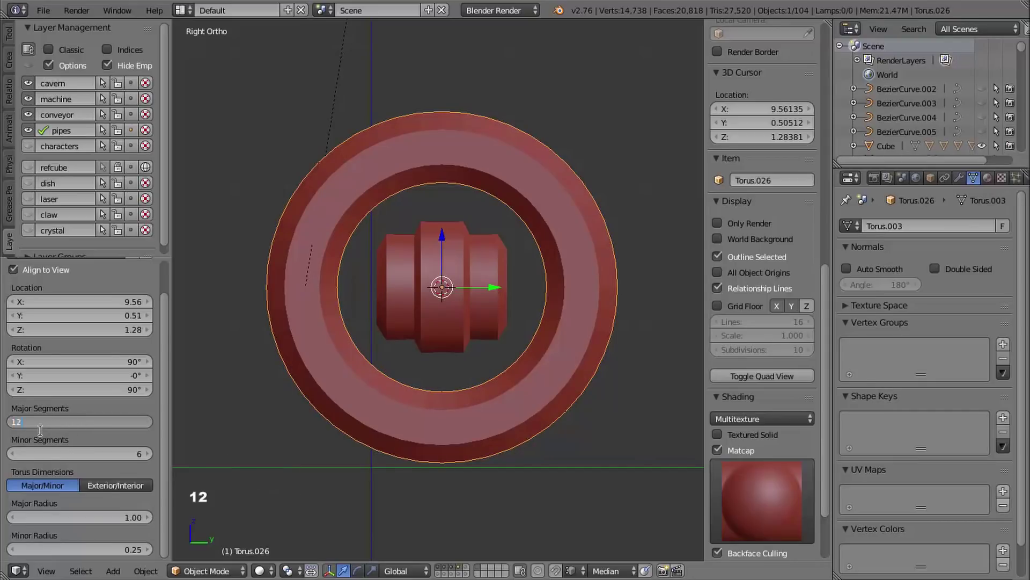
{"action": "key", "text": "Return"}
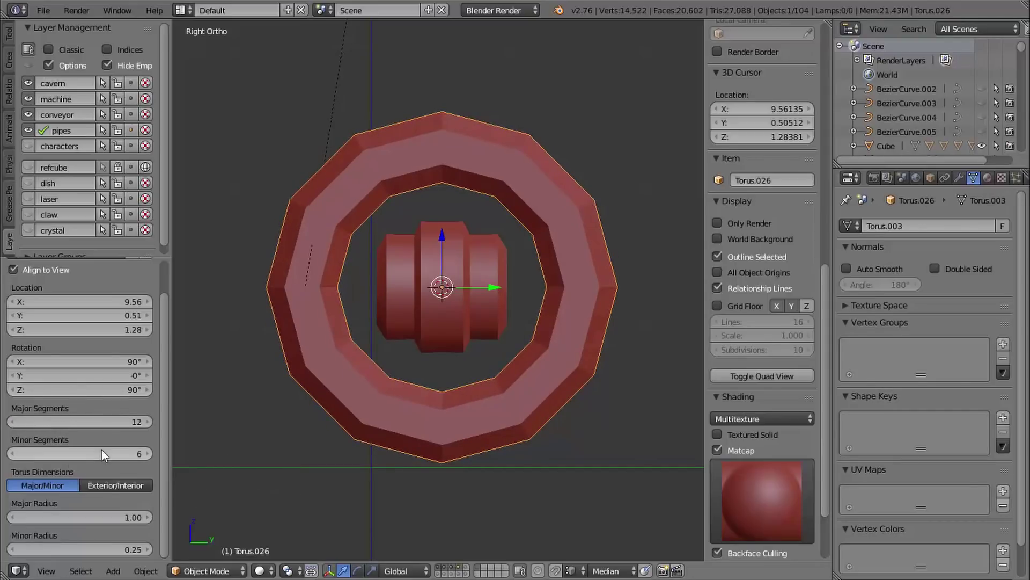
- Reduce the torus's major radius to 0.40
{"action": "mouse_move", "coordinate": [164, 330]}
{"action": "left_mouse_down"}
{"action": "mouse_move", "coordinate": [166, 308]}
{"action": "mouse_move", "coordinate": [164, 329]}
{"action": "left_mouse_up"}
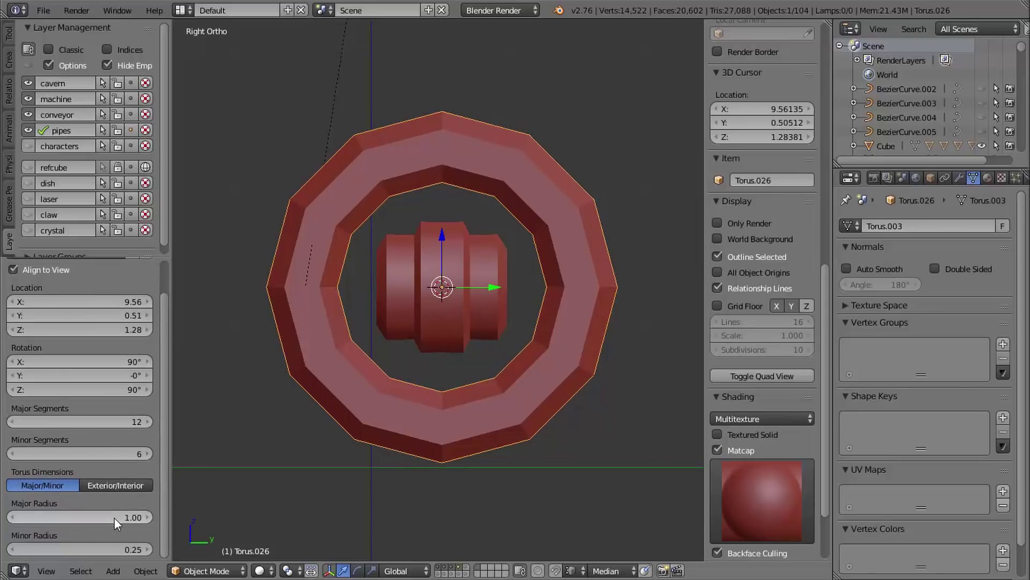
{"action": "left_click_drag", "start_coordinate": [114, 515], "coordinate": [87, 513]}
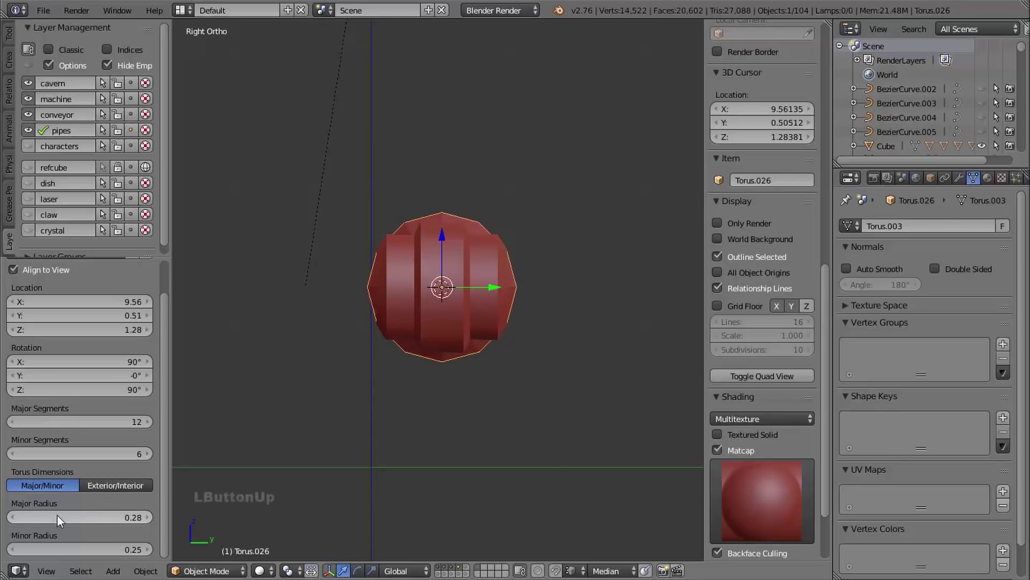
{"action": "left_click", "coordinate": [134, 518]}
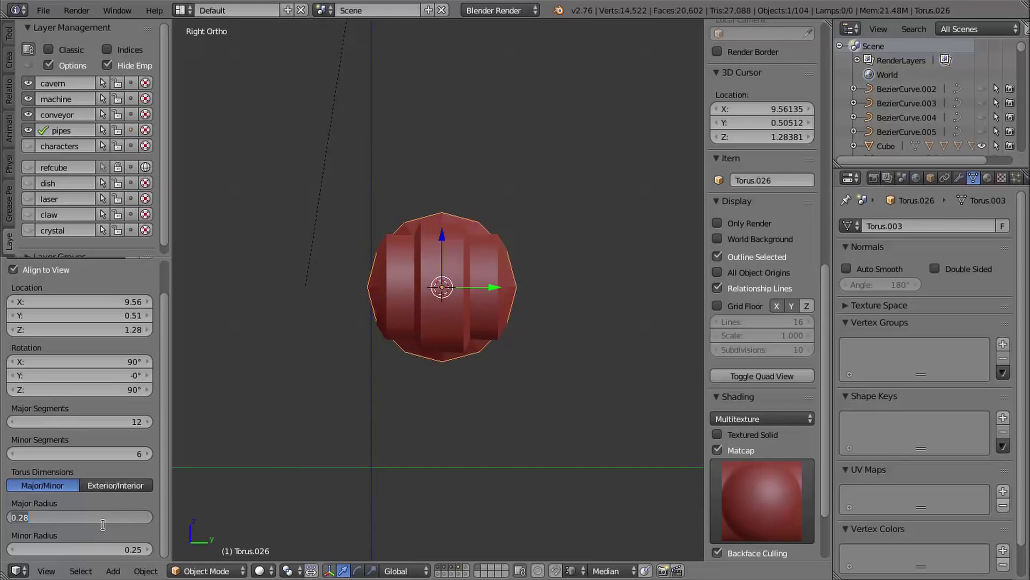
{"action": "key", "text": "Return"}
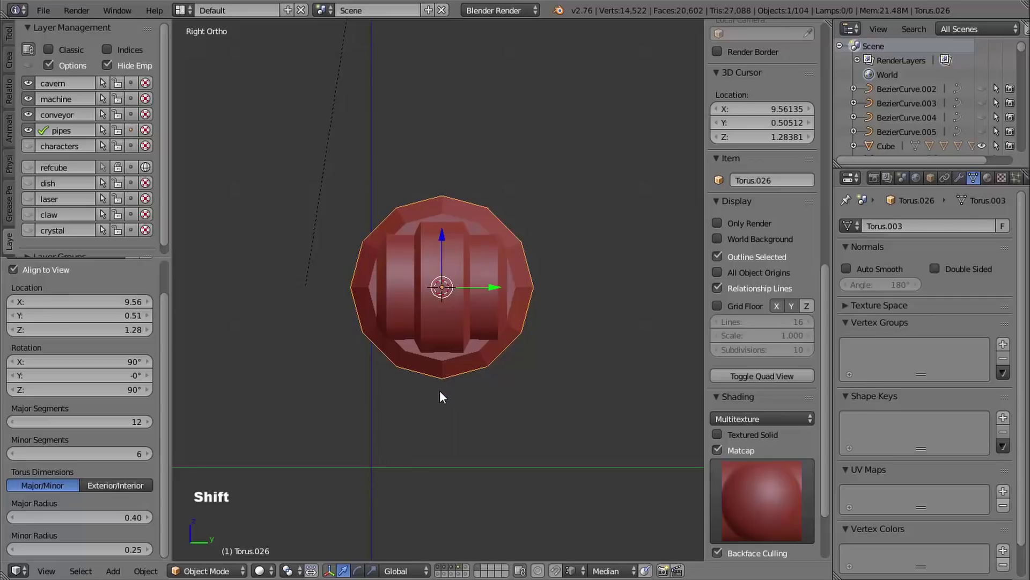
- Display the scene in wireframe and set the torus's minor radius to 0.05
{"action": "mouse_move", "coordinate": [439, 396]}
{"action": "middle_mouse_down", "text": "shift"}
{"action": "mouse_move", "coordinate": [475, 370]}
{"action": "mouse_move", "coordinate": [405, 291]}
{"action": "middle_mouse_up", "text": "shift"}
{"action": "key", "text": "z"}
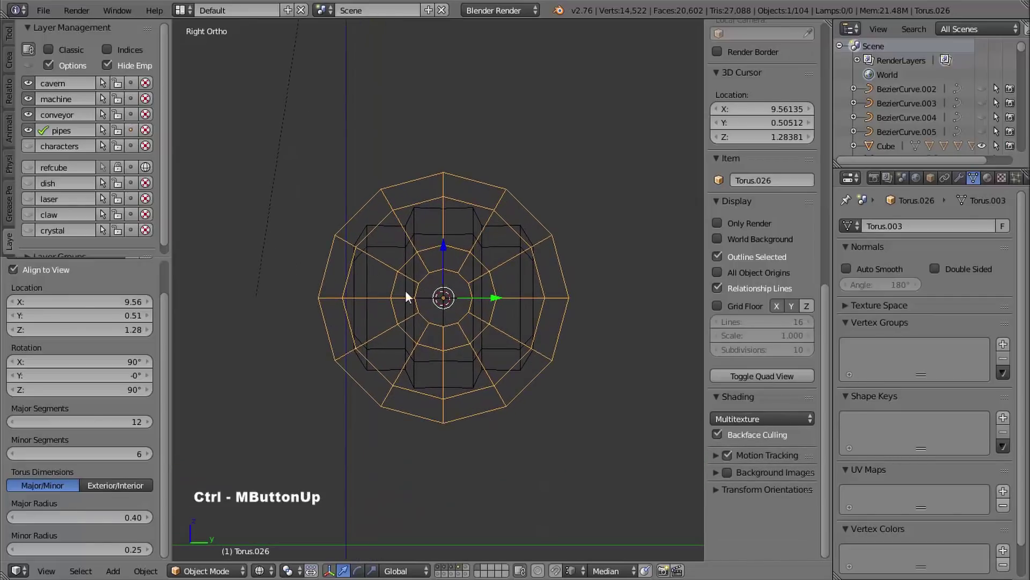
{"action": "left_click", "coordinate": [118, 550]}
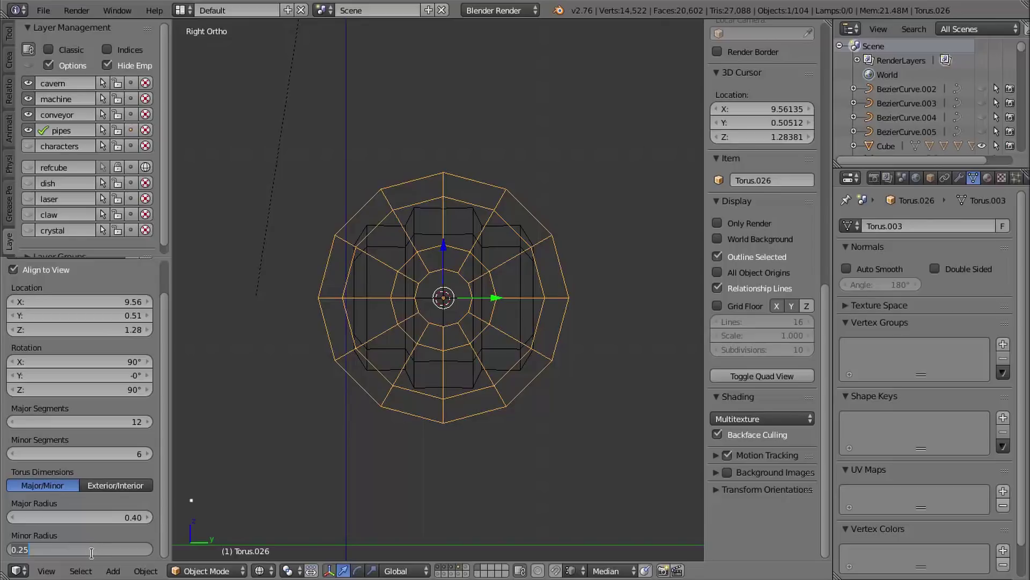
{"action": "type", "text": ".05"}
{"action": "key", "text": "Return"}
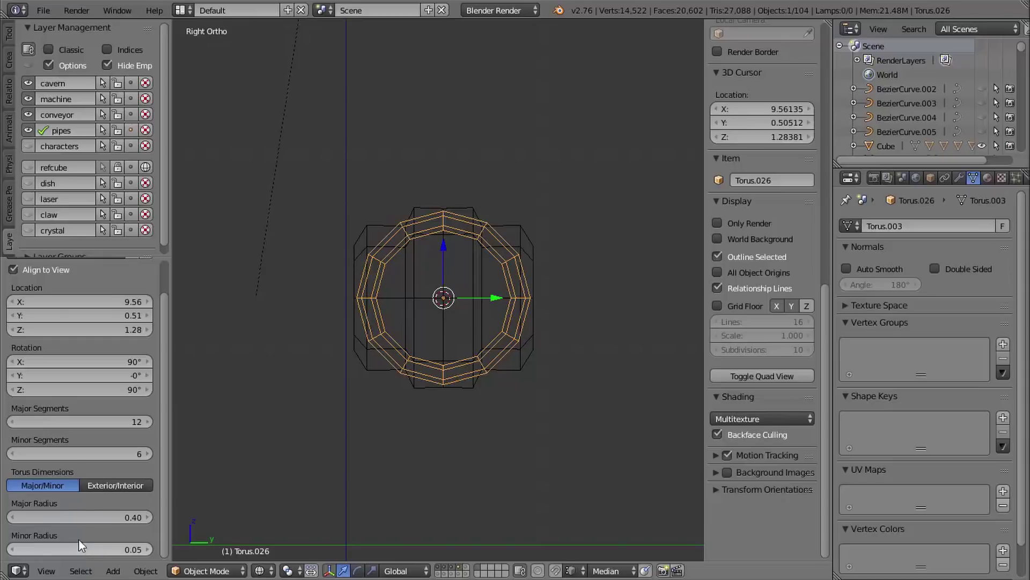
- Set the torus's major radius to 0.30
{"action": "left_click", "coordinate": [89, 517]}
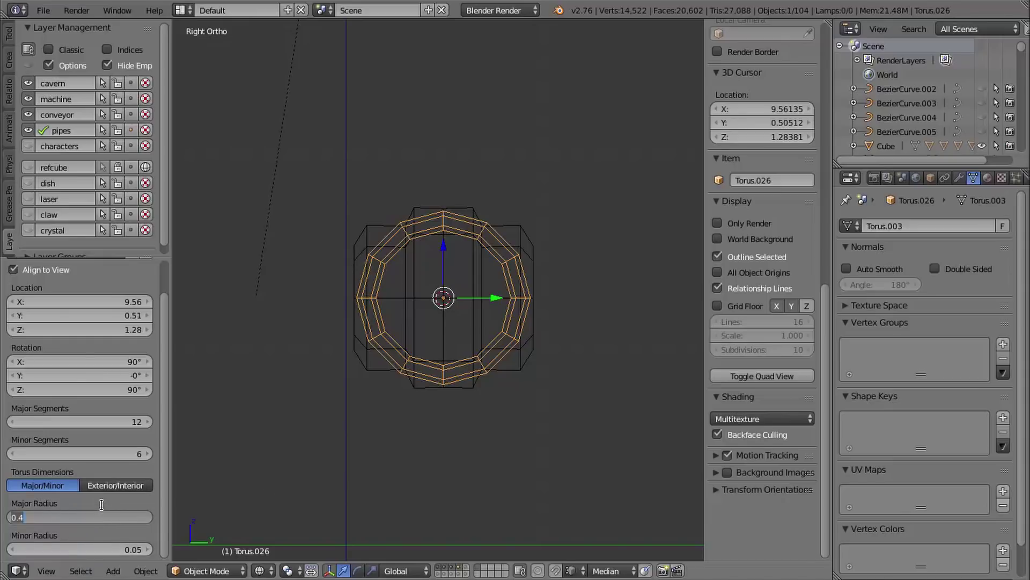
{"action": "key", "text": "Return"}
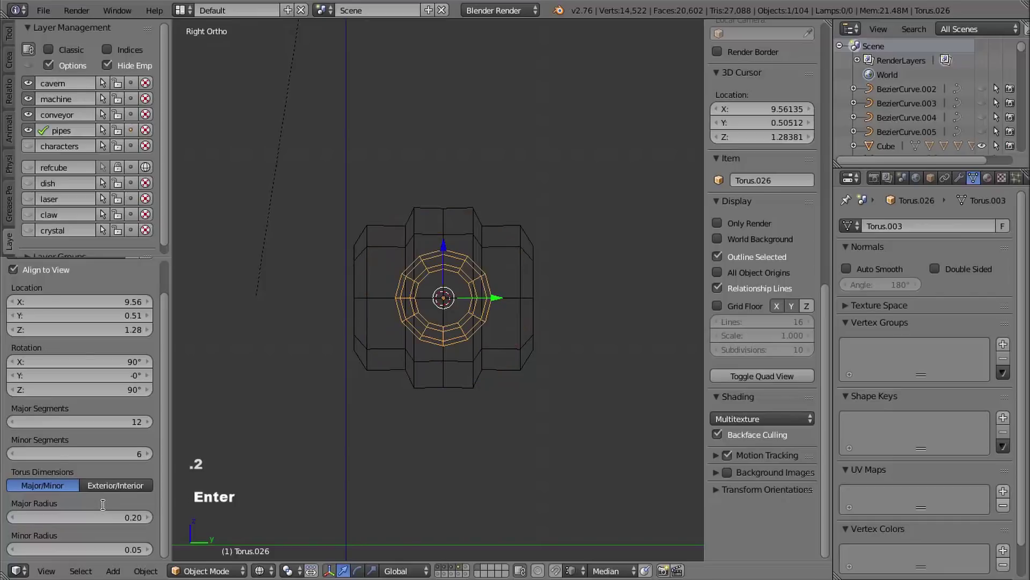
{"action": "left_click", "coordinate": [95, 512]}
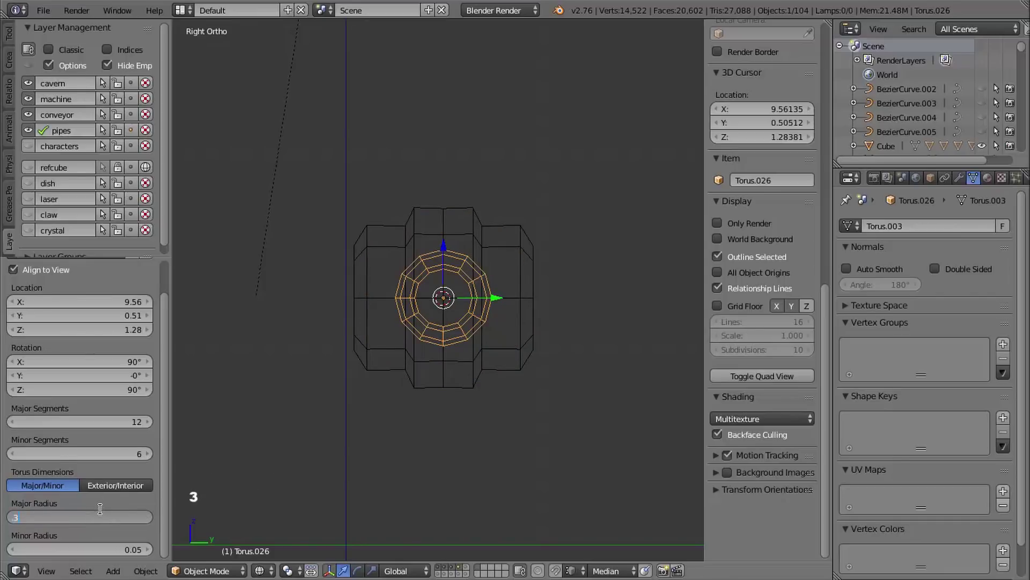
{"action": "type", "text": ".3"}
{"action": "key", "text": "Return"}
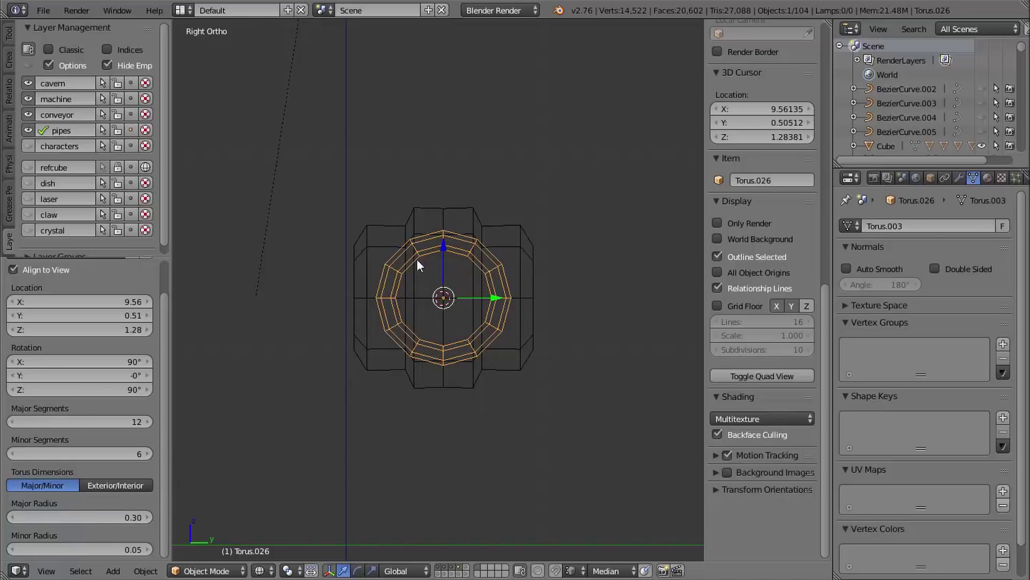
- Check the ring against the collar in solid shading, then set the torus's minor radius to 0.06 in wireframe
{"action": "middle_click", "coordinate": [429, 388], "text": "shift"}
{"action": "mouse_move", "coordinate": [430, 388]}
{"action": "middle_mouse_down"}
{"action": "mouse_move", "coordinate": [384, 380]}
{"action": "mouse_move", "coordinate": [485, 443]}
{"action": "mouse_move", "coordinate": [455, 420]}
{"action": "mouse_move", "coordinate": [559, 398]}
{"action": "mouse_move", "coordinate": [402, 430]}
{"action": "mouse_move", "coordinate": [408, 415]}
{"action": "middle_mouse_up"}
{"action": "key", "text": "z"}
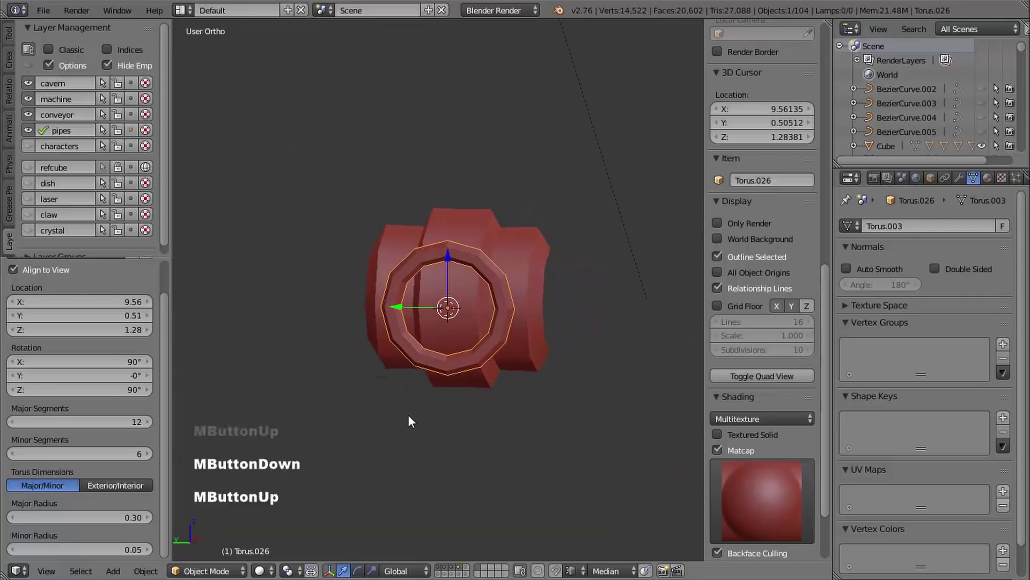
{"action": "key", "text": "KP_3"}
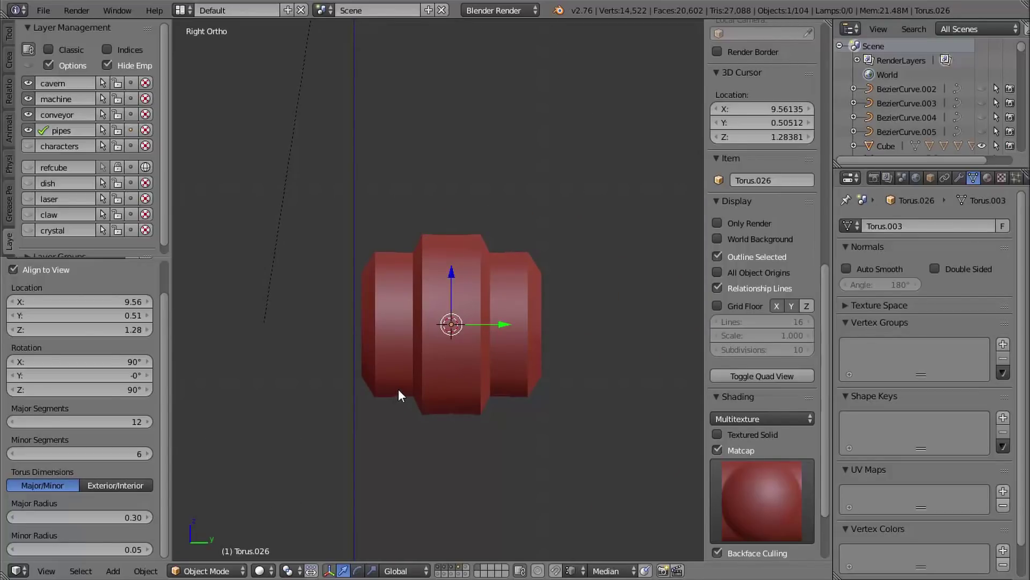
{"action": "key", "text": "z"}
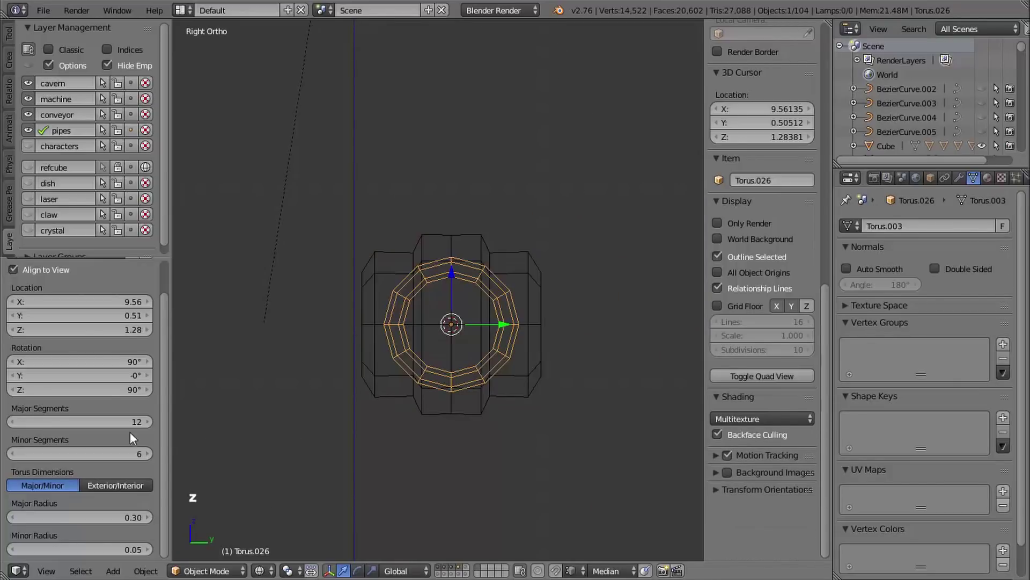
{"action": "left_click", "coordinate": [80, 548]}
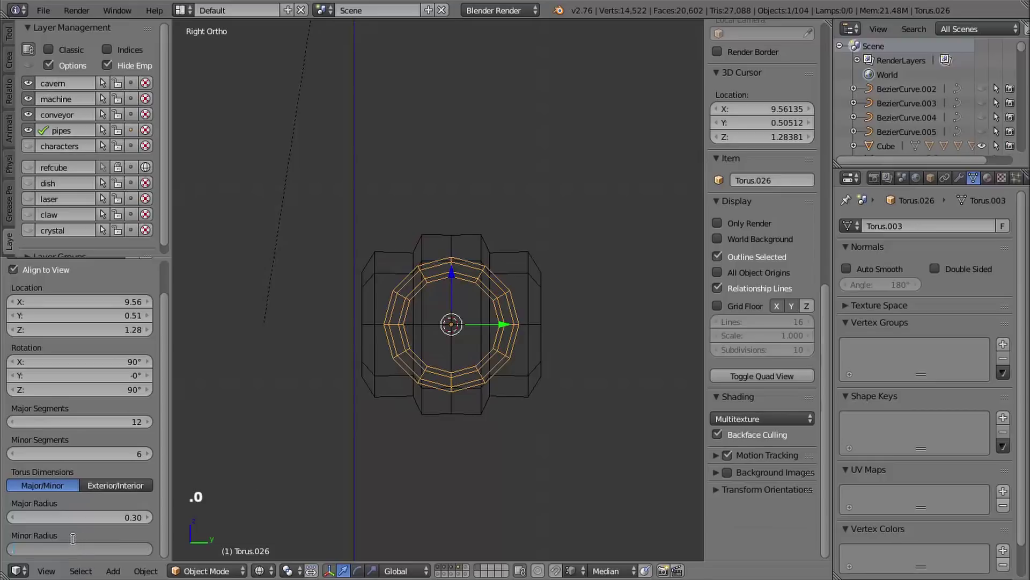
{"action": "key", "text": "Return"}
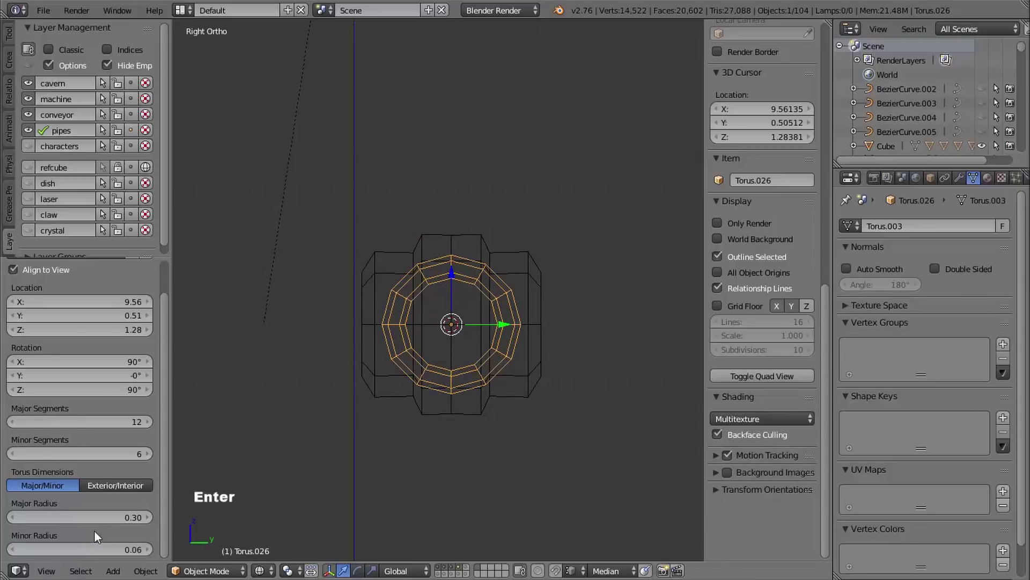
- Move the torus about -0.168 along X, away from the collar, and return to solid shading
{"action": "middle_click_drag", "start_coordinate": [466, 384], "coordinate": [456, 334], "text": "shift"}
{"action": "left_click_drag", "start_coordinate": [432, 325], "coordinate": [455, 352]}
{"action": "middle_click_drag", "start_coordinate": [455, 352], "coordinate": [377, 285]}
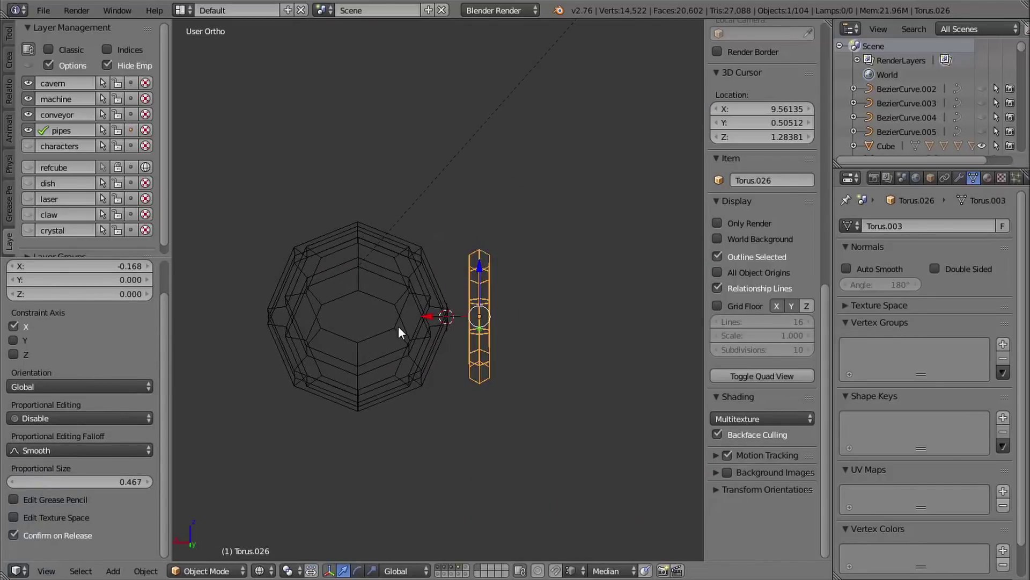
{"action": "key", "text": "z"}
{"action": "mouse_move", "coordinate": [431, 353]}
{"action": "middle_mouse_down"}
{"action": "mouse_move", "coordinate": [386, 353]}
{"action": "mouse_move", "coordinate": [322, 301]}
{"action": "middle_mouse_up"}
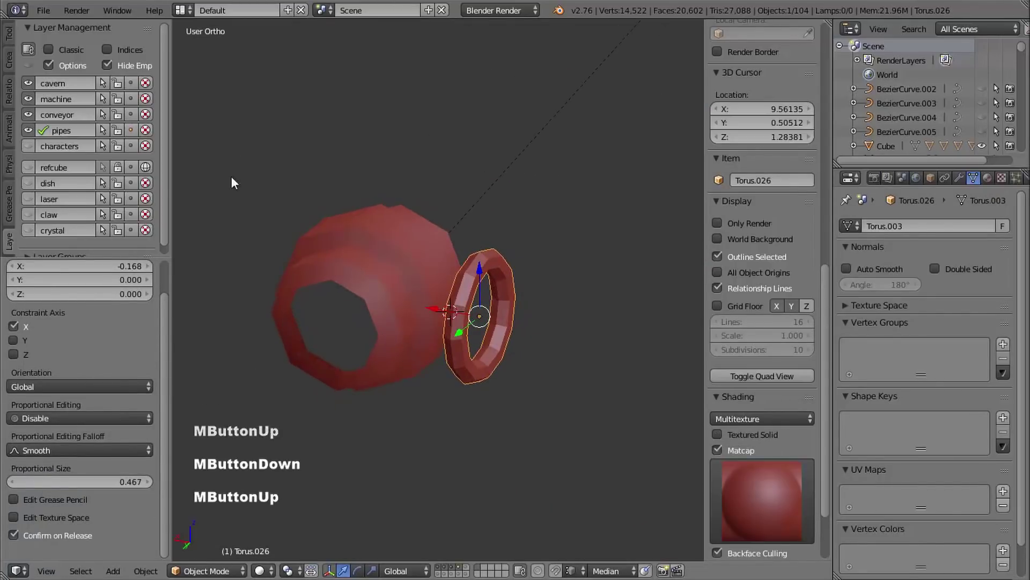
- Apply smooth shading to the torus wheel and check it from several angles
{"action": "left_click", "coordinate": [11, 31]}
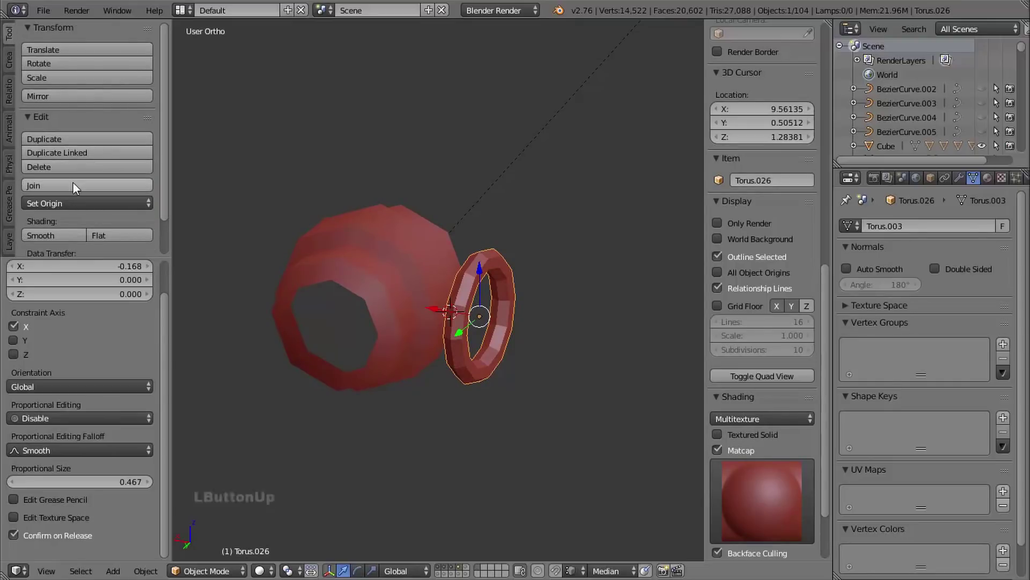
{"action": "left_click", "coordinate": [50, 233]}
{"action": "mouse_move", "coordinate": [465, 200]}
{"action": "middle_mouse_down"}
{"action": "mouse_move", "coordinate": [377, 140]}
{"action": "mouse_move", "coordinate": [462, 160]}
{"action": "mouse_move", "coordinate": [360, 164]}
{"action": "mouse_move", "coordinate": [472, 188]}
{"action": "mouse_move", "coordinate": [490, 247]}
{"action": "mouse_move", "coordinate": [471, 308]}
{"action": "middle_mouse_up"}
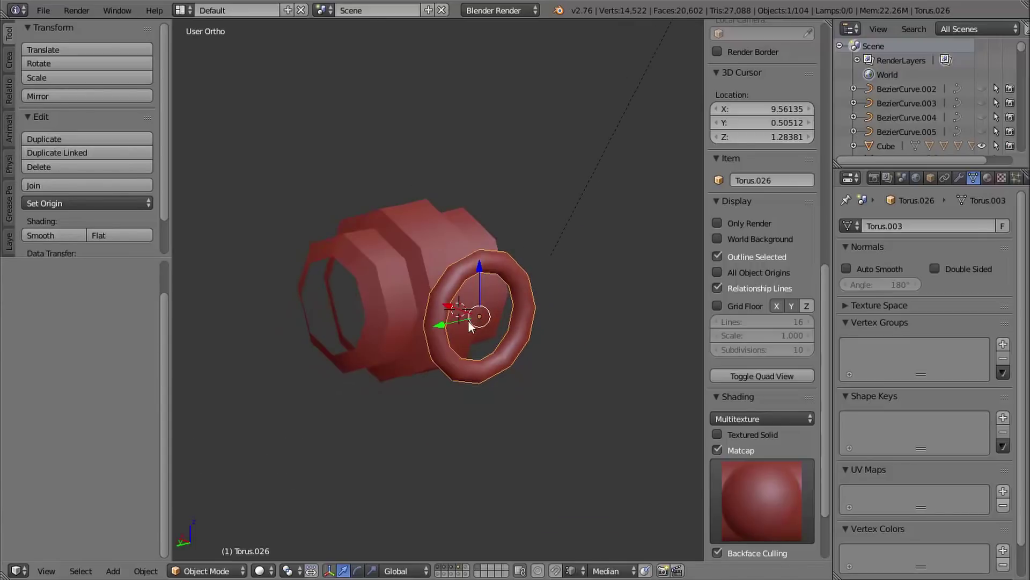
{"action": "middle_click_drag", "start_coordinate": [517, 341], "coordinate": [488, 375]}
- Add a cylinder mesh at the 3D cursor in wireframe right orthographic view, with Align to View enabled
{"action": "key", "text": "KP_3"}
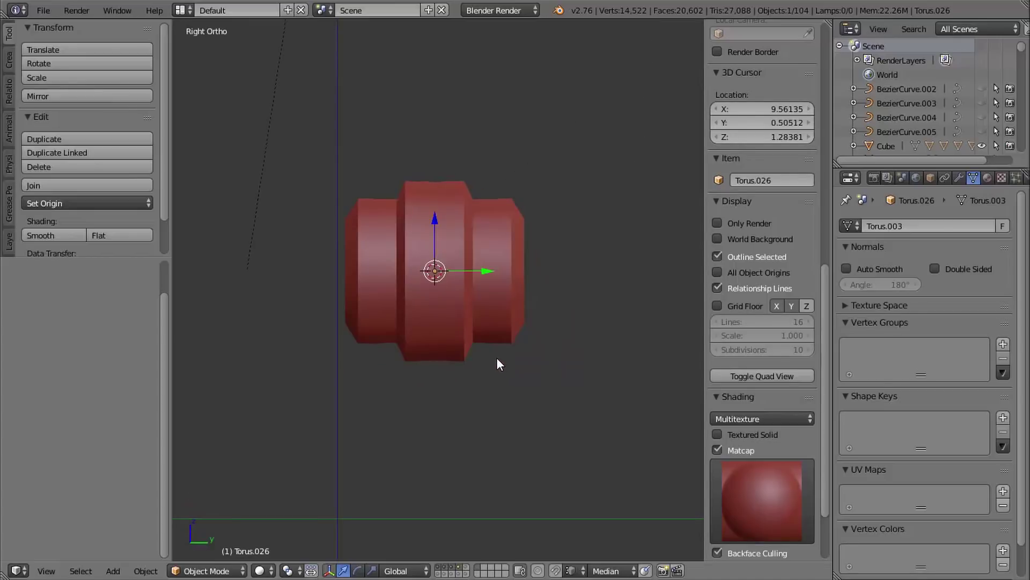
{"action": "key", "text": "z"}
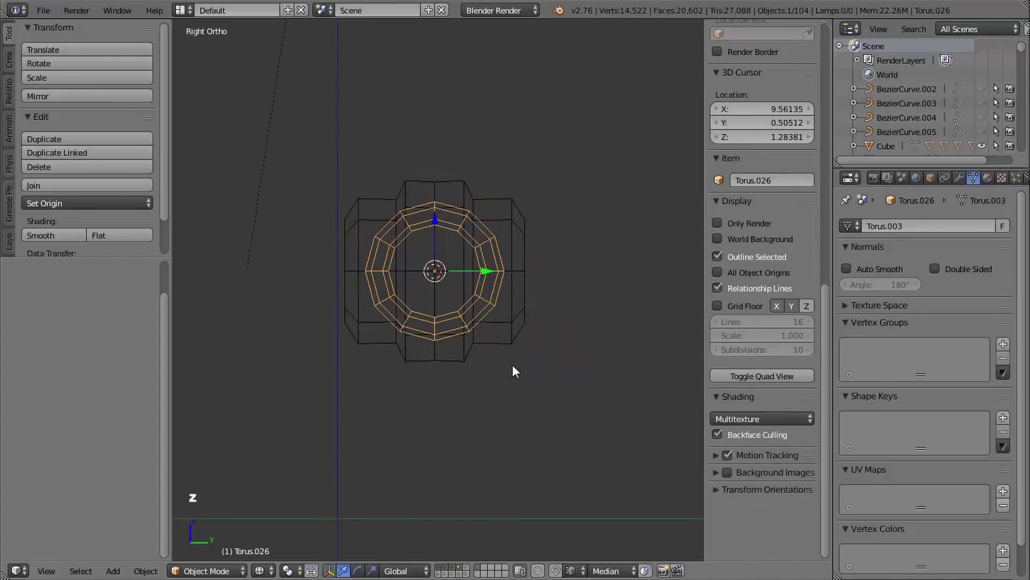
{"action": "mouse_move", "coordinate": [512, 368]}
{"action": "middle_mouse_down", "text": "shift"}
{"action": "mouse_move", "coordinate": [523, 385]}
{"action": "mouse_move", "coordinate": [505, 359]}
{"action": "middle_mouse_up", "text": "shift"}
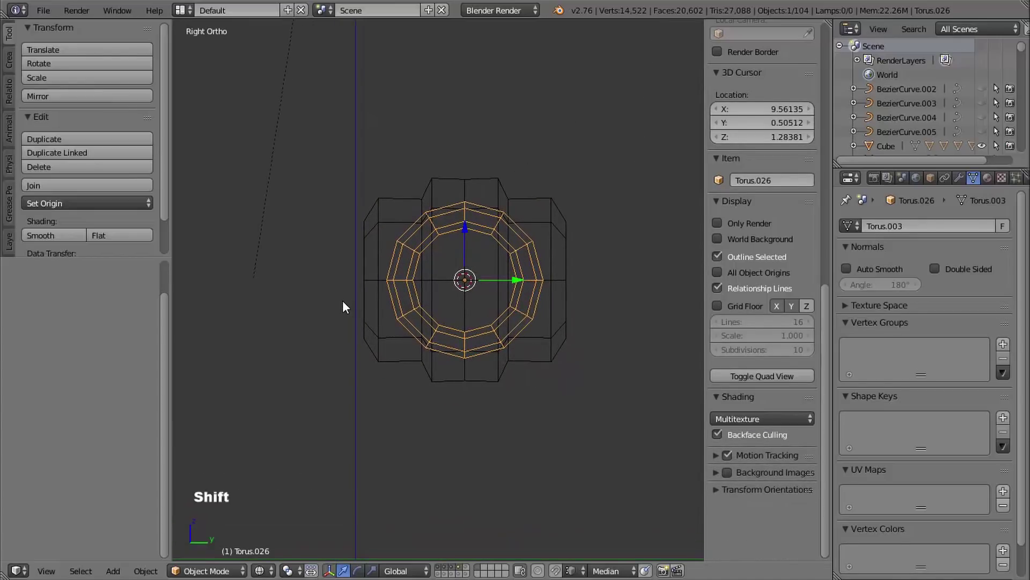
{"action": "key", "text": "shift+a"}
{"action": "mouse_move", "coordinate": [340, 294]}
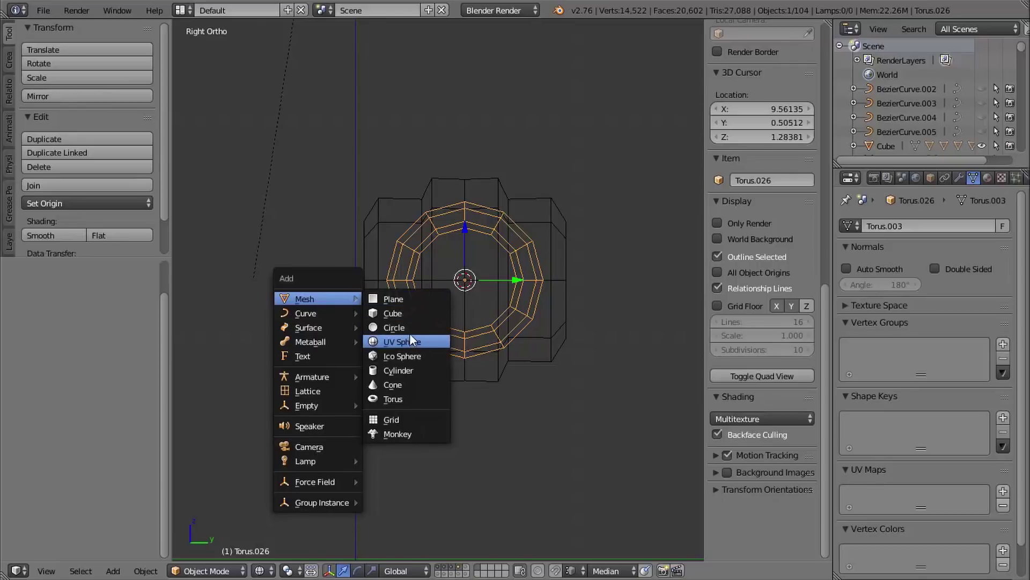
{"action": "left_click", "coordinate": [403, 370]}
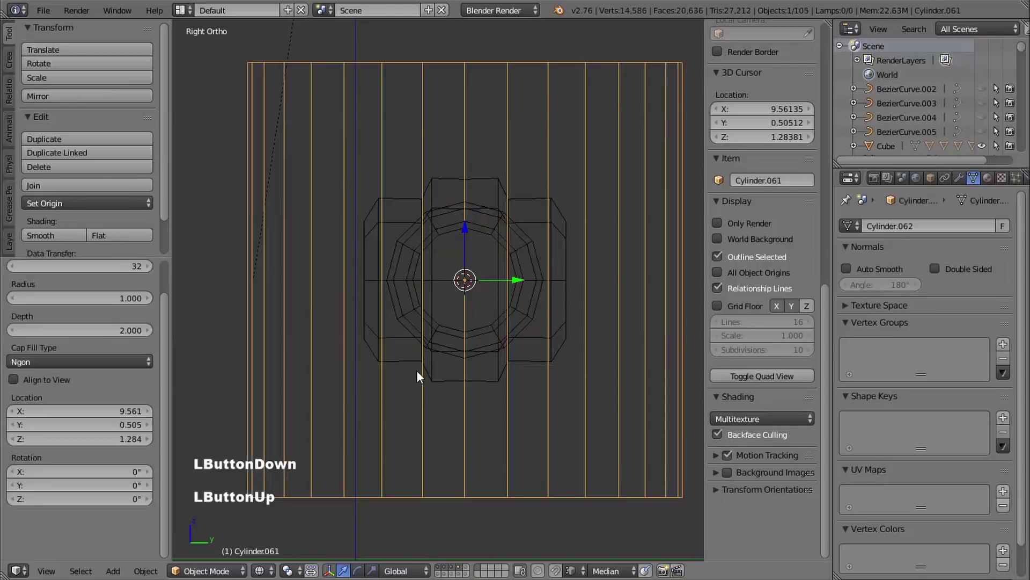
{"action": "left_click", "coordinate": [34, 379]}
{"action": "left_click_drag", "start_coordinate": [167, 296], "coordinate": [166, 260]}
- Set the new cylinder's vertices to 6 and its radius to 0.100
{"action": "left_click", "coordinate": [124, 301]}
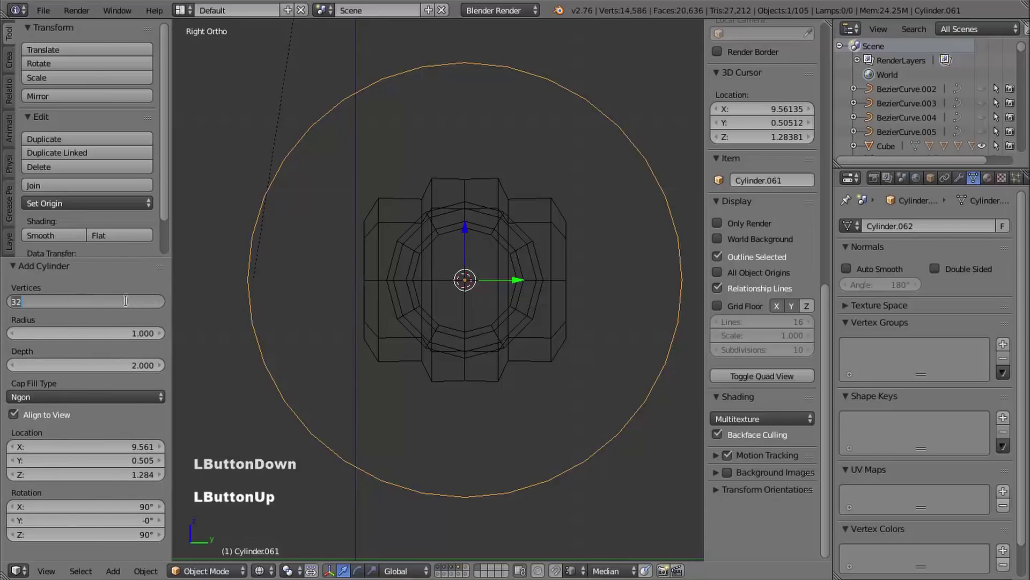
{"action": "type", "text": "6"}
{"action": "key", "text": "Return"}
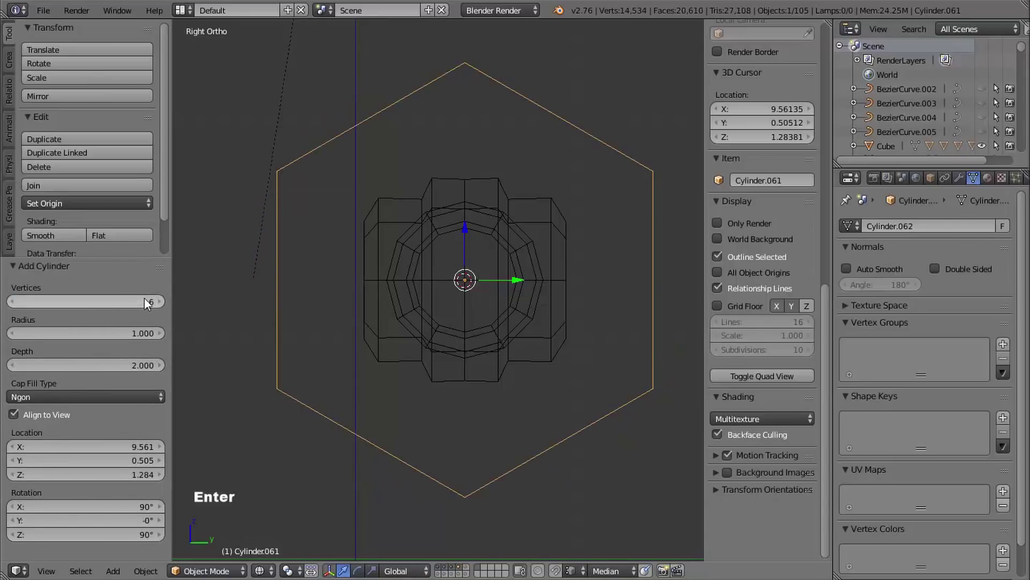
{"action": "left_click_drag", "start_coordinate": [144, 333], "coordinate": [111, 324]}
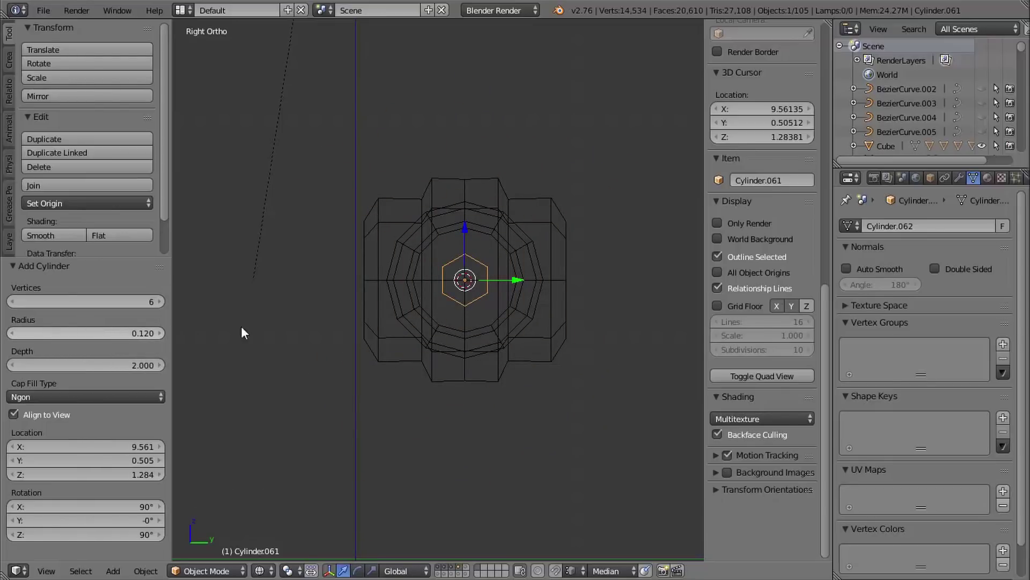
{"action": "left_click", "coordinate": [146, 332]}
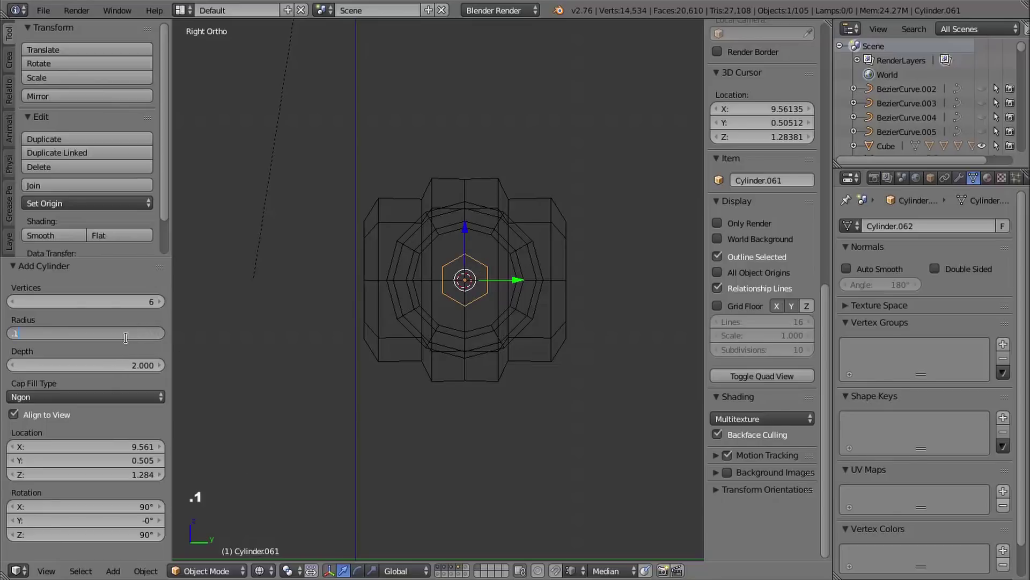
{"action": "key", "text": "Return"}
- In face select mode, move the cylinder's end face beyond the collar about -0.953 along X to the collar's wheel side
{"action": "middle_click_drag", "start_coordinate": [516, 257], "coordinate": [542, 279], "text": "shift"}
{"action": "middle_click_drag", "start_coordinate": [542, 279], "coordinate": [463, 304]}
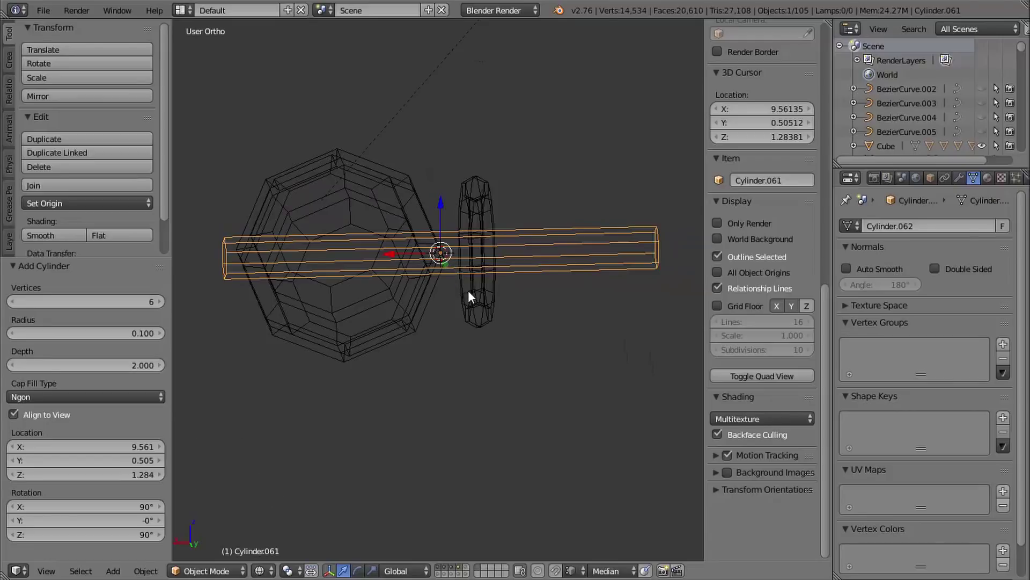
{"action": "key", "text": "z"}
{"action": "mouse_move", "coordinate": [442, 338]}
{"action": "middle_mouse_down", "text": "shift"}
{"action": "mouse_move", "coordinate": [418, 350]}
{"action": "mouse_move", "coordinate": [466, 337]}
{"action": "mouse_move", "coordinate": [440, 349]}
{"action": "middle_mouse_up", "text": "shift"}
{"action": "key", "text": "Tab"}
{"action": "middle_click_drag", "start_coordinate": [278, 322], "coordinate": [309, 317]}
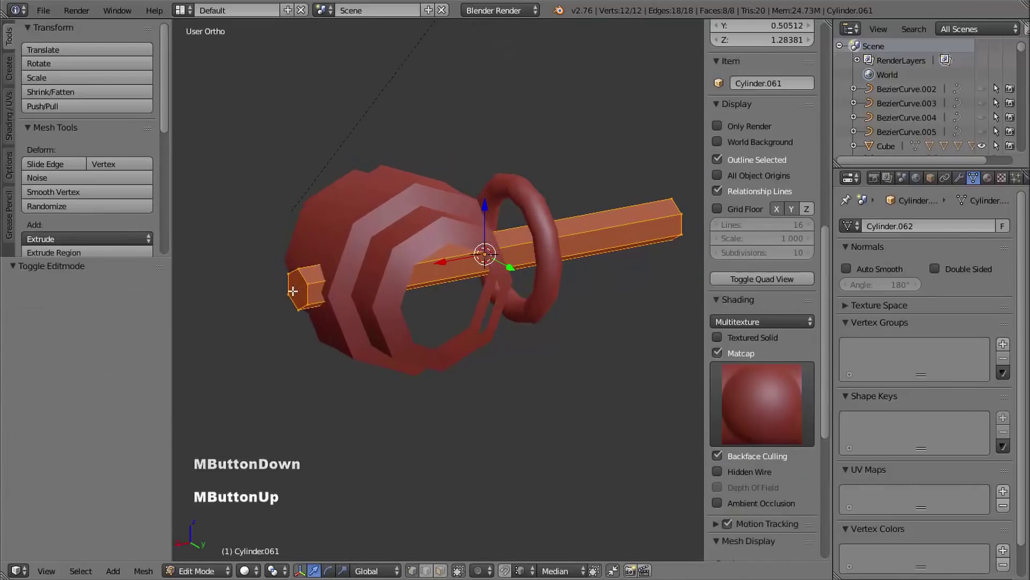
{"action": "key", "text": "ctrl+Tab"}
{"action": "left_click", "coordinate": [304, 313]}
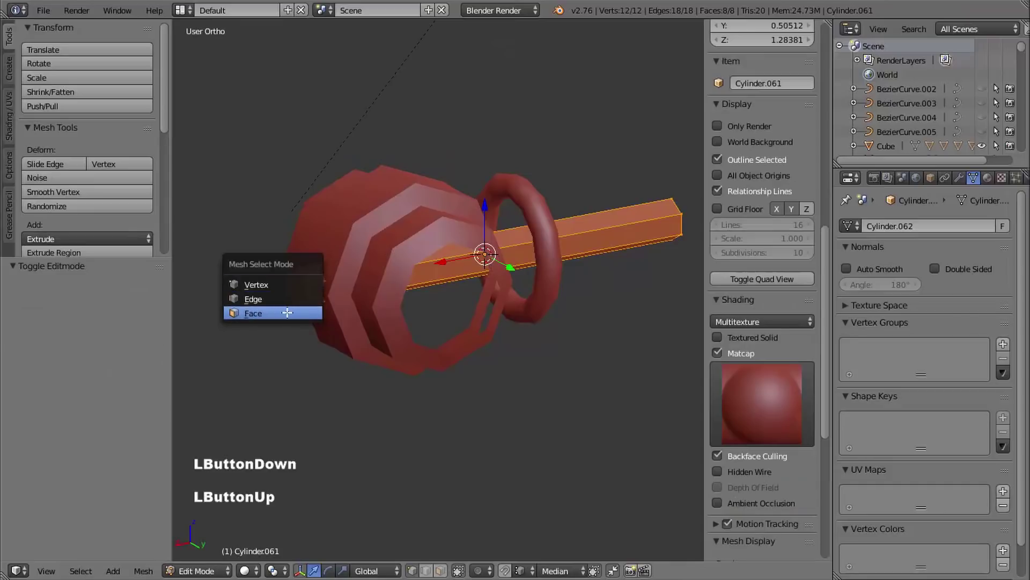
{"action": "right_click", "coordinate": [305, 317]}
{"action": "middle_click_drag", "start_coordinate": [303, 356], "coordinate": [269, 364]}
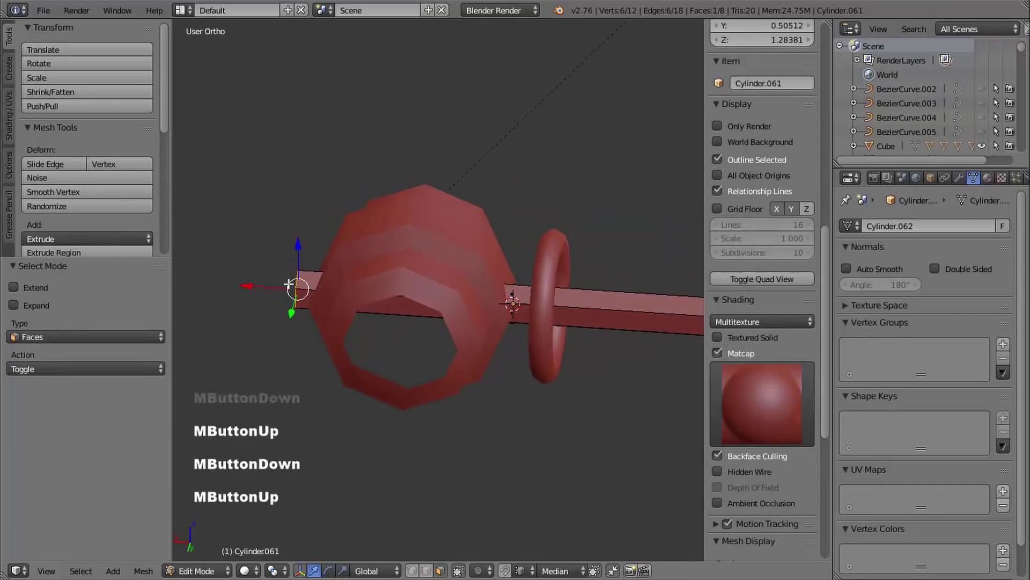
{"action": "left_click_drag", "start_coordinate": [250, 283], "coordinate": [455, 291]}
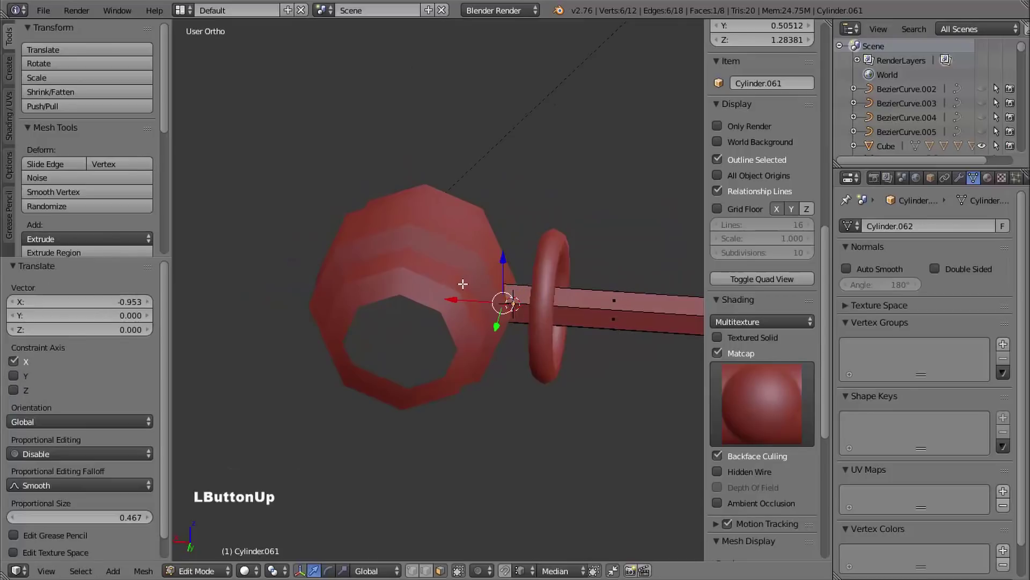
- Nudge the shaft's collar-side end face slightly along X and delete that face
{"action": "scroll", "coordinate": [450, 294], "scroll_direction": "up", "scroll_amount": 5}
{"action": "middle_click_drag", "start_coordinate": [512, 290], "coordinate": [490, 275]}
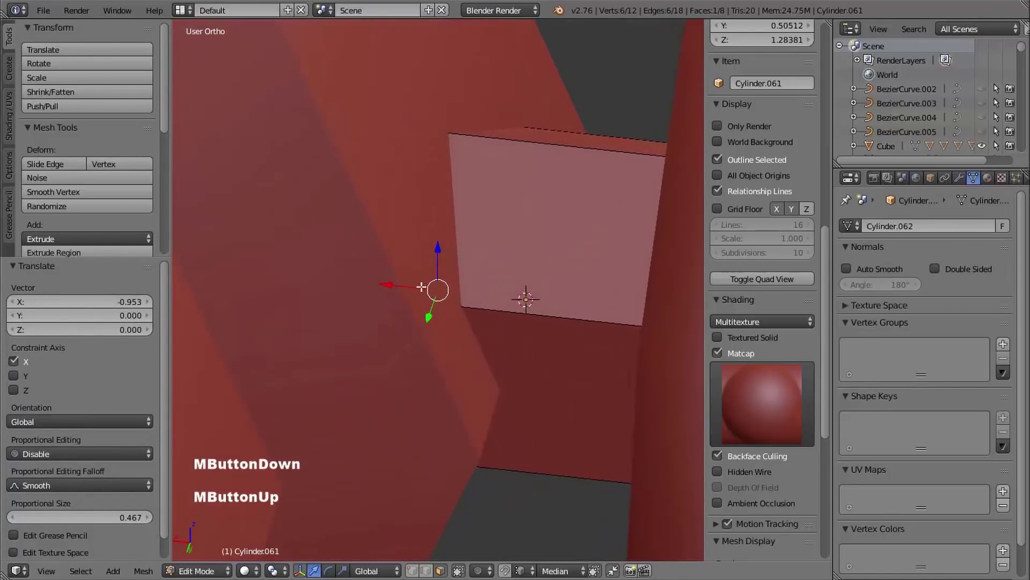
{"action": "left_click_drag", "start_coordinate": [385, 283], "coordinate": [413, 277]}
{"action": "middle_click_drag", "start_coordinate": [478, 236], "coordinate": [497, 329]}
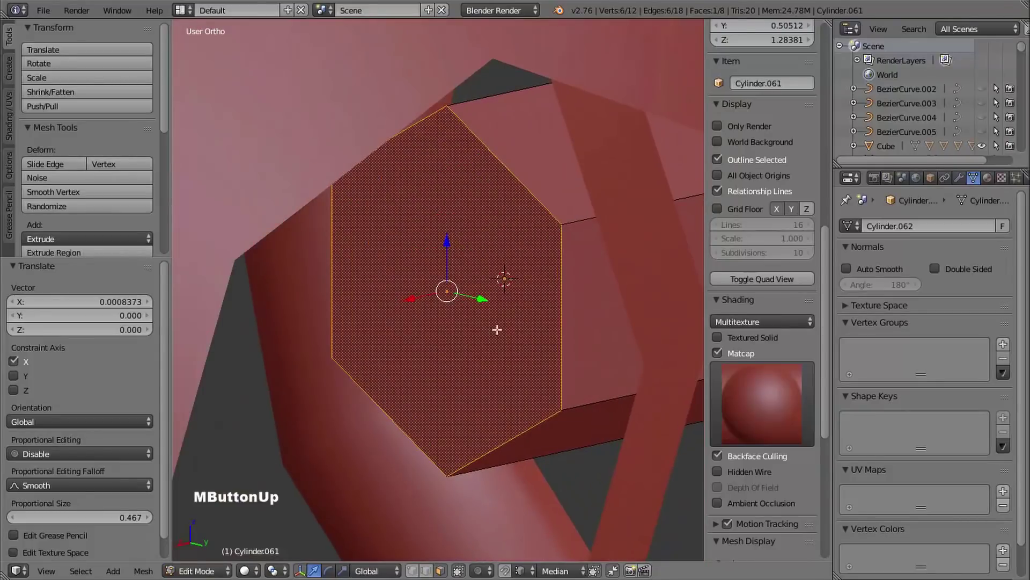
{"action": "key", "text": "x"}
{"action": "left_click", "coordinate": [477, 294]}
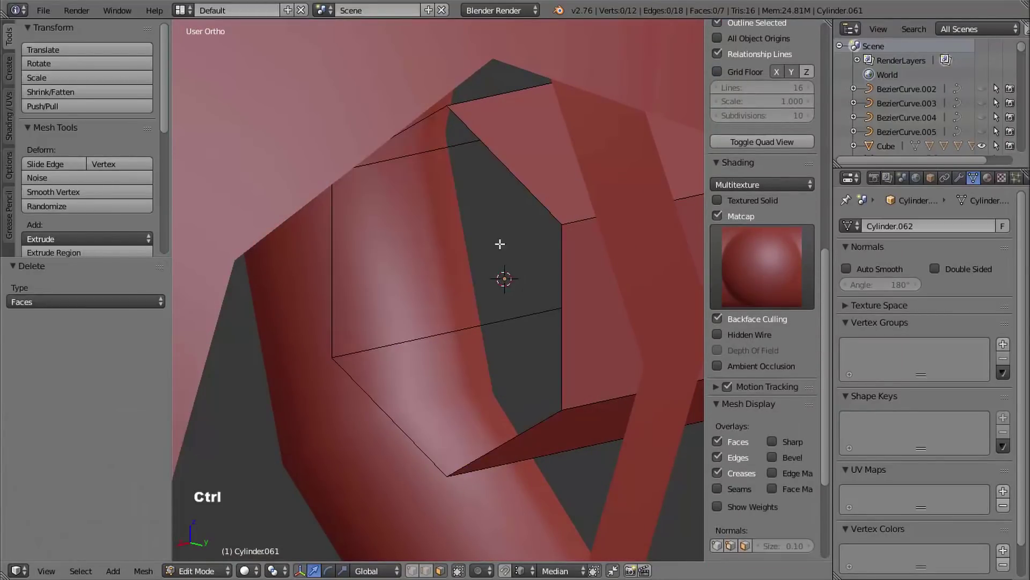
- Shorten the shaft by moving its outer end face about 0.799 and another 0.078 along X towards the collar
{"action": "middle_click_drag", "start_coordinate": [499, 244], "coordinate": [449, 290], "text": "ctrl"}
{"action": "middle_click_drag", "start_coordinate": [448, 289], "coordinate": [537, 279], "text": "shift"}
{"action": "right_click", "coordinate": [566, 298]}
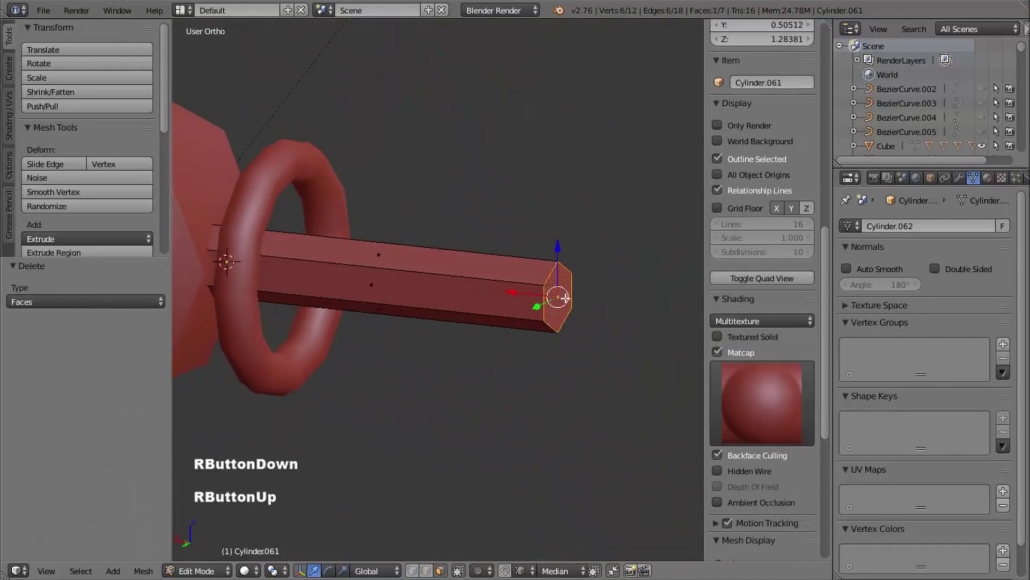
{"action": "left_click_drag", "start_coordinate": [514, 293], "coordinate": [322, 252]}
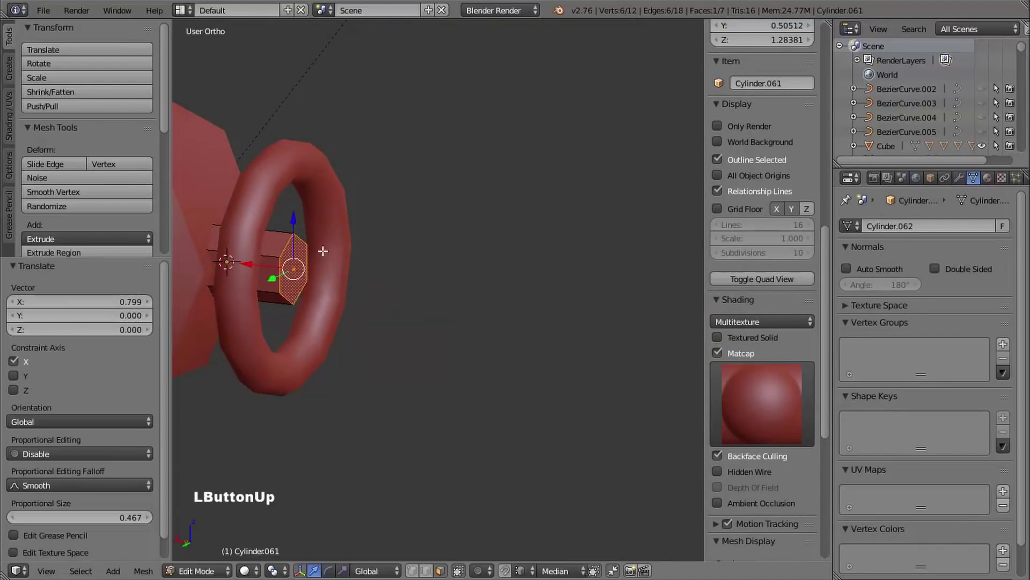
{"action": "middle_click_drag", "start_coordinate": [323, 251], "coordinate": [425, 251]}
{"action": "left_click_drag", "start_coordinate": [262, 263], "coordinate": [255, 258]}
- In wireframe front view, shift the shaft's outer end face about -0.004 along X, just inside the wheel ring's edge
{"action": "middle_click_drag", "start_coordinate": [344, 260], "coordinate": [433, 253], "text": "shift"}
{"action": "middle_click_drag", "start_coordinate": [433, 252], "coordinate": [467, 252]}
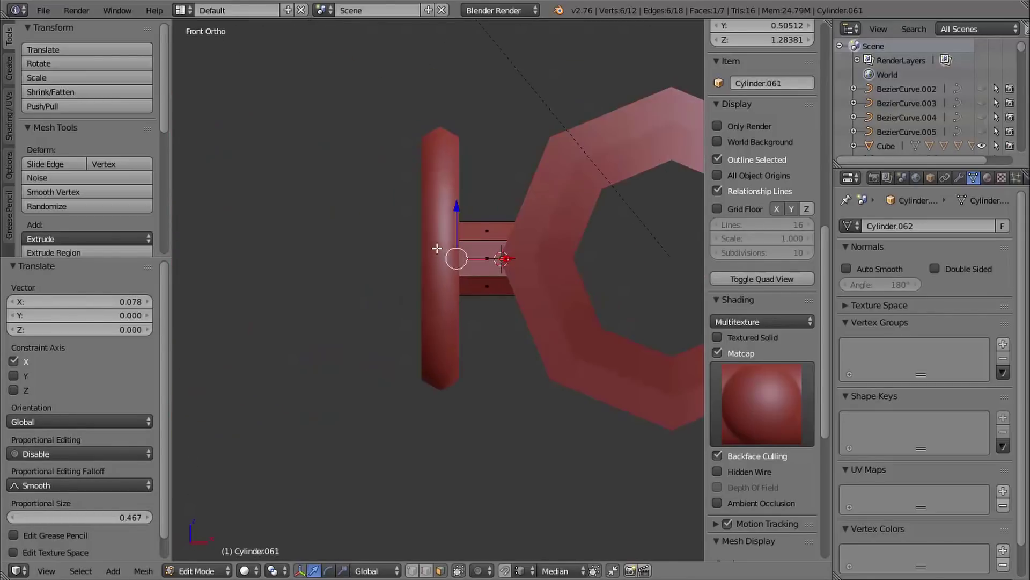
{"action": "key", "text": "z"}
{"action": "mouse_move", "coordinate": [455, 336]}
{"action": "middle_mouse_down", "text": "ctrl"}
{"action": "mouse_move", "coordinate": [532, 264]}
{"action": "mouse_move", "coordinate": [541, 218]}
{"action": "middle_mouse_up", "text": "ctrl"}
{"action": "left_click_drag", "start_coordinate": [543, 198], "coordinate": [538, 198]}
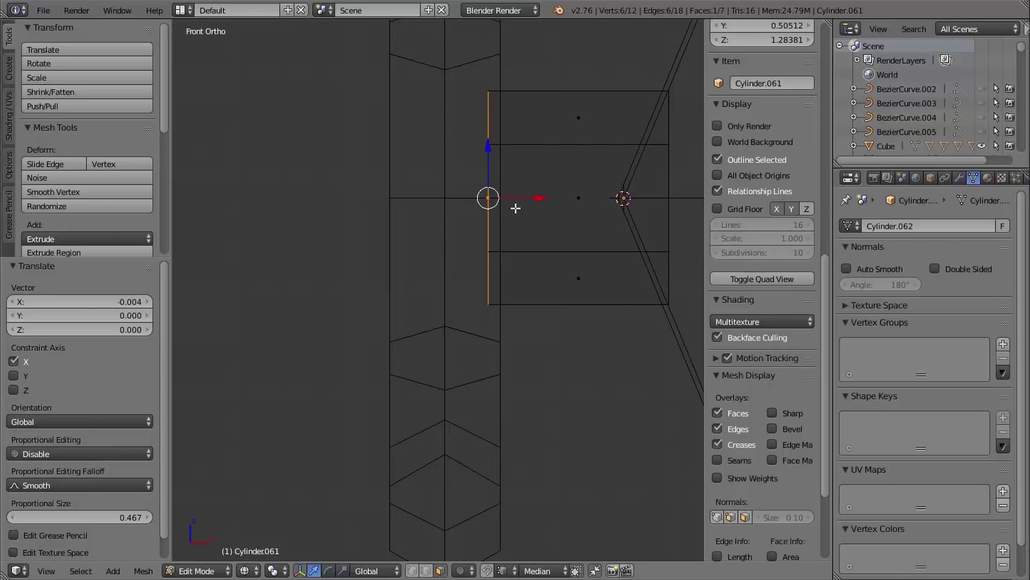
{"action": "mouse_move", "coordinate": [515, 208]}
{"action": "middle_mouse_down", "text": "shift"}
{"action": "mouse_move", "coordinate": [543, 214]}
{"action": "mouse_move", "coordinate": [501, 210]}
{"action": "middle_mouse_up", "text": "shift"}
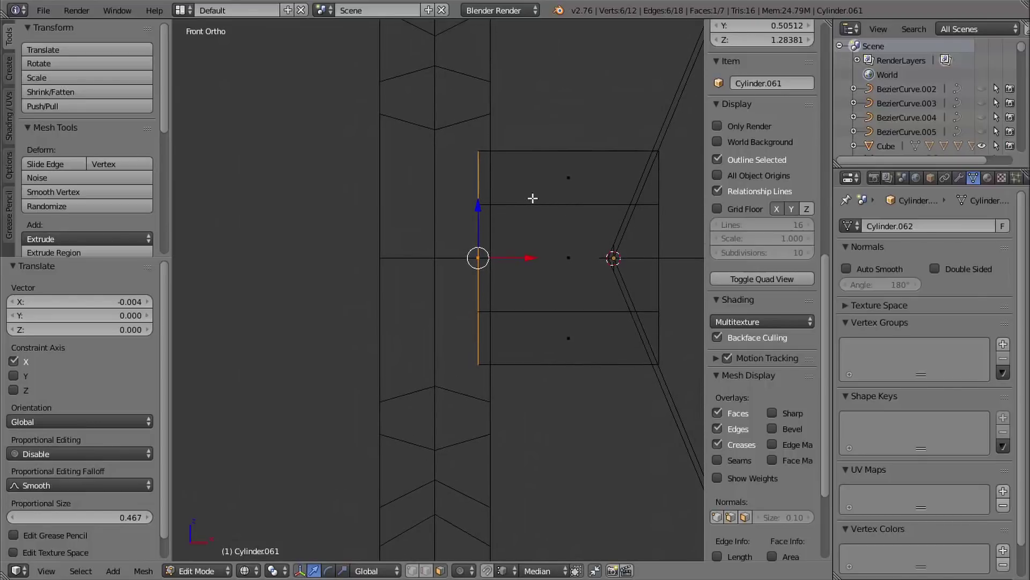
- Extrude the shaft's outer end face about -0.079 along X within the wheel ring's thickness, and return to solid shading
{"action": "key", "text": "e"}
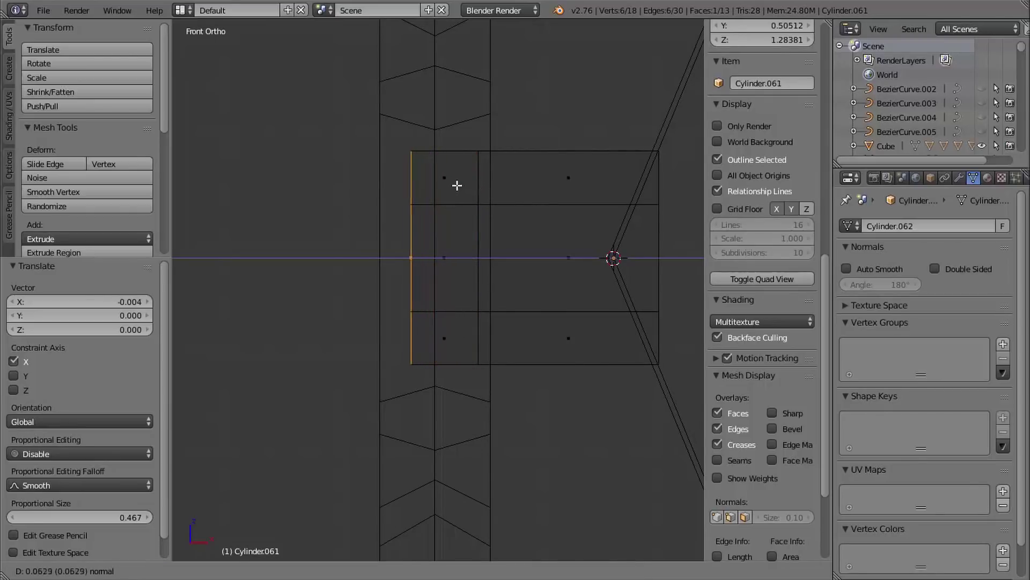
{"action": "left_click", "coordinate": [440, 170]}
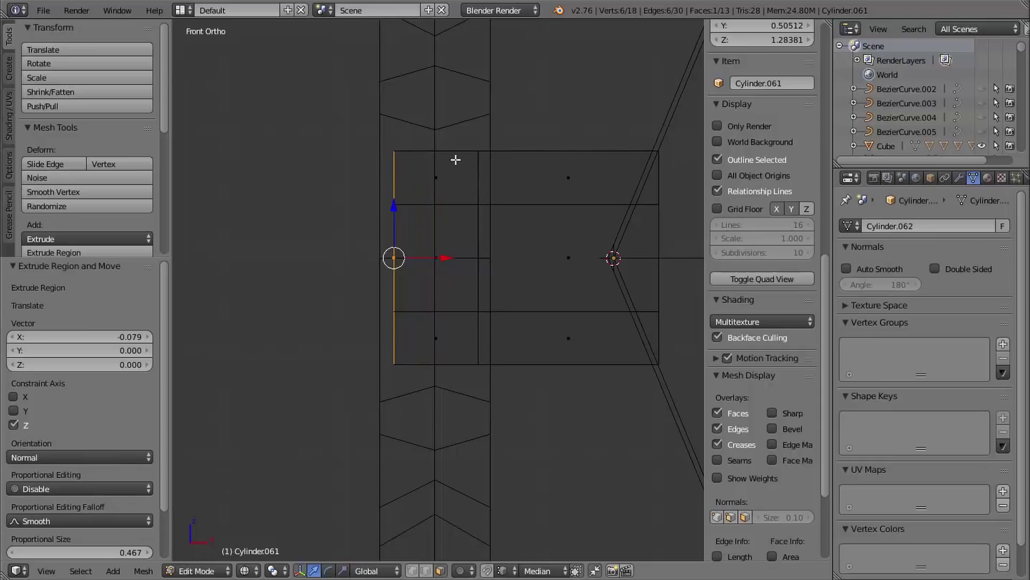
{"action": "mouse_move", "coordinate": [496, 350]}
{"action": "middle_mouse_down"}
{"action": "mouse_move", "coordinate": [465, 361]}
{"action": "mouse_move", "coordinate": [536, 370]}
{"action": "mouse_move", "coordinate": [534, 274]}
{"action": "mouse_move", "coordinate": [494, 266]}
{"action": "mouse_move", "coordinate": [483, 248]}
{"action": "middle_mouse_up"}
{"action": "key", "text": "z"}
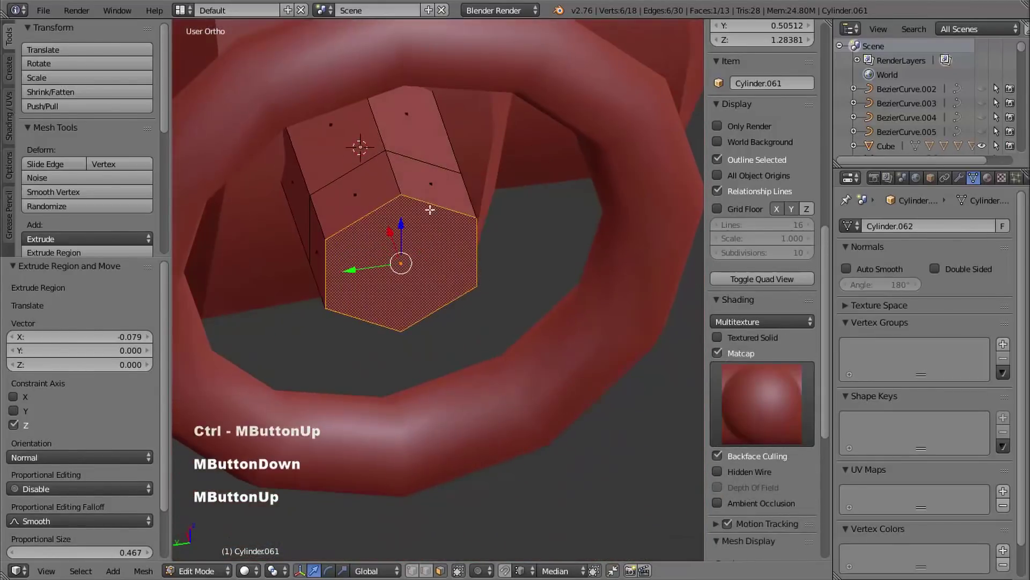
- Select the six side faces around the shaft's new end section and extrude them as individual faces with an offset of about -0.185 into the ring
{"action": "middle_click_drag", "start_coordinate": [436, 211], "coordinate": [465, 356]}
{"action": "key", "text": "a"}
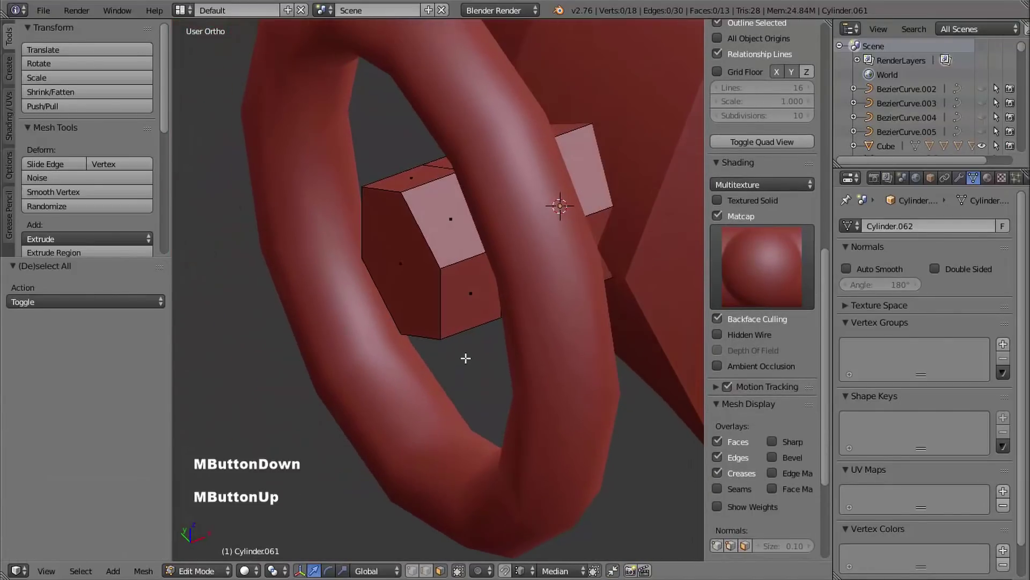
{"action": "right_click", "coordinate": [465, 328], "text": "alt"}
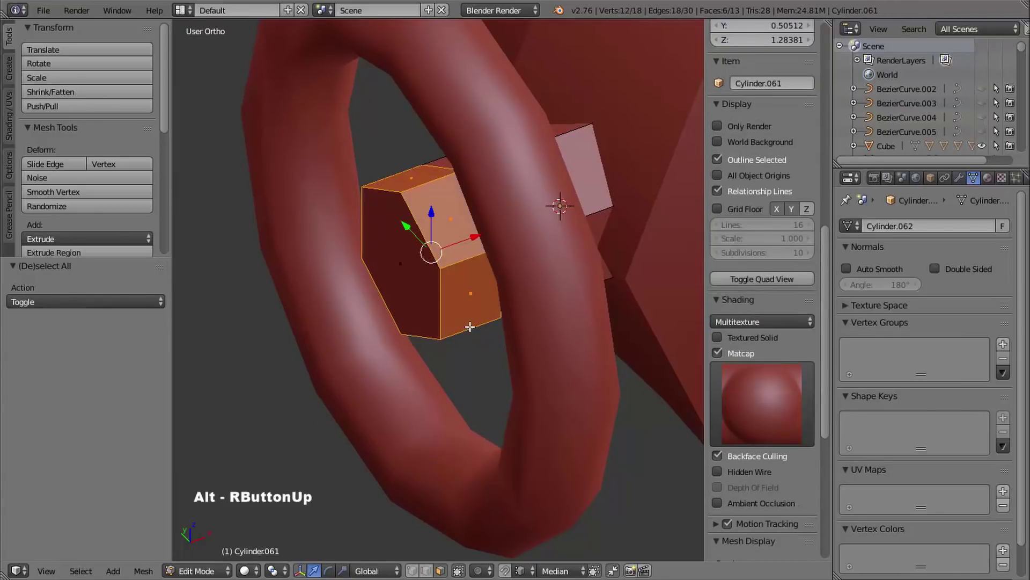
{"action": "middle_click_drag", "start_coordinate": [466, 325], "coordinate": [480, 294]}
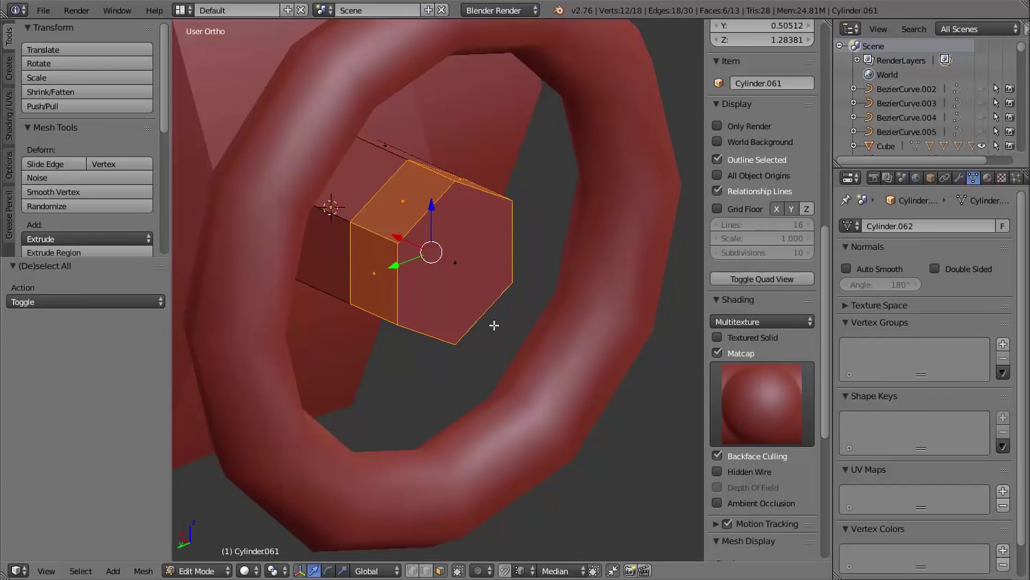
{"action": "key", "text": "alt+e"}
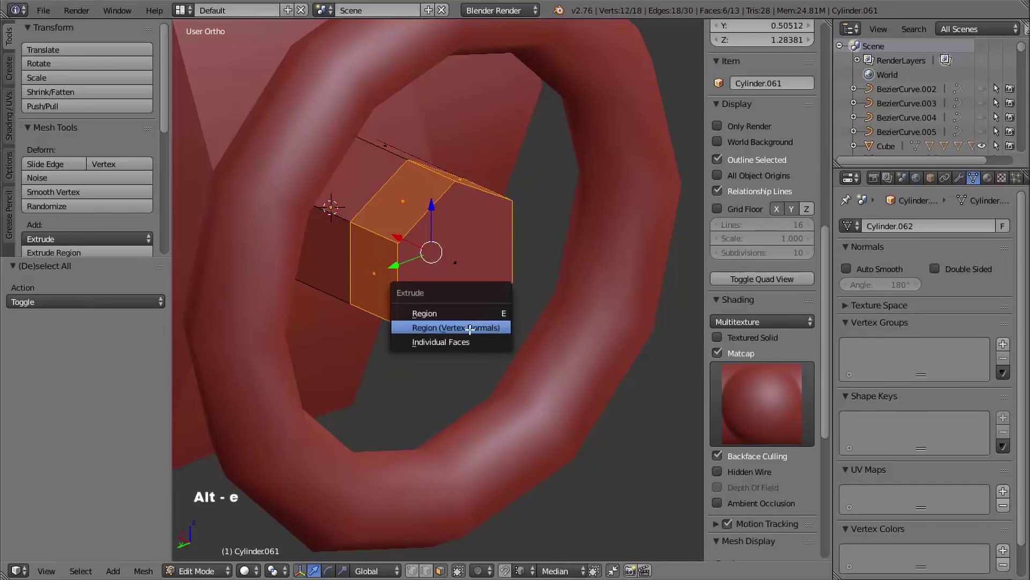
{"action": "left_click", "coordinate": [438, 342]}
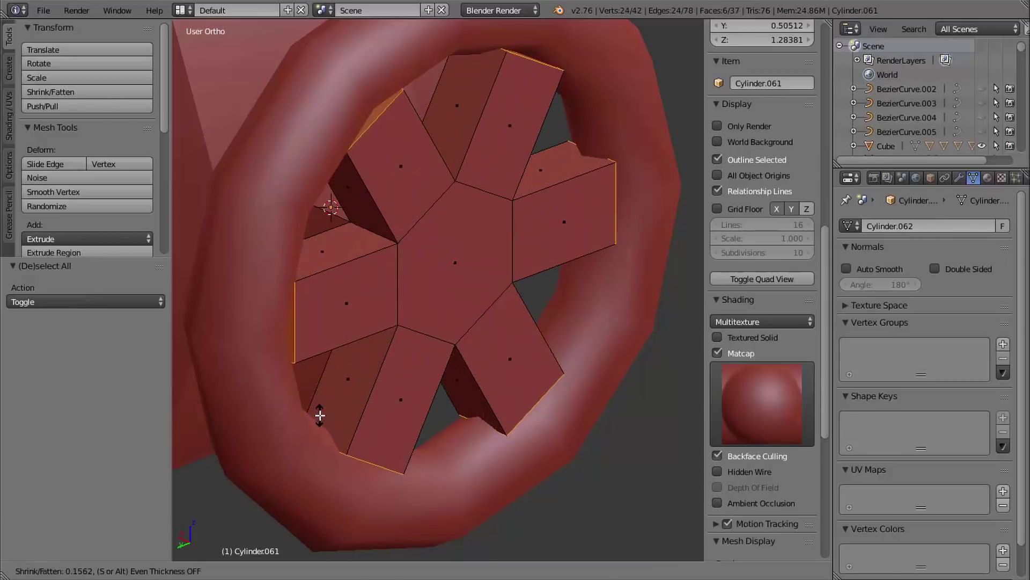
{"action": "left_click", "coordinate": [304, 427]}
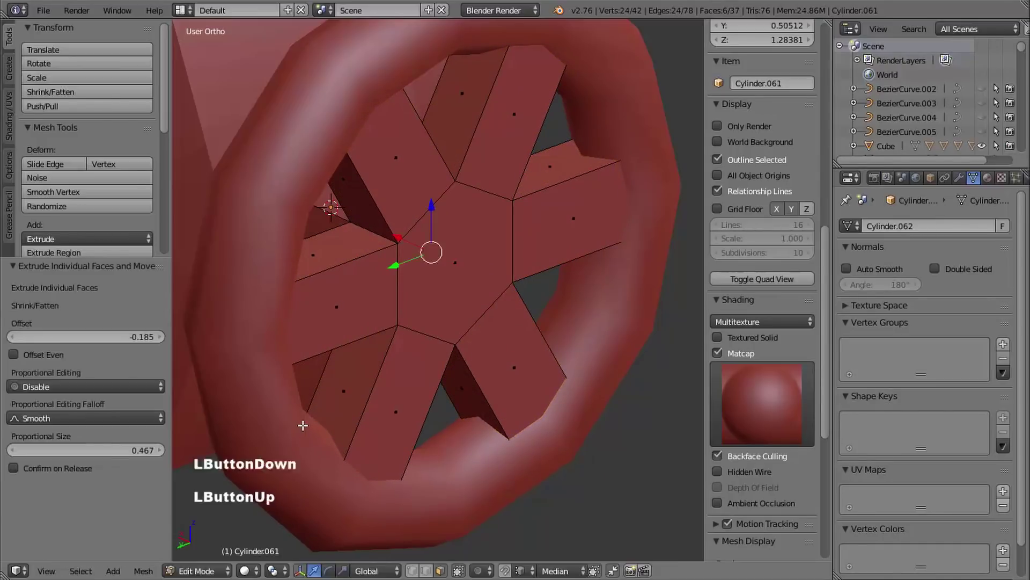
- Set the pivot point to Individual Origins and scale the six spoke end faces to about 0.396 to taper the spokes
{"action": "middle_click_drag", "start_coordinate": [556, 431], "coordinate": [581, 300]}
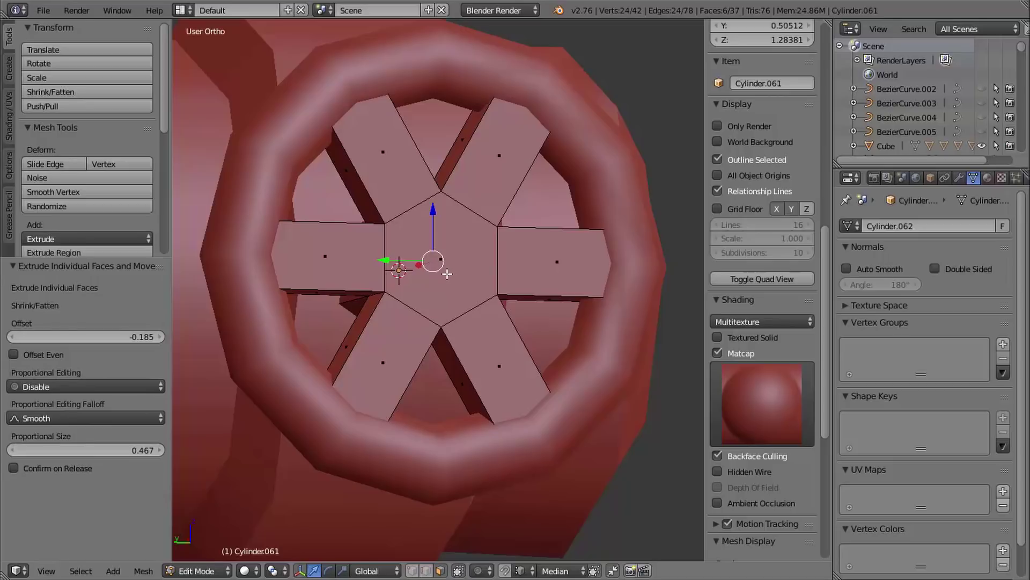
{"action": "left_click", "coordinate": [272, 571]}
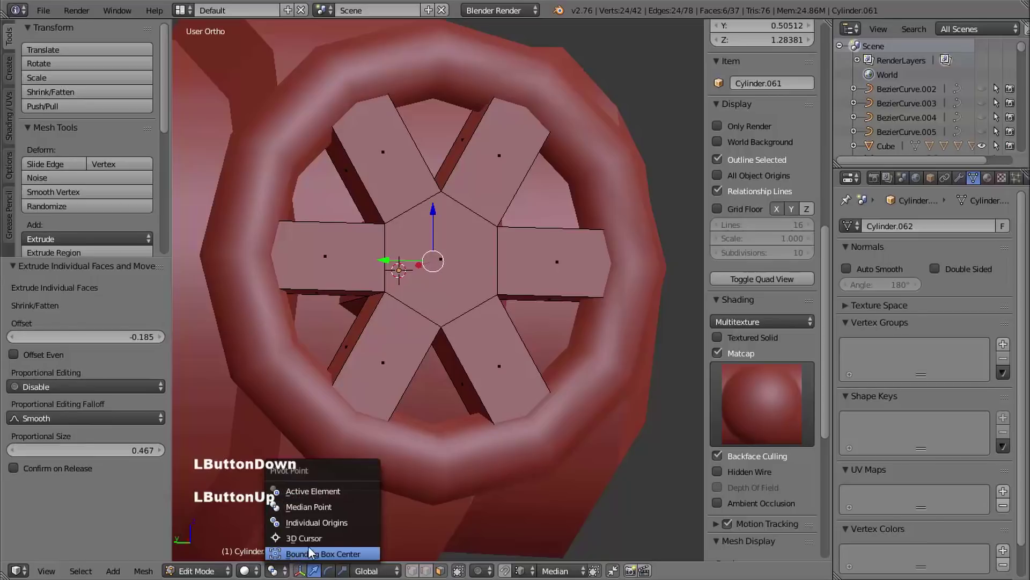
{"action": "left_click", "coordinate": [325, 521]}
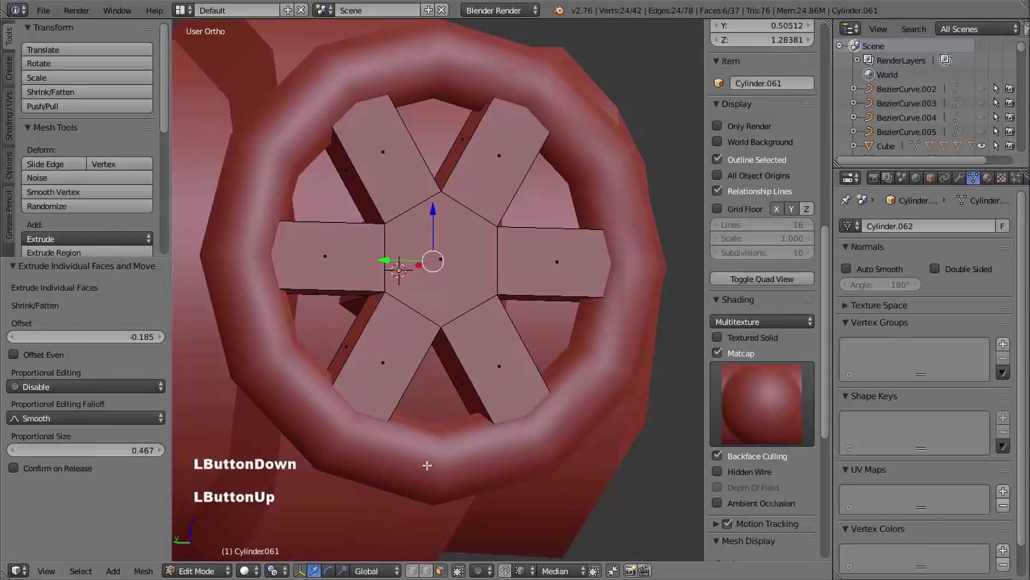
{"action": "middle_click_drag", "start_coordinate": [469, 307], "coordinate": [503, 301]}
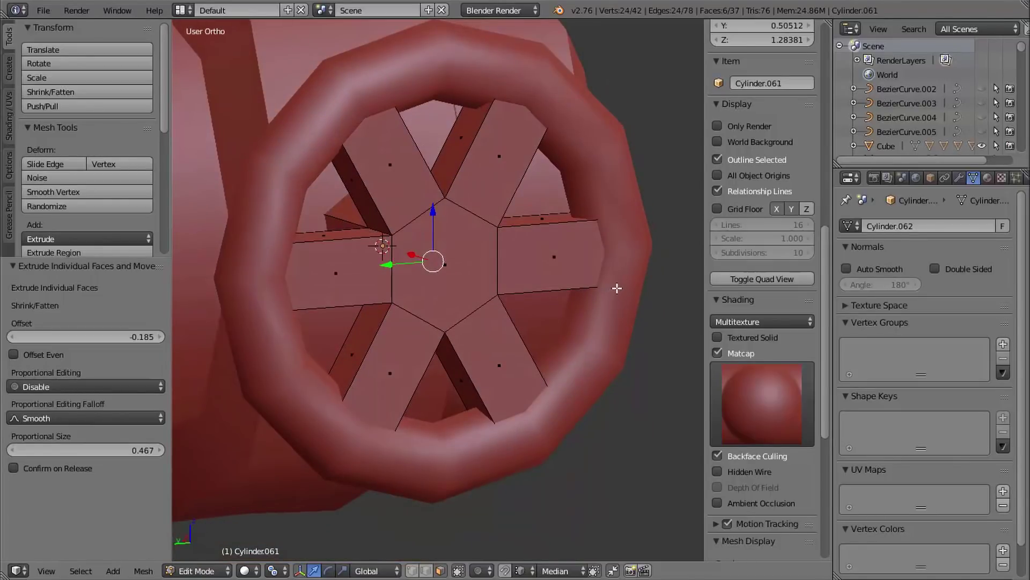
{"action": "key", "text": "s"}
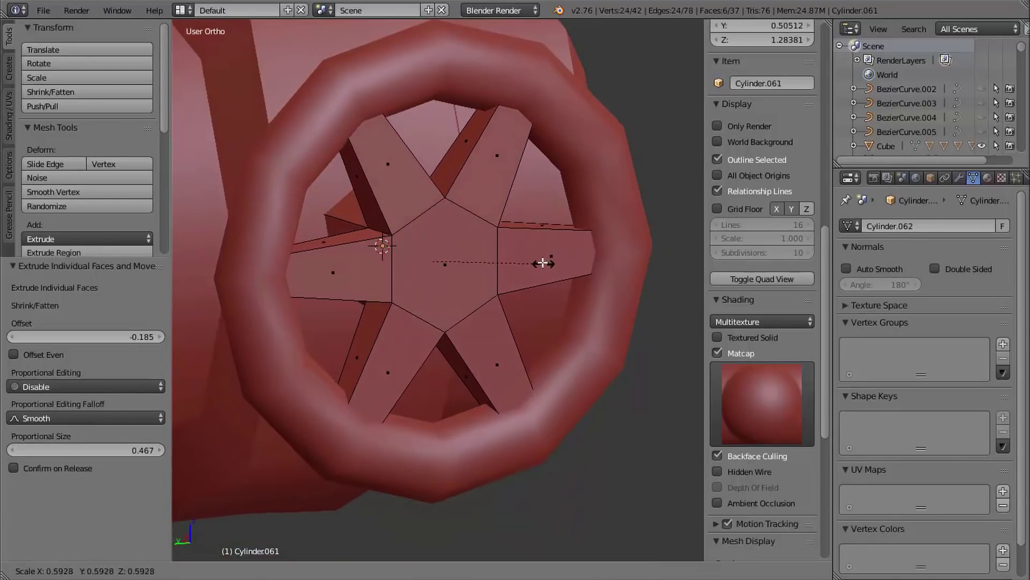
{"action": "left_click", "coordinate": [506, 250]}
- Delete the six spoke end faces hidden inside the wheel ring
{"action": "middle_click_drag", "start_coordinate": [506, 249], "coordinate": [356, 83]}
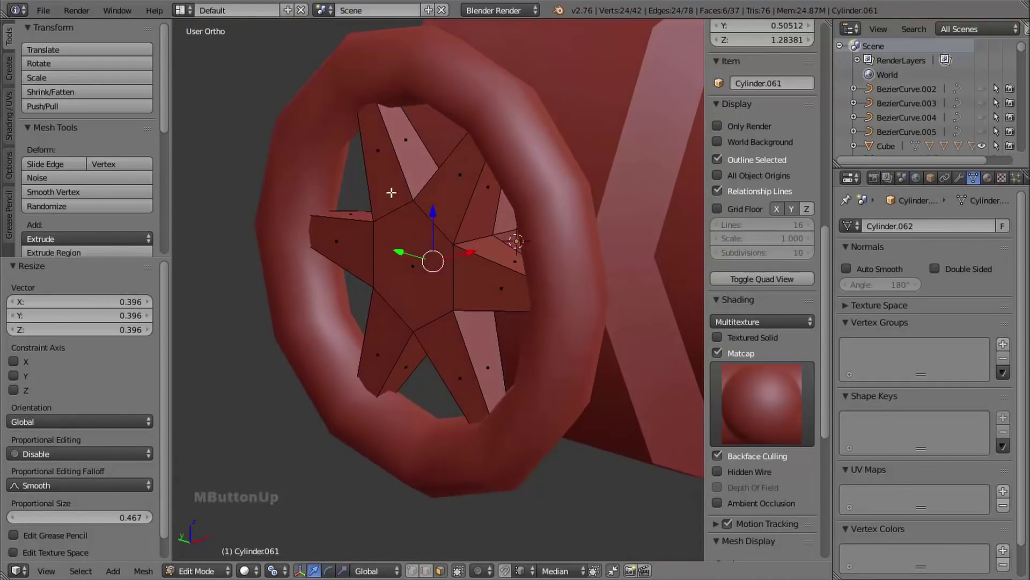
{"action": "middle_click_drag", "start_coordinate": [394, 188], "coordinate": [417, 189]}
{"action": "key", "text": "x"}
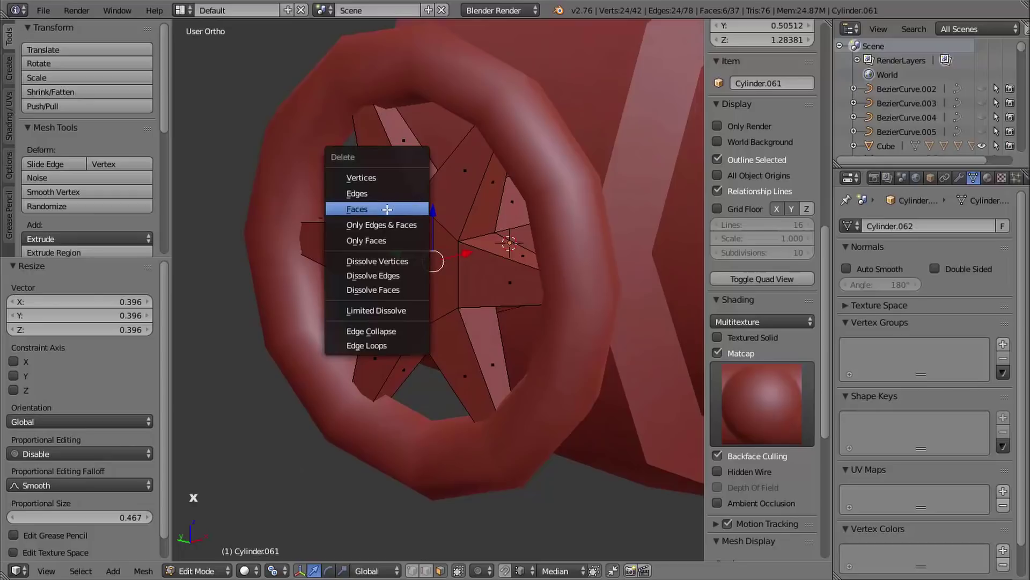
{"action": "left_click", "coordinate": [387, 209]}
- In edge select mode, select the shaft's ring of lengthwise edges, invert the selection, and mark the resulting edges as sharp
{"action": "middle_click_drag", "start_coordinate": [451, 230], "coordinate": [508, 287]}
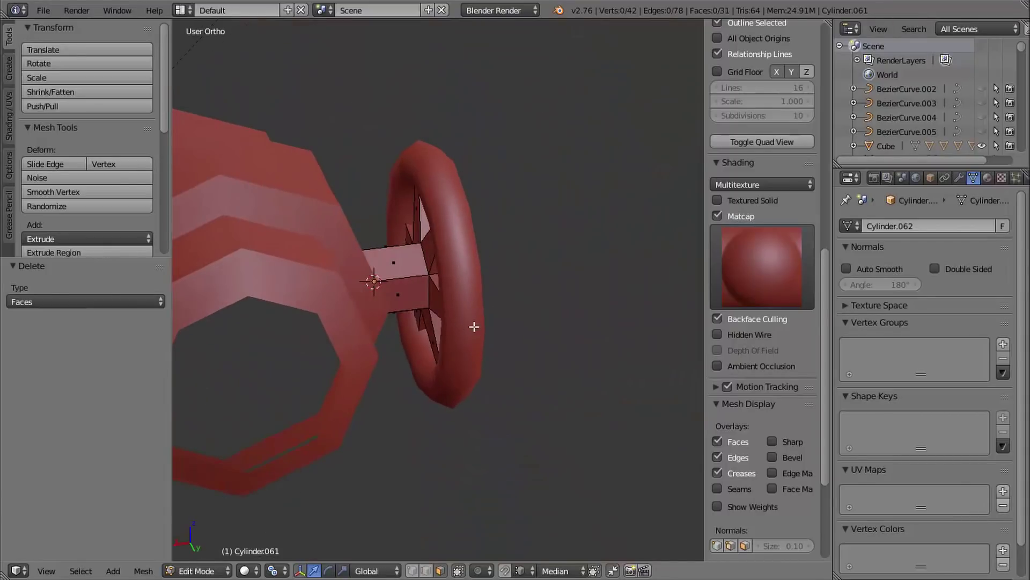
{"action": "middle_click_drag", "start_coordinate": [474, 326], "coordinate": [418, 248]}
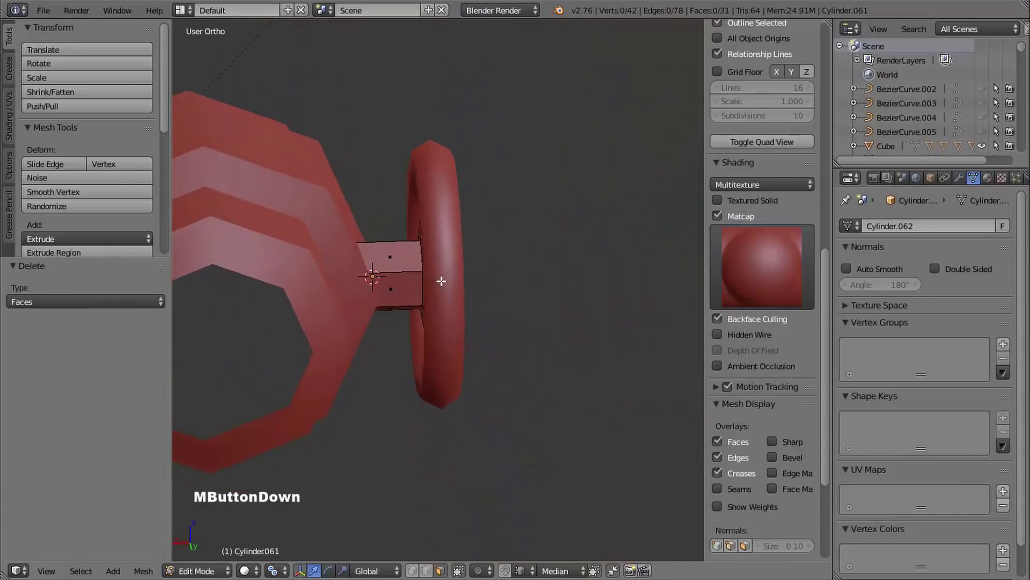
{"action": "key", "text": "ctrl+Tab"}
{"action": "left_click", "coordinate": [374, 241]}
{"action": "middle_click_drag", "start_coordinate": [379, 240], "coordinate": [366, 195]}
{"action": "middle_click_drag", "start_coordinate": [365, 349], "coordinate": [366, 198]}
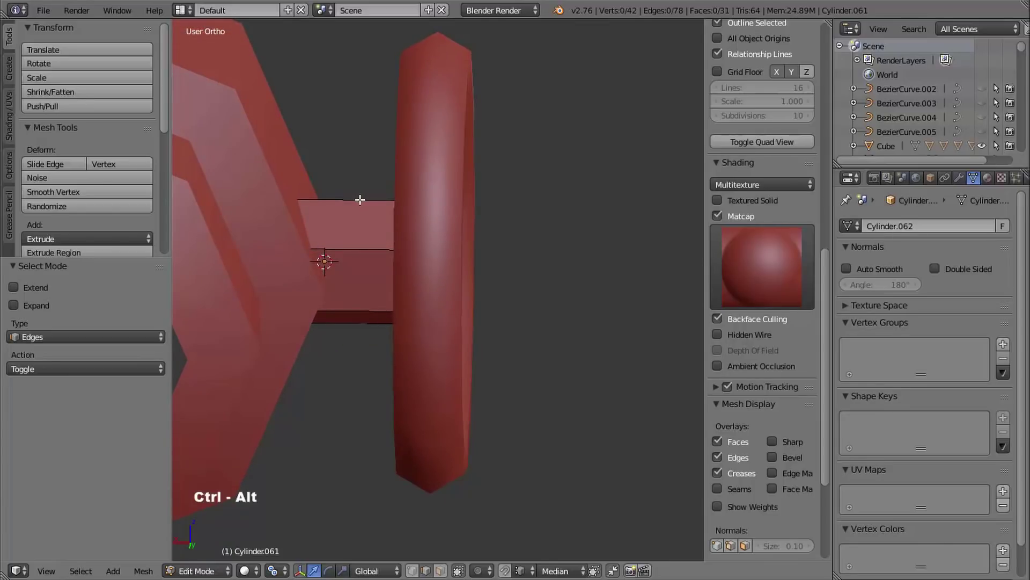
{"action": "right_click", "coordinate": [360, 200], "text": "ctrl+alt"}
{"action": "middle_click_drag", "start_coordinate": [363, 204], "coordinate": [372, 230]}
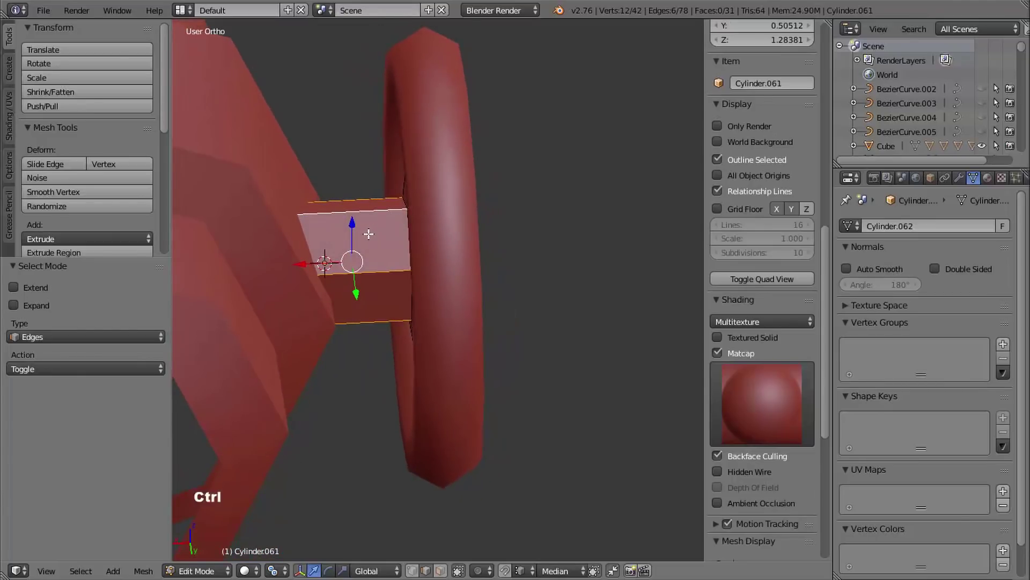
{"action": "key", "text": "ctrl+i"}
{"action": "middle_click_drag", "start_coordinate": [382, 215], "coordinate": [372, 173]}
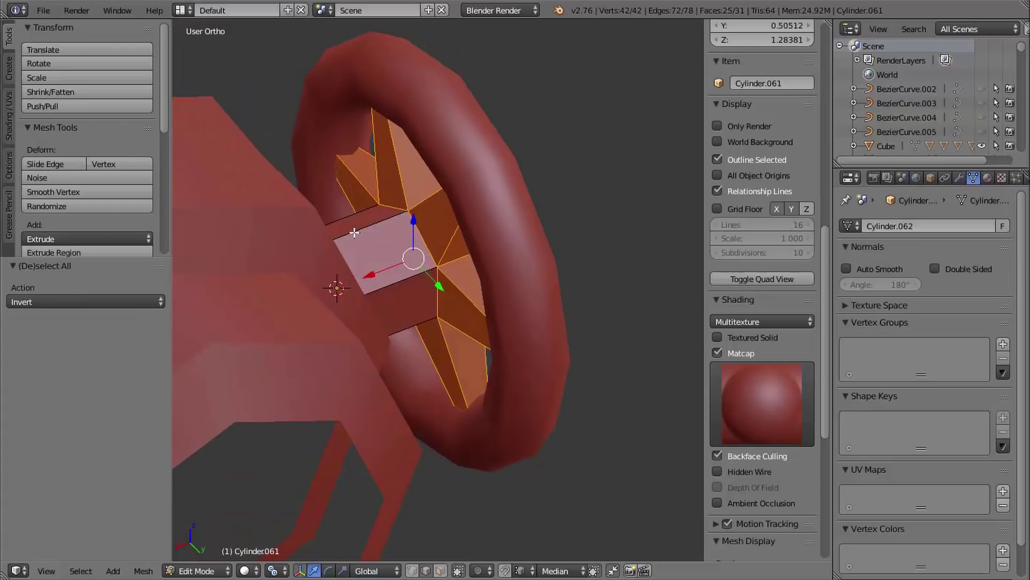
{"action": "key", "text": "ctrl+e"}
{"action": "left_click", "coordinate": [338, 222]}
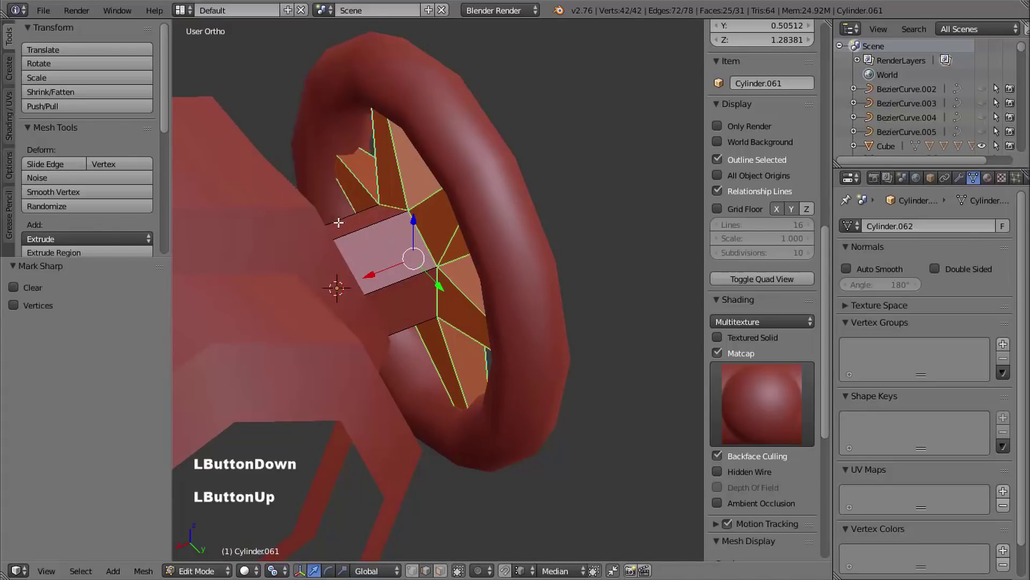
- In vertex select mode, split the hexagonal hub face by connecting its two upper side vertices and its two lower side vertices
{"action": "middle_click_drag", "start_coordinate": [338, 222], "coordinate": [322, 204]}
{"action": "middle_click_drag", "start_coordinate": [322, 204], "coordinate": [445, 199]}
{"action": "middle_click_drag", "start_coordinate": [446, 198], "coordinate": [451, 201]}
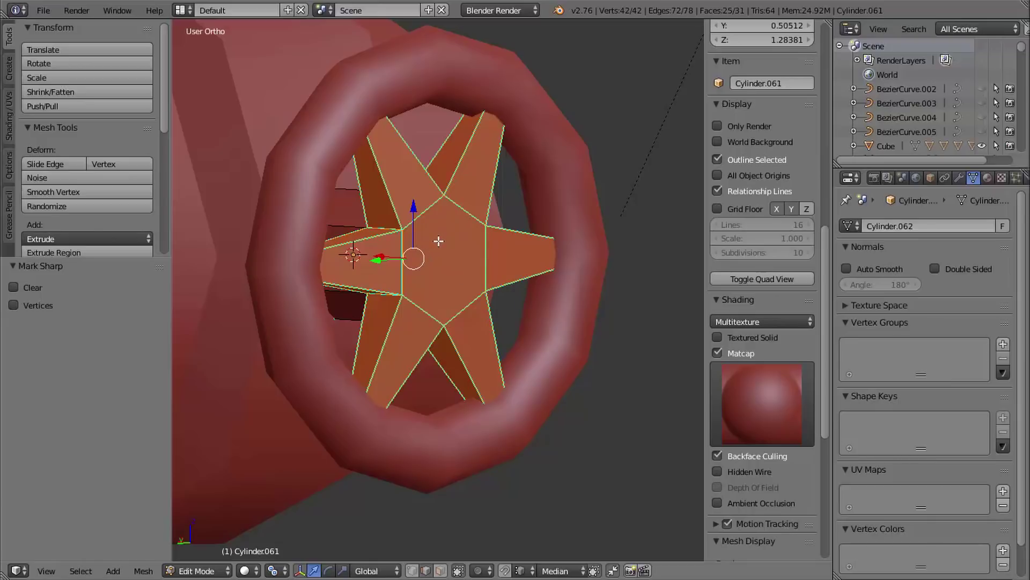
{"action": "key", "text": "ctrl+Tab"}
{"action": "left_click", "coordinate": [418, 224]}
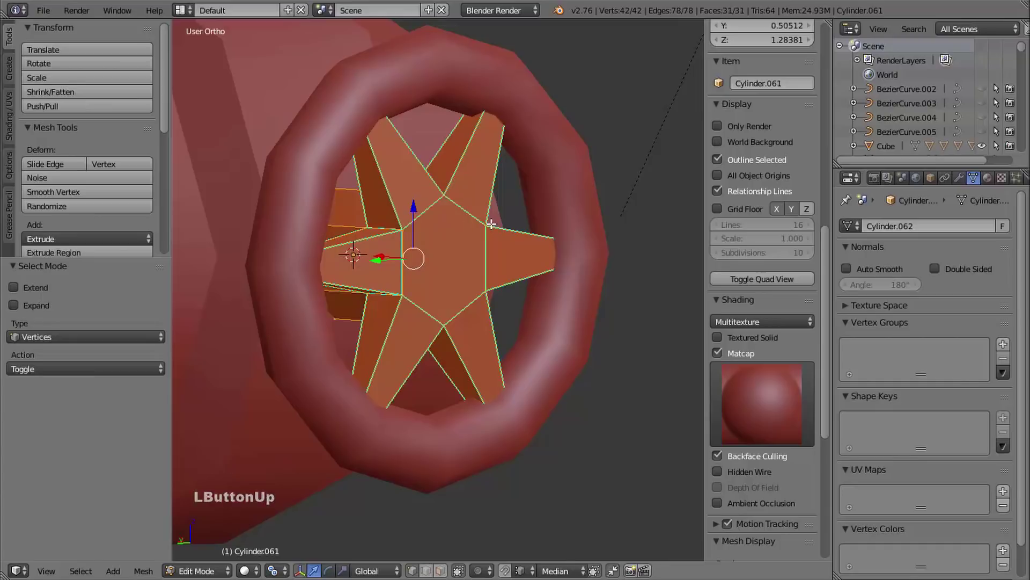
{"action": "key", "text": "a"}
{"action": "right_click", "coordinate": [487, 225]}
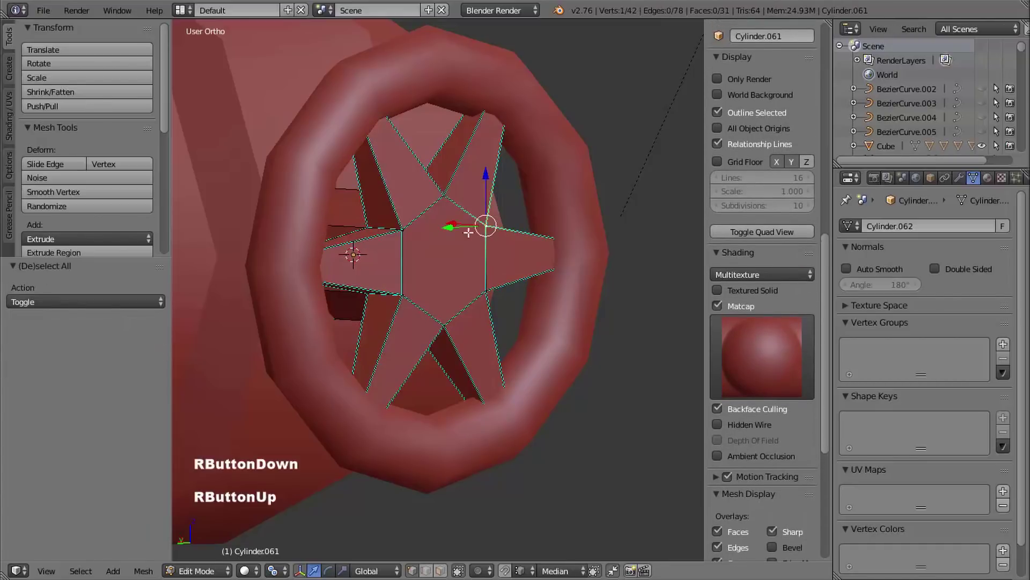
{"action": "right_click", "coordinate": [405, 231], "text": "shift"}
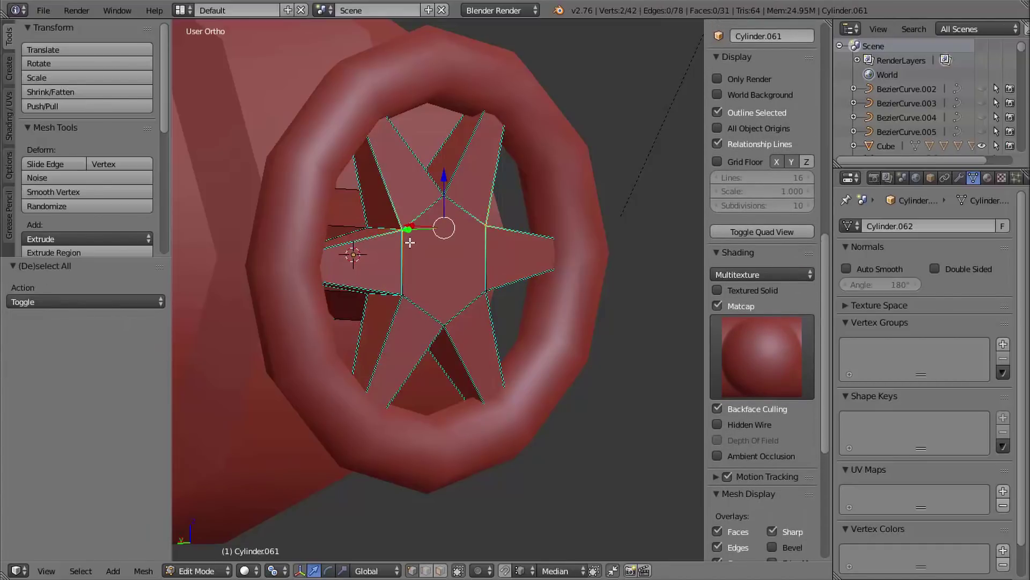
{"action": "key", "text": "j"}
{"action": "right_click", "coordinate": [489, 290]}
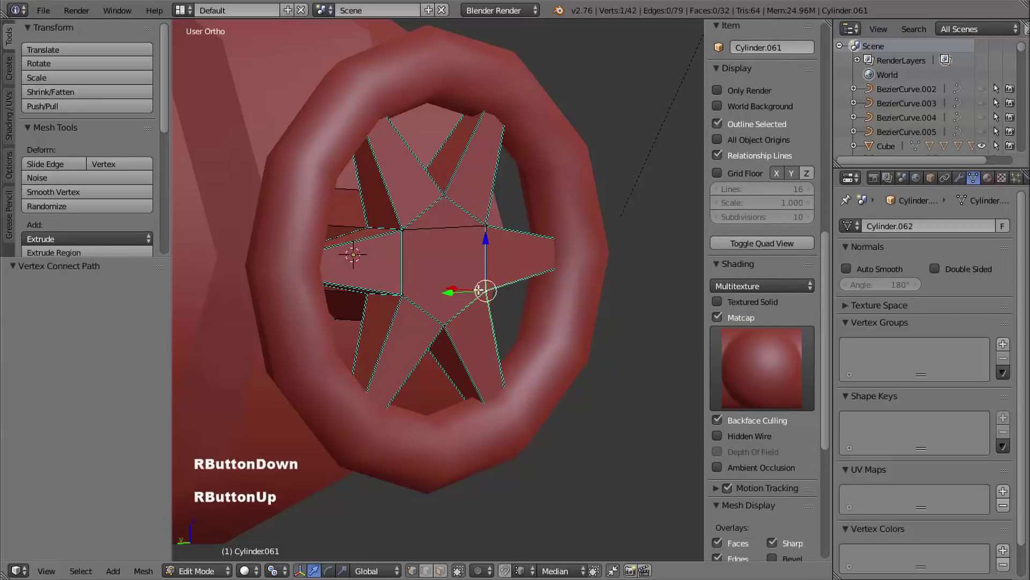
{"action": "right_click", "coordinate": [402, 295], "text": "shift"}
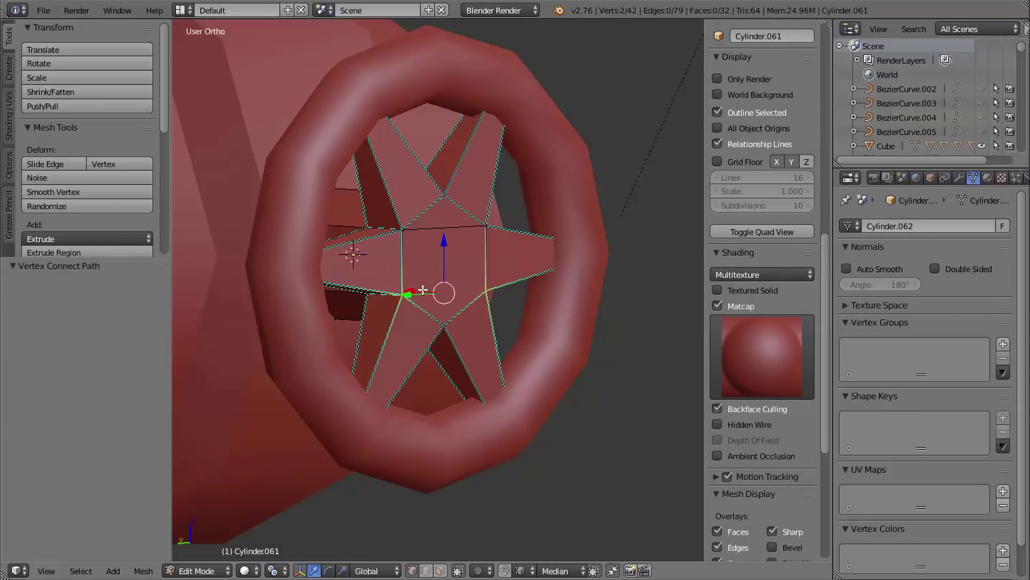
{"action": "key", "text": "j"}
- Leave mesh editing, enable Auto Smooth for the spoked shaft, and shade it smooth
{"action": "middle_click_drag", "start_coordinate": [511, 231], "coordinate": [463, 239]}
{"action": "key", "text": "Tab"}
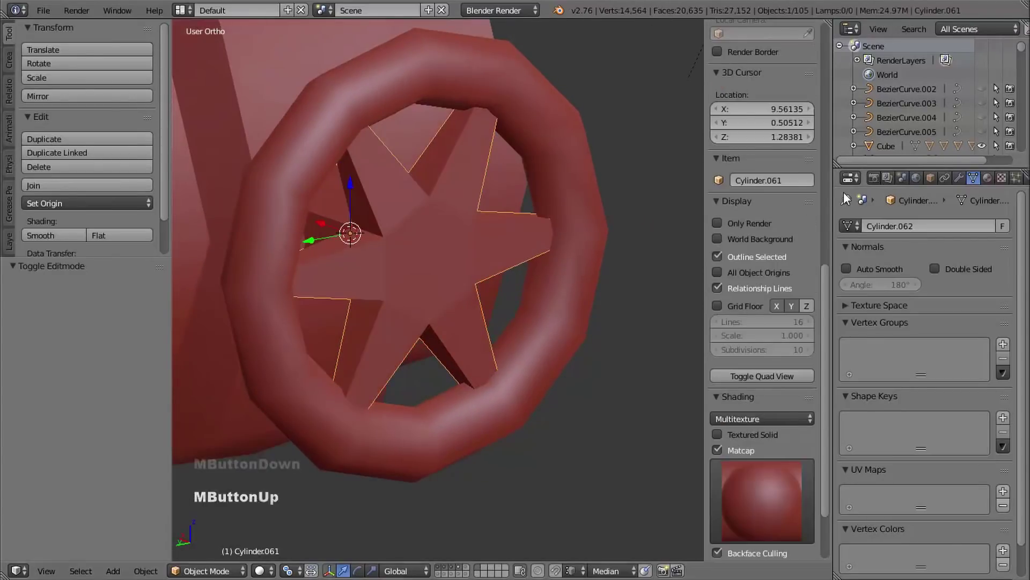
{"action": "left_click", "coordinate": [846, 268]}
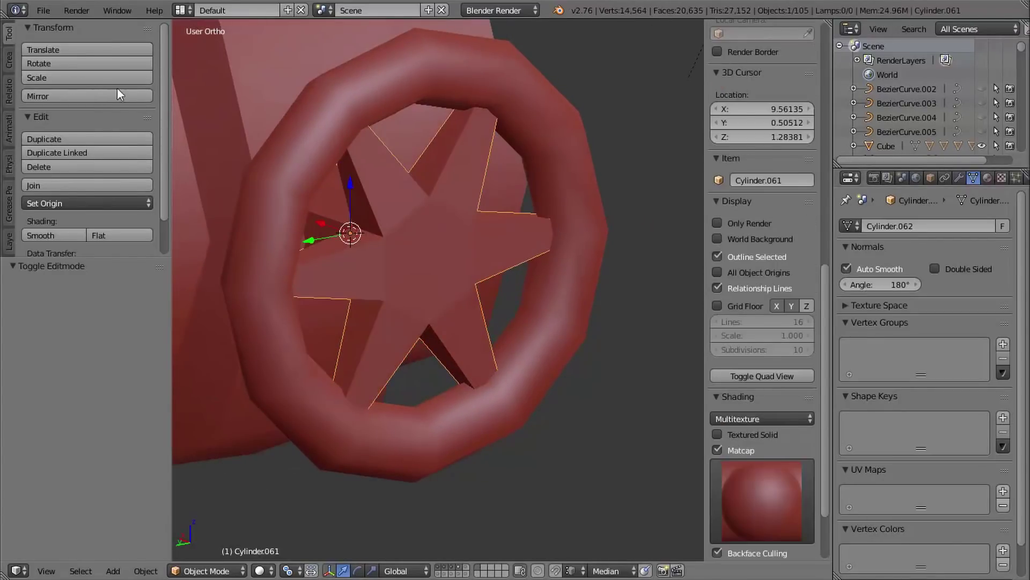
{"action": "left_click", "coordinate": [49, 237]}
{"action": "middle_click_drag", "start_coordinate": [412, 214], "coordinate": [483, 230]}
{"action": "middle_click_drag", "start_coordinate": [483, 229], "coordinate": [457, 236]}
{"action": "middle_click_drag", "start_coordinate": [359, 183], "coordinate": [443, 156]}
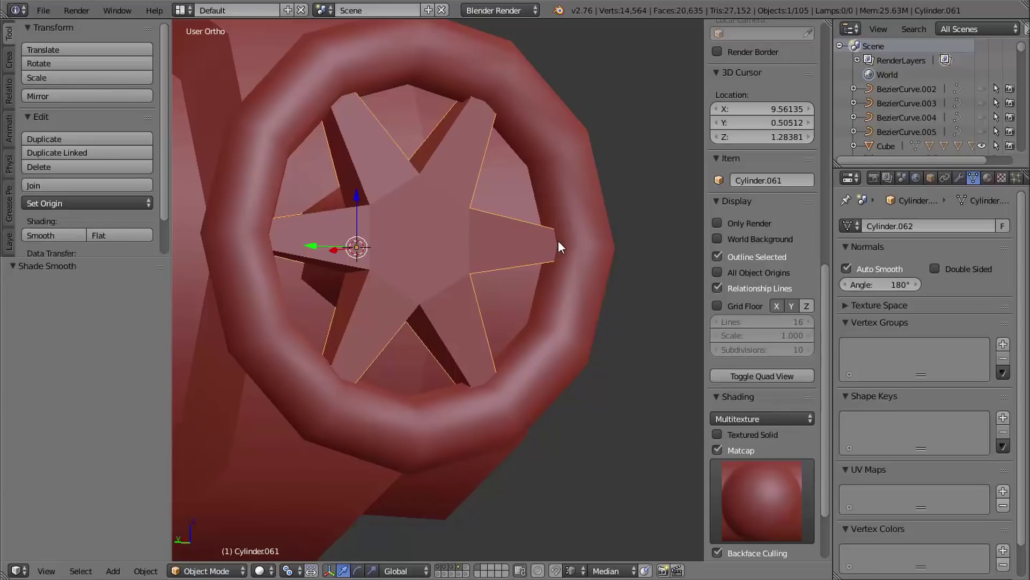
- Place the 3D cursor on the cavern floor just below the lower pipe, beside the valve wheel
{"action": "middle_click_drag", "start_coordinate": [561, 234], "coordinate": [524, 234], "text": "ctrl"}
{"action": "middle_click_drag", "start_coordinate": [524, 234], "coordinate": [488, 203]}
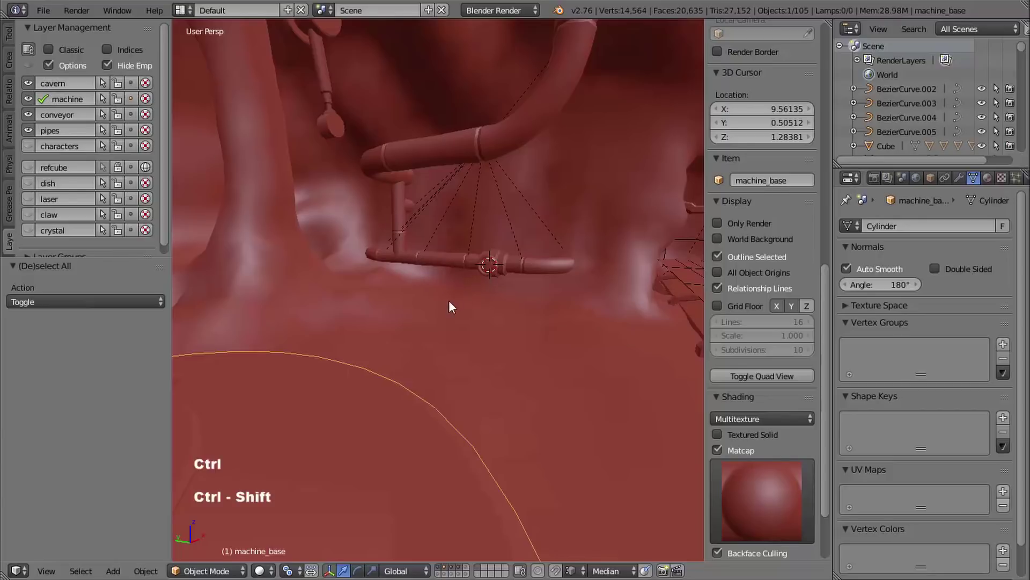
{"action": "middle_click_drag", "start_coordinate": [451, 306], "coordinate": [448, 283], "text": "ctrl+shift"}
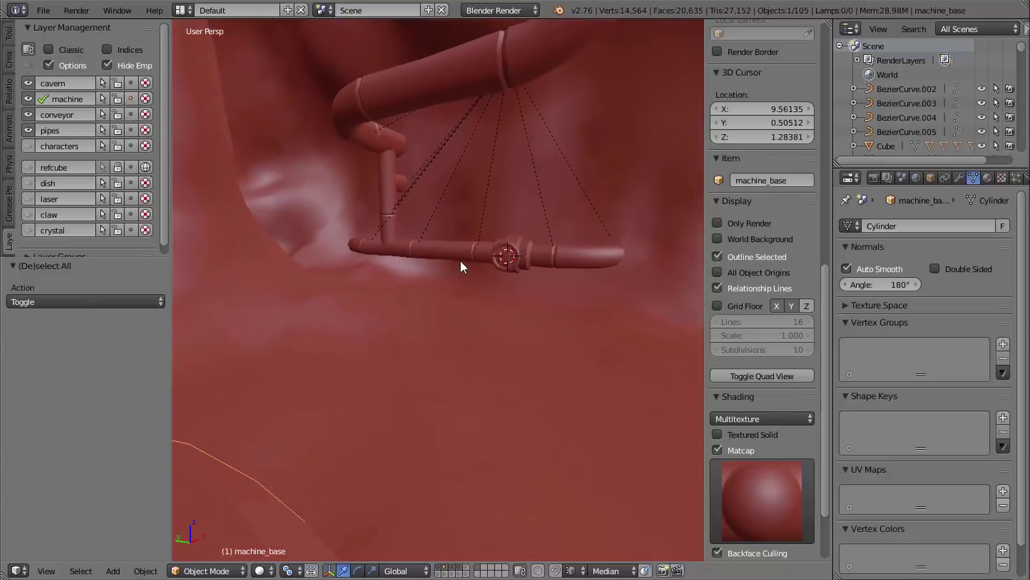
{"action": "left_click", "coordinate": [459, 267]}
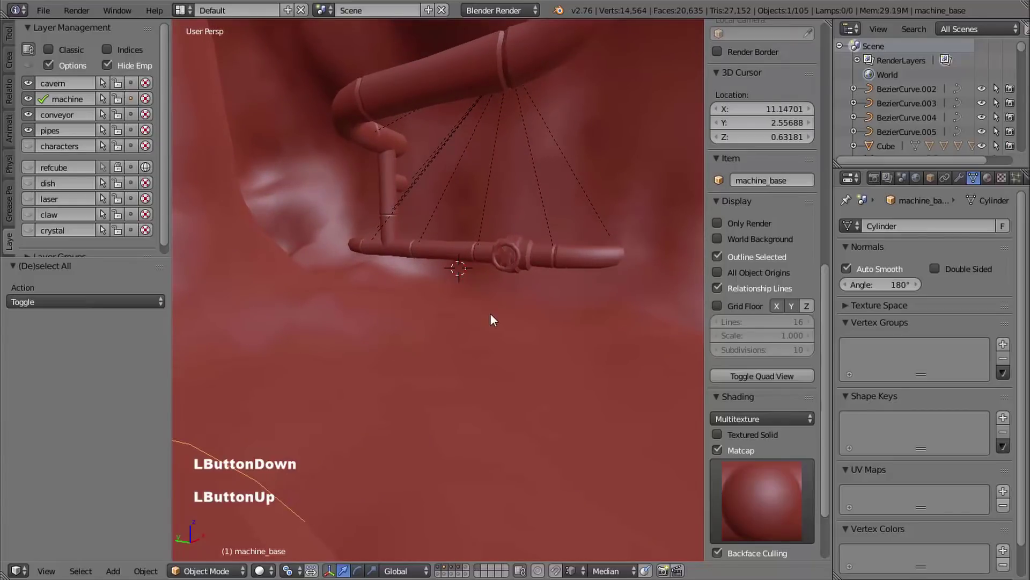
{"action": "middle_click_drag", "start_coordinate": [491, 314], "coordinate": [468, 301]}
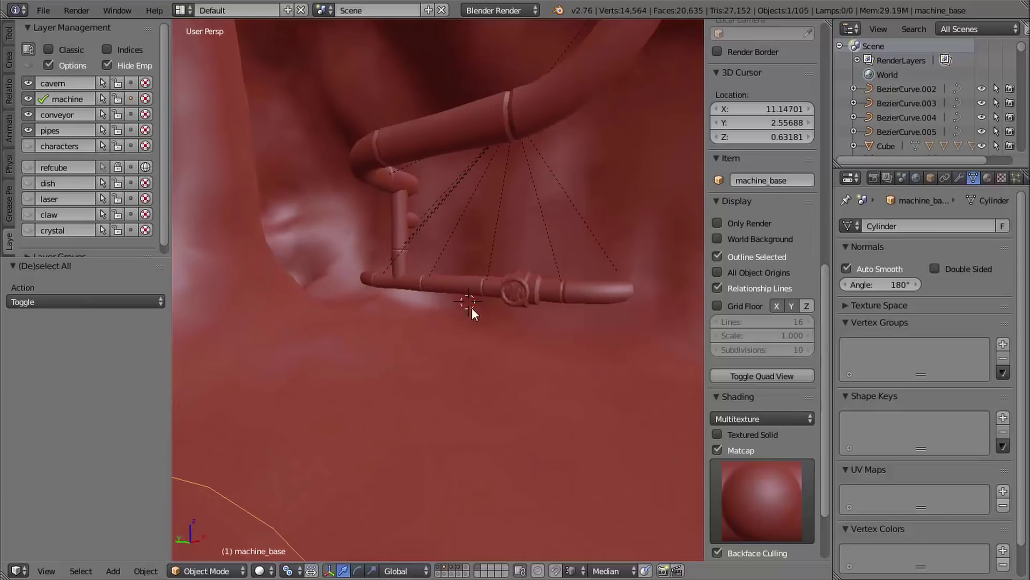
- Add a 12-vertex mesh cylinder at the 3D cursor, aligned to the right orthographic view, with radius 0.540 and depth 2.000
{"action": "key", "text": "shift+a"}
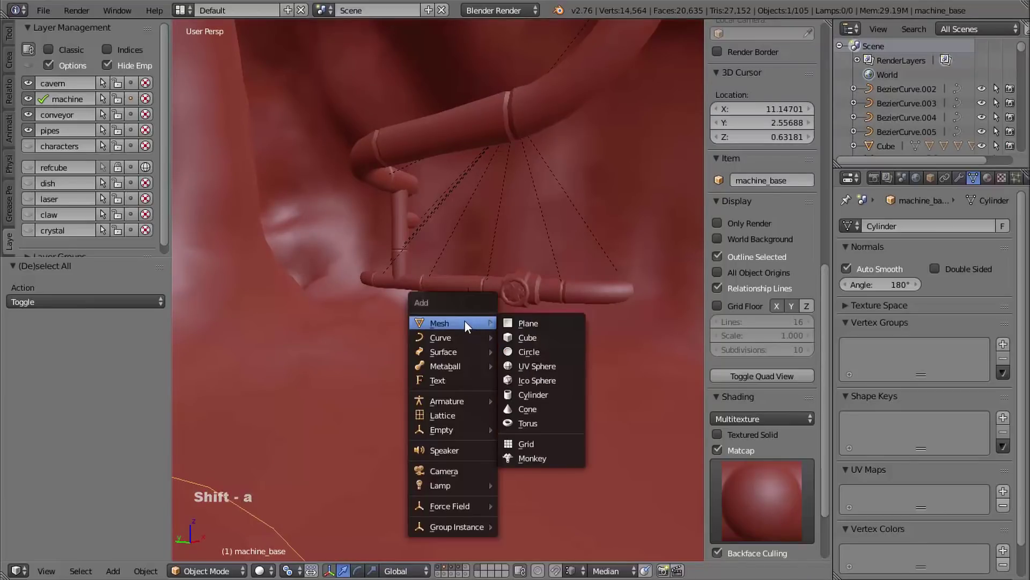
{"action": "left_click", "coordinate": [464, 321]}
{"action": "left_click", "coordinate": [534, 395]}
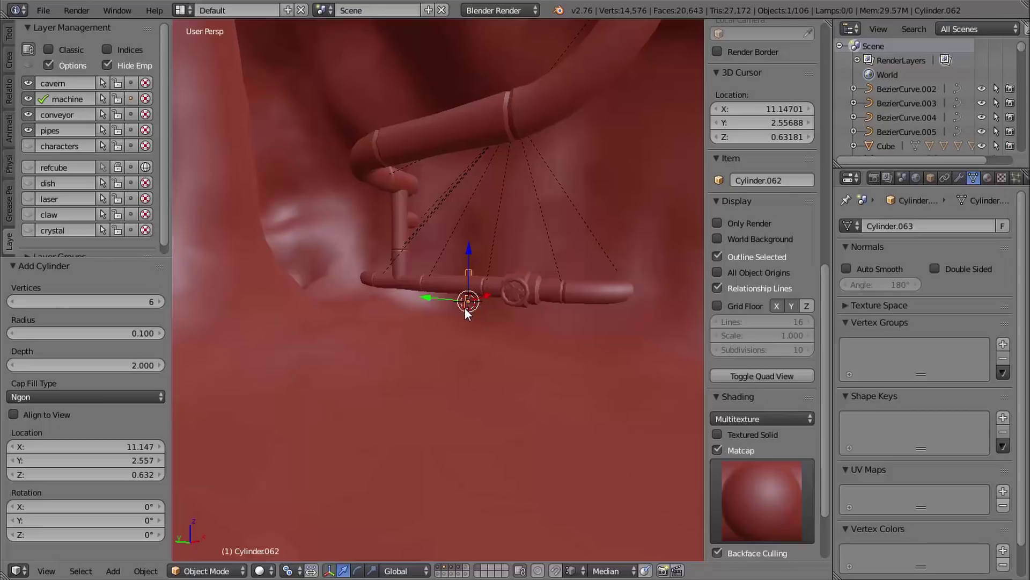
{"action": "key", "text": "KP_3"}
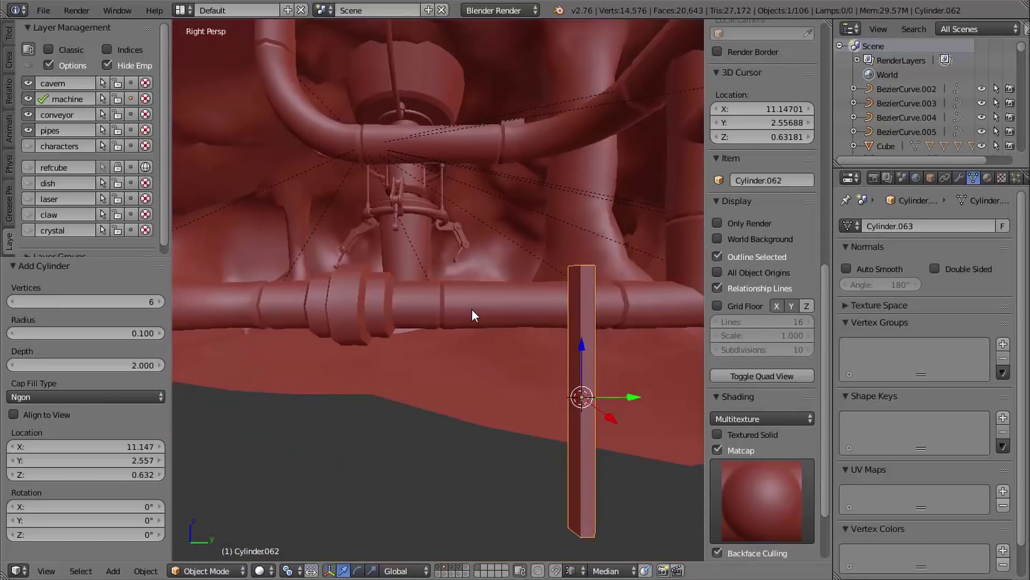
{"action": "key", "text": "KP_5"}
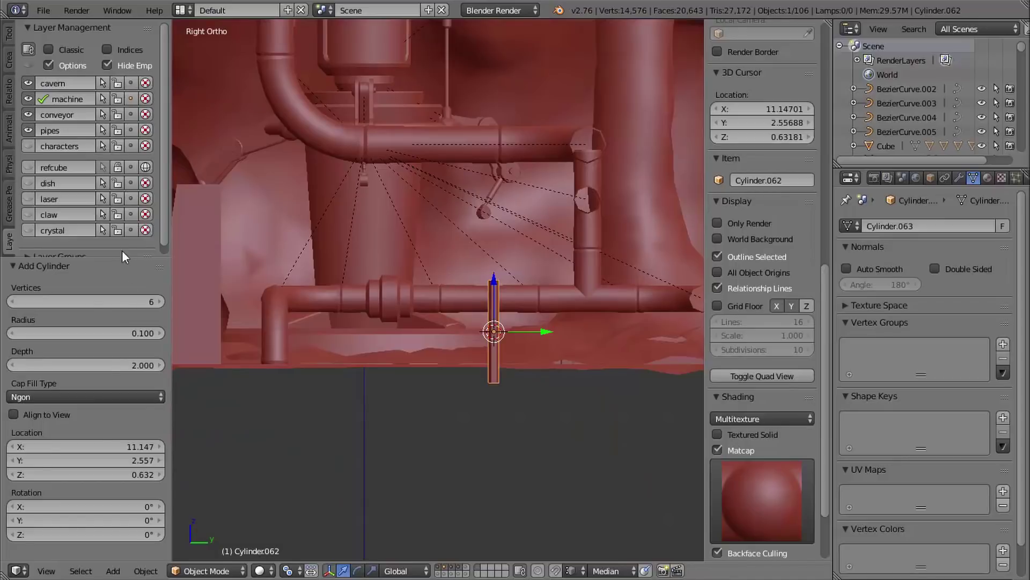
{"action": "left_click", "coordinate": [44, 413]}
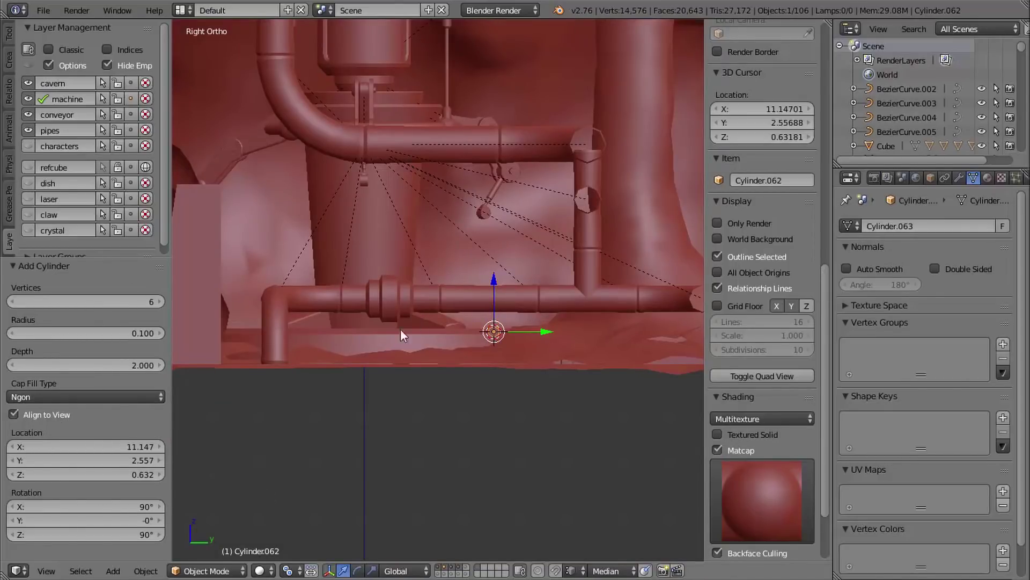
{"action": "left_click_drag", "start_coordinate": [122, 332], "coordinate": [164, 326]}
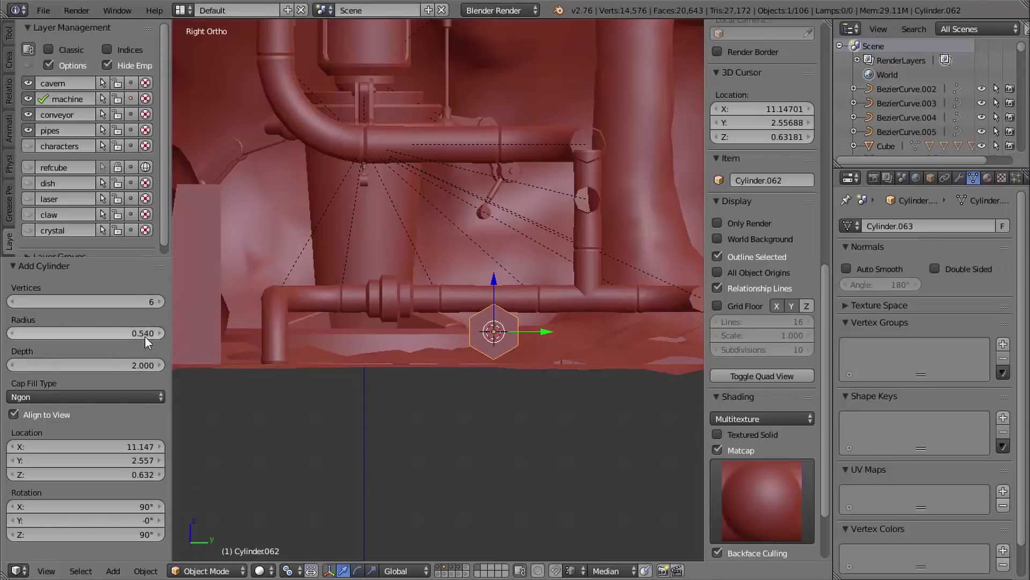
{"action": "left_click", "coordinate": [133, 301]}
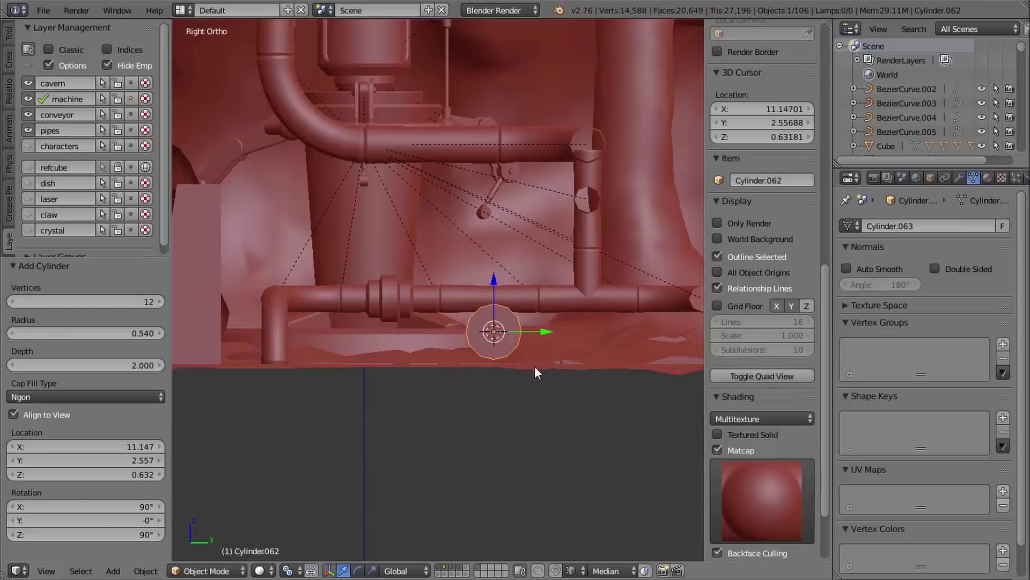
- Move the cylinder -0.605 along X and scale it down slightly
{"action": "middle_click_drag", "start_coordinate": [453, 343], "coordinate": [542, 354]}
{"action": "middle_click_drag", "start_coordinate": [542, 354], "coordinate": [520, 323]}
{"action": "mouse_move", "coordinate": [526, 322]}
{"action": "left_mouse_down"}
{"action": "mouse_move", "coordinate": [502, 327]}
{"action": "mouse_move", "coordinate": [513, 324]}
{"action": "left_mouse_up"}
{"action": "mouse_move", "coordinate": [471, 374]}
{"action": "middle_mouse_down"}
{"action": "mouse_move", "coordinate": [498, 370]}
{"action": "mouse_move", "coordinate": [456, 397]}
{"action": "mouse_move", "coordinate": [477, 361]}
{"action": "middle_mouse_up"}
{"action": "middle_click_drag", "start_coordinate": [477, 361], "coordinate": [470, 340], "text": "ctrl"}
{"action": "key", "text": "KP_5"}
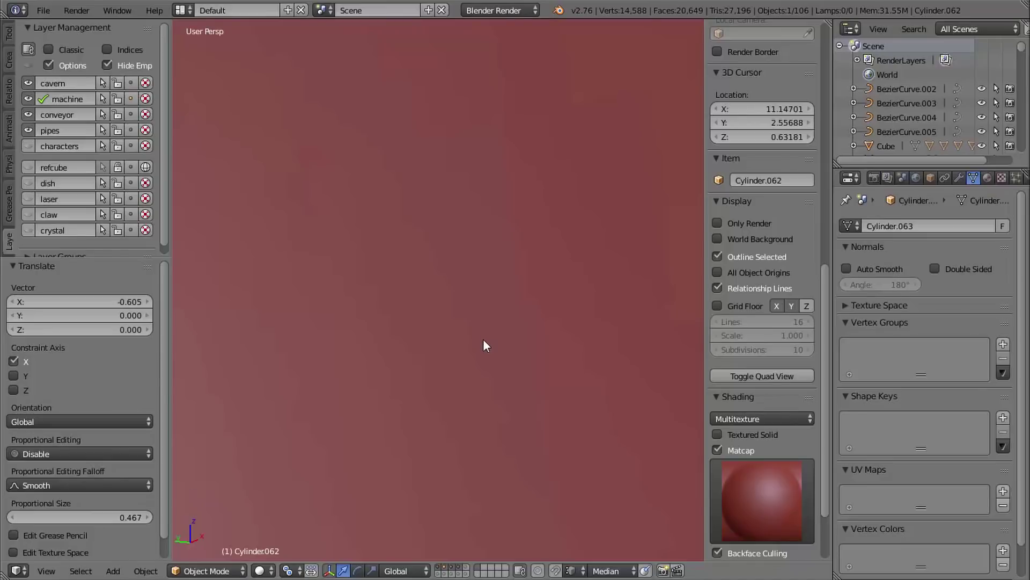
{"action": "scroll", "coordinate": [485, 336], "scroll_direction": "down", "scroll_amount": 4}
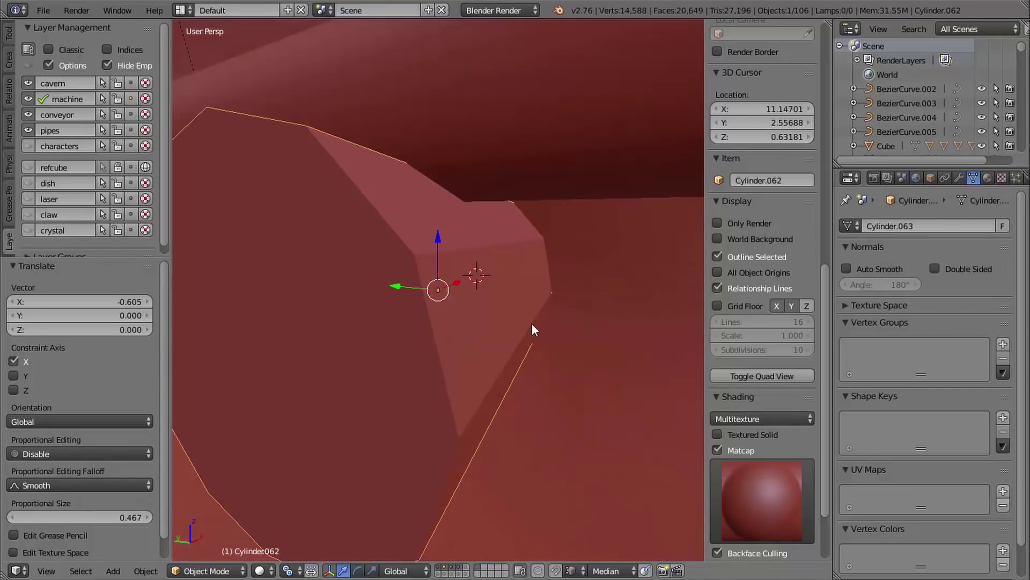
{"action": "middle_click_drag", "start_coordinate": [535, 329], "coordinate": [518, 317], "text": "ctrl+shift"}
{"action": "middle_click_drag", "start_coordinate": [518, 317], "coordinate": [485, 324]}
{"action": "key", "text": "s"}
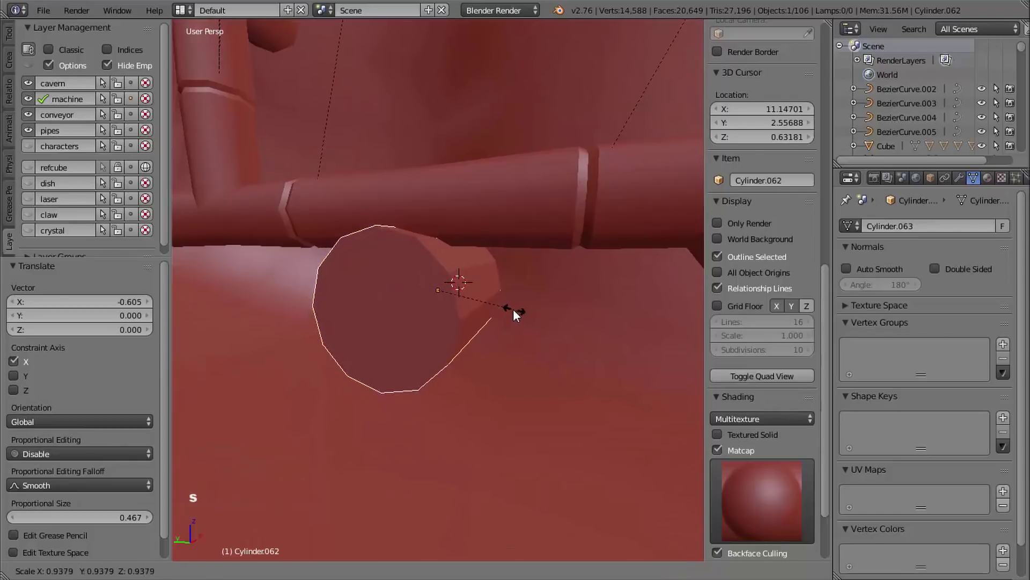
{"action": "left_click", "coordinate": [504, 309]}
- Lower the cylinder slightly and adjust its horizontal position beneath the lower pipe
{"action": "middle_click_drag", "start_coordinate": [501, 315], "coordinate": [526, 309]}
{"action": "middle_click_drag", "start_coordinate": [526, 310], "coordinate": [516, 301], "text": "shift"}
{"action": "left_click_drag", "start_coordinate": [453, 236], "coordinate": [451, 245]}
{"action": "middle_click_drag", "start_coordinate": [488, 268], "coordinate": [479, 303]}
{"action": "left_click_drag", "start_coordinate": [408, 299], "coordinate": [446, 333]}
{"action": "middle_click_drag", "start_coordinate": [446, 333], "coordinate": [354, 348]}
- In face select mode, select the cylinder's front end face and move it 0.344 along X to shorten the cylinder
{"action": "key", "text": "Tab"}
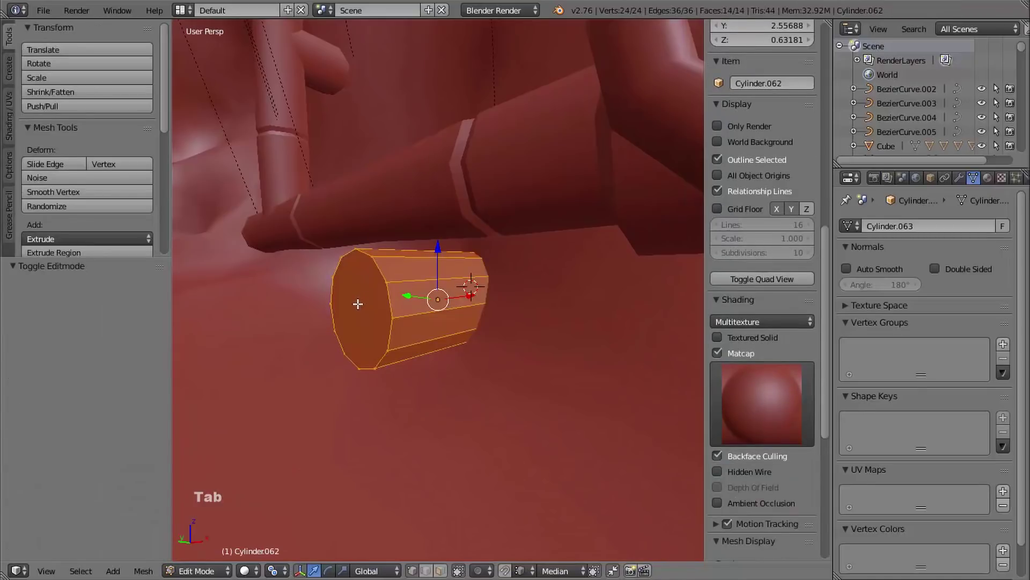
{"action": "key", "text": "ctrl+Tab"}
{"action": "left_click", "coordinate": [330, 332]}
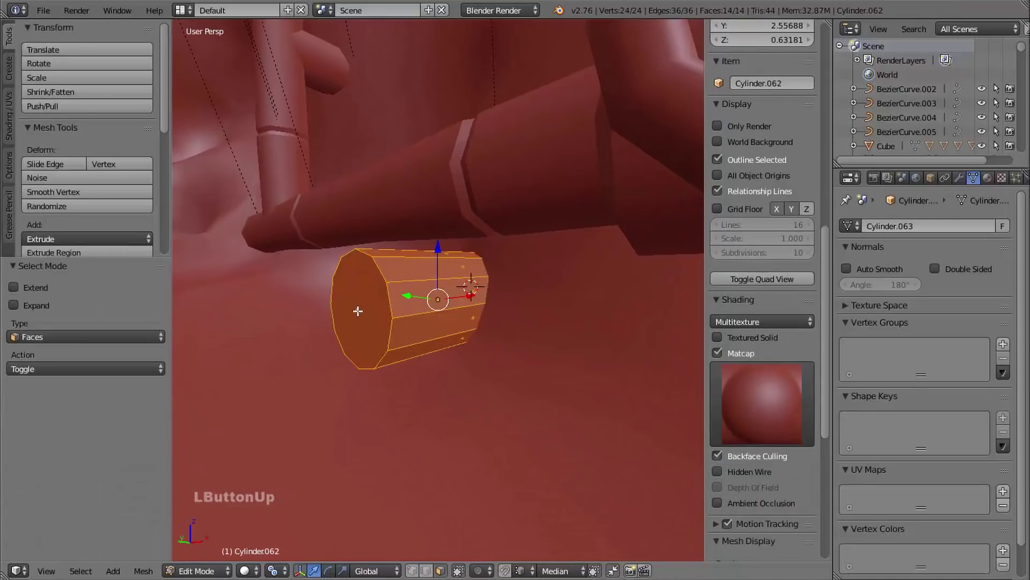
{"action": "right_click", "coordinate": [356, 308]}
{"action": "middle_click_drag", "start_coordinate": [358, 391], "coordinate": [372, 372]}
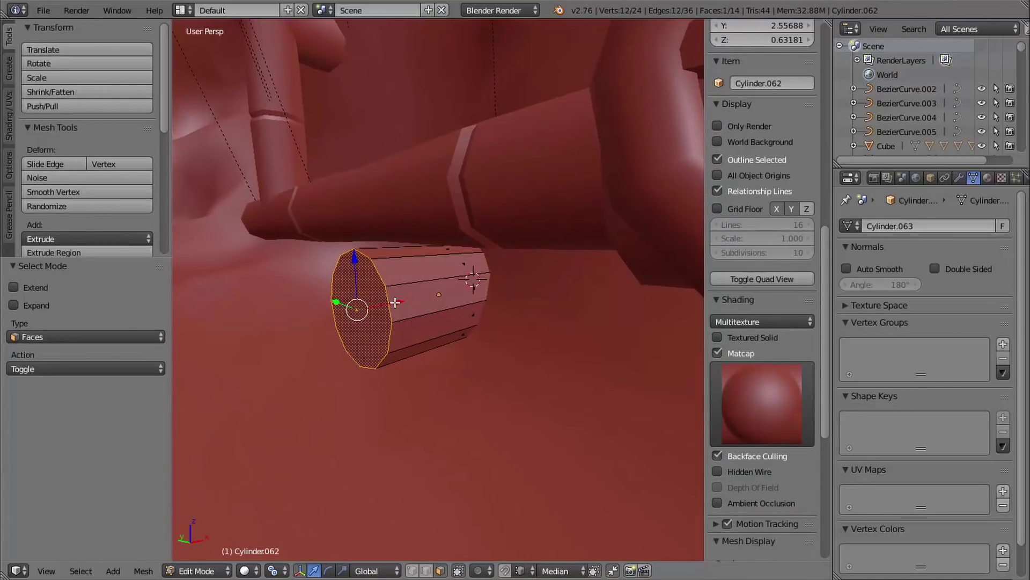
{"action": "left_click_drag", "start_coordinate": [396, 301], "coordinate": [439, 289]}
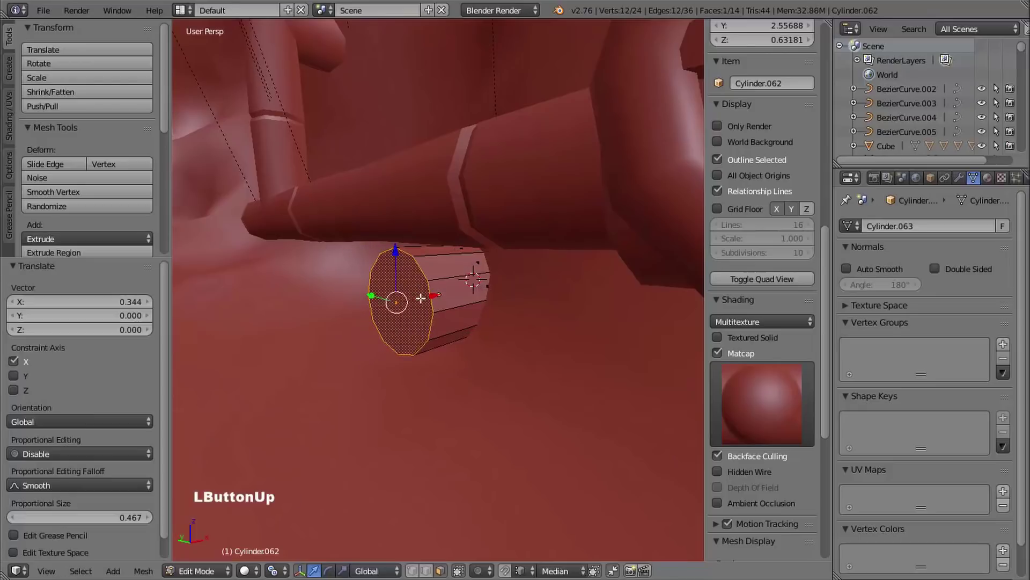
{"action": "middle_click_drag", "start_coordinate": [439, 289], "coordinate": [489, 319]}
{"action": "middle_click_drag", "start_coordinate": [489, 319], "coordinate": [465, 343]}
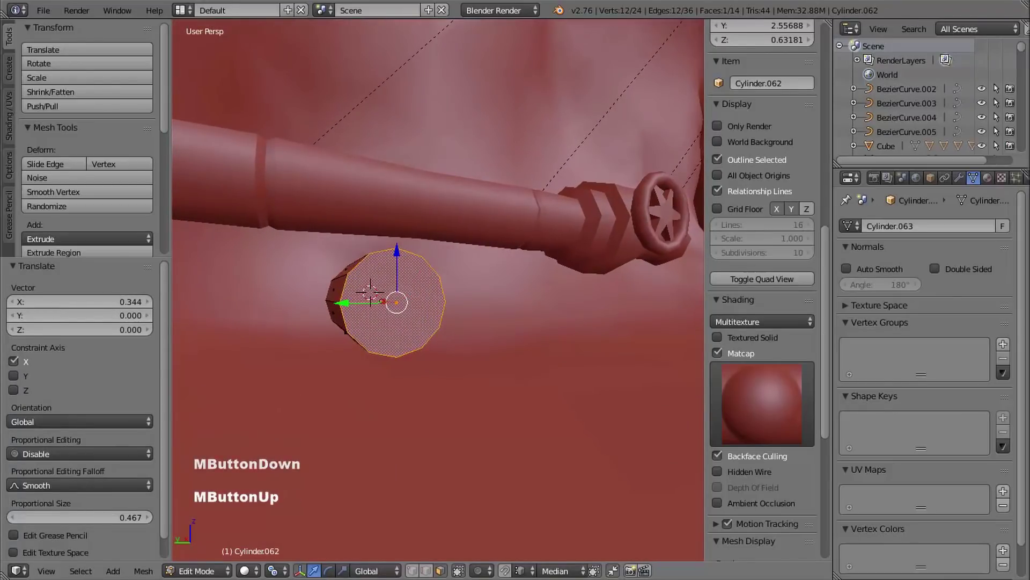
- Switch to Photoshop to examine the hose connector below the pipes in the reference painting at 100% zoom, and return to Blender
{"action": "left_click", "coordinate": [333, 468]}
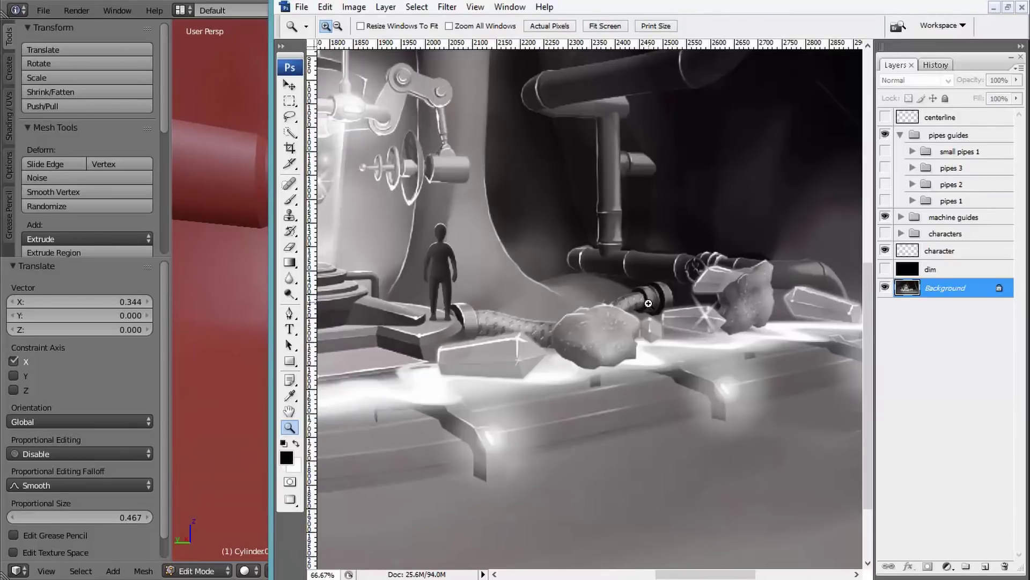
{"action": "left_click", "coordinate": [649, 303]}
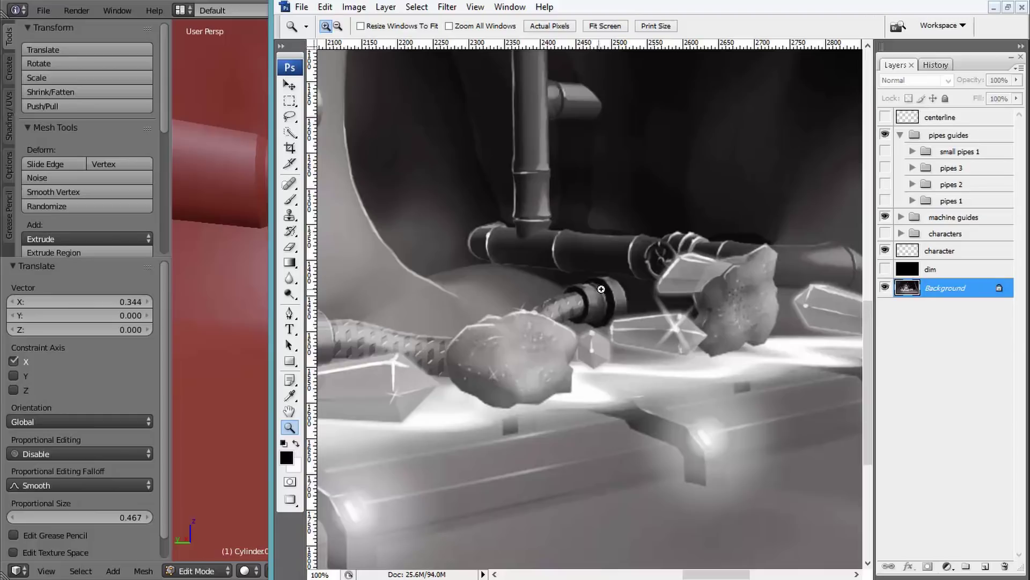
{"action": "left_click", "coordinate": [231, 322]}
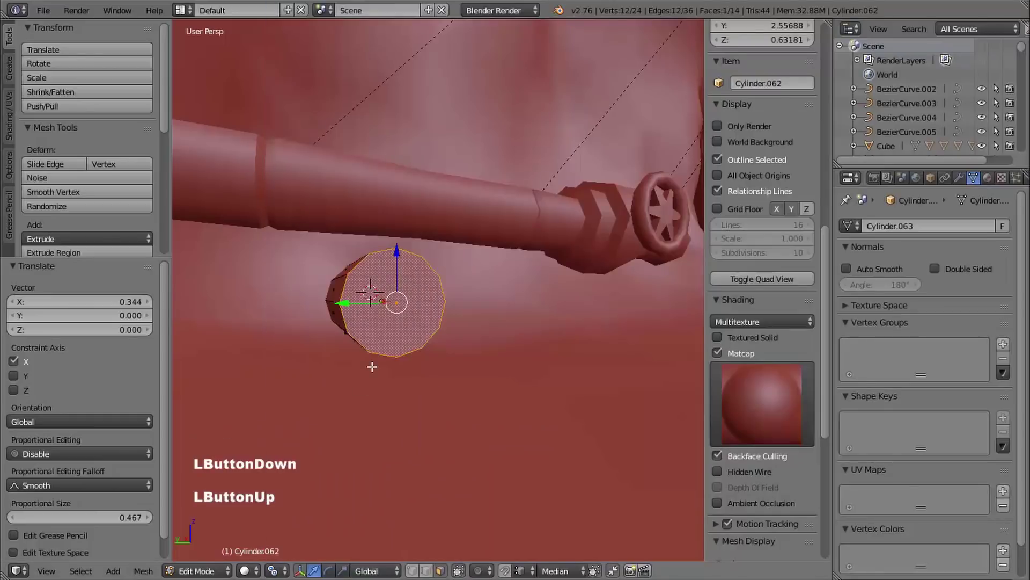
- Inset the cylinder's front end face by about 0.122 and extrude it outward about 0.26
{"action": "middle_click_drag", "start_coordinate": [373, 363], "coordinate": [424, 341]}
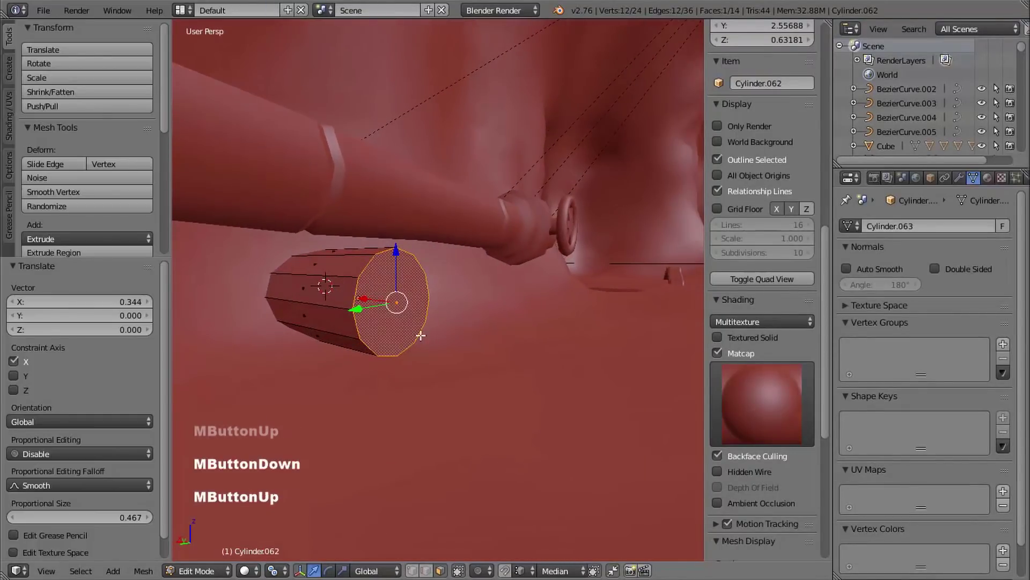
{"action": "key", "text": "i"}
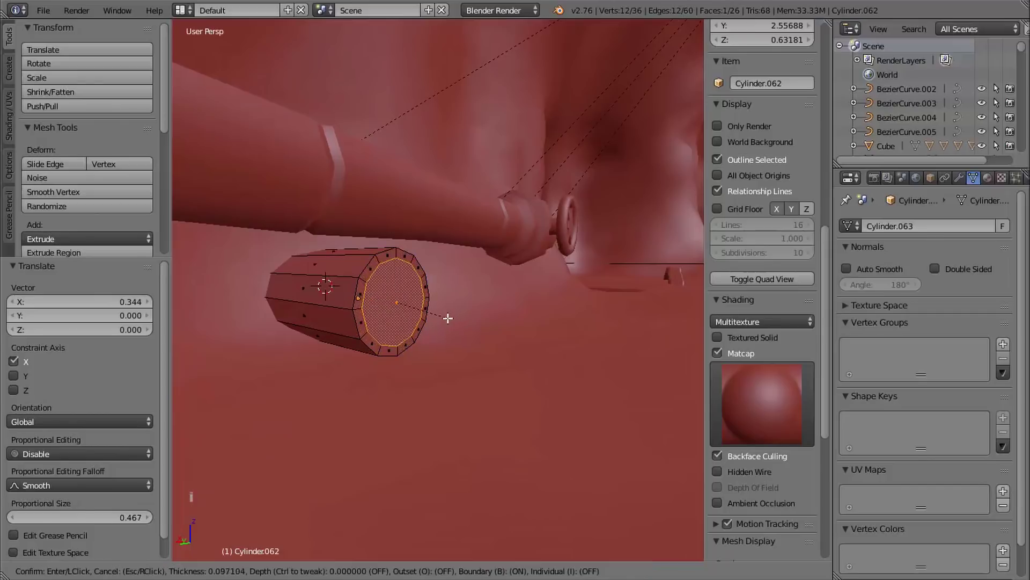
{"action": "left_click", "coordinate": [445, 317]}
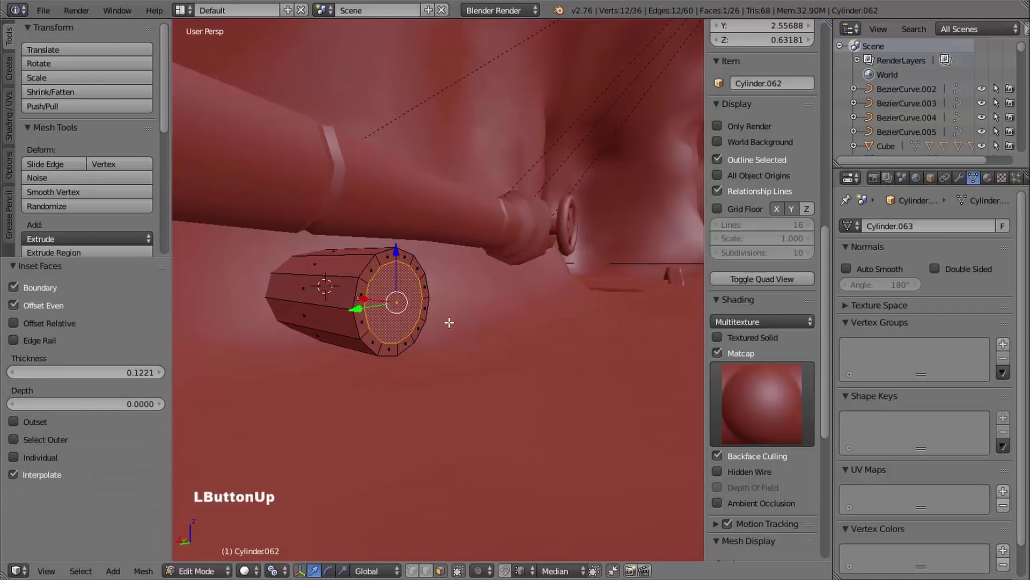
{"action": "key", "text": "e"}
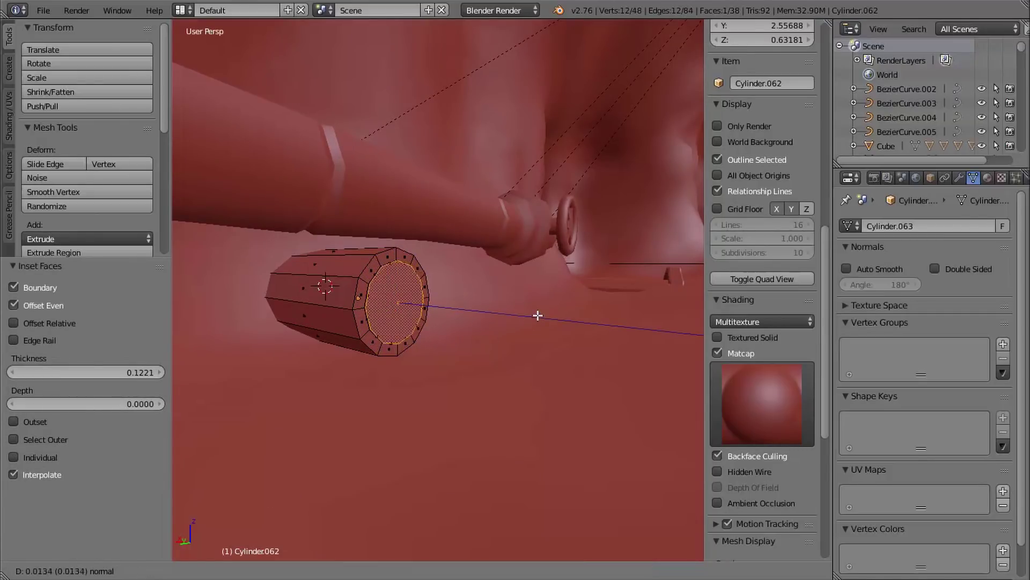
{"action": "left_click", "coordinate": [515, 347]}
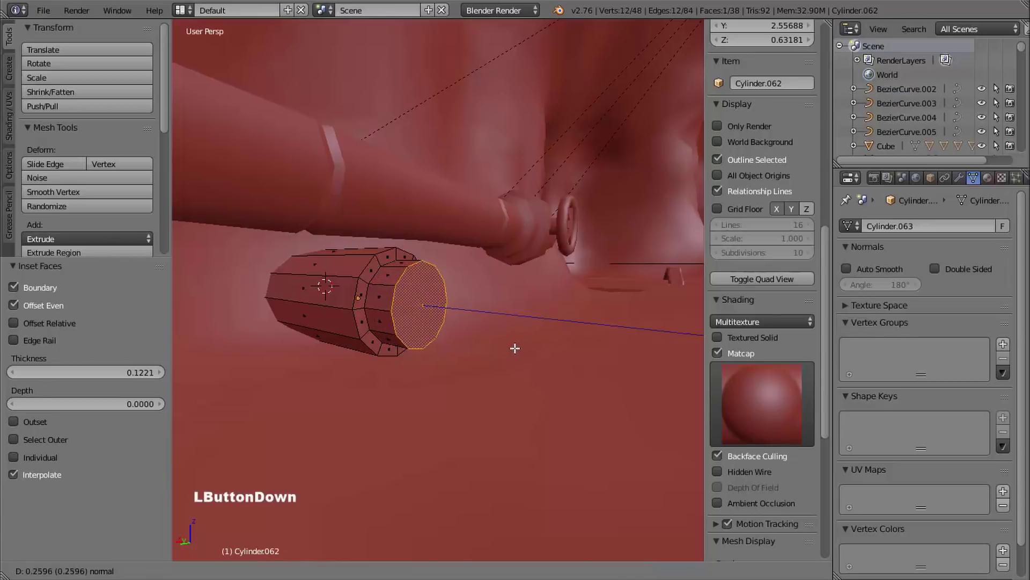
- Grow the selection to include the extruded collar and its surrounding rim, and move it 0.429 along X to shorten the cylinder body
{"action": "middle_click_drag", "start_coordinate": [403, 363], "coordinate": [369, 295]}
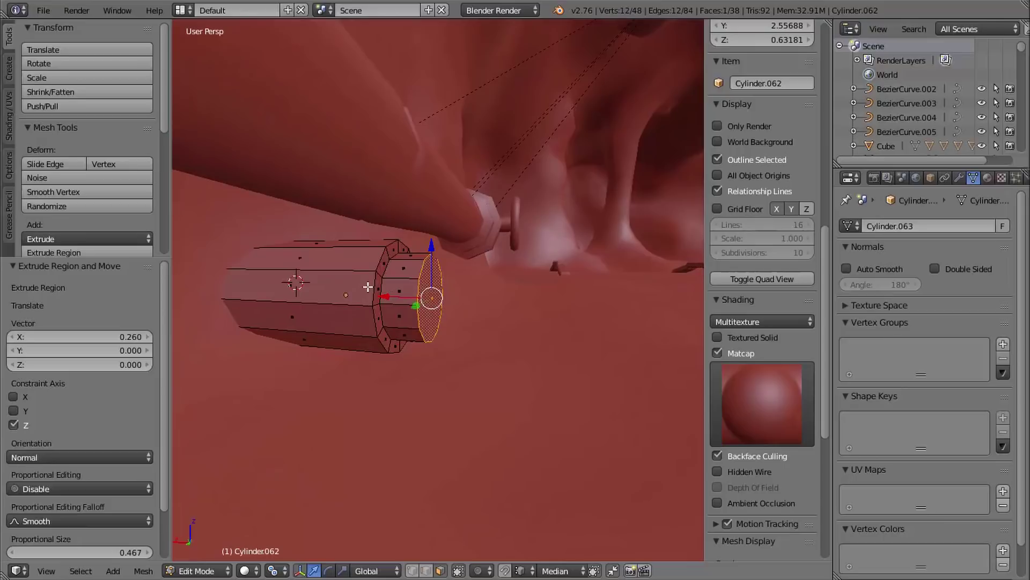
{"action": "key", "text": "ctrl+KP_Add"}
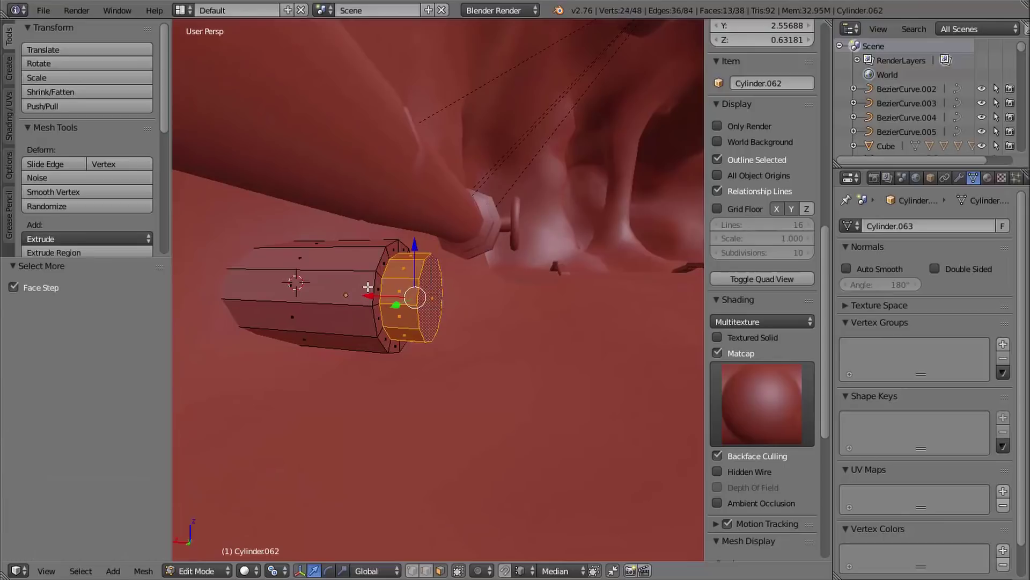
{"action": "key", "text": "ctrl+KP_Add"}
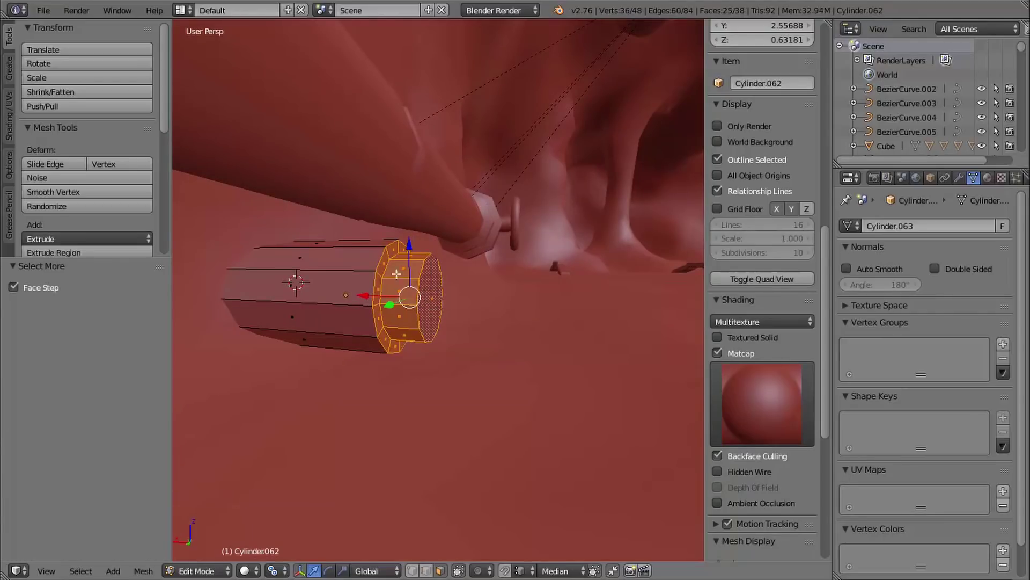
{"action": "left_click_drag", "start_coordinate": [366, 297], "coordinate": [315, 278]}
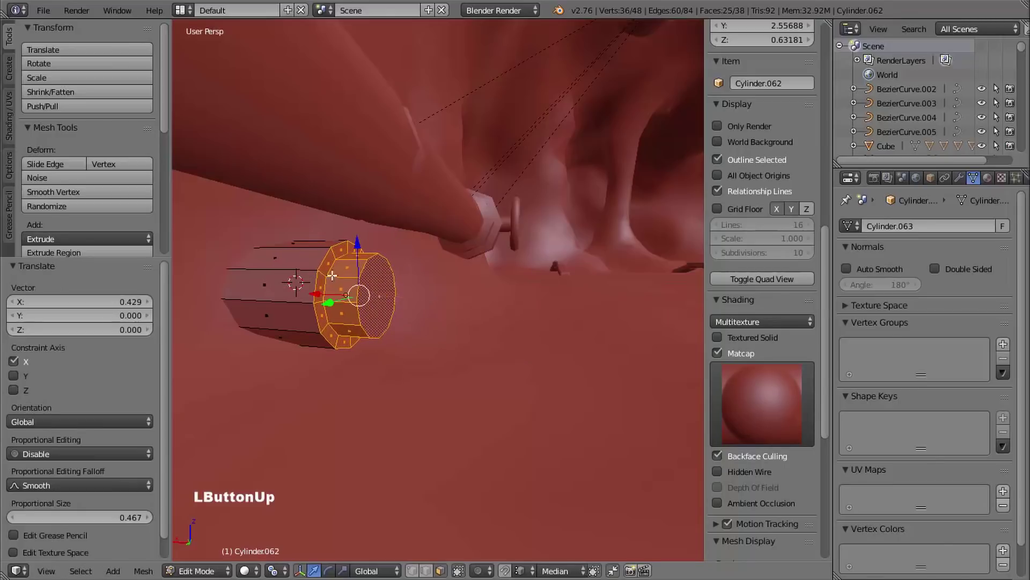
- Select only the connector's front end face and poke it into triangles meeting at the center
{"action": "middle_click_drag", "start_coordinate": [321, 349], "coordinate": [399, 347]}
{"action": "middle_click_drag", "start_coordinate": [430, 316], "coordinate": [376, 330], "text": "ctrl"}
{"action": "middle_click_drag", "start_coordinate": [376, 330], "coordinate": [435, 339], "text": "shift"}
{"action": "middle_click_drag", "start_coordinate": [435, 339], "coordinate": [394, 345]}
{"action": "middle_click_drag", "start_coordinate": [394, 345], "coordinate": [508, 316], "text": "shift"}
{"action": "mouse_move", "coordinate": [509, 316]}
{"action": "middle_mouse_down", "text": "ctrl"}
{"action": "mouse_move", "coordinate": [498, 298]}
{"action": "mouse_move", "coordinate": [480, 301]}
{"action": "mouse_move", "coordinate": [510, 293]}
{"action": "mouse_move", "coordinate": [470, 316]}
{"action": "mouse_move", "coordinate": [467, 338]}
{"action": "mouse_move", "coordinate": [540, 340]}
{"action": "mouse_move", "coordinate": [488, 278]}
{"action": "mouse_move", "coordinate": [510, 311]}
{"action": "middle_mouse_up", "text": "ctrl"}
{"action": "right_click", "coordinate": [490, 306]}
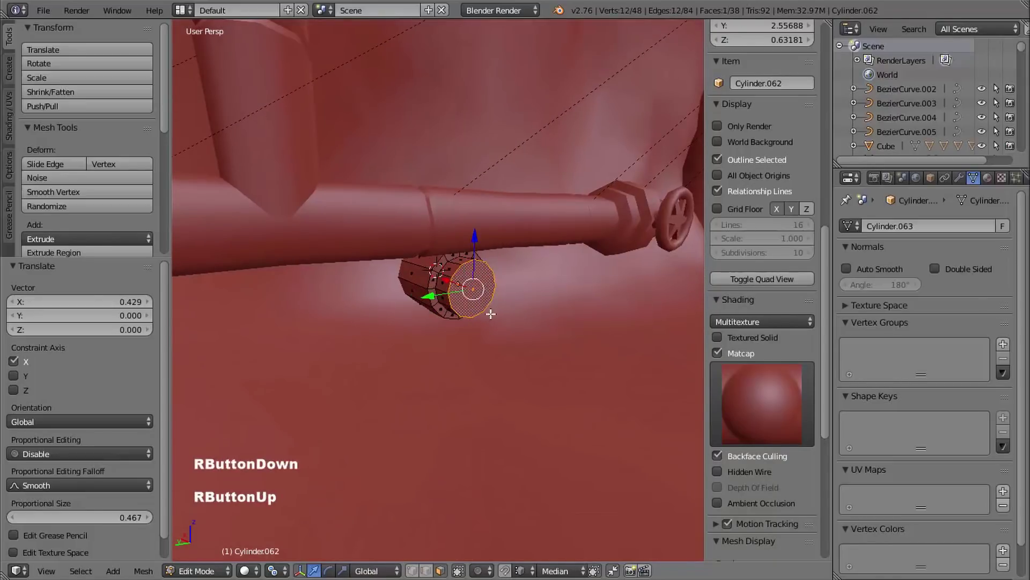
{"action": "key", "text": "alt+p"}
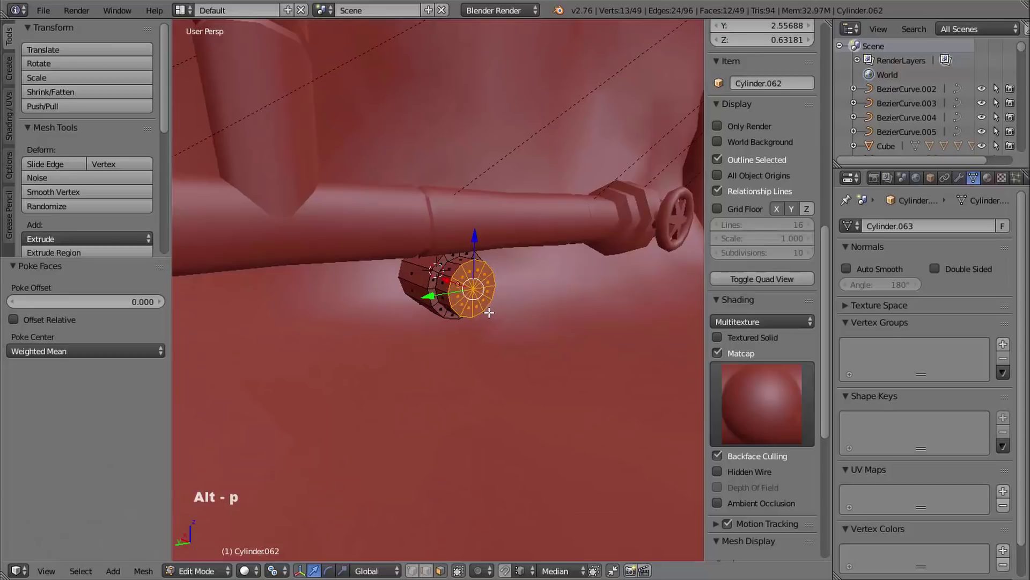
{"action": "middle_click_drag", "start_coordinate": [515, 334], "coordinate": [502, 290]}
- In edge select mode, select the collar's front and base edge loops plus the body's outer rim loop, and mark them as sharp
{"action": "key", "text": "ctrl+Tab"}
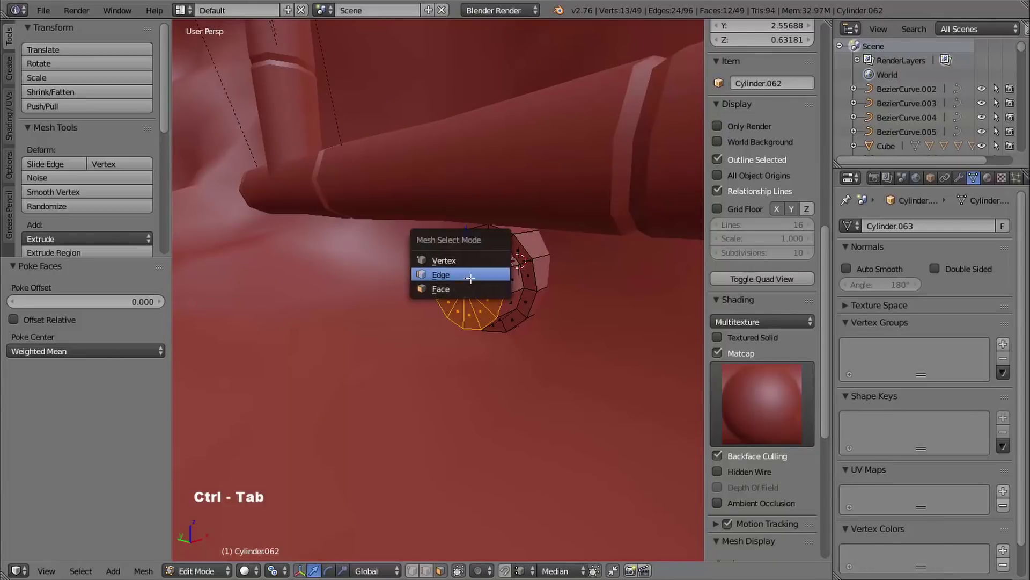
{"action": "left_click", "coordinate": [466, 275]}
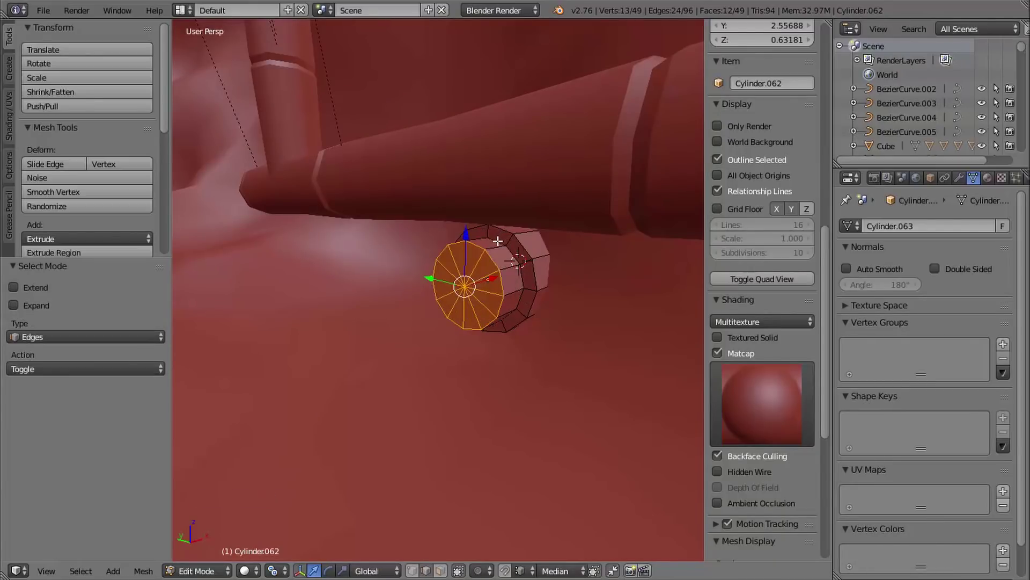
{"action": "right_click", "coordinate": [499, 240]}
{"action": "right_click", "coordinate": [528, 286], "text": "alt"}
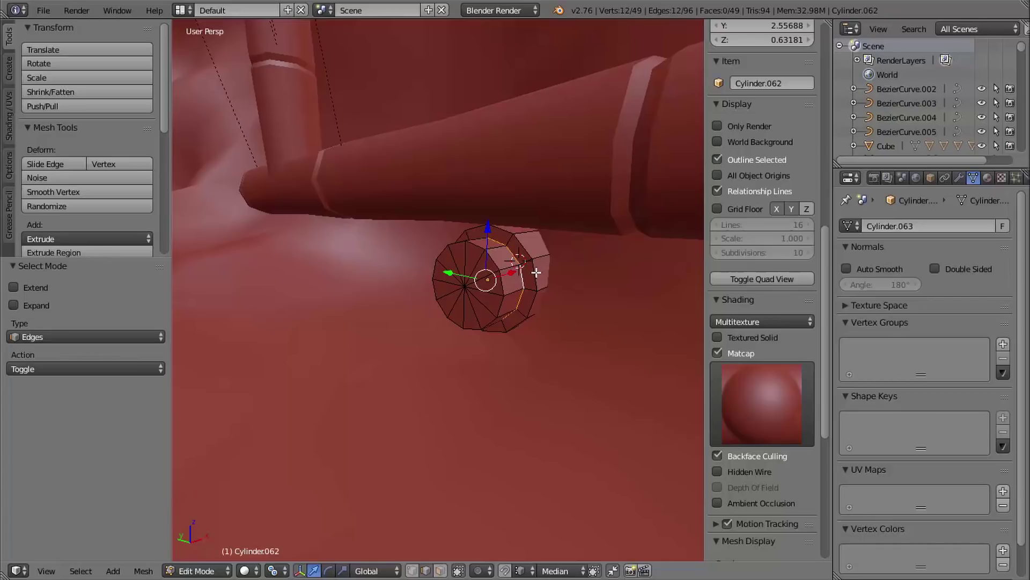
{"action": "right_click", "coordinate": [536, 274], "text": "alt+shift"}
{"action": "right_click", "coordinate": [493, 263], "text": "alt+shift"}
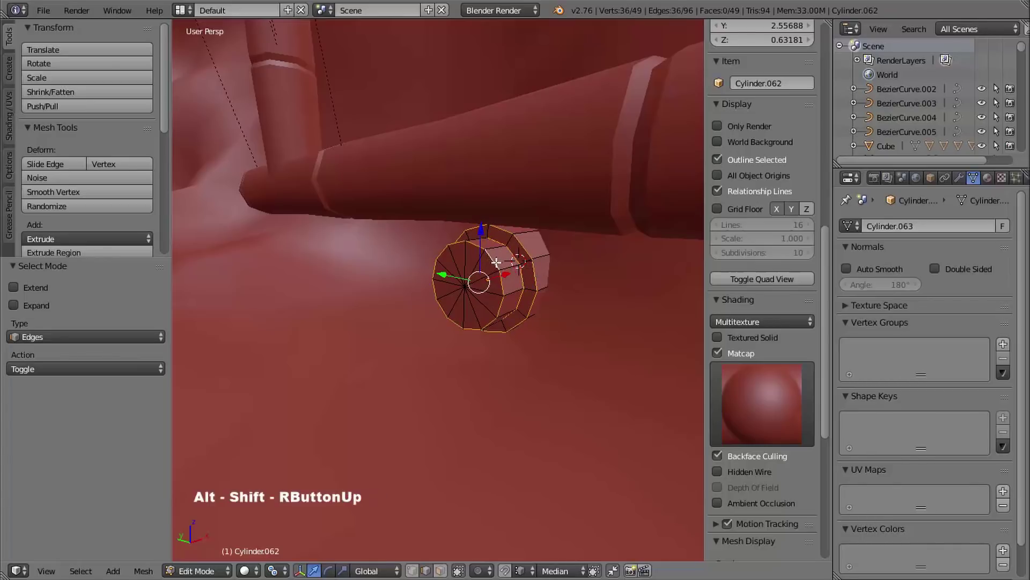
{"action": "key", "text": "ctrl+e"}
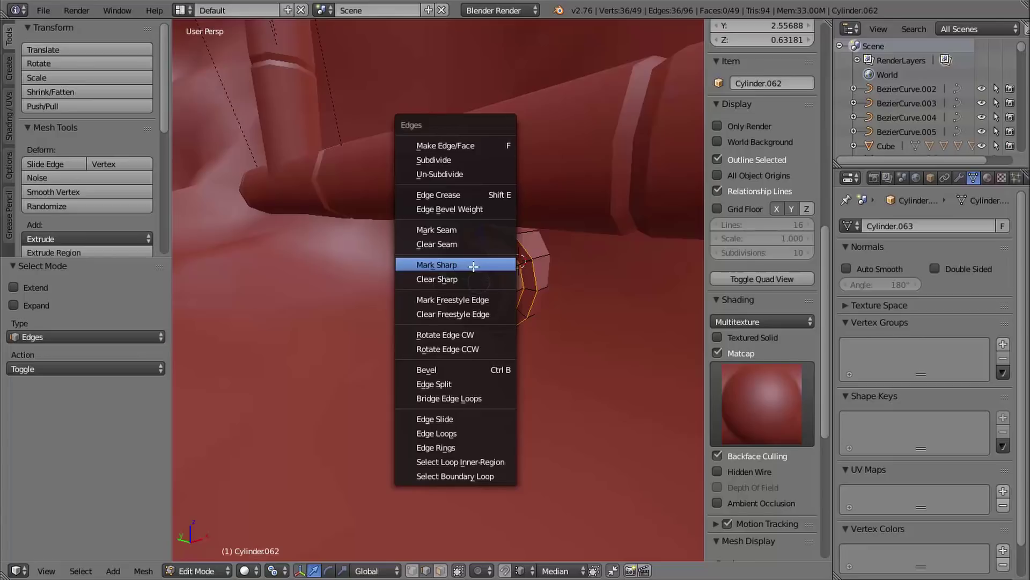
{"action": "left_click", "coordinate": [473, 265]}
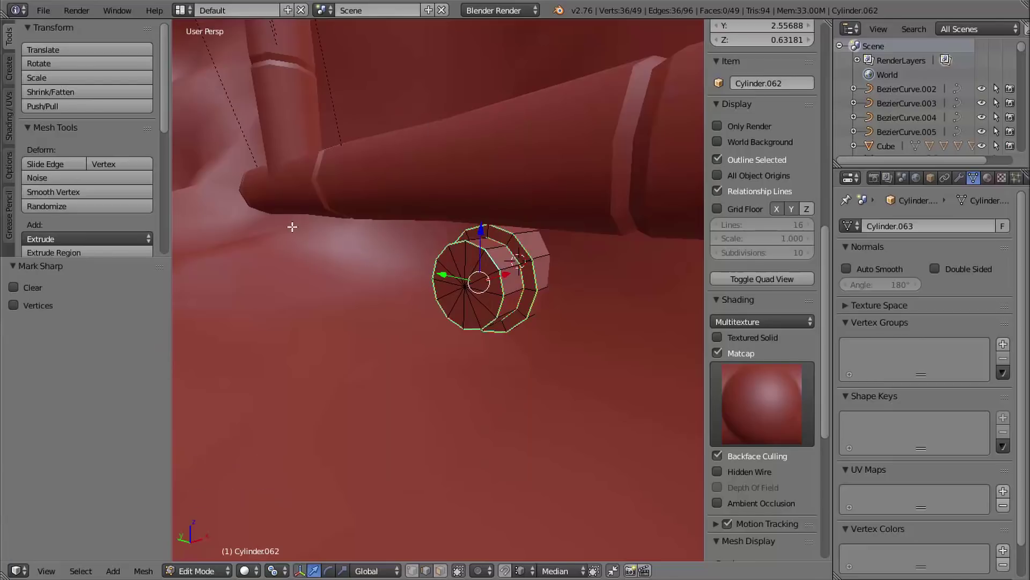
- Return to Object Mode, enable Auto Smooth for the connector mesh and shade the object smooth
{"action": "key", "text": "Tab"}
{"action": "left_click", "coordinate": [846, 267]}
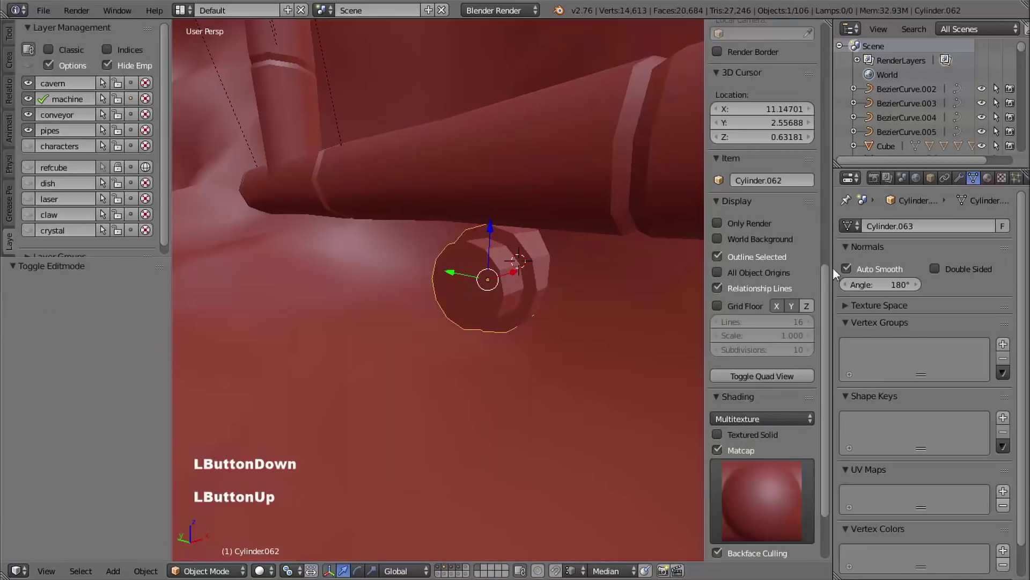
{"action": "left_click", "coordinate": [9, 33]}
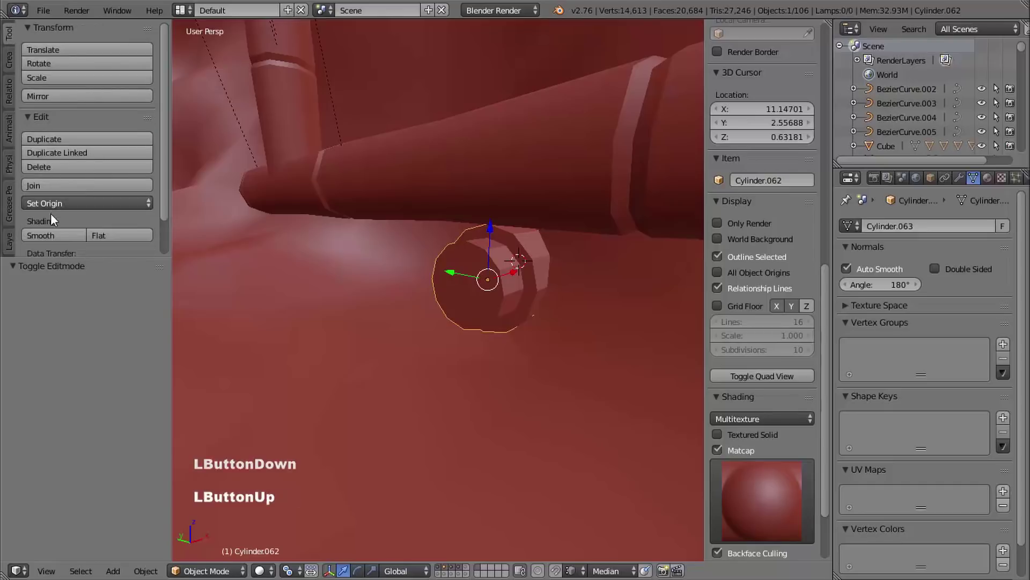
{"action": "left_click", "coordinate": [45, 233]}
- In face select mode, select the connector's large back end face and poke it into triangles meeting at the center
{"action": "middle_click_drag", "start_coordinate": [488, 207], "coordinate": [419, 273]}
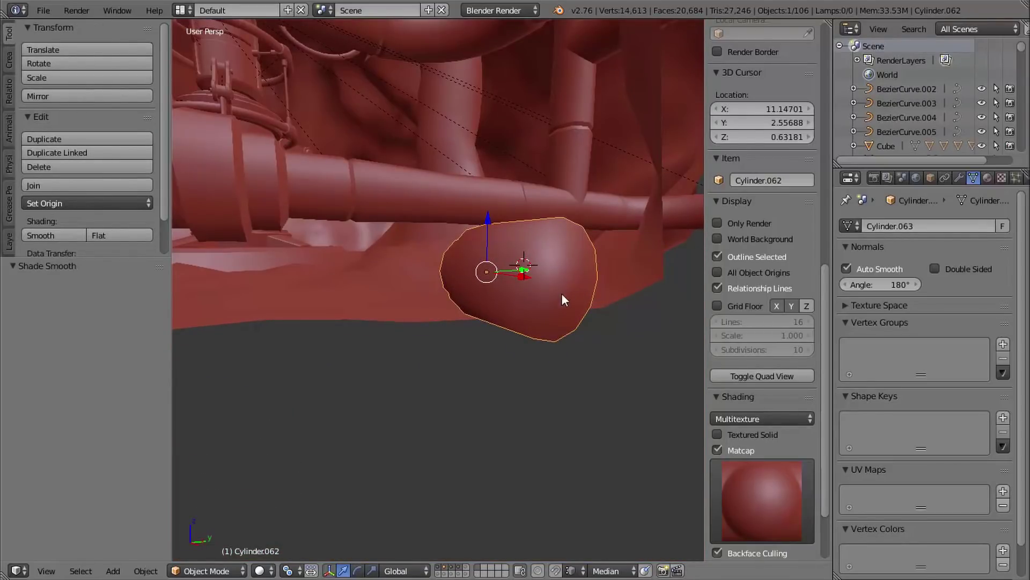
{"action": "middle_click_drag", "start_coordinate": [540, 328], "coordinate": [569, 280]}
{"action": "key", "text": "Tab"}
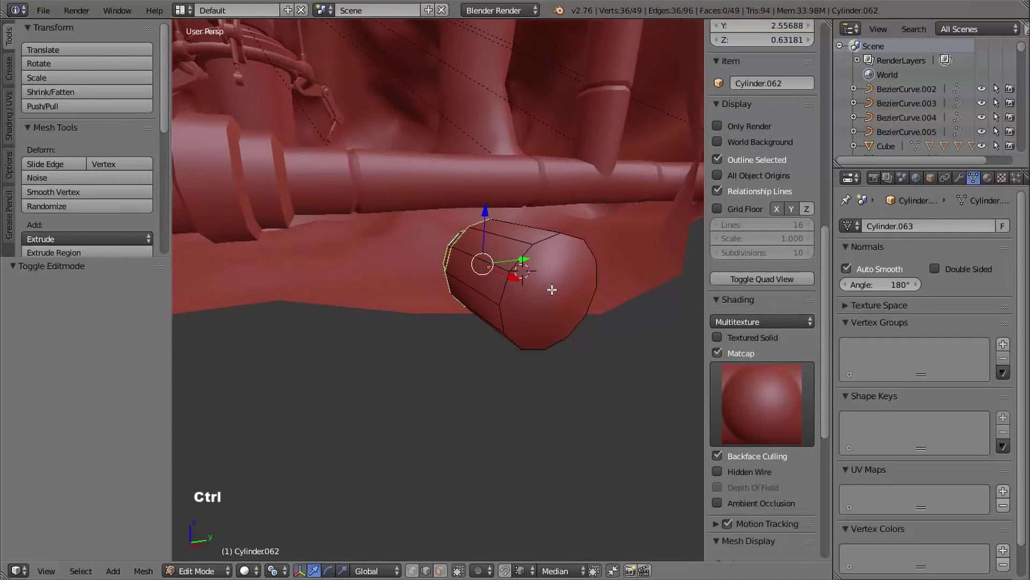
{"action": "key", "text": "ctrl+Tab"}
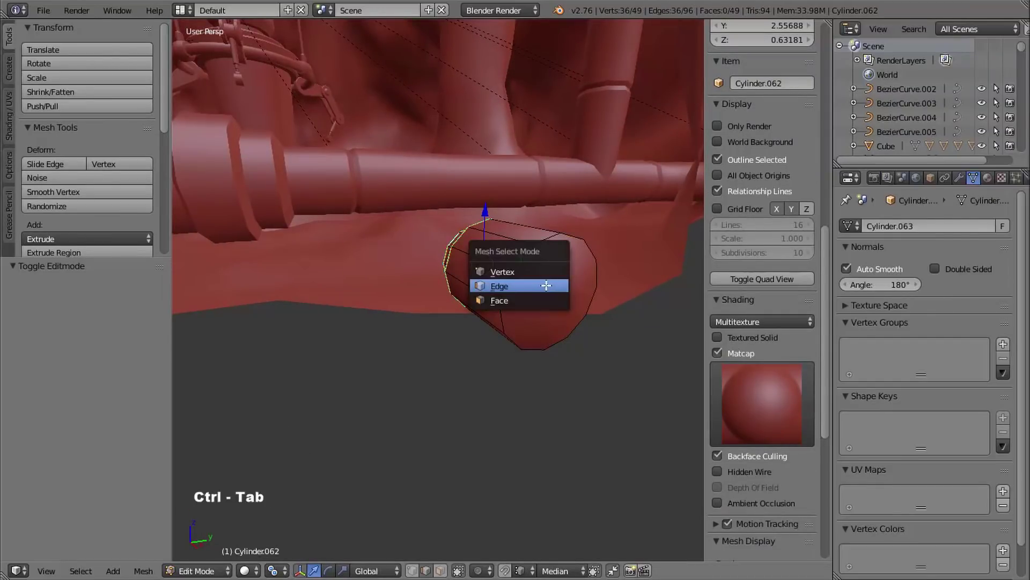
{"action": "left_click", "coordinate": [517, 301]}
{"action": "right_click", "coordinate": [552, 292]}
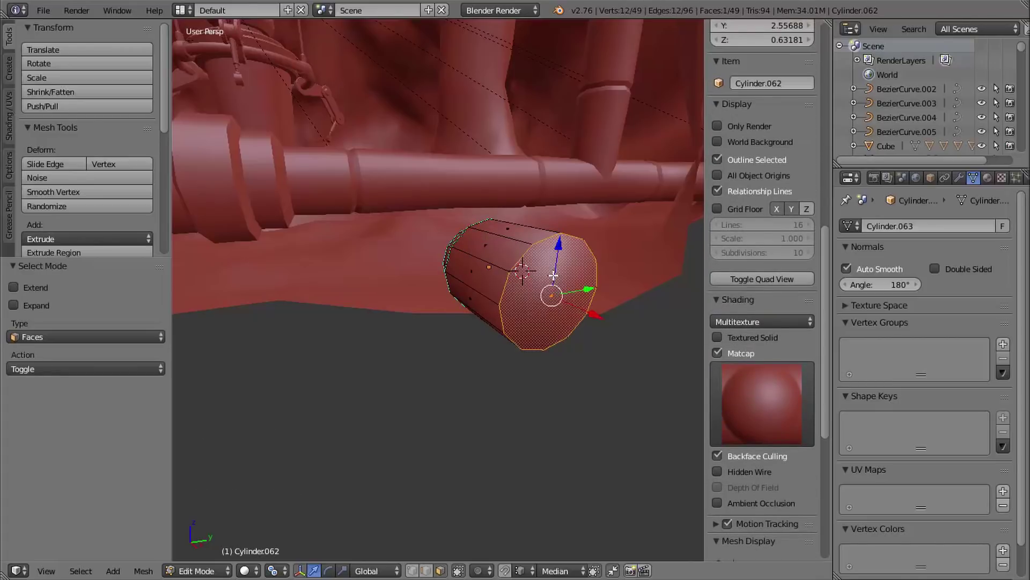
{"action": "key", "text": "alt+p"}
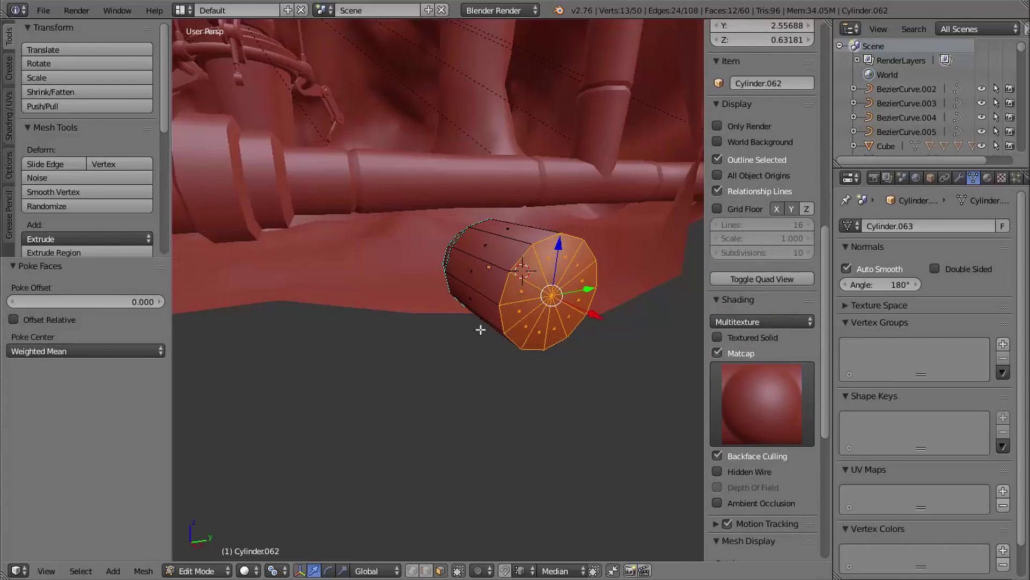
- In edge select mode, select the rim loop around the poked back end face and mark it as sharp
{"action": "middle_click_drag", "start_coordinate": [481, 329], "coordinate": [486, 359]}
{"action": "key", "text": "ctrl+Tab"}
{"action": "left_click", "coordinate": [484, 286]}
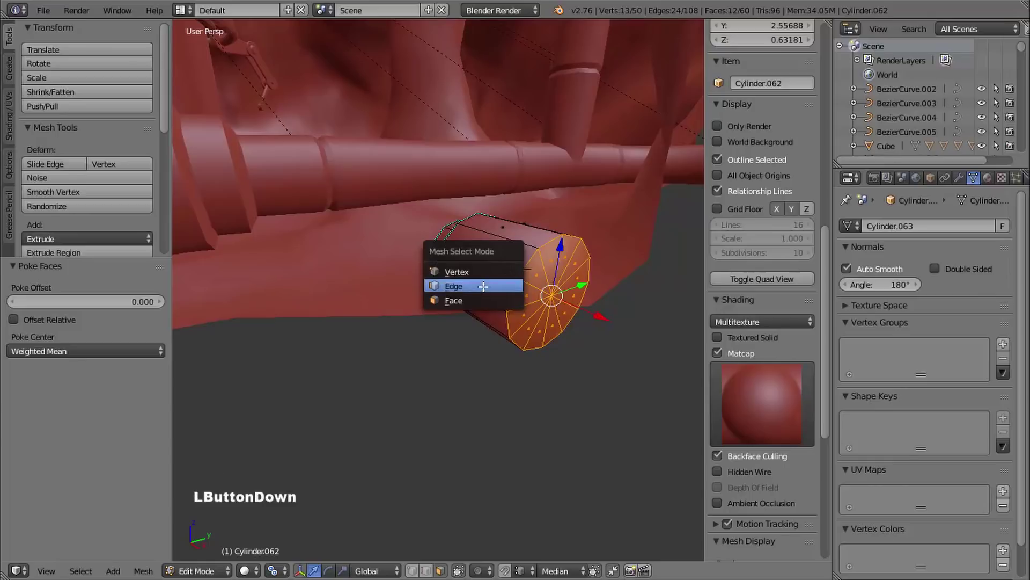
{"action": "right_click", "coordinate": [516, 292], "text": "alt"}
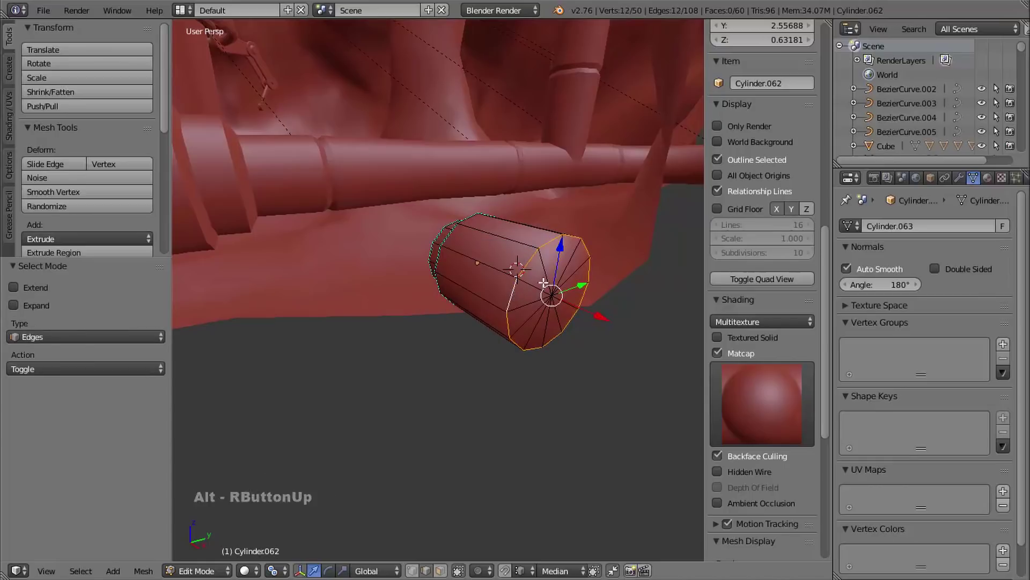
{"action": "key", "text": "ctrl+e"}
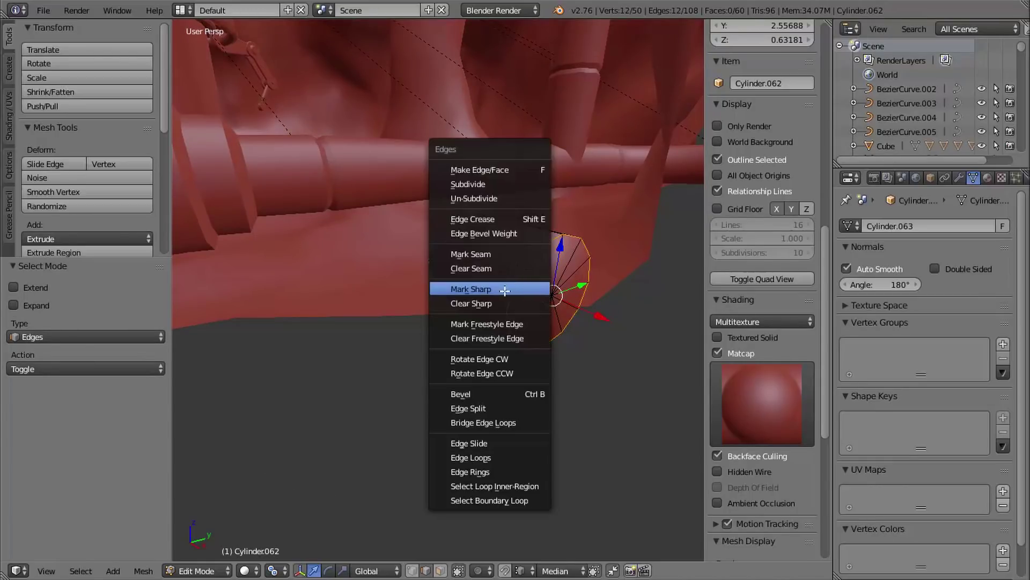
{"action": "left_click", "coordinate": [487, 289]}
- In vertex select mode, select only the center vertex of the back end face and snap the 3D cursor to it
{"action": "middle_click_drag", "start_coordinate": [487, 289], "coordinate": [494, 316]}
{"action": "middle_click_drag", "start_coordinate": [494, 317], "coordinate": [557, 292]}
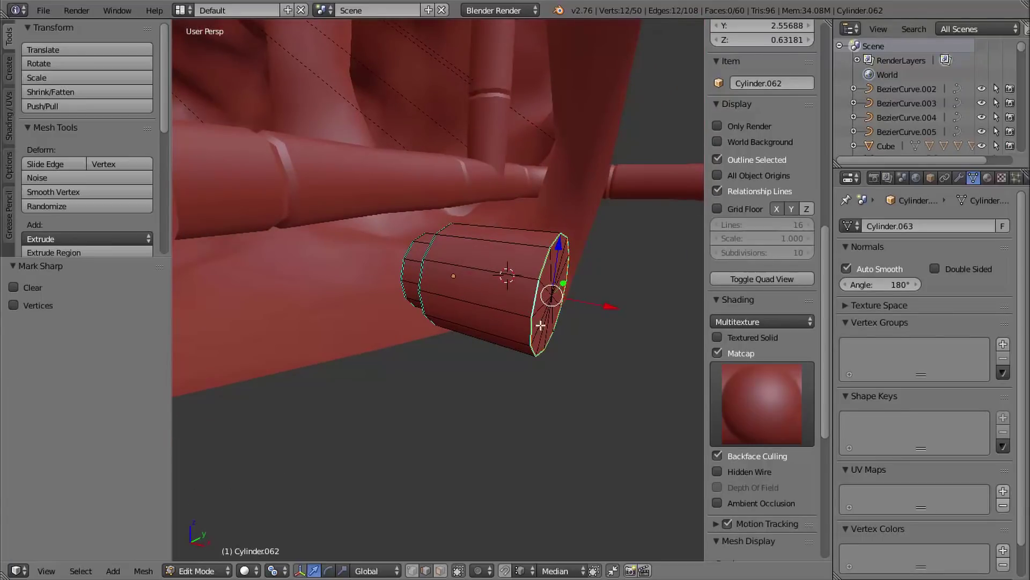
{"action": "middle_click_drag", "start_coordinate": [553, 364], "coordinate": [526, 337]}
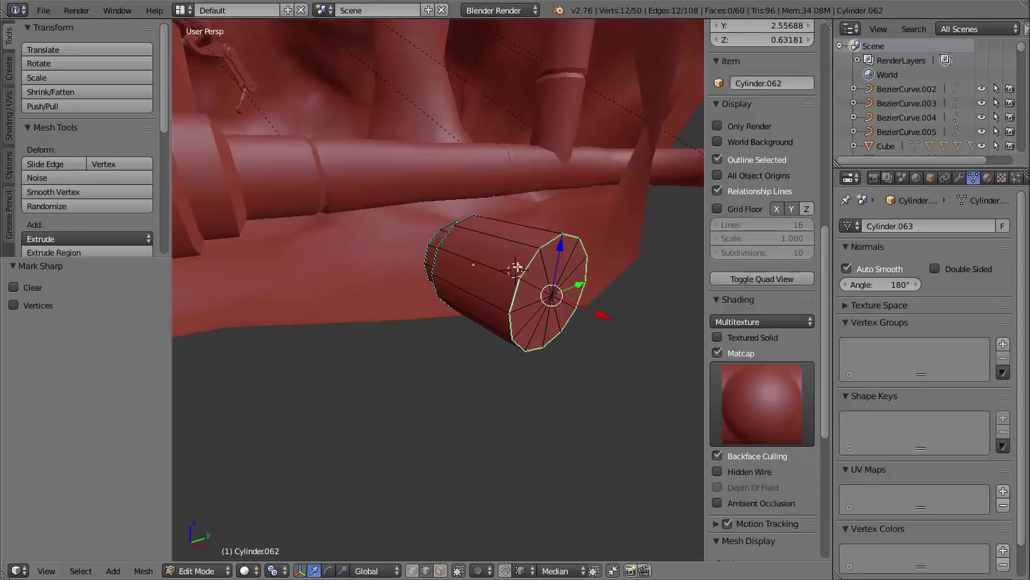
{"action": "middle_click_drag", "start_coordinate": [516, 266], "coordinate": [427, 281], "text": "ctrl"}
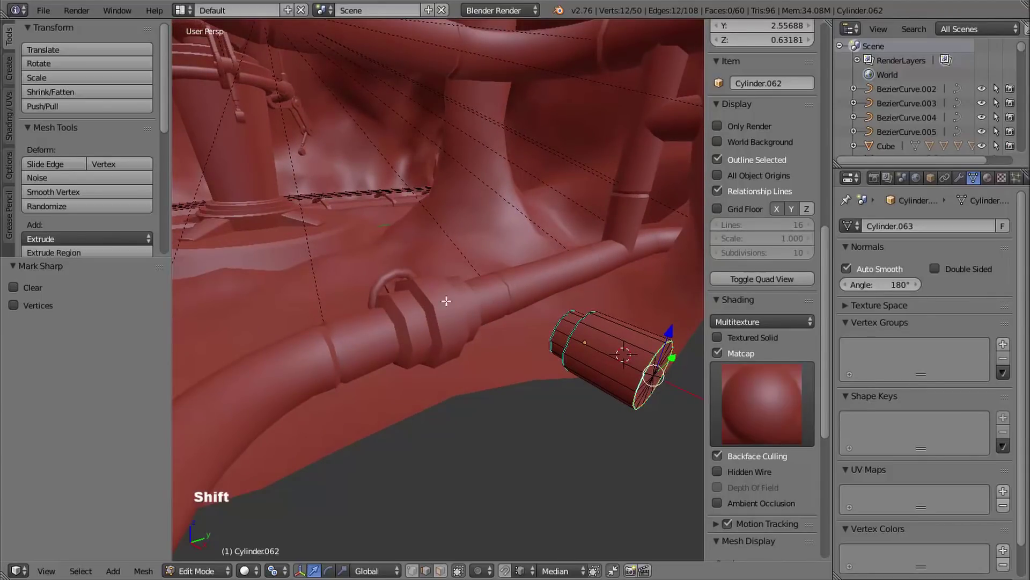
{"action": "middle_click_drag", "start_coordinate": [446, 301], "coordinate": [428, 296], "text": "shift"}
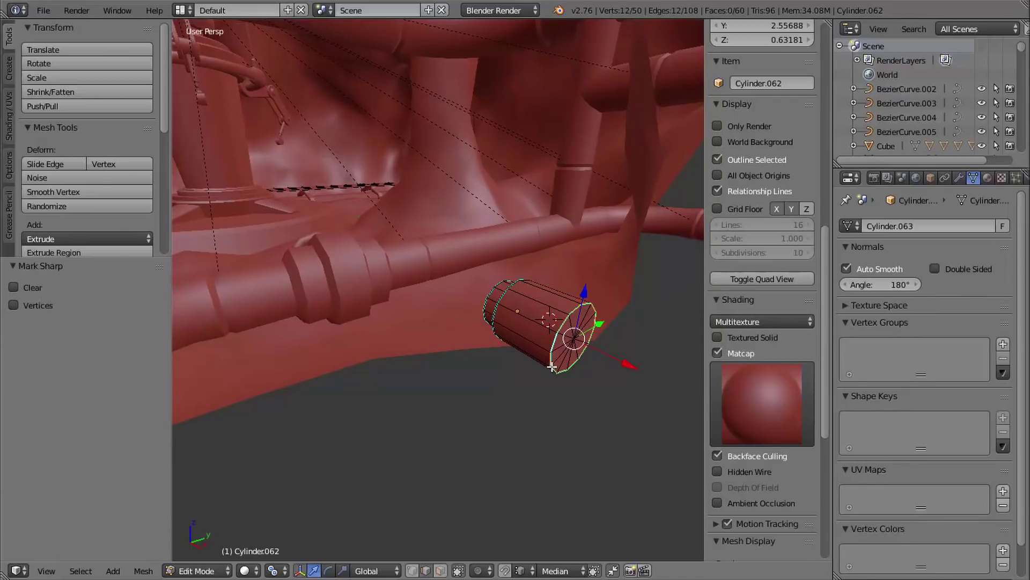
{"action": "key", "text": "ctrl+Tab"}
{"action": "left_click", "coordinate": [517, 349]}
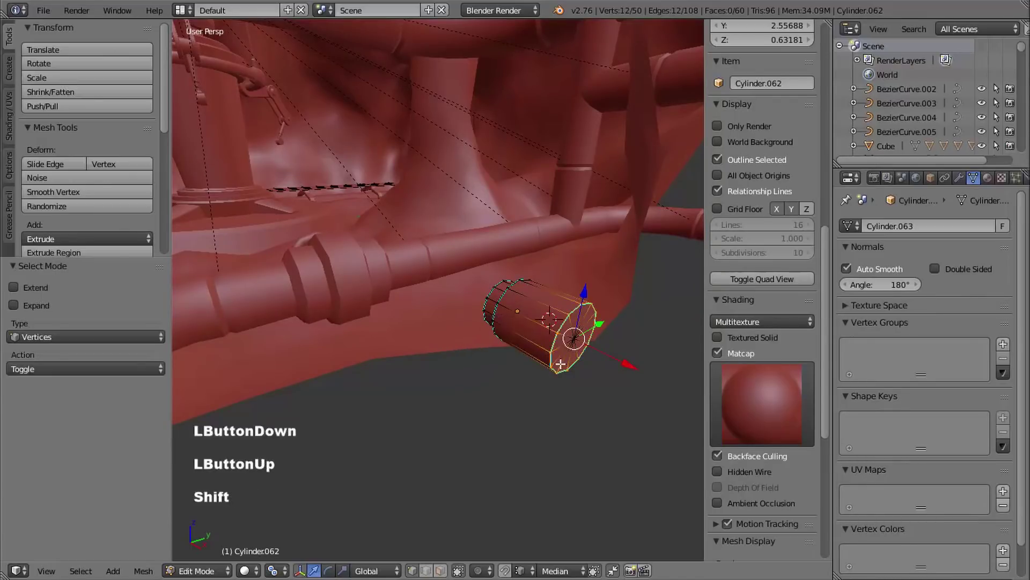
{"action": "middle_click_drag", "start_coordinate": [527, 330], "coordinate": [457, 293], "text": "shift"}
{"action": "middle_click_drag", "start_coordinate": [501, 352], "coordinate": [461, 256], "text": "ctrl"}
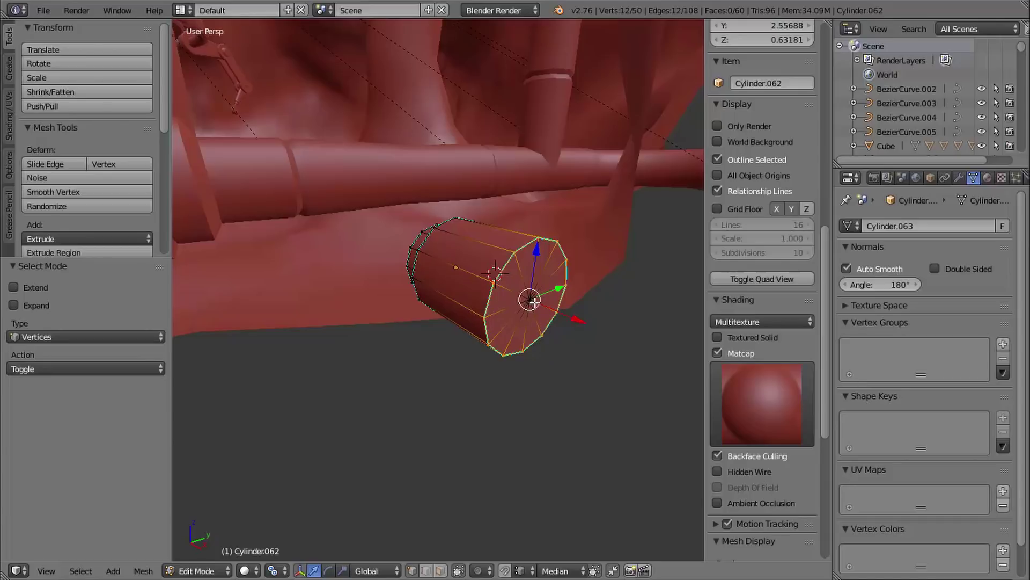
{"action": "key", "text": "a"}
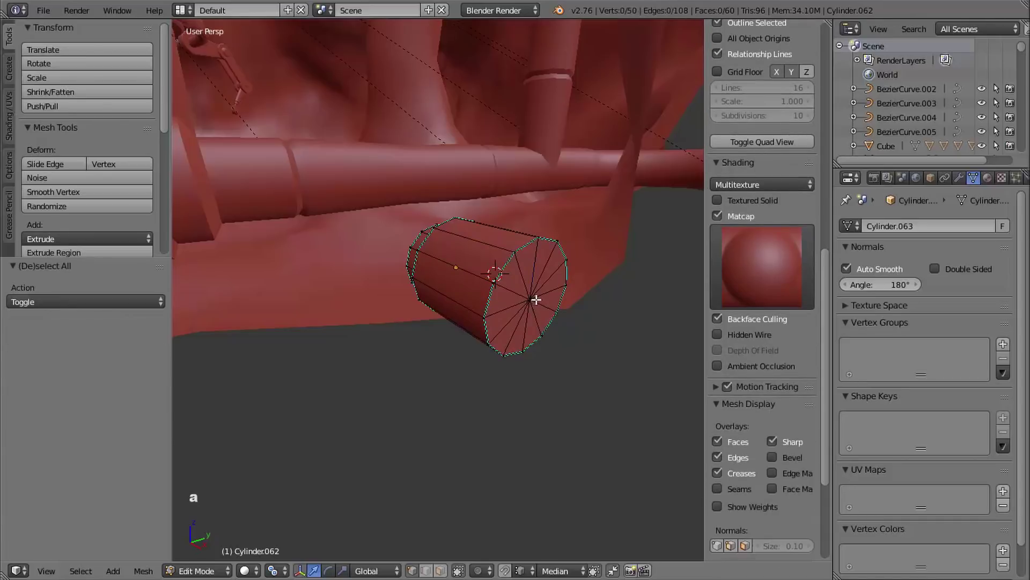
{"action": "right_click", "coordinate": [531, 299]}
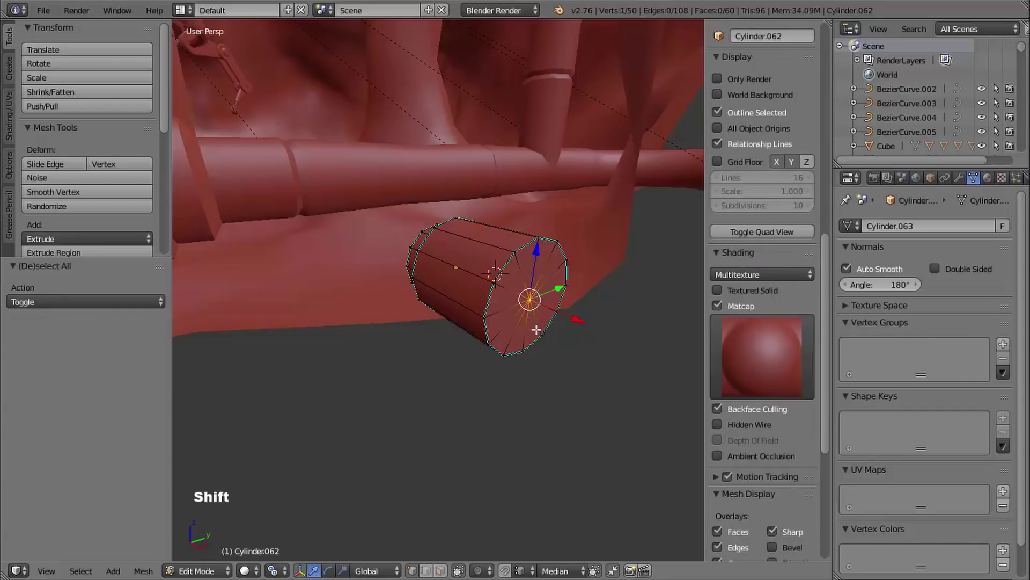
{"action": "key", "text": "shift+s"}
{"action": "left_click", "coordinate": [496, 334]}
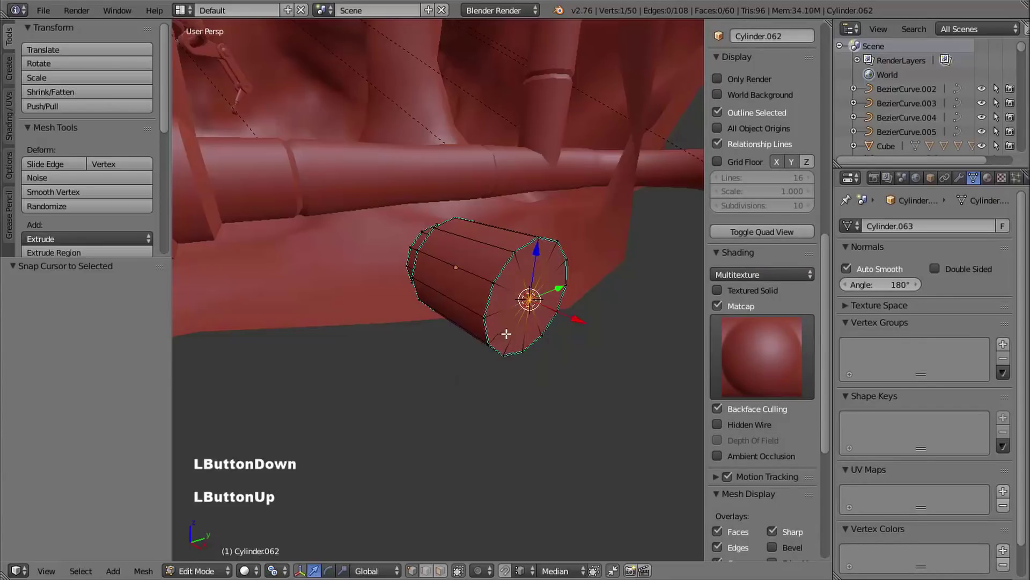
- Leave Edit Mode and set the connector's origin to the 3D cursor
{"action": "middle_click_drag", "start_coordinate": [490, 368], "coordinate": [487, 321]}
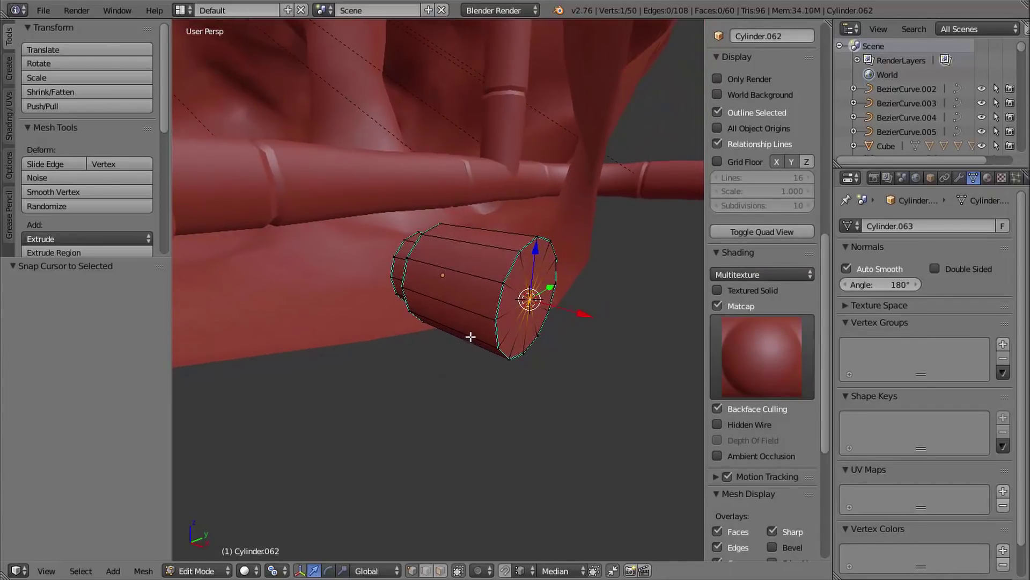
{"action": "key", "text": "Tab"}
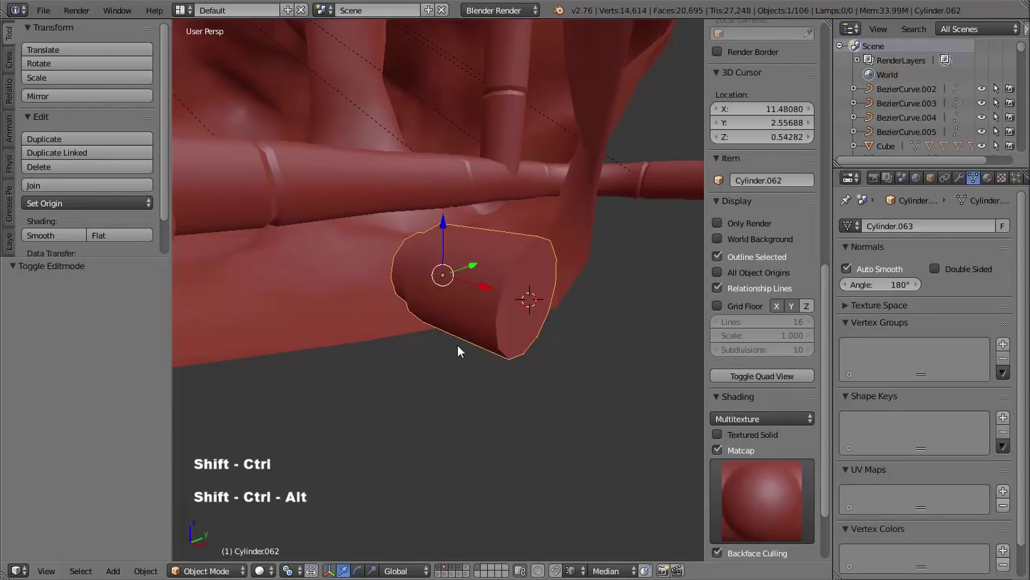
{"action": "key", "text": "ctrl+shift+alt+c"}
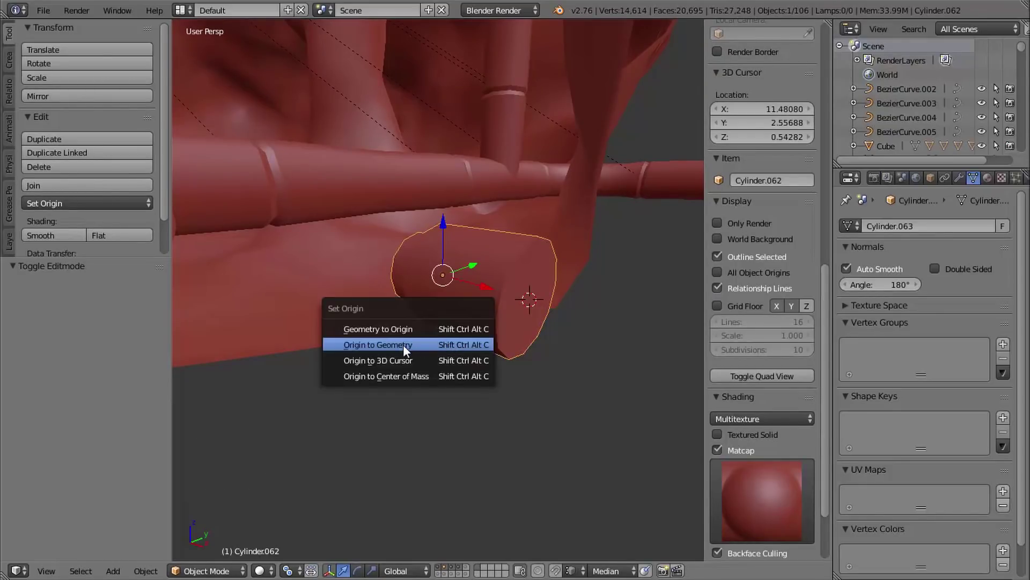
{"action": "left_click", "coordinate": [402, 360]}
- Duplicate the connector and move the copy -7.642 along X, toward the machine's round base
{"action": "middle_click_drag", "start_coordinate": [435, 357], "coordinate": [468, 366]}
{"action": "middle_click_drag", "start_coordinate": [468, 366], "coordinate": [492, 331]}
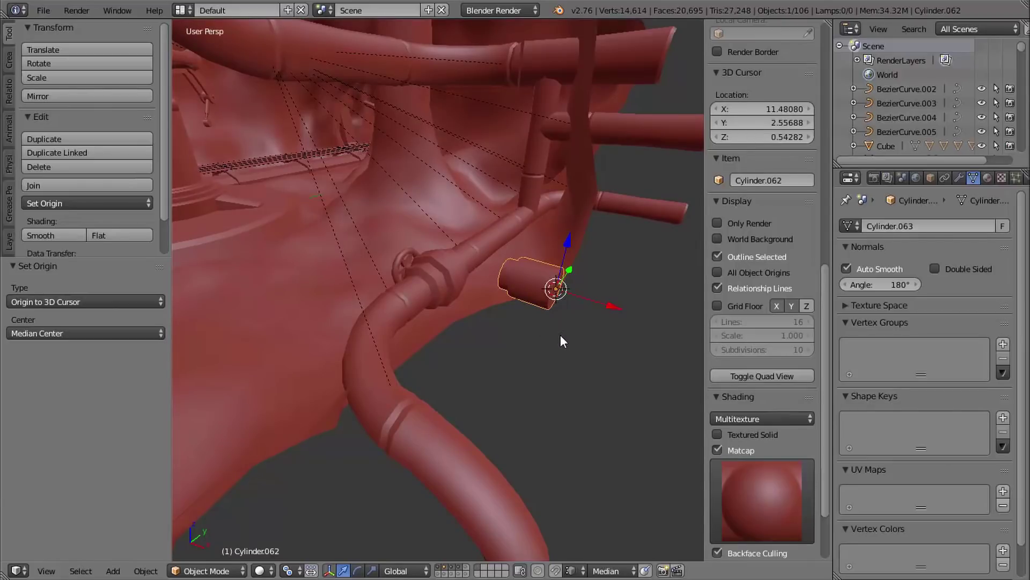
{"action": "key", "text": "shift+d"}
{"action": "key", "text": "x"}
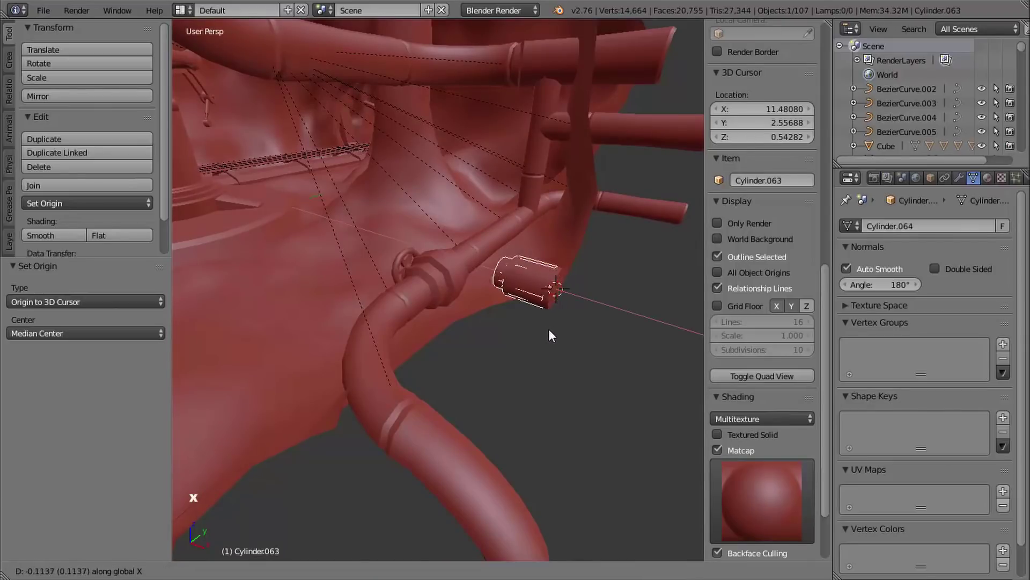
{"action": "left_click", "coordinate": [314, 293]}
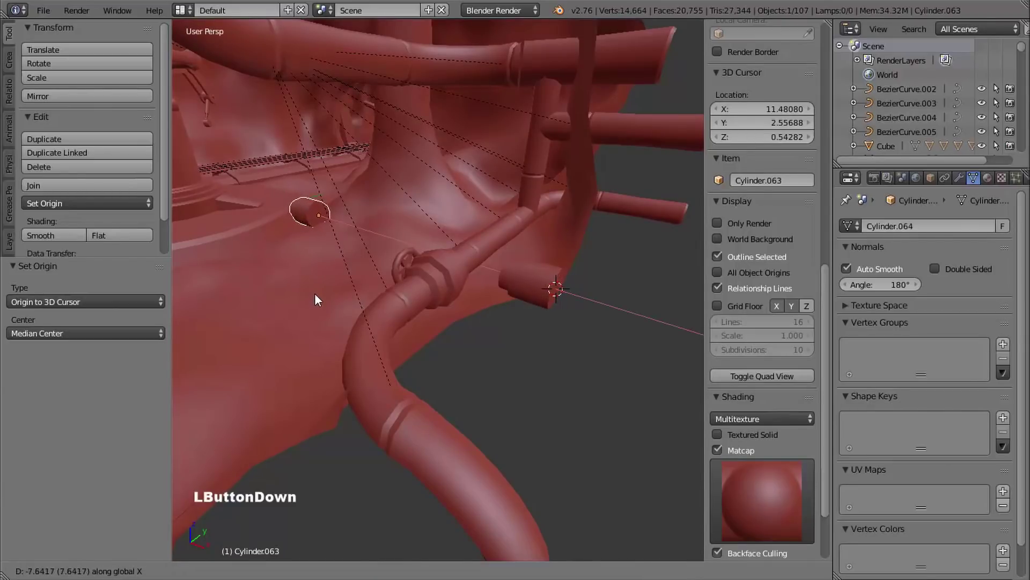
- Frame the duplicated connector and examine the hose and its connectors in the Photoshop reference painting, returning to Blender
{"action": "key", "text": "KP_Decimal"}
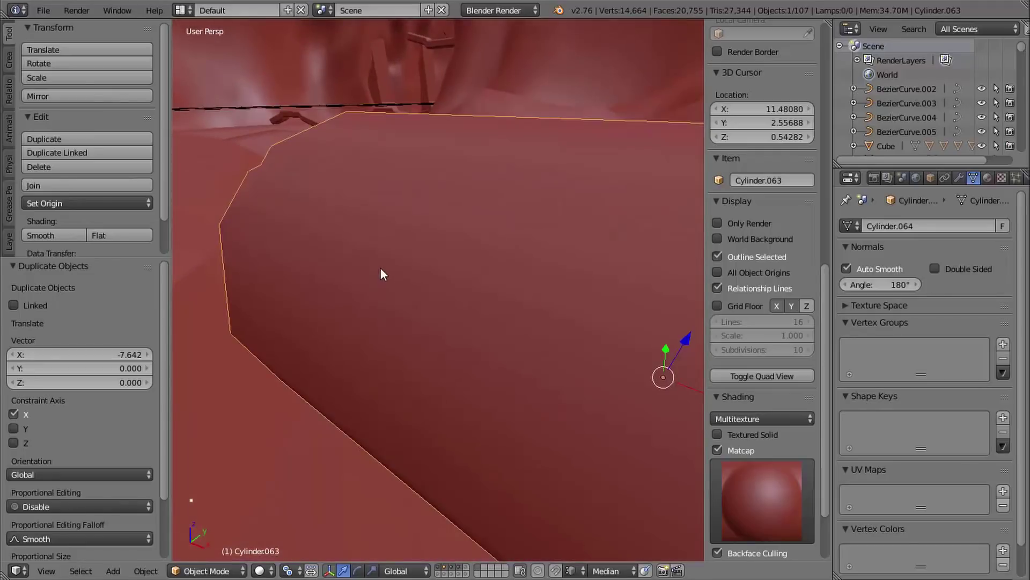
{"action": "middle_click_drag", "start_coordinate": [485, 256], "coordinate": [454, 270], "text": "ctrl"}
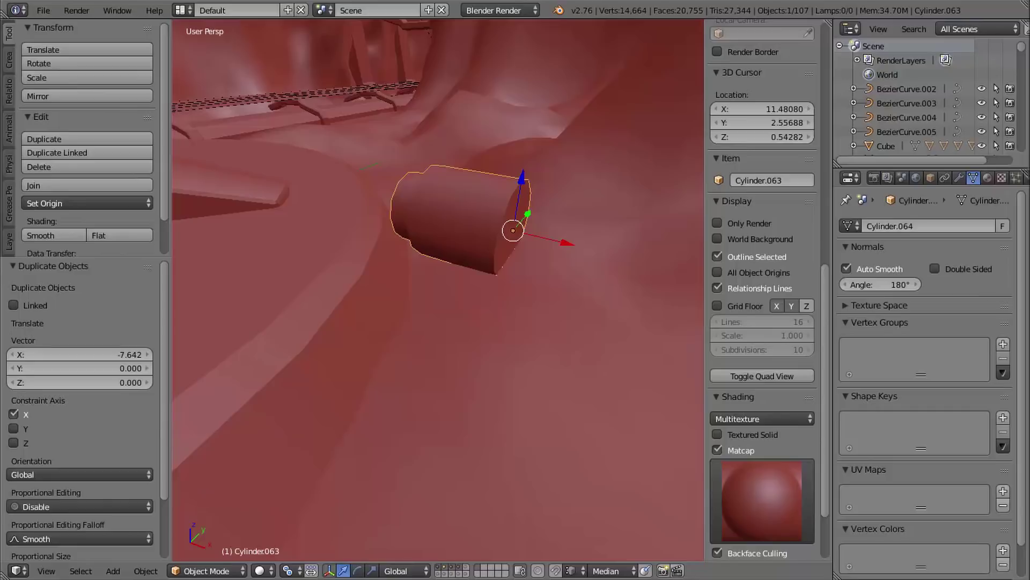
{"action": "left_click", "coordinate": [145, 578]}
{"action": "left_click_drag", "start_coordinate": [433, 350], "coordinate": [596, 344]}
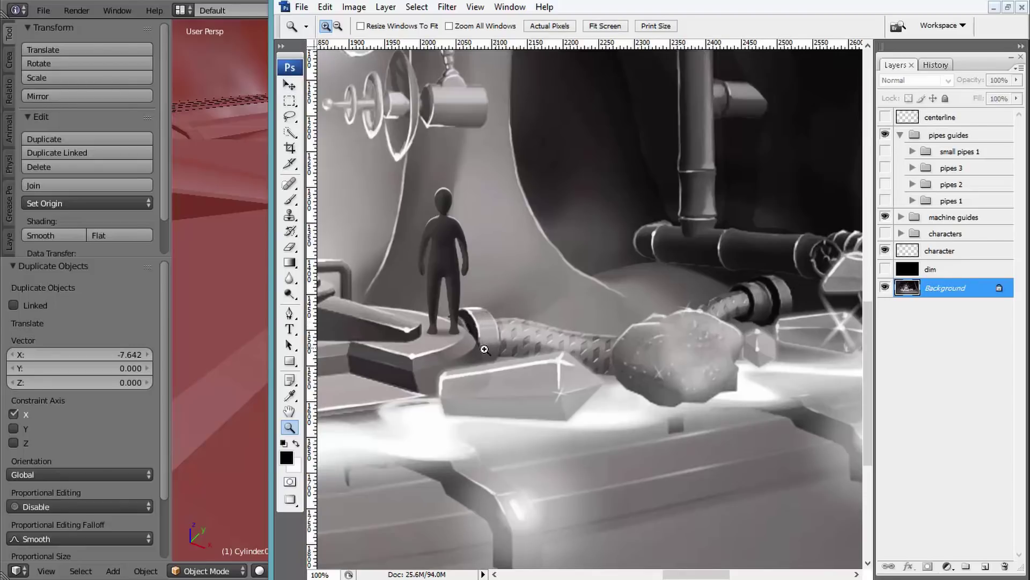
{"action": "left_click", "coordinate": [252, 537]}
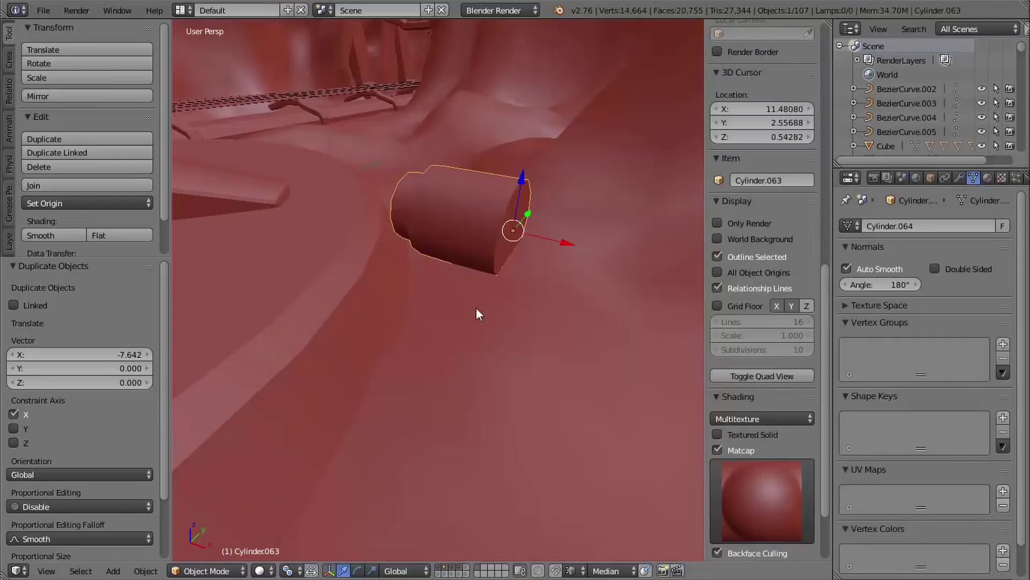
- In wireframe Edit Mode, box-select the duplicate's collar and adjoining body rim, and move them 0.382 along X to shorten the body
{"action": "middle_click_drag", "start_coordinate": [475, 307], "coordinate": [520, 303]}
{"action": "middle_click_drag", "start_coordinate": [522, 296], "coordinate": [382, 150]}
{"action": "key", "text": "Tab"}
{"action": "key", "text": "a"}
{"action": "key", "text": "z"}
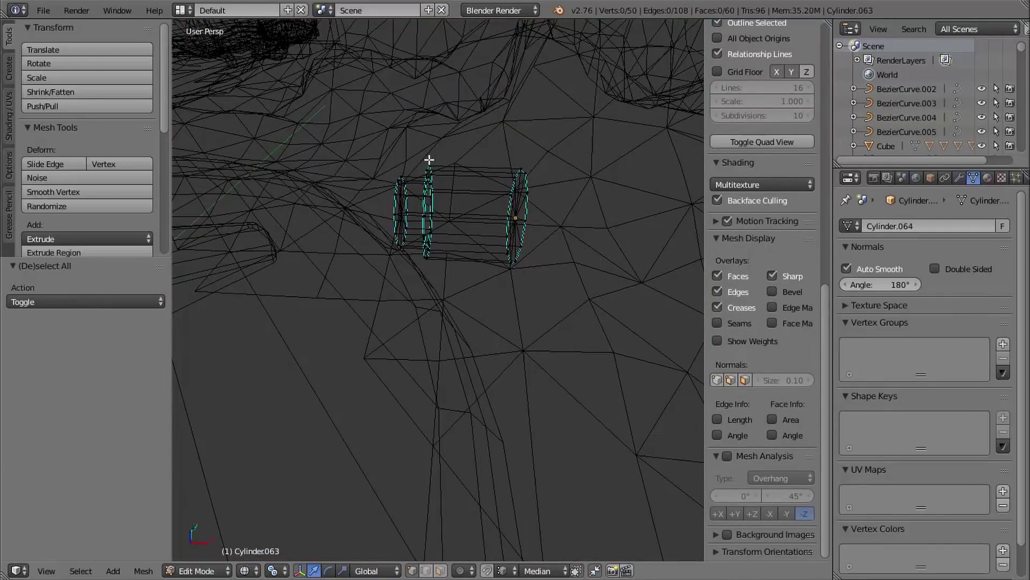
{"action": "key", "text": "b"}
{"action": "left_click_drag", "start_coordinate": [350, 122], "coordinate": [462, 289]}
{"action": "left_click_drag", "start_coordinate": [462, 215], "coordinate": [492, 187]}
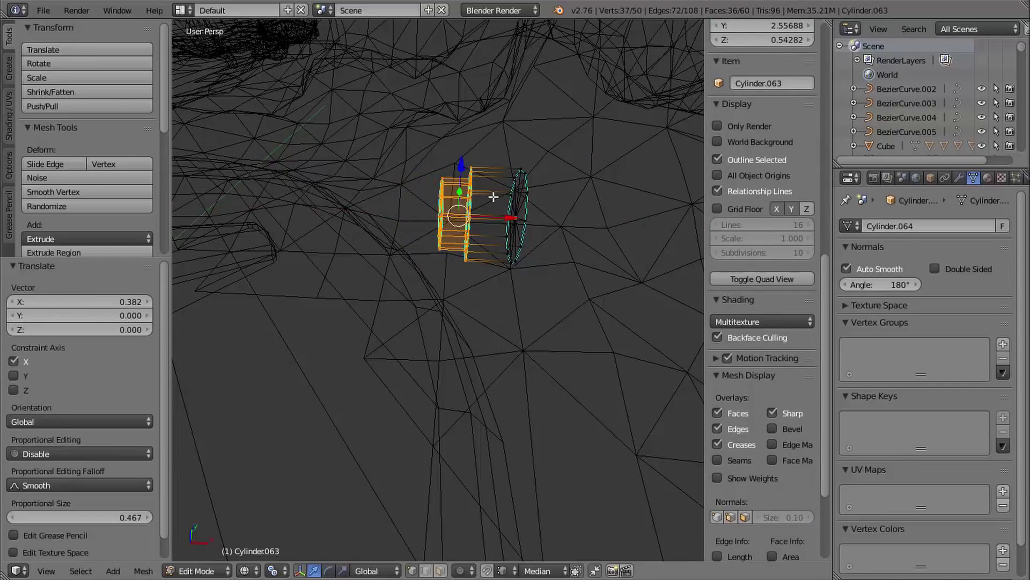
{"action": "key", "text": "z"}
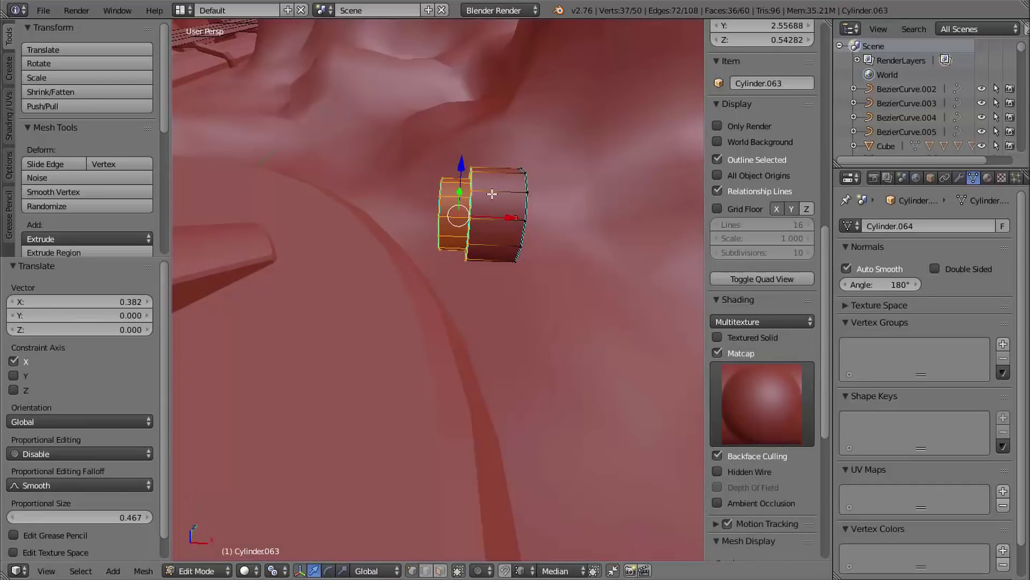
- Return to Object Mode and move the duplicated connector -1.482 along Y, against the edge of the round base
{"action": "middle_click_drag", "start_coordinate": [503, 208], "coordinate": [533, 241]}
{"action": "key", "text": "Tab"}
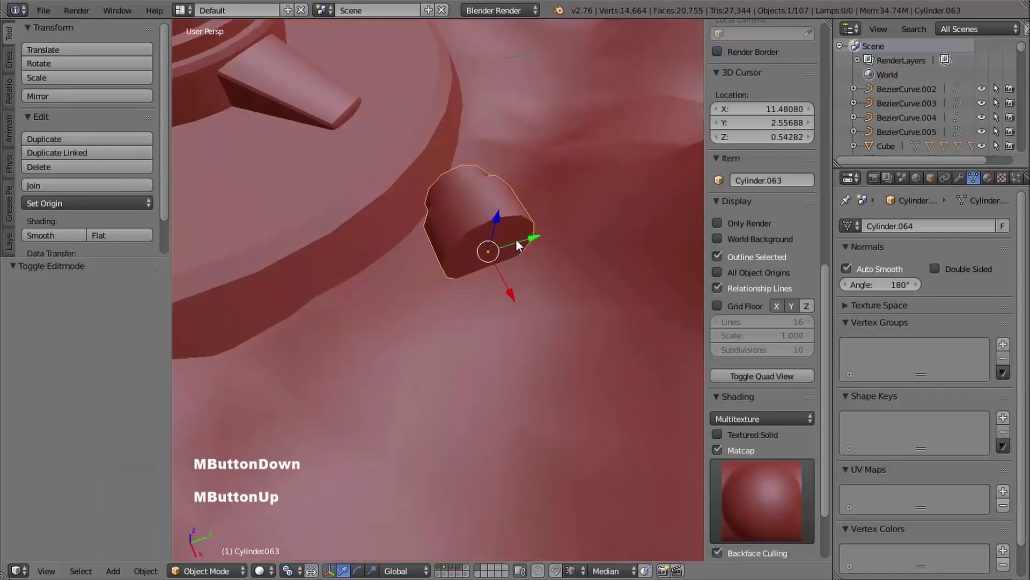
{"action": "left_click_drag", "start_coordinate": [533, 242], "coordinate": [366, 300]}
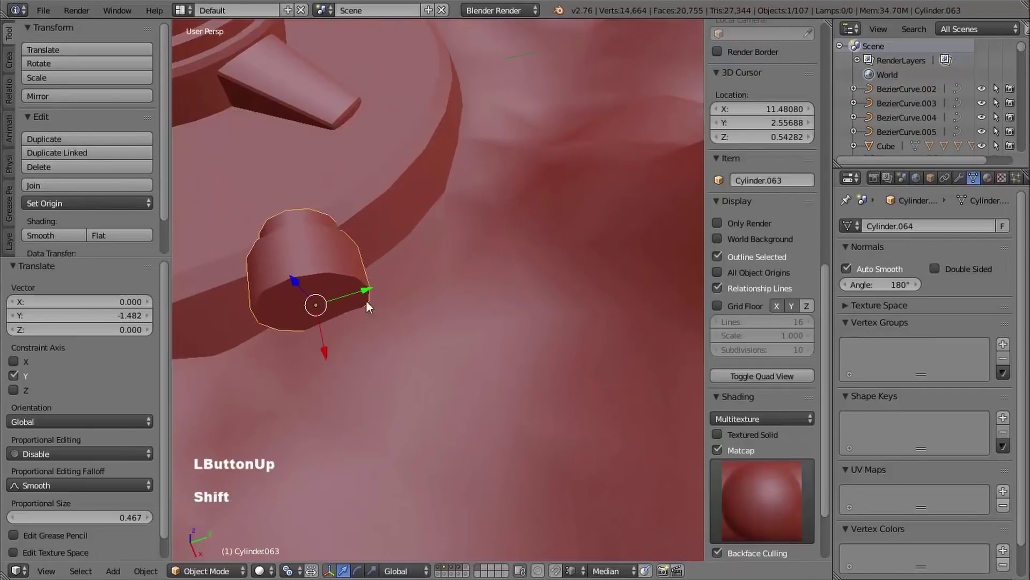
{"action": "middle_click_drag", "start_coordinate": [366, 300], "coordinate": [590, 112], "text": "shift"}
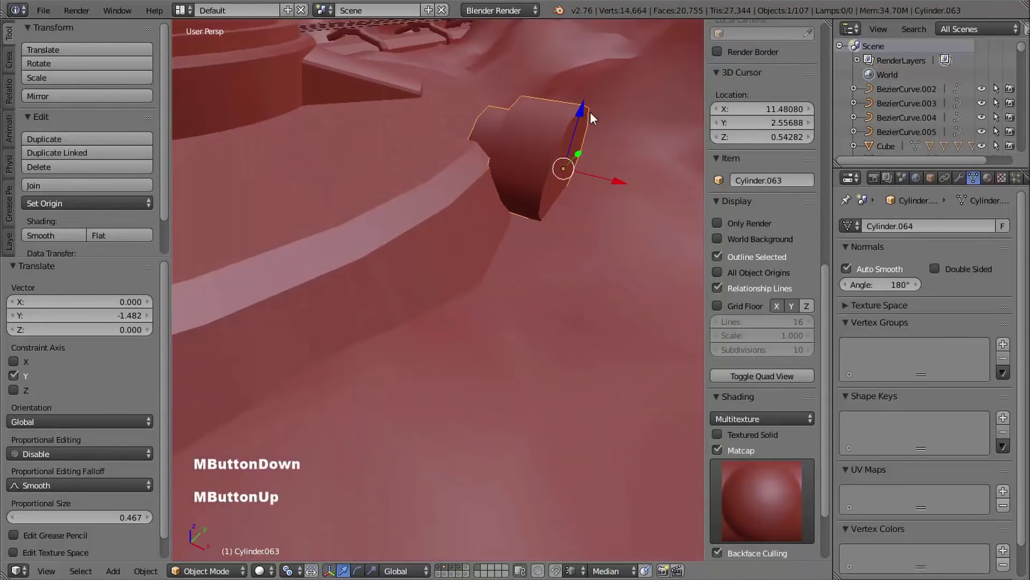
- Move the duplicated connector around the round base's rim: lower it by 0.203, 0.088 and 0.010, shift it along Y, and 0.244 along X
{"action": "left_click_drag", "start_coordinate": [585, 111], "coordinate": [569, 133]}
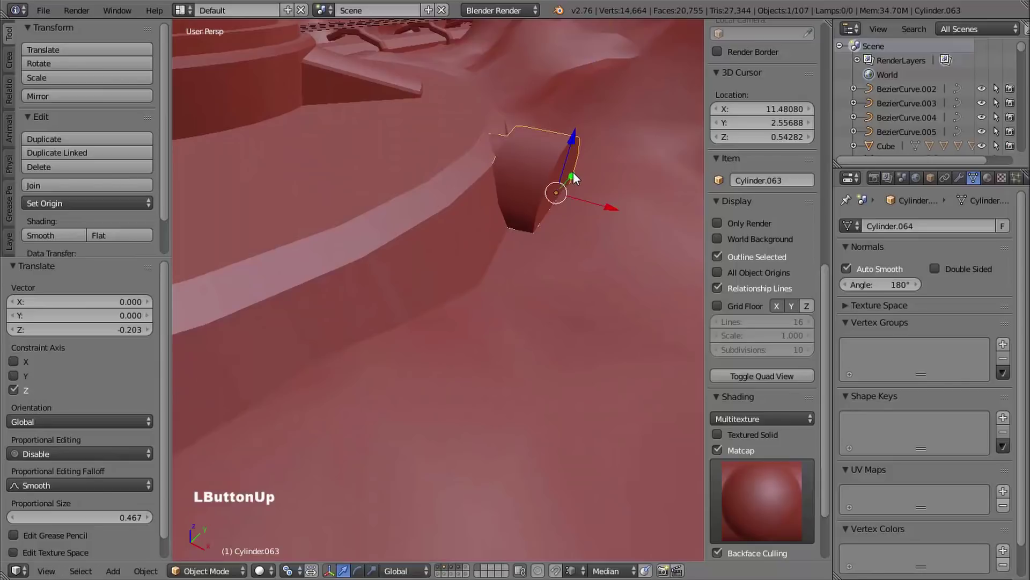
{"action": "left_click_drag", "start_coordinate": [573, 171], "coordinate": [564, 301]}
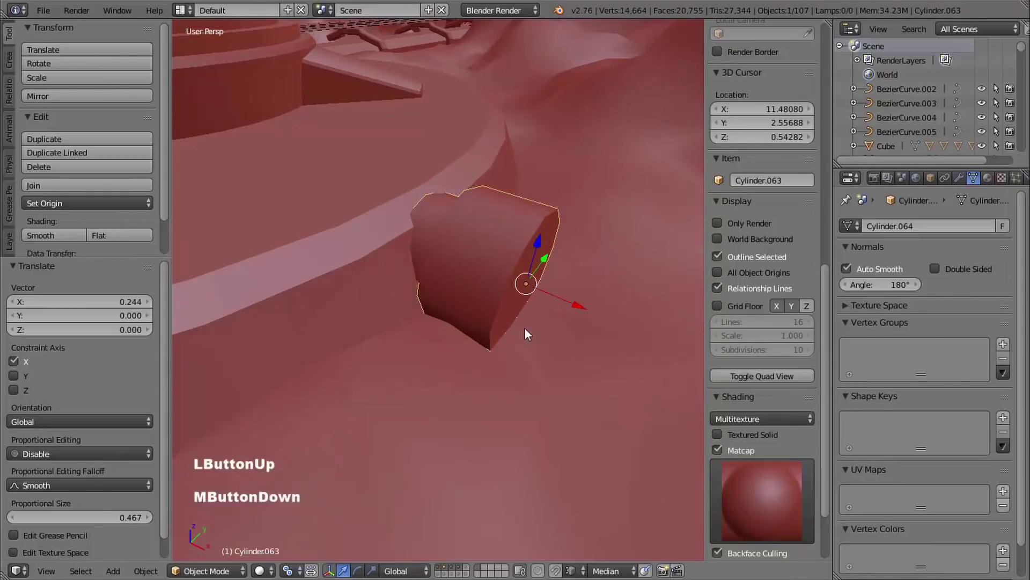
{"action": "middle_click_drag", "start_coordinate": [527, 333], "coordinate": [560, 244]}
{"action": "left_click_drag", "start_coordinate": [533, 207], "coordinate": [532, 220]}
{"action": "middle_click_drag", "start_coordinate": [465, 310], "coordinate": [440, 290]}
{"action": "middle_click_drag", "start_coordinate": [441, 290], "coordinate": [537, 245]}
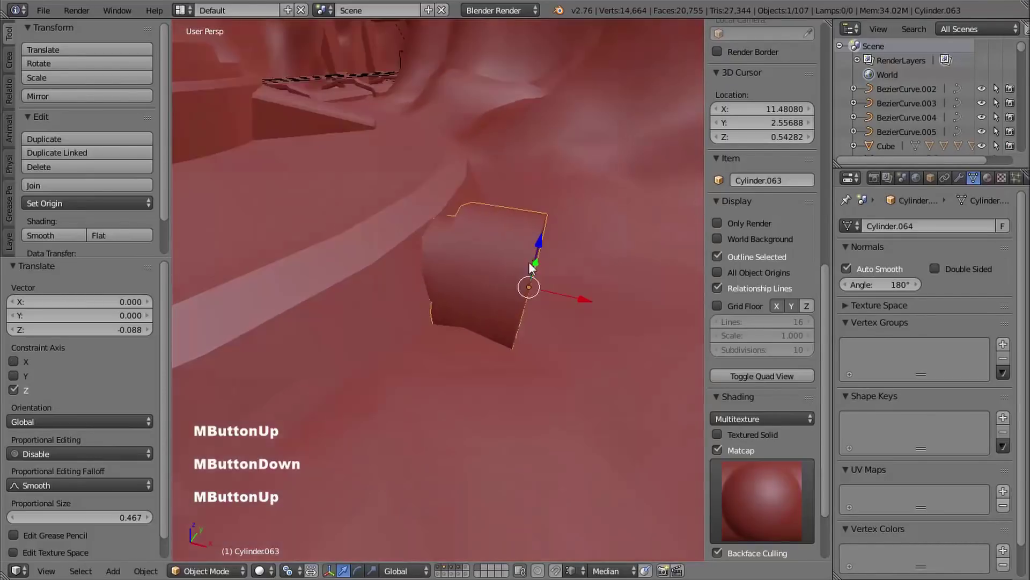
{"action": "left_click_drag", "start_coordinate": [540, 240], "coordinate": [540, 241]}
{"action": "middle_click_drag", "start_coordinate": [521, 249], "coordinate": [492, 254]}
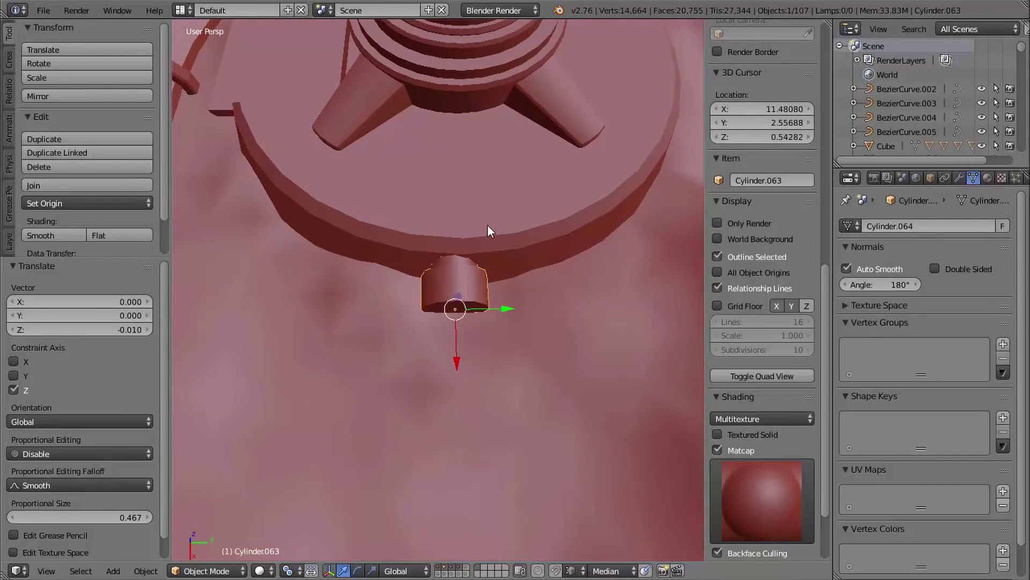
- Hide the cavern layer and move the connector 0.102 along Y and 0.094 along X to seat it against the round base
{"action": "left_click", "coordinate": [8, 237]}
{"action": "left_click", "coordinate": [28, 83]}
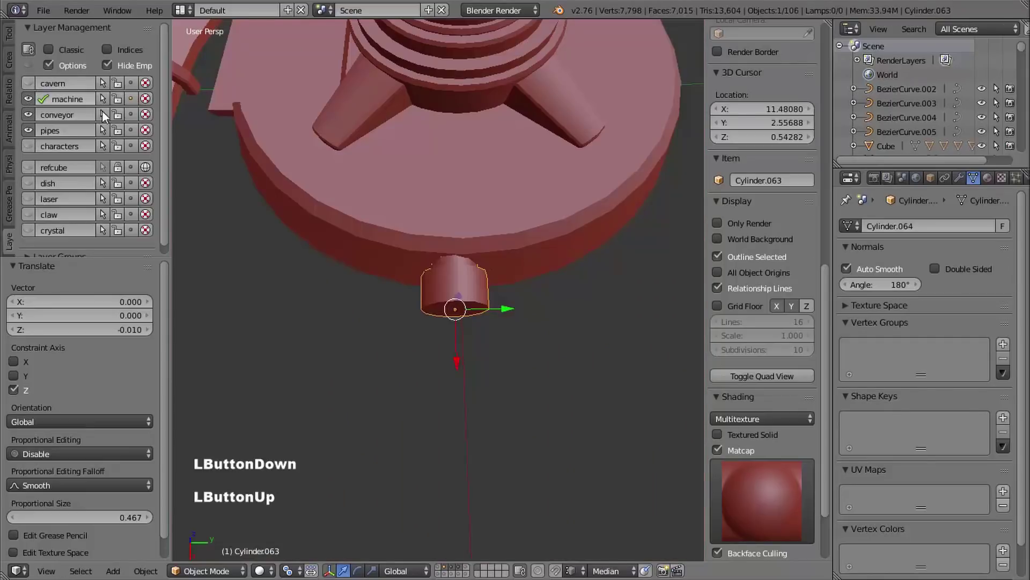
{"action": "middle_click_drag", "start_coordinate": [343, 240], "coordinate": [332, 246]}
{"action": "key", "text": "z"}
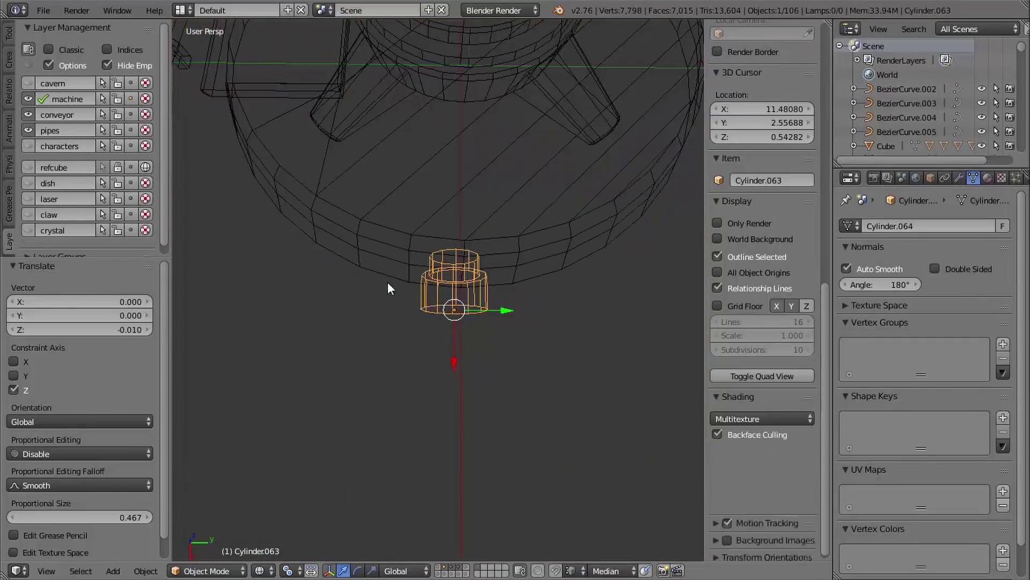
{"action": "middle_click_drag", "start_coordinate": [430, 380], "coordinate": [477, 248]}
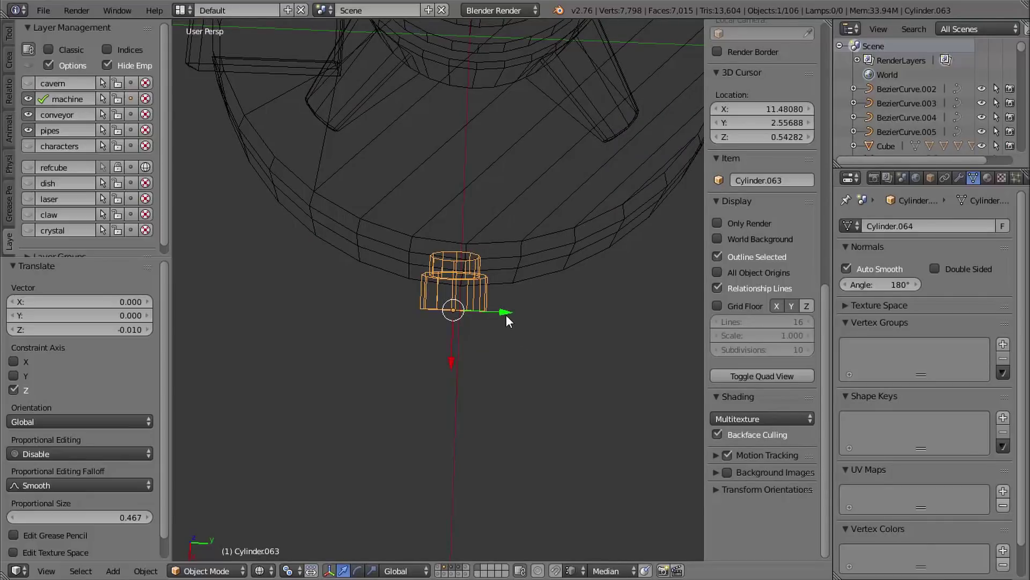
{"action": "left_click_drag", "start_coordinate": [501, 314], "coordinate": [458, 286], "text": "ctrl"}
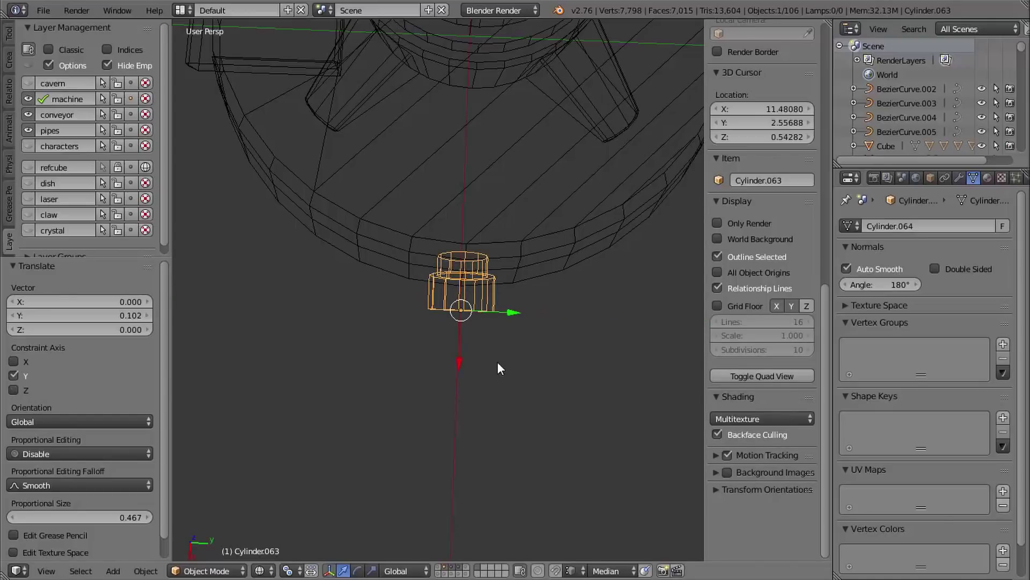
{"action": "mouse_move", "coordinate": [498, 362]}
{"action": "middle_mouse_down"}
{"action": "mouse_move", "coordinate": [530, 272]}
{"action": "mouse_move", "coordinate": [553, 277]}
{"action": "mouse_move", "coordinate": [581, 340]}
{"action": "mouse_move", "coordinate": [492, 304]}
{"action": "mouse_move", "coordinate": [498, 326]}
{"action": "mouse_move", "coordinate": [529, 291]}
{"action": "mouse_move", "coordinate": [573, 280]}
{"action": "middle_mouse_up"}
{"action": "key", "text": "z"}
{"action": "left_click_drag", "start_coordinate": [571, 281], "coordinate": [575, 280]}
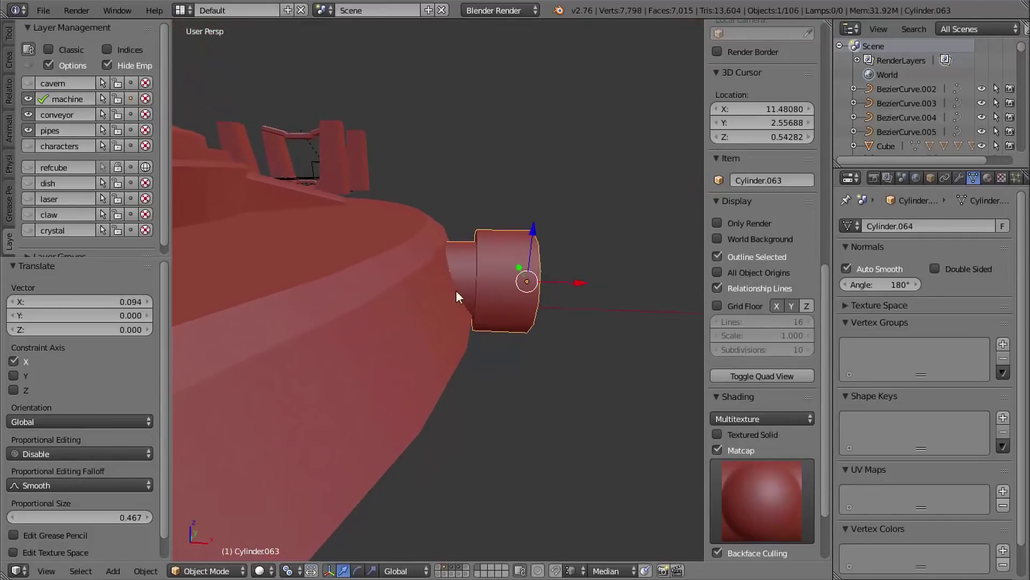
{"action": "middle_click_drag", "start_coordinate": [456, 294], "coordinate": [456, 344]}
{"action": "middle_click_drag", "start_coordinate": [456, 343], "coordinate": [491, 370]}
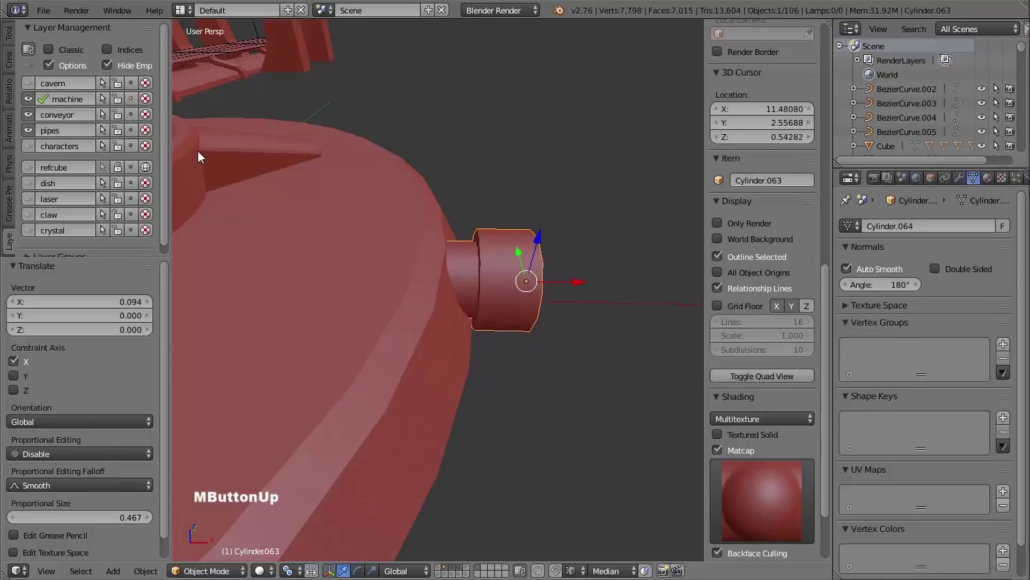
- Show the cavern layer again with machine as the active layer, and hide every object except the two hose connectors
{"action": "left_click", "coordinate": [28, 83]}
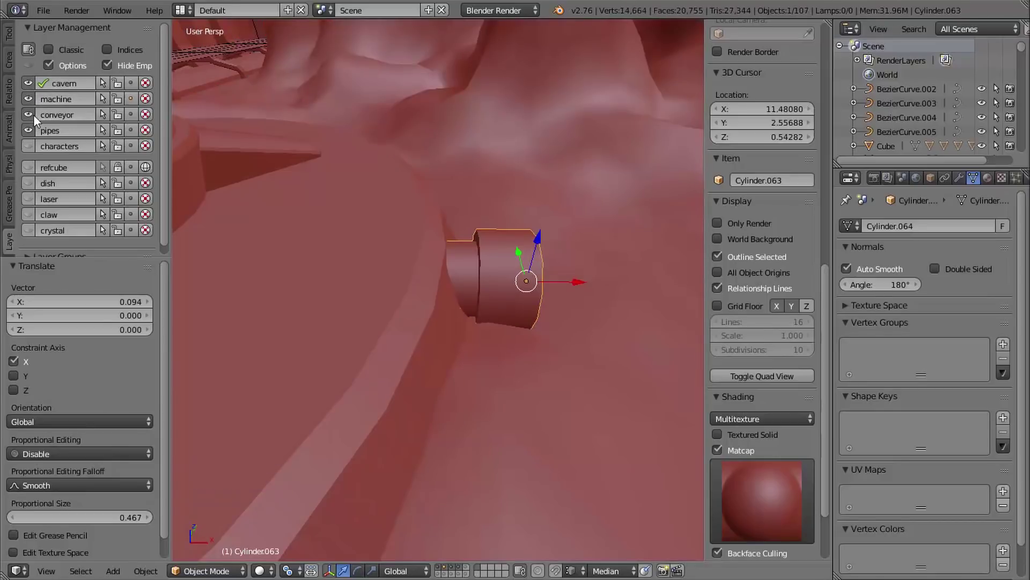
{"action": "left_click", "coordinate": [31, 96]}
{"action": "left_click", "coordinate": [31, 94]}
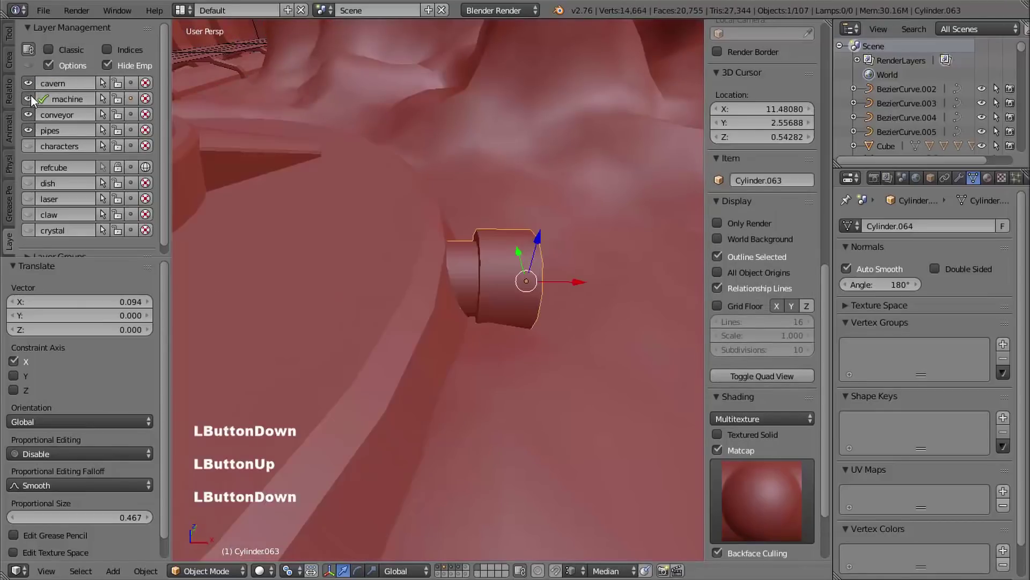
{"action": "middle_click_drag", "start_coordinate": [336, 186], "coordinate": [408, 199]}
{"action": "middle_click_drag", "start_coordinate": [407, 199], "coordinate": [610, 133], "text": "ctrl"}
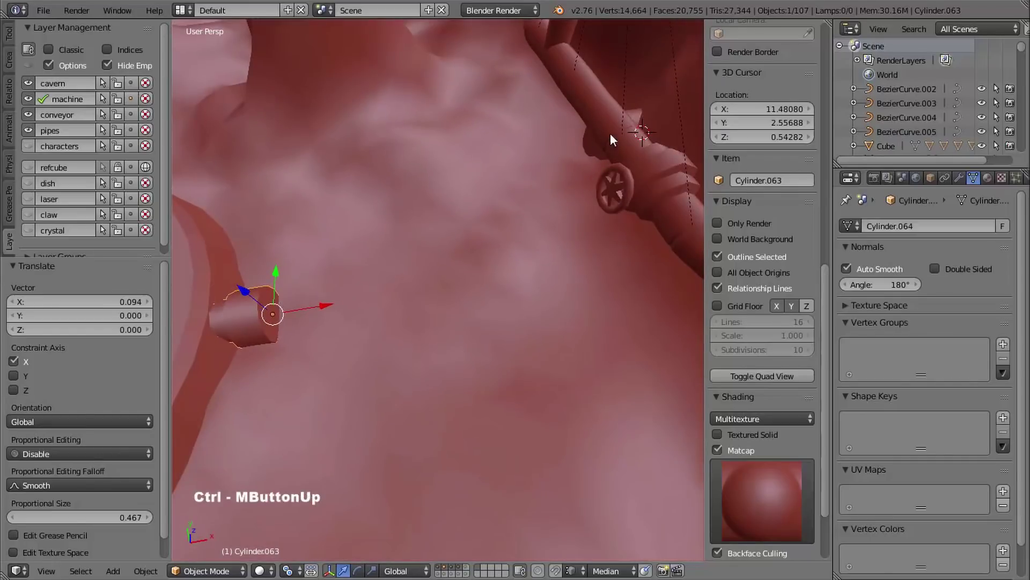
{"action": "middle_click_drag", "start_coordinate": [414, 228], "coordinate": [391, 241], "text": "shift"}
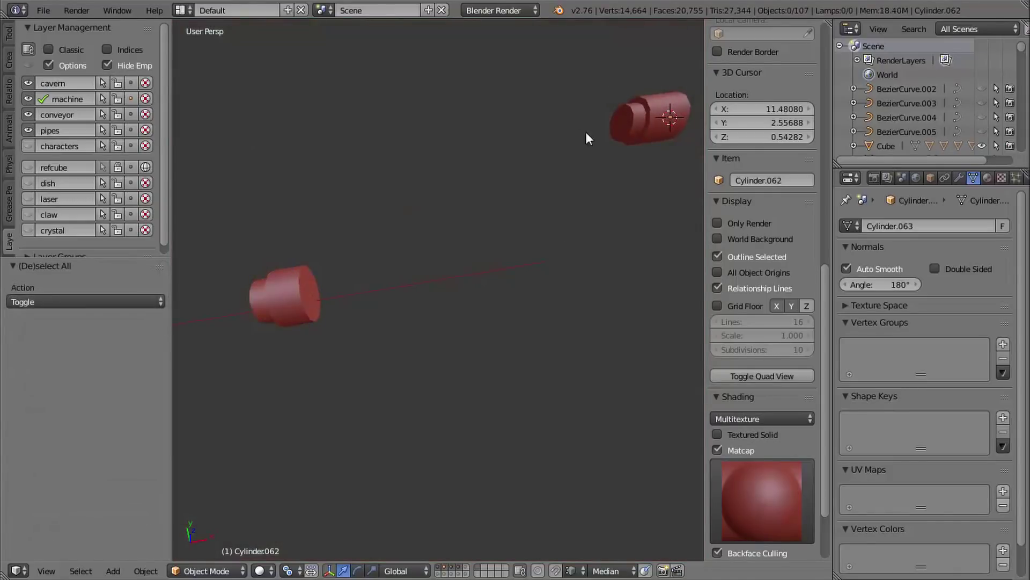
- Add a Bezier curve and move it into the space between the two connectors, including -0.847 along Y
{"action": "left_click", "coordinate": [288, 571]}
{"action": "left_click", "coordinate": [316, 508]}
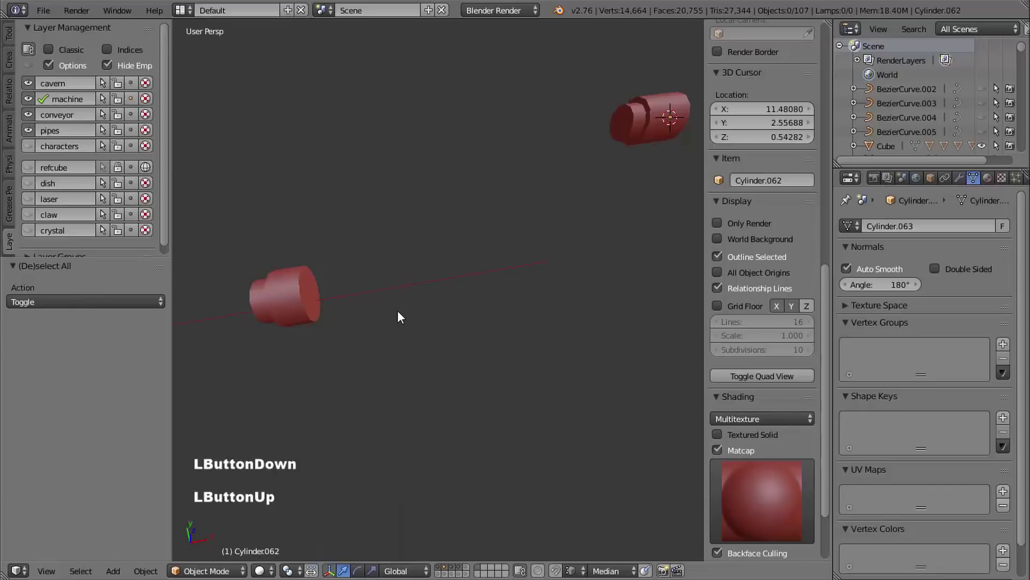
{"action": "middle_click_drag", "start_coordinate": [414, 306], "coordinate": [394, 306], "text": "shift"}
{"action": "middle_click_drag", "start_coordinate": [393, 306], "coordinate": [300, 317]}
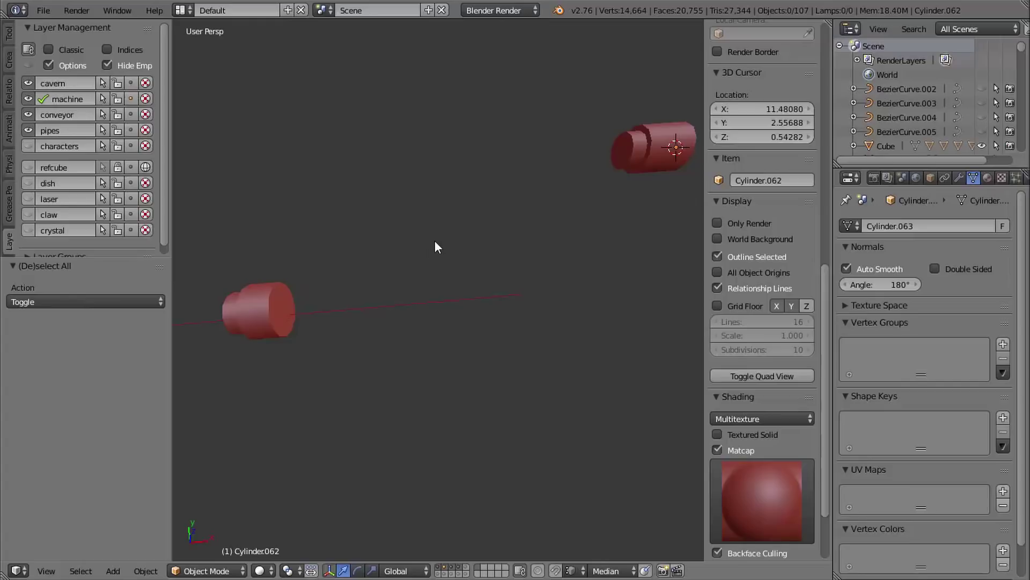
{"action": "key", "text": "shift+a"}
{"action": "mouse_move", "coordinate": [423, 260]}
{"action": "left_click", "coordinate": [479, 258]}
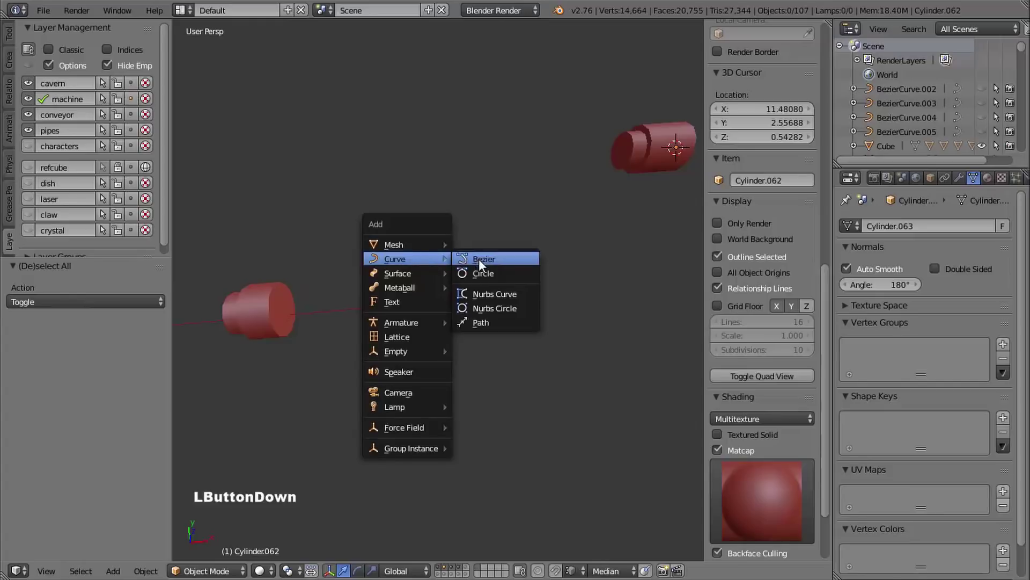
{"action": "middle_click_drag", "start_coordinate": [514, 246], "coordinate": [457, 254], "text": "shift"}
{"action": "left_click_drag", "start_coordinate": [658, 170], "coordinate": [456, 211]}
{"action": "middle_click_drag", "start_coordinate": [457, 211], "coordinate": [496, 254], "text": "shift"}
{"action": "middle_click_drag", "start_coordinate": [497, 254], "coordinate": [493, 249]}
{"action": "left_click_drag", "start_coordinate": [507, 173], "coordinate": [516, 215]}
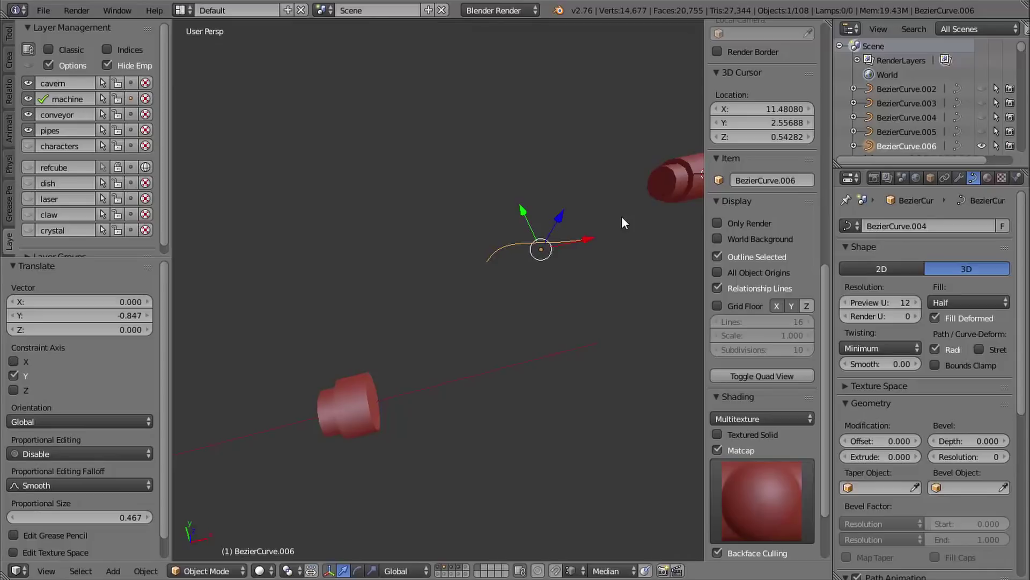
- In Edit Mode, snap the curve's start point onto the end face of the machine-side connector, moving it -2.309, -1.710, -0.301
{"action": "key", "text": "Tab"}
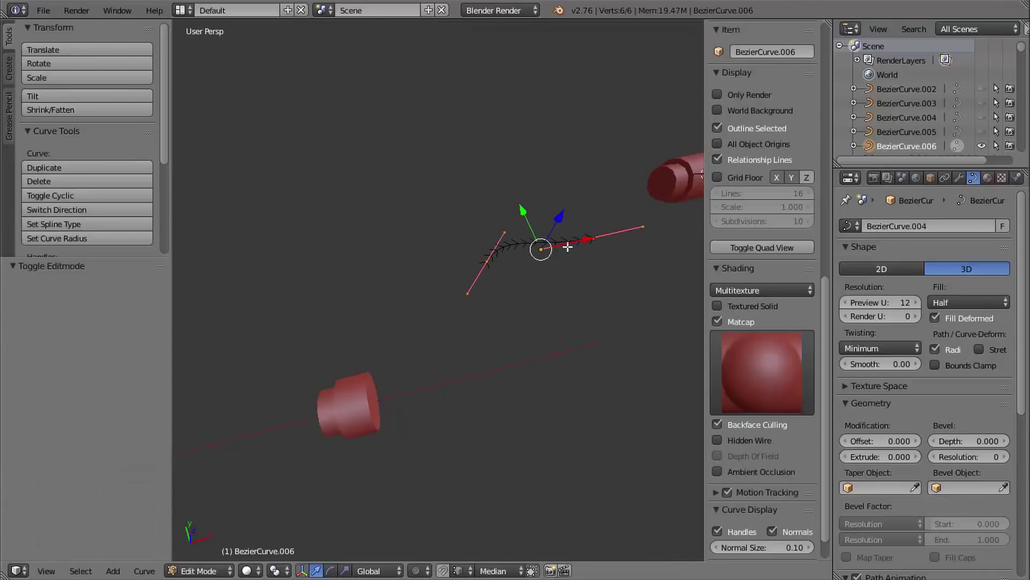
{"action": "right_click", "coordinate": [487, 265]}
{"action": "middle_click_drag", "start_coordinate": [479, 310], "coordinate": [418, 306]}
{"action": "mouse_move", "coordinate": [418, 306]}
{"action": "middle_mouse_down", "text": "shift"}
{"action": "mouse_move", "coordinate": [443, 283]}
{"action": "mouse_move", "coordinate": [429, 292]}
{"action": "middle_mouse_up", "text": "shift"}
{"action": "middle_click_drag", "start_coordinate": [429, 293], "coordinate": [429, 253], "text": "ctrl"}
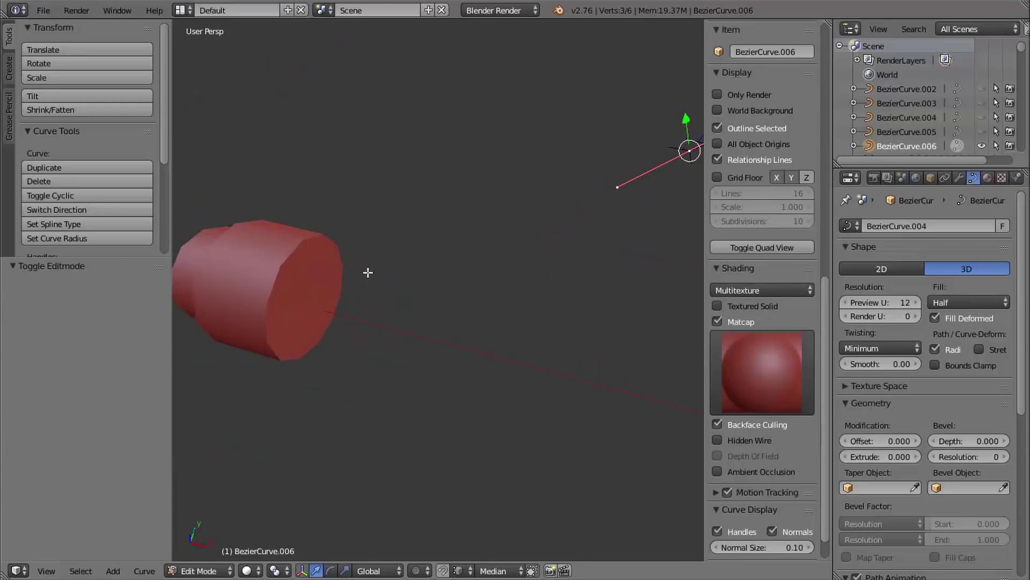
{"action": "key", "text": "g"}
{"action": "left_click", "coordinate": [312, 297], "text": "ctrl"}
- Snap the curve's other end point onto the collar face of the pipe-side connector and return to Object Mode
{"action": "middle_click_drag", "start_coordinate": [312, 297], "coordinate": [429, 289]}
{"action": "middle_click_drag", "start_coordinate": [429, 290], "coordinate": [460, 227], "text": "shift"}
{"action": "right_click", "coordinate": [450, 226]}
{"action": "middle_click_drag", "start_coordinate": [459, 297], "coordinate": [396, 382], "text": "shift"}
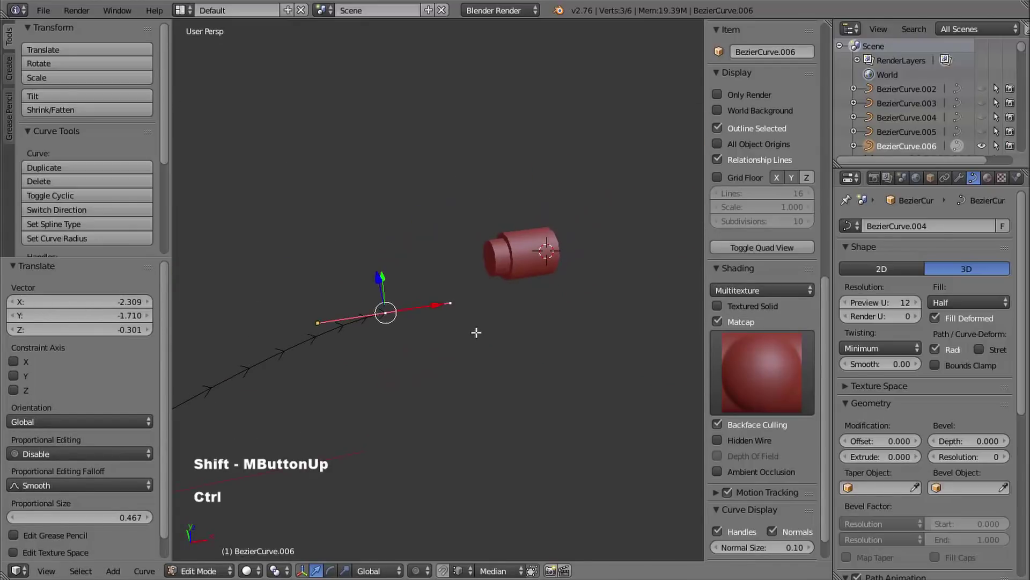
{"action": "middle_click_drag", "start_coordinate": [476, 331], "coordinate": [526, 228], "text": "ctrl"}
{"action": "key", "text": "g"}
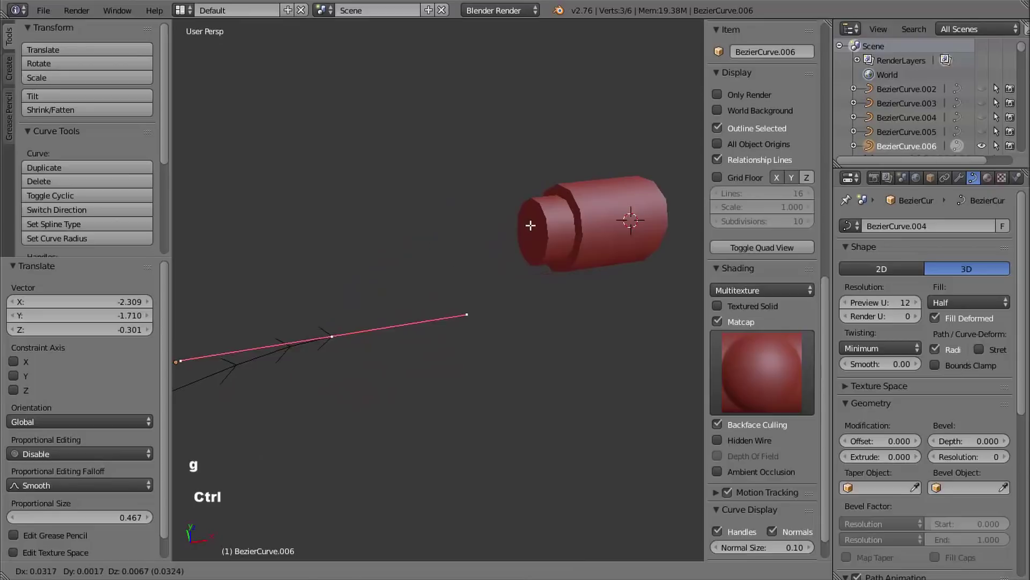
{"action": "left_click", "coordinate": [529, 231], "text": "ctrl"}
{"action": "middle_click_drag", "start_coordinate": [474, 280], "coordinate": [561, 253]}
{"action": "key", "text": "Tab"}
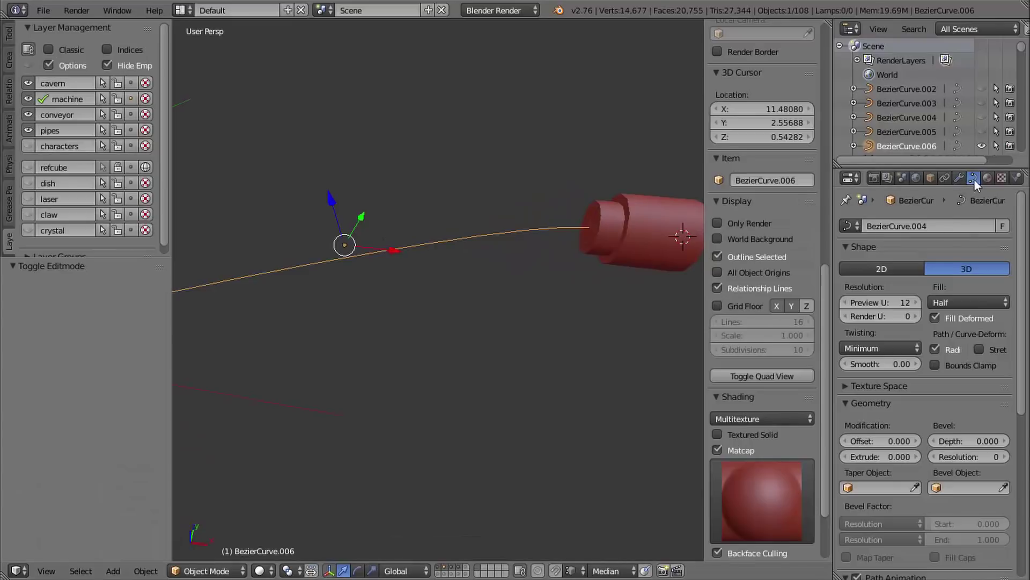
- Turn the curve into a round hose with Full fill, a bevel depth of 0.220 and a bevel resolution of 2
{"action": "left_click", "coordinate": [954, 302]}
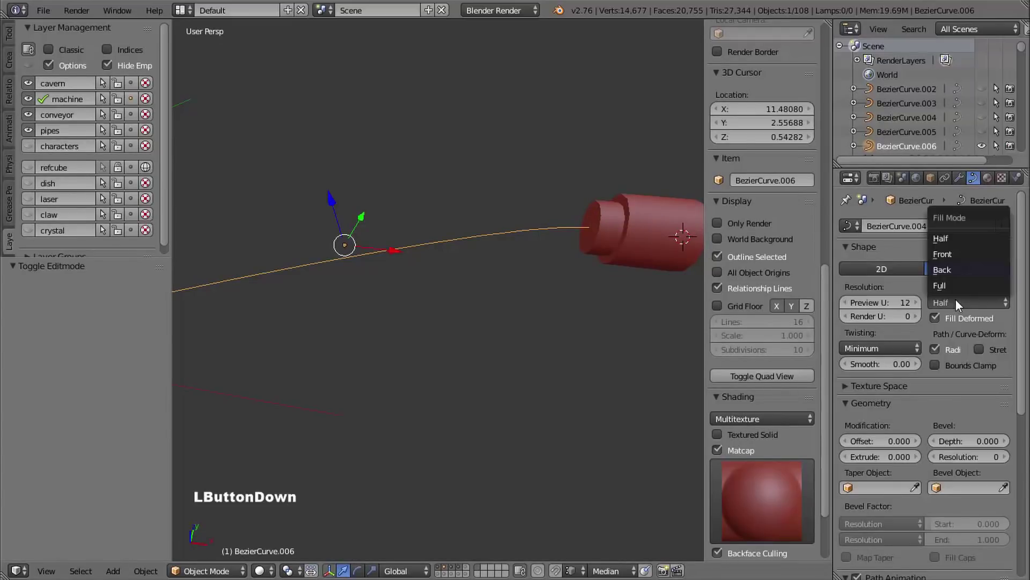
{"action": "left_click", "coordinate": [958, 287]}
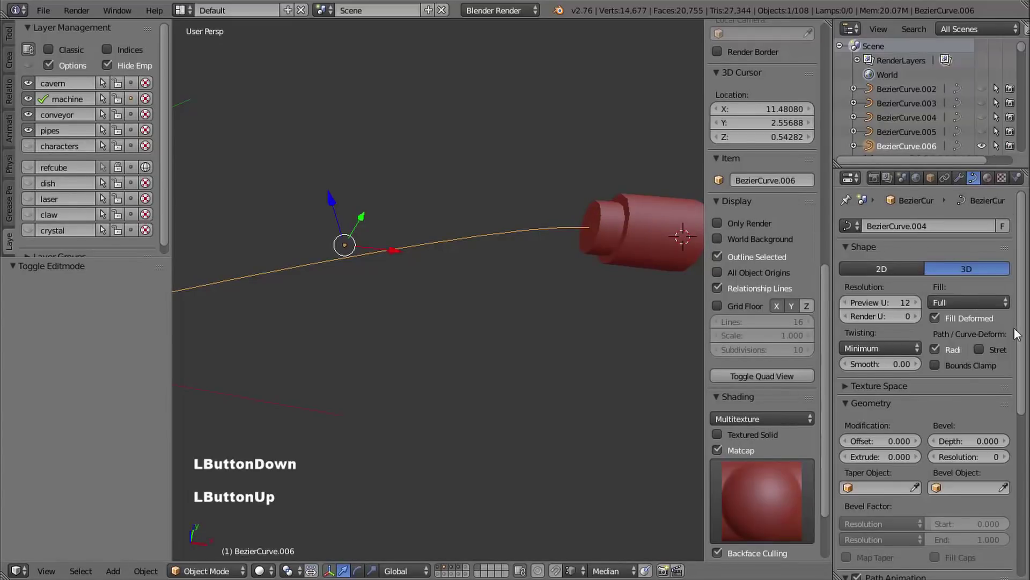
{"action": "left_click_drag", "start_coordinate": [983, 439], "coordinate": [1029, 438]}
{"action": "middle_click_drag", "start_coordinate": [483, 353], "coordinate": [477, 324], "text": "shift"}
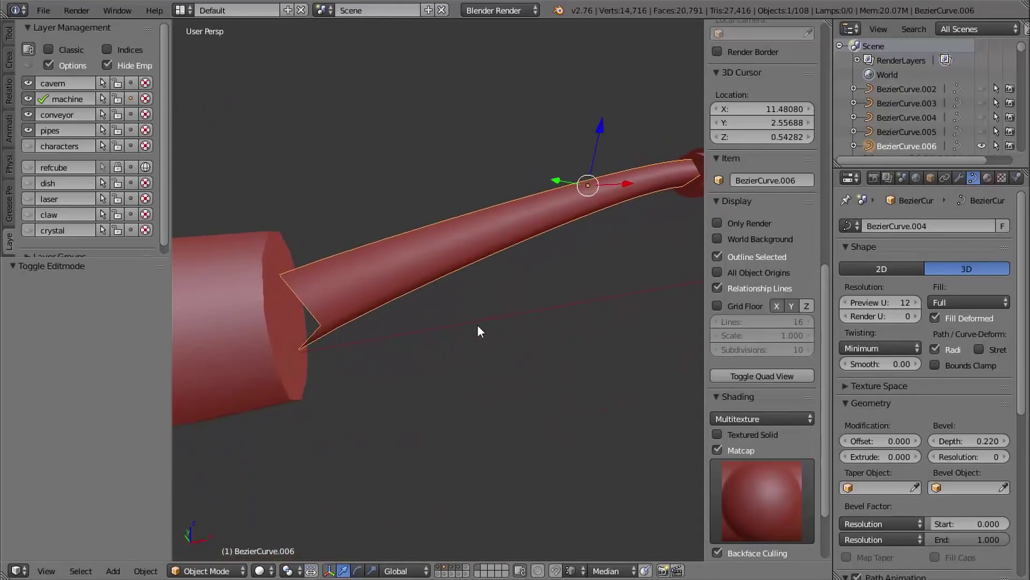
{"action": "left_click", "coordinate": [1005, 457]}
{"action": "left_click", "coordinate": [1005, 457]}
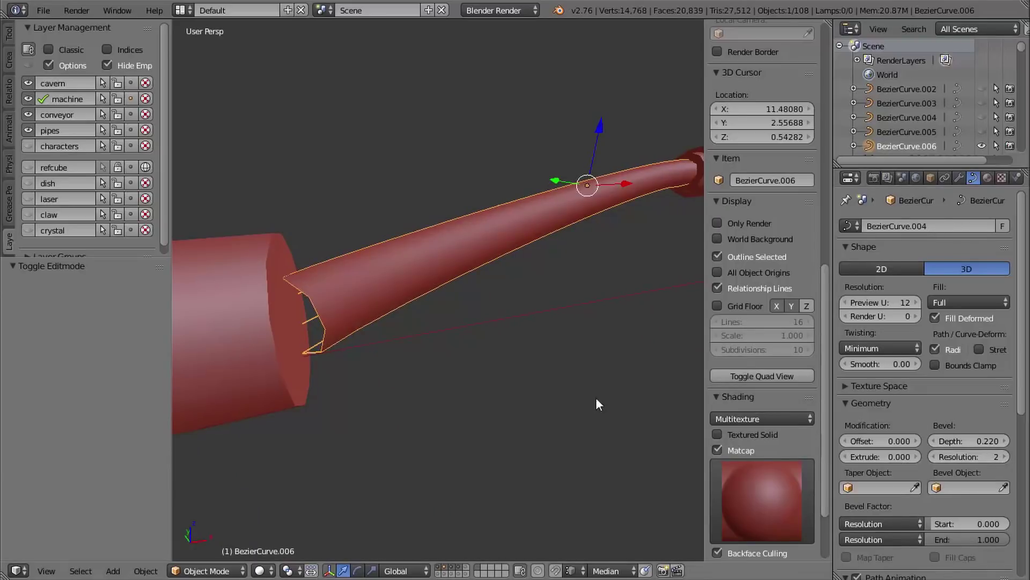
{"action": "middle_click_drag", "start_coordinate": [595, 399], "coordinate": [537, 193]}
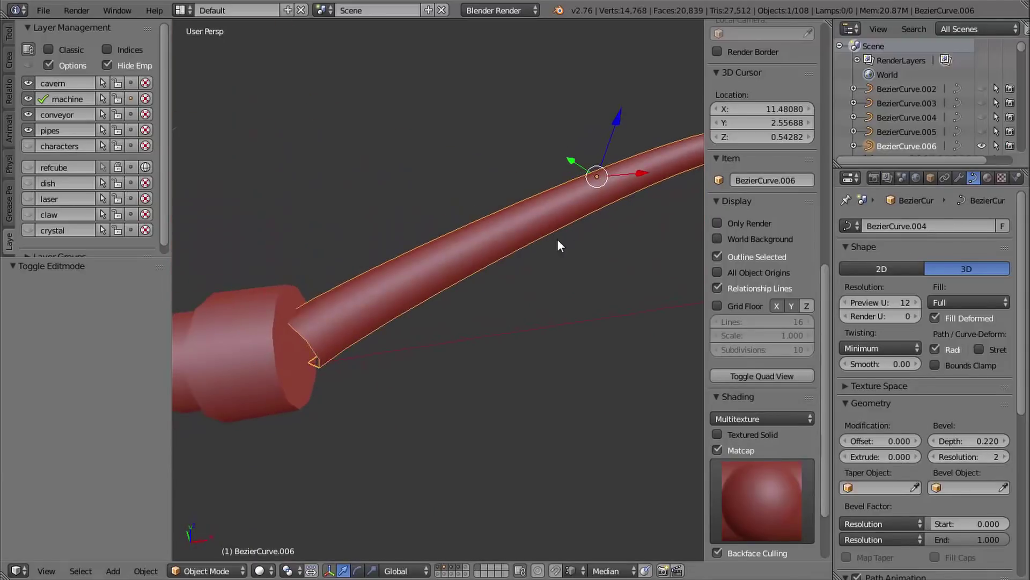
{"action": "middle_click_drag", "start_coordinate": [558, 244], "coordinate": [293, 317]}
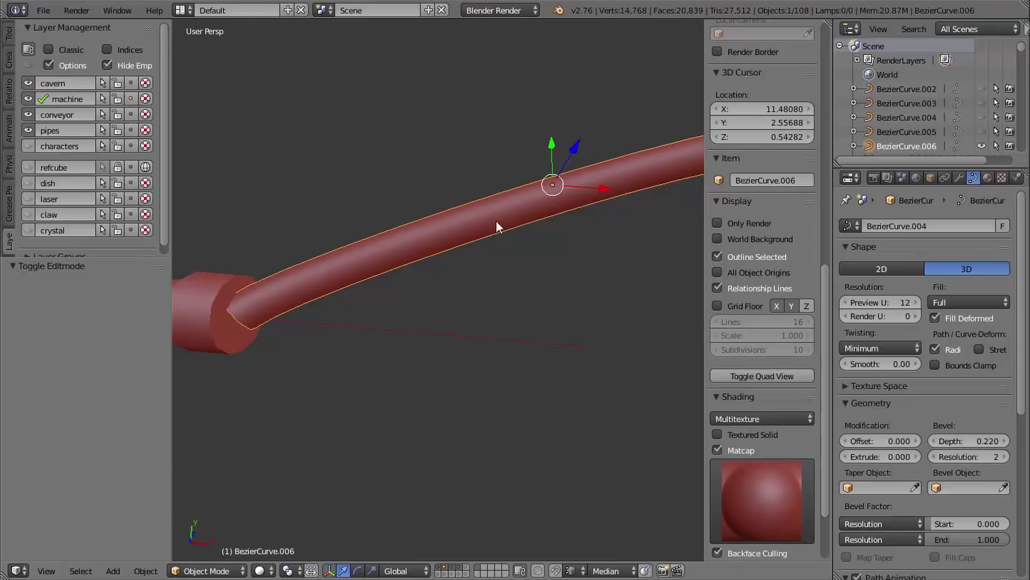
- Check the hose's shape in the Photoshop reference painting, return to Blender, and view the whole hose in top orthographic view
{"action": "key", "text": "alt+Tab"}
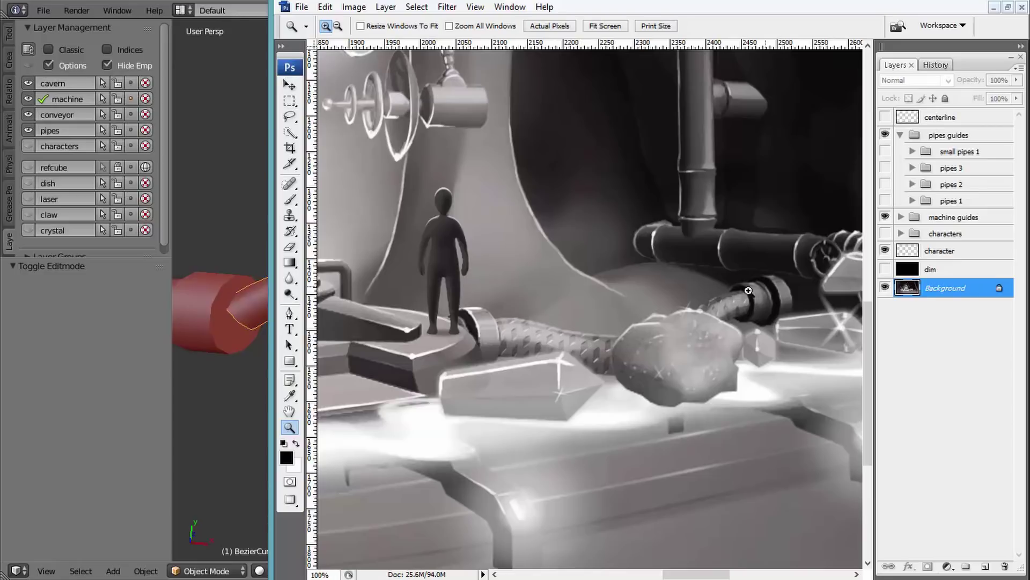
{"action": "key", "text": "alt+Tab"}
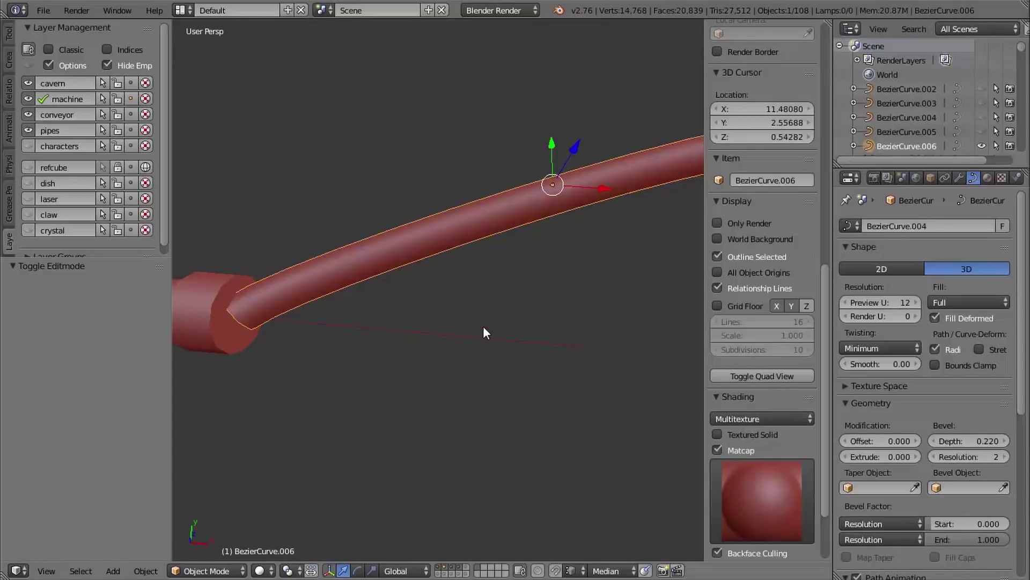
{"action": "middle_click_drag", "start_coordinate": [464, 322], "coordinate": [439, 323], "text": "shift"}
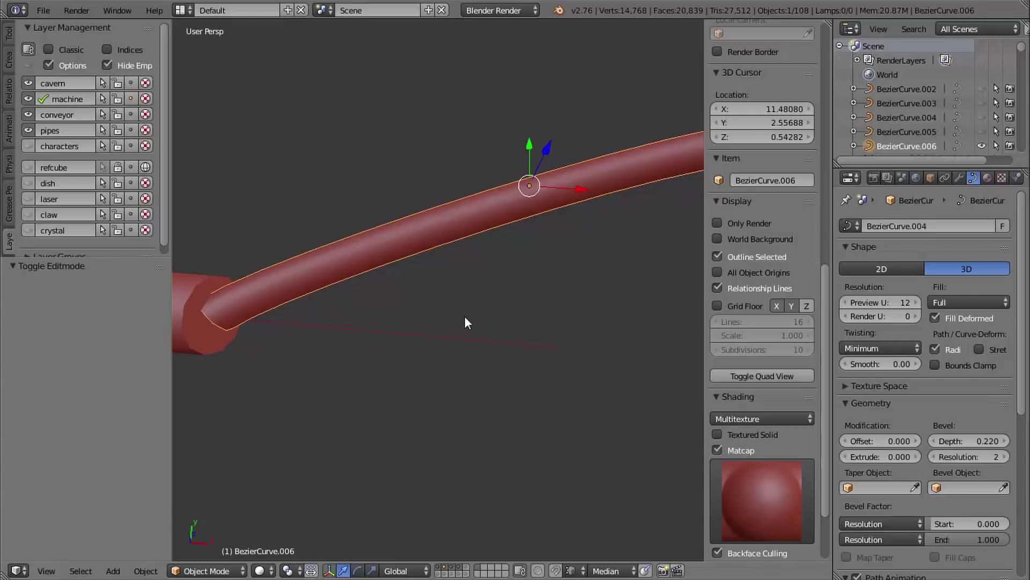
{"action": "key", "text": "KP_7"}
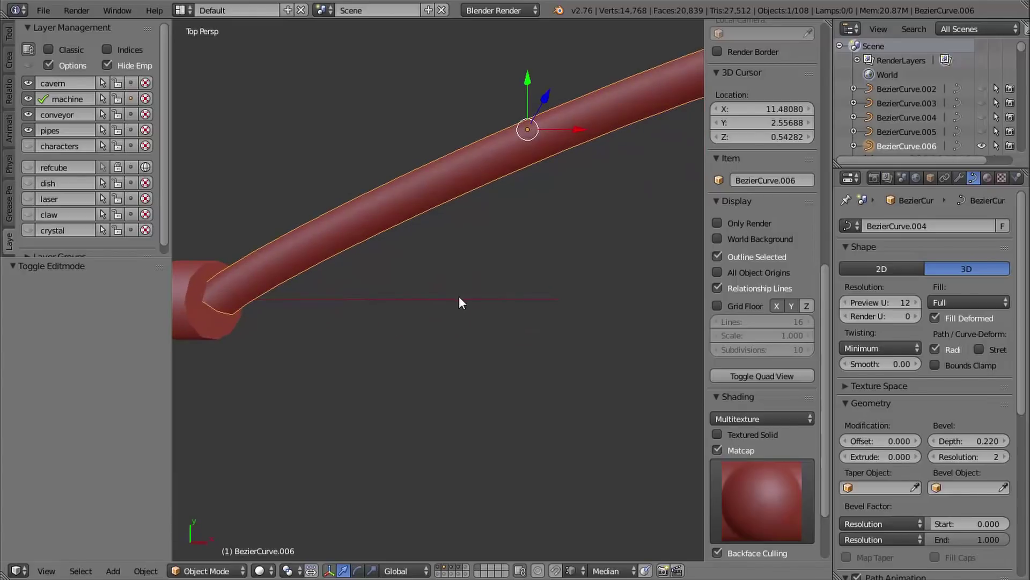
{"action": "key", "text": "KP_5"}
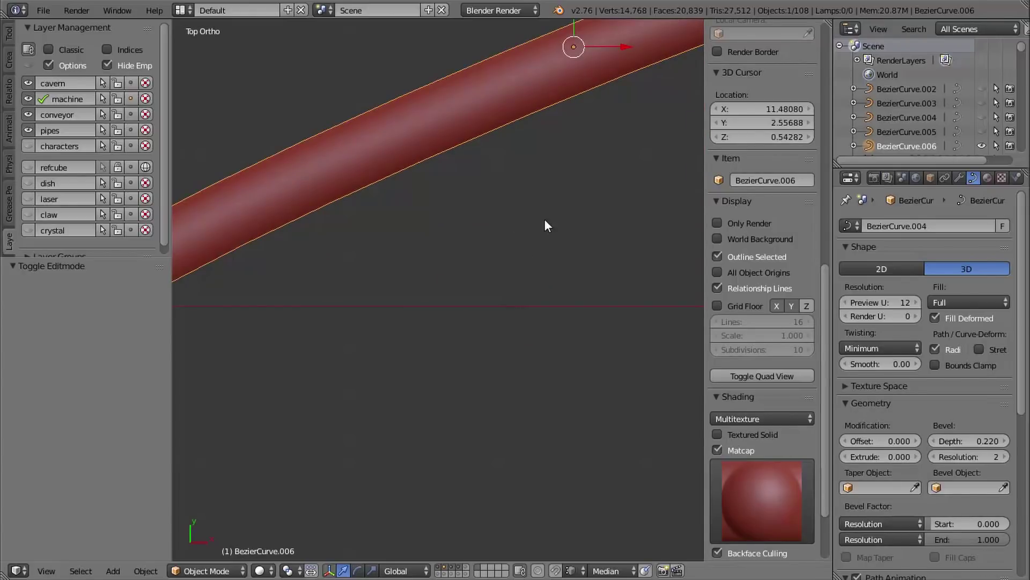
{"action": "scroll", "coordinate": [544, 218], "scroll_direction": "down", "scroll_amount": 7}
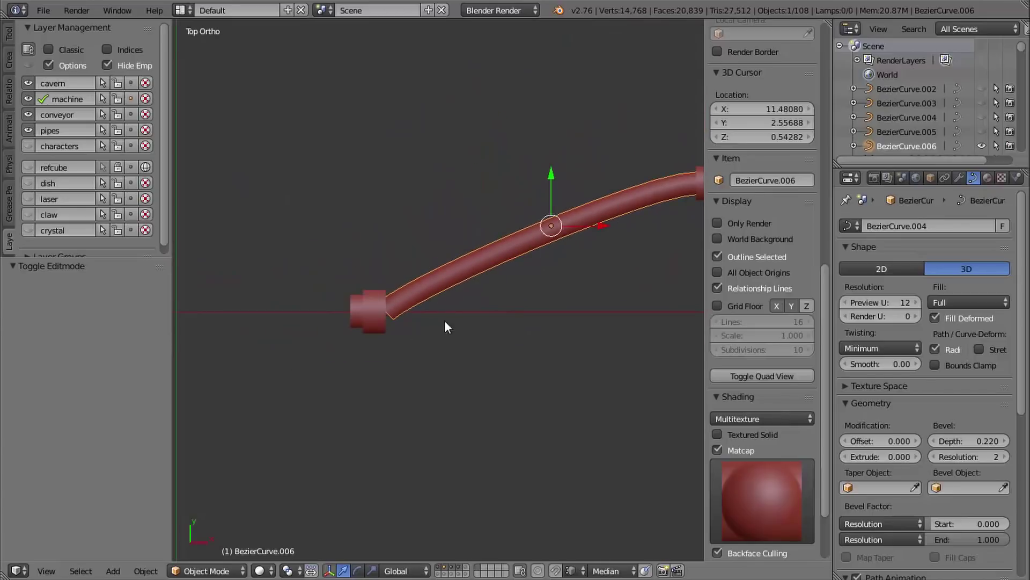
- In wireframe Edit Mode, flatten the handles of the curve's end point at the left connector by scaling them to 0 along Y
{"action": "scroll", "coordinate": [444, 320], "scroll_direction": "up", "scroll_amount": 3}
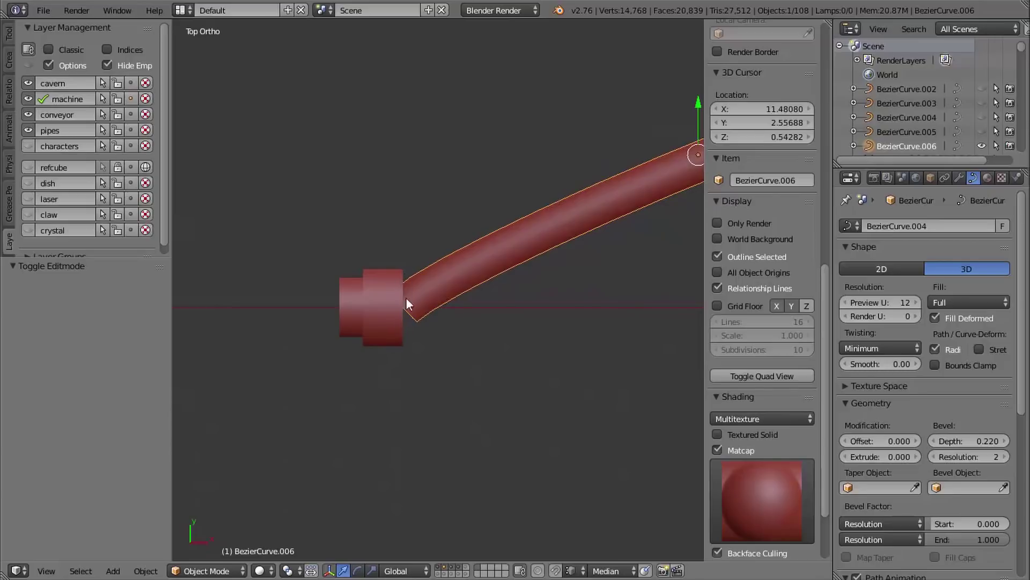
{"action": "middle_click_drag", "start_coordinate": [401, 330], "coordinate": [401, 336], "text": "shift"}
{"action": "key", "text": "z"}
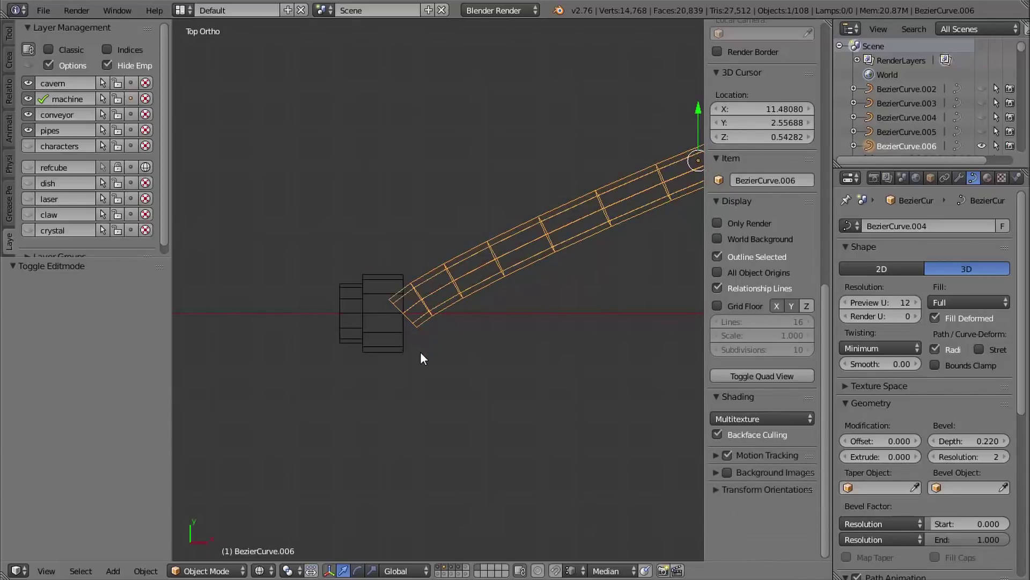
{"action": "middle_click_drag", "start_coordinate": [410, 371], "coordinate": [428, 362], "text": "shift"}
{"action": "key", "text": "Tab"}
{"action": "scroll", "coordinate": [445, 319], "scroll_direction": "up", "scroll_amount": 3}
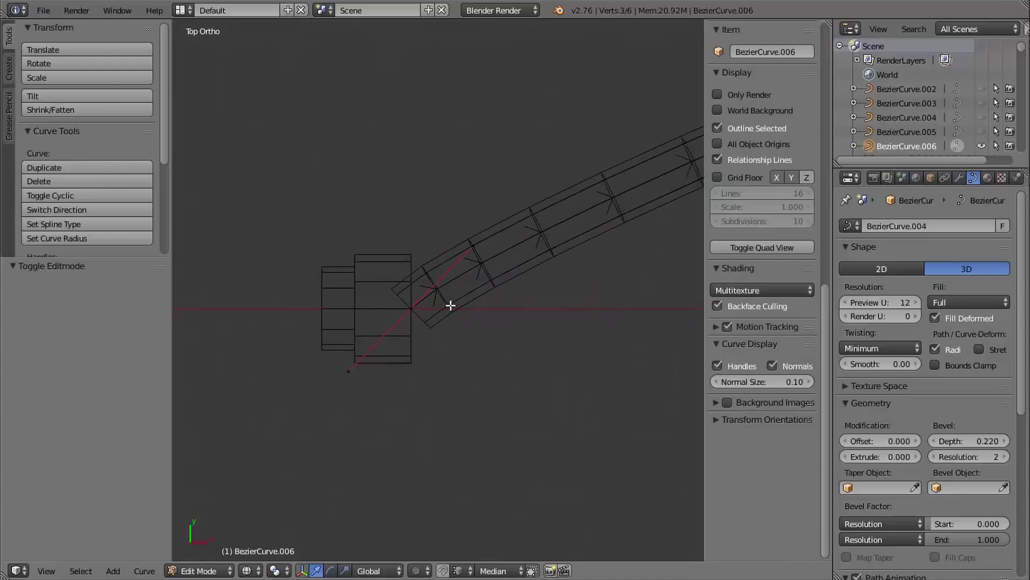
{"action": "middle_click_drag", "start_coordinate": [442, 350], "coordinate": [460, 337], "text": "shift"}
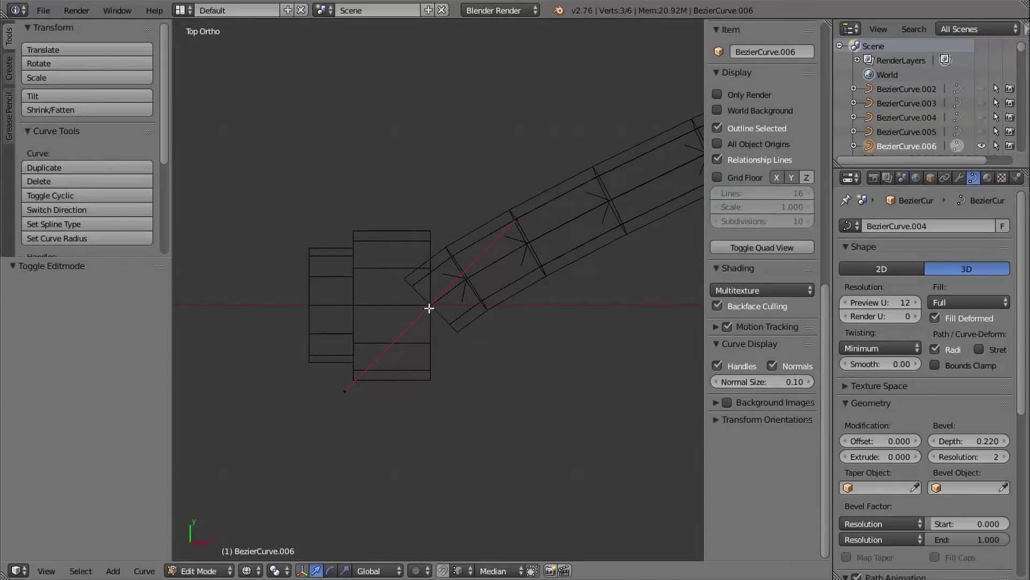
{"action": "key", "text": "a"}
{"action": "key", "text": "s"}
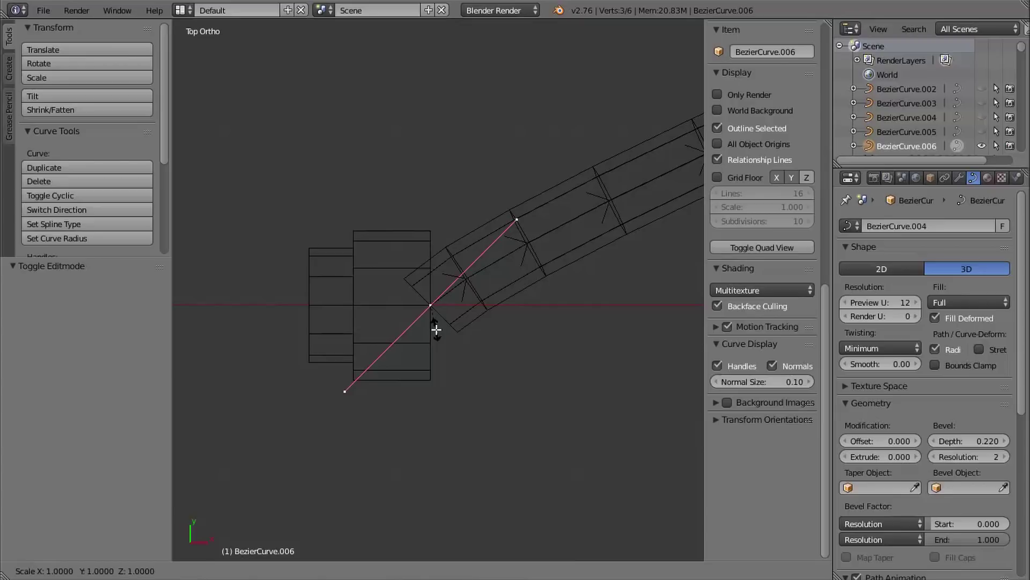
{"action": "key", "text": "y"}
{"action": "key", "text": "0"}
{"action": "key", "text": "Return"}
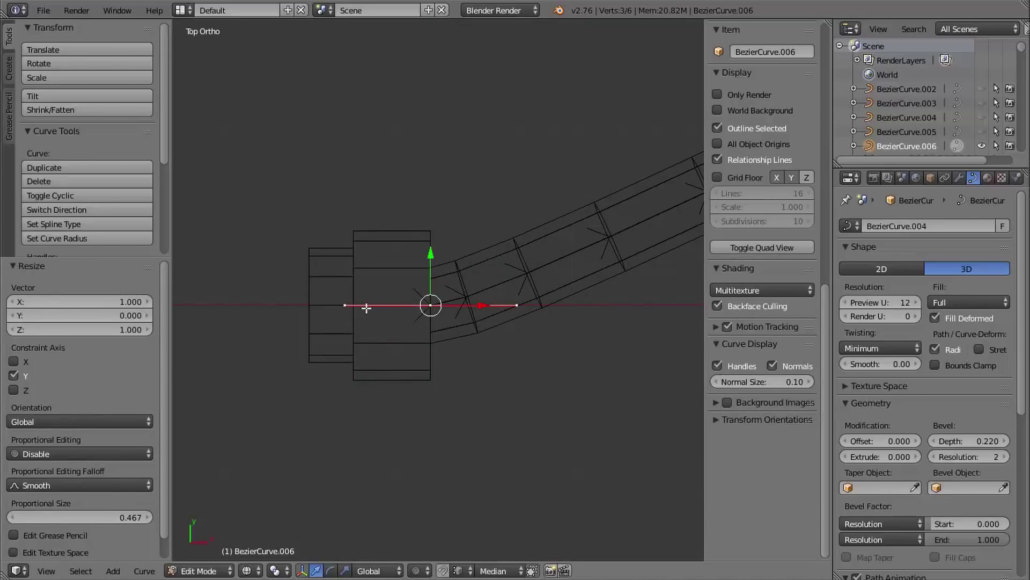
- Select all of the hose curve's control points and subdivide the curve with 1 cut
{"action": "mouse_move", "coordinate": [481, 269]}
{"action": "middle_mouse_down", "text": "shift"}
{"action": "mouse_move", "coordinate": [249, 391]}
{"action": "mouse_move", "coordinate": [341, 293]}
{"action": "middle_mouse_up", "text": "shift"}
{"action": "middle_click_drag", "start_coordinate": [442, 260], "coordinate": [172, 351], "text": "shift"}
{"action": "middle_click_drag", "start_coordinate": [422, 281], "coordinate": [507, 300], "text": "shift"}
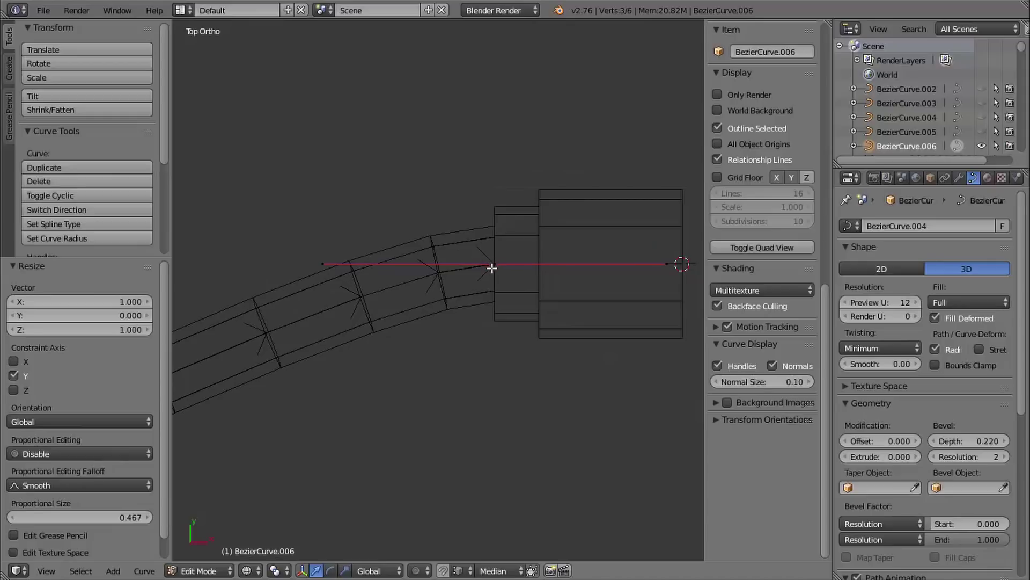
{"action": "scroll", "coordinate": [492, 268], "scroll_direction": "down", "scroll_amount": 4}
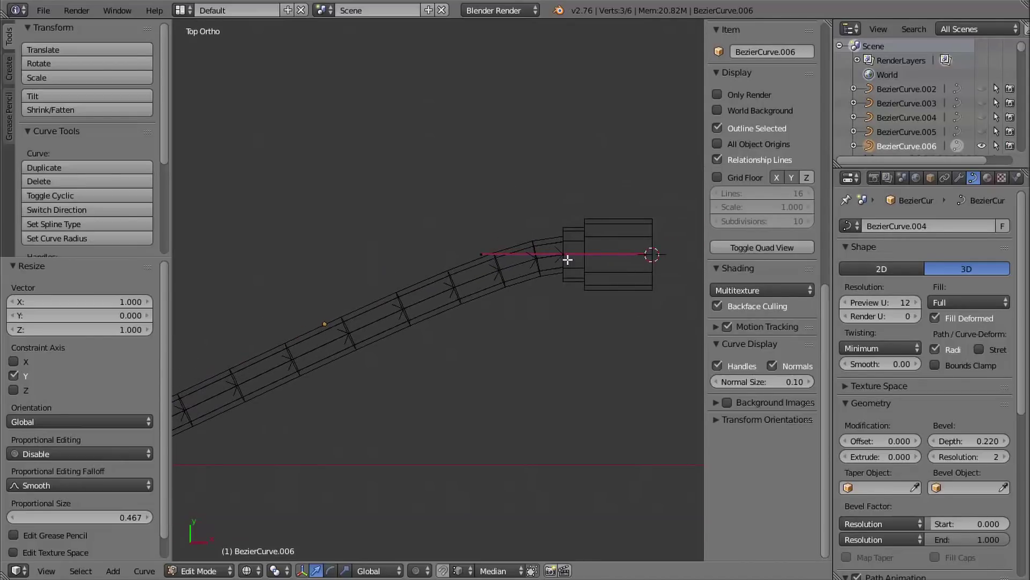
{"action": "key", "text": "a"}
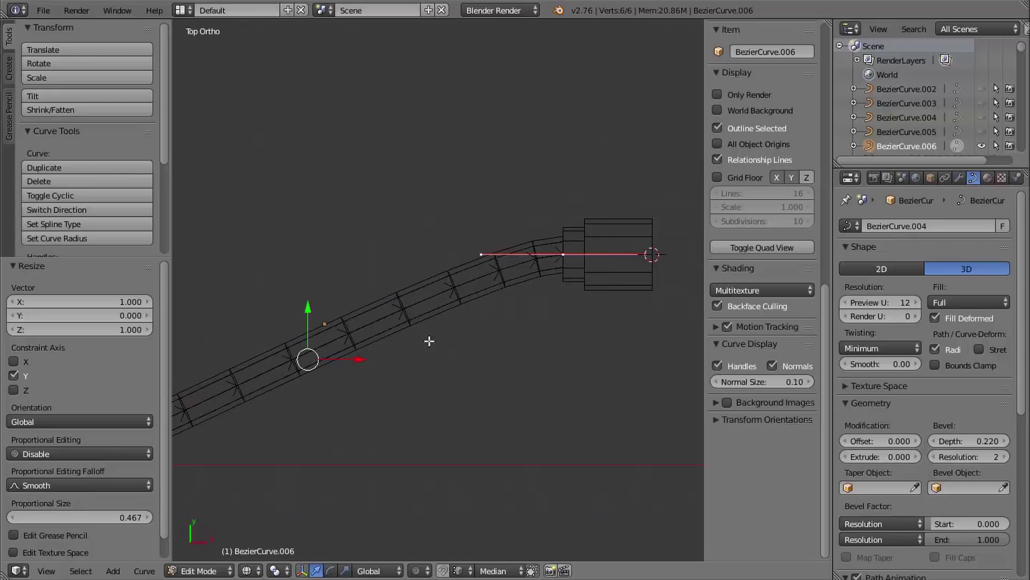
{"action": "middle_click_drag", "start_coordinate": [379, 369], "coordinate": [588, 280], "text": "shift"}
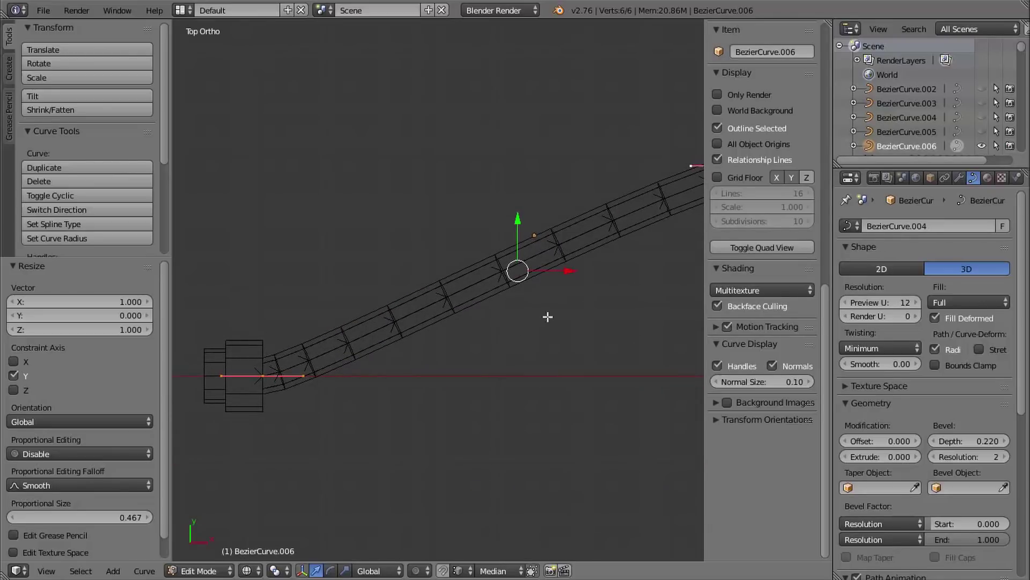
{"action": "middle_click_drag", "start_coordinate": [548, 316], "coordinate": [499, 323], "text": "shift"}
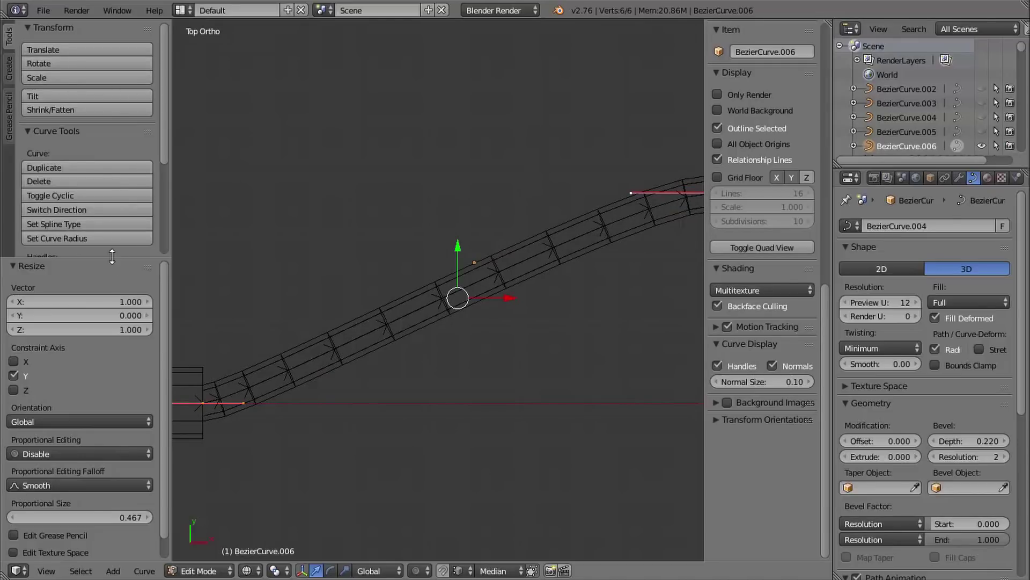
{"action": "left_click_drag", "start_coordinate": [113, 259], "coordinate": [97, 433]}
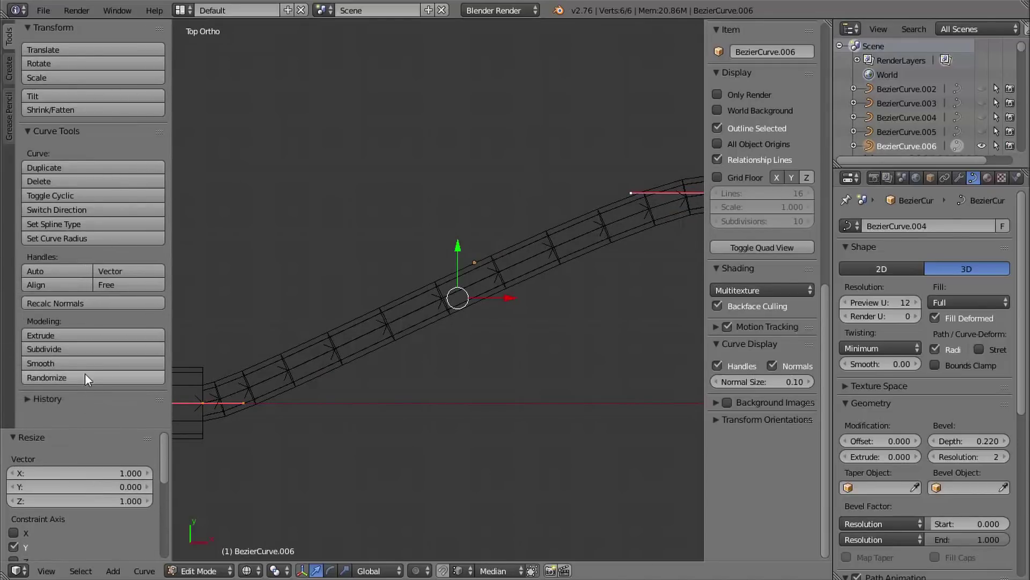
{"action": "left_click", "coordinate": [58, 350]}
- Select only the new middle control point and move it -0.979 along Y to bend the hose
{"action": "middle_click_drag", "start_coordinate": [428, 308], "coordinate": [476, 312], "text": "shift"}
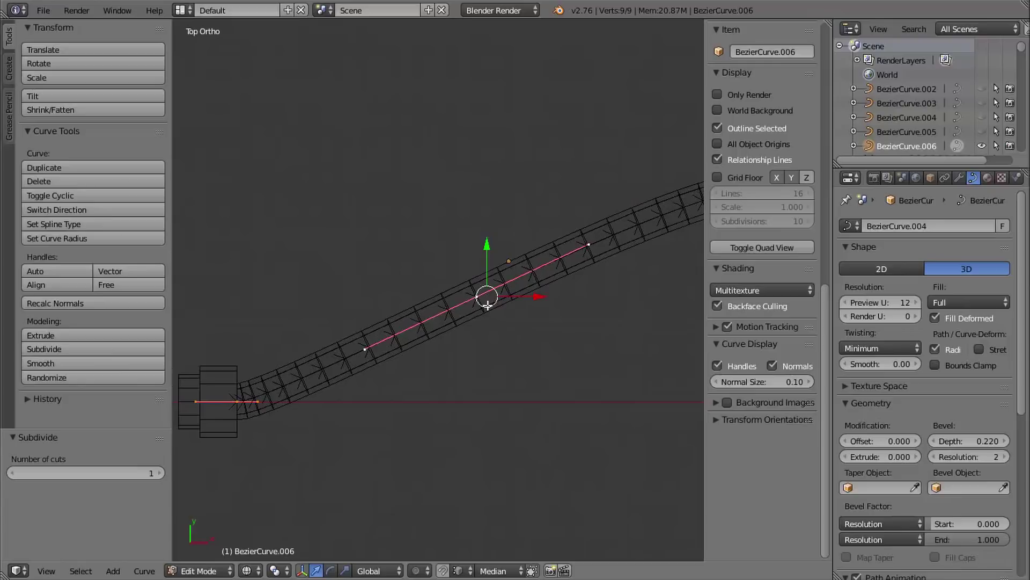
{"action": "scroll", "coordinate": [505, 328], "scroll_direction": "up", "scroll_amount": 1}
{"action": "key", "text": "a"}
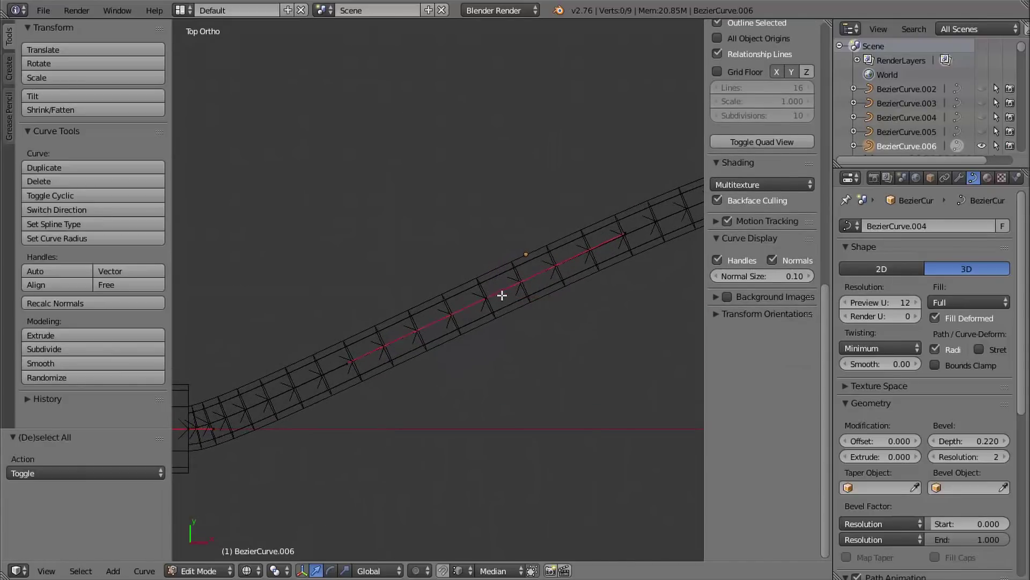
{"action": "right_click", "coordinate": [489, 299]}
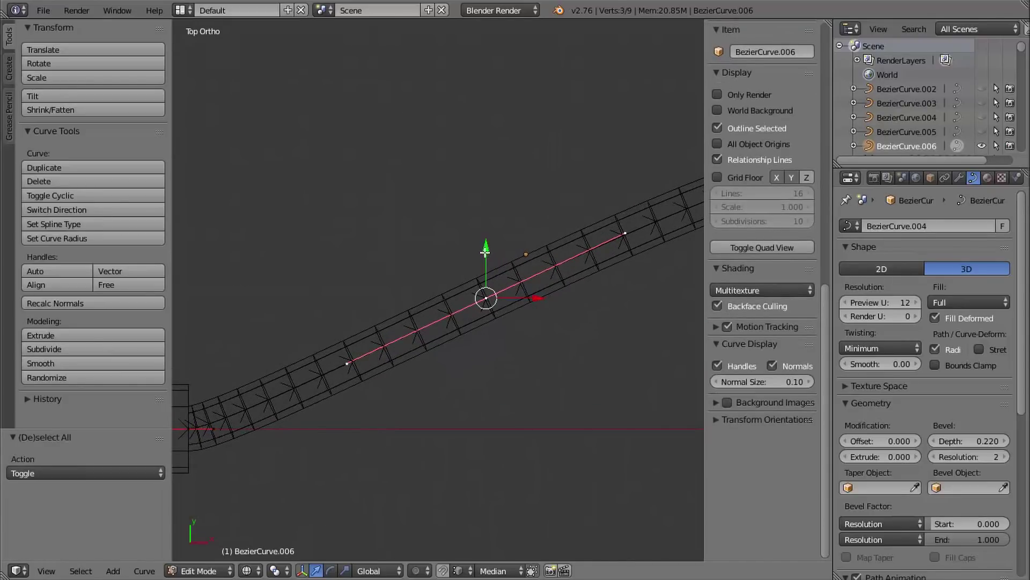
{"action": "key", "text": "g"}
{"action": "key", "text": "y"}
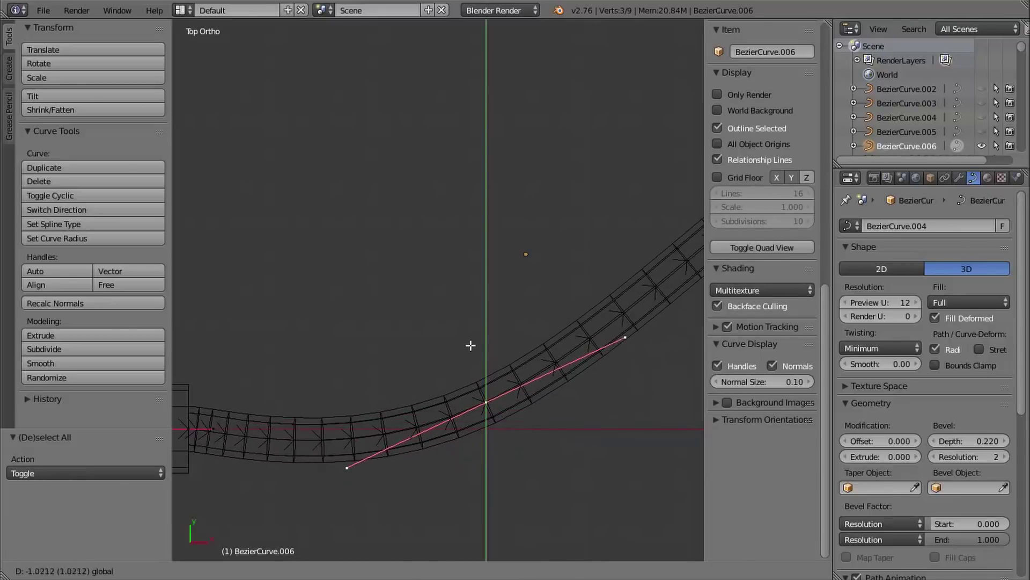
{"action": "left_click", "coordinate": [471, 344]}
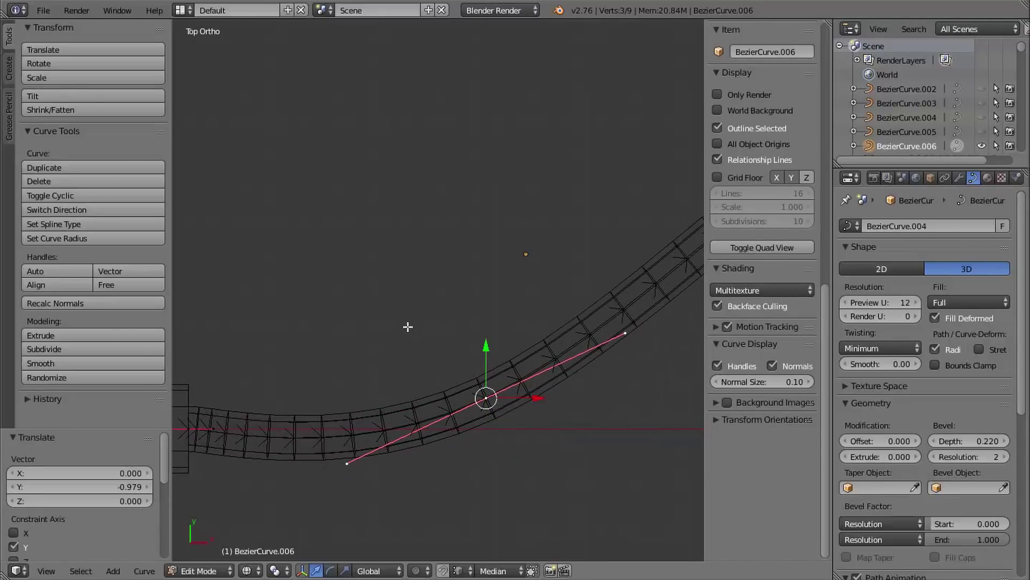
- Shift the middle control point freely by about 0.332 in X and 0.230 in Y
{"action": "key", "text": "KP_Decimal"}
{"action": "scroll", "coordinate": [536, 241], "scroll_direction": "down", "scroll_amount": 3}
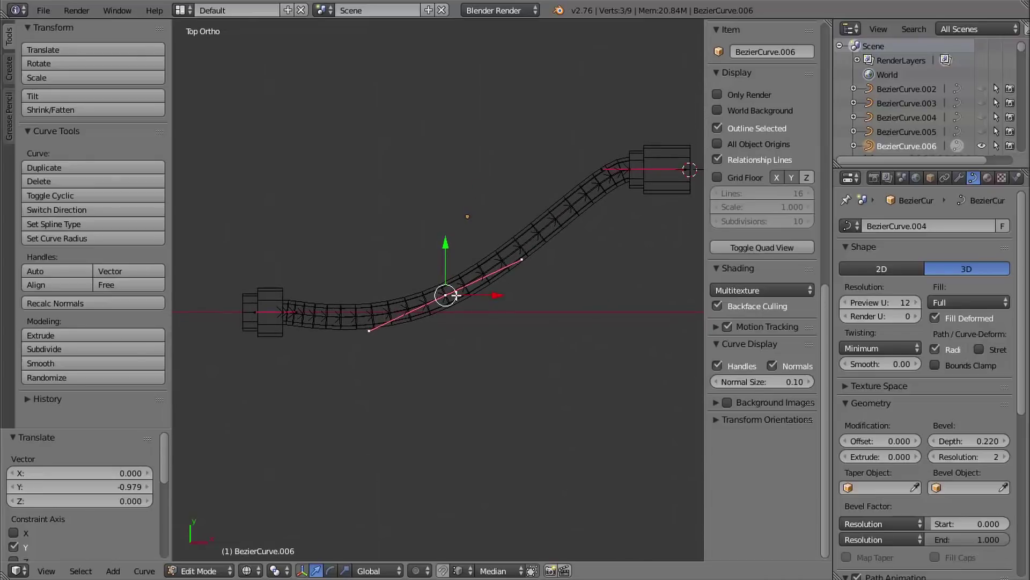
{"action": "key", "text": "g"}
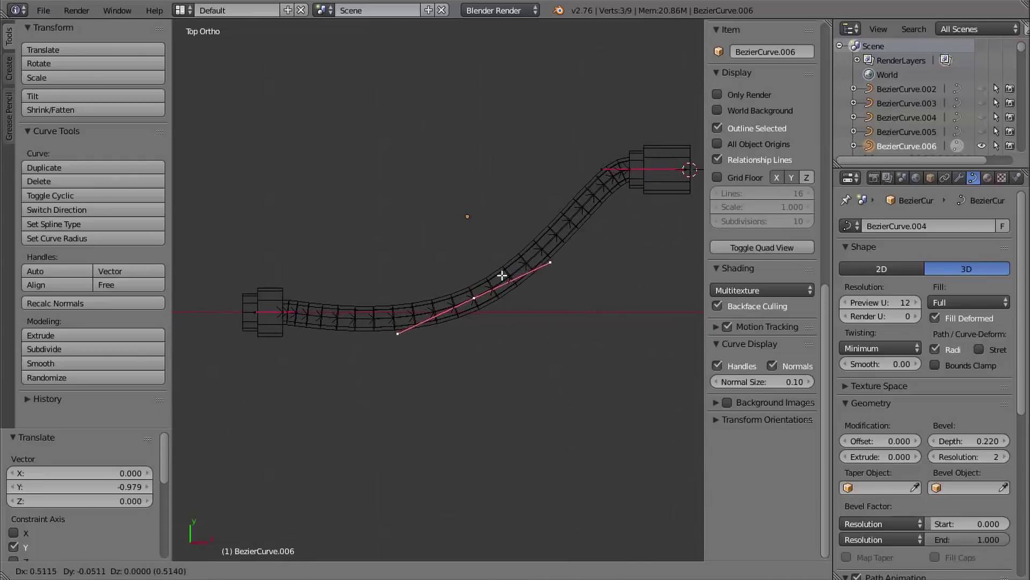
{"action": "left_click", "coordinate": [494, 264]}
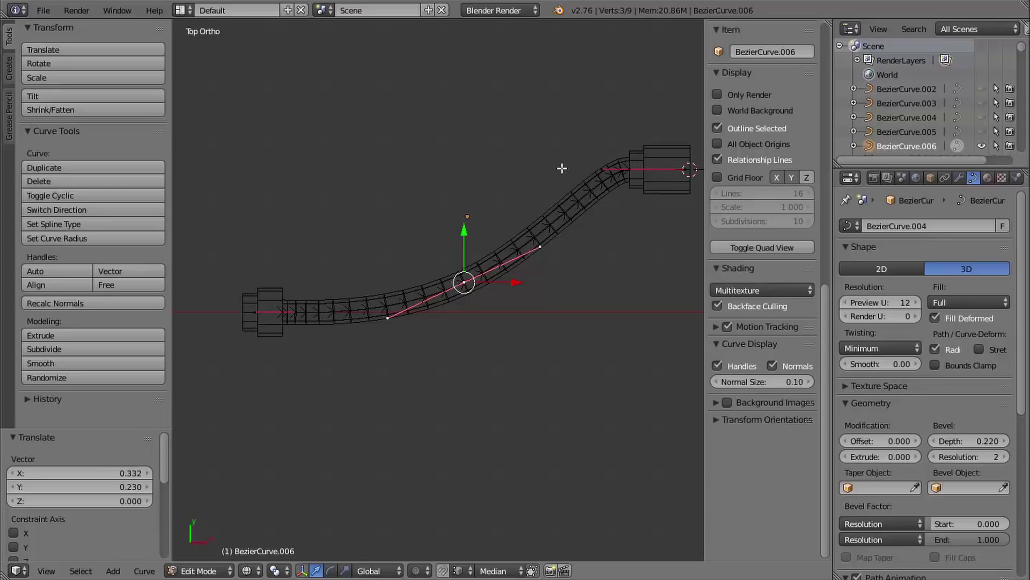
- Lengthen the inner handle at the right connector by moving it -1.100 along X for a smoother bend
{"action": "right_click", "coordinate": [601, 169]}
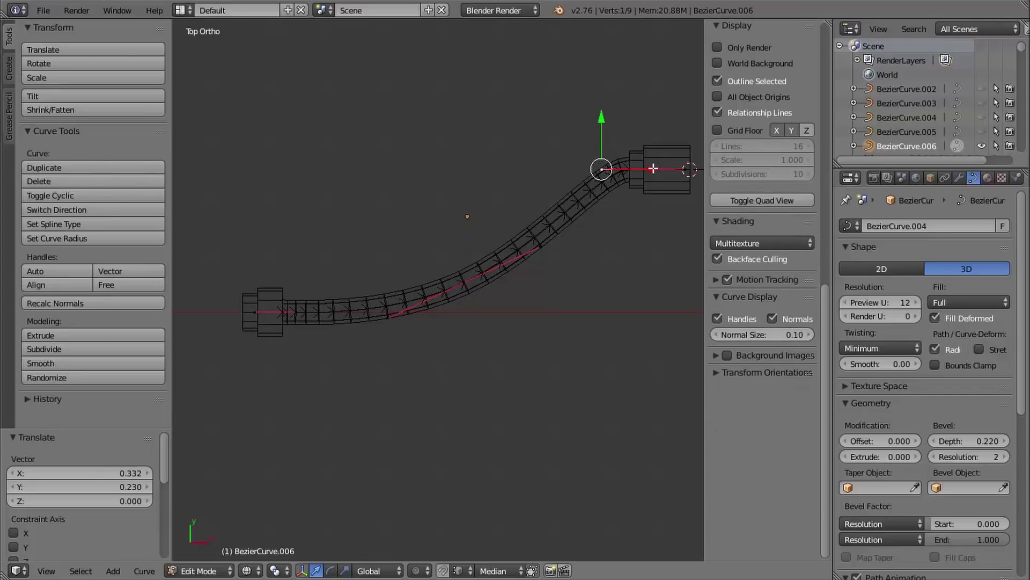
{"action": "key", "text": "g"}
{"action": "key", "text": "x"}
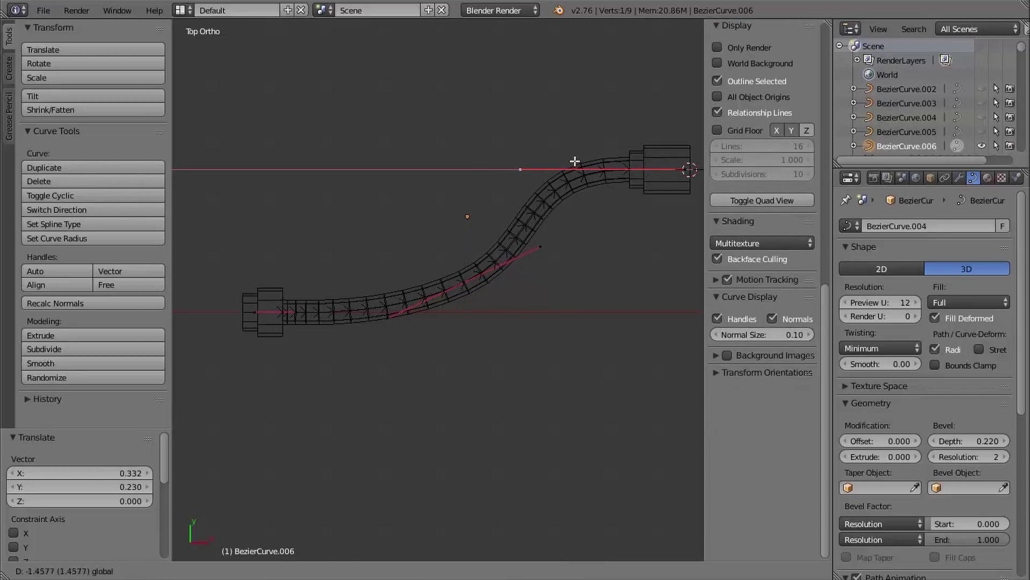
{"action": "left_click", "coordinate": [589, 159]}
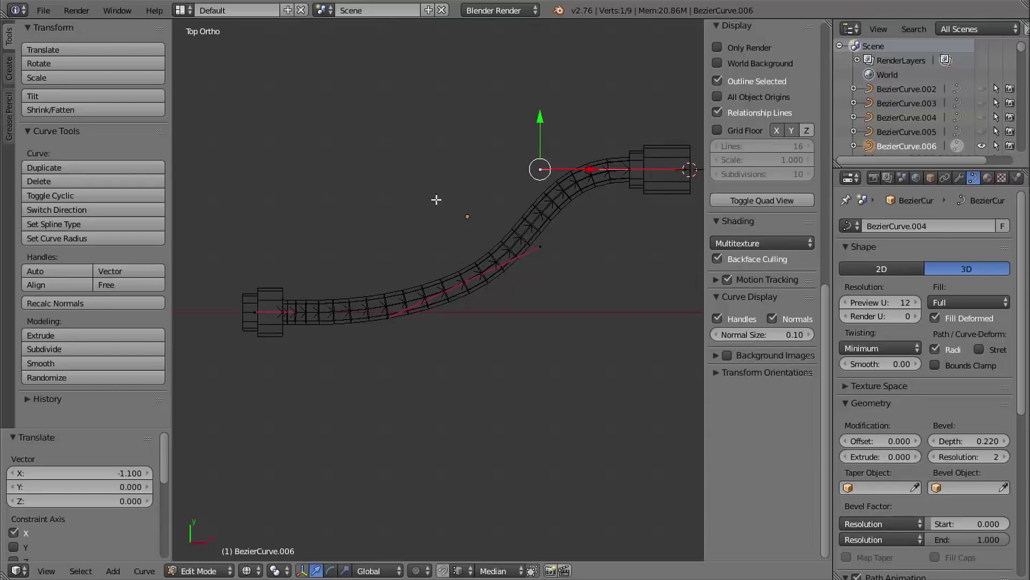
- Reselect the middle control point and move it down along Y by -0.051 and another -0.486 to deepen the sag
{"action": "right_click", "coordinate": [465, 282]}
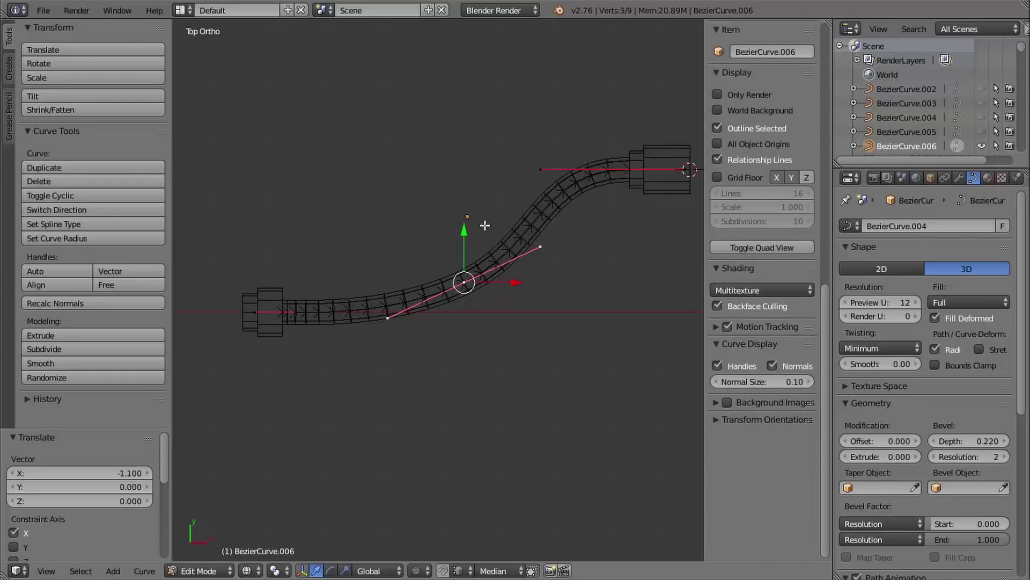
{"action": "left_click_drag", "start_coordinate": [464, 231], "coordinate": [463, 234]}
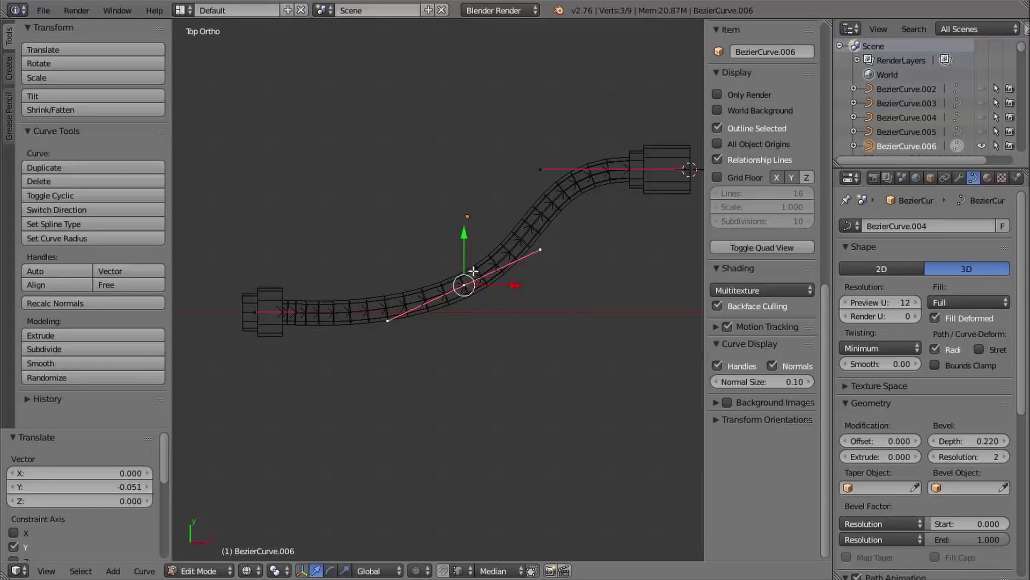
{"action": "key", "text": "g"}
{"action": "left_click", "coordinate": [475, 292]}
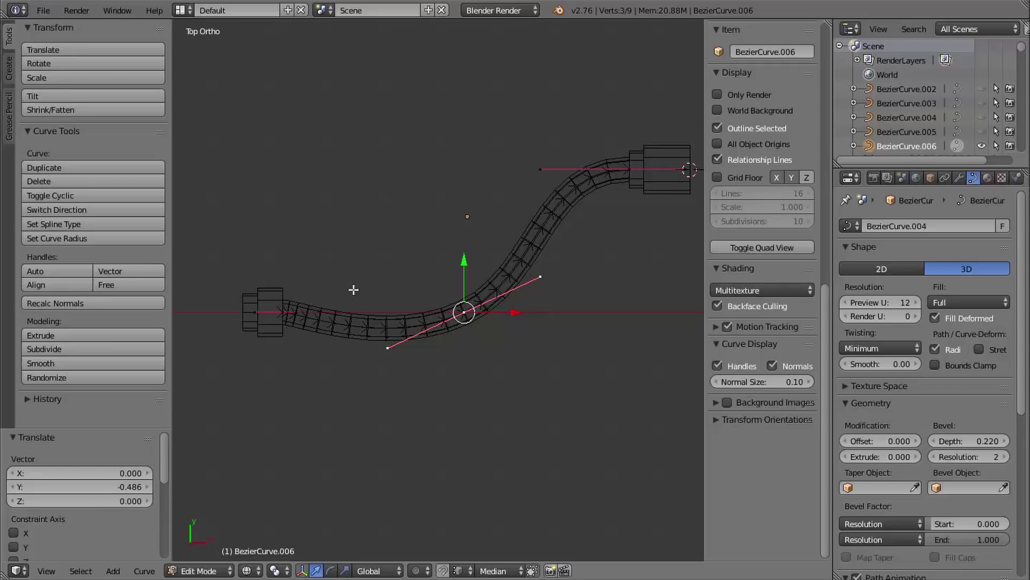
- Lengthen the inner handle at the left connector by moving it 0.908 along X
{"action": "middle_click_drag", "start_coordinate": [332, 261], "coordinate": [445, 240], "text": "shift"}
{"action": "scroll", "coordinate": [464, 253], "scroll_direction": "up", "scroll_amount": 6}
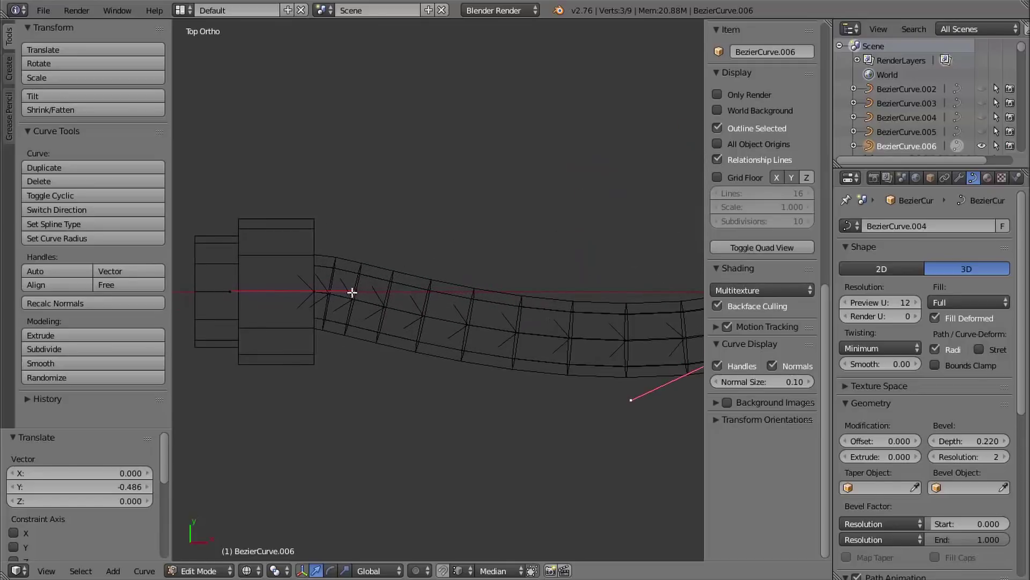
{"action": "right_click", "coordinate": [353, 291]}
{"action": "key", "text": "g"}
{"action": "key", "text": "x"}
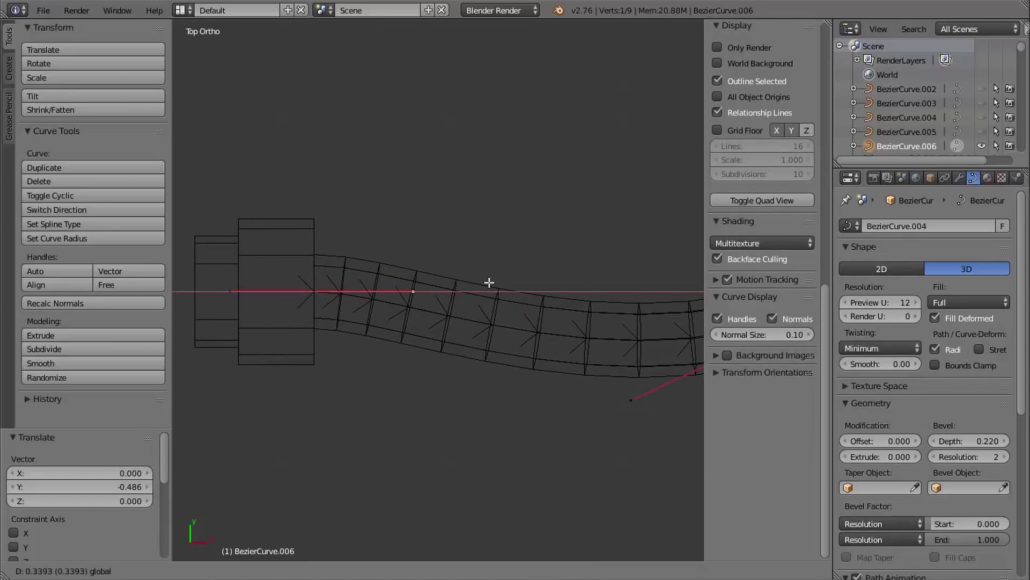
{"action": "left_click", "coordinate": [561, 282]}
- Return to solid shading and examine the hose's curvature and its fit against the connector's collar
{"action": "middle_click_drag", "start_coordinate": [608, 217], "coordinate": [281, 227], "text": "shift"}
{"action": "middle_click_drag", "start_coordinate": [493, 178], "coordinate": [395, 217], "text": "shift"}
{"action": "middle_click_drag", "start_coordinate": [474, 144], "coordinate": [536, 210], "text": "ctrl"}
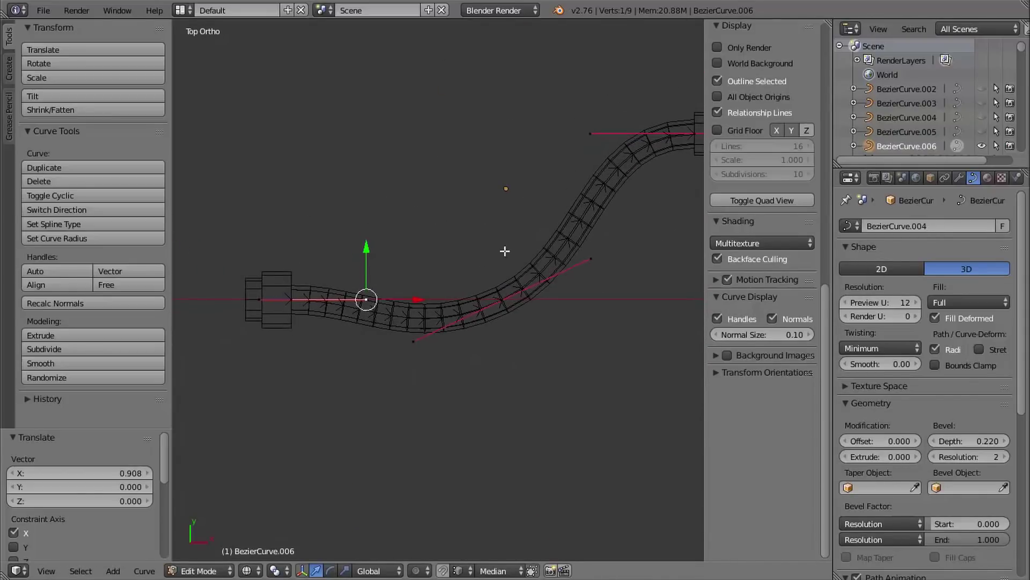
{"action": "middle_click_drag", "start_coordinate": [505, 251], "coordinate": [412, 203]}
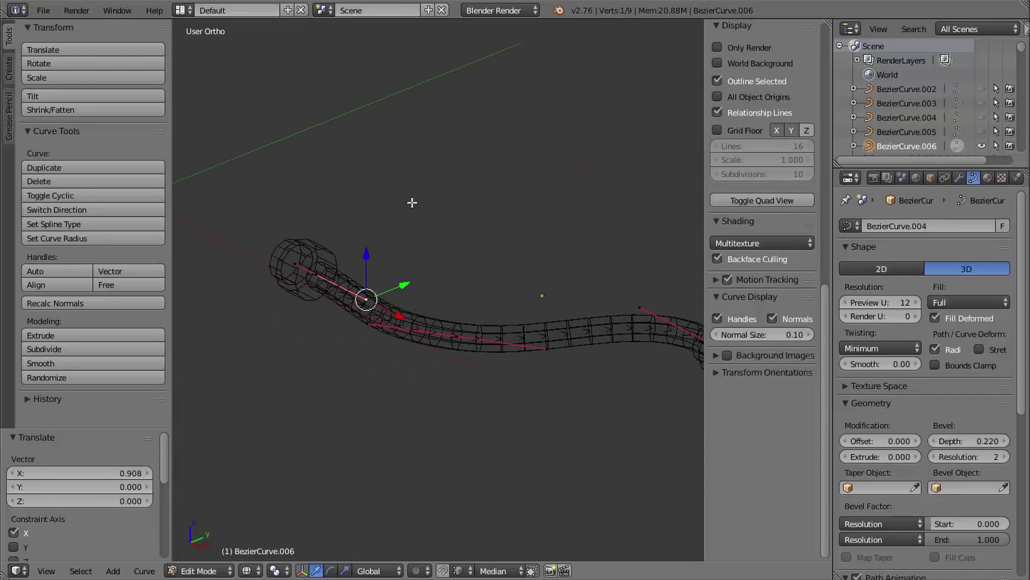
{"action": "key", "text": "z"}
{"action": "mouse_move", "coordinate": [435, 240]}
{"action": "middle_mouse_down"}
{"action": "mouse_move", "coordinate": [418, 207]}
{"action": "mouse_move", "coordinate": [428, 185]}
{"action": "mouse_move", "coordinate": [561, 179]}
{"action": "mouse_move", "coordinate": [414, 232]}
{"action": "mouse_move", "coordinate": [525, 243]}
{"action": "mouse_move", "coordinate": [545, 230]}
{"action": "mouse_move", "coordinate": [471, 338]}
{"action": "mouse_move", "coordinate": [603, 362]}
{"action": "middle_mouse_up"}
{"action": "scroll", "coordinate": [448, 271], "scroll_direction": "up", "scroll_amount": 5}
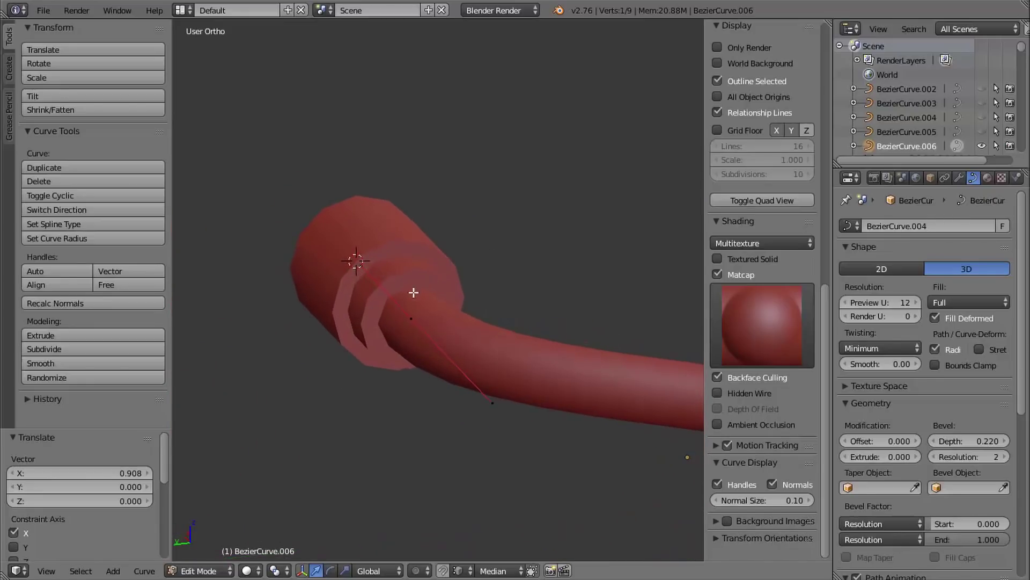
{"action": "middle_click_drag", "start_coordinate": [473, 270], "coordinate": [440, 314]}
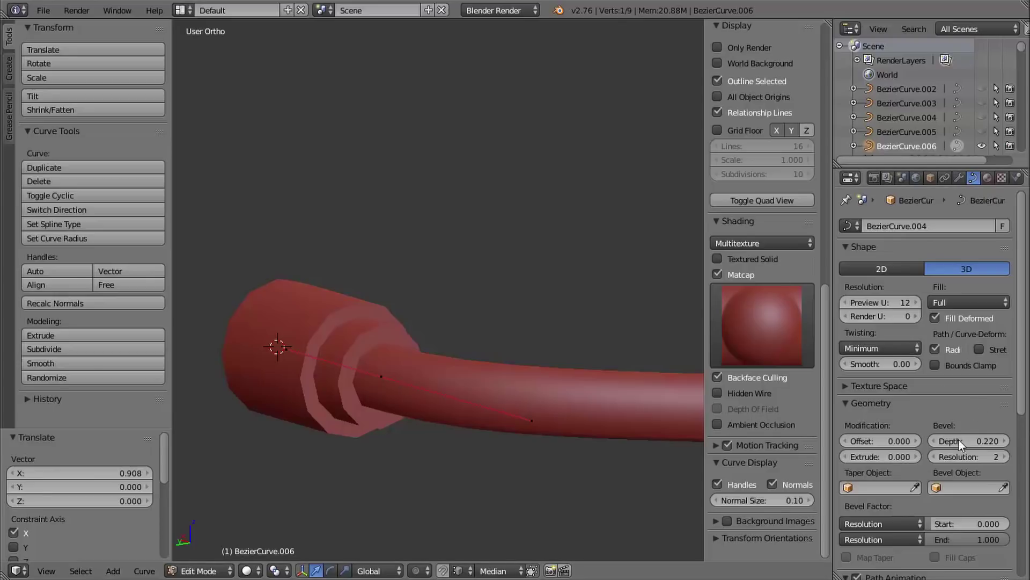
- Set the hose's bevel depth to 0.308, compare its thickness with the Photoshop reference painting and return to Blender
{"action": "left_click_drag", "start_coordinate": [993, 443], "coordinate": [1015, 443]}
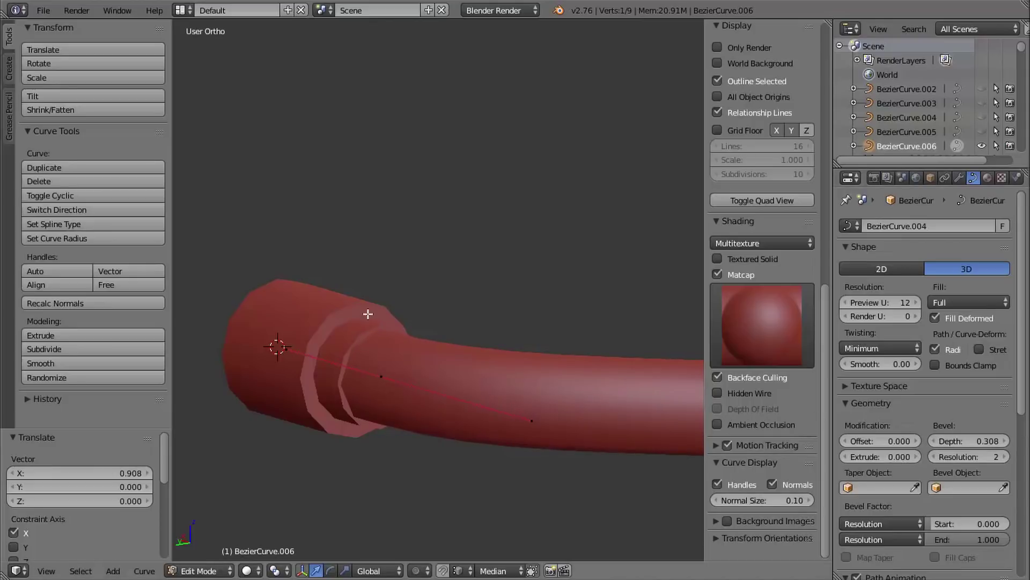
{"action": "key", "text": "alt+Tab"}
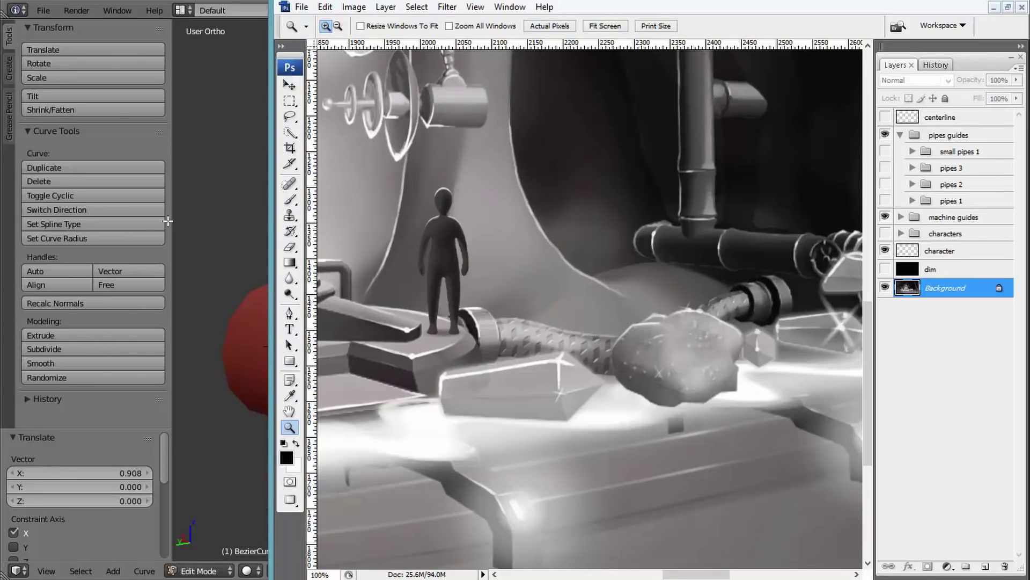
{"action": "key", "text": "alt+Tab"}
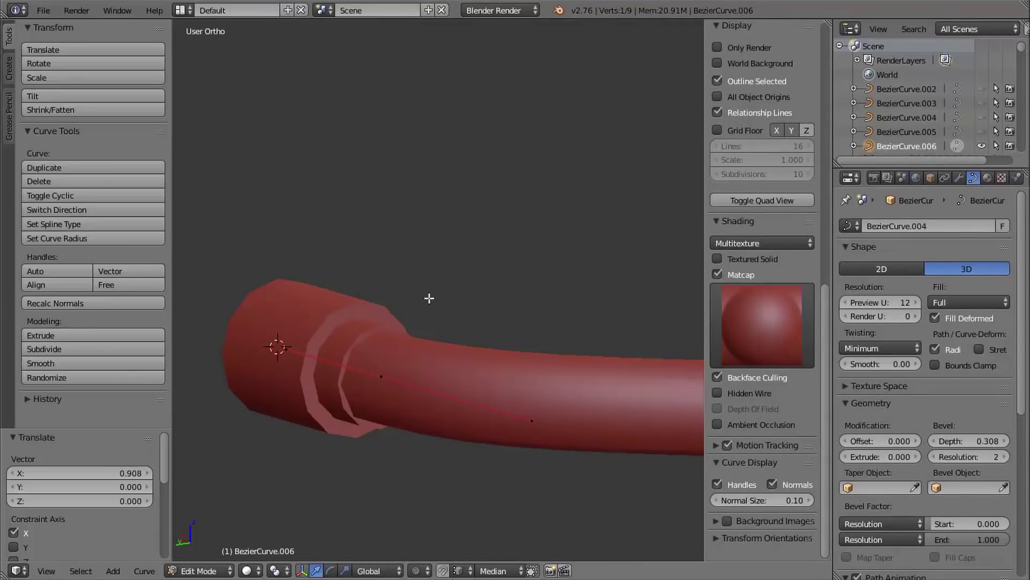
- Leave curve editing and scale the hose's left connector by 1.205 along Y and Z only, excluding X
{"action": "key", "text": "Tab"}
{"action": "right_click", "coordinate": [325, 306]}
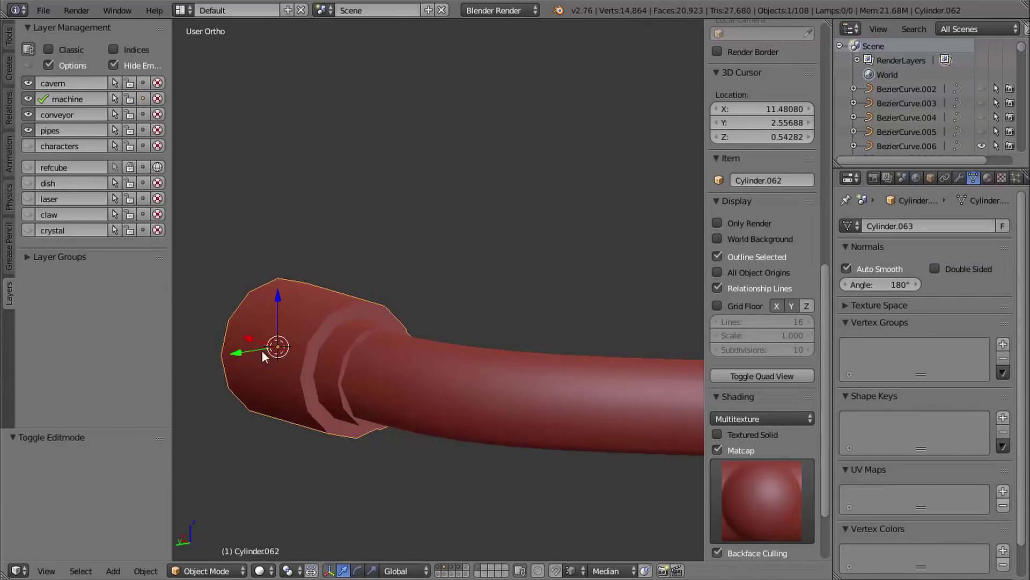
{"action": "middle_click_drag", "start_coordinate": [382, 256], "coordinate": [341, 299]}
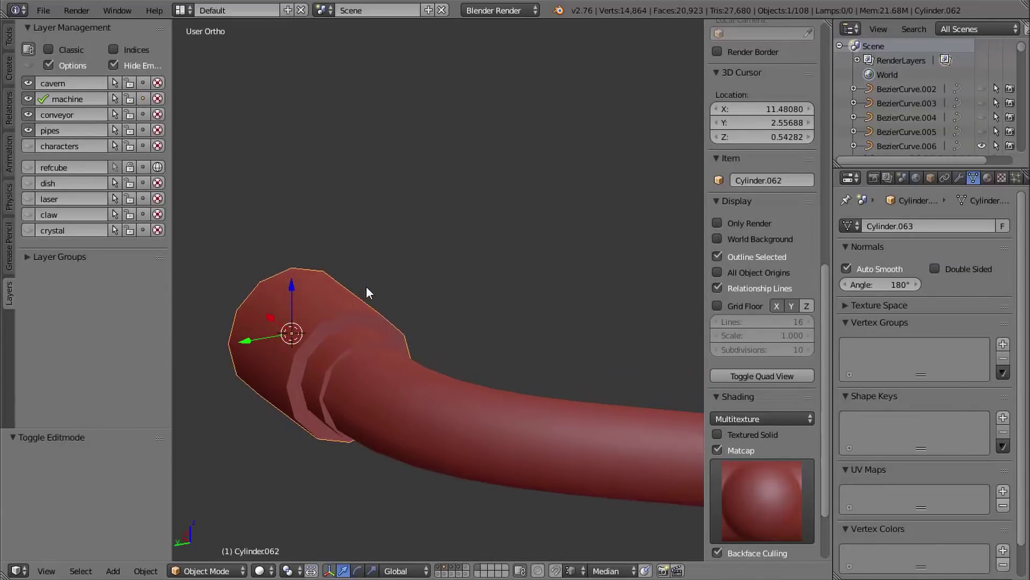
{"action": "key", "text": "s"}
{"action": "key", "text": "x"}
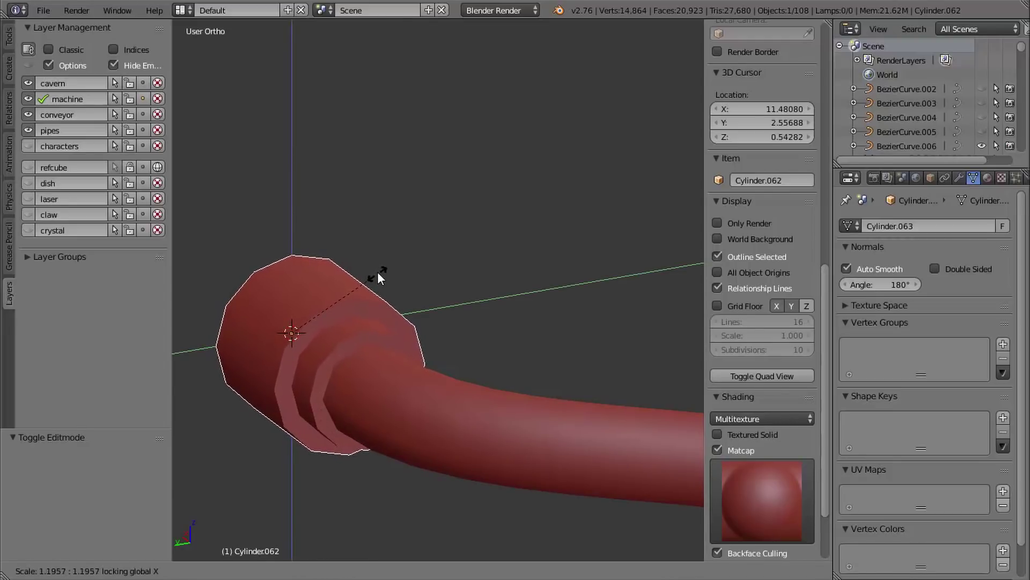
{"action": "left_click", "coordinate": [378, 272]}
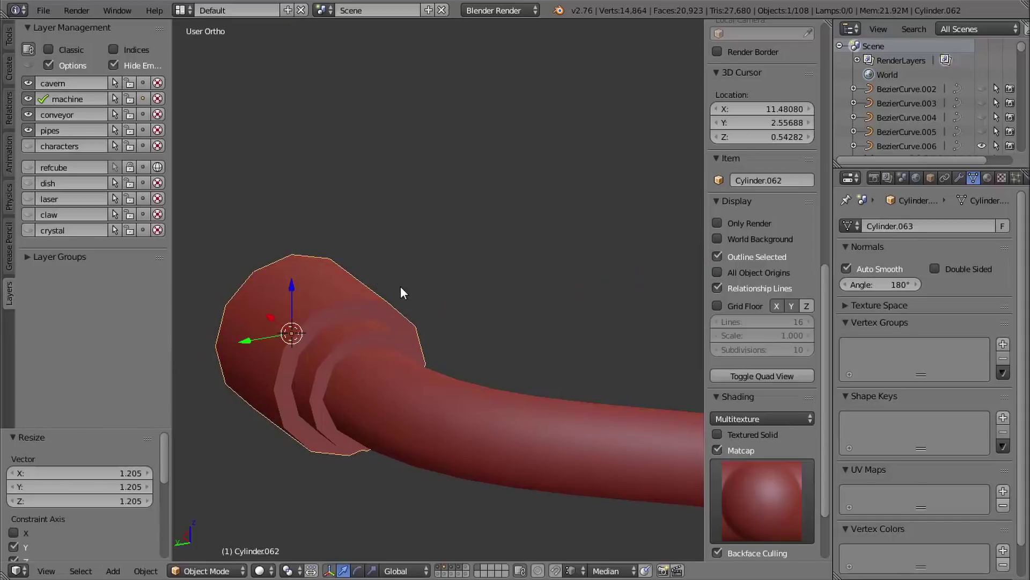
{"action": "middle_click_drag", "start_coordinate": [400, 286], "coordinate": [364, 252]}
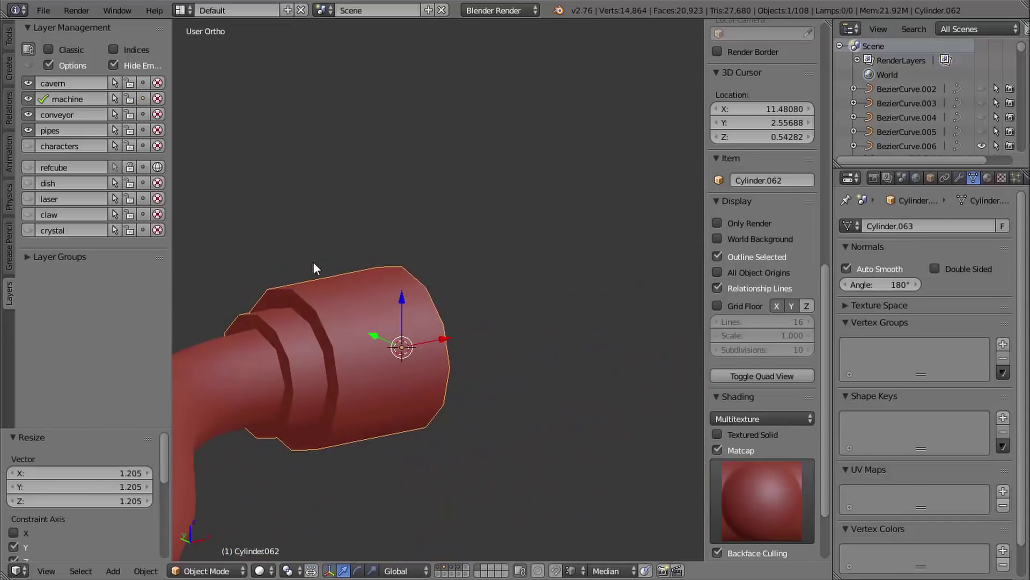
- Check the hose between its connectors, reveal all hidden scene objects and clear the selection
{"action": "middle_click_drag", "start_coordinate": [305, 267], "coordinate": [476, 201], "text": "shift"}
{"action": "scroll", "coordinate": [429, 225], "scroll_direction": "down", "scroll_amount": 5}
{"action": "middle_click_drag", "start_coordinate": [356, 268], "coordinate": [345, 223], "text": "shift"}
{"action": "scroll", "coordinate": [428, 271], "scroll_direction": "up", "scroll_amount": 4}
{"action": "scroll", "coordinate": [397, 266], "scroll_direction": "down", "scroll_amount": 3}
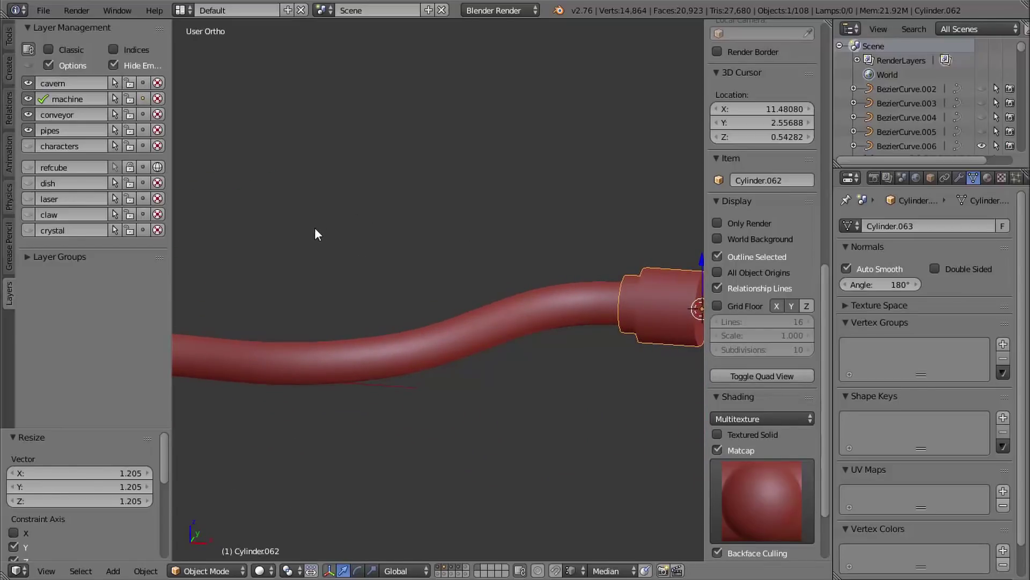
{"action": "key", "text": "alt+h"}
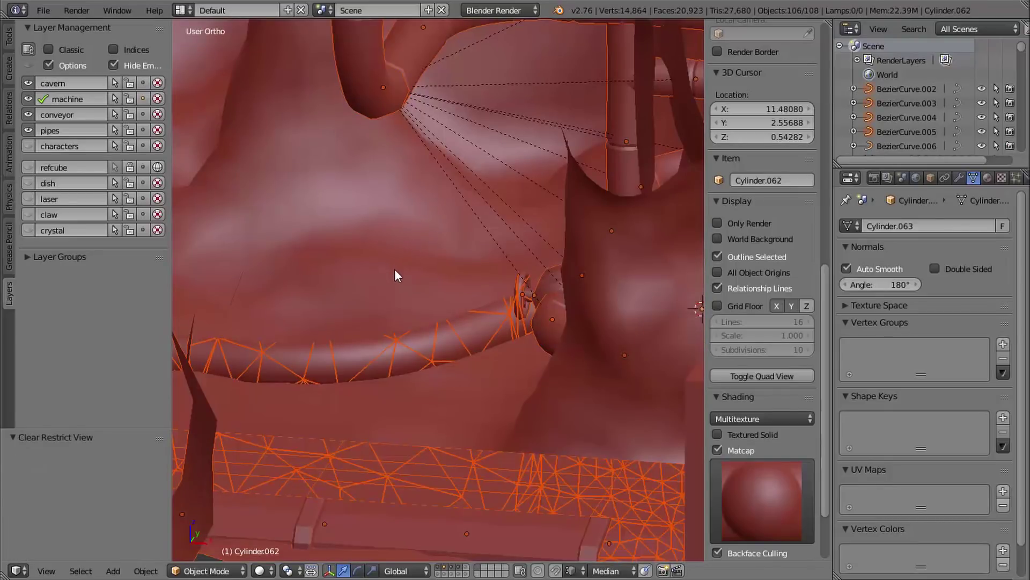
{"action": "key", "text": "a"}
{"action": "middle_click_drag", "start_coordinate": [410, 283], "coordinate": [523, 278], "text": "ctrl"}
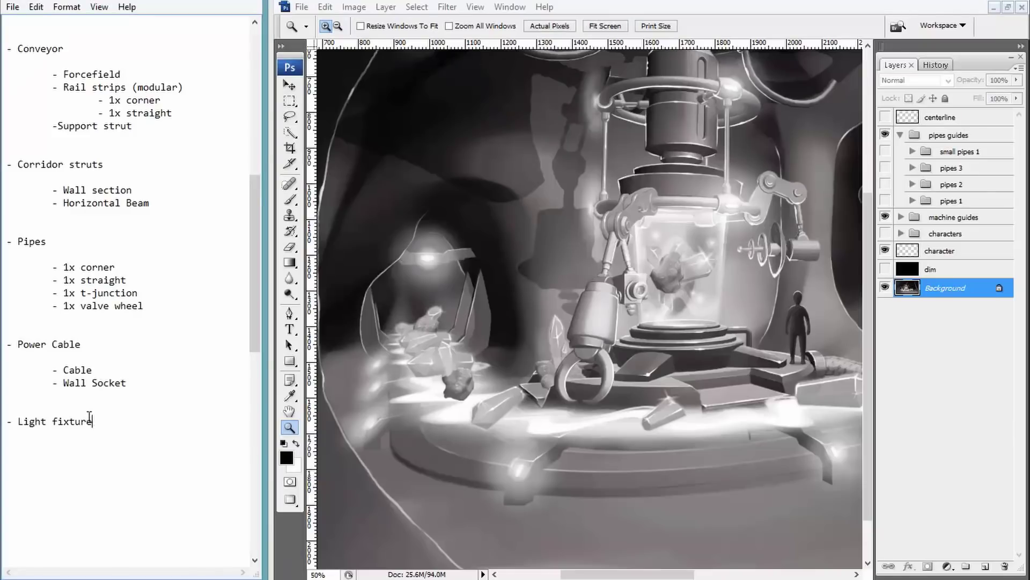
- Switch to the text asset list, highlight the "Light fixture" entry and examine the lights in the Photoshop reference painting
{"action": "left_click_drag", "start_coordinate": [93, 421], "coordinate": [16, 421]}
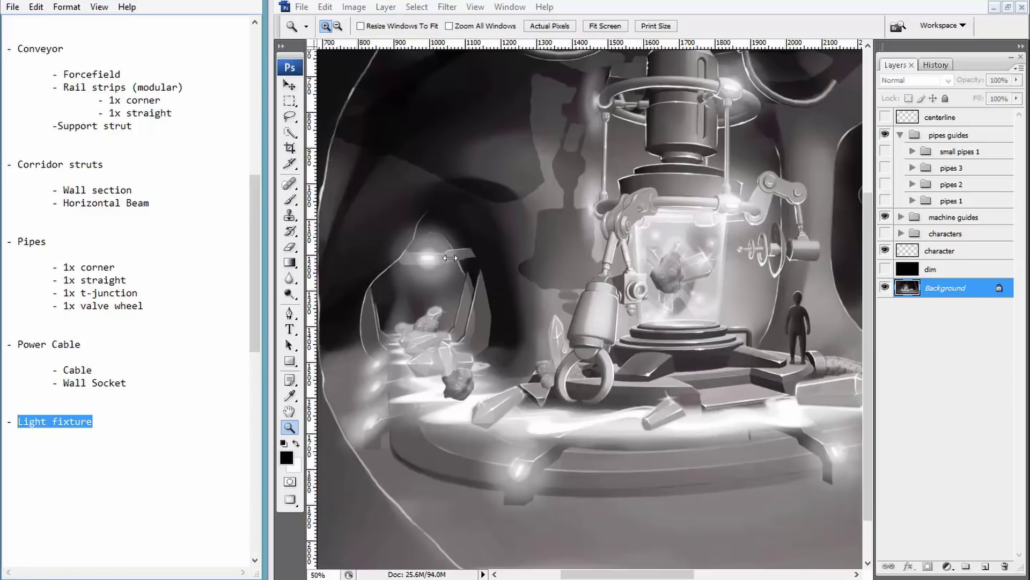
{"action": "left_click", "coordinate": [601, 248]}
{"action": "left_click_drag", "start_coordinate": [715, 170], "coordinate": [599, 250]}
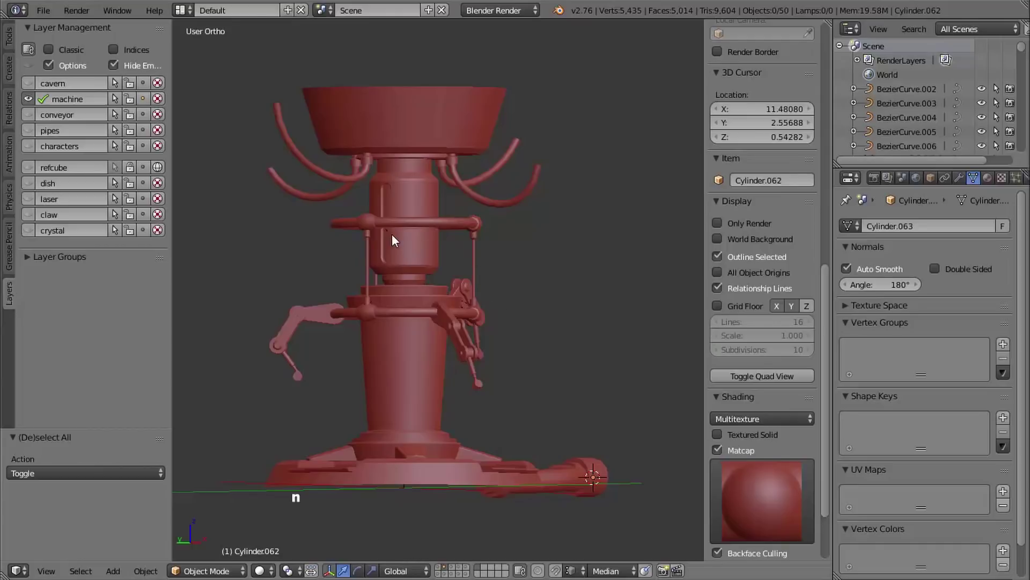
- Back in Blender, isolate the machine's upper ring, its struts and the enclosed cylinder by hiding all unselected objects
{"action": "key", "text": "b"}
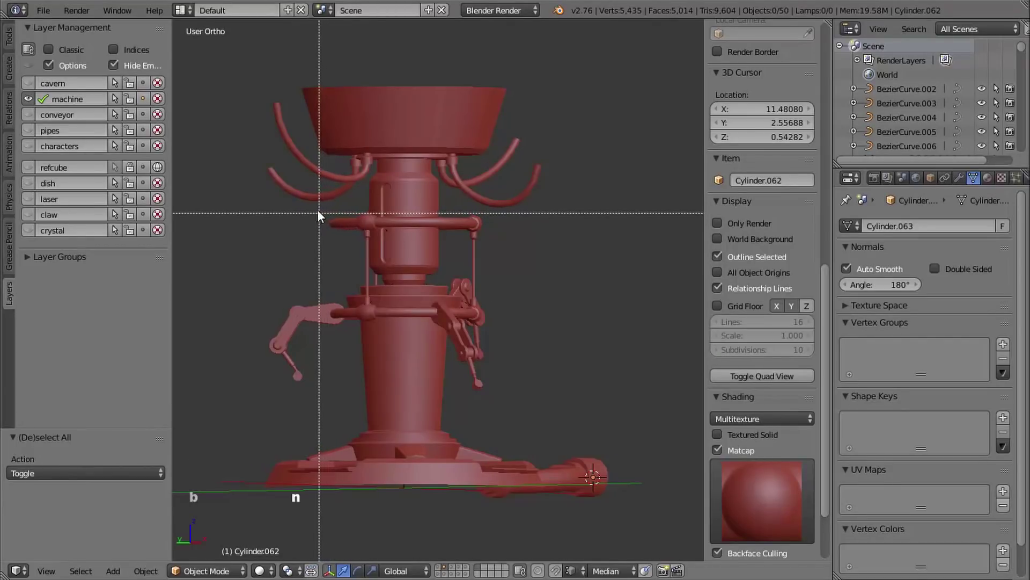
{"action": "left_click_drag", "start_coordinate": [317, 211], "coordinate": [479, 240]}
{"action": "key", "text": "shift+h"}
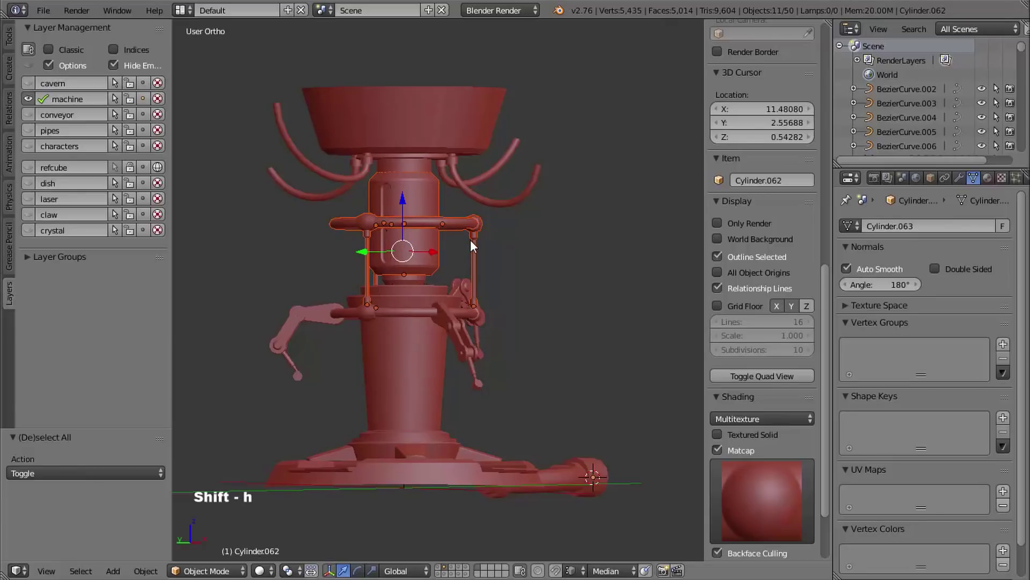
{"action": "middle_click_drag", "start_coordinate": [513, 253], "coordinate": [421, 349]}
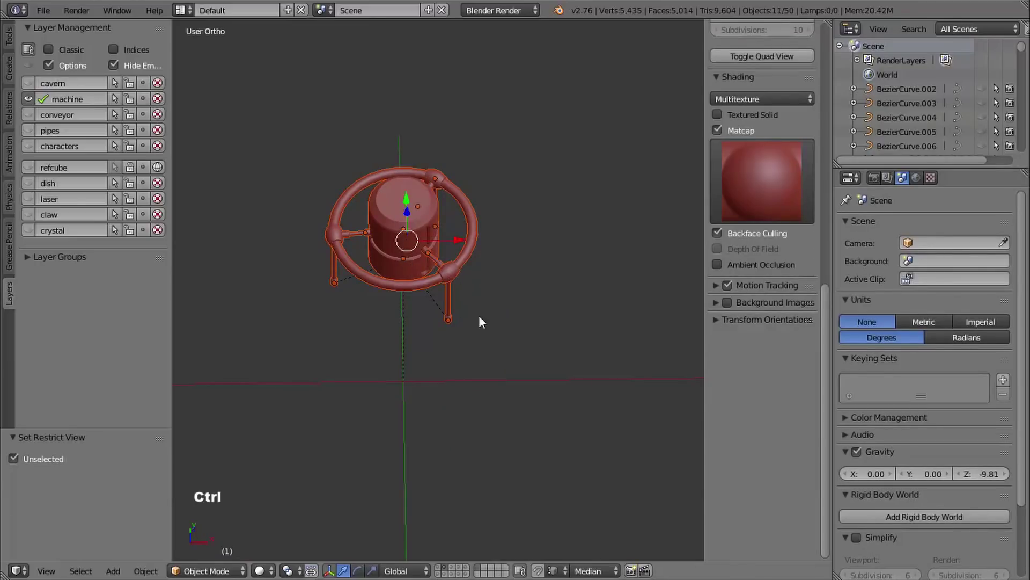
{"action": "middle_click_drag", "start_coordinate": [481, 320], "coordinate": [453, 253], "text": "ctrl"}
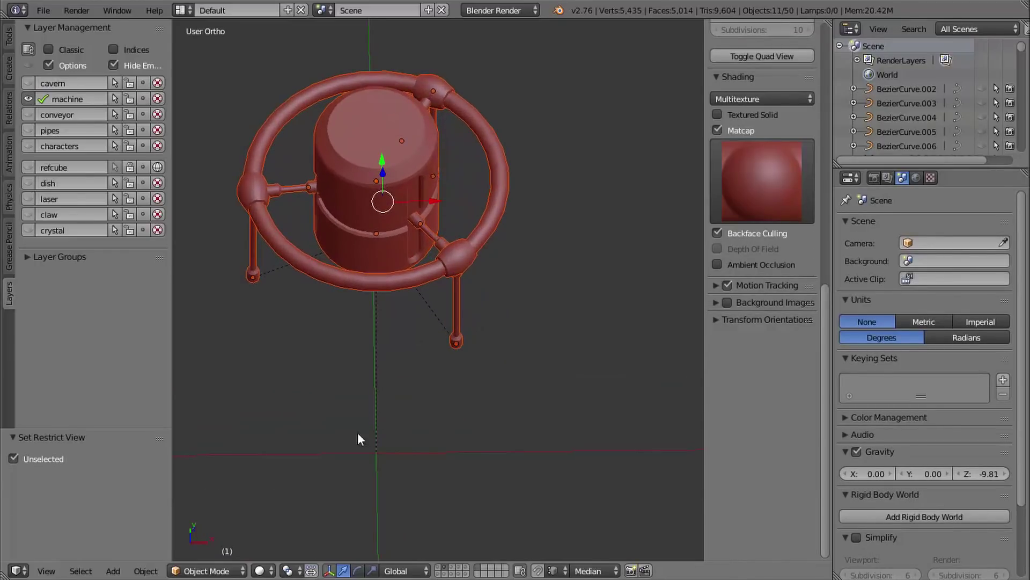
- From the top view, select the central cylinder inside the ring and inspect its location, rotation and dimensions
{"action": "key", "text": "KP_7"}
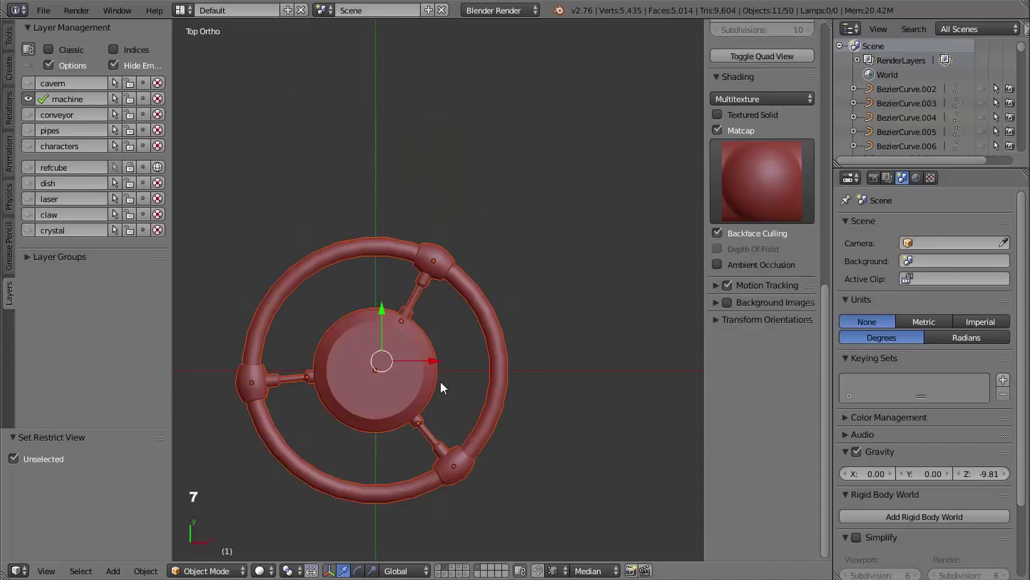
{"action": "middle_click_drag", "start_coordinate": [457, 461], "coordinate": [492, 375], "text": "shift"}
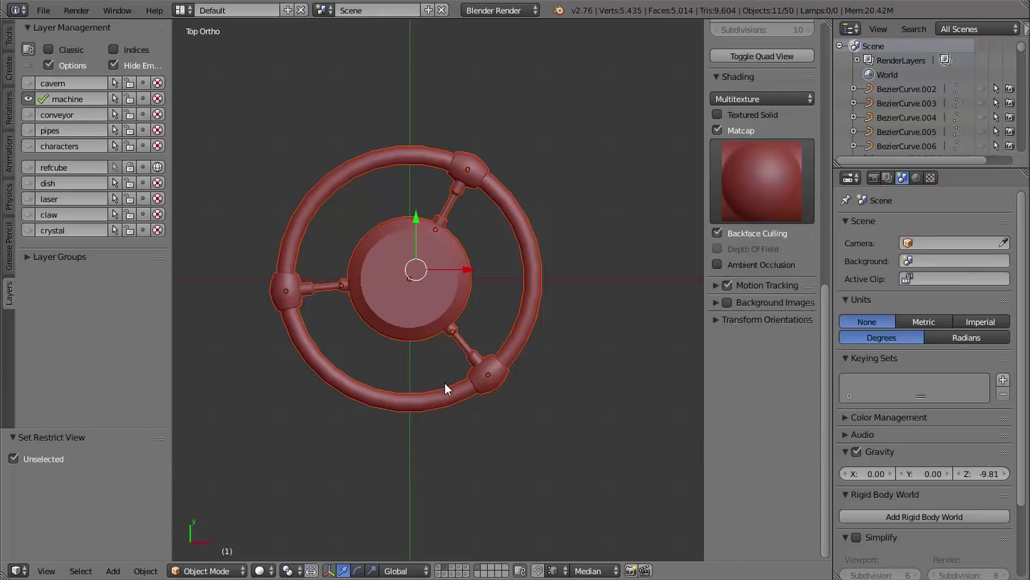
{"action": "middle_click_drag", "start_coordinate": [486, 400], "coordinate": [517, 260], "text": "shift"}
{"action": "right_click", "coordinate": [518, 262]}
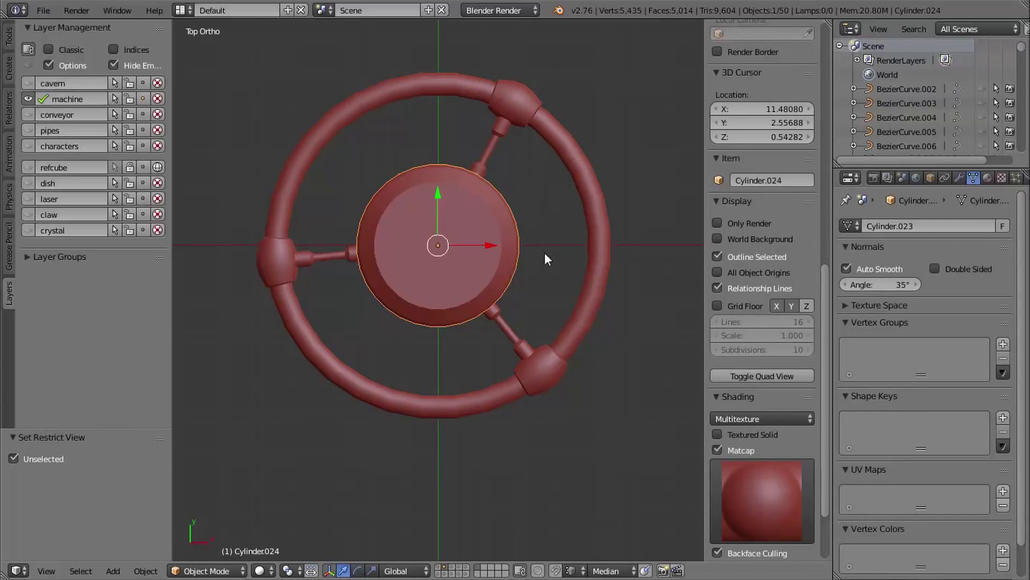
{"action": "mouse_move", "coordinate": [824, 278]}
{"action": "left_mouse_down"}
{"action": "mouse_move", "coordinate": [837, 49]}
{"action": "mouse_move", "coordinate": [746, 146]}
{"action": "left_mouse_up"}
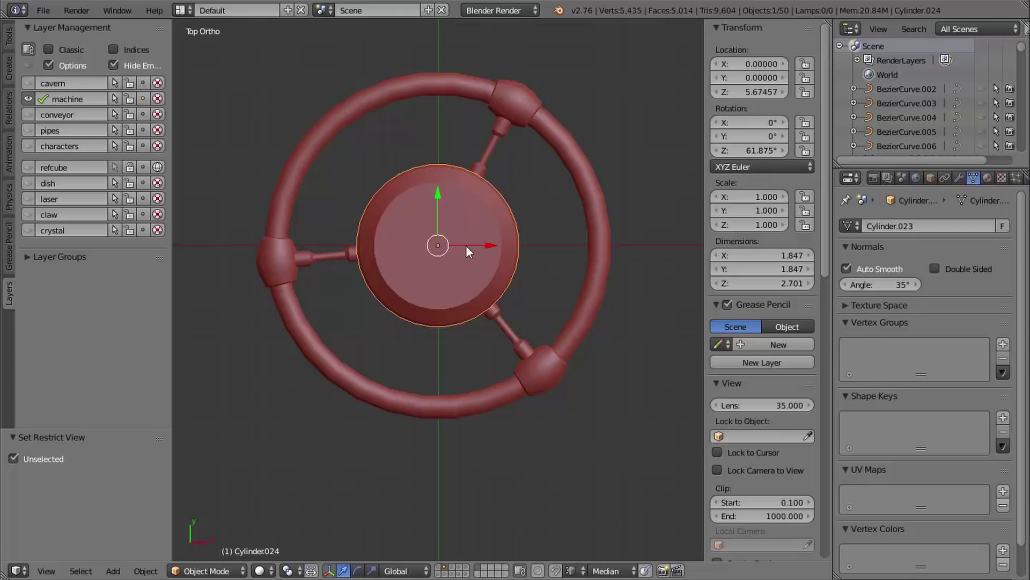
- Apply the central cylinder's rotation, and set its Z rotation to -11.25*3.5 degrees so a spoke lines up with the Y axis
{"action": "key", "text": "ctrl+a"}
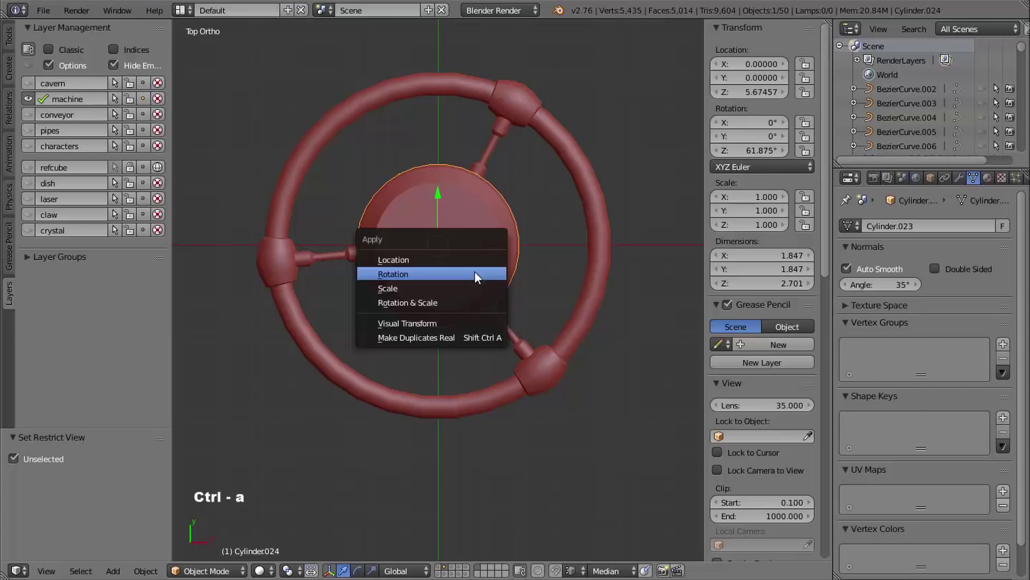
{"action": "left_click", "coordinate": [424, 274]}
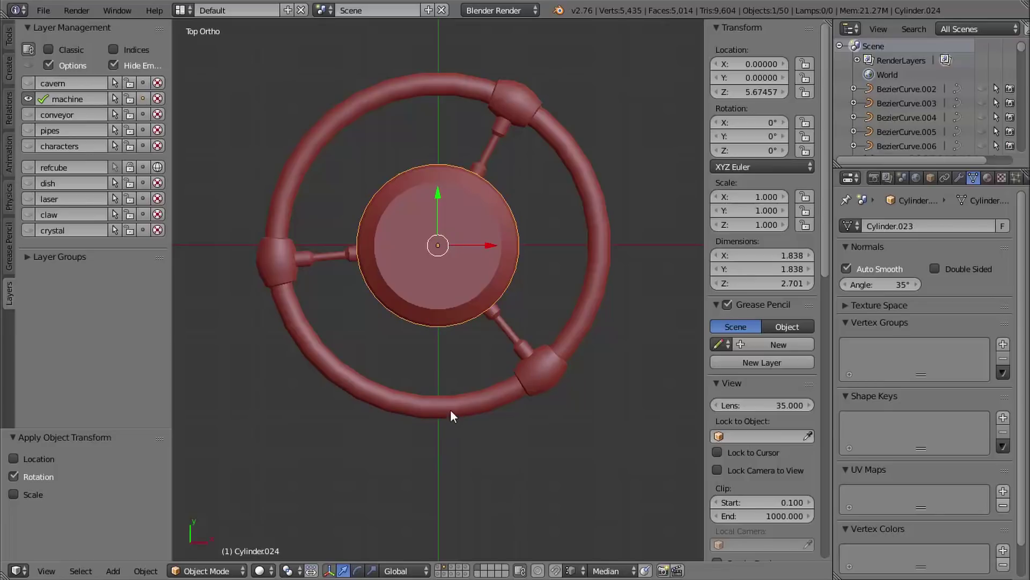
{"action": "right_click", "coordinate": [482, 396]}
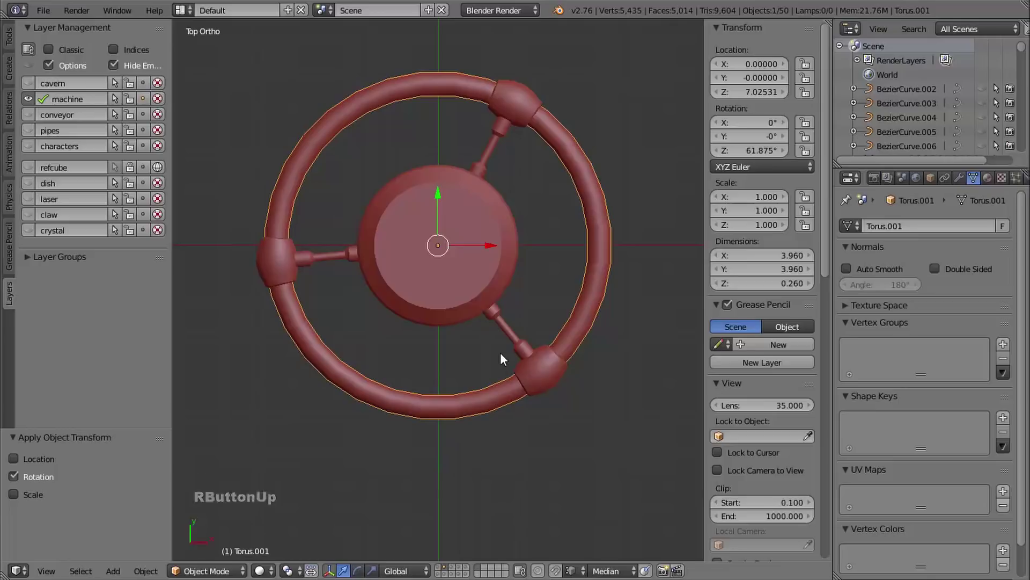
{"action": "key", "text": "z"}
{"action": "middle_click_drag", "start_coordinate": [521, 360], "coordinate": [576, 308], "text": "shift"}
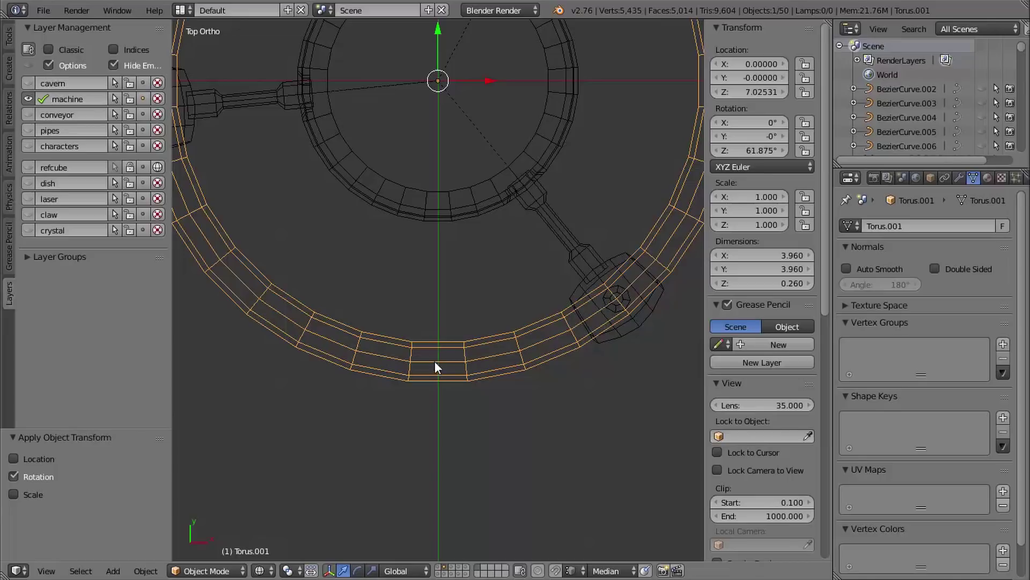
{"action": "right_click", "coordinate": [560, 134]}
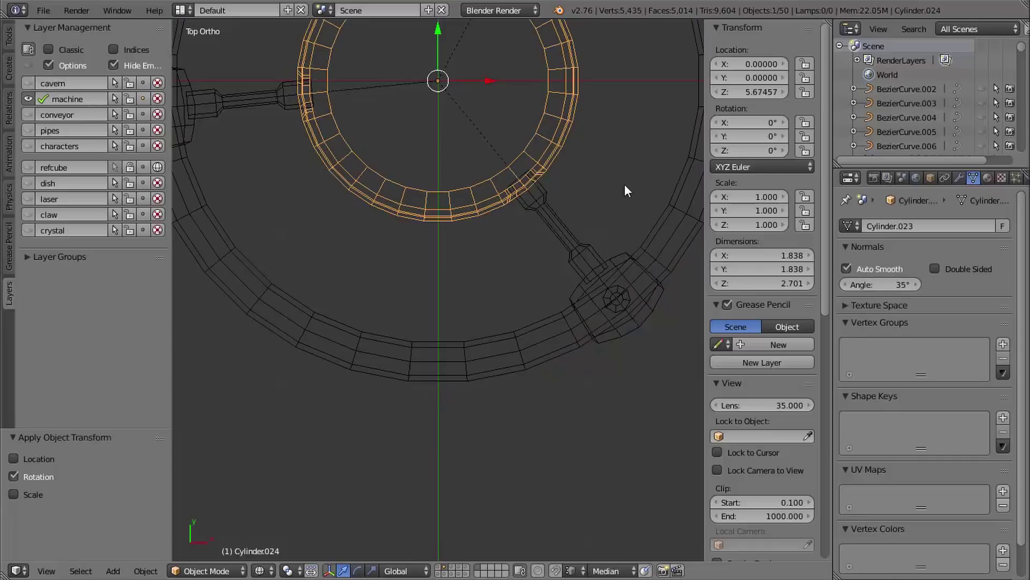
{"action": "left_click", "coordinate": [741, 153]}
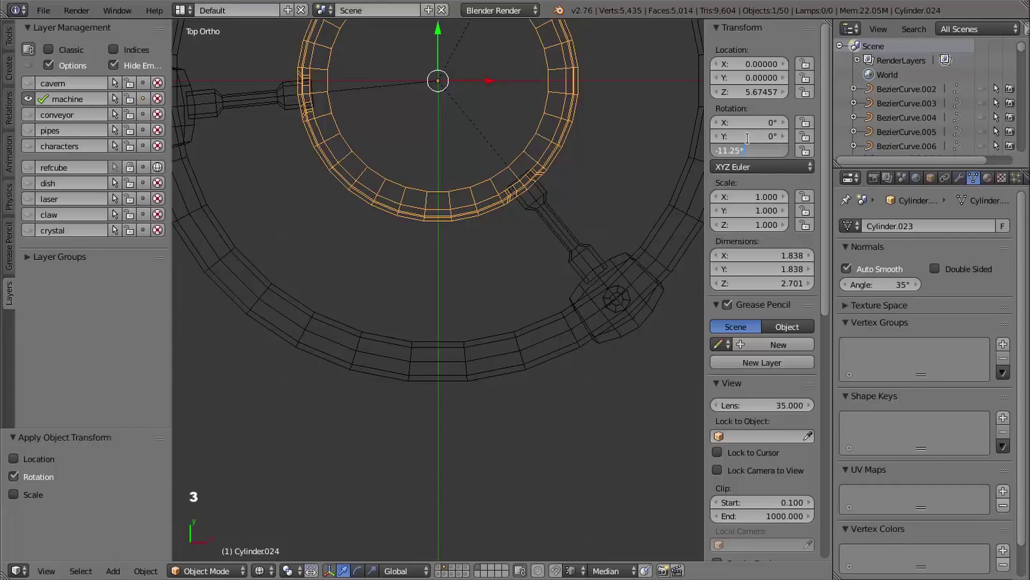
{"action": "type", "text": "-11.25*3.5"}
{"action": "key", "text": "Return"}
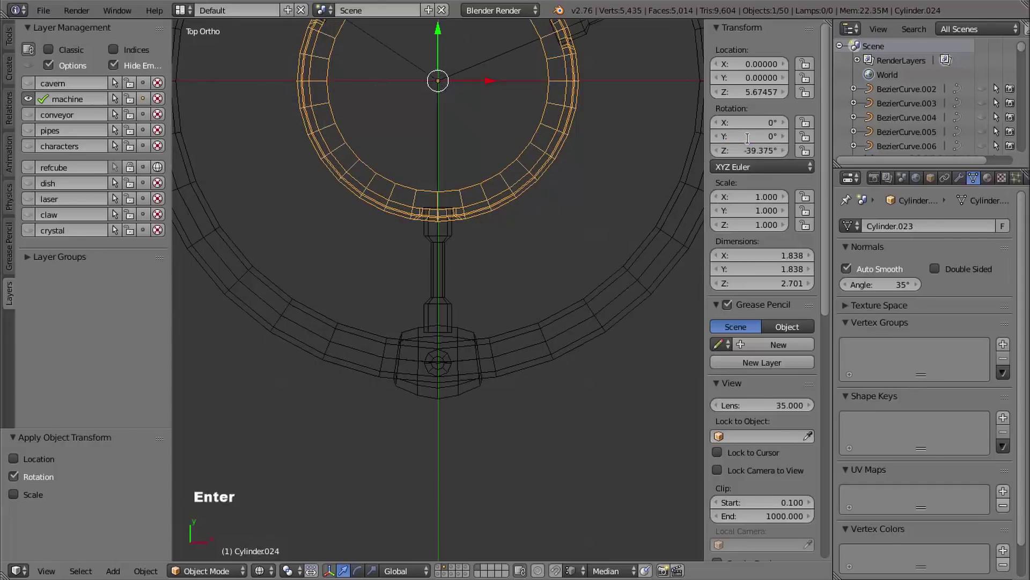
- Snap the 3D cursor to the outermost middle vertex of the front joint sleeve on the ring
{"action": "middle_click_drag", "start_coordinate": [607, 300], "coordinate": [520, 303], "text": "shift"}
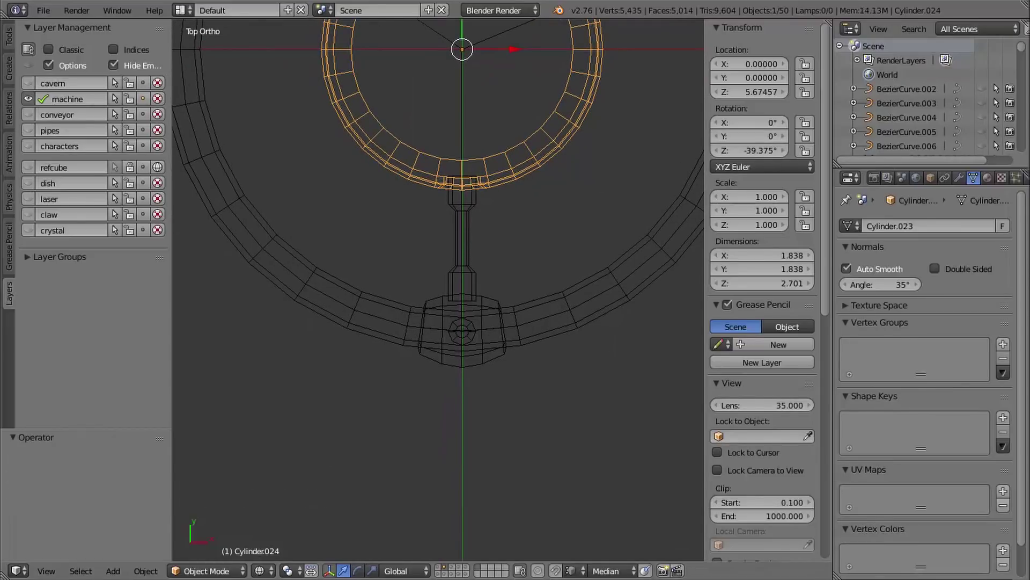
{"action": "mouse_move", "coordinate": [526, 408]}
{"action": "middle_mouse_down"}
{"action": "mouse_move", "coordinate": [589, 351]}
{"action": "mouse_move", "coordinate": [522, 365]}
{"action": "mouse_move", "coordinate": [531, 330]}
{"action": "middle_mouse_up"}
{"action": "key", "text": "z"}
{"action": "right_click", "coordinate": [513, 291]}
{"action": "middle_click_drag", "start_coordinate": [531, 330], "coordinate": [537, 374]}
{"action": "key", "text": "Tab"}
{"action": "right_click", "coordinate": [511, 324]}
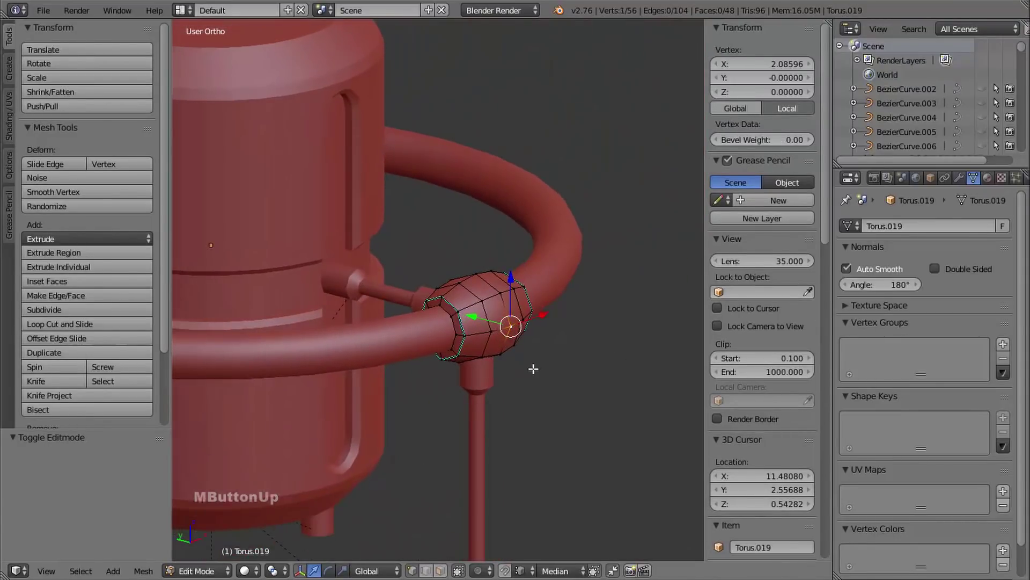
{"action": "key", "text": "shift+s"}
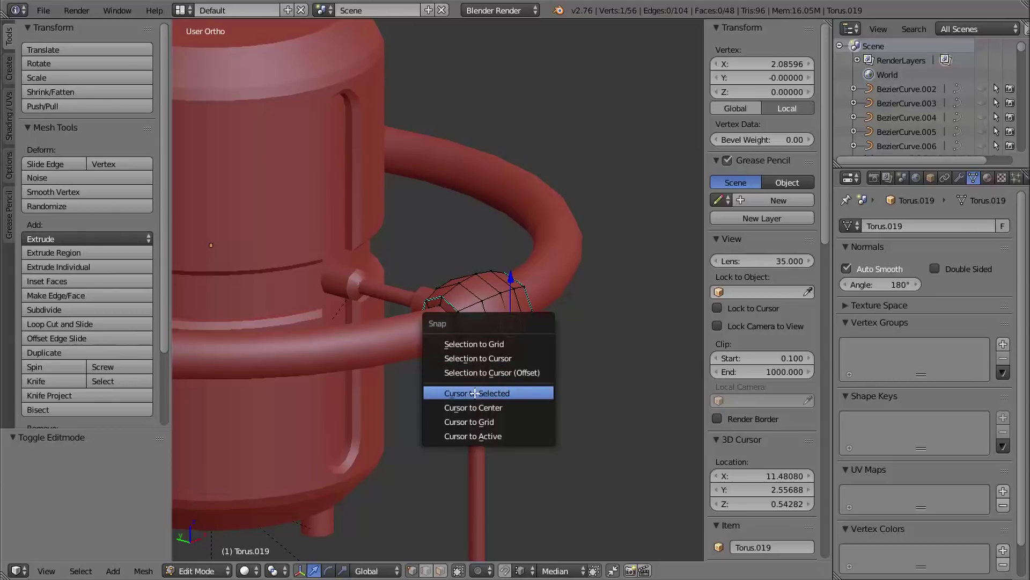
{"action": "left_click", "coordinate": [492, 393]}
{"action": "middle_click_drag", "start_coordinate": [568, 386], "coordinate": [513, 347]}
{"action": "key", "text": "Tab"}
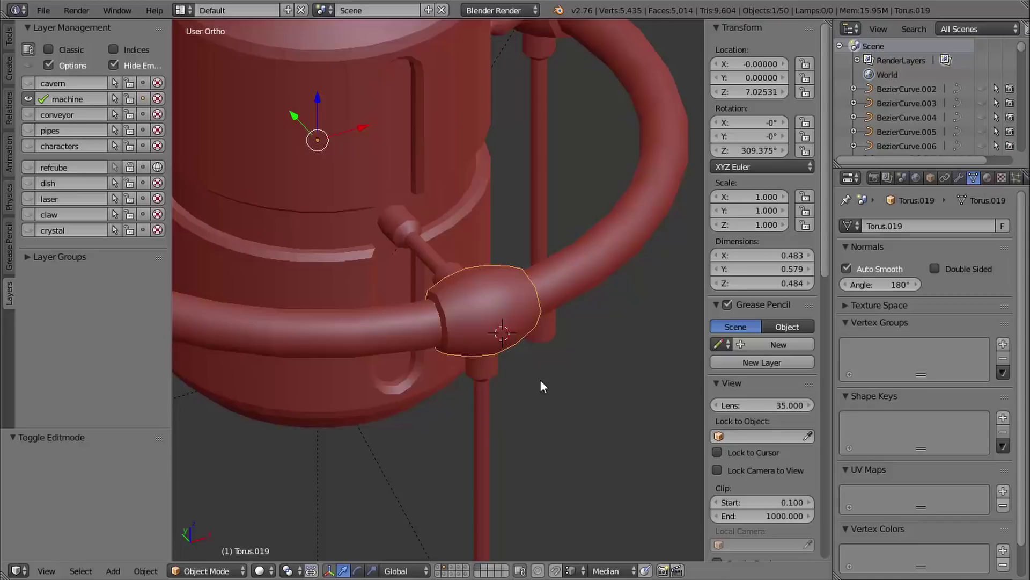
- Add a mesh cylinder at the 3D cursor, aligned to the front view
{"action": "middle_click_drag", "start_coordinate": [540, 379], "coordinate": [507, 355]}
{"action": "key", "text": "KP_1"}
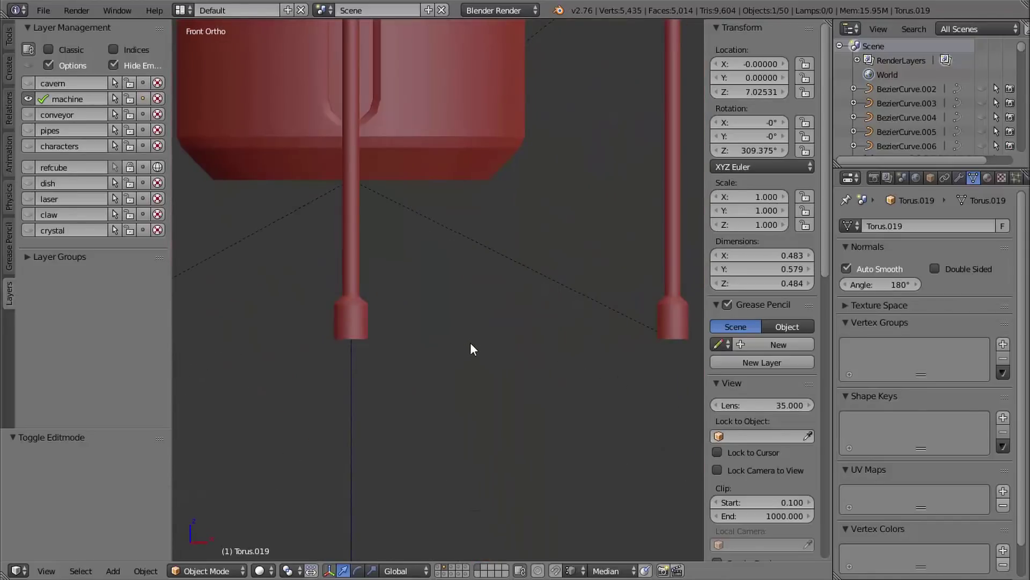
{"action": "key", "text": "KP_Decimal"}
{"action": "middle_click_drag", "start_coordinate": [511, 330], "coordinate": [406, 272], "text": "ctrl"}
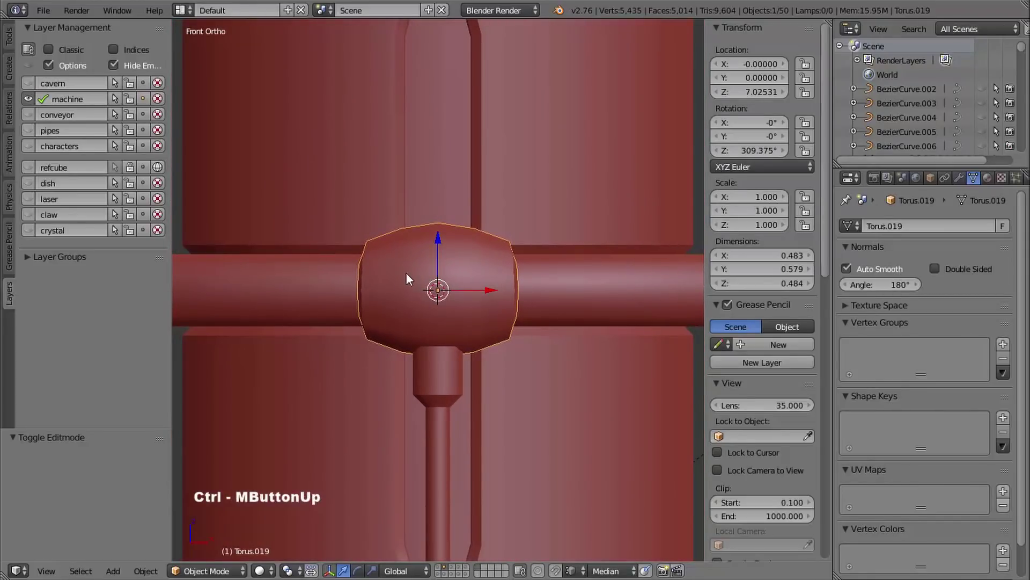
{"action": "key", "text": "shift+a"}
{"action": "left_click", "coordinate": [432, 295]}
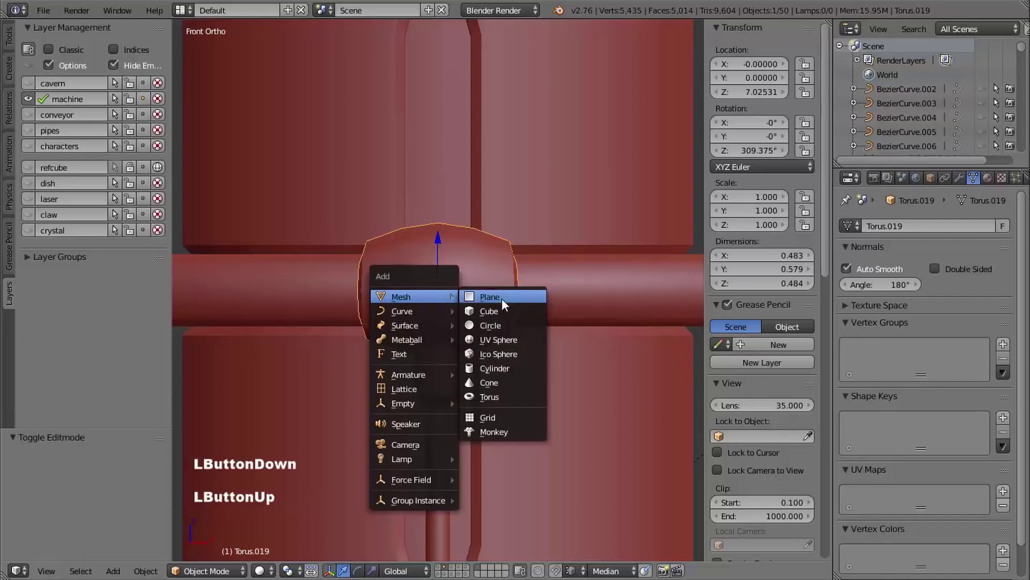
{"action": "left_click", "coordinate": [494, 367]}
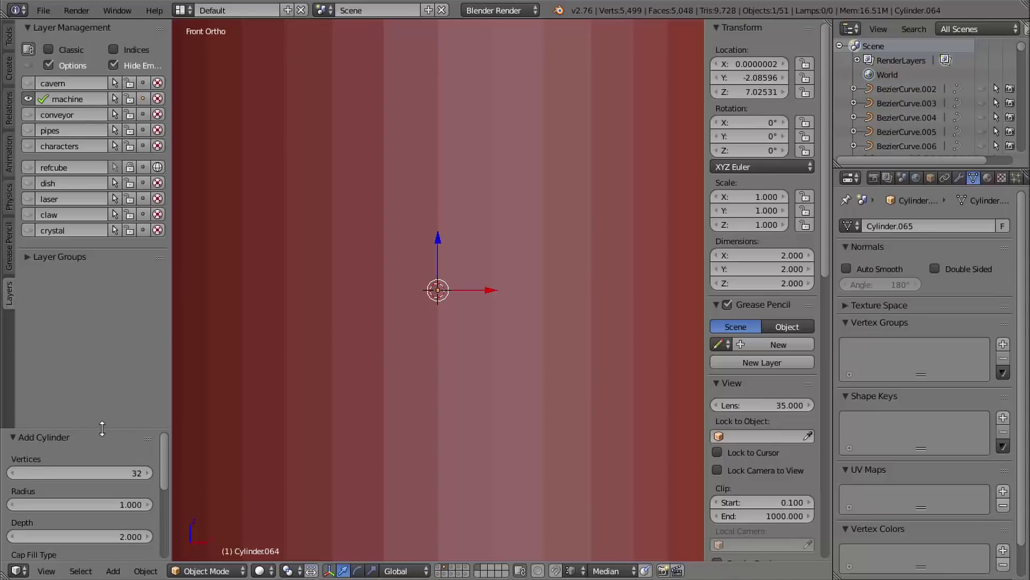
{"action": "left_click_drag", "start_coordinate": [101, 428], "coordinate": [102, 262]}
{"action": "left_click", "coordinate": [24, 415]}
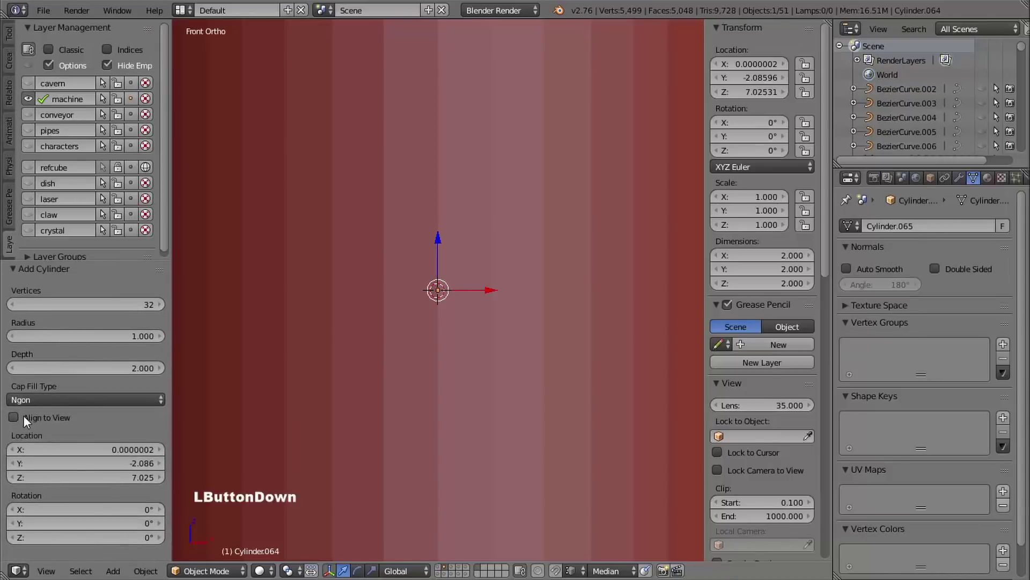
- Give the new cylinder a radius of 0.1, 8 vertices and Triangle Fan caps
{"action": "left_click_drag", "start_coordinate": [147, 335], "coordinate": [80, 332]}
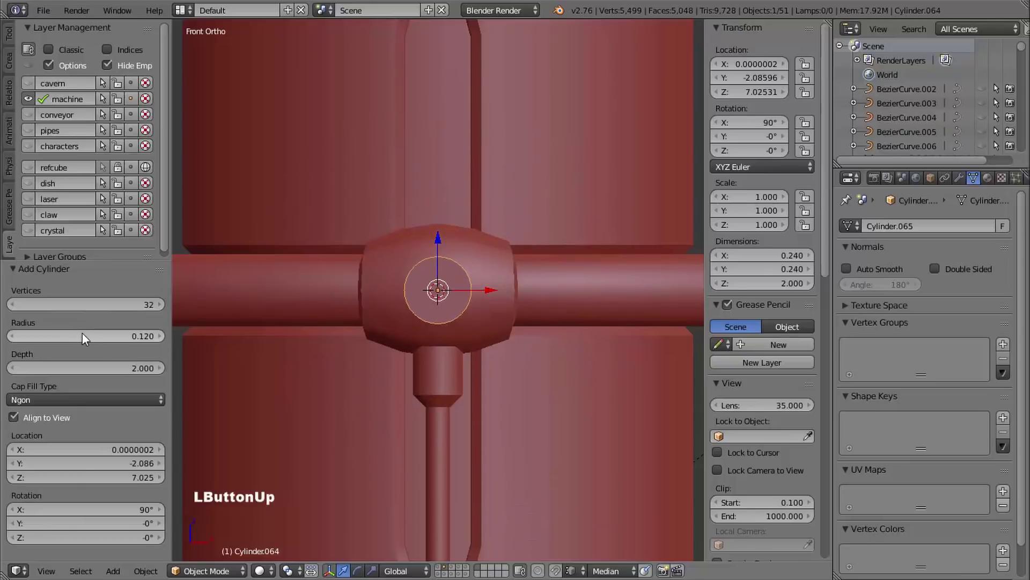
{"action": "left_click", "coordinate": [140, 335]}
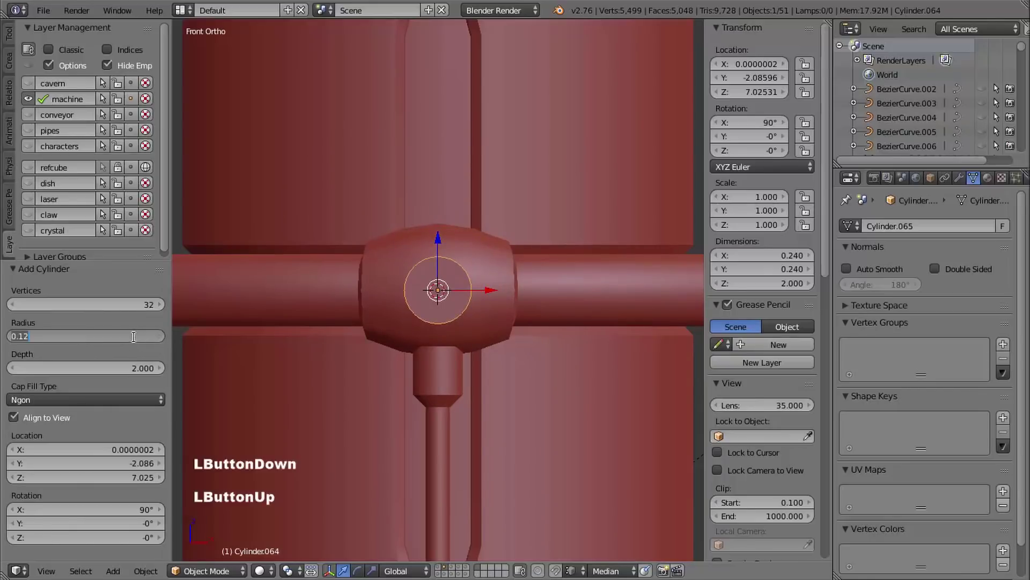
{"action": "type", "text": ".1"}
{"action": "key", "text": "Return"}
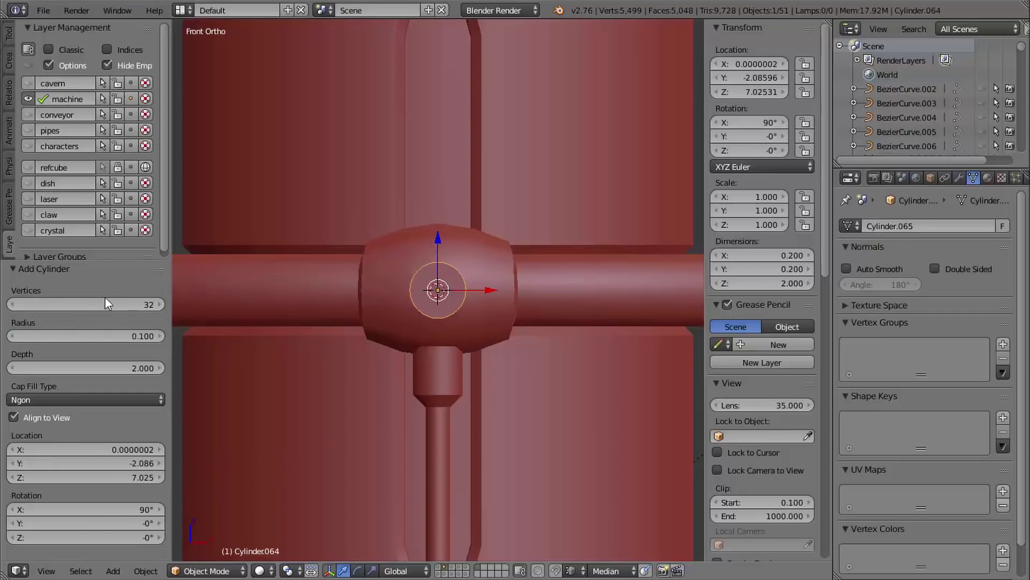
{"action": "left_click", "coordinate": [127, 303]}
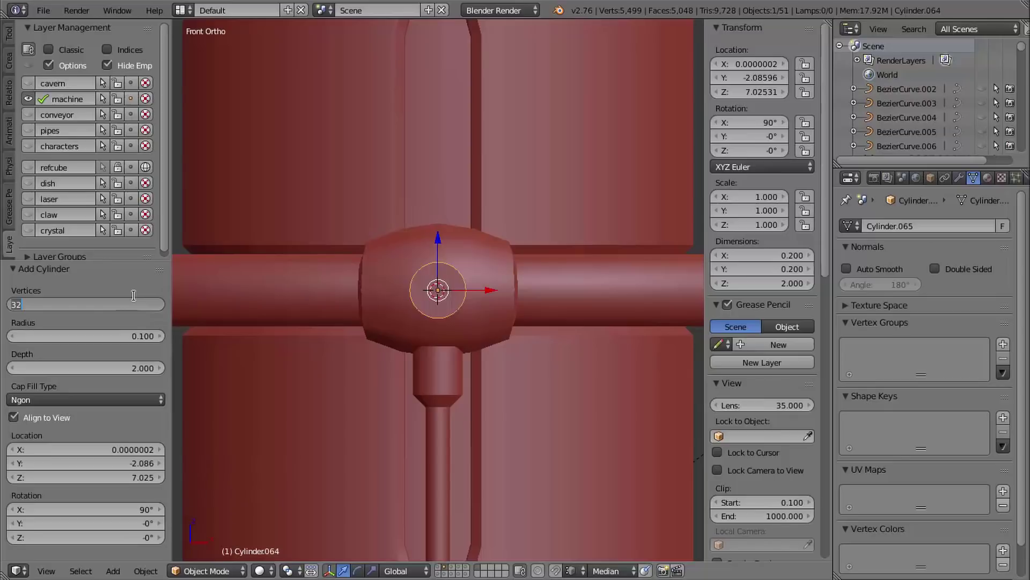
{"action": "type", "text": "8"}
{"action": "key", "text": "Return"}
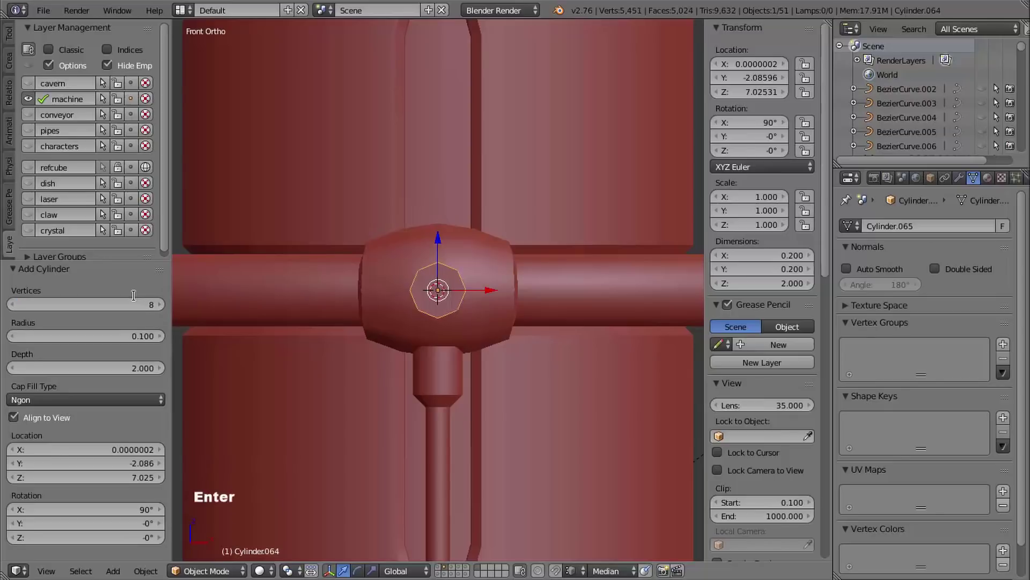
{"action": "mouse_move", "coordinate": [359, 297]}
{"action": "middle_mouse_down", "text": "shift"}
{"action": "mouse_move", "coordinate": [395, 302]}
{"action": "mouse_move", "coordinate": [370, 284]}
{"action": "middle_mouse_up", "text": "shift"}
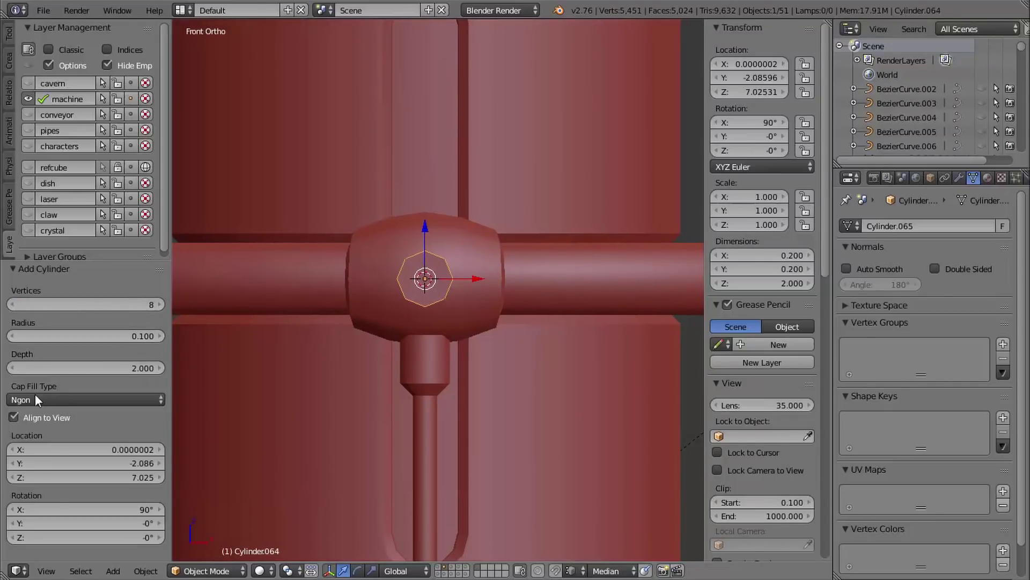
{"action": "left_click", "coordinate": [54, 399]}
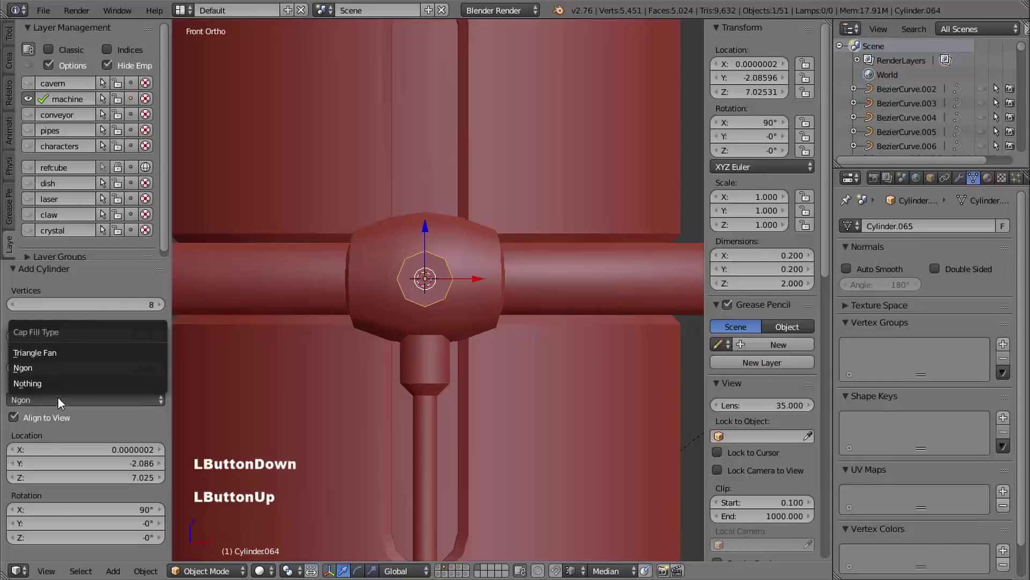
{"action": "left_click", "coordinate": [66, 353]}
- Extrude the faces on the negative X half of the new cylinder about 0.161 along negative X
{"action": "middle_click_drag", "start_coordinate": [492, 367], "coordinate": [494, 317], "text": "shift"}
{"action": "key", "text": "Tab"}
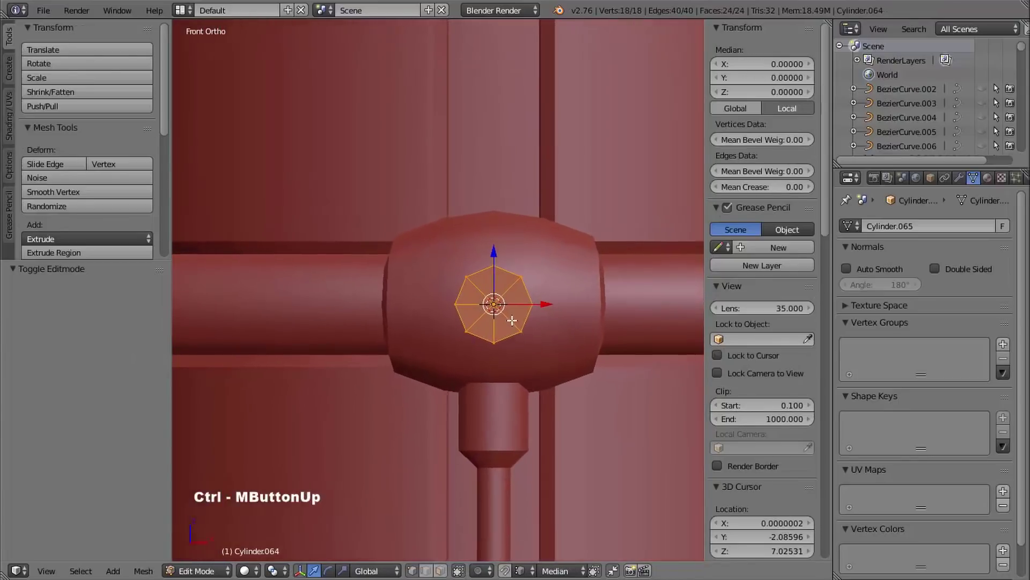
{"action": "key", "text": "z"}
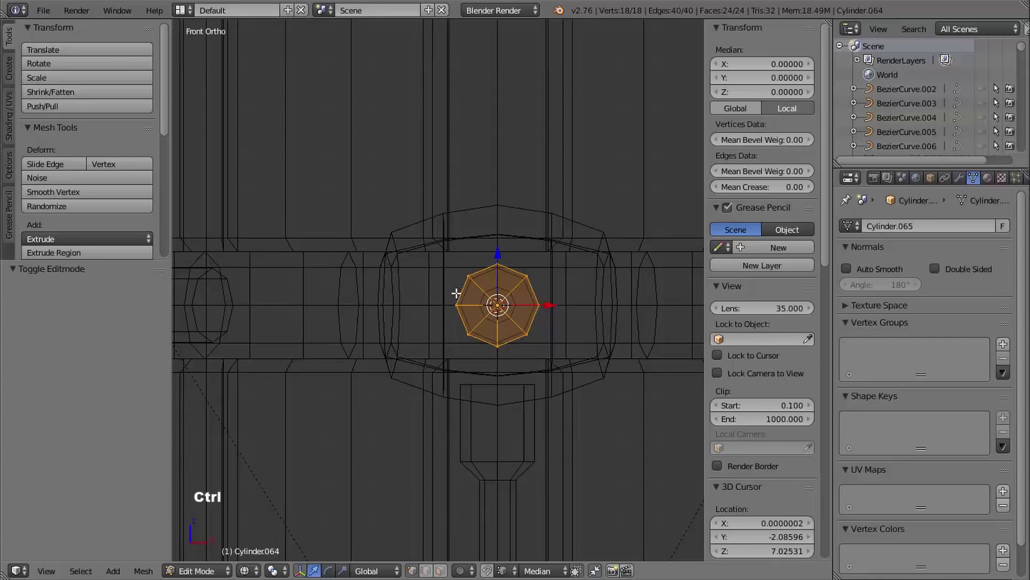
{"action": "key", "text": "ctrl+Tab"}
{"action": "left_click", "coordinate": [422, 323]}
{"action": "key", "text": "a"}
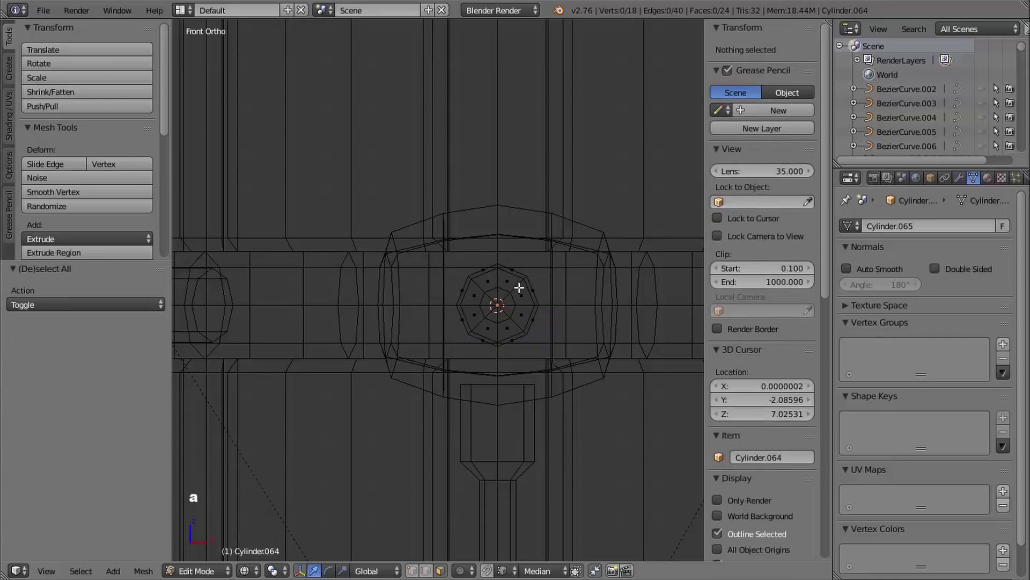
{"action": "mouse_move", "coordinate": [489, 279]}
{"action": "middle_mouse_down", "text": "ctrl"}
{"action": "mouse_move", "coordinate": [545, 315]}
{"action": "mouse_move", "coordinate": [490, 269]}
{"action": "middle_mouse_up", "text": "ctrl"}
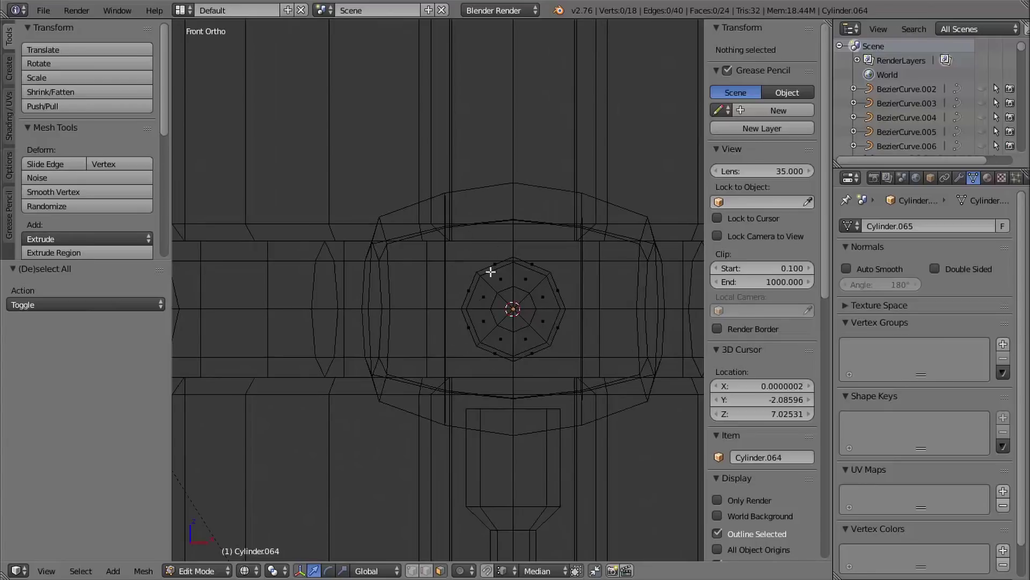
{"action": "key", "text": "b"}
{"action": "left_click_drag", "start_coordinate": [435, 224], "coordinate": [507, 387]}
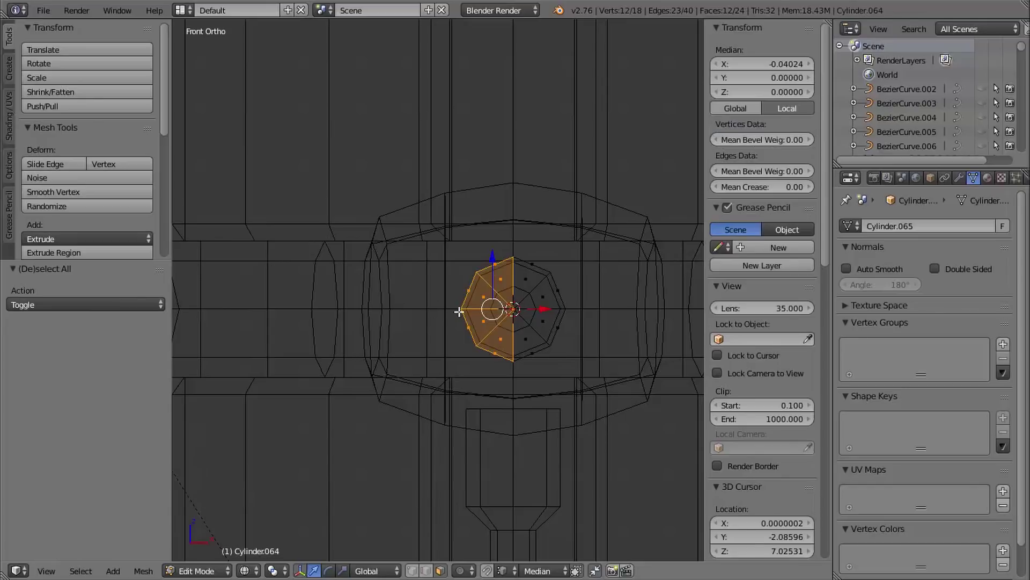
{"action": "key", "text": "e"}
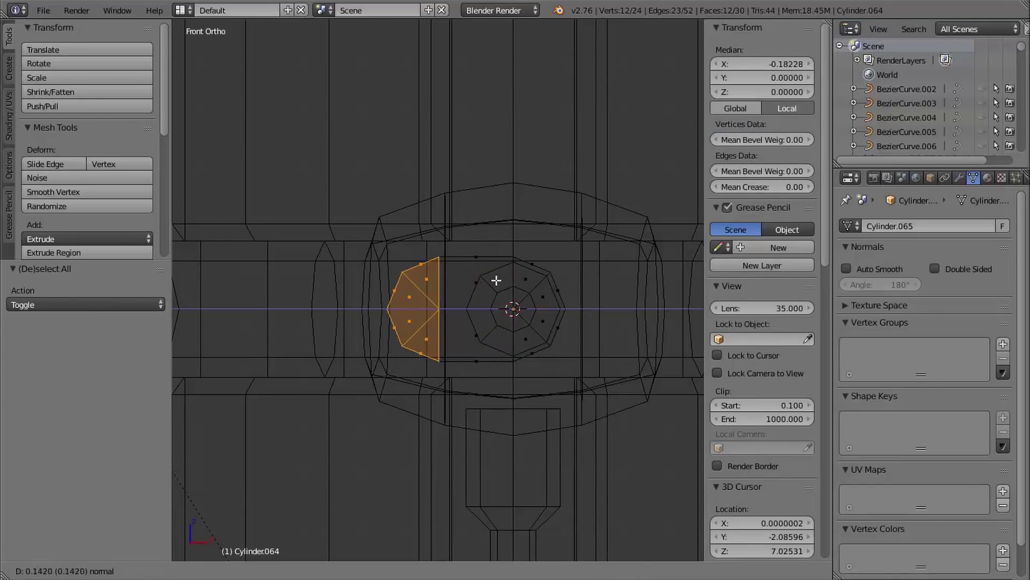
{"action": "left_click", "coordinate": [489, 278]}
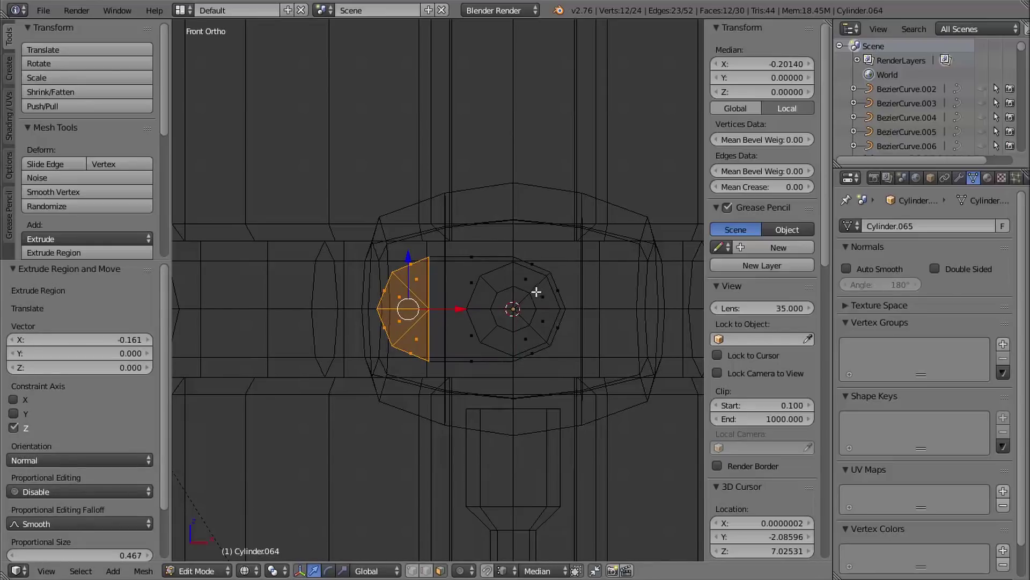
- Move the cylinder's inner end vertices outward along Y to about -0.107 in local Z, just inside the joint sleeve
{"action": "mouse_move", "coordinate": [549, 269]}
{"action": "middle_mouse_down"}
{"action": "mouse_move", "coordinate": [559, 285]}
{"action": "mouse_move", "coordinate": [629, 298]}
{"action": "mouse_move", "coordinate": [518, 292]}
{"action": "mouse_move", "coordinate": [566, 280]}
{"action": "mouse_move", "coordinate": [524, 290]}
{"action": "mouse_move", "coordinate": [547, 317]}
{"action": "mouse_move", "coordinate": [536, 304]}
{"action": "middle_mouse_up"}
{"action": "key", "text": "z"}
{"action": "key", "text": "z"}
{"action": "middle_click_drag", "start_coordinate": [337, 328], "coordinate": [304, 318]}
{"action": "key", "text": "ctrl+Tab"}
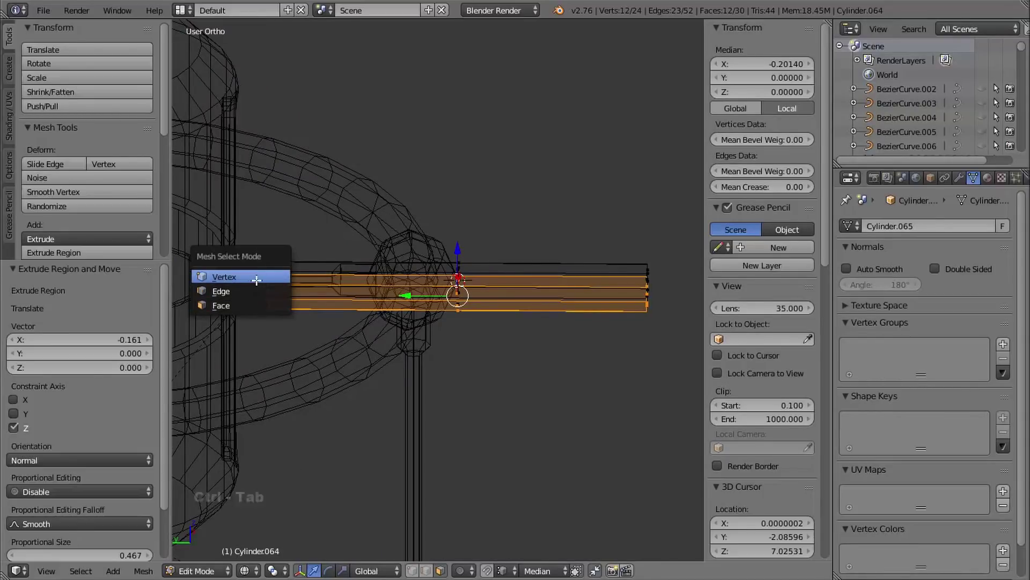
{"action": "left_click", "coordinate": [266, 275]}
{"action": "key", "text": "a"}
{"action": "key", "text": "b"}
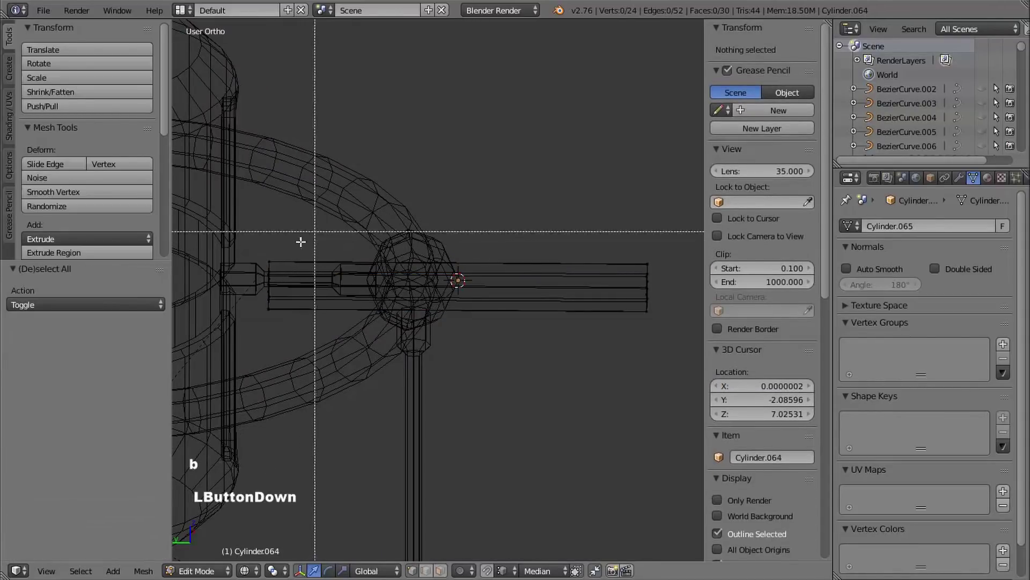
{"action": "left_click_drag", "start_coordinate": [299, 242], "coordinate": [252, 322]}
{"action": "left_click_drag", "start_coordinate": [255, 285], "coordinate": [388, 275]}
{"action": "mouse_move", "coordinate": [388, 275]}
{"action": "middle_mouse_down"}
{"action": "mouse_move", "coordinate": [408, 296]}
{"action": "mouse_move", "coordinate": [393, 280]}
{"action": "middle_mouse_up"}
{"action": "key", "text": "z"}
{"action": "left_click_drag", "start_coordinate": [393, 279], "coordinate": [388, 278]}
{"action": "middle_click_drag", "start_coordinate": [388, 278], "coordinate": [561, 322]}
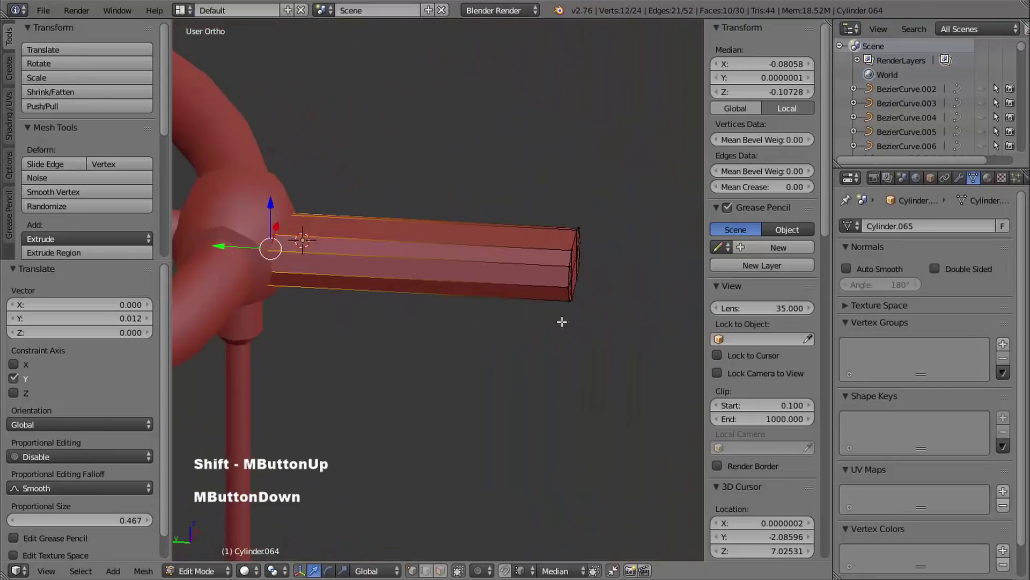
- Invert the vertex selection and move the cylinder's outer end about 0.863 along Y toward the sleeve
{"action": "key", "text": "ctrl+i"}
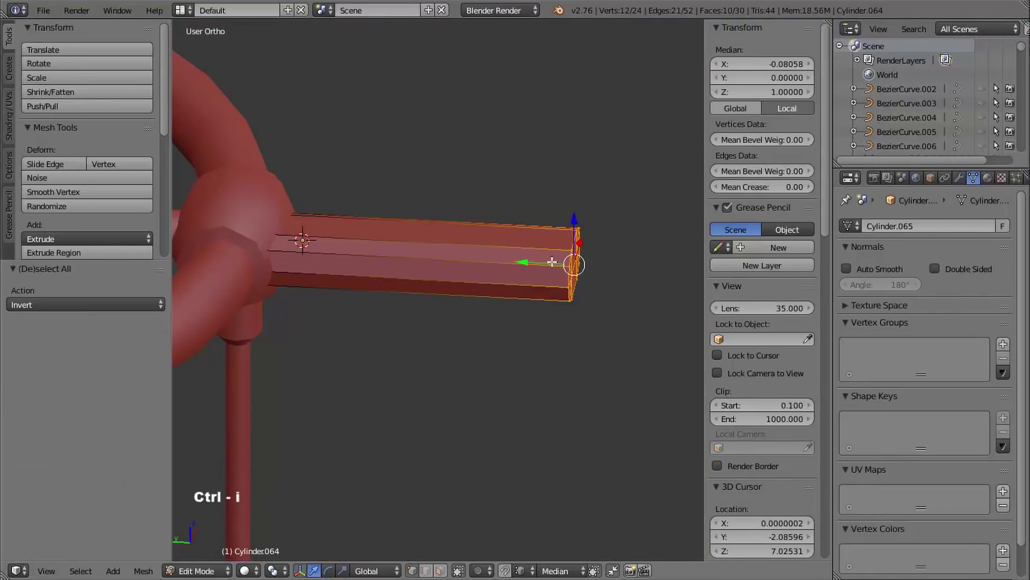
{"action": "left_click_drag", "start_coordinate": [523, 259], "coordinate": [241, 232]}
{"action": "middle_click_drag", "start_coordinate": [320, 245], "coordinate": [517, 311], "text": "shift"}
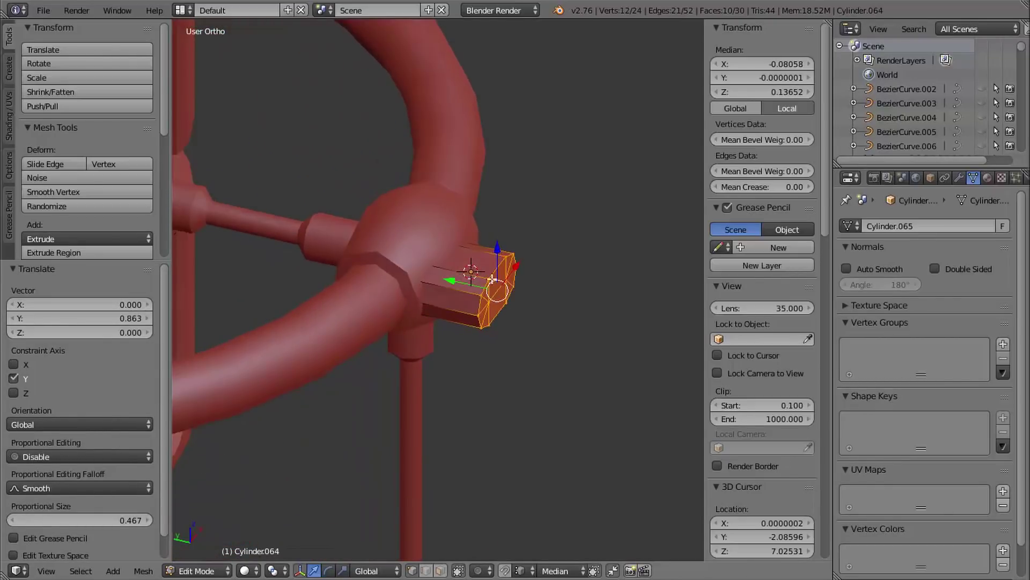
- Select the whole detail cylinder mesh and snap it to the 3D cursor with offset kept
{"action": "key", "text": "a"}
{"action": "key", "text": "a"}
{"action": "middle_click_drag", "start_coordinate": [510, 305], "coordinate": [450, 351]}
{"action": "middle_click_drag", "start_coordinate": [450, 351], "coordinate": [438, 269]}
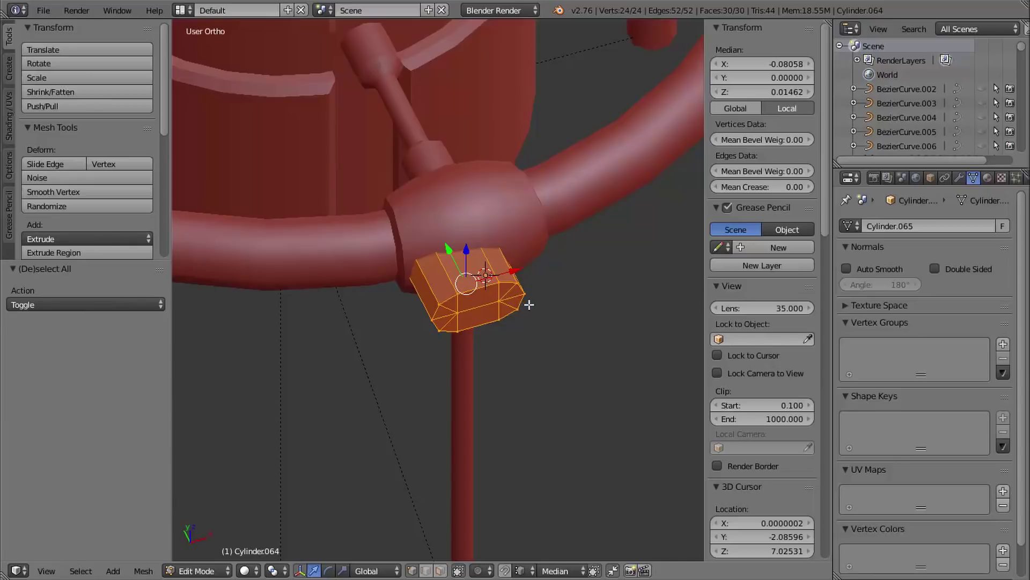
{"action": "key", "text": "shift+s"}
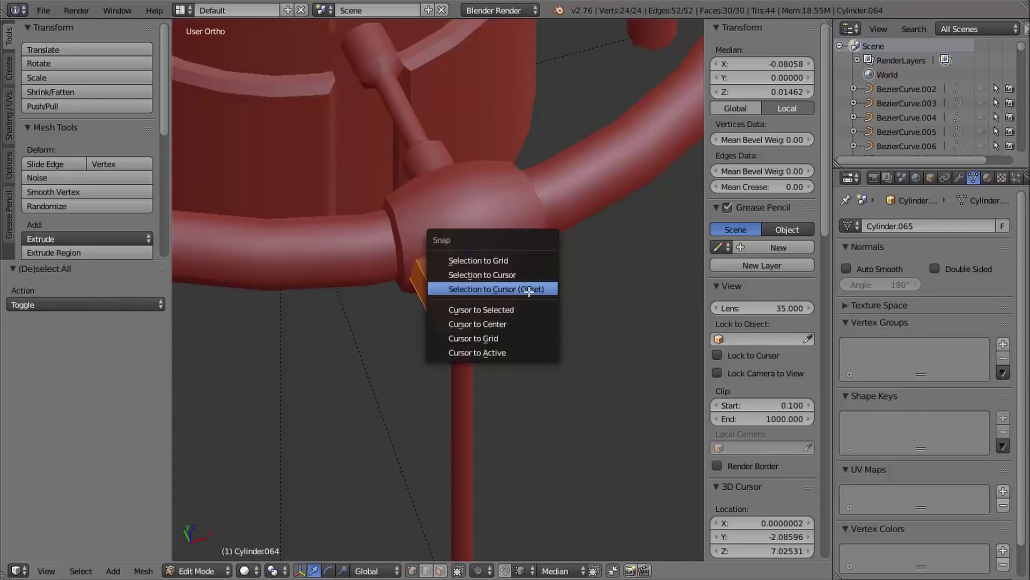
{"action": "left_click", "coordinate": [530, 289]}
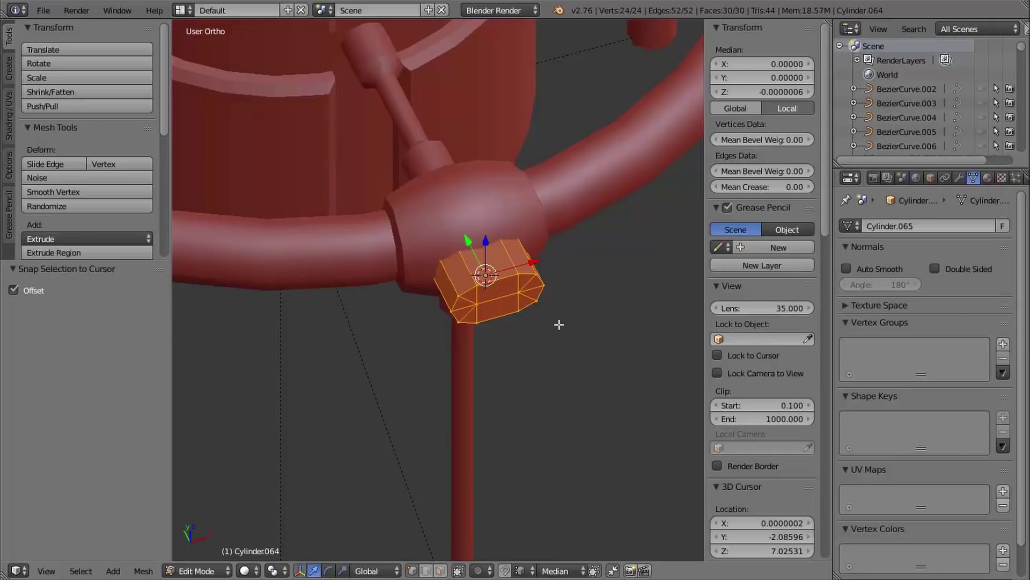
{"action": "middle_click_drag", "start_coordinate": [560, 324], "coordinate": [560, 278]}
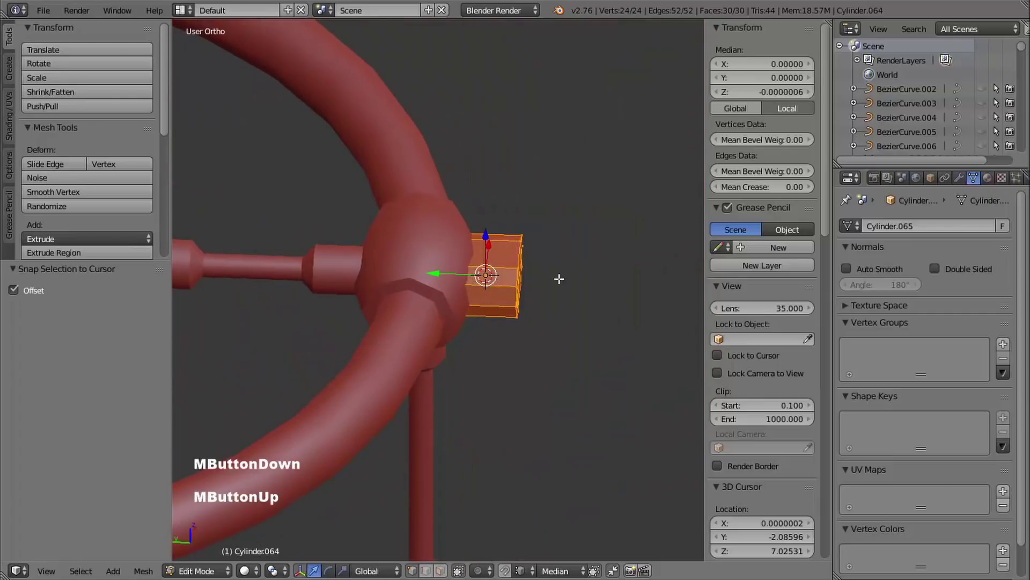
- Bevel the rim edge loop of the cylinder's outer end by about 0.023 with one segment
{"action": "middle_click_drag", "start_coordinate": [552, 322], "coordinate": [548, 267], "text": "ctrl"}
{"action": "key", "text": "ctrl+Tab"}
{"action": "left_click", "coordinate": [504, 276]}
{"action": "key", "text": "a"}
{"action": "right_click", "coordinate": [536, 253], "text": "alt"}
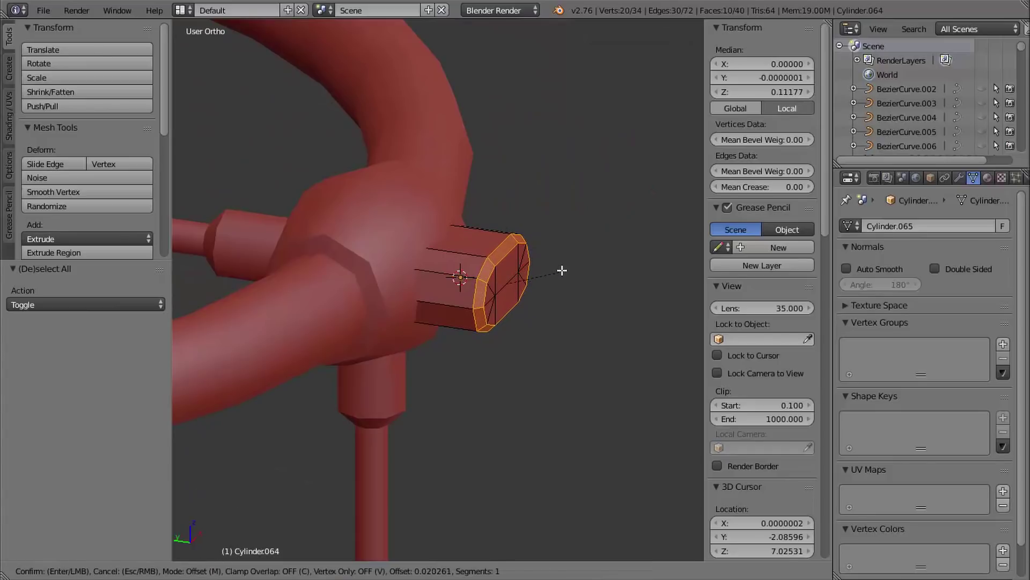
{"action": "left_click", "coordinate": [563, 267], "text": "shift"}
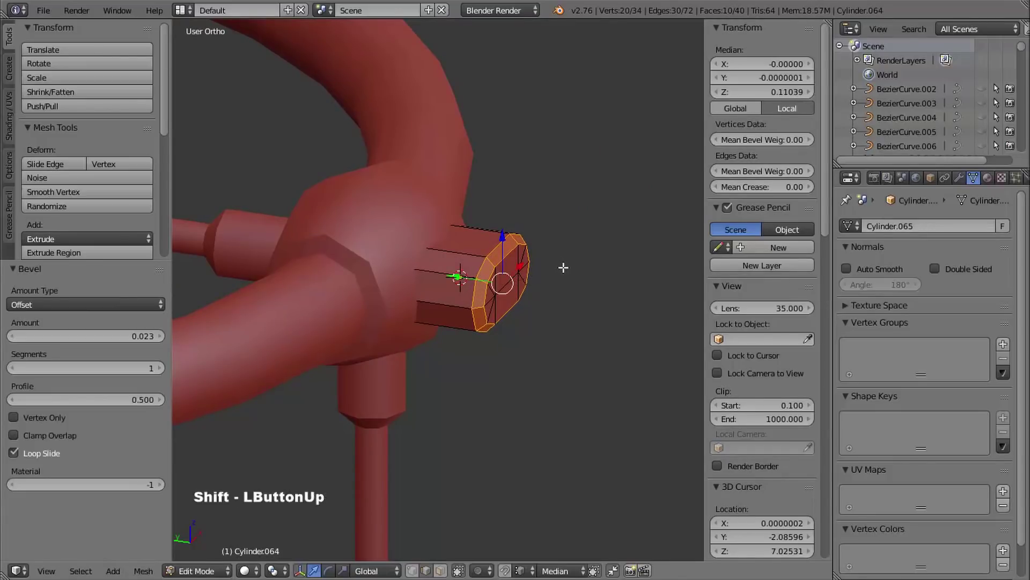
{"action": "middle_click_drag", "start_coordinate": [563, 268], "coordinate": [510, 268]}
{"action": "middle_click_drag", "start_coordinate": [510, 268], "coordinate": [486, 248]}
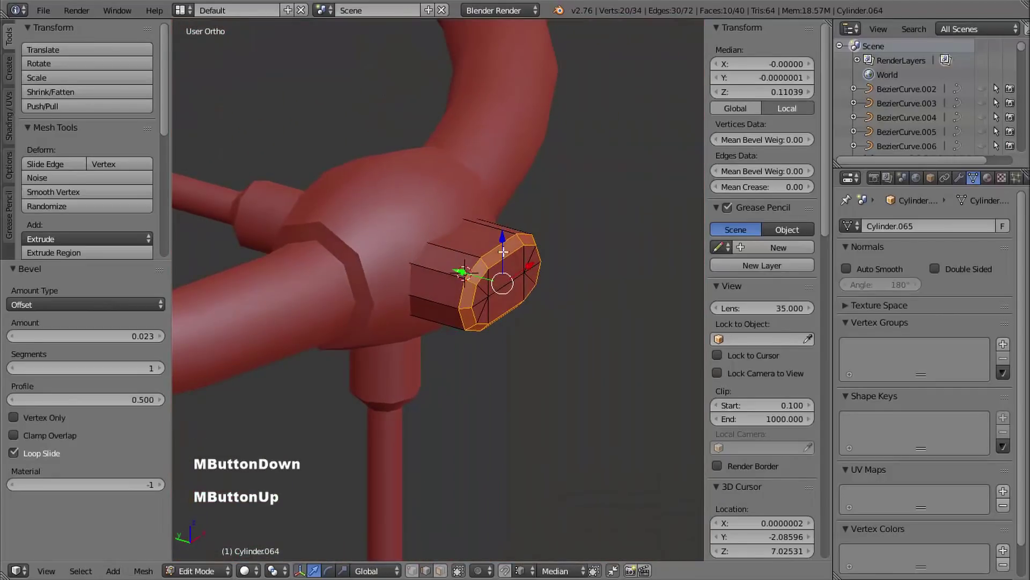
- Dissolve the inner edge loop of the bevel on the outer end cap
{"action": "middle_click_drag", "start_coordinate": [540, 285], "coordinate": [502, 240], "text": "ctrl"}
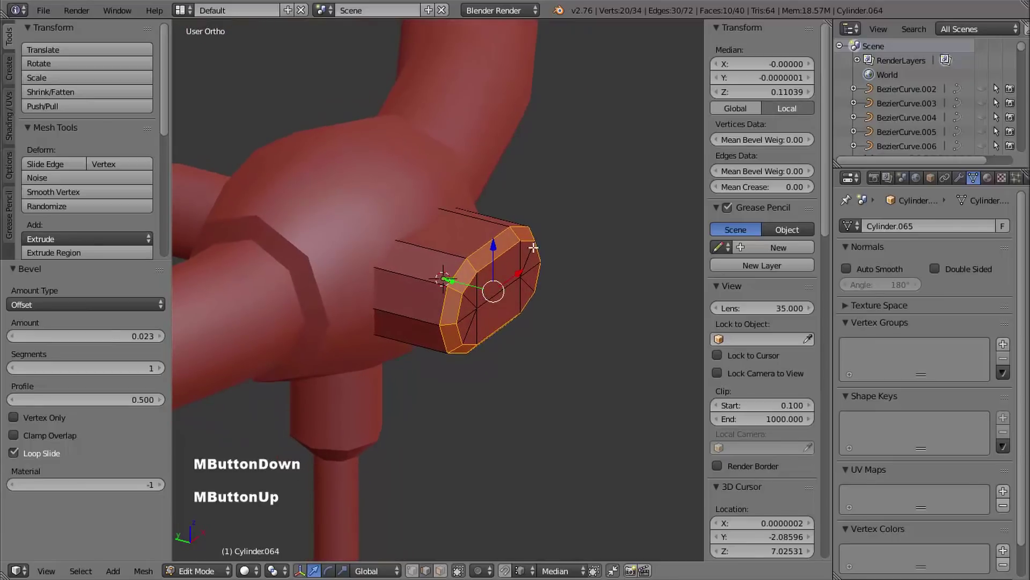
{"action": "right_click", "coordinate": [507, 252], "text": "alt"}
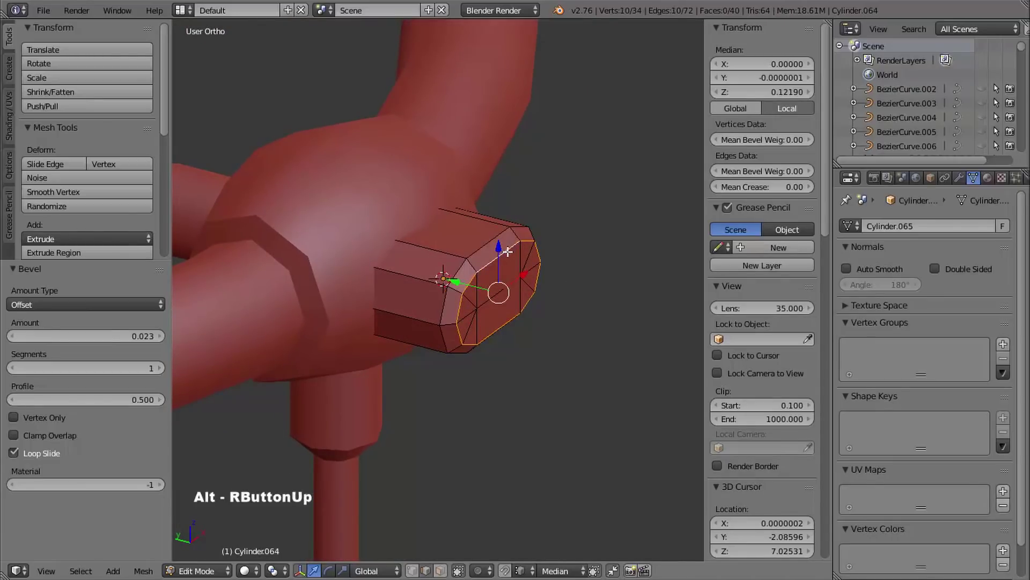
{"action": "middle_click_drag", "start_coordinate": [522, 261], "coordinate": [575, 301]}
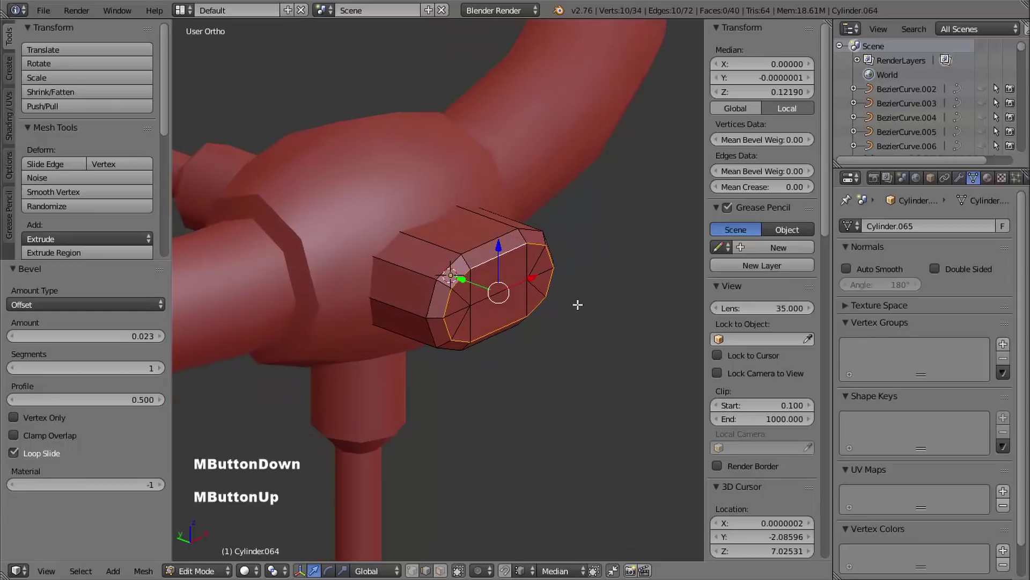
{"action": "key", "text": "x"}
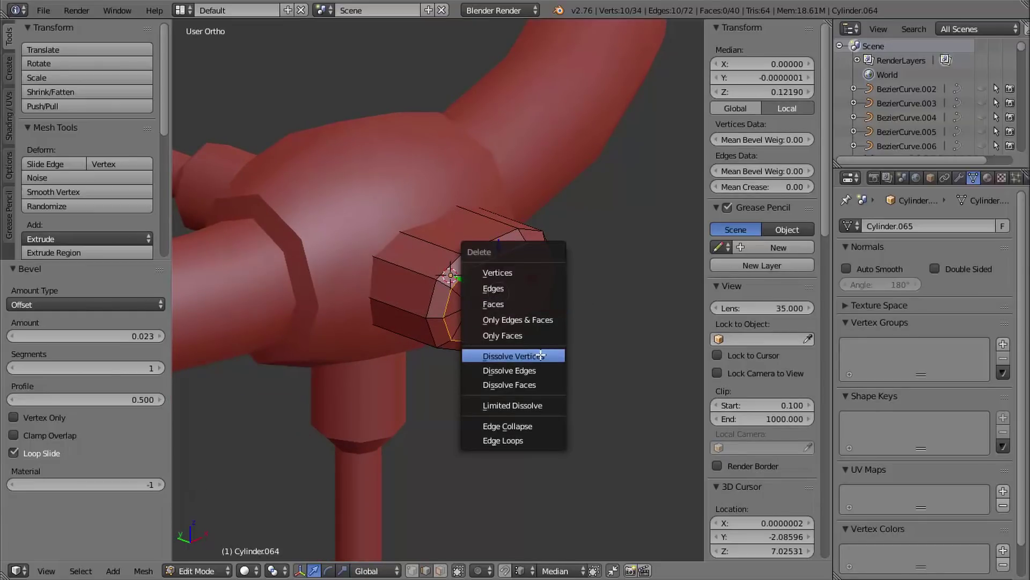
{"action": "left_click", "coordinate": [536, 372]}
{"action": "middle_click_drag", "start_coordinate": [536, 372], "coordinate": [569, 298]}
{"action": "middle_click_drag", "start_coordinate": [569, 298], "coordinate": [593, 248]}
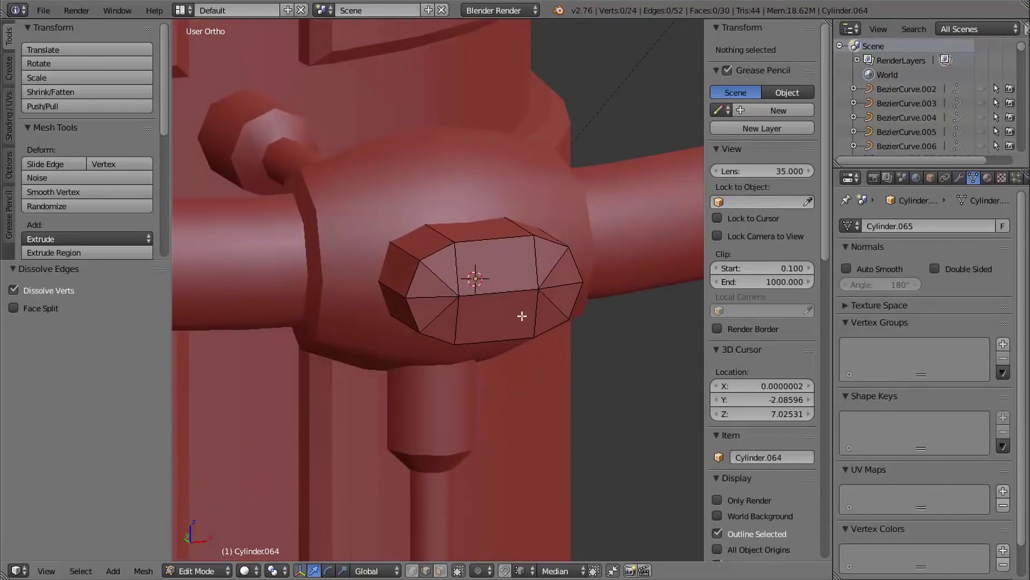
- Move all vertices of the cylinder's outer end about 0.089 along Y toward the joint sleeve
{"action": "middle_click_drag", "start_coordinate": [530, 338], "coordinate": [571, 338]}
{"action": "middle_click_drag", "start_coordinate": [568, 336], "coordinate": [497, 211]}
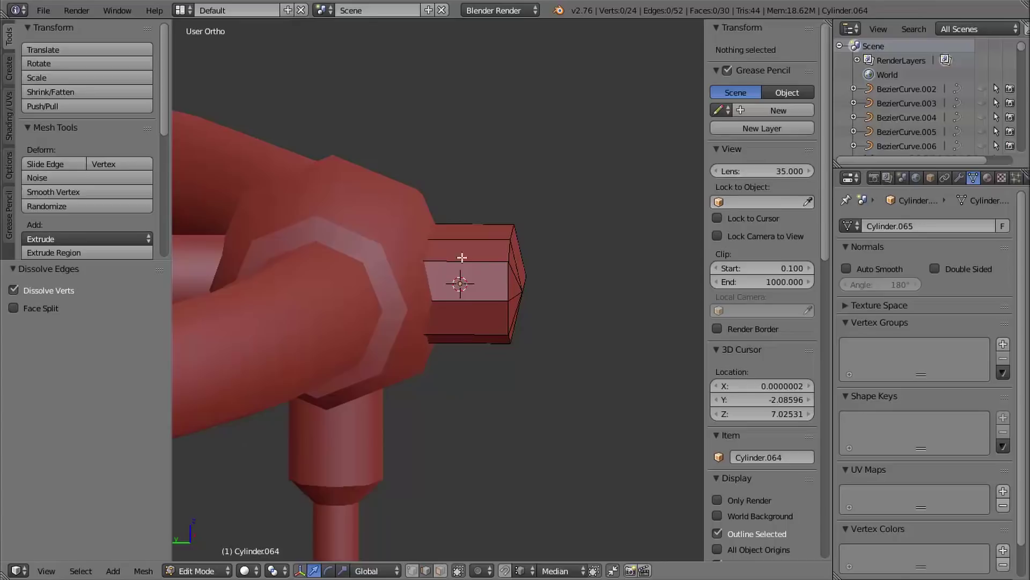
{"action": "key", "text": "ctrl+Tab"}
{"action": "left_click", "coordinate": [494, 246]}
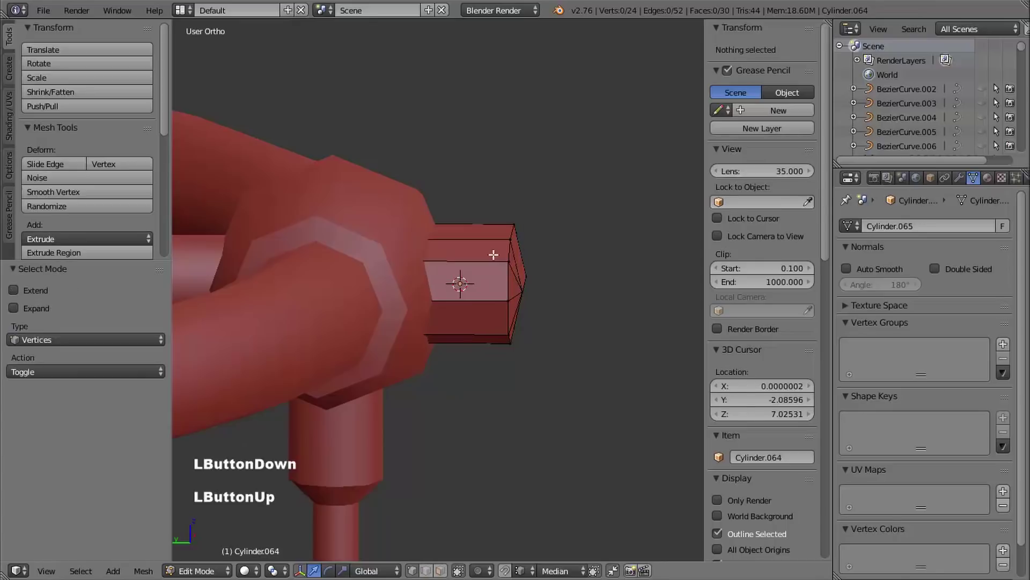
{"action": "key", "text": "z"}
{"action": "key", "text": "b"}
{"action": "left_click_drag", "start_coordinate": [490, 191], "coordinate": [568, 392]}
{"action": "middle_click_drag", "start_coordinate": [564, 352], "coordinate": [488, 278]}
{"action": "left_click_drag", "start_coordinate": [488, 279], "coordinate": [428, 268]}
{"action": "key", "text": "z"}
{"action": "key", "text": "z"}
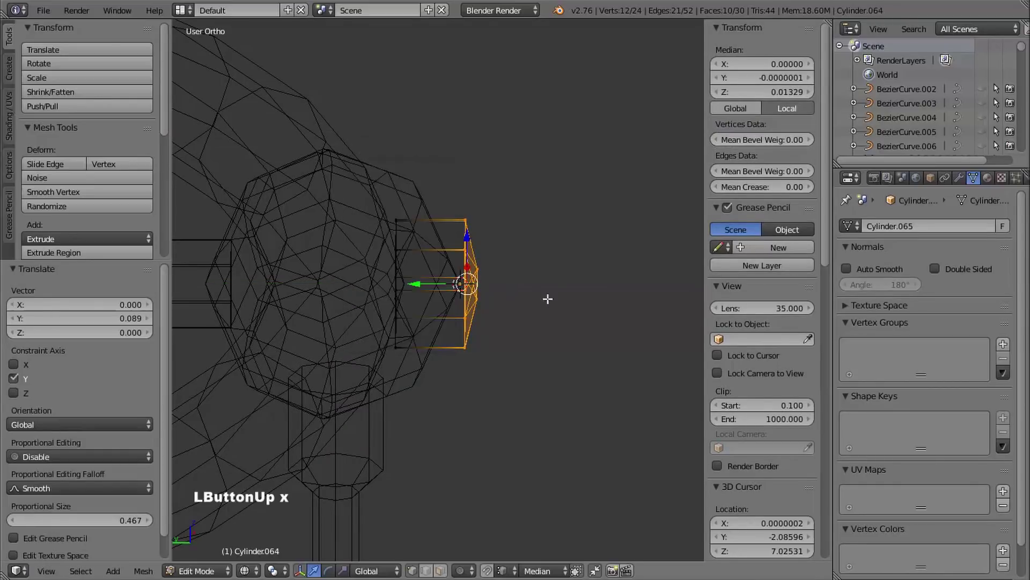
{"action": "mouse_move", "coordinate": [547, 297]}
{"action": "middle_mouse_down"}
{"action": "mouse_move", "coordinate": [510, 288]}
{"action": "mouse_move", "coordinate": [552, 308]}
{"action": "mouse_move", "coordinate": [502, 294]}
{"action": "mouse_move", "coordinate": [542, 299]}
{"action": "mouse_move", "coordinate": [533, 308]}
{"action": "middle_mouse_up"}
{"action": "key", "text": "z"}
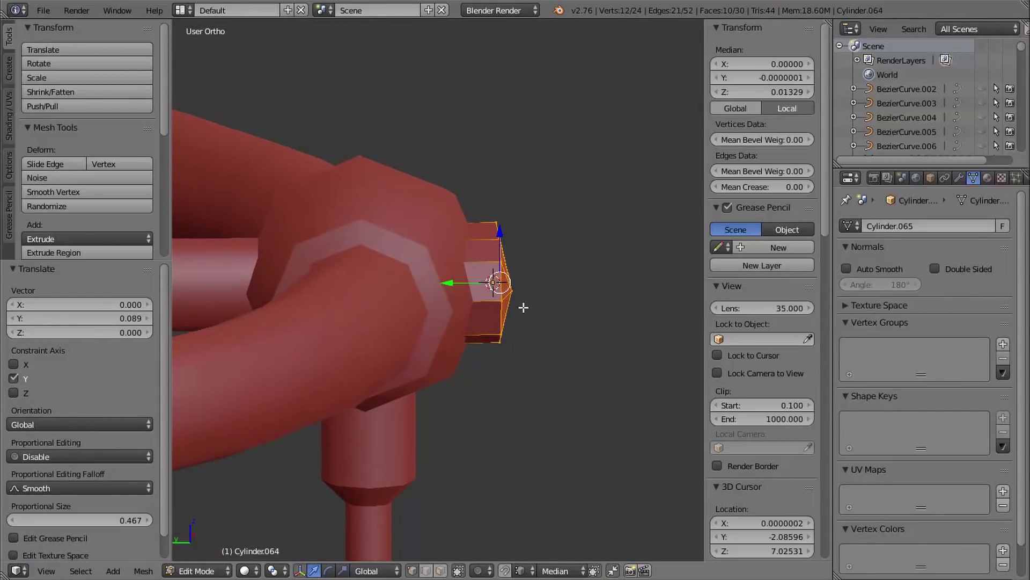
- Mark the rim edge loop of the cylinder's outer end as sharp
{"action": "middle_click_drag", "start_coordinate": [512, 355], "coordinate": [470, 312]}
{"action": "key", "text": "ctrl+Tab"}
{"action": "left_click", "coordinate": [467, 326]}
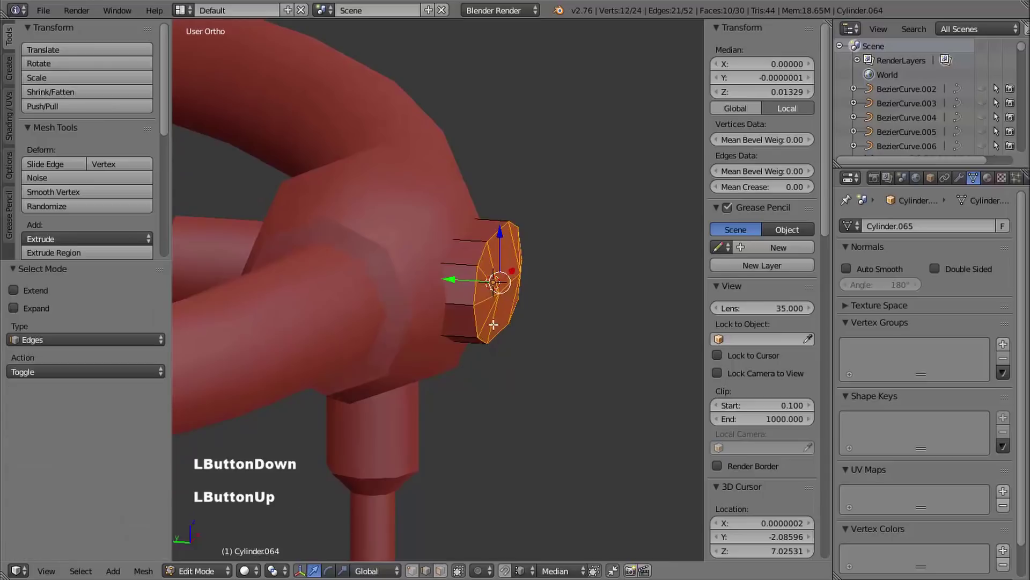
{"action": "right_click", "coordinate": [484, 251], "text": "alt"}
{"action": "middle_click_drag", "start_coordinate": [483, 251], "coordinate": [504, 251]}
{"action": "key", "text": "ctrl+e"}
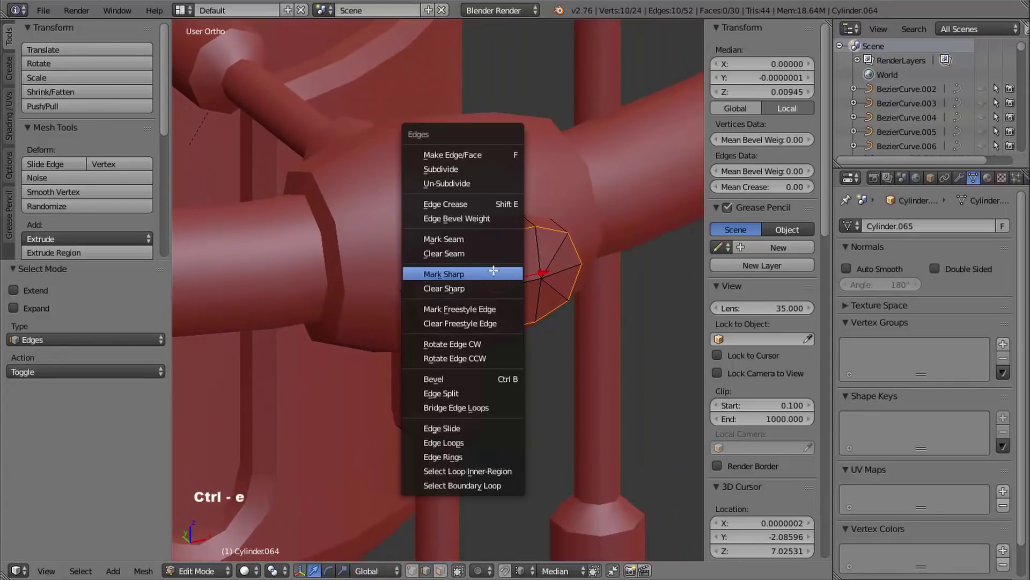
{"action": "left_click", "coordinate": [468, 275]}
{"action": "middle_click_drag", "start_coordinate": [472, 271], "coordinate": [498, 280]}
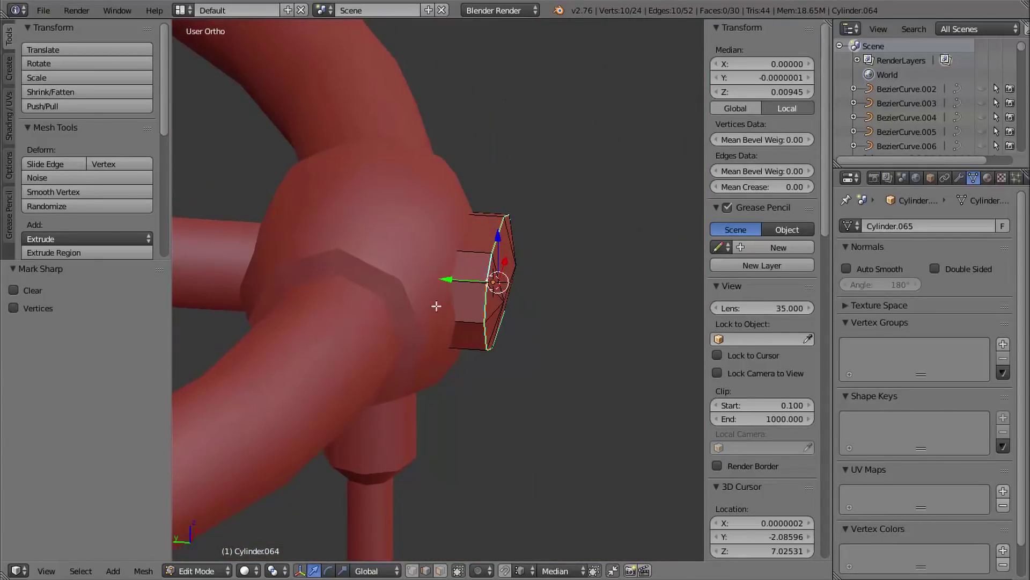
- Isolate the detail piece by hiding all other objects, and reopen its mesh for editing
{"action": "middle_click_drag", "start_coordinate": [476, 319], "coordinate": [504, 336], "text": "shift"}
{"action": "key", "text": "Tab"}
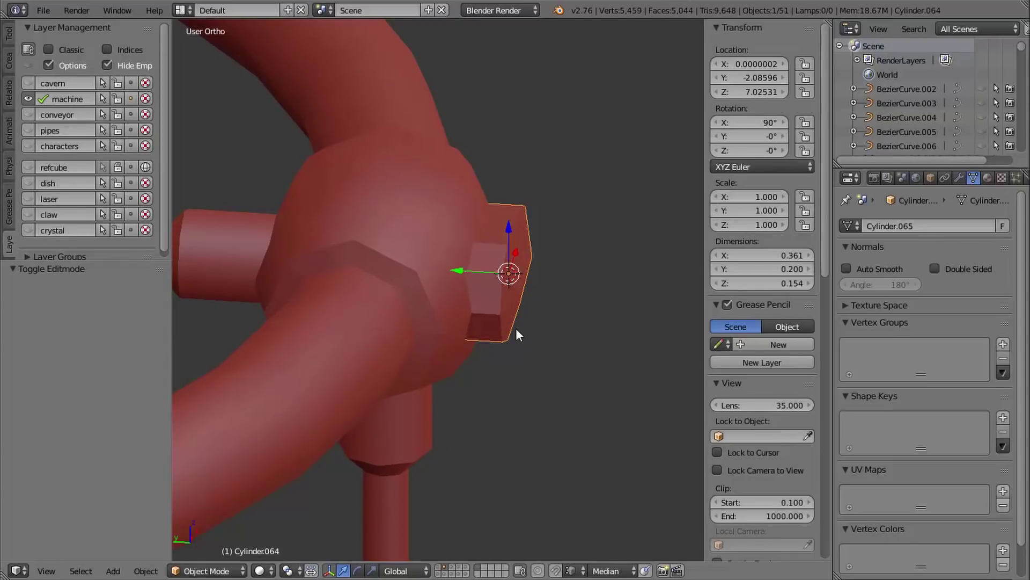
{"action": "key", "text": "shift+h"}
{"action": "middle_click_drag", "start_coordinate": [530, 332], "coordinate": [515, 337]}
{"action": "middle_click_drag", "start_coordinate": [515, 337], "coordinate": [538, 361]}
{"action": "key", "text": "Tab"}
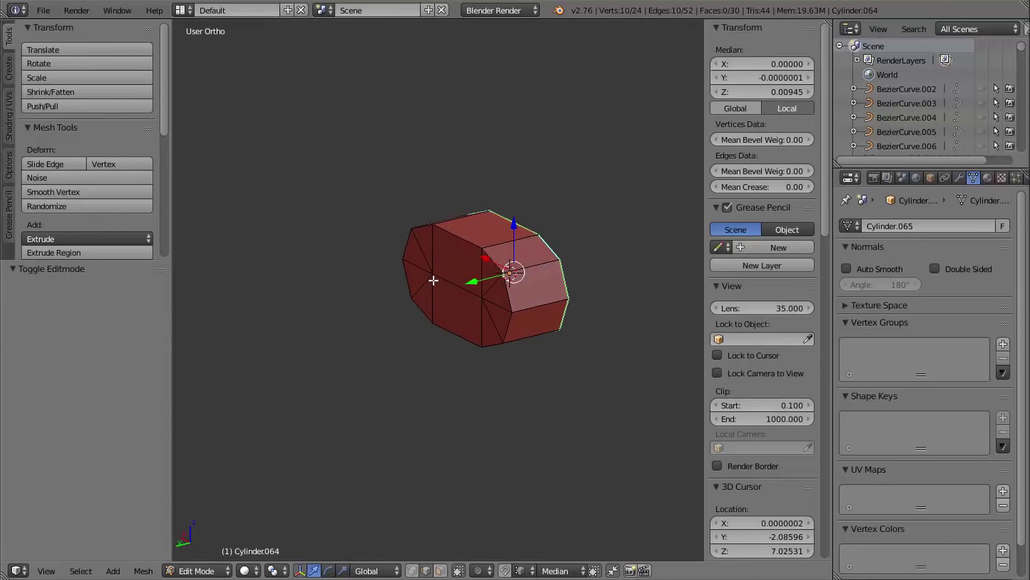
- Delete the cap faces at the detail piece's inner end and leave mesh editing
{"action": "middle_click_drag", "start_coordinate": [399, 314], "coordinate": [424, 247]}
{"action": "middle_click_drag", "start_coordinate": [454, 343], "coordinate": [400, 357]}
{"action": "key", "text": "ctrl+Tab"}
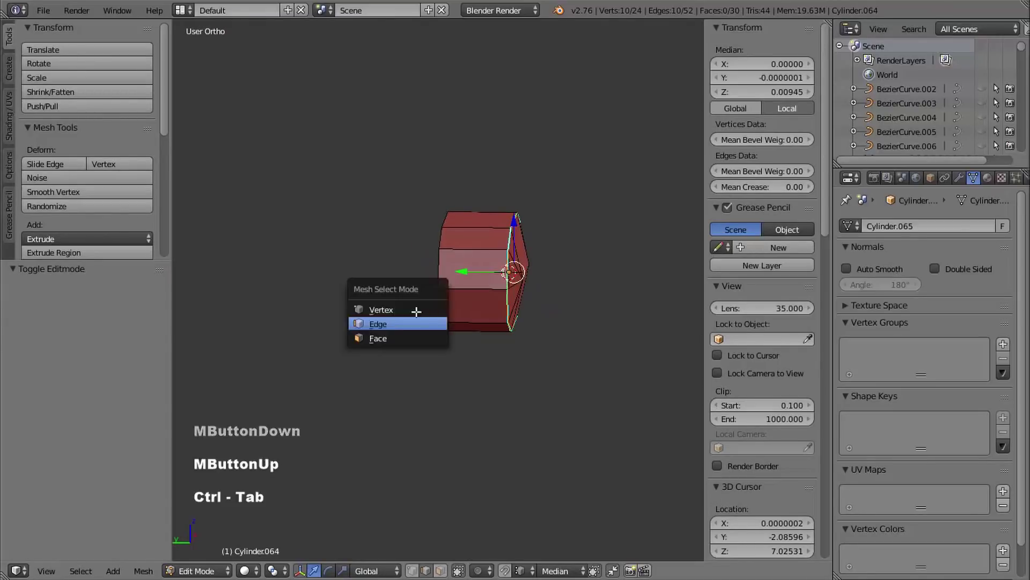
{"action": "left_click", "coordinate": [410, 340]}
{"action": "key", "text": "z"}
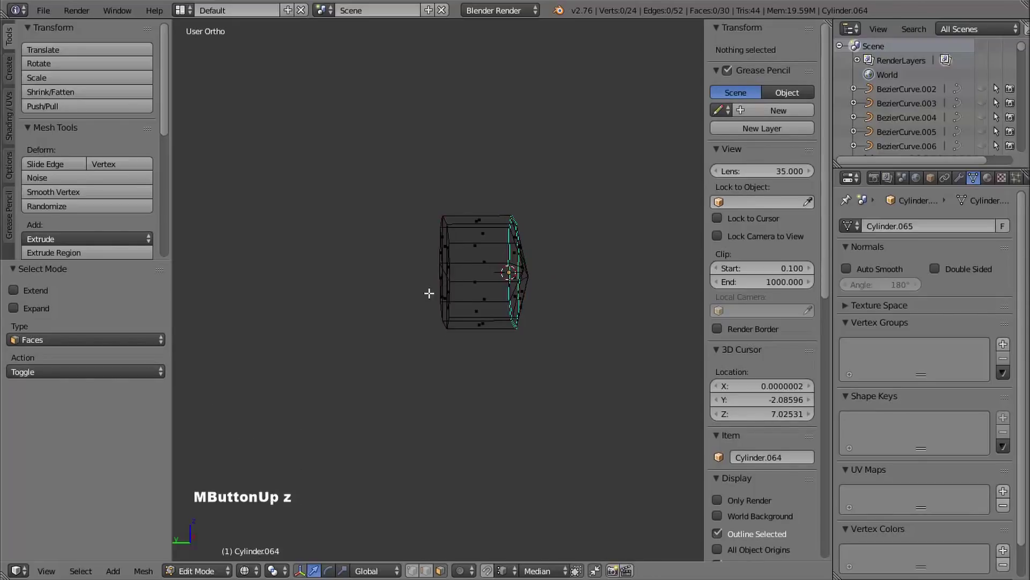
{"action": "middle_click_drag", "start_coordinate": [430, 292], "coordinate": [437, 253]}
{"action": "key", "text": "b"}
{"action": "left_click_drag", "start_coordinate": [432, 172], "coordinate": [455, 360]}
{"action": "key", "text": "x"}
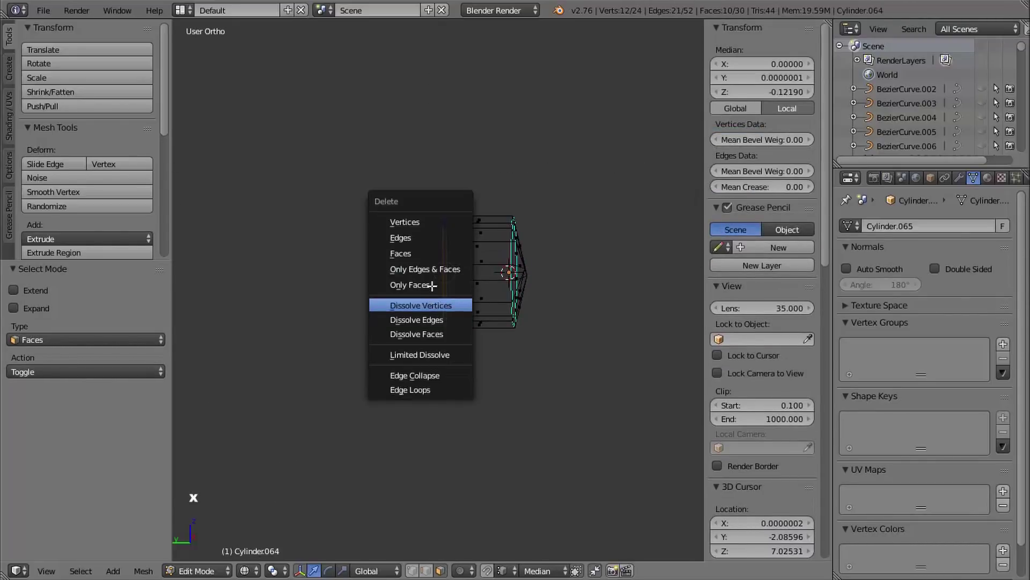
{"action": "left_click", "coordinate": [427, 256]}
{"action": "middle_click_drag", "start_coordinate": [427, 275], "coordinate": [405, 274]}
{"action": "key", "text": "Tab"}
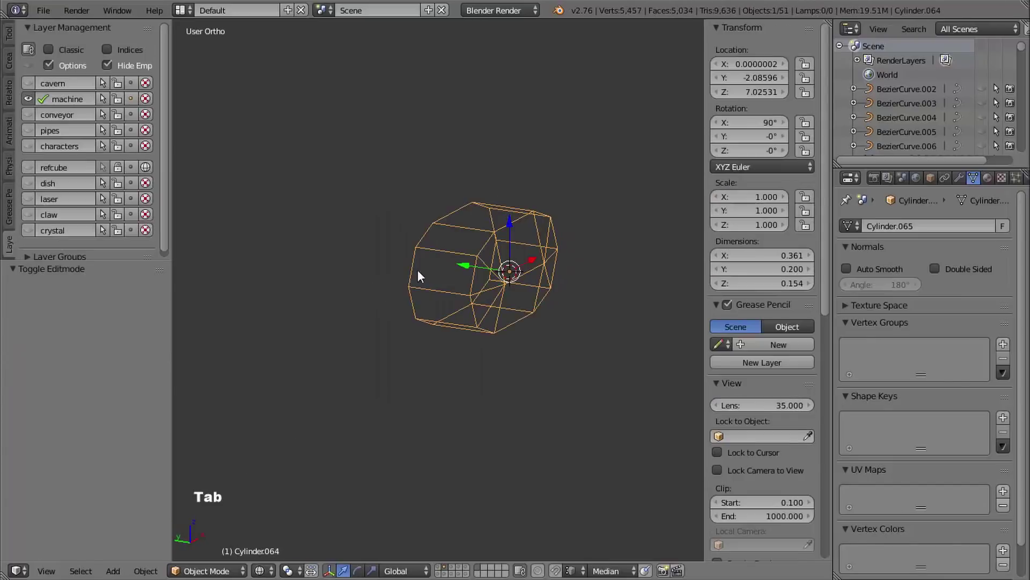
- Enable Auto Smooth on the detail piece and give it smooth shading in the solid view
{"action": "key", "text": "z"}
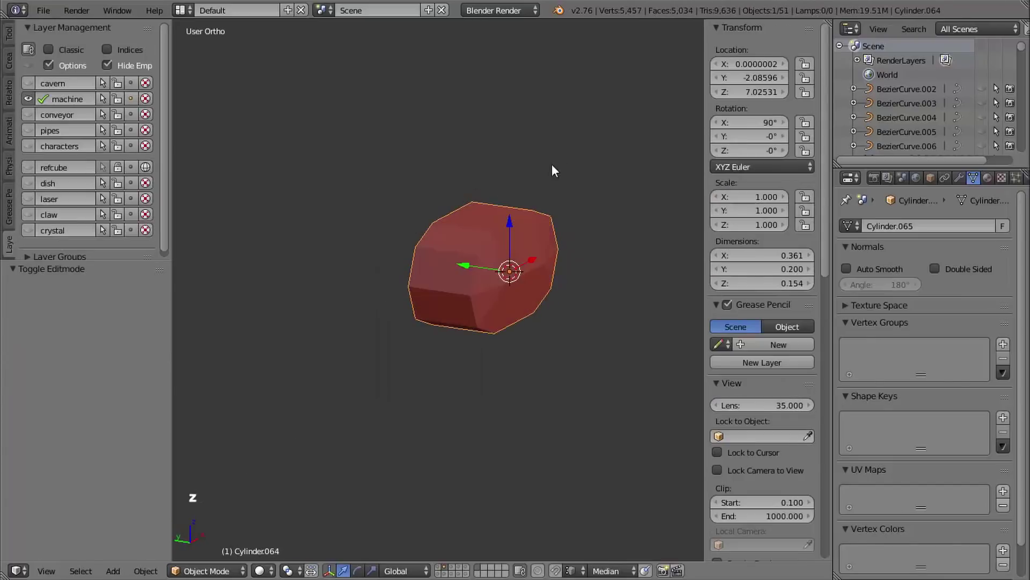
{"action": "left_click", "coordinate": [851, 267]}
{"action": "left_click", "coordinate": [8, 38]}
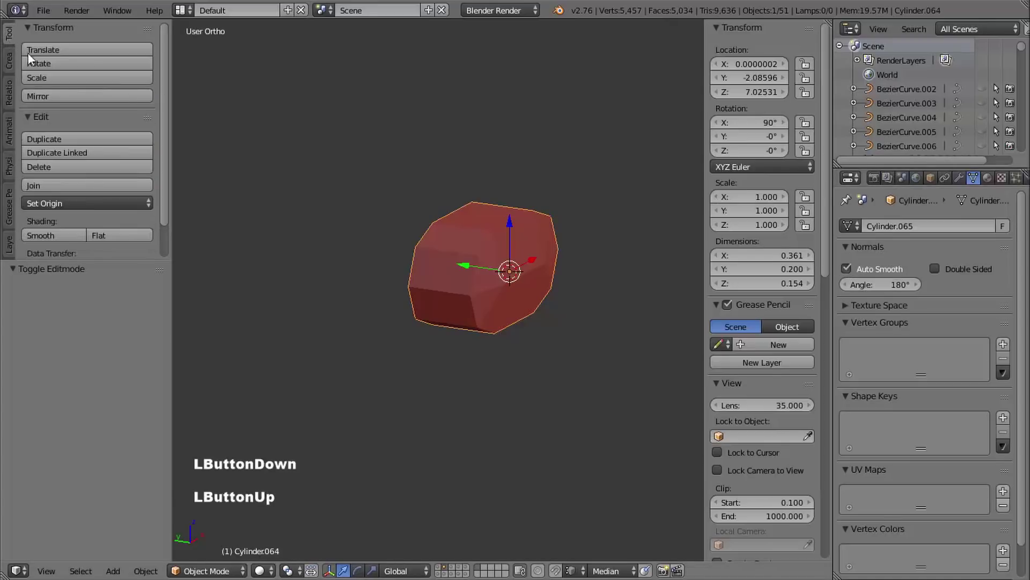
{"action": "left_click", "coordinate": [46, 234]}
{"action": "middle_click_drag", "start_coordinate": [374, 237], "coordinate": [365, 180]}
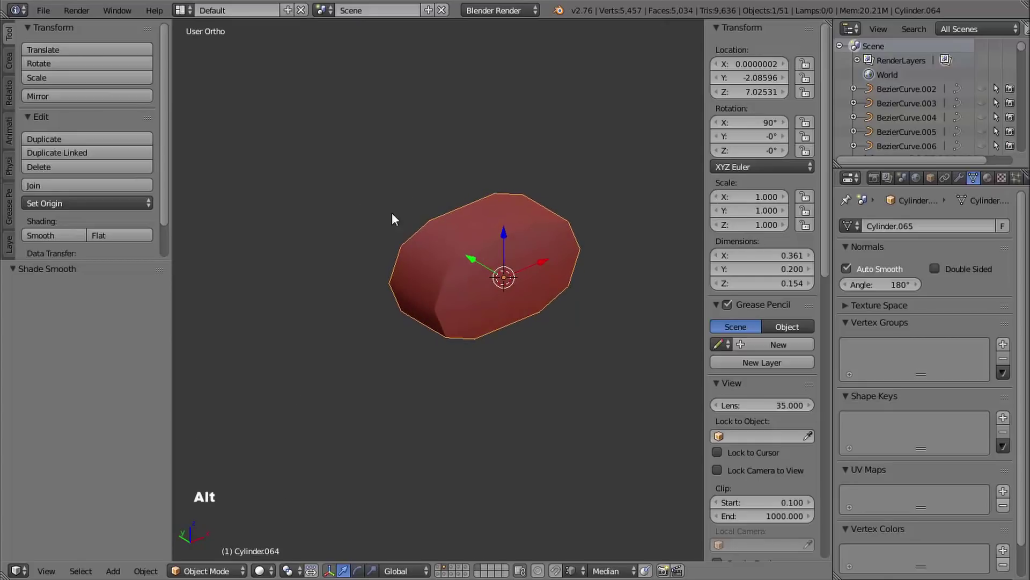
- Unhide all objects and parent the detail piece to the central column cylinder with the Object option
{"action": "key", "text": "alt+h"}
{"action": "middle_click_drag", "start_coordinate": [472, 179], "coordinate": [550, 226], "text": "ctrl"}
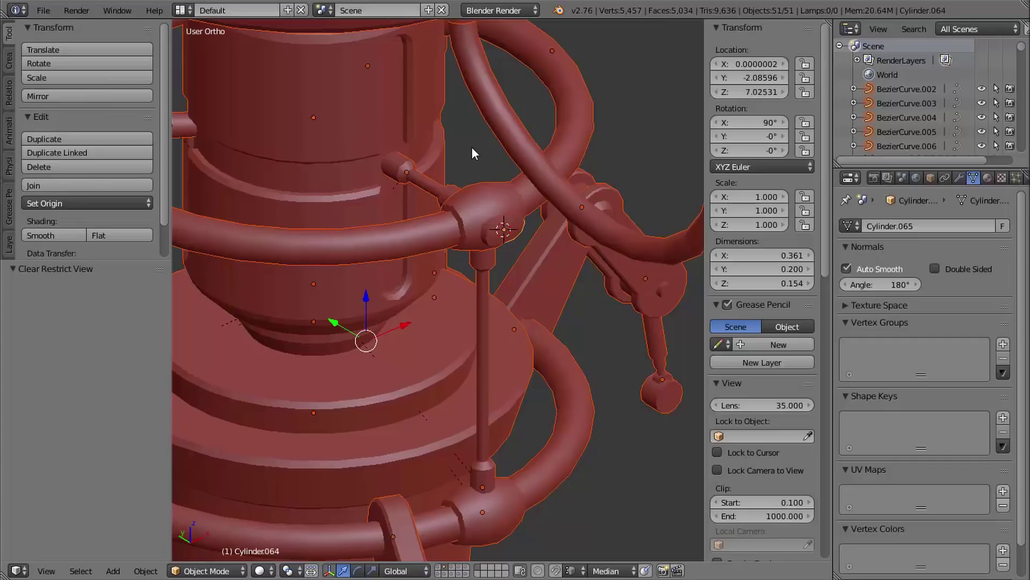
{"action": "right_click", "coordinate": [487, 241]}
{"action": "right_click", "coordinate": [491, 238]}
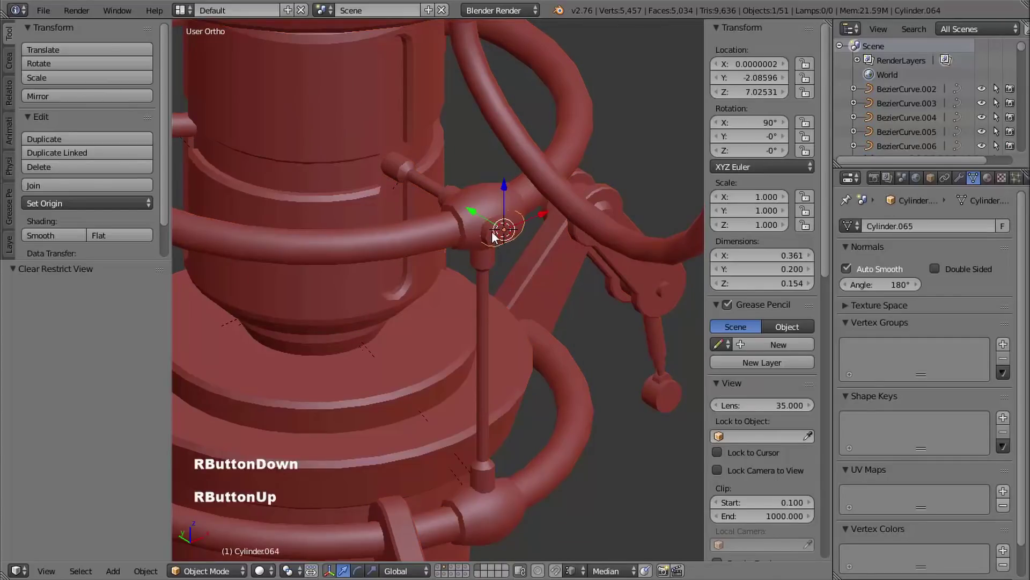
{"action": "right_click", "coordinate": [418, 105], "text": "shift"}
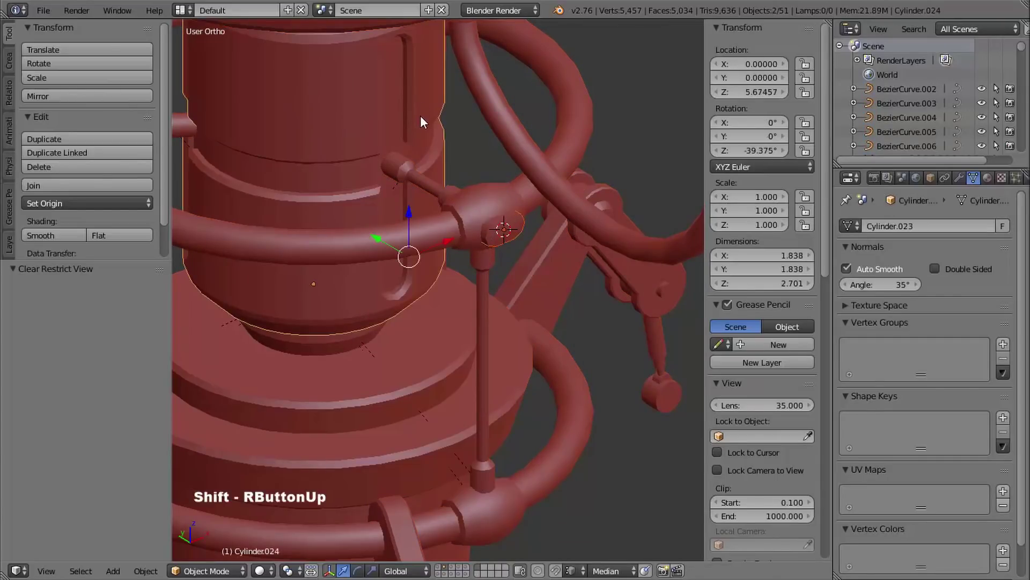
{"action": "key", "text": "ctrl+p"}
{"action": "left_click", "coordinate": [418, 154]}
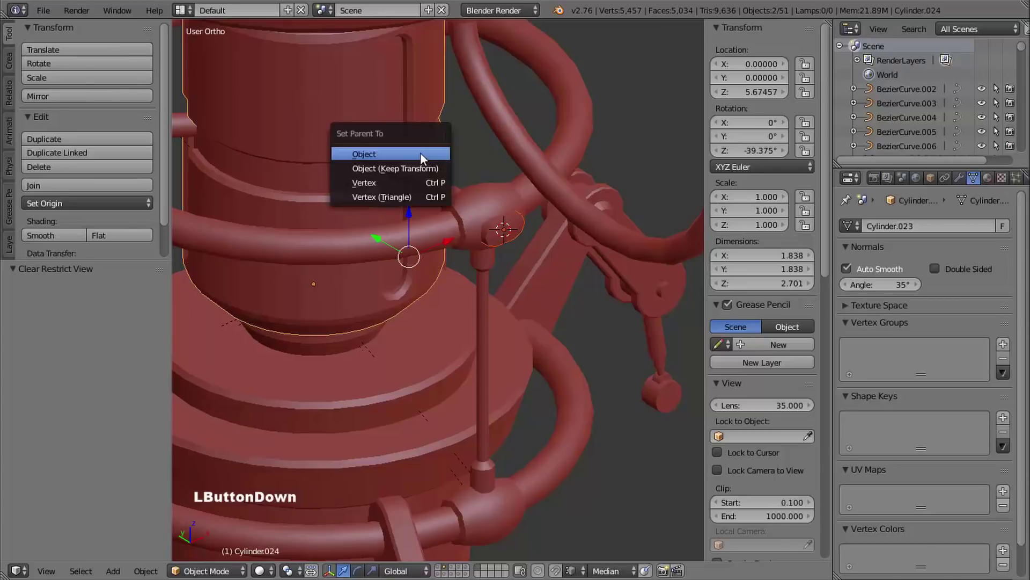
{"action": "middle_click_drag", "start_coordinate": [502, 140], "coordinate": [563, 315]}
- Select the detail piece and reset the 3D cursor to the scene centre
{"action": "right_click", "coordinate": [540, 221]}
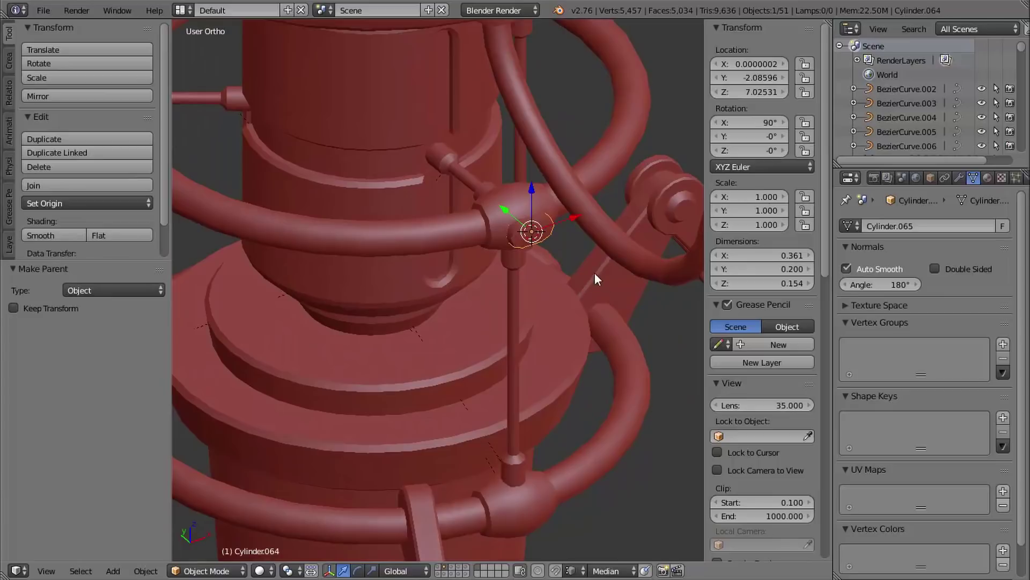
{"action": "middle_click_drag", "start_coordinate": [665, 339], "coordinate": [552, 276], "text": "shift"}
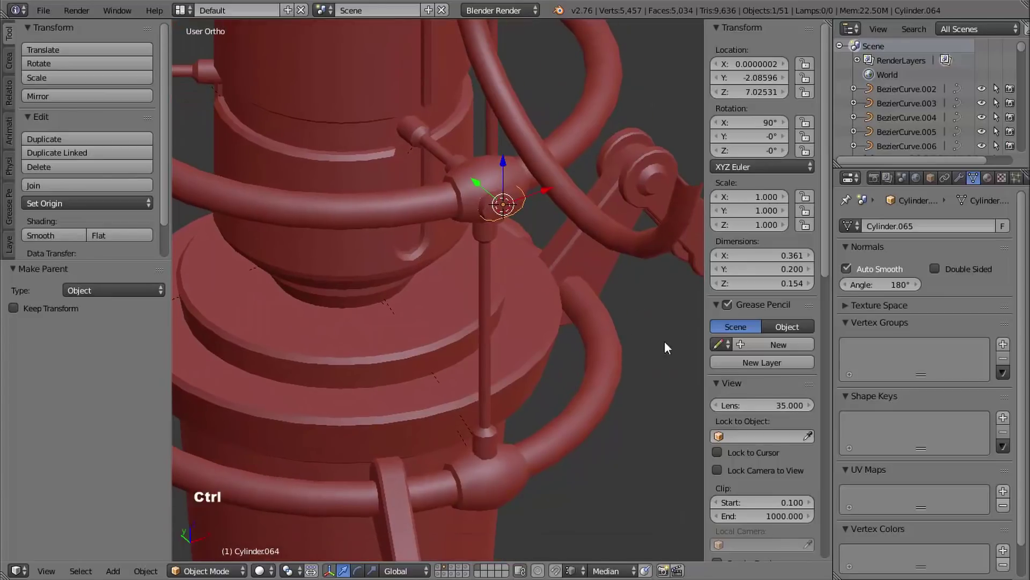
{"action": "middle_click_drag", "start_coordinate": [666, 343], "coordinate": [605, 390], "text": "ctrl"}
{"action": "key", "text": "shift+c"}
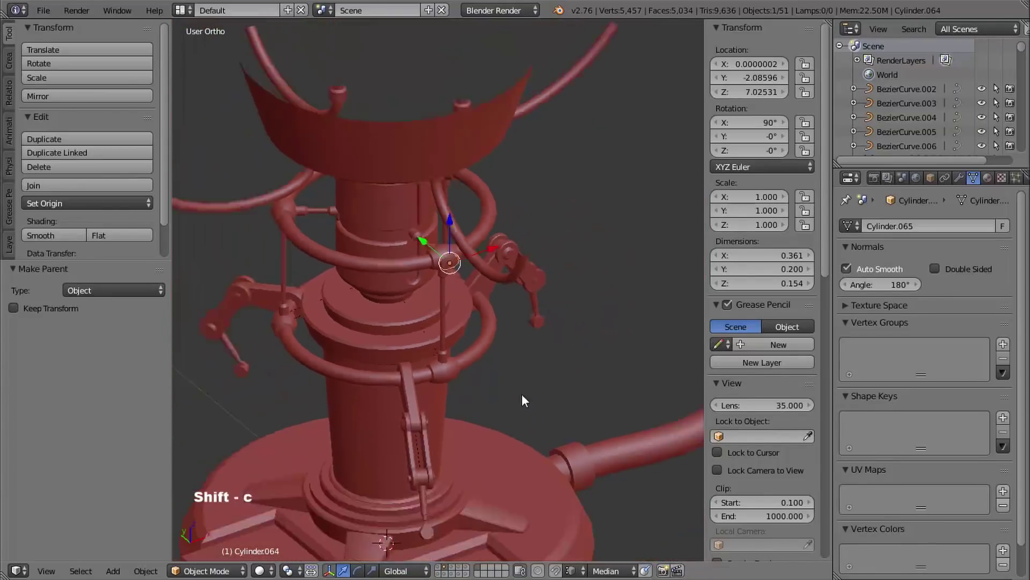
- Set the detail piece's origin to the 3D cursor at the scene centre
{"action": "middle_click_drag", "start_coordinate": [521, 394], "coordinate": [537, 326], "text": "shift"}
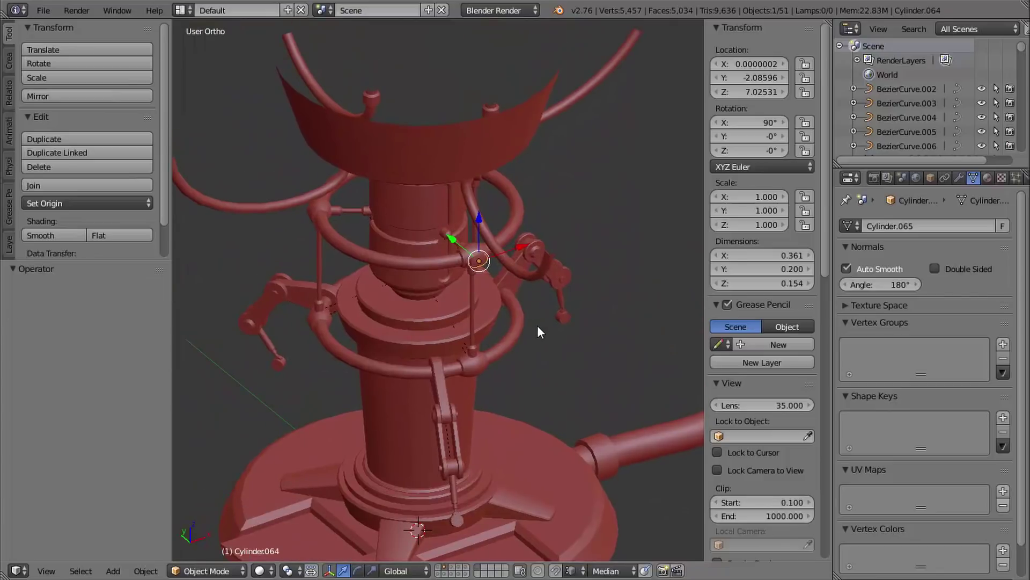
{"action": "key", "text": "shift+ctrl+alt+c"}
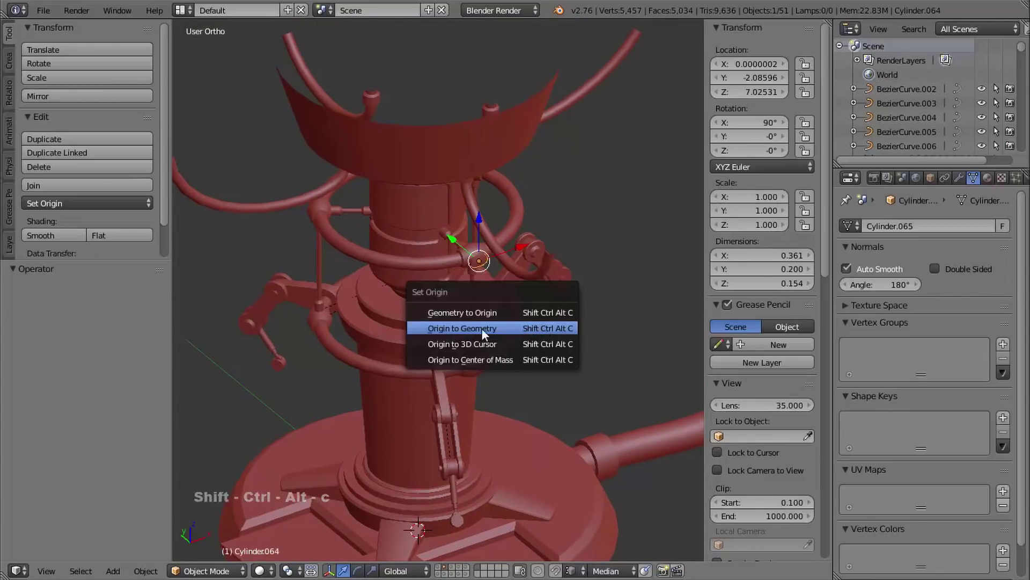
{"action": "left_click", "coordinate": [470, 343]}
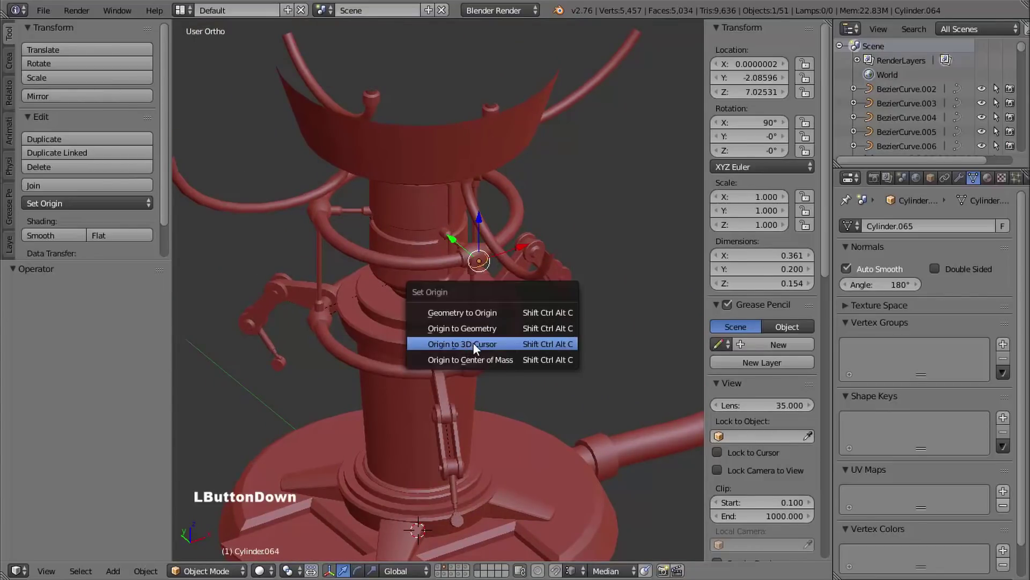
{"action": "middle_click_drag", "start_coordinate": [530, 362], "coordinate": [556, 314], "text": "shift"}
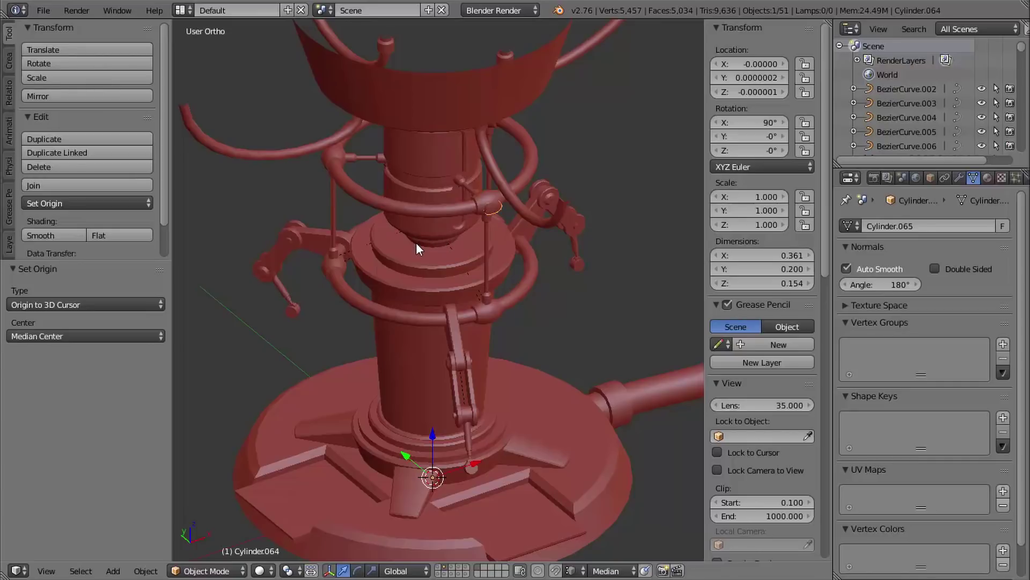
- Make a linked duplicate of the detail piece rotated -123.75° about global Z, and repeat it for the third upper ring sleeve
{"action": "key", "text": "alt+d"}
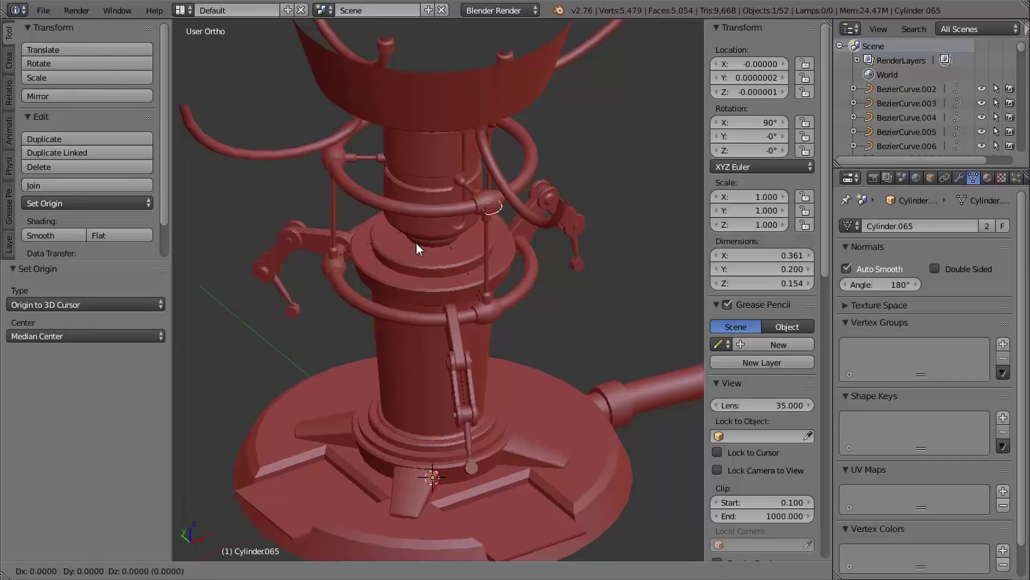
{"action": "key", "text": "r"}
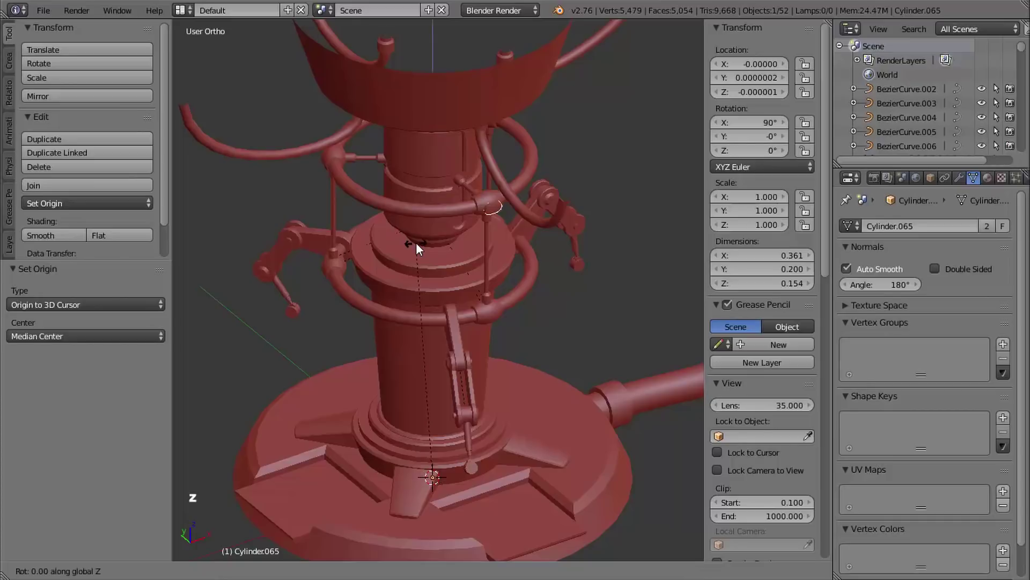
{"action": "type", "text": "-123.75"}
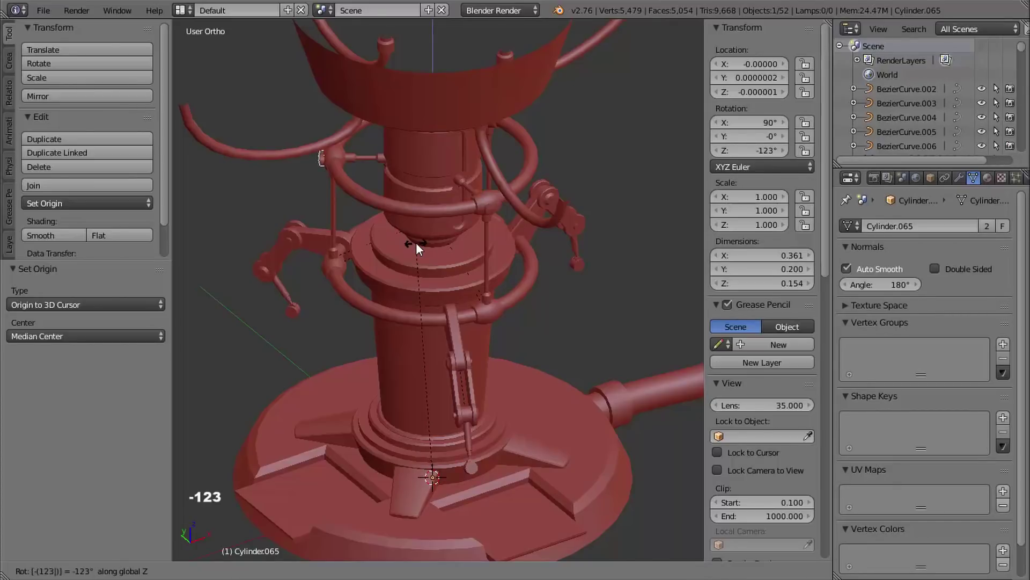
{"action": "key", "text": "Return"}
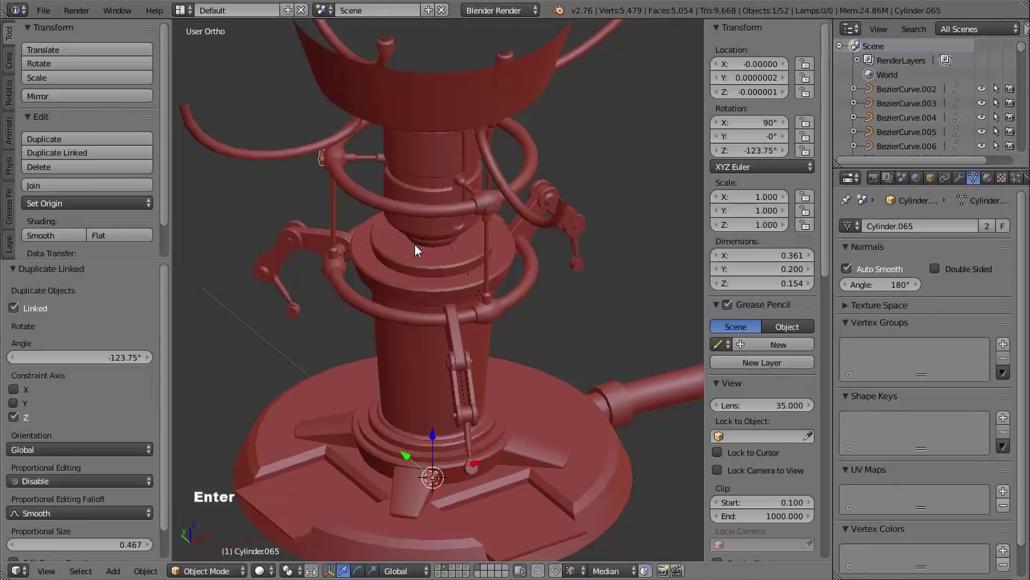
{"action": "middle_click_drag", "start_coordinate": [373, 282], "coordinate": [395, 246]}
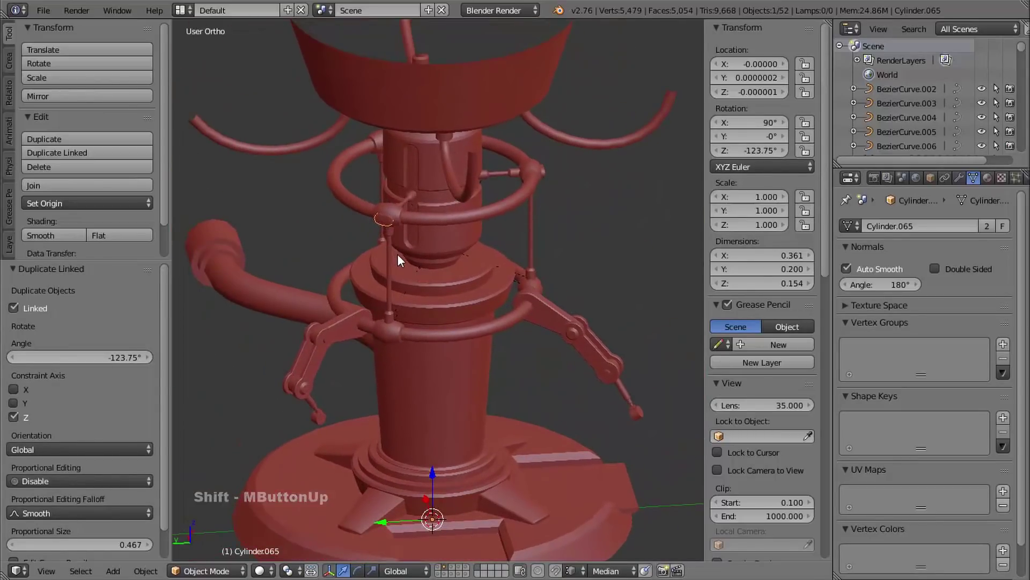
{"action": "key", "text": "shift+r"}
{"action": "middle_click_drag", "start_coordinate": [349, 289], "coordinate": [330, 237]}
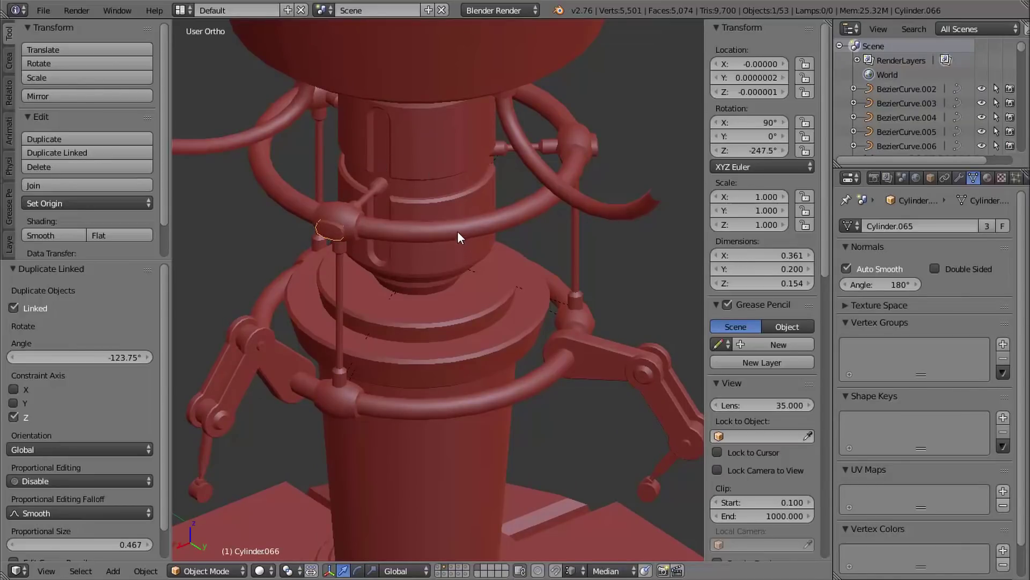
- Select the three detail pieces and the three lower ring sleeves, and hide all unselected objects
{"action": "middle_click_drag", "start_coordinate": [454, 252], "coordinate": [648, 220], "text": "shift"}
{"action": "right_click", "coordinate": [563, 204], "text": "shift"}
{"action": "right_click", "coordinate": [642, 222], "text": "shift"}
{"action": "middle_click_drag", "start_coordinate": [479, 219], "coordinate": [339, 161], "text": "shift"}
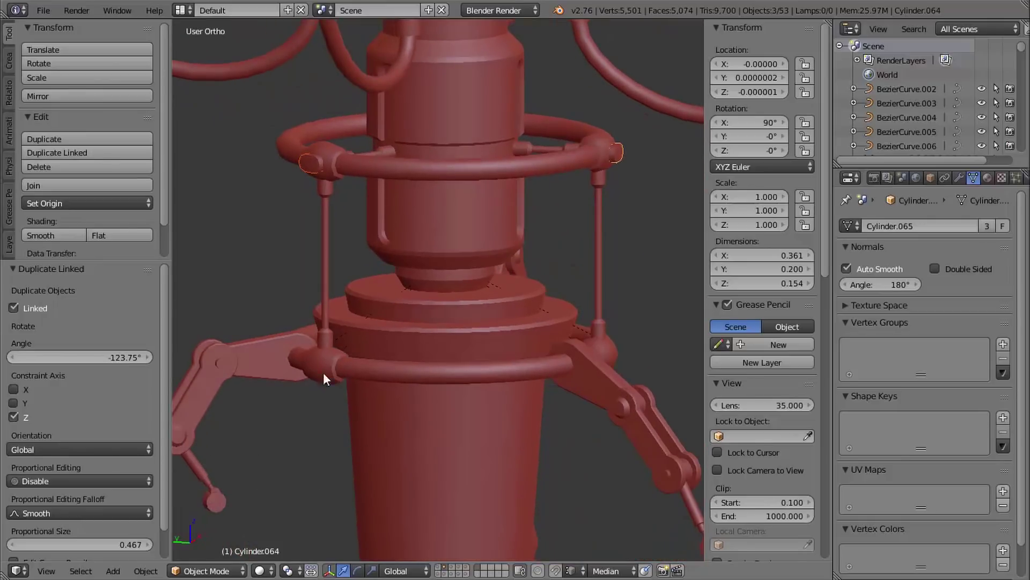
{"action": "middle_click_drag", "start_coordinate": [333, 359], "coordinate": [364, 335], "text": "shift"}
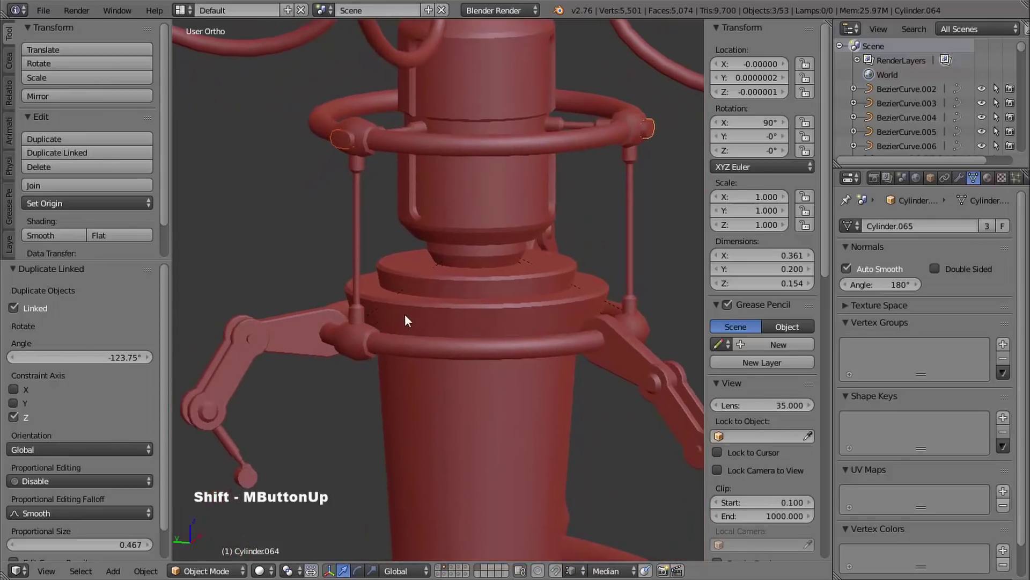
{"action": "right_click", "coordinate": [358, 335], "text": "shift"}
{"action": "middle_click_drag", "start_coordinate": [551, 318], "coordinate": [535, 373]}
{"action": "right_click", "coordinate": [566, 358], "text": "shift"}
{"action": "right_click", "coordinate": [552, 380], "text": "shift"}
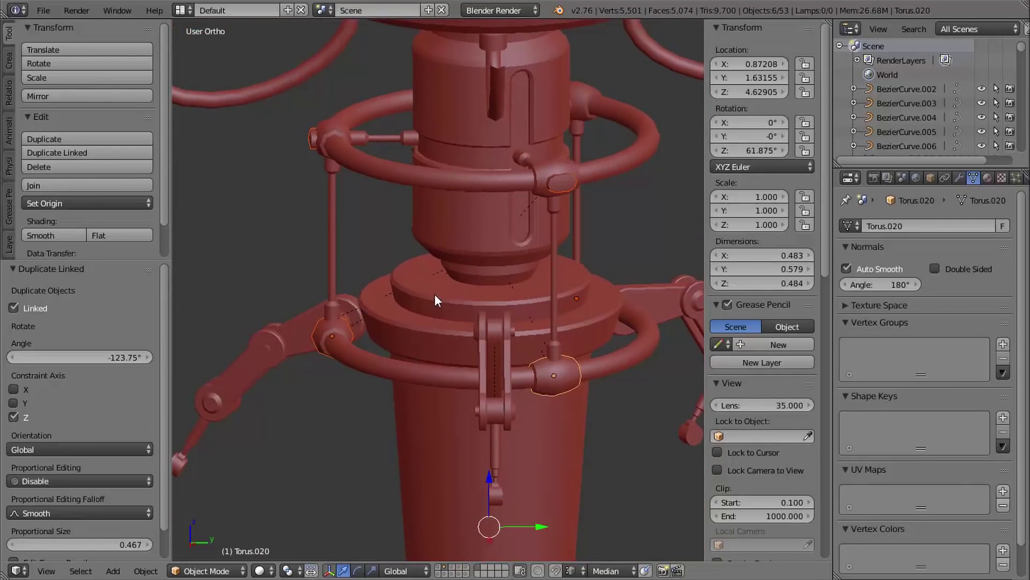
{"action": "key", "text": "shift+h"}
- Select only the three detail pieces and set their origins to their geometry
{"action": "middle_click_drag", "start_coordinate": [436, 283], "coordinate": [459, 231]}
{"action": "middle_click_drag", "start_coordinate": [462, 220], "coordinate": [472, 190]}
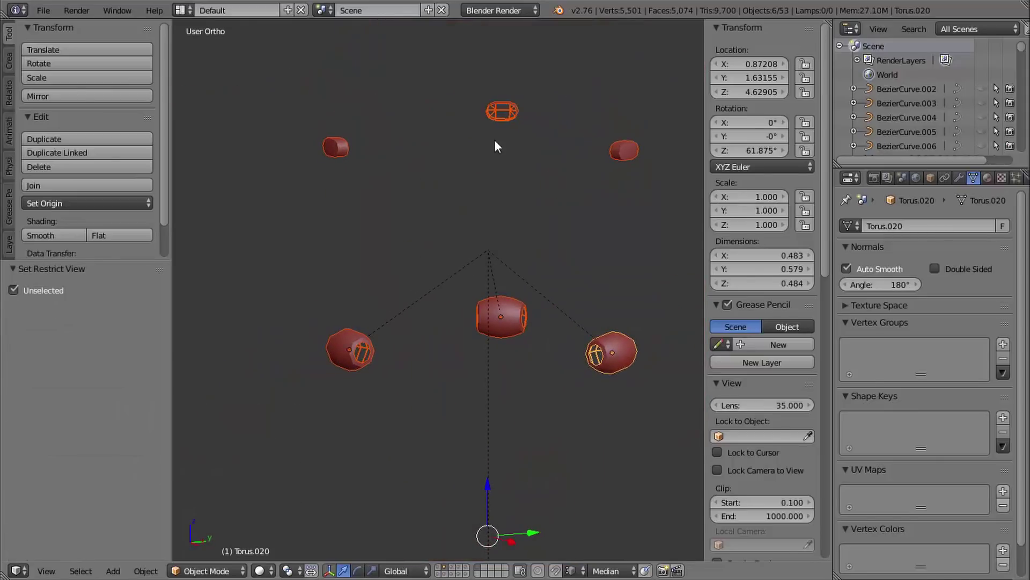
{"action": "right_click", "coordinate": [346, 142]}
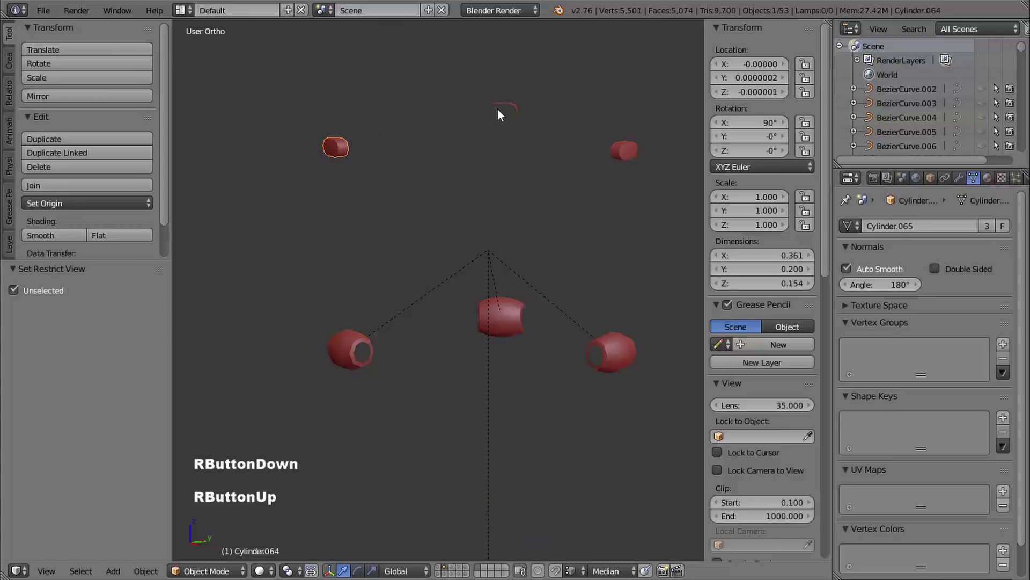
{"action": "right_click", "coordinate": [502, 112], "text": "shift"}
{"action": "right_click", "coordinate": [623, 149], "text": "shift"}
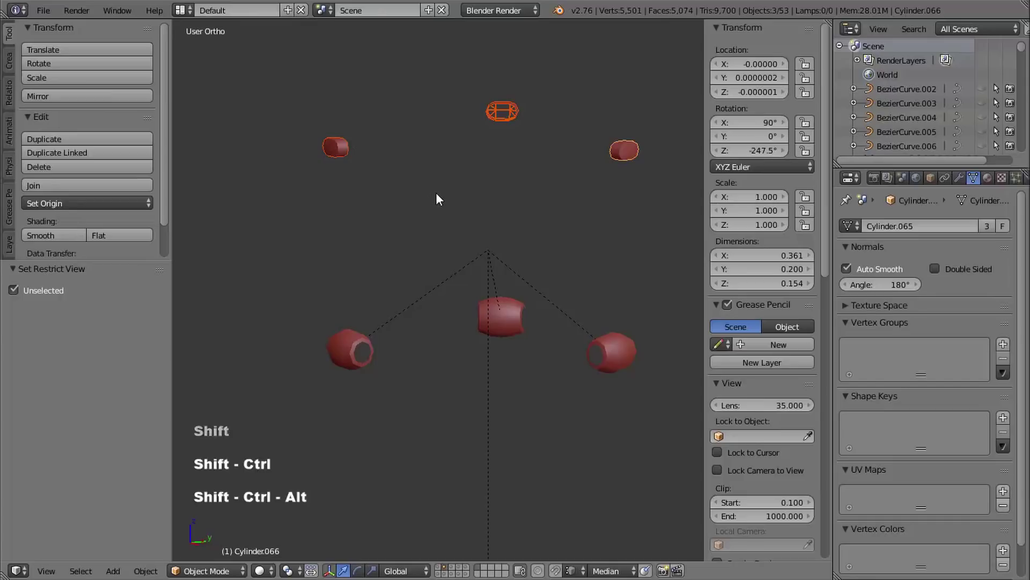
{"action": "key", "text": "ctrl+shift+alt+c"}
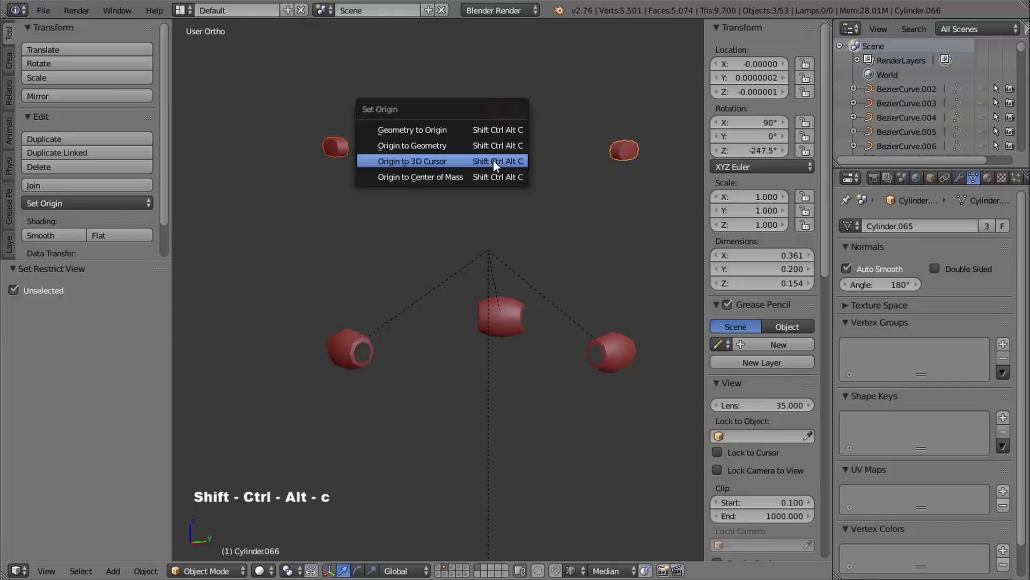
{"action": "left_click", "coordinate": [443, 143]}
- Make linked duplicates of the three detail pieces, moved -2.396 along global Z onto the lower ring sleeves
{"action": "middle_click_drag", "start_coordinate": [459, 169], "coordinate": [417, 167]}
{"action": "middle_click_drag", "start_coordinate": [417, 168], "coordinate": [481, 156]}
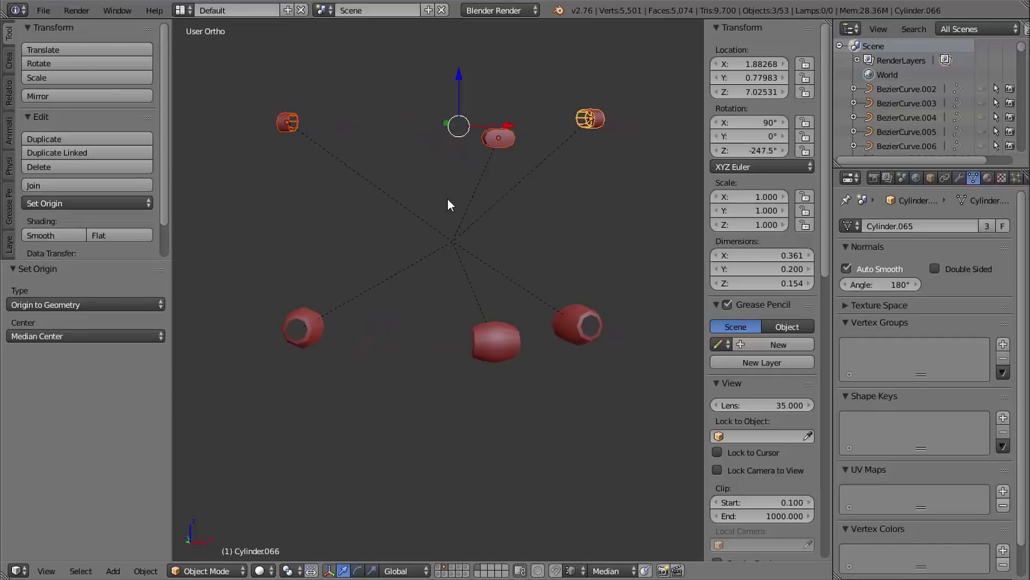
{"action": "key", "text": "alt+d"}
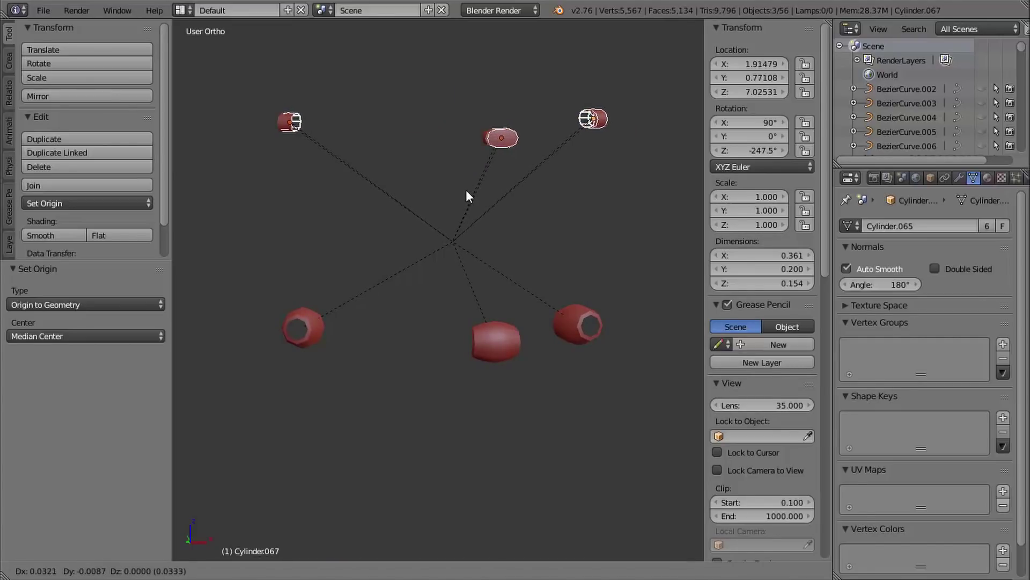
{"action": "key", "text": "z"}
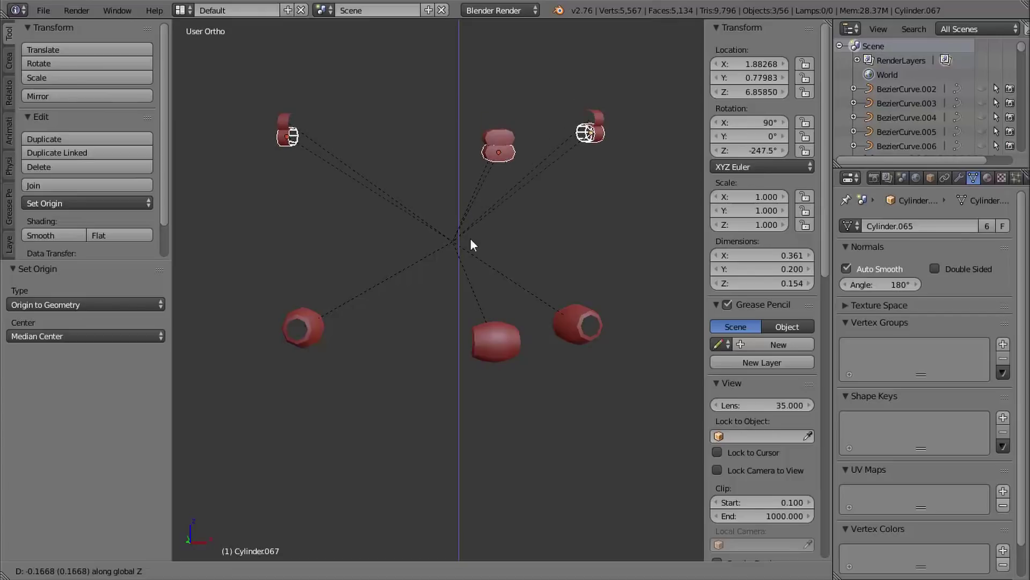
{"action": "key", "text": "ctrl"}
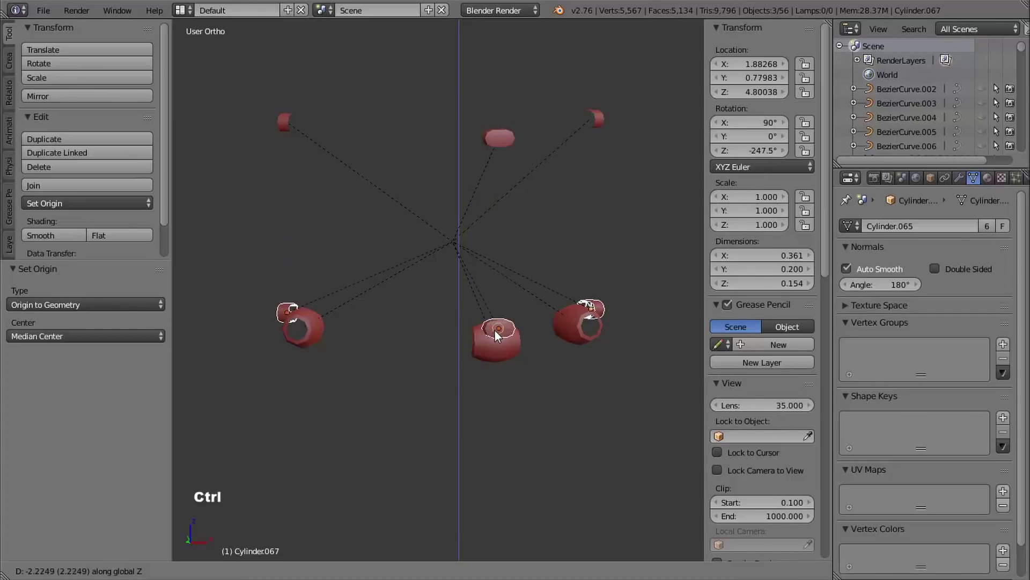
{"action": "middle_click_drag", "start_coordinate": [517, 342], "coordinate": [504, 387]}
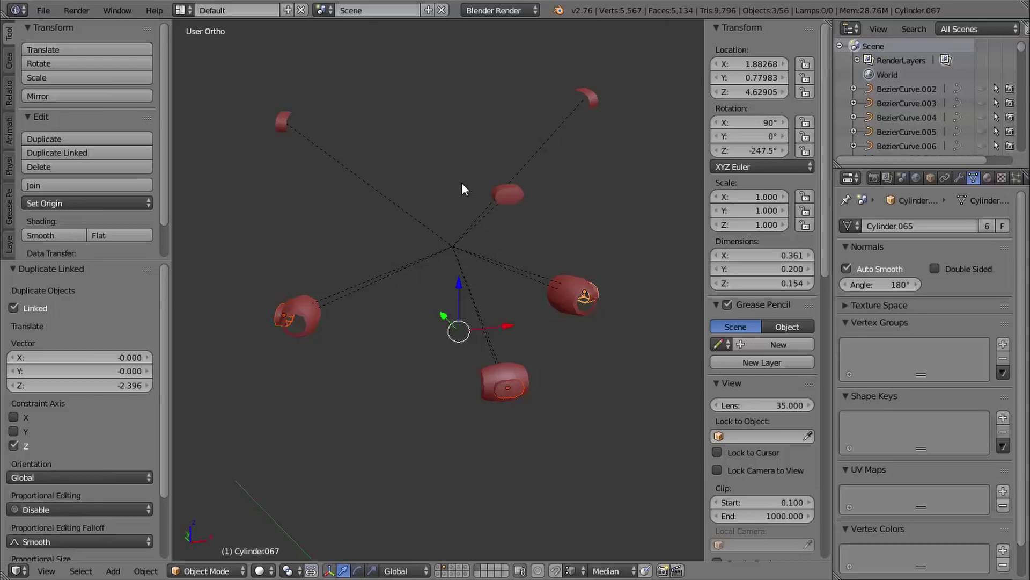
- Unhide all objects and set the upper central column's Z rotation to 0°
{"action": "key", "text": "alt+h"}
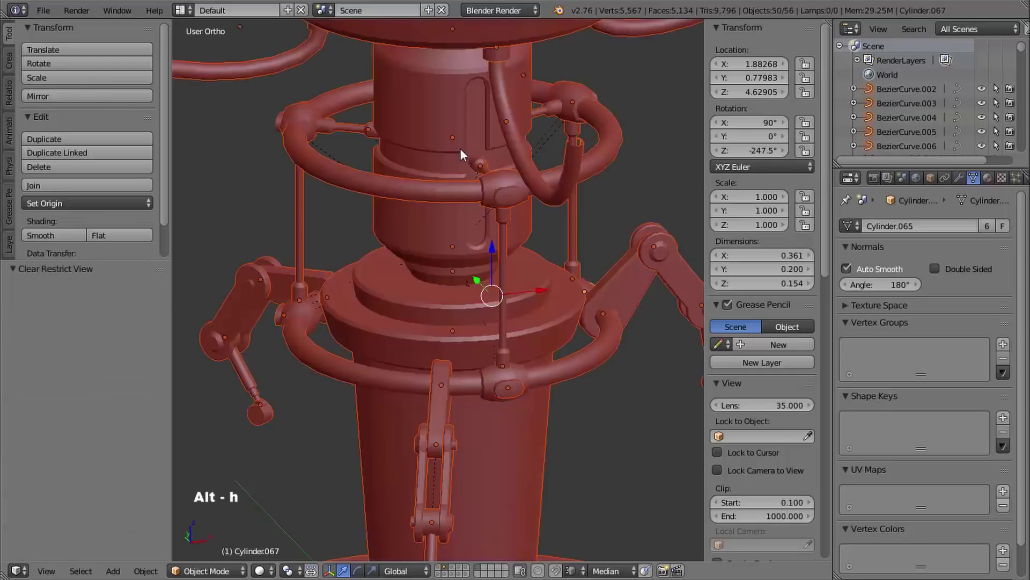
{"action": "right_click", "coordinate": [431, 231]}
{"action": "mouse_move", "coordinate": [432, 231]}
{"action": "middle_mouse_down"}
{"action": "mouse_move", "coordinate": [460, 240]}
{"action": "mouse_move", "coordinate": [441, 244]}
{"action": "middle_mouse_up"}
{"action": "middle_click_drag", "start_coordinate": [440, 245], "coordinate": [473, 185]}
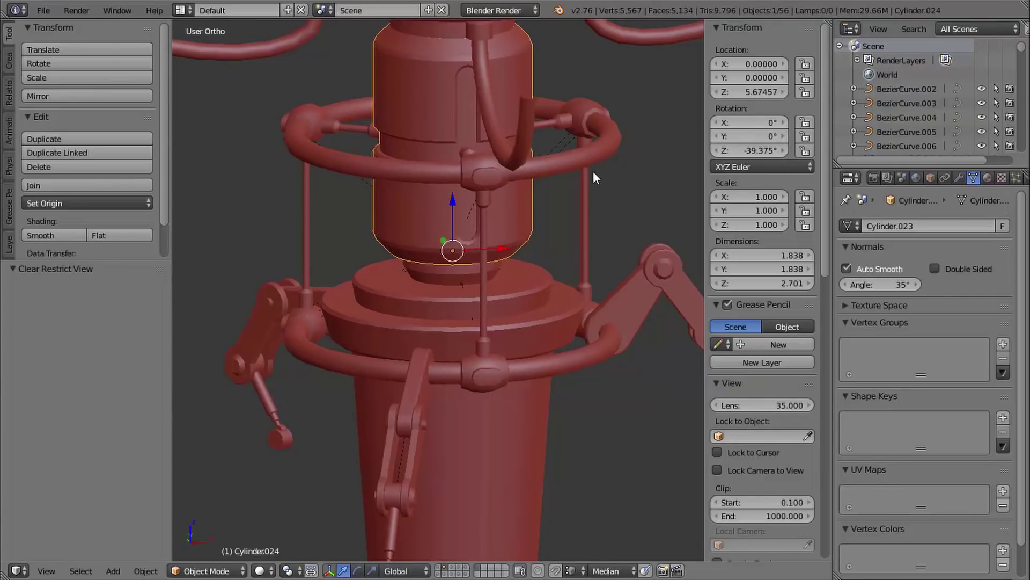
{"action": "left_click", "coordinate": [747, 150]}
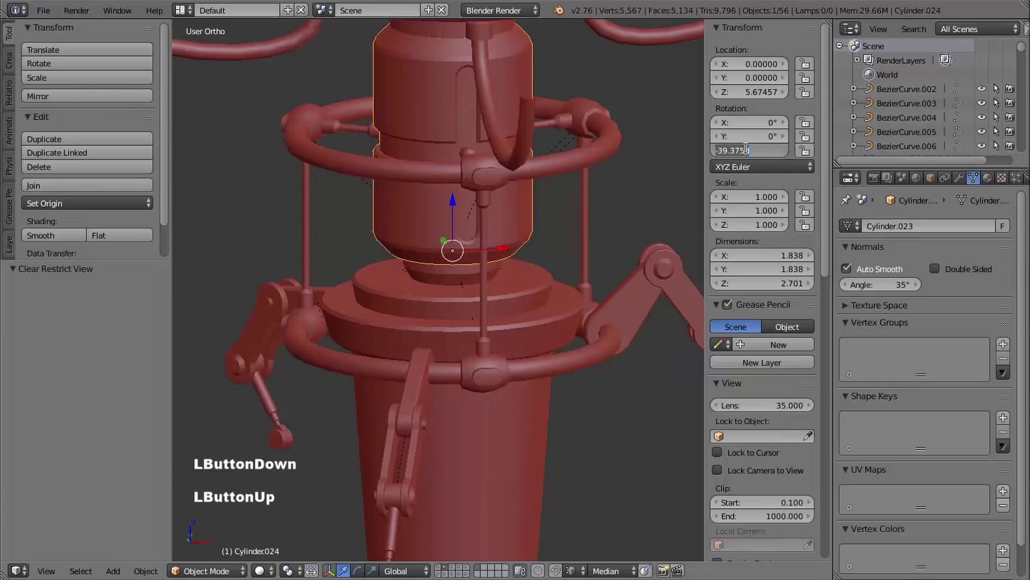
{"action": "type", "text": "0"}
{"action": "key", "text": "Return"}
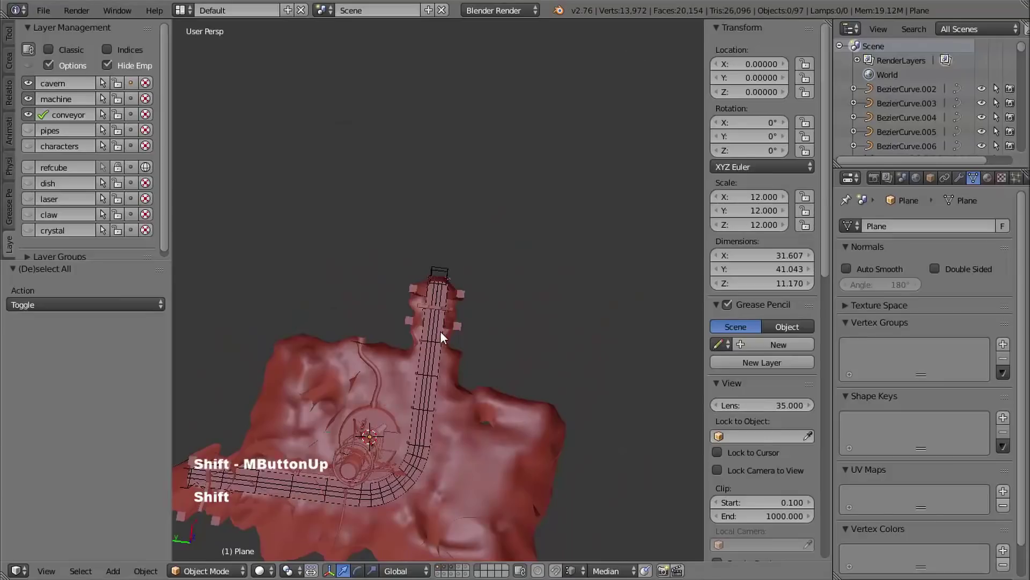
- Isolate the conveyor by hiding the cavern and machine layers and the flat gridded plane that follows the conveyor path
{"action": "middle_click_drag", "start_coordinate": [440, 331], "coordinate": [460, 306], "text": "ctrl+shift"}
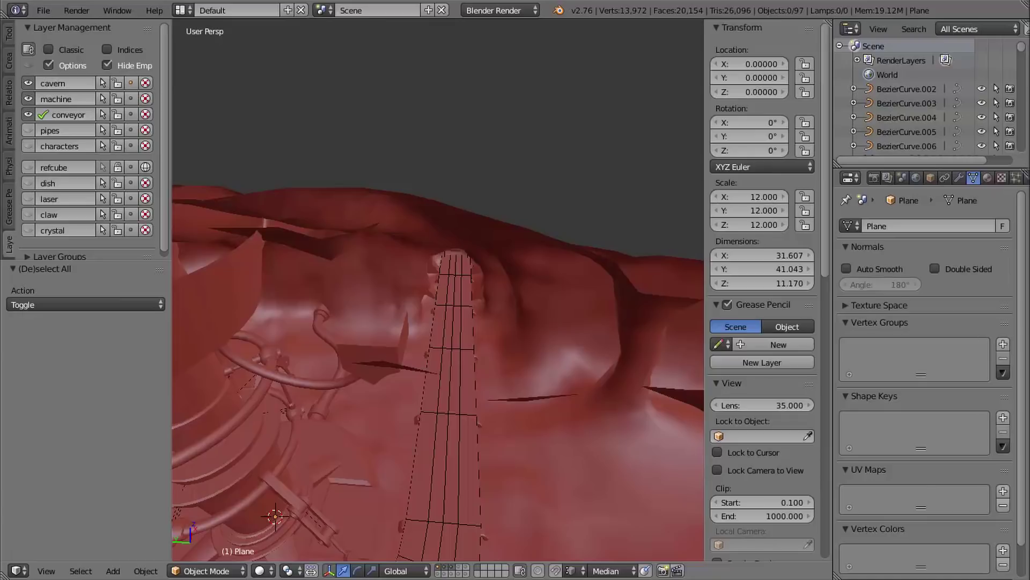
{"action": "key", "text": "ctrl+z"}
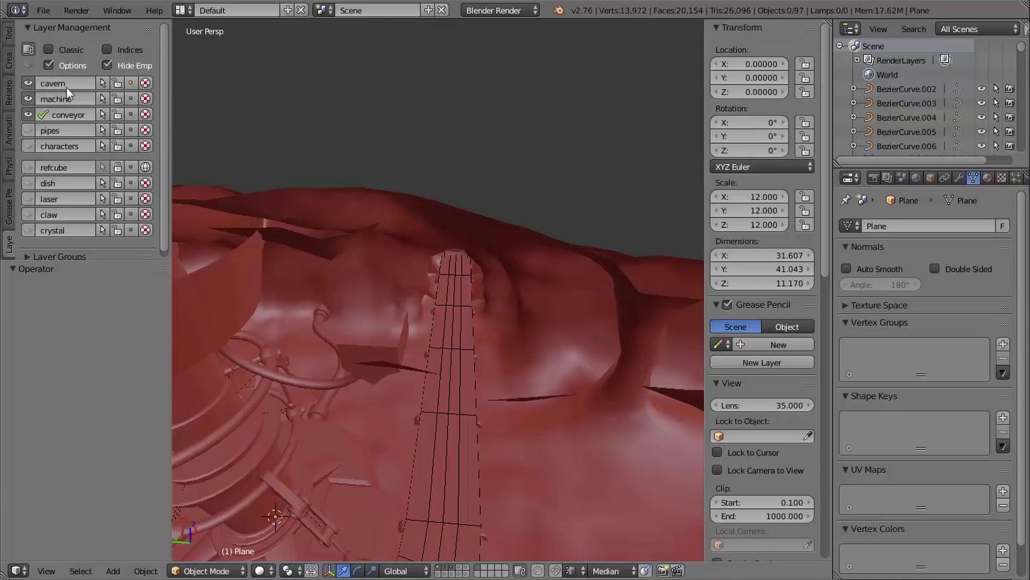
{"action": "left_click", "coordinate": [28, 83]}
{"action": "left_click", "coordinate": [28, 98]}
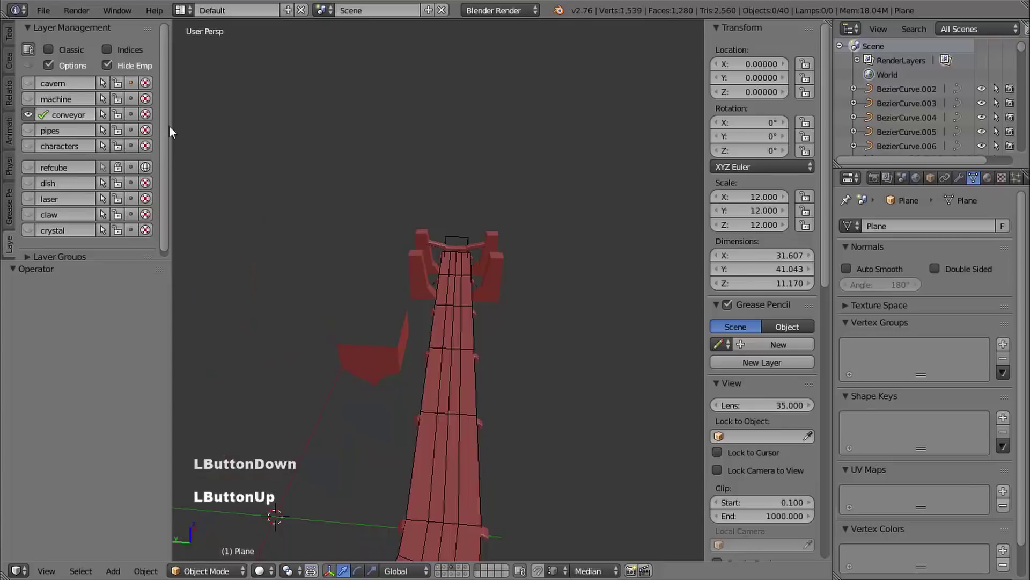
{"action": "right_click", "coordinate": [453, 316]}
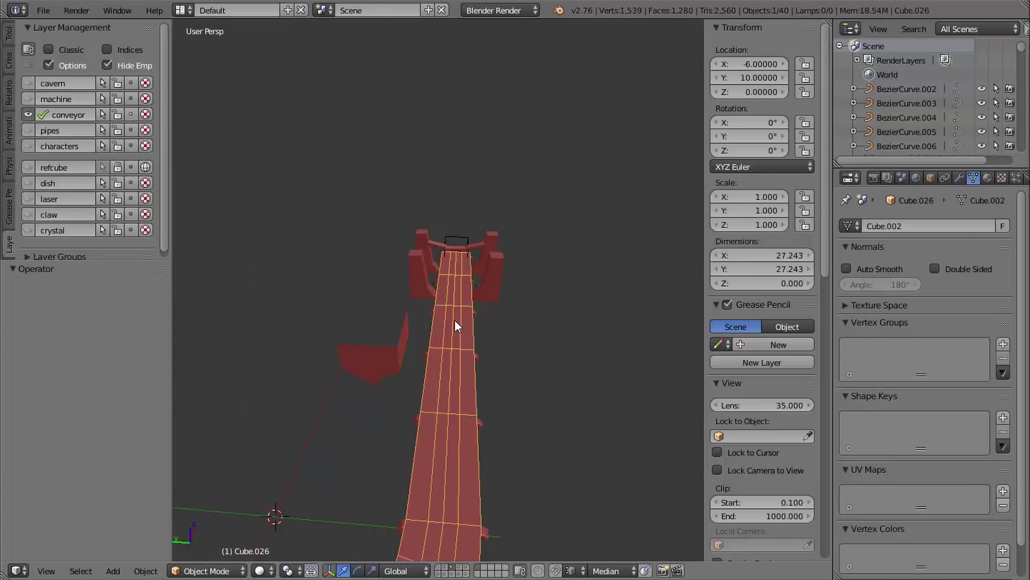
{"action": "key", "text": "h"}
{"action": "mouse_move", "coordinate": [455, 336]}
{"action": "middle_mouse_down", "text": "shift"}
{"action": "mouse_move", "coordinate": [478, 299]}
{"action": "mouse_move", "coordinate": [458, 336]}
{"action": "middle_mouse_up", "text": "shift"}
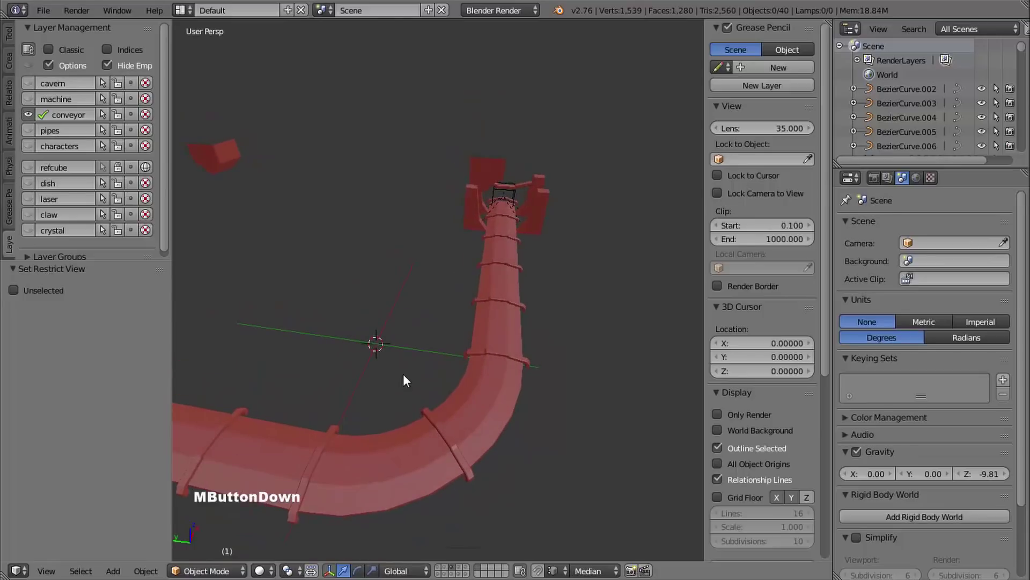
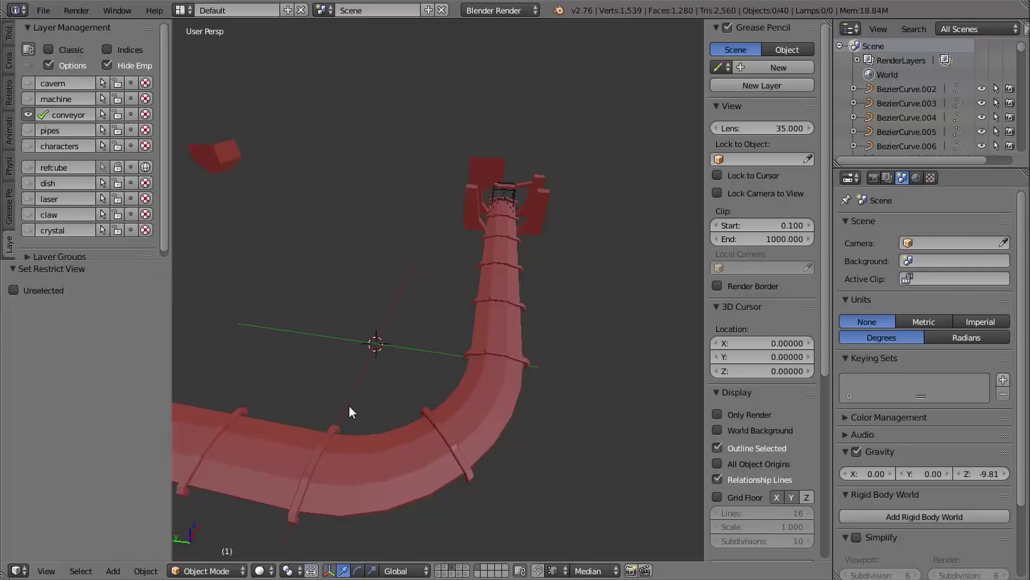
- Add a Cube empty at the scene centre
{"action": "key", "text": "shift+a"}
{"action": "mouse_move", "coordinate": [365, 384]}
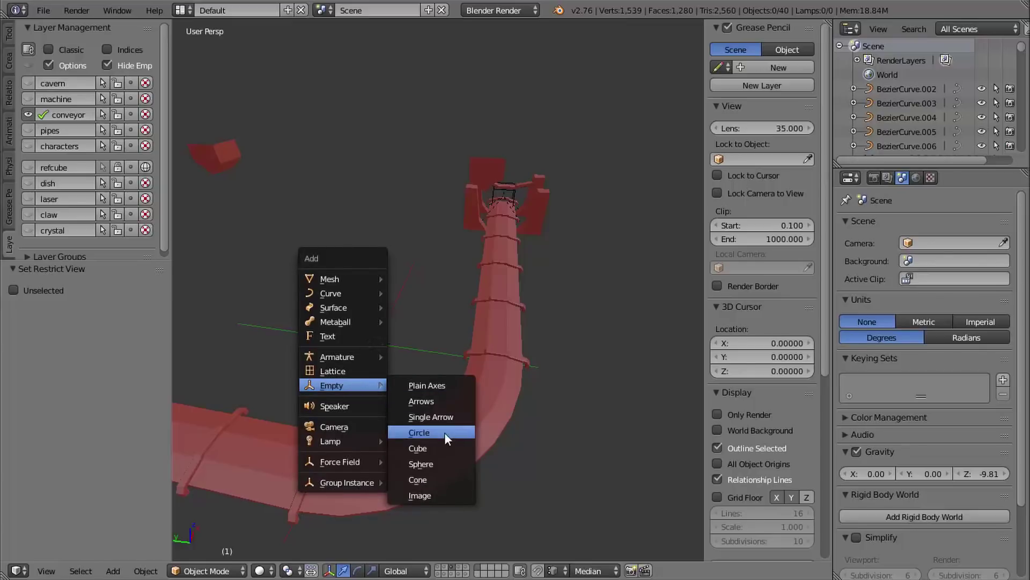
{"action": "left_click", "coordinate": [432, 448]}
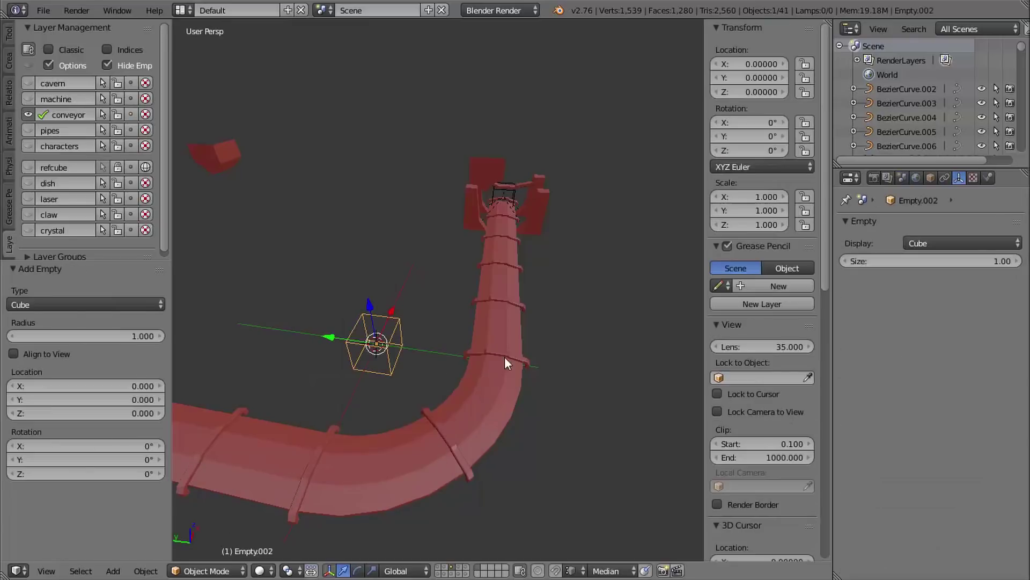
- Make linked duplicates in place of the conveyor's two curved corner segments and the three joint rings around them
{"action": "right_click", "coordinate": [488, 354]}
{"action": "right_click", "coordinate": [470, 396], "text": "shift"}
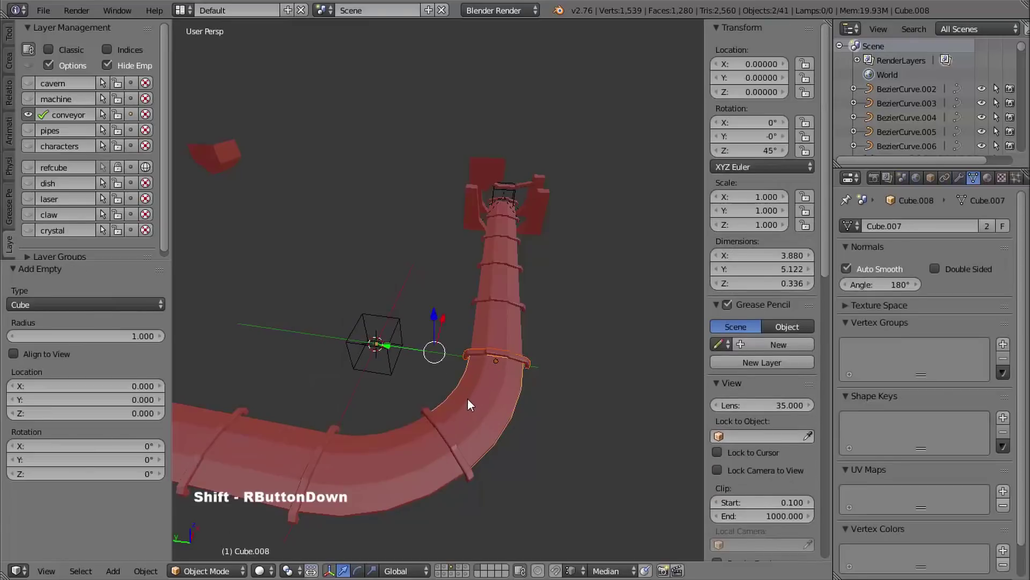
{"action": "right_click", "coordinate": [435, 423], "text": "shift"}
{"action": "right_click", "coordinate": [376, 440], "text": "shift"}
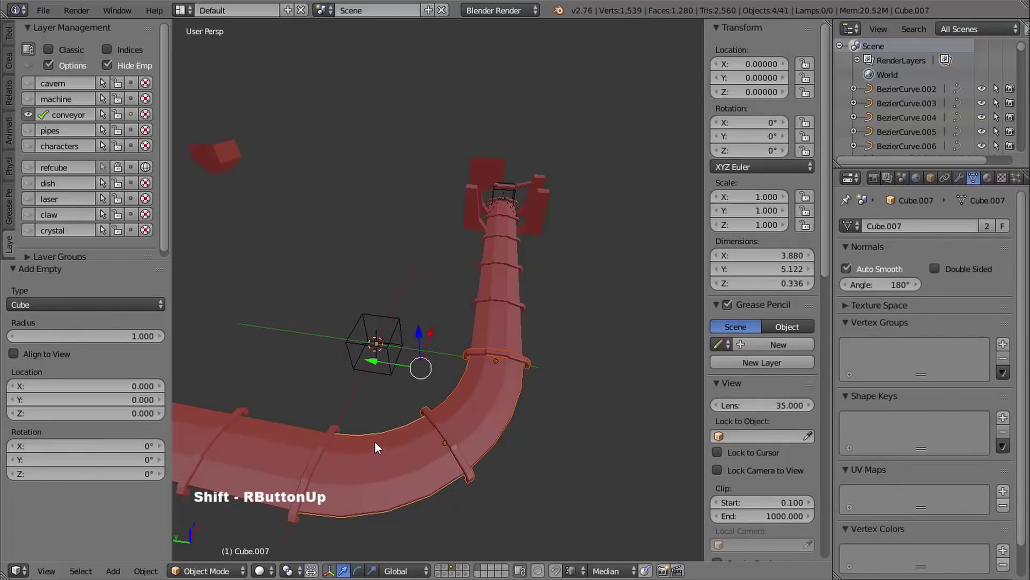
{"action": "right_click", "coordinate": [329, 430], "text": "shift"}
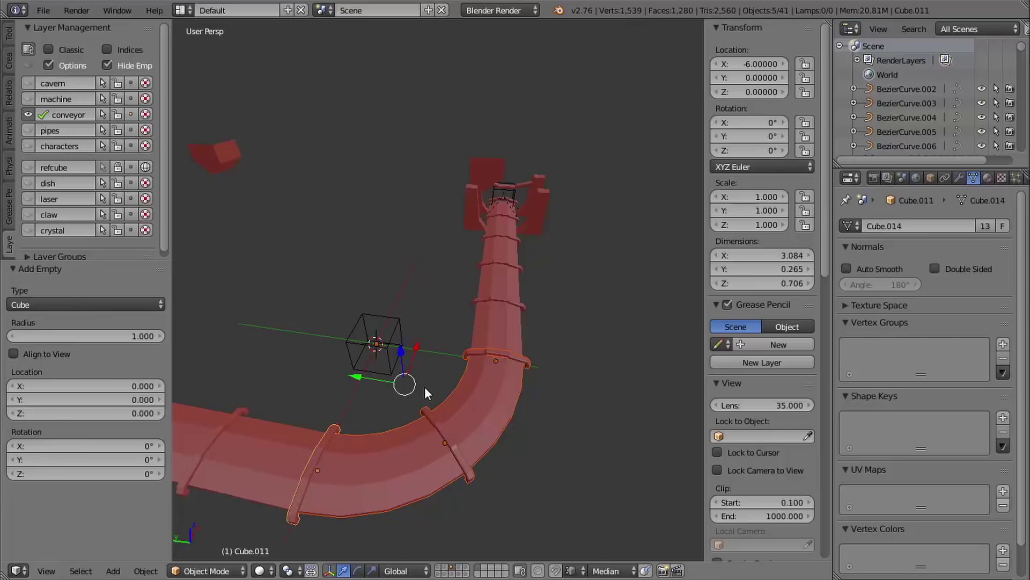
{"action": "key", "text": "alt+d"}
{"action": "right_click", "coordinate": [451, 352]}
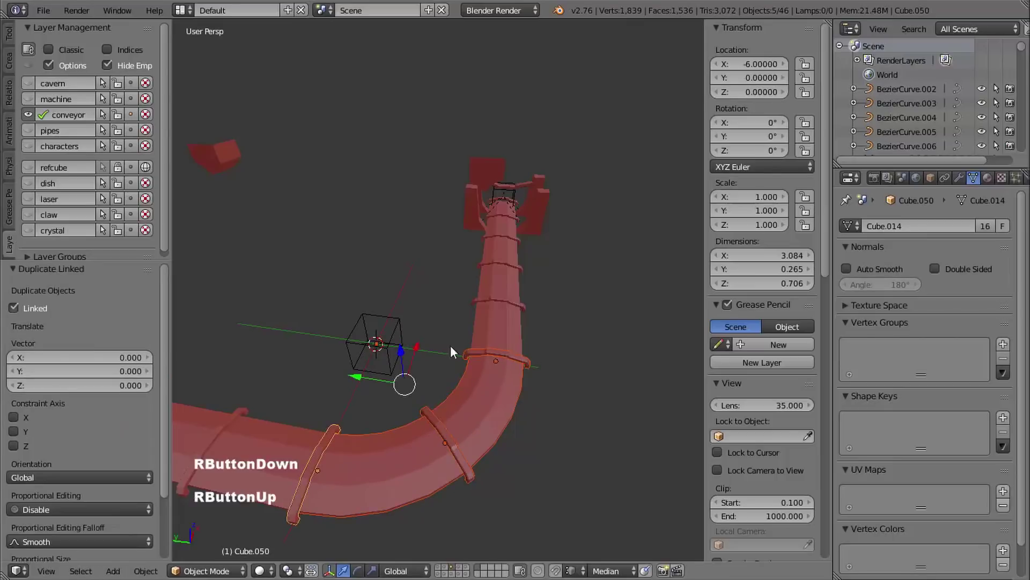
- Parent the duplicated corner segments and rings to the cube empty at the scene centre with the Object option
{"action": "right_click", "coordinate": [397, 320], "text": "shift"}
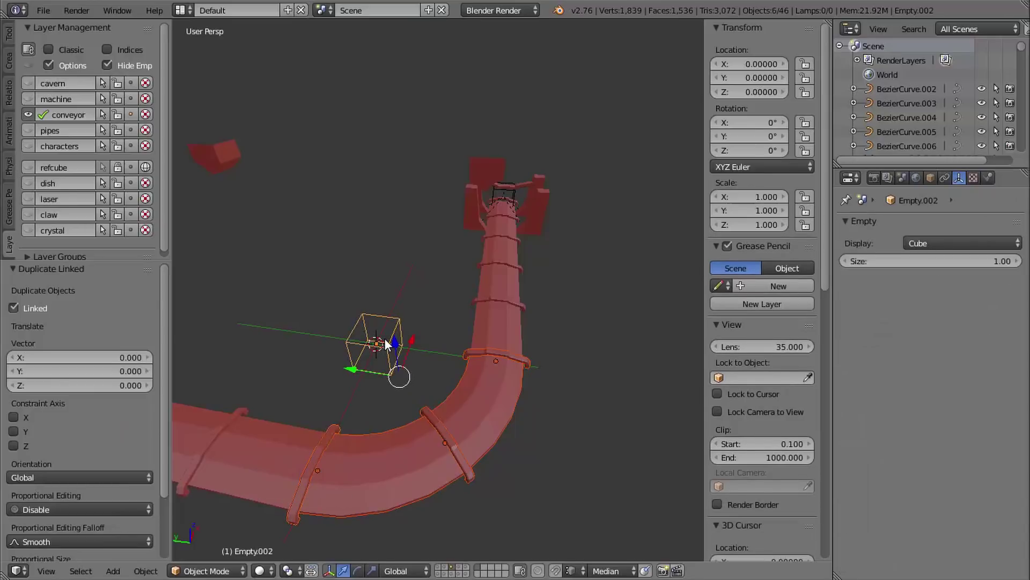
{"action": "key", "text": "ctrl+p"}
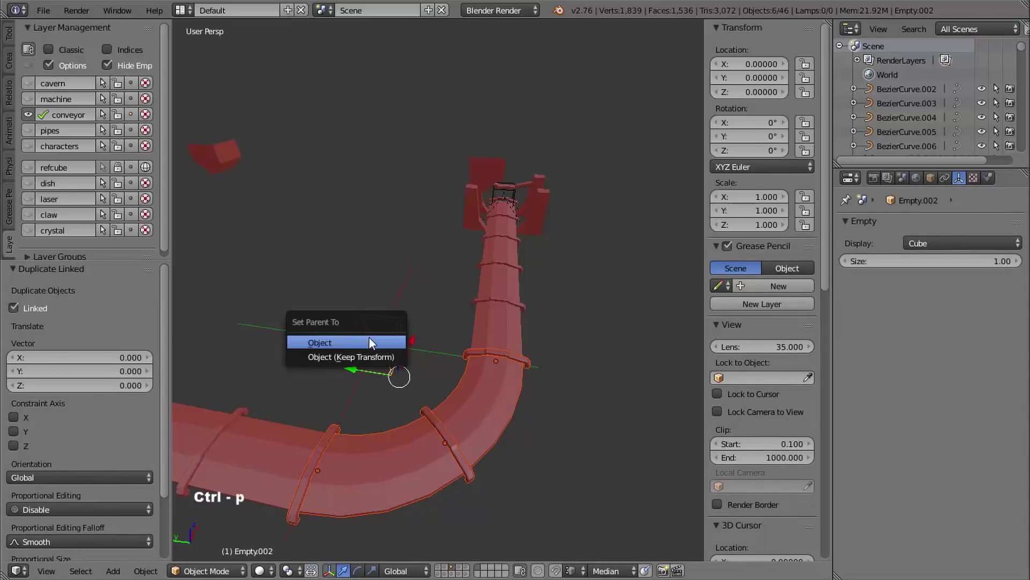
{"action": "left_click", "coordinate": [334, 344]}
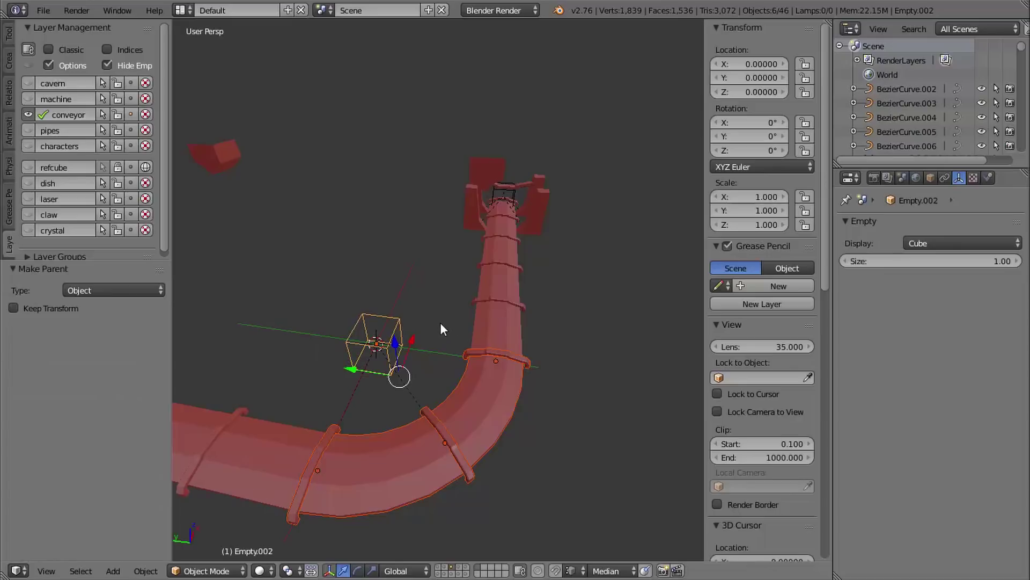
- Set snapping to Increment and, in orthographic top view, move the cube empty to X 26, Y -6
{"action": "right_click", "coordinate": [393, 322]}
{"action": "key", "text": "KP_7"}
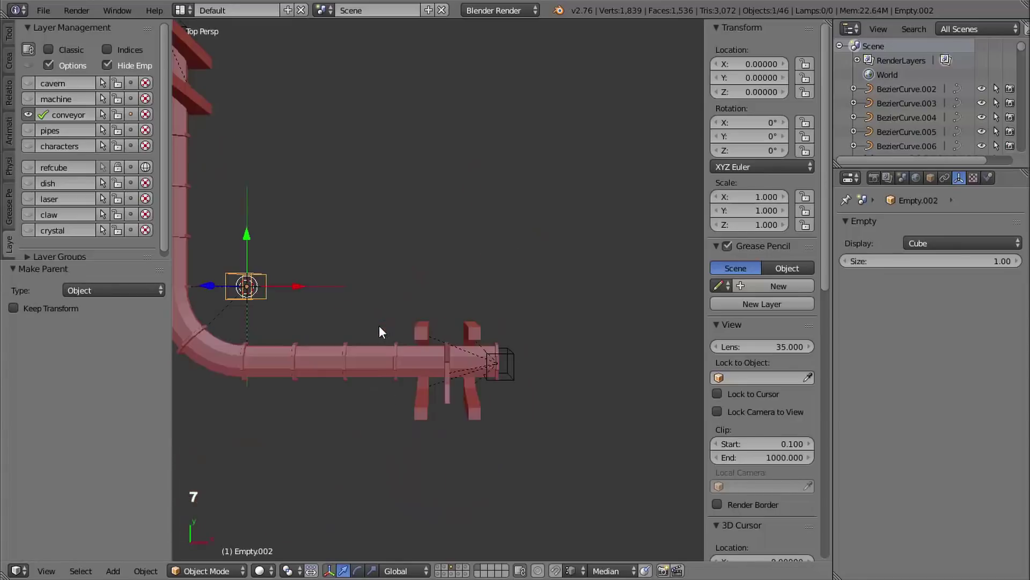
{"action": "key", "text": "KP_5"}
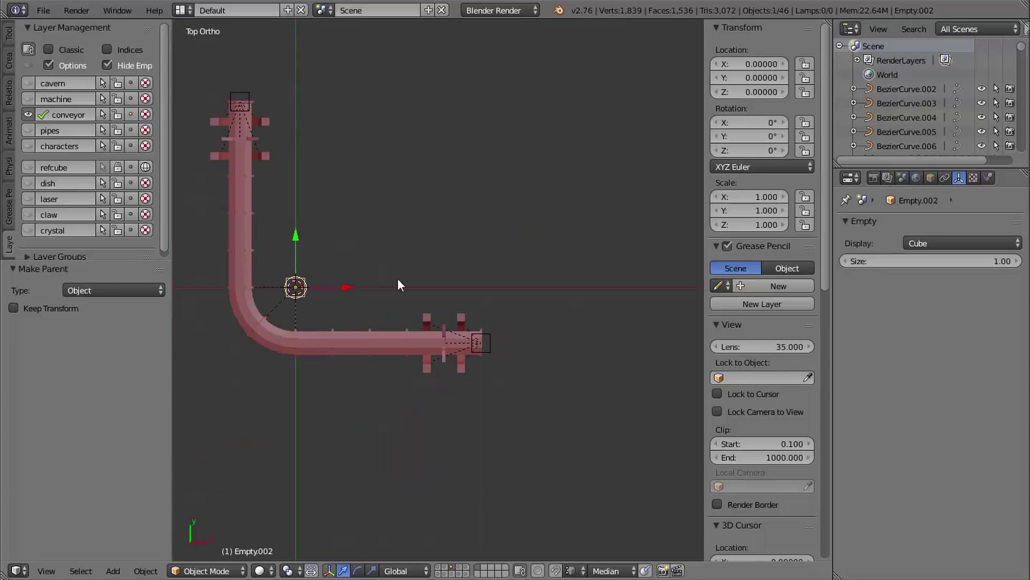
{"action": "middle_click_drag", "start_coordinate": [419, 322], "coordinate": [442, 311], "text": "shift"}
{"action": "middle_click_drag", "start_coordinate": [432, 348], "coordinate": [307, 294], "text": "ctrl"}
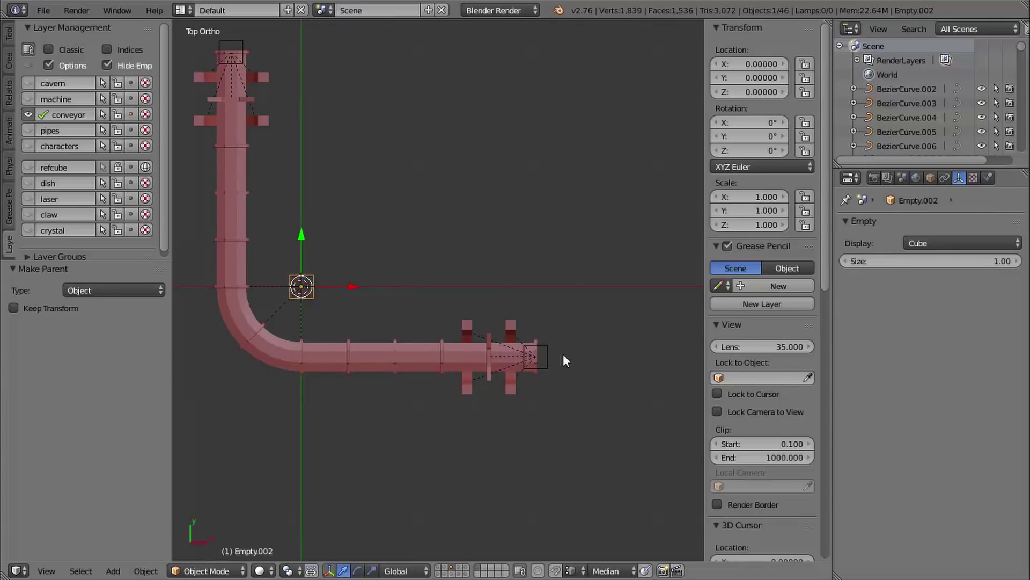
{"action": "left_click", "coordinate": [574, 570]}
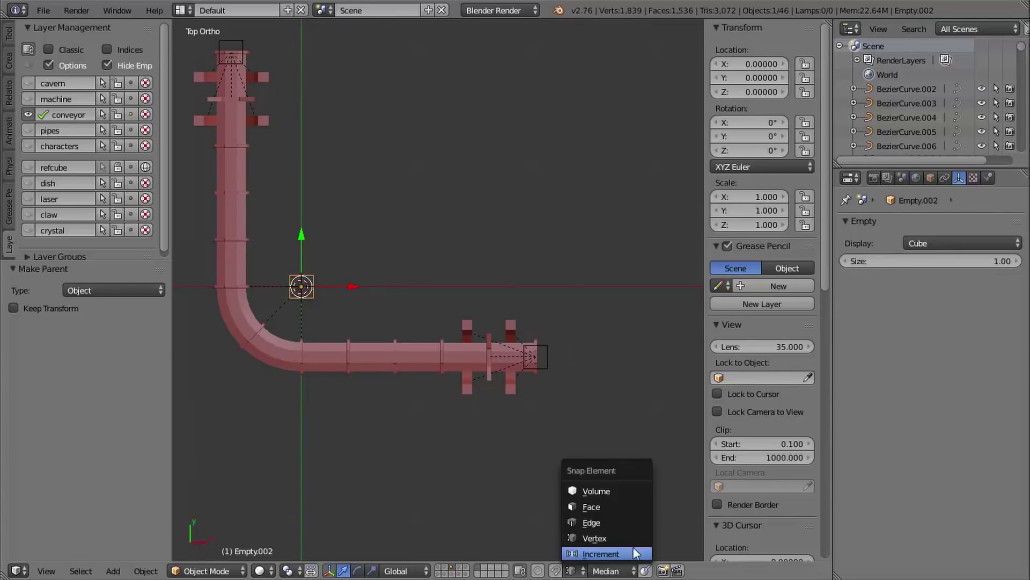
{"action": "left_click", "coordinate": [605, 554]}
{"action": "middle_click_drag", "start_coordinate": [470, 343], "coordinate": [387, 301], "text": "shift"}
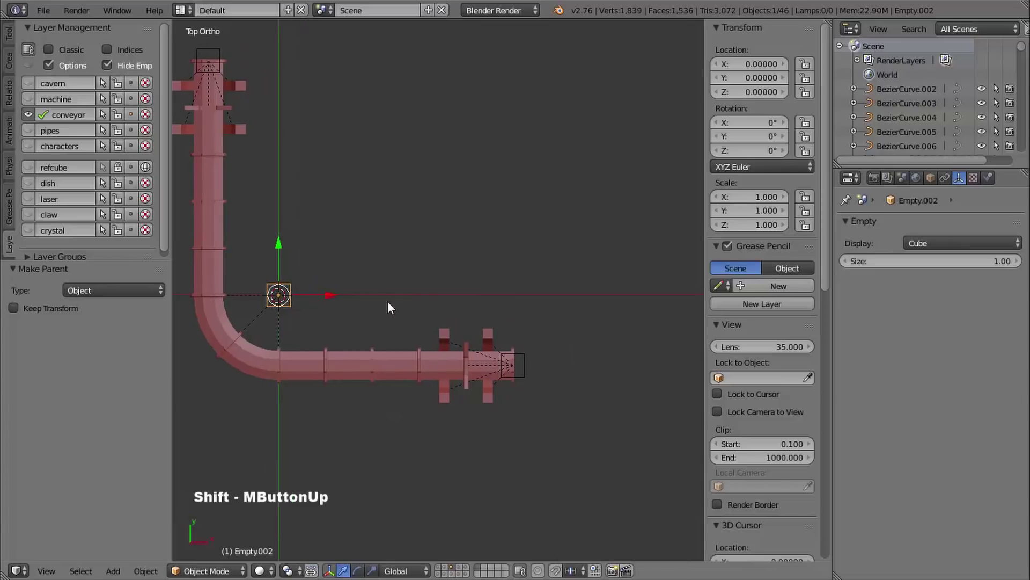
{"action": "left_click_drag", "start_coordinate": [330, 295], "coordinate": [619, 291], "text": "ctrl"}
{"action": "left_click_drag", "start_coordinate": [581, 238], "coordinate": [568, 311], "text": "ctrl"}
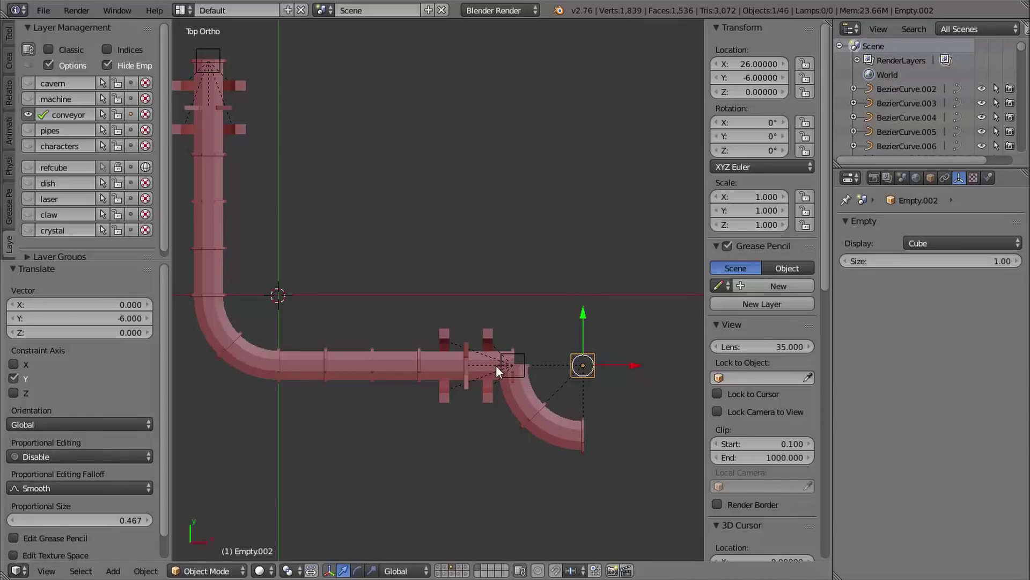
- Rotate the cube empty to 90° around Z and move it to X 20, Y 0, joining the bend to the conveyor's +X end
{"action": "type", "text": "r"}
{"action": "type", "text": "-"}
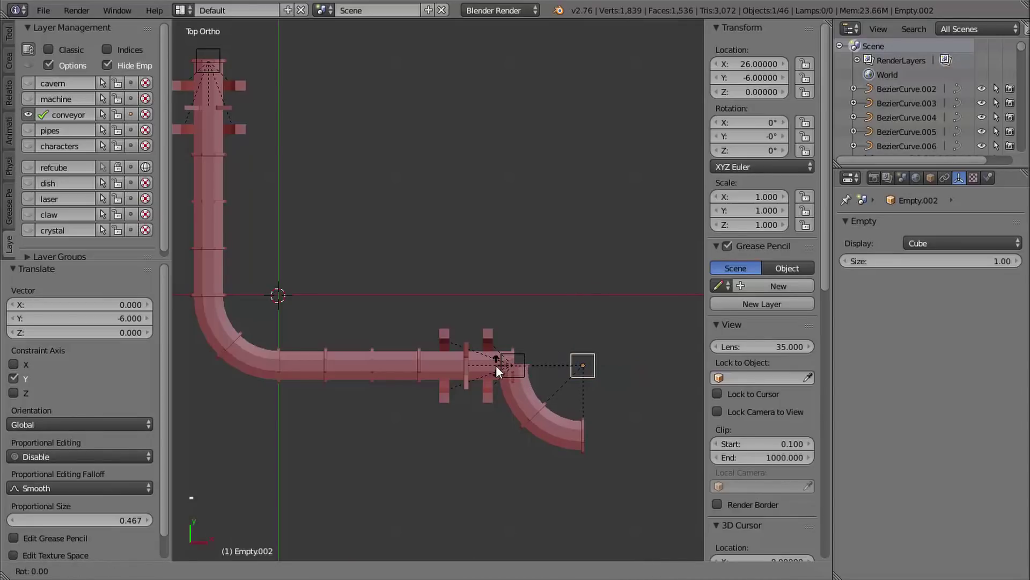
{"action": "type", "text": "90"}
{"action": "key", "text": "Return"}
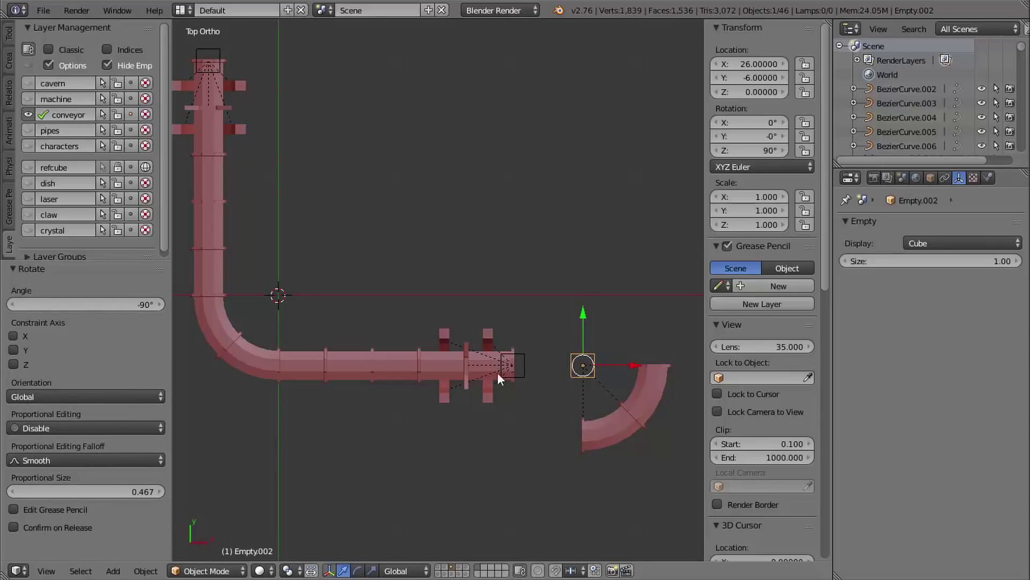
{"action": "middle_click_drag", "start_coordinate": [567, 413], "coordinate": [494, 327], "text": "ctrl"}
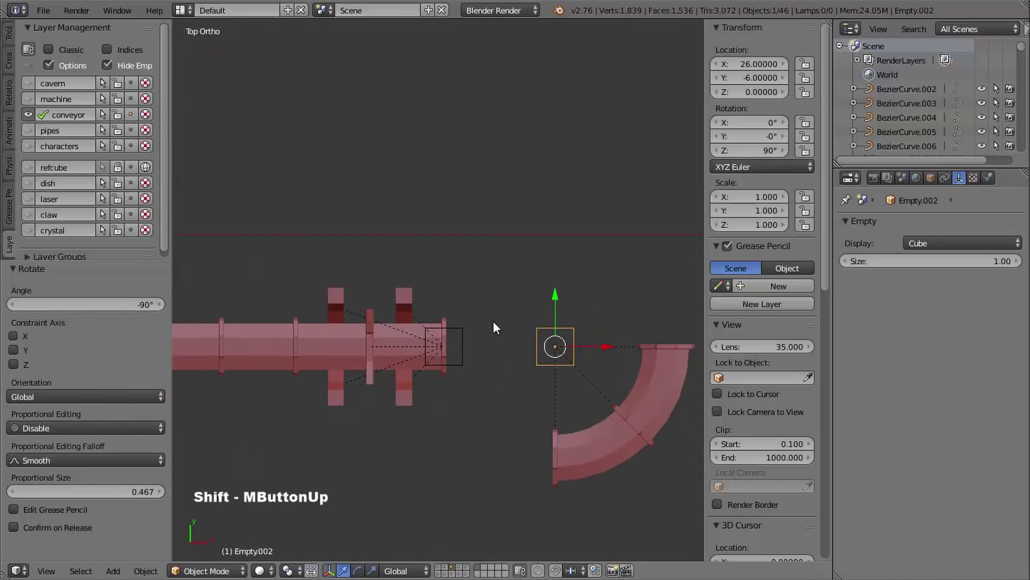
{"action": "left_click_drag", "start_coordinate": [607, 346], "coordinate": [457, 331], "text": "ctrl"}
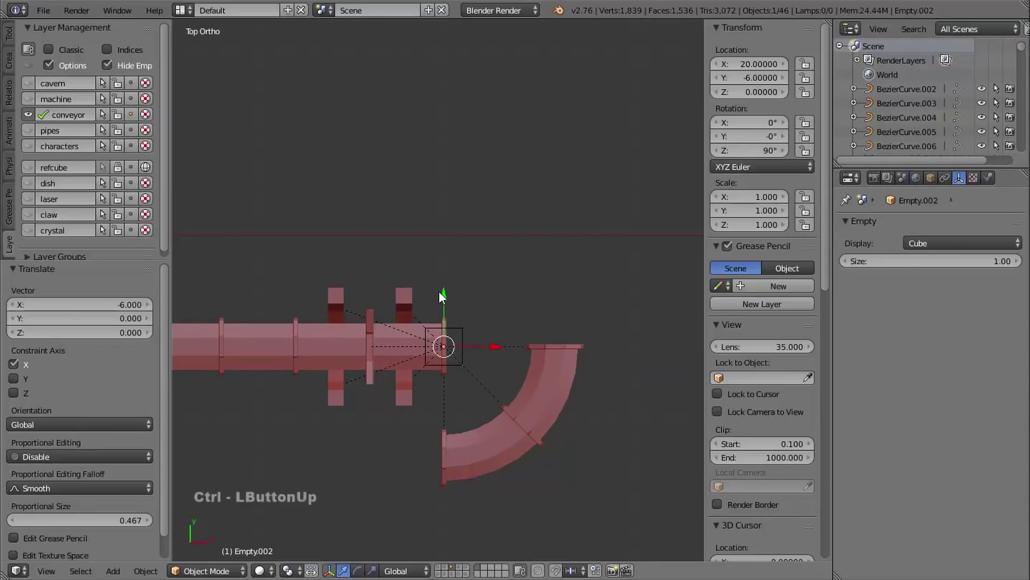
{"action": "left_click_drag", "start_coordinate": [443, 294], "coordinate": [455, 186], "text": "ctrl"}
{"action": "middle_click_drag", "start_coordinate": [535, 283], "coordinate": [569, 288], "text": "shift"}
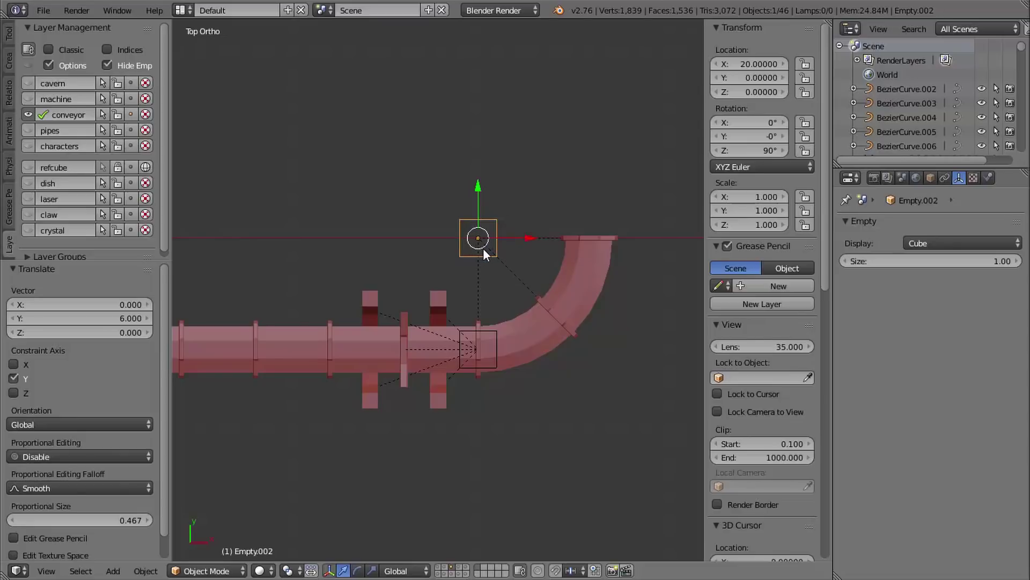
- Select the empty together with its children and make linked duplicates of the whole bend in place
{"action": "key", "text": "shift+g"}
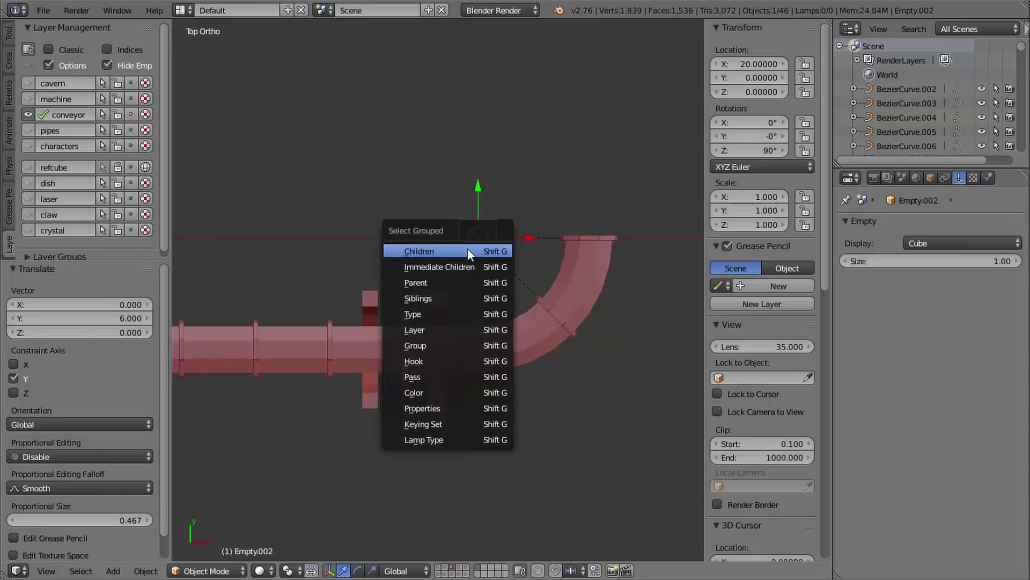
{"action": "left_click", "coordinate": [433, 250]}
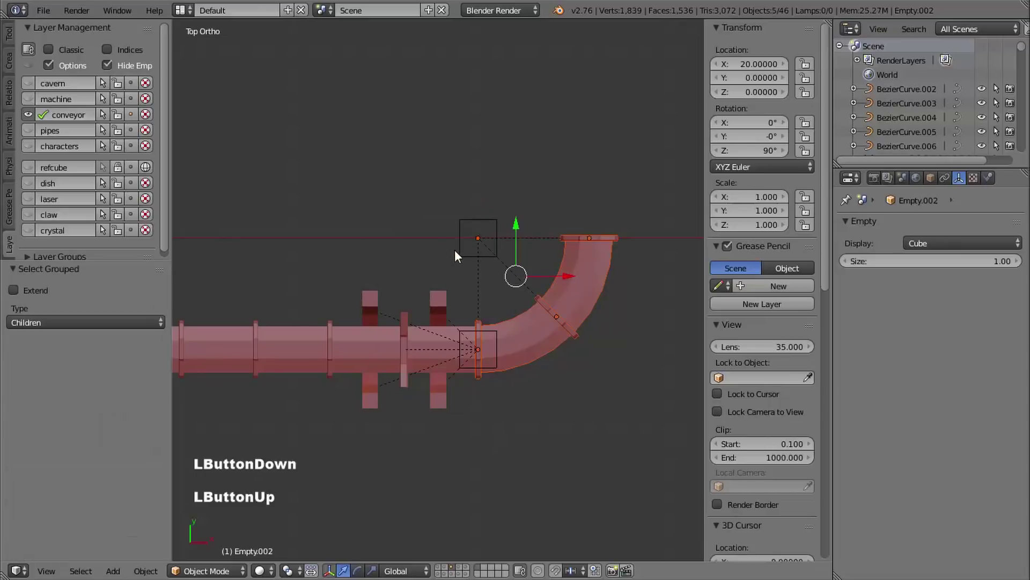
{"action": "key", "text": "shift"}
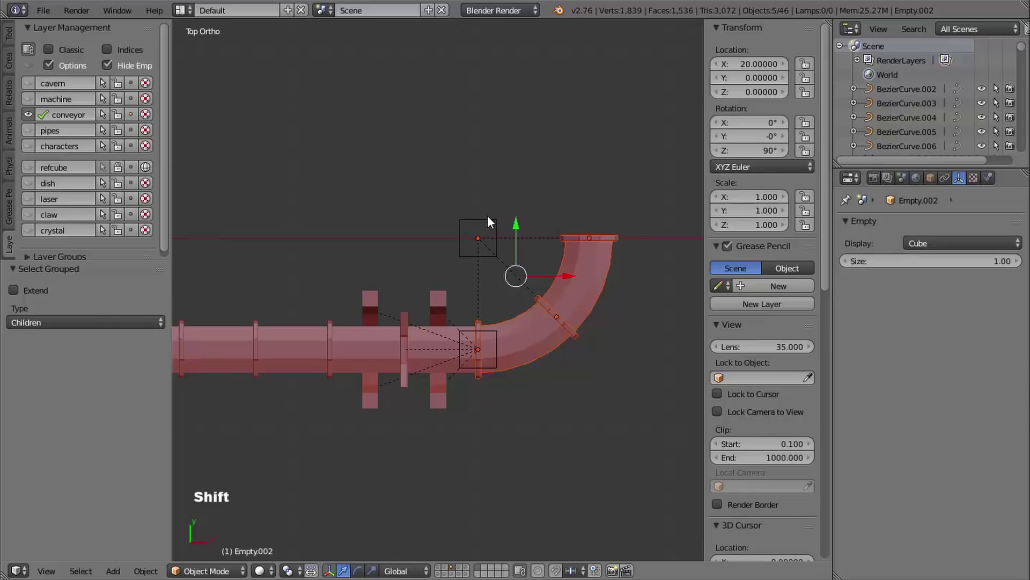
{"action": "right_click", "coordinate": [485, 219], "text": "shift"}
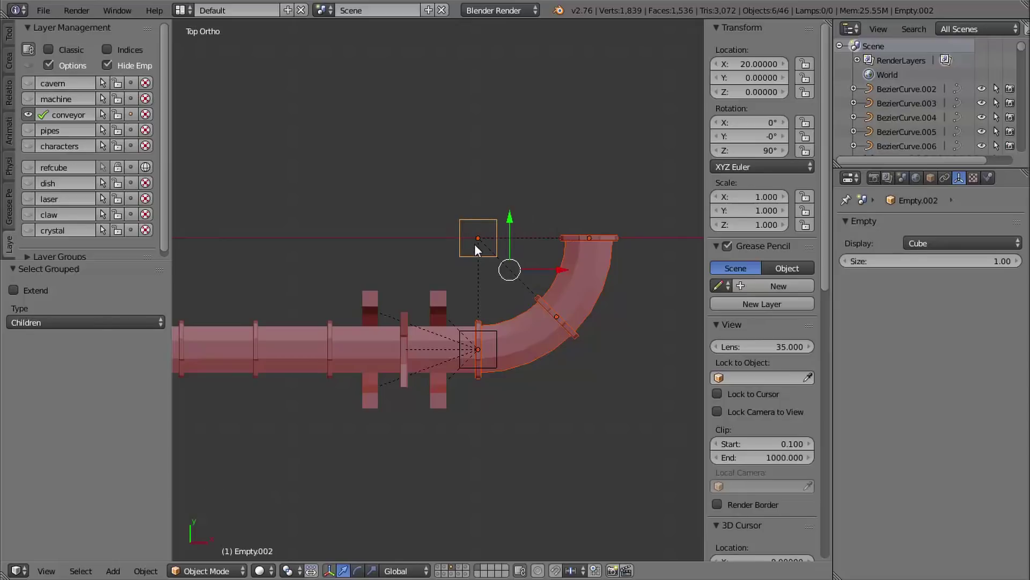
{"action": "key", "text": "alt+d"}
{"action": "right_click", "coordinate": [517, 250]}
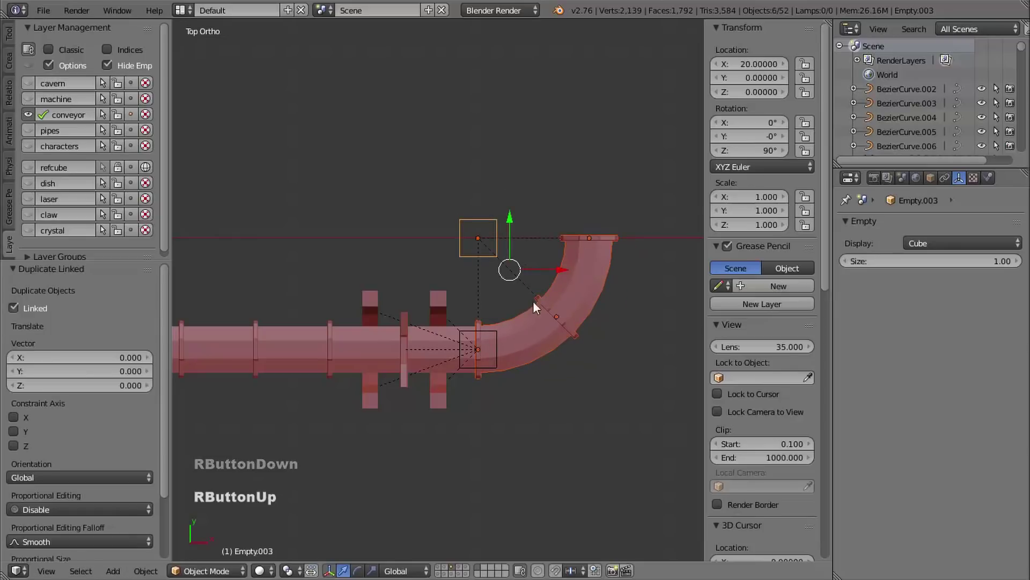
- Select only one of the two overlapping bend empties and move it to X -7, Y 25, near the conveyor's +Y end
{"action": "right_click", "coordinate": [490, 220]}
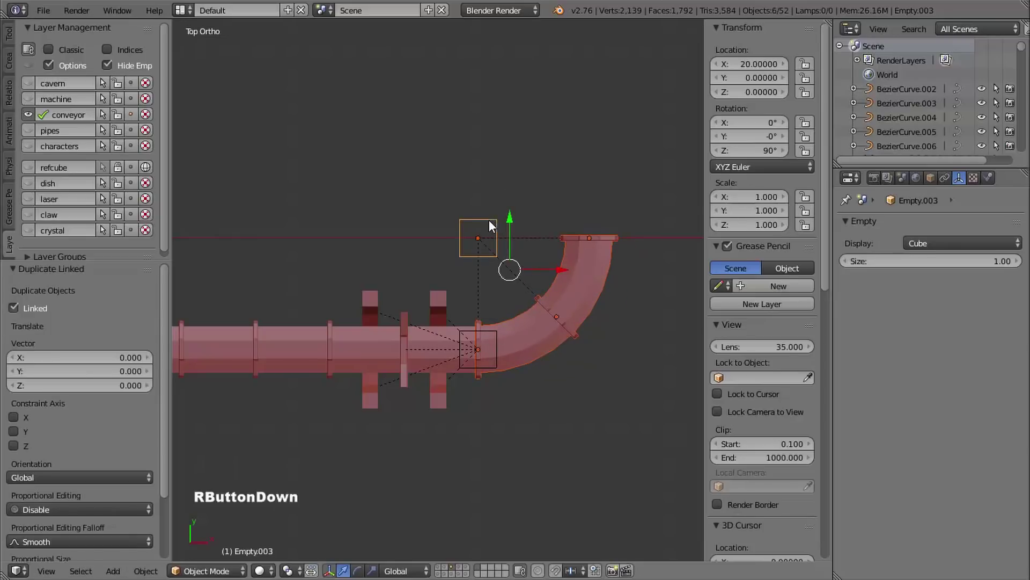
{"action": "middle_click_drag", "start_coordinate": [608, 153], "coordinate": [630, 268], "text": "ctrl"}
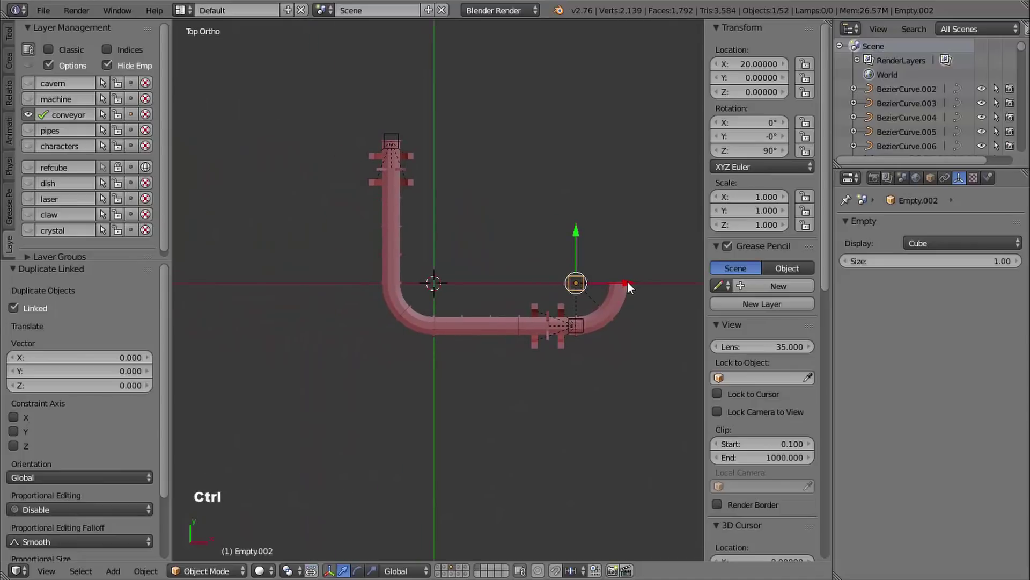
{"action": "left_click_drag", "start_coordinate": [626, 281], "coordinate": [423, 268], "text": "ctrl"}
{"action": "left_click_drag", "start_coordinate": [385, 233], "coordinate": [395, 54], "text": "ctrl"}
{"action": "middle_click_drag", "start_coordinate": [434, 177], "coordinate": [382, 303], "text": "shift"}
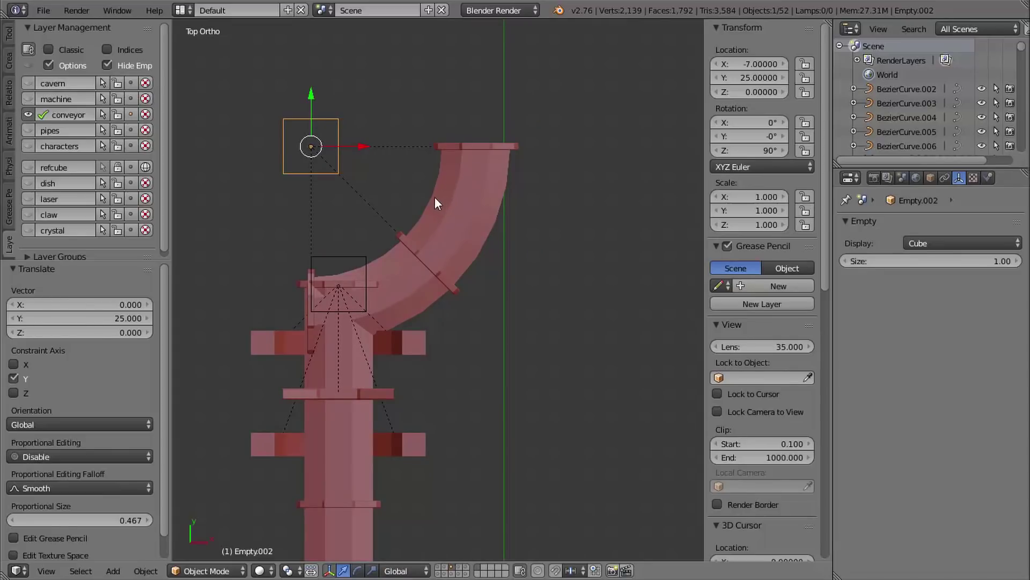
- Rotate this bend's empty by 180° and move it to X 0, Y 20, aligning it with the conveyor's +Y end
{"action": "type", "text": "r180"}
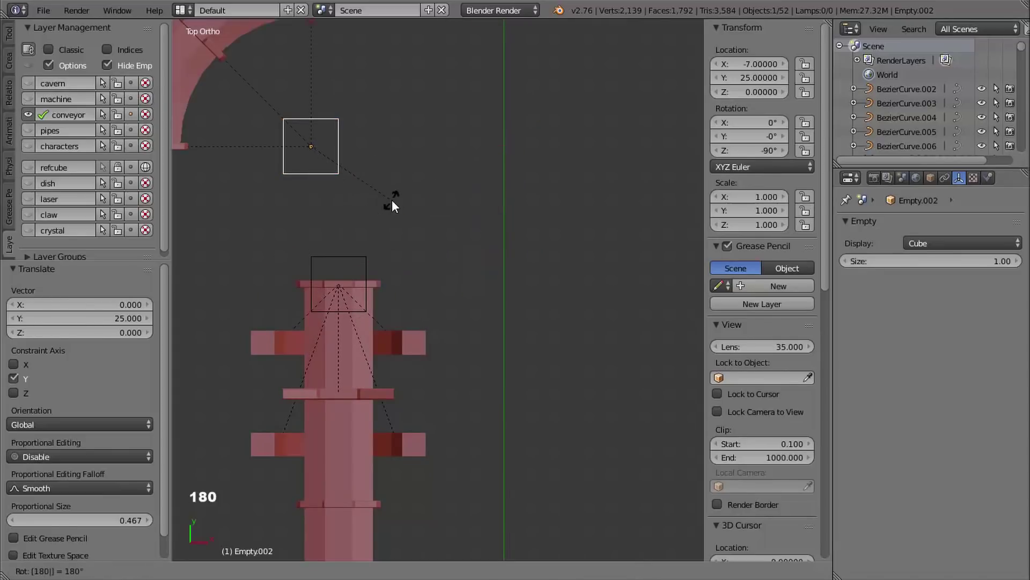
{"action": "key", "text": "Return"}
{"action": "middle_click_drag", "start_coordinate": [436, 234], "coordinate": [500, 285], "text": "shift"}
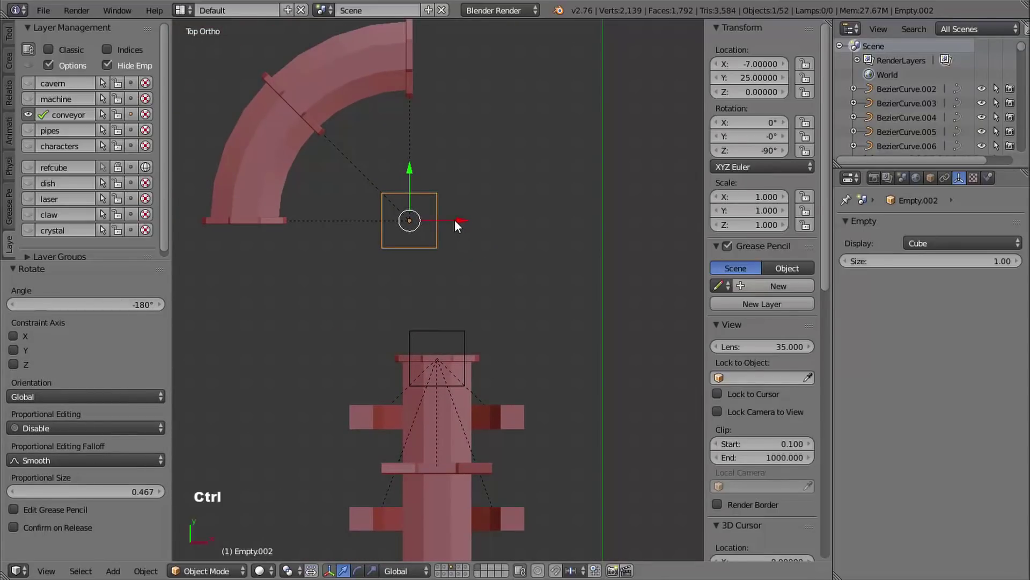
{"action": "left_click_drag", "start_coordinate": [456, 220], "coordinate": [634, 220], "text": "ctrl"}
{"action": "left_click_drag", "start_coordinate": [599, 166], "coordinate": [572, 282], "text": "ctrl"}
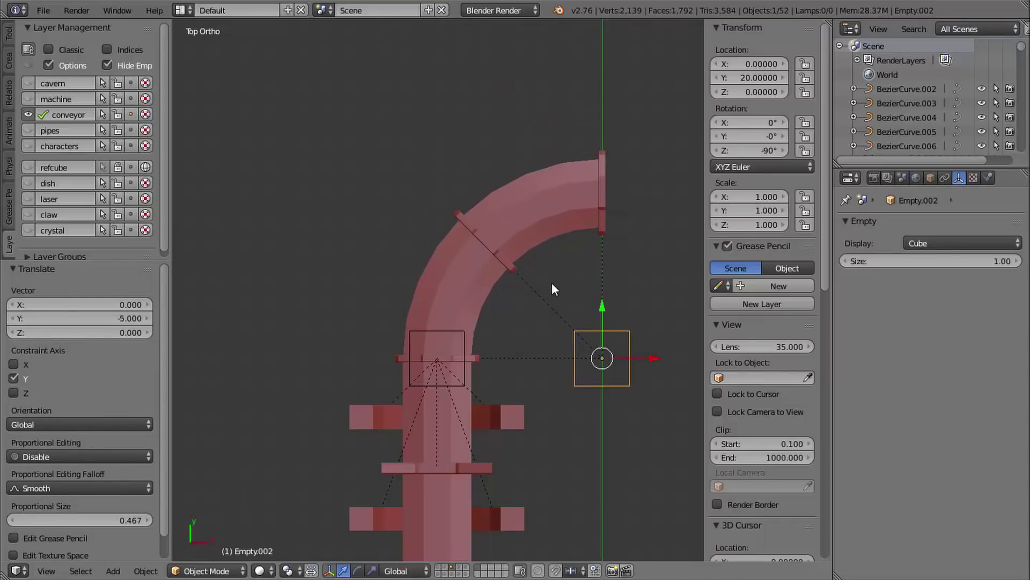
- Delete the redundant overlapping joint rings where the two new bends meet the conveyor's +Y and +X ends
{"action": "middle_click_drag", "start_coordinate": [474, 346], "coordinate": [449, 279], "text": "shift"}
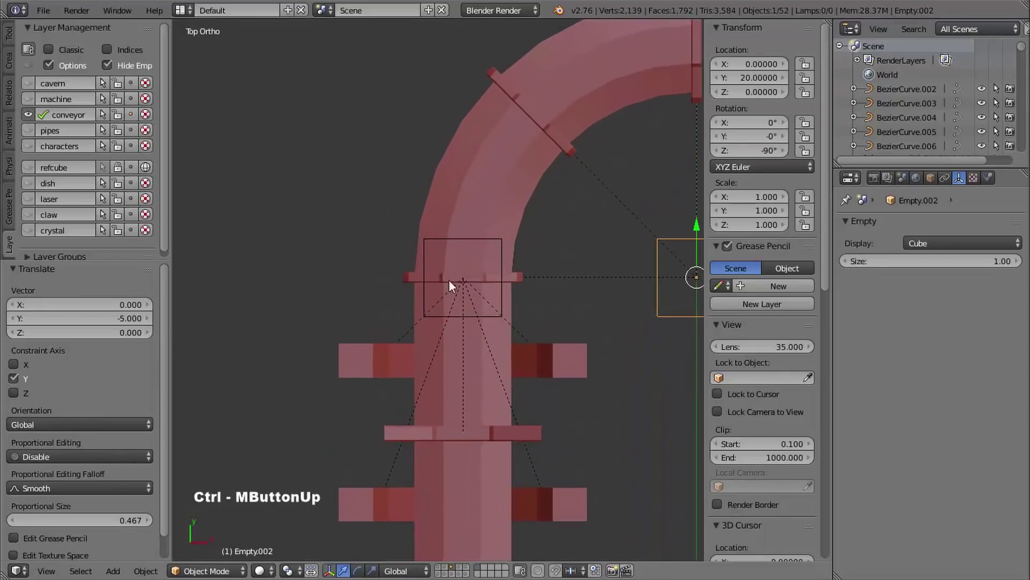
{"action": "right_click", "coordinate": [409, 278]}
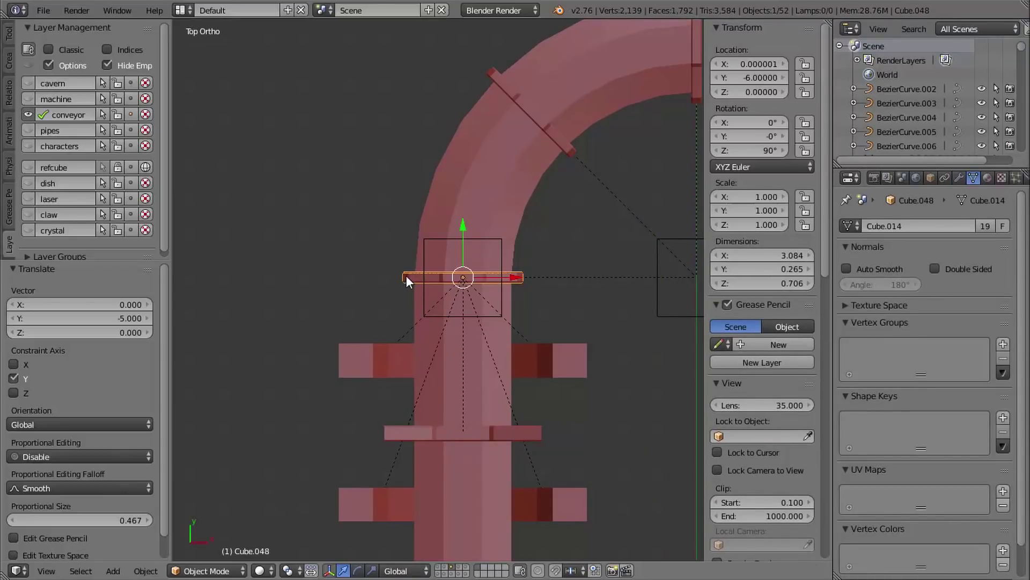
{"action": "key", "text": "x"}
{"action": "left_click", "coordinate": [402, 276]}
{"action": "middle_click_drag", "start_coordinate": [467, 285], "coordinate": [446, 353], "text": "ctrl"}
{"action": "right_click", "coordinate": [441, 378]}
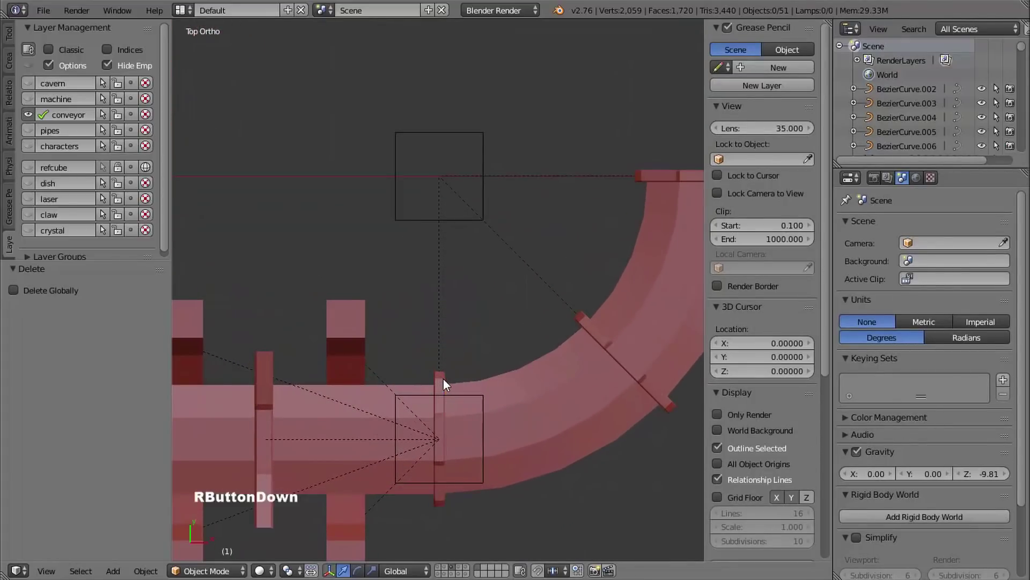
{"action": "key", "text": "x"}
{"action": "left_click", "coordinate": [459, 372]}
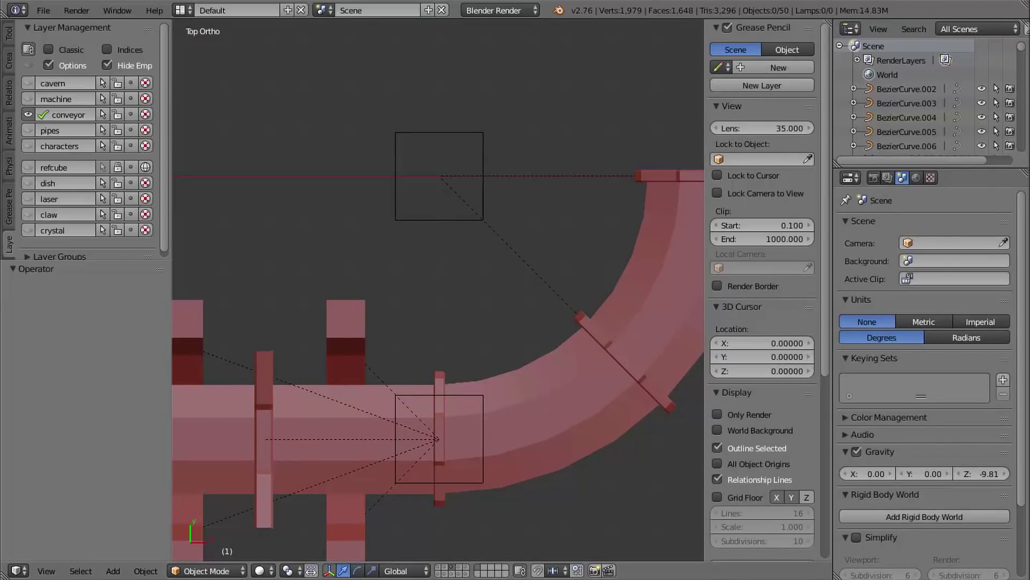
- Show the cavern layer alongside the conveyor and open the cavern mesh for vertex editing in wireframe display
{"action": "left_click", "coordinate": [28, 82], "text": "shift"}
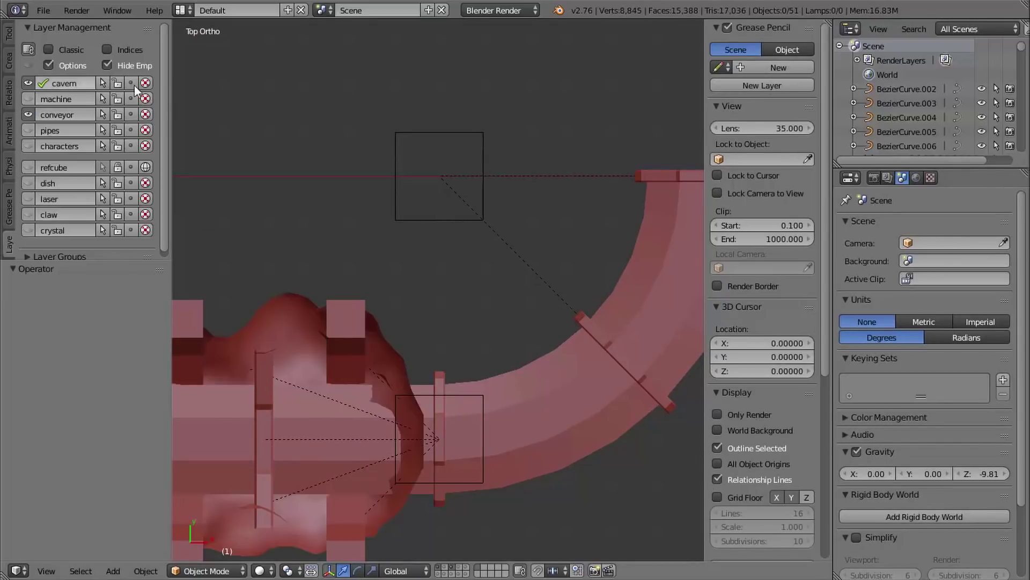
{"action": "right_click", "coordinate": [313, 297]}
{"action": "scroll", "coordinate": [465, 258], "scroll_direction": "down", "scroll_amount": 5}
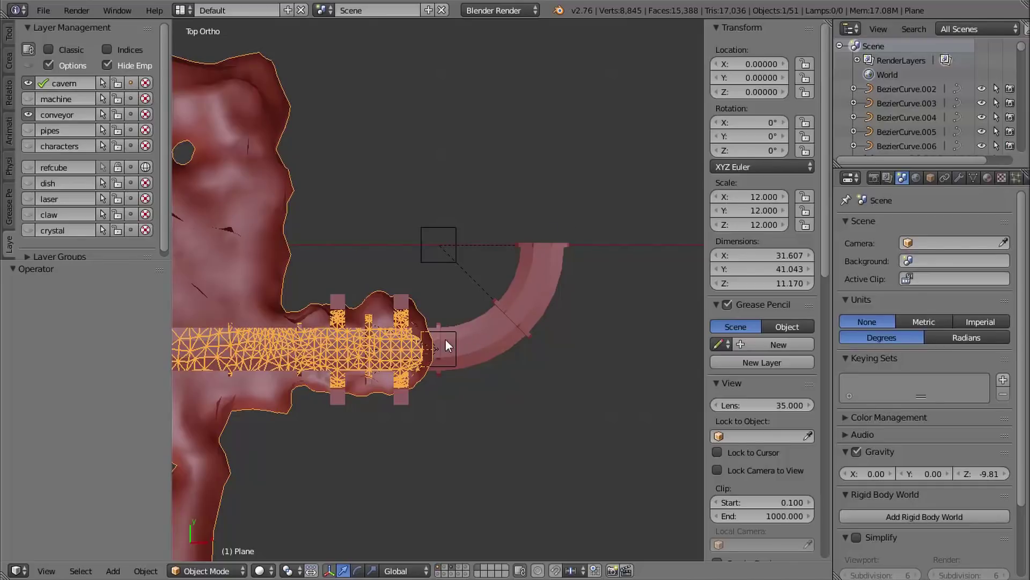
{"action": "key", "text": "Tab"}
{"action": "key", "text": "ctrl+Tab"}
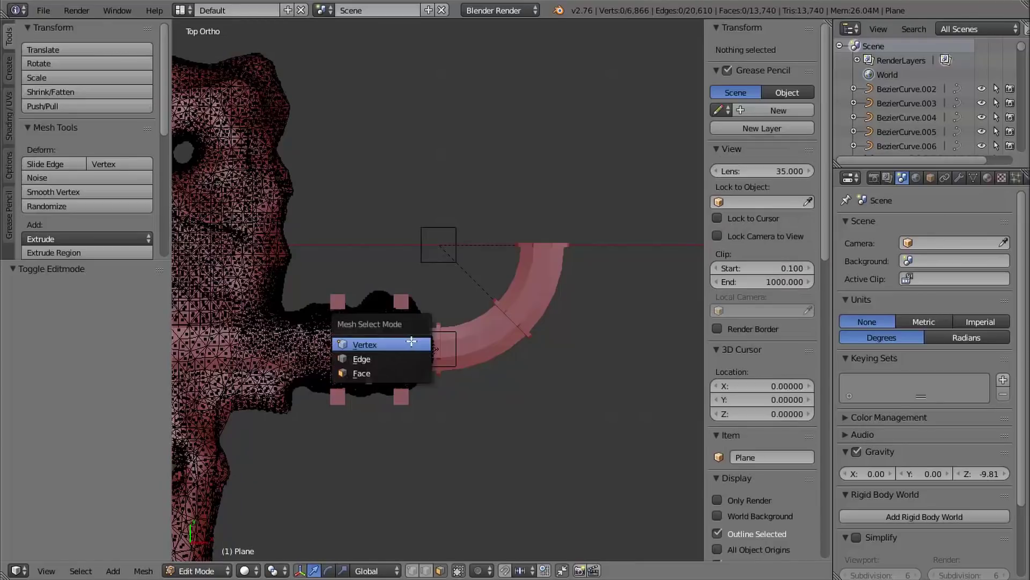
{"action": "left_click", "coordinate": [401, 343]}
{"action": "key", "text": "a"}
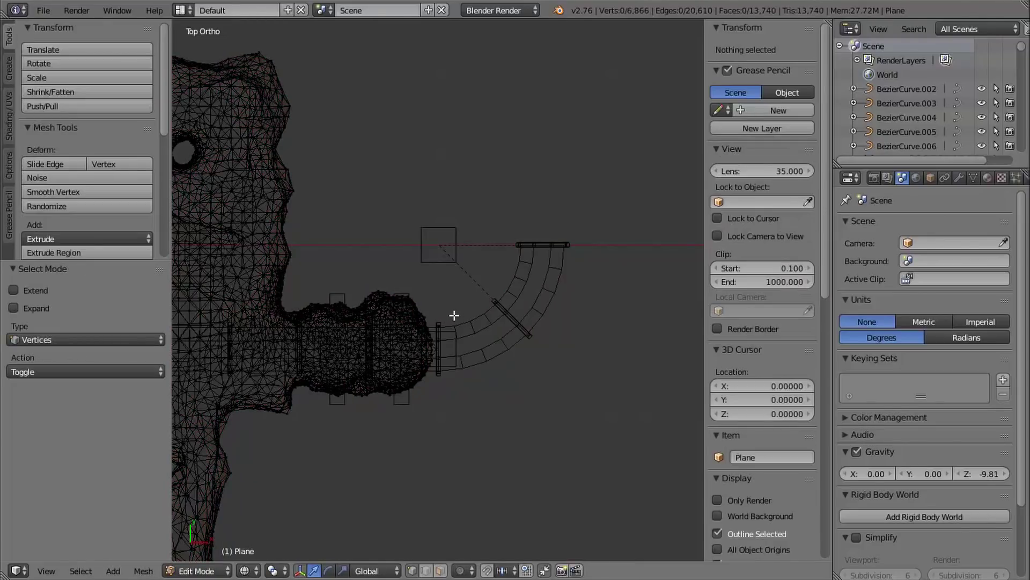
- Box-select the closed end of the cavern's +X tunnel, including hidden vertices, and move it about 10.36 units along X past the conveyor bend
{"action": "key", "text": "b"}
{"action": "left_click_drag", "start_coordinate": [514, 222], "coordinate": [404, 439]}
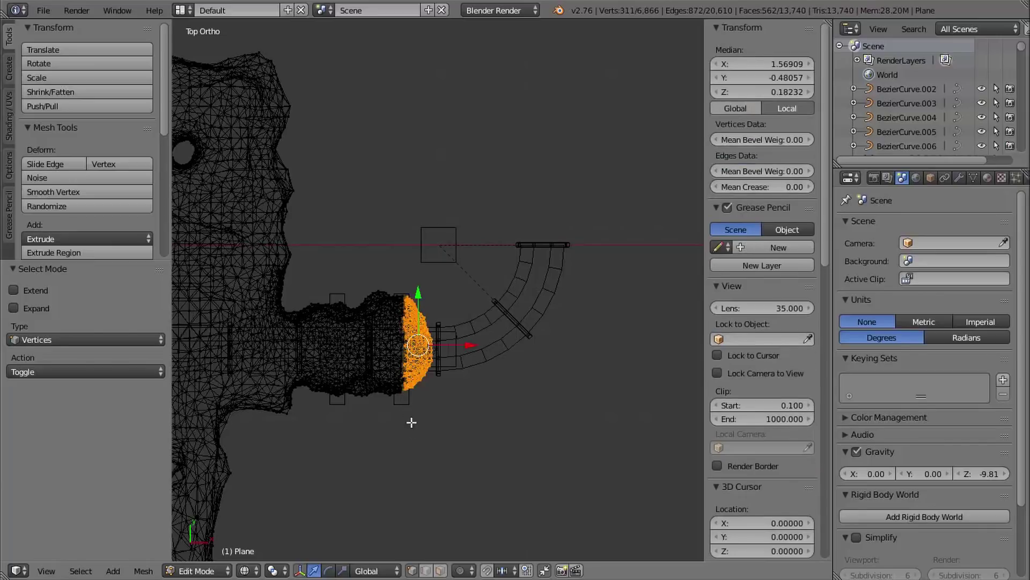
{"action": "key", "text": "e"}
{"action": "key", "text": "x"}
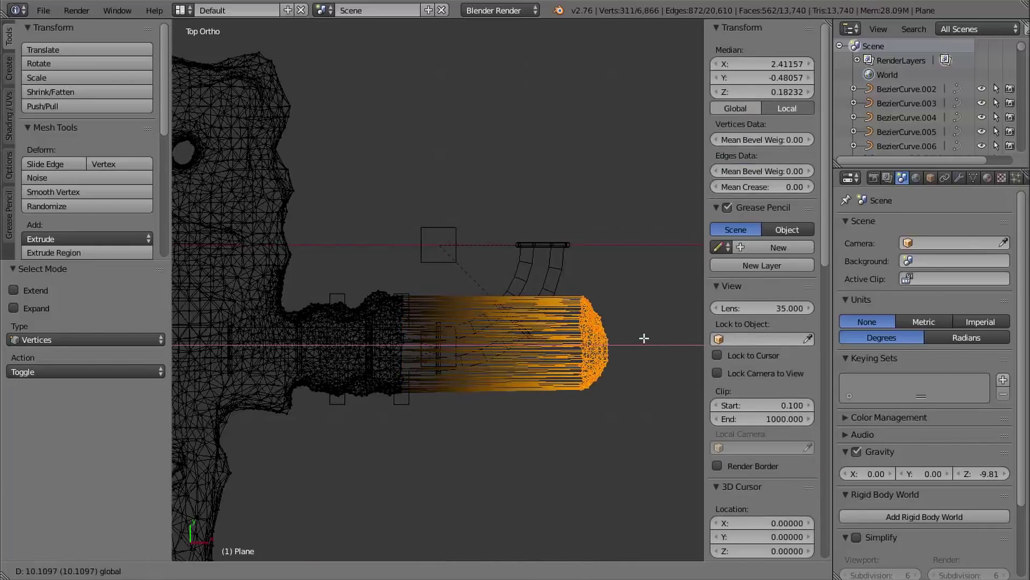
{"action": "left_click", "coordinate": [649, 343]}
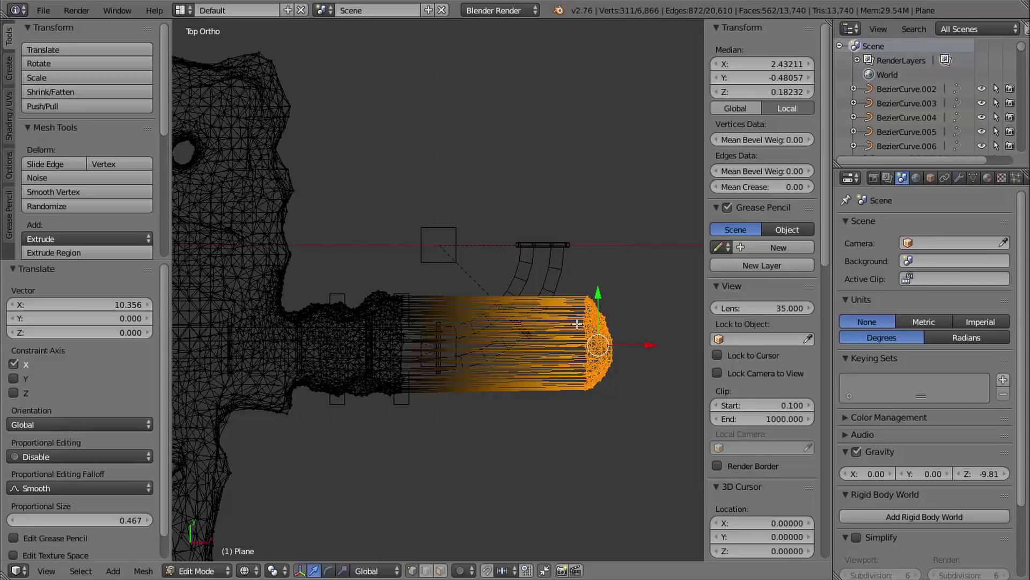
- Flip the normals of the entire cavern mesh and return to Object Mode with solid shading
{"action": "scroll", "coordinate": [577, 323], "scroll_direction": "up", "scroll_amount": 3}
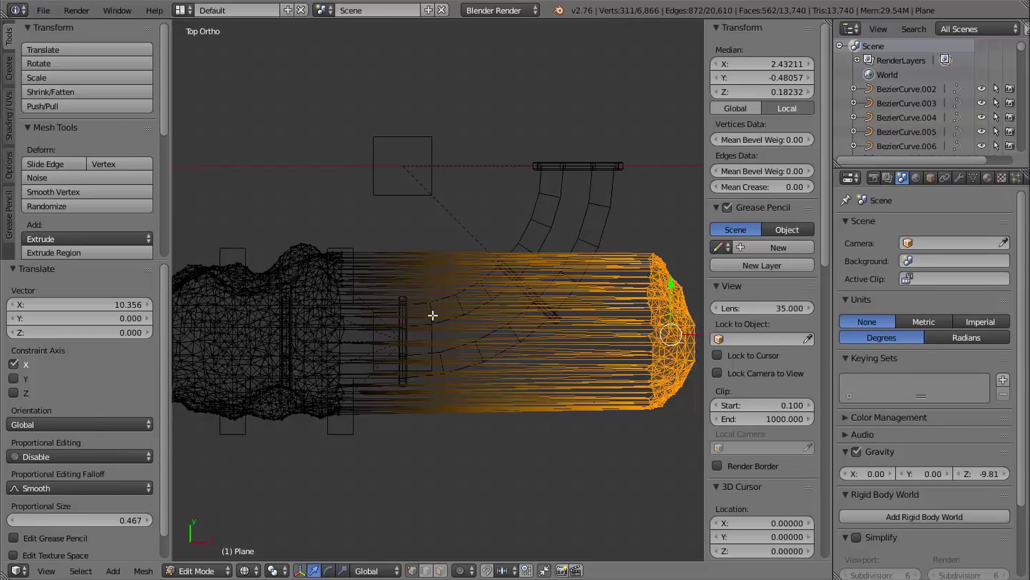
{"action": "key", "text": "a"}
{"action": "key", "text": "a"}
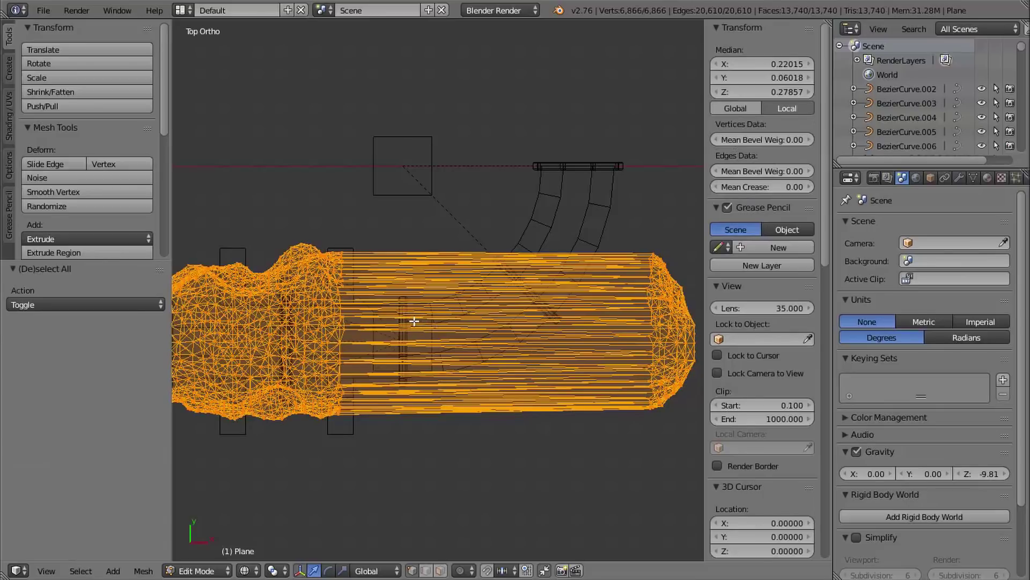
{"action": "key", "text": "ctrl+f"}
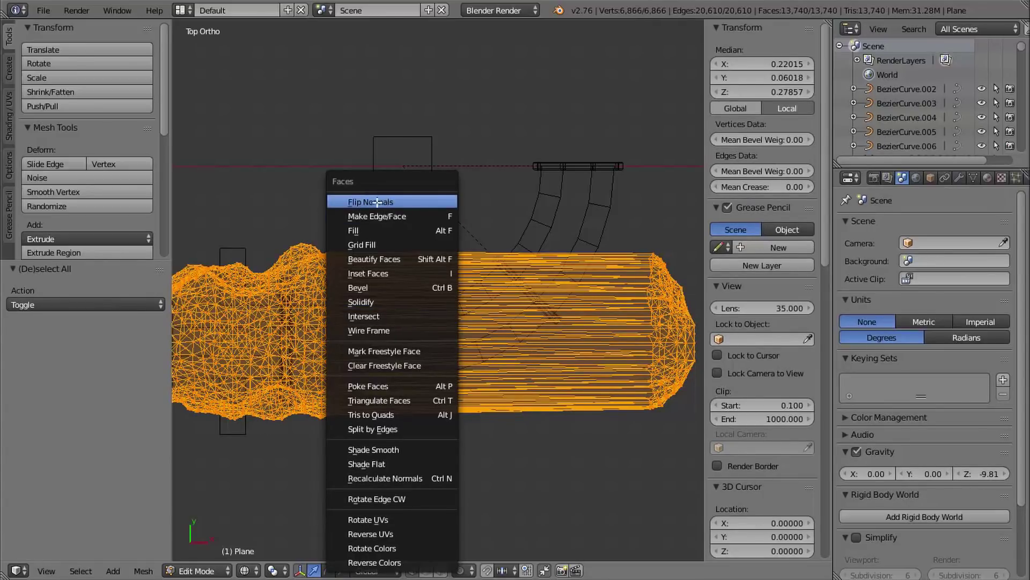
{"action": "left_click", "coordinate": [399, 201]}
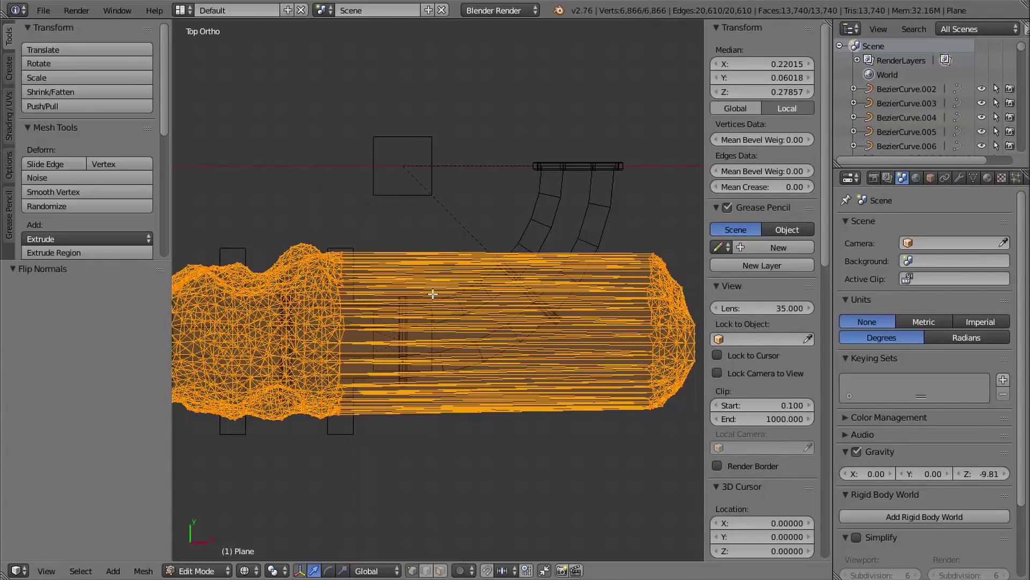
{"action": "key", "text": "z"}
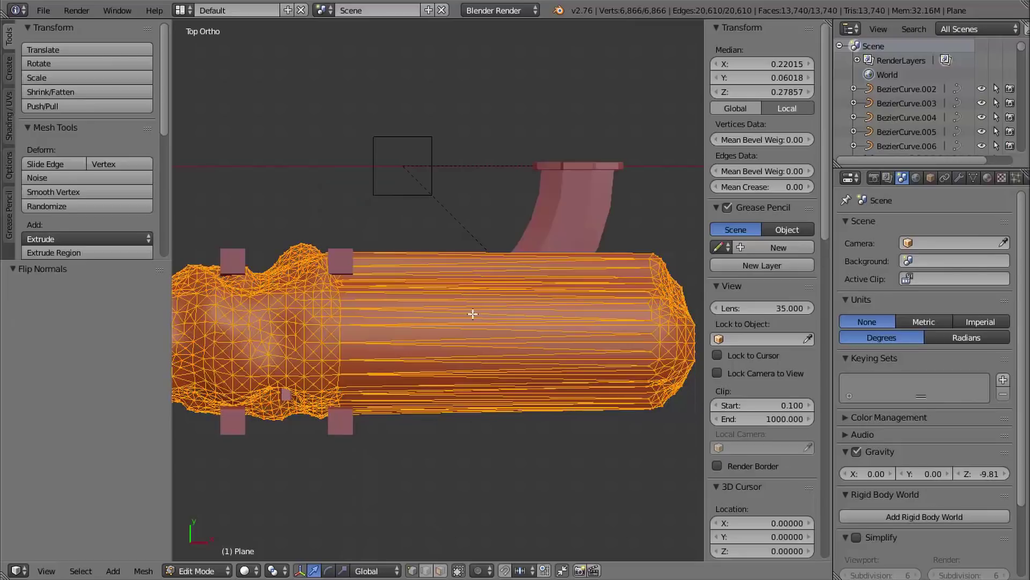
{"action": "key", "text": "Tab"}
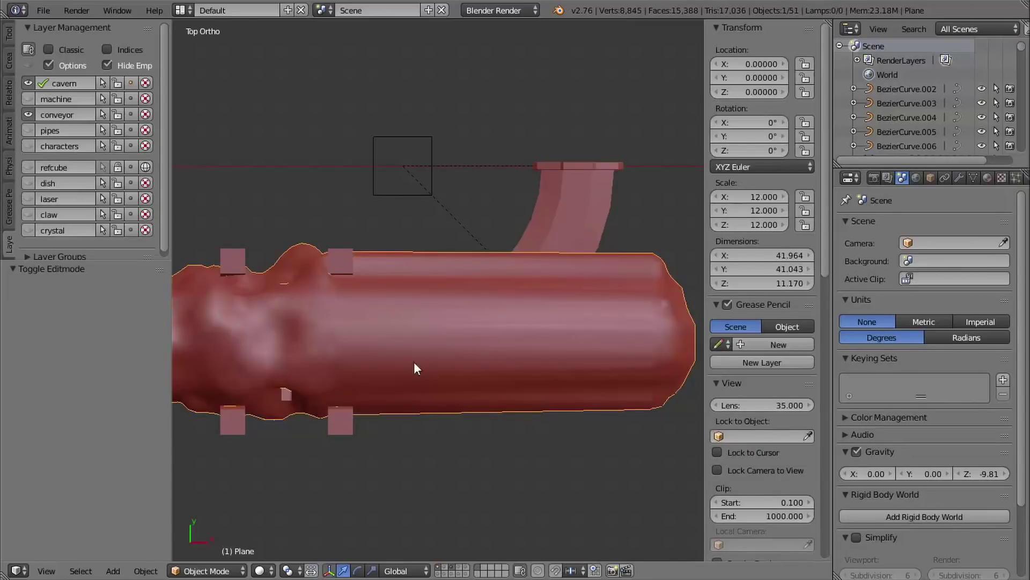
- Put the cavern in Sculpt Mode, enable Dyntopo, and set the SculptDraw brush strength to 0
{"action": "middle_click_drag", "start_coordinate": [258, 349], "coordinate": [575, 356], "text": "shift"}
{"action": "scroll", "coordinate": [443, 358], "scroll_direction": "down", "scroll_amount": 6, "text": "ctrl"}
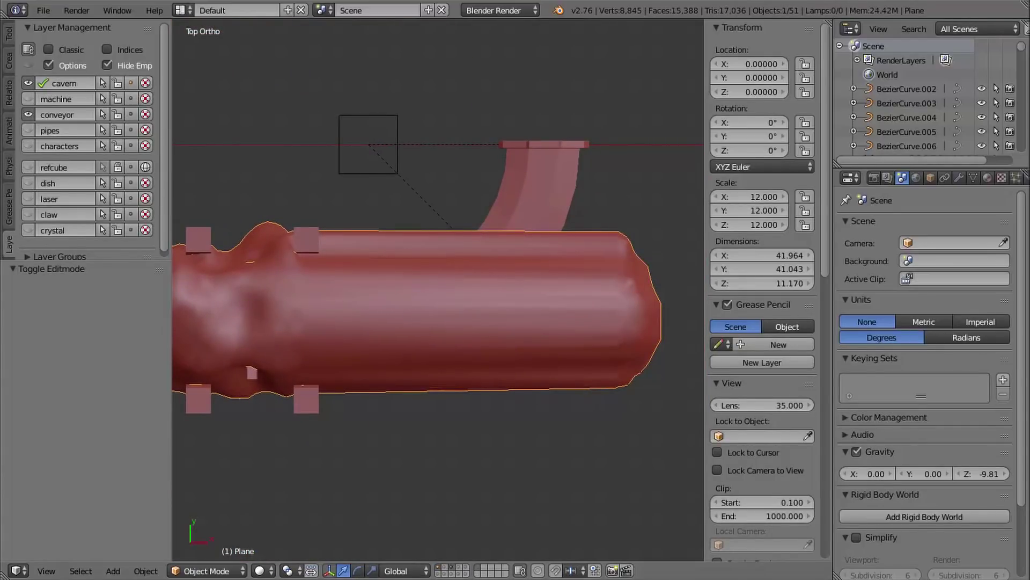
{"action": "left_click", "coordinate": [240, 571]}
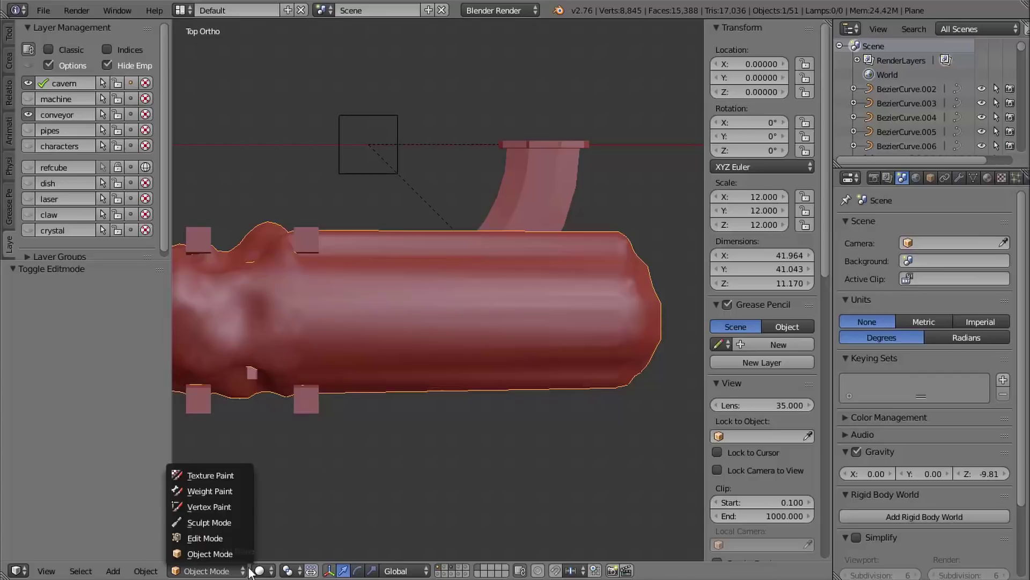
{"action": "left_click", "coordinate": [234, 523]}
{"action": "left_click", "coordinate": [9, 36]}
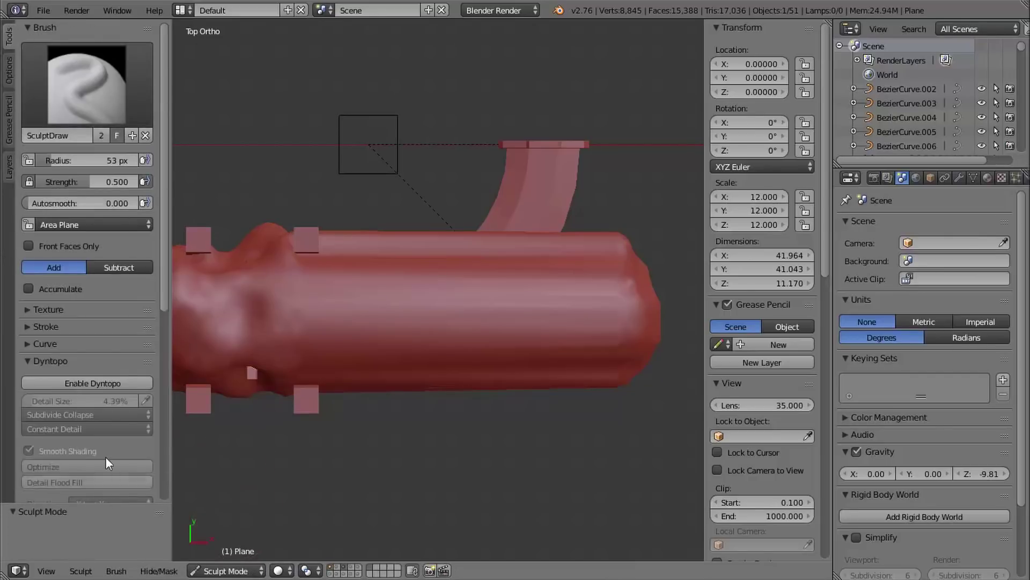
{"action": "left_click", "coordinate": [100, 380]}
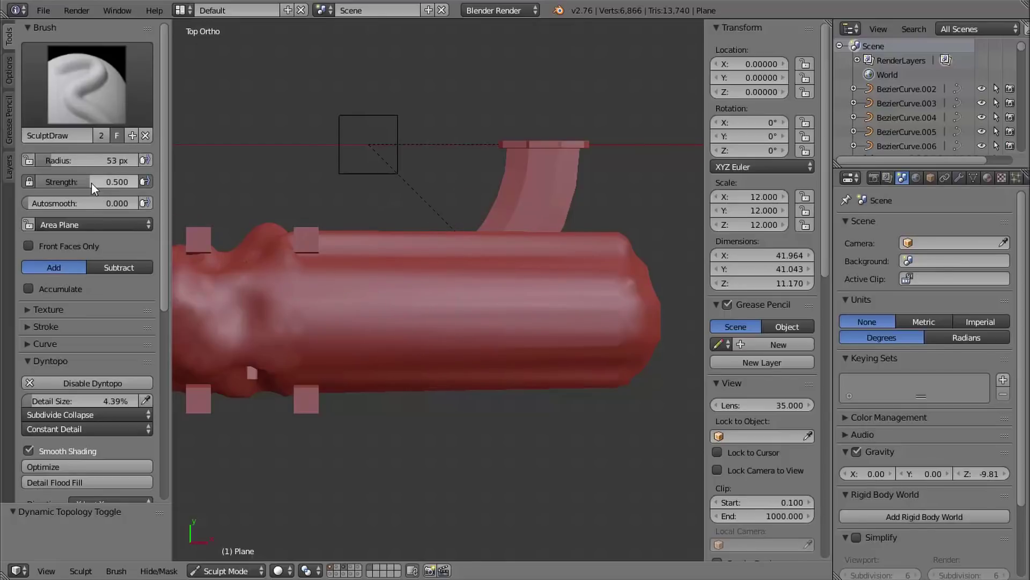
{"action": "left_click_drag", "start_coordinate": [83, 182], "coordinate": [18, 172]}
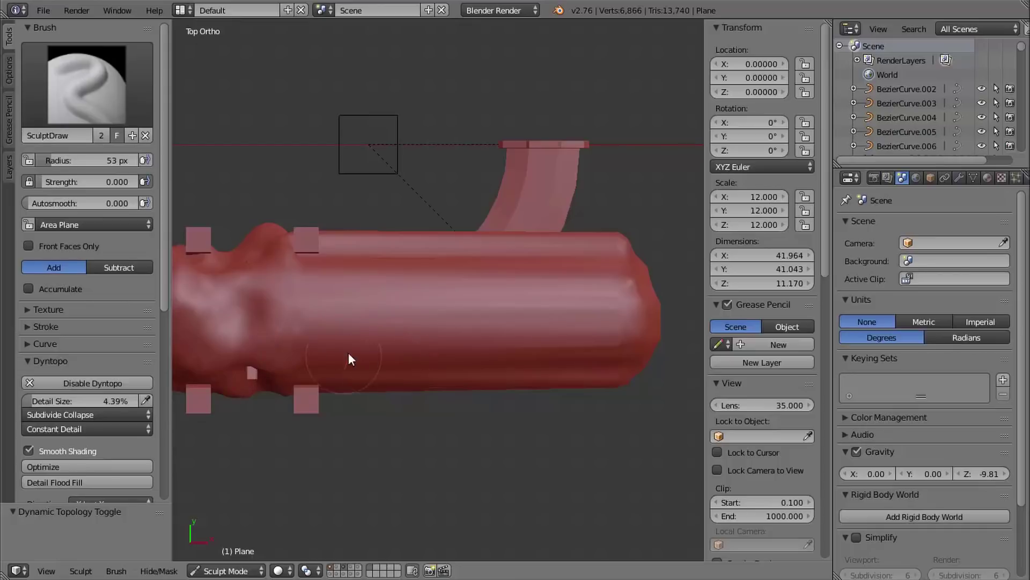
- Sample the Dyntopo detail size from the surface of the main cavern body
{"action": "middle_click_drag", "start_coordinate": [349, 355], "coordinate": [558, 313], "text": "shift"}
{"action": "scroll", "coordinate": [459, 322], "scroll_direction": "down", "scroll_amount": 2}
{"action": "middle_click_drag", "start_coordinate": [411, 301], "coordinate": [583, 282], "text": "shift"}
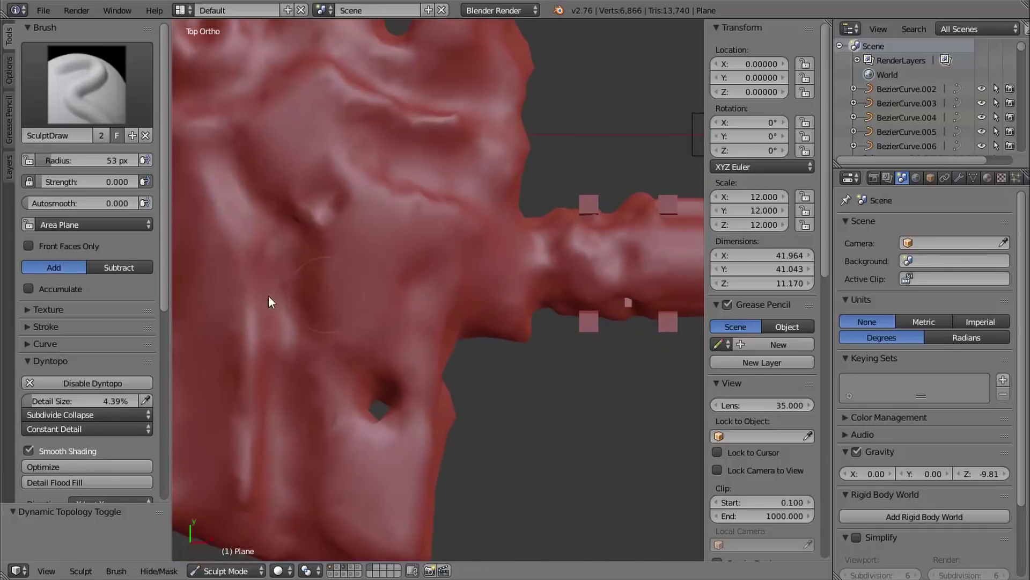
{"action": "left_click", "coordinate": [145, 400]}
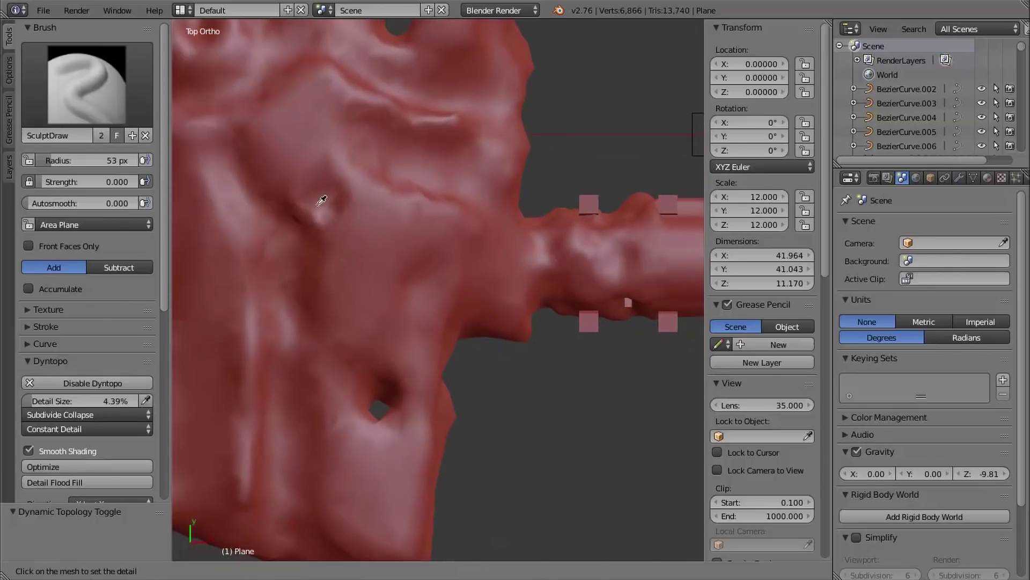
{"action": "left_click", "coordinate": [307, 152]}
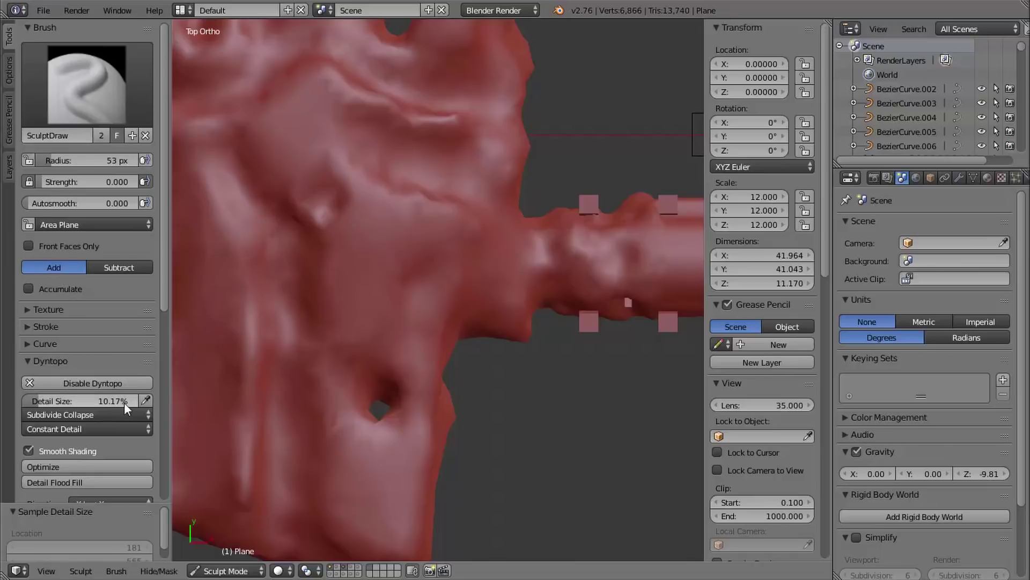
- Brush over all sides of the stretched tunnel extension in wireframe to replace its long faces with evenly sized triangles
{"action": "middle_click_drag", "start_coordinate": [558, 262], "coordinate": [338, 239], "text": "shift"}
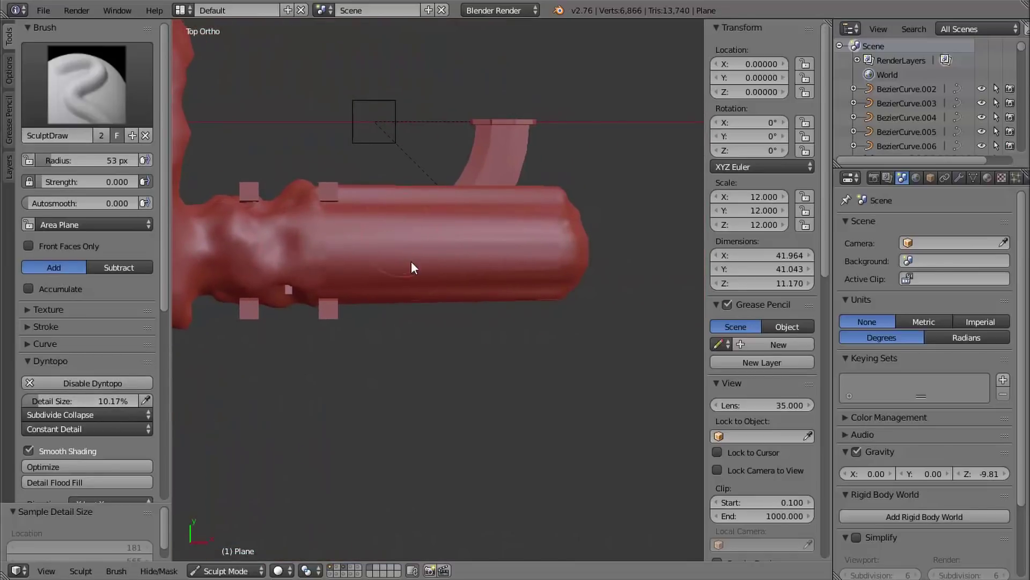
{"action": "key", "text": "z"}
{"action": "middle_click_drag", "start_coordinate": [478, 328], "coordinate": [481, 285], "text": "shift"}
{"action": "mouse_move", "coordinate": [362, 200]}
{"action": "left_mouse_down"}
{"action": "mouse_move", "coordinate": [342, 177]}
{"action": "mouse_move", "coordinate": [422, 255]}
{"action": "mouse_move", "coordinate": [503, 214]}
{"action": "mouse_move", "coordinate": [425, 177]}
{"action": "mouse_move", "coordinate": [530, 281]}
{"action": "mouse_move", "coordinate": [336, 318]}
{"action": "mouse_move", "coordinate": [507, 306]}
{"action": "mouse_move", "coordinate": [493, 300]}
{"action": "left_mouse_up"}
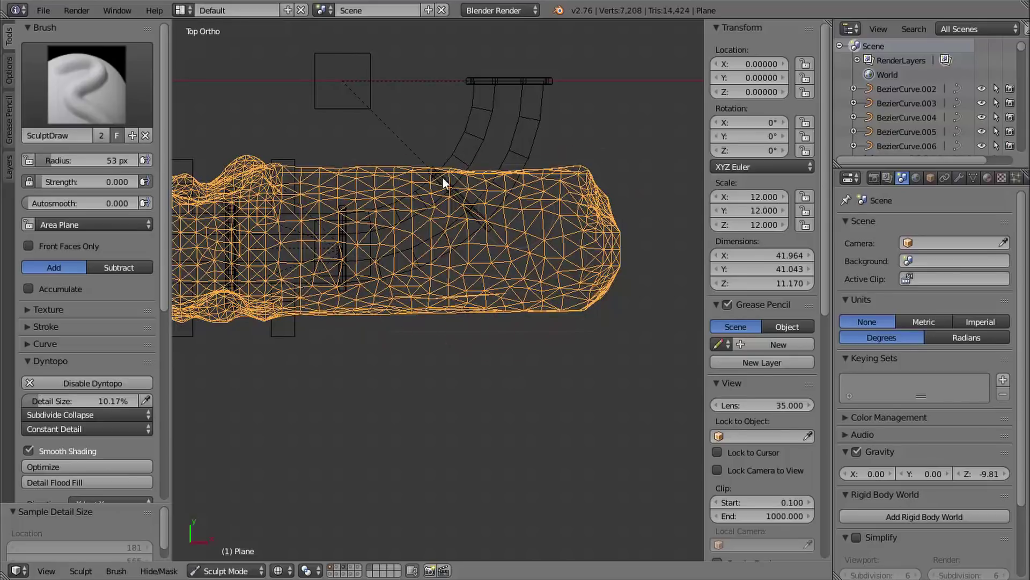
{"action": "middle_click_drag", "start_coordinate": [520, 297], "coordinate": [607, 279]}
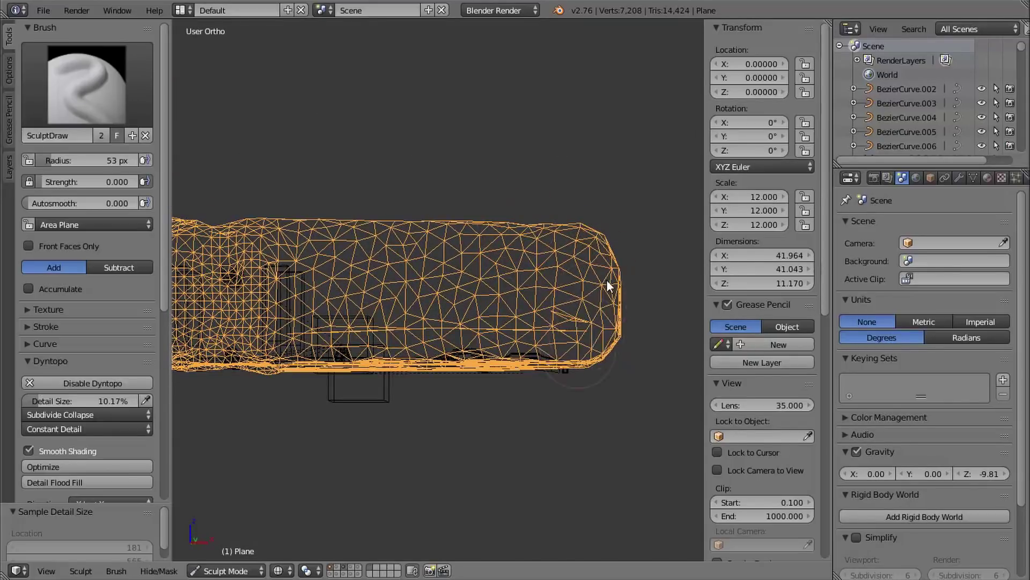
{"action": "mouse_move", "coordinate": [507, 370]}
{"action": "left_mouse_down"}
{"action": "mouse_move", "coordinate": [491, 303]}
{"action": "mouse_move", "coordinate": [481, 353]}
{"action": "left_mouse_up"}
{"action": "mouse_move", "coordinate": [481, 353]}
{"action": "middle_mouse_down"}
{"action": "mouse_move", "coordinate": [525, 235]}
{"action": "mouse_move", "coordinate": [470, 314]}
{"action": "middle_mouse_up"}
{"action": "mouse_move", "coordinate": [469, 308]}
{"action": "left_mouse_down"}
{"action": "mouse_move", "coordinate": [438, 244]}
{"action": "mouse_move", "coordinate": [397, 308]}
{"action": "mouse_move", "coordinate": [496, 283]}
{"action": "mouse_move", "coordinate": [546, 325]}
{"action": "mouse_move", "coordinate": [647, 257]}
{"action": "mouse_move", "coordinate": [593, 280]}
{"action": "left_mouse_up"}
{"action": "mouse_move", "coordinate": [594, 280]}
{"action": "middle_mouse_down"}
{"action": "mouse_move", "coordinate": [532, 119]}
{"action": "mouse_move", "coordinate": [571, 336]}
{"action": "middle_mouse_up"}
{"action": "mouse_move", "coordinate": [571, 336]}
{"action": "left_mouse_down"}
{"action": "mouse_move", "coordinate": [636, 338]}
{"action": "mouse_move", "coordinate": [436, 352]}
{"action": "mouse_move", "coordinate": [442, 325]}
{"action": "left_mouse_up"}
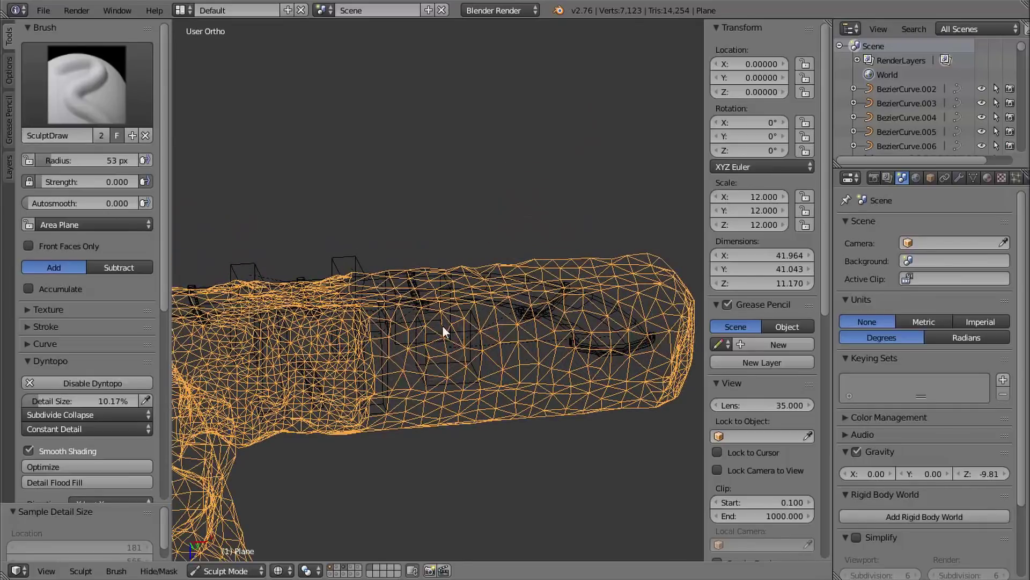
{"action": "mouse_move", "coordinate": [443, 326]}
{"action": "middle_mouse_down"}
{"action": "mouse_move", "coordinate": [521, 313]}
{"action": "mouse_move", "coordinate": [551, 349]}
{"action": "mouse_move", "coordinate": [561, 306]}
{"action": "mouse_move", "coordinate": [541, 355]}
{"action": "mouse_move", "coordinate": [553, 333]}
{"action": "mouse_move", "coordinate": [531, 313]}
{"action": "middle_mouse_up"}
{"action": "key", "text": "z"}
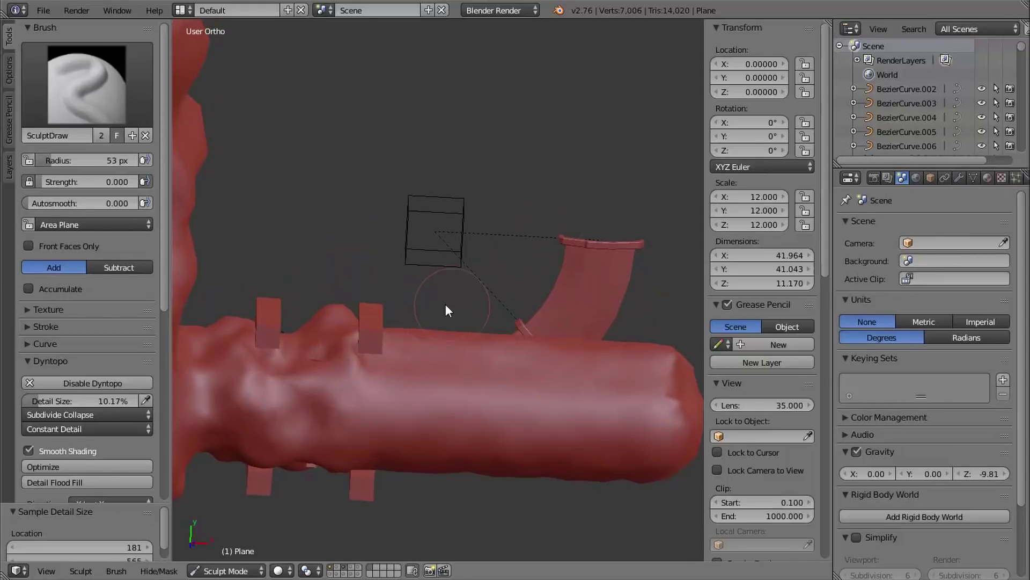
- In Edit Mode from the top view, box-select the extended tunnel's +Y side near its end and move it about 8.1 units along Y
{"action": "key", "text": "KP_7"}
{"action": "middle_click_drag", "start_coordinate": [480, 338], "coordinate": [412, 346], "text": "shift"}
{"action": "key", "text": "z"}
{"action": "middle_click_drag", "start_coordinate": [529, 302], "coordinate": [477, 358], "text": "shift"}
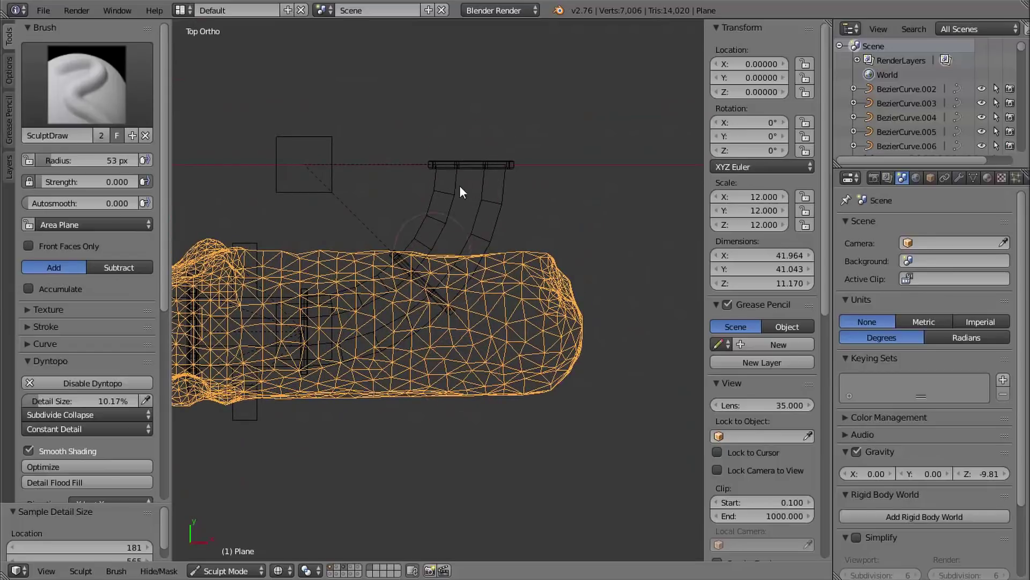
{"action": "middle_click_drag", "start_coordinate": [508, 294], "coordinate": [554, 300], "text": "shift"}
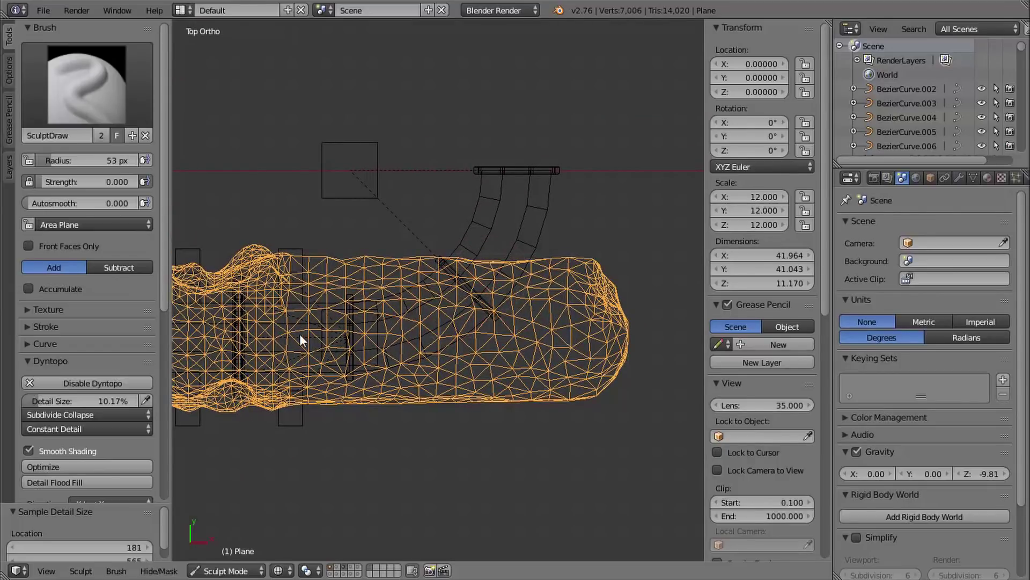
{"action": "key", "text": "Tab"}
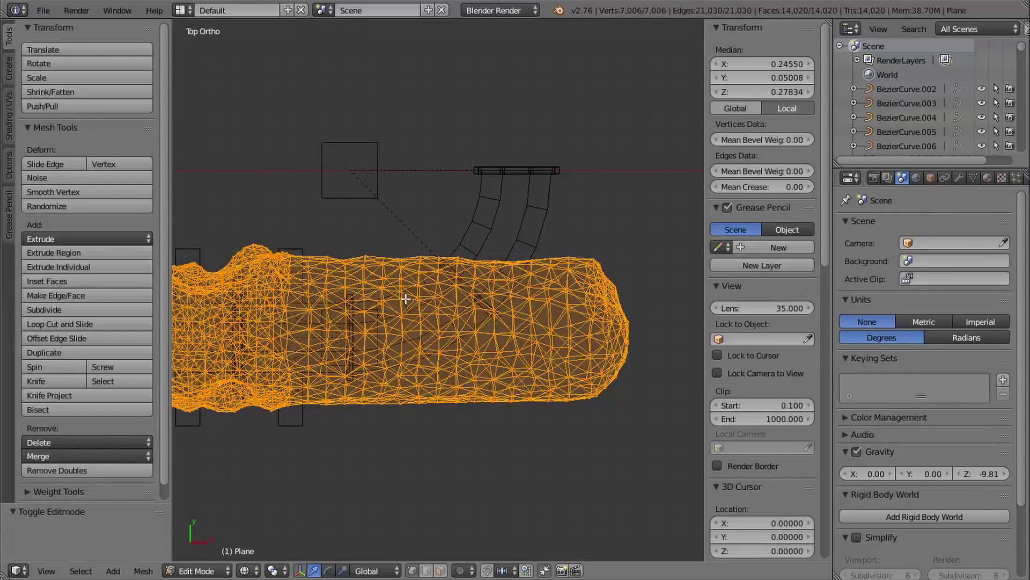
{"action": "key", "text": "a"}
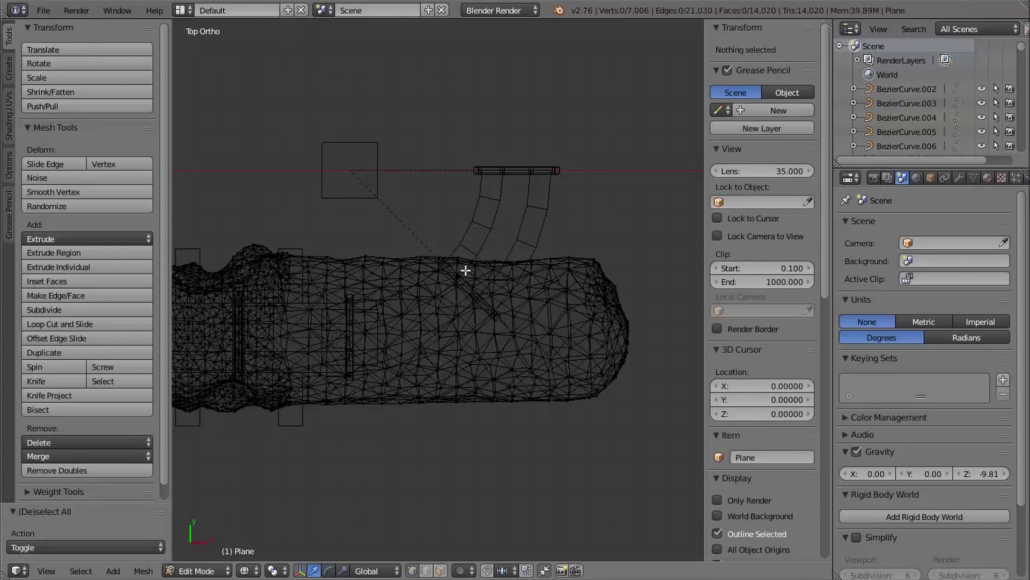
{"action": "middle_click_drag", "start_coordinate": [583, 247], "coordinate": [558, 293], "text": "shift"}
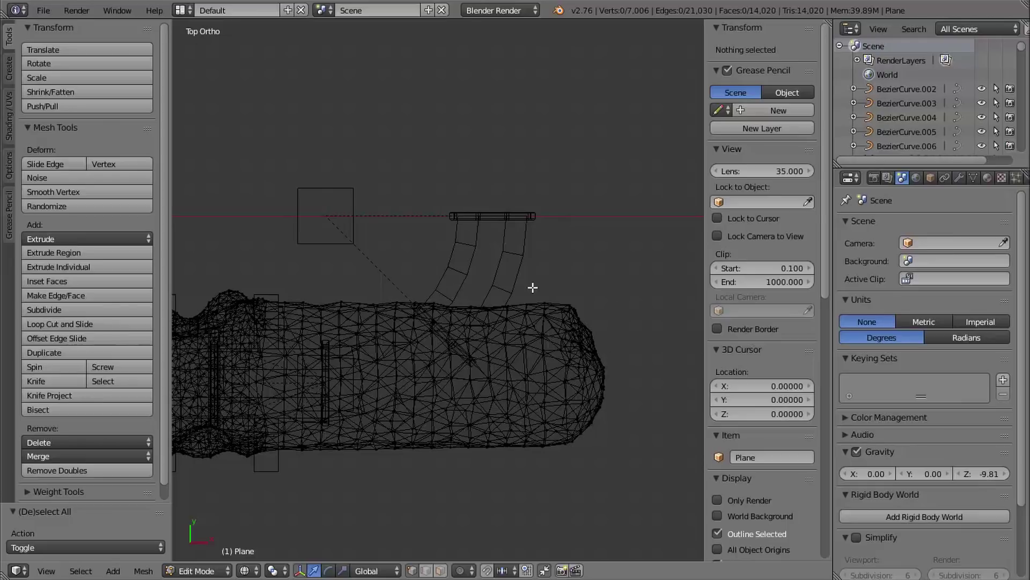
{"action": "key", "text": "b"}
{"action": "left_click_drag", "start_coordinate": [680, 171], "coordinate": [367, 357]}
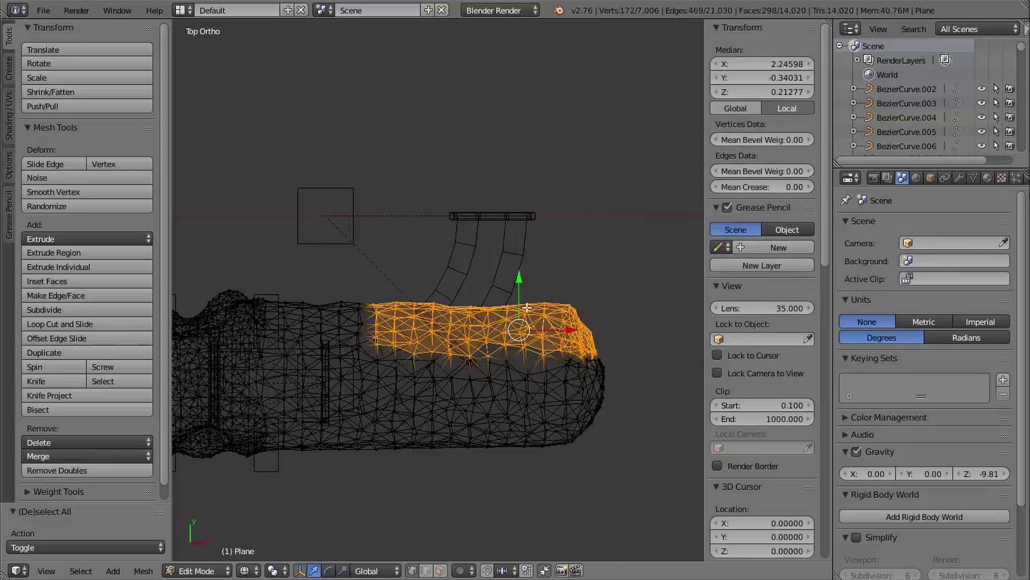
{"action": "left_click_drag", "start_coordinate": [516, 277], "coordinate": [531, 54]}
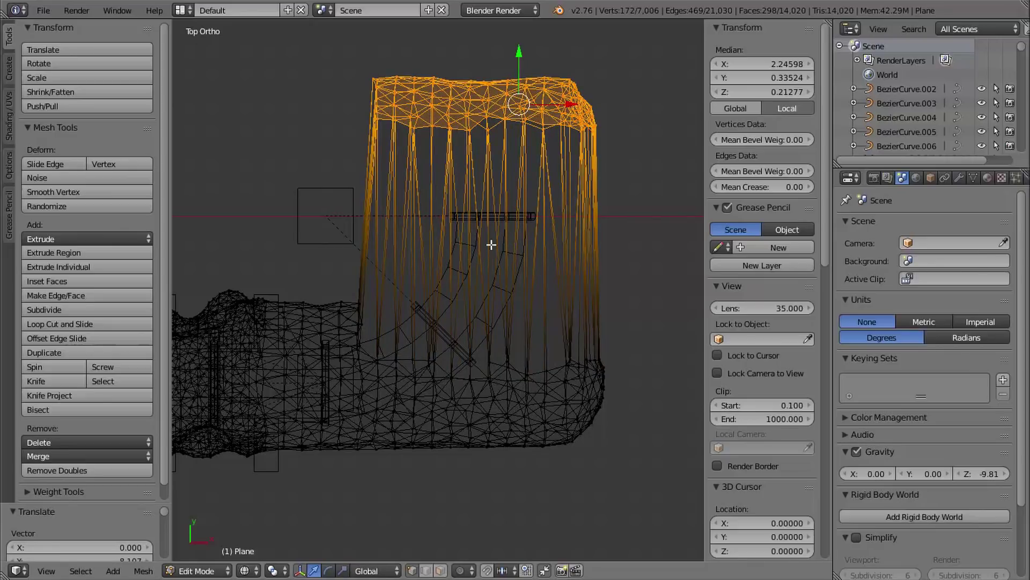
- Return to Sculpt Mode, re-enable Dyntopo, and brush over the top surface of the stretched +Y side branch to retopologize its long faces
{"action": "key", "text": "Tab"}
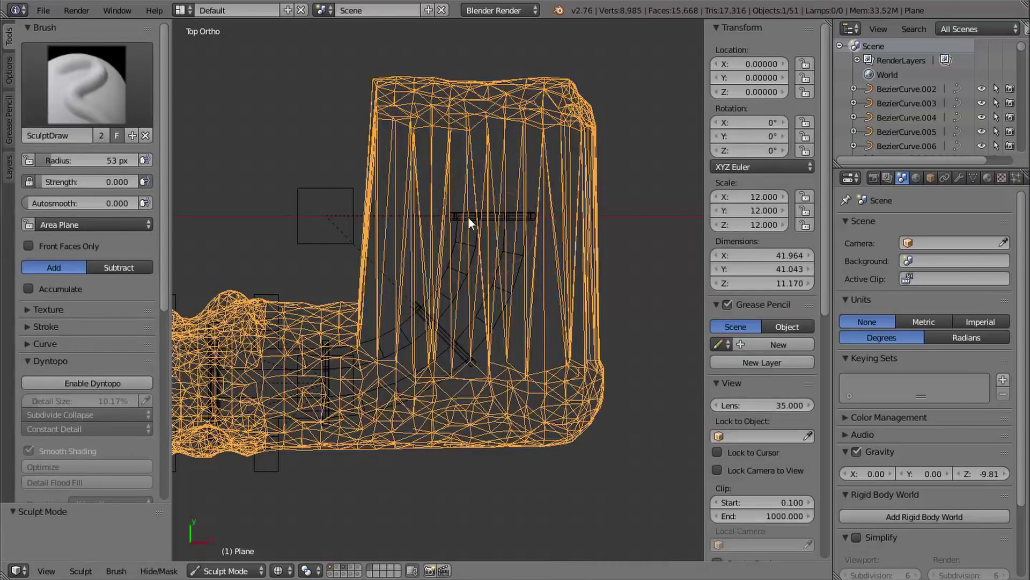
{"action": "left_click", "coordinate": [96, 382]}
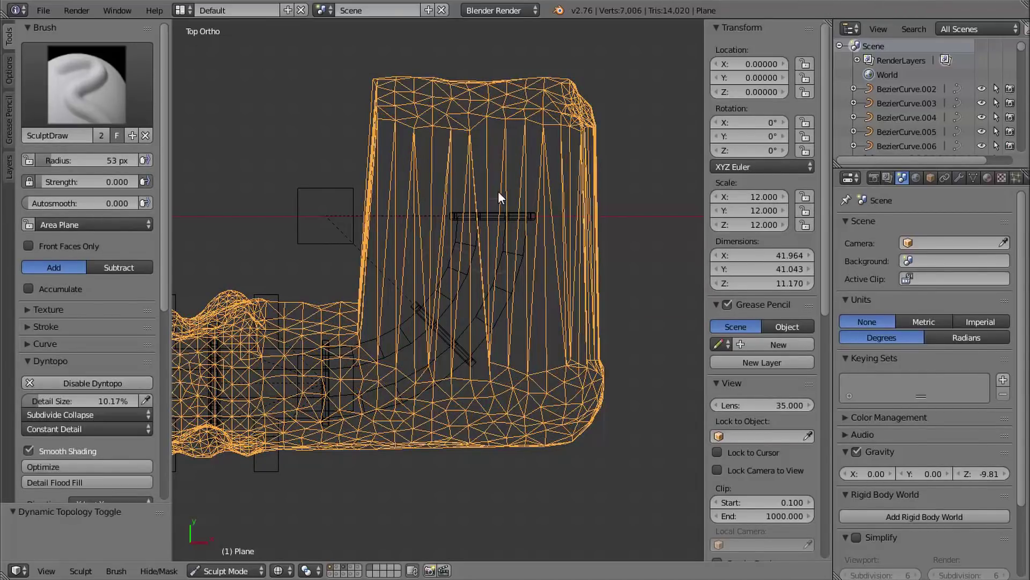
{"action": "mouse_move", "coordinate": [441, 303]}
{"action": "left_mouse_down"}
{"action": "mouse_move", "coordinate": [441, 343]}
{"action": "mouse_move", "coordinate": [406, 335]}
{"action": "mouse_move", "coordinate": [392, 254]}
{"action": "mouse_move", "coordinate": [489, 227]}
{"action": "mouse_move", "coordinate": [538, 284]}
{"action": "mouse_move", "coordinate": [579, 291]}
{"action": "mouse_move", "coordinate": [589, 137]}
{"action": "mouse_move", "coordinate": [590, 333]}
{"action": "left_mouse_up"}
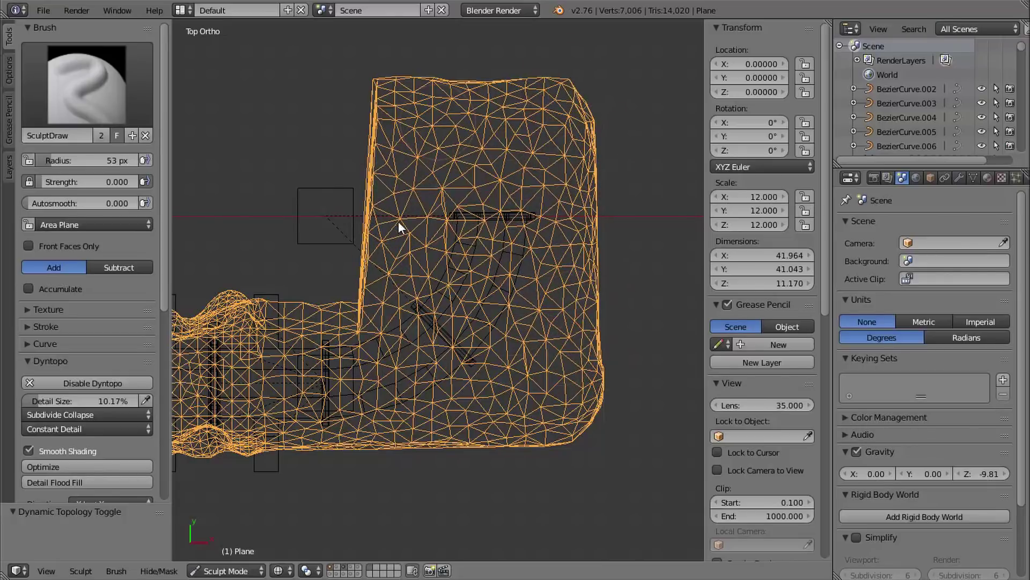
- Brush over the underside and remaining sides of the +Y branch until its stretched faces are evenly triangulated, and return to solid shading
{"action": "middle_click_drag", "start_coordinate": [504, 246], "coordinate": [434, 263]}
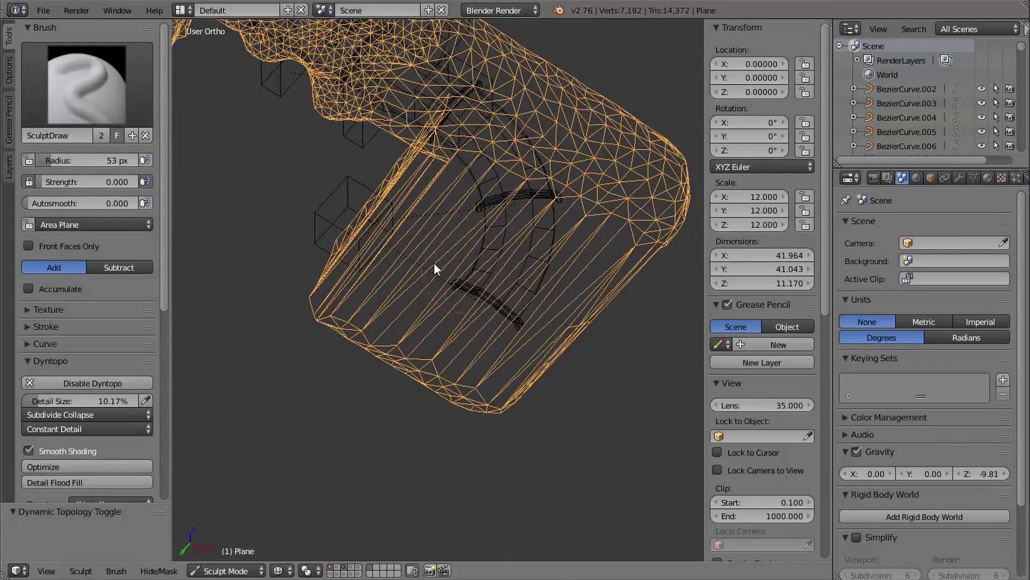
{"action": "mouse_move", "coordinate": [430, 345]}
{"action": "left_mouse_down"}
{"action": "mouse_move", "coordinate": [549, 348]}
{"action": "mouse_move", "coordinate": [584, 272]}
{"action": "mouse_move", "coordinate": [491, 194]}
{"action": "mouse_move", "coordinate": [507, 238]}
{"action": "left_mouse_up"}
{"action": "mouse_move", "coordinate": [507, 243]}
{"action": "middle_mouse_down"}
{"action": "mouse_move", "coordinate": [559, 314]}
{"action": "mouse_move", "coordinate": [525, 252]}
{"action": "middle_mouse_up"}
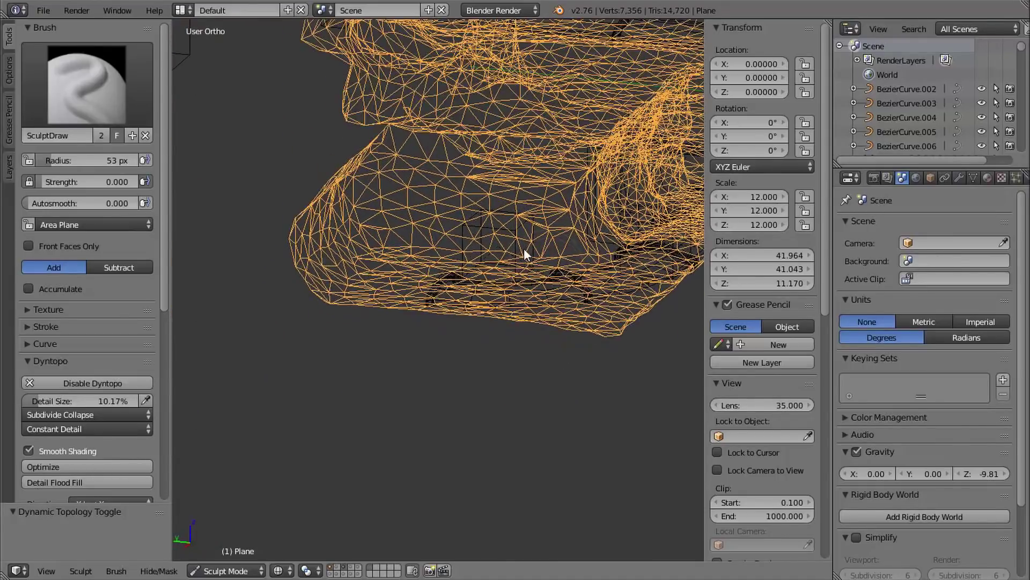
{"action": "mouse_move", "coordinate": [525, 253]}
{"action": "left_mouse_down"}
{"action": "mouse_move", "coordinate": [548, 220]}
{"action": "mouse_move", "coordinate": [538, 314]}
{"action": "left_mouse_up"}
{"action": "middle_click_drag", "start_coordinate": [537, 311], "coordinate": [514, 204]}
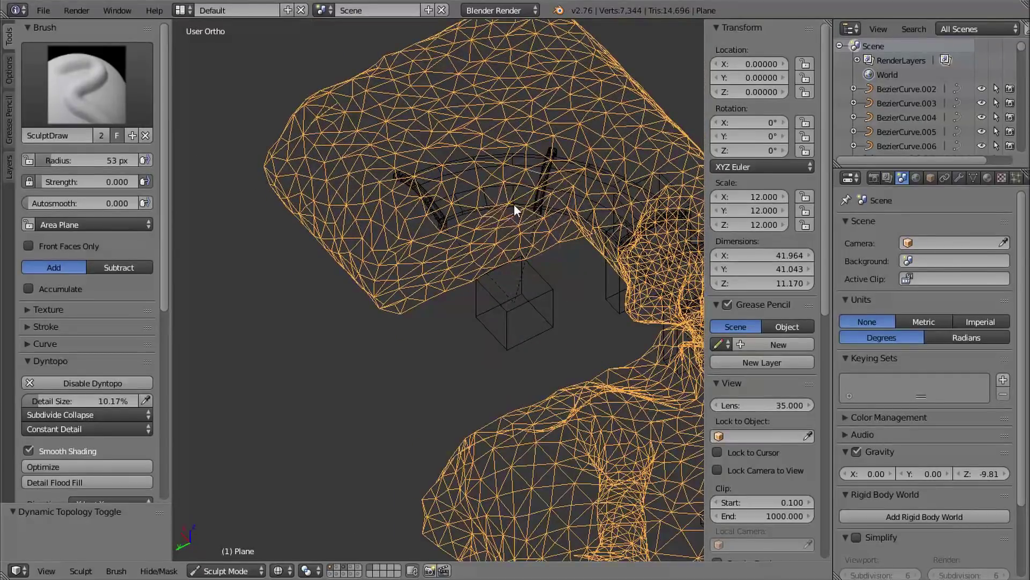
{"action": "mouse_move", "coordinate": [409, 228]}
{"action": "middle_mouse_down"}
{"action": "mouse_move", "coordinate": [462, 207]}
{"action": "mouse_move", "coordinate": [559, 211]}
{"action": "mouse_move", "coordinate": [346, 348]}
{"action": "middle_mouse_up"}
{"action": "mouse_move", "coordinate": [440, 386]}
{"action": "middle_mouse_down"}
{"action": "mouse_move", "coordinate": [551, 289]}
{"action": "mouse_move", "coordinate": [410, 339]}
{"action": "middle_mouse_up"}
{"action": "key", "text": "z"}
{"action": "mouse_move", "coordinate": [475, 312]}
{"action": "middle_mouse_down"}
{"action": "mouse_move", "coordinate": [497, 314]}
{"action": "mouse_move", "coordinate": [455, 300]}
{"action": "mouse_move", "coordinate": [393, 362]}
{"action": "middle_mouse_up"}
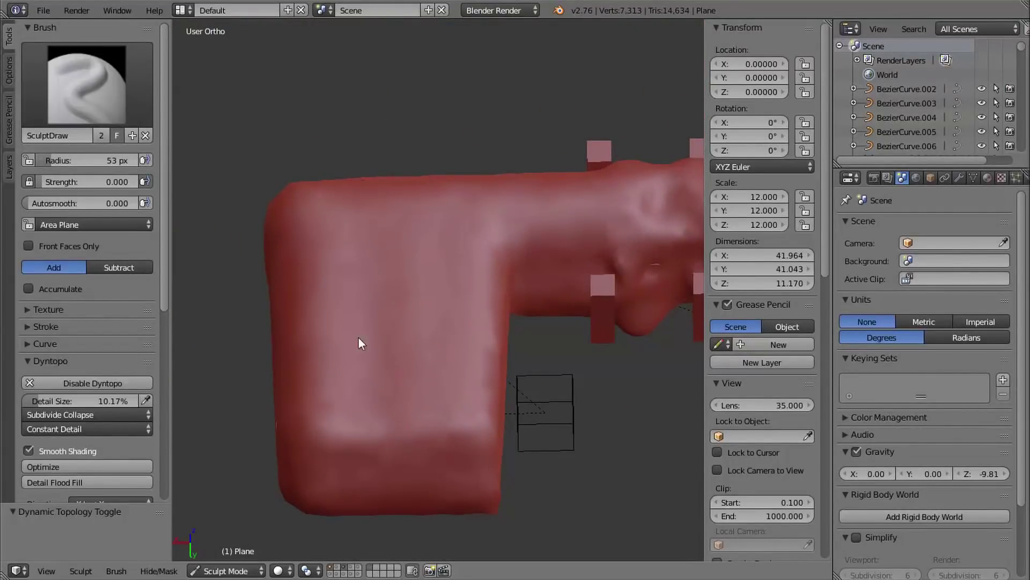
{"action": "middle_click_drag", "start_coordinate": [473, 320], "coordinate": [472, 299]}
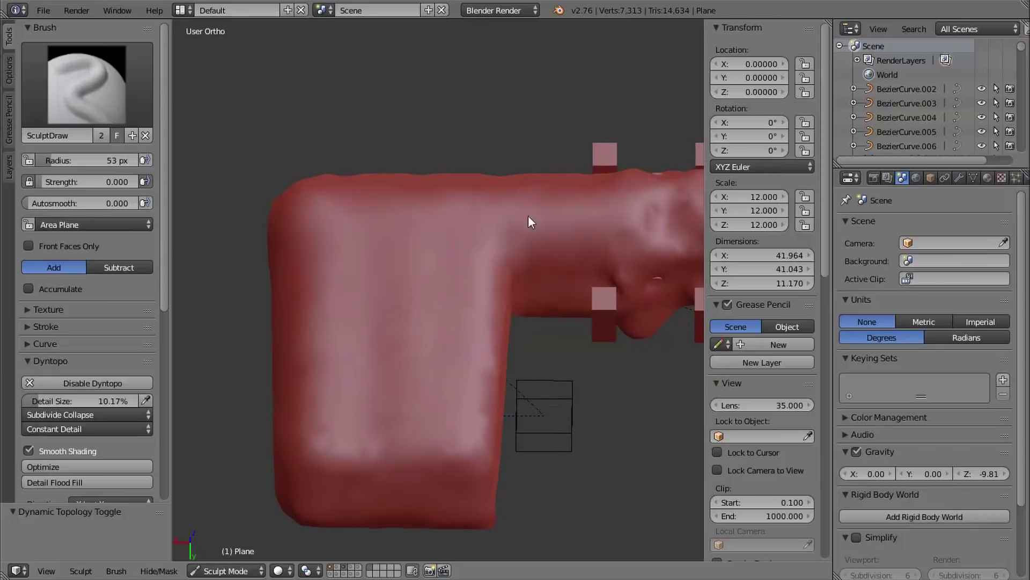
- In Edit Mode from the top view in wireframe, box-select the end of the cavern's other tunnel and move it about 9.2 units along Y
{"action": "middle_click_drag", "start_coordinate": [608, 276], "coordinate": [458, 237], "text": "shift"}
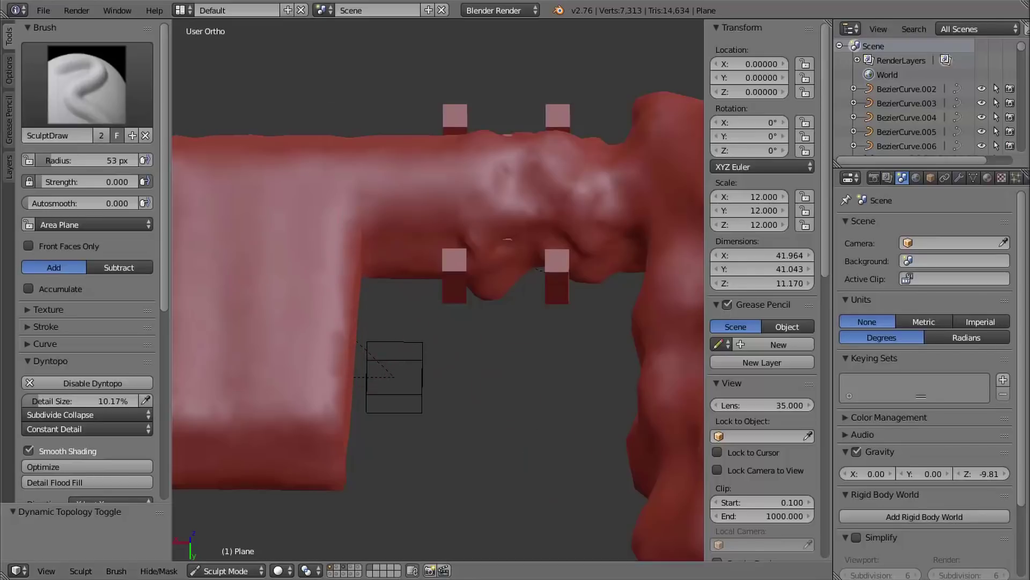
{"action": "scroll", "coordinate": [519, 335], "scroll_direction": "down", "scroll_amount": 4}
{"action": "middle_click_drag", "start_coordinate": [665, 319], "coordinate": [438, 311], "text": "shift"}
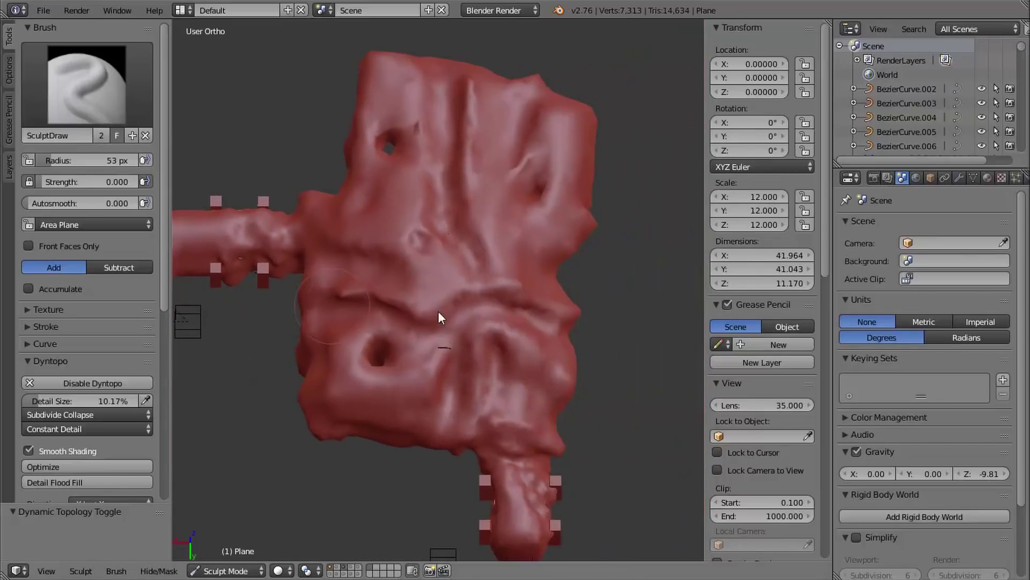
{"action": "middle_click_drag", "start_coordinate": [513, 348], "coordinate": [480, 238], "text": "shift"}
{"action": "middle_click_drag", "start_coordinate": [479, 322], "coordinate": [476, 243], "text": "shift"}
{"action": "key", "text": "KP_7"}
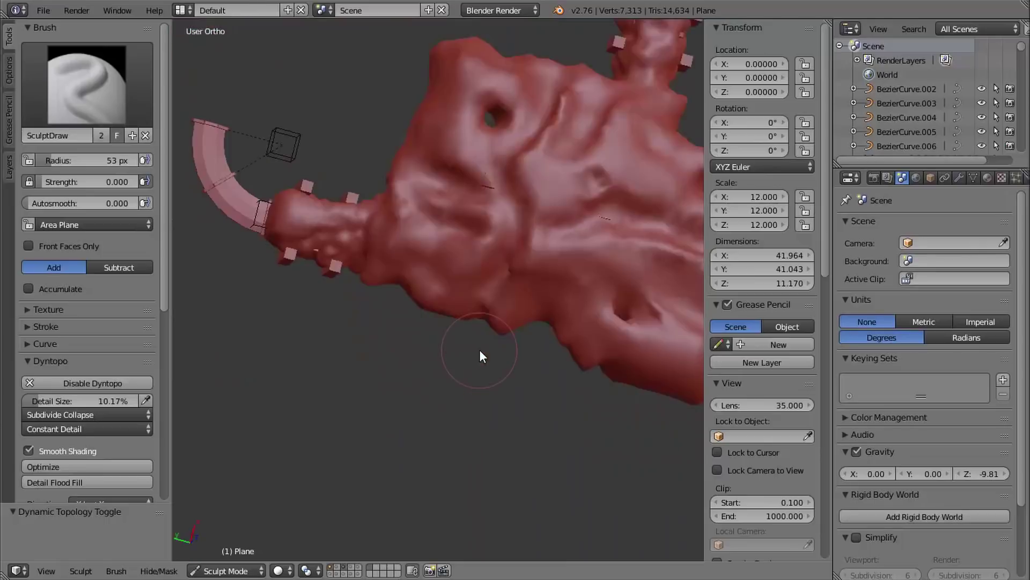
{"action": "scroll", "coordinate": [495, 211], "scroll_direction": "up", "scroll_amount": 4, "text": "ctrl"}
{"action": "scroll", "coordinate": [507, 263], "scroll_direction": "up", "scroll_amount": 2}
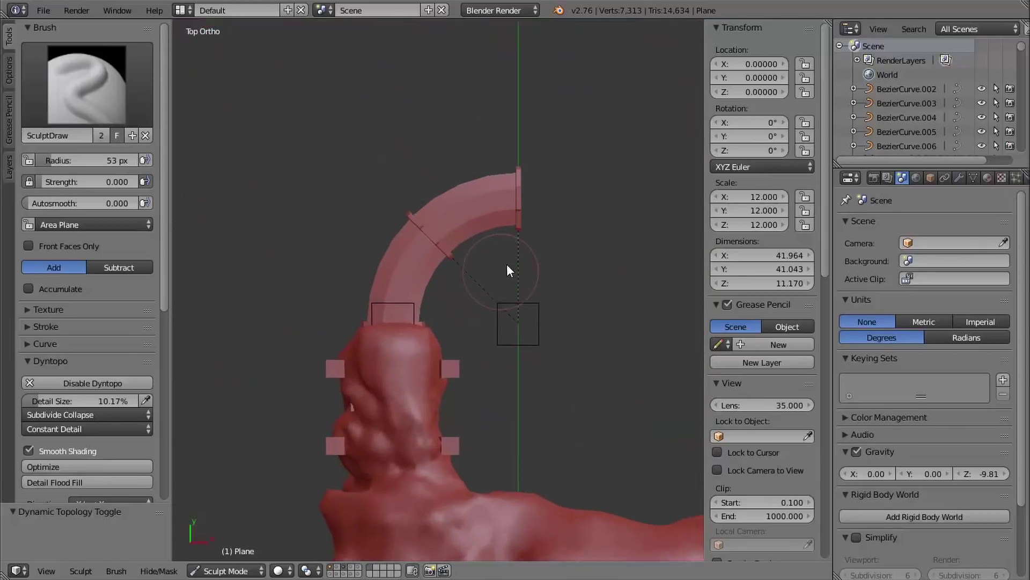
{"action": "middle_click_drag", "start_coordinate": [486, 304], "coordinate": [495, 294], "text": "shift"}
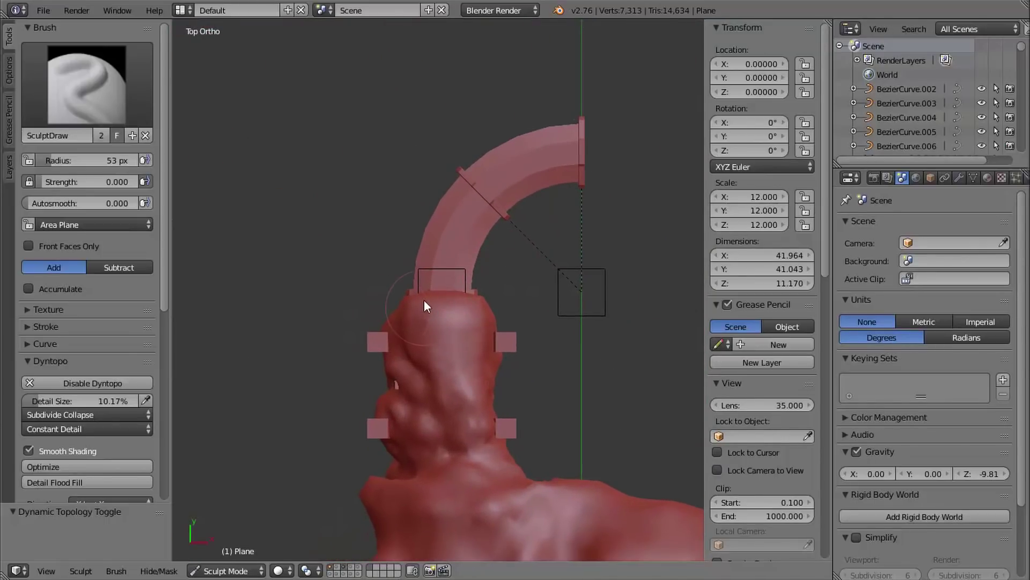
{"action": "scroll", "coordinate": [429, 334], "scroll_direction": "up", "scroll_amount": 2}
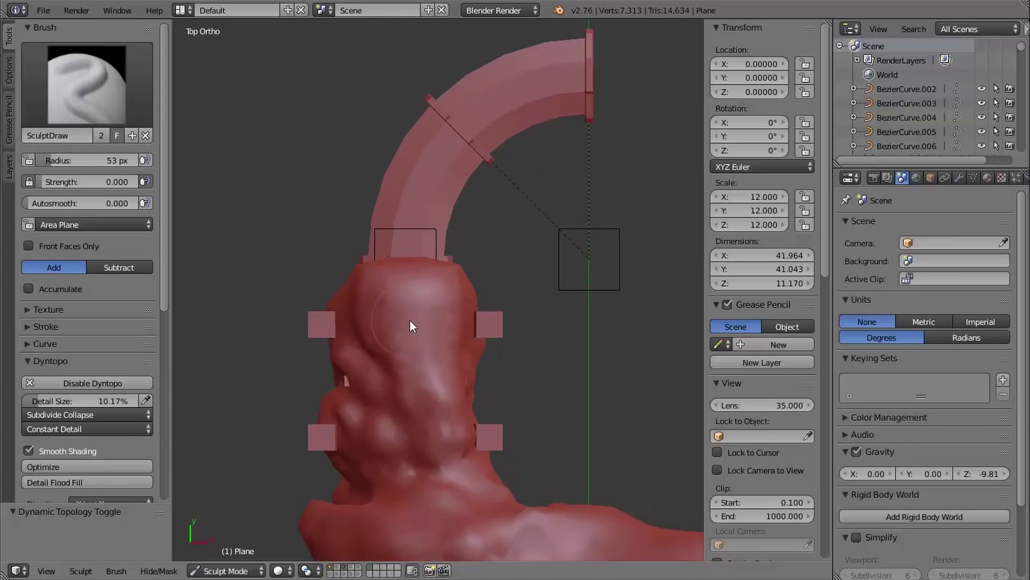
{"action": "key", "text": "z"}
{"action": "key", "text": "Tab"}
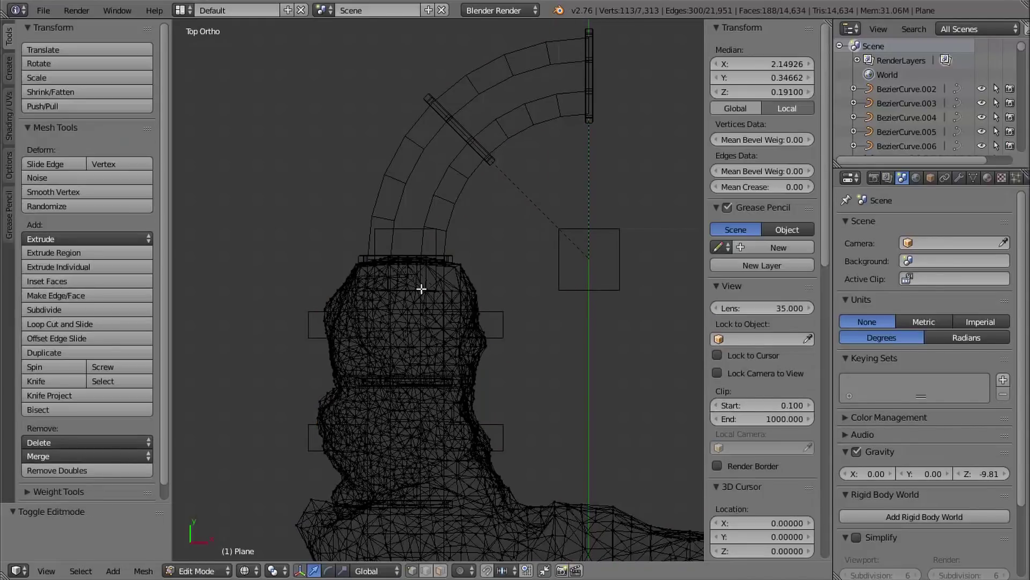
{"action": "key", "text": "a"}
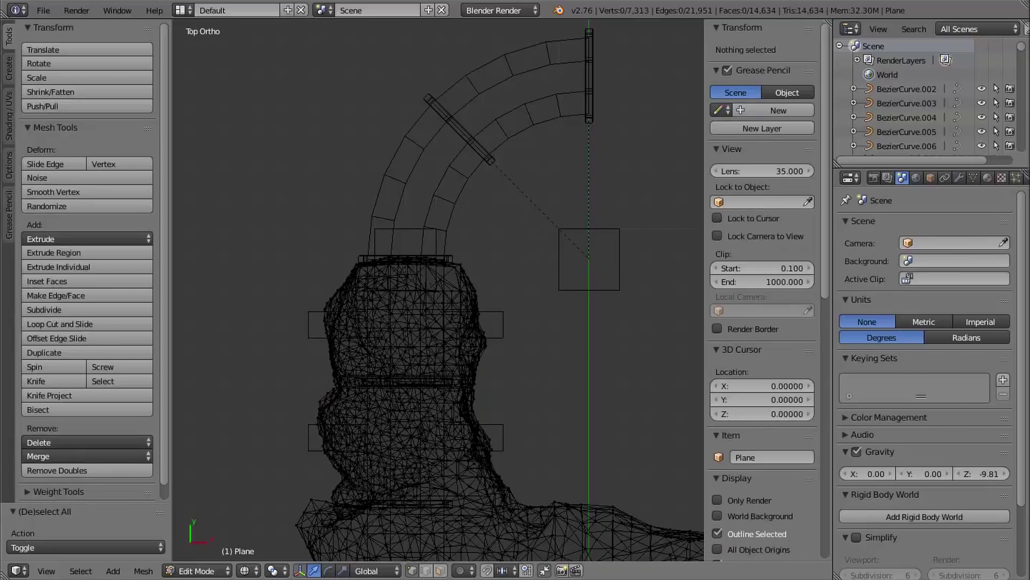
{"action": "left_click", "coordinate": [370, 279]}
{"action": "key", "text": "b"}
{"action": "left_click_drag", "start_coordinate": [281, 188], "coordinate": [512, 308]}
{"action": "middle_click_drag", "start_coordinate": [525, 265], "coordinate": [367, 320], "text": "shift"}
{"action": "left_click_drag", "start_coordinate": [368, 320], "coordinate": [400, 33]}
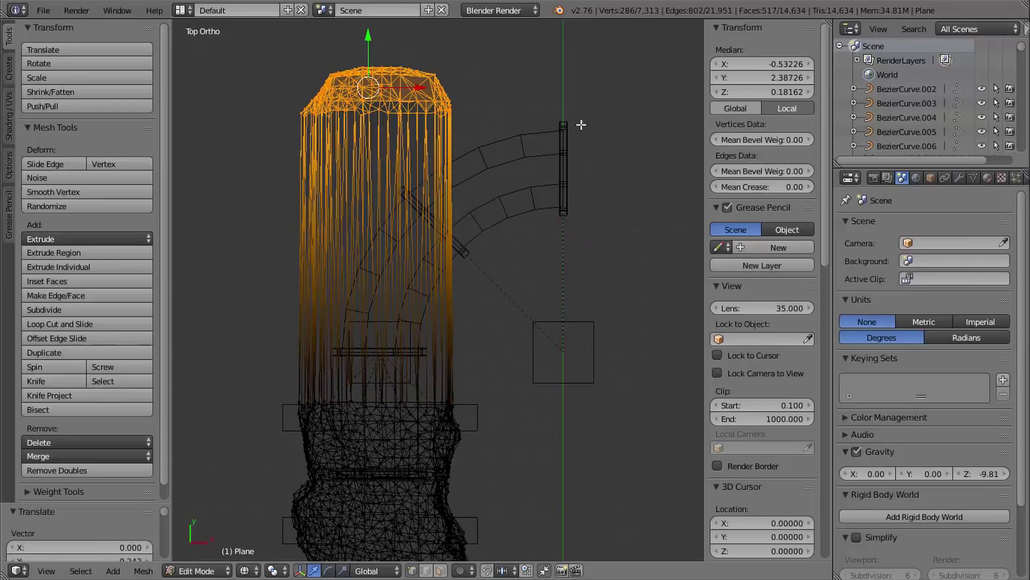
- Back in Sculpt Mode, re-enable Dyntopo and brush over the top of the newly lengthened tunnel to retopologize it
{"action": "middle_click_drag", "start_coordinate": [534, 149], "coordinate": [523, 148], "text": "shift"}
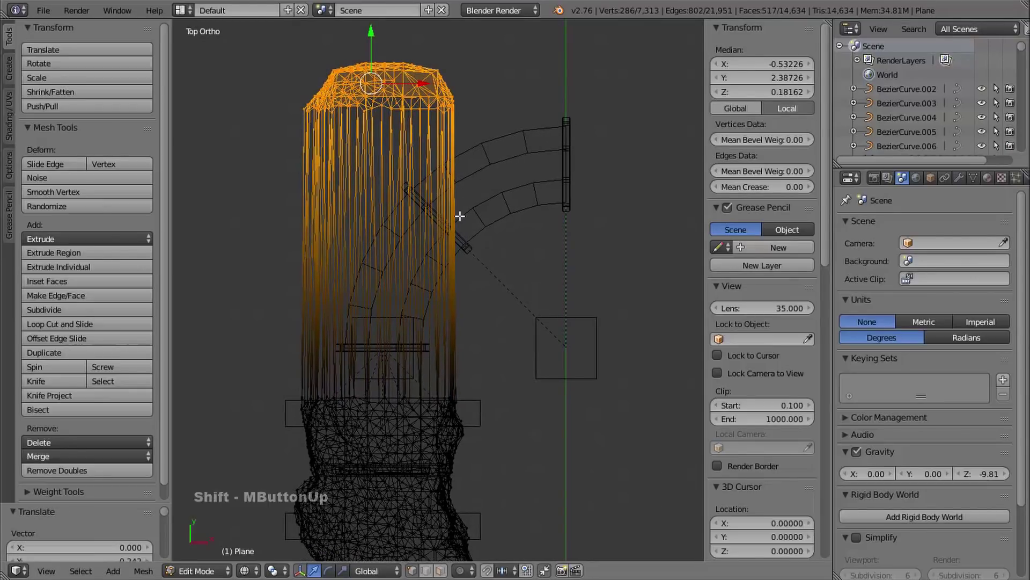
{"action": "key", "text": "Tab"}
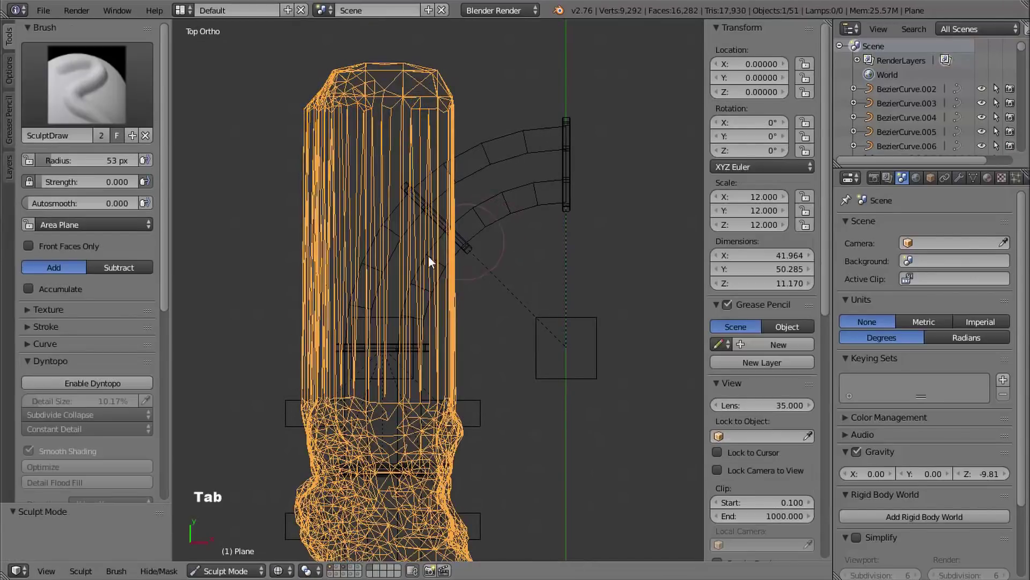
{"action": "left_click", "coordinate": [80, 384]}
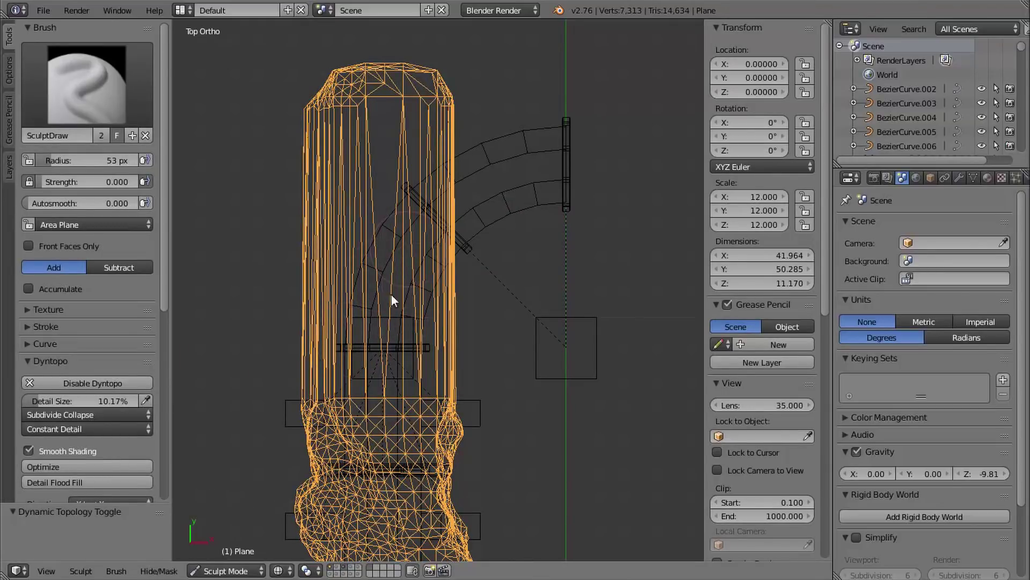
{"action": "mouse_move", "coordinate": [369, 268]}
{"action": "left_mouse_down"}
{"action": "mouse_move", "coordinate": [353, 336]}
{"action": "mouse_move", "coordinate": [421, 340]}
{"action": "mouse_move", "coordinate": [431, 174]}
{"action": "mouse_move", "coordinate": [314, 135]}
{"action": "mouse_move", "coordinate": [304, 318]}
{"action": "left_mouse_up"}
{"action": "mouse_move", "coordinate": [451, 205]}
{"action": "left_mouse_down"}
{"action": "mouse_move", "coordinate": [452, 162]}
{"action": "mouse_move", "coordinate": [450, 333]}
{"action": "left_mouse_up"}
- Brush over the sides and underside of the lengthened tunnel to replace its remaining long faces with evenly sized triangles
{"action": "middle_click_drag", "start_coordinate": [502, 281], "coordinate": [365, 177]}
{"action": "mouse_move", "coordinate": [403, 322]}
{"action": "left_mouse_down"}
{"action": "mouse_move", "coordinate": [328, 394]}
{"action": "mouse_move", "coordinate": [398, 386]}
{"action": "mouse_move", "coordinate": [536, 285]}
{"action": "left_mouse_up"}
{"action": "mouse_move", "coordinate": [523, 314]}
{"action": "middle_mouse_down"}
{"action": "mouse_move", "coordinate": [453, 177]}
{"action": "mouse_move", "coordinate": [435, 268]}
{"action": "middle_mouse_up"}
{"action": "middle_click_drag", "start_coordinate": [434, 268], "coordinate": [421, 361]}
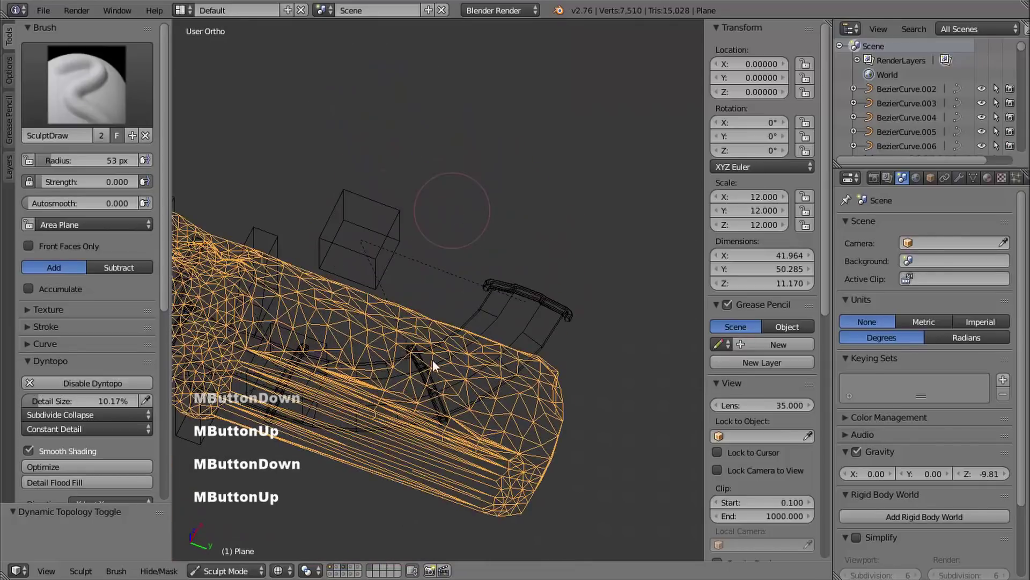
{"action": "mouse_move", "coordinate": [397, 403]}
{"action": "left_mouse_down"}
{"action": "mouse_move", "coordinate": [362, 442]}
{"action": "mouse_move", "coordinate": [468, 460]}
{"action": "mouse_move", "coordinate": [441, 429]}
{"action": "left_mouse_up"}
{"action": "middle_click_drag", "start_coordinate": [322, 398], "coordinate": [386, 333], "text": "shift"}
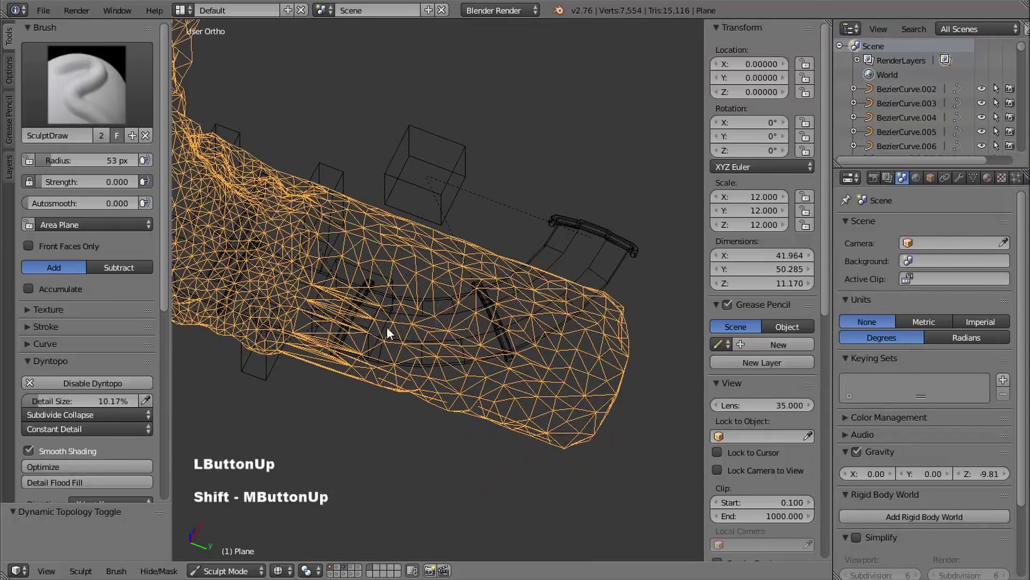
{"action": "left_click_drag", "start_coordinate": [329, 365], "coordinate": [542, 435]}
{"action": "mouse_move", "coordinate": [542, 435]}
{"action": "middle_mouse_down"}
{"action": "mouse_move", "coordinate": [437, 290]}
{"action": "mouse_move", "coordinate": [586, 387]}
{"action": "mouse_move", "coordinate": [437, 299]}
{"action": "middle_mouse_up"}
{"action": "left_click_drag", "start_coordinate": [438, 296], "coordinate": [253, 344]}
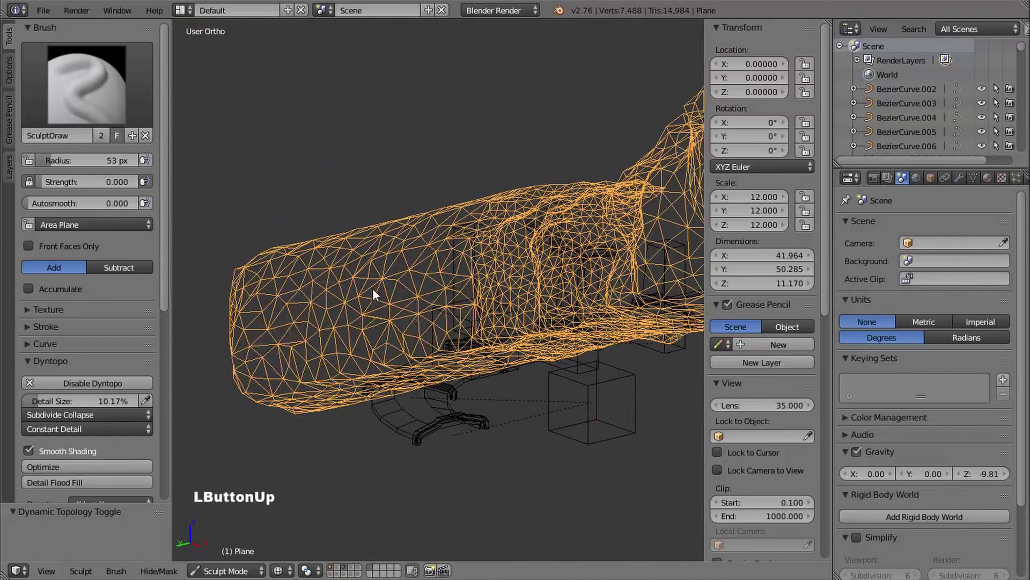
{"action": "mouse_move", "coordinate": [373, 288]}
{"action": "middle_mouse_down"}
{"action": "mouse_move", "coordinate": [375, 320]}
{"action": "mouse_move", "coordinate": [333, 298]}
{"action": "mouse_move", "coordinate": [370, 298]}
{"action": "middle_mouse_up"}
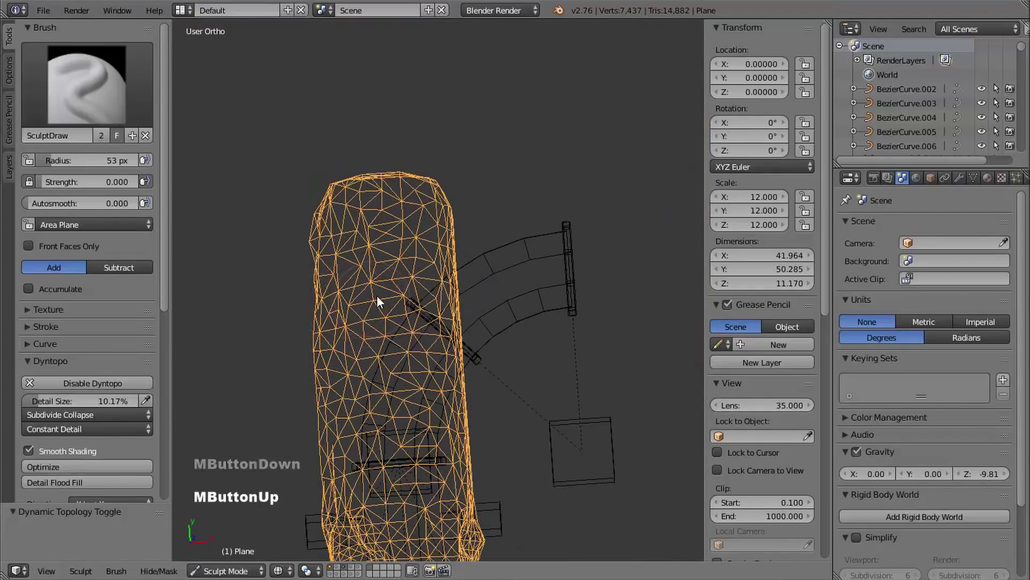
- In Edit Mode from the top view, box-select the lengthened tunnel's +X side near its end and move it about 7.1 units along X
{"action": "key", "text": "KP_7"}
{"action": "middle_click_drag", "start_coordinate": [440, 343], "coordinate": [443, 273], "text": "shift"}
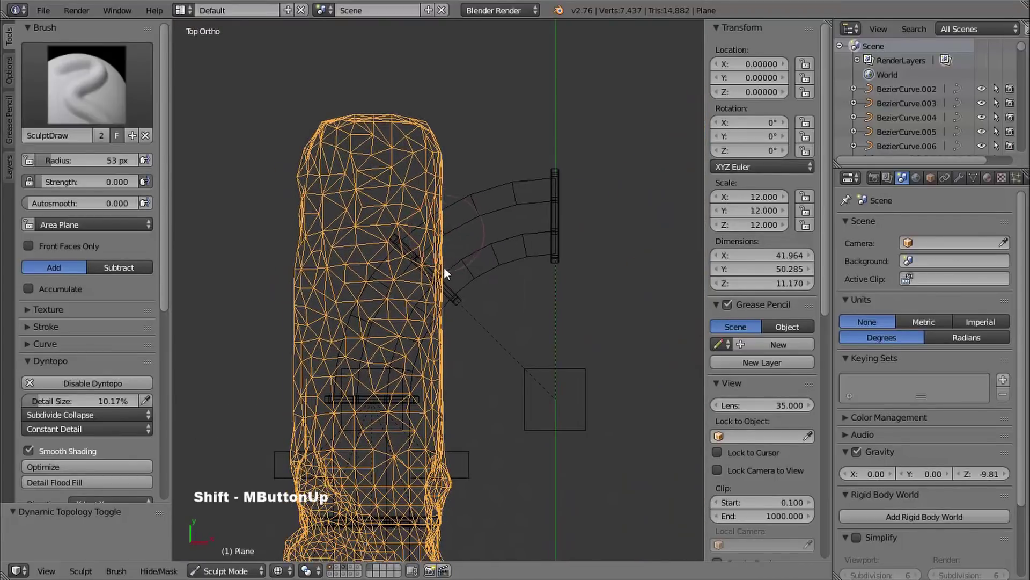
{"action": "key", "text": "Tab"}
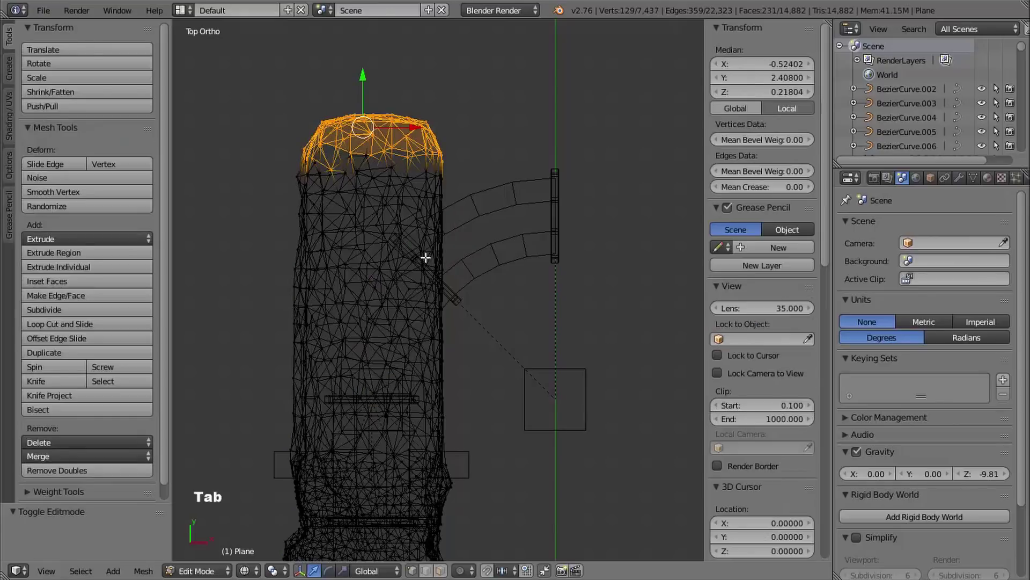
{"action": "key", "text": "a"}
{"action": "middle_click_drag", "start_coordinate": [445, 255], "coordinate": [444, 232], "text": "shift"}
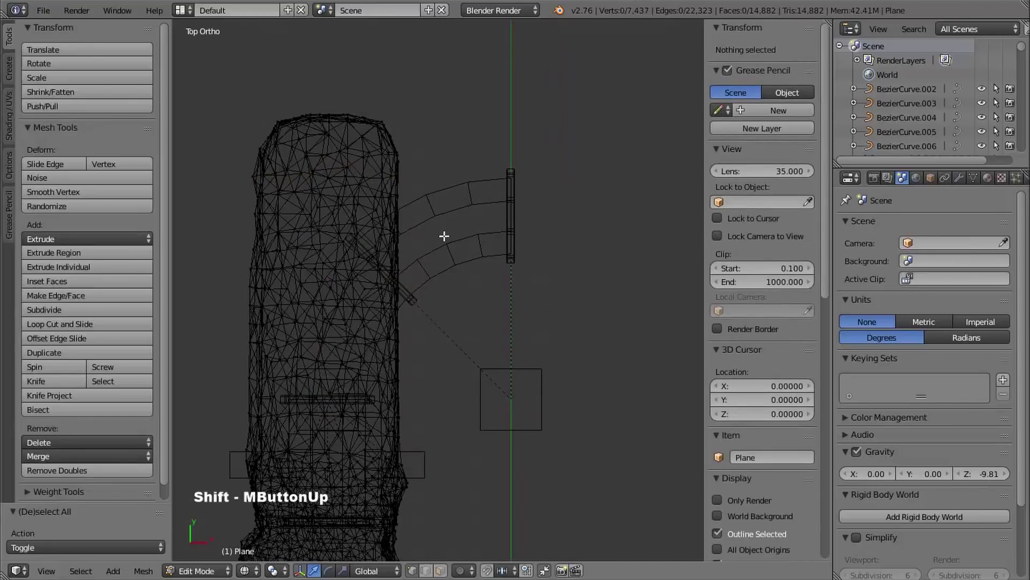
{"action": "left_click_drag", "start_coordinate": [606, 76], "coordinate": [338, 336]}
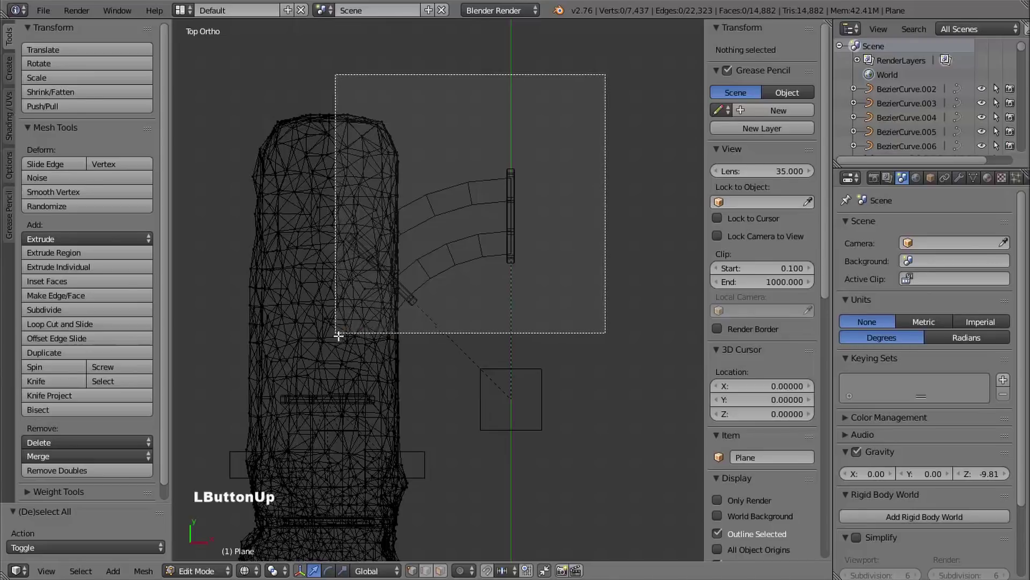
{"action": "left_click_drag", "start_coordinate": [428, 215], "coordinate": [630, 219]}
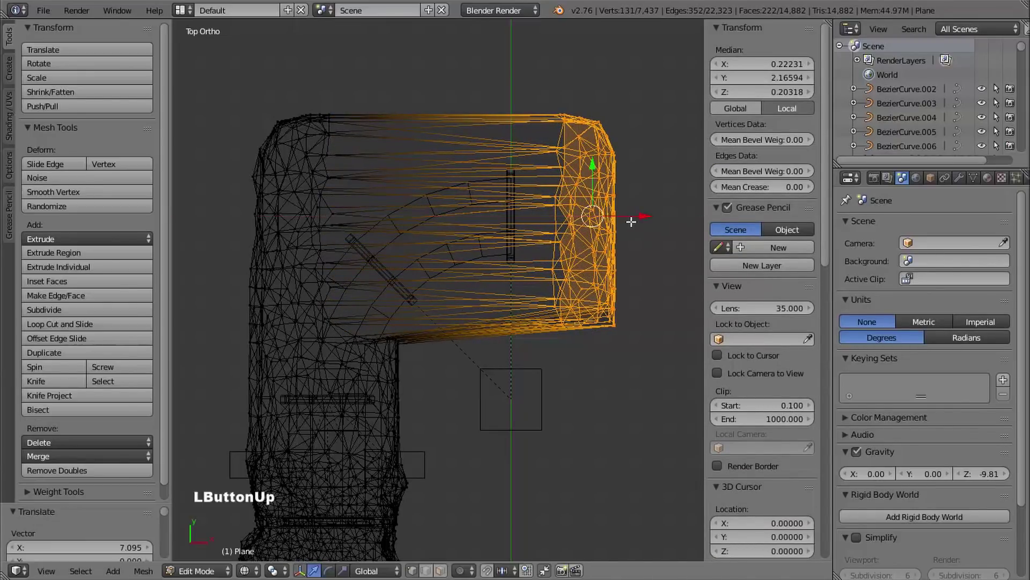
- Switch to Sculpt Mode, enable Dyntopo again, and brush over the top of the stretched +X side branch to retopologize it
{"action": "key", "text": "Tab"}
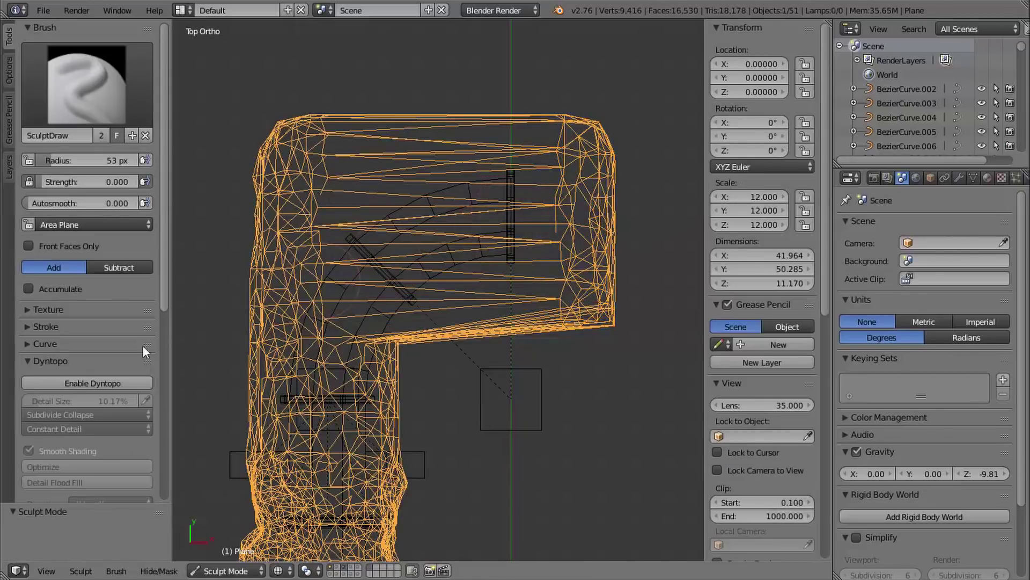
{"action": "left_click", "coordinate": [93, 384]}
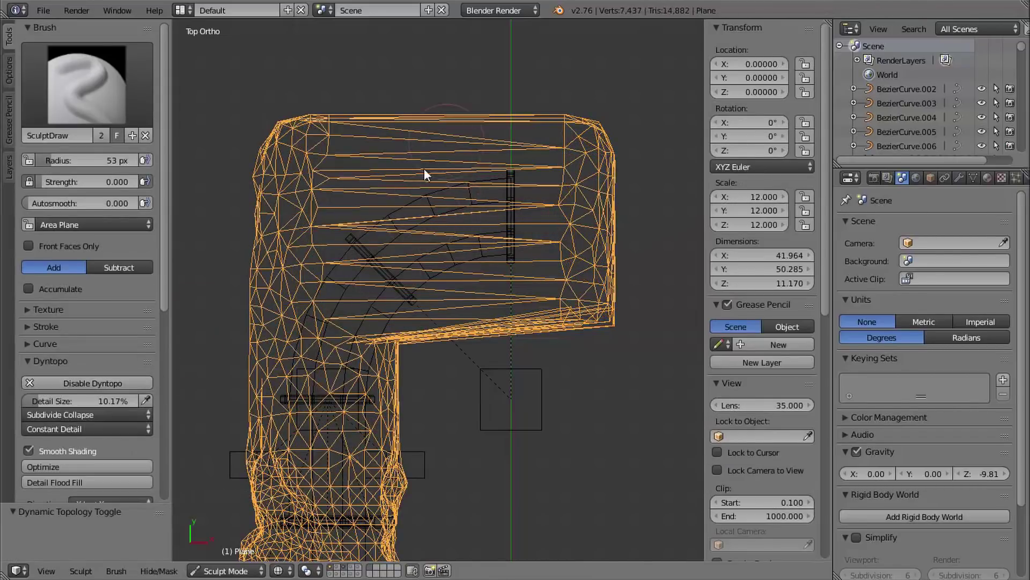
{"action": "mouse_move", "coordinate": [424, 169]}
{"action": "left_mouse_down"}
{"action": "mouse_move", "coordinate": [338, 188]}
{"action": "mouse_move", "coordinate": [358, 201]}
{"action": "mouse_move", "coordinate": [399, 300]}
{"action": "mouse_move", "coordinate": [526, 222]}
{"action": "mouse_move", "coordinate": [472, 211]}
{"action": "left_mouse_up"}
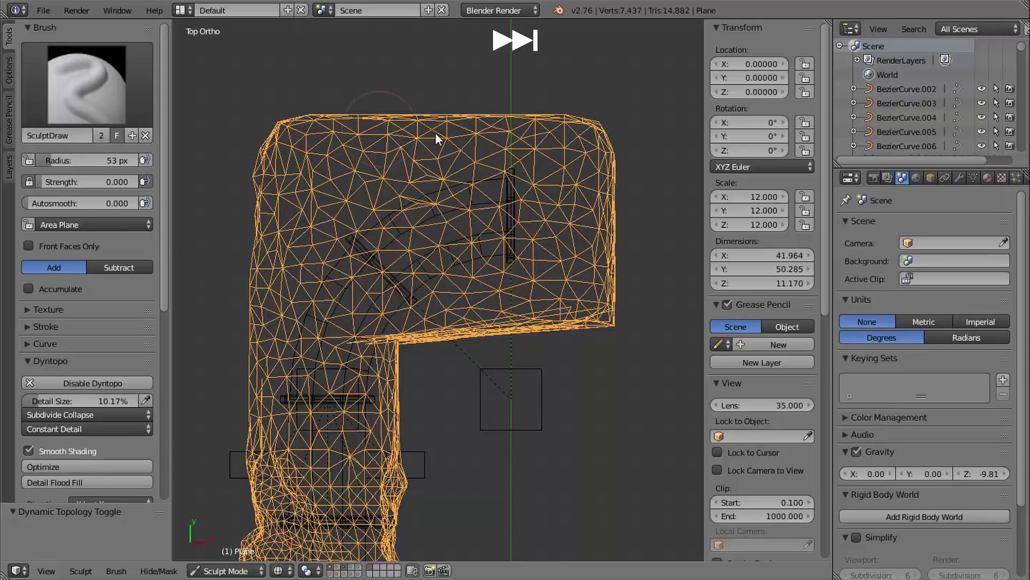
- Brush over all other sides of the +X branch to even out its stretched triangles, and show the whole cavern in solid shading
{"action": "middle_click_drag", "start_coordinate": [437, 137], "coordinate": [501, 162]}
{"action": "mouse_move", "coordinate": [500, 163]}
{"action": "left_mouse_down"}
{"action": "mouse_move", "coordinate": [456, 53]}
{"action": "mouse_move", "coordinate": [370, 56]}
{"action": "mouse_move", "coordinate": [386, 107]}
{"action": "left_mouse_up"}
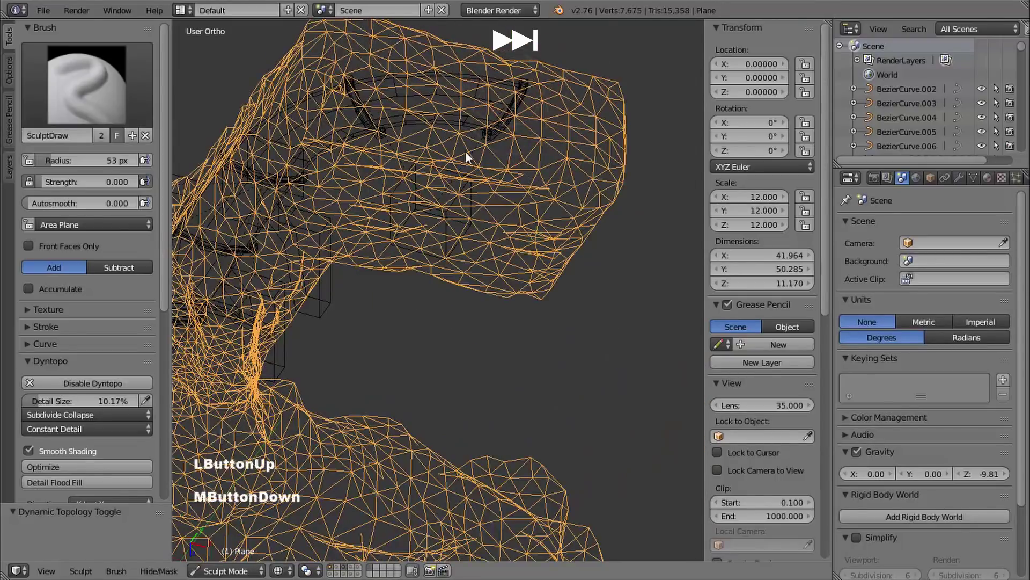
{"action": "middle_click_drag", "start_coordinate": [465, 150], "coordinate": [499, 177]}
{"action": "middle_click_drag", "start_coordinate": [499, 177], "coordinate": [510, 185]}
{"action": "mouse_move", "coordinate": [510, 185]}
{"action": "middle_mouse_down", "text": "shift"}
{"action": "mouse_move", "coordinate": [517, 192]}
{"action": "mouse_move", "coordinate": [410, 153]}
{"action": "middle_mouse_up", "text": "shift"}
{"action": "left_click_drag", "start_coordinate": [410, 153], "coordinate": [515, 81]}
{"action": "mouse_move", "coordinate": [471, 159]}
{"action": "middle_mouse_down", "text": "shift"}
{"action": "mouse_move", "coordinate": [473, 274]}
{"action": "mouse_move", "coordinate": [487, 307]}
{"action": "middle_mouse_up", "text": "shift"}
{"action": "left_click_drag", "start_coordinate": [354, 215], "coordinate": [505, 133]}
{"action": "middle_click_drag", "start_coordinate": [496, 140], "coordinate": [440, 215]}
{"action": "mouse_move", "coordinate": [441, 215]}
{"action": "middle_mouse_down"}
{"action": "mouse_move", "coordinate": [411, 245]}
{"action": "mouse_move", "coordinate": [472, 226]}
{"action": "middle_mouse_up"}
{"action": "mouse_move", "coordinate": [456, 212]}
{"action": "left_mouse_down"}
{"action": "mouse_move", "coordinate": [346, 124]}
{"action": "mouse_move", "coordinate": [375, 75]}
{"action": "left_mouse_up"}
{"action": "middle_click_drag", "start_coordinate": [468, 152], "coordinate": [468, 185], "text": "shift"}
{"action": "middle_click_drag", "start_coordinate": [468, 185], "coordinate": [462, 223]}
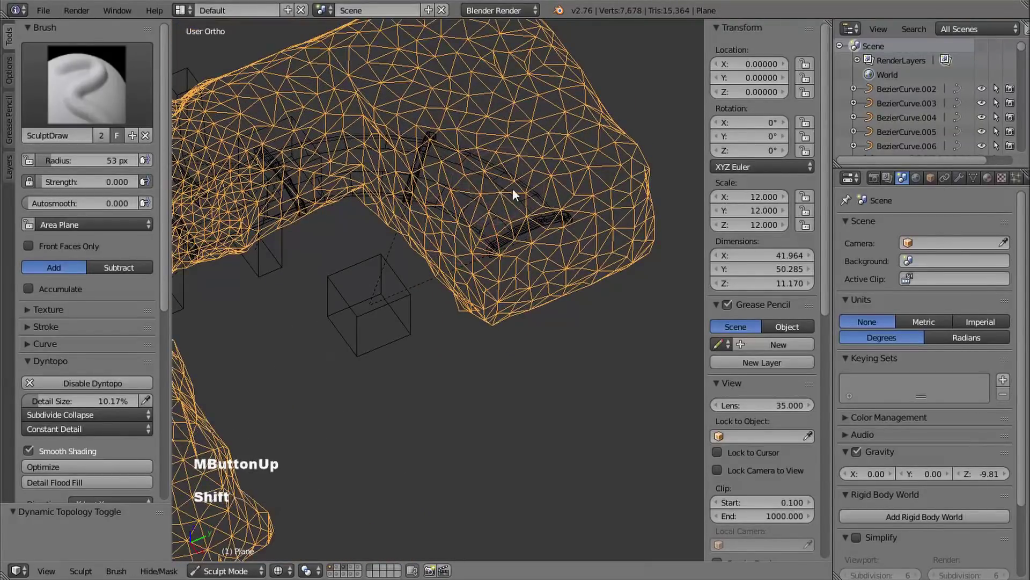
{"action": "middle_click_drag", "start_coordinate": [392, 130], "coordinate": [420, 172], "text": "shift"}
{"action": "left_click_drag", "start_coordinate": [421, 172], "coordinate": [391, 145]}
{"action": "mouse_move", "coordinate": [493, 207]}
{"action": "middle_mouse_down", "text": "ctrl"}
{"action": "mouse_move", "coordinate": [492, 230]}
{"action": "mouse_move", "coordinate": [544, 248]}
{"action": "mouse_move", "coordinate": [579, 178]}
{"action": "middle_mouse_up", "text": "ctrl"}
{"action": "key", "text": "z"}
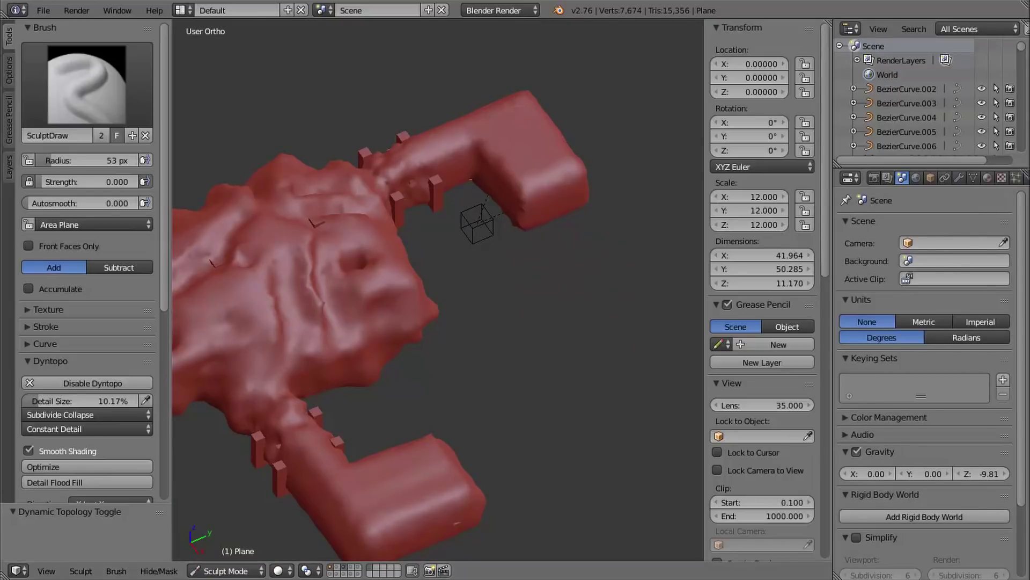
- Set the brush strength to 0.504 and carve down the outer corner of the +X tunnel's bend
{"action": "middle_click_drag", "start_coordinate": [428, 363], "coordinate": [445, 252], "text": "shift"}
{"action": "mouse_move", "coordinate": [440, 418]}
{"action": "middle_mouse_down"}
{"action": "mouse_move", "coordinate": [460, 433]}
{"action": "mouse_move", "coordinate": [402, 459]}
{"action": "mouse_move", "coordinate": [426, 451]}
{"action": "mouse_move", "coordinate": [466, 248]}
{"action": "middle_mouse_up"}
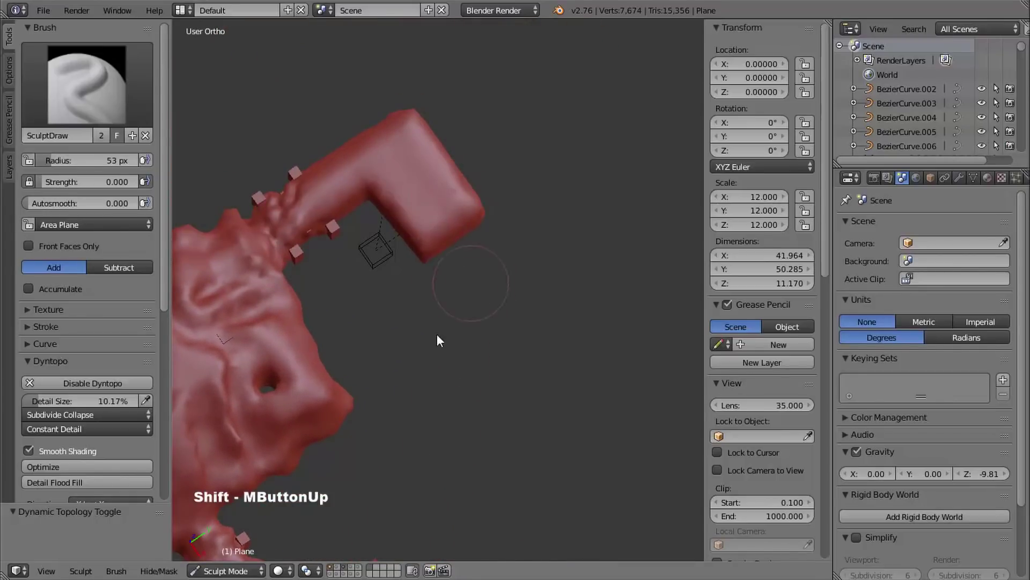
{"action": "middle_click_drag", "start_coordinate": [410, 445], "coordinate": [486, 213], "text": "shift"}
{"action": "mouse_move", "coordinate": [455, 314]}
{"action": "middle_mouse_down"}
{"action": "mouse_move", "coordinate": [451, 384]}
{"action": "mouse_move", "coordinate": [469, 326]}
{"action": "mouse_move", "coordinate": [440, 362]}
{"action": "mouse_move", "coordinate": [451, 326]}
{"action": "middle_mouse_up"}
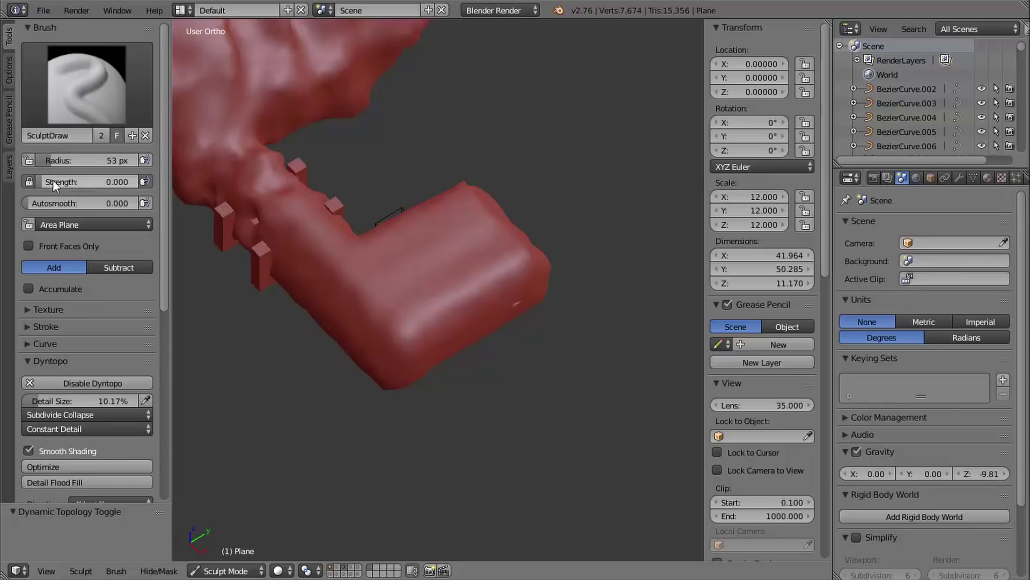
{"action": "left_click_drag", "start_coordinate": [54, 180], "coordinate": [102, 180]}
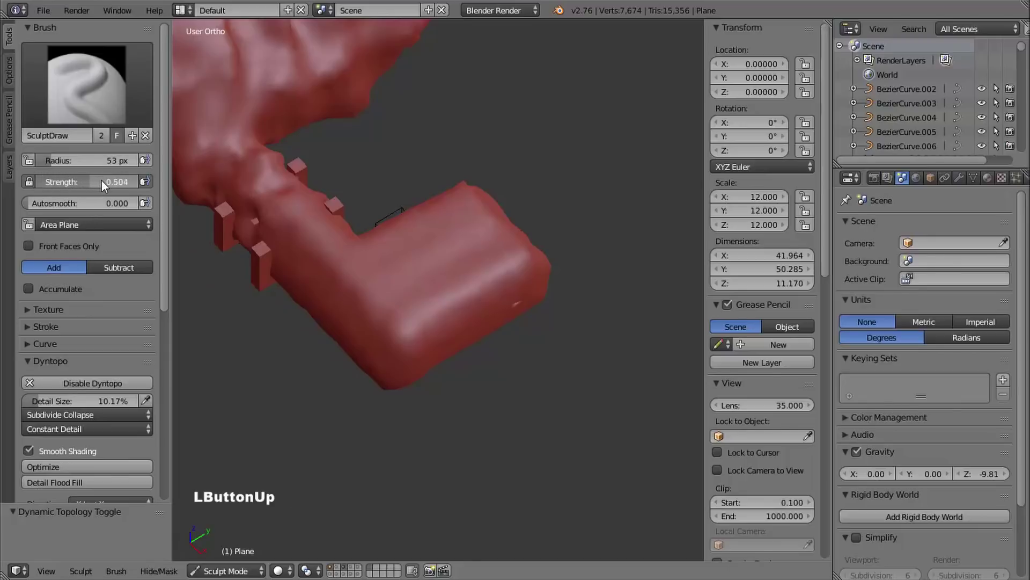
{"action": "middle_click_drag", "start_coordinate": [427, 338], "coordinate": [412, 312], "text": "shift"}
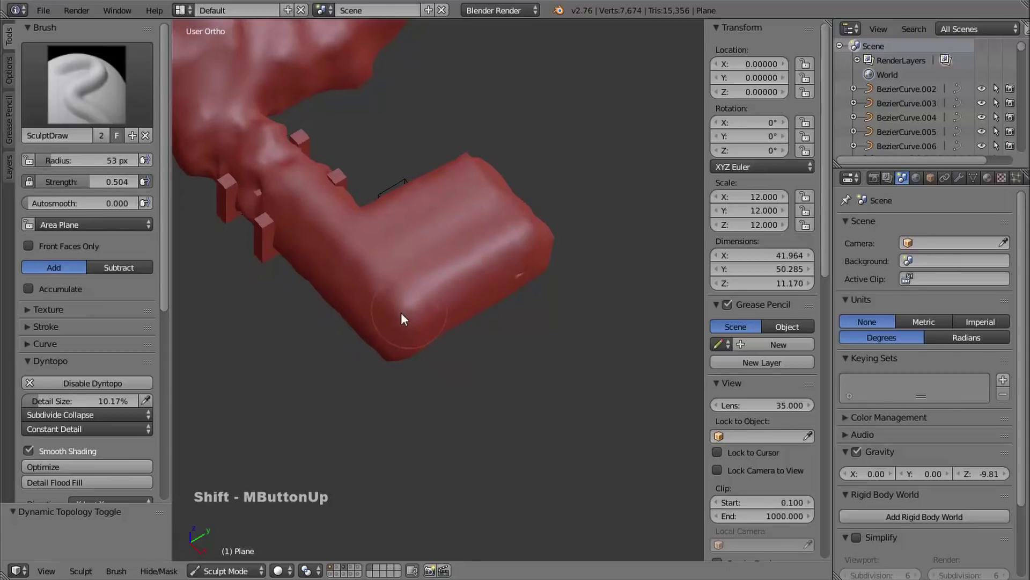
{"action": "left_click_drag", "start_coordinate": [403, 311], "coordinate": [409, 314], "text": "ctrl"}
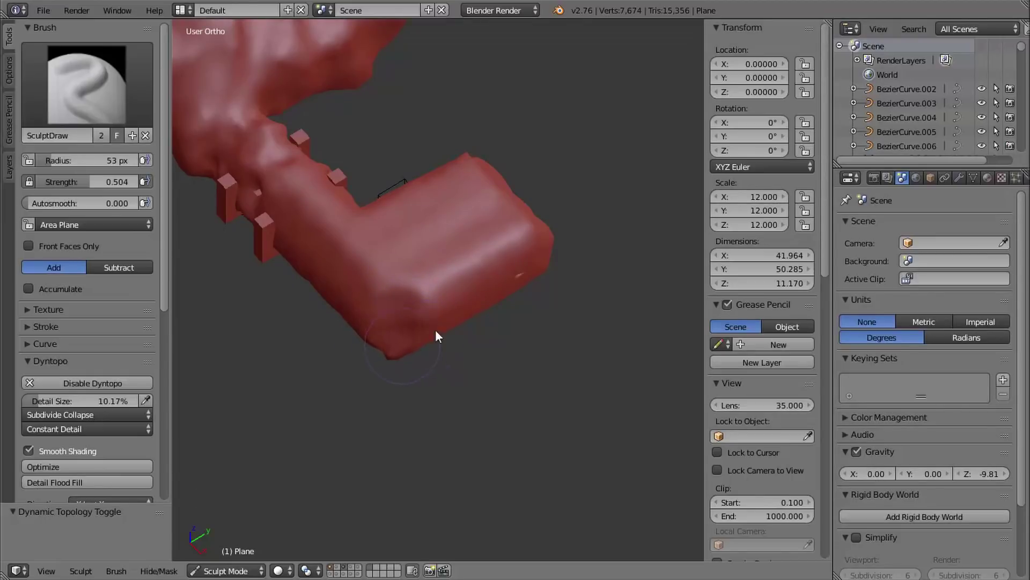
{"action": "left_click_drag", "start_coordinate": [386, 354], "coordinate": [409, 357], "text": "ctrl"}
{"action": "middle_click_drag", "start_coordinate": [424, 366], "coordinate": [447, 310]}
{"action": "mouse_move", "coordinate": [382, 363]}
{"action": "left_mouse_down", "text": "ctrl"}
{"action": "mouse_move", "coordinate": [352, 343]}
{"action": "mouse_move", "coordinate": [379, 342]}
{"action": "left_mouse_up", "text": "ctrl"}
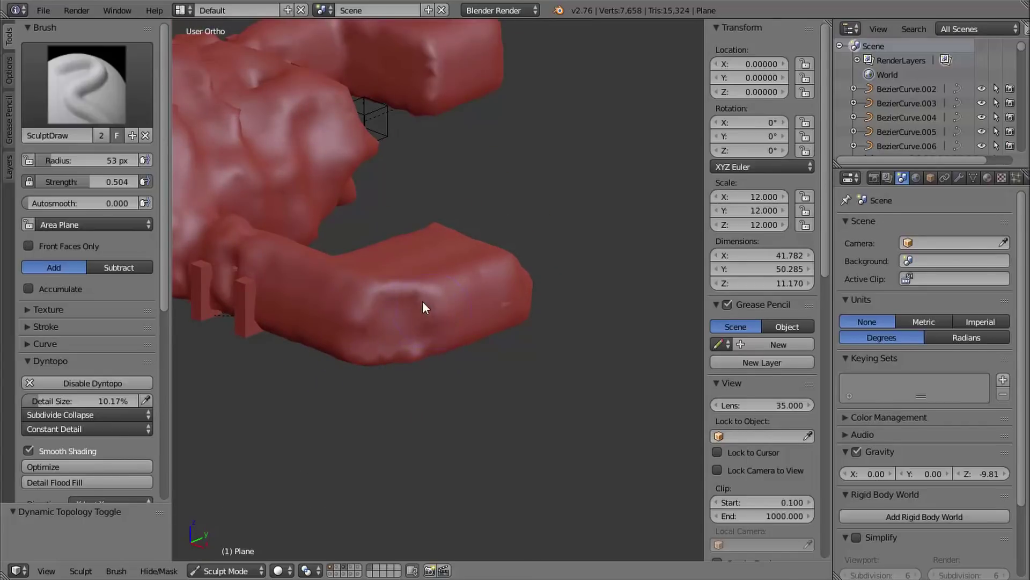
{"action": "mouse_move", "coordinate": [423, 303]}
{"action": "left_mouse_down", "text": "ctrl"}
{"action": "mouse_move", "coordinate": [413, 314]}
{"action": "mouse_move", "coordinate": [364, 312]}
{"action": "mouse_move", "coordinate": [352, 347]}
{"action": "mouse_move", "coordinate": [364, 304]}
{"action": "left_mouse_up", "text": "ctrl"}
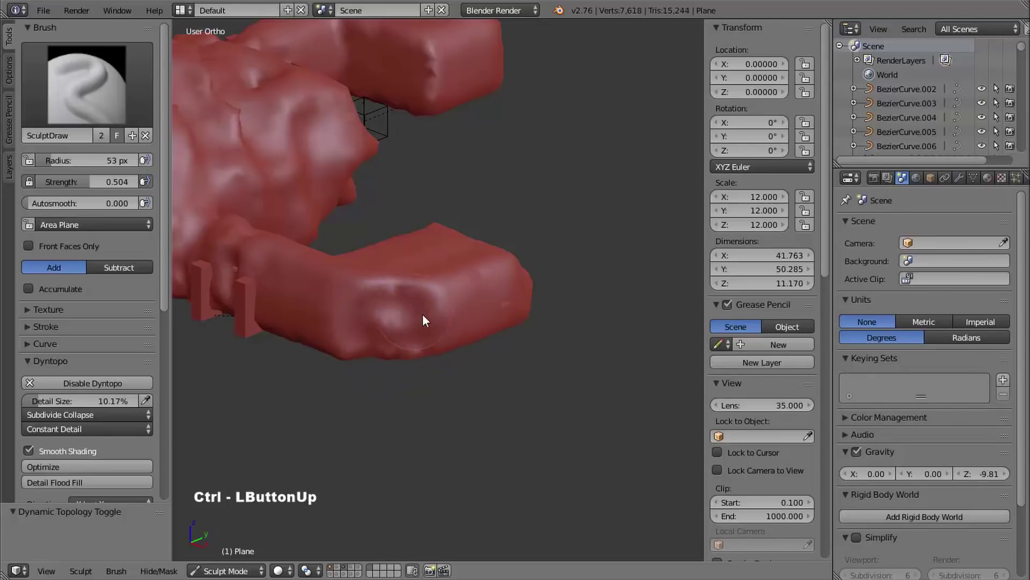
- Smooth the carved outer corner of the +X tunnel and blend it into the sides of its branch
{"action": "left_click_drag", "start_coordinate": [414, 297], "coordinate": [412, 307], "text": "shift"}
{"action": "middle_click_drag", "start_coordinate": [412, 307], "coordinate": [415, 332]}
{"action": "left_click_drag", "start_coordinate": [397, 282], "coordinate": [370, 278]}
{"action": "left_click_drag", "start_coordinate": [370, 278], "coordinate": [349, 290], "text": "ctrl"}
{"action": "left_click_drag", "start_coordinate": [349, 290], "coordinate": [419, 295], "text": "shift"}
{"action": "left_click_drag", "start_coordinate": [496, 271], "coordinate": [478, 247], "text": "ctrl"}
- Switch to perspective view and sculpt the upper surface of the +X tunnel's bend and its branch
{"action": "middle_click_drag", "start_coordinate": [410, 294], "coordinate": [585, 275]}
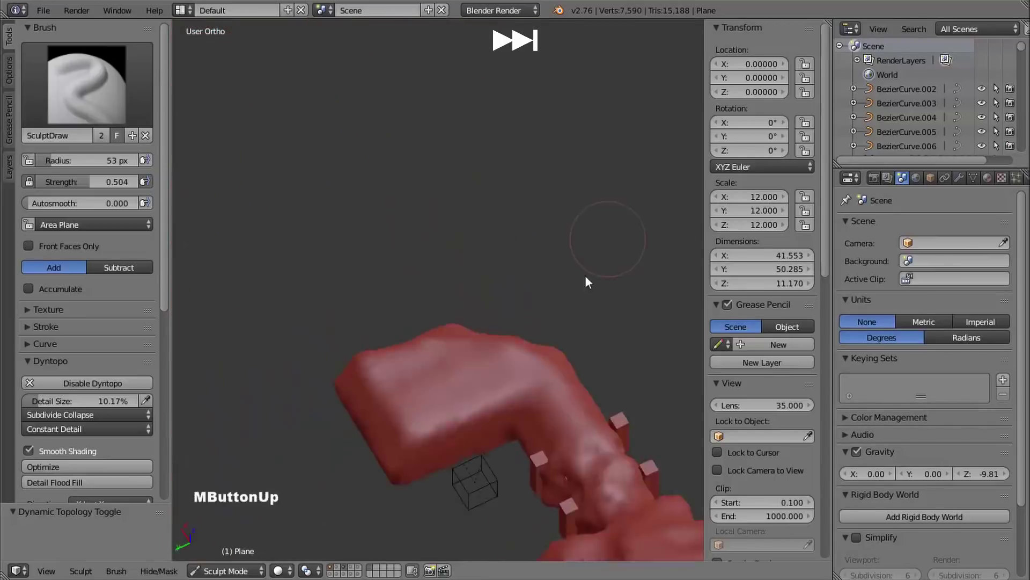
{"action": "key", "text": "KP_5"}
{"action": "mouse_move", "coordinate": [456, 301]}
{"action": "middle_mouse_down", "text": "shift"}
{"action": "mouse_move", "coordinate": [453, 259]}
{"action": "mouse_move", "coordinate": [383, 155]}
{"action": "middle_mouse_up", "text": "shift"}
{"action": "left_click_drag", "start_coordinate": [282, 324], "coordinate": [292, 322], "text": "ctrl"}
{"action": "scroll", "coordinate": [462, 308], "scroll_direction": "up", "scroll_amount": 3}
{"action": "left_click_drag", "start_coordinate": [370, 215], "coordinate": [236, 225]}
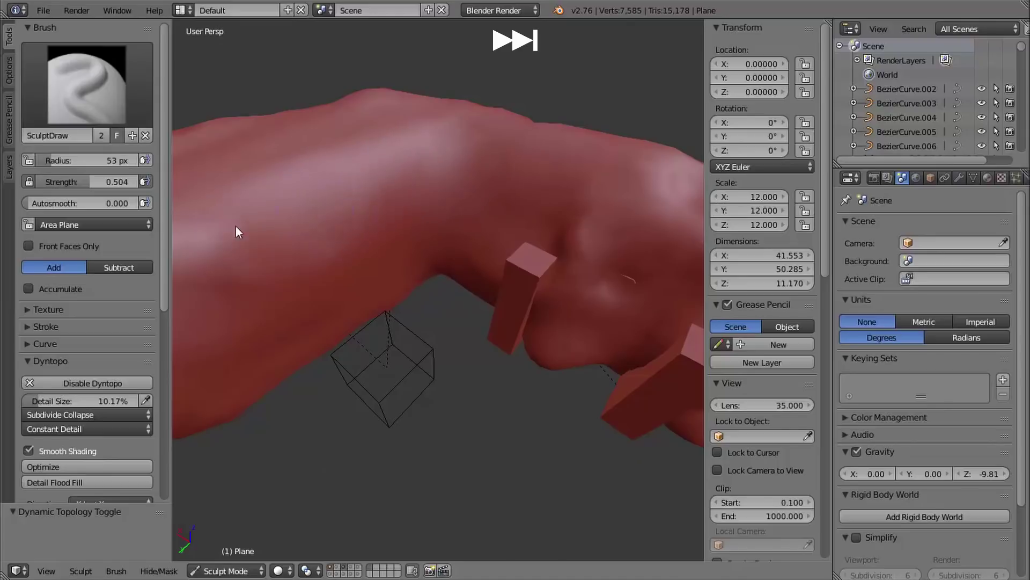
{"action": "left_click_drag", "start_coordinate": [376, 172], "coordinate": [427, 215]}
- Add, carve and smooth uneven rock shapes around the remaining sides of the +X tunnel's bend
{"action": "middle_click_drag", "start_coordinate": [499, 322], "coordinate": [444, 269]}
{"action": "left_click_drag", "start_coordinate": [443, 246], "coordinate": [419, 204]}
{"action": "middle_click_drag", "start_coordinate": [419, 204], "coordinate": [392, 161]}
{"action": "left_click_drag", "start_coordinate": [390, 149], "coordinate": [451, 167]}
{"action": "mouse_move", "coordinate": [451, 167]}
{"action": "middle_mouse_down"}
{"action": "mouse_move", "coordinate": [430, 189]}
{"action": "mouse_move", "coordinate": [456, 215]}
{"action": "middle_mouse_up"}
{"action": "left_click_drag", "start_coordinate": [456, 214], "coordinate": [484, 178], "text": "ctrl"}
{"action": "left_click_drag", "start_coordinate": [483, 177], "coordinate": [449, 135], "text": "shift"}
{"action": "middle_click_drag", "start_coordinate": [449, 135], "coordinate": [457, 276]}
{"action": "left_click_drag", "start_coordinate": [457, 277], "coordinate": [560, 187]}
{"action": "middle_click_drag", "start_coordinate": [559, 186], "coordinate": [516, 300]}
{"action": "left_click_drag", "start_coordinate": [515, 343], "coordinate": [544, 344], "text": "ctrl"}
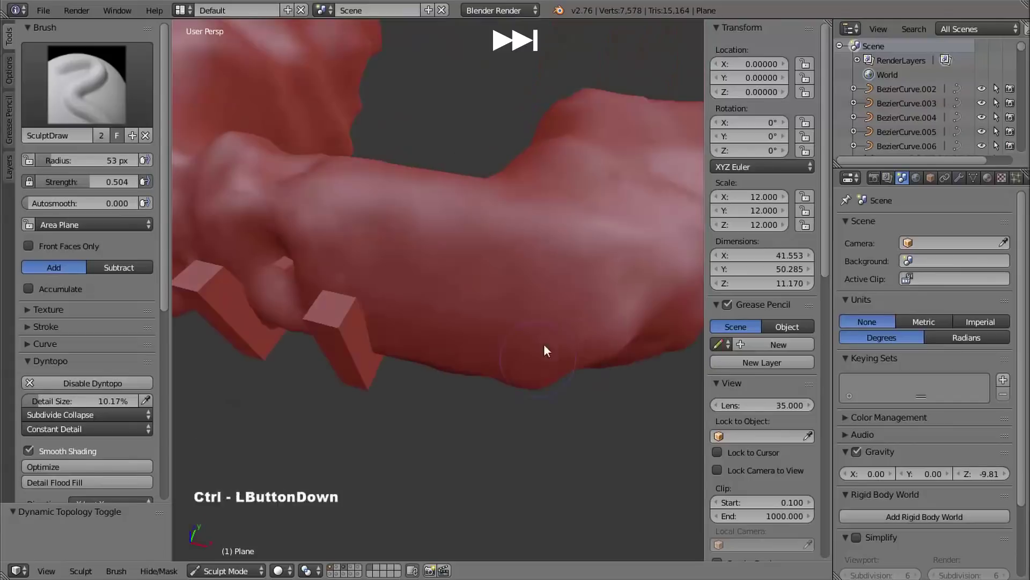
- Set the brush radius to 85 px and carve away the sharp outer corner of the +Y tunnel's bend
{"action": "middle_click_drag", "start_coordinate": [532, 252], "coordinate": [417, 295], "text": "shift"}
{"action": "middle_click_drag", "start_coordinate": [542, 231], "coordinate": [479, 287], "text": "ctrl"}
{"action": "mouse_move", "coordinate": [515, 241]}
{"action": "middle_mouse_down", "text": "shift"}
{"action": "mouse_move", "coordinate": [504, 281]}
{"action": "mouse_move", "coordinate": [484, 157]}
{"action": "mouse_move", "coordinate": [423, 148]}
{"action": "mouse_move", "coordinate": [453, 205]}
{"action": "mouse_move", "coordinate": [520, 271]}
{"action": "middle_mouse_up", "text": "shift"}
{"action": "middle_click_drag", "start_coordinate": [472, 277], "coordinate": [496, 229], "text": "ctrl"}
{"action": "middle_click_drag", "start_coordinate": [648, 305], "coordinate": [515, 258]}
{"action": "middle_click_drag", "start_coordinate": [515, 258], "coordinate": [402, 255], "text": "shift"}
{"action": "key", "text": "f"}
{"action": "left_click", "coordinate": [425, 256]}
{"action": "left_click_drag", "start_coordinate": [441, 236], "coordinate": [413, 296], "text": "ctrl"}
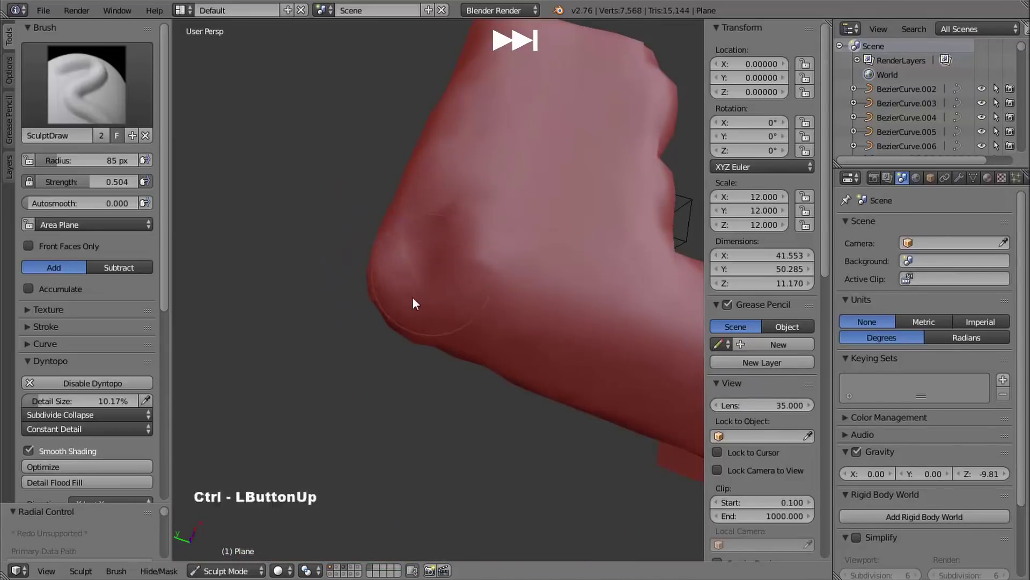
{"action": "middle_click_drag", "start_coordinate": [412, 296], "coordinate": [472, 225]}
{"action": "mouse_move", "coordinate": [365, 167]}
{"action": "left_mouse_down", "text": "ctrl"}
{"action": "mouse_move", "coordinate": [528, 163]}
{"action": "mouse_move", "coordinate": [479, 258]}
{"action": "left_mouse_up", "text": "ctrl"}
{"action": "middle_click_drag", "start_coordinate": [479, 258], "coordinate": [456, 204]}
{"action": "mouse_move", "coordinate": [387, 215]}
{"action": "left_mouse_down", "text": "ctrl"}
{"action": "mouse_move", "coordinate": [411, 403]}
{"action": "mouse_move", "coordinate": [576, 333]}
{"action": "left_mouse_up", "text": "ctrl"}
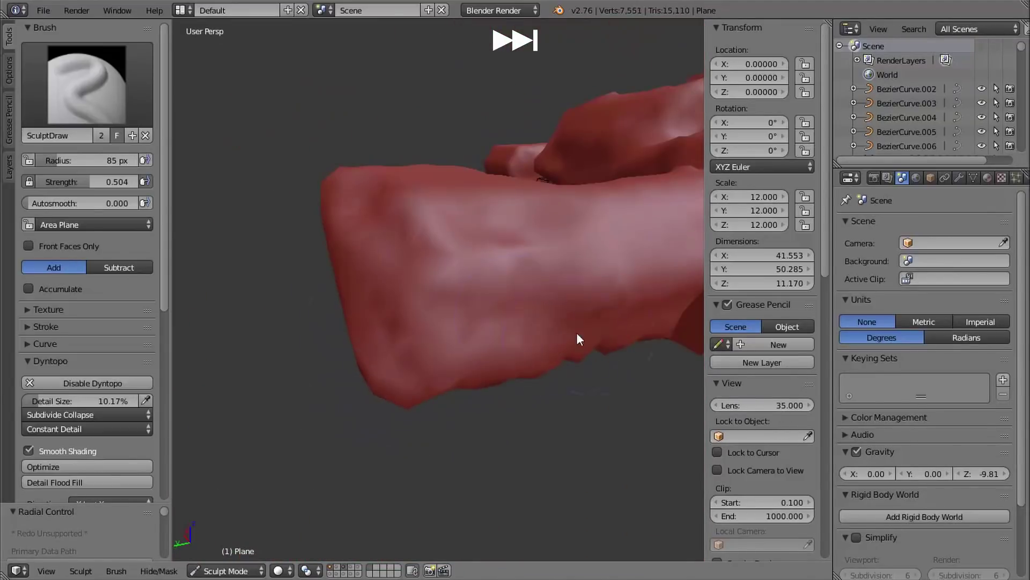
- Carve the sides and edges around the +Y tunnel's bend, then smooth the carved surface
{"action": "middle_click_drag", "start_coordinate": [577, 333], "coordinate": [459, 303]}
{"action": "left_click_drag", "start_coordinate": [363, 239], "coordinate": [388, 309], "text": "ctrl"}
{"action": "middle_click_drag", "start_coordinate": [387, 309], "coordinate": [492, 246]}
{"action": "left_click_drag", "start_coordinate": [491, 246], "coordinate": [478, 285], "text": "ctrl"}
{"action": "middle_click_drag", "start_coordinate": [478, 285], "coordinate": [437, 279]}
{"action": "left_click_drag", "start_coordinate": [437, 279], "coordinate": [526, 225], "text": "ctrl"}
{"action": "mouse_move", "coordinate": [526, 226]}
{"action": "middle_mouse_down"}
{"action": "mouse_move", "coordinate": [503, 131]}
{"action": "mouse_move", "coordinate": [392, 314]}
{"action": "mouse_move", "coordinate": [371, 268]}
{"action": "middle_mouse_up"}
{"action": "left_click_drag", "start_coordinate": [370, 268], "coordinate": [349, 315], "text": "shift"}
{"action": "middle_click_drag", "start_coordinate": [349, 314], "coordinate": [402, 241]}
- Reduce the brush radius to 51 px and finish rounding the +Y tunnel's bend with added and carved strokes
{"action": "key", "text": "f"}
{"action": "left_click", "coordinate": [385, 239]}
{"action": "left_click_drag", "start_coordinate": [385, 239], "coordinate": [388, 281]}
{"action": "mouse_move", "coordinate": [388, 281]}
{"action": "middle_mouse_down"}
{"action": "mouse_move", "coordinate": [471, 263]}
{"action": "mouse_move", "coordinate": [344, 300]}
{"action": "middle_mouse_up"}
{"action": "left_click_drag", "start_coordinate": [257, 301], "coordinate": [290, 343], "text": "ctrl"}
{"action": "middle_click_drag", "start_coordinate": [290, 257], "coordinate": [371, 306], "text": "shift"}
{"action": "middle_click_drag", "start_coordinate": [370, 306], "coordinate": [390, 297]}
{"action": "mouse_move", "coordinate": [354, 257]}
{"action": "left_mouse_down", "text": "ctrl"}
{"action": "mouse_move", "coordinate": [329, 285]}
{"action": "mouse_move", "coordinate": [362, 346]}
{"action": "left_mouse_up", "text": "ctrl"}
{"action": "mouse_move", "coordinate": [404, 252]}
{"action": "left_mouse_down", "text": "ctrl"}
{"action": "mouse_move", "coordinate": [418, 314]}
{"action": "mouse_move", "coordinate": [491, 336]}
{"action": "mouse_move", "coordinate": [412, 331]}
{"action": "left_mouse_up", "text": "ctrl"}
{"action": "middle_click_drag", "start_coordinate": [412, 330], "coordinate": [376, 241], "text": "shift"}
{"action": "middle_click_drag", "start_coordinate": [376, 242], "coordinate": [456, 290], "text": "ctrl"}
{"action": "mouse_move", "coordinate": [456, 290]}
{"action": "middle_mouse_down"}
{"action": "mouse_move", "coordinate": [474, 288]}
{"action": "mouse_move", "coordinate": [406, 317]}
{"action": "middle_mouse_up"}
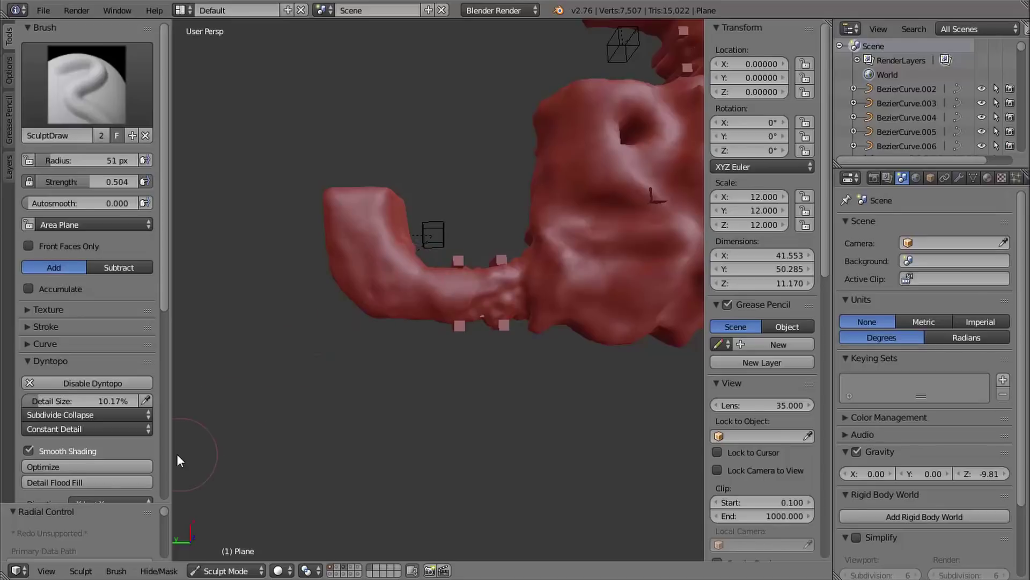
- In Edit Mode, select the entire cavern mesh and flip its normals
{"action": "key", "text": "Tab"}
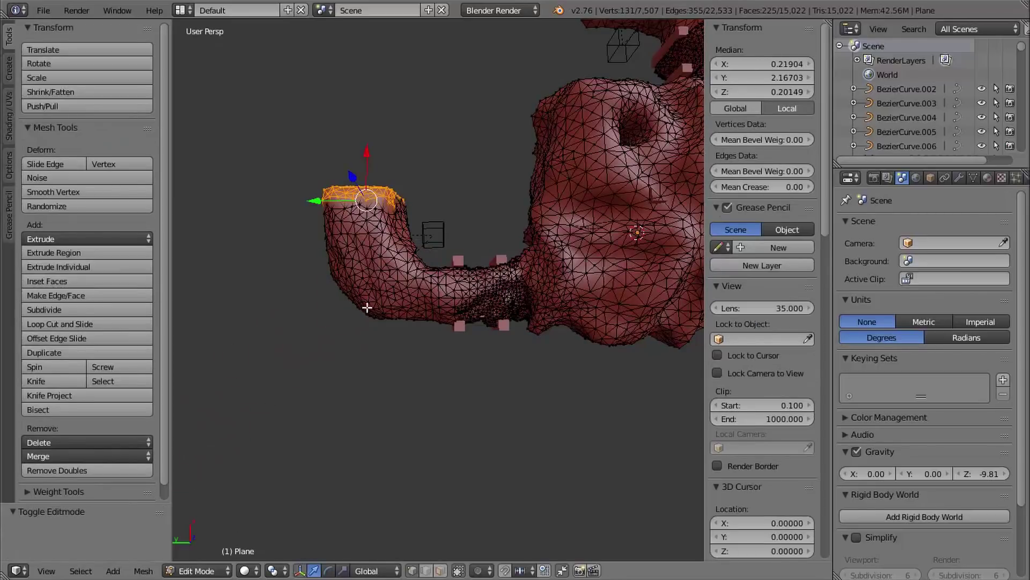
{"action": "key", "text": "a"}
{"action": "key", "text": "a"}
{"action": "middle_click_drag", "start_coordinate": [376, 335], "coordinate": [358, 345], "text": "shift"}
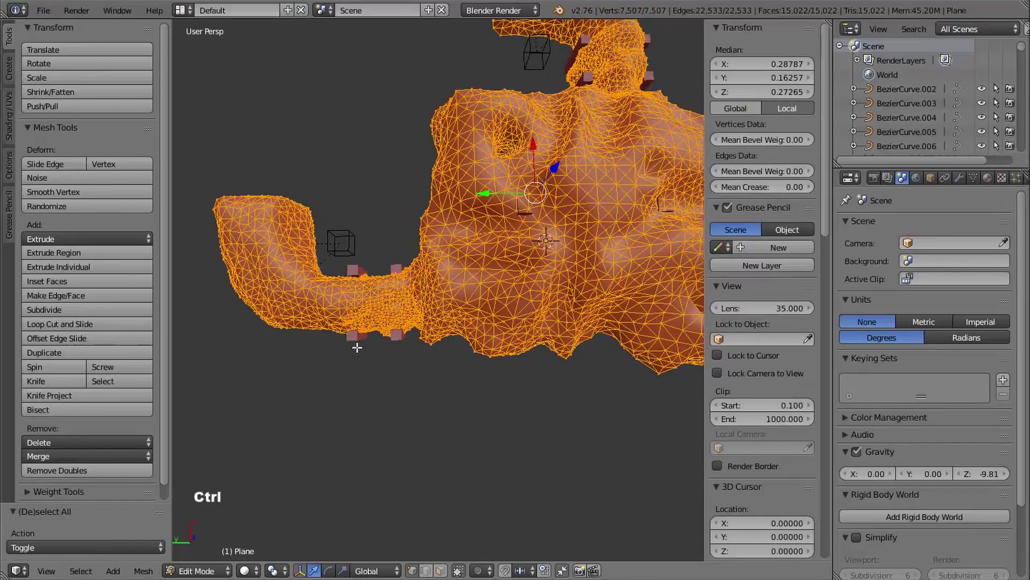
{"action": "key", "text": "ctrl+f"}
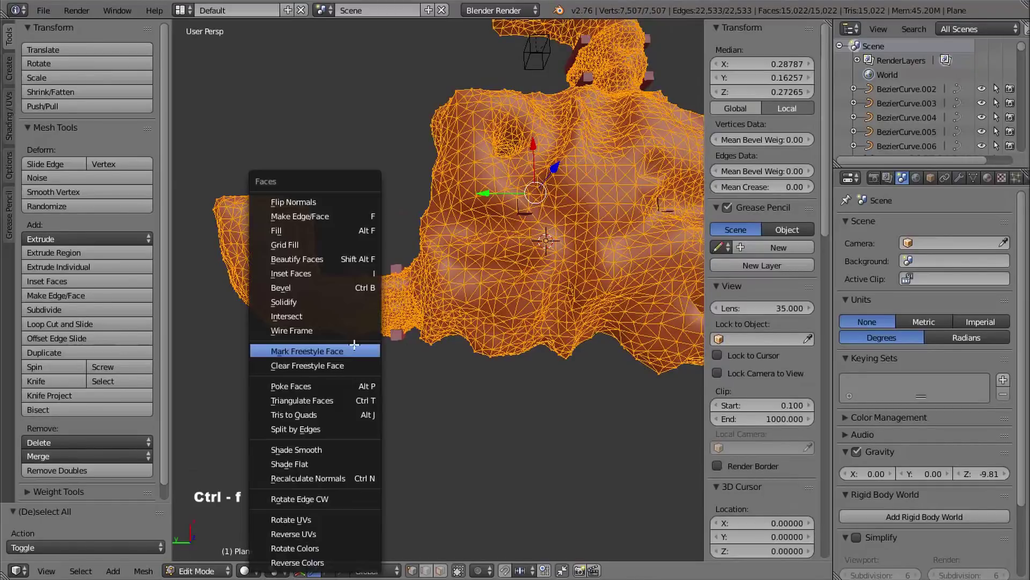
{"action": "left_click", "coordinate": [299, 203]}
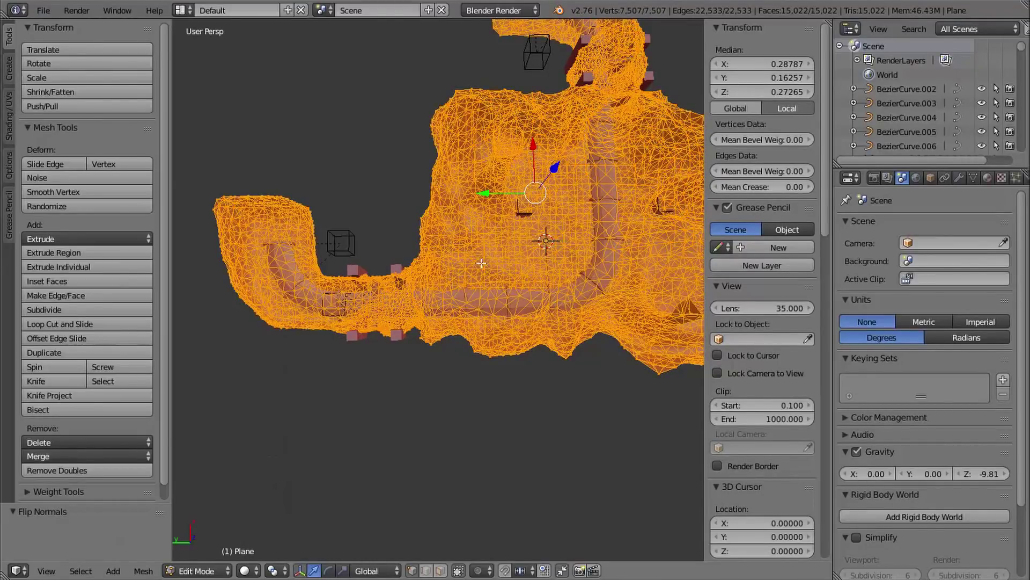
- Deselect everything, box-select a band of faces across the +Y tunnel's end branch, and frame the view on it
{"action": "middle_click_drag", "start_coordinate": [481, 263], "coordinate": [680, 262], "text": "shift"}
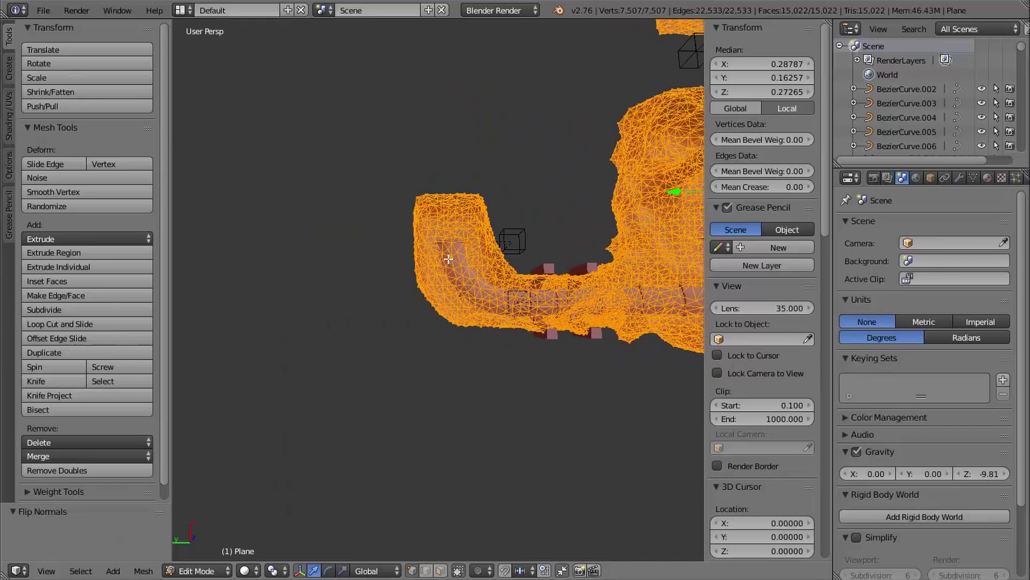
{"action": "key", "text": "a"}
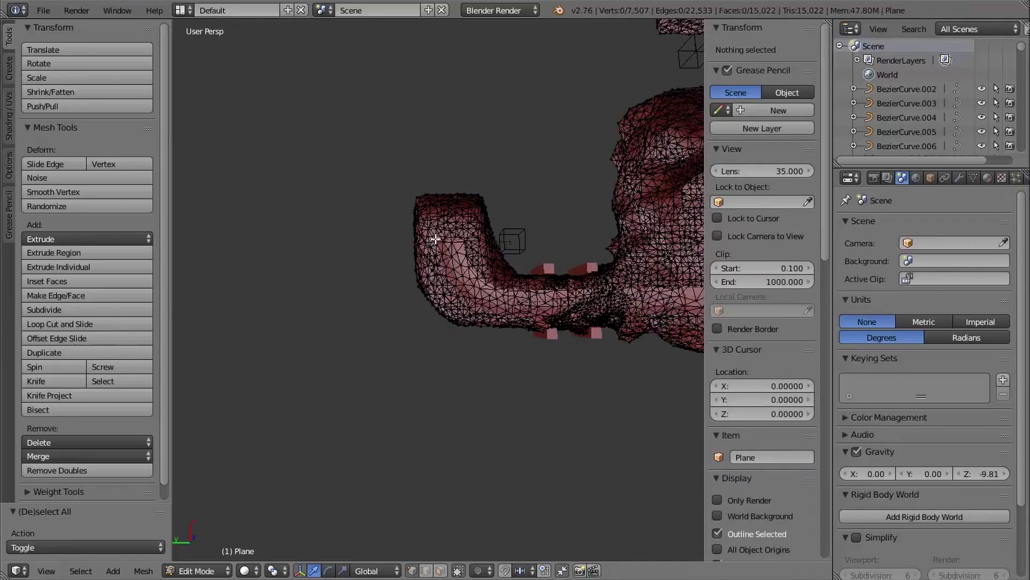
{"action": "key", "text": "b"}
{"action": "left_click_drag", "start_coordinate": [422, 227], "coordinate": [504, 275]}
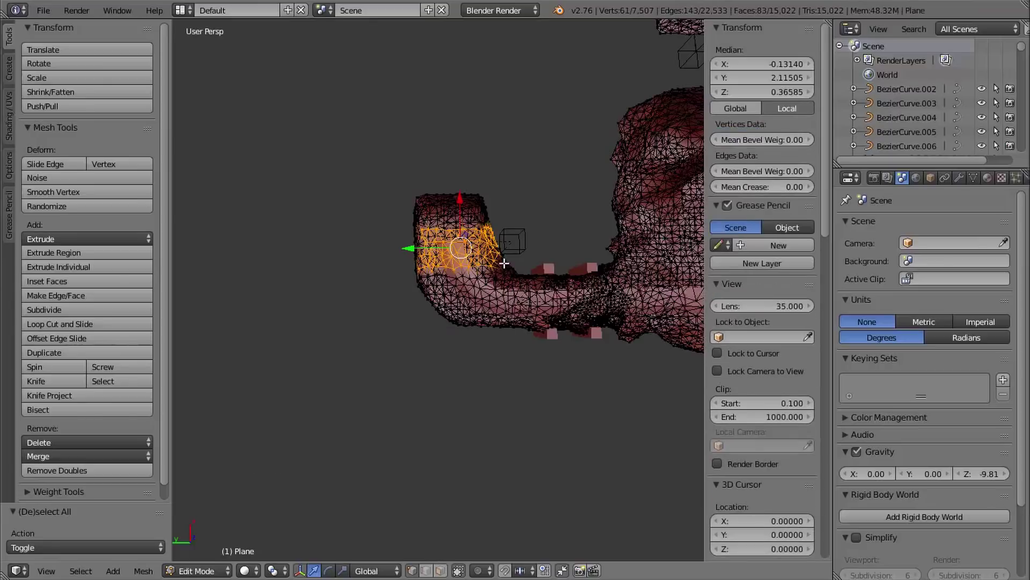
{"action": "middle_click_drag", "start_coordinate": [432, 317], "coordinate": [396, 285]}
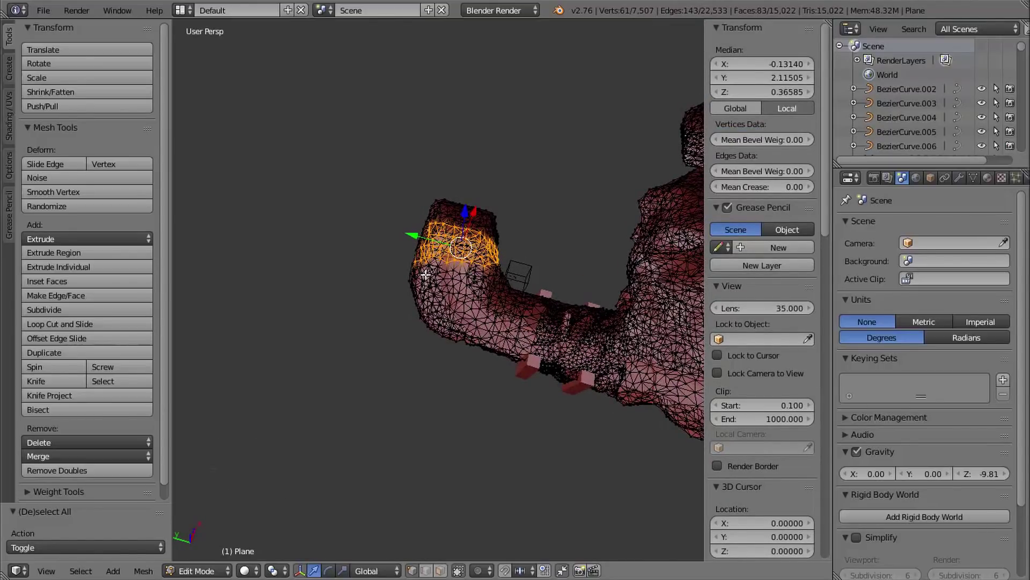
{"action": "key", "text": "KP_Decimal"}
{"action": "middle_click_drag", "start_coordinate": [460, 354], "coordinate": [465, 311]}
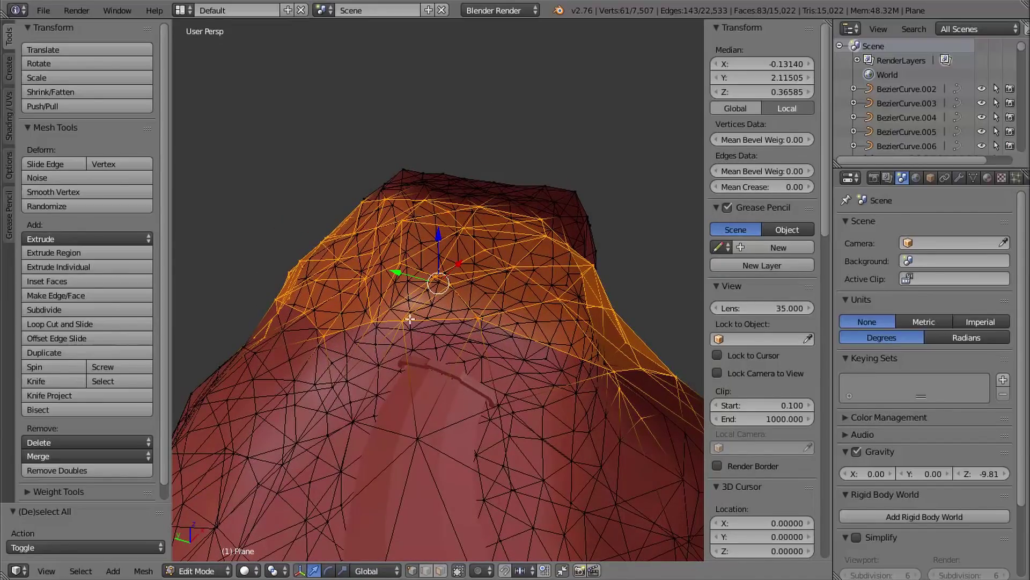
- Return to Sculpt Mode, enable Dyntopo again, and bring the tunnel's interior beside the conveyor bend into view
{"action": "key", "text": "Tab"}
{"action": "mouse_move", "coordinate": [443, 346]}
{"action": "middle_mouse_down", "text": "shift"}
{"action": "mouse_move", "coordinate": [403, 177]}
{"action": "mouse_move", "coordinate": [433, 273]}
{"action": "mouse_move", "coordinate": [423, 260]}
{"action": "mouse_move", "coordinate": [465, 283]}
{"action": "mouse_move", "coordinate": [463, 298]}
{"action": "mouse_move", "coordinate": [397, 274]}
{"action": "mouse_move", "coordinate": [394, 307]}
{"action": "mouse_move", "coordinate": [440, 334]}
{"action": "mouse_move", "coordinate": [444, 322]}
{"action": "mouse_move", "coordinate": [449, 347]}
{"action": "mouse_move", "coordinate": [437, 341]}
{"action": "middle_mouse_up", "text": "shift"}
{"action": "left_click", "coordinate": [88, 382]}
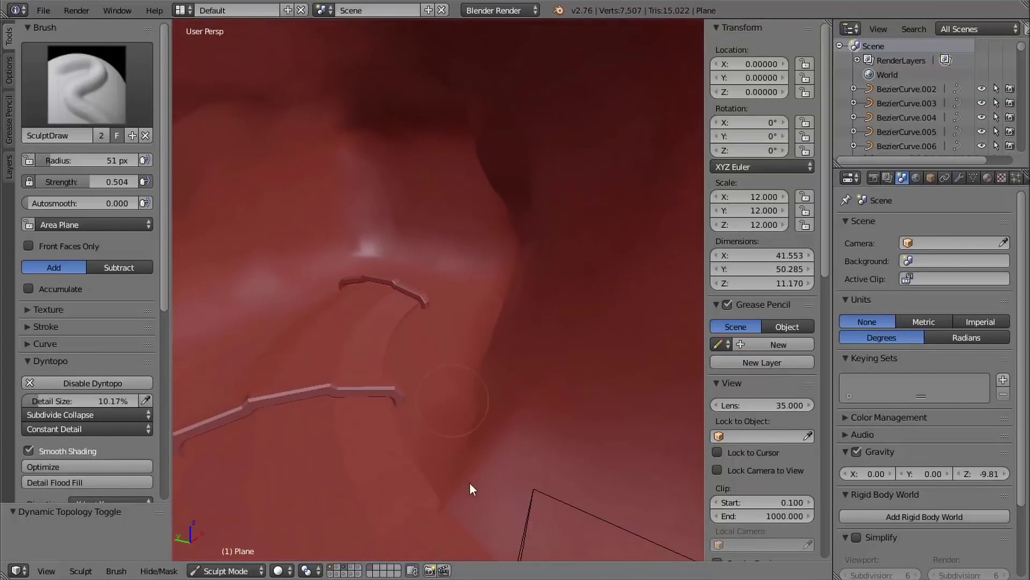
{"action": "middle_click_drag", "start_coordinate": [499, 463], "coordinate": [425, 443], "text": "shift"}
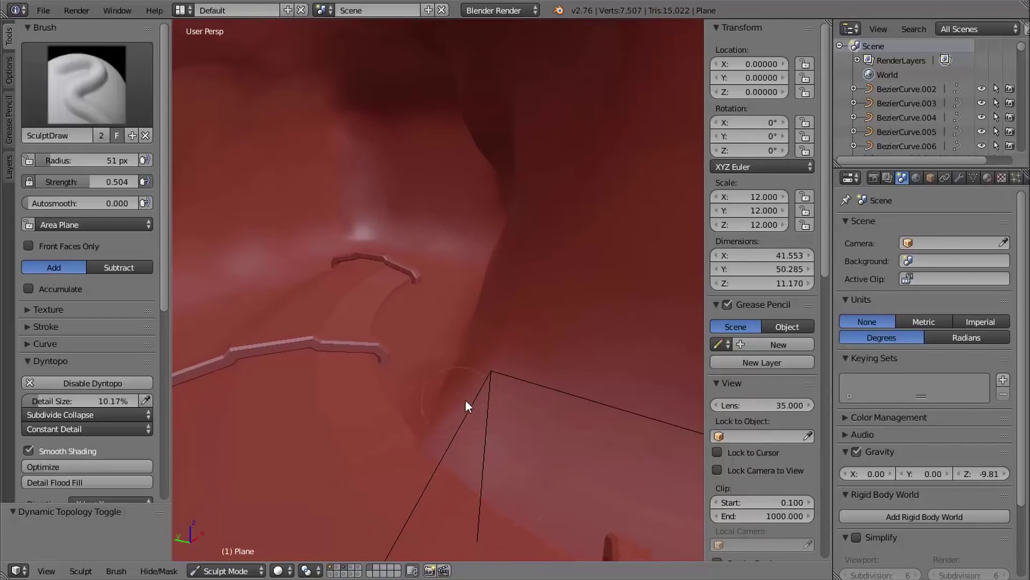
{"action": "middle_click_drag", "start_coordinate": [465, 401], "coordinate": [461, 381], "text": "shift"}
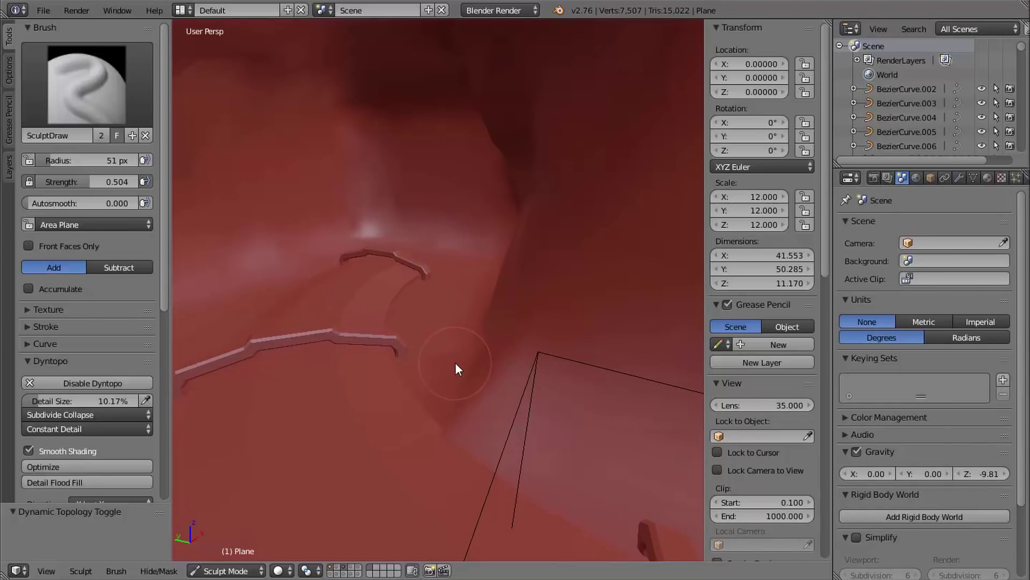
- Set the brush radius to 73 px and carve back the protruding interior wall beside the conveyor bend
{"action": "key", "text": "f"}
{"action": "left_click", "coordinate": [471, 363]}
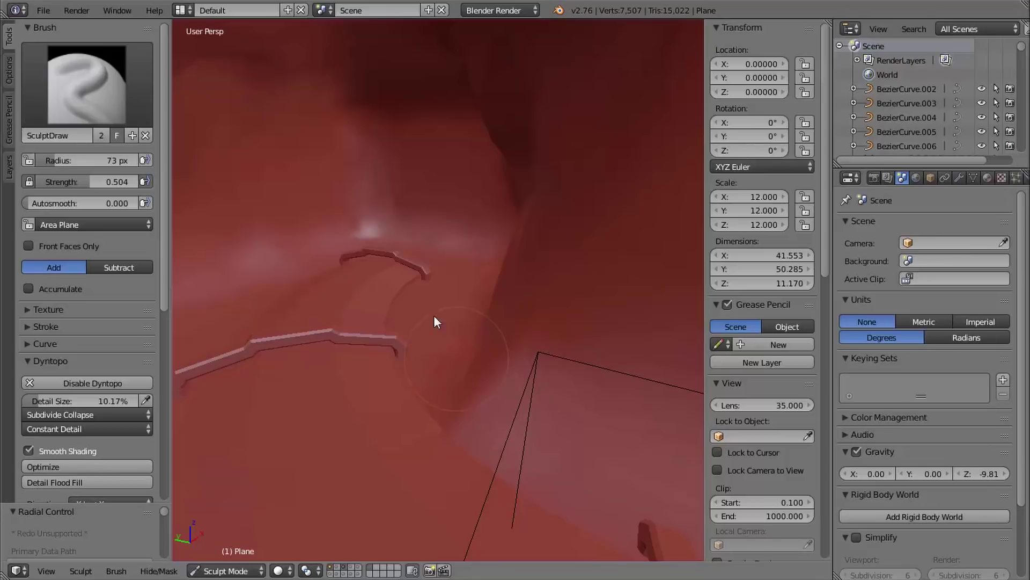
{"action": "left_click_drag", "start_coordinate": [516, 370], "coordinate": [484, 408], "text": "ctrl"}
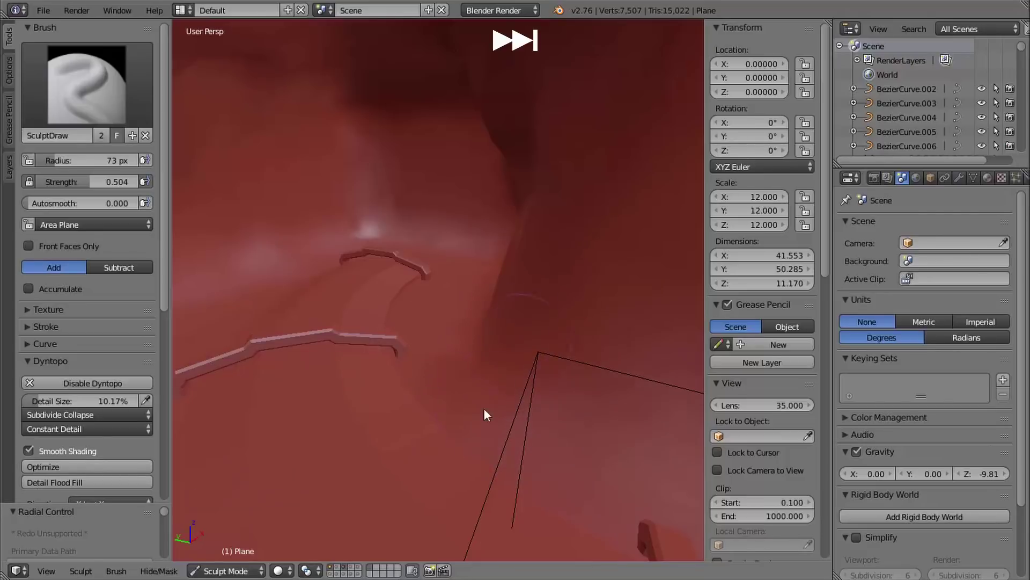
{"action": "middle_click_drag", "start_coordinate": [485, 408], "coordinate": [422, 365]}
{"action": "mouse_move", "coordinate": [422, 365]}
{"action": "middle_mouse_down", "text": "shift"}
{"action": "mouse_move", "coordinate": [434, 312]}
{"action": "mouse_move", "coordinate": [472, 316]}
{"action": "middle_mouse_up", "text": "shift"}
{"action": "mouse_move", "coordinate": [472, 317]}
{"action": "left_mouse_down", "text": "ctrl"}
{"action": "mouse_move", "coordinate": [536, 361]}
{"action": "mouse_move", "coordinate": [457, 301]}
{"action": "left_mouse_up", "text": "ctrl"}
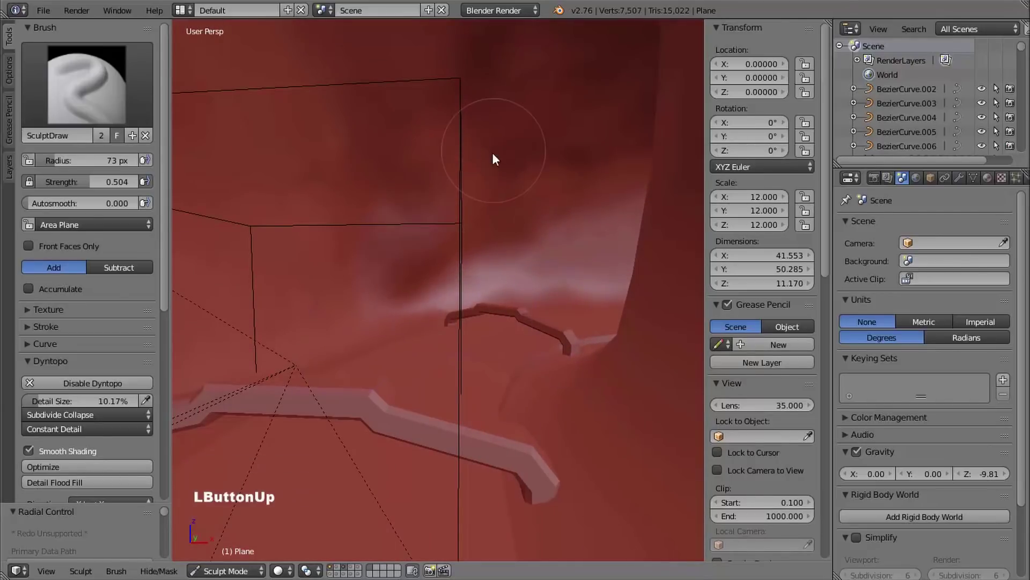
- Sculpt rocky ridges and hollows into the tunnel's interior wall and ceiling above the conveyor
{"action": "mouse_move", "coordinate": [503, 158]}
{"action": "left_mouse_down"}
{"action": "mouse_move", "coordinate": [510, 138]}
{"action": "mouse_move", "coordinate": [528, 132]}
{"action": "left_mouse_up"}
{"action": "mouse_move", "coordinate": [472, 161]}
{"action": "left_mouse_down"}
{"action": "mouse_move", "coordinate": [386, 272]}
{"action": "mouse_move", "coordinate": [338, 161]}
{"action": "left_mouse_up"}
{"action": "mouse_move", "coordinate": [331, 140]}
{"action": "left_mouse_down"}
{"action": "mouse_move", "coordinate": [327, 131]}
{"action": "mouse_move", "coordinate": [392, 167]}
{"action": "left_mouse_up"}
{"action": "mouse_move", "coordinate": [392, 167]}
{"action": "middle_mouse_down", "text": "shift"}
{"action": "mouse_move", "coordinate": [425, 152]}
{"action": "mouse_move", "coordinate": [437, 200]}
{"action": "mouse_move", "coordinate": [452, 206]}
{"action": "mouse_move", "coordinate": [454, 195]}
{"action": "middle_mouse_up", "text": "shift"}
{"action": "left_click_drag", "start_coordinate": [313, 297], "coordinate": [343, 232]}
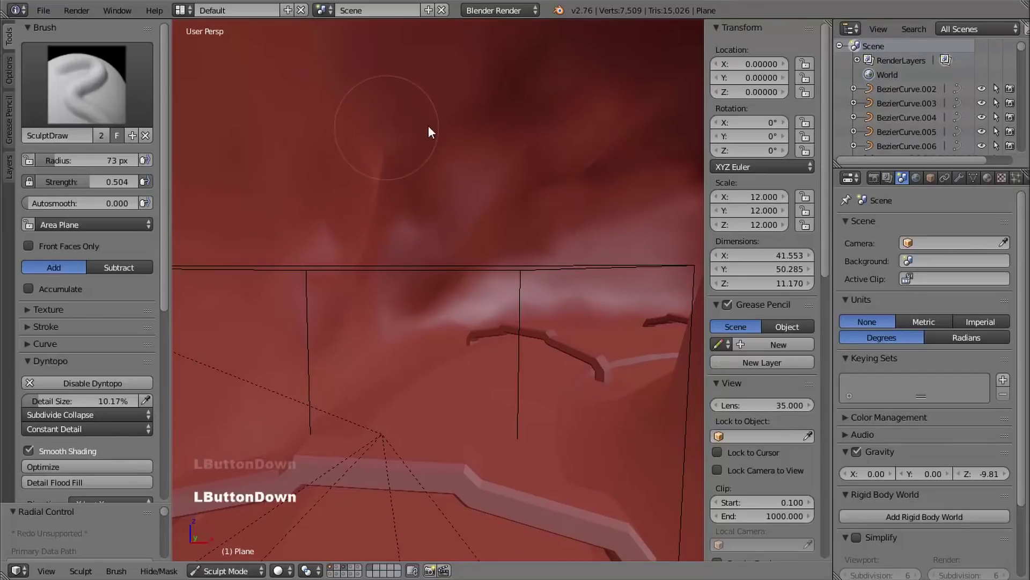
{"action": "left_click_drag", "start_coordinate": [429, 126], "coordinate": [445, 92]}
{"action": "mouse_move", "coordinate": [393, 131]}
{"action": "left_mouse_down"}
{"action": "mouse_move", "coordinate": [412, 111]}
{"action": "mouse_move", "coordinate": [403, 220]}
{"action": "left_mouse_up"}
{"action": "left_click_drag", "start_coordinate": [384, 284], "coordinate": [407, 244], "text": "ctrl"}
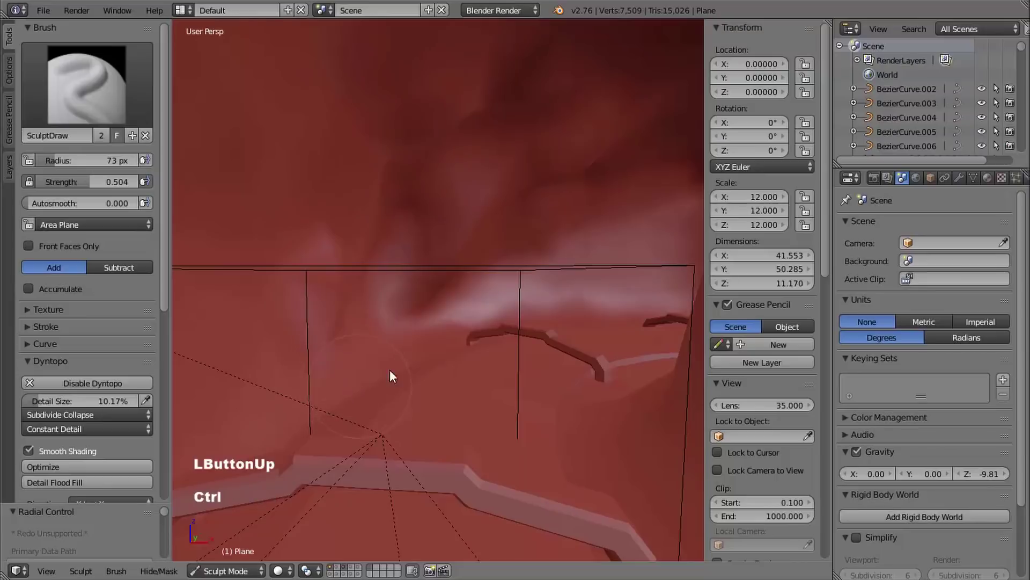
- Sculpt more rock shapes along the interior walls on both sides of the conveyor and smooth the inner bend
{"action": "mouse_move", "coordinate": [447, 349]}
{"action": "middle_mouse_down"}
{"action": "mouse_move", "coordinate": [446, 372]}
{"action": "mouse_move", "coordinate": [392, 362]}
{"action": "middle_mouse_up"}
{"action": "left_click_drag", "start_coordinate": [392, 362], "coordinate": [429, 340]}
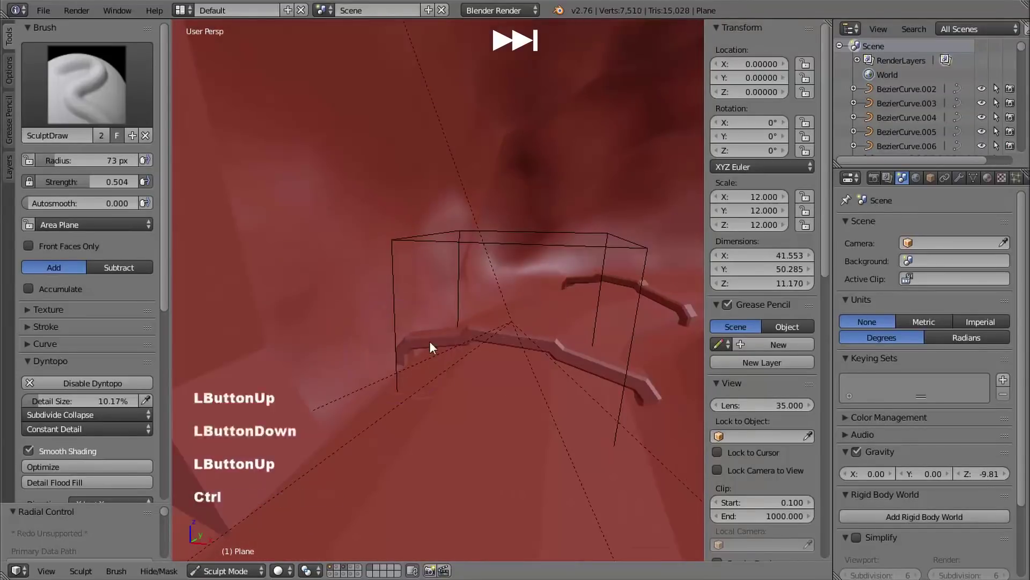
{"action": "mouse_move", "coordinate": [429, 341]}
{"action": "middle_mouse_down", "text": "ctrl+shift"}
{"action": "mouse_move", "coordinate": [554, 215]}
{"action": "mouse_move", "coordinate": [537, 236]}
{"action": "middle_mouse_up", "text": "ctrl+shift"}
{"action": "left_click_drag", "start_coordinate": [537, 236], "coordinate": [519, 248]}
{"action": "middle_click_drag", "start_coordinate": [520, 248], "coordinate": [528, 359]}
{"action": "left_click_drag", "start_coordinate": [528, 359], "coordinate": [593, 346]}
{"action": "mouse_move", "coordinate": [594, 346]}
{"action": "middle_mouse_down", "text": "ctrl+shift"}
{"action": "mouse_move", "coordinate": [466, 269]}
{"action": "mouse_move", "coordinate": [560, 327]}
{"action": "middle_mouse_up", "text": "ctrl+shift"}
{"action": "middle_click_drag", "start_coordinate": [525, 285], "coordinate": [514, 307]}
{"action": "left_click_drag", "start_coordinate": [513, 307], "coordinate": [571, 300], "text": "shift"}
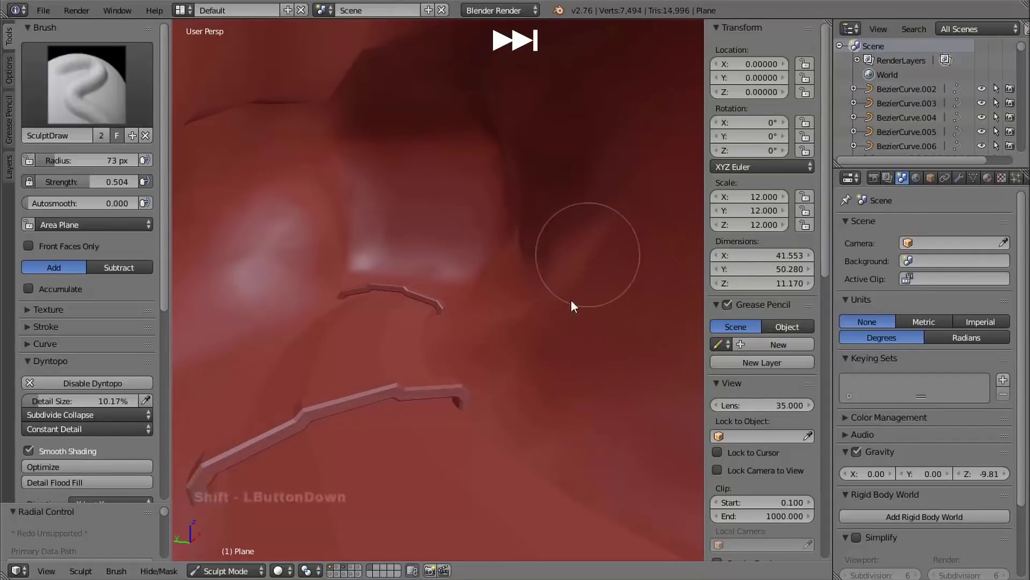
- Examine the tunnel's interior walls along the conveyor from several angles
{"action": "middle_click_drag", "start_coordinate": [571, 300], "coordinate": [485, 262]}
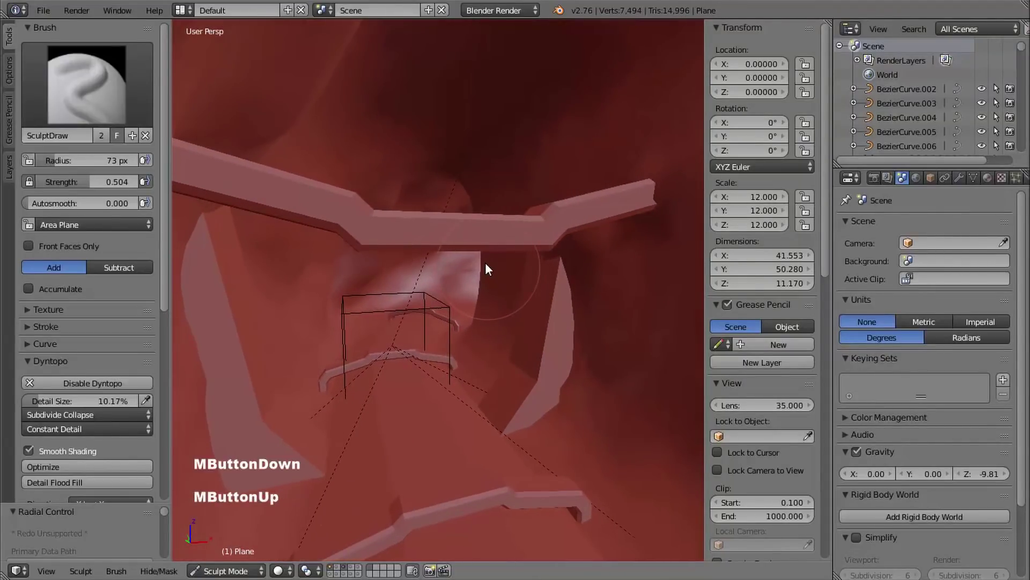
{"action": "mouse_move", "coordinate": [510, 212]}
{"action": "middle_mouse_down", "text": "ctrl+shift"}
{"action": "mouse_move", "coordinate": [526, 193]}
{"action": "mouse_move", "coordinate": [471, 304]}
{"action": "mouse_move", "coordinate": [540, 313]}
{"action": "mouse_move", "coordinate": [551, 271]}
{"action": "mouse_move", "coordinate": [432, 261]}
{"action": "middle_mouse_up", "text": "ctrl+shift"}
{"action": "mouse_move", "coordinate": [229, 257]}
{"action": "middle_mouse_down", "text": "shift"}
{"action": "mouse_move", "coordinate": [553, 275]}
{"action": "mouse_move", "coordinate": [425, 263]}
{"action": "mouse_move", "coordinate": [409, 275]}
{"action": "mouse_move", "coordinate": [493, 261]}
{"action": "mouse_move", "coordinate": [575, 226]}
{"action": "mouse_move", "coordinate": [626, 118]}
{"action": "mouse_move", "coordinate": [594, 203]}
{"action": "mouse_move", "coordinate": [603, 209]}
{"action": "mouse_move", "coordinate": [481, 179]}
{"action": "mouse_move", "coordinate": [549, 202]}
{"action": "mouse_move", "coordinate": [563, 184]}
{"action": "mouse_move", "coordinate": [540, 219]}
{"action": "mouse_move", "coordinate": [548, 188]}
{"action": "mouse_move", "coordinate": [536, 196]}
{"action": "mouse_move", "coordinate": [522, 231]}
{"action": "middle_mouse_up", "text": "shift"}
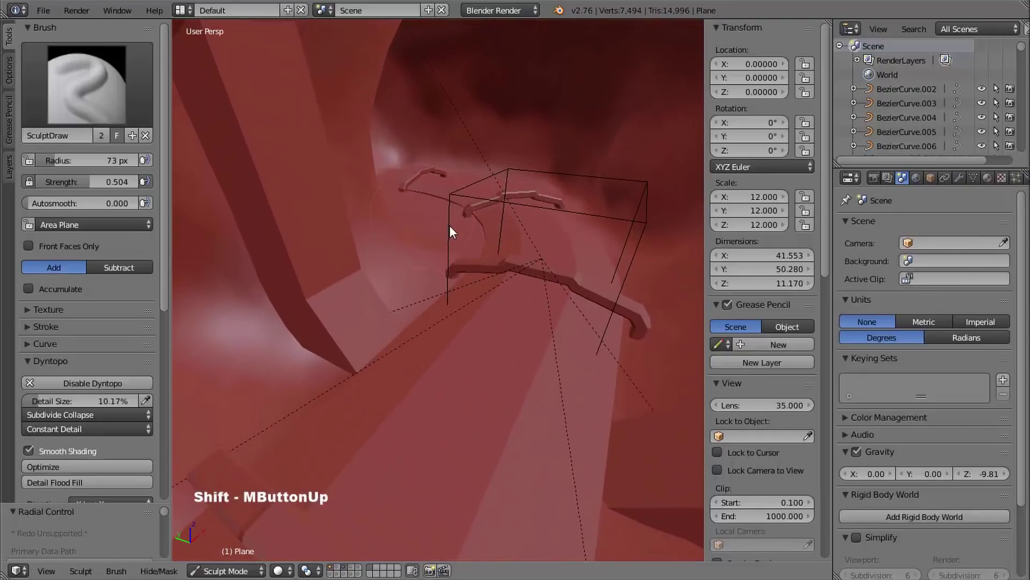
{"action": "mouse_move", "coordinate": [448, 236]}
{"action": "middle_mouse_down", "text": "shift"}
{"action": "mouse_move", "coordinate": [489, 243]}
{"action": "mouse_move", "coordinate": [453, 224]}
{"action": "middle_mouse_up", "text": "shift"}
{"action": "middle_click_drag", "start_coordinate": [523, 209], "coordinate": [542, 239], "text": "shift"}
{"action": "middle_click_drag", "start_coordinate": [542, 239], "coordinate": [555, 241]}
{"action": "mouse_move", "coordinate": [555, 241]}
{"action": "middle_mouse_down"}
{"action": "mouse_move", "coordinate": [548, 250]}
{"action": "mouse_move", "coordinate": [536, 234]}
{"action": "middle_mouse_up"}
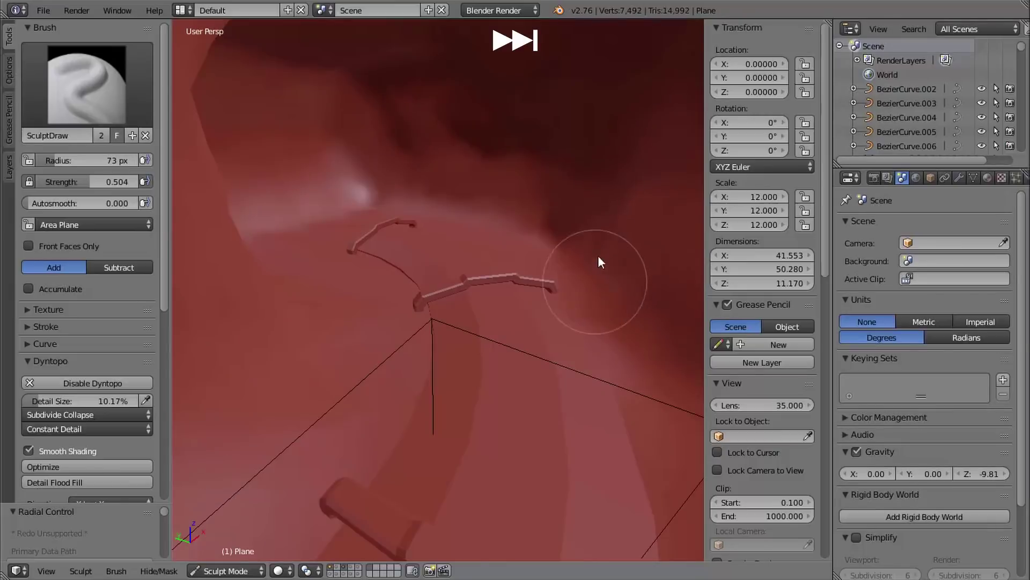
- Sculpt additional rock relief into the tunnel's interior wall behind the conveyor bend
{"action": "middle_click_drag", "start_coordinate": [598, 256], "coordinate": [569, 231]}
{"action": "left_click_drag", "start_coordinate": [569, 231], "coordinate": [549, 221]}
{"action": "mouse_move", "coordinate": [549, 221]}
{"action": "middle_mouse_down", "text": "shift"}
{"action": "mouse_move", "coordinate": [538, 222]}
{"action": "mouse_move", "coordinate": [567, 233]}
{"action": "mouse_move", "coordinate": [597, 195]}
{"action": "mouse_move", "coordinate": [575, 224]}
{"action": "middle_mouse_up", "text": "shift"}
{"action": "middle_click_drag", "start_coordinate": [576, 224], "coordinate": [524, 263]}
{"action": "mouse_move", "coordinate": [538, 278]}
{"action": "left_mouse_down"}
{"action": "mouse_move", "coordinate": [533, 299]}
{"action": "mouse_move", "coordinate": [510, 260]}
{"action": "mouse_move", "coordinate": [515, 236]}
{"action": "mouse_move", "coordinate": [456, 209]}
{"action": "mouse_move", "coordinate": [392, 262]}
{"action": "left_mouse_up"}
{"action": "mouse_move", "coordinate": [392, 262]}
{"action": "left_mouse_down"}
{"action": "mouse_move", "coordinate": [387, 211]}
{"action": "mouse_move", "coordinate": [395, 209]}
{"action": "mouse_move", "coordinate": [382, 182]}
{"action": "mouse_move", "coordinate": [438, 201]}
{"action": "left_mouse_up"}
{"action": "middle_click_drag", "start_coordinate": [438, 200], "coordinate": [455, 184]}
- Build up more rock shapes on the walls around the conveyor bend and smooth the adjoining surface
{"action": "left_click_drag", "start_coordinate": [537, 133], "coordinate": [537, 141]}
{"action": "middle_click_drag", "start_coordinate": [536, 140], "coordinate": [547, 155]}
{"action": "middle_click_drag", "start_coordinate": [548, 156], "coordinate": [568, 225], "text": "shift"}
{"action": "mouse_move", "coordinate": [612, 332]}
{"action": "left_mouse_down"}
{"action": "mouse_move", "coordinate": [622, 358]}
{"action": "mouse_move", "coordinate": [580, 279]}
{"action": "left_mouse_up"}
{"action": "left_click_drag", "start_coordinate": [563, 257], "coordinate": [533, 208], "text": "shift"}
- Sculpt the tunnel wall and ceiling around the tall conveyor support frame leading into the bend
{"action": "mouse_move", "coordinate": [529, 212]}
{"action": "middle_mouse_down"}
{"action": "mouse_move", "coordinate": [465, 261]}
{"action": "mouse_move", "coordinate": [390, 179]}
{"action": "middle_mouse_up"}
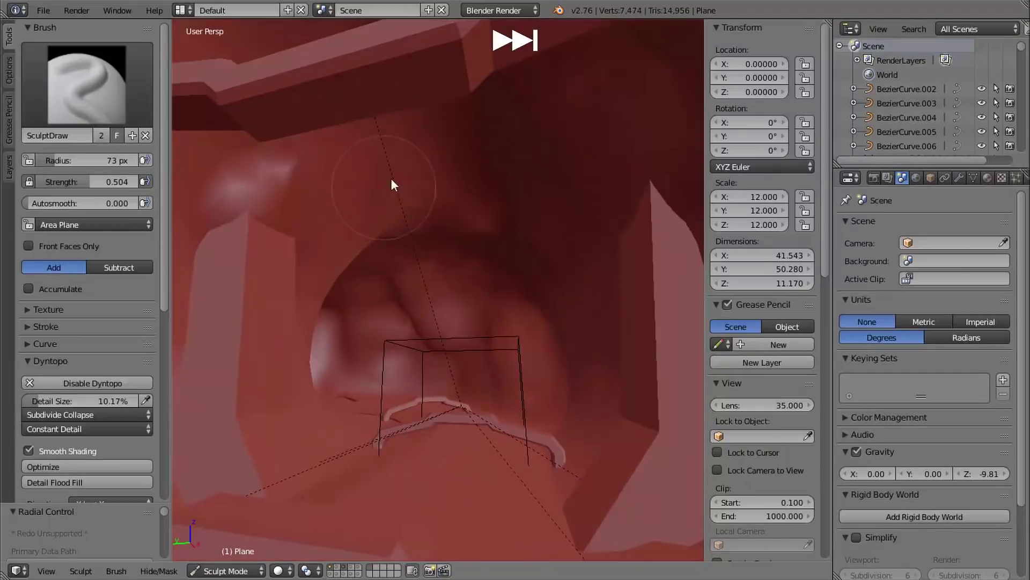
{"action": "left_click_drag", "start_coordinate": [391, 179], "coordinate": [421, 197]}
{"action": "mouse_move", "coordinate": [421, 198]}
{"action": "middle_mouse_down"}
{"action": "mouse_move", "coordinate": [373, 329]}
{"action": "mouse_move", "coordinate": [428, 414]}
{"action": "mouse_move", "coordinate": [385, 377]}
{"action": "middle_mouse_up"}
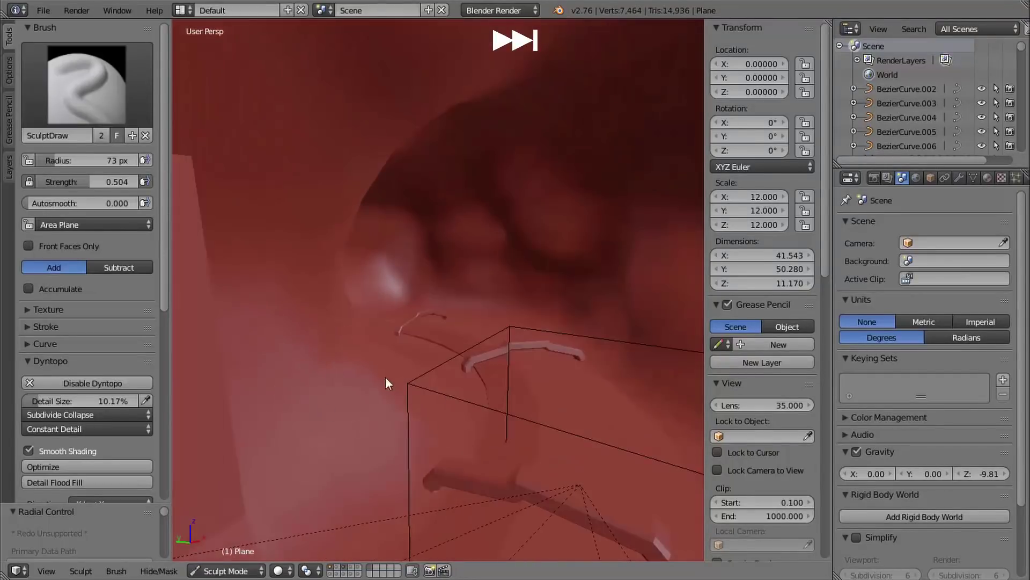
{"action": "middle_click_drag", "start_coordinate": [482, 75], "coordinate": [526, 126]}
{"action": "left_click_drag", "start_coordinate": [526, 126], "coordinate": [556, 95]}
{"action": "mouse_move", "coordinate": [556, 95]}
{"action": "middle_mouse_down"}
{"action": "mouse_move", "coordinate": [546, 256]}
{"action": "mouse_move", "coordinate": [564, 231]}
{"action": "middle_mouse_up"}
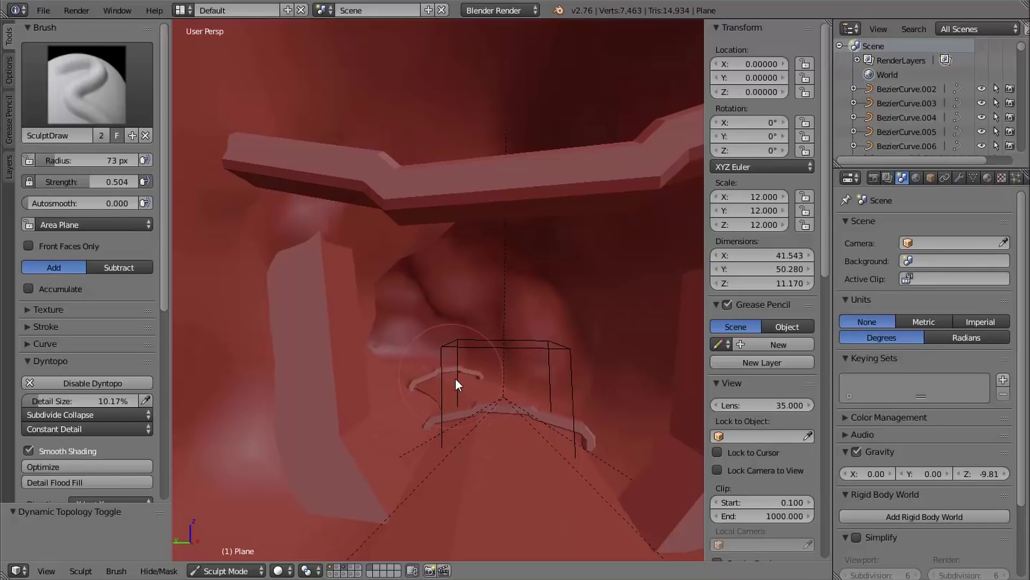
- Switch the cavern from Sculpt Mode to Object Mode and hide the cavern layer
{"action": "left_click", "coordinate": [229, 569]}
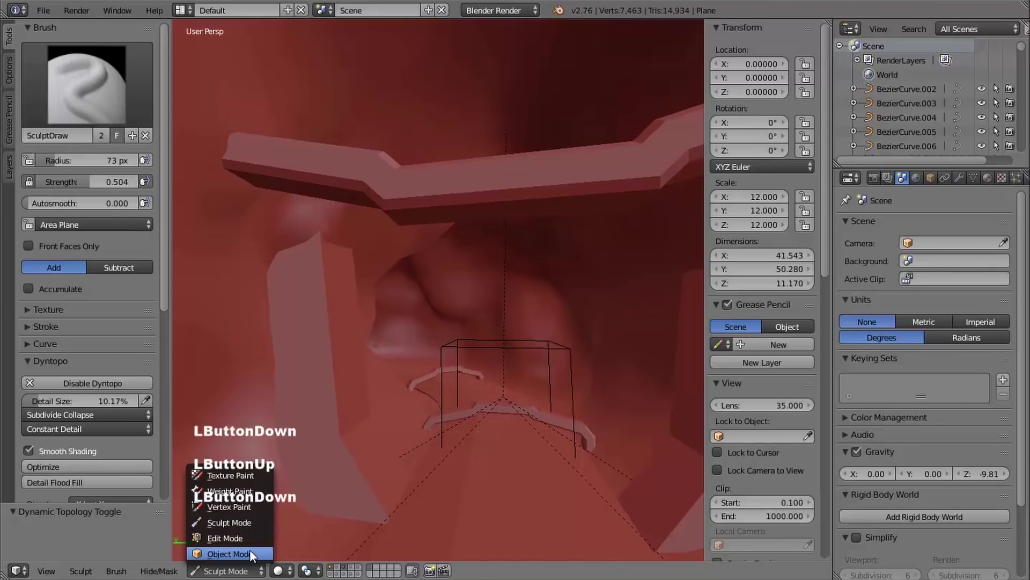
{"action": "left_click", "coordinate": [249, 550]}
{"action": "left_click", "coordinate": [10, 290]}
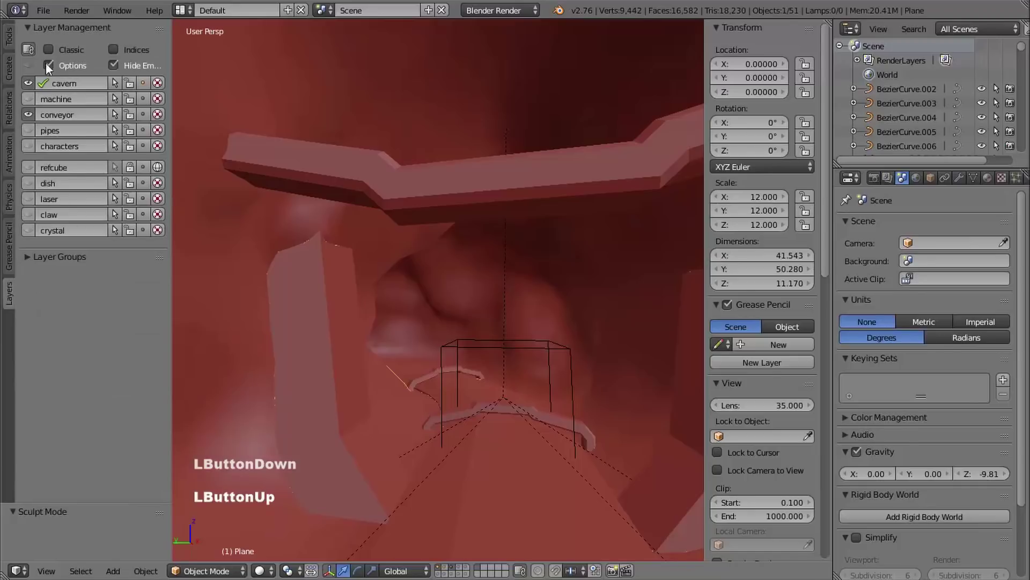
{"action": "left_click", "coordinate": [28, 81]}
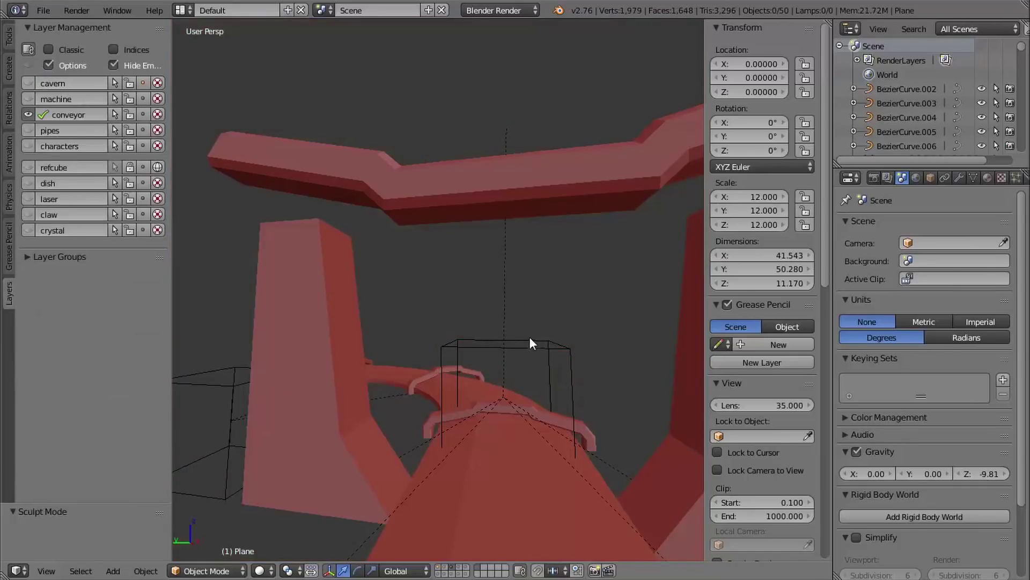
- Unhide the conveyor's flat surface strip, then hide everything except that strip and the four bend pieces at its ends
{"action": "key", "text": "alt+h"}
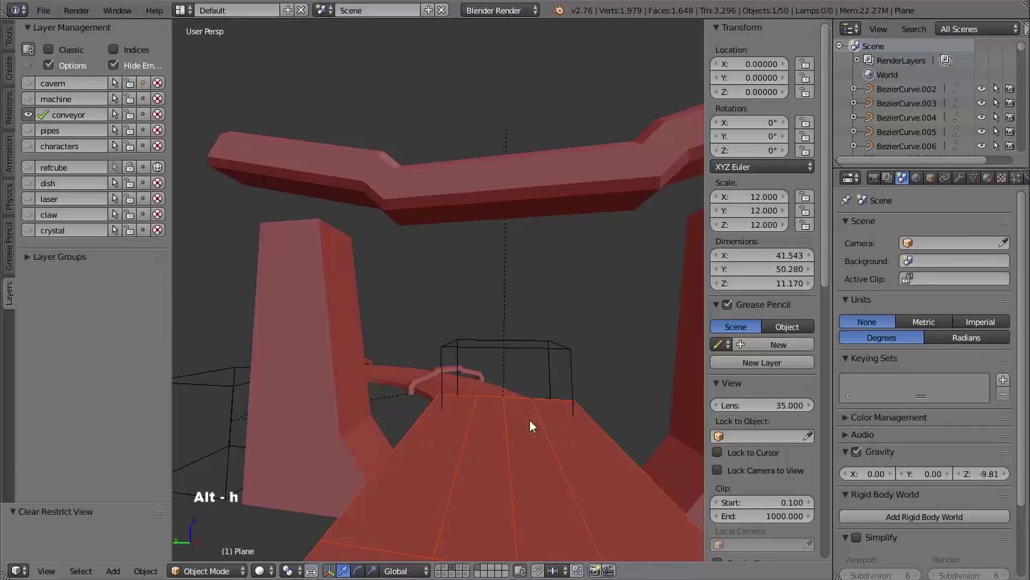
{"action": "right_click", "coordinate": [576, 423]}
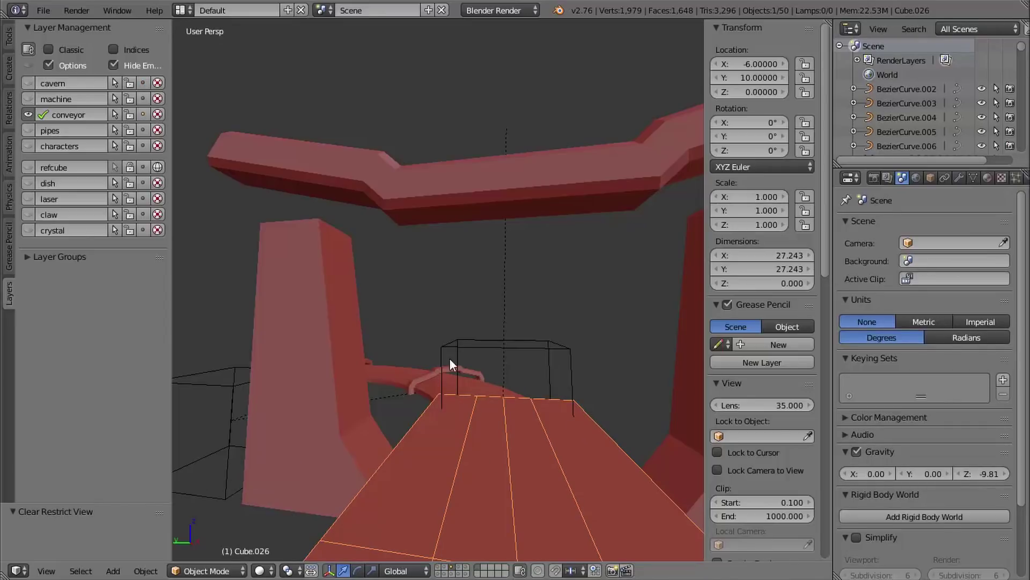
{"action": "right_click", "coordinate": [403, 369], "text": "shift"}
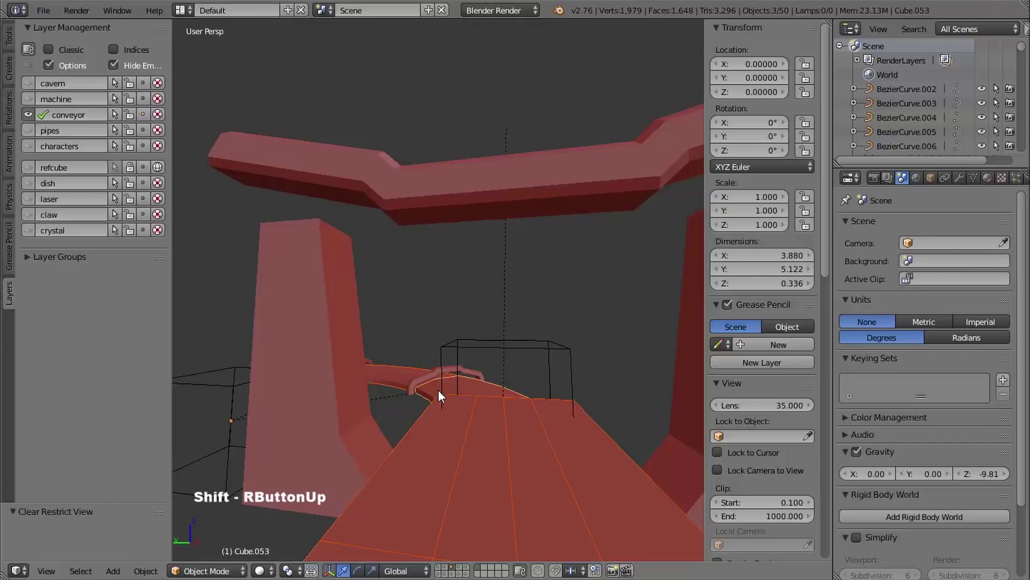
{"action": "key", "text": "KP_Decimal"}
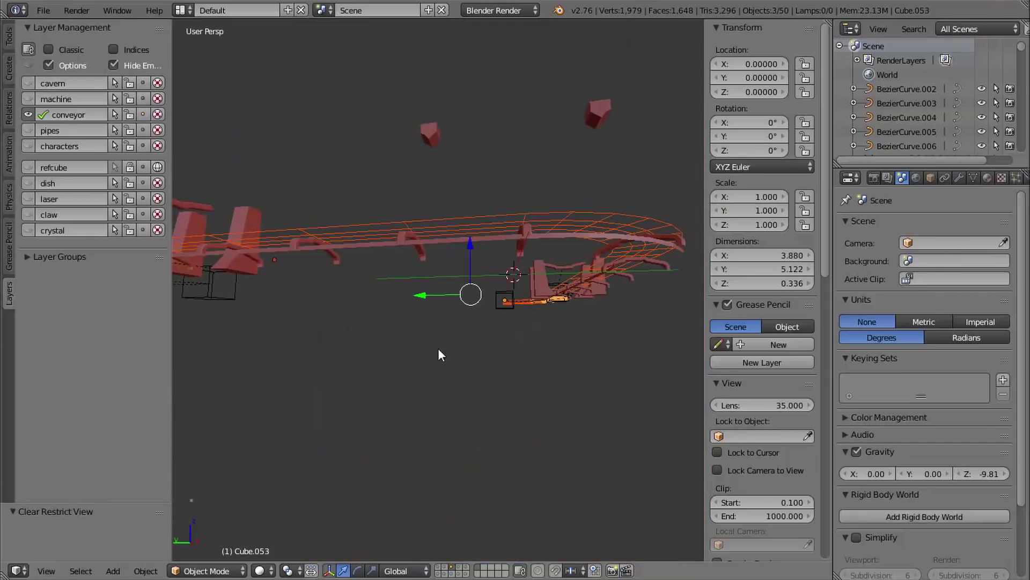
{"action": "middle_click_drag", "start_coordinate": [438, 348], "coordinate": [464, 372]}
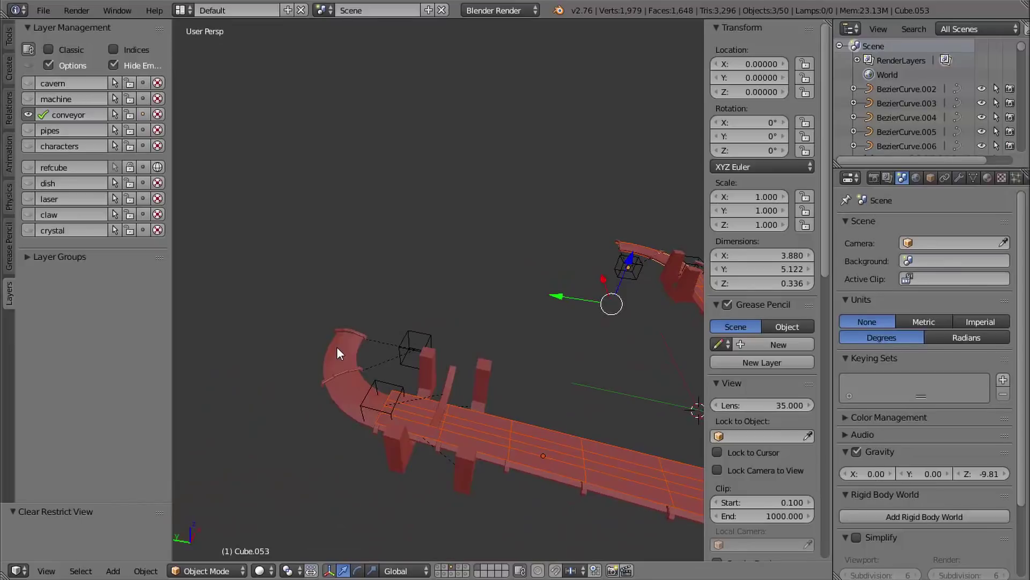
{"action": "right_click", "coordinate": [344, 384], "text": "shift"}
{"action": "right_click", "coordinate": [347, 385], "text": "shift"}
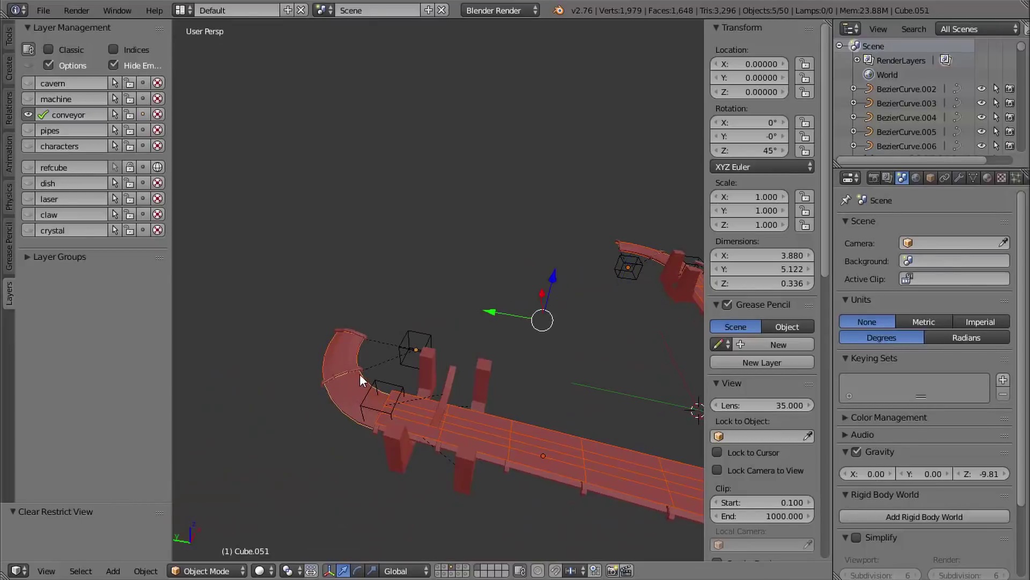
{"action": "key", "text": "shift+h"}
- Duplicate the four conveyor bend pieces in place and join the copies into one mesh
{"action": "middle_click_drag", "start_coordinate": [413, 362], "coordinate": [440, 376], "text": "shift"}
{"action": "mouse_move", "coordinate": [440, 375]}
{"action": "middle_mouse_down"}
{"action": "mouse_move", "coordinate": [464, 391]}
{"action": "mouse_move", "coordinate": [457, 386]}
{"action": "middle_mouse_up"}
{"action": "middle_click_drag", "start_coordinate": [456, 385], "coordinate": [387, 426], "text": "shift"}
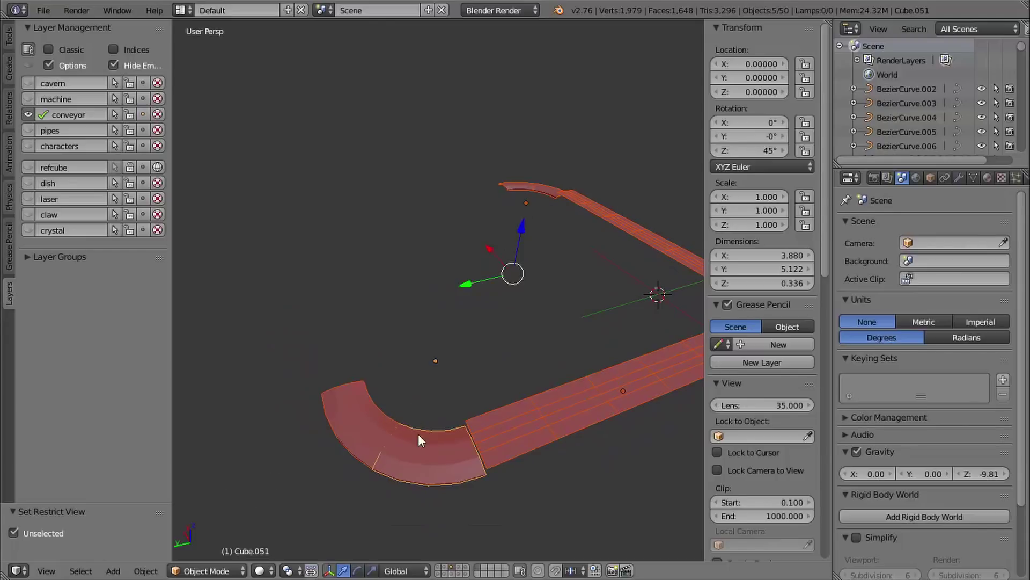
{"action": "right_click", "coordinate": [361, 418]}
{"action": "right_click", "coordinate": [523, 186], "text": "shift"}
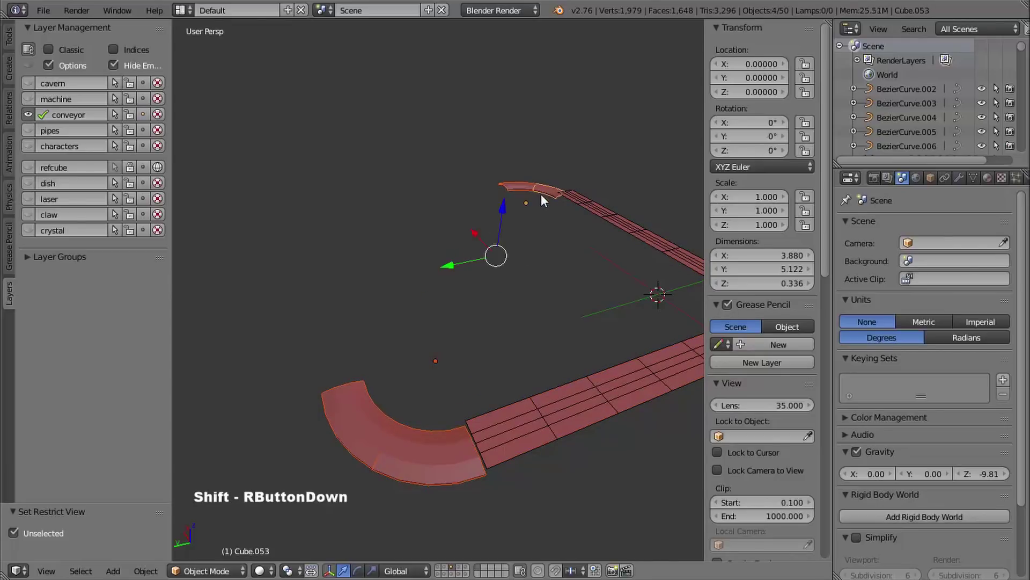
{"action": "right_click", "coordinate": [540, 192], "text": "shift"}
{"action": "key", "text": "shift+d"}
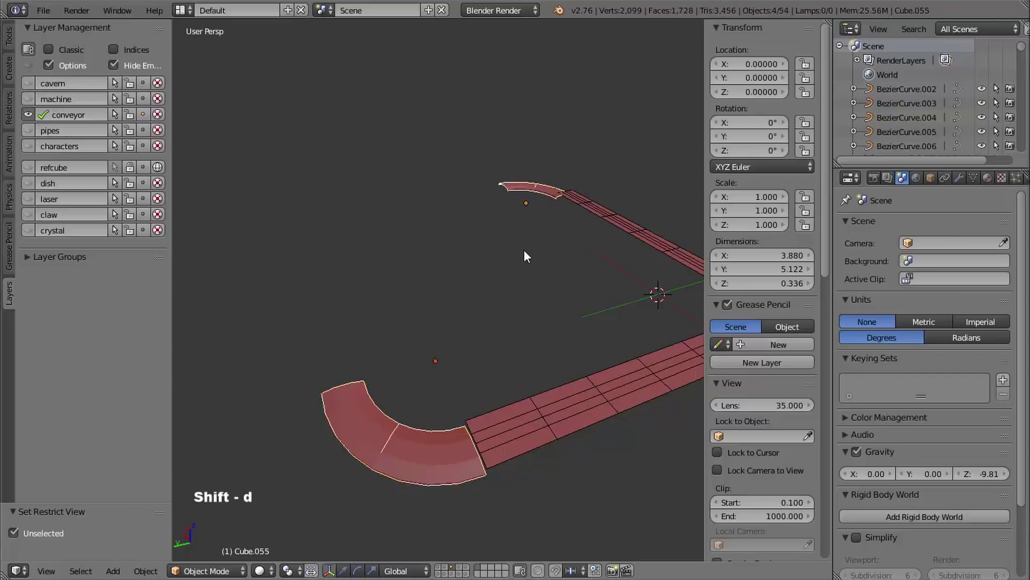
{"action": "right_click", "coordinate": [524, 247]}
{"action": "middle_click_drag", "start_coordinate": [509, 324], "coordinate": [477, 307], "text": "shift"}
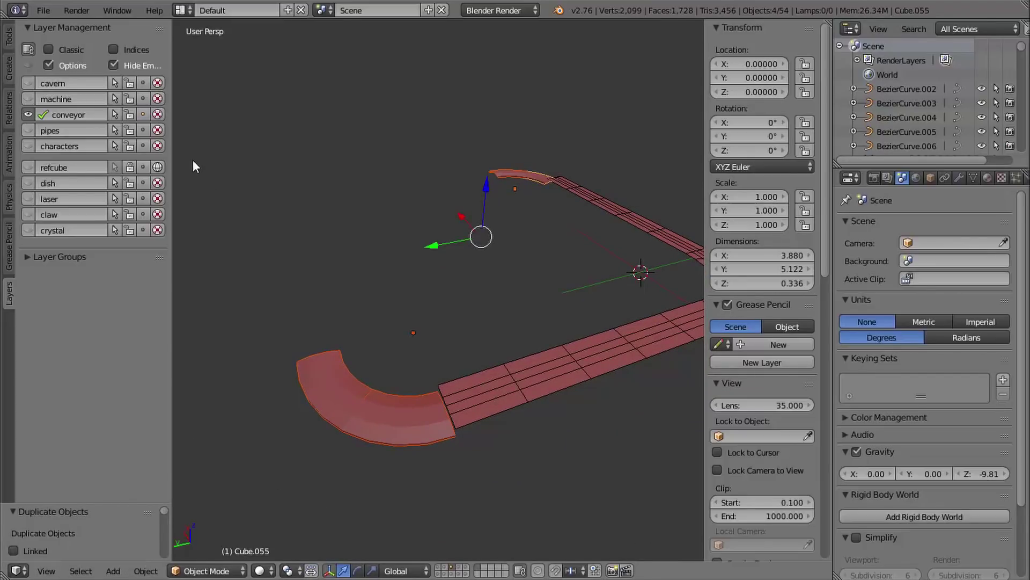
{"action": "left_click", "coordinate": [15, 31]}
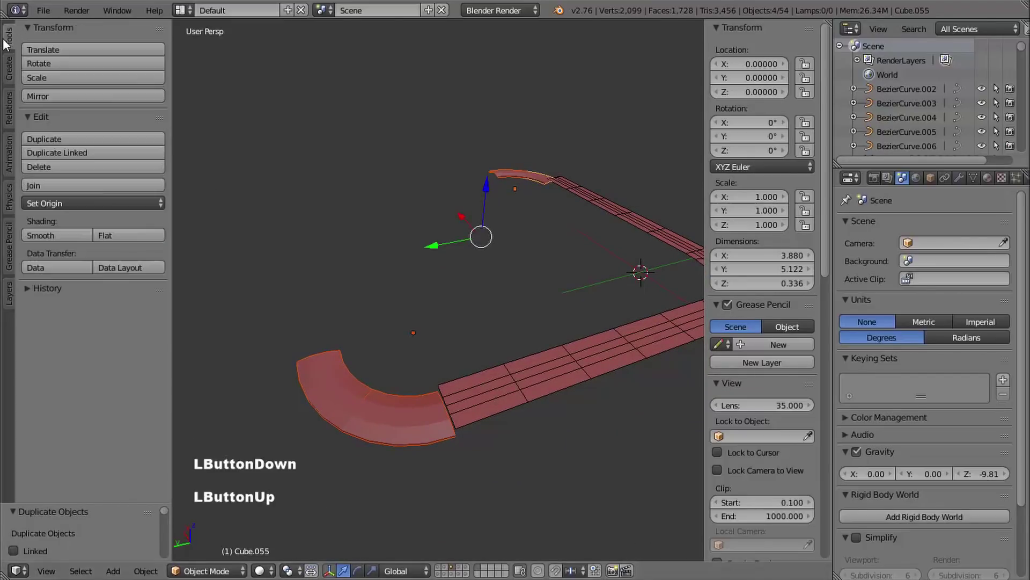
{"action": "left_click", "coordinate": [72, 185]}
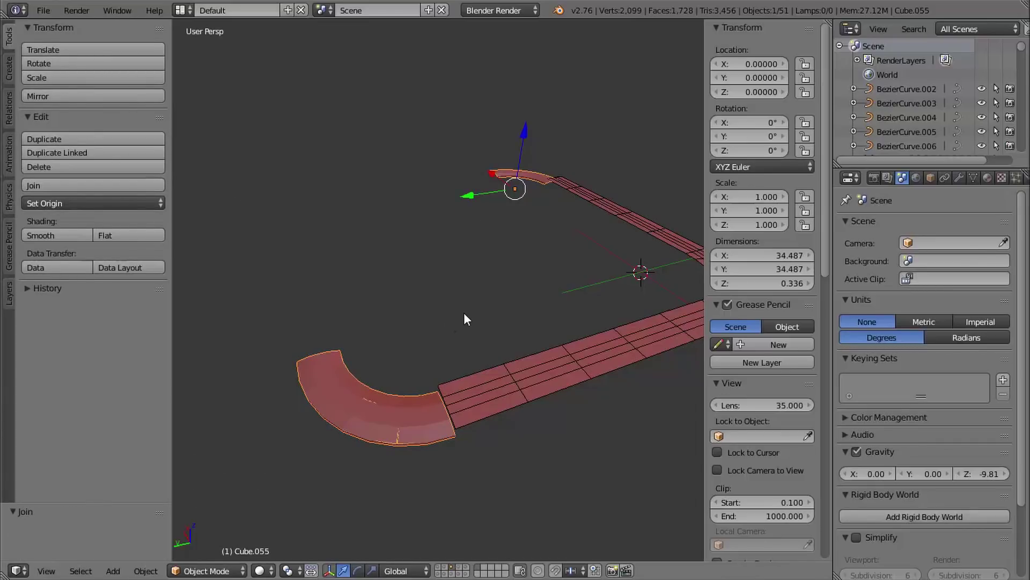
- Flatten all of the joined bend mesh by scaling it to 0 along the global Z axis
{"action": "key", "text": "Tab"}
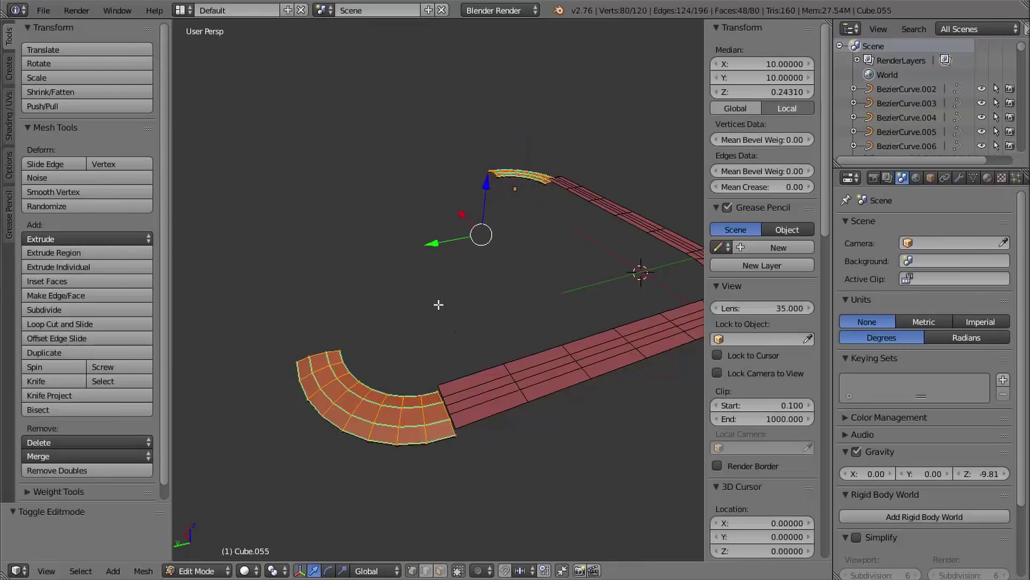
{"action": "key", "text": "a"}
{"action": "key", "text": "a"}
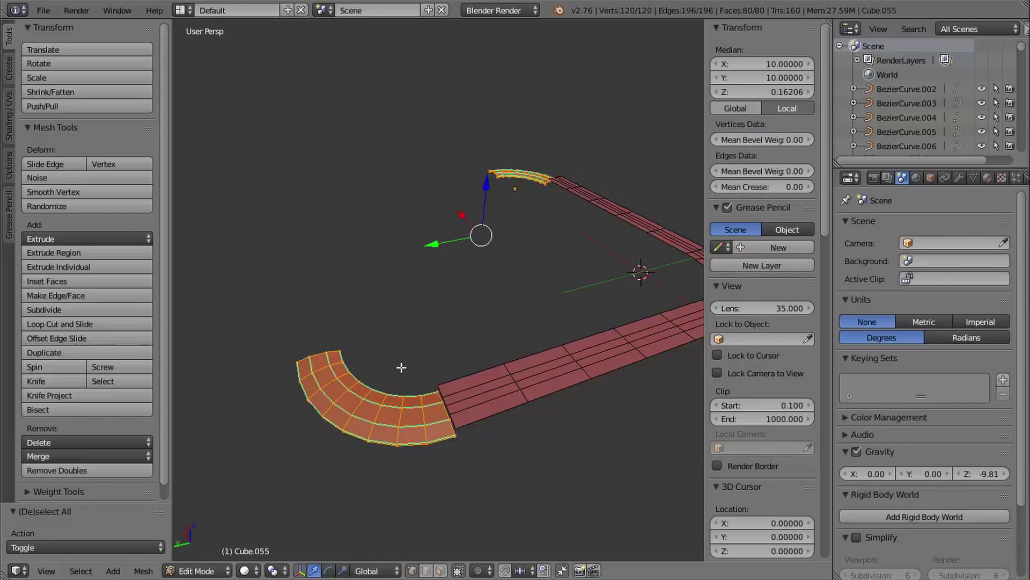
{"action": "key", "text": "s"}
{"action": "key", "text": "z"}
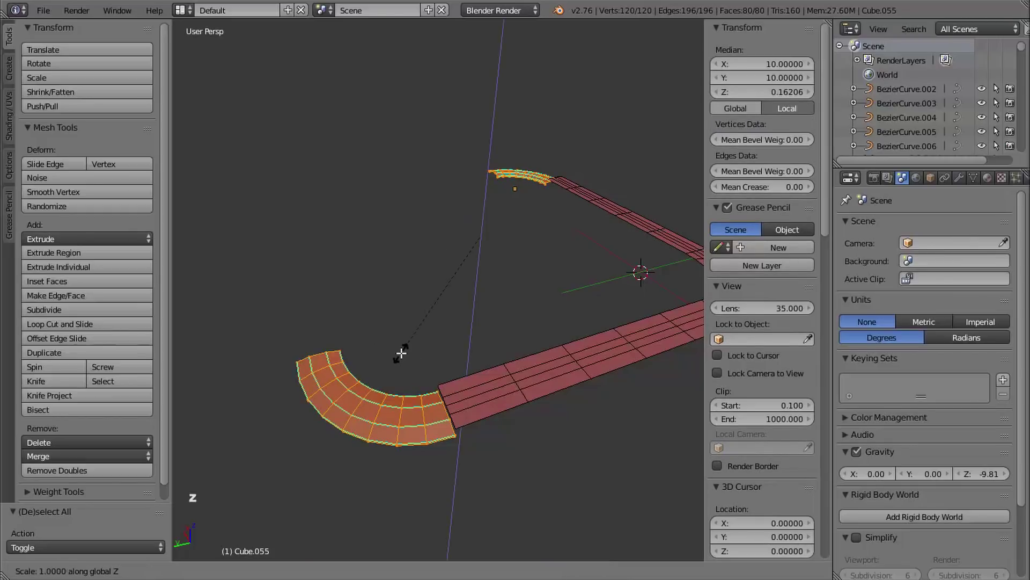
{"action": "key", "text": "0"}
{"action": "key", "text": "Return"}
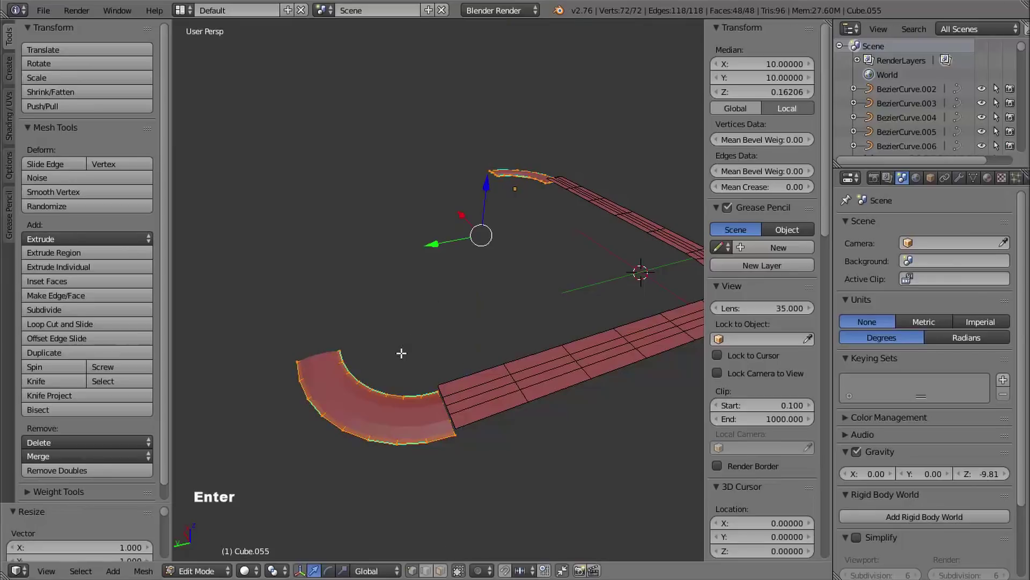
- Set snapping to Vertex and raise the flattened bends along Z to the height of the straight conveyor strip
{"action": "middle_click_drag", "start_coordinate": [440, 391], "coordinate": [437, 301], "text": "shift"}
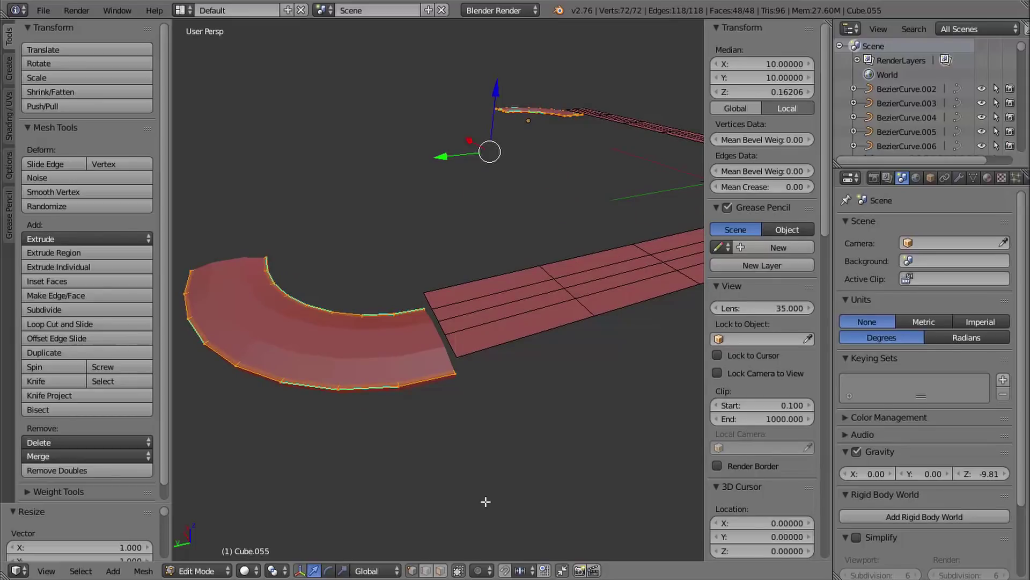
{"action": "left_click", "coordinate": [522, 575]}
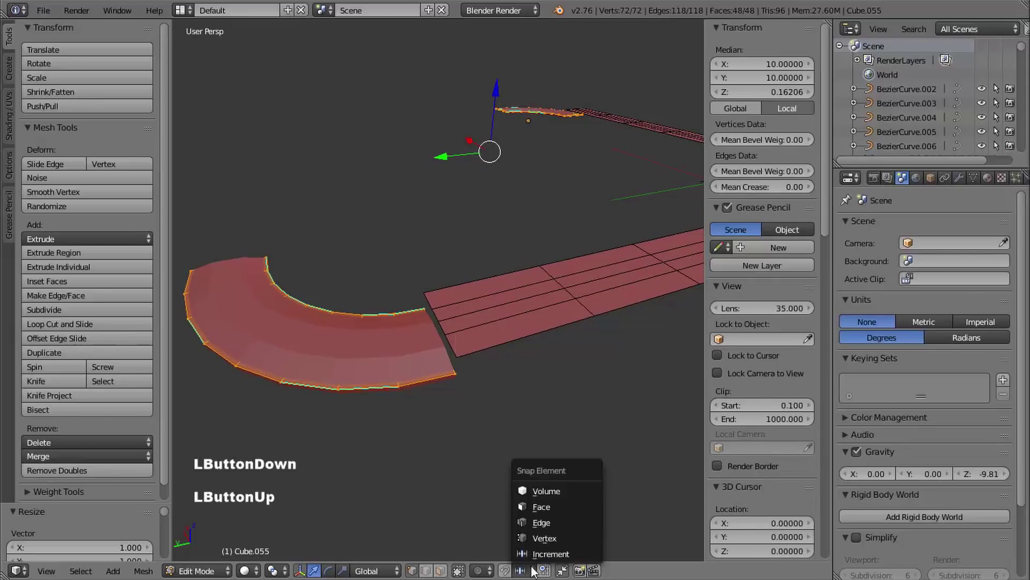
{"action": "left_click", "coordinate": [551, 537]}
{"action": "middle_click_drag", "start_coordinate": [524, 267], "coordinate": [523, 295], "text": "shift"}
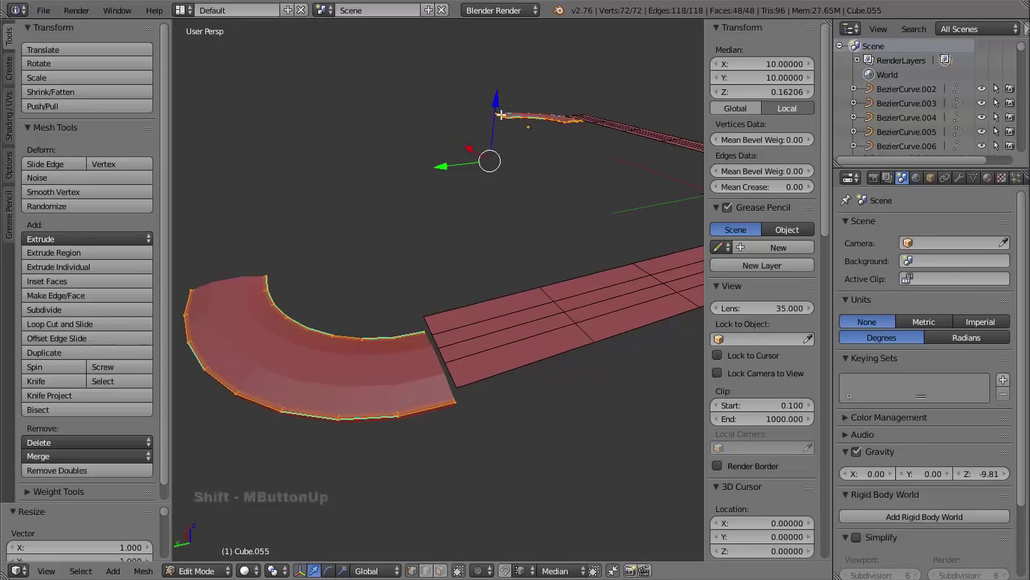
{"action": "key", "text": "ctrl"}
{"action": "left_click_drag", "start_coordinate": [498, 101], "coordinate": [440, 344], "text": "ctrl"}
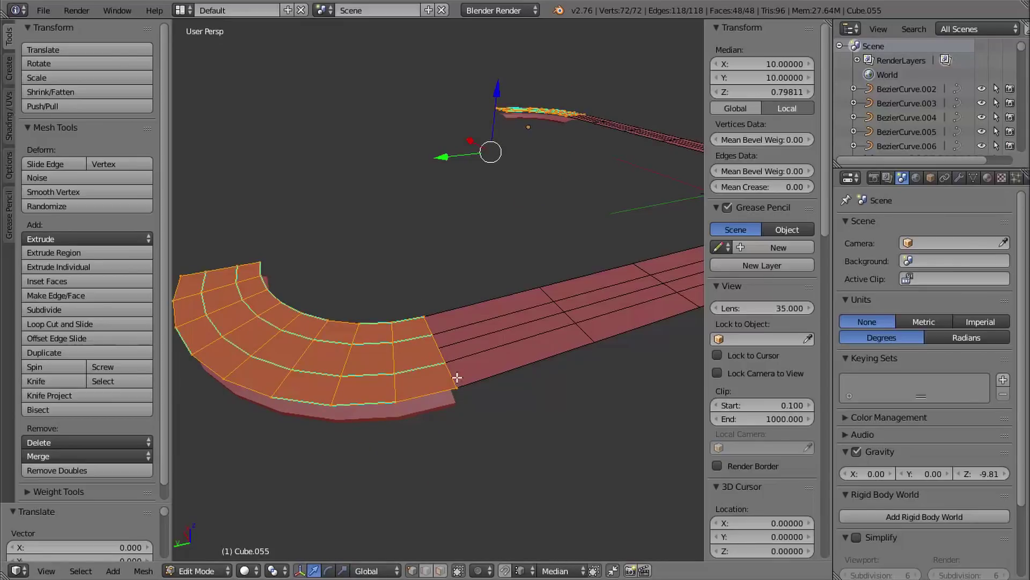
- Add one centred lengthwise edge loop to the flattened bend nearest the view
{"action": "middle_click_drag", "start_coordinate": [456, 334], "coordinate": [522, 259], "text": "shift"}
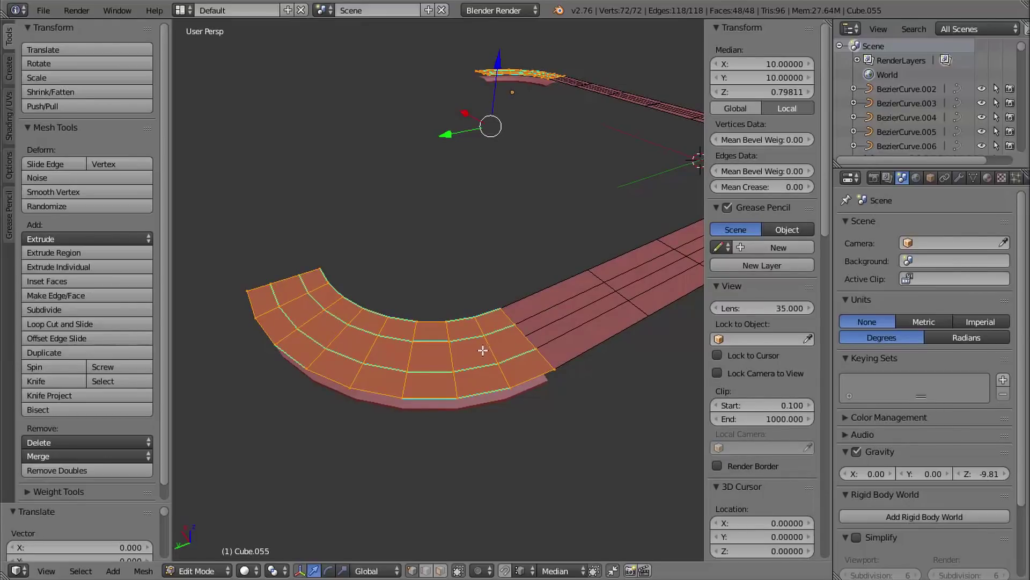
{"action": "key", "text": "ctrl+r"}
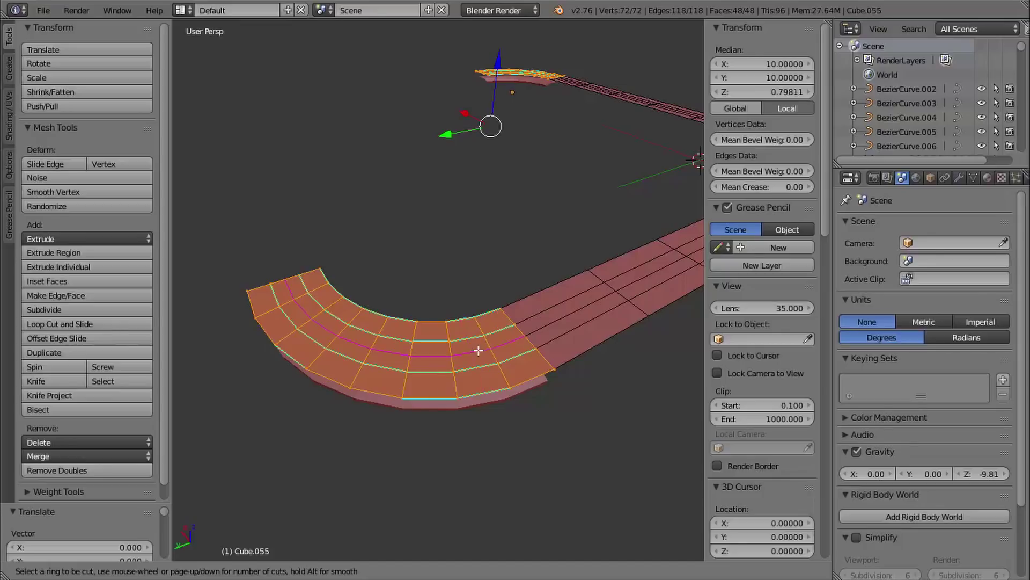
{"action": "left_click", "coordinate": [489, 349]}
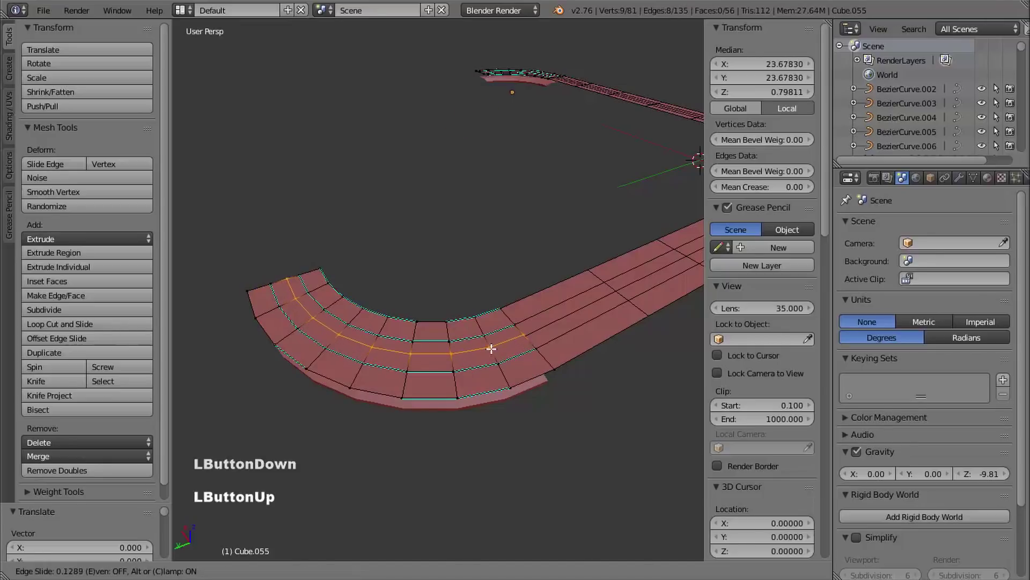
{"action": "right_click", "coordinate": [430, 299]}
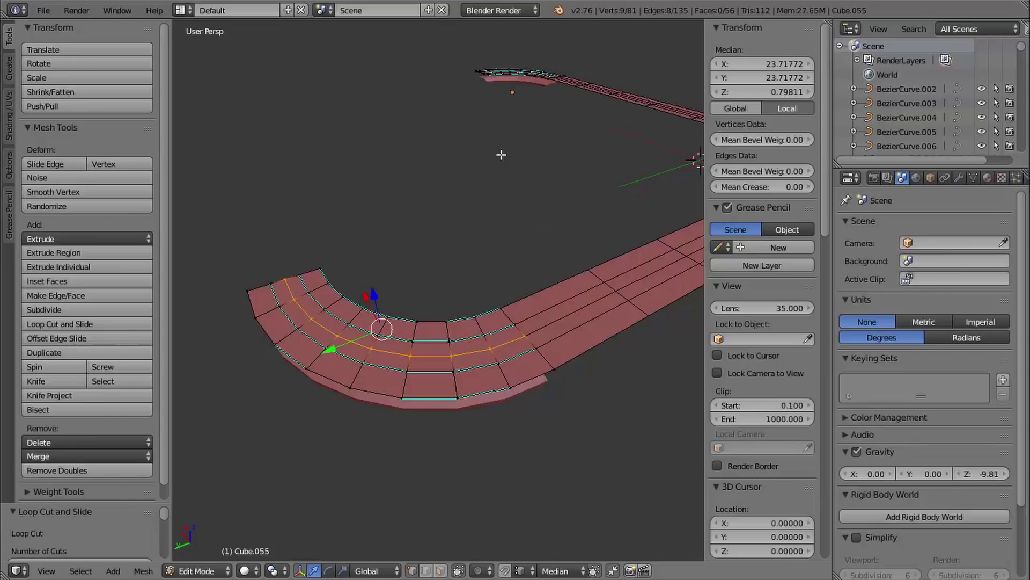
- Add one centred lengthwise edge loop to the flattened bend at the far end of the conveyor
{"action": "key", "text": "a"}
{"action": "key", "text": "b"}
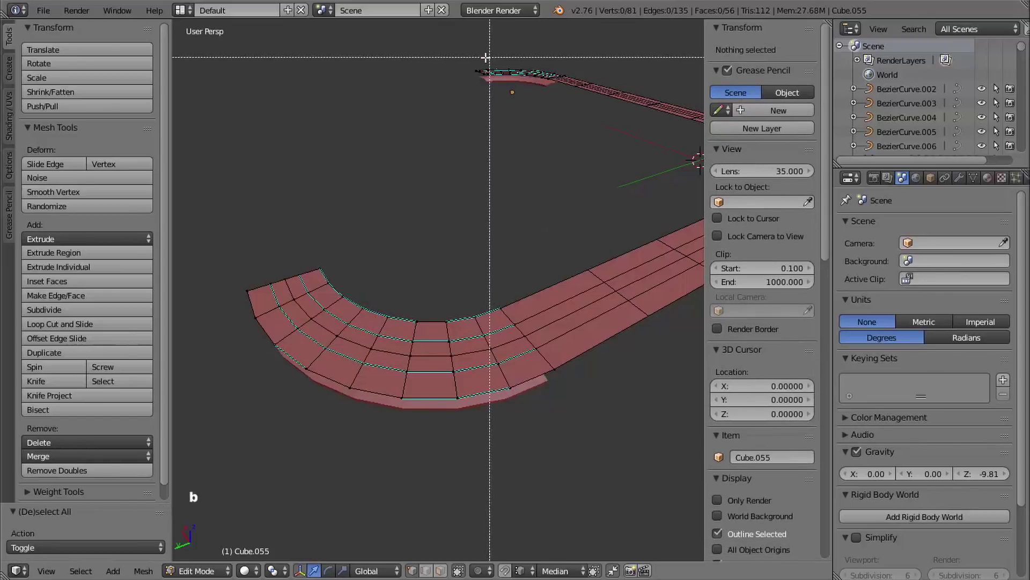
{"action": "left_click_drag", "start_coordinate": [472, 56], "coordinate": [561, 89]}
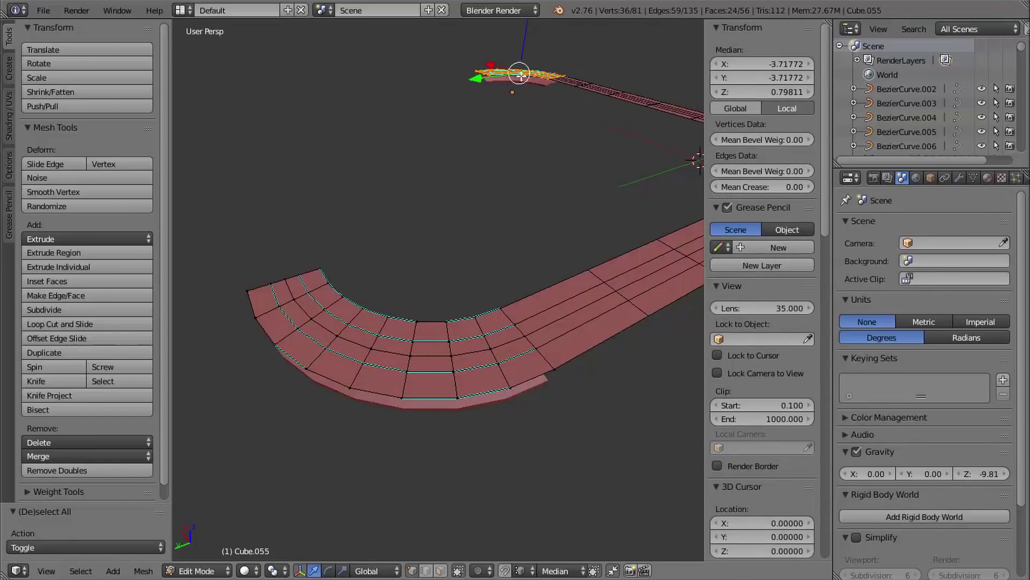
{"action": "key", "text": "KP_Decimal"}
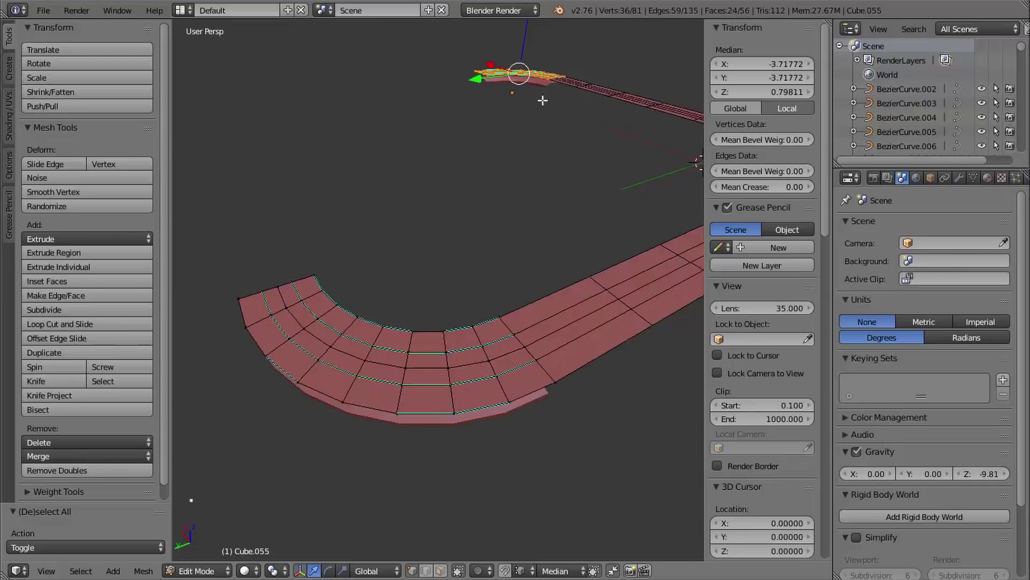
{"action": "middle_click_drag", "start_coordinate": [434, 165], "coordinate": [403, 234]}
{"action": "key", "text": "ctrl+r"}
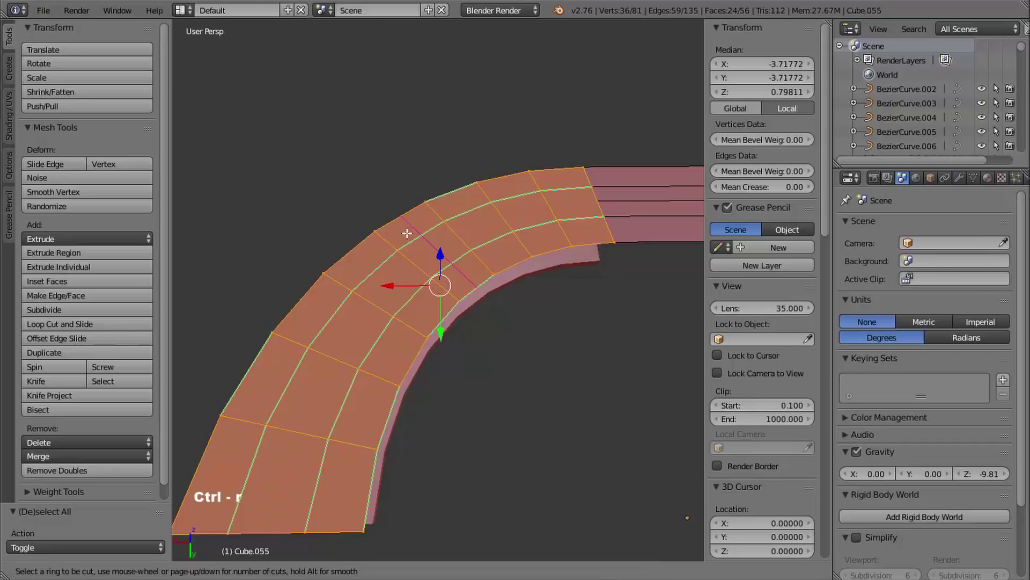
{"action": "left_click", "coordinate": [414, 261]}
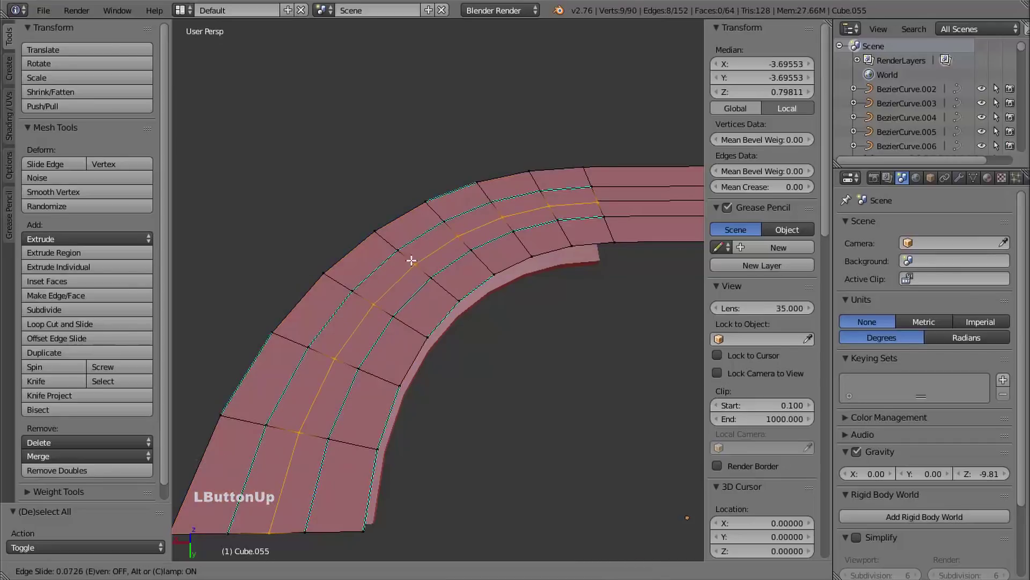
{"action": "right_click", "coordinate": [425, 258]}
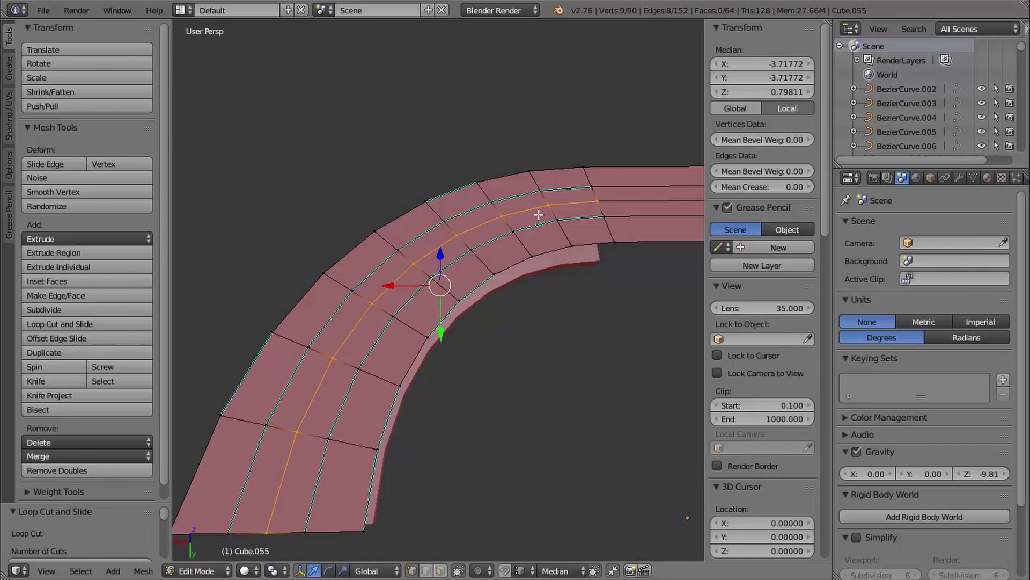
- Join the flattened bend mesh and the straight conveyor strip into a single object
{"action": "middle_click_drag", "start_coordinate": [529, 337], "coordinate": [573, 210]}
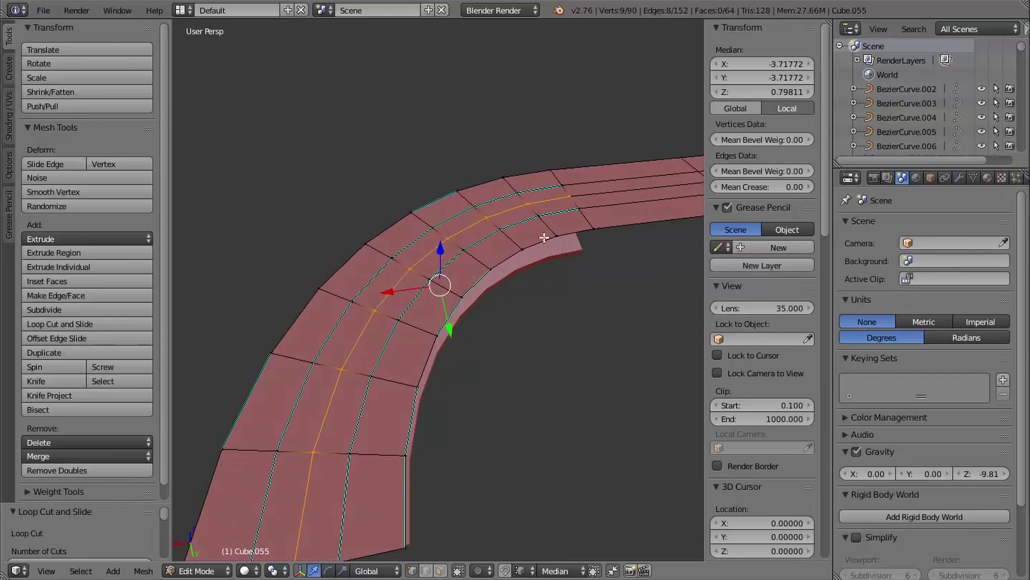
{"action": "key", "text": "Tab"}
{"action": "right_click", "coordinate": [621, 201], "text": "shift"}
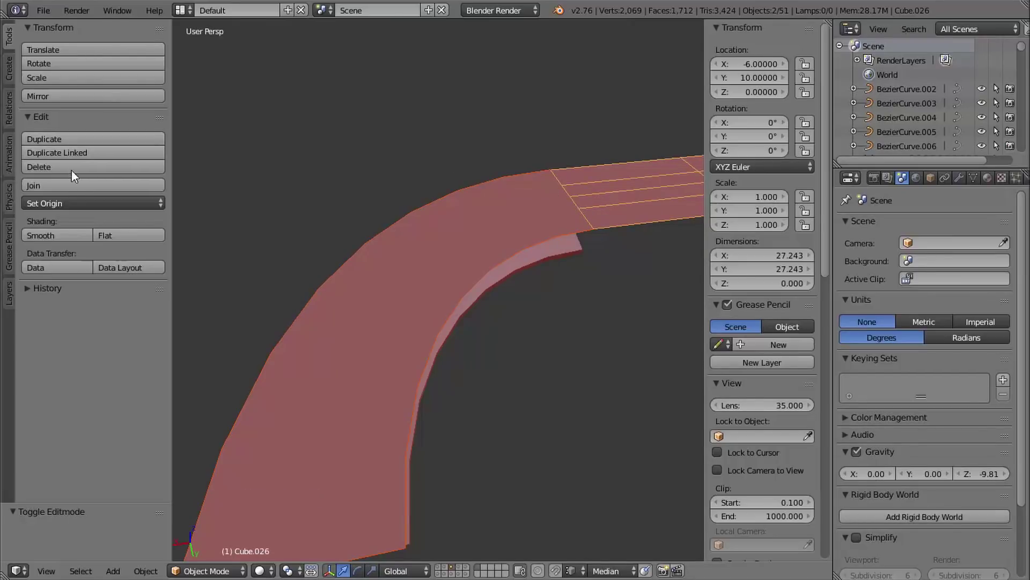
{"action": "left_click", "coordinate": [84, 186]}
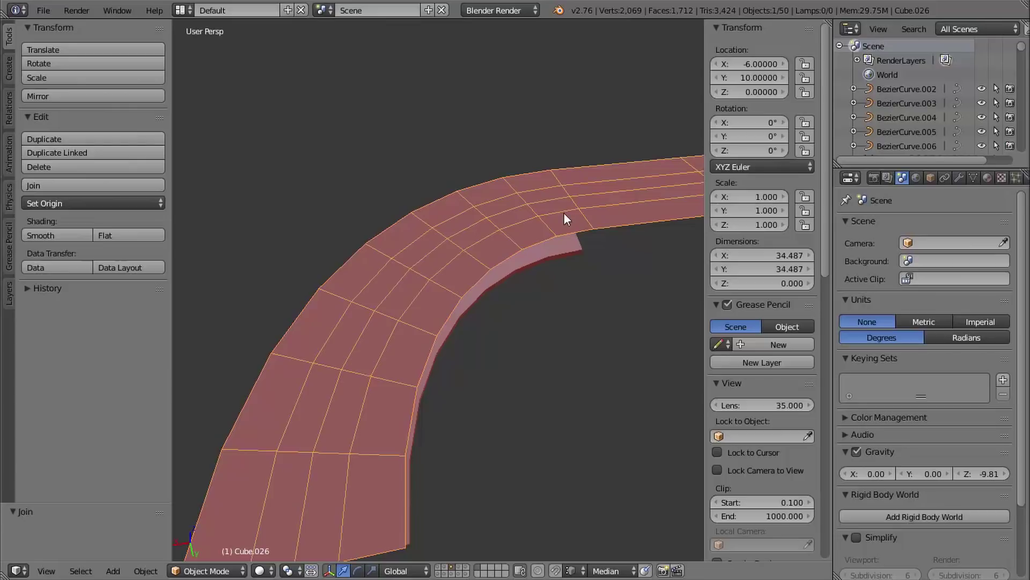
- Remove doubles across all vertices of the joined conveyor strip and return to Object Mode
{"action": "key", "text": "Tab"}
{"action": "key", "text": "a"}
{"action": "key", "text": "a"}
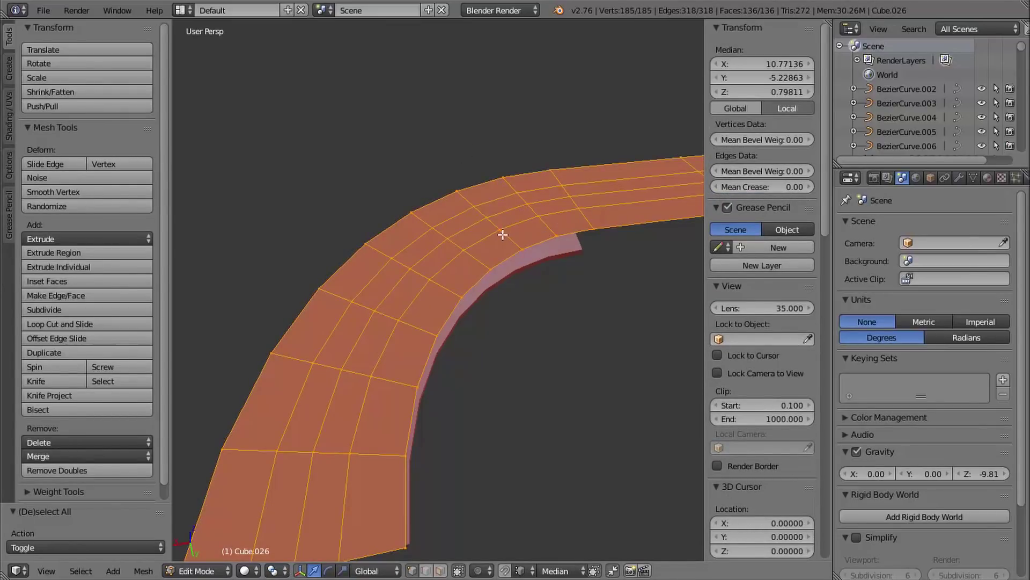
{"action": "key", "text": "ctrl+v"}
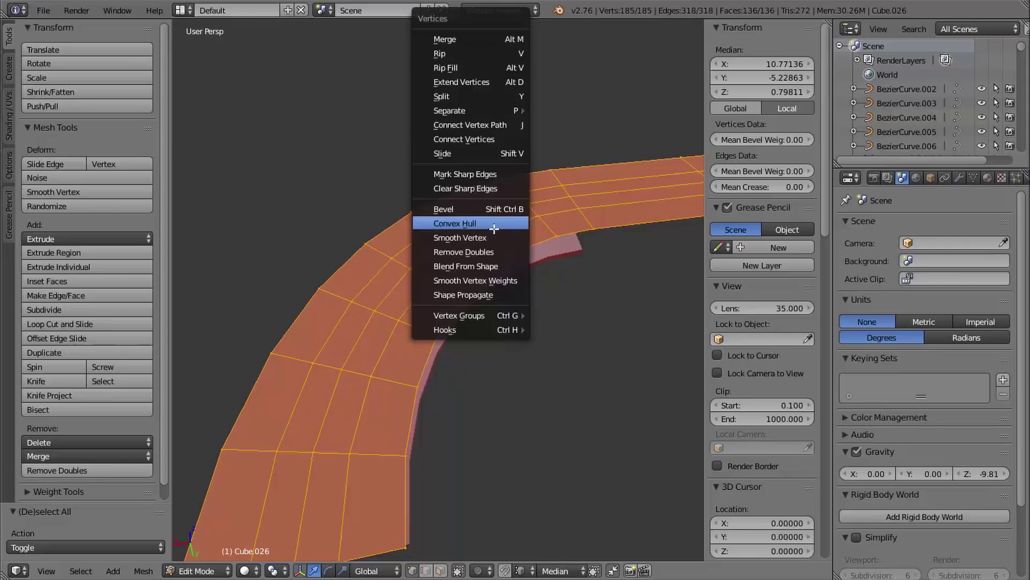
{"action": "left_click", "coordinate": [477, 254]}
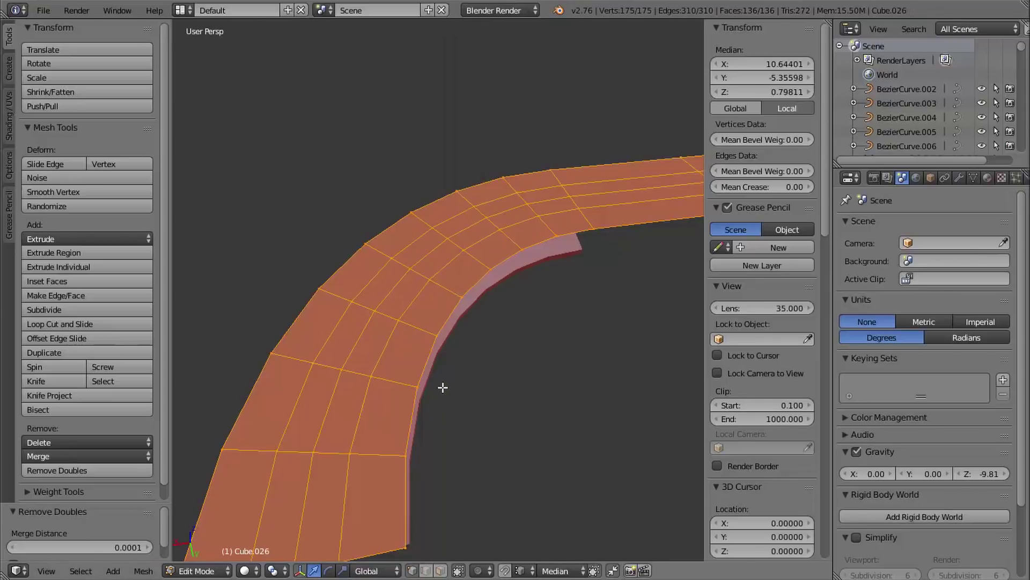
{"action": "key", "text": "Tab"}
- Show the crystal layer together with the conveyor layer and view the strip from the top in orthographic projection
{"action": "left_click", "coordinate": [10, 290]}
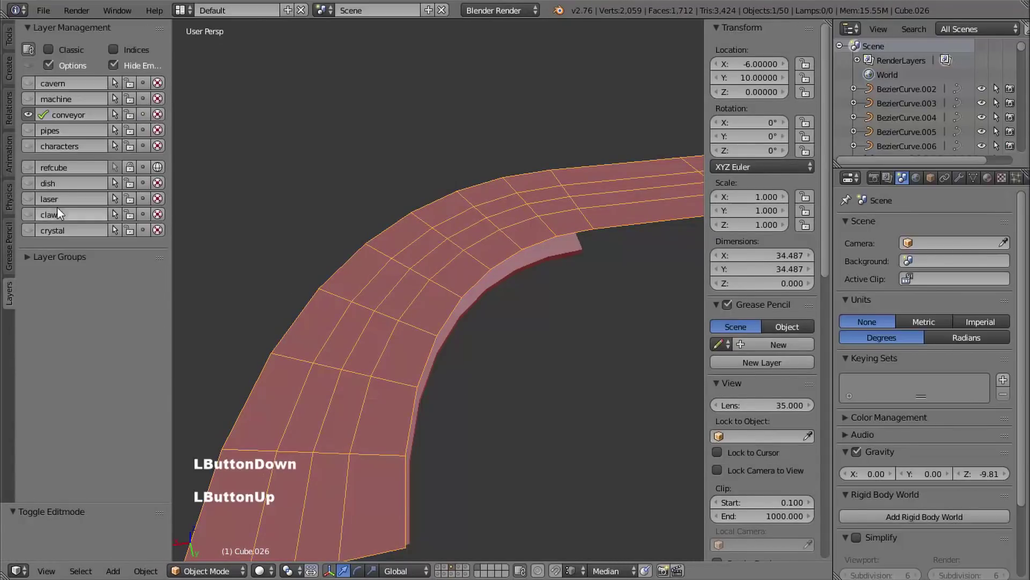
{"action": "left_click", "coordinate": [29, 229]}
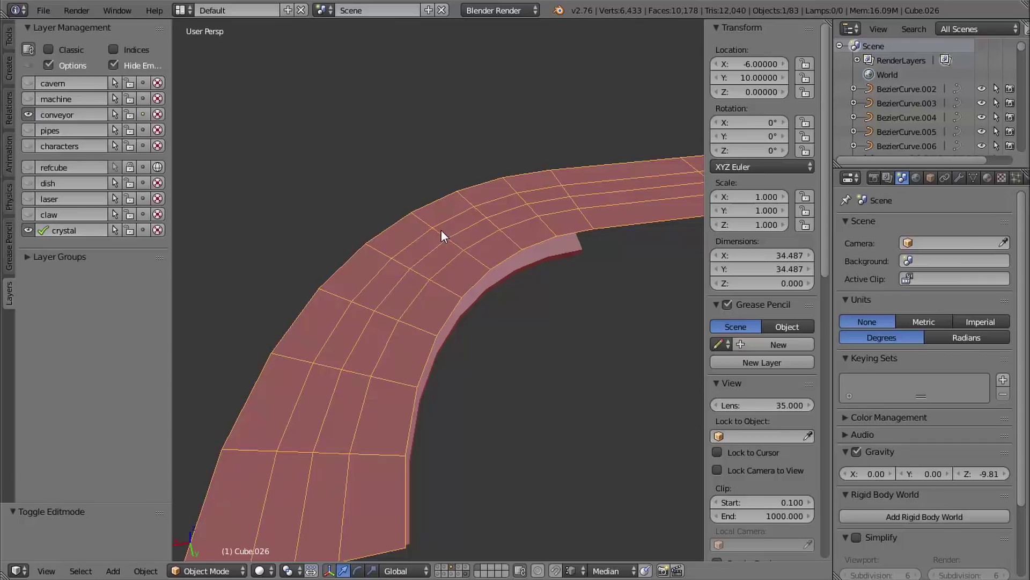
{"action": "scroll", "coordinate": [437, 233], "scroll_direction": "down", "scroll_amount": 5}
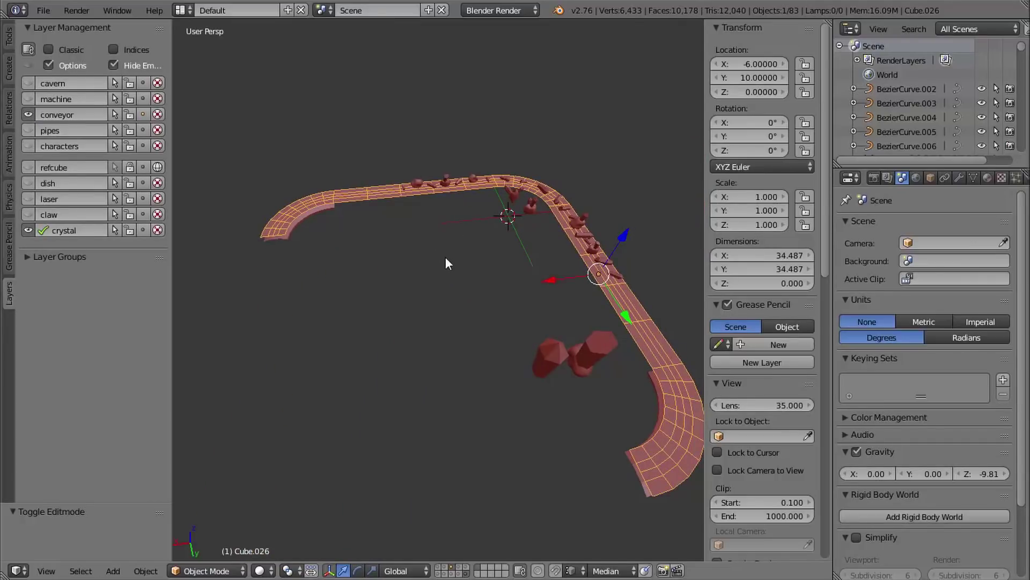
{"action": "middle_click_drag", "start_coordinate": [446, 256], "coordinate": [632, 288]}
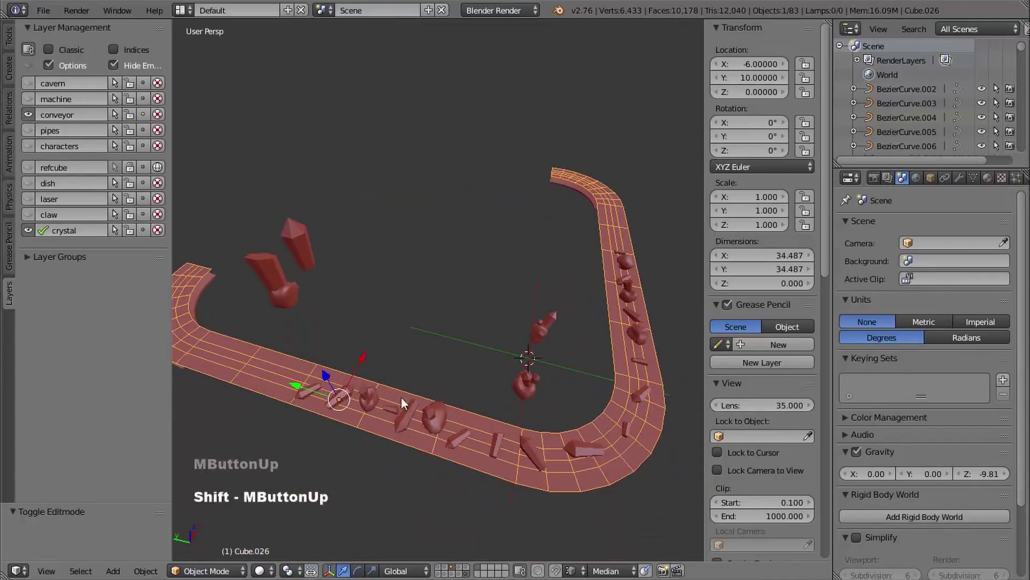
{"action": "middle_click_drag", "start_coordinate": [632, 352], "coordinate": [606, 162]}
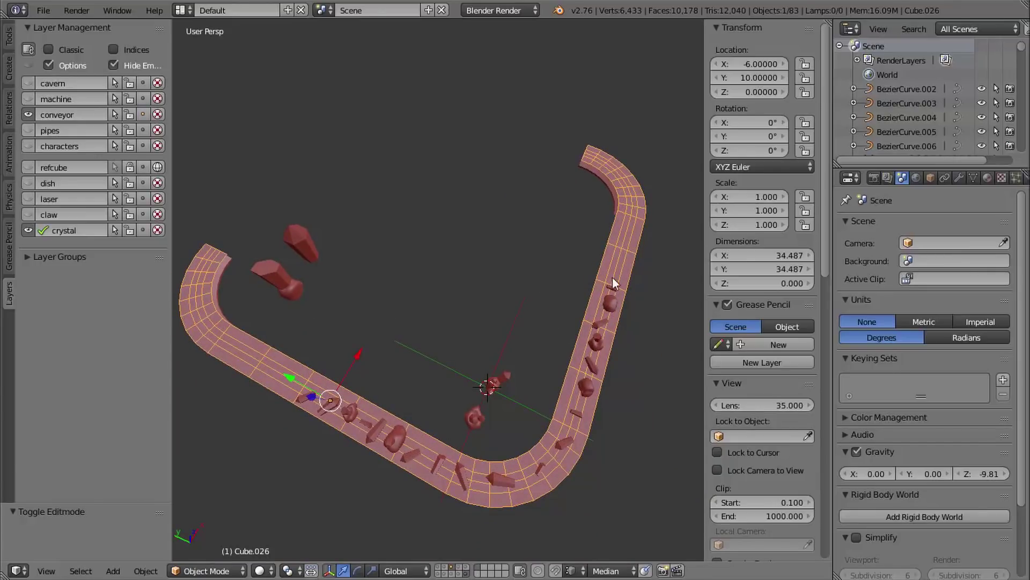
{"action": "middle_click_drag", "start_coordinate": [553, 204], "coordinate": [438, 243], "text": "shift"}
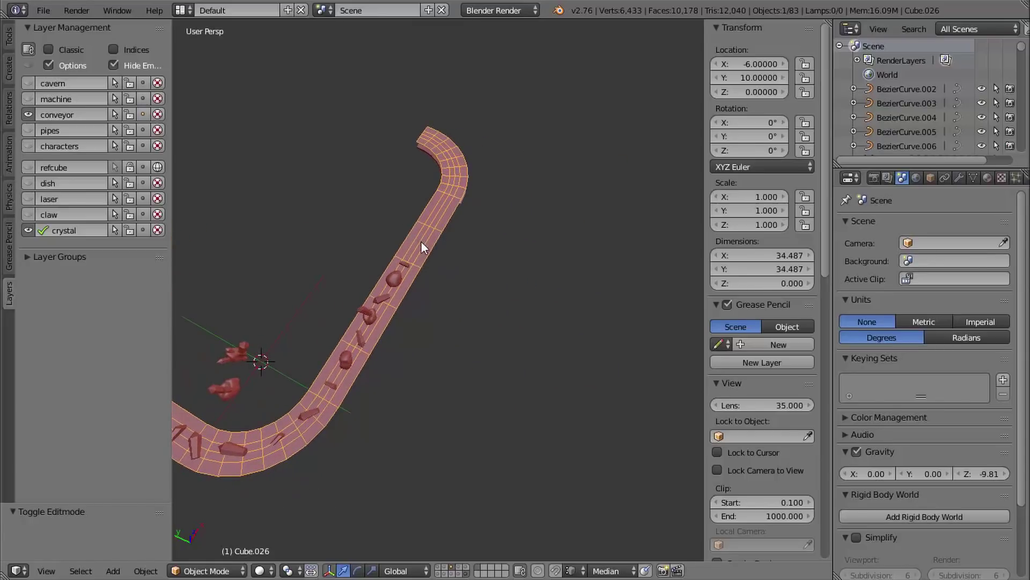
{"action": "key", "text": "KP_7"}
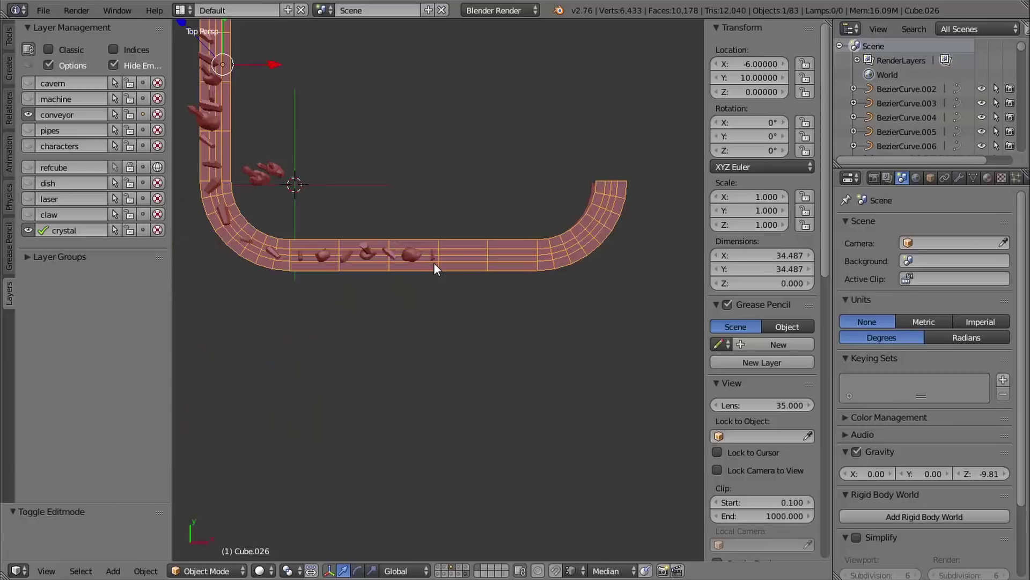
{"action": "key", "text": "KP_5"}
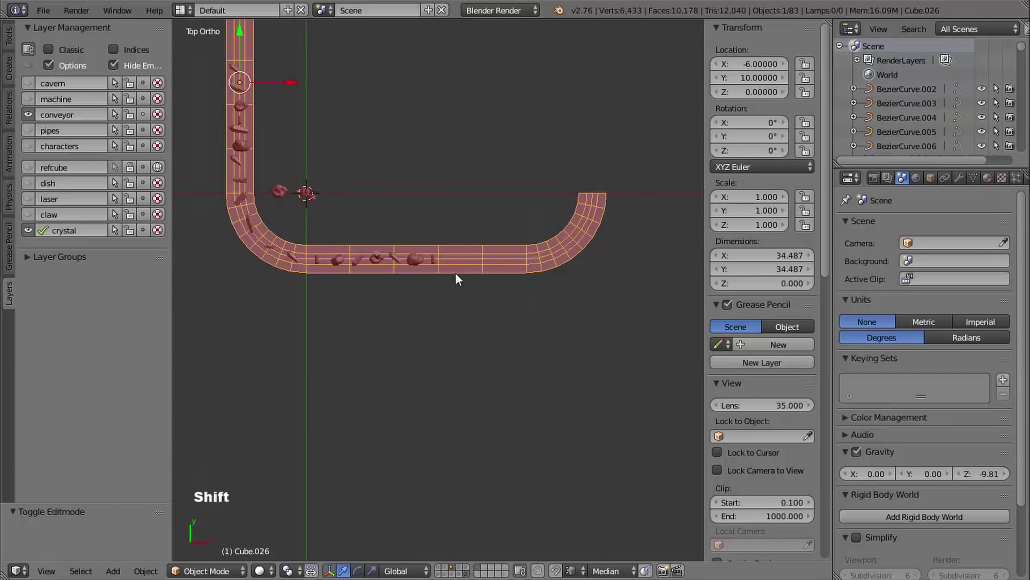
- Duplicate one slim crystal and one rock on the horizontal strip, placing the copies about 9.8 units further along X
{"action": "middle_click_drag", "start_coordinate": [456, 272], "coordinate": [460, 325], "text": "shift"}
{"action": "right_click", "coordinate": [460, 325]}
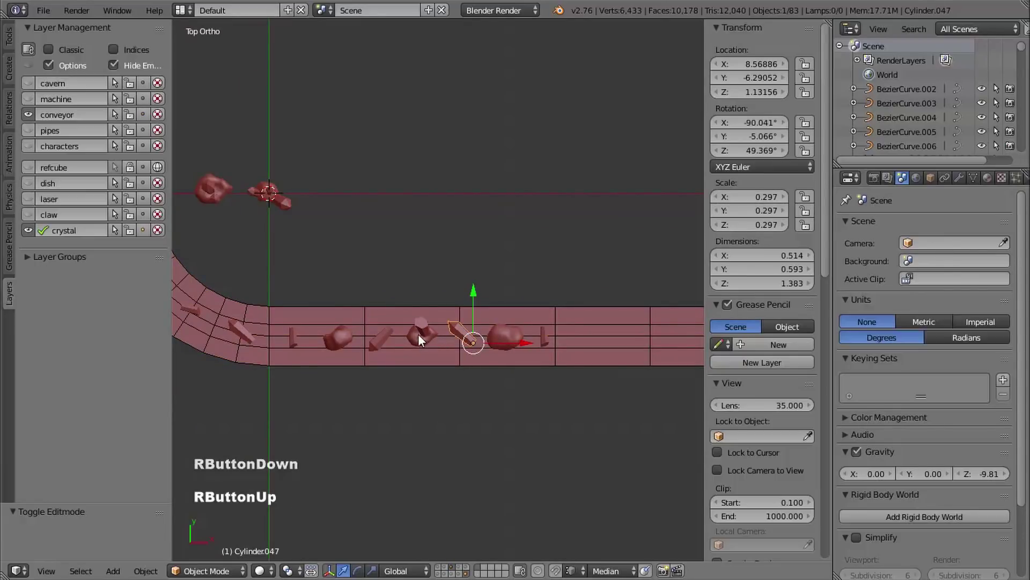
{"action": "right_click", "coordinate": [341, 333], "text": "shift"}
{"action": "middle_click_drag", "start_coordinate": [616, 341], "coordinate": [491, 331], "text": "shift"}
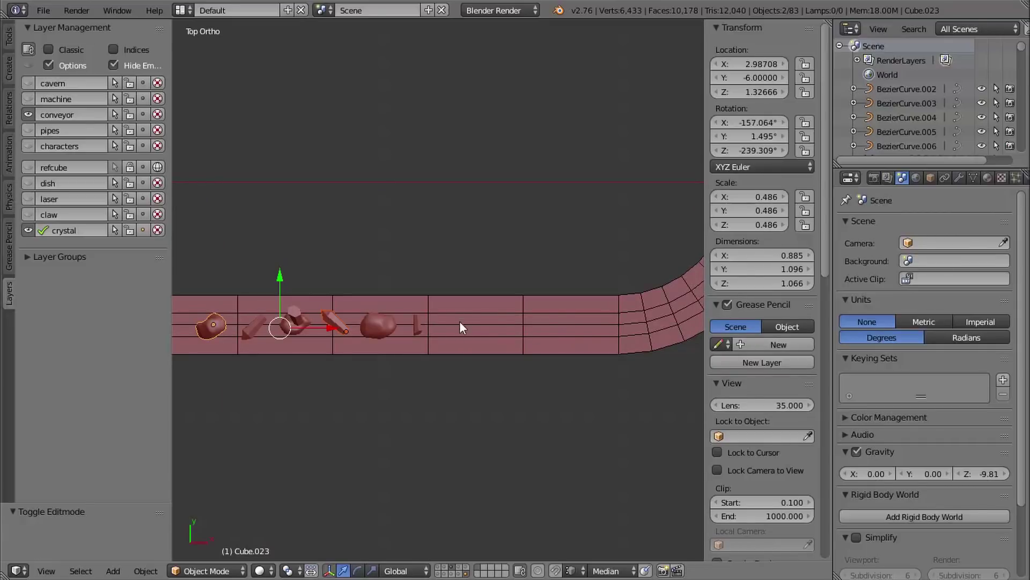
{"action": "key", "text": "shift+d"}
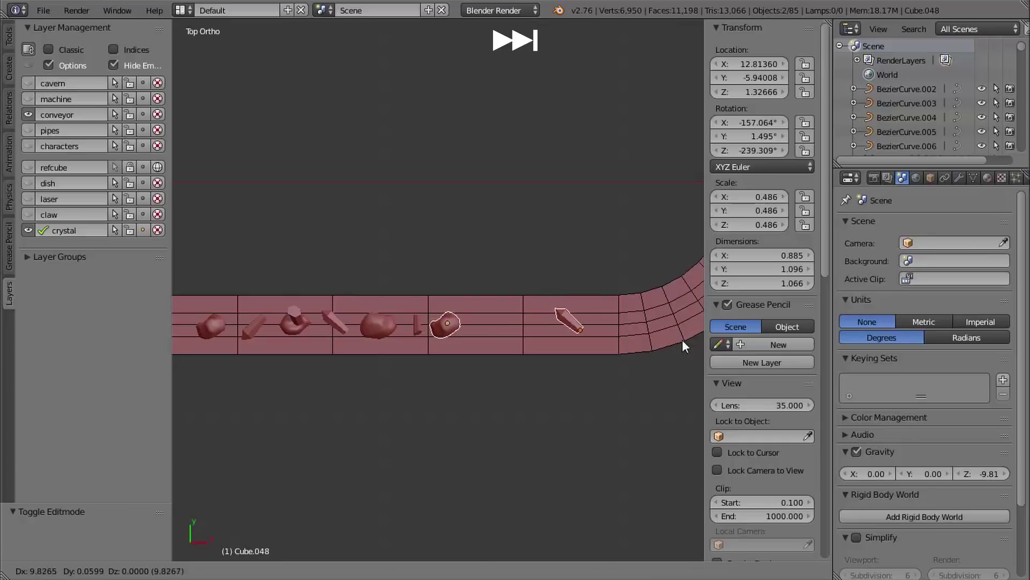
{"action": "left_click", "coordinate": [688, 340]}
- Move the crystal copy to the start of the bend and the rock copy about 1.6 units further along X
{"action": "right_click", "coordinate": [579, 327]}
{"action": "key", "text": "g"}
{"action": "left_click", "coordinate": [672, 331]}
{"action": "right_click", "coordinate": [455, 320]}
{"action": "key", "text": "g"}
{"action": "left_click", "coordinate": [497, 324]}
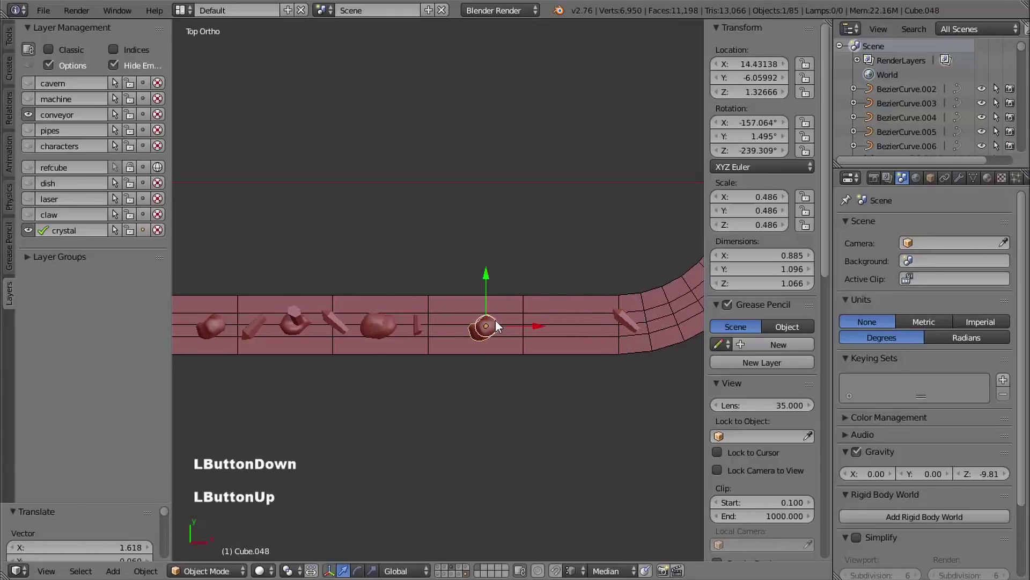
- Trackball-rotate the rock copy on the straight strip to give it a different orientation
{"action": "key", "text": "r"}
{"action": "key", "text": "r"}
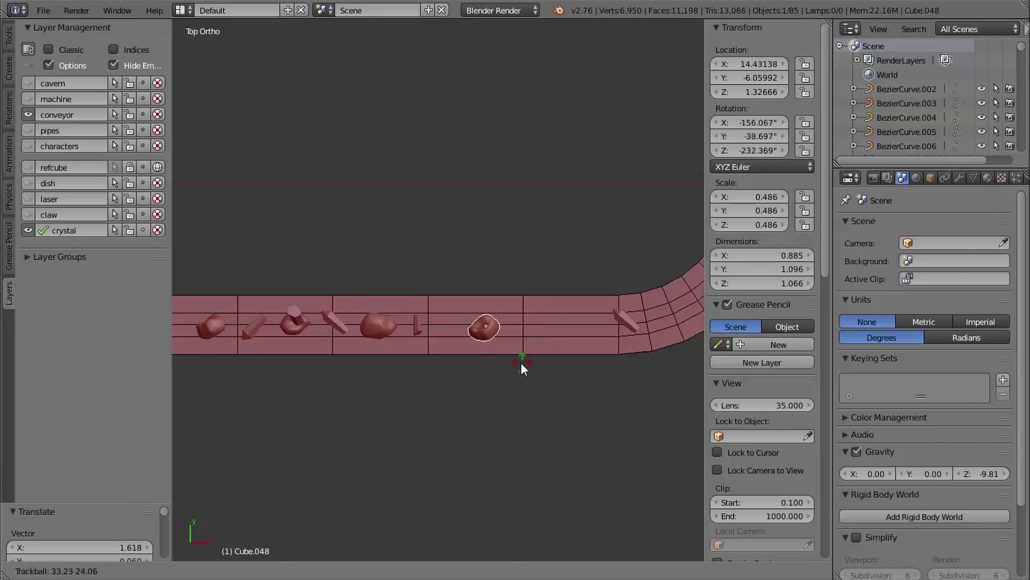
{"action": "left_click", "coordinate": [525, 362]}
- Duplicate the rotated rock onto the middle of the bend and trackball-rotate the copy
{"action": "middle_click_drag", "start_coordinate": [562, 342], "coordinate": [374, 356], "text": "shift"}
{"action": "key", "text": "shift+d"}
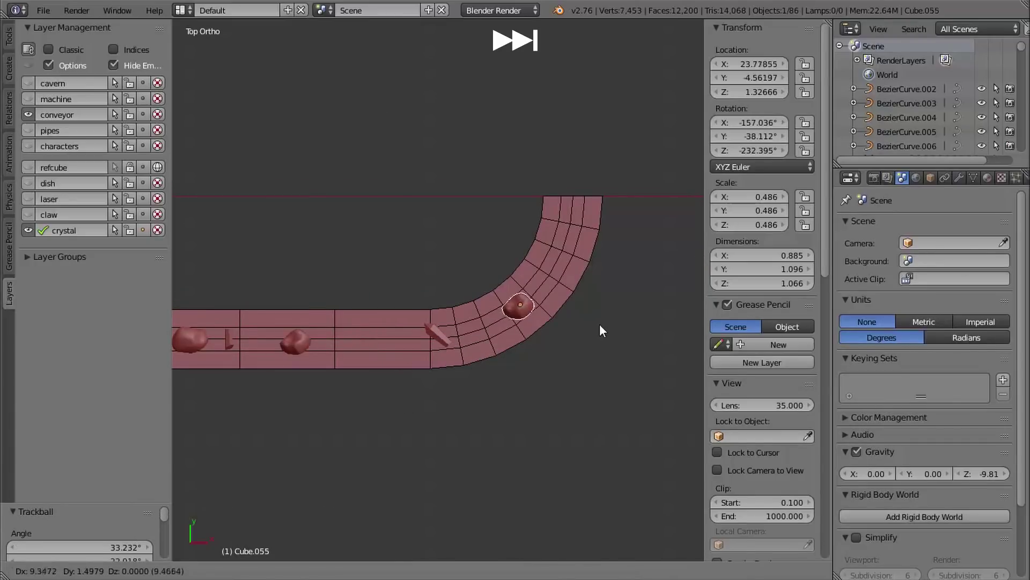
{"action": "left_click", "coordinate": [598, 323]}
{"action": "key", "text": "r"}
{"action": "key", "text": "r"}
{"action": "left_click", "coordinate": [532, 328]}
- Duplicate the slim crystal at the bend's start, place the copy further around the bend beyond the rock, and rotate it
{"action": "right_click", "coordinate": [435, 332]}
{"action": "key", "text": "shift+d"}
{"action": "left_click", "coordinate": [559, 269]}
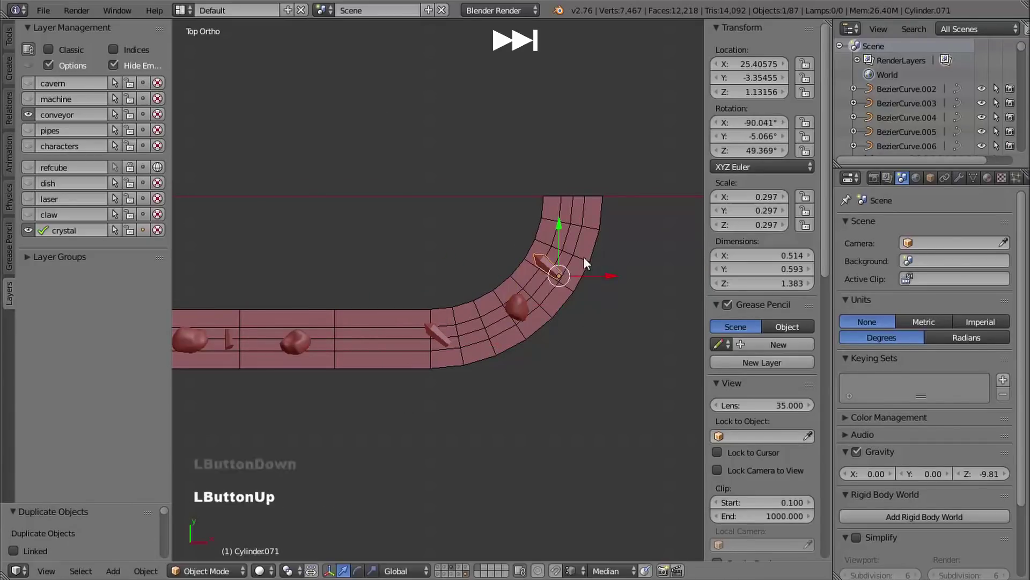
{"action": "key", "text": "r"}
{"action": "left_click", "coordinate": [570, 290]}
- Duplicate the small crystal into the gap between the last rock on the straight strip and the bend, rotating it about 62°
{"action": "middle_click_drag", "start_coordinate": [236, 344], "coordinate": [311, 328], "text": "shift"}
{"action": "right_click", "coordinate": [311, 328]}
{"action": "key", "text": "shift+d"}
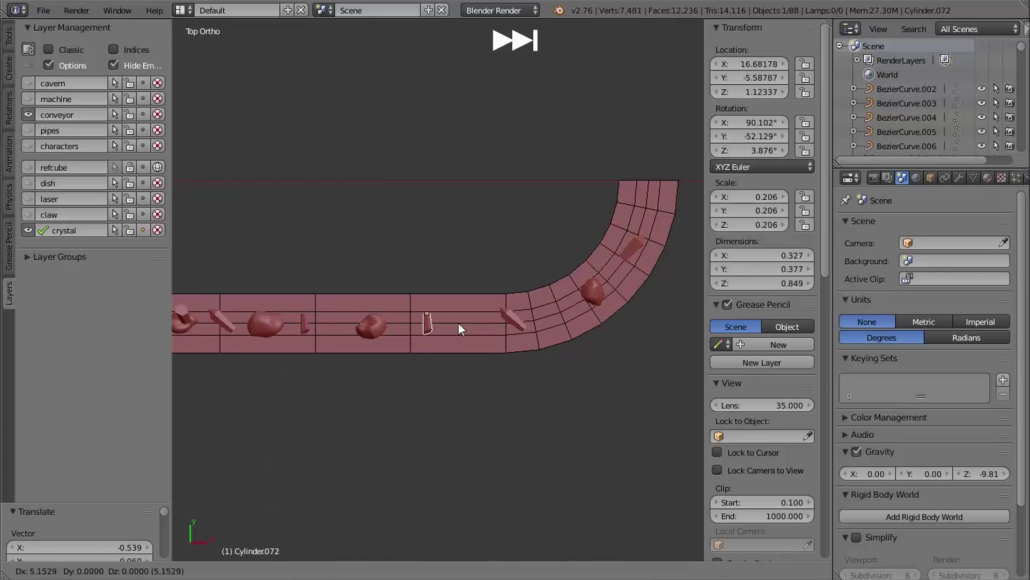
{"action": "left_click", "coordinate": [437, 323]}
{"action": "key", "text": "r"}
{"action": "left_click", "coordinate": [462, 296]}
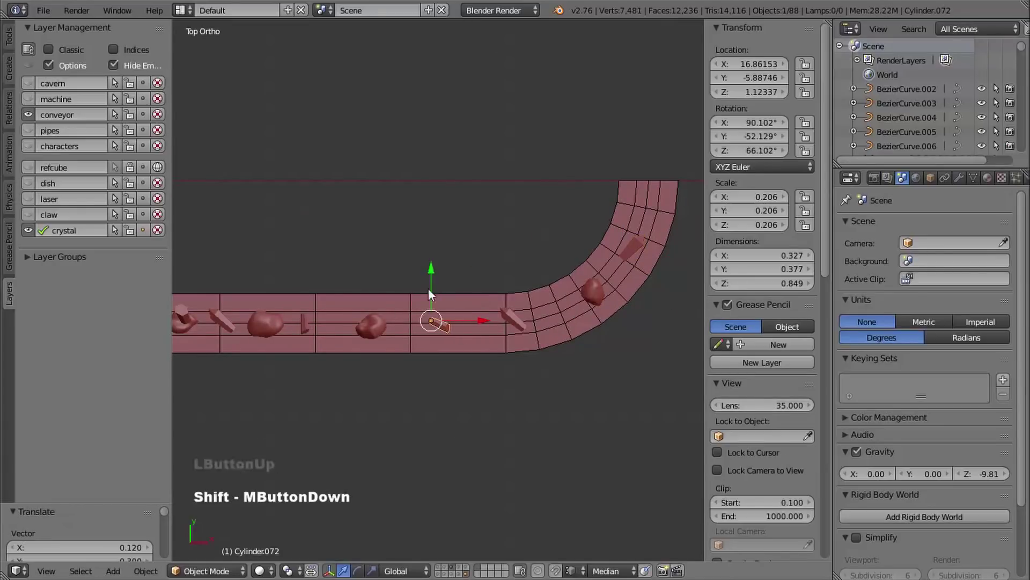
- Duplicate the end crystal on the vertical strip and place the copy about 6.4 units further along Y, near the upper bend
{"action": "middle_click_drag", "start_coordinate": [428, 289], "coordinate": [449, 326], "text": "shift"}
{"action": "right_click", "coordinate": [414, 309]}
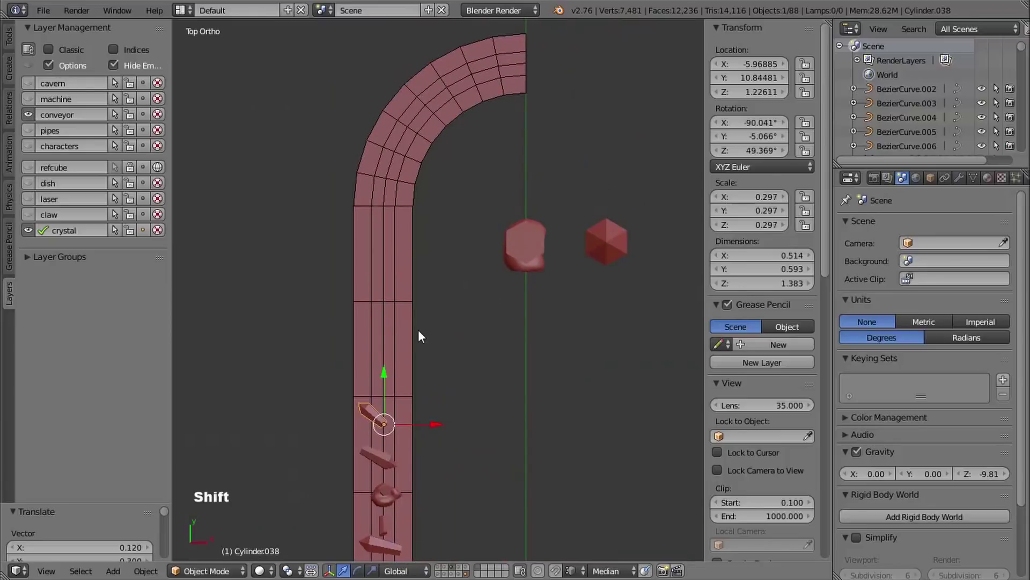
{"action": "key", "text": "shift+d"}
{"action": "left_click", "coordinate": [427, 260]}
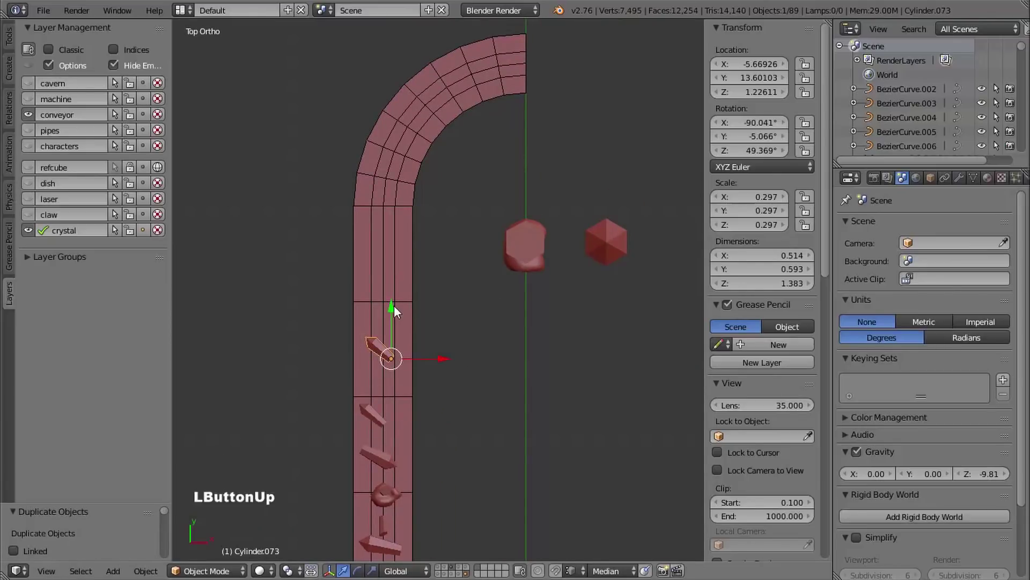
{"action": "left_click_drag", "start_coordinate": [394, 304], "coordinate": [410, 218]}
- Duplicate the rock on the vertical strip into the gap below the new crystal and trackball-rotate the copy
{"action": "right_click", "coordinate": [375, 499]}
{"action": "key", "text": "shift+d"}
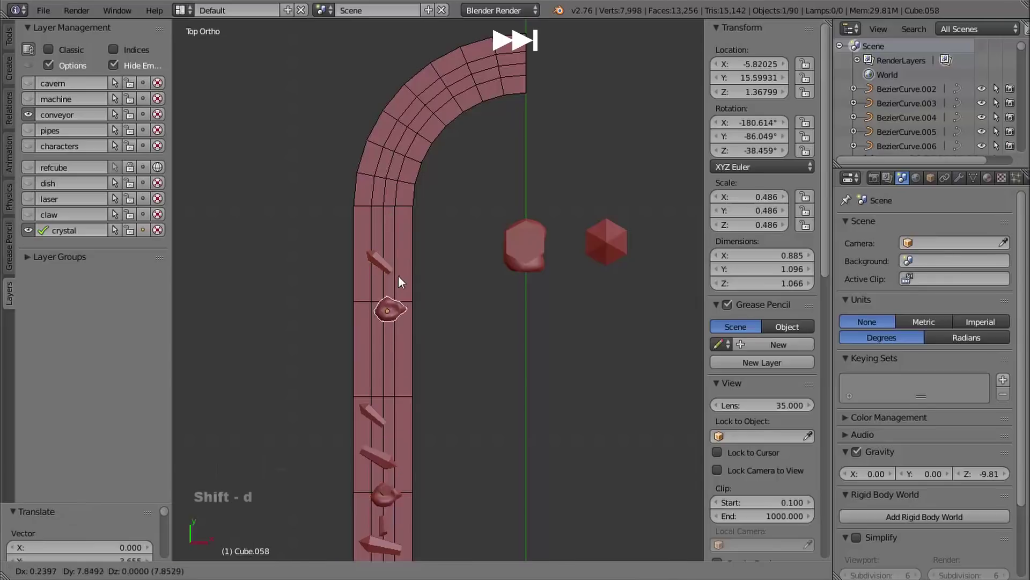
{"action": "left_click", "coordinate": [391, 287]}
{"action": "key", "text": "r"}
{"action": "key", "text": "r"}
{"action": "left_click", "coordinate": [438, 238]}
- Duplicate the slim crystal twice, placing one copy midway around the upper bend and the other near its end
{"action": "right_click", "coordinate": [372, 416]}
{"action": "key", "text": "shift+d"}
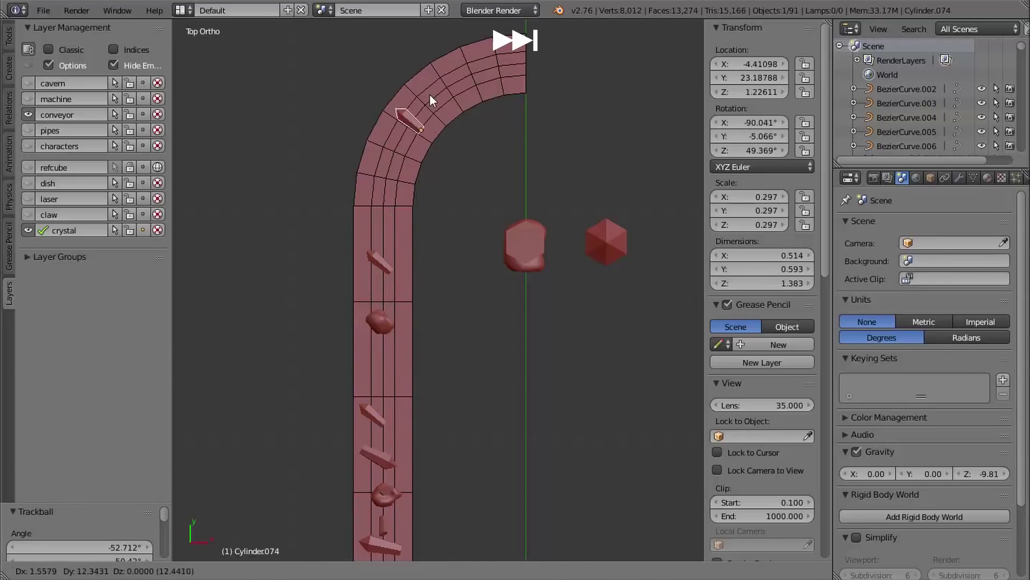
{"action": "left_click", "coordinate": [436, 118]}
{"action": "key", "text": "shift+d"}
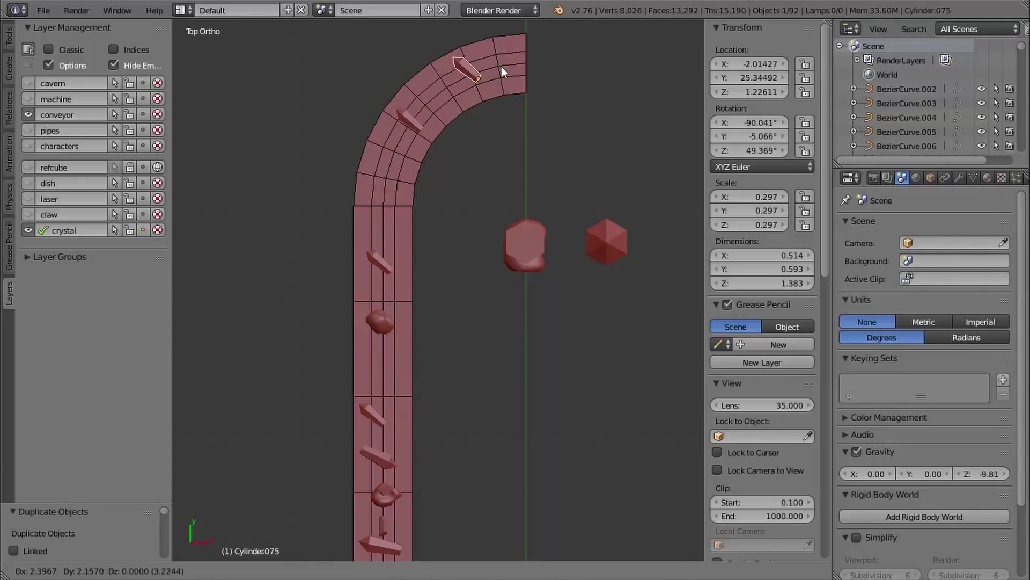
{"action": "left_click", "coordinate": [500, 71]}
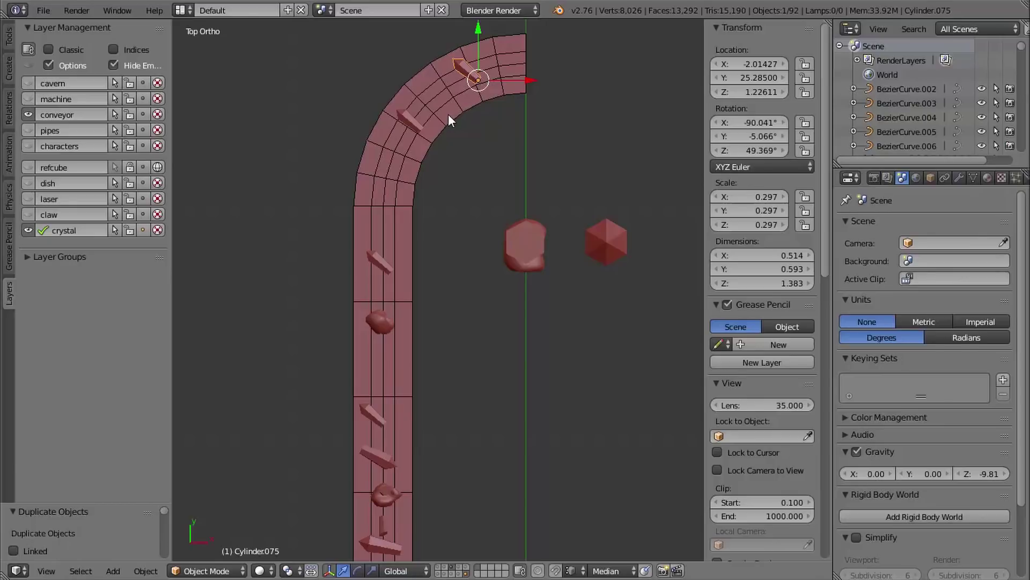
- Duplicate the slim crystal from the end of the upper bend to where the bend starts and rotate the copy about 116°
{"action": "key", "text": "shift+d"}
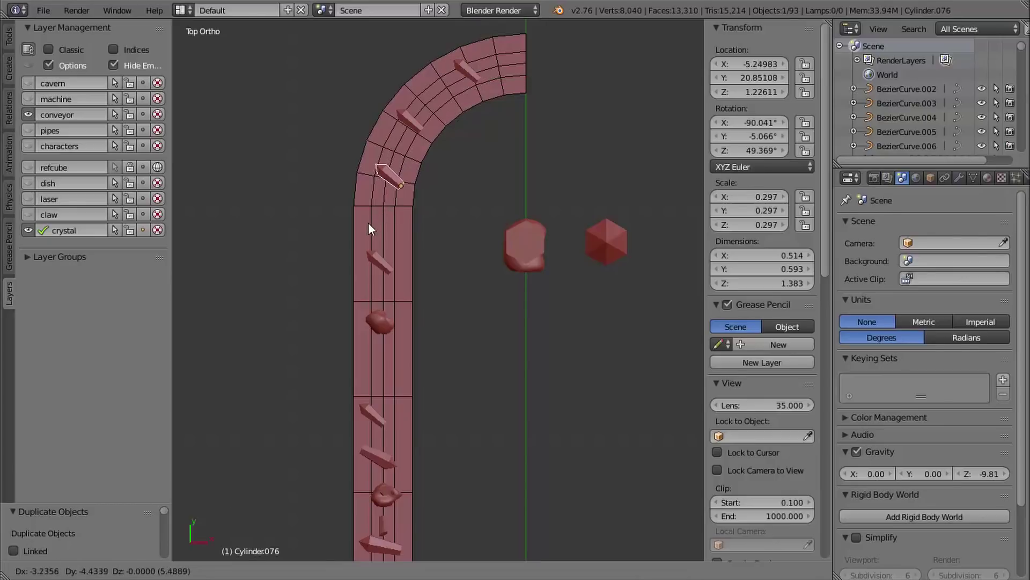
{"action": "key", "text": "r"}
{"action": "left_click", "coordinate": [370, 220]}
{"action": "key", "text": "g"}
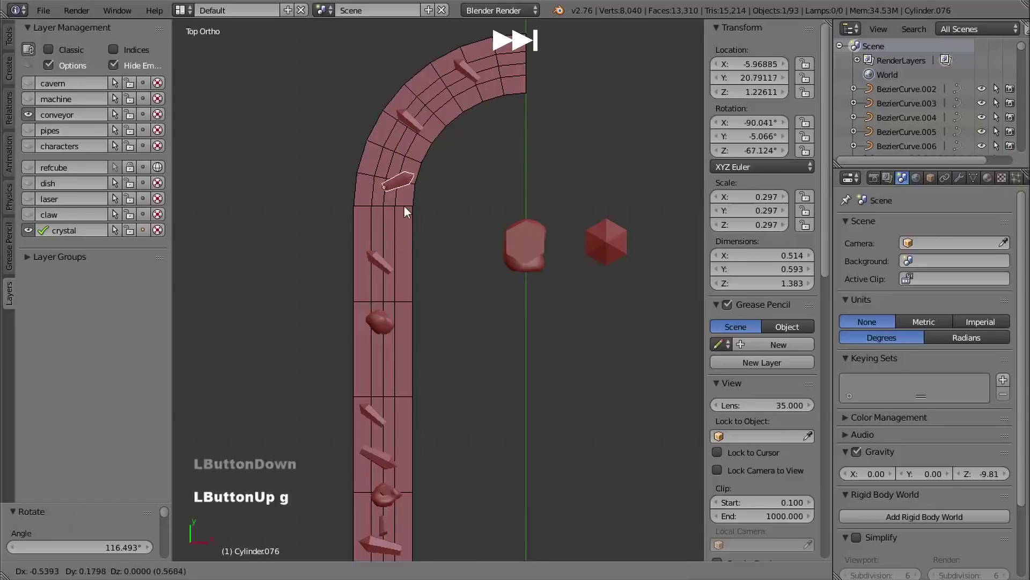
{"action": "left_click", "coordinate": [396, 213]}
- Duplicate the rock on the vertical strip onto the lower part of the upper bend and trackball-rotate the copy
{"action": "right_click", "coordinate": [381, 321]}
{"action": "key", "text": "shift+d"}
{"action": "left_click", "coordinate": [444, 25]}
{"action": "key", "text": "r"}
{"action": "key", "text": "r"}
{"action": "left_click", "coordinate": [411, 88]}
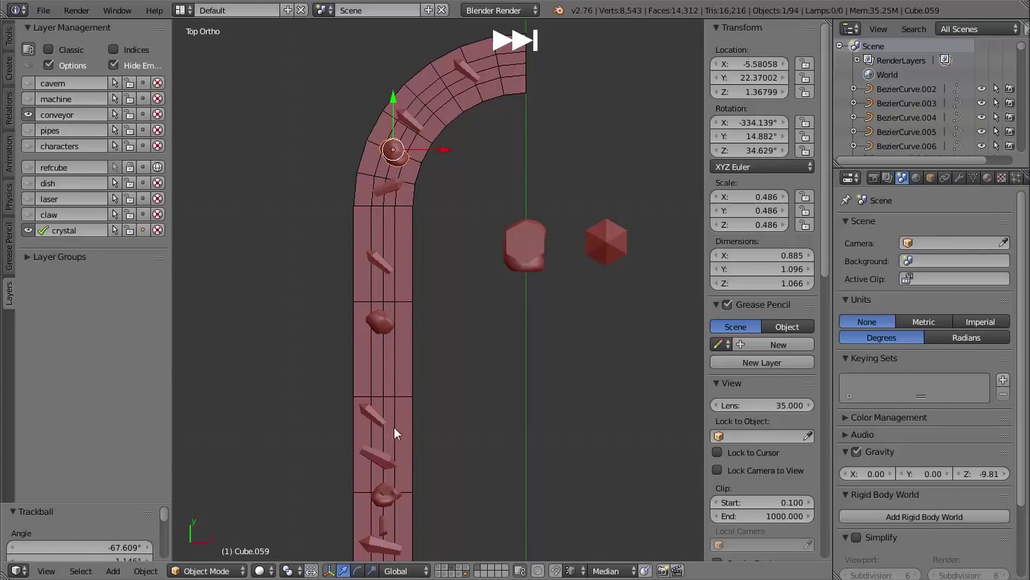
- Duplicate the small crystal near the lower rock, rotate the copy, and place it just below the upper rock on the vertical strip
{"action": "right_click", "coordinate": [383, 523]}
{"action": "key", "text": "shift+d"}
{"action": "left_click", "coordinate": [420, 256]}
{"action": "key", "text": "r"}
{"action": "left_click", "coordinate": [395, 242]}
{"action": "key", "text": "g"}
{"action": "left_click", "coordinate": [434, 208]}
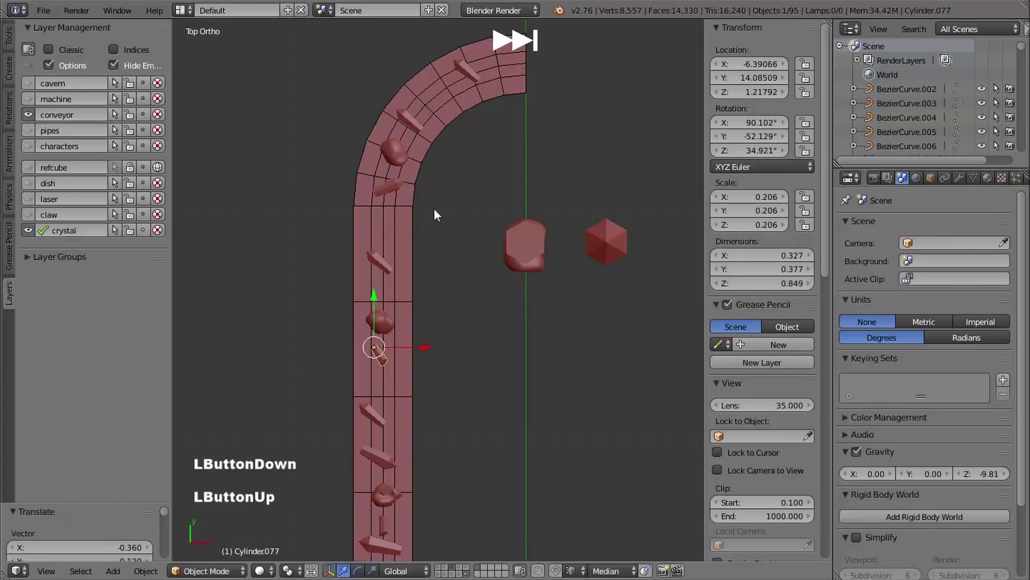
- Move the crystal at the start of the upper bend slightly down onto the top of the straight strip
{"action": "right_click", "coordinate": [389, 188]}
{"action": "key", "text": "g"}
{"action": "left_click", "coordinate": [382, 232]}
- Shift the middle crystal of the upper bend further along the curve and rotate it about 39°
{"action": "right_click", "coordinate": [412, 119]}
{"action": "key", "text": "g"}
{"action": "left_click", "coordinate": [435, 95]}
{"action": "key", "text": "r"}
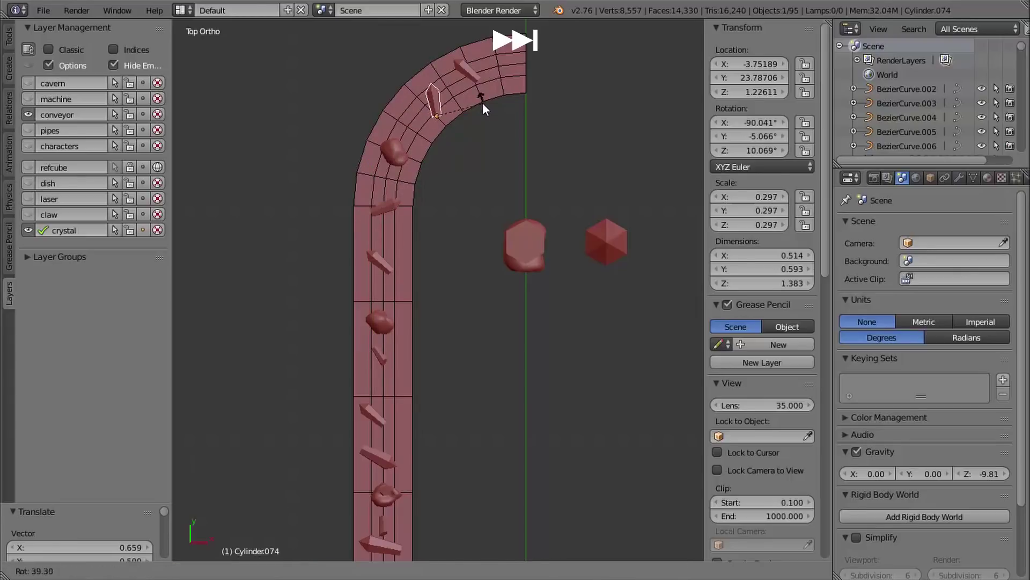
{"action": "left_click", "coordinate": [482, 102]}
{"action": "key", "text": "g"}
{"action": "left_click", "coordinate": [452, 103]}
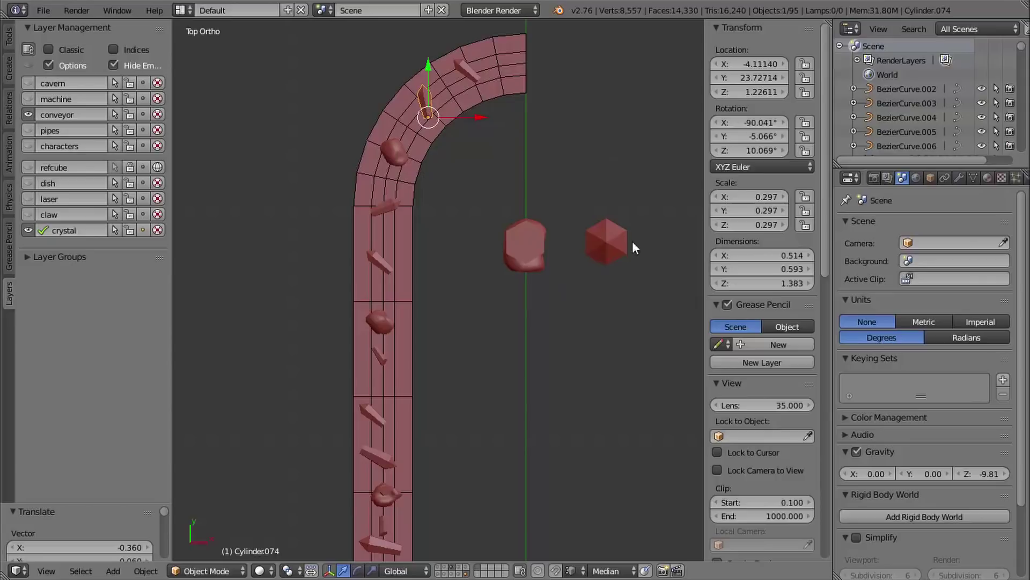
- Move the two original crystals and the original rock beside the conveyor to the refcube layer
{"action": "right_click", "coordinate": [533, 239]}
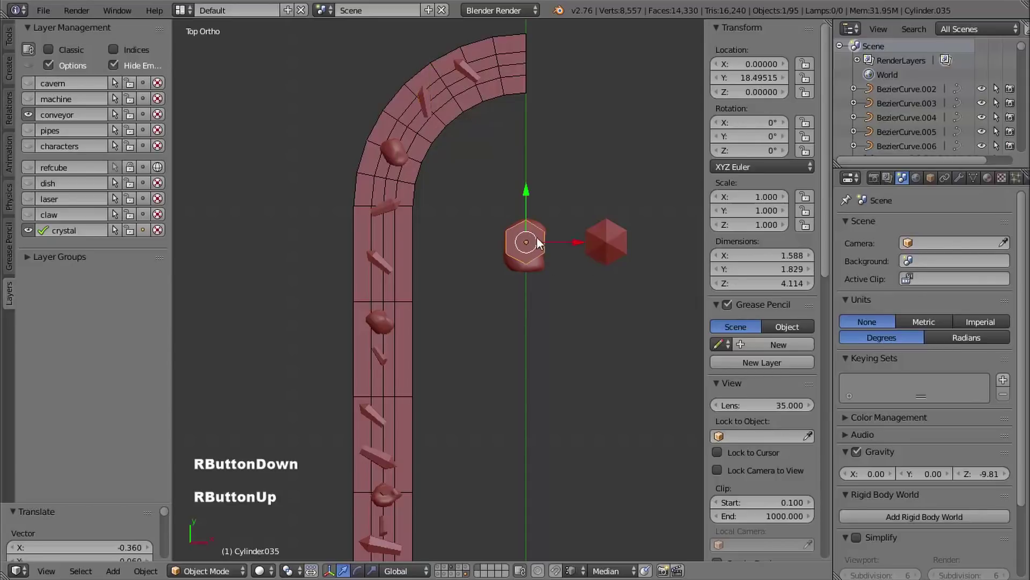
{"action": "right_click", "coordinate": [617, 232], "text": "shift"}
{"action": "right_click", "coordinate": [540, 267], "text": "shift"}
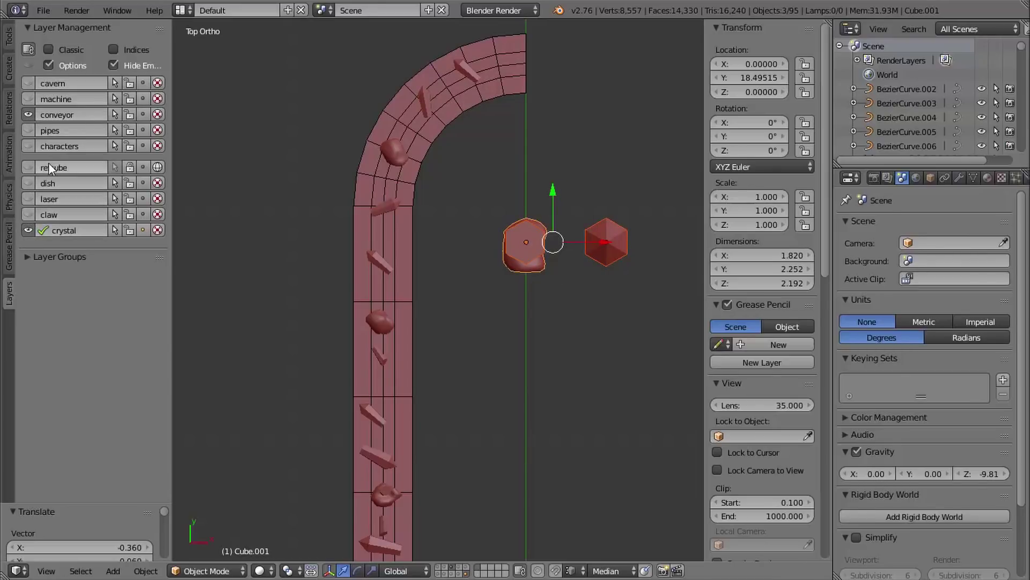
{"action": "left_click", "coordinate": [142, 167]}
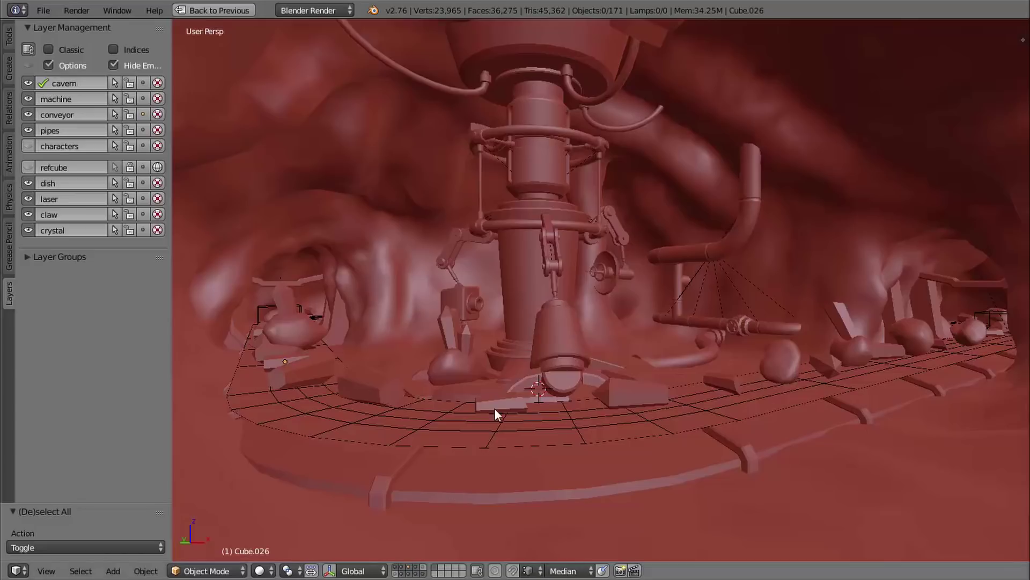
- Walk through the cavern with gravity on to examine the machine, the conveyor with its crystals and rocks, and the tunnels
{"action": "key", "text": "shift+f"}
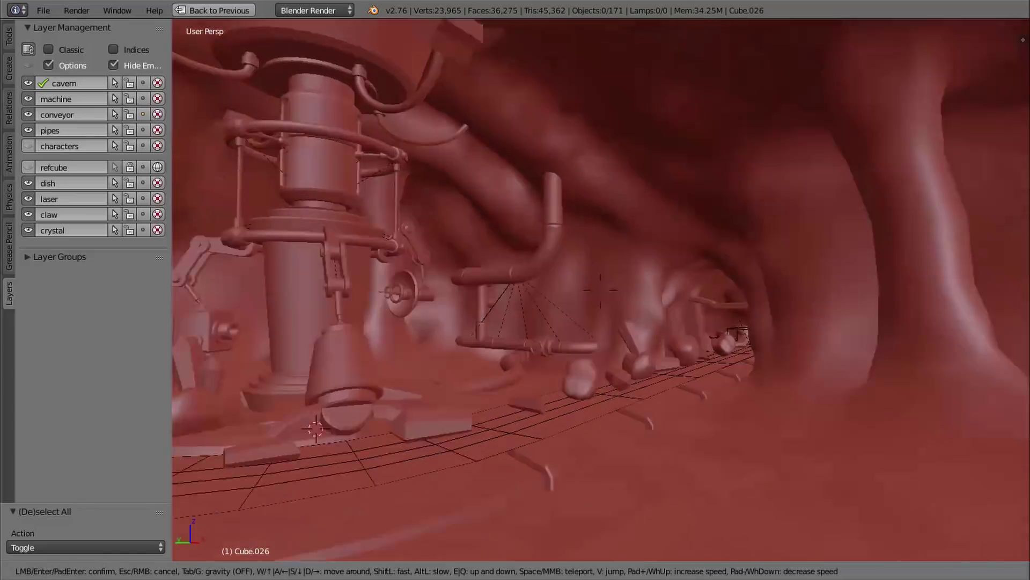
{"action": "key", "text": "Tab"}
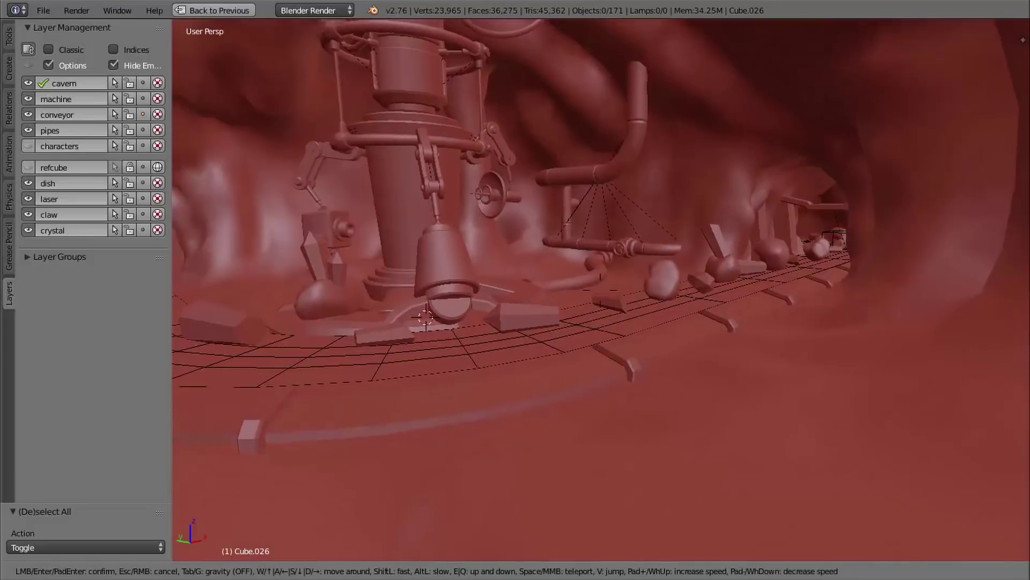
{"action": "key", "text": "s"}
{"action": "key", "text": "w"}
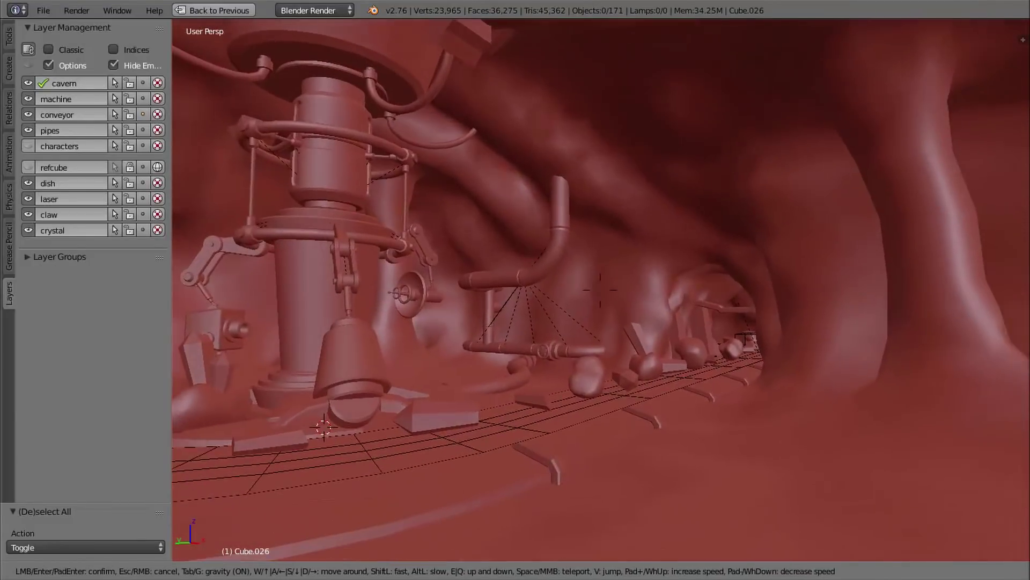
{"action": "key", "text": "w"}
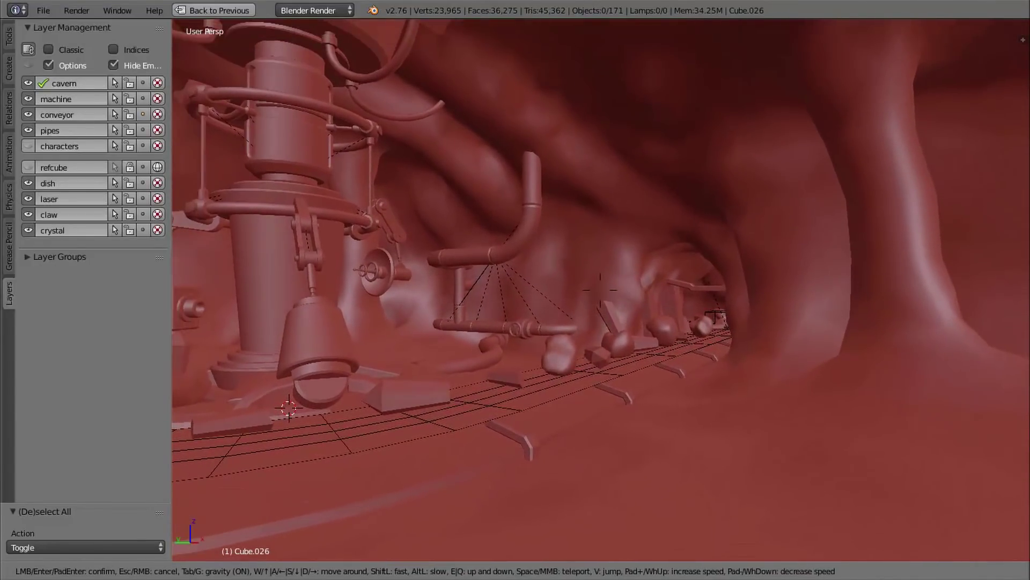
{"action": "key", "text": "w"}
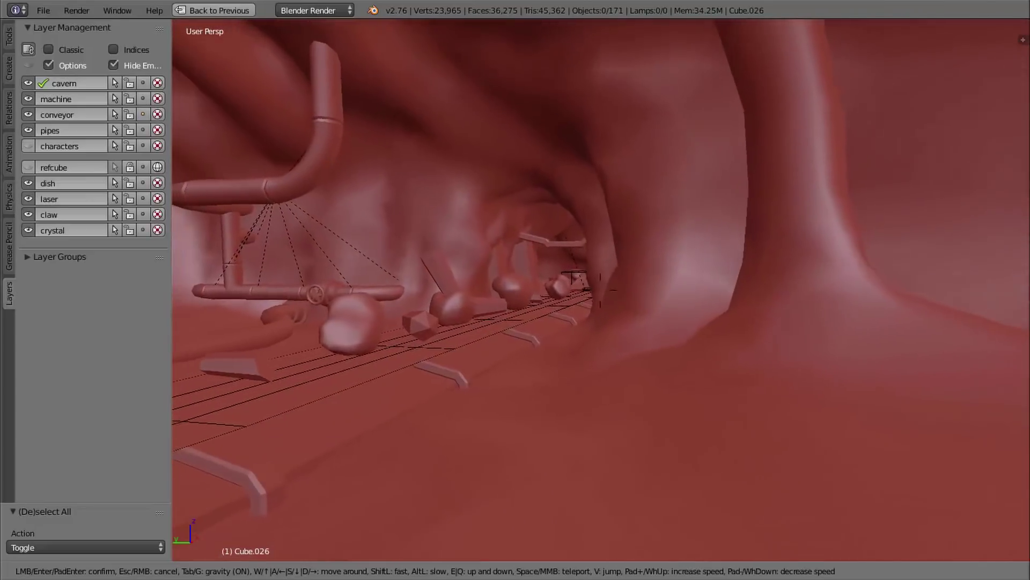
{"action": "key", "text": "w"}
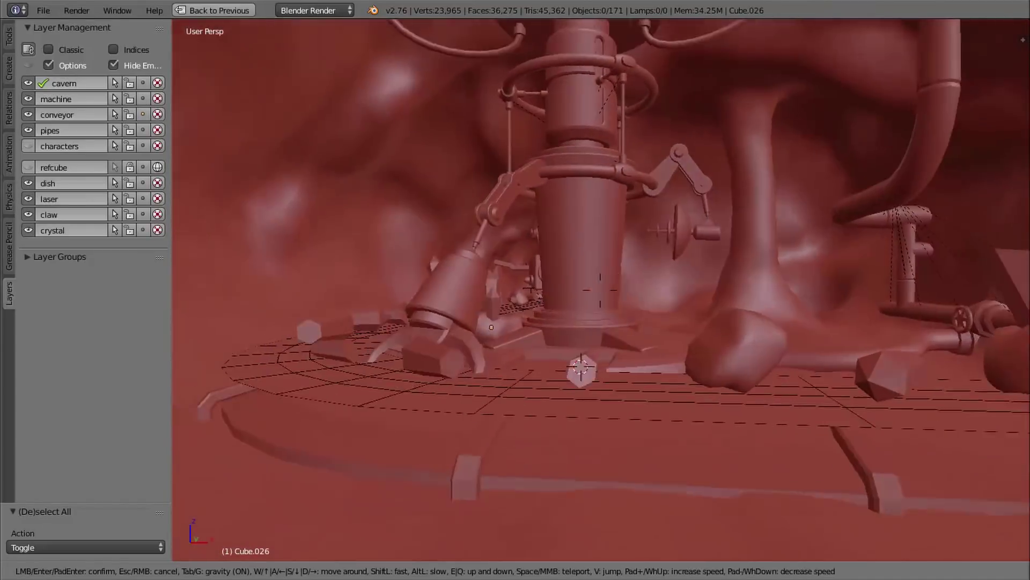
{"action": "key", "text": "w"}
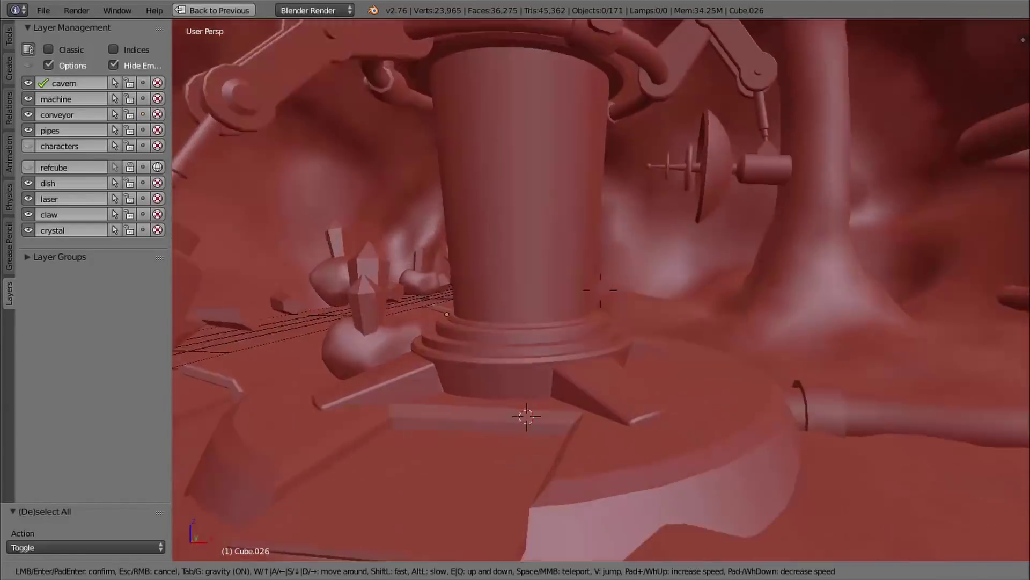
{"action": "key", "text": "w"}
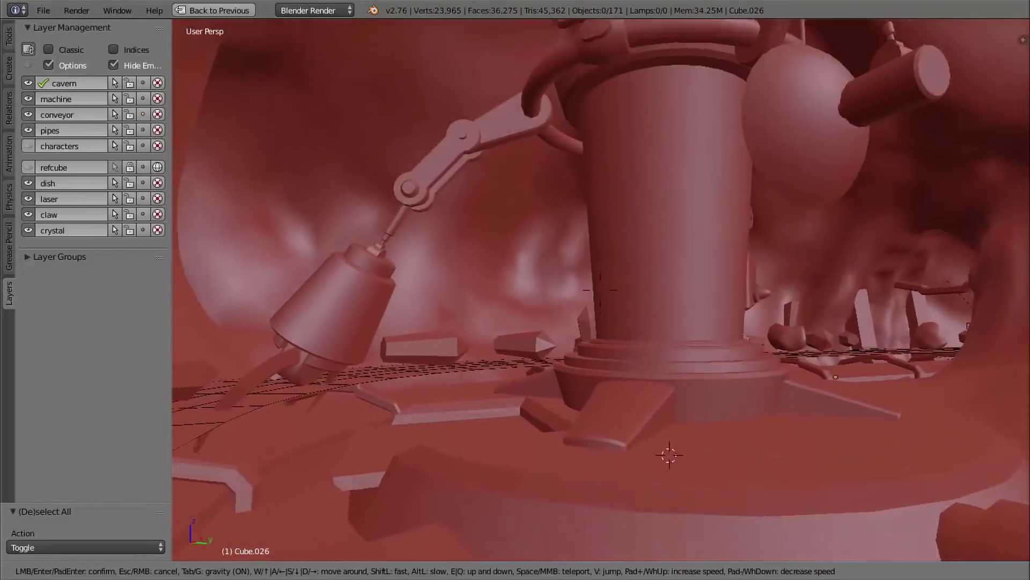
{"action": "key", "text": "w"}
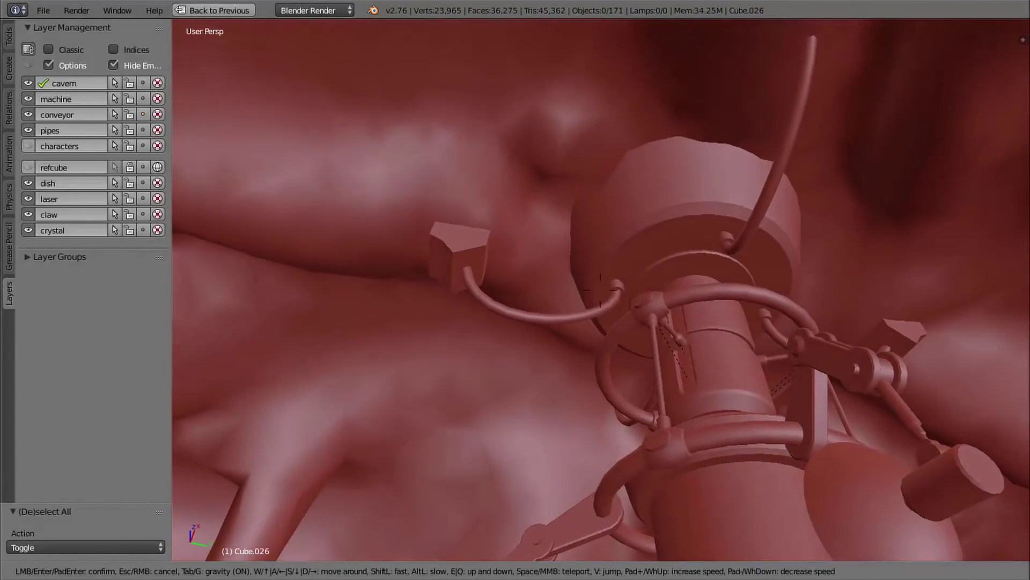
{"action": "key", "text": "w"}
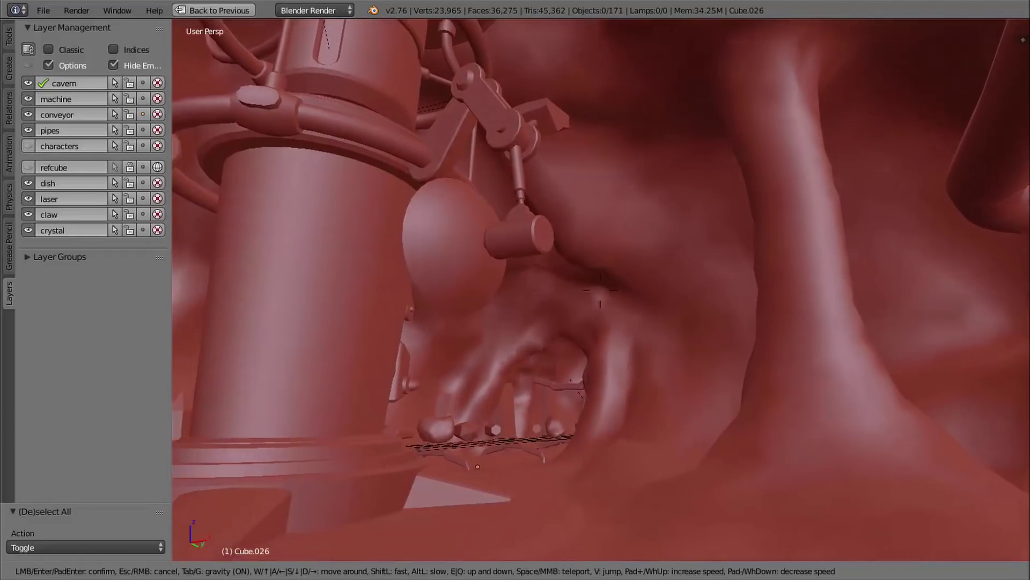
{"action": "key", "text": "s"}
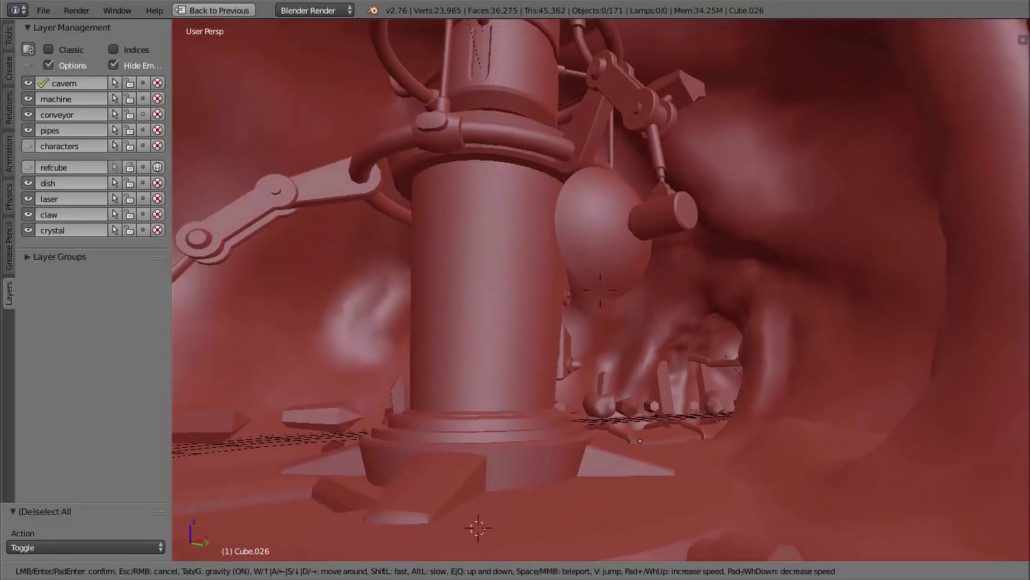
{"action": "left_click", "coordinate": [456, 274]}
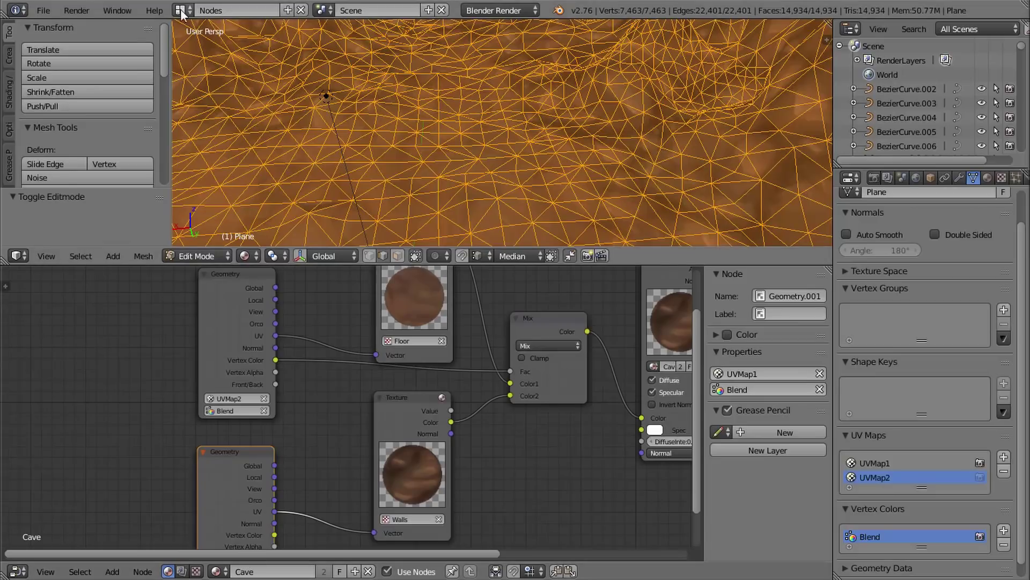
- Switch the screen layout to Unwrapping and zoom in on the cave mesh's UV islands
{"action": "left_click", "coordinate": [182, 10]}
{"action": "left_click", "coordinate": [217, 156]}
{"action": "scroll", "coordinate": [646, 334], "scroll_direction": "up", "scroll_amount": 5}
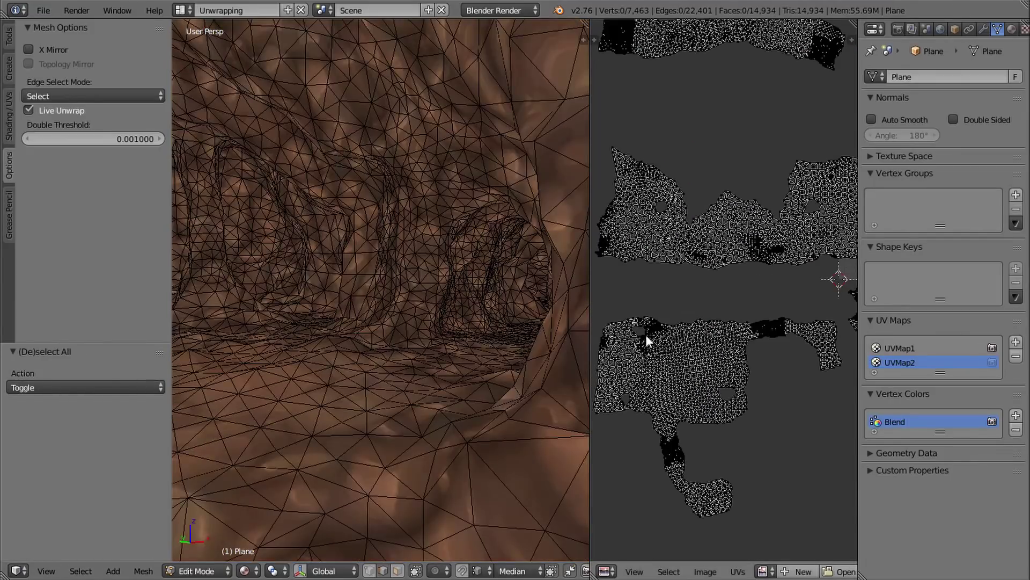